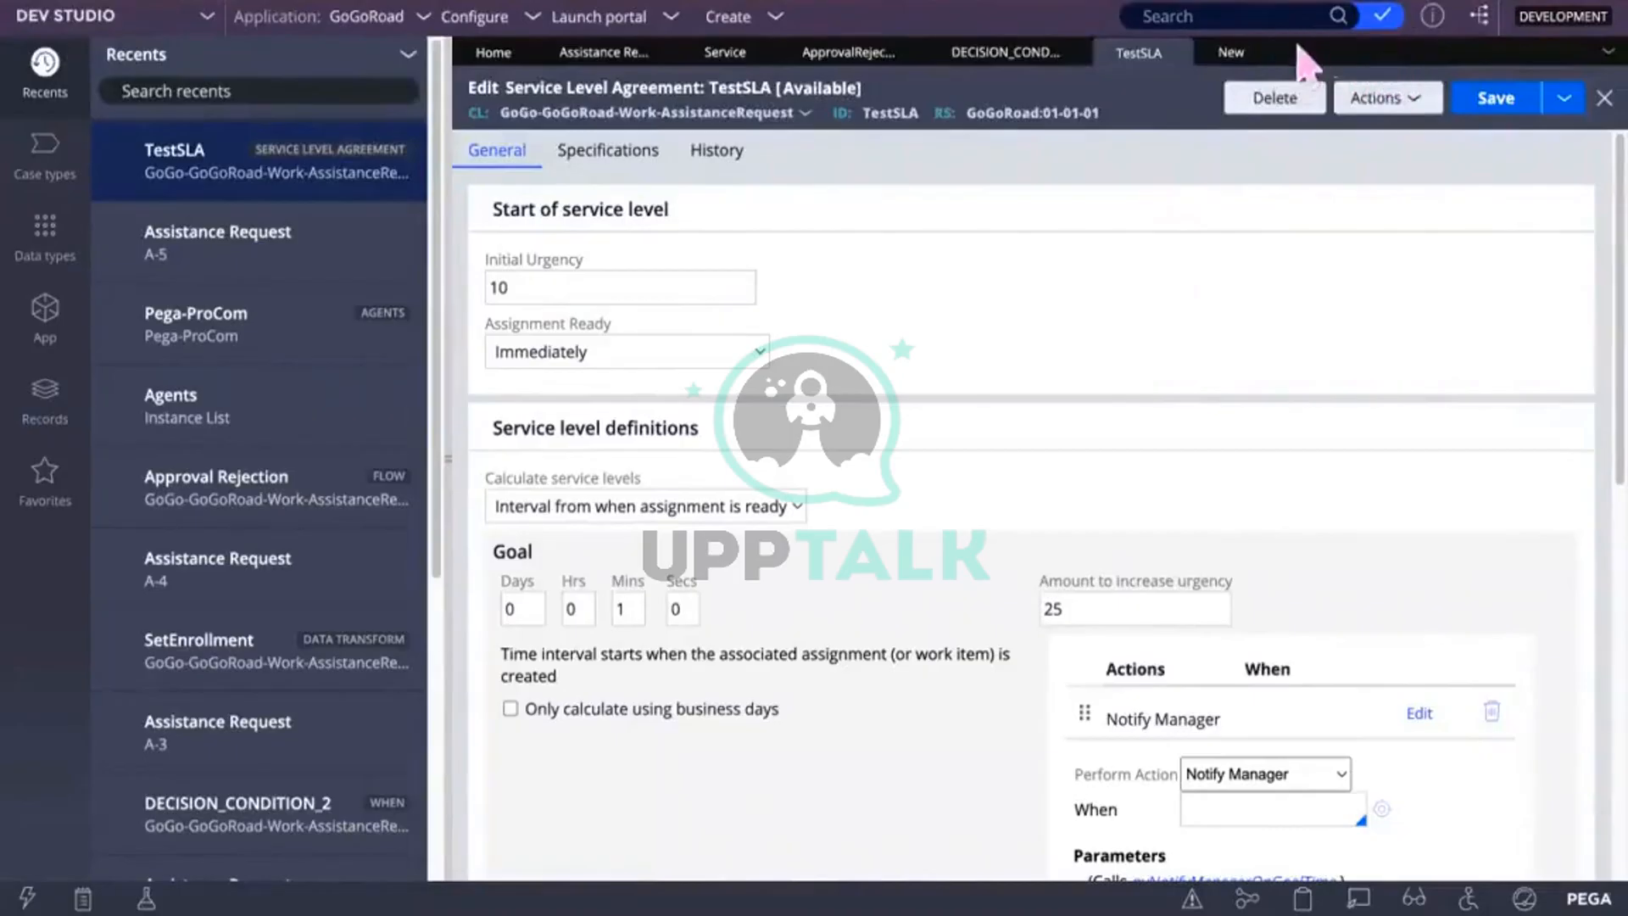
Step: Close the leftover New record tab so TestSLA is the last open tab
click(1262, 52)
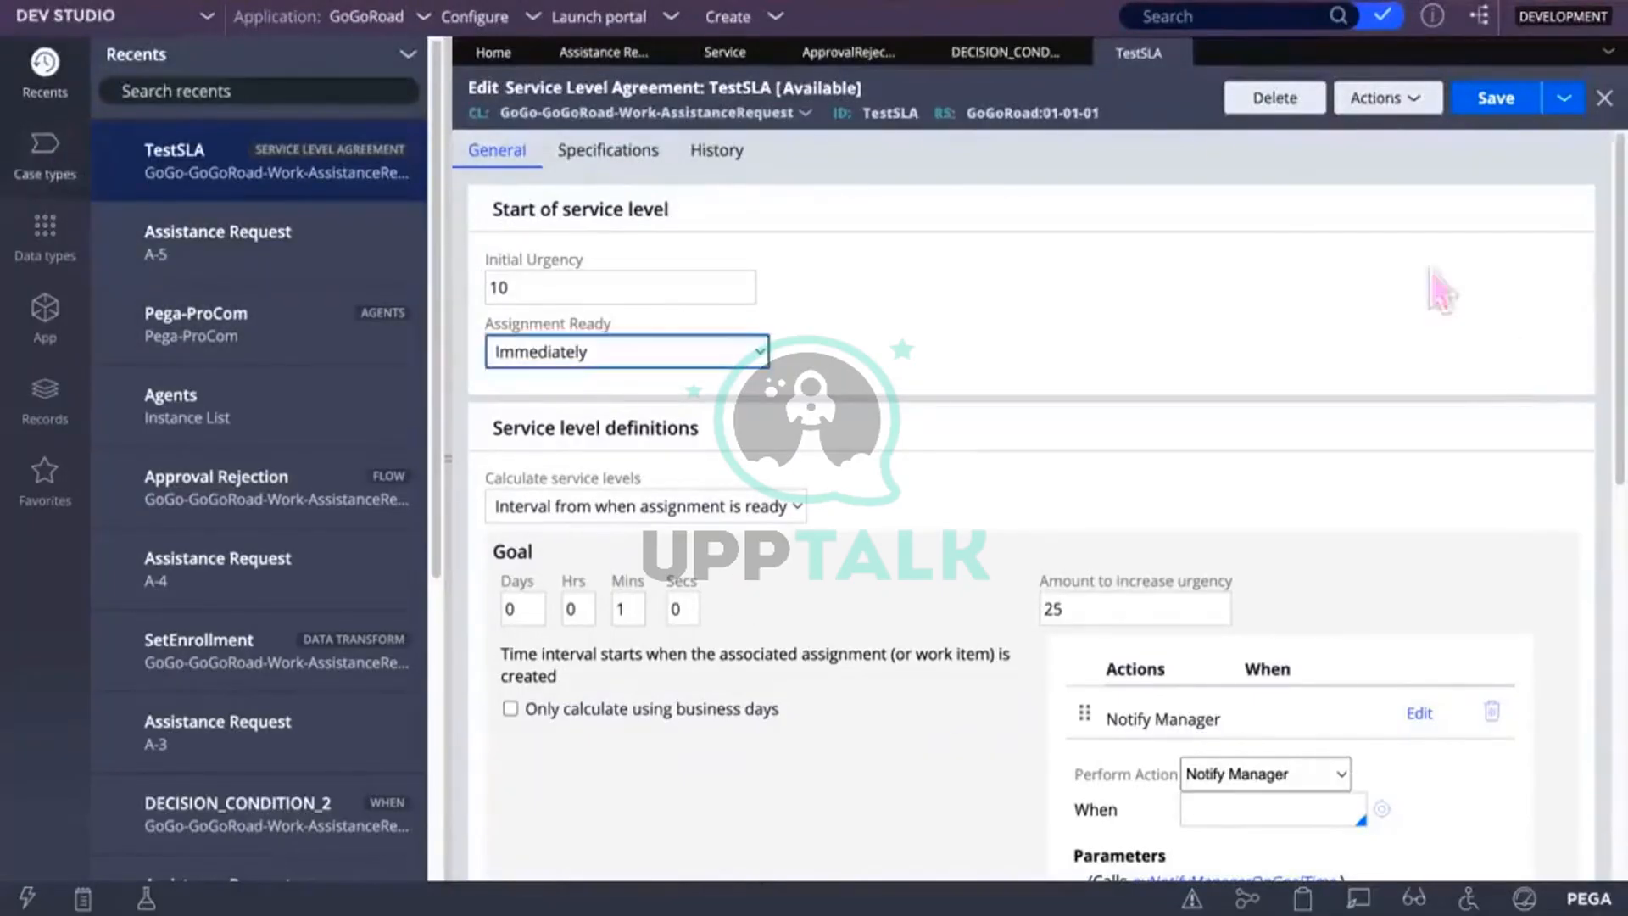
Step: Close the TestSLA, DECISION_CONDITION and Approval Rejection flow tabs
click(1177, 53)
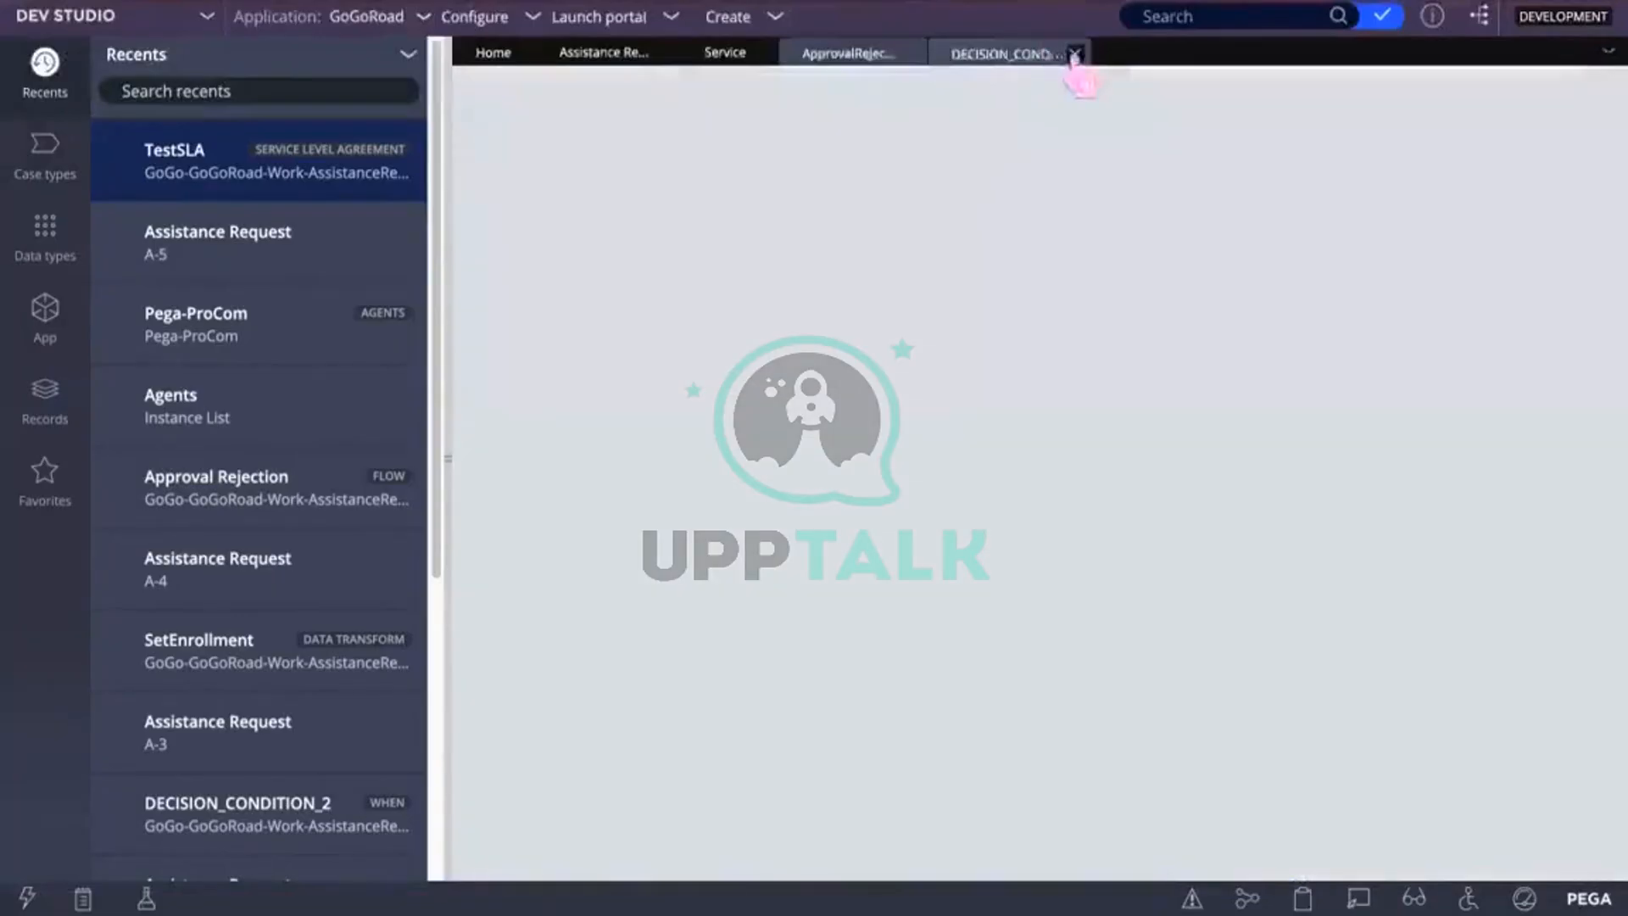
click(1066, 52)
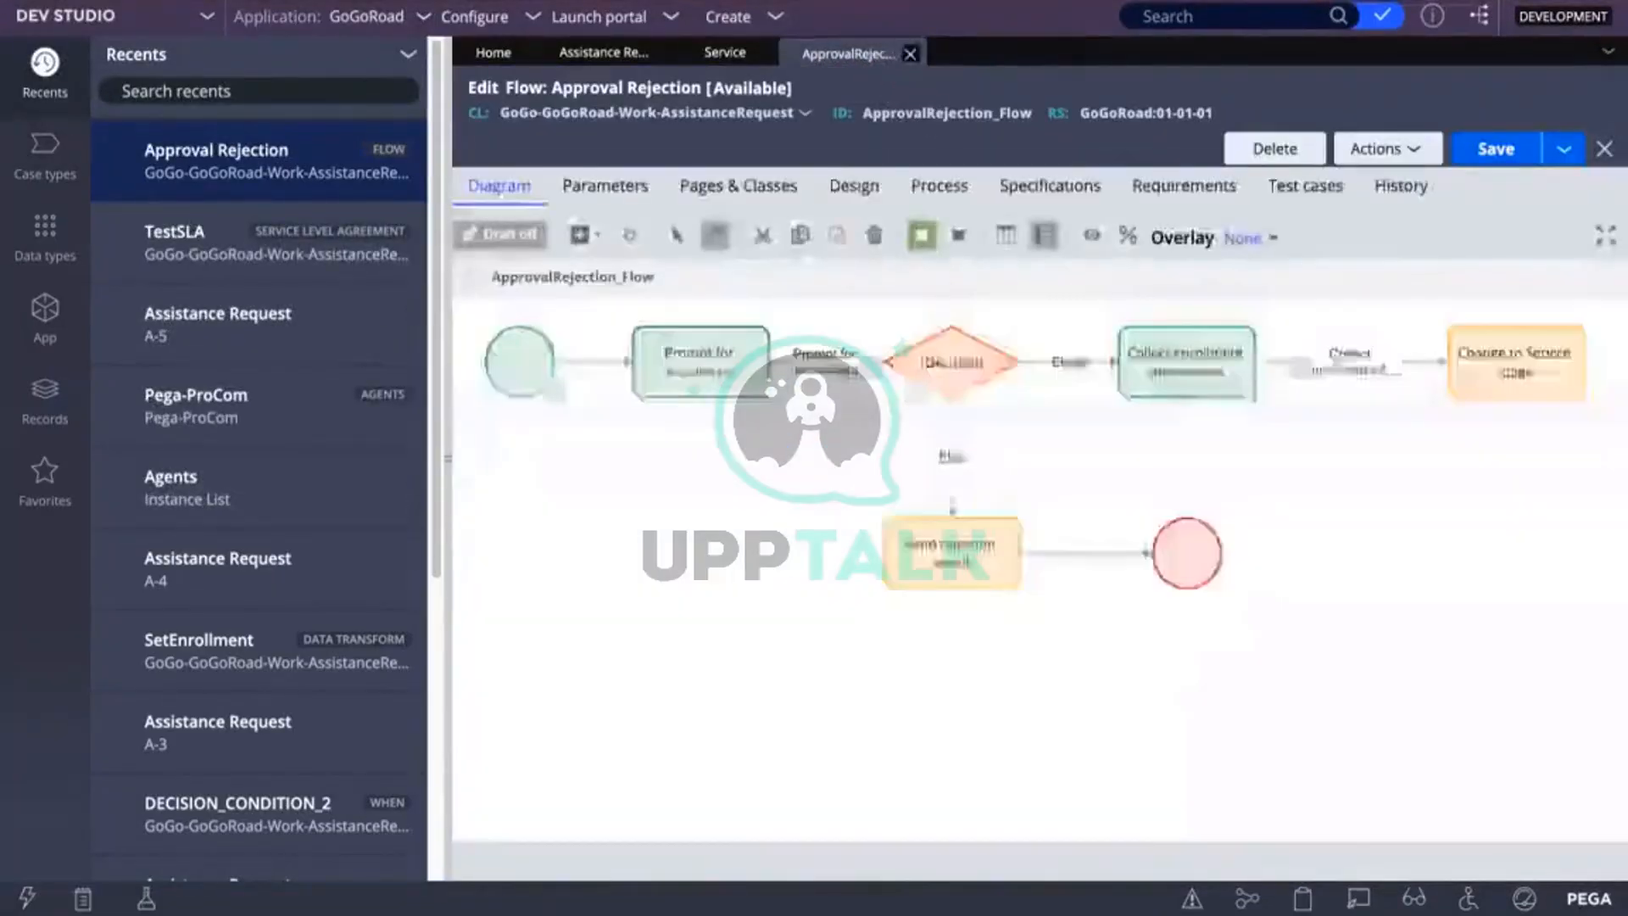
click(912, 53)
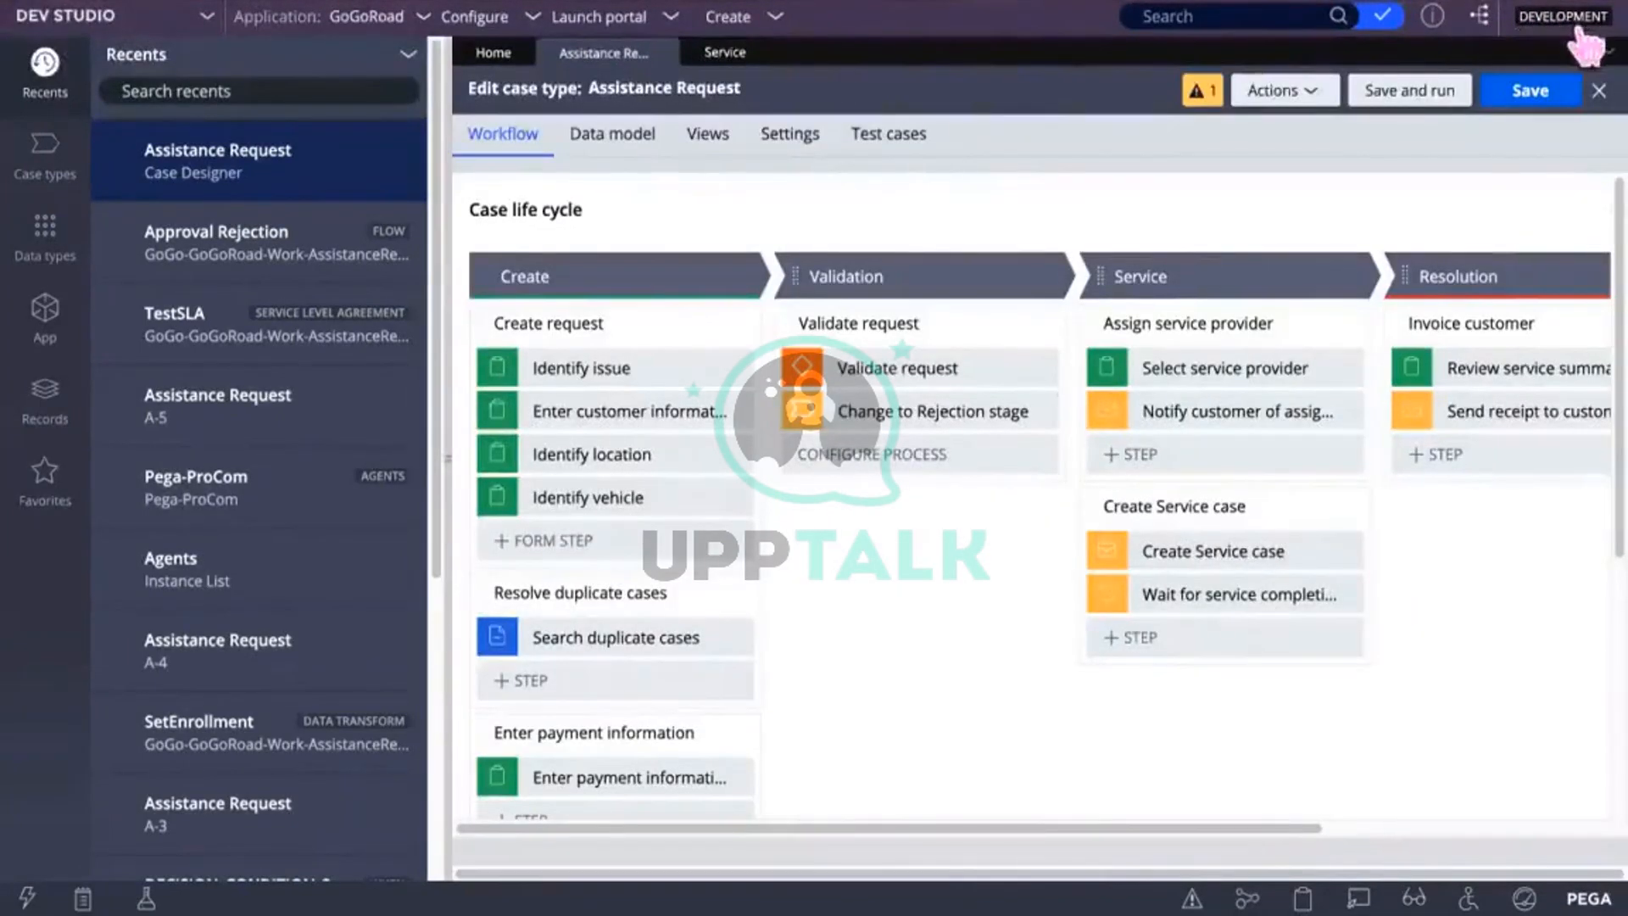
Step: Close all remaining record tabs from the open-records list, keeping only Home
click(1605, 52)
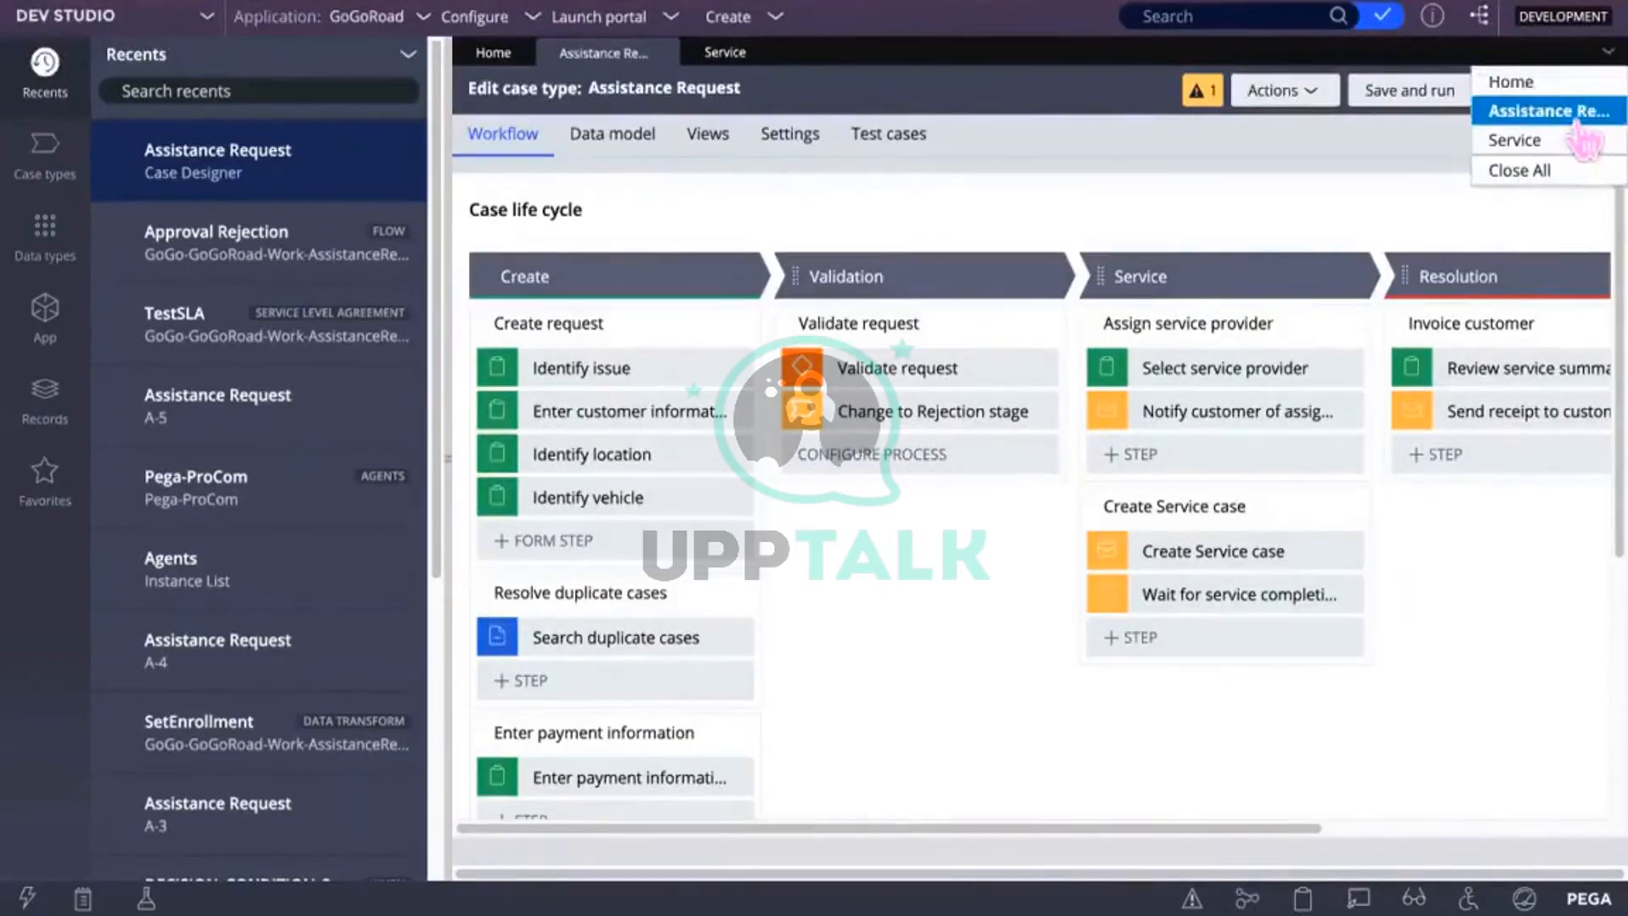
click(1547, 170)
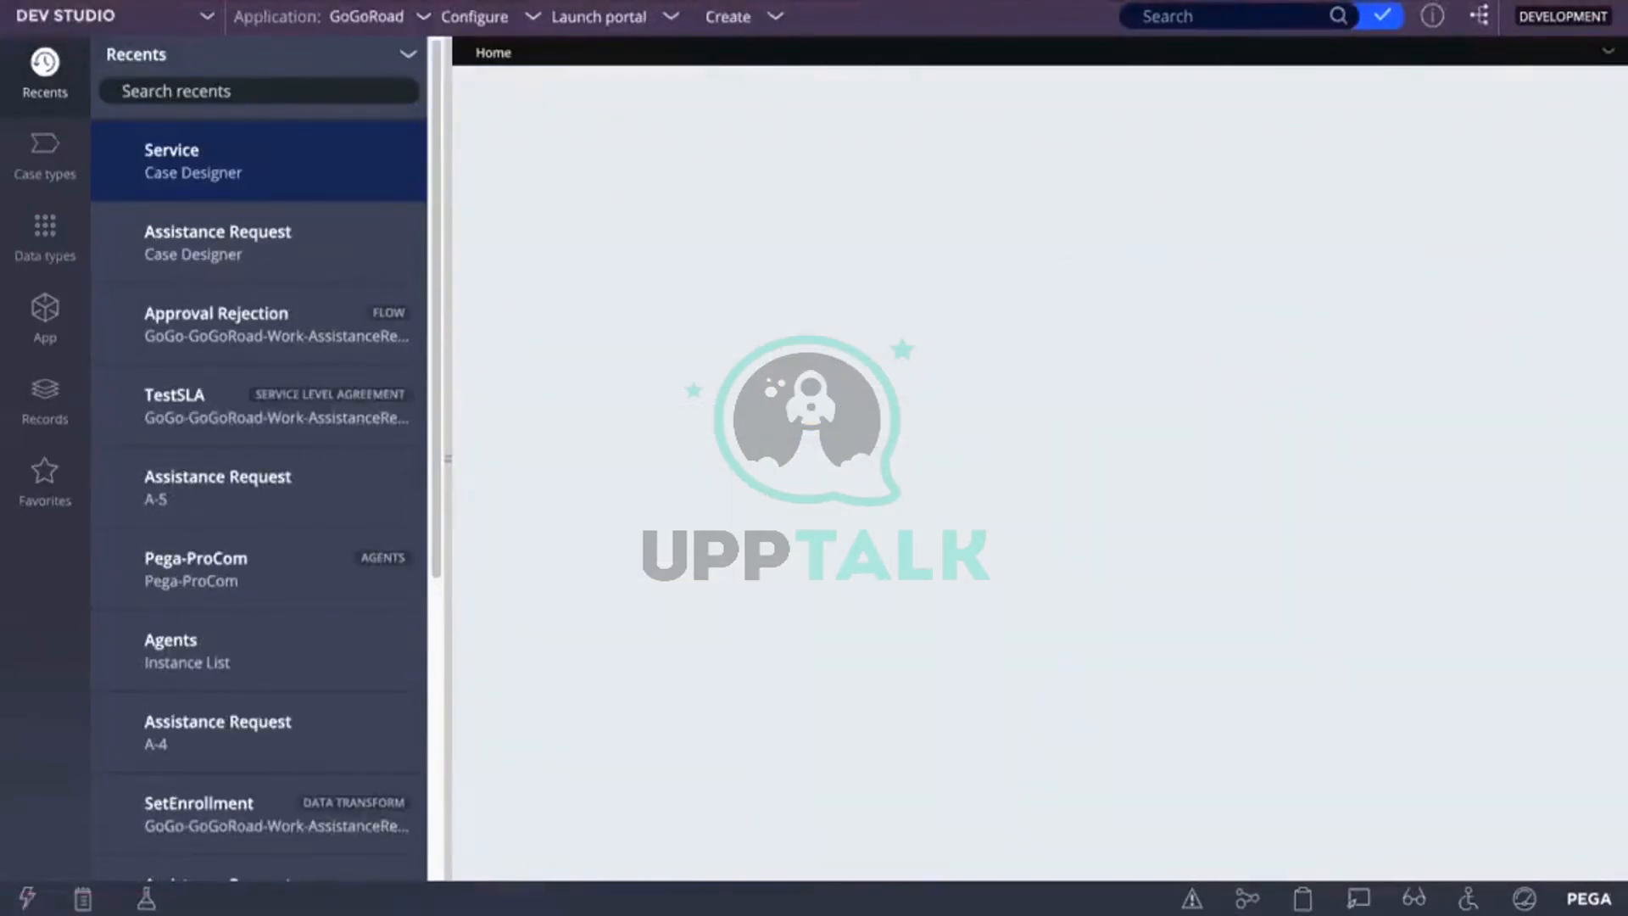
click(1602, 2)
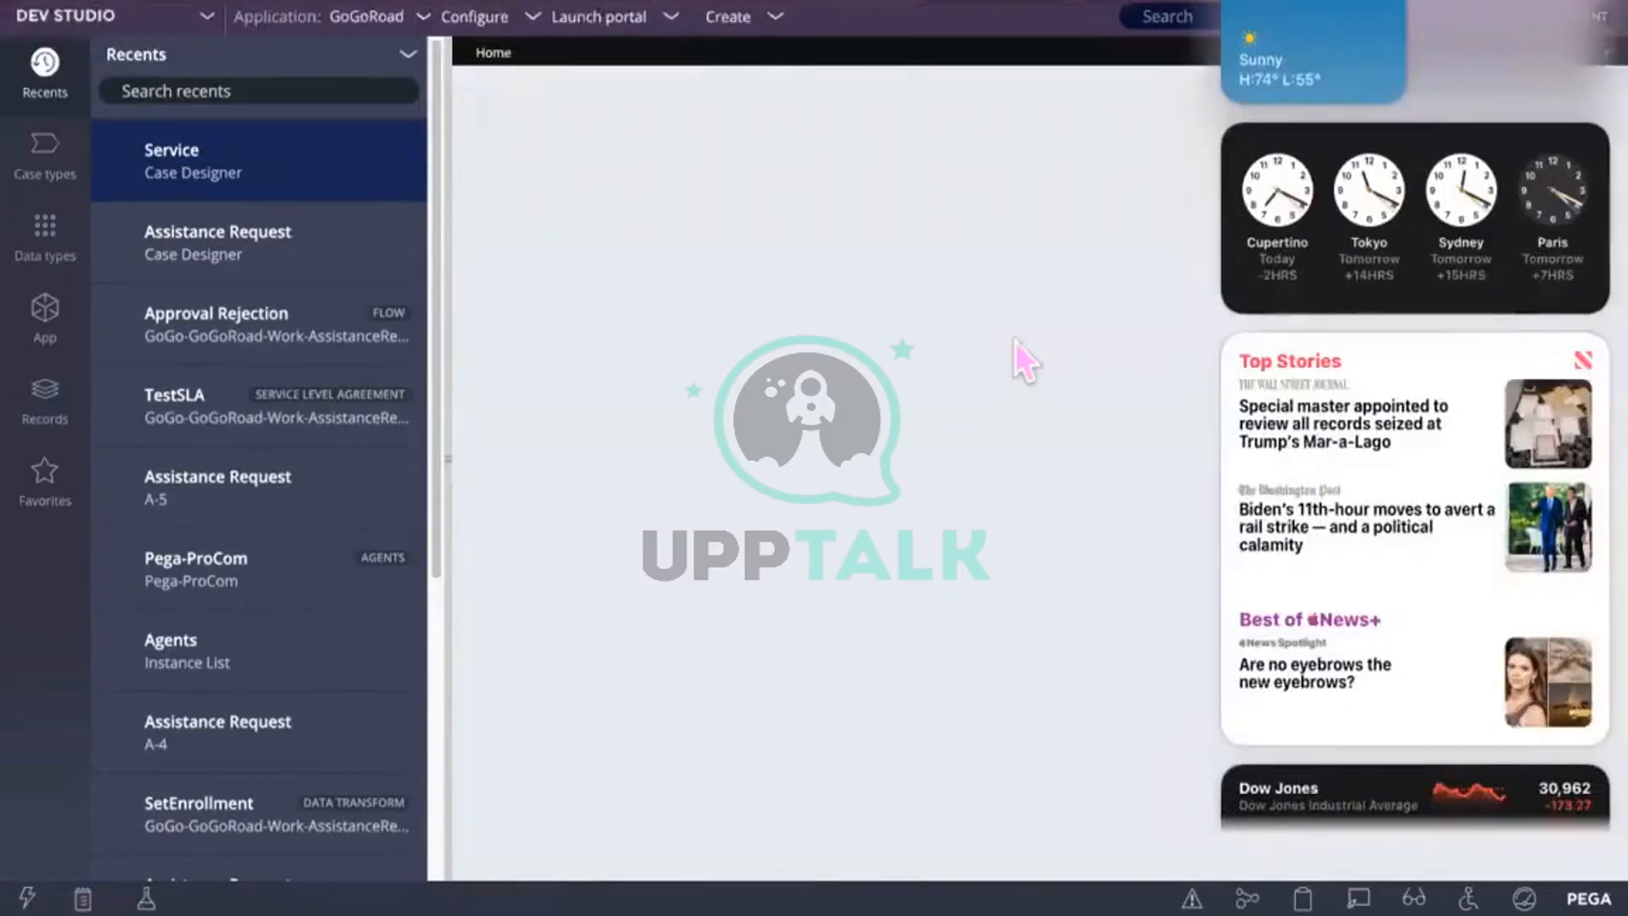
click(1022, 361)
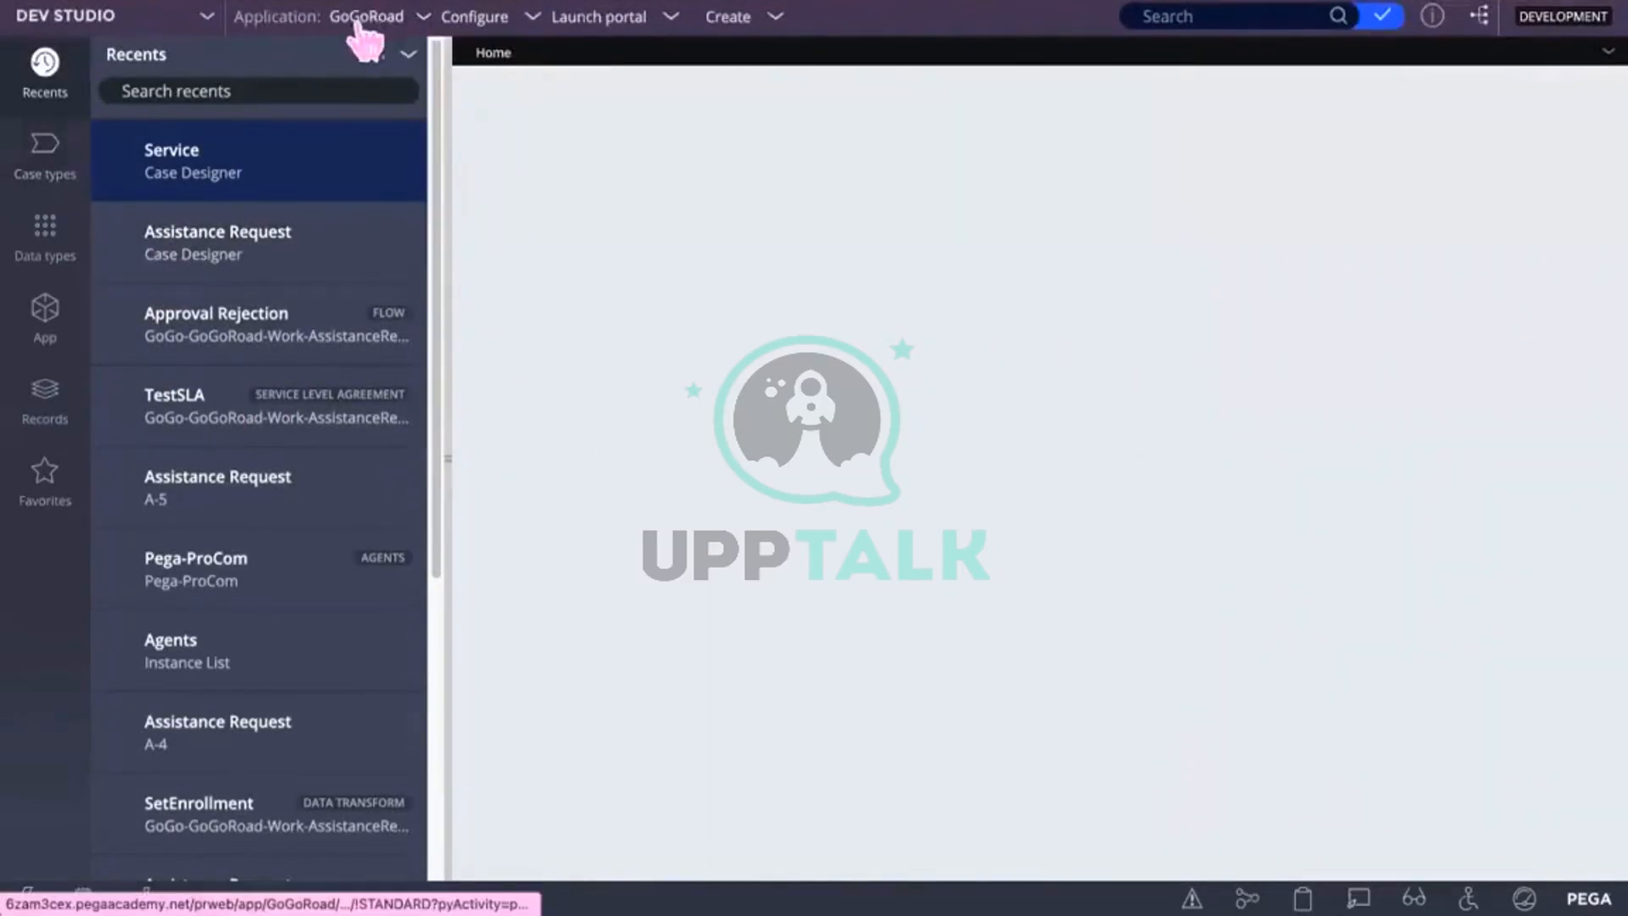
Step: Open the Assistance Request case type from the Case types explorer
click(51, 157)
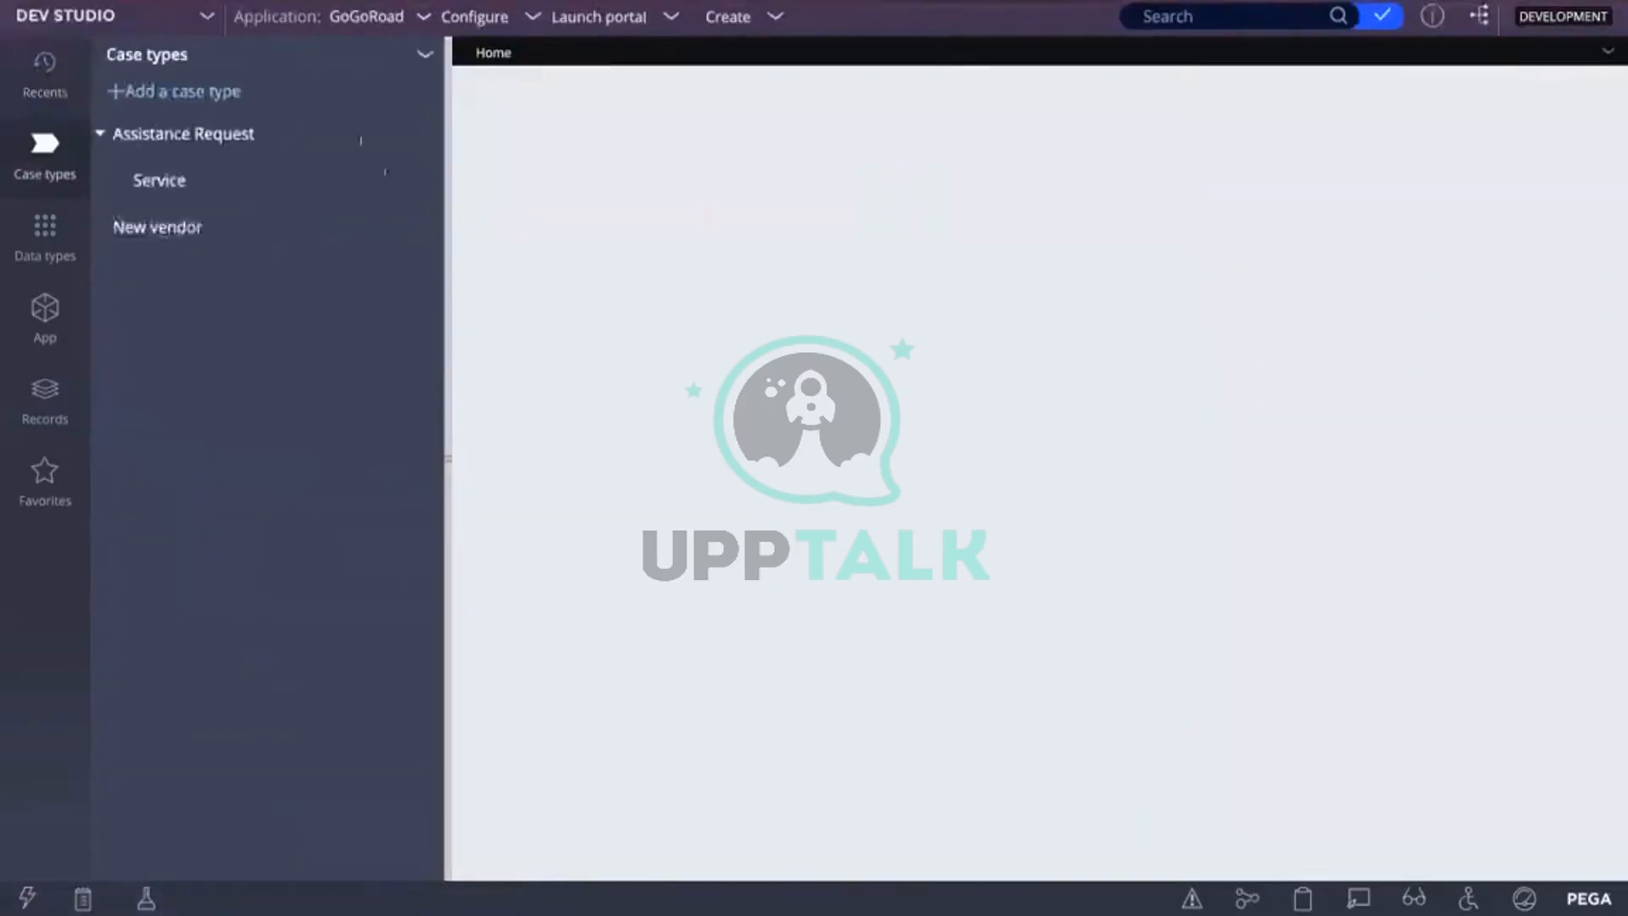
click(100, 133)
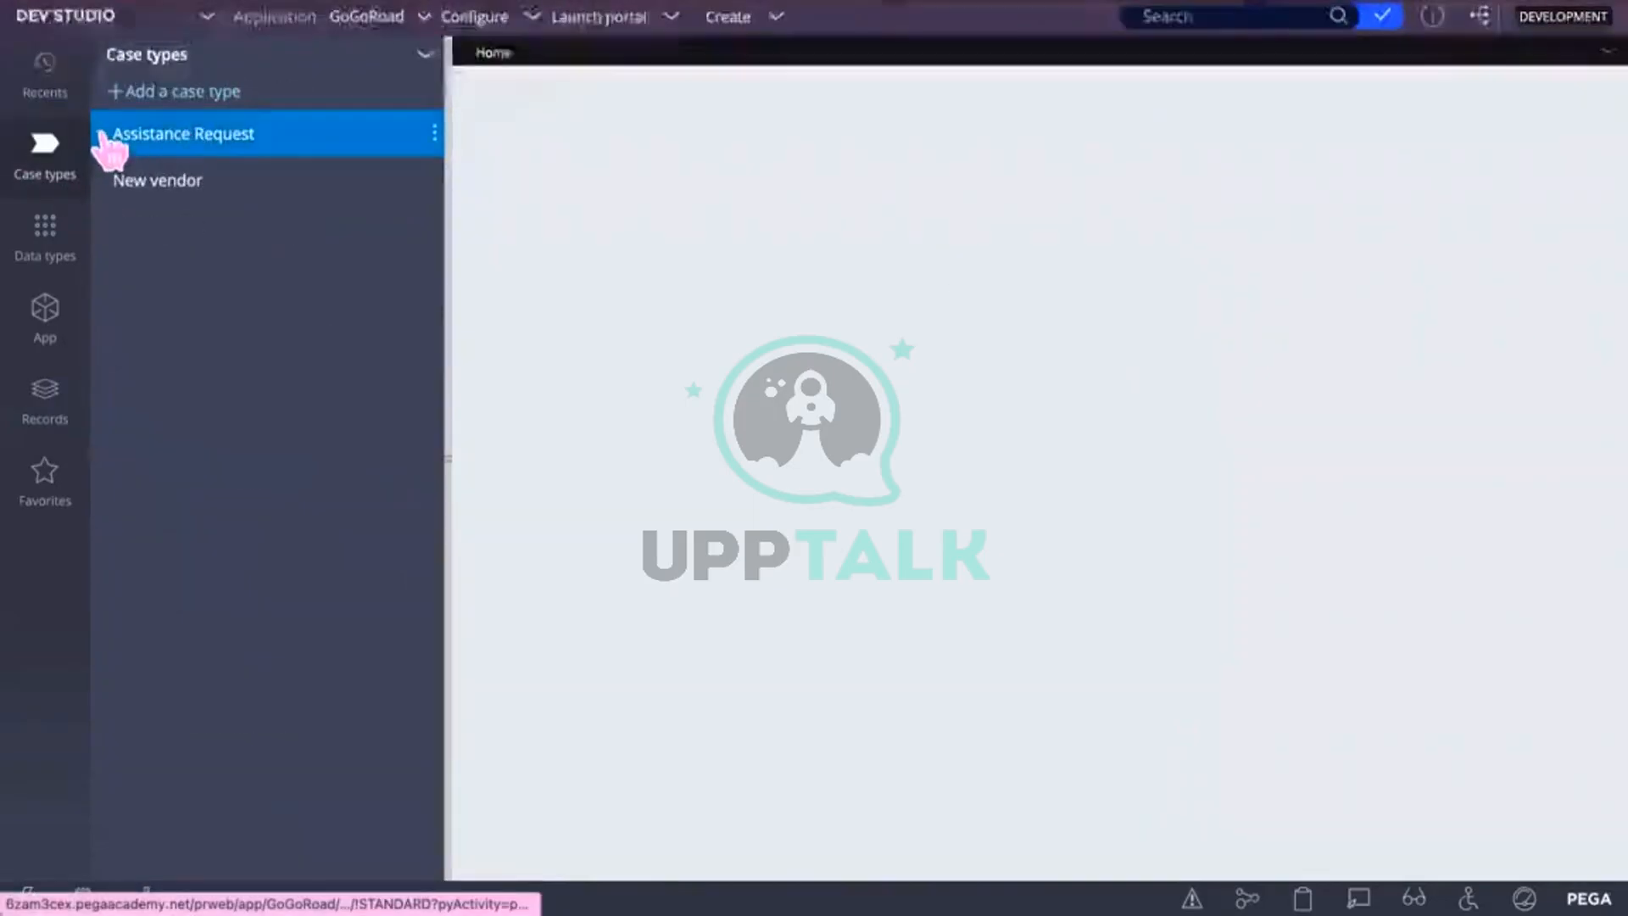
click(100, 134)
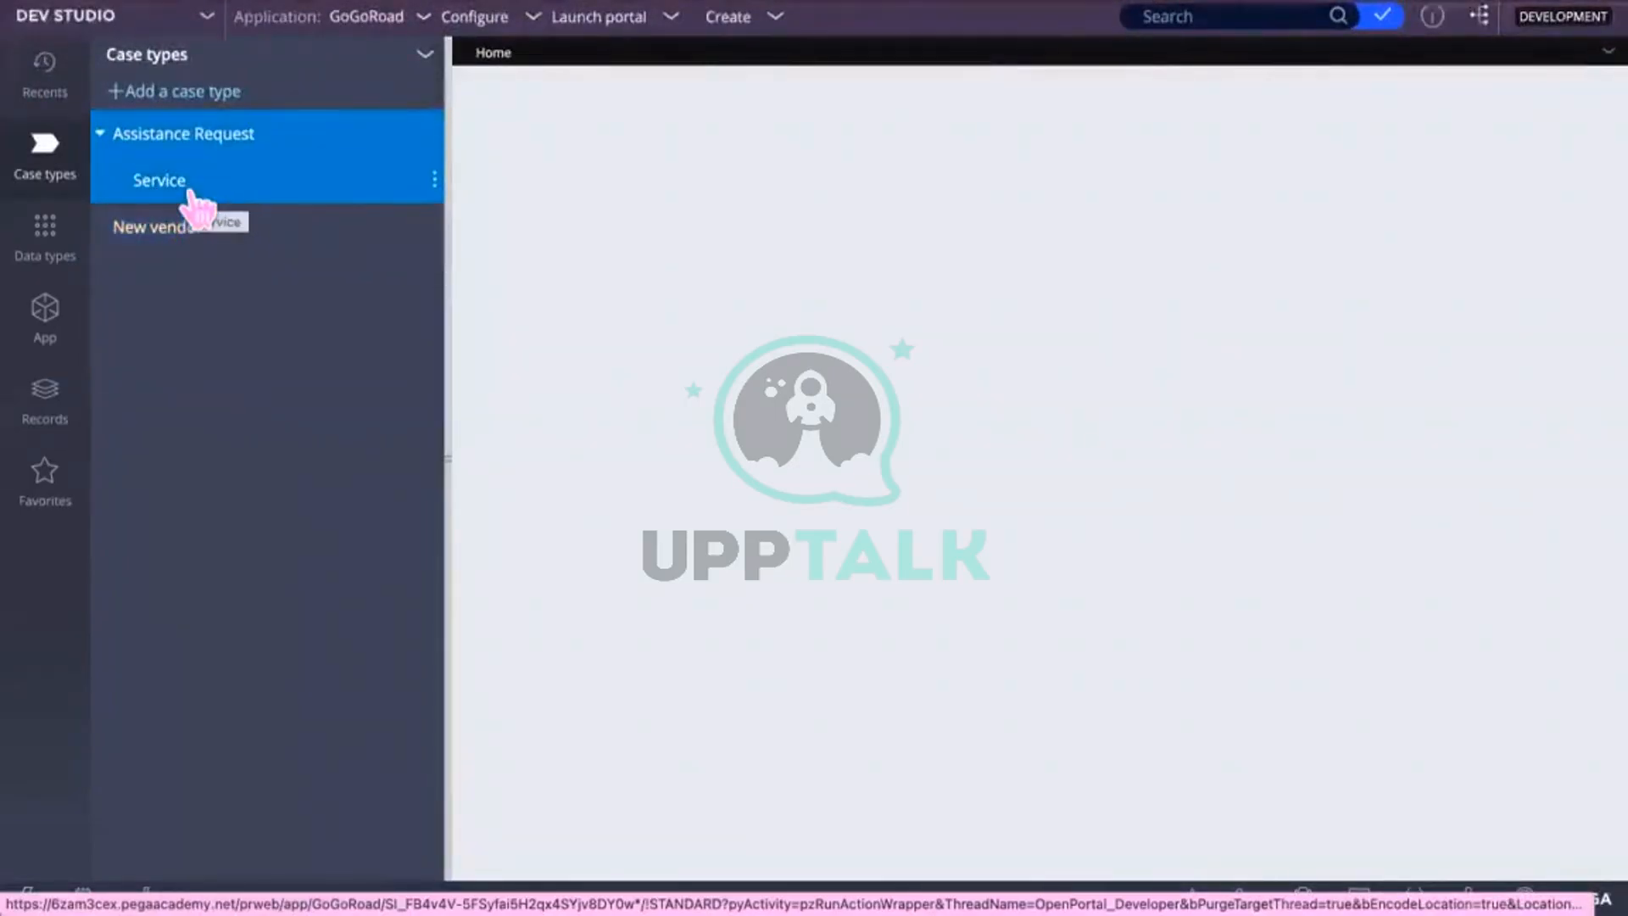
click(227, 143)
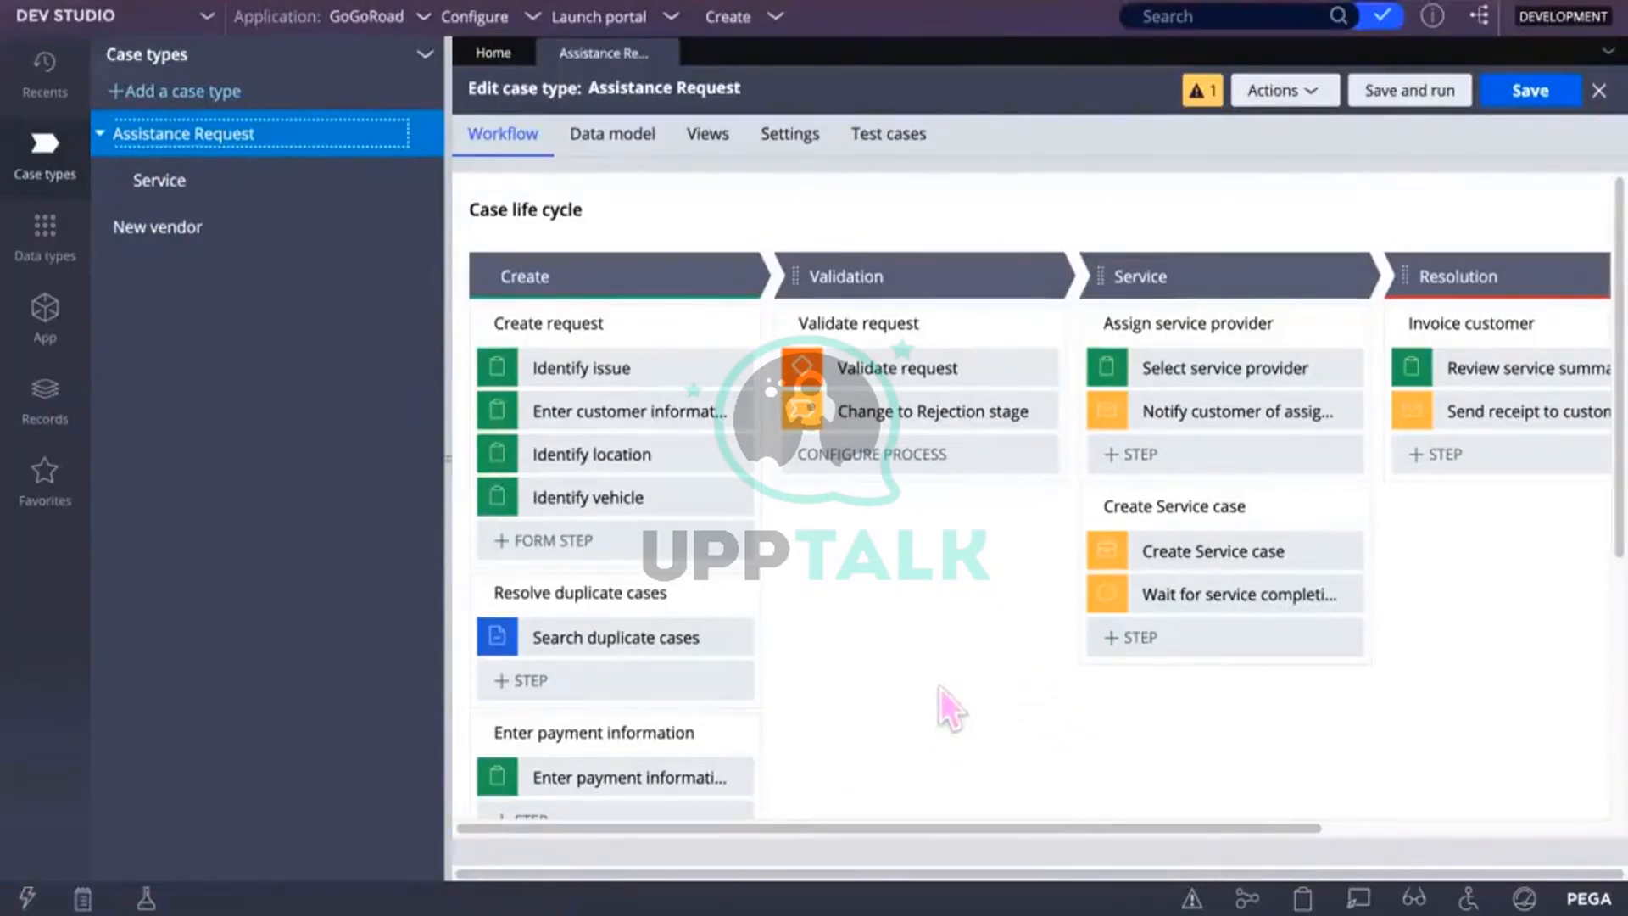
scroll(939, 688, down, 5)
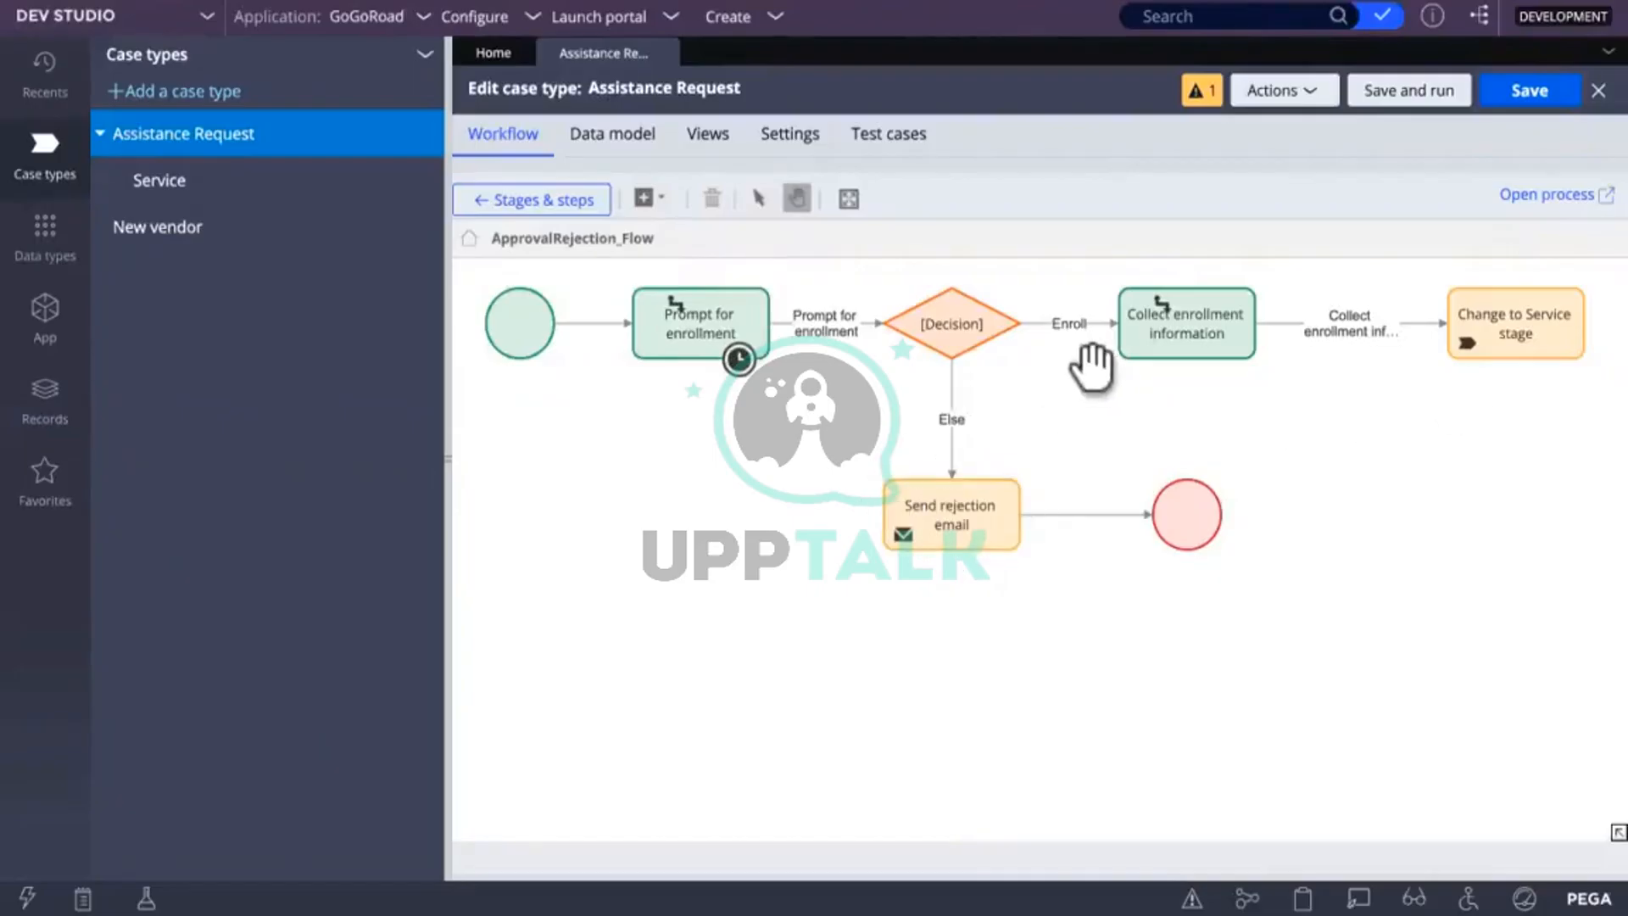
Step: Open the ApprovalRejection_Flow diagram in its own flow editor tab
click(1571, 203)
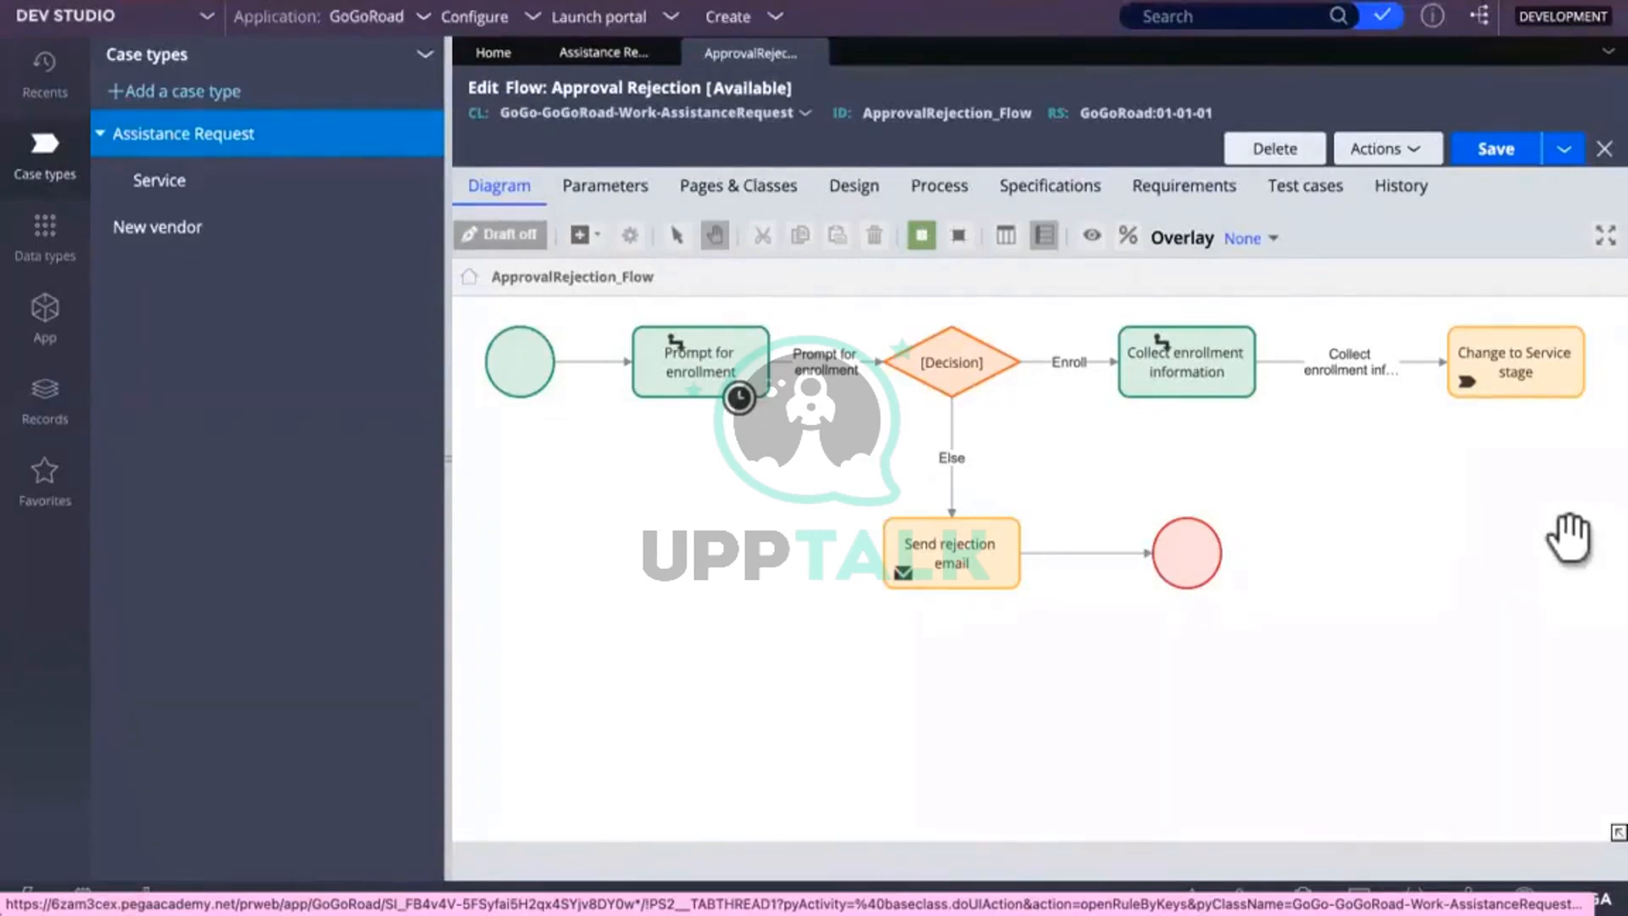
scroll(750, 727, right, 3)
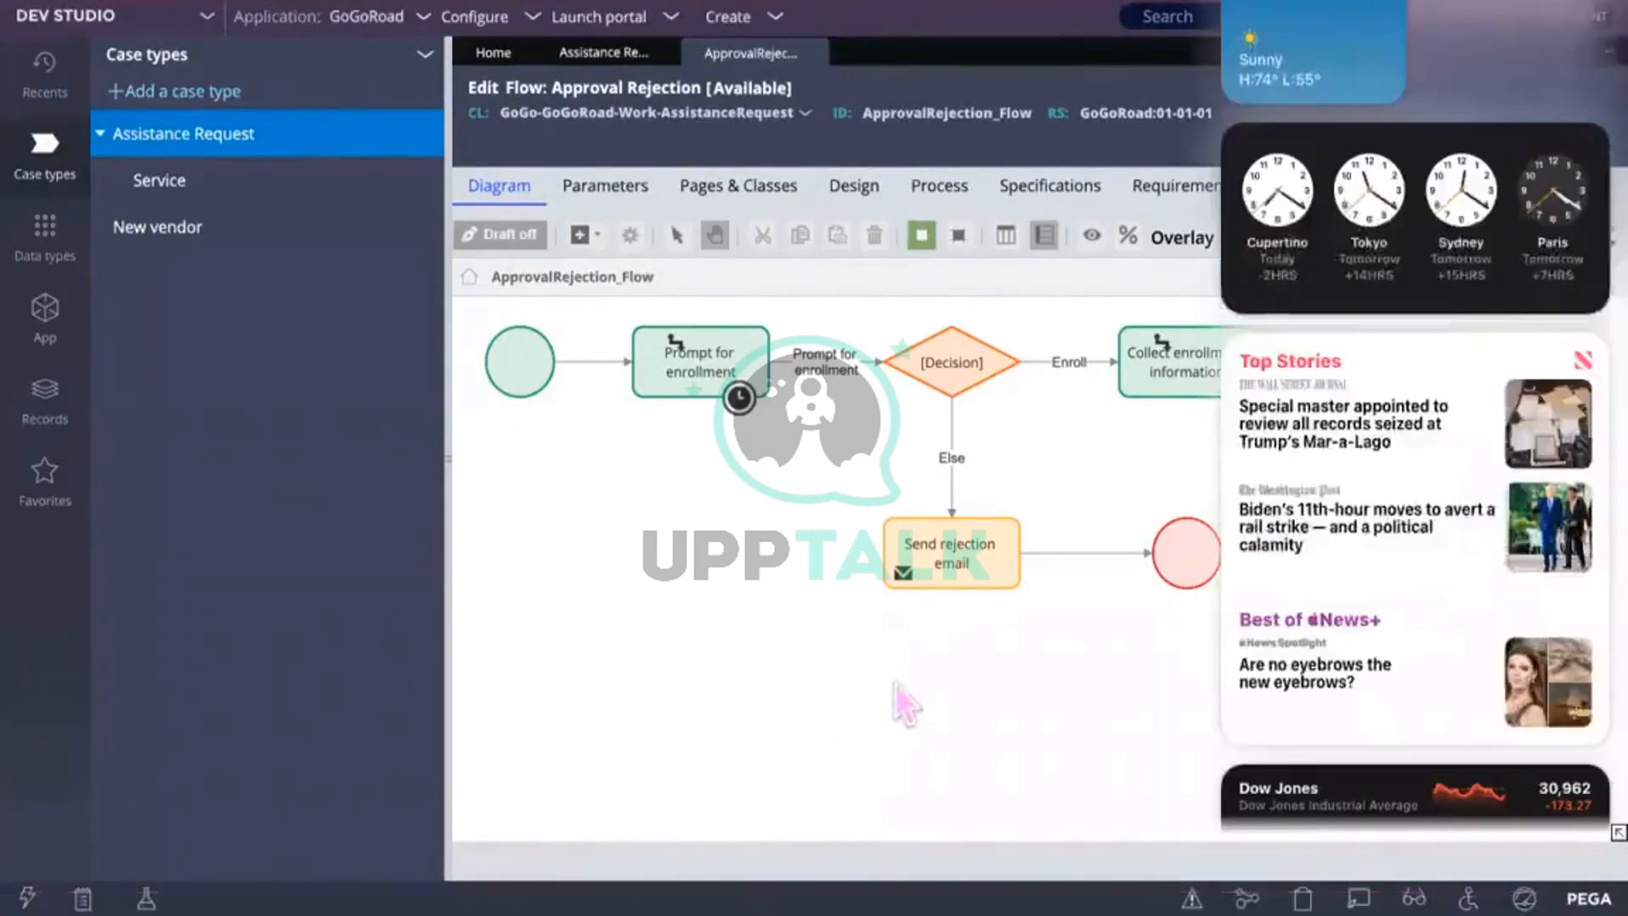
click(882, 680)
Step: Add an Assignment shape to the flow and place it below Prompt for enrollment
right_click(716, 538)
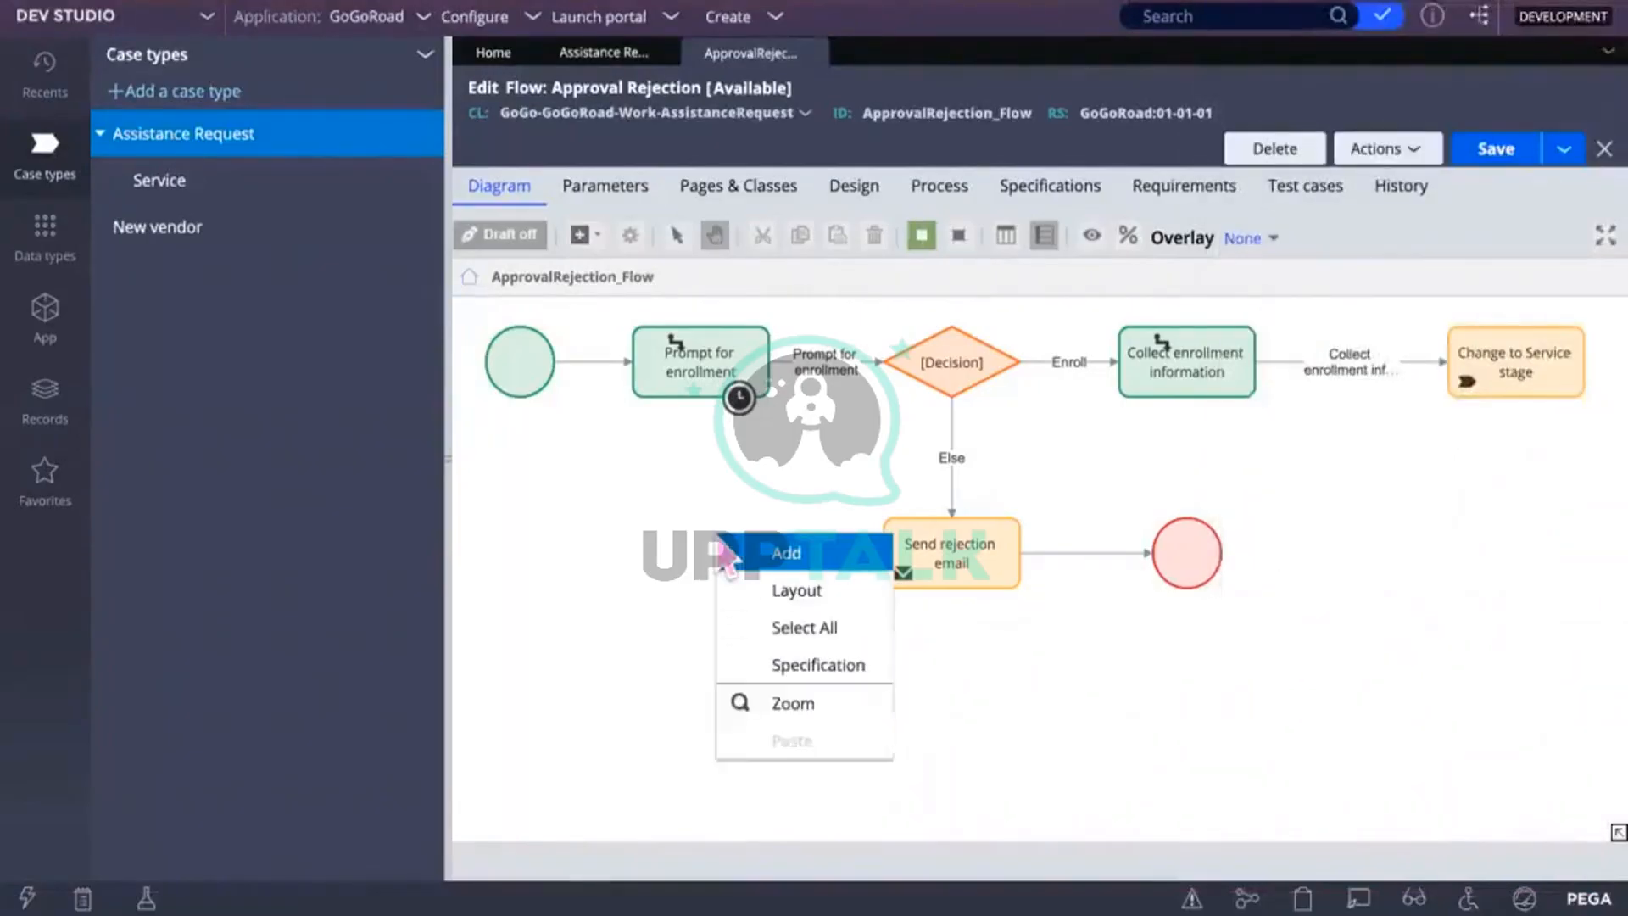
mouse_move(781, 576)
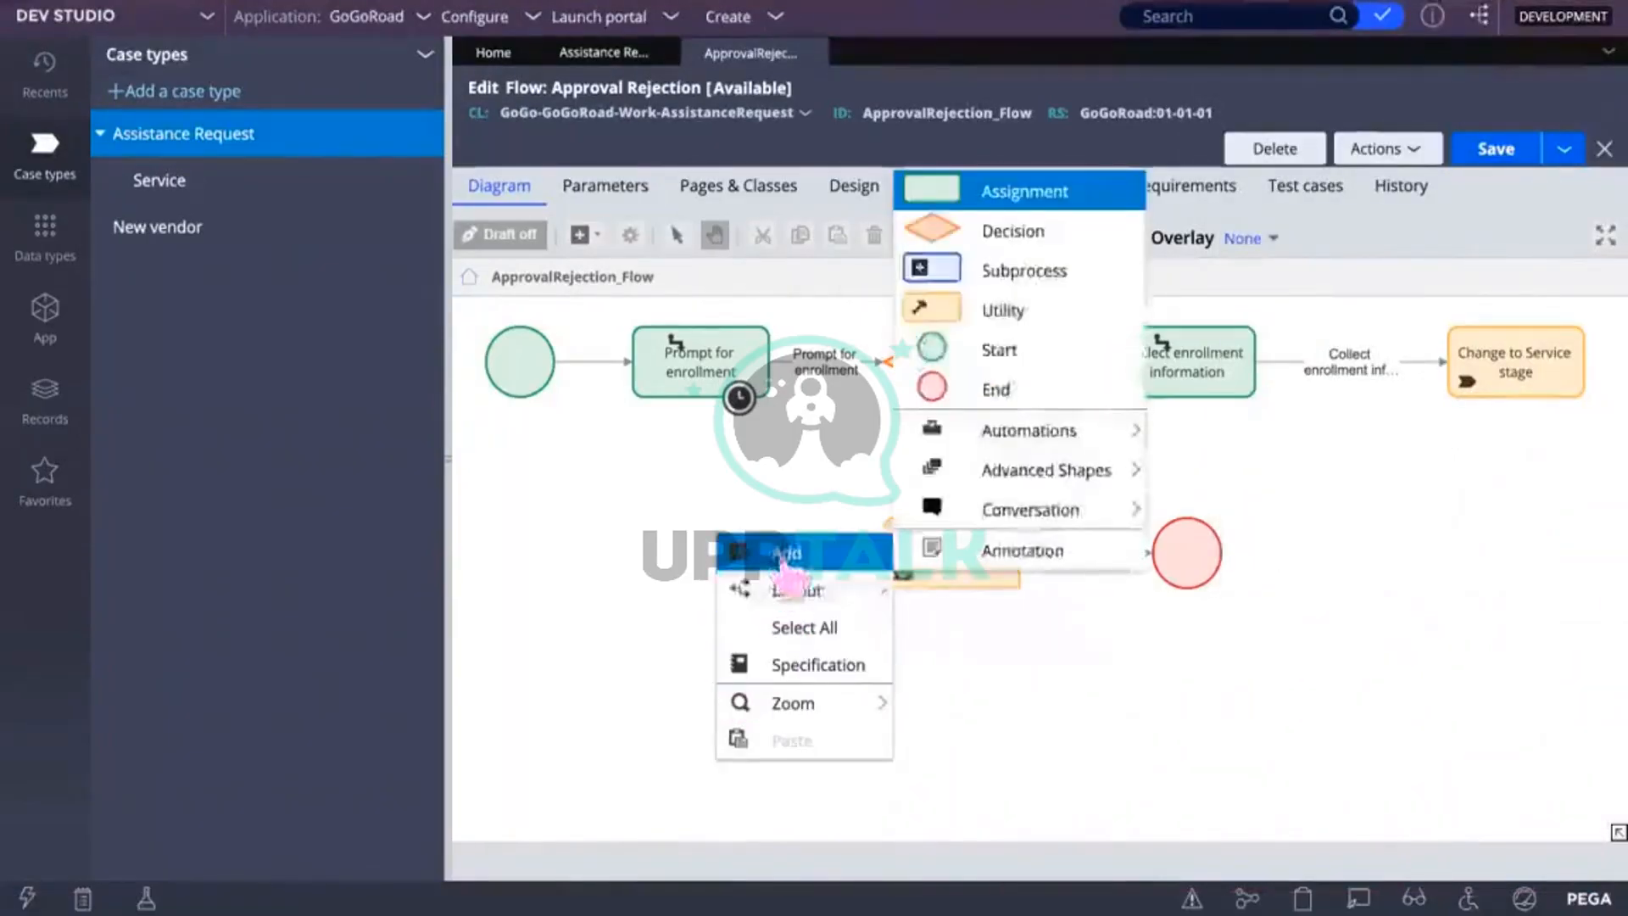
click(988, 191)
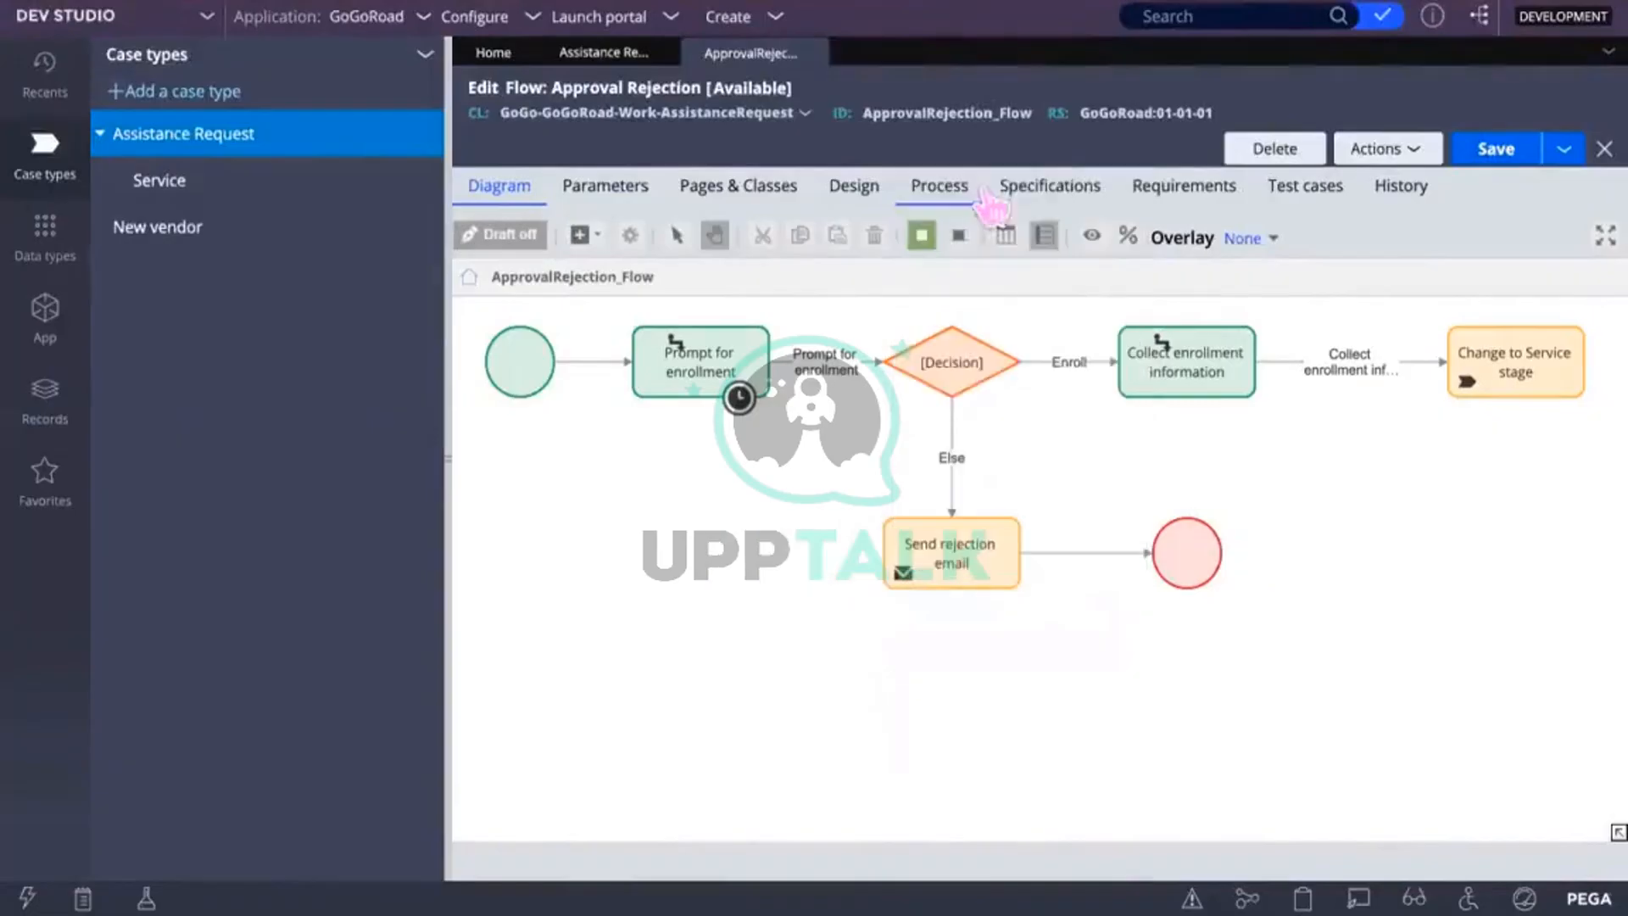
click(755, 553)
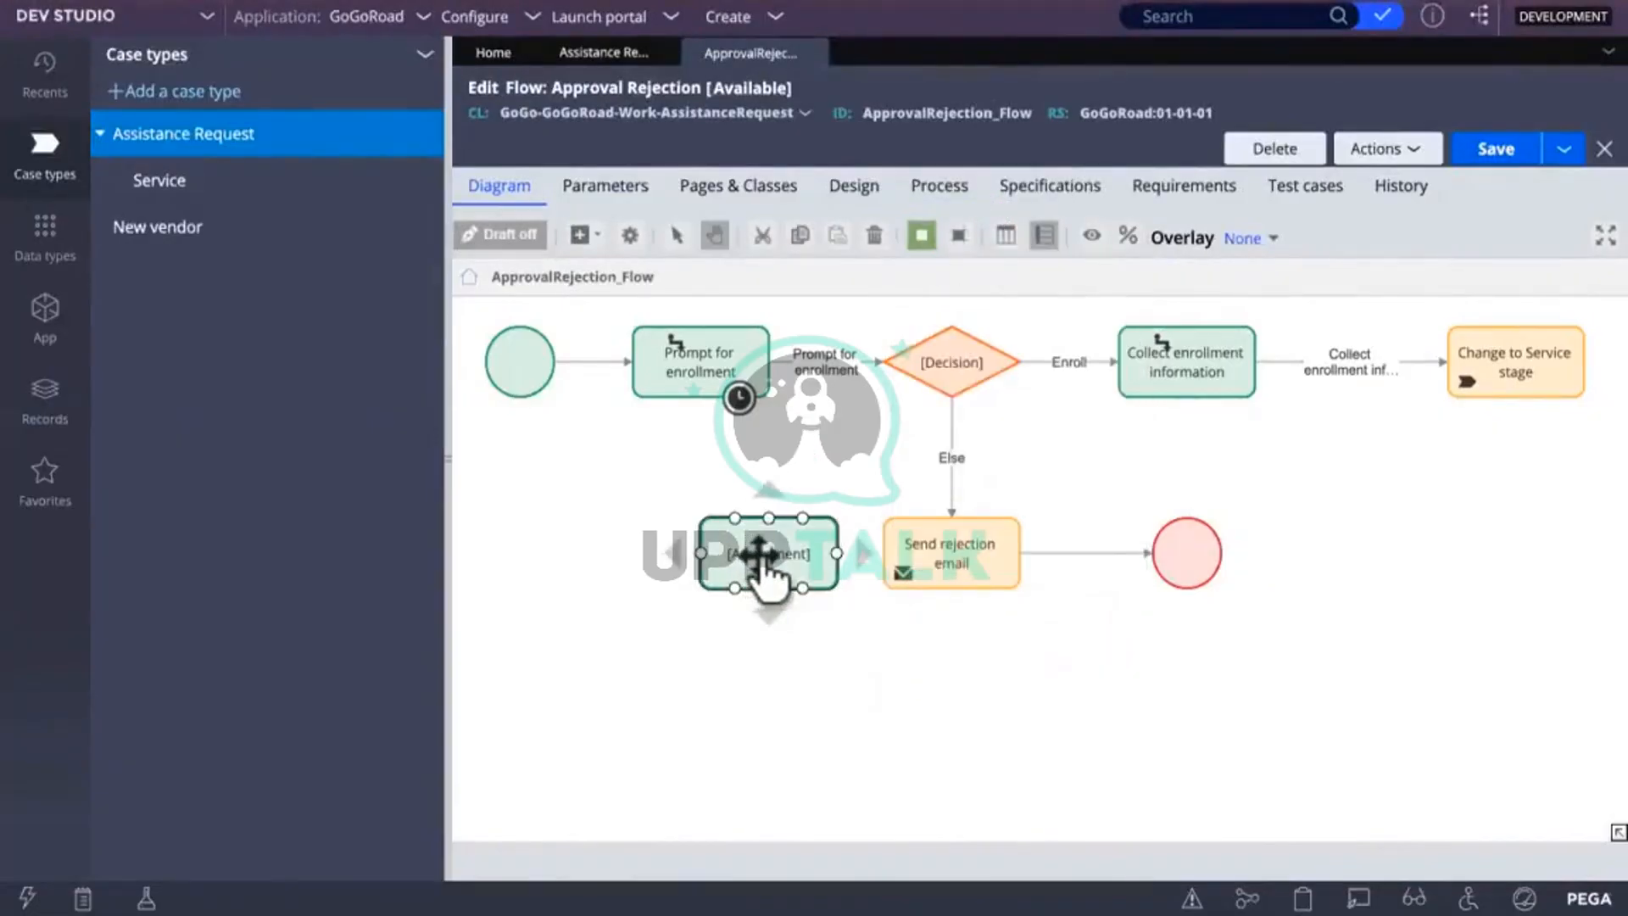
drag(759, 556, 704, 521)
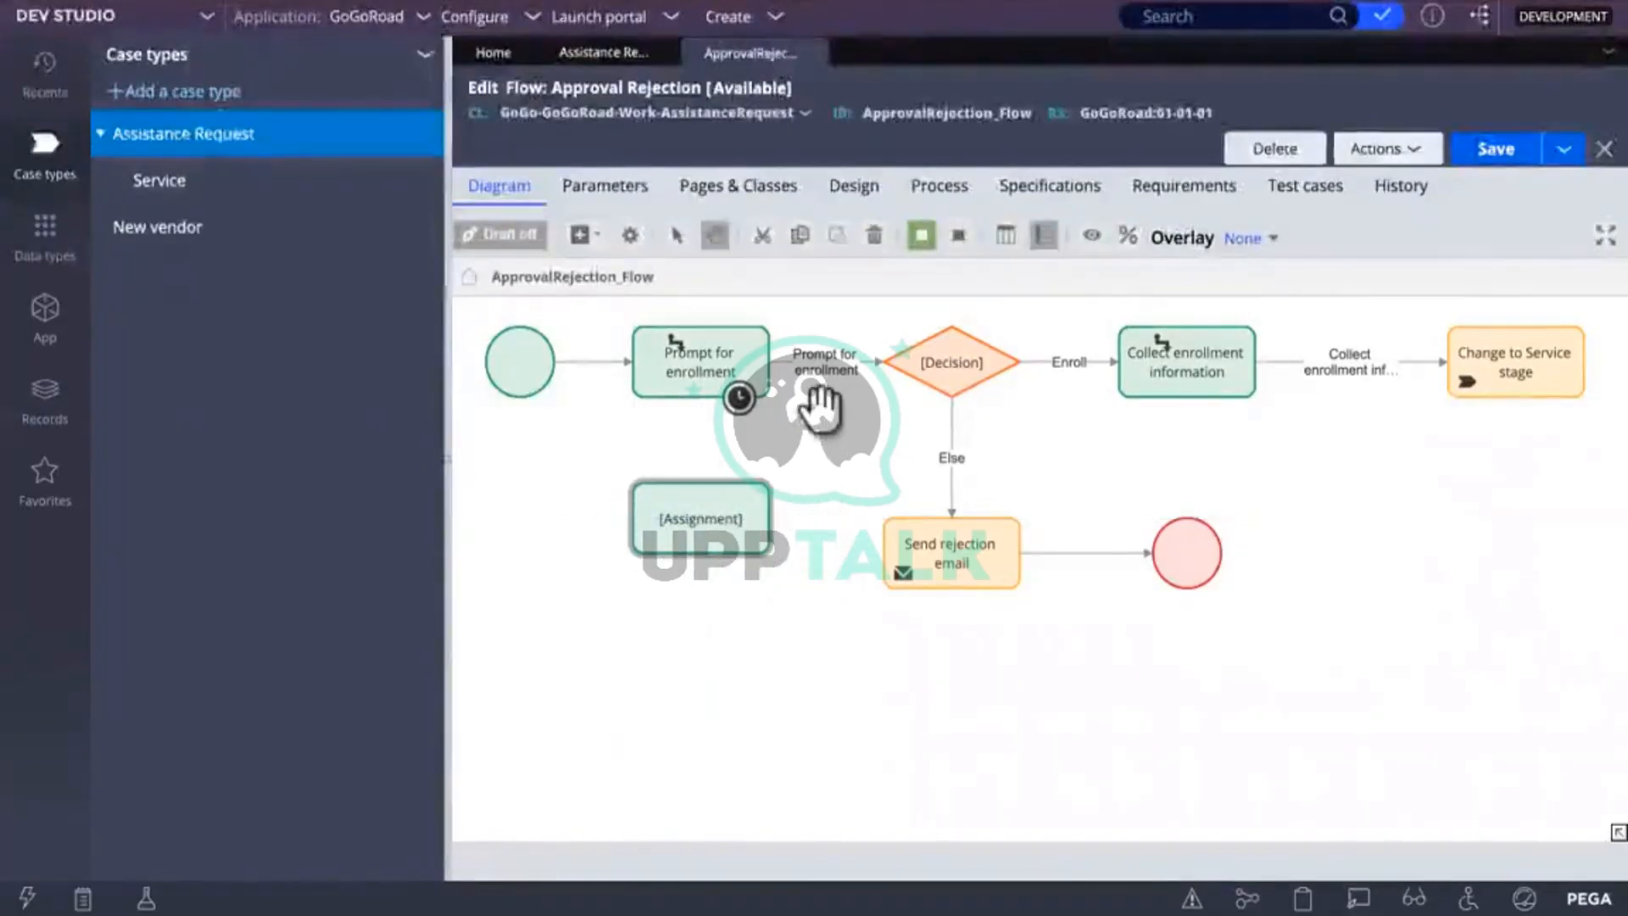
Step: Reroute the Prompt for enrollment connector so it ends on the new Assignment
click(827, 369)
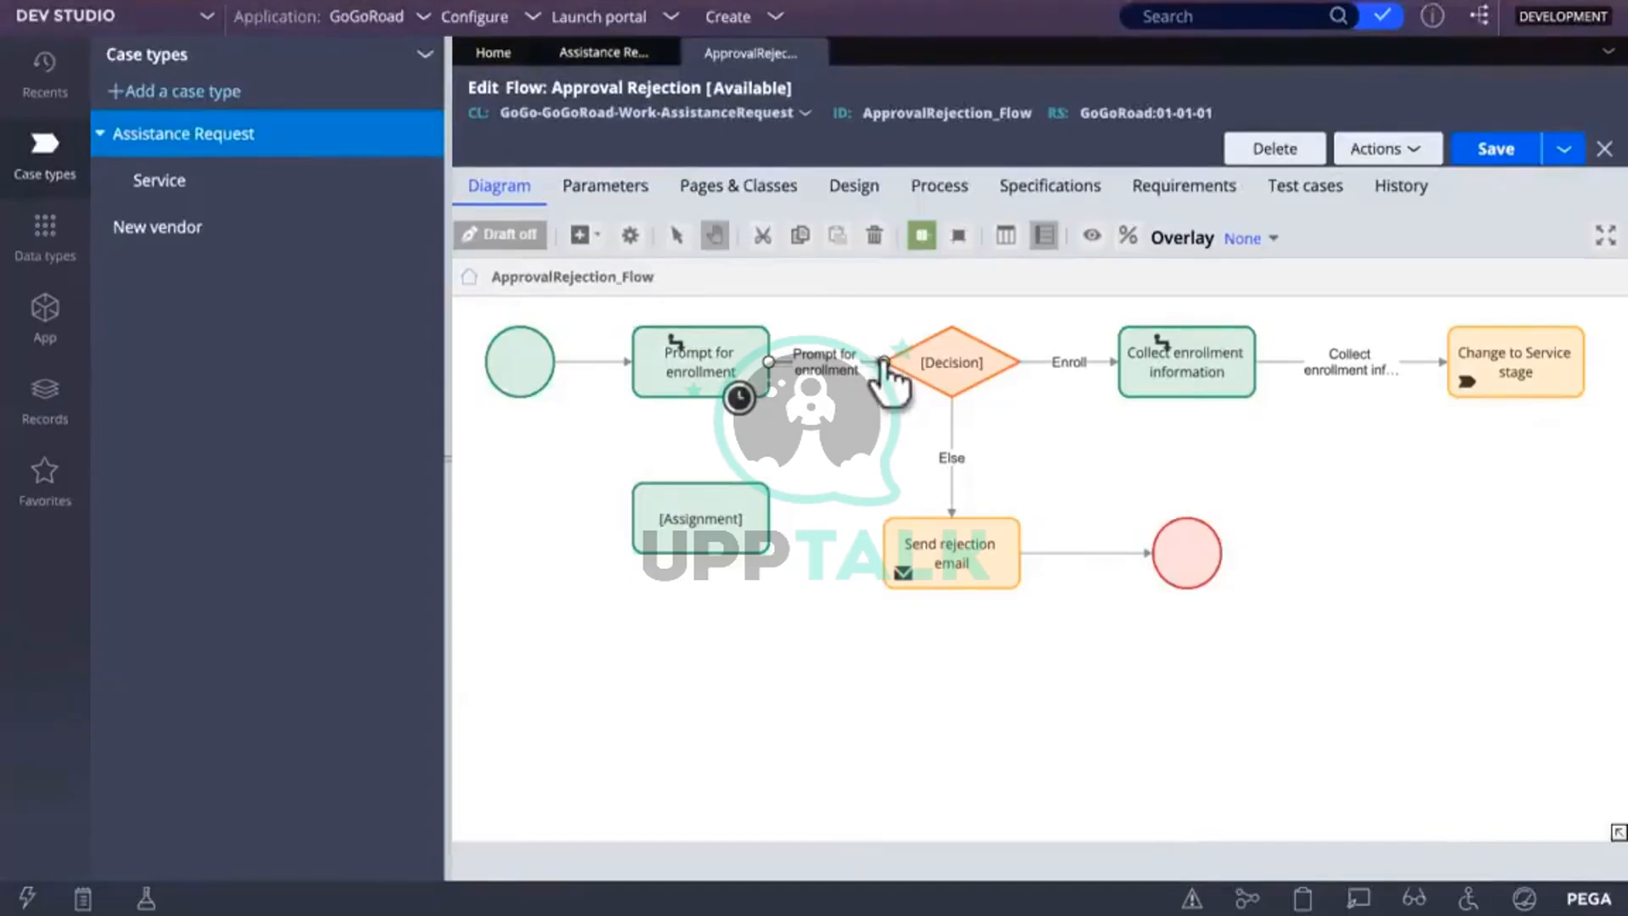
drag(893, 364, 716, 501)
click(801, 654)
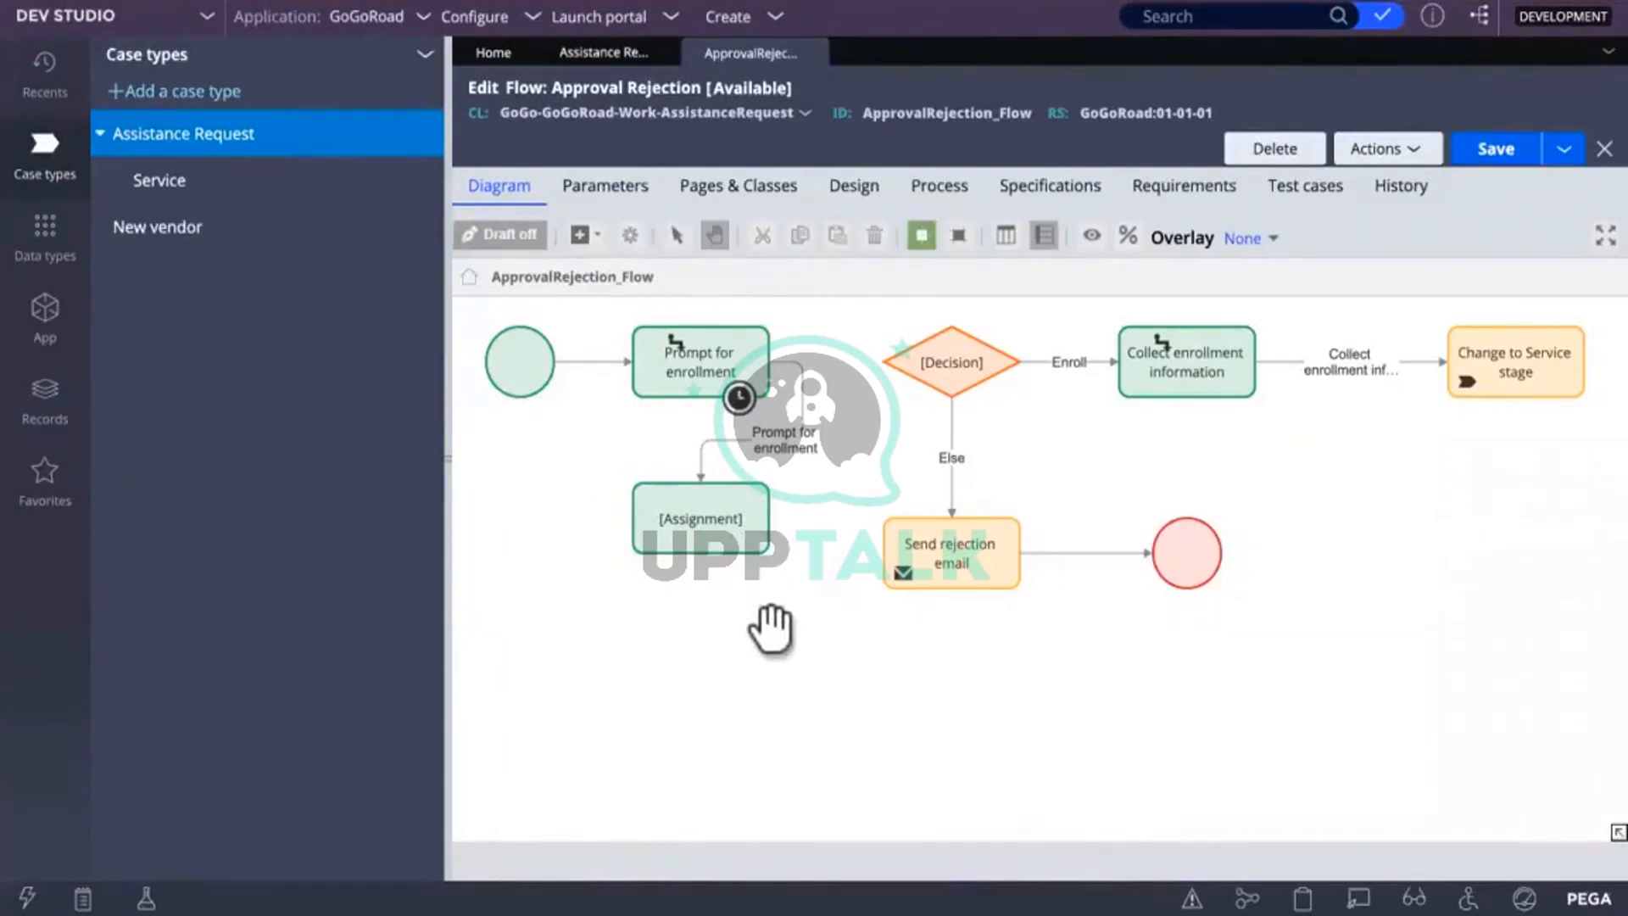
click(744, 547)
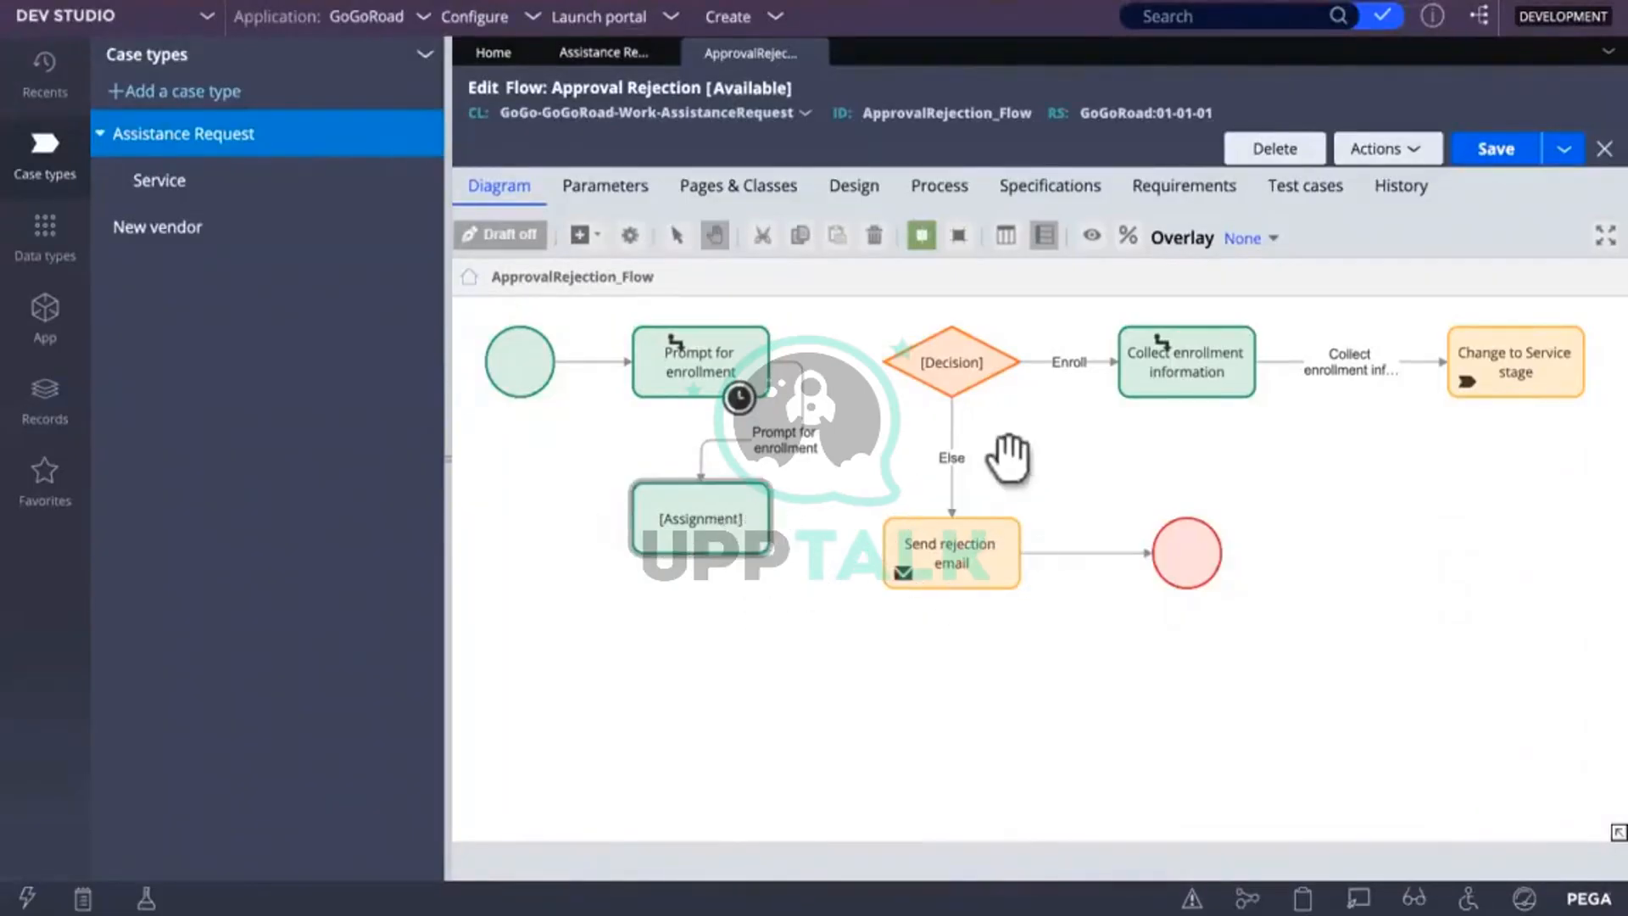
mouse_move(770, 531)
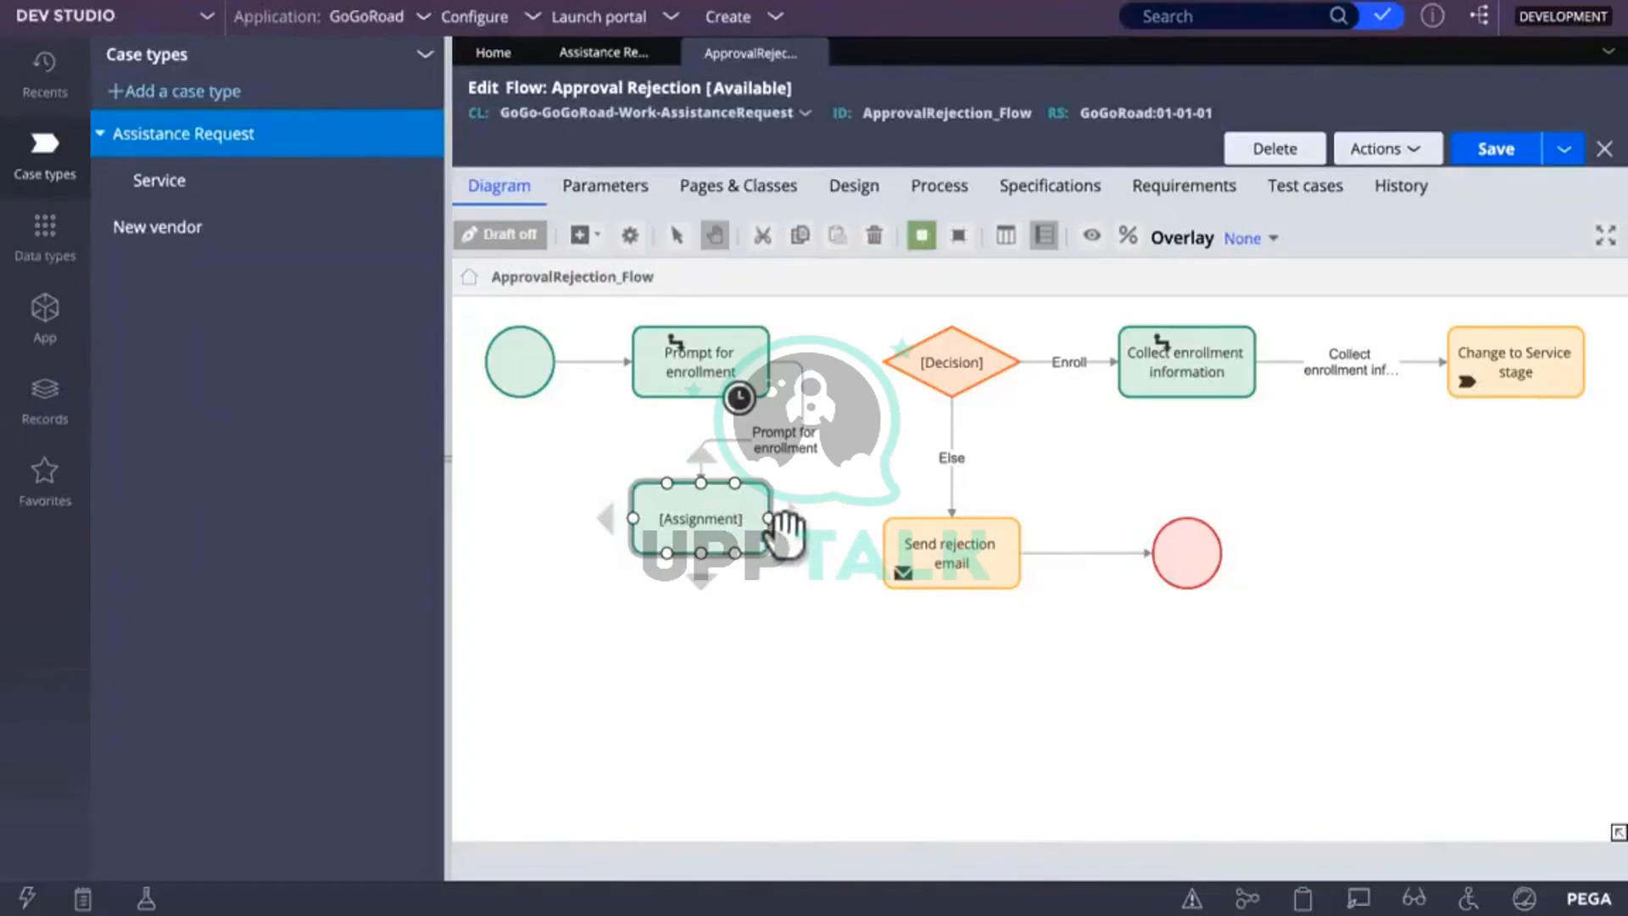
Step: Draw a connector from the Assignment shape to the Decision diamond
drag(770, 530, 885, 389)
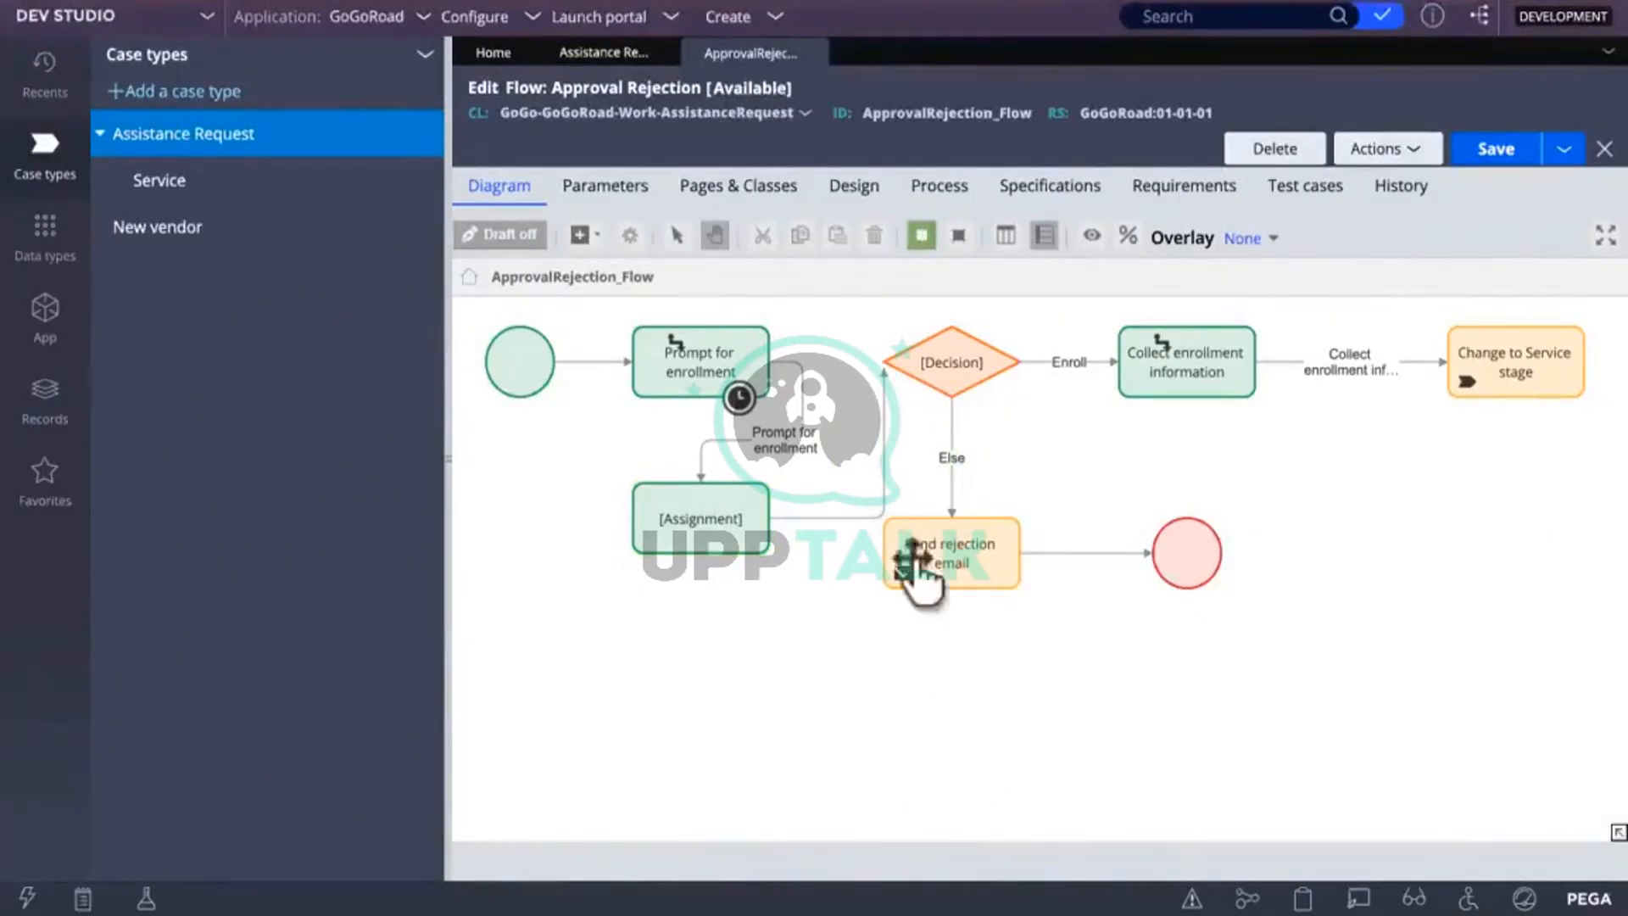
click(885, 373)
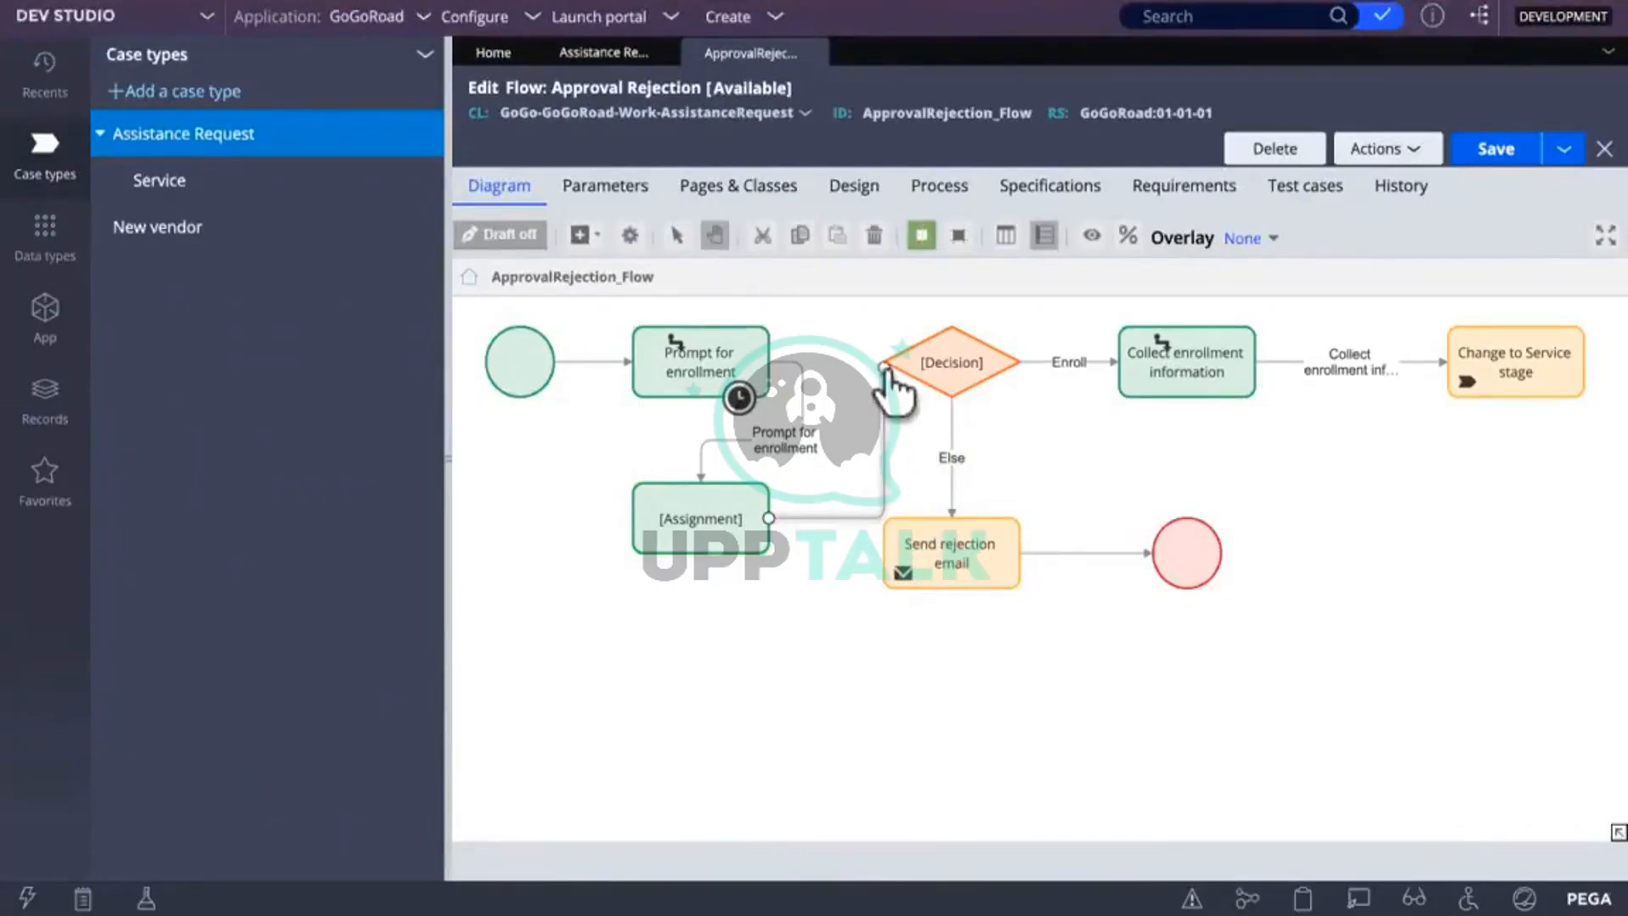
click(851, 592)
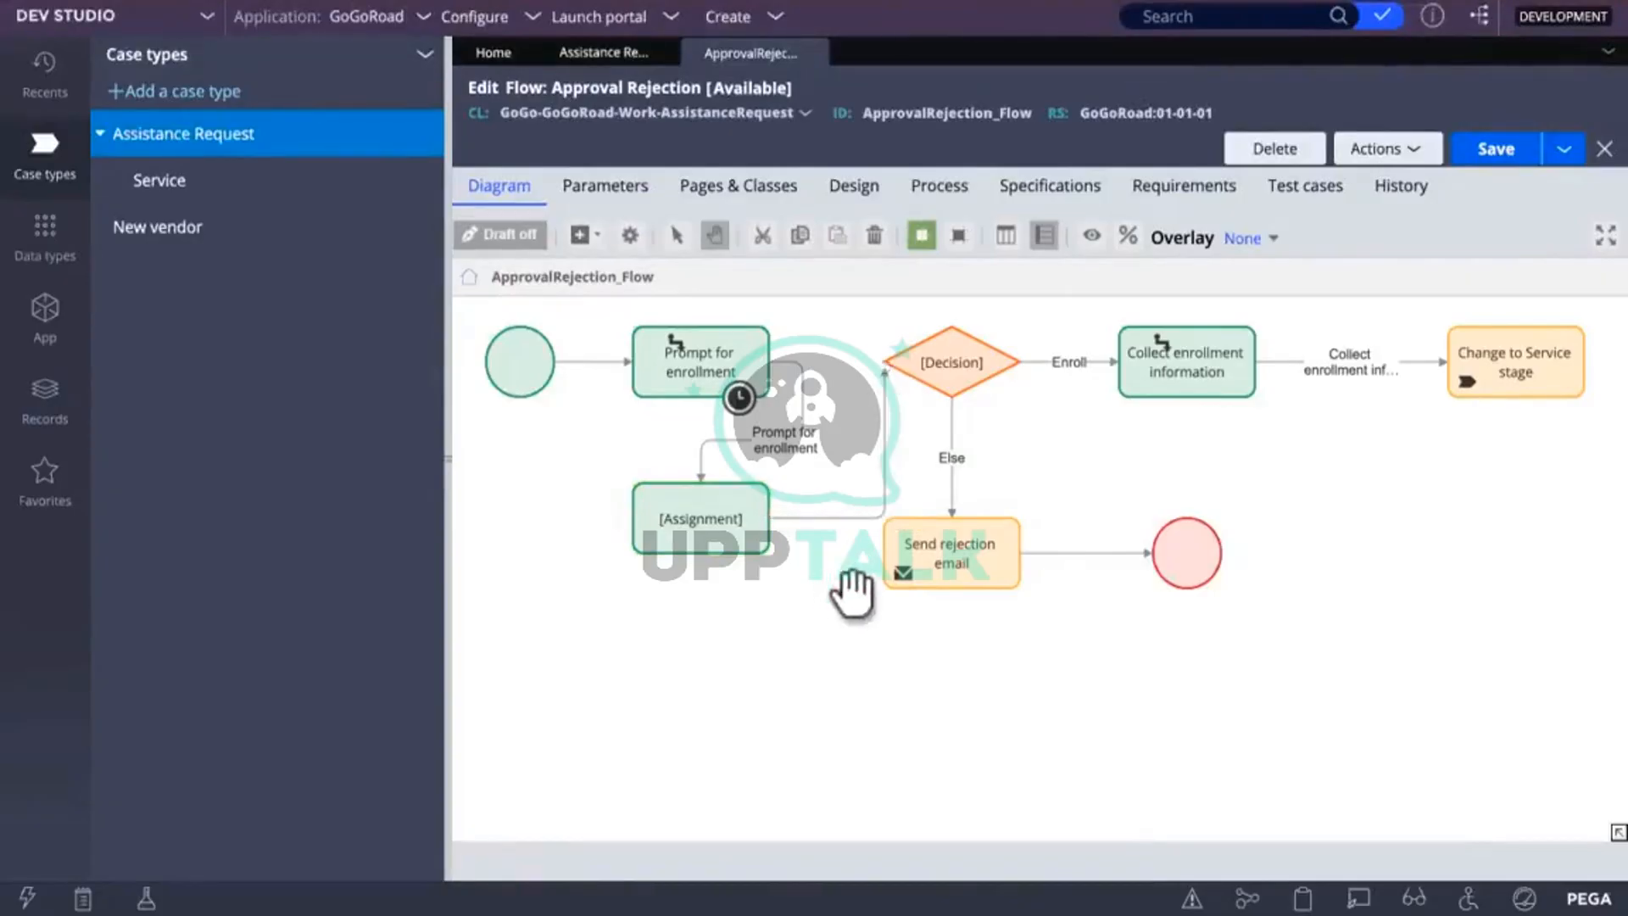
Step: Move Send rejection email further right and attach the Assignment connector to the Decision's left side
click(962, 563)
drag(965, 561, 1041, 583)
click(890, 383)
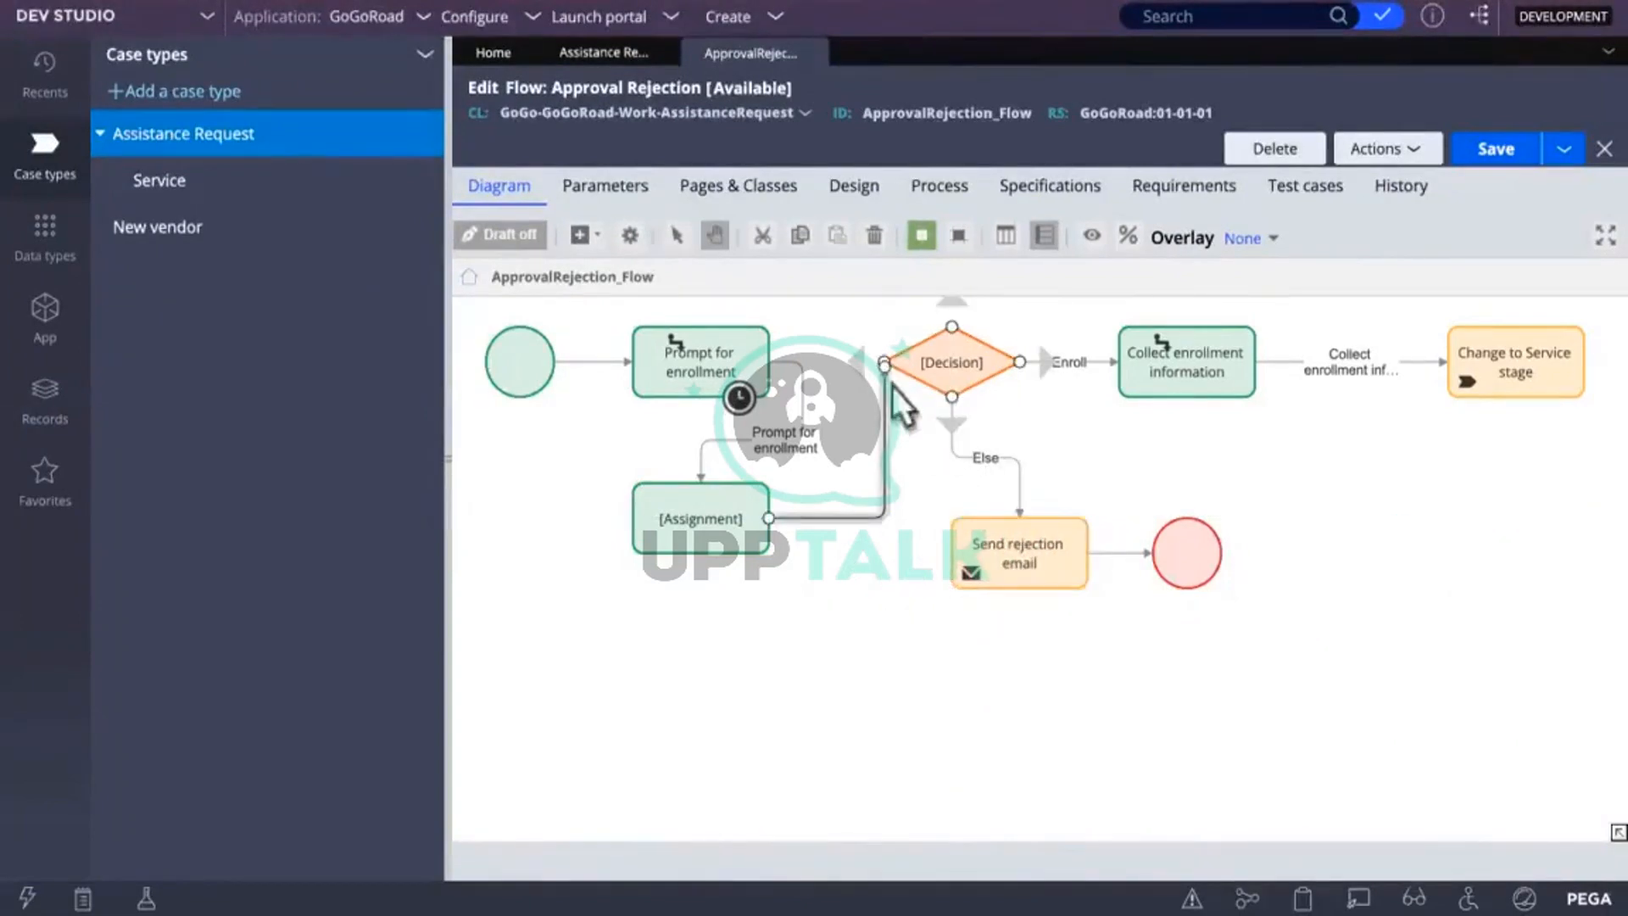
click(887, 387)
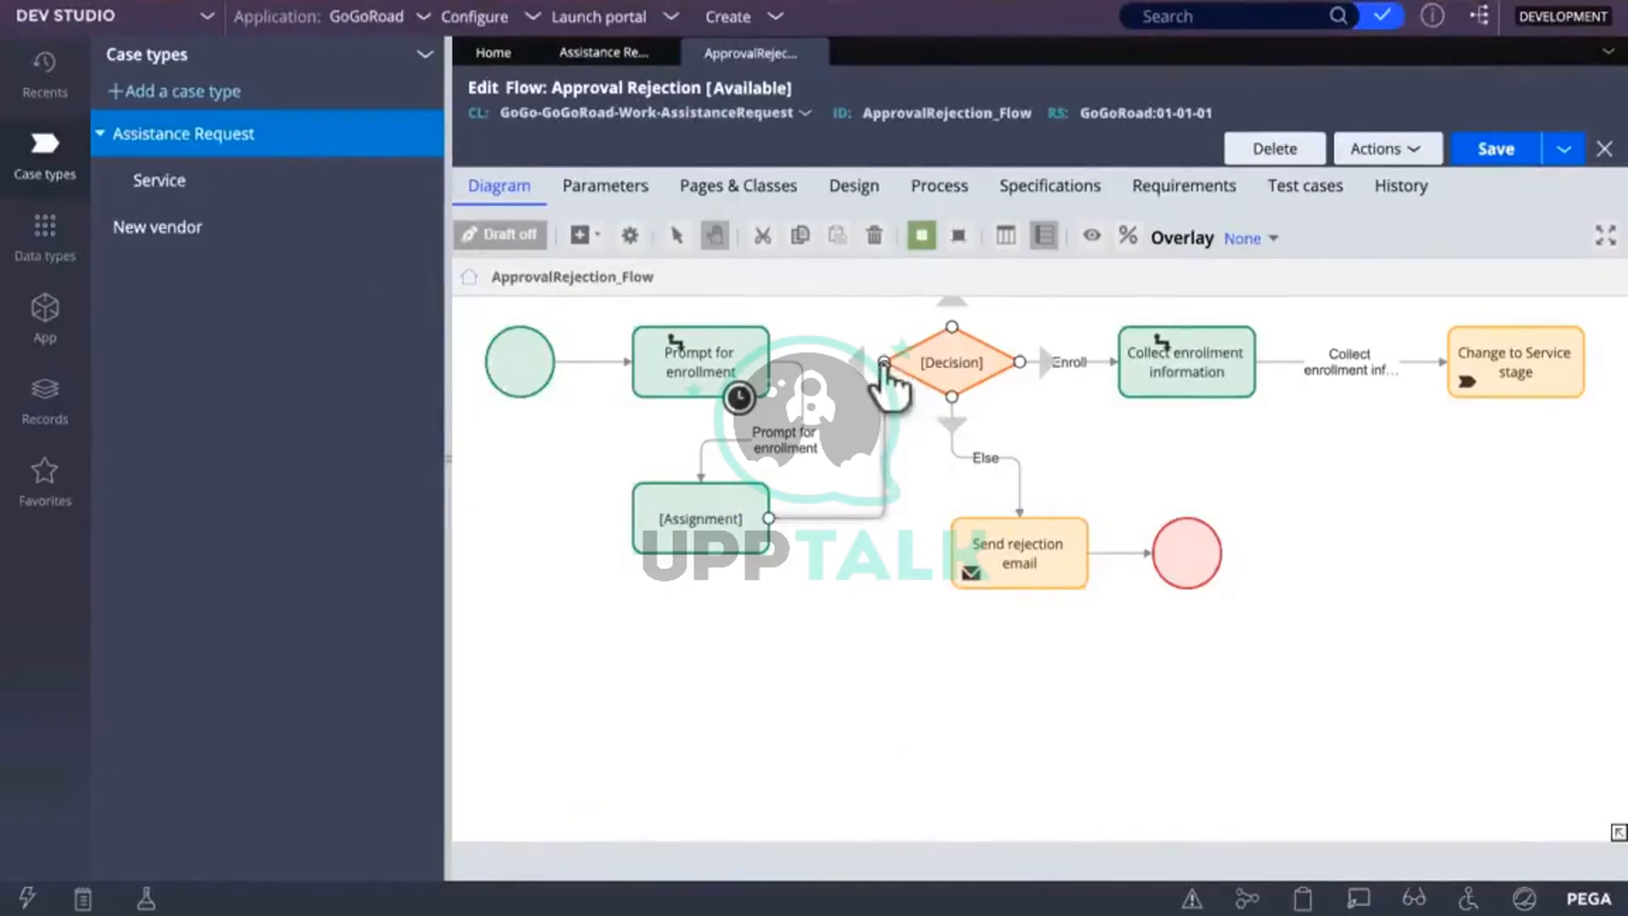
drag(884, 367, 884, 363)
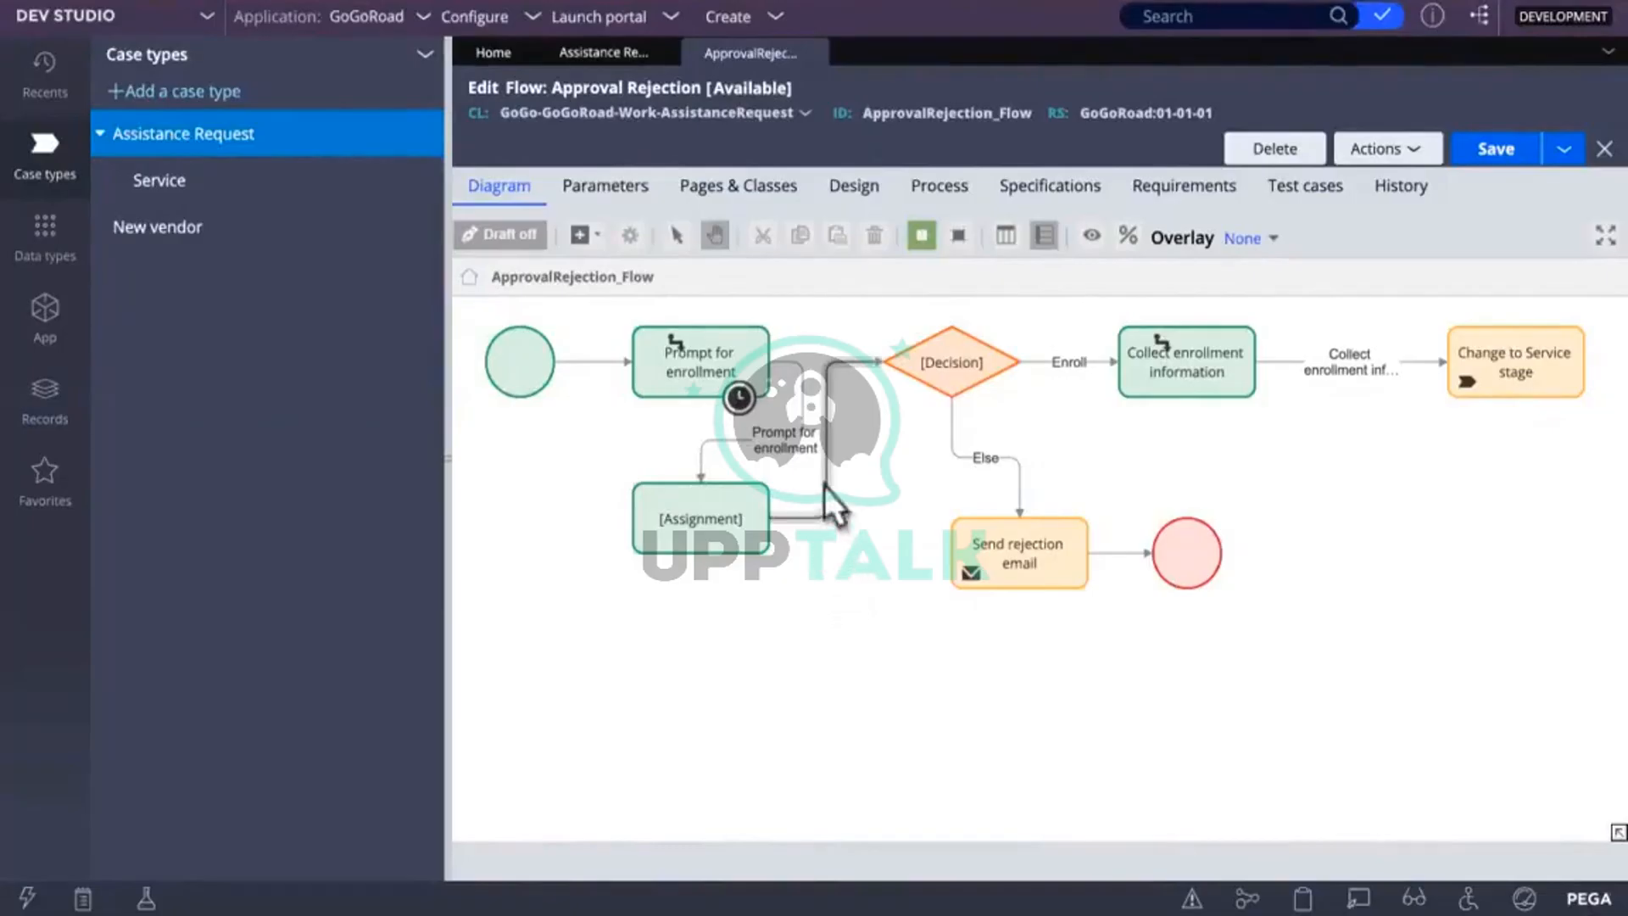
drag(829, 496, 835, 583)
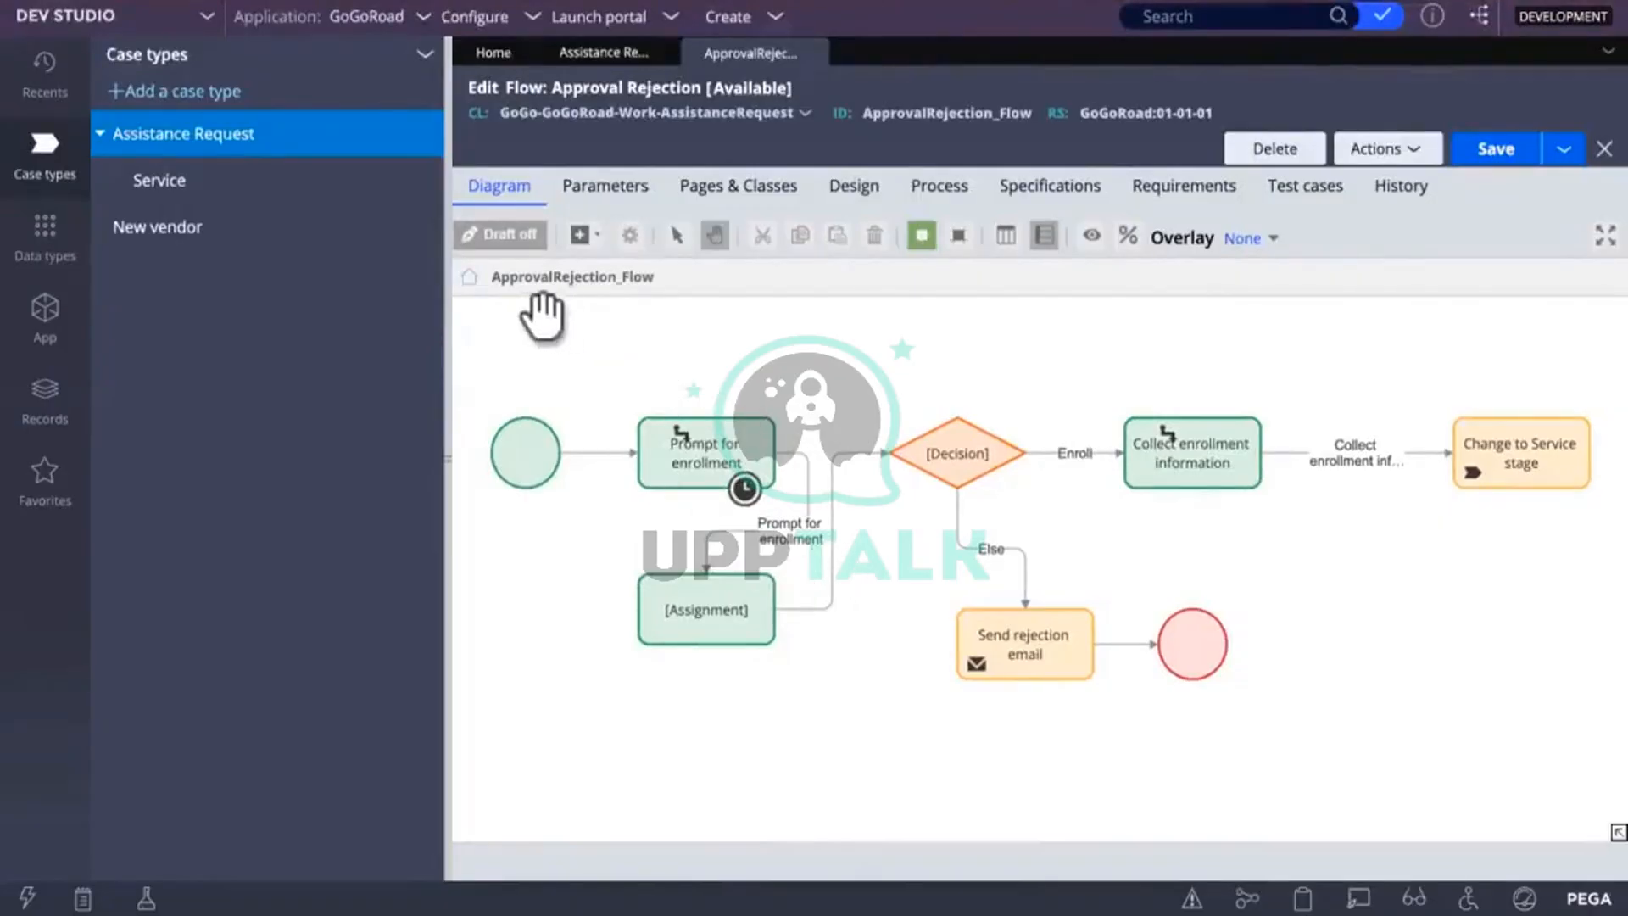
Step: Set the Assignment-to-Decision connector's flow action to CaseDetails and start creating that flow action
double_click(826, 558)
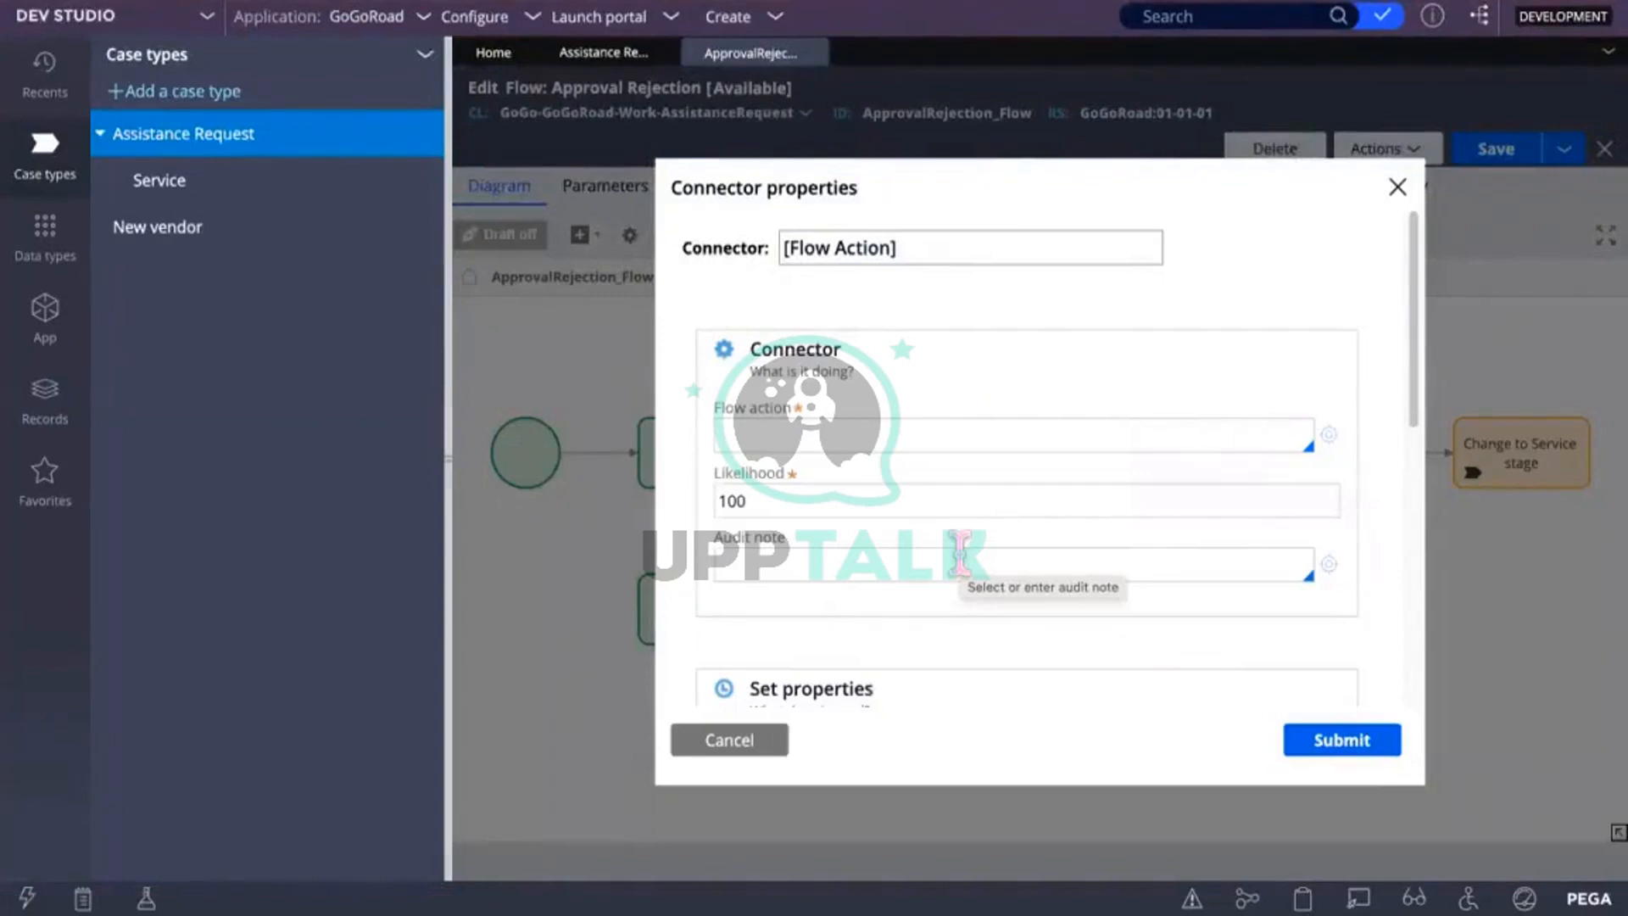
click(799, 438)
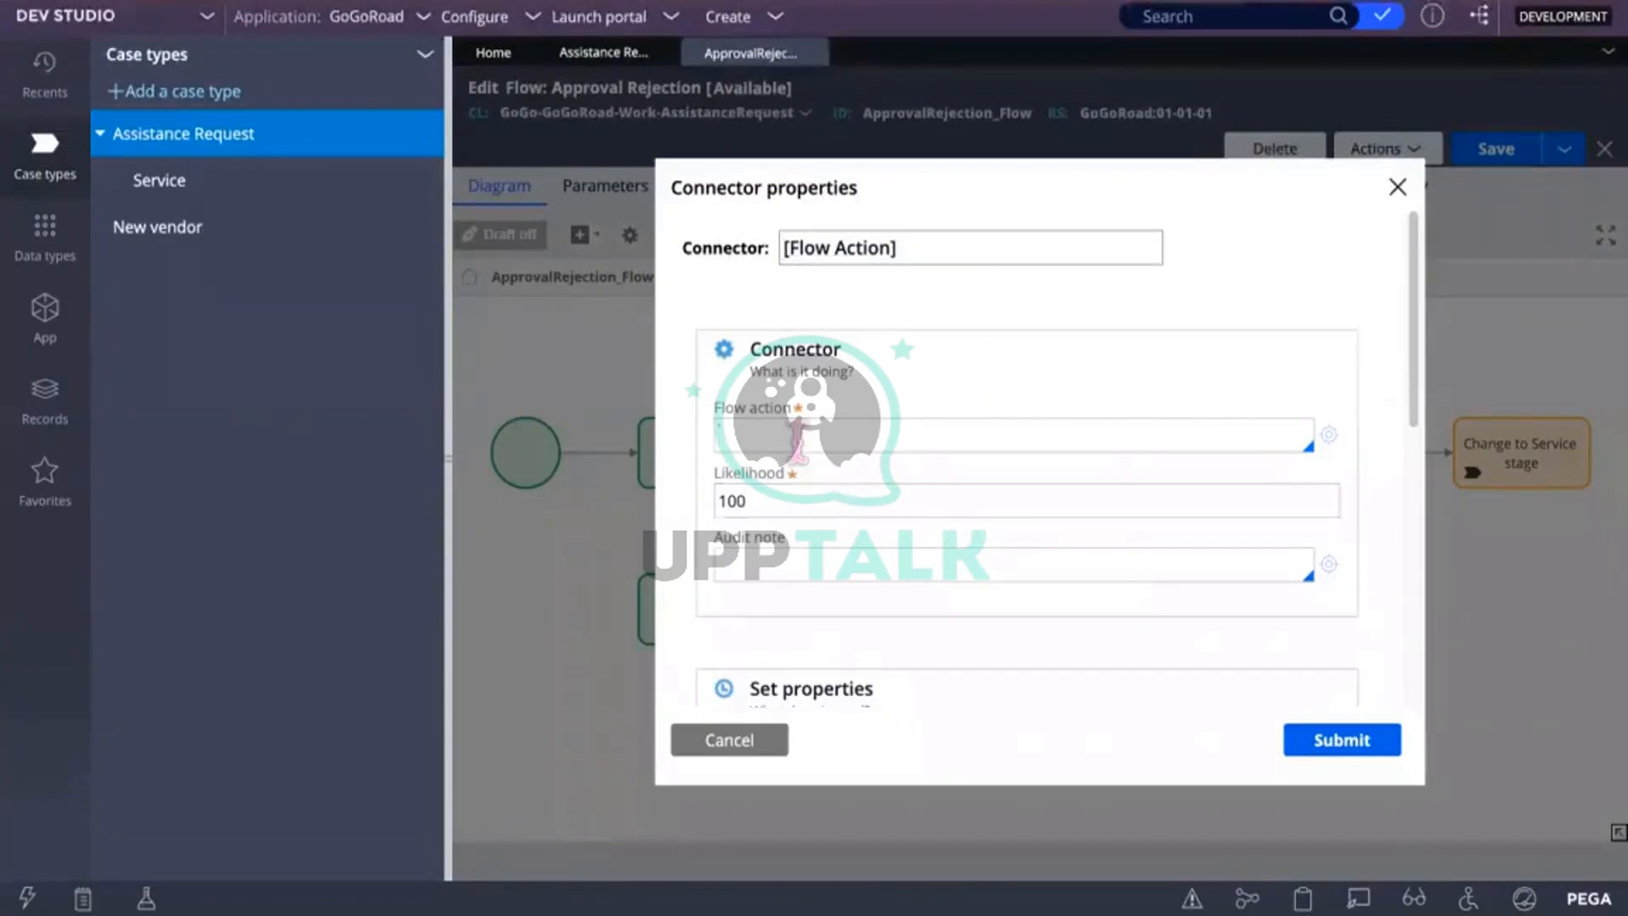
text(CaseDetails)
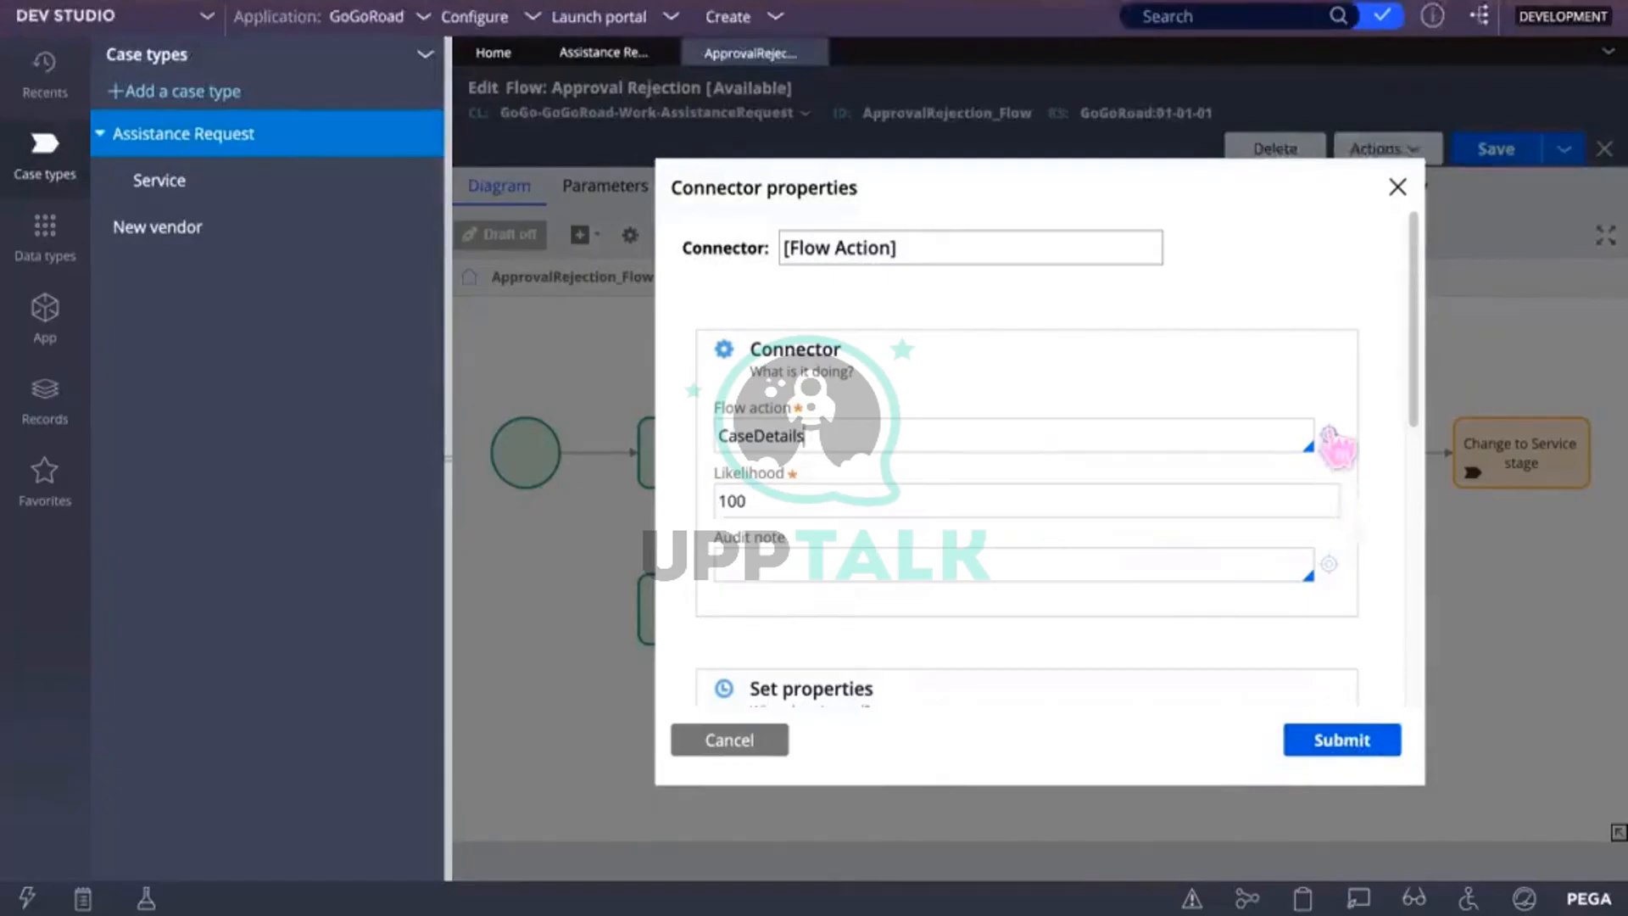
click(1328, 434)
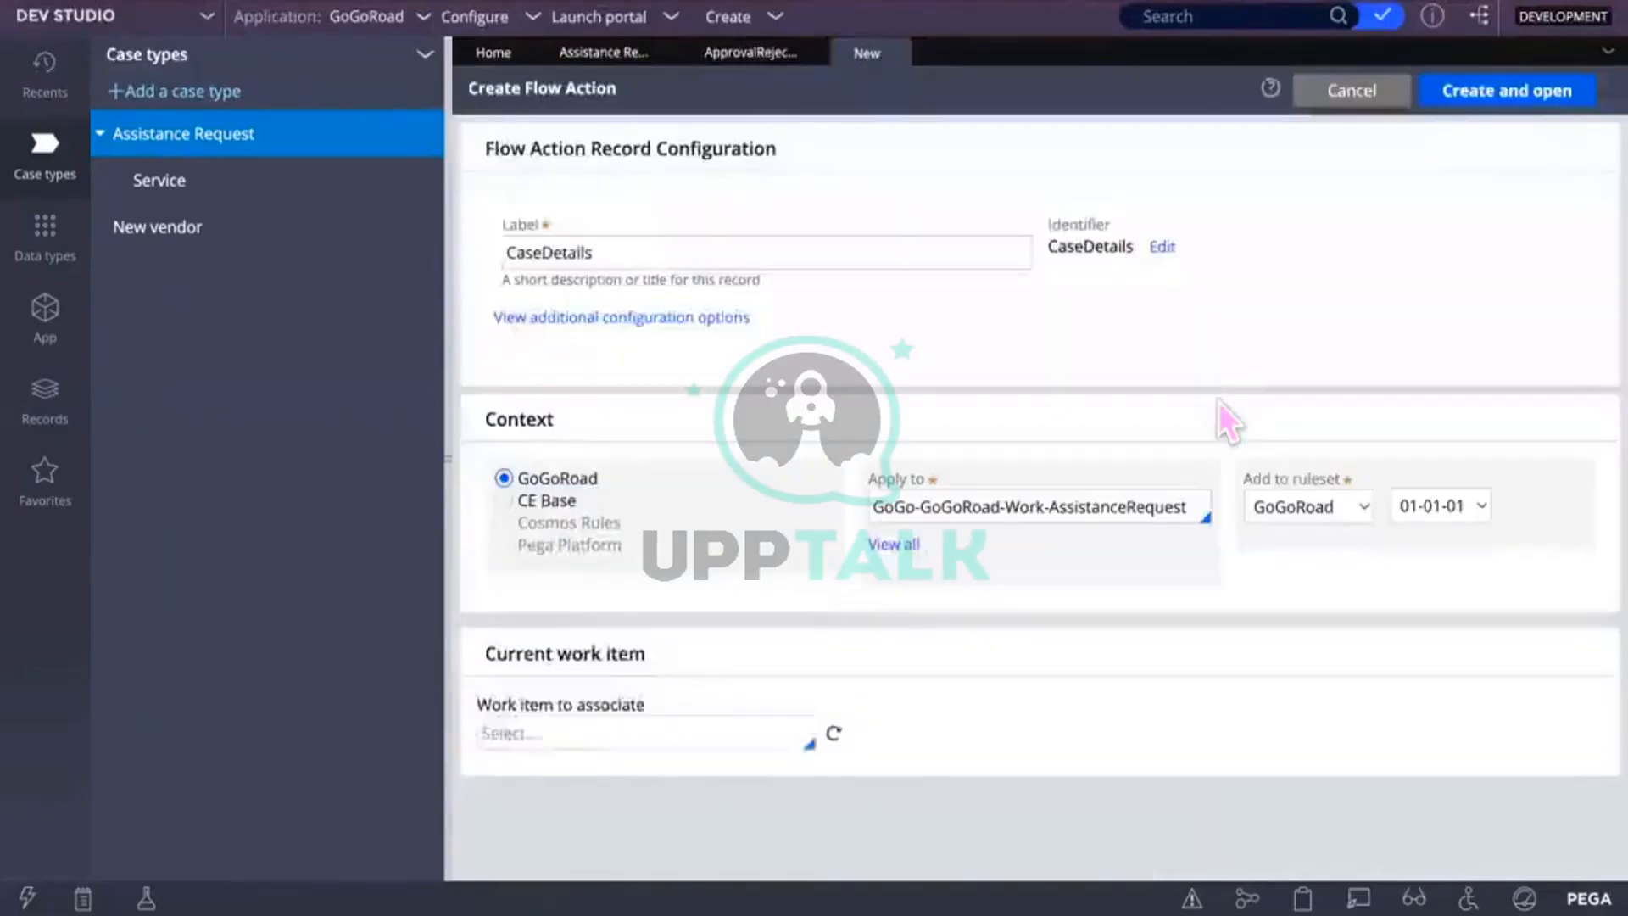
Step: Create the CaseDetails flow action with section ShowCaseDetail, creating that section too
click(1522, 89)
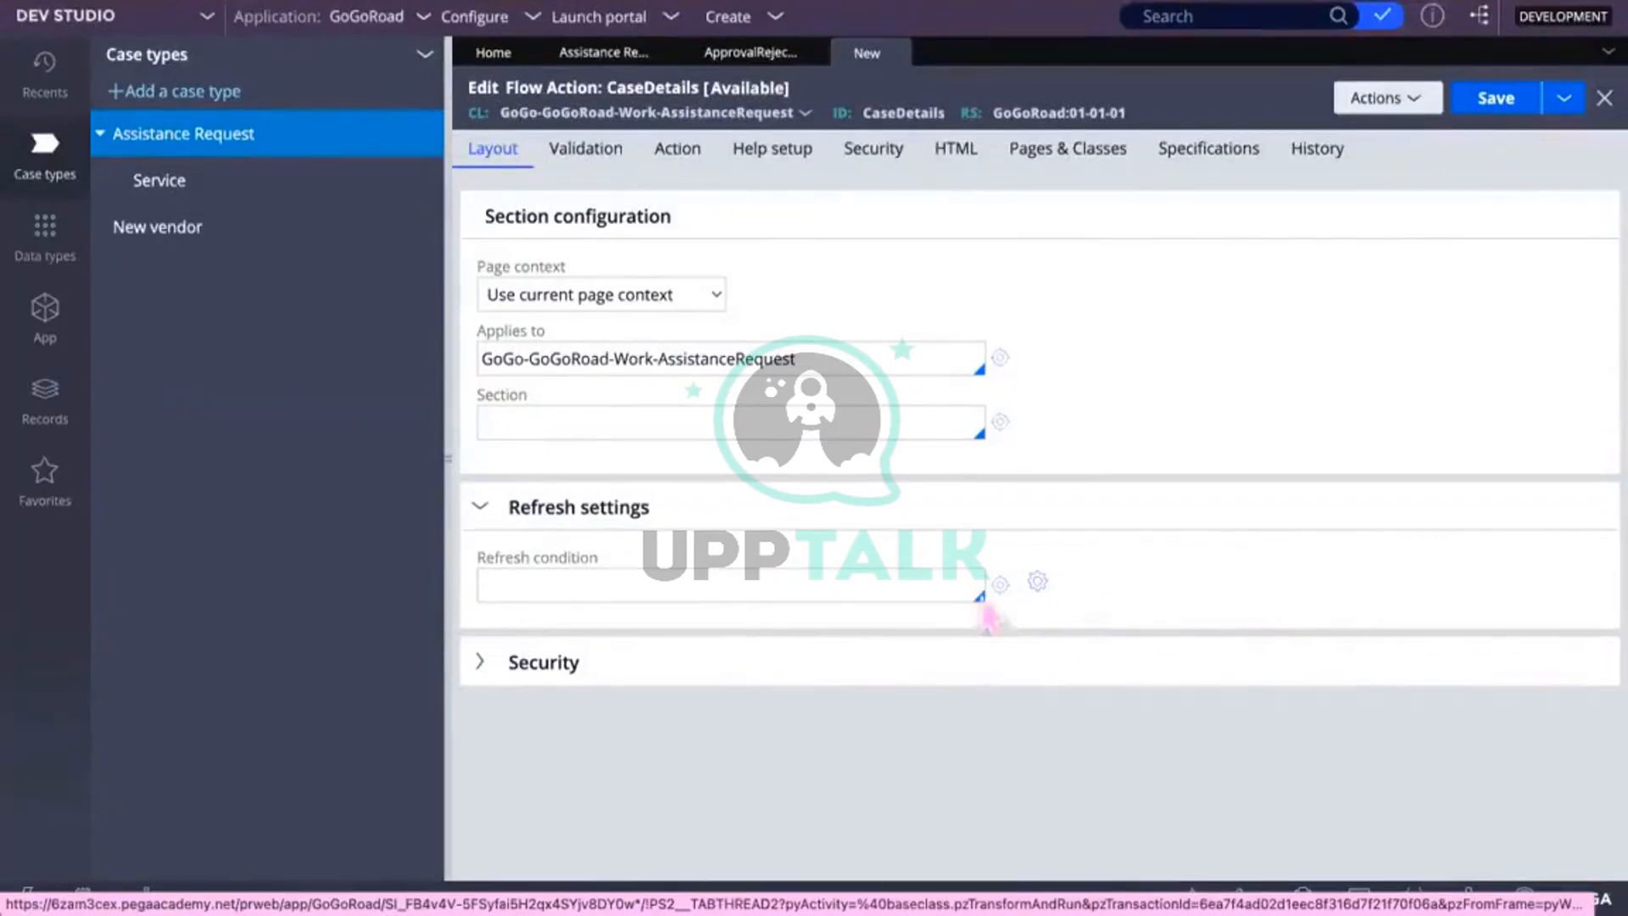
click(629, 424)
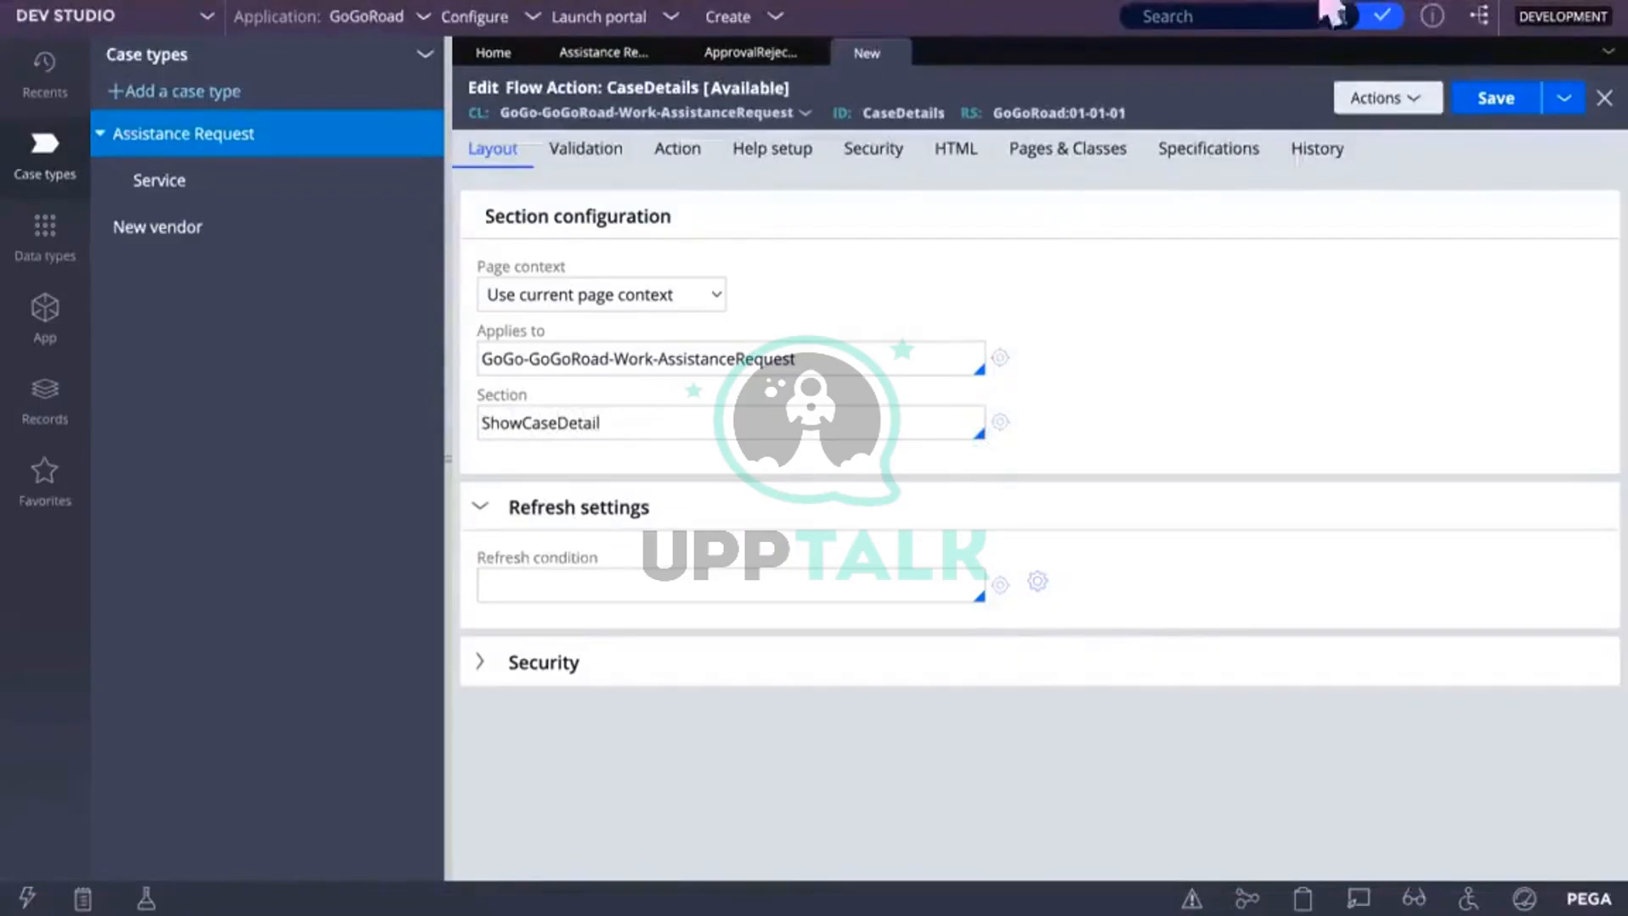
click(1001, 422)
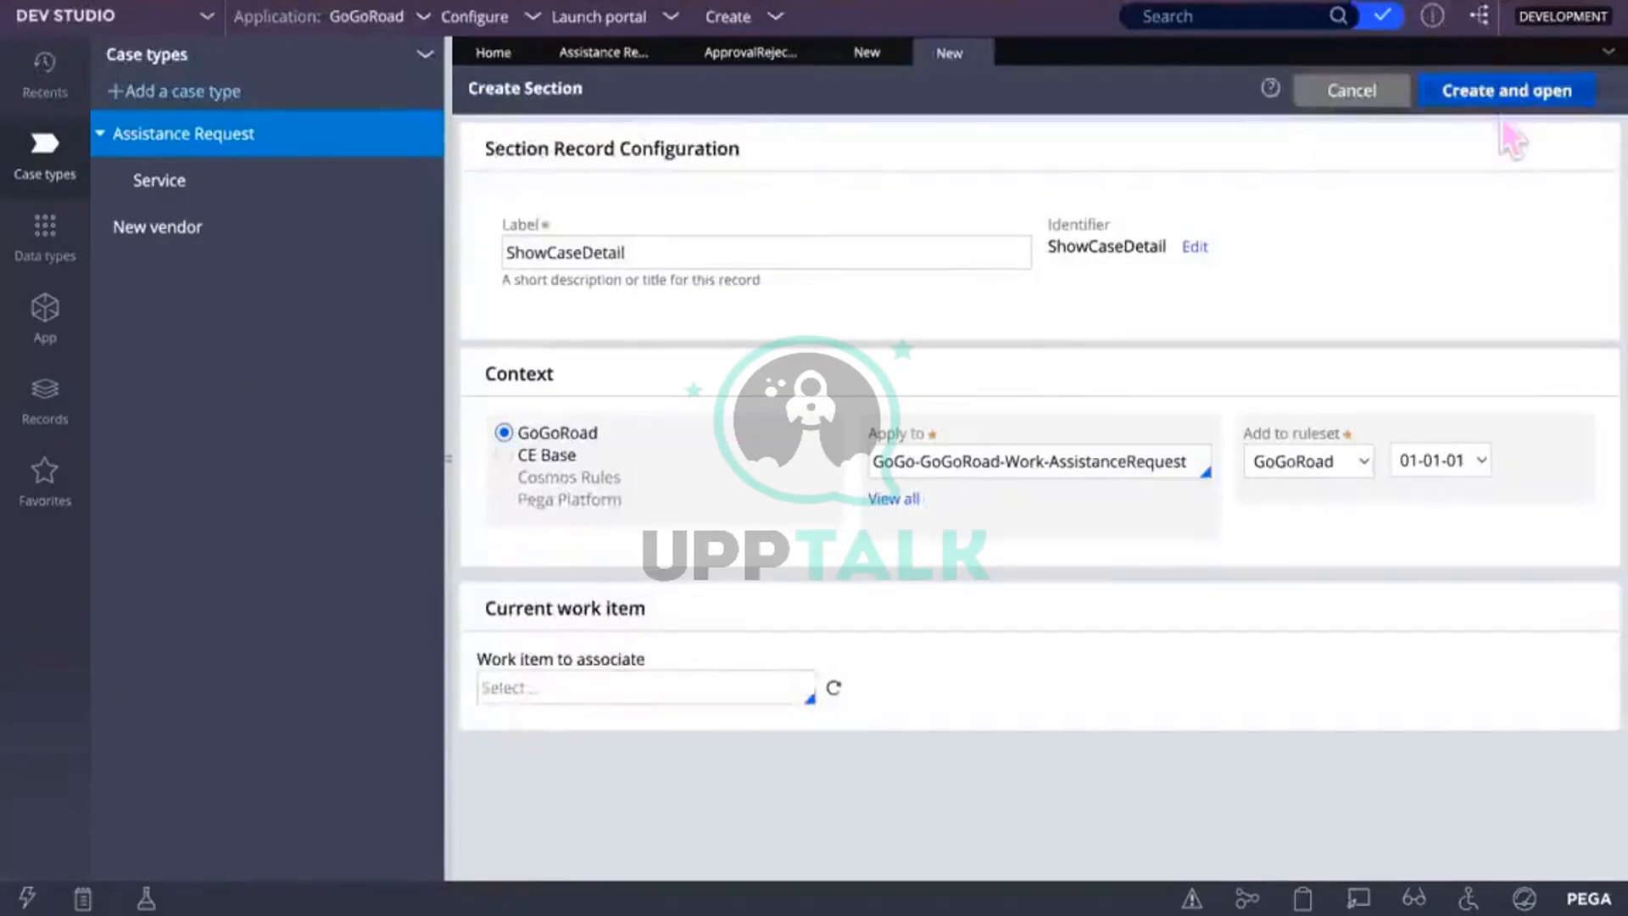
click(1507, 93)
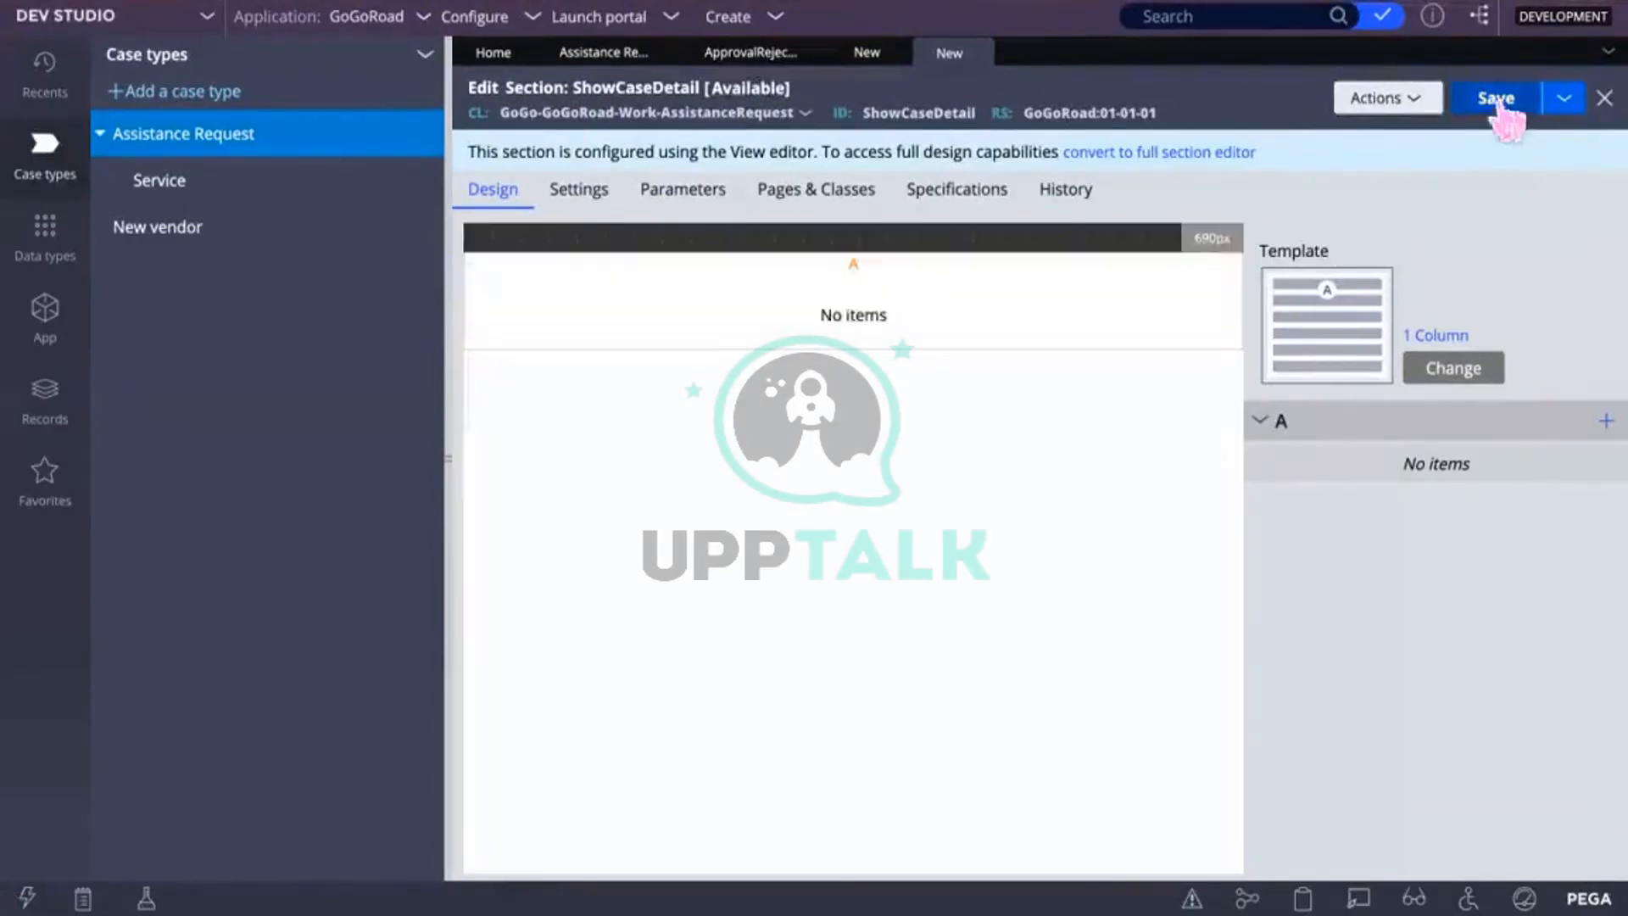
Step: Save the empty ShowCaseDetail section, then save the CaseDetails flow action
click(1496, 100)
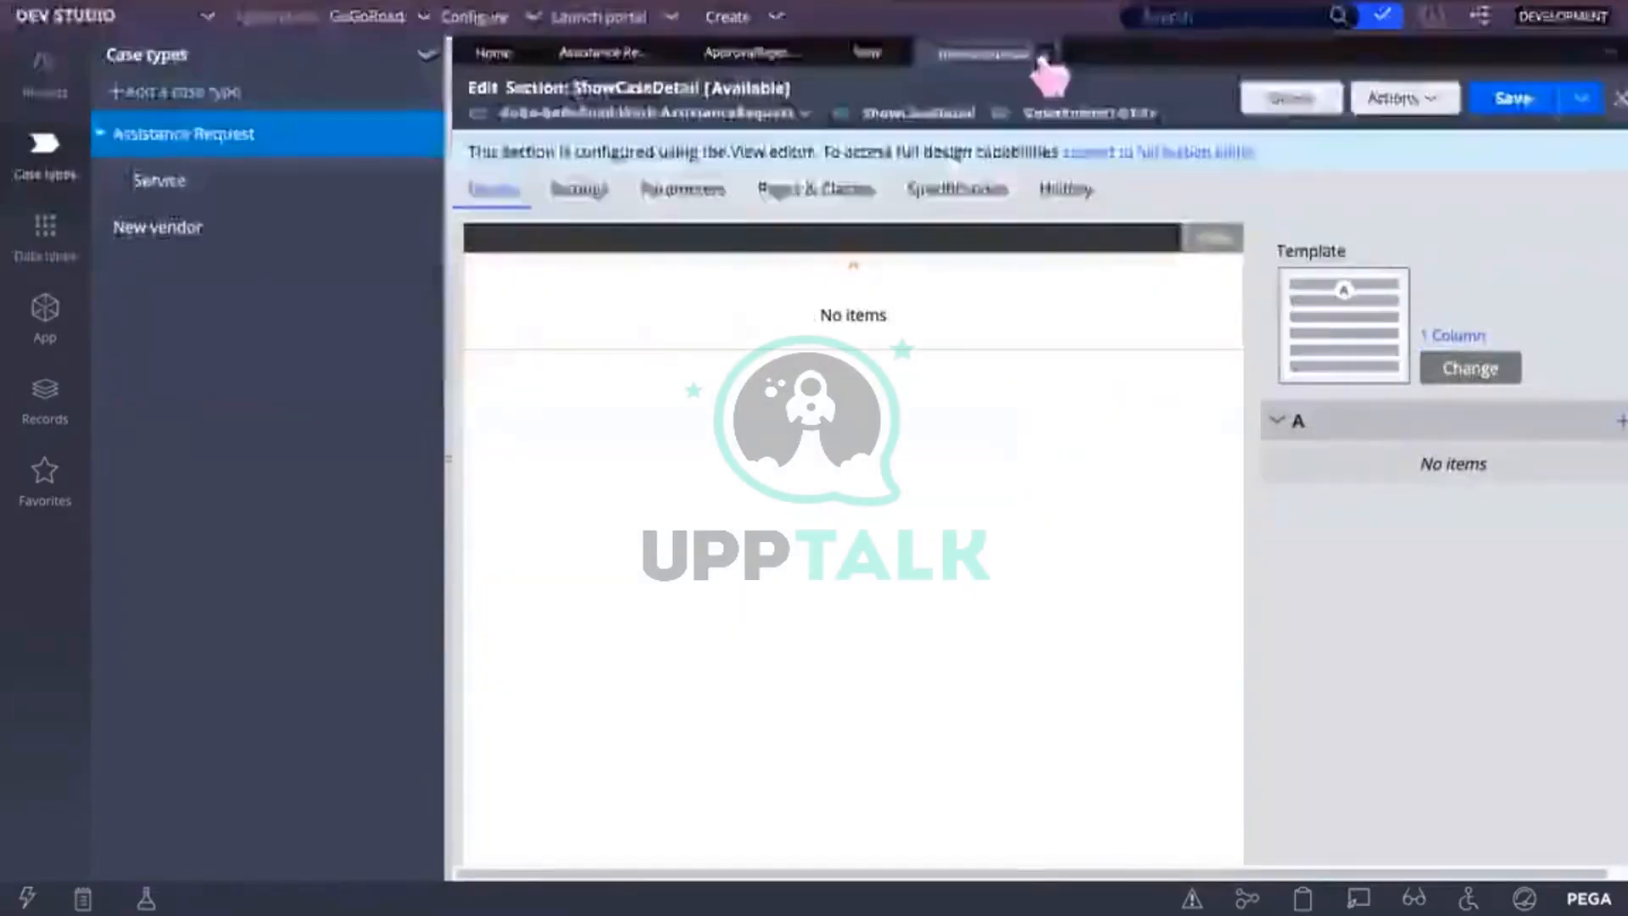
click(1044, 54)
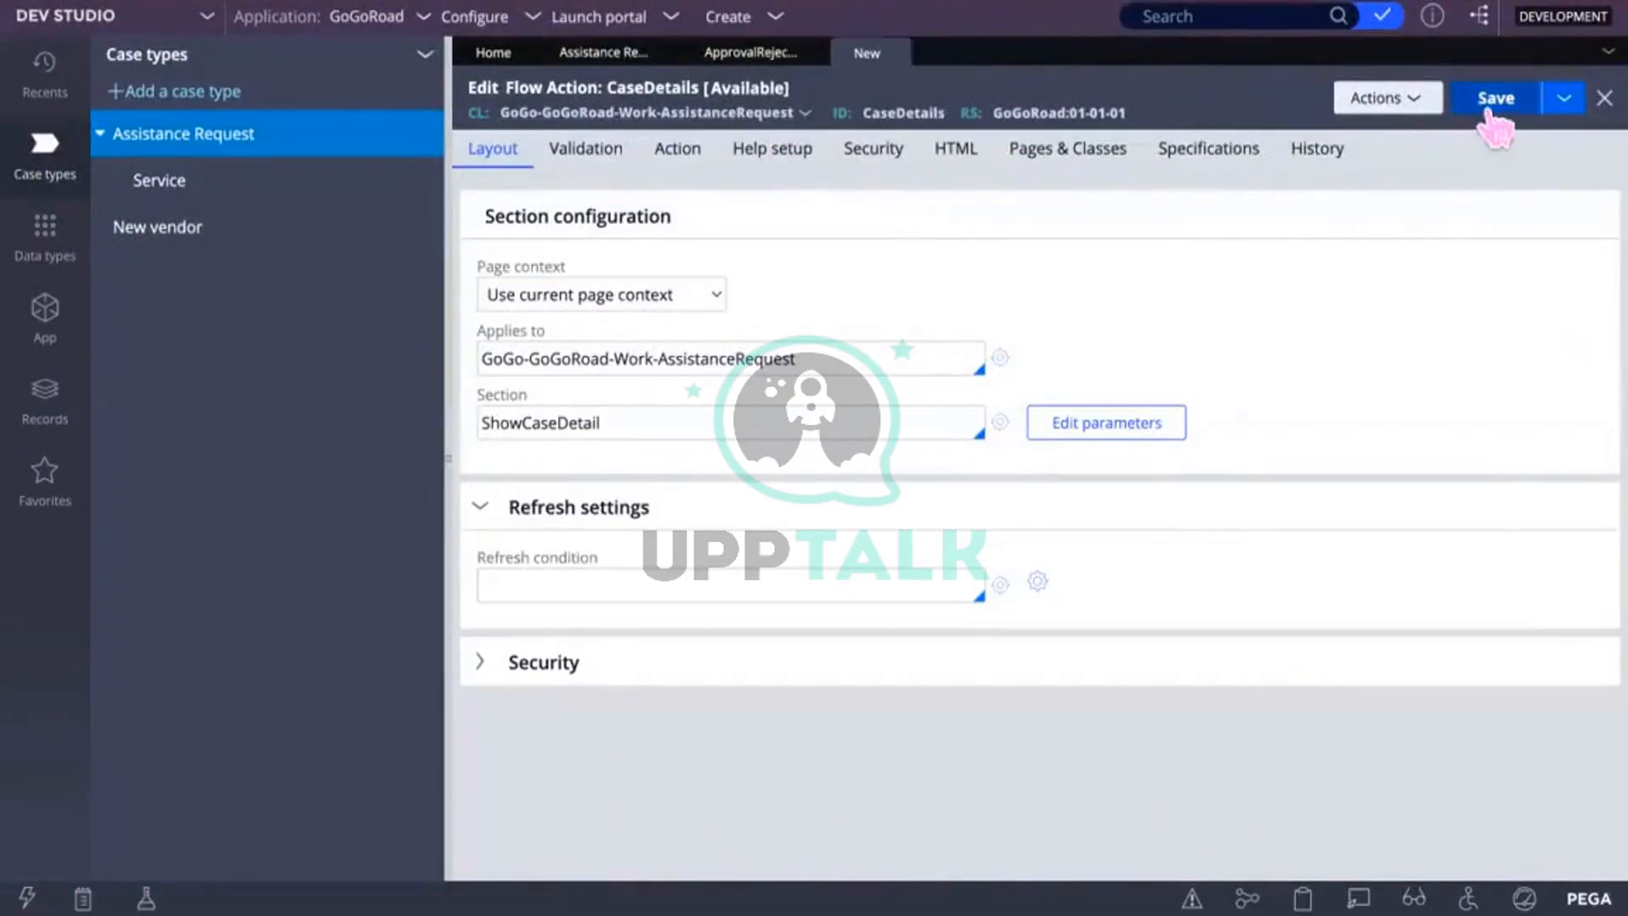
click(1492, 103)
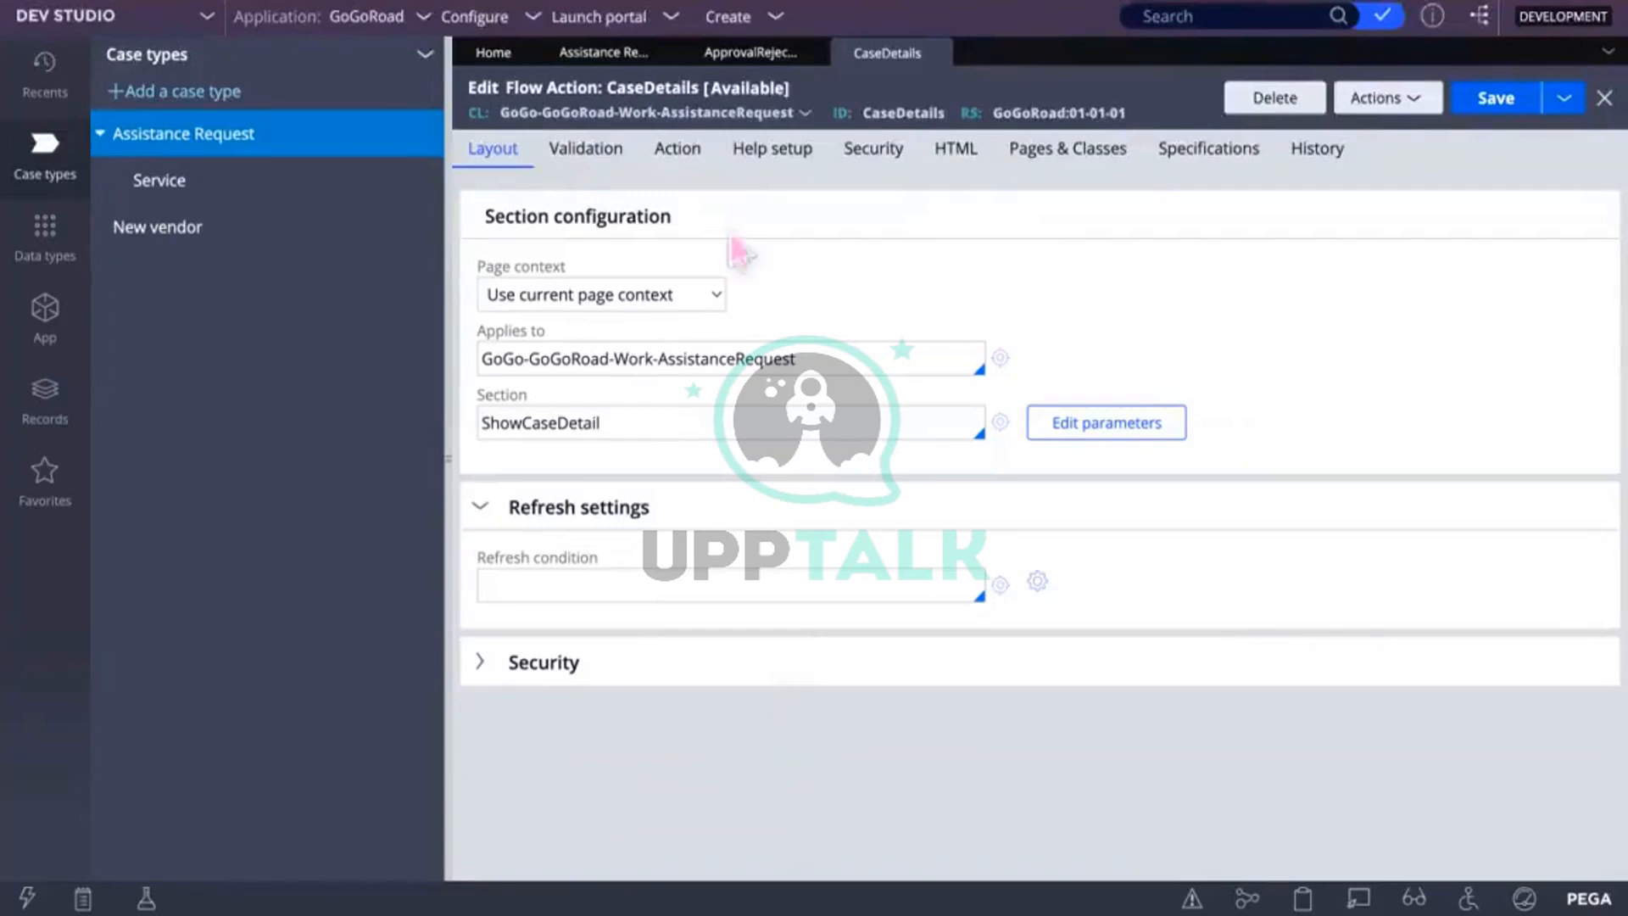
Step: Confirm the connector's CaseDetails flow action and save the Approval Rejection flow
click(754, 56)
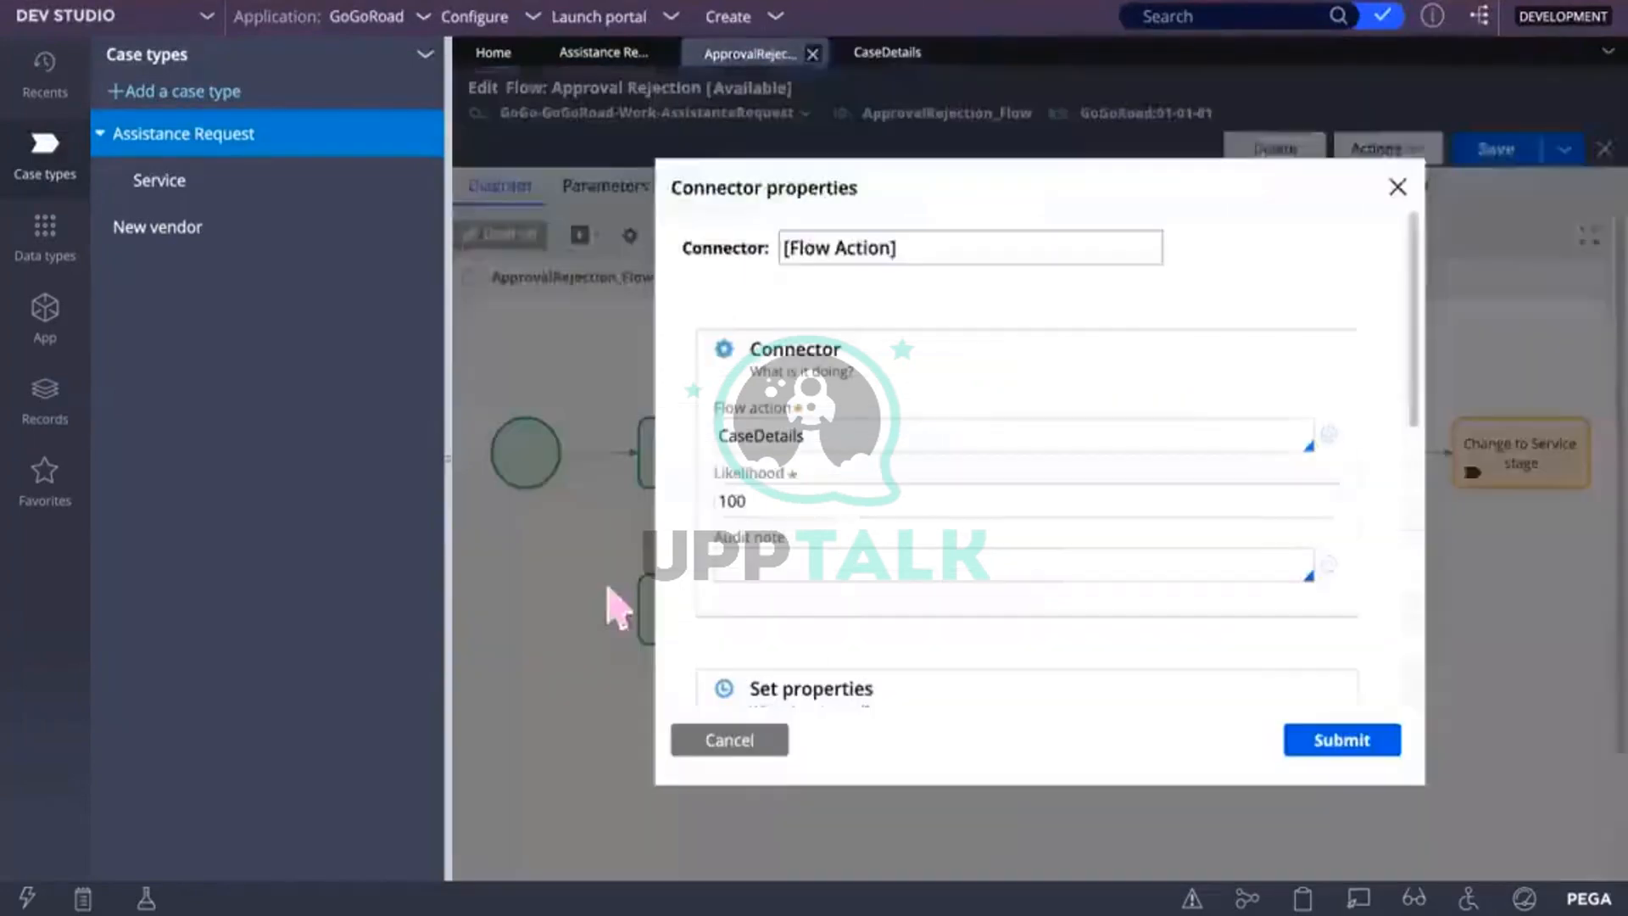
click(614, 56)
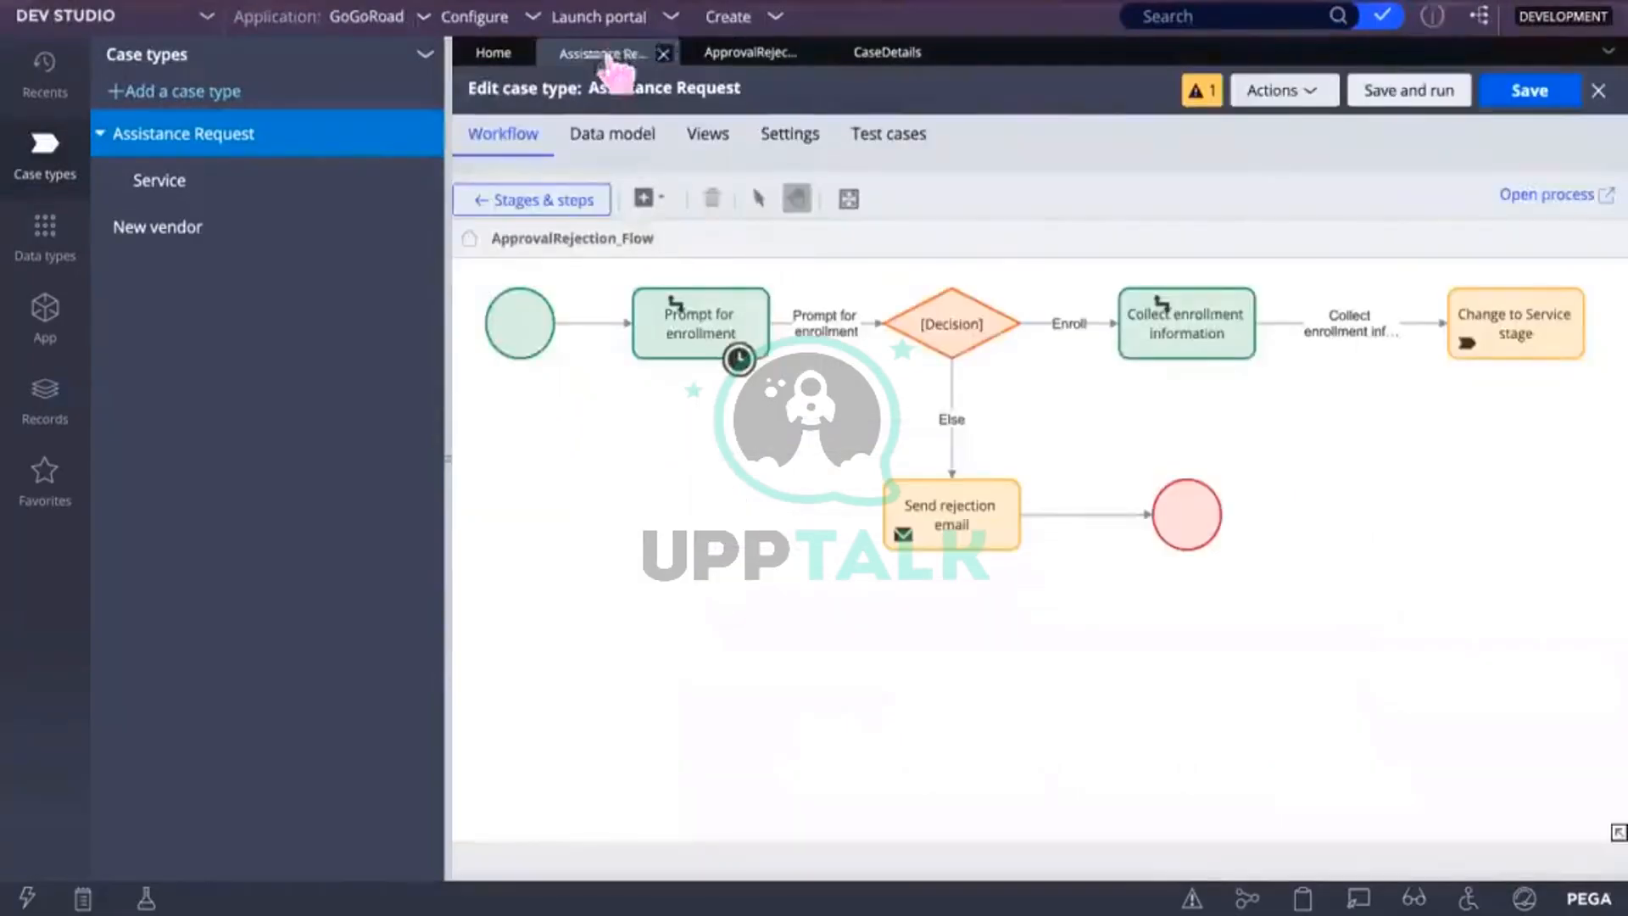
click(739, 56)
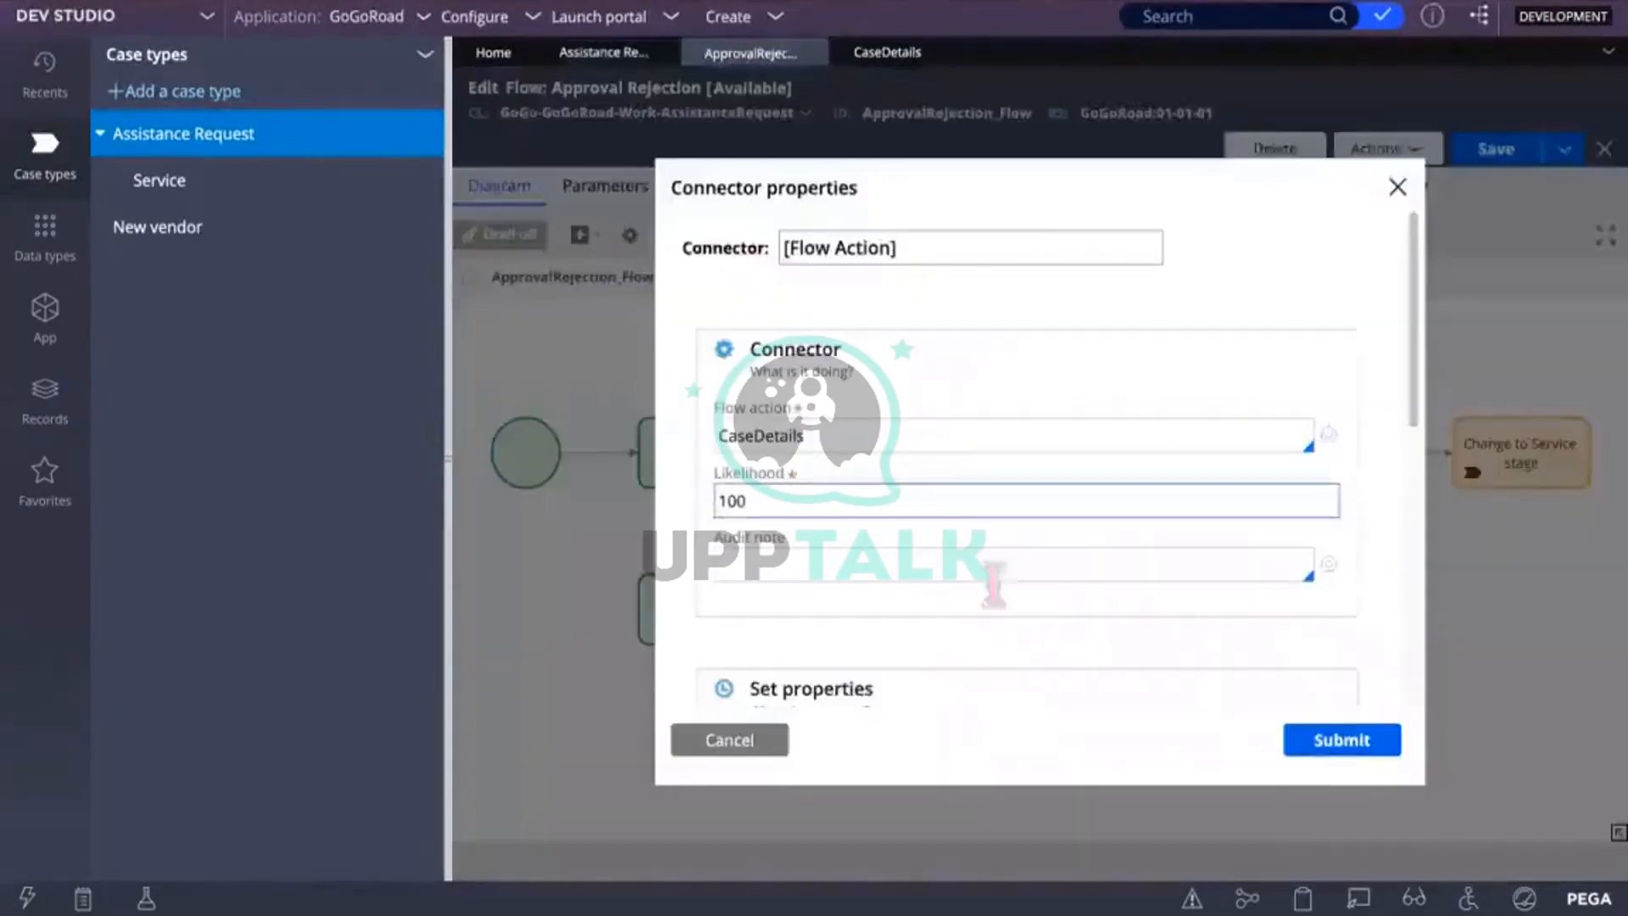
click(1308, 754)
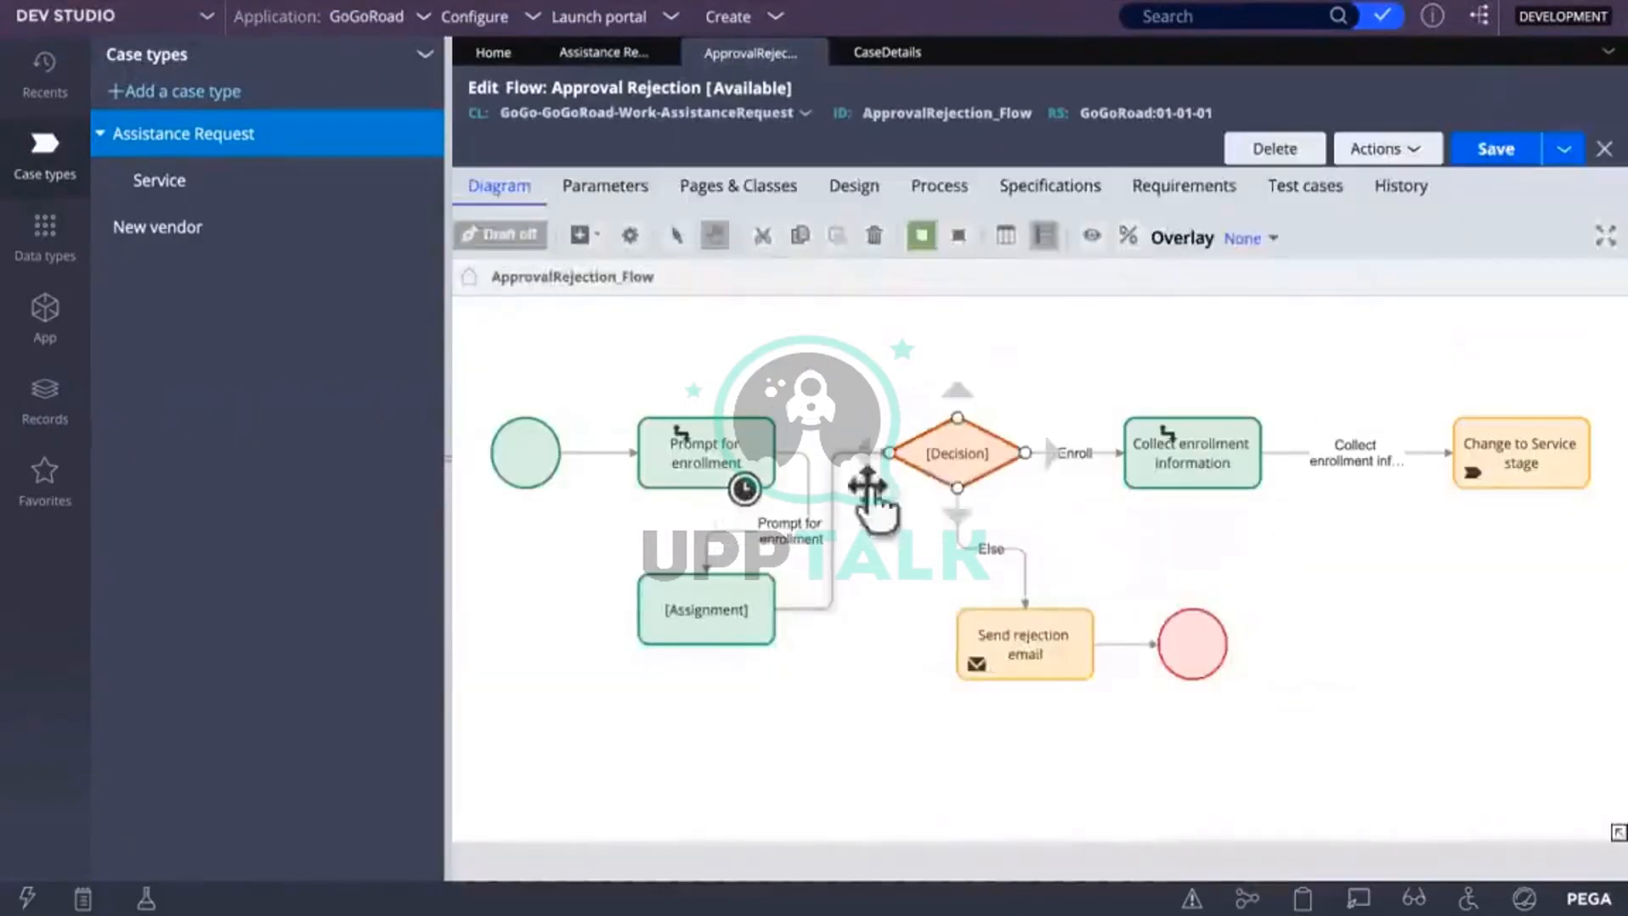
click(1492, 150)
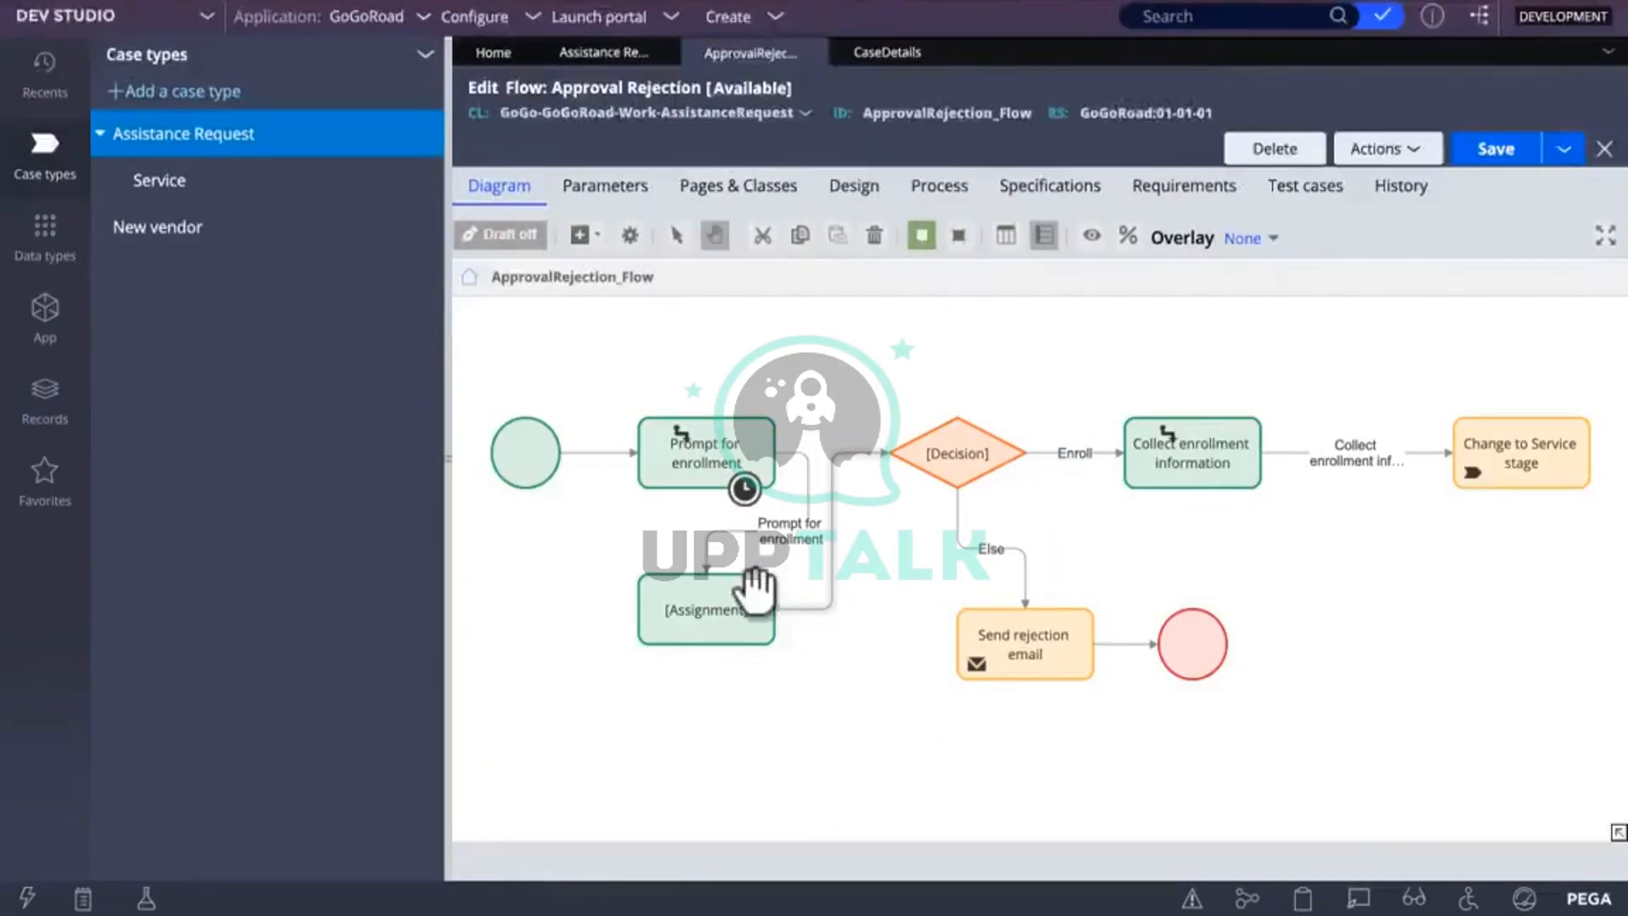
Step: Rename the new Assignment shape to ShowDetails and save the flow
click(712, 606)
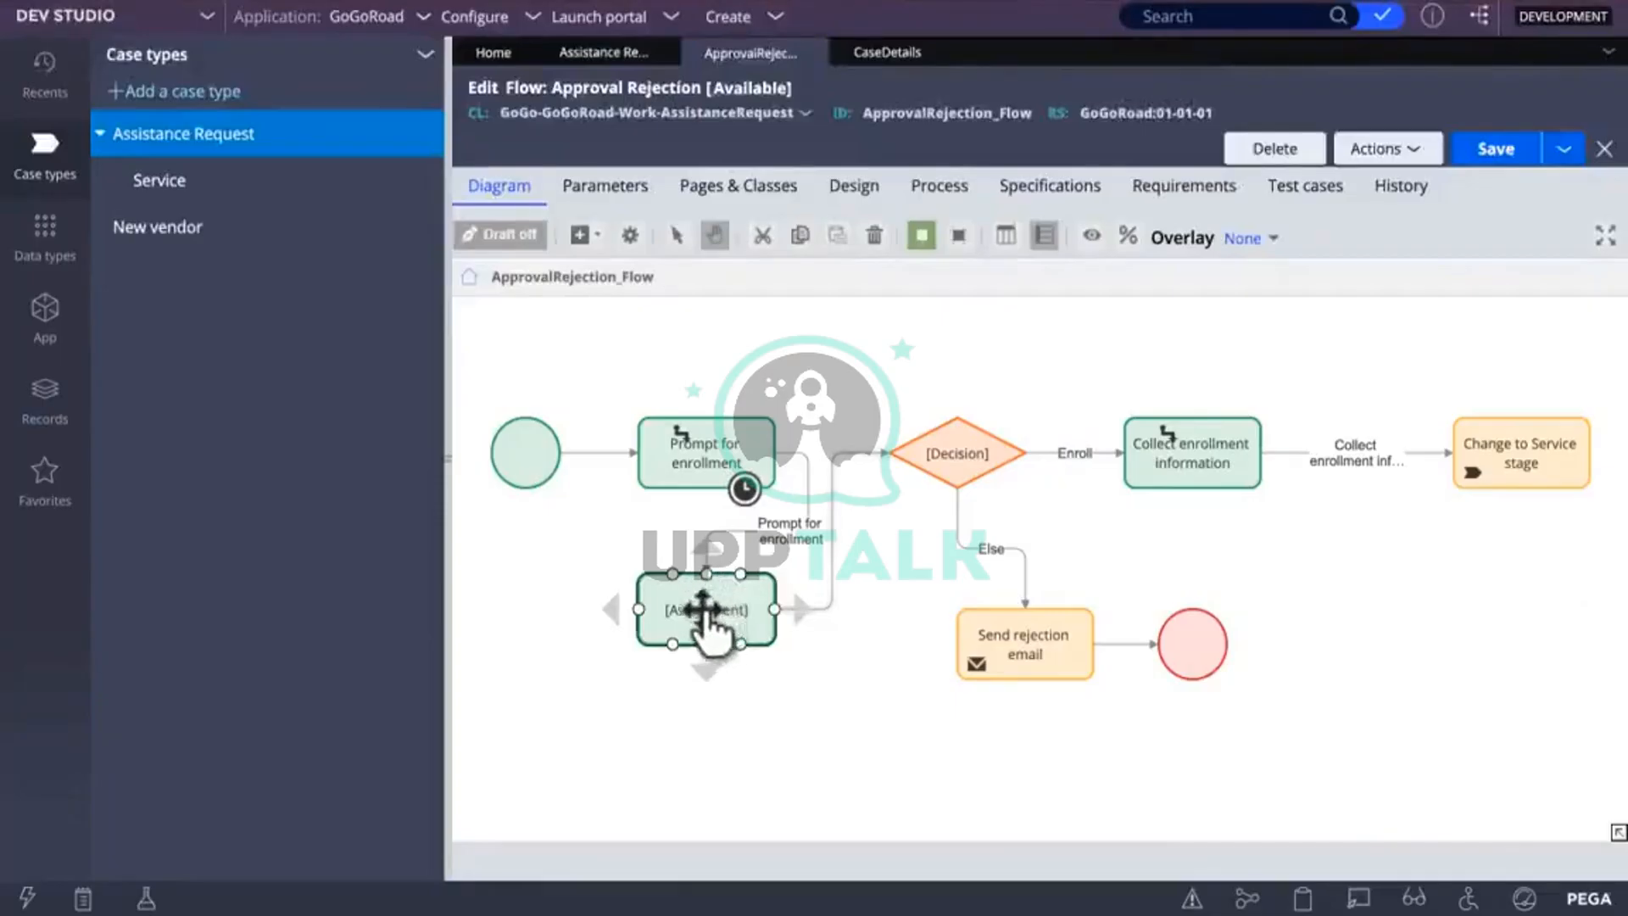
double_click(710, 609)
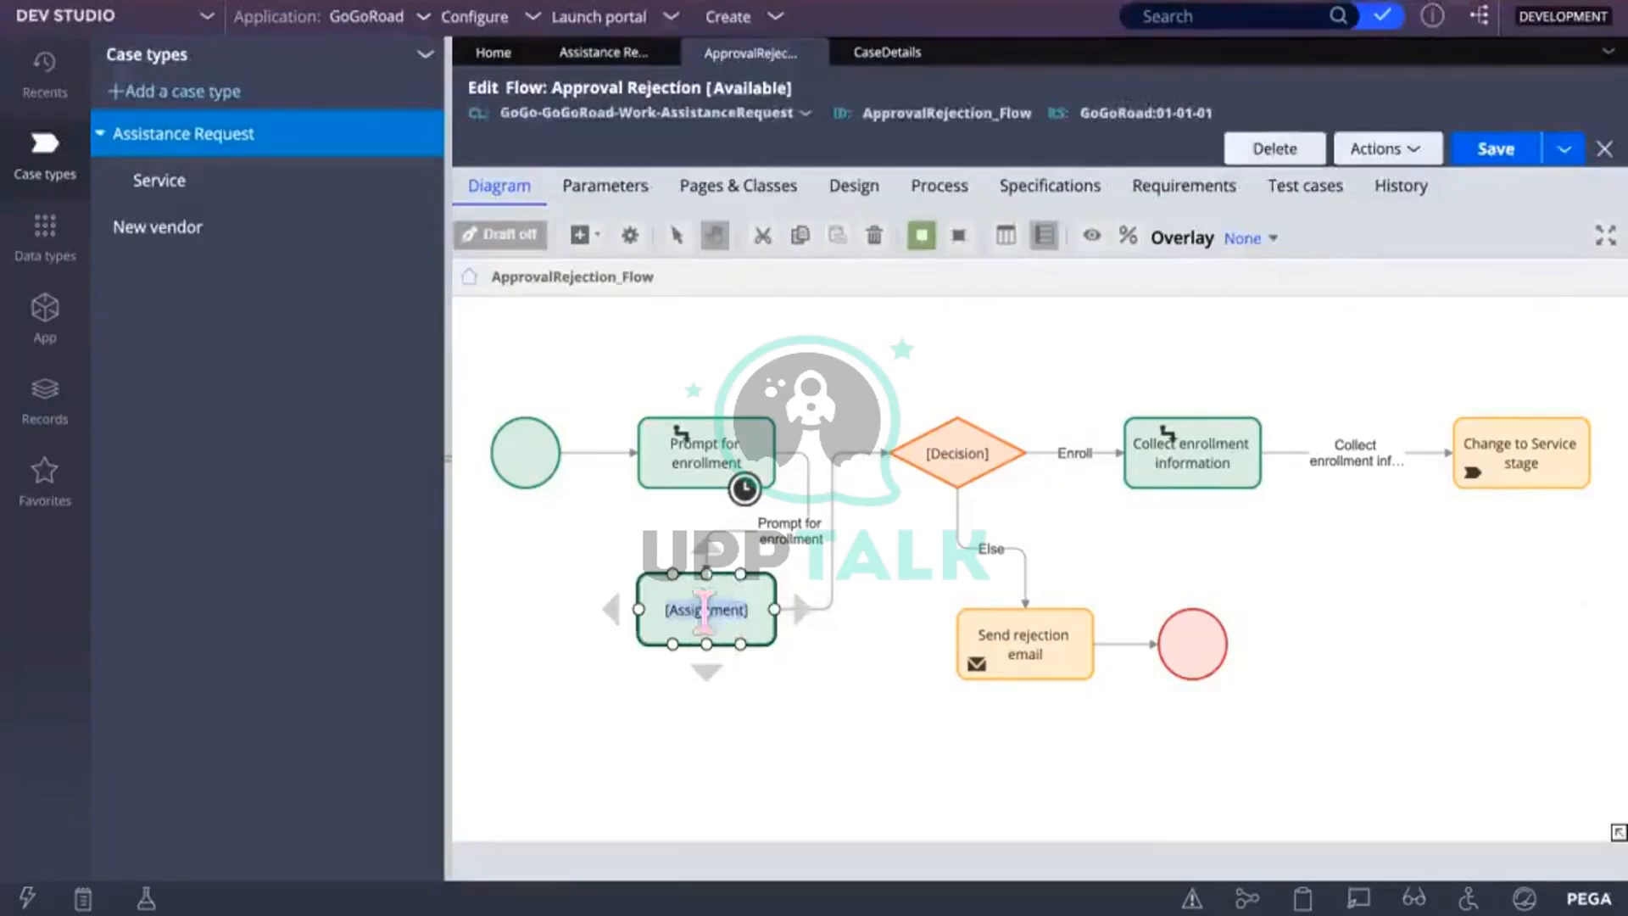
double_click(740, 657)
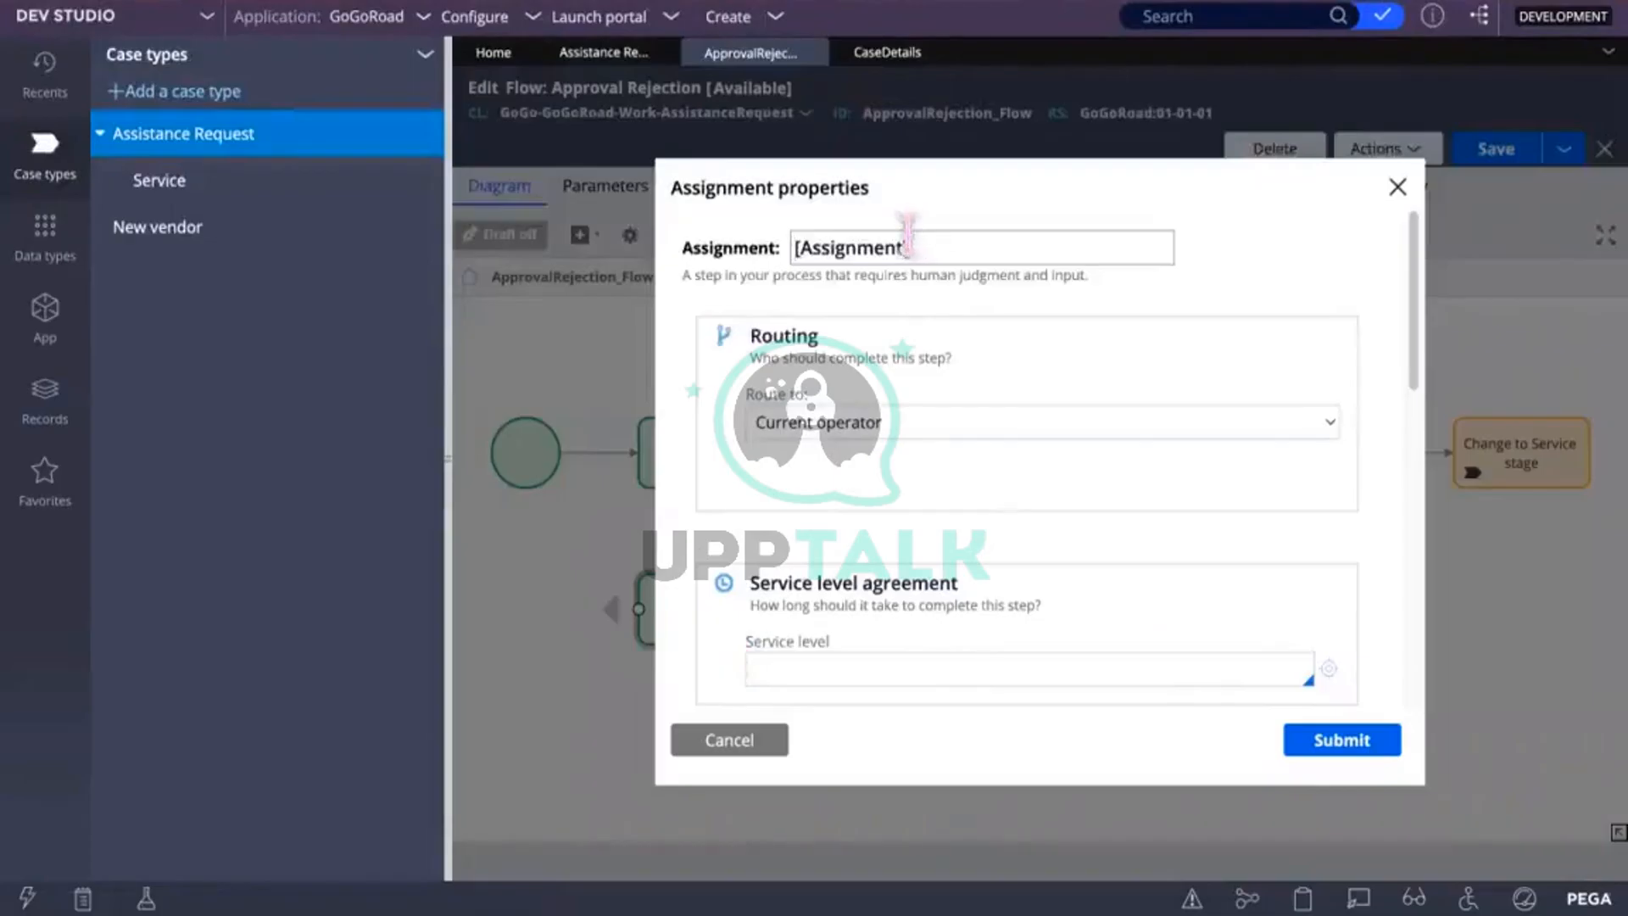
drag(911, 248, 800, 246)
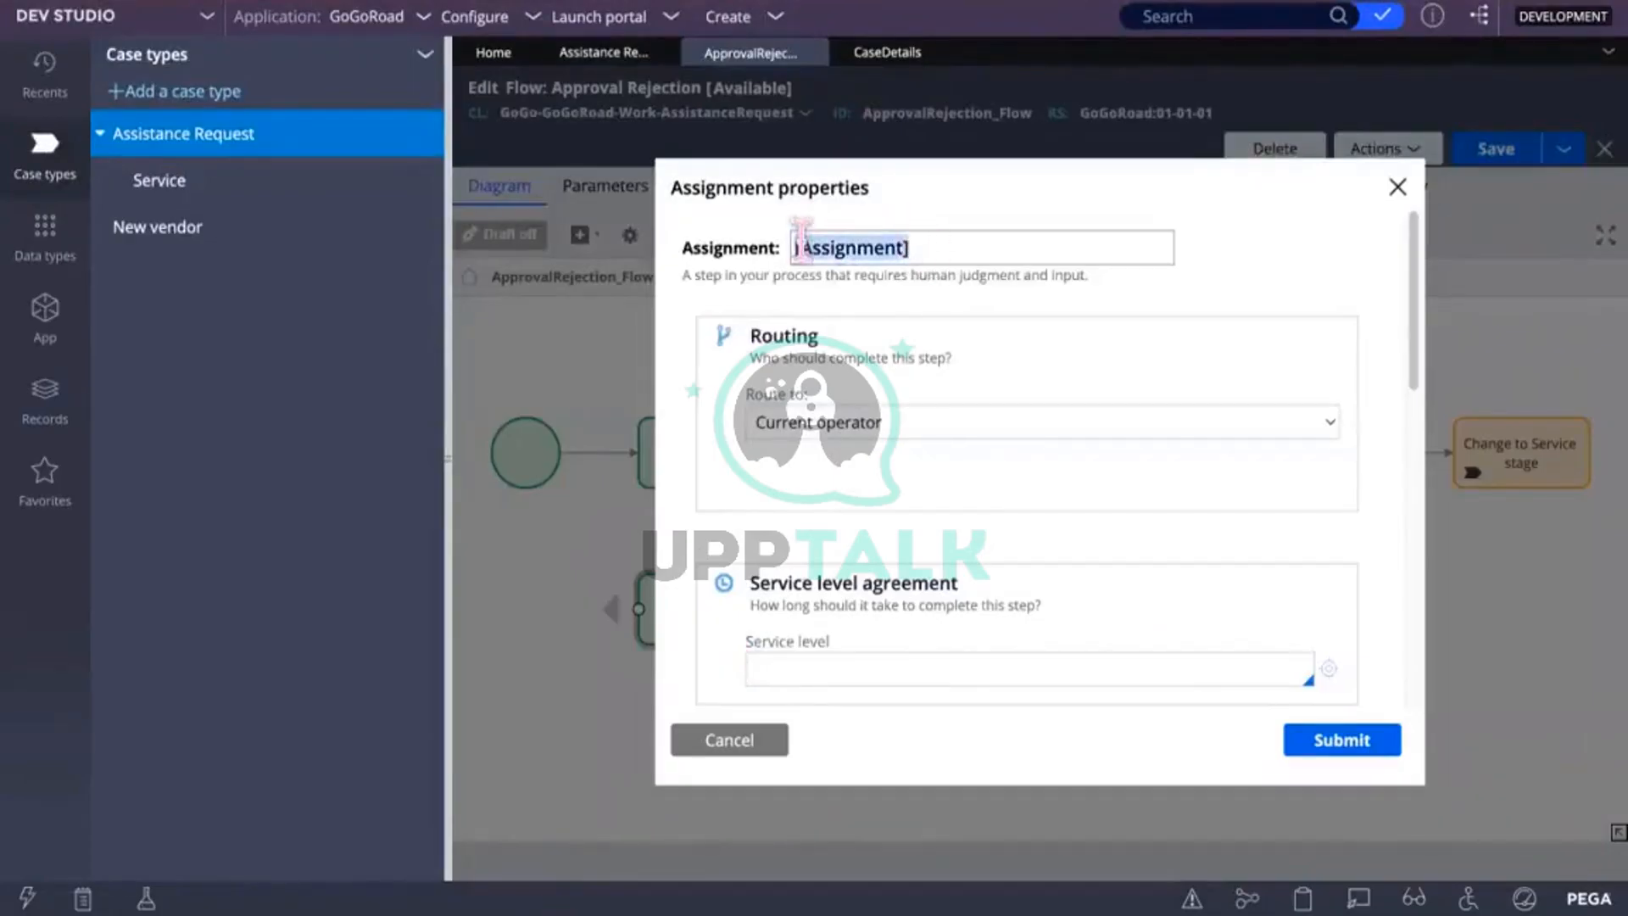
text(ShowDetails)
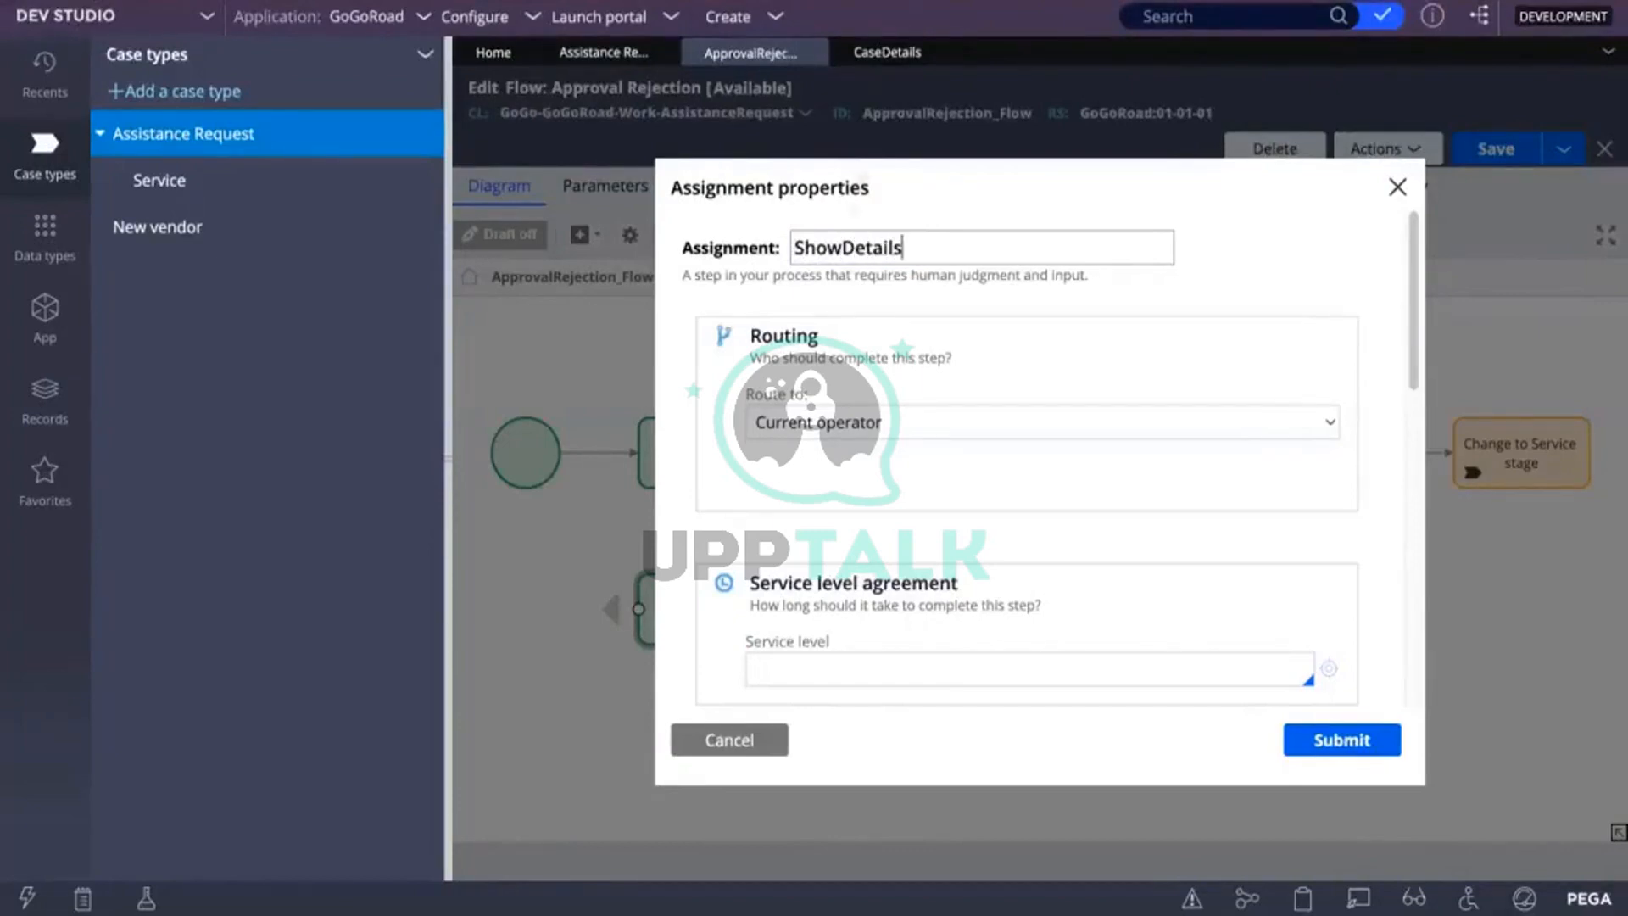
click(1344, 741)
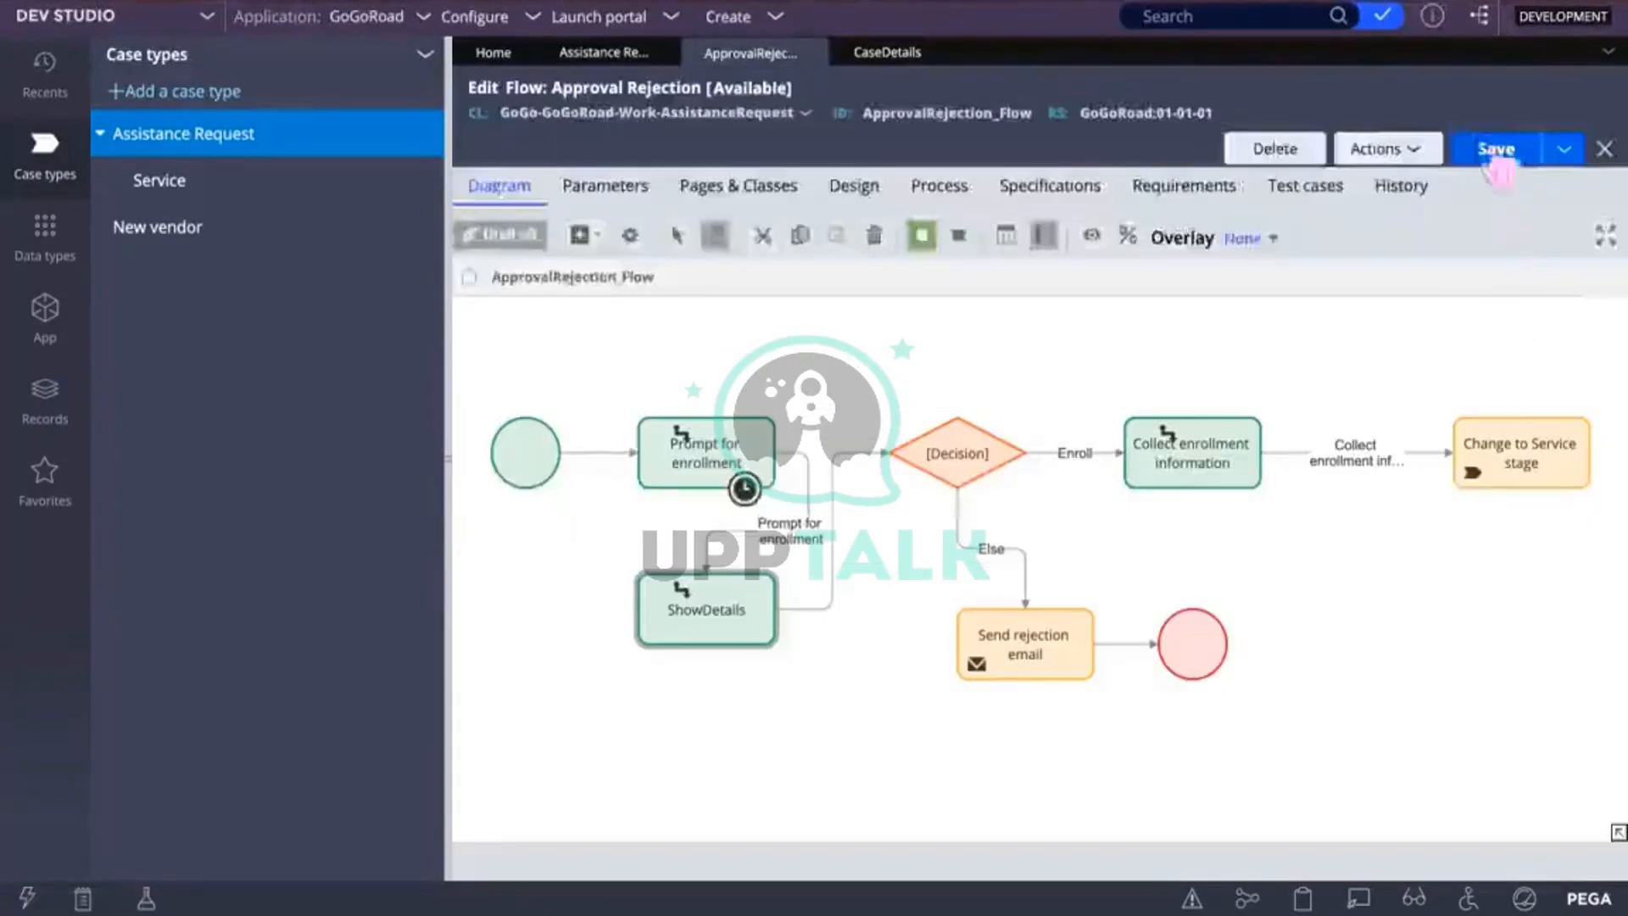
click(1495, 150)
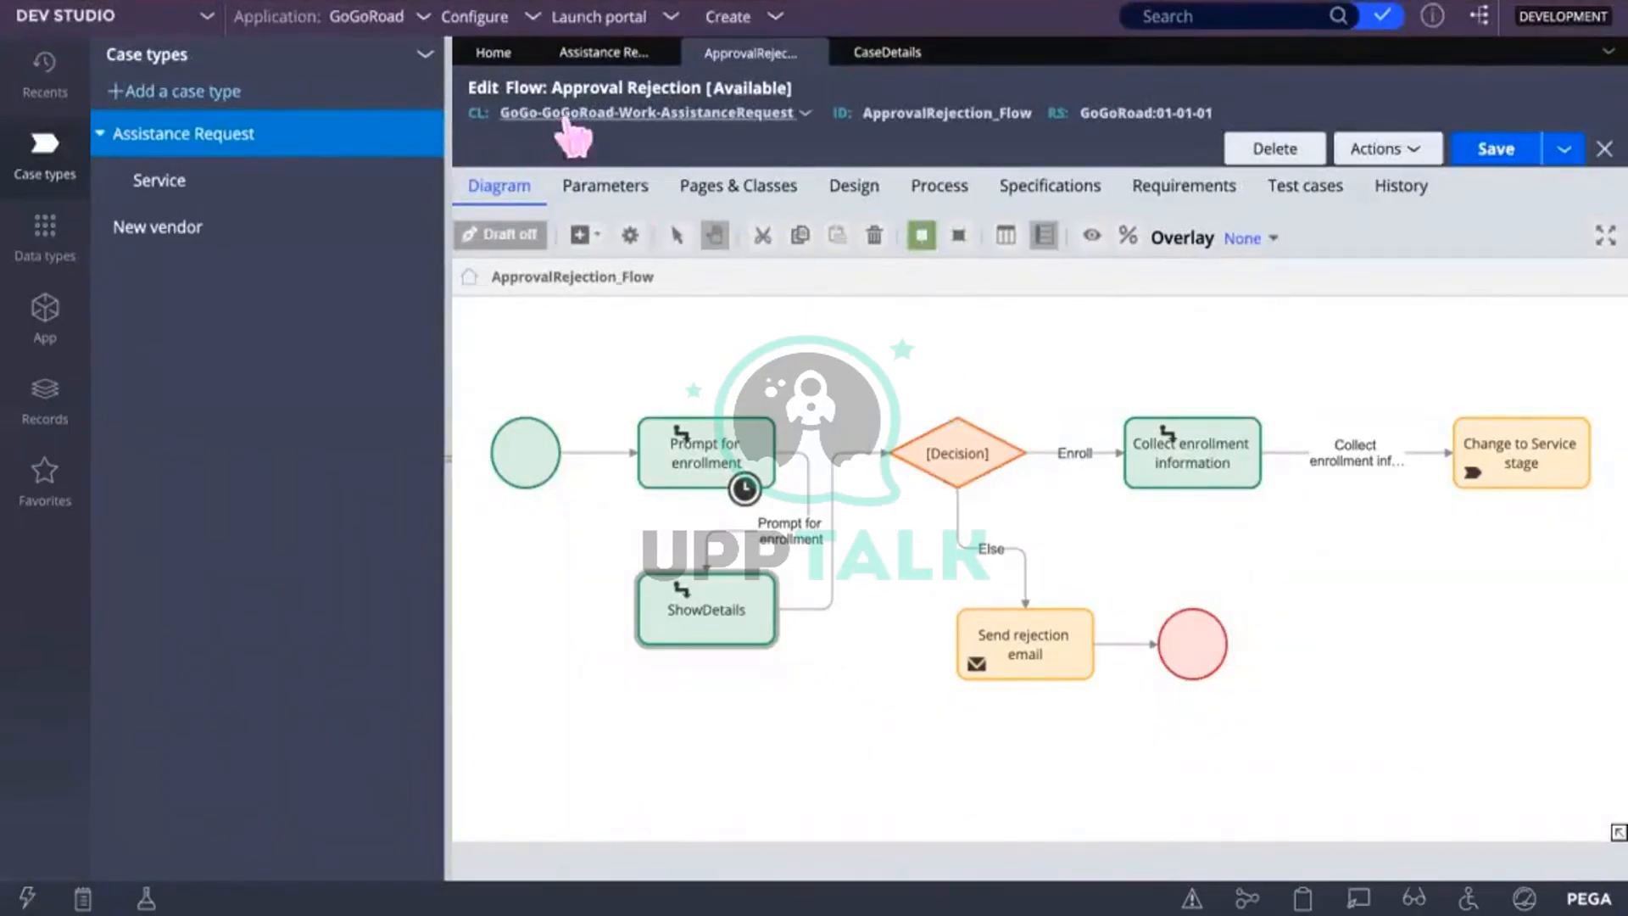
click(1495, 152)
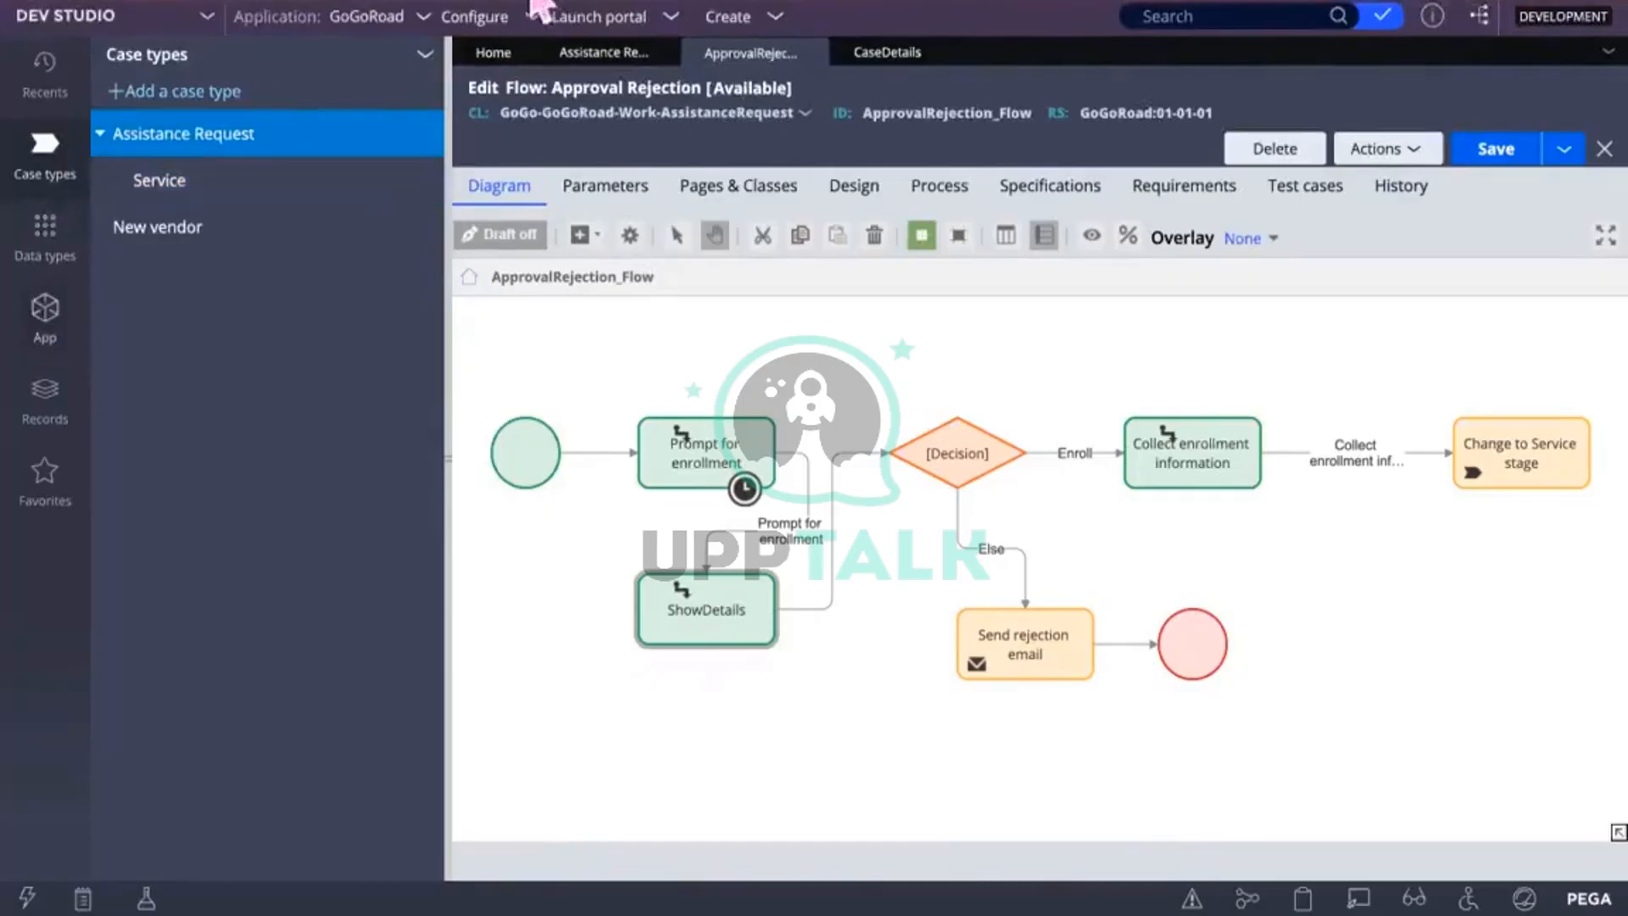
Step: Launch the GoGoRoad portal, start a new Assistance Request, and continue to vehicle information
click(657, 29)
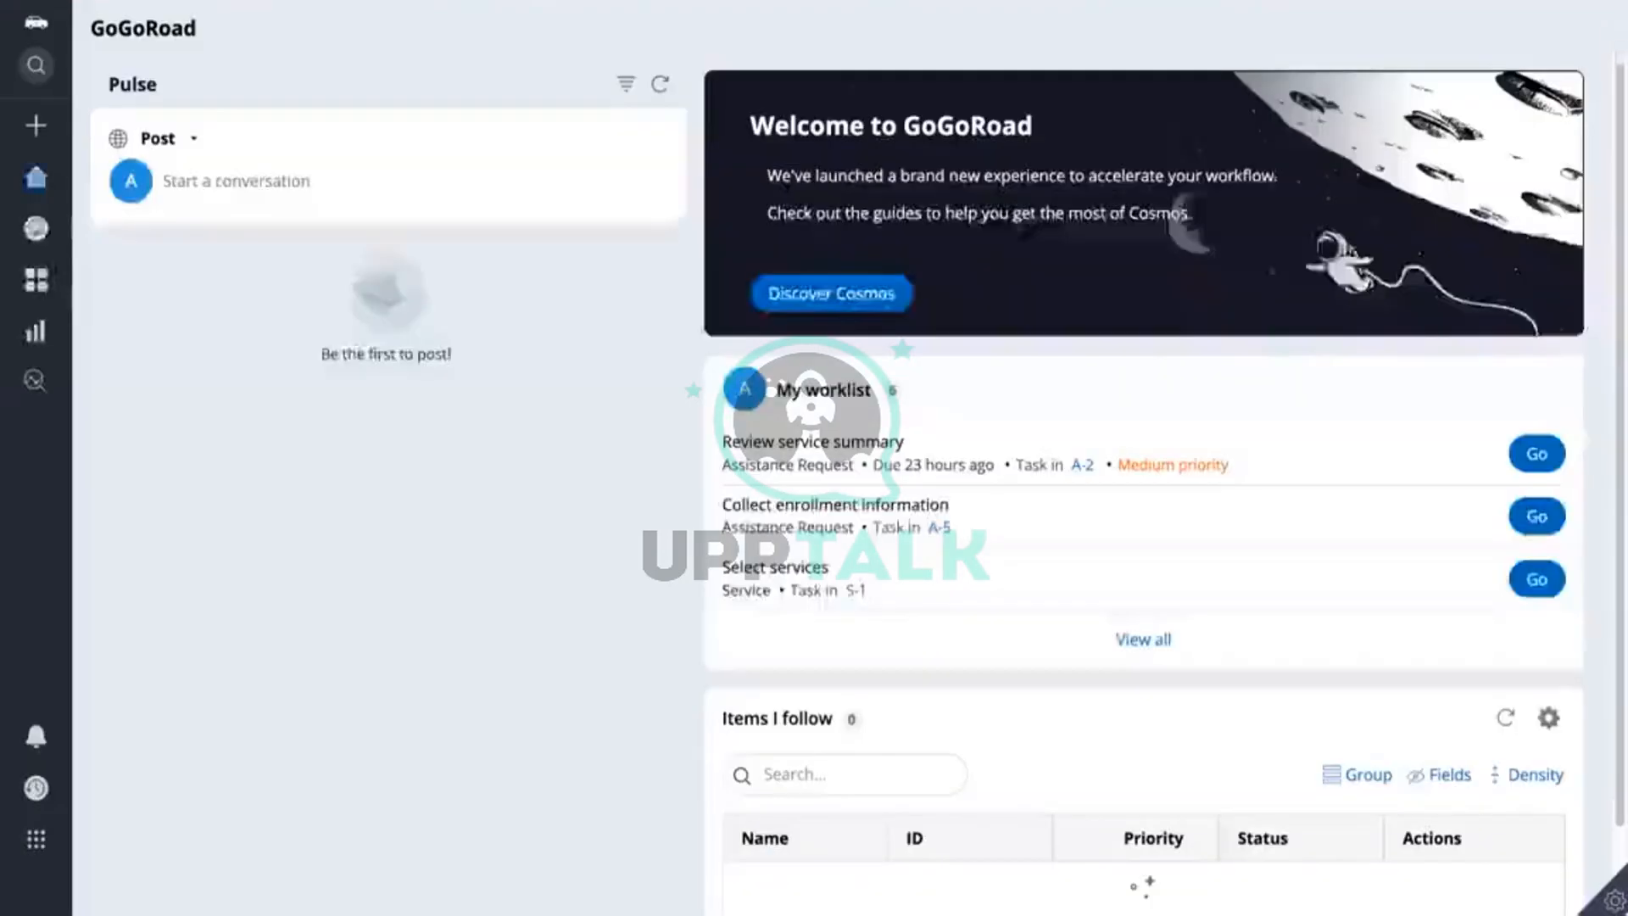
click(46, 127)
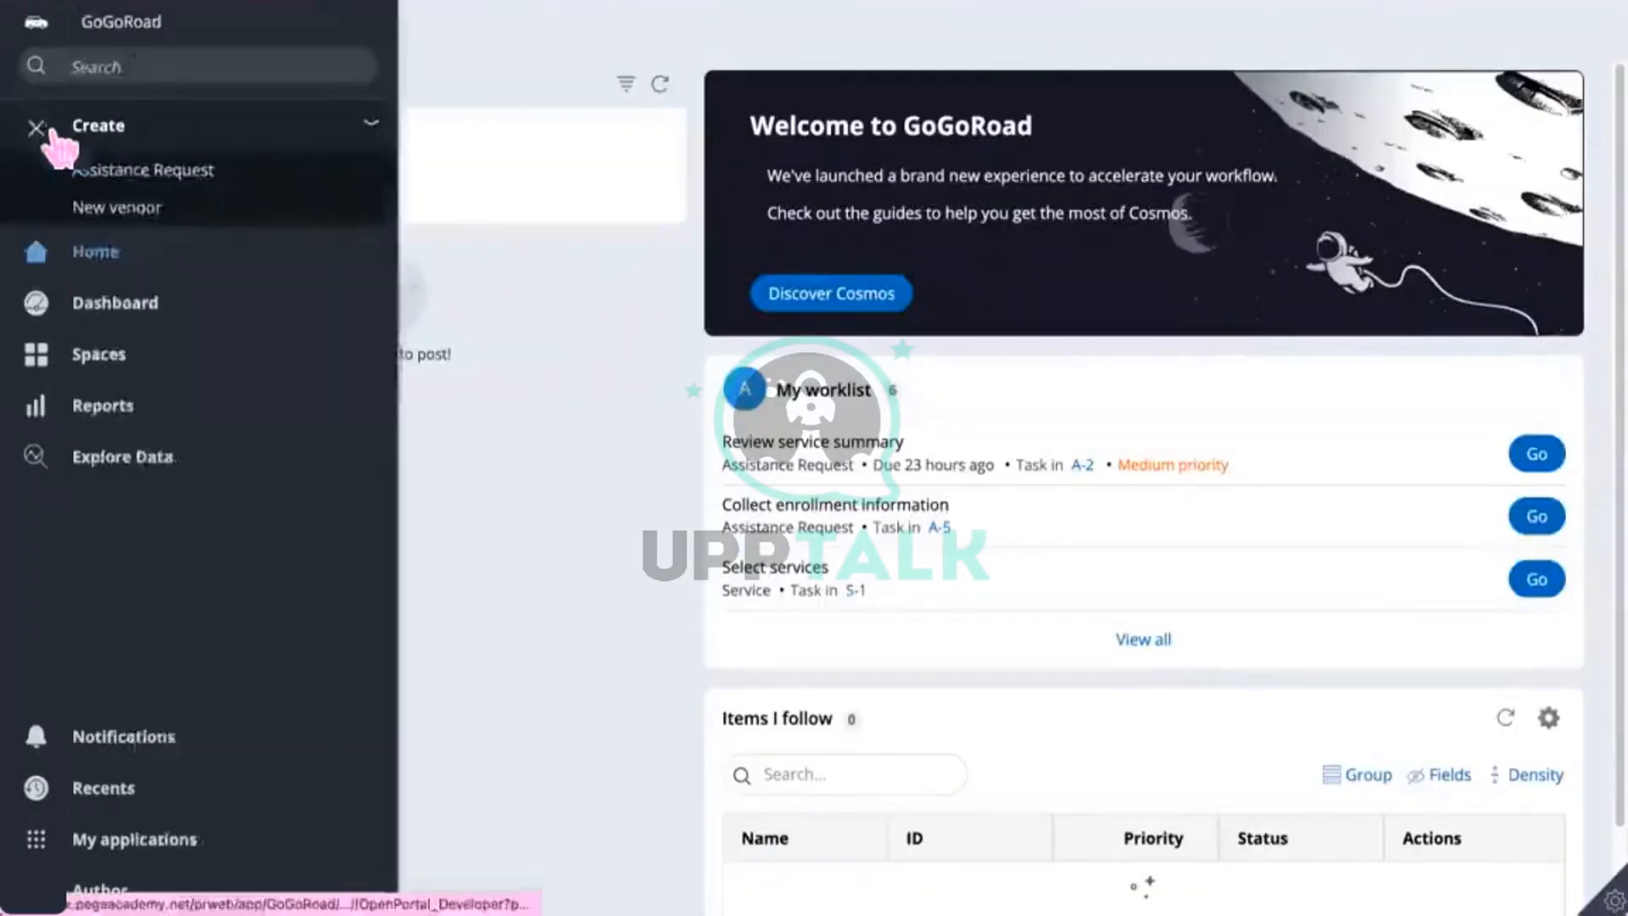
click(136, 172)
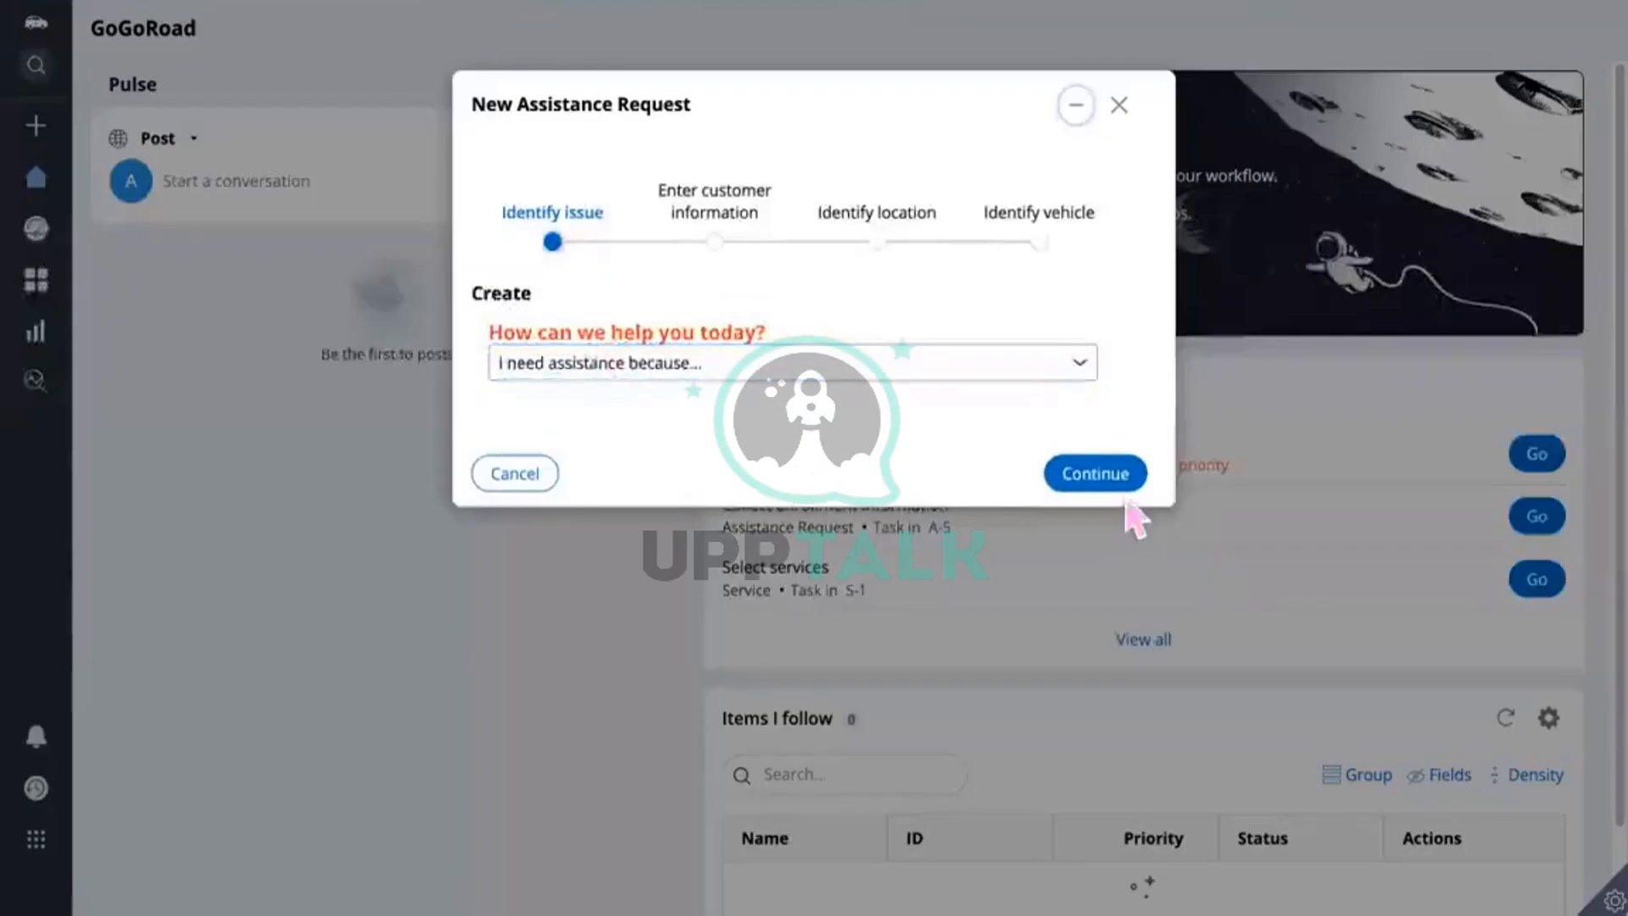
click(1113, 480)
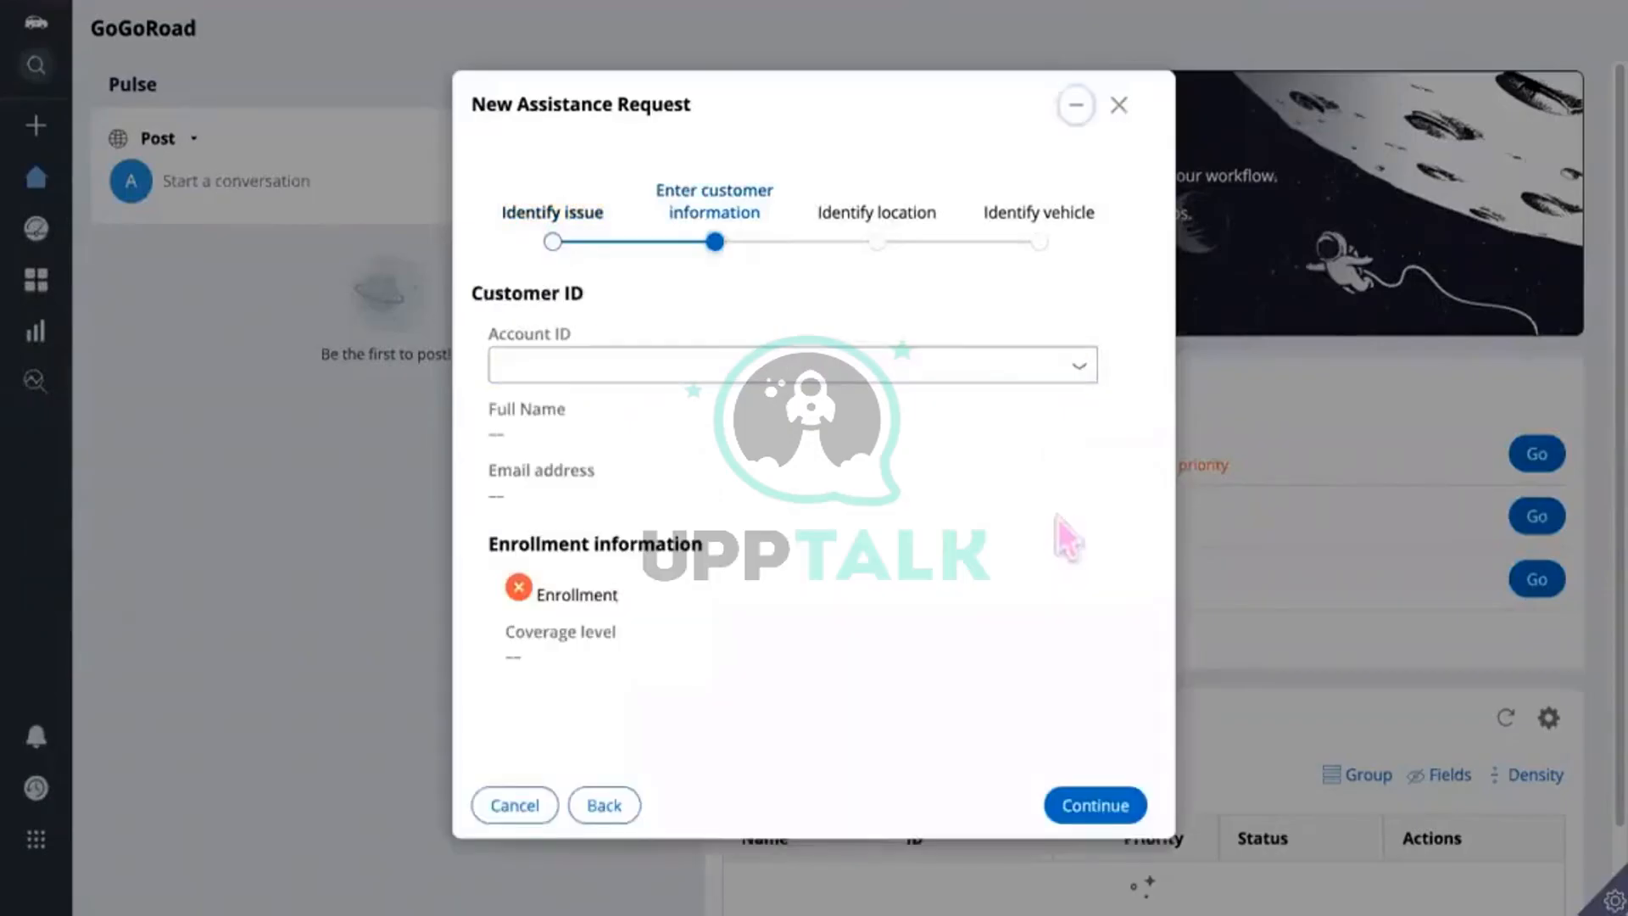
click(1092, 801)
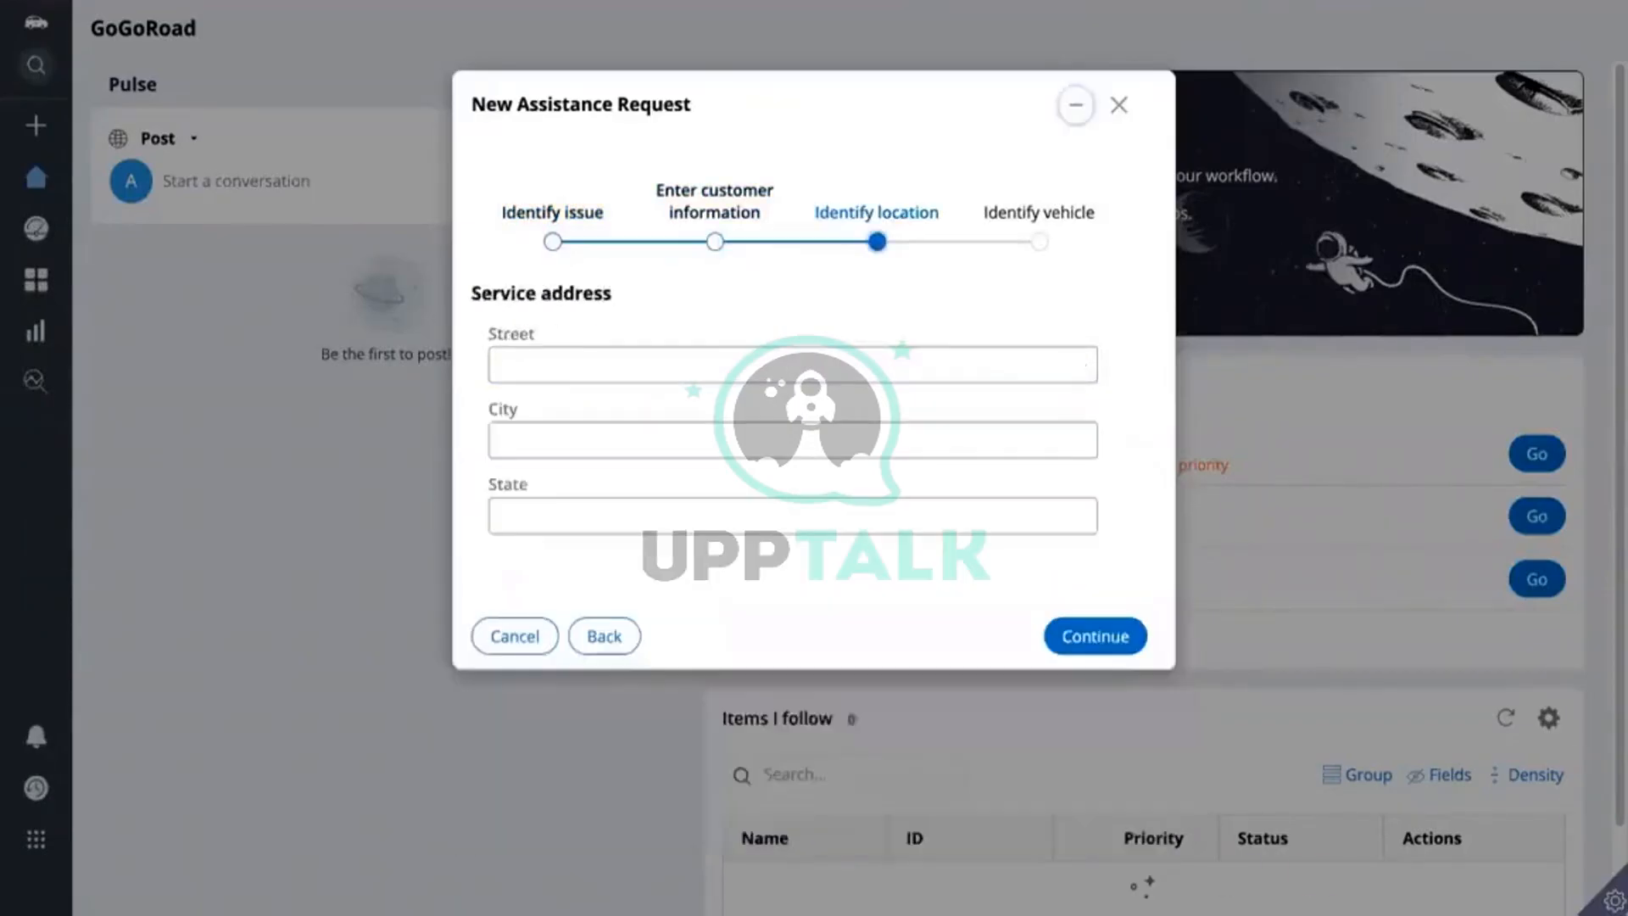
click(1104, 646)
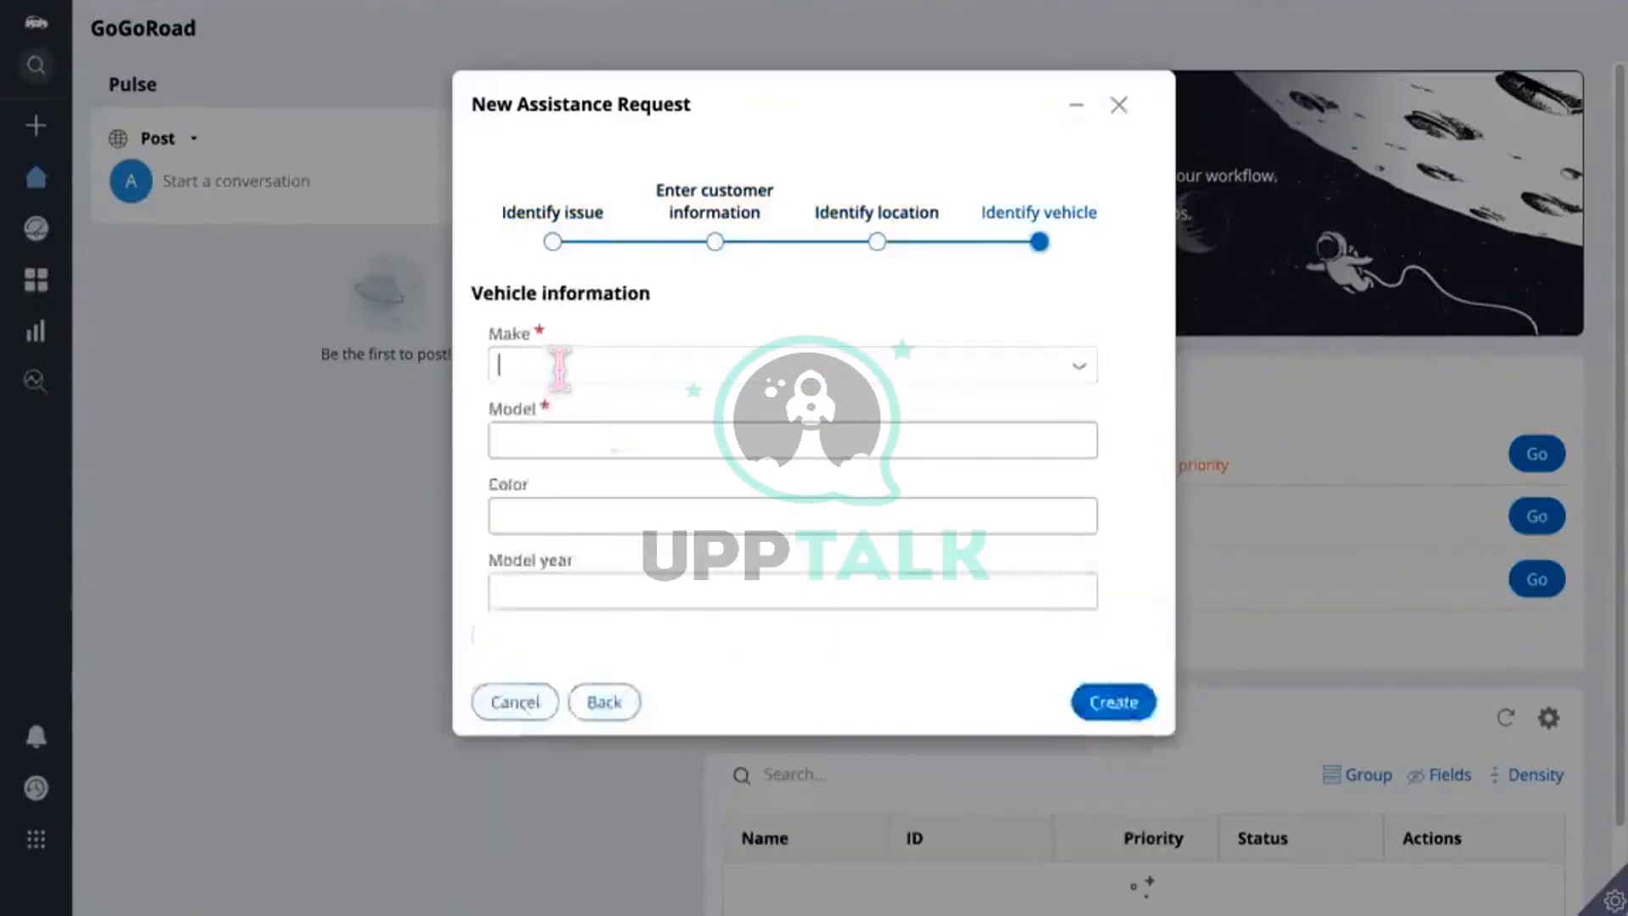
Step: Set vehicle Make to Subaru and Model to 101, create the case, and submit payment information
click(559, 368)
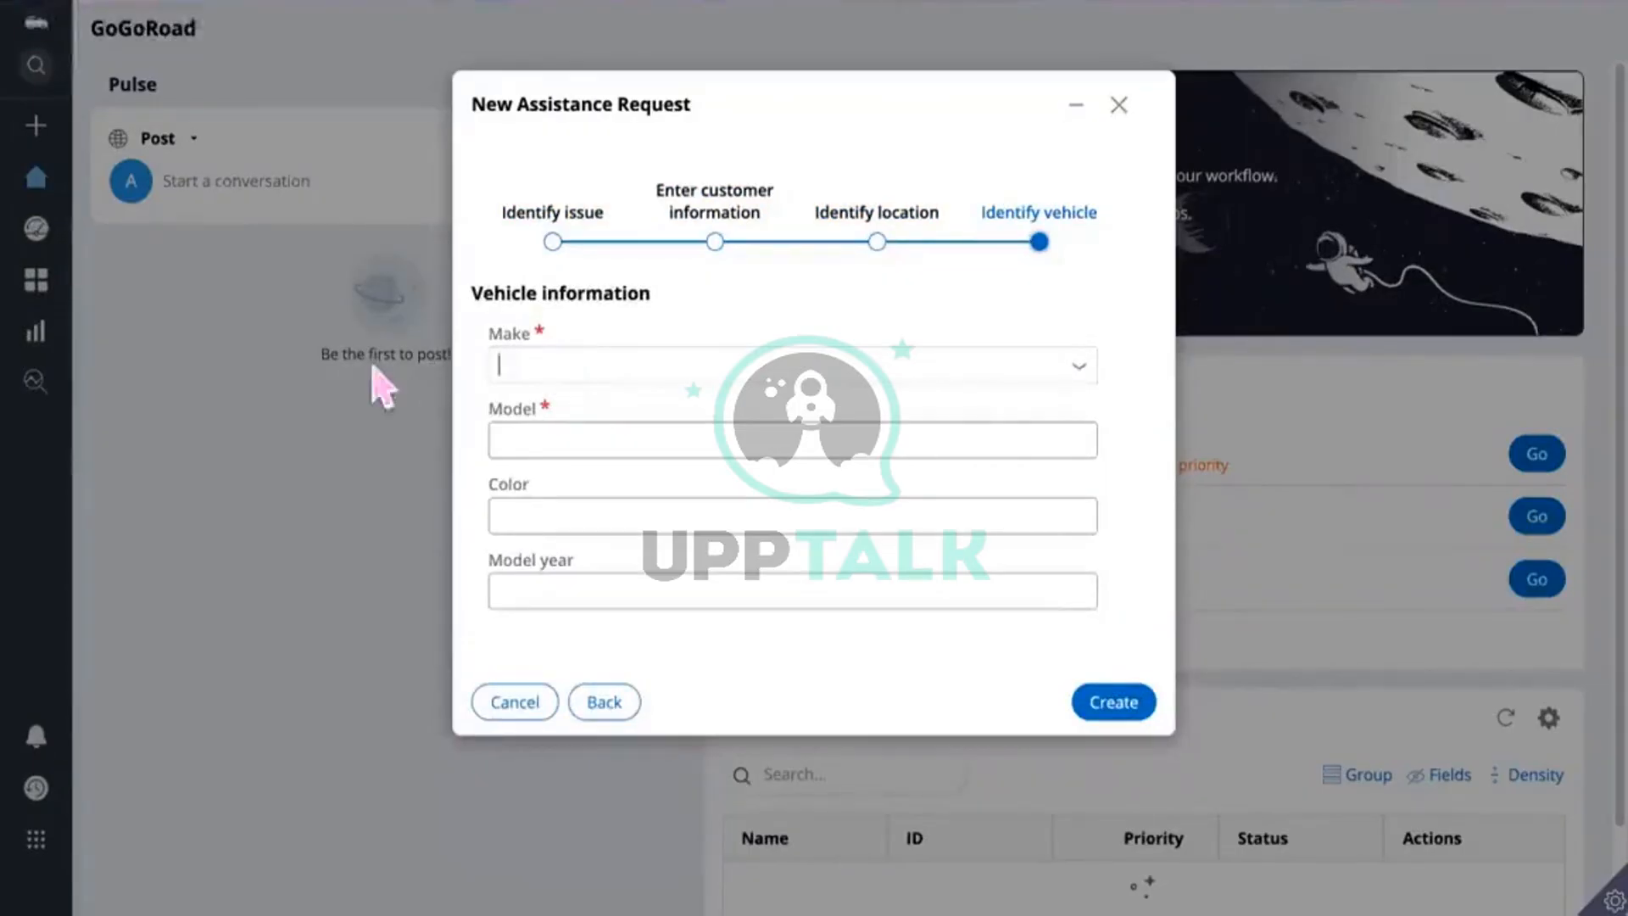
text(s)
click(534, 450)
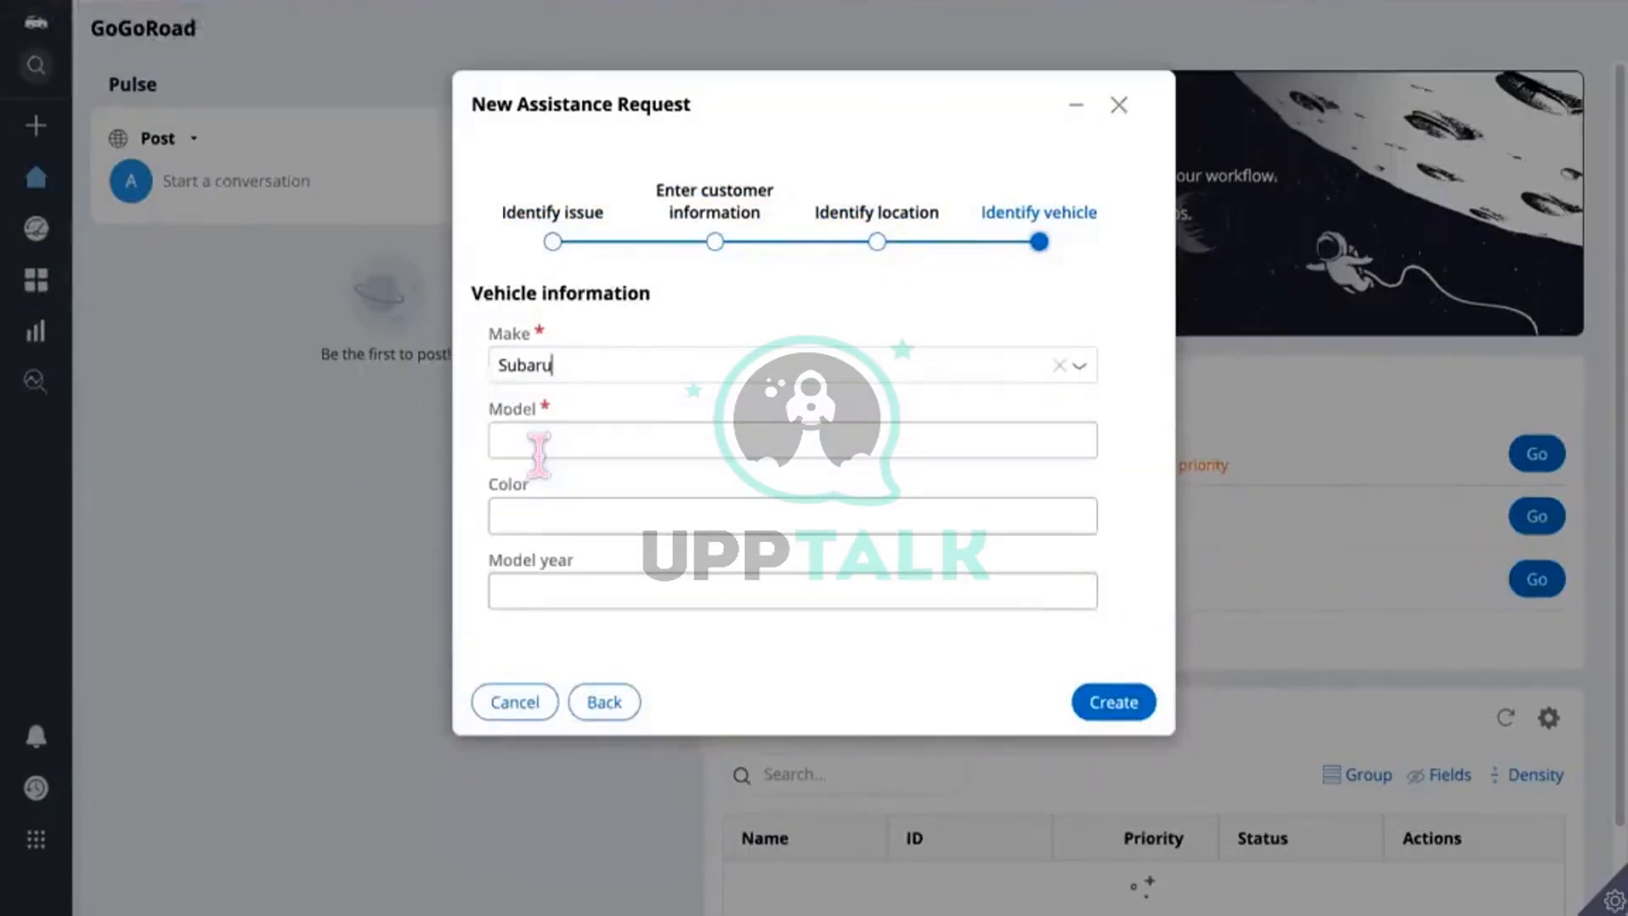
click(539, 442)
text(111)
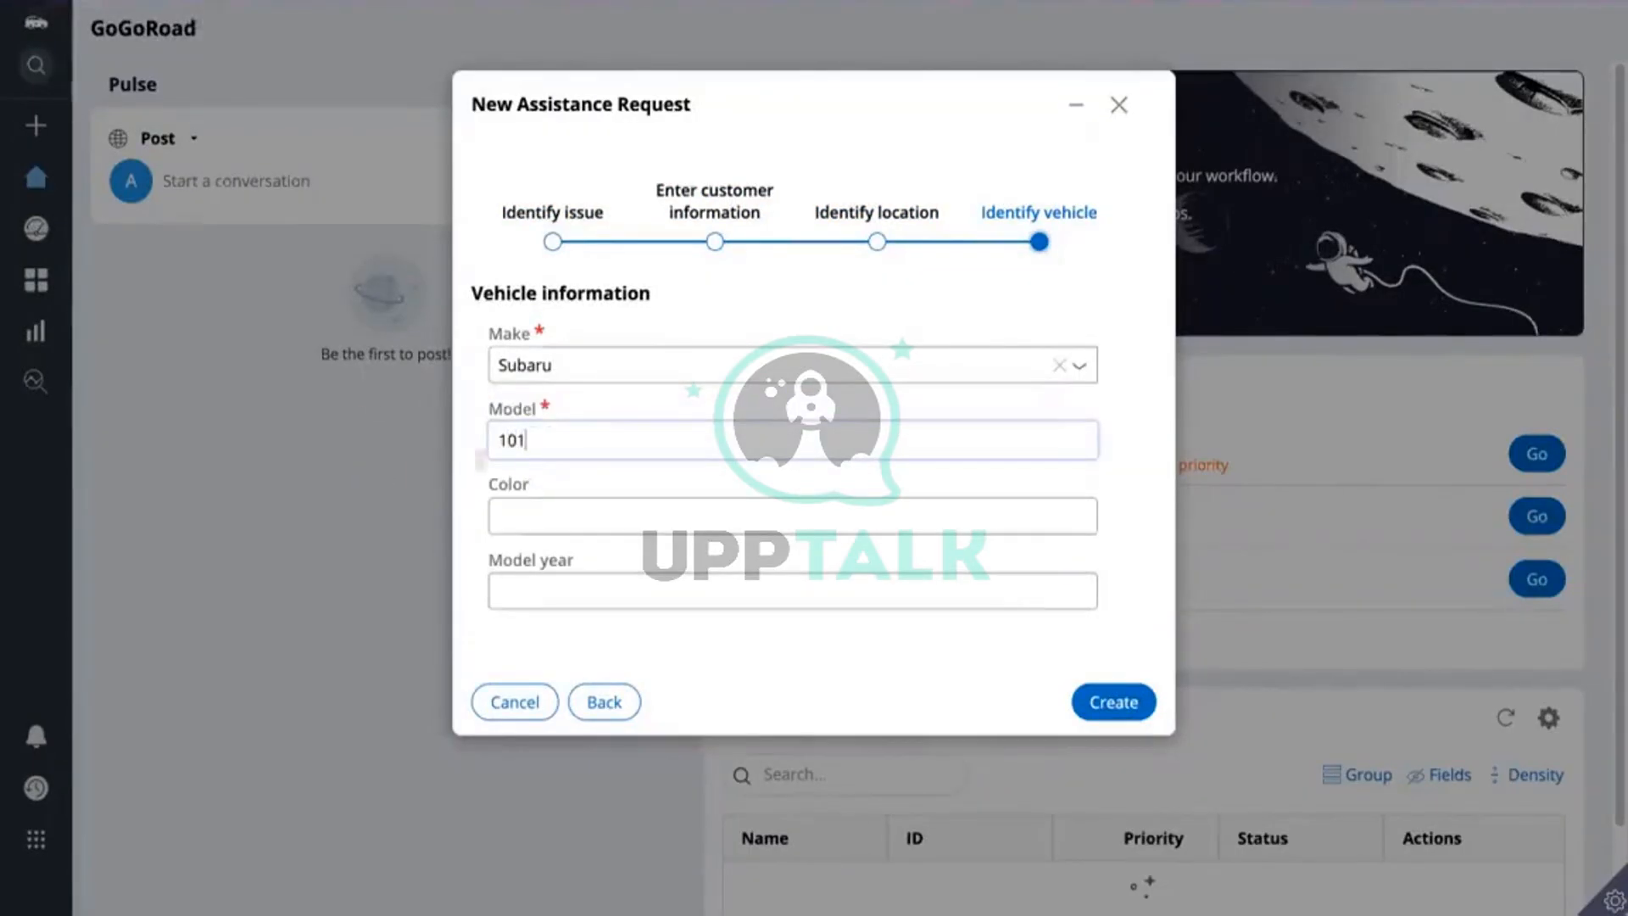
click(1126, 702)
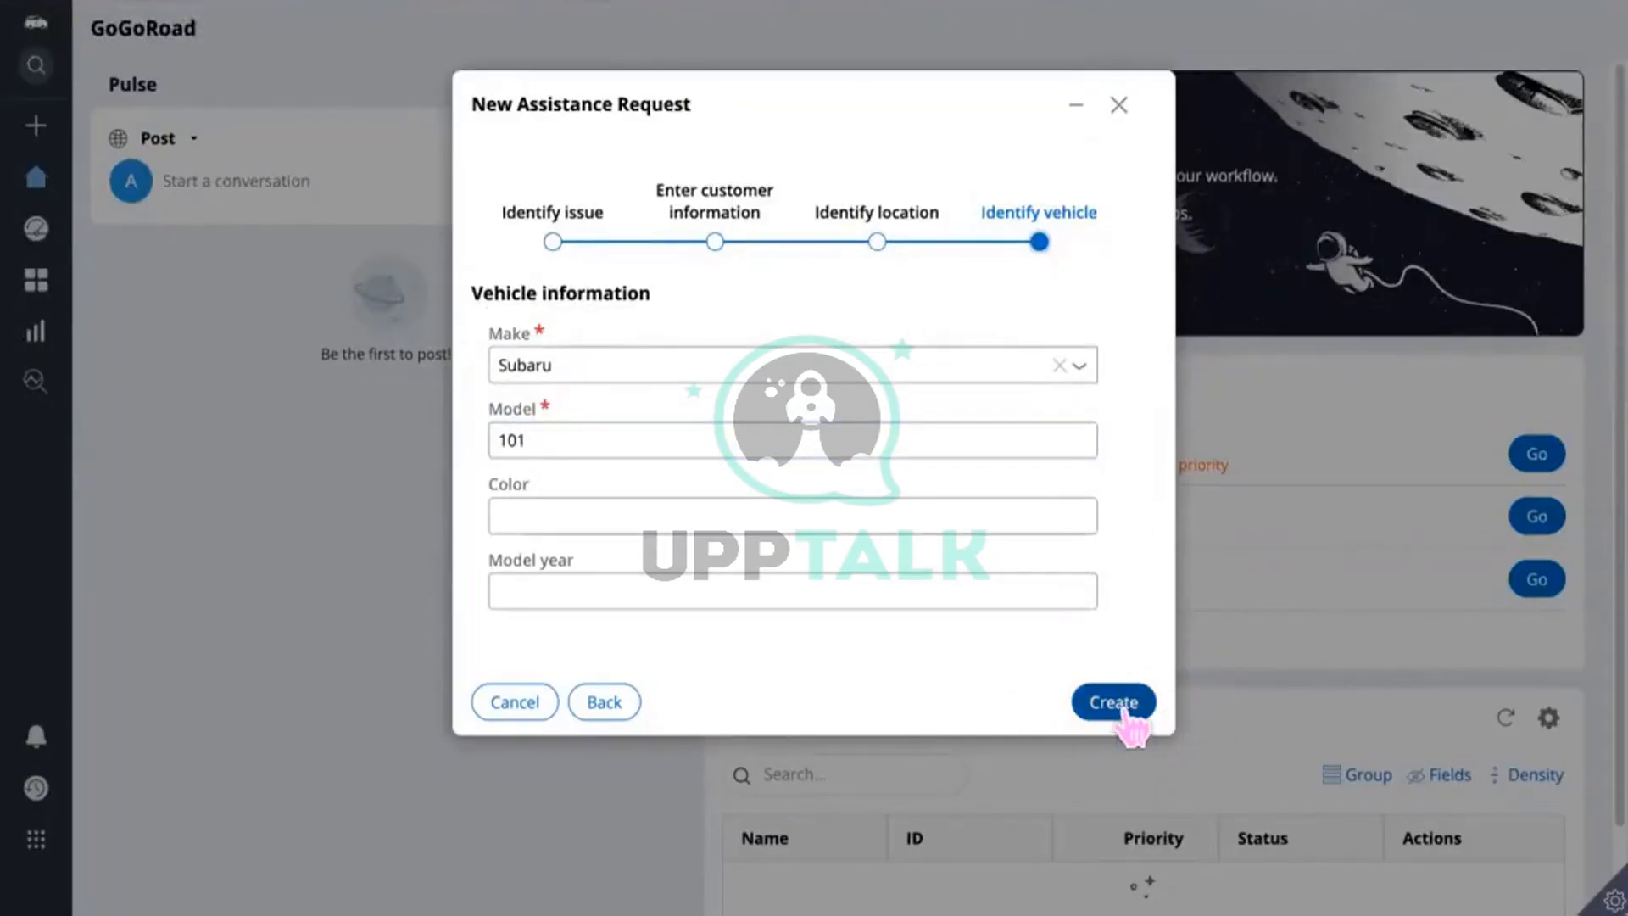
click(1128, 709)
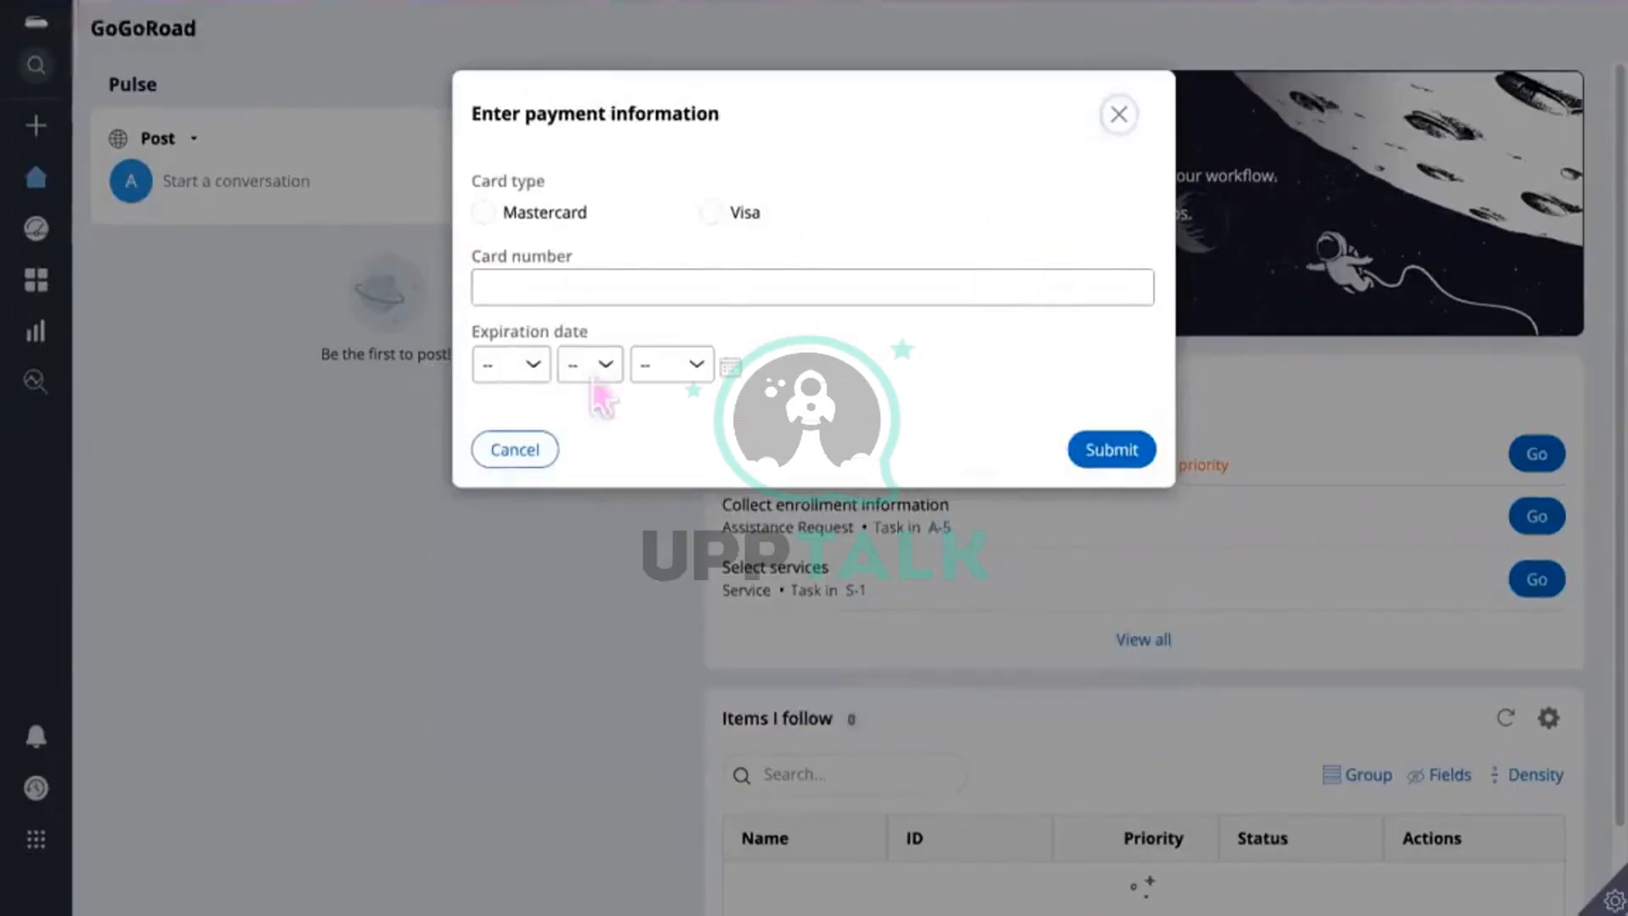
click(1106, 451)
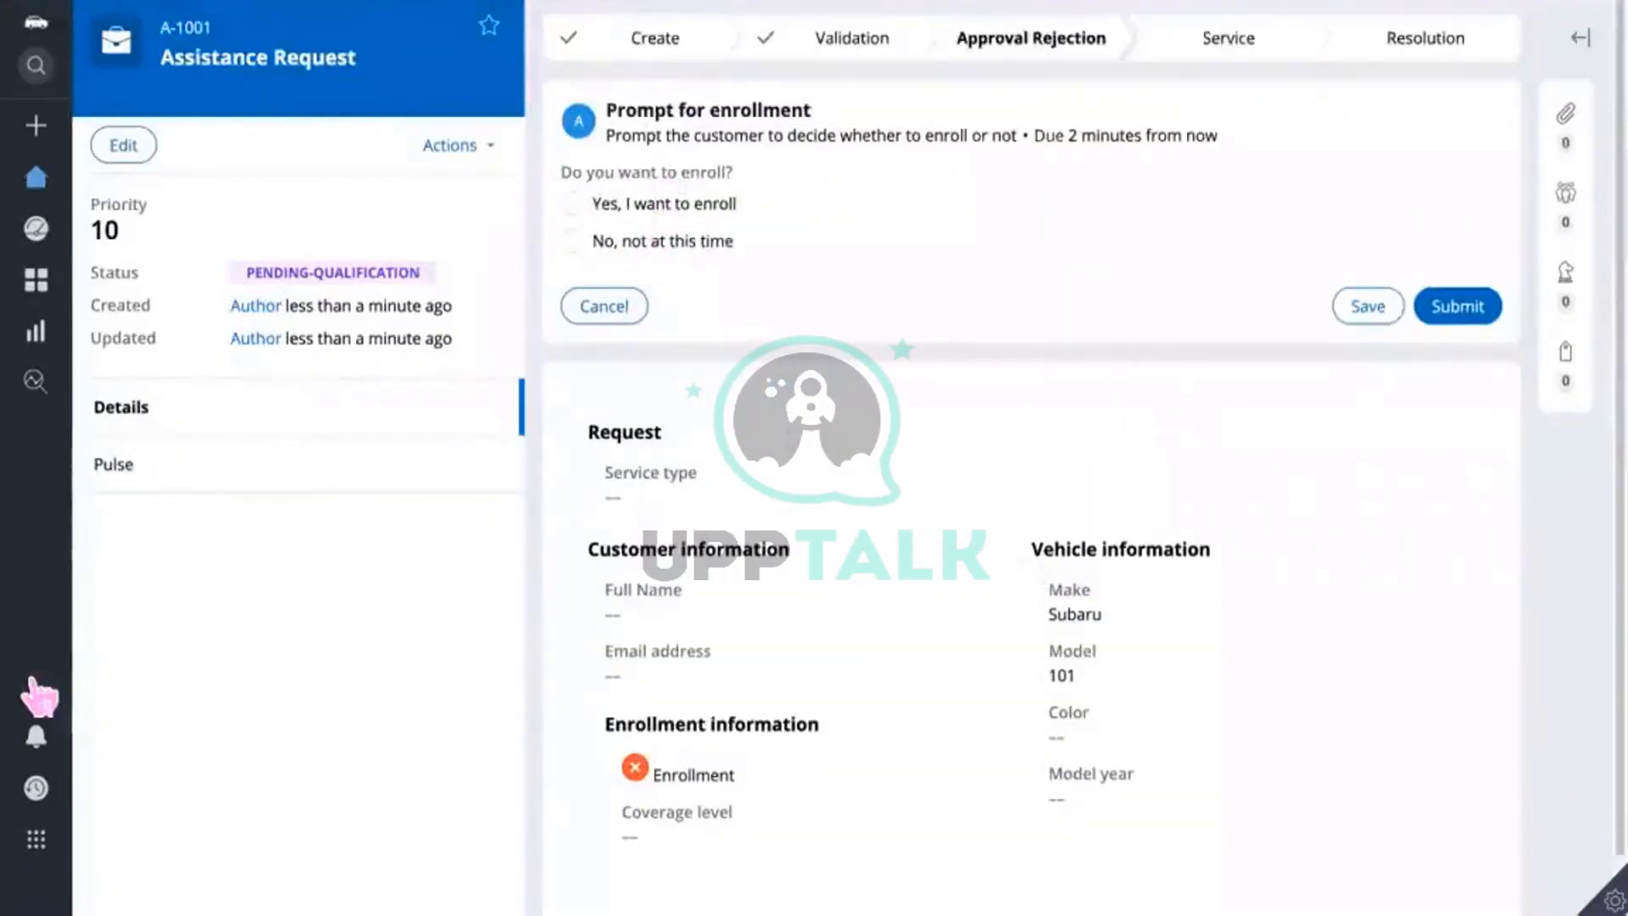
Step: Dismiss the notification panel, then submit the enrollment prompt and the empty CaseDetails step
scroll(300, 661, right, 3)
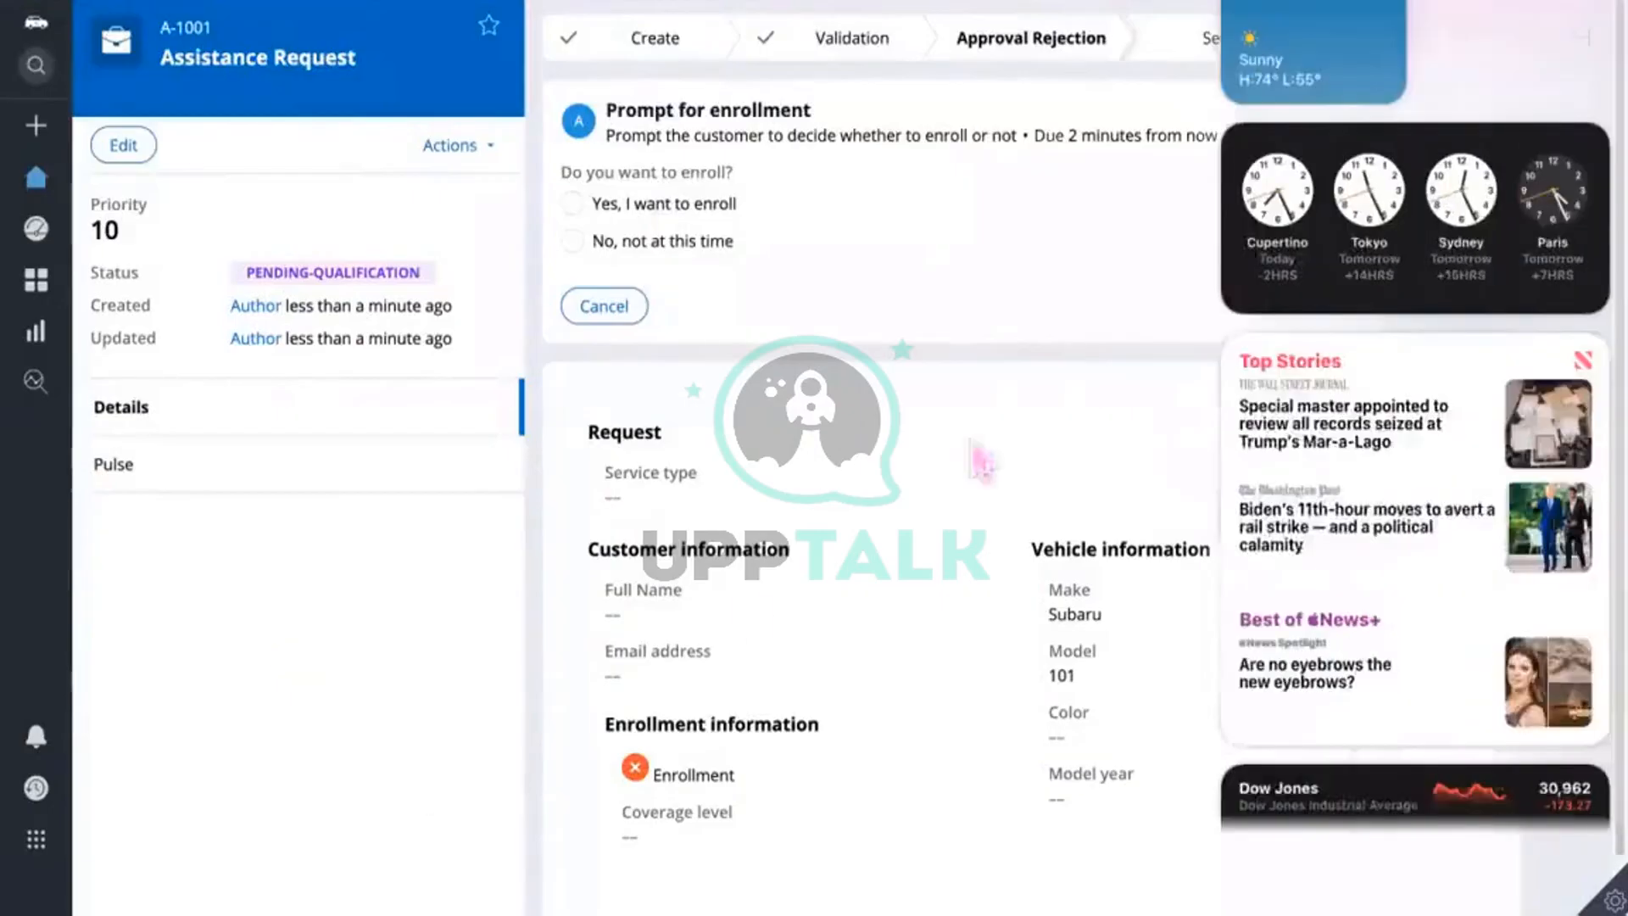
click(237, 689)
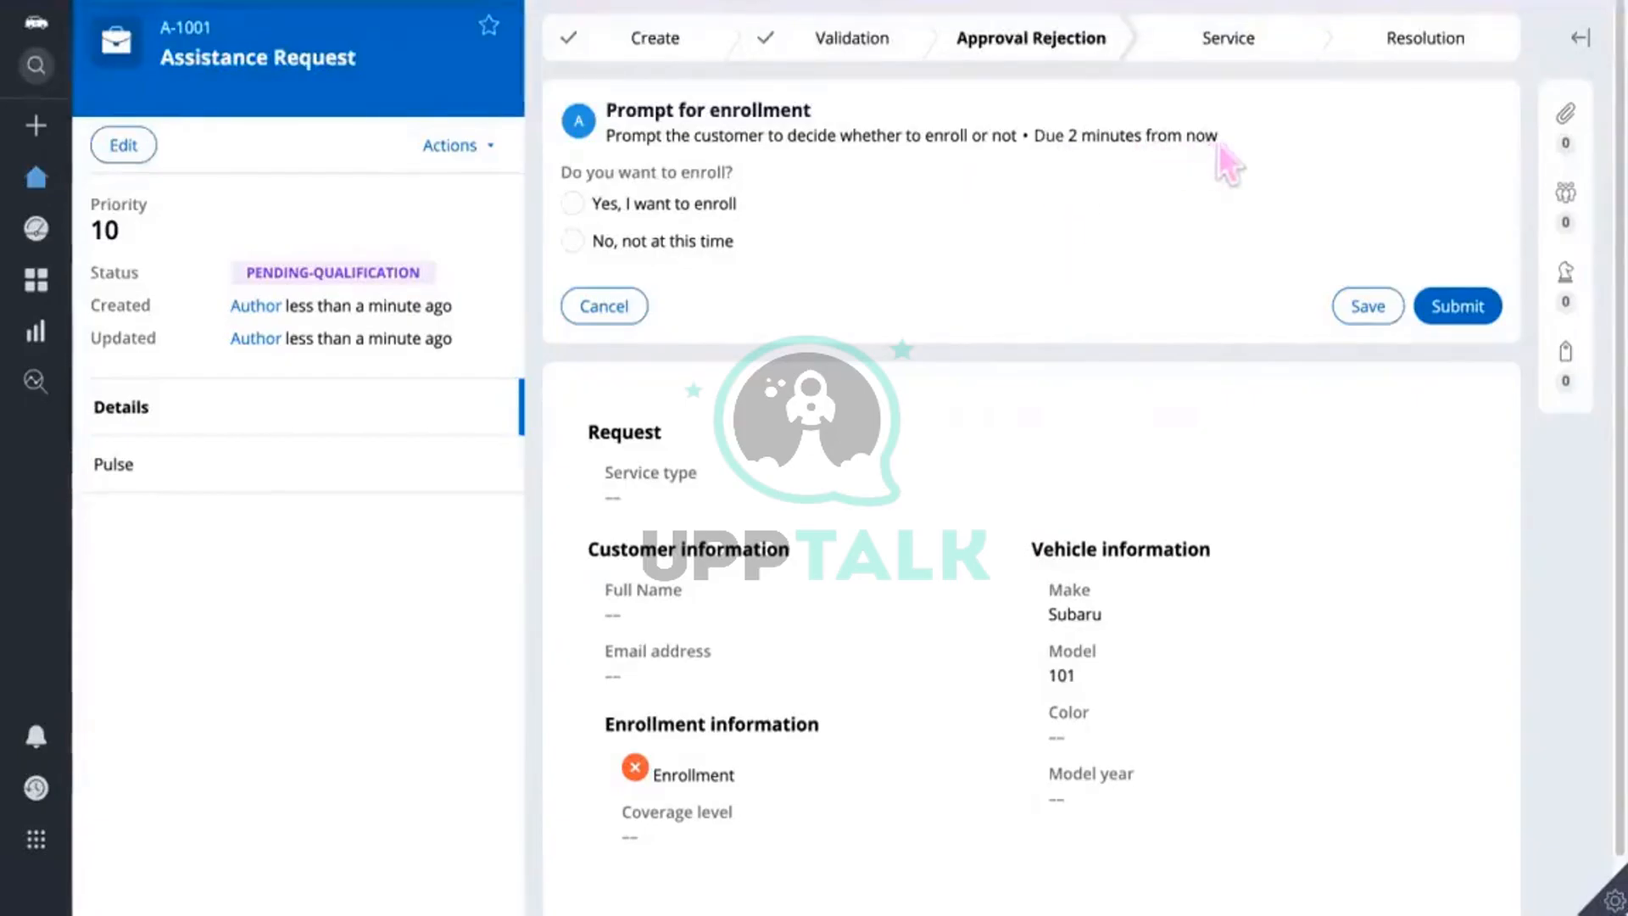
click(1485, 317)
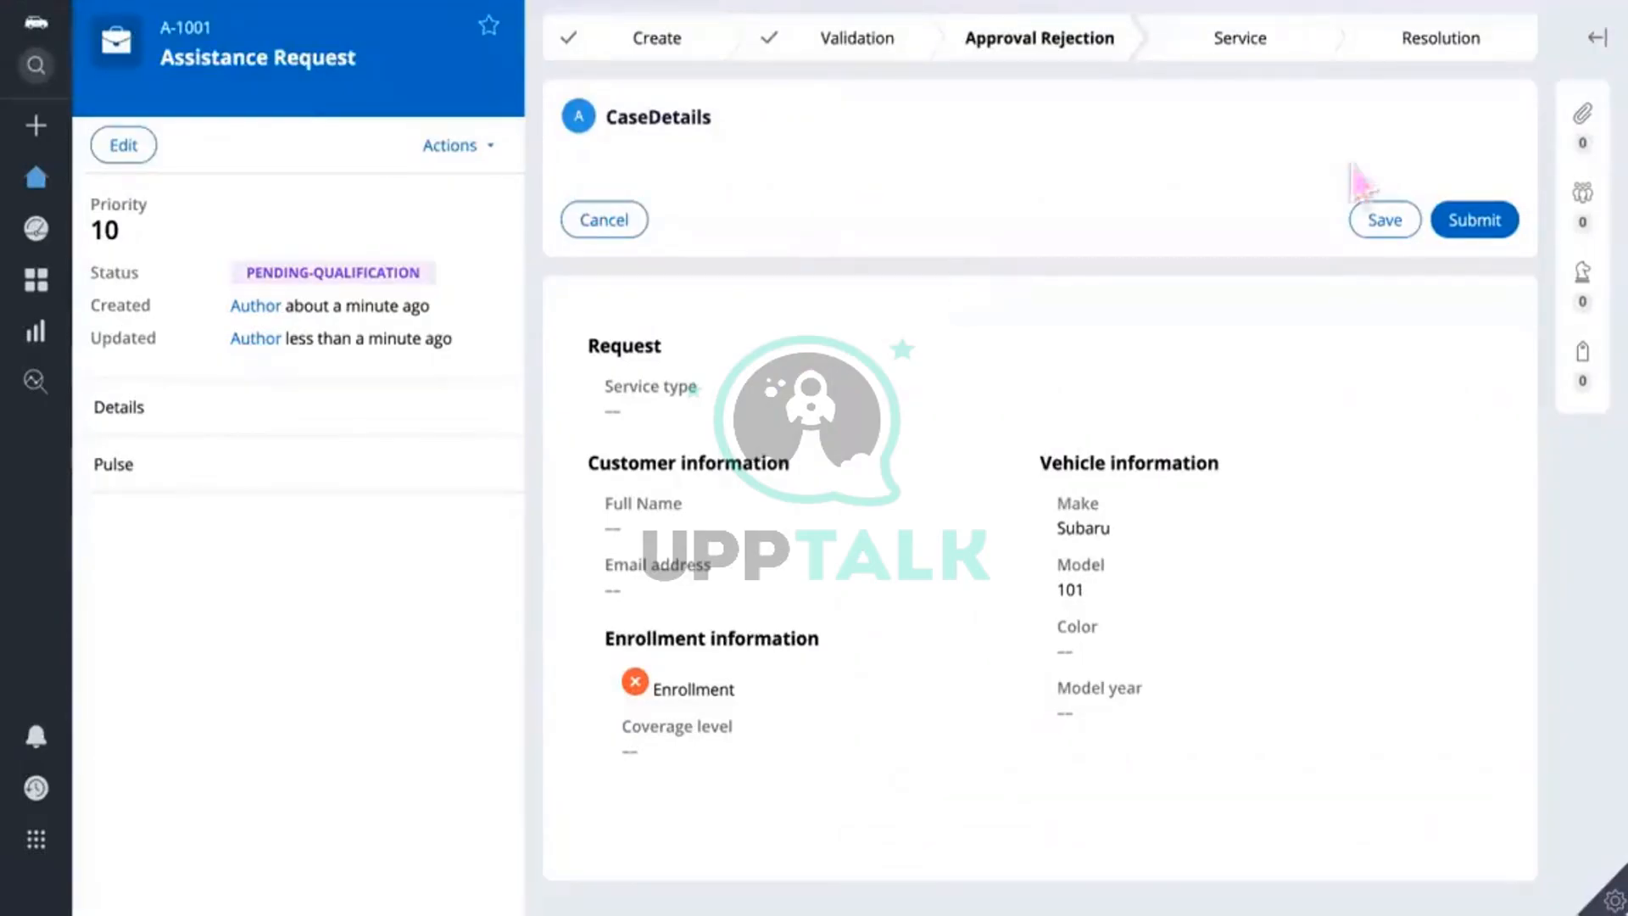
click(1482, 224)
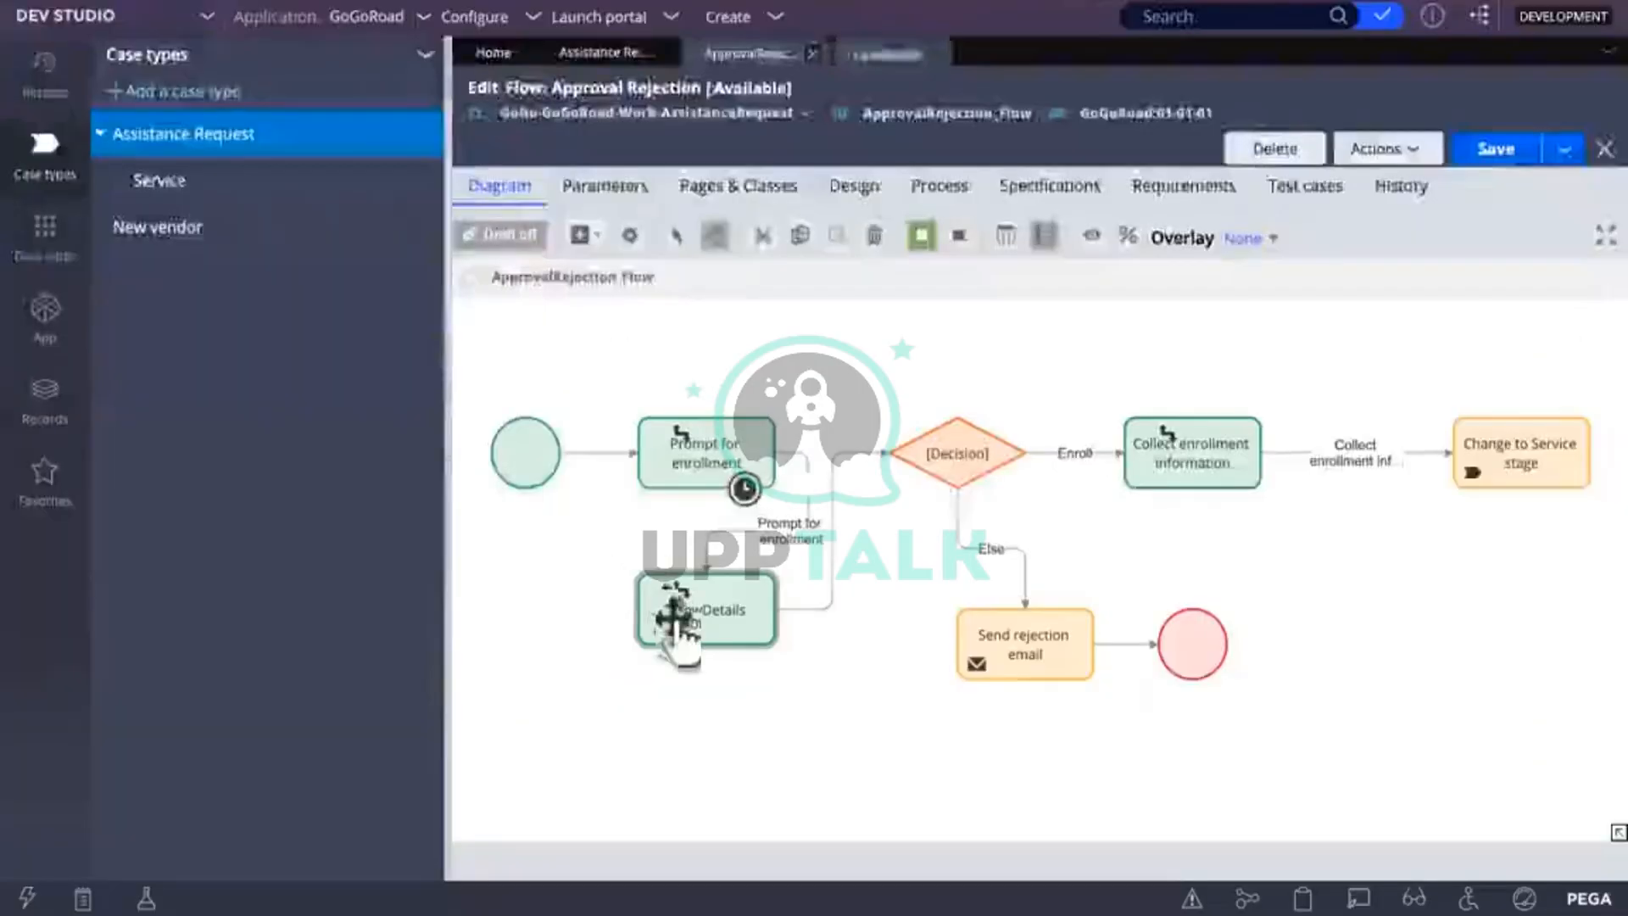
Step: Inspect the ShowDetails connector's likelihood and flow action, then view CaseDetails' Action settings
click(678, 623)
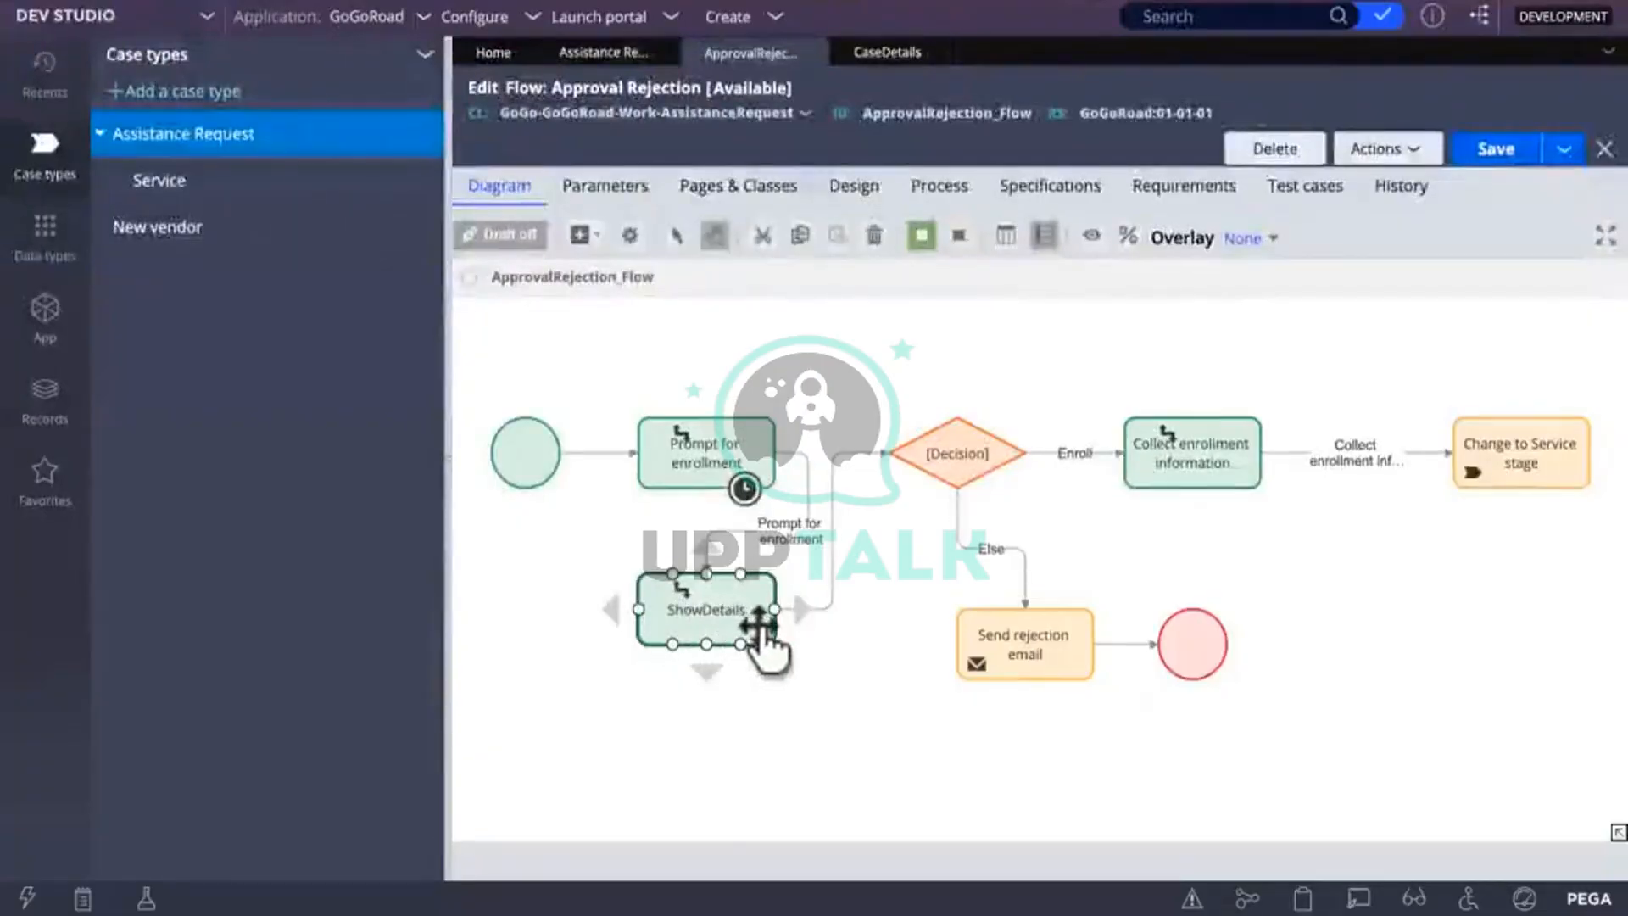
click(874, 767)
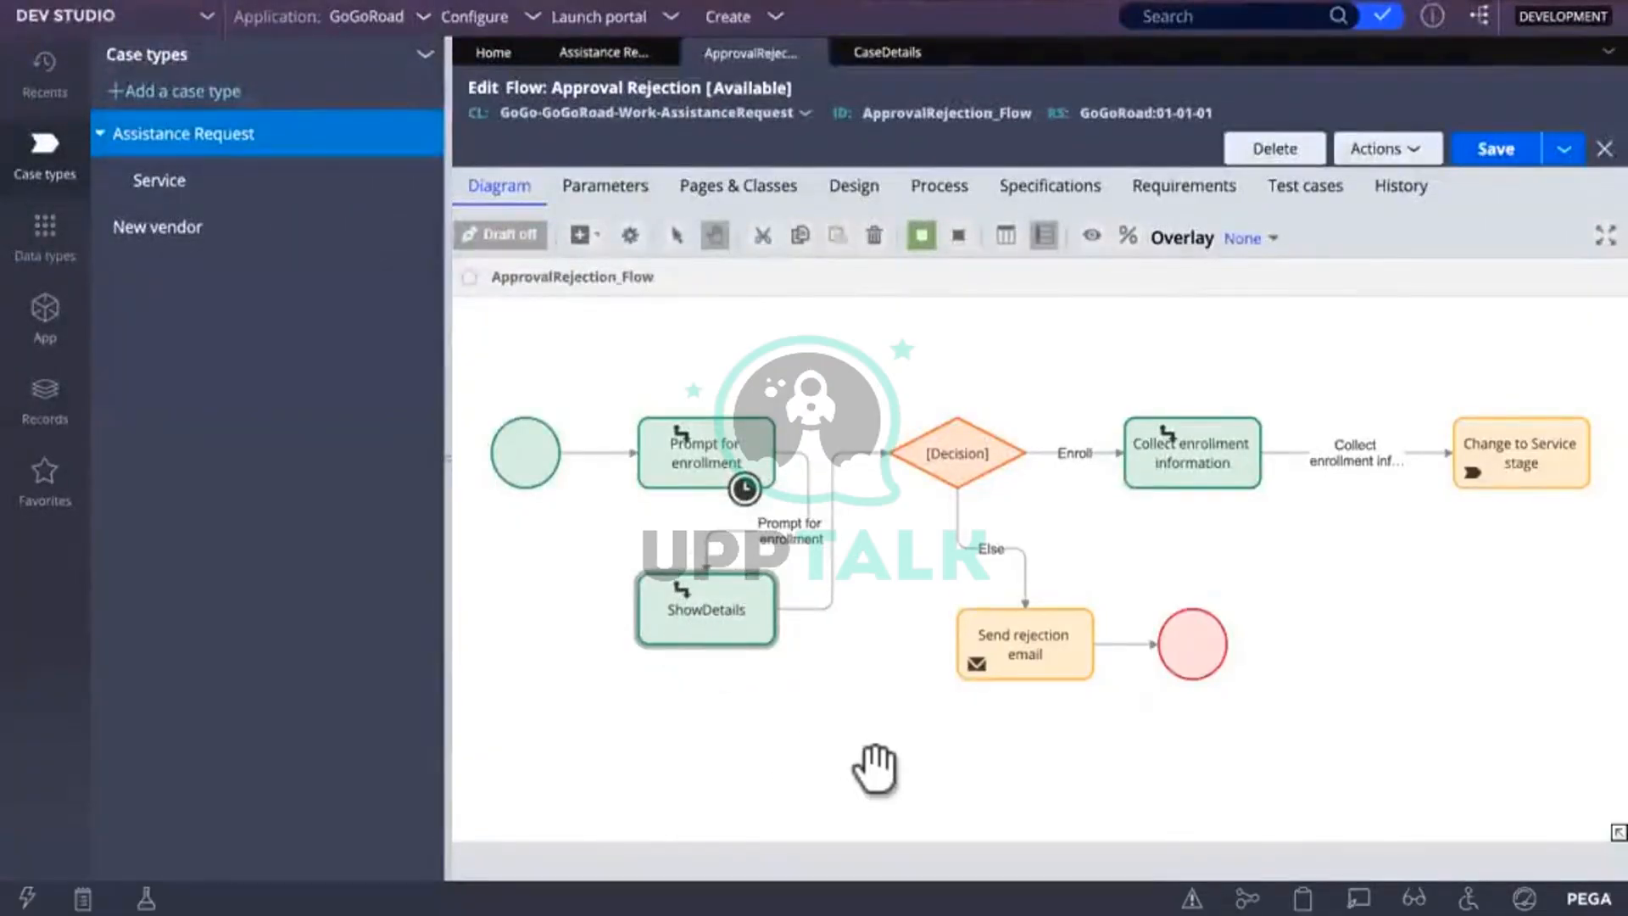
click(829, 574)
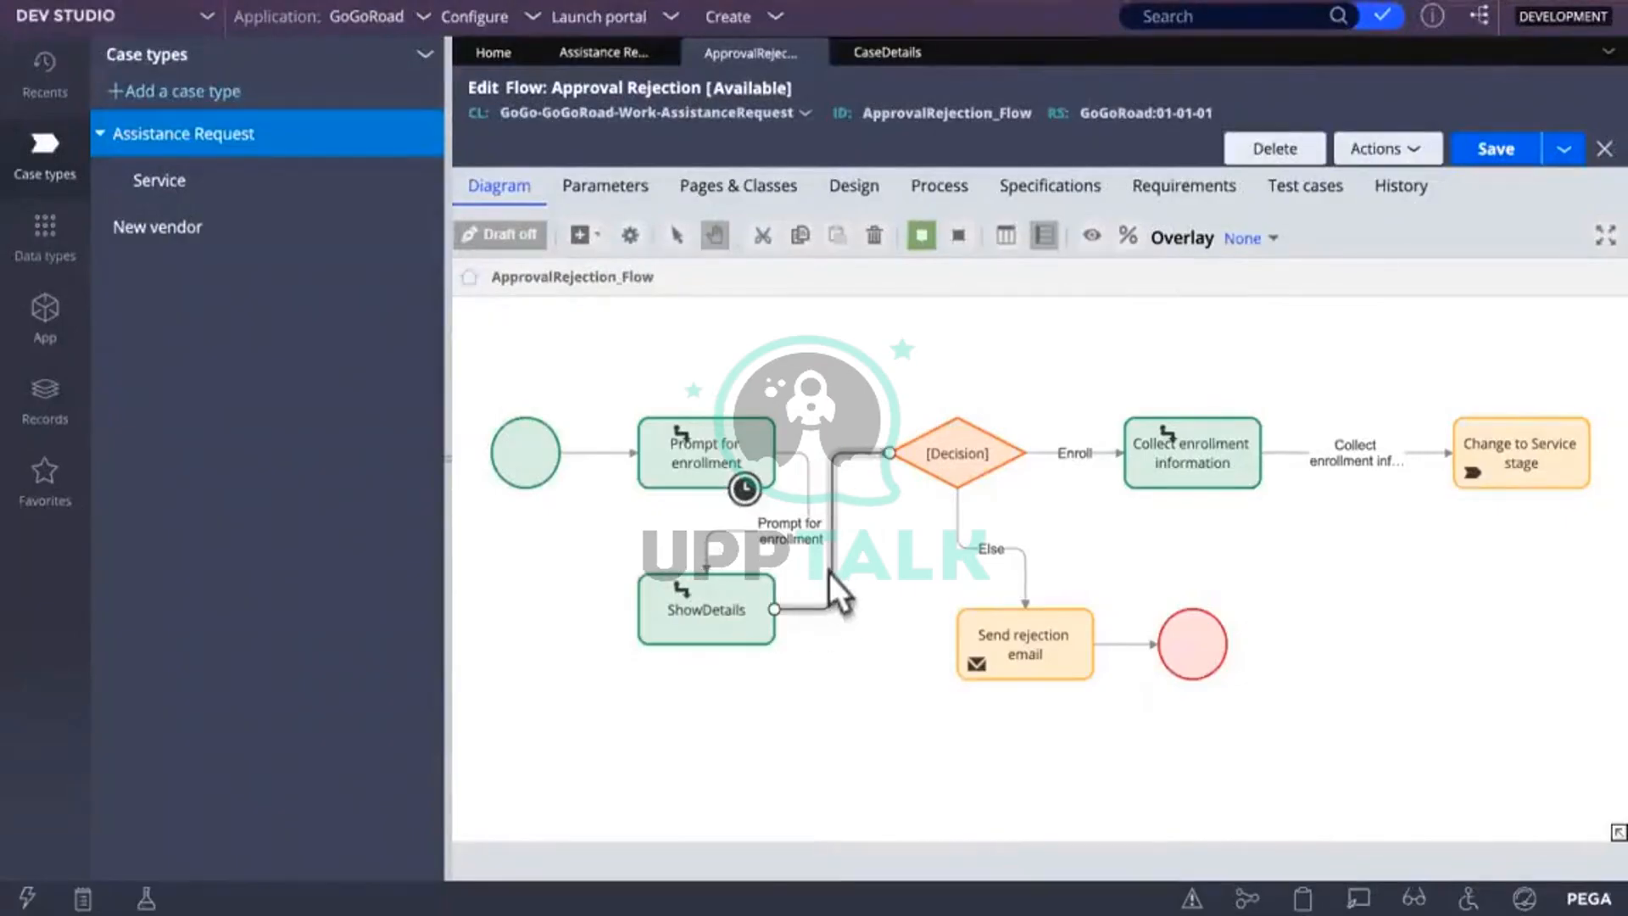
double_click(866, 483)
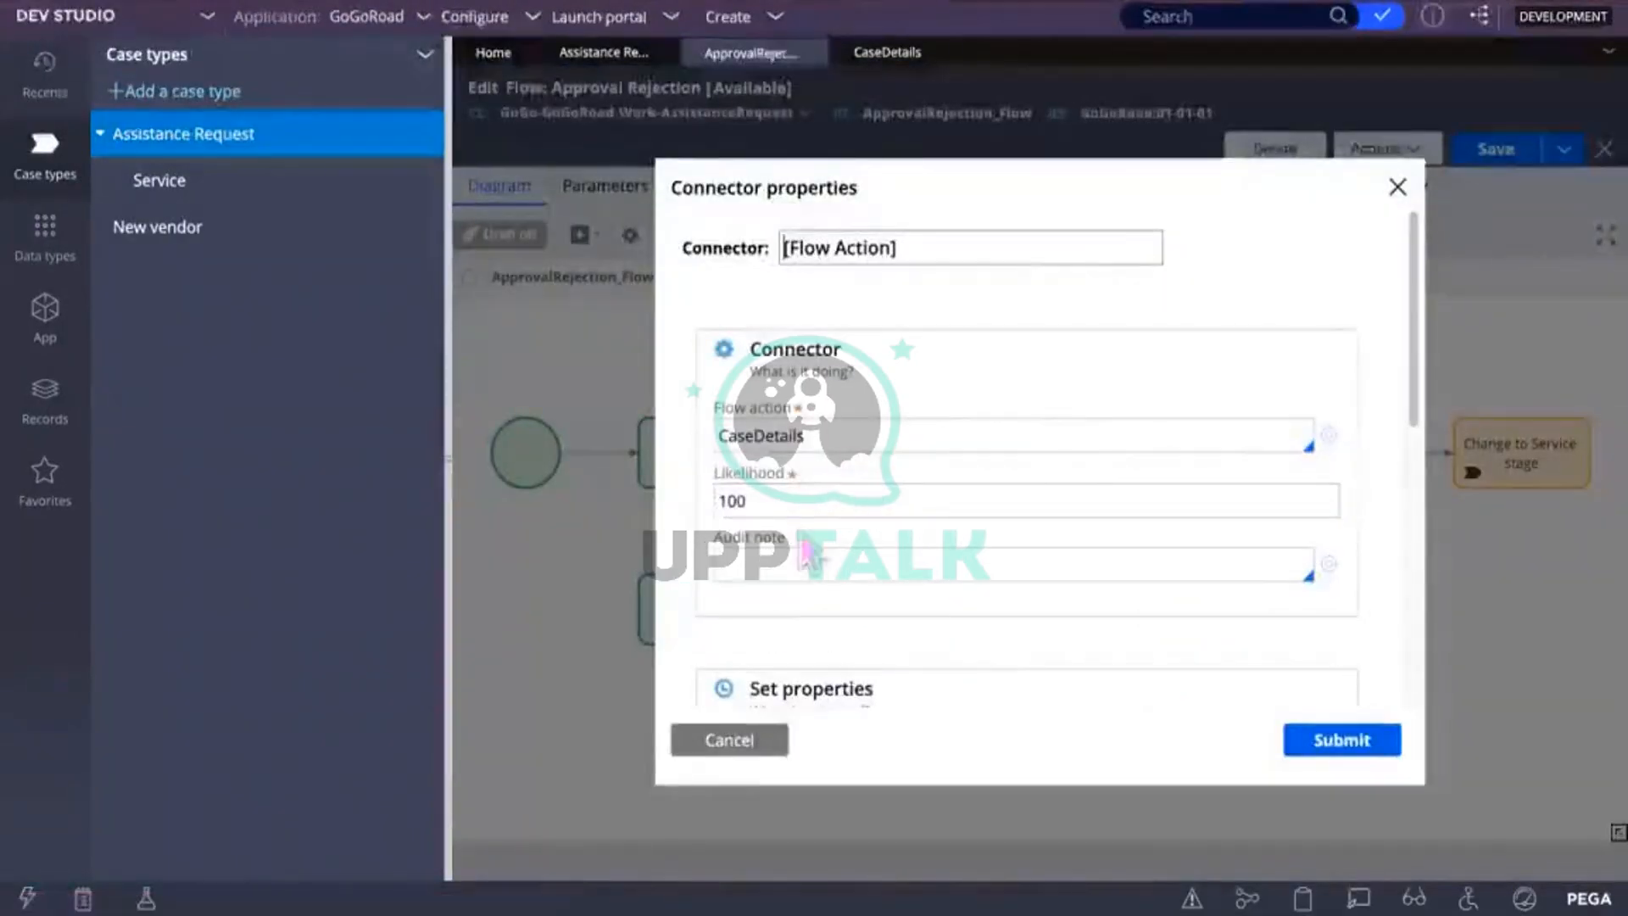
click(877, 496)
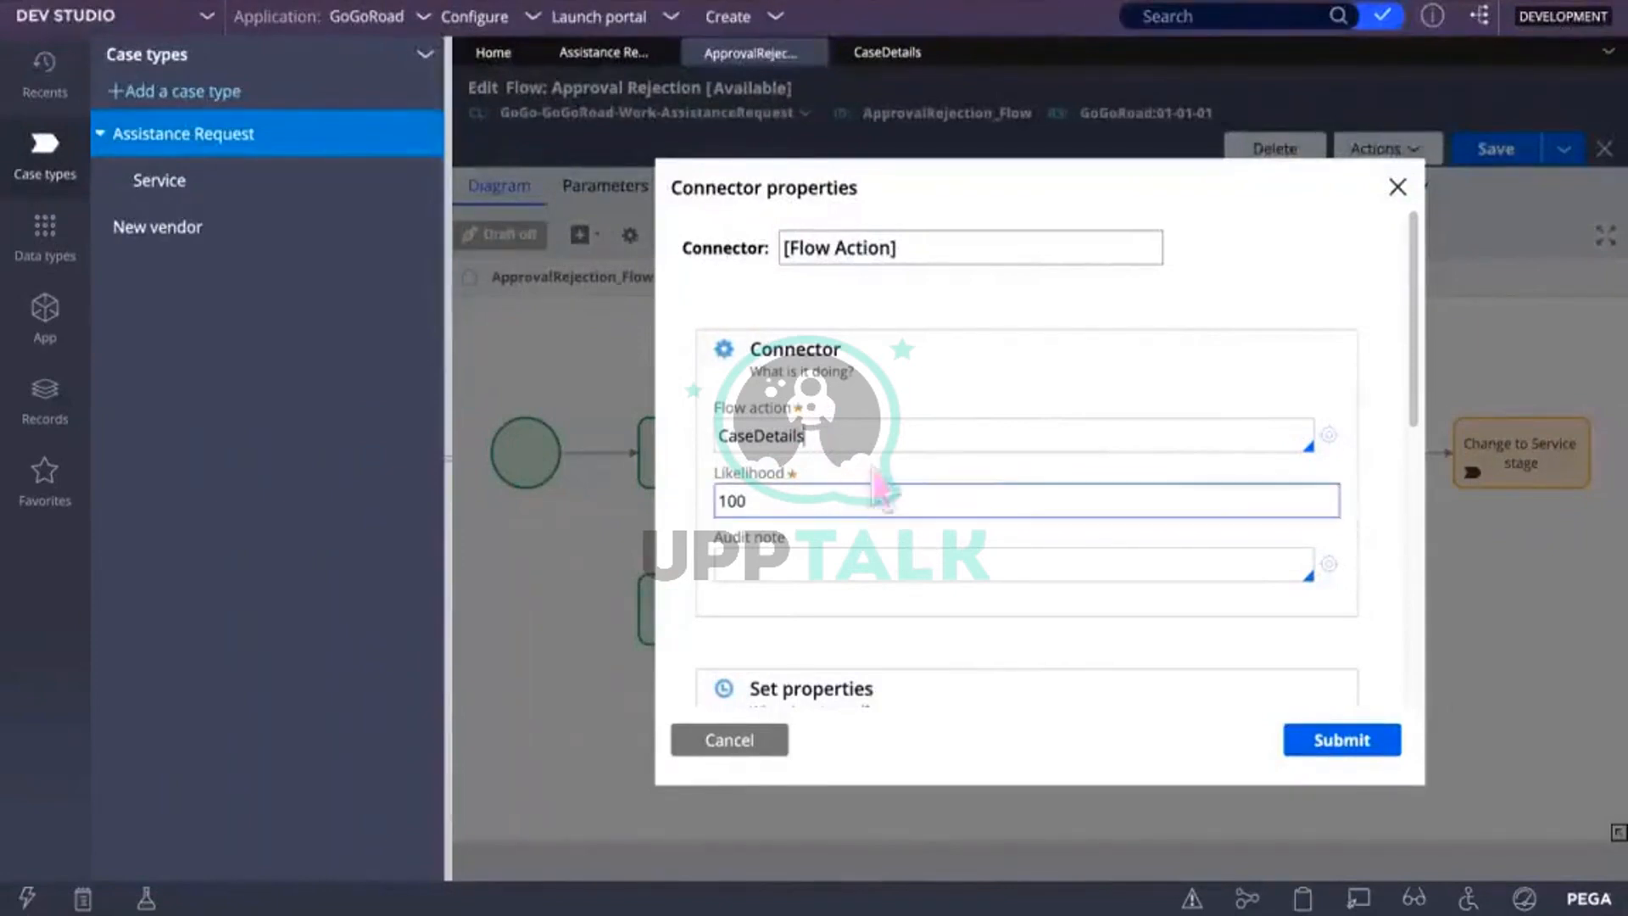
click(1296, 437)
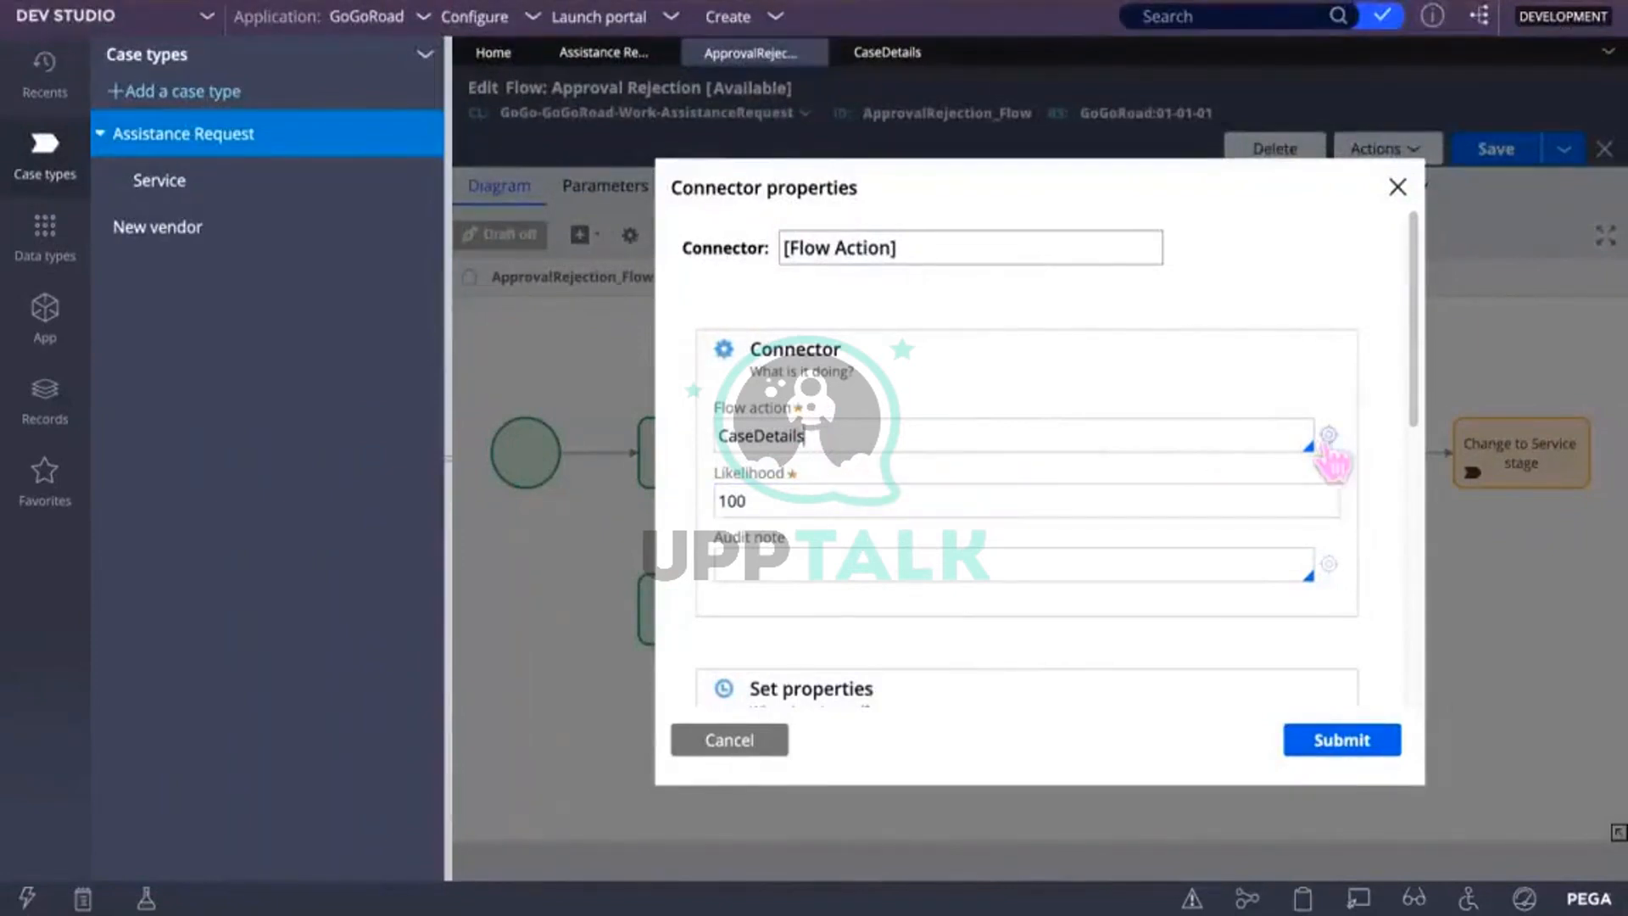
click(1397, 186)
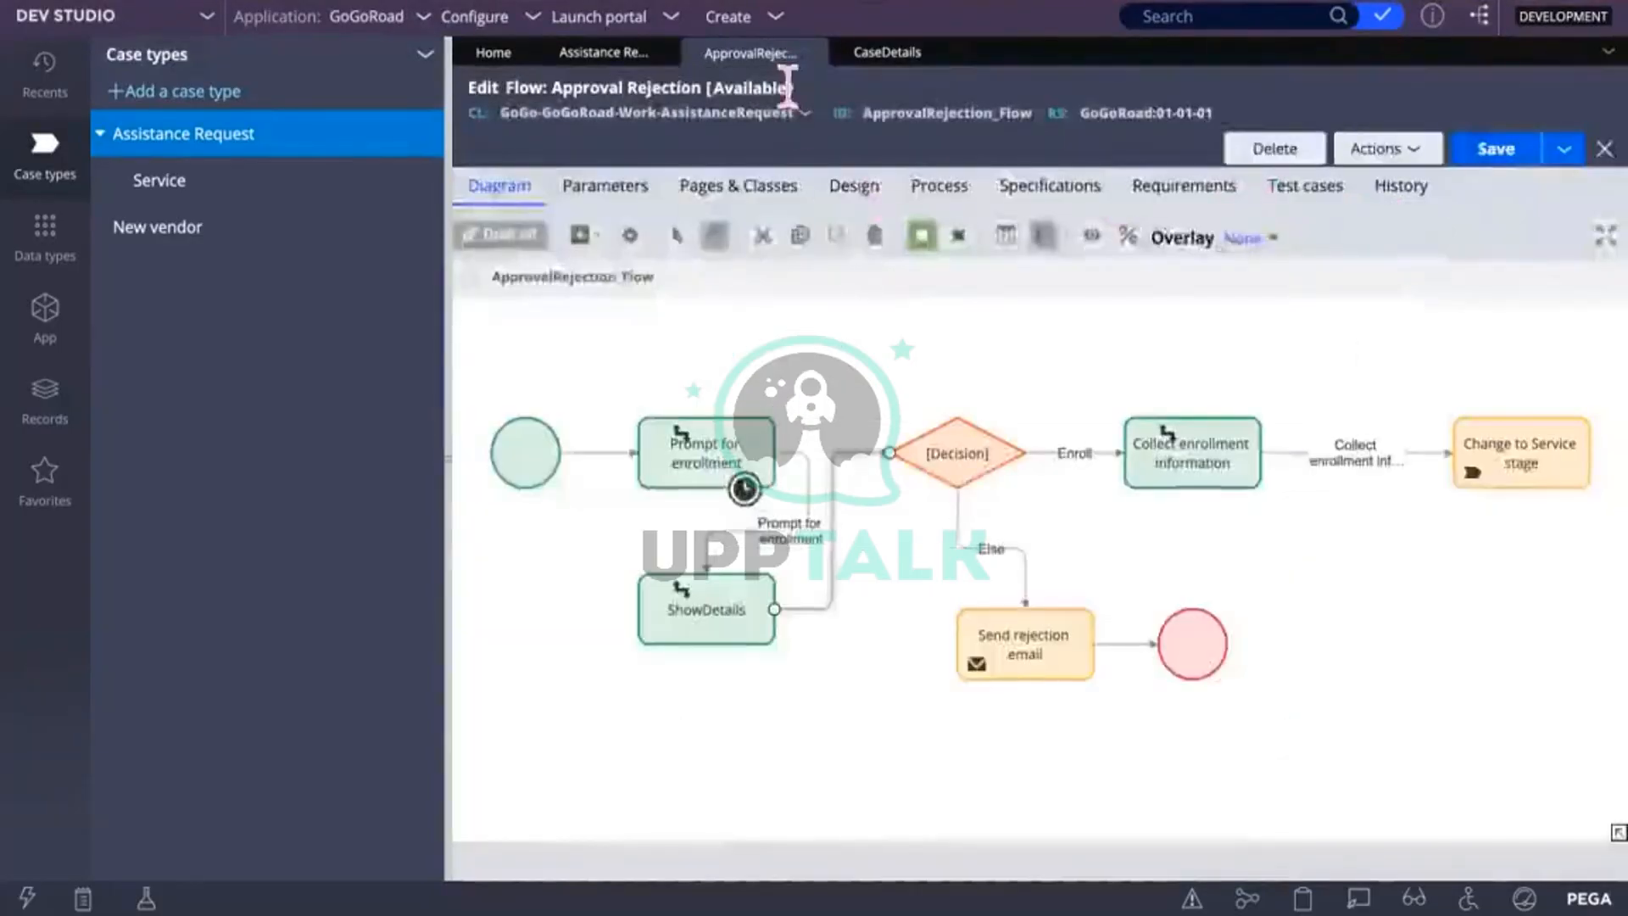
click(887, 52)
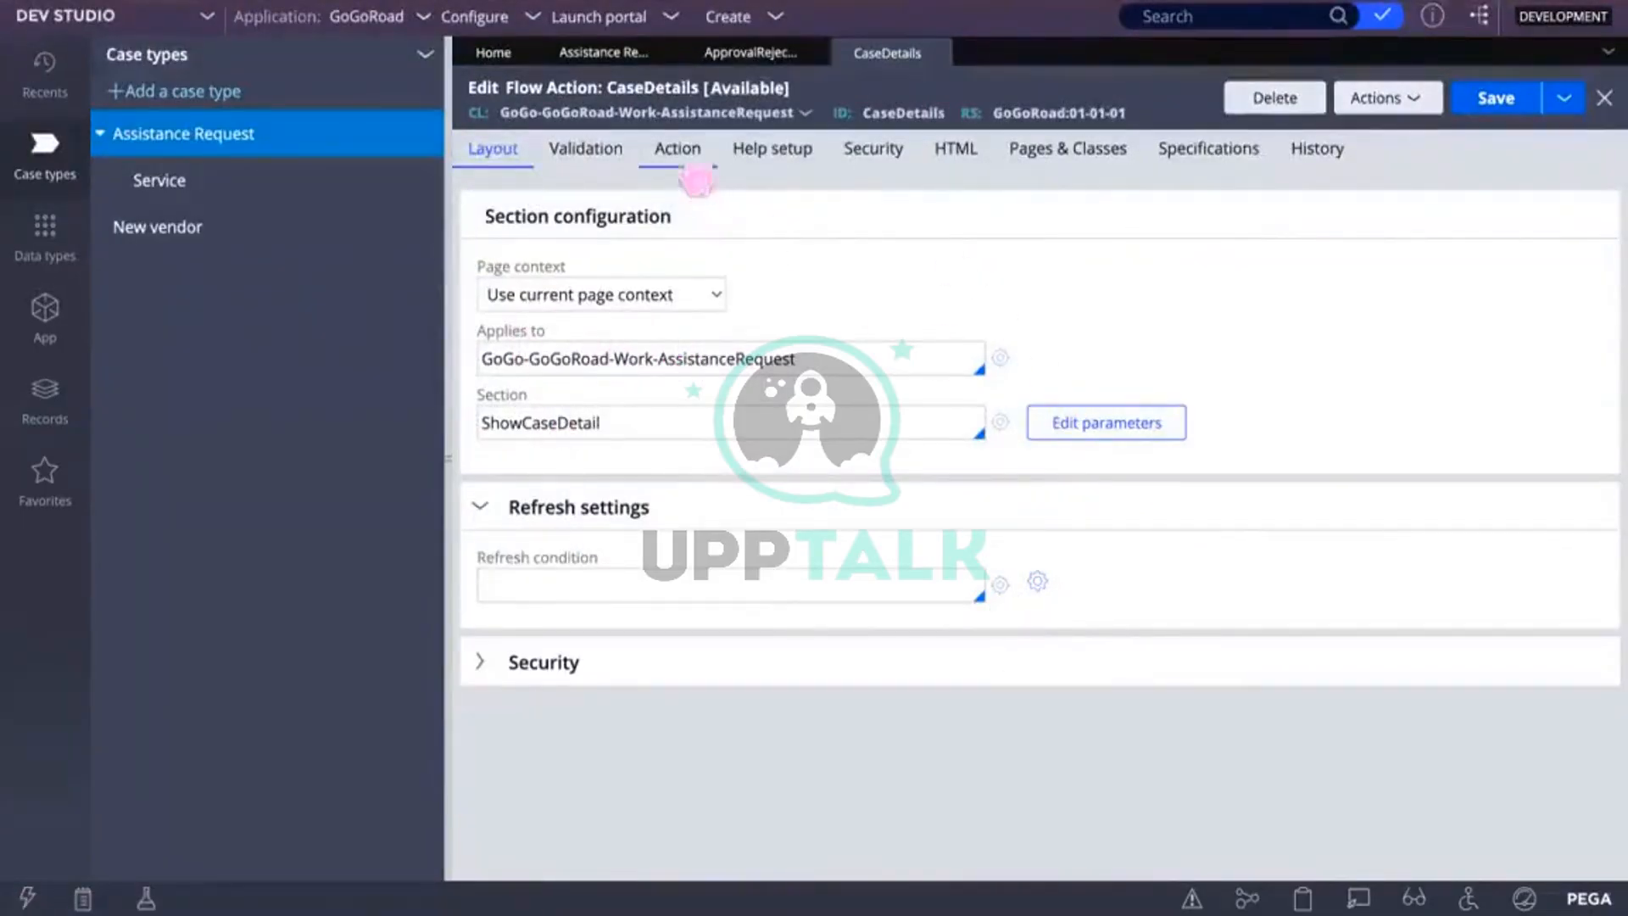
click(678, 151)
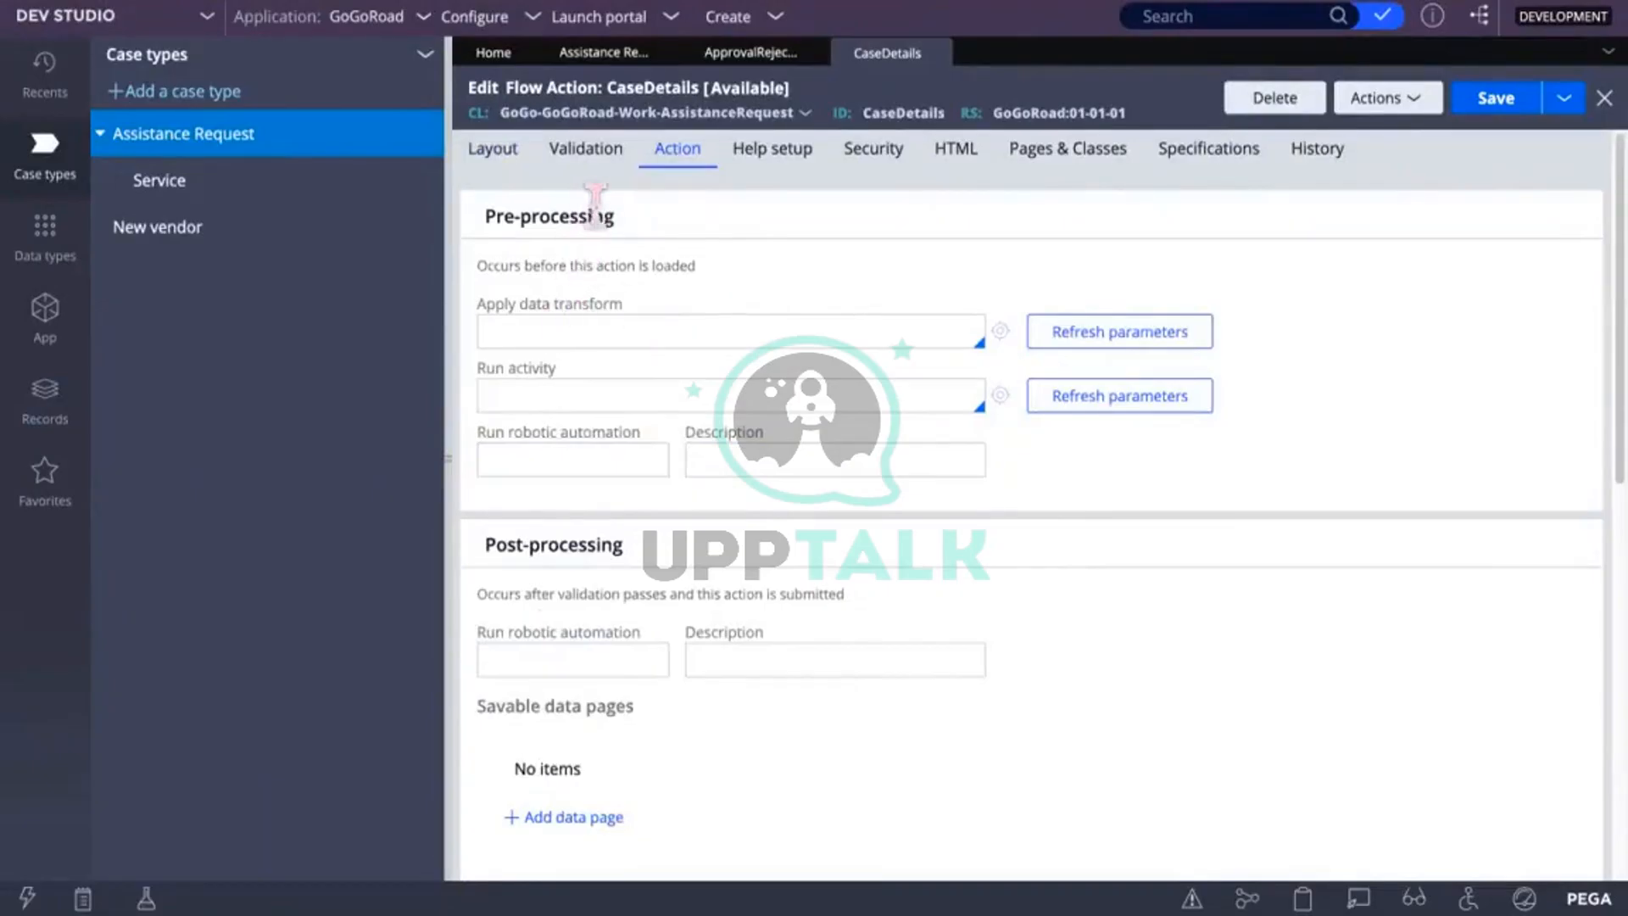
Step: Review the empty Pre-processing and Post-processing sections of the CaseDetails flow action
drag(616, 217, 480, 218)
drag(624, 545, 497, 545)
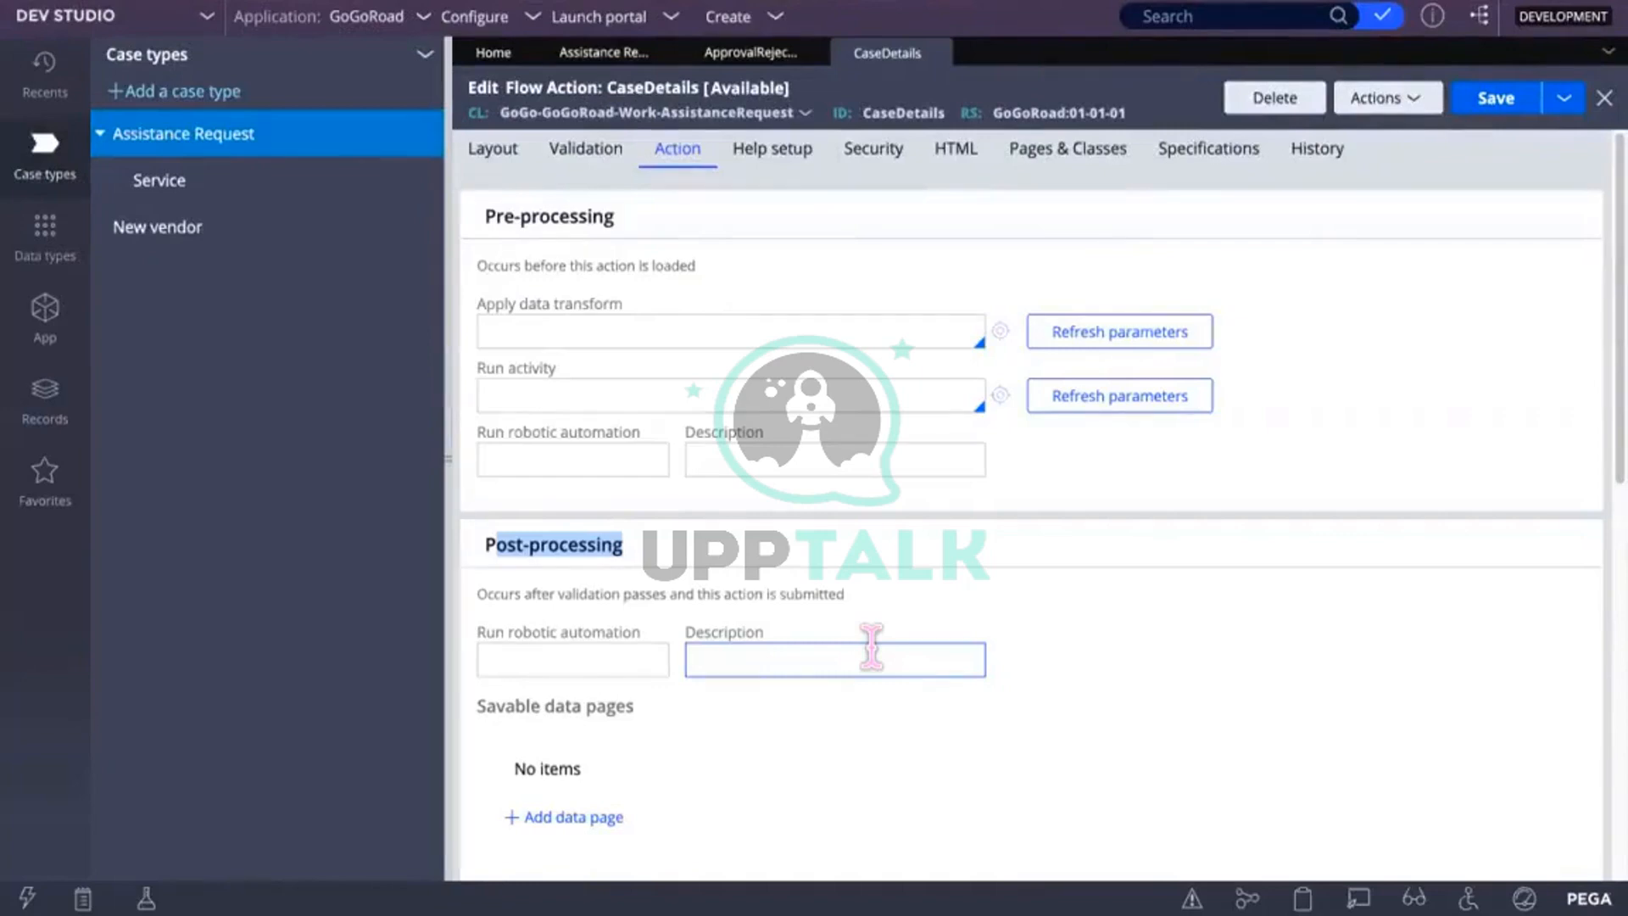
mouse_move(683, 909)
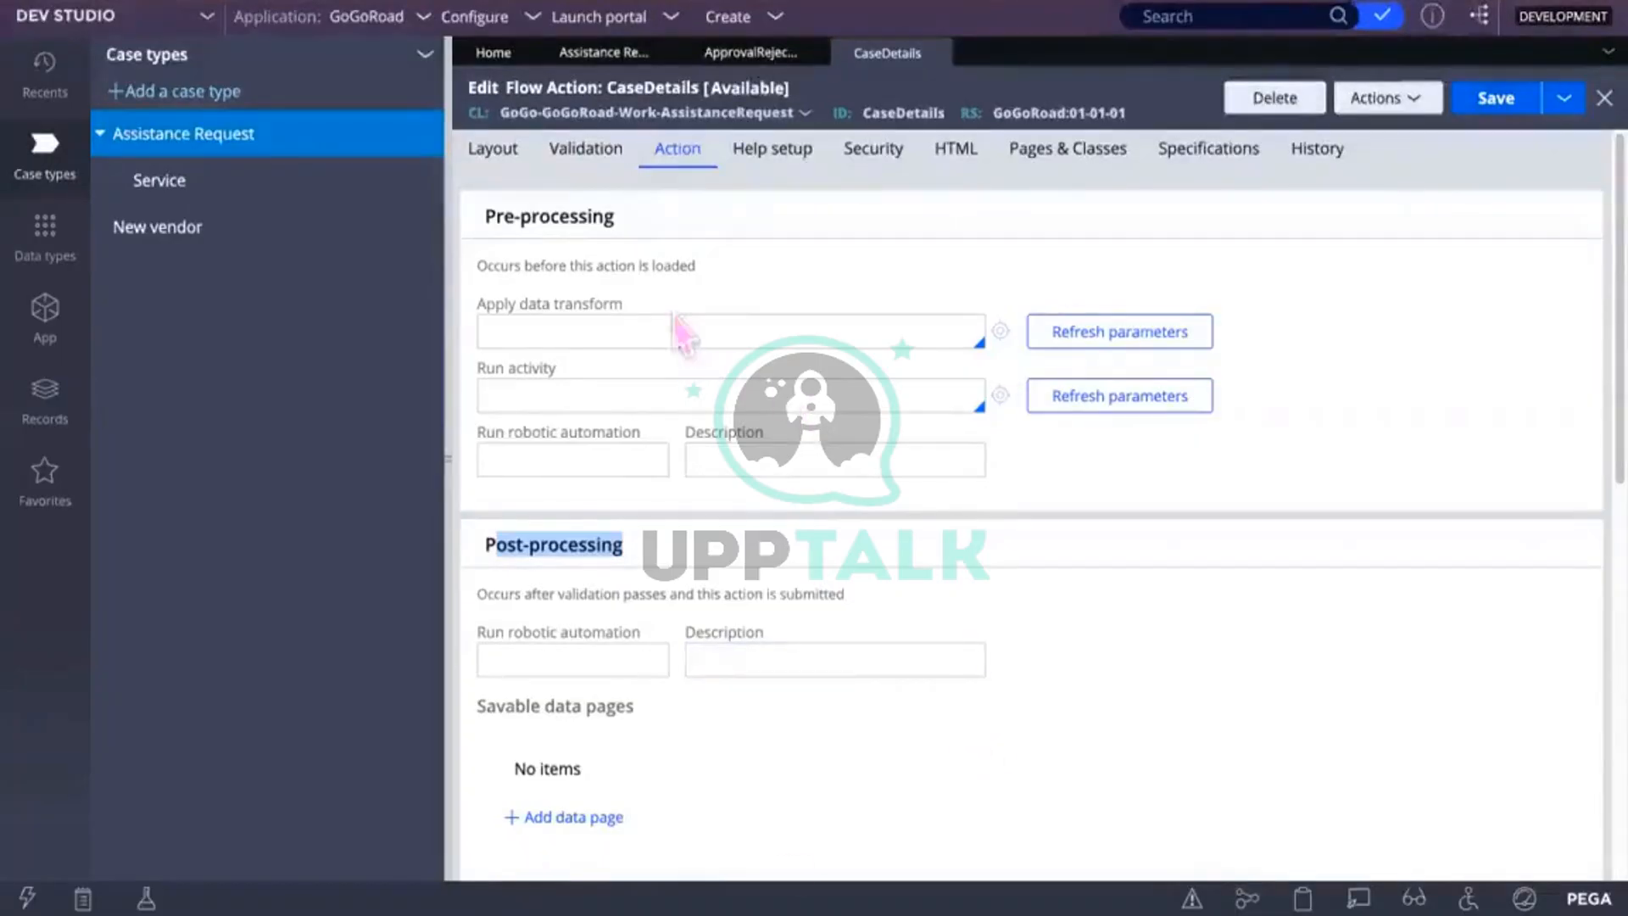
click(646, 317)
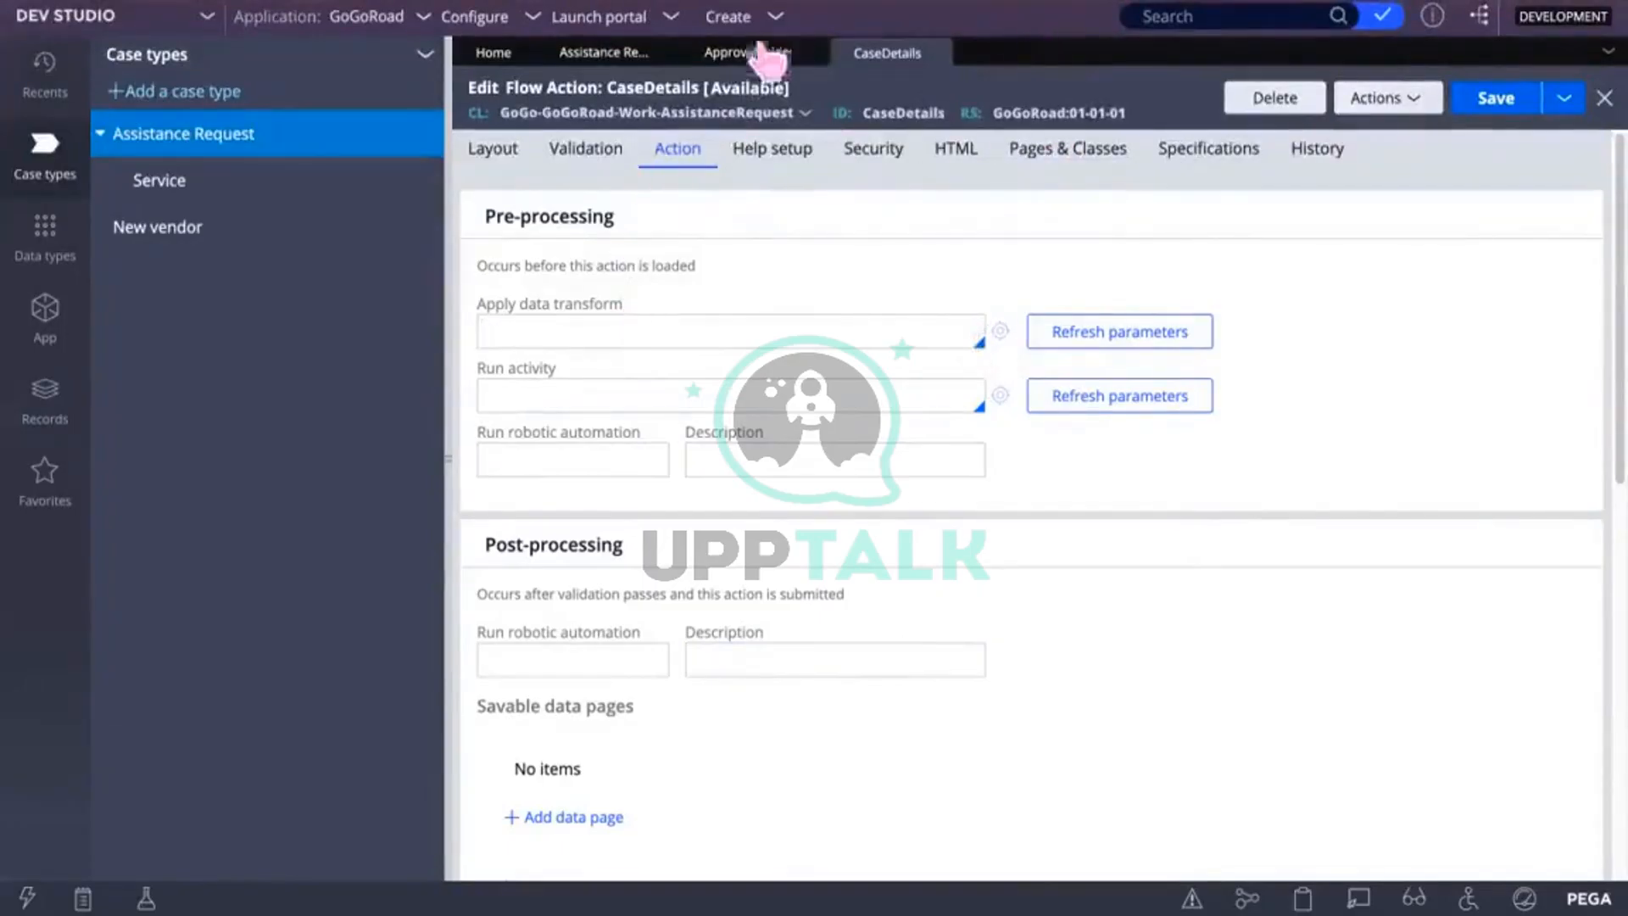
Step: Begin creating a new activity for the Pre-processing Run activity field via its gear icon
click(719, 392)
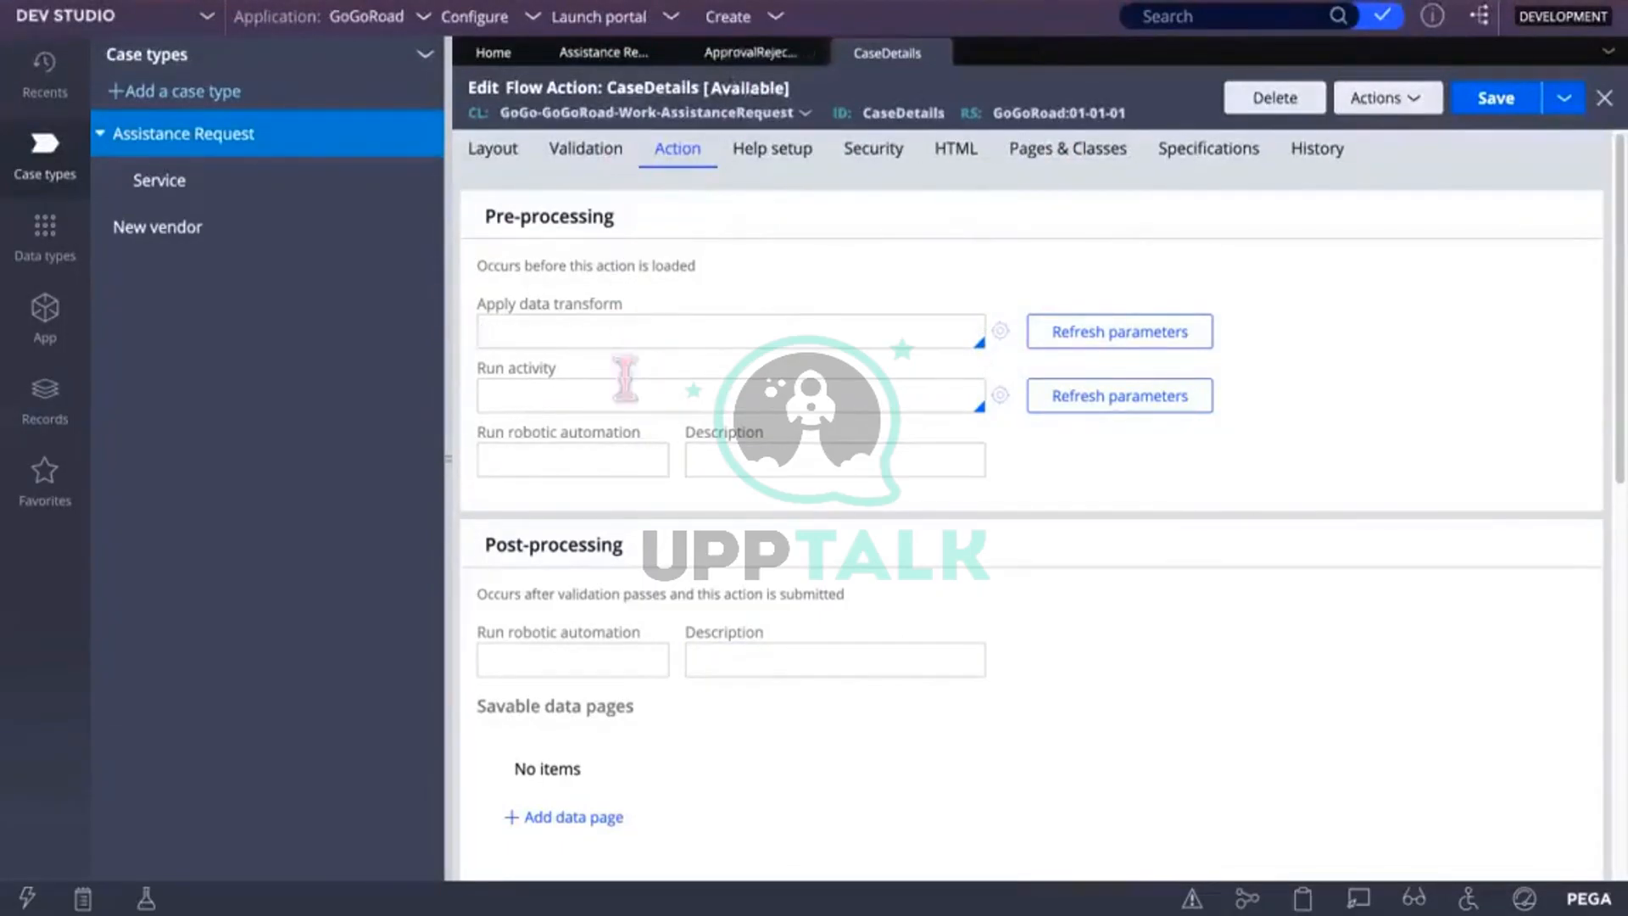
click(1001, 396)
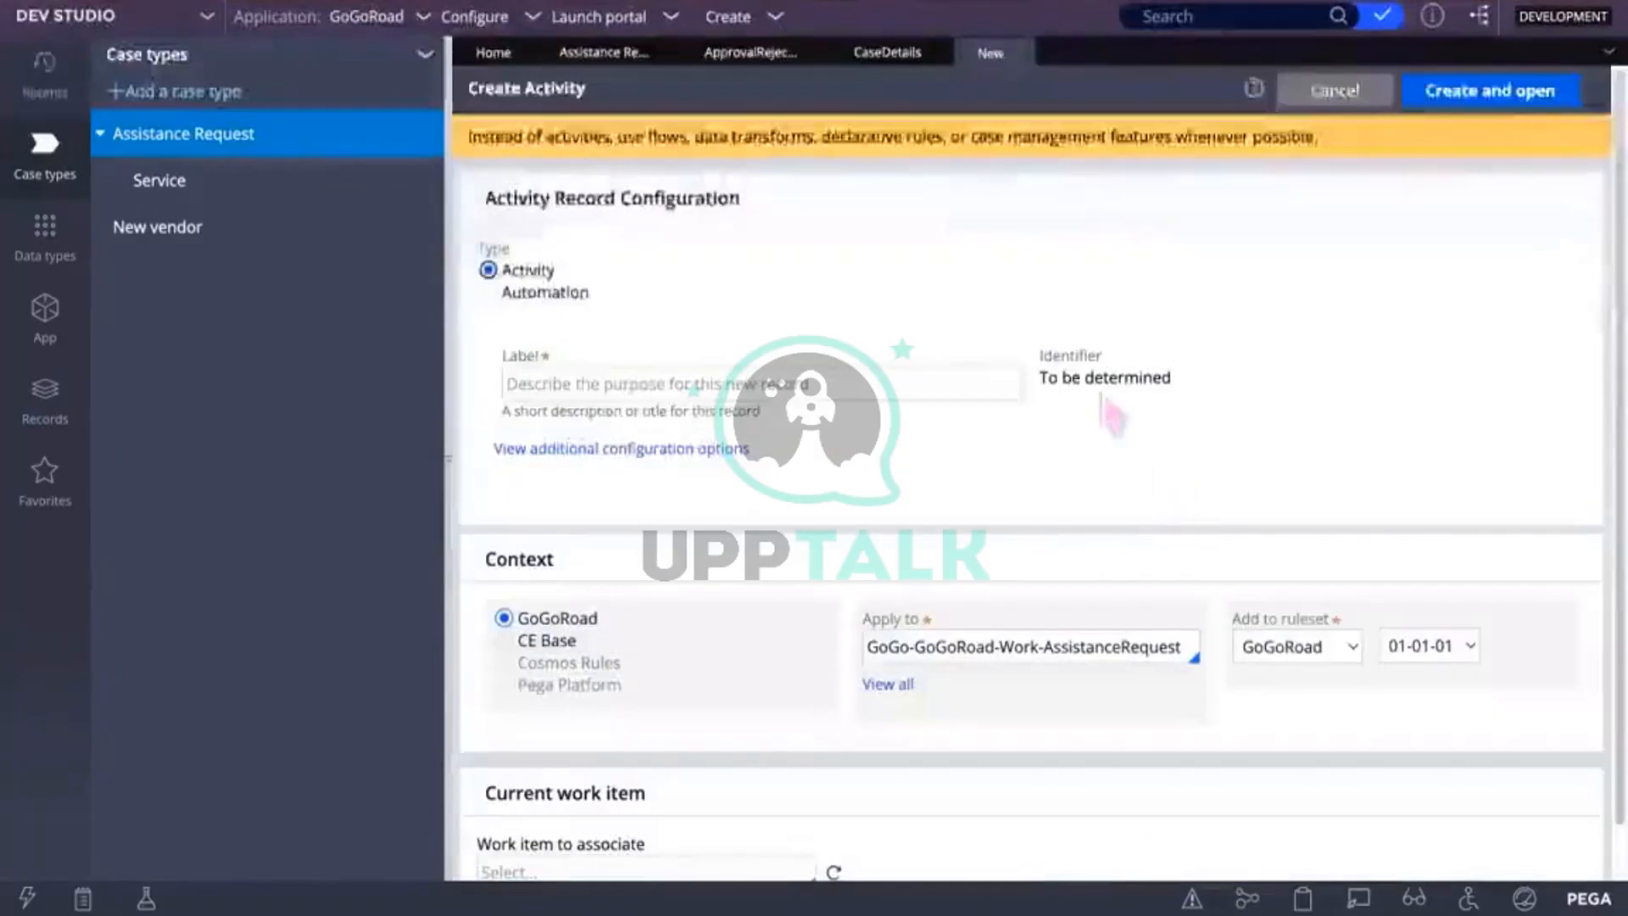
Step: Create the FetchDetails activity in GoGo-GoGoRoad-Work-AssistanceRequest, ruleset GoGoRoad, and open it
click(887, 381)
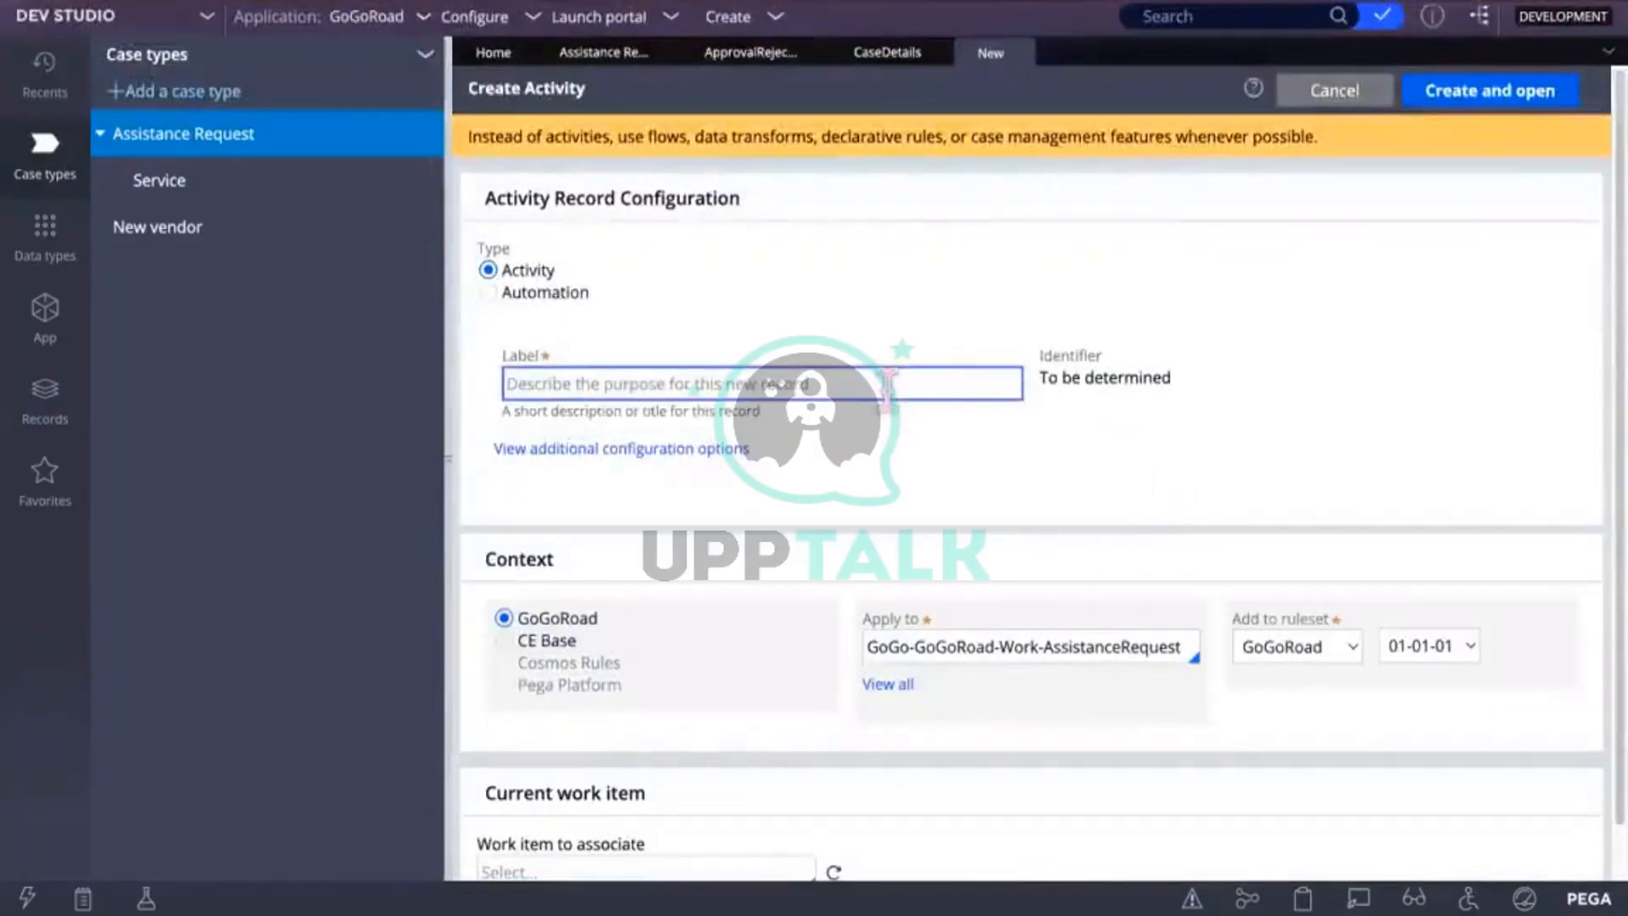
text(Fet)
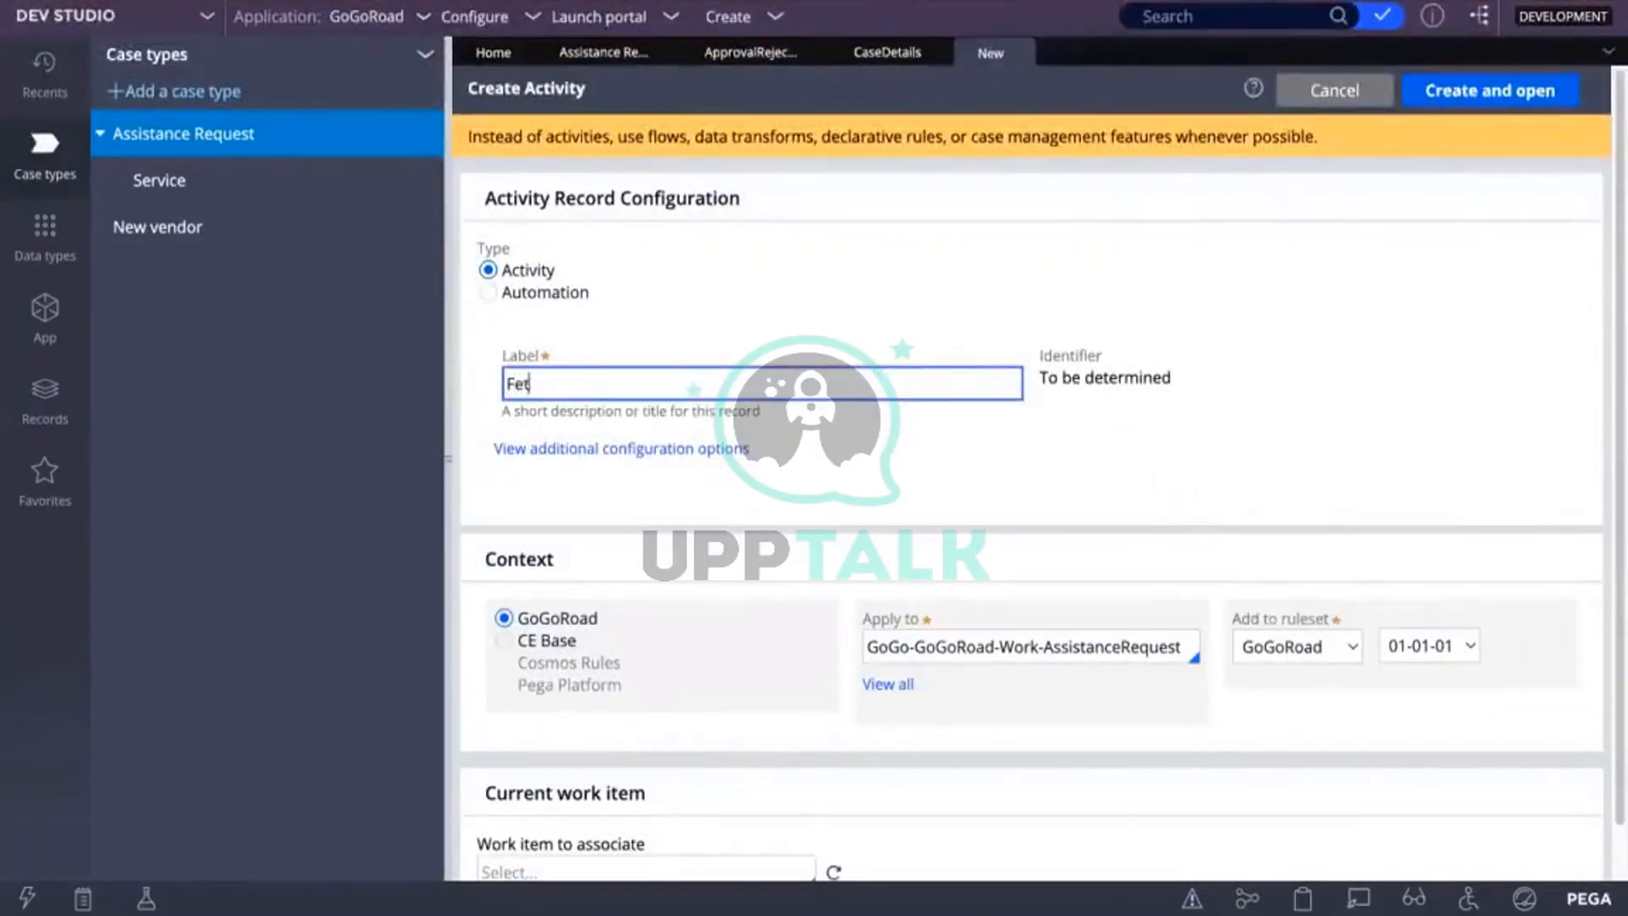
text(chDetails)
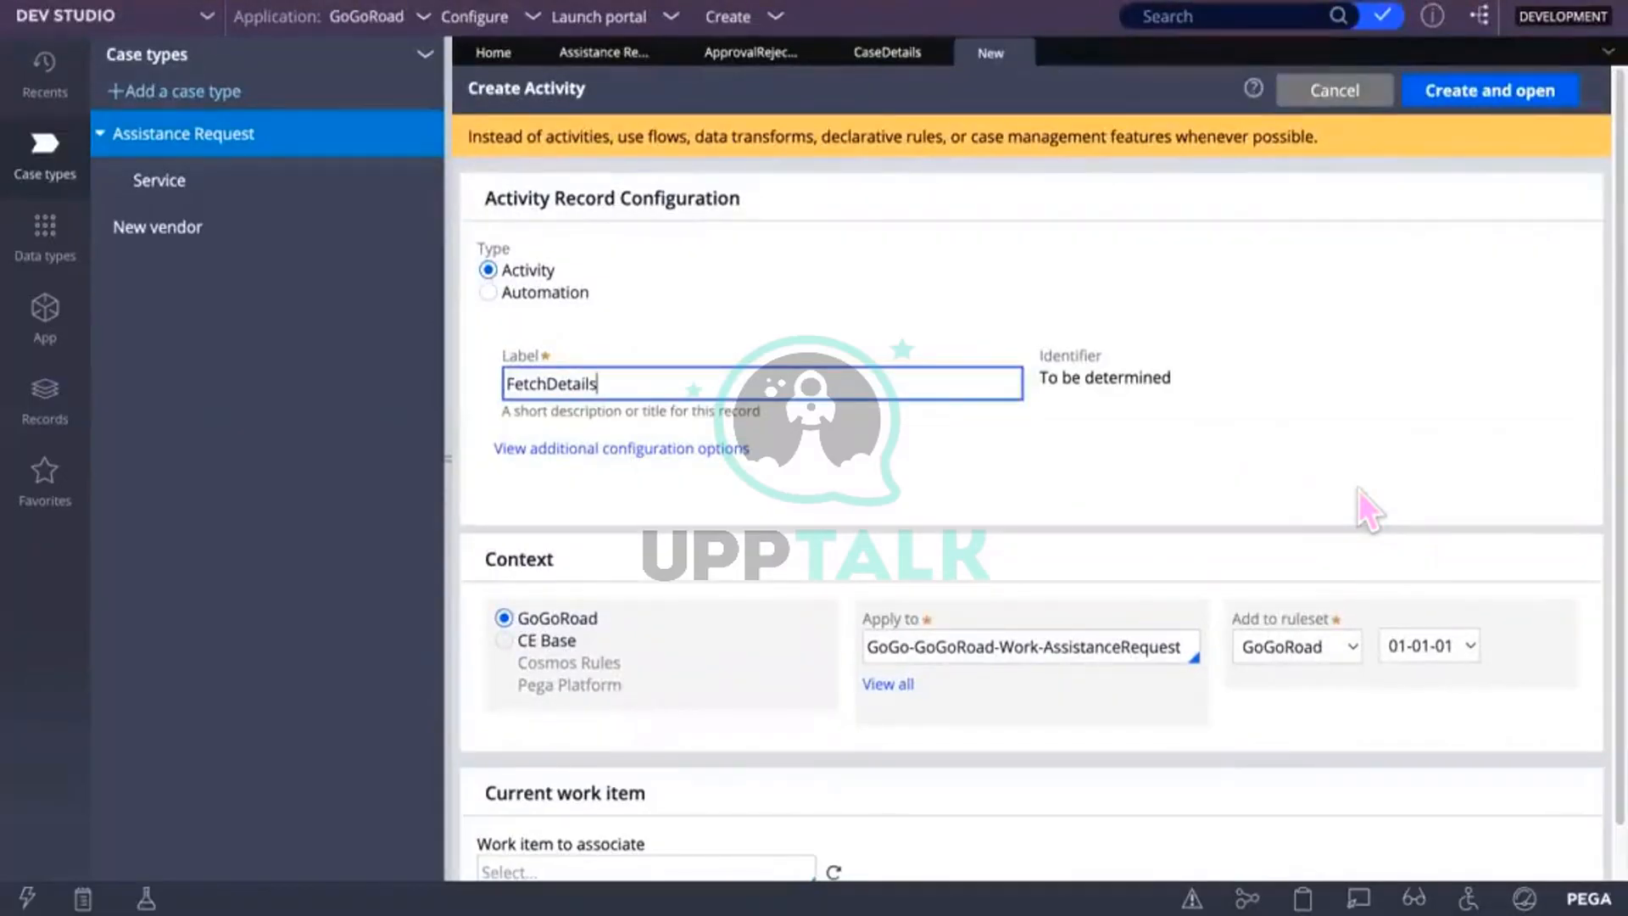
click(1501, 97)
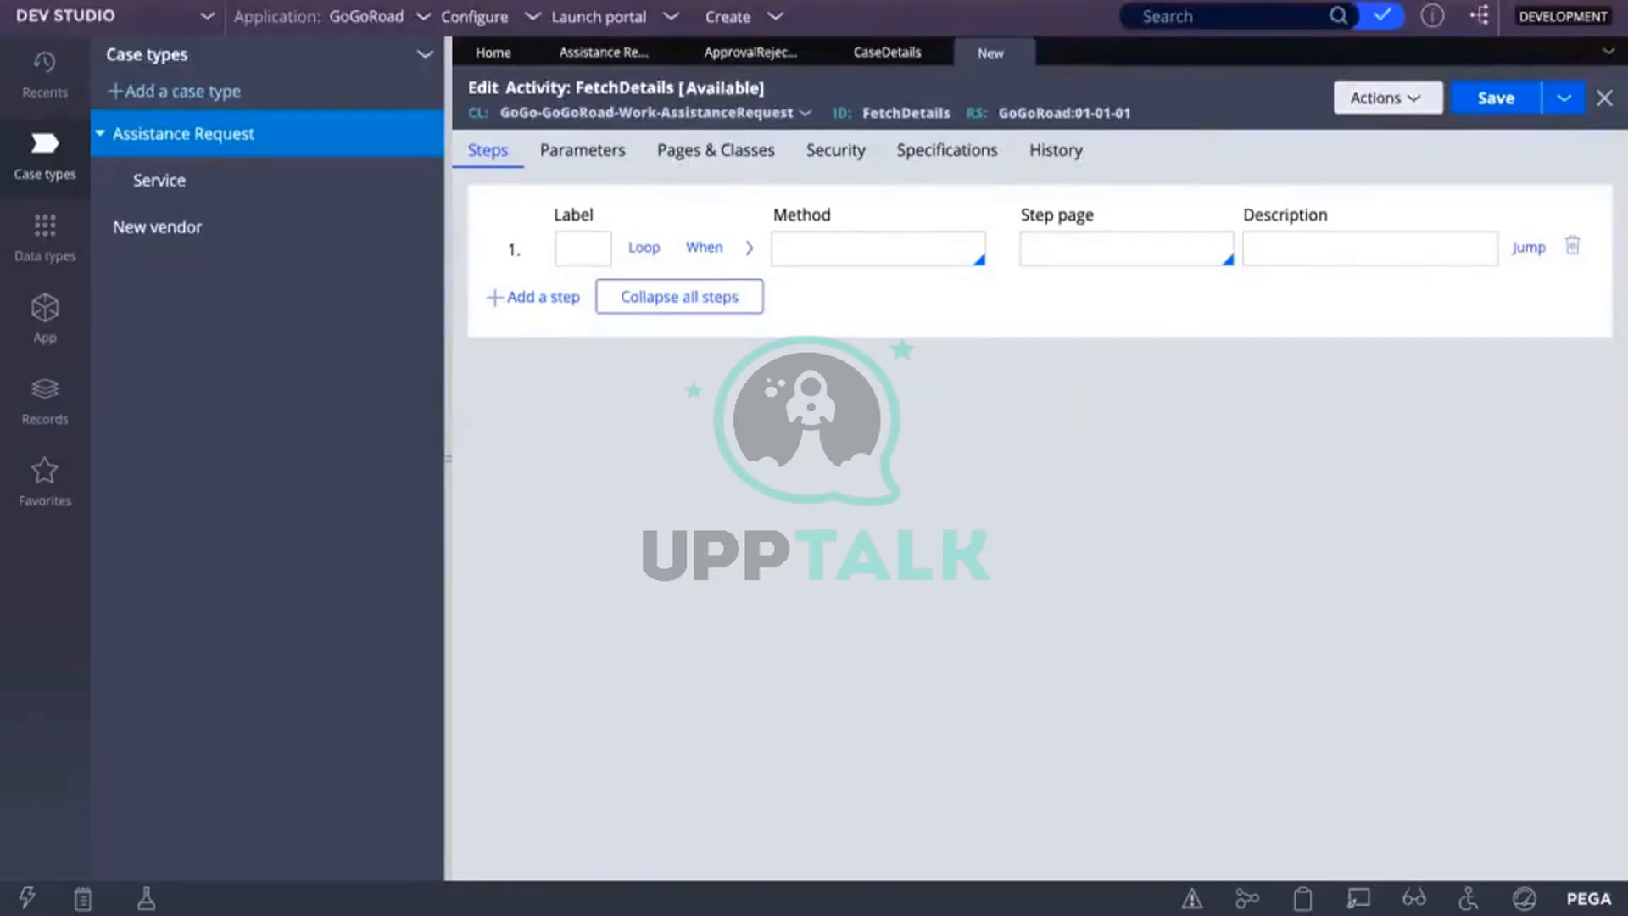
Step: Enter 'obj' as step 1's method to list matching methods such as Obj-Browse
click(874, 248)
text(objB)
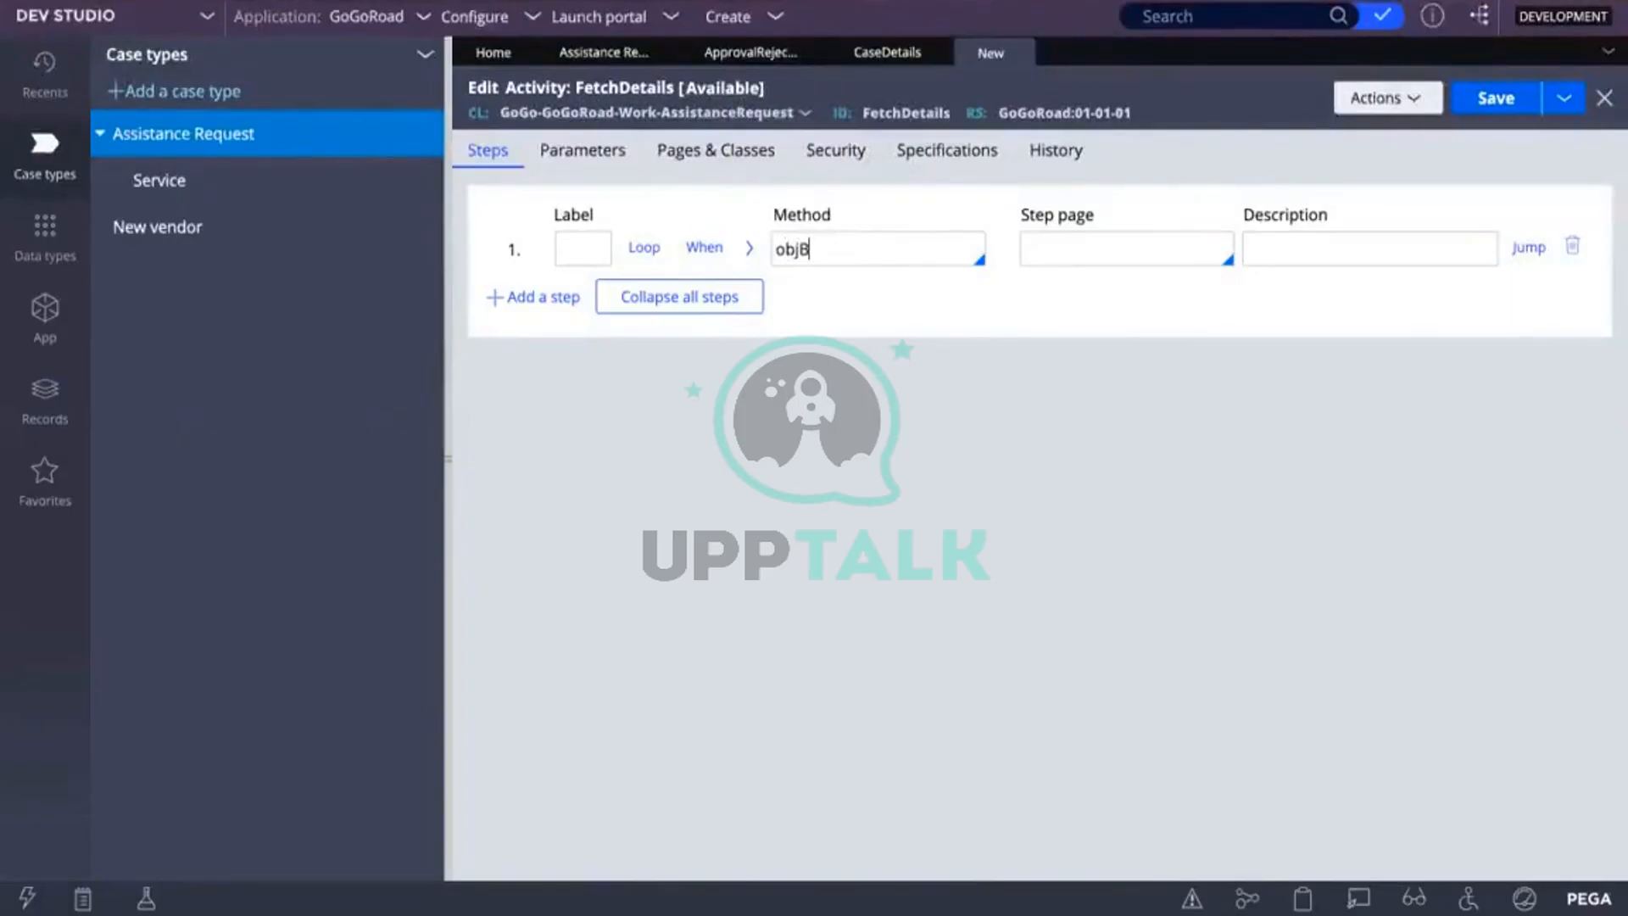
text(rowse)
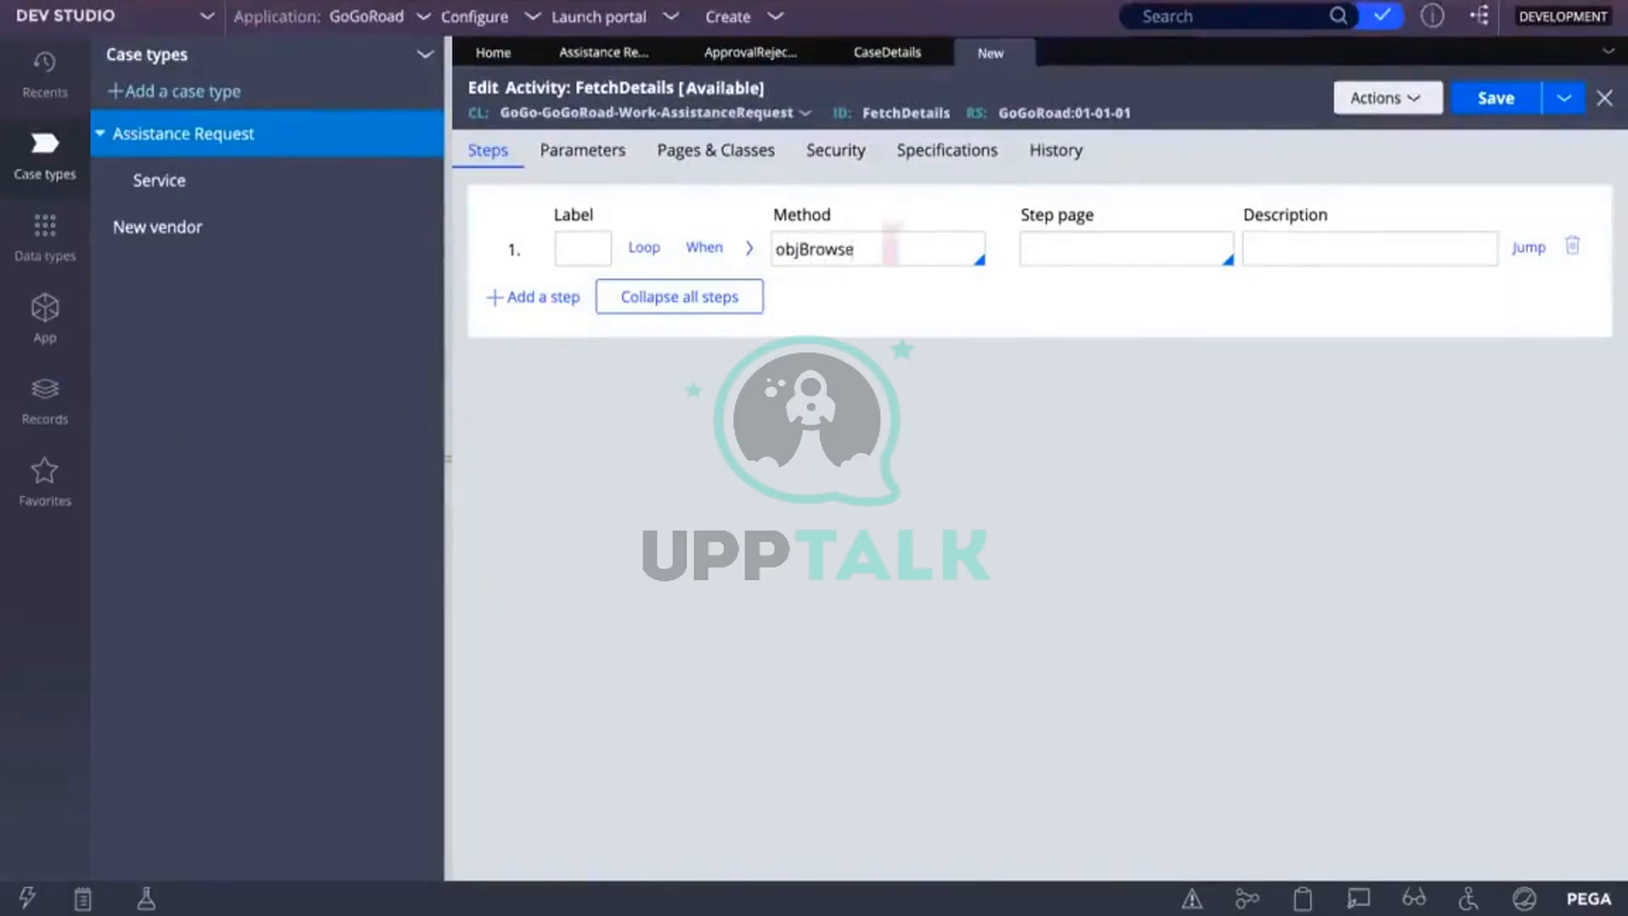
click(797, 248)
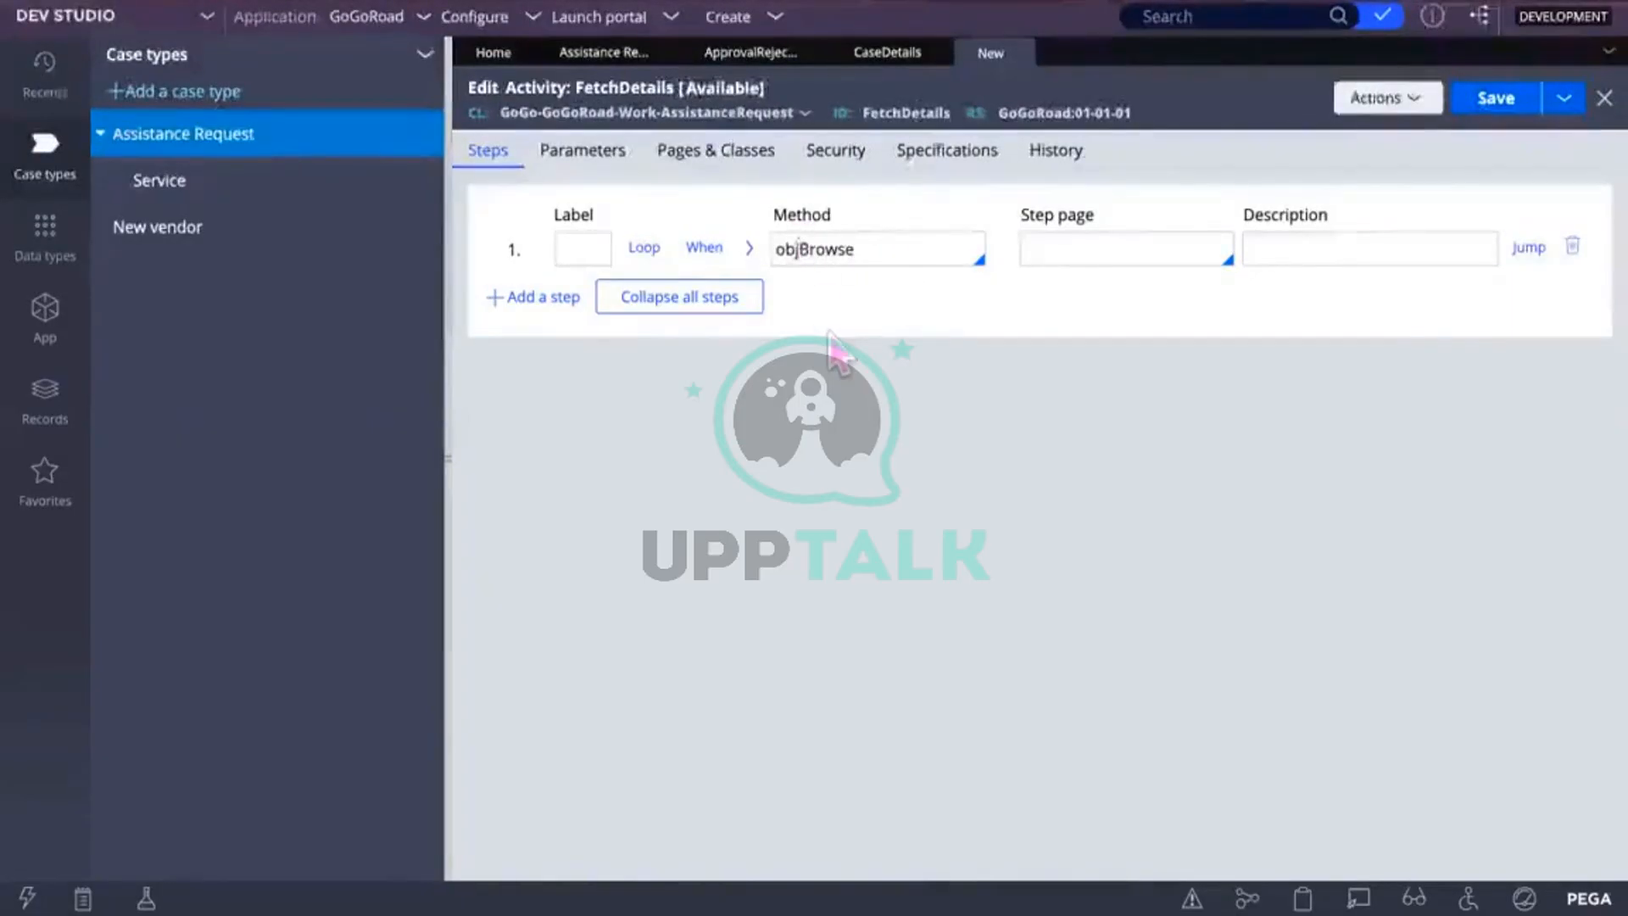
text(-)
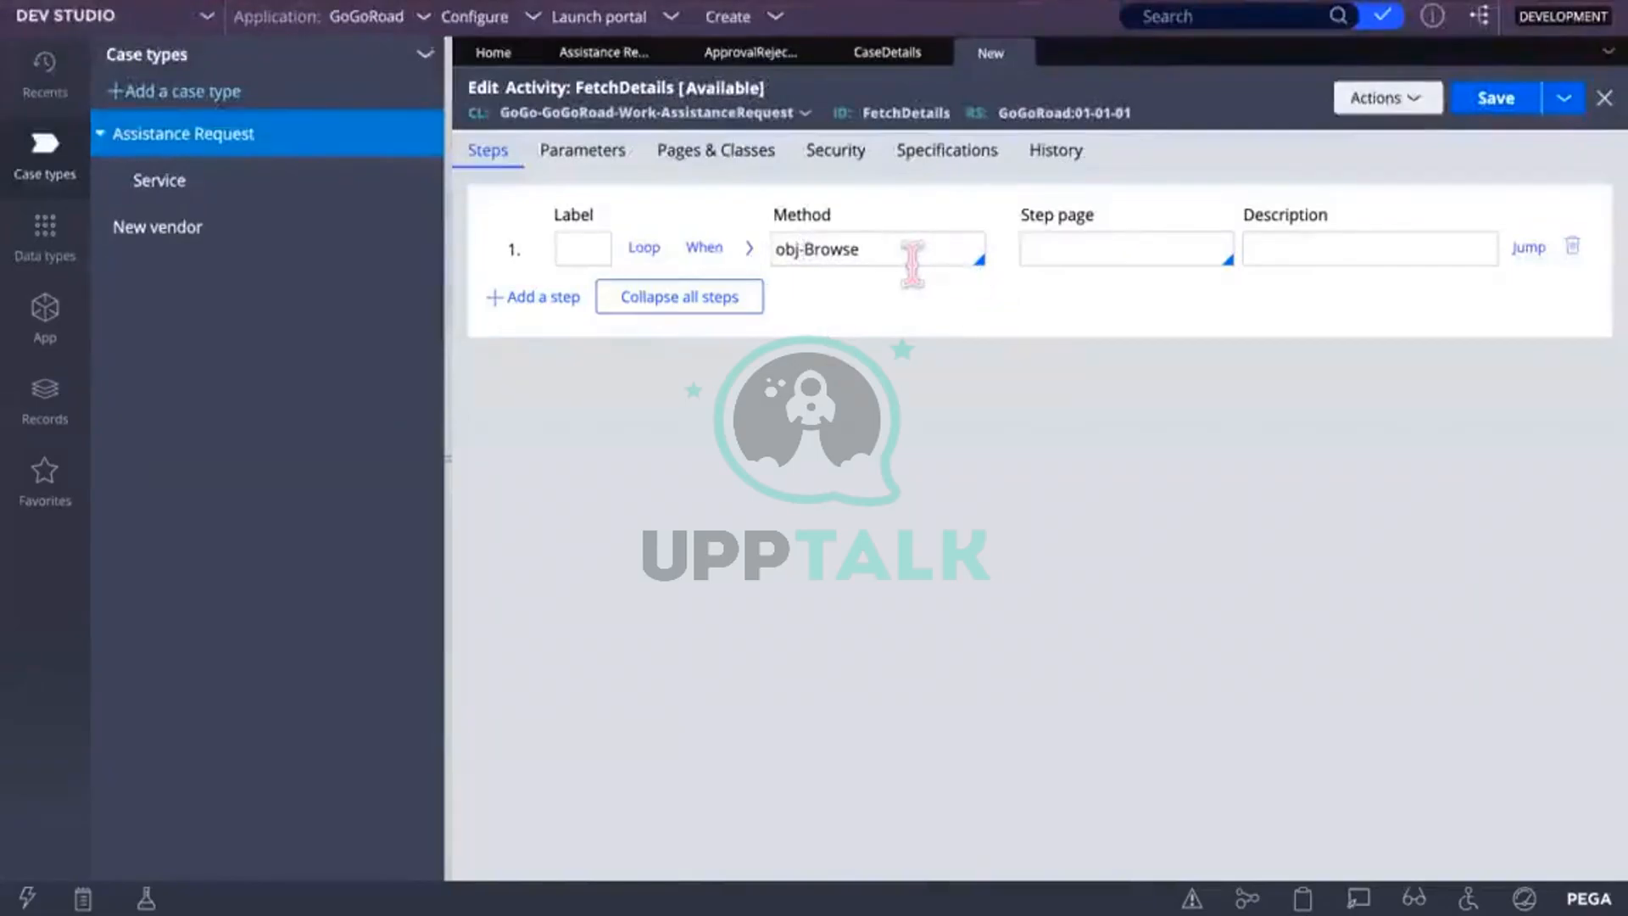
click(859, 249)
key(BackSpace)
key(BackSpace)
key(BackSpace)
key(BackSpace)
key(BackSpace)
key(BackSpace)
key(BackSpace)
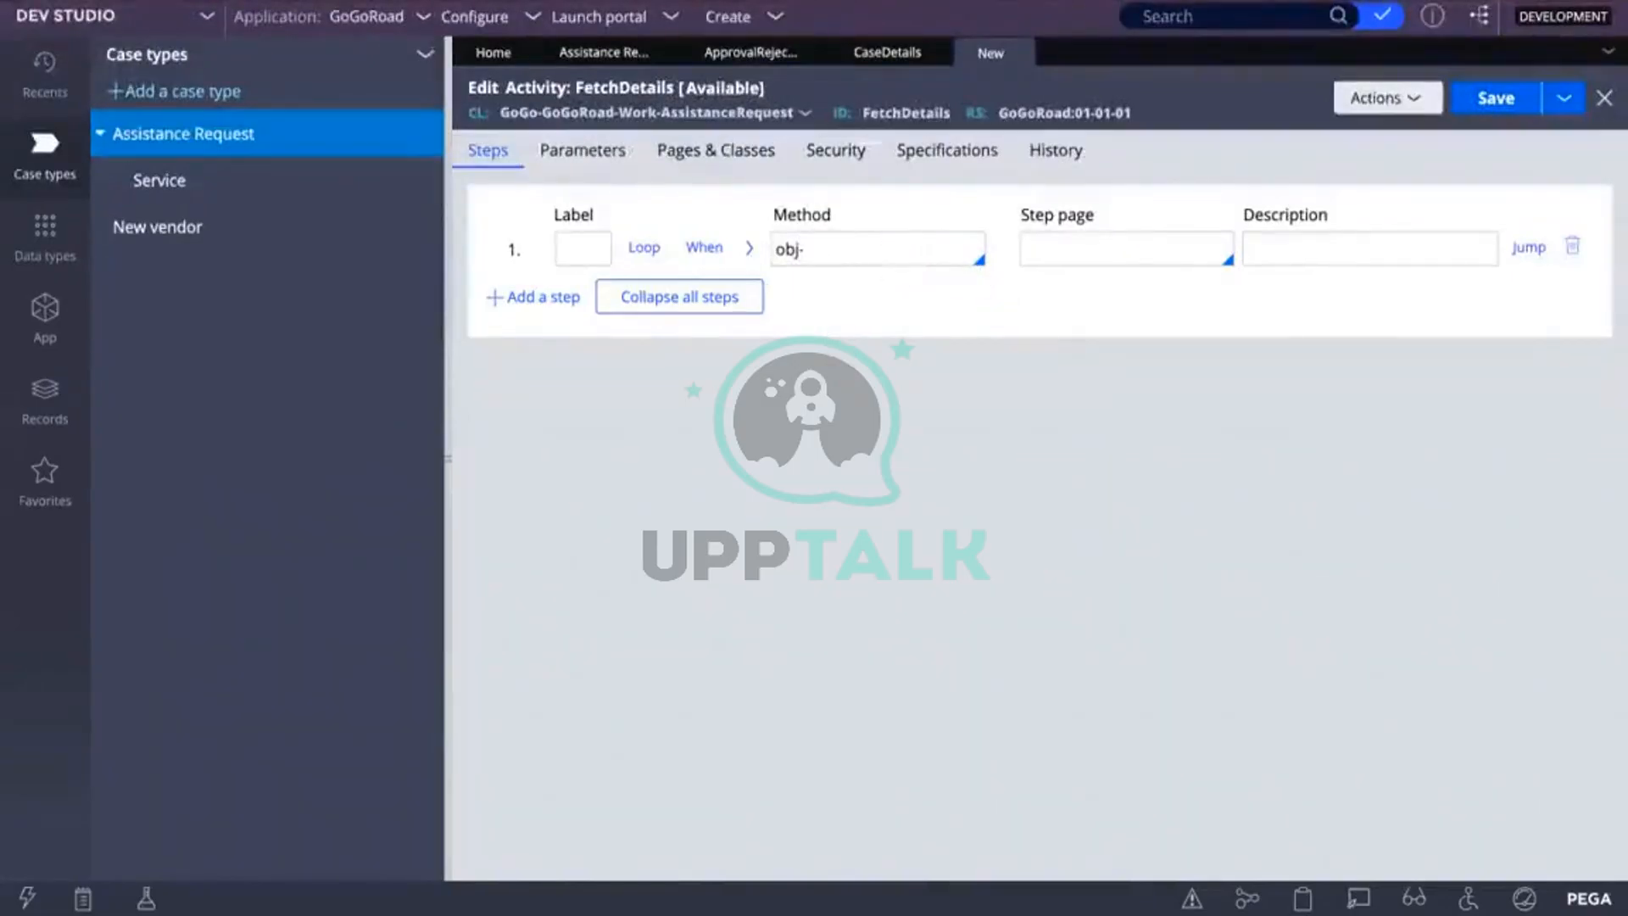
key(Down)
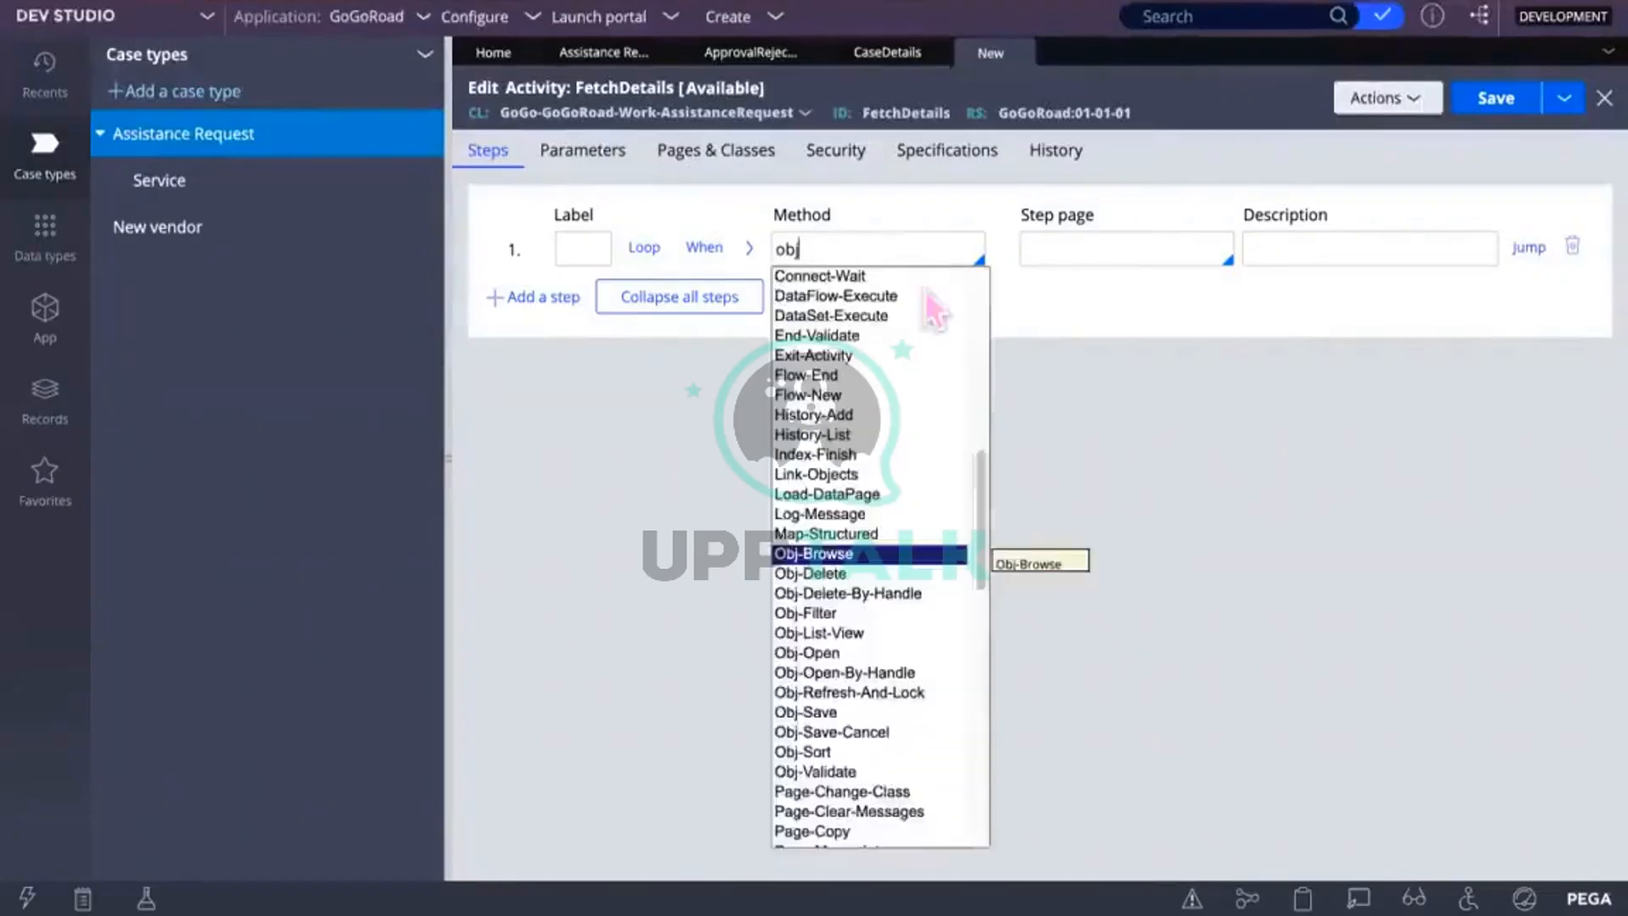
Step: Set step 1's method to Obj-Browse and expand its method parameters
click(816, 556)
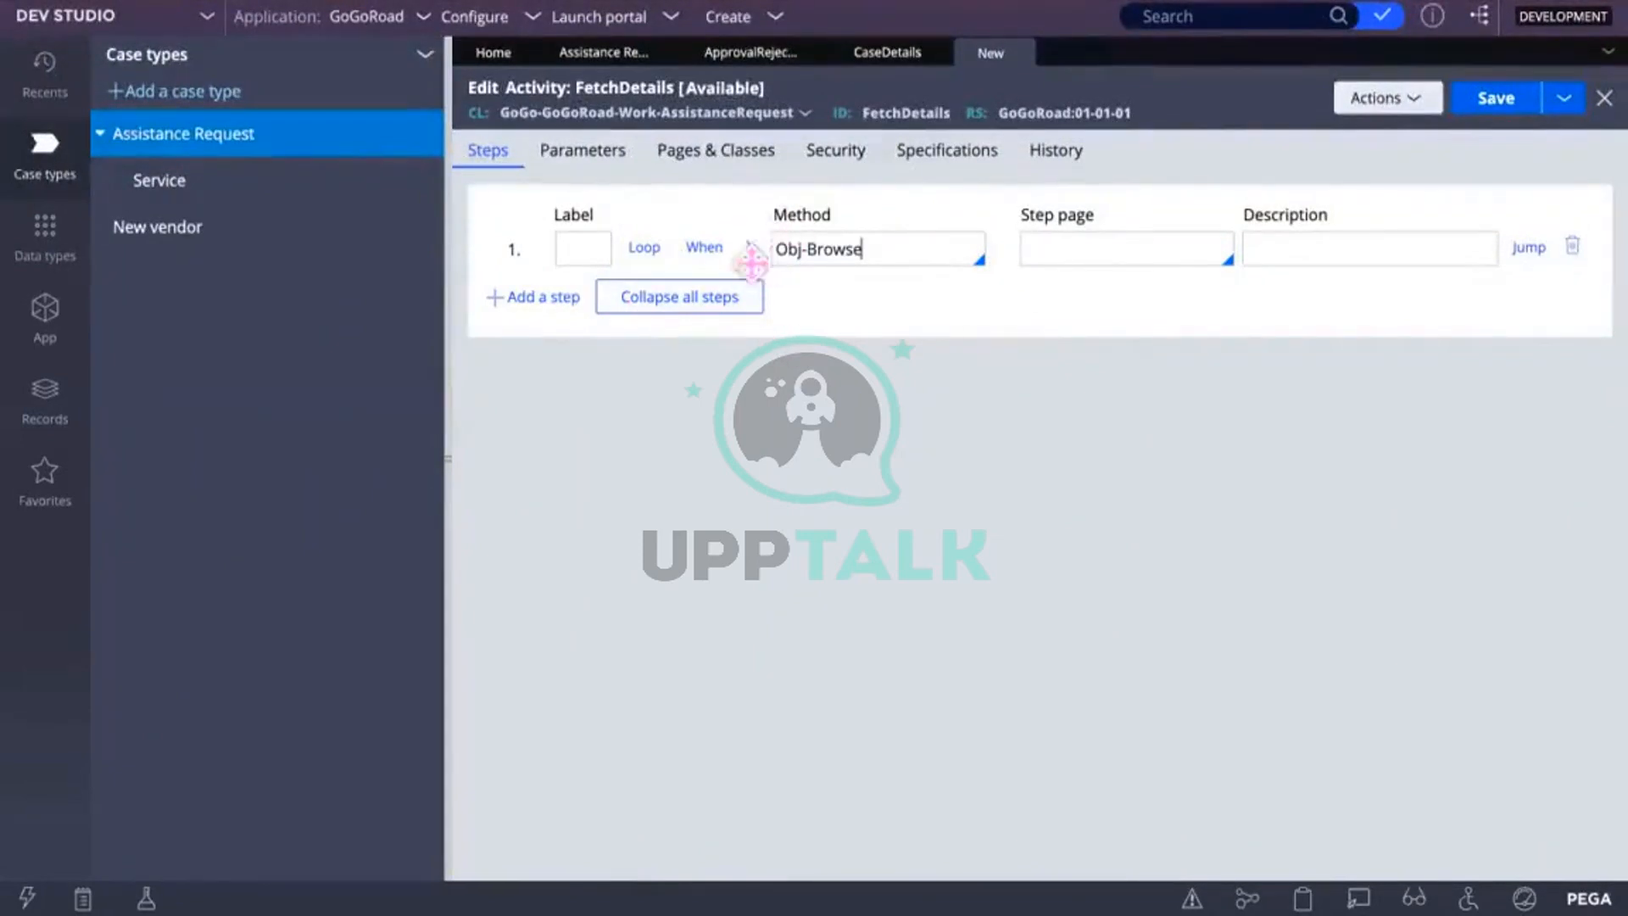
double_click(878, 248)
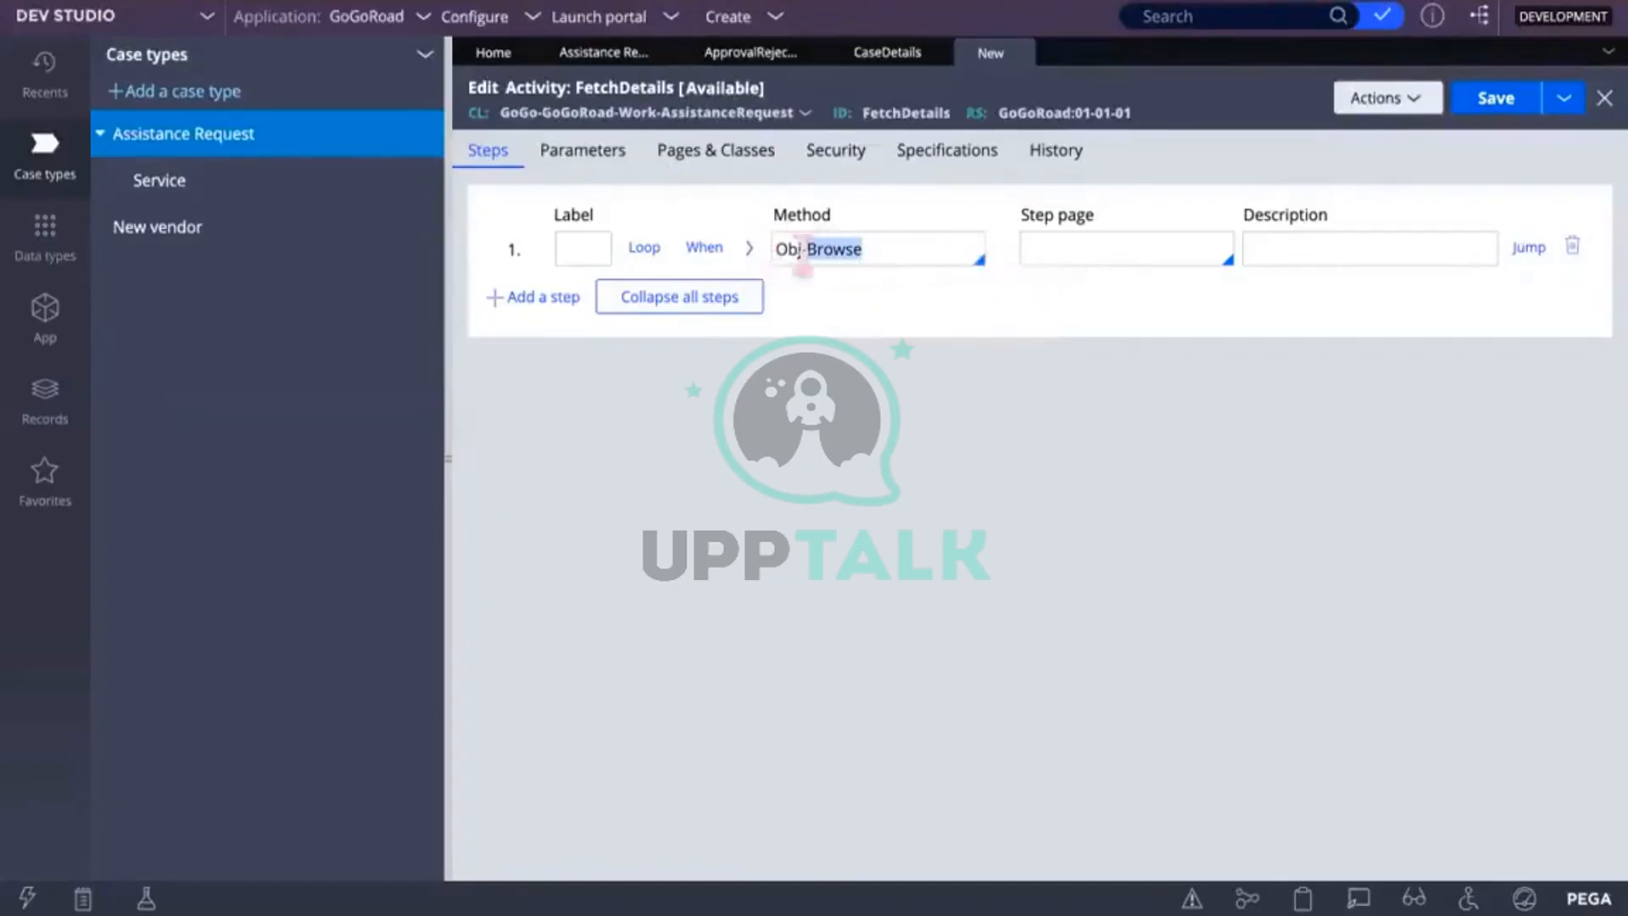
click(751, 257)
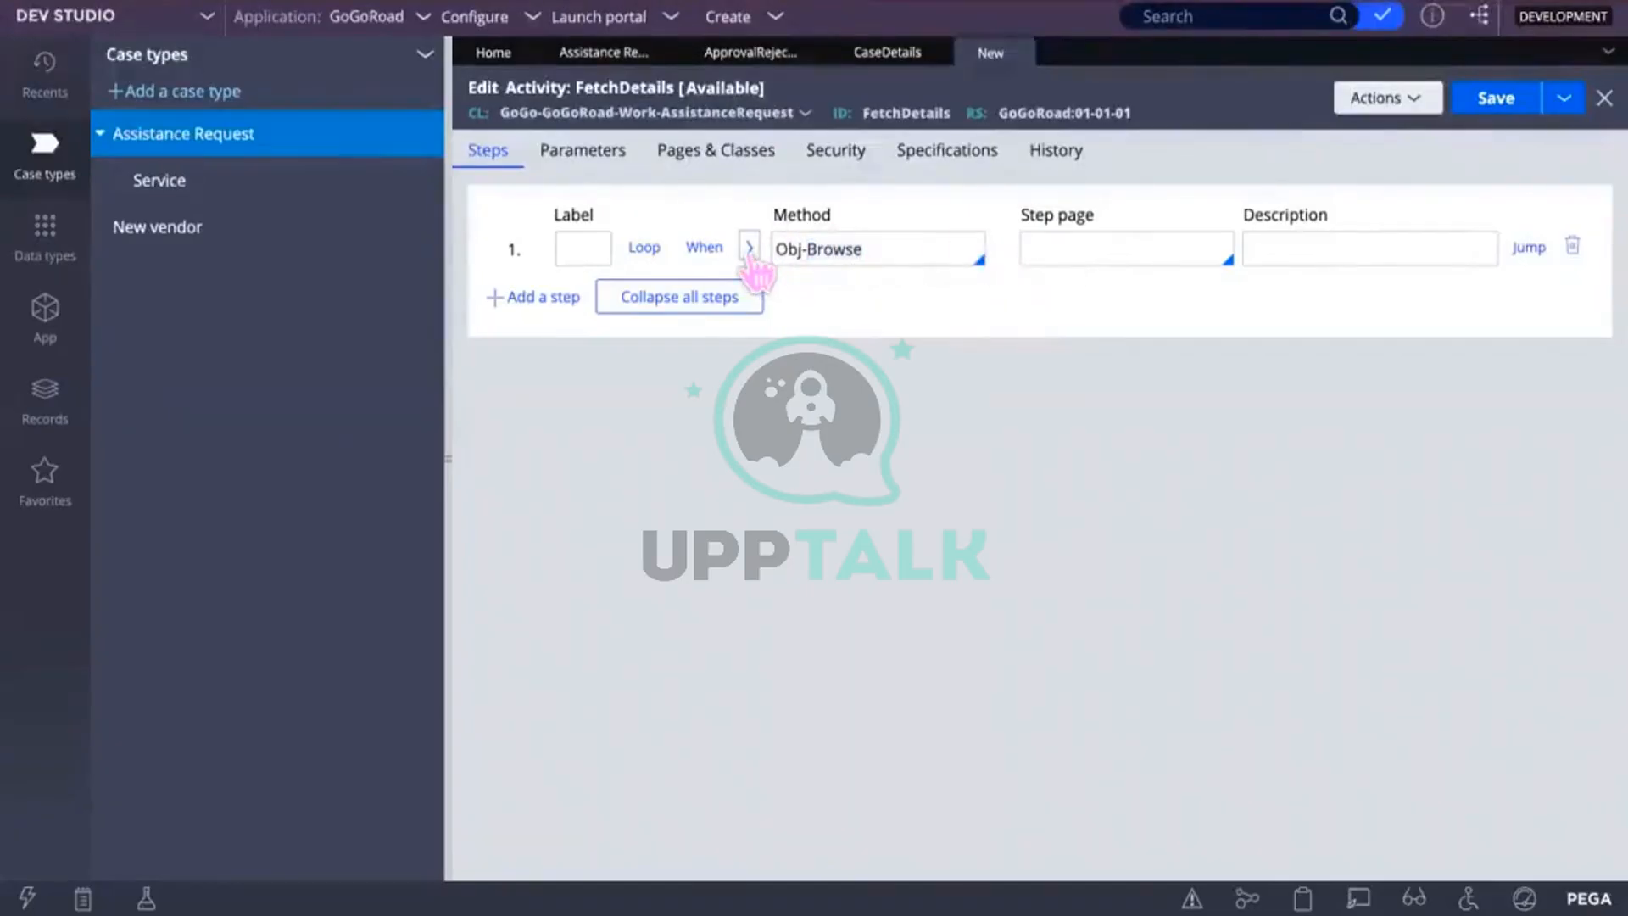
click(751, 253)
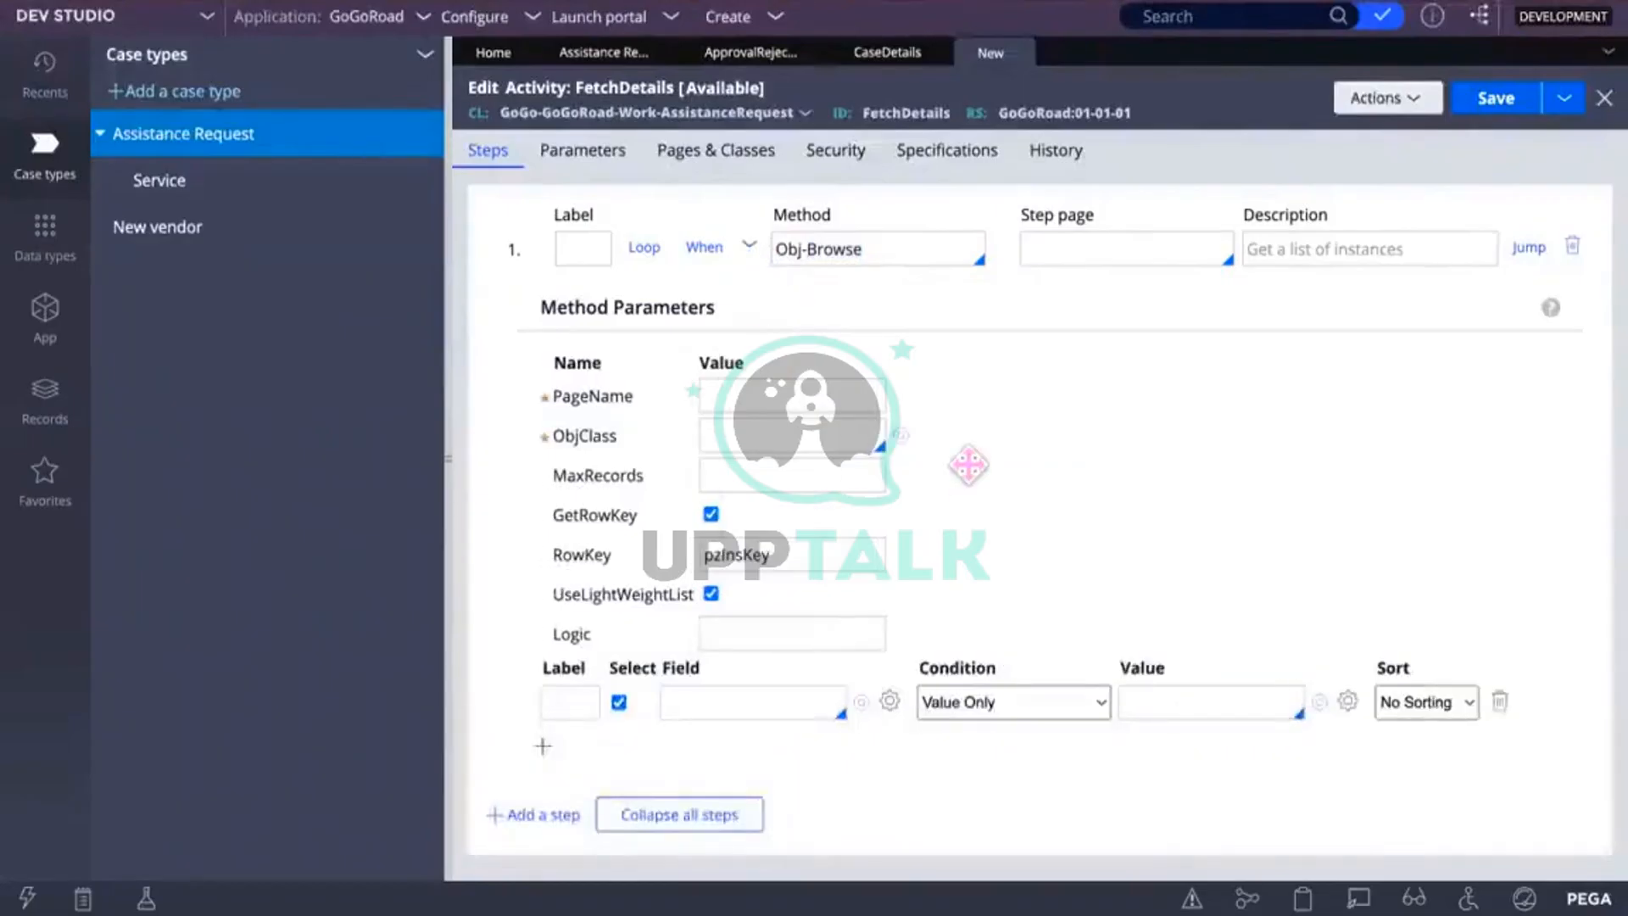
Step: Select the PageName parameter value field of the Obj-Browse step
click(734, 396)
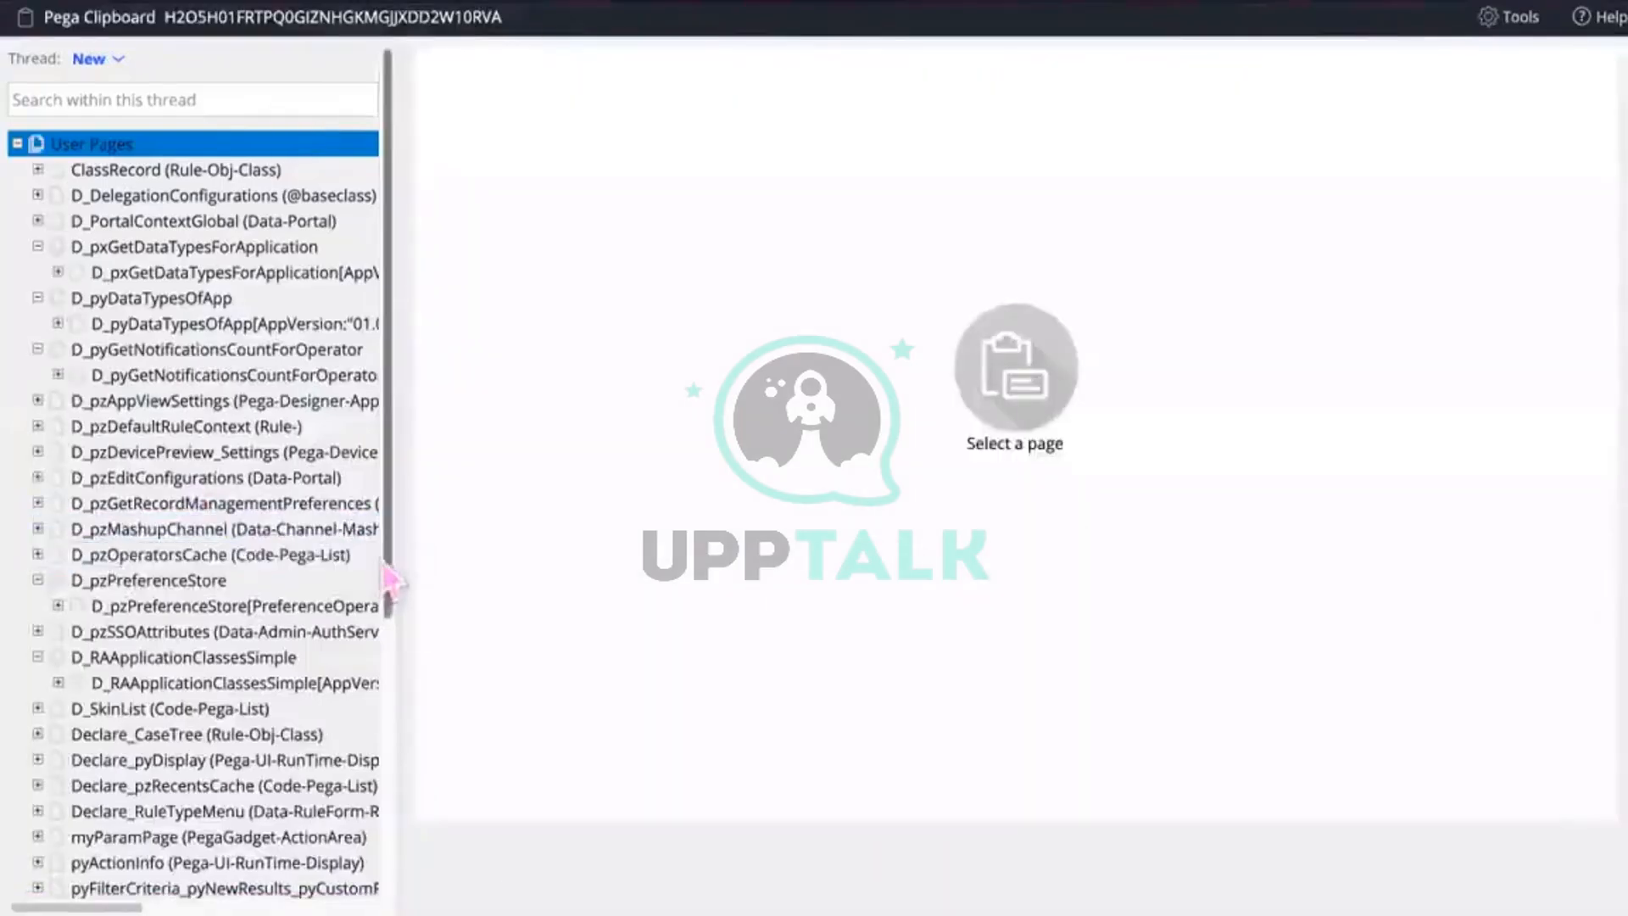
Step: Switch Clipboard to the A-1001 case thread and show pyWorkPage's properties, including its work class
drag(386, 566, 387, 890)
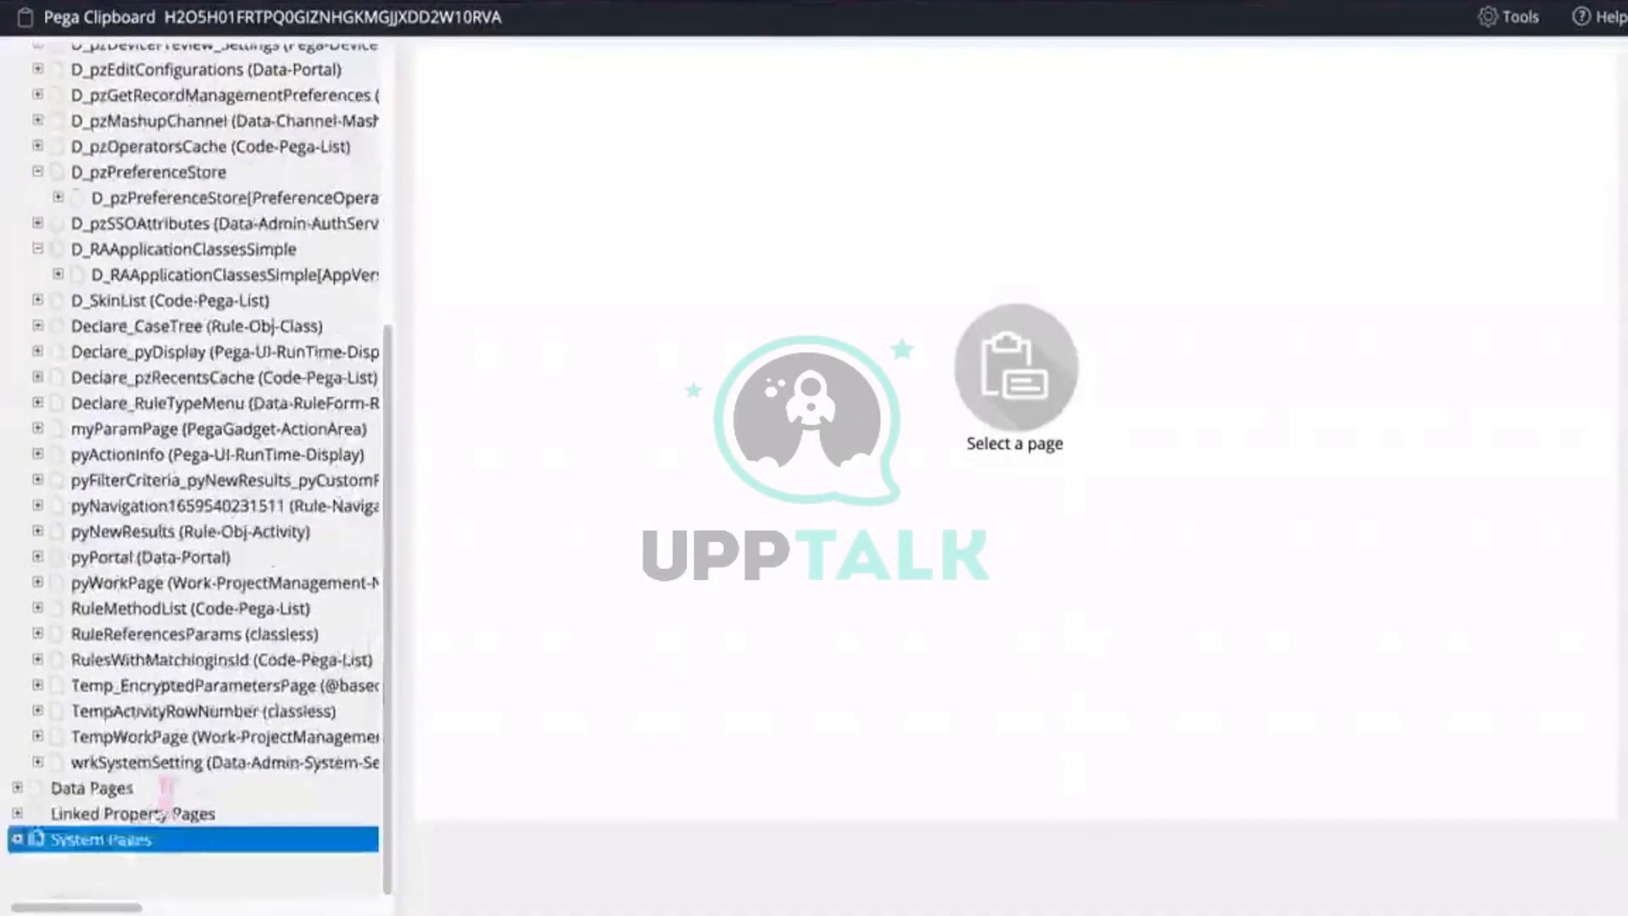
scroll(295, 81, up, 1)
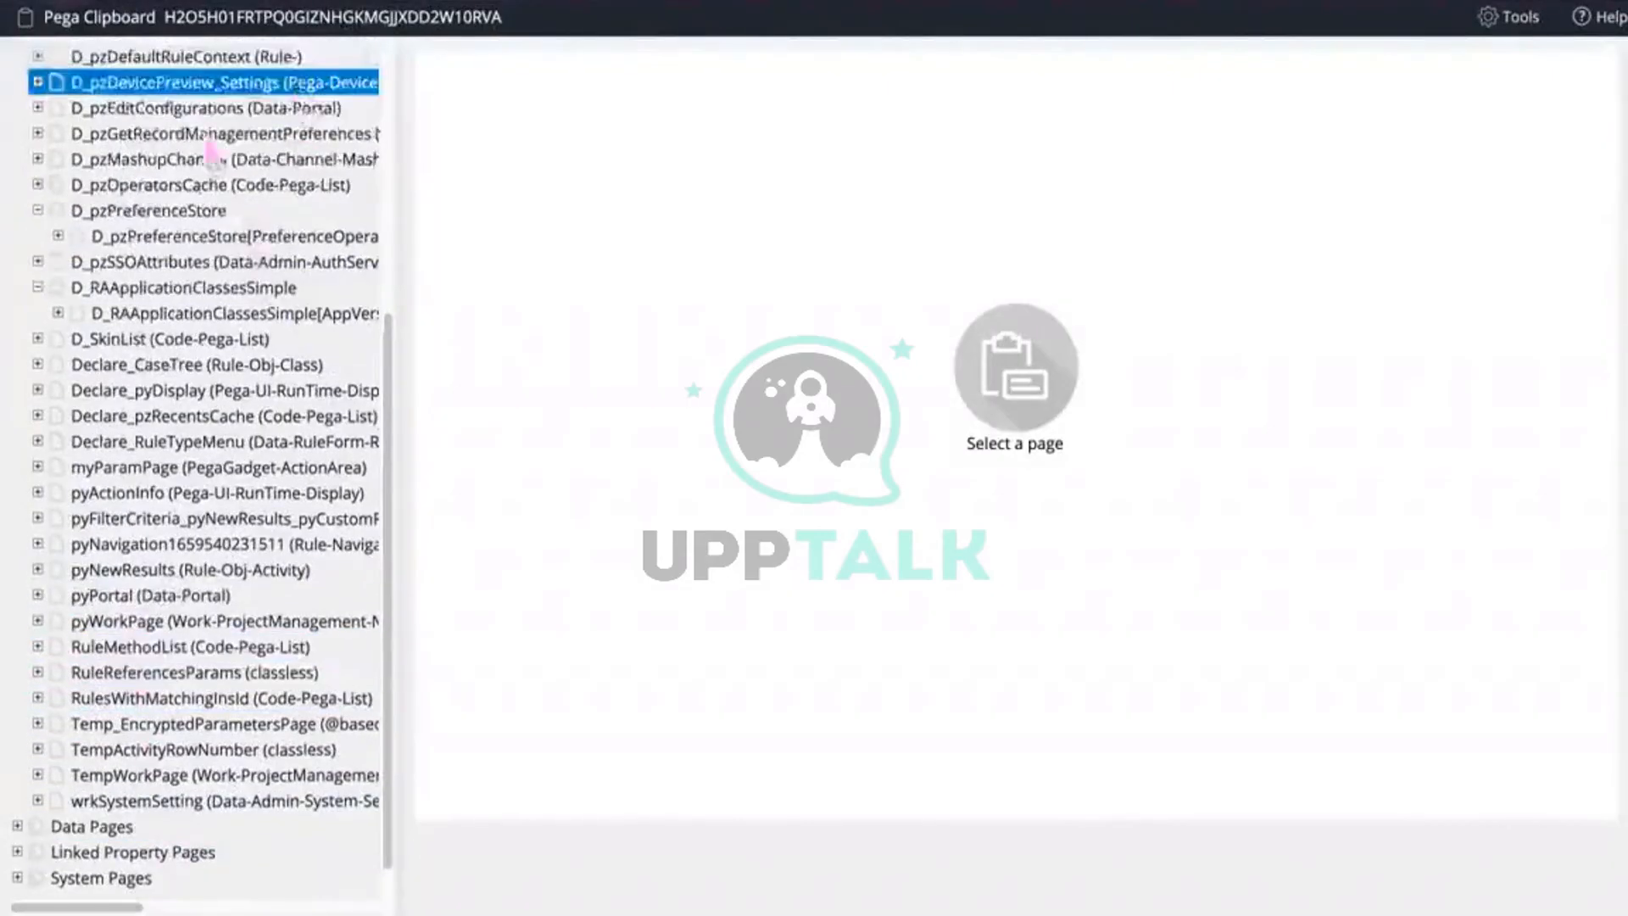
scroll(212, 153, up, 5)
click(118, 61)
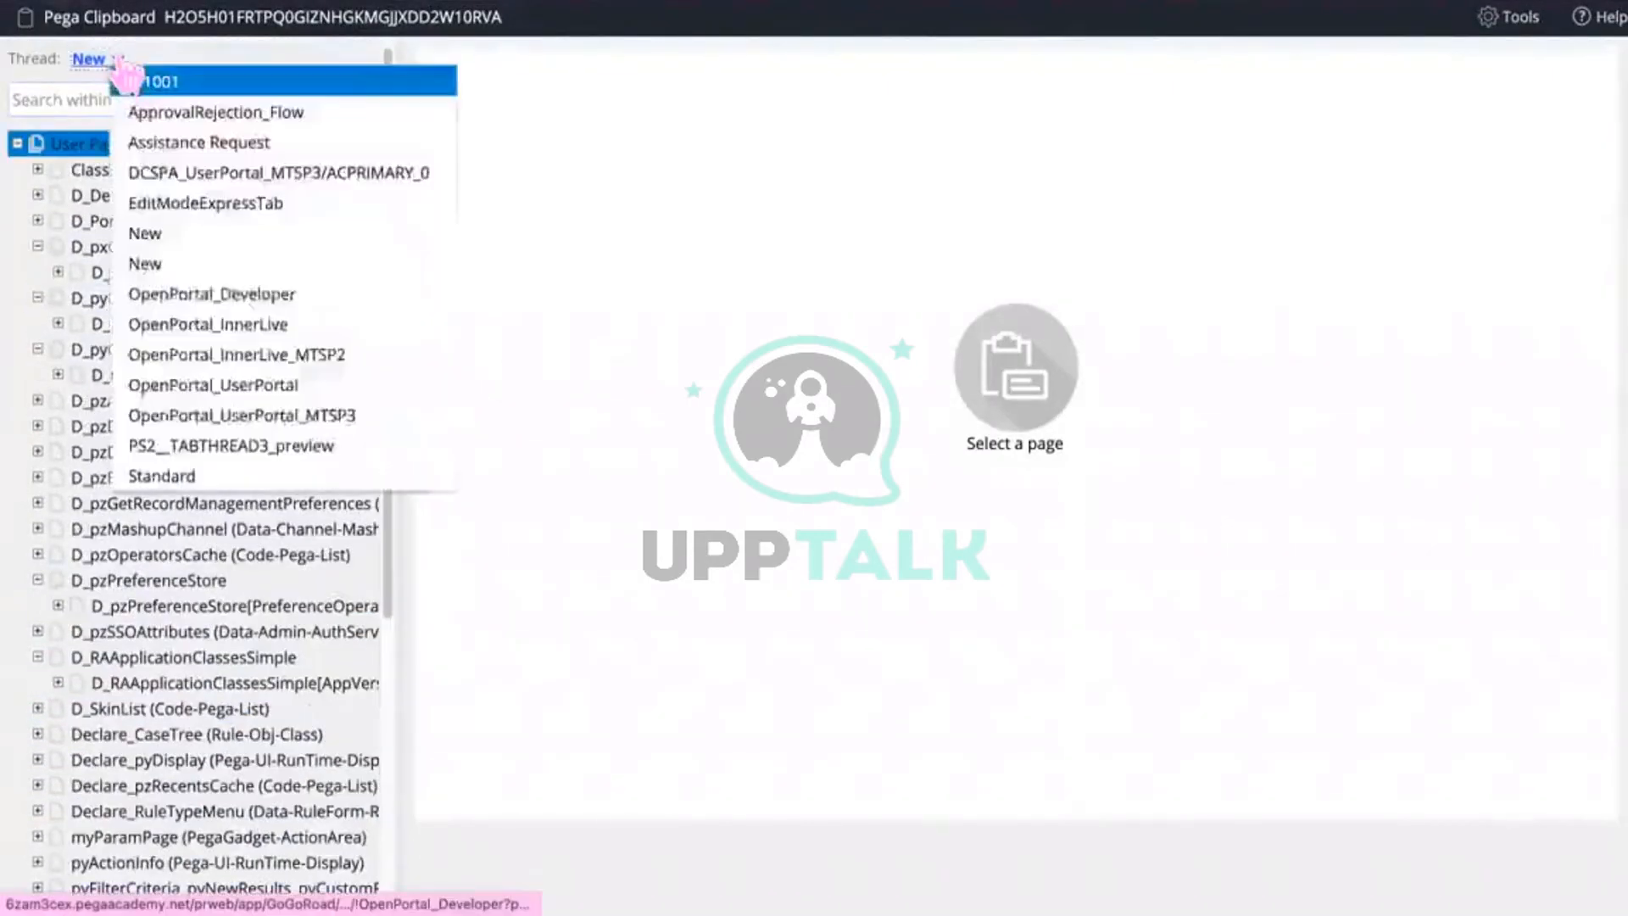
click(191, 85)
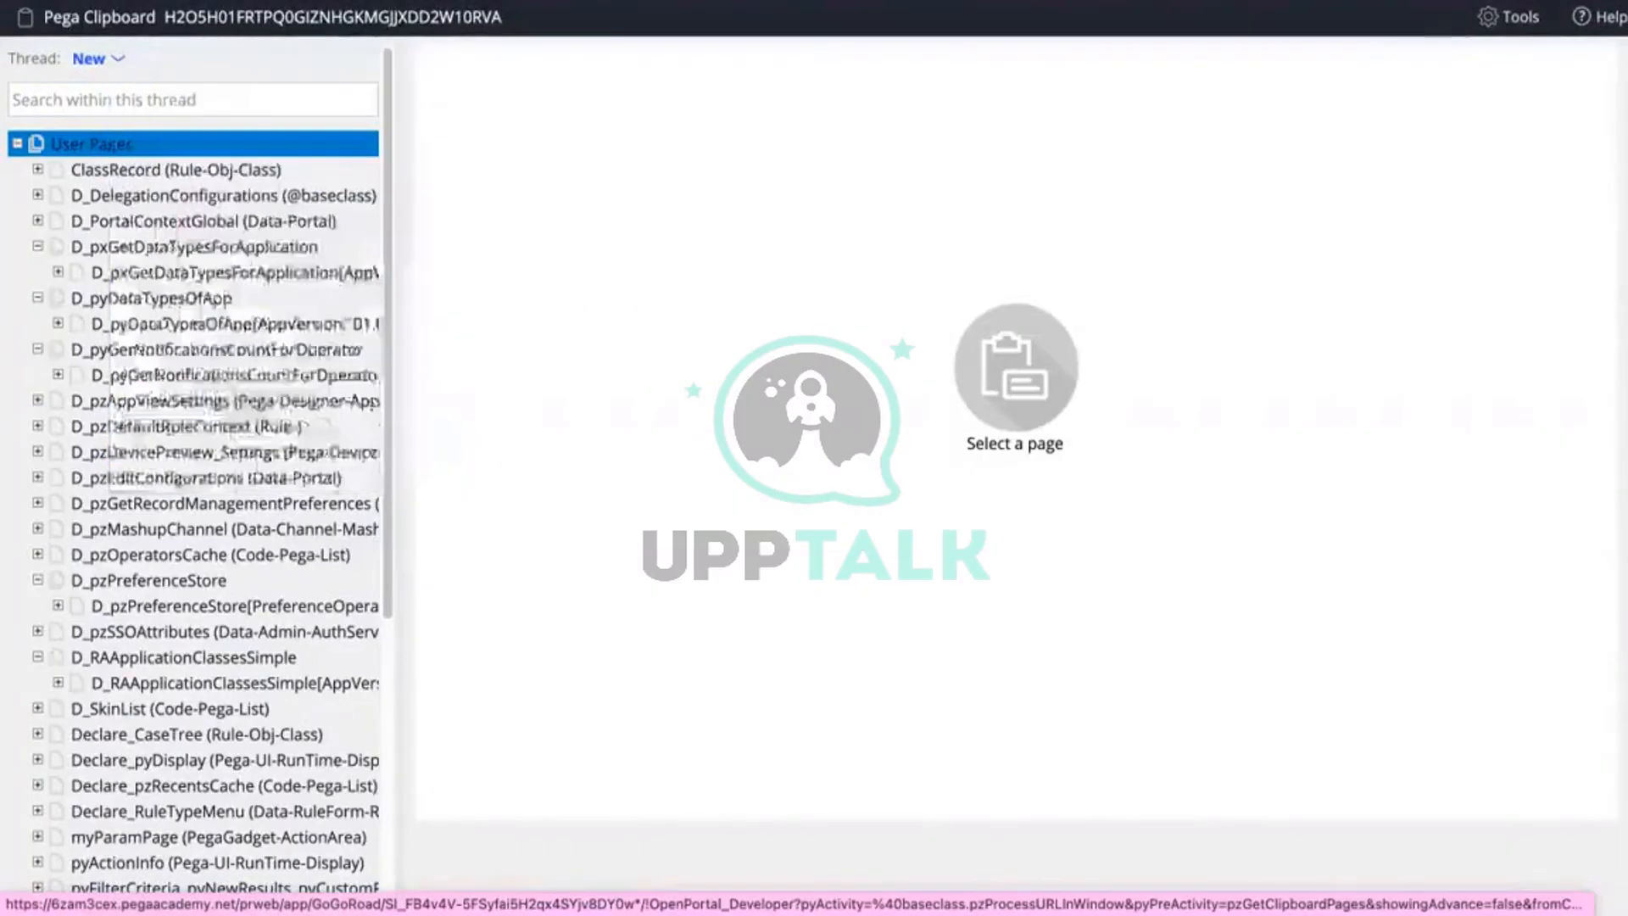
scroll(103, 660, down, 5)
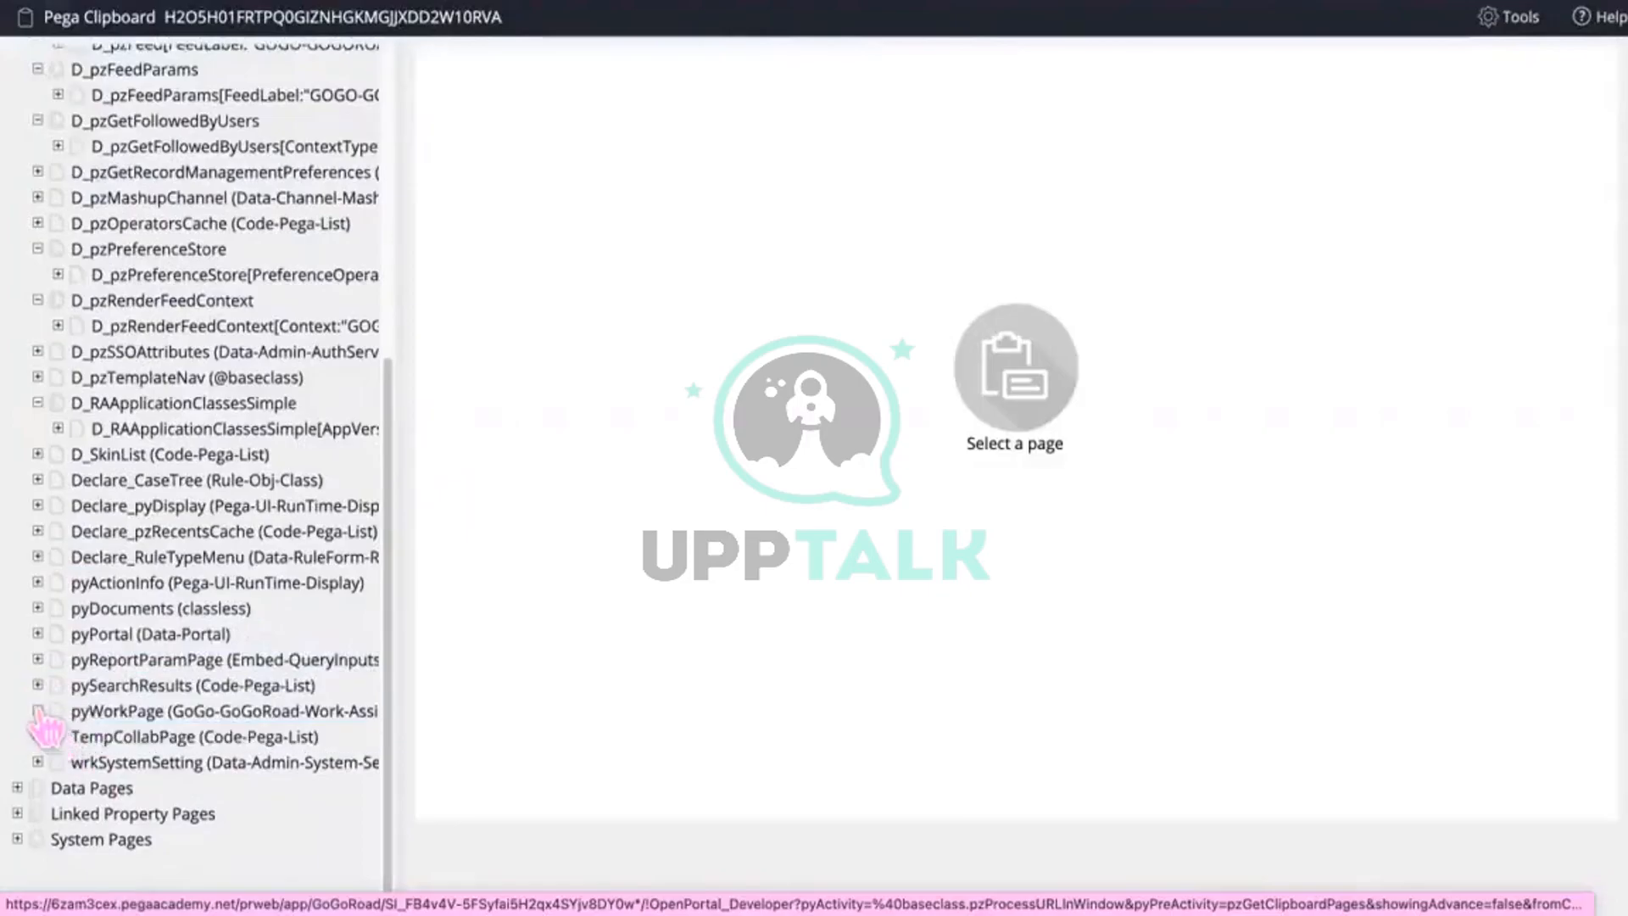
click(37, 711)
scroll(85, 729, down, 4)
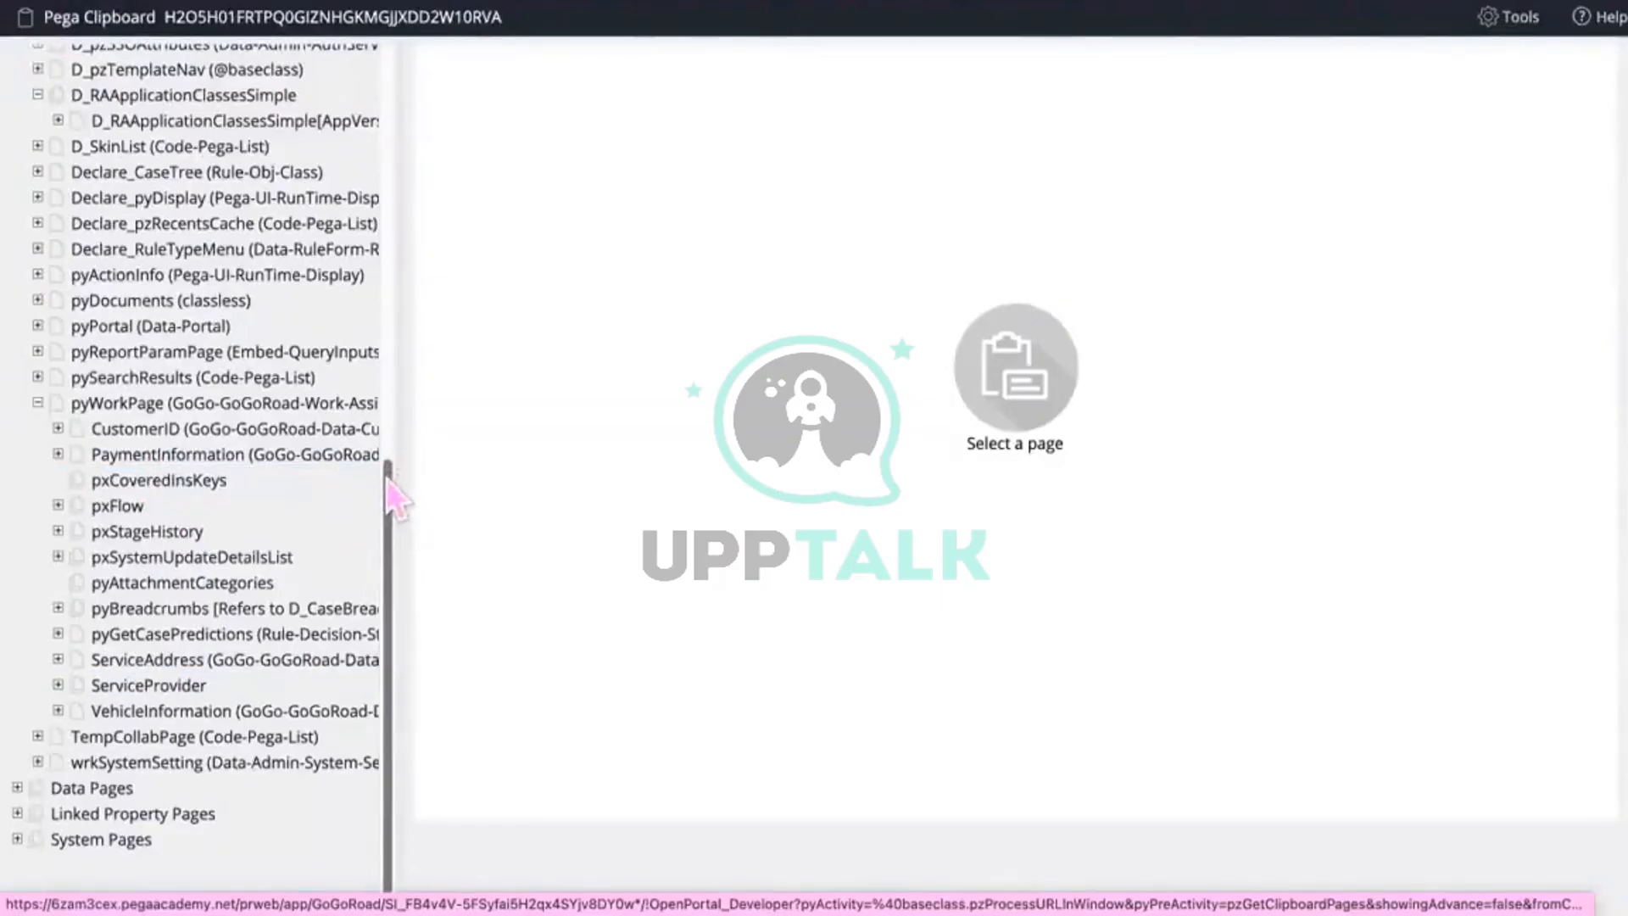
drag(399, 476, 520, 483)
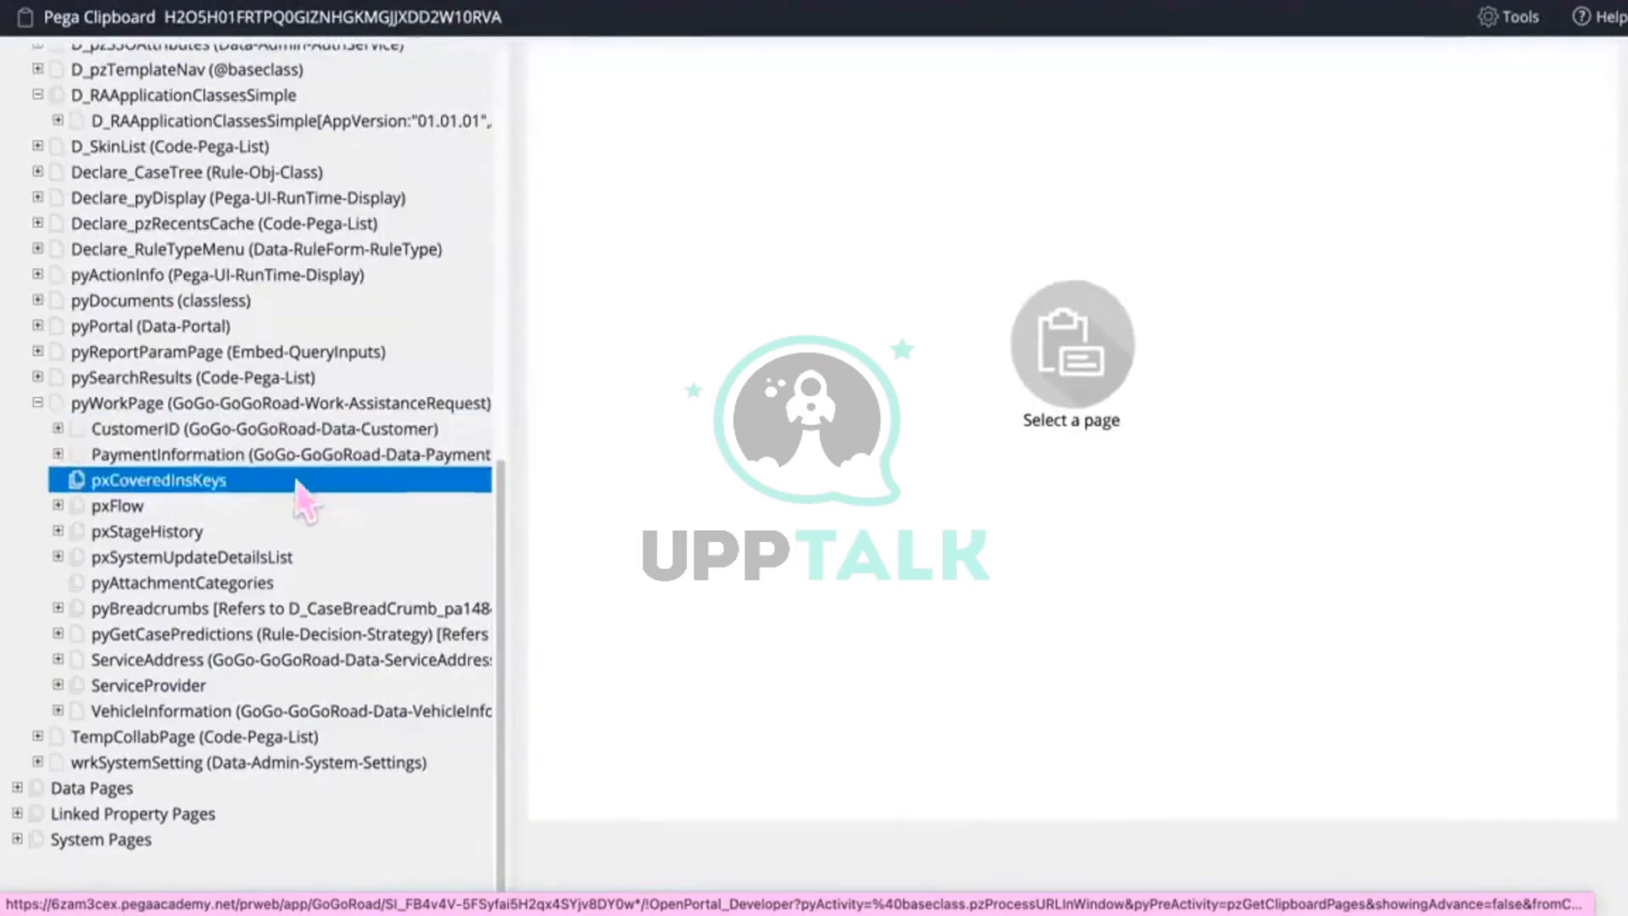
click(148, 403)
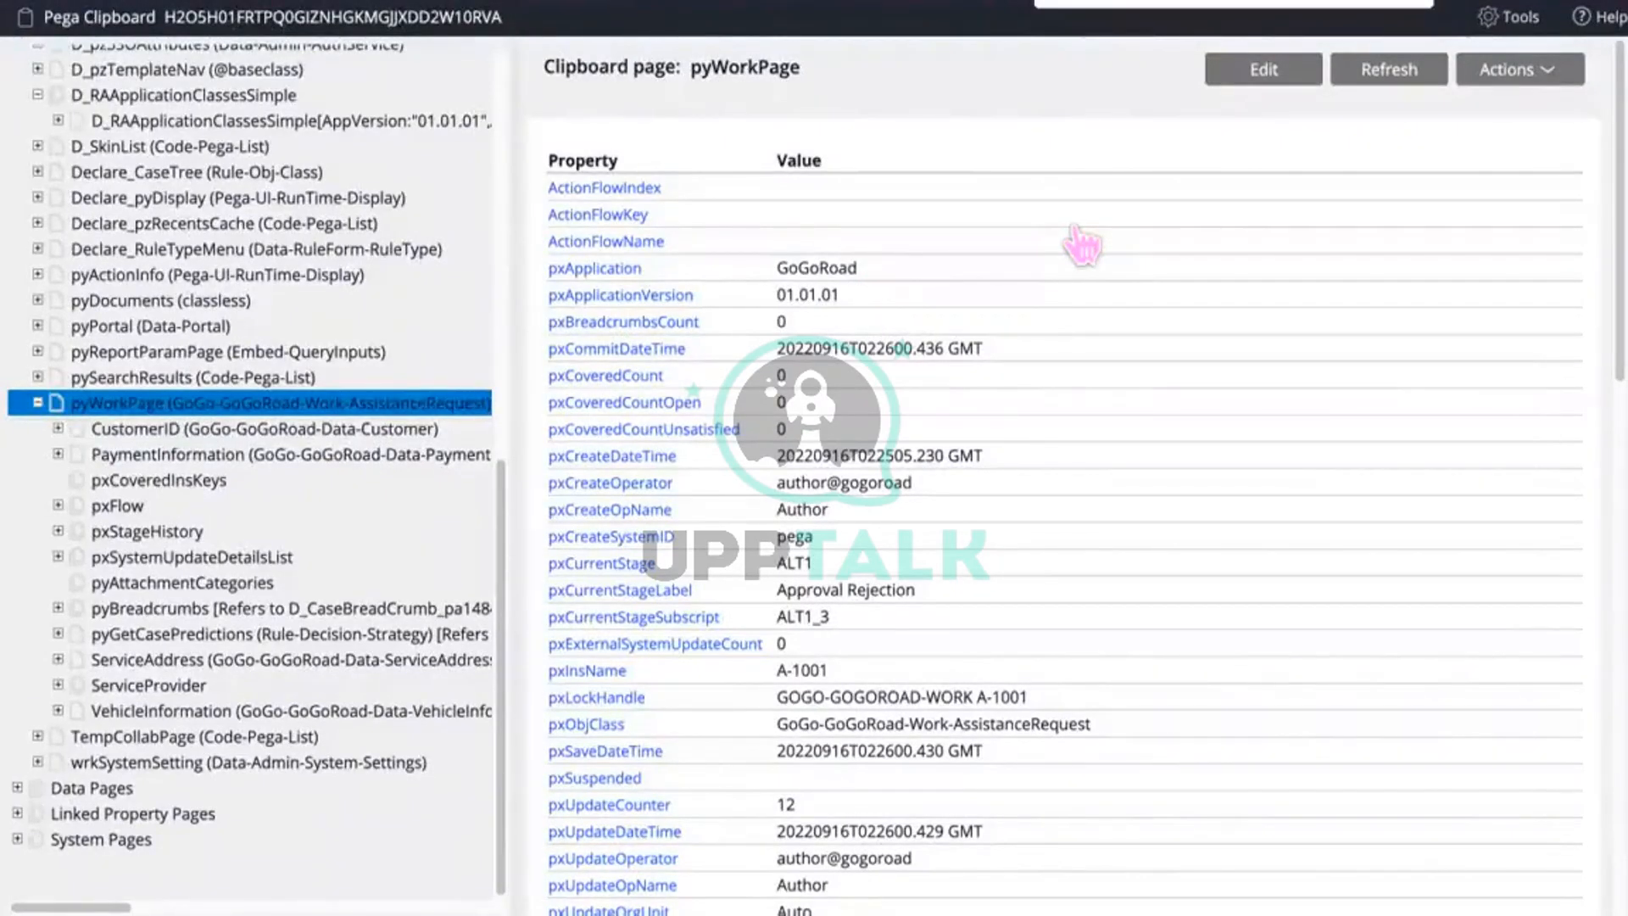
Step: Search pyWorkPage for 'pyi' to locate the pyID property with value A-1001
text(py)
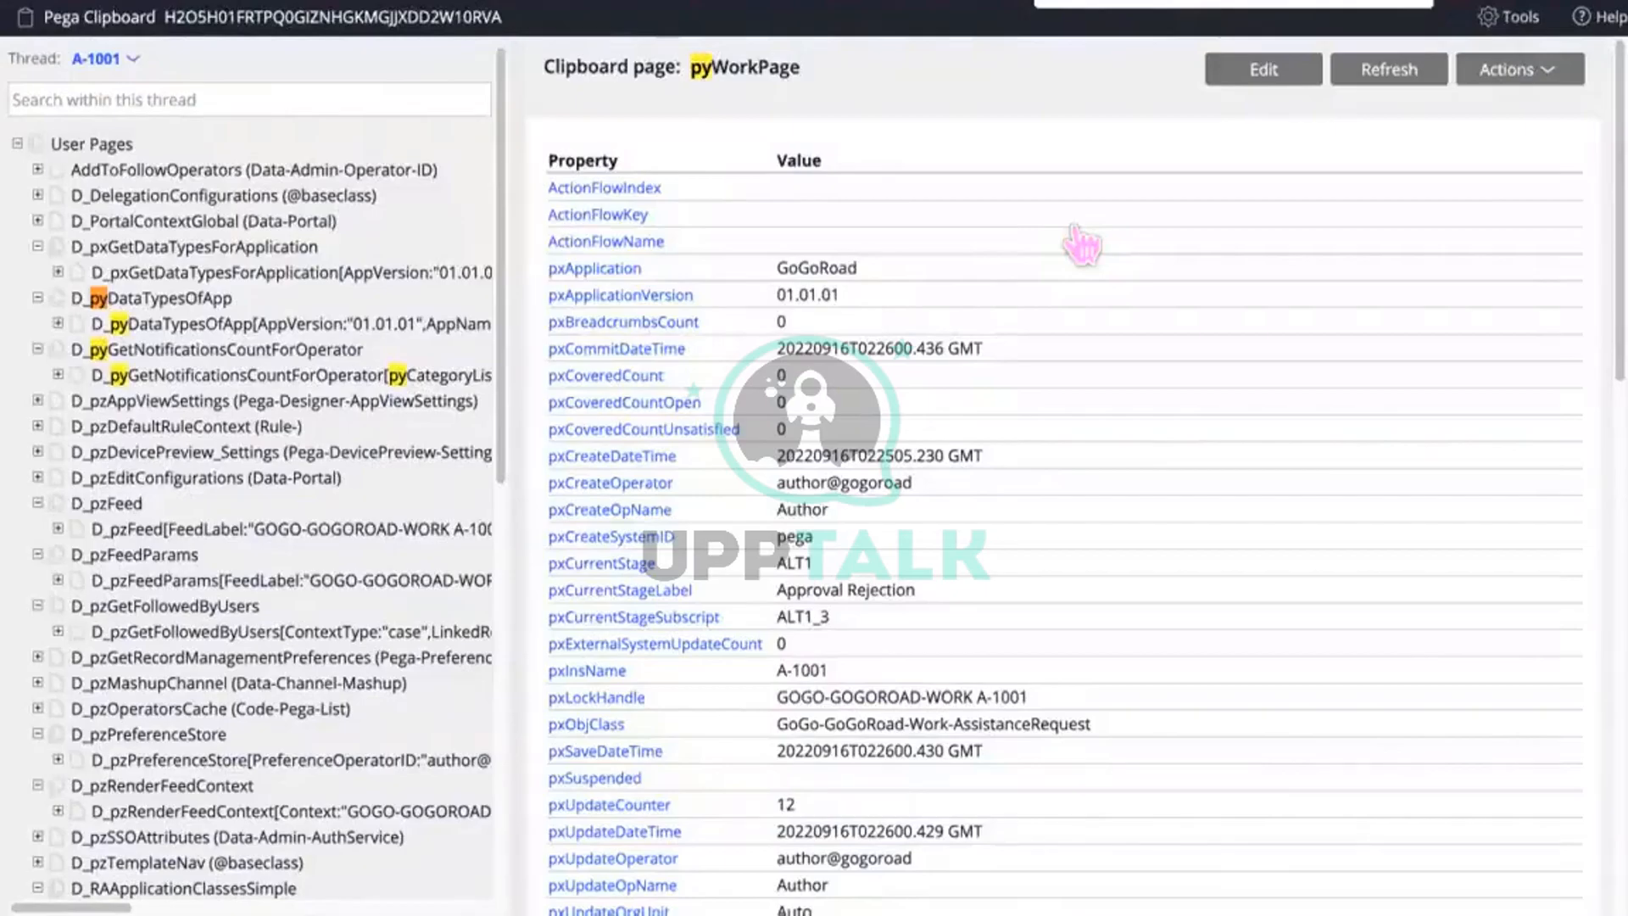
scroll(1075, 229, down, 1)
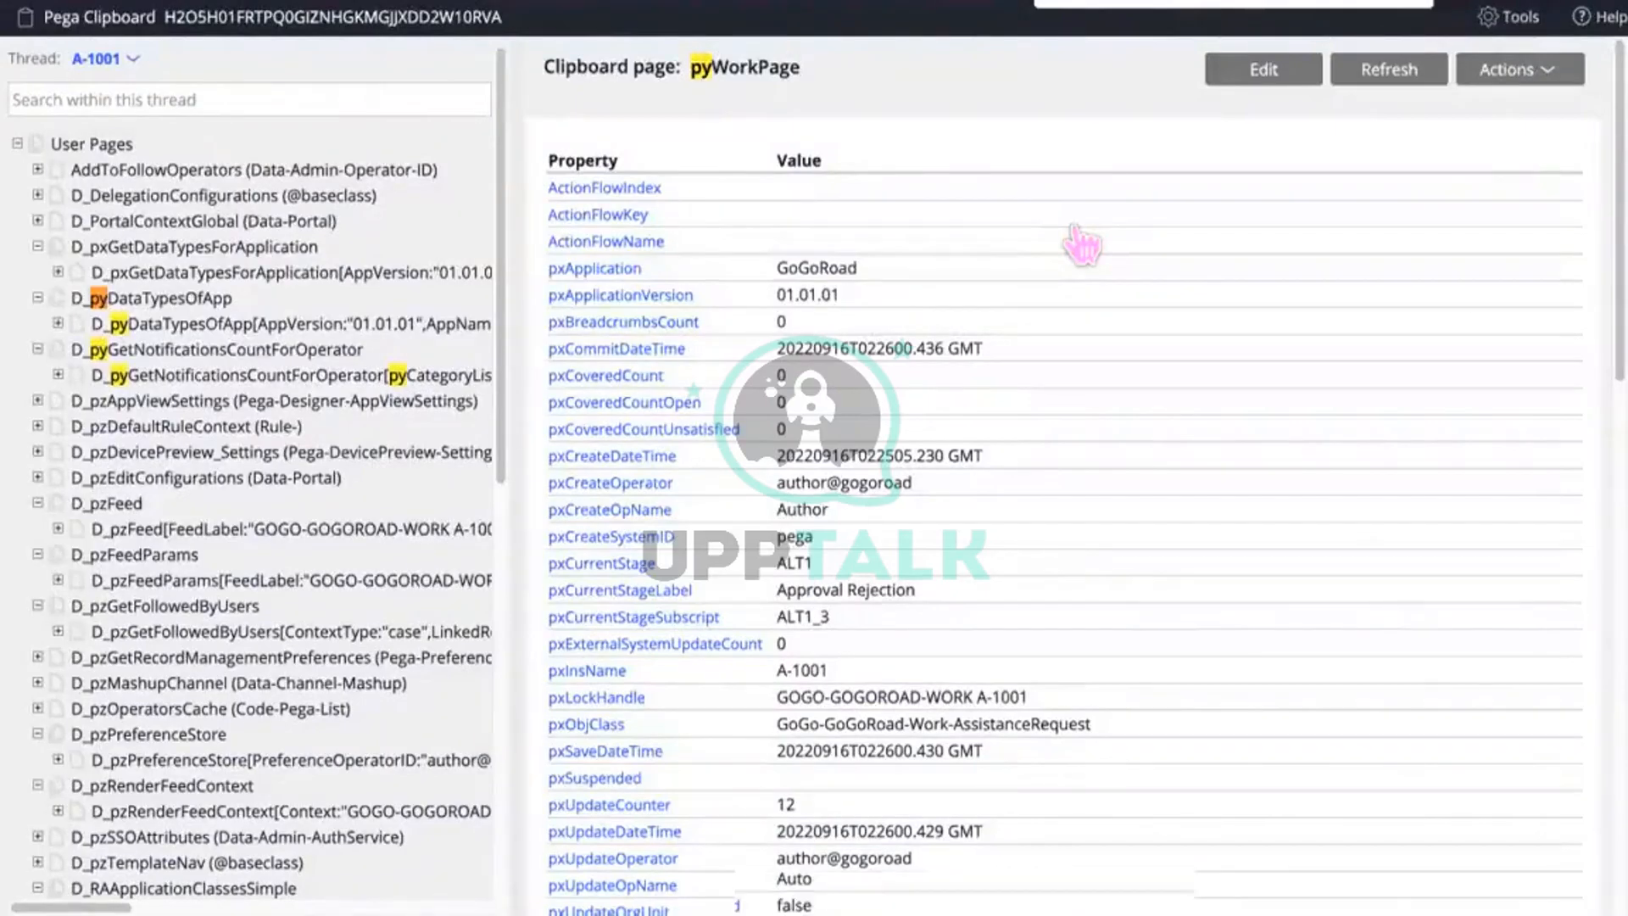
text(i)
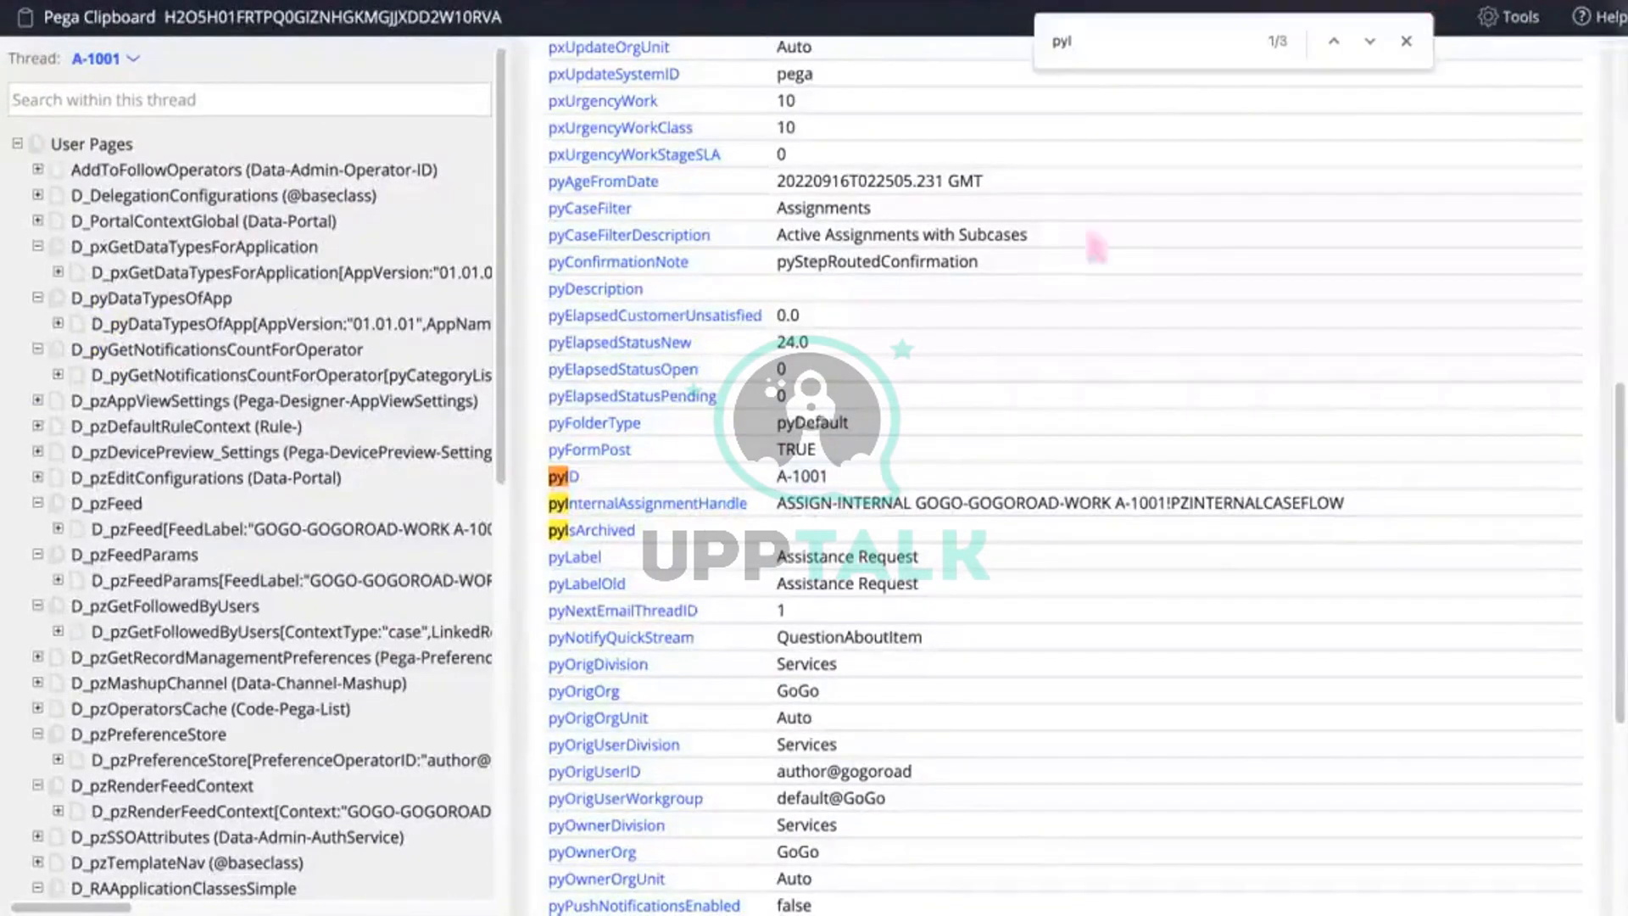
click(1600, 4)
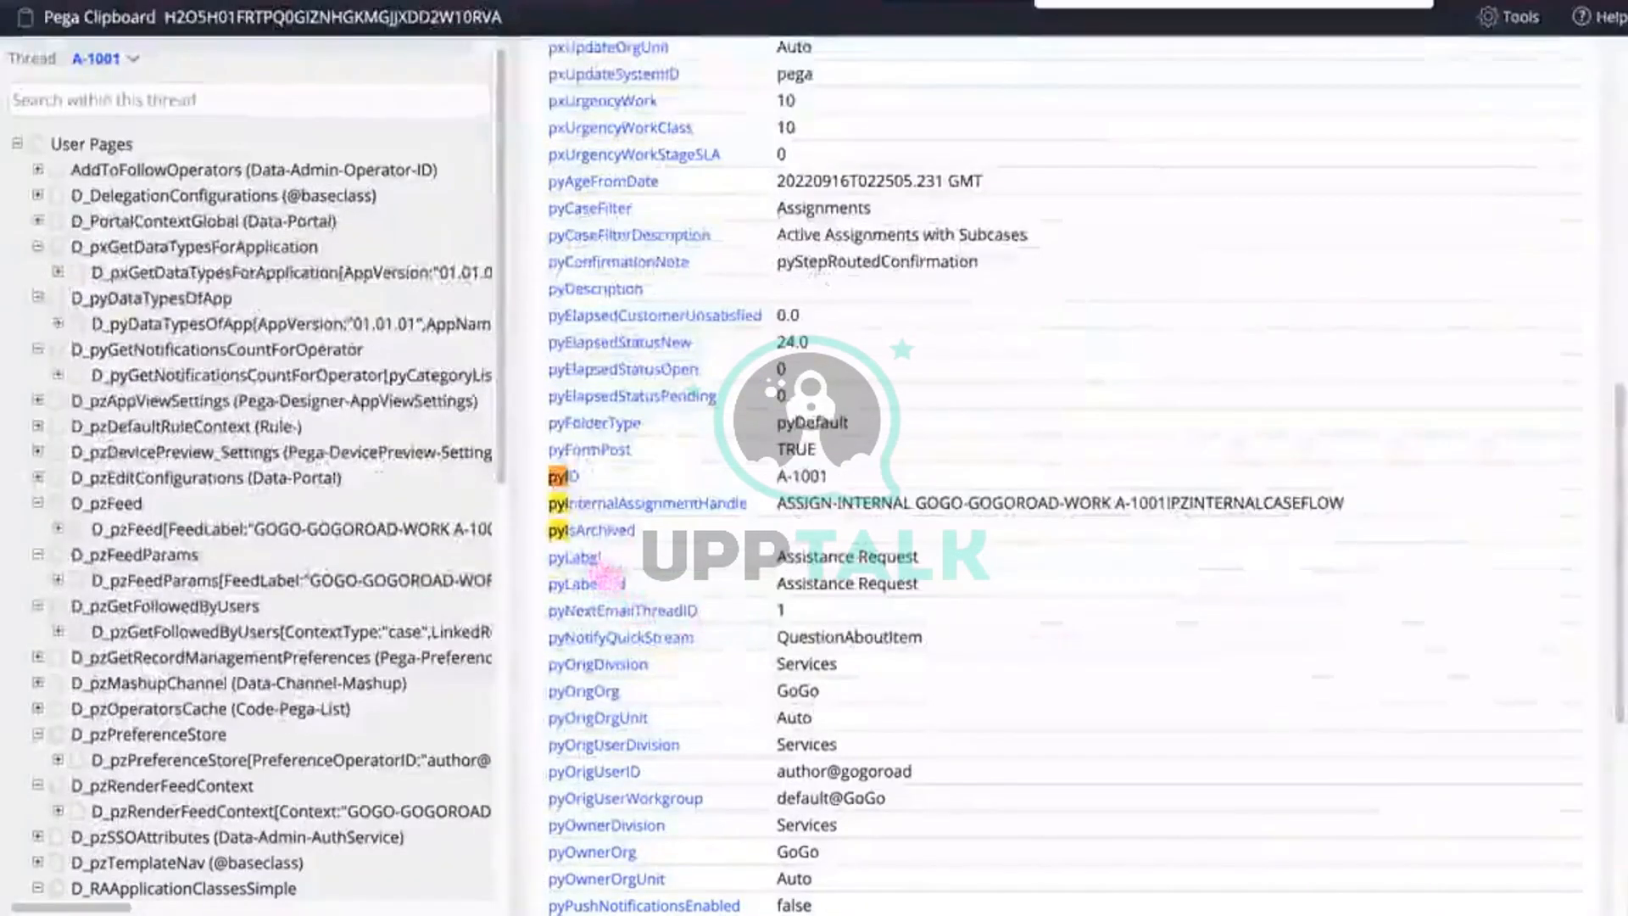
scroll(628, 503, up, 1)
scroll(628, 509, up, 5)
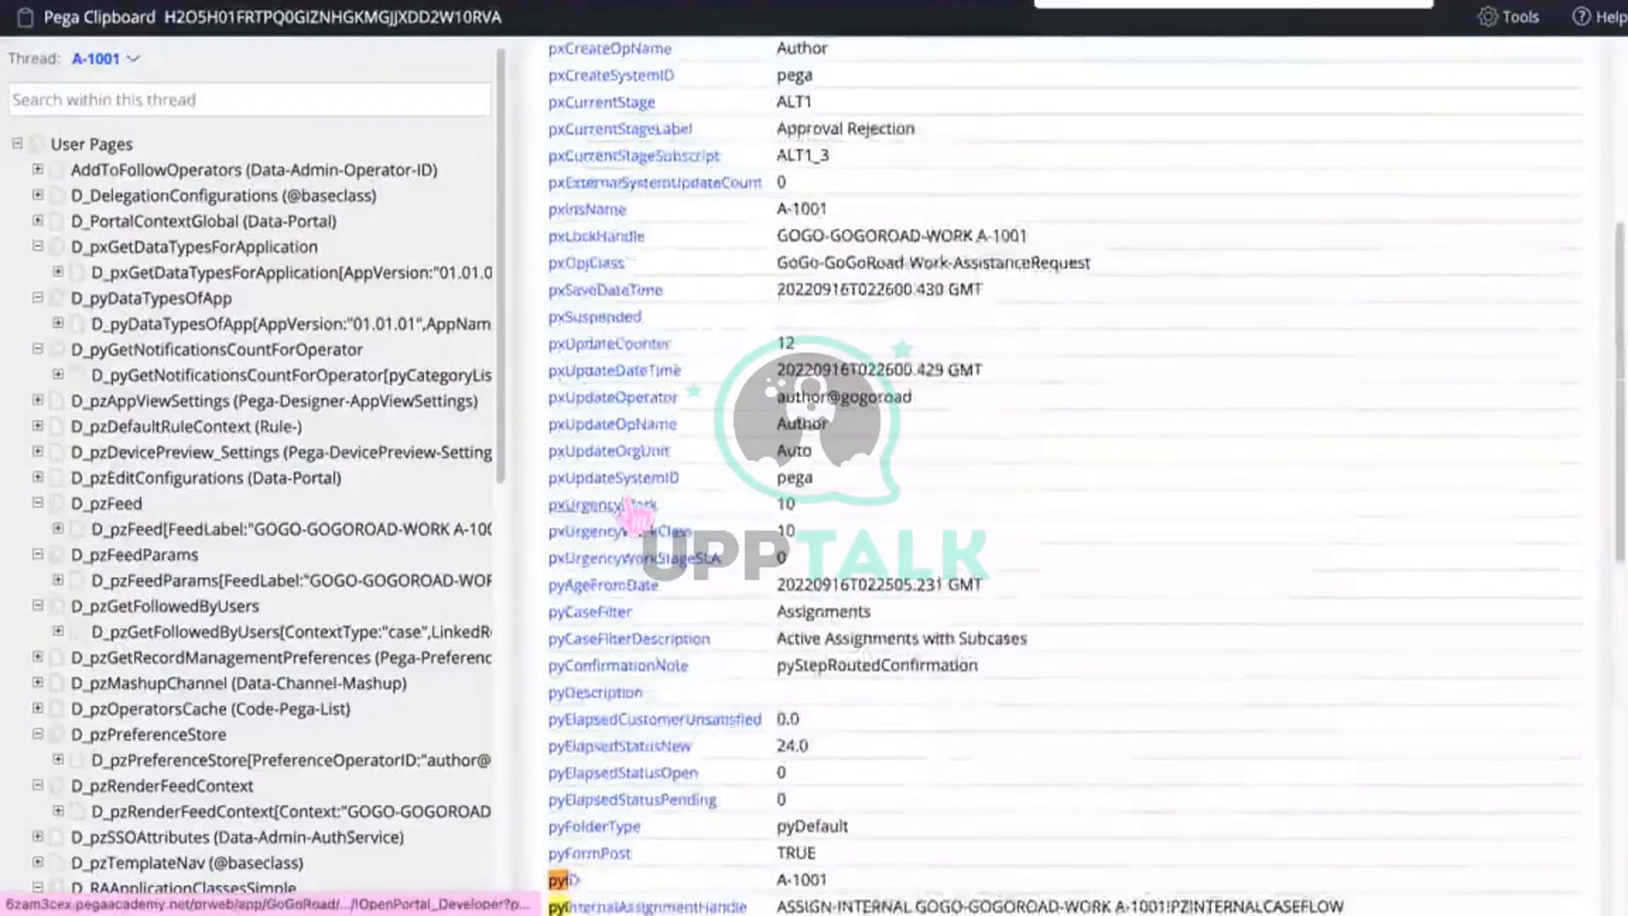
scroll(631, 513, down, 4)
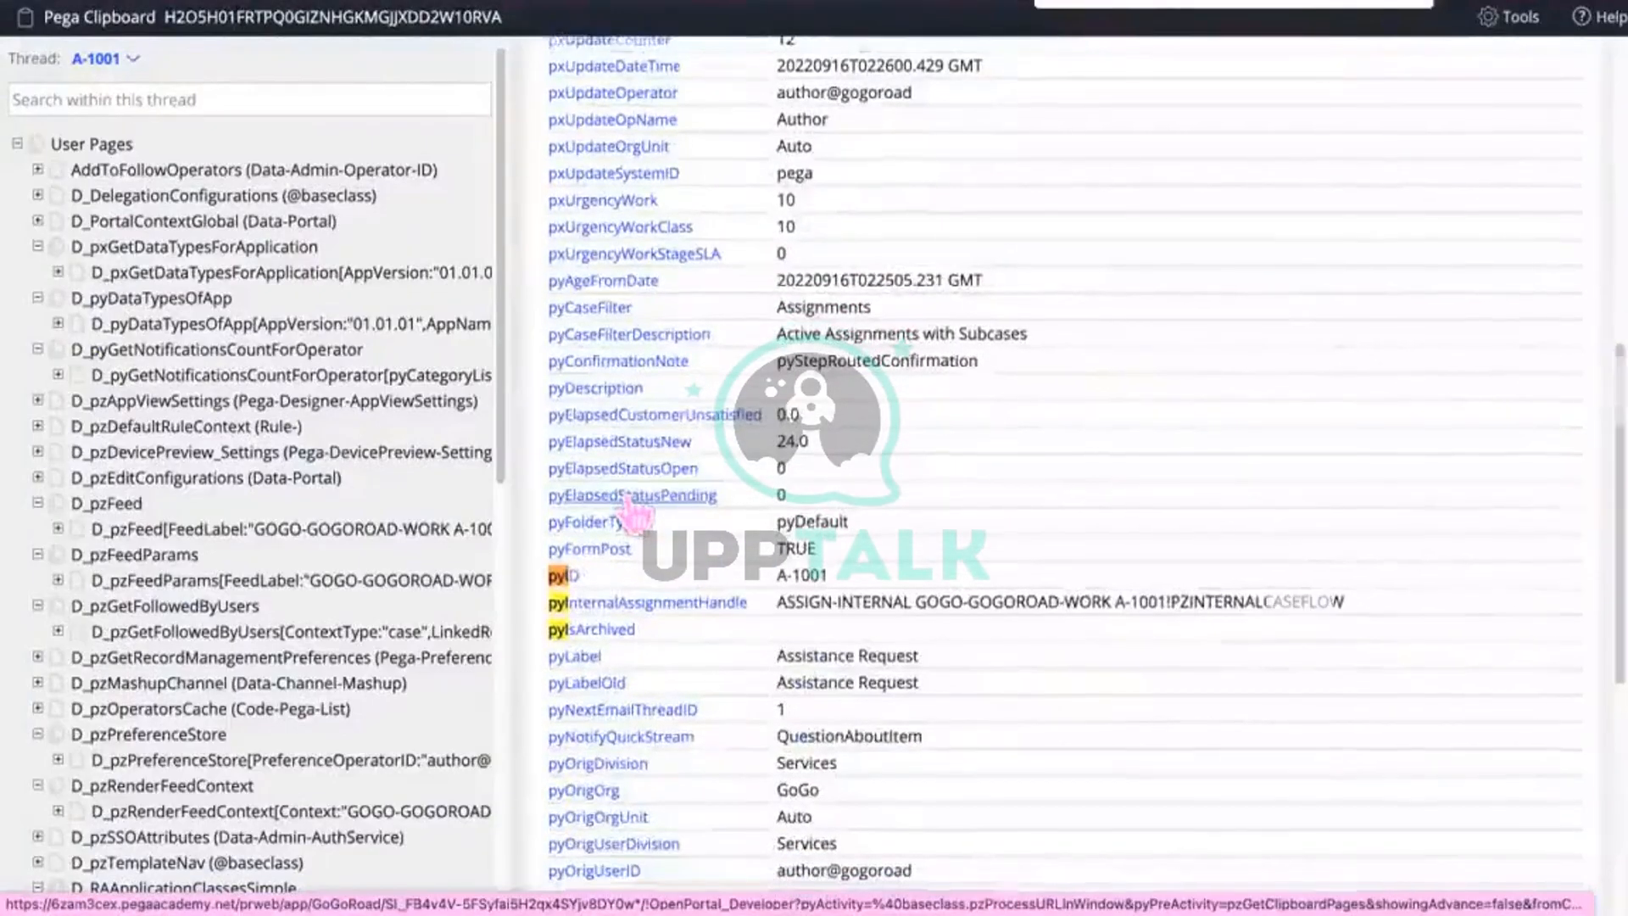
scroll(636, 513, down, 3)
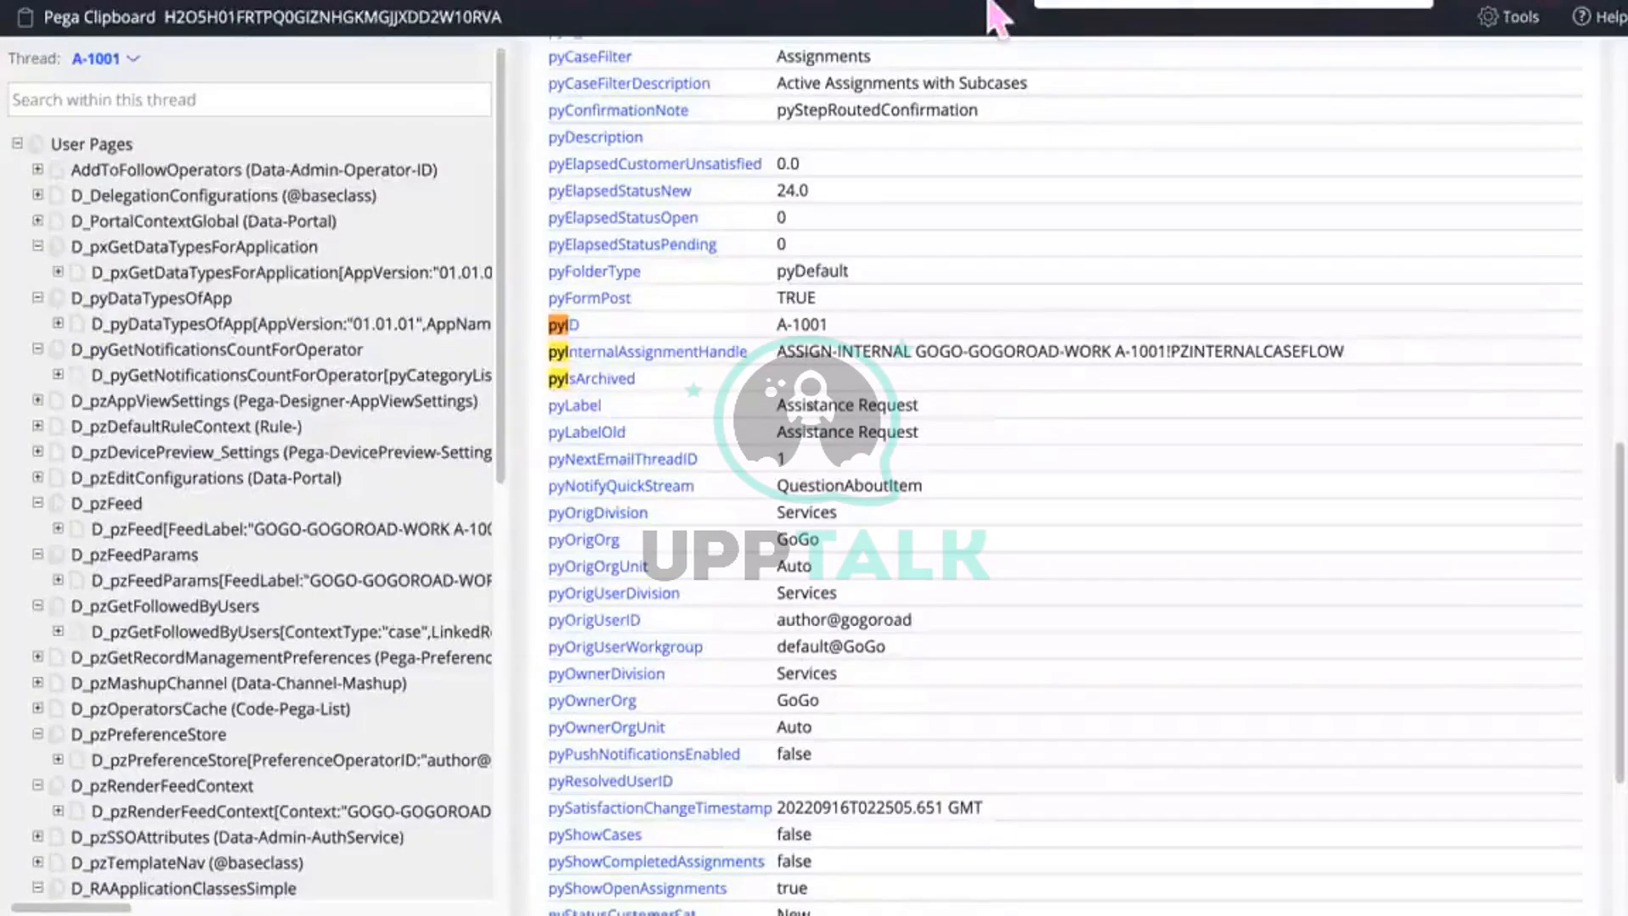
Step: Search the clipboard page for 'pxObj' and select the pxObjClass work class value
key(BackSpace)
key(BackSpace)
text(xObj)
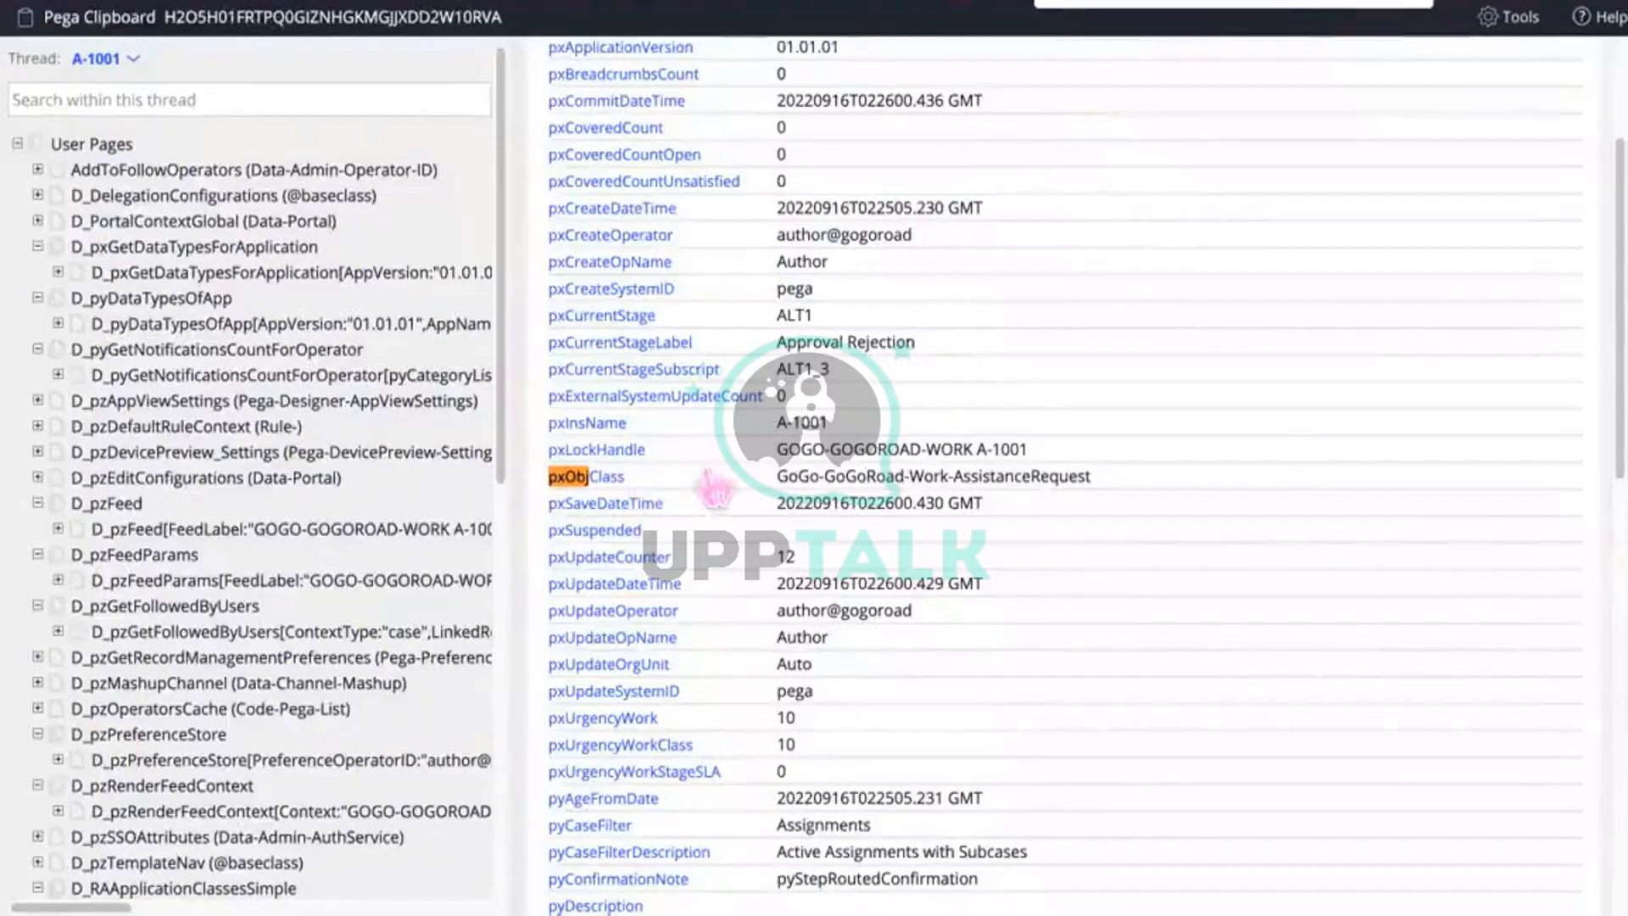
drag(1099, 491, 775, 480)
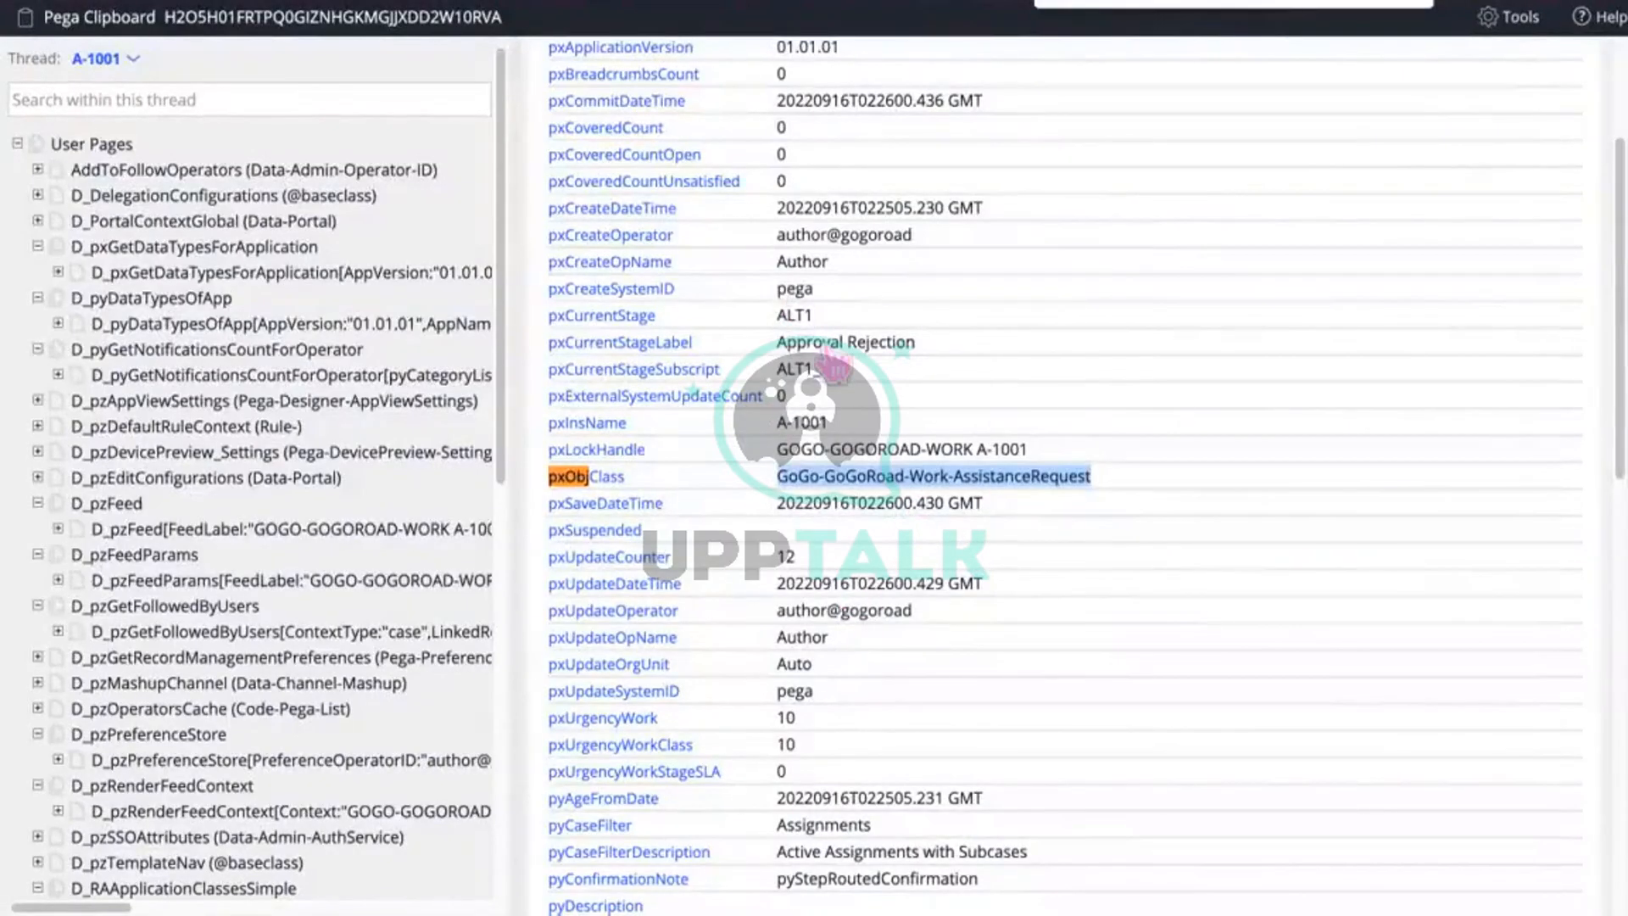
Step: Check case ID A-1001, reselect the GoGo-GoGoRoad-Work-AssistanceRequest value, and dismiss the search bar
scroll(835, 366, down, 3)
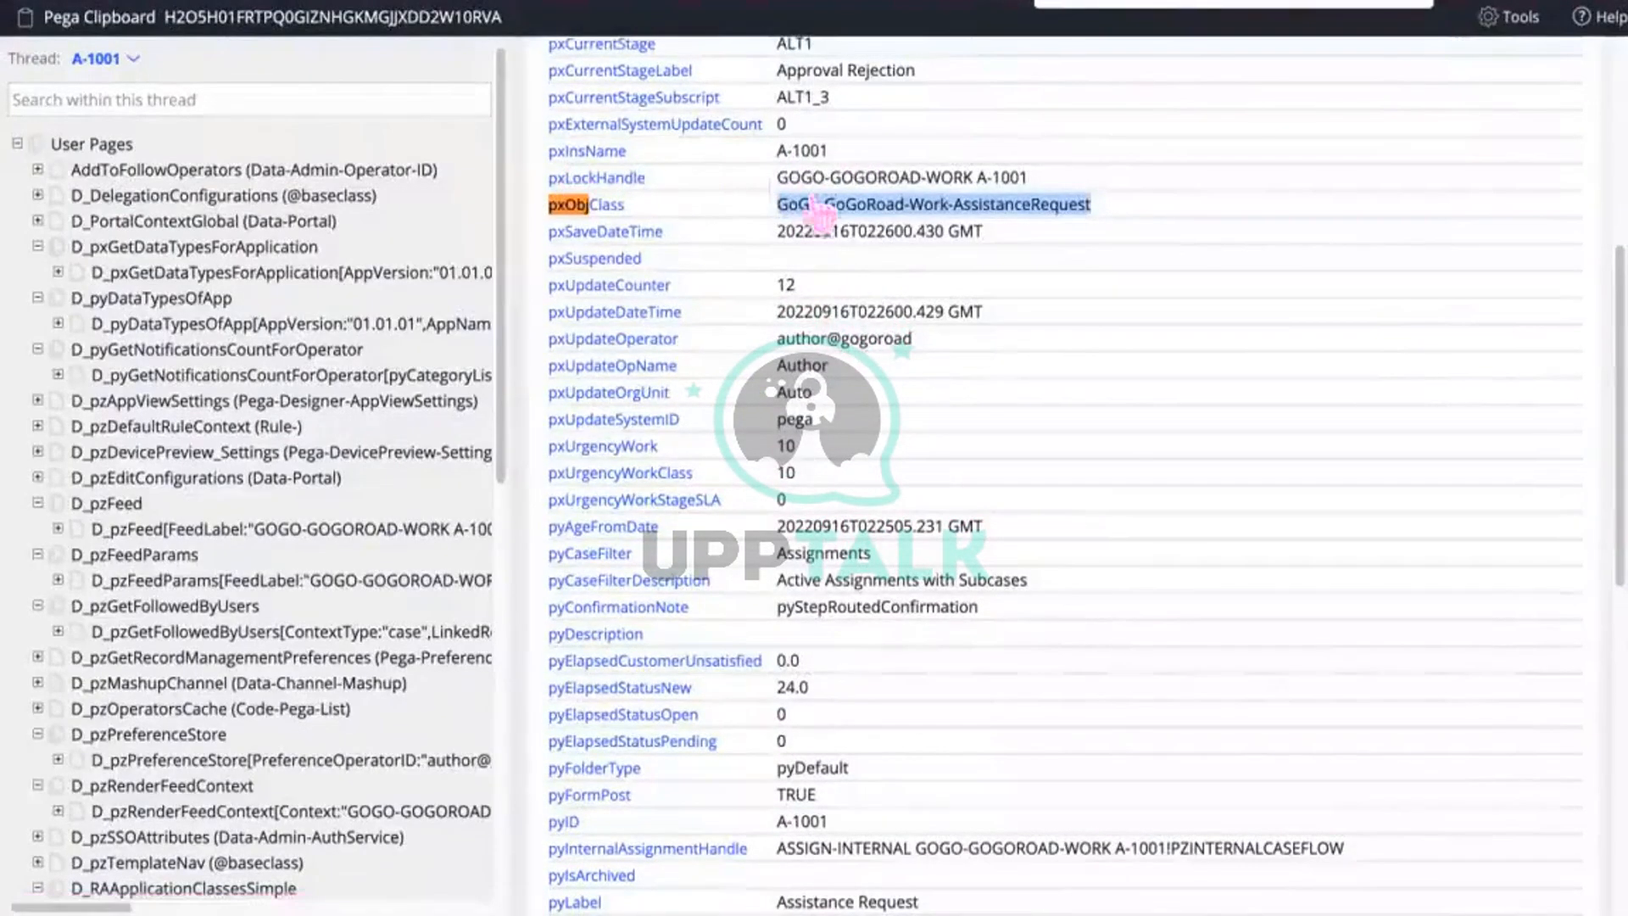
click(393, 254)
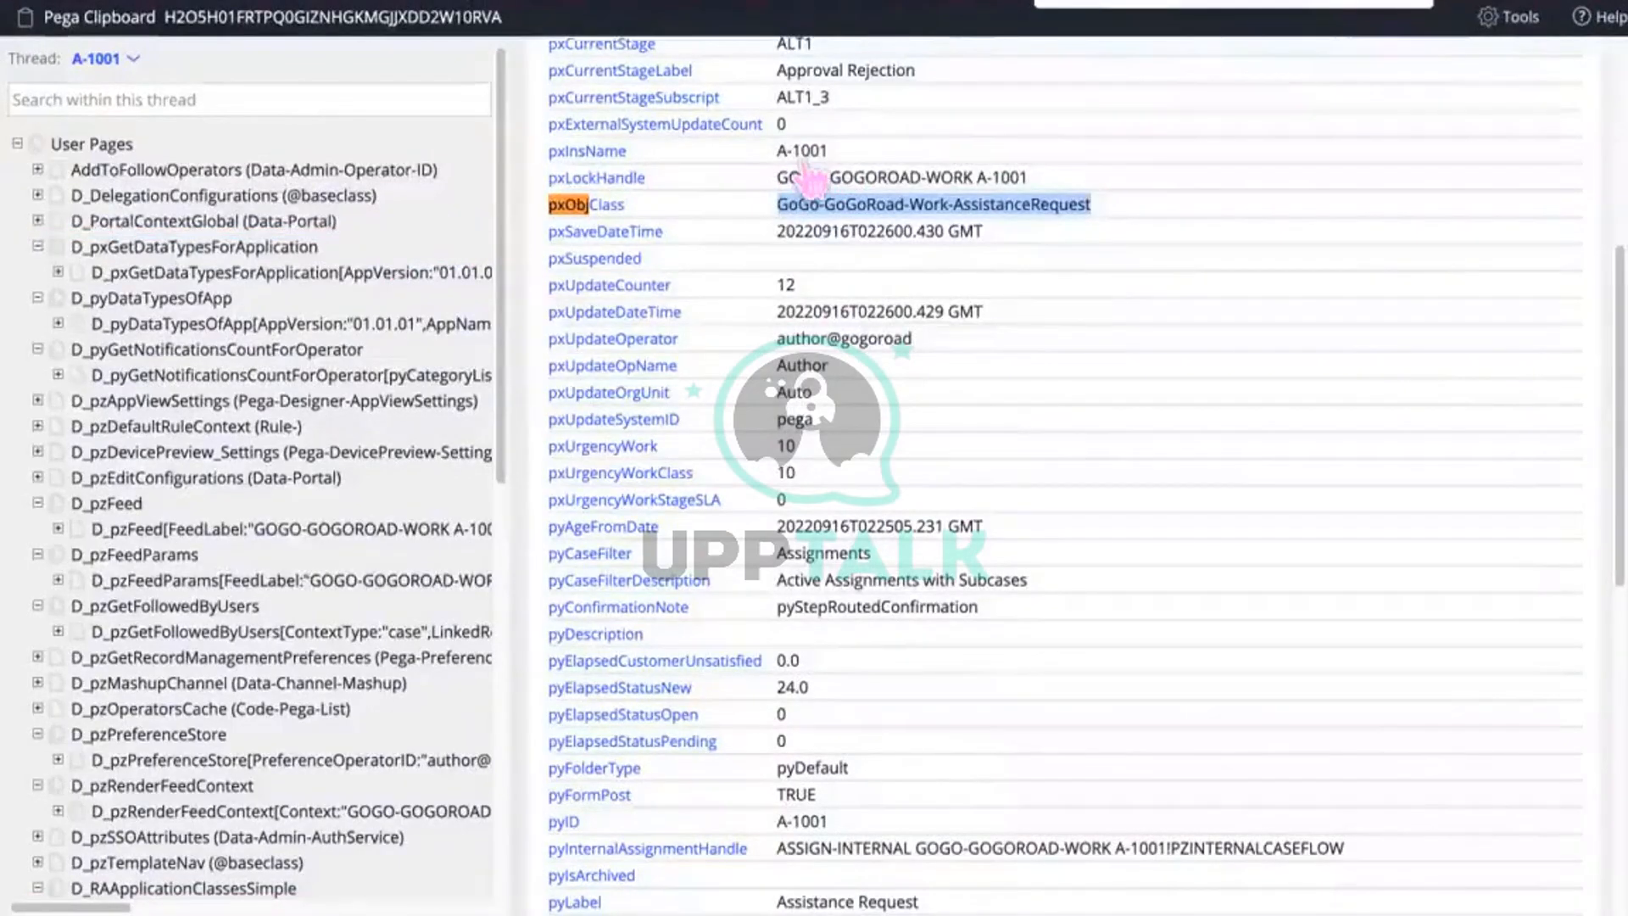
drag(831, 150, 735, 150)
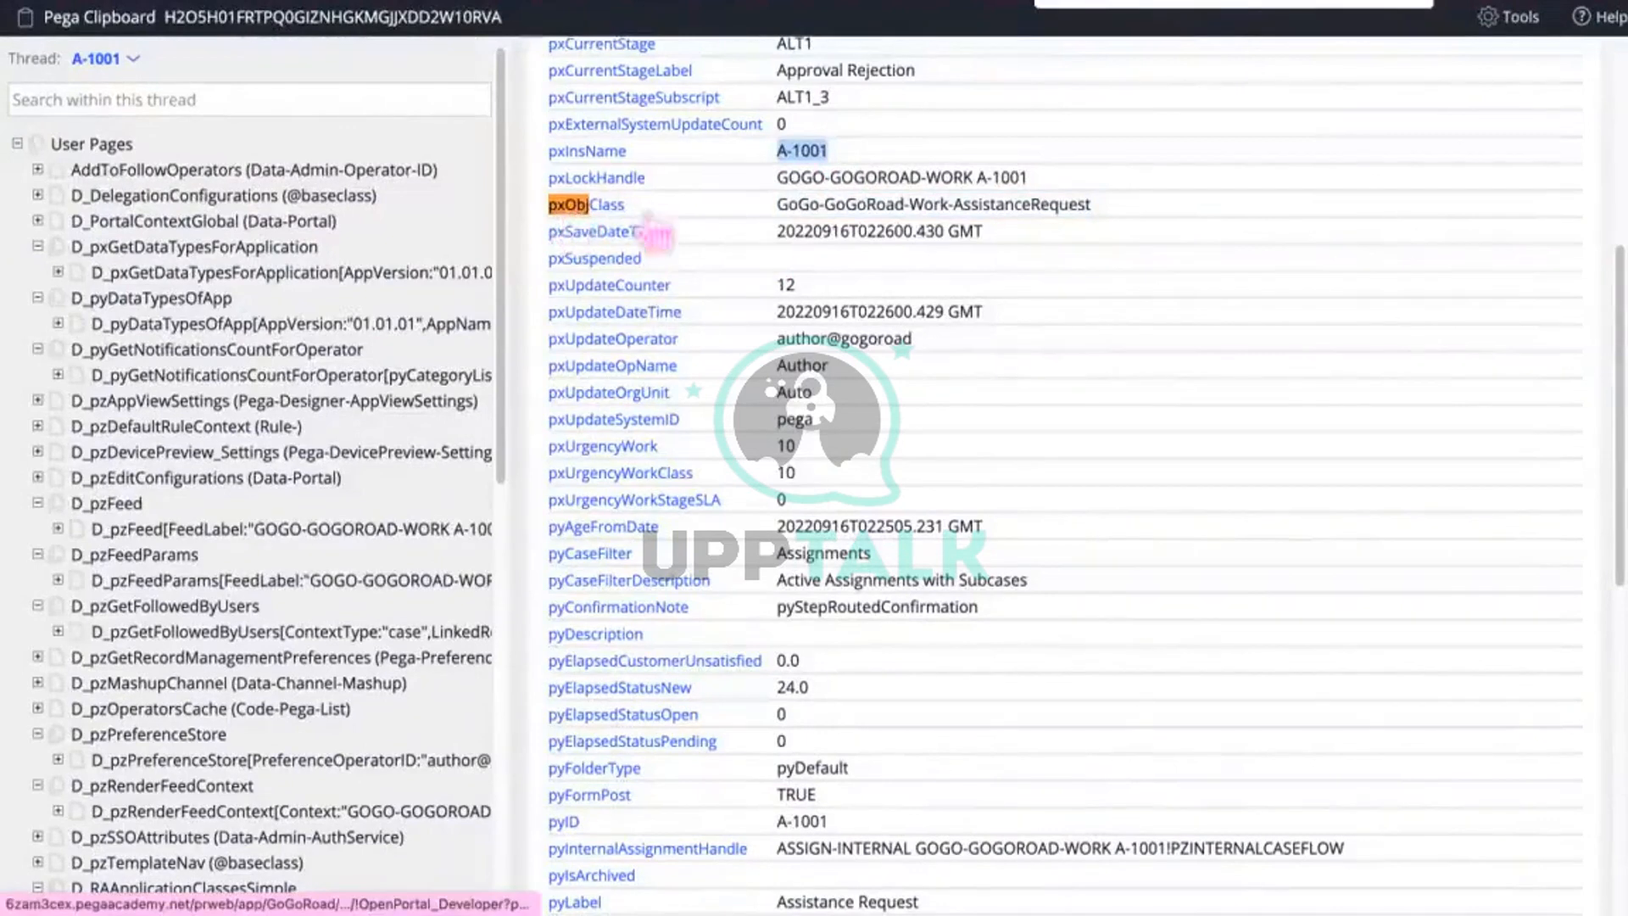
drag(1090, 207, 789, 222)
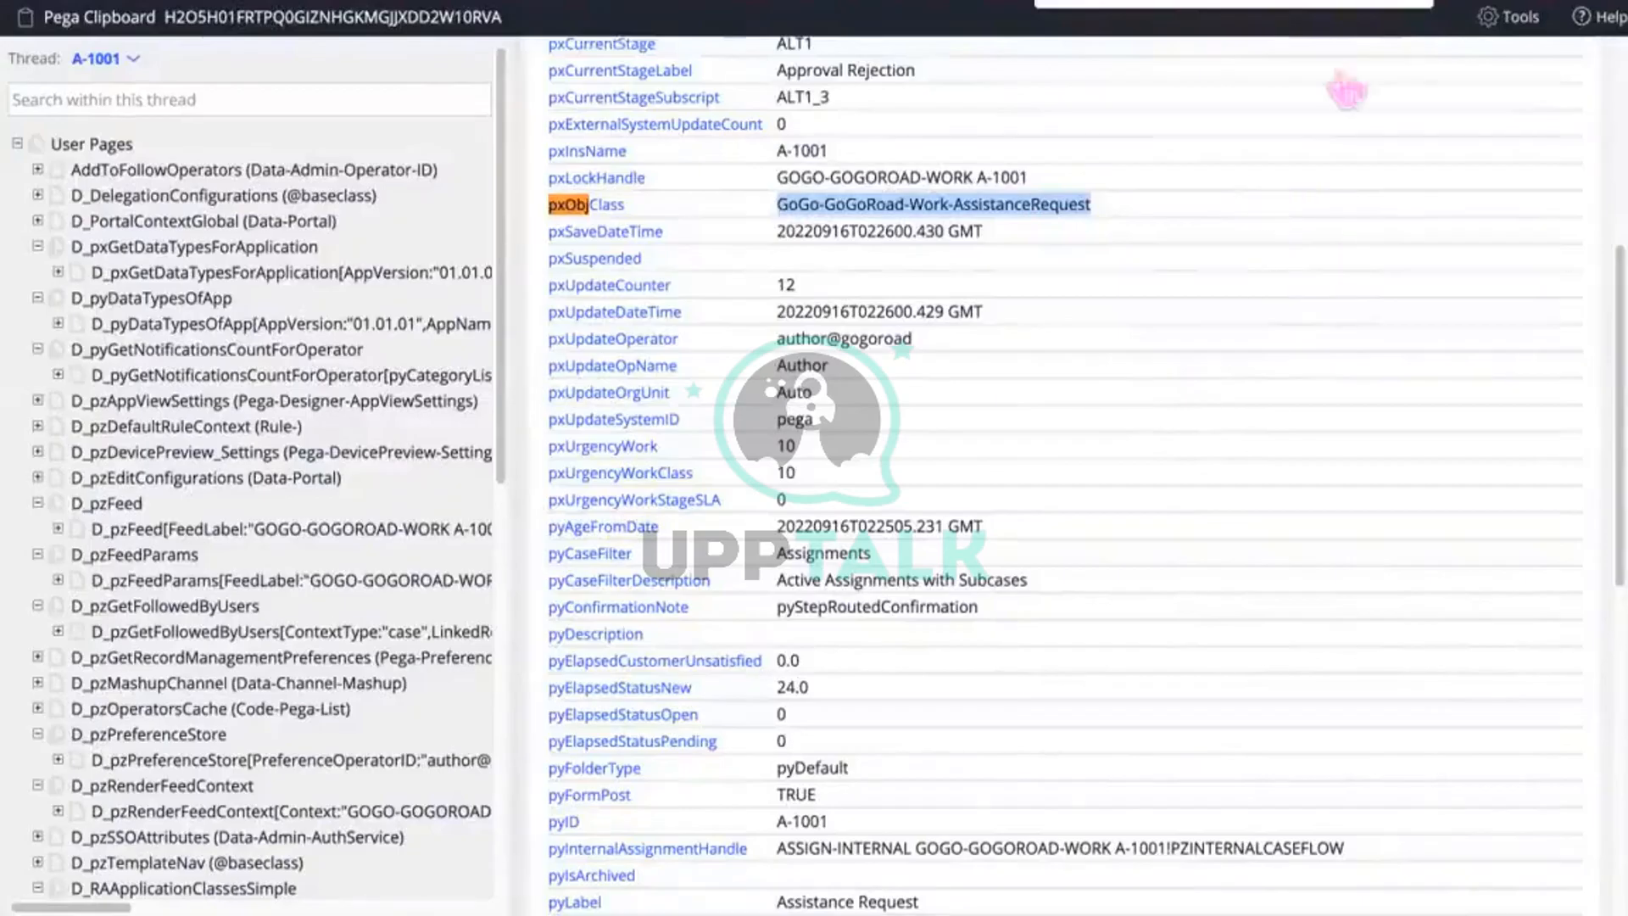
click(1412, 4)
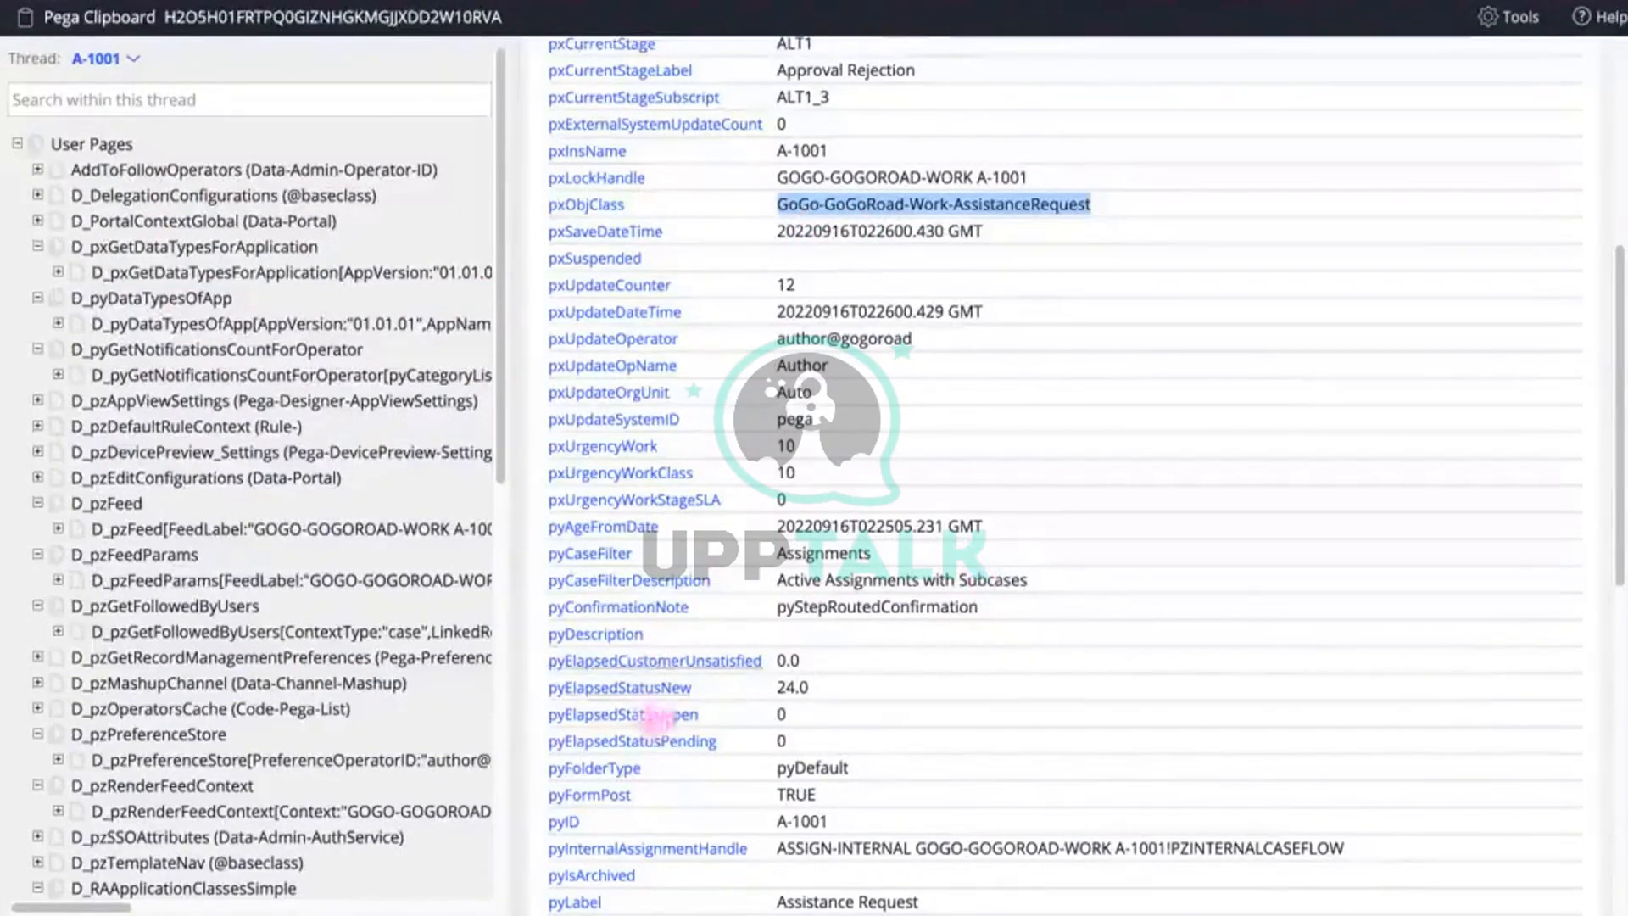
click(401, 631)
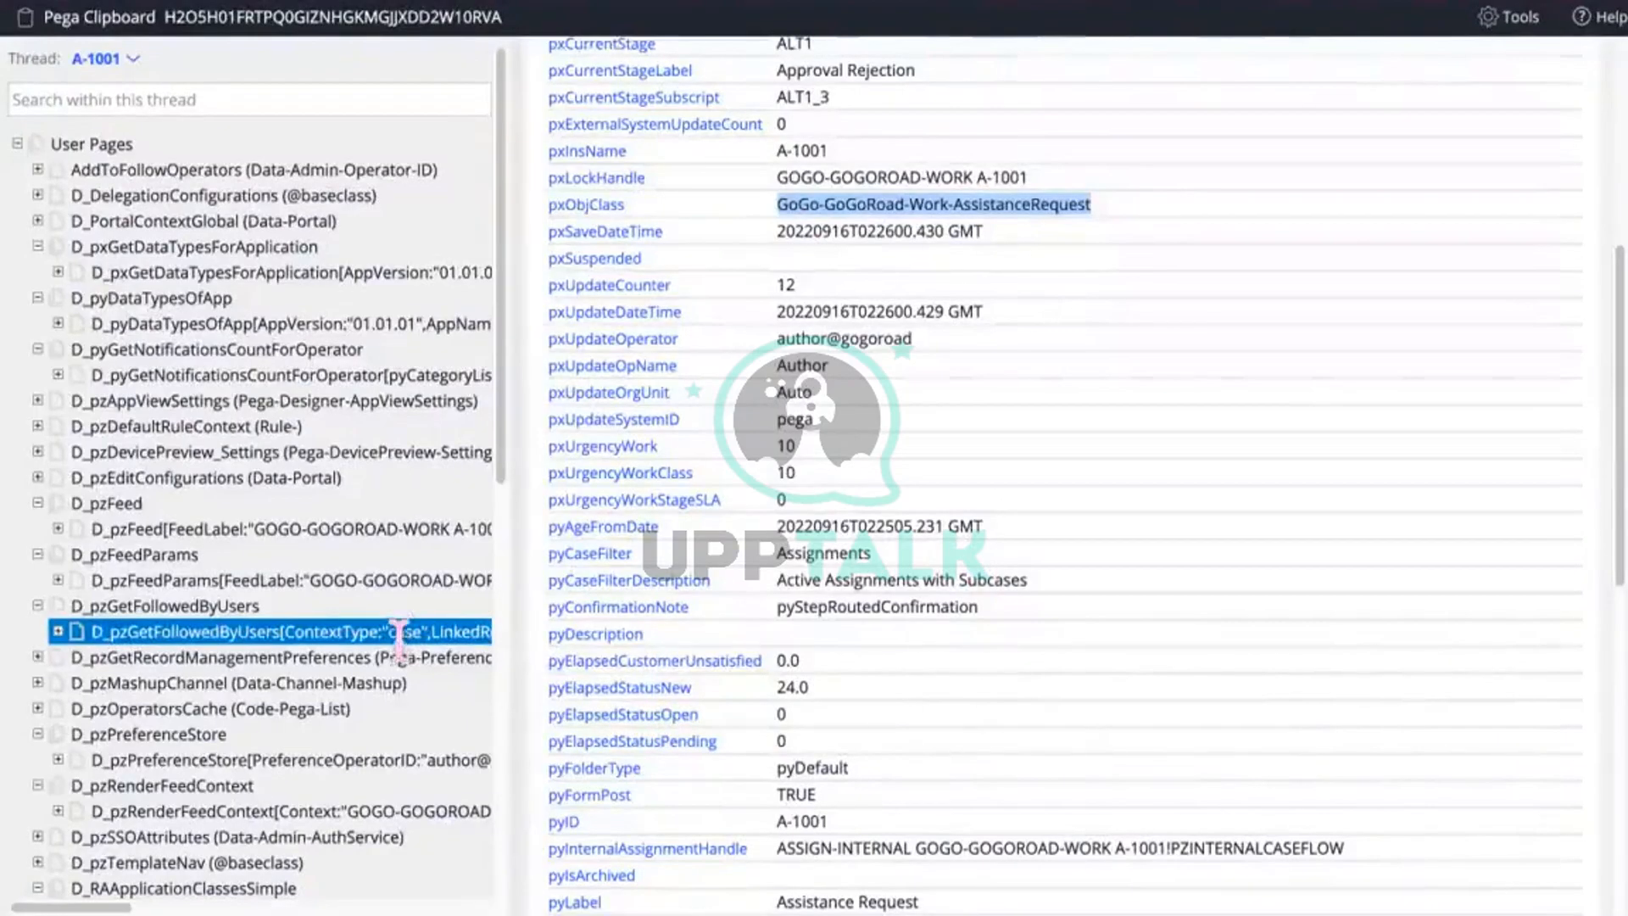
scroll(400, 632, down, 10)
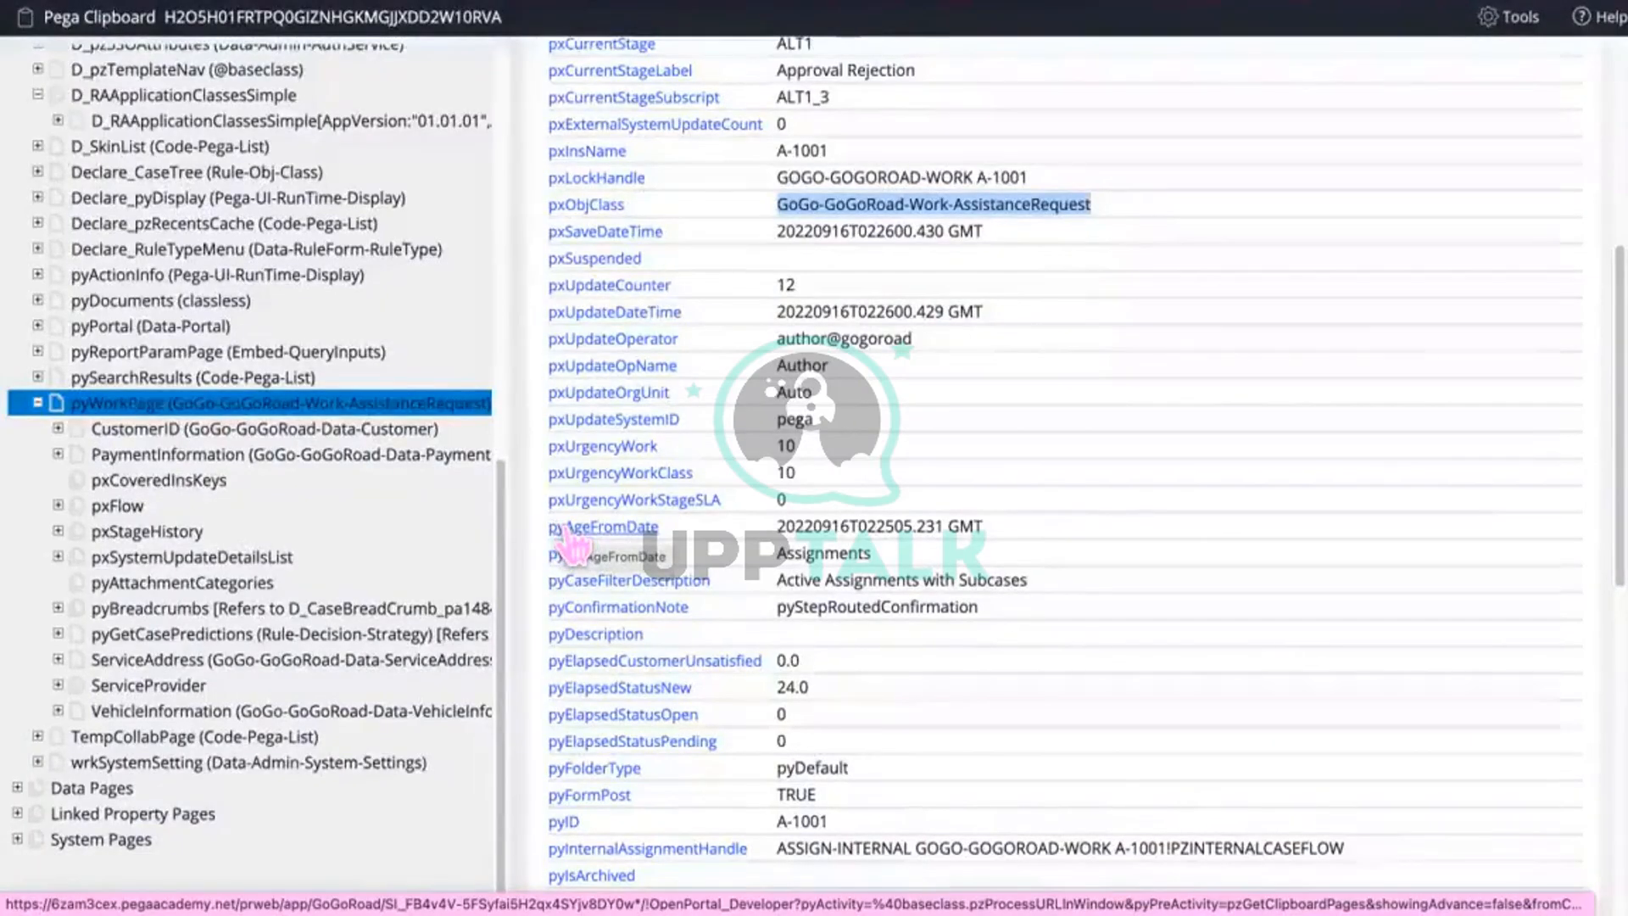
click(155, 453)
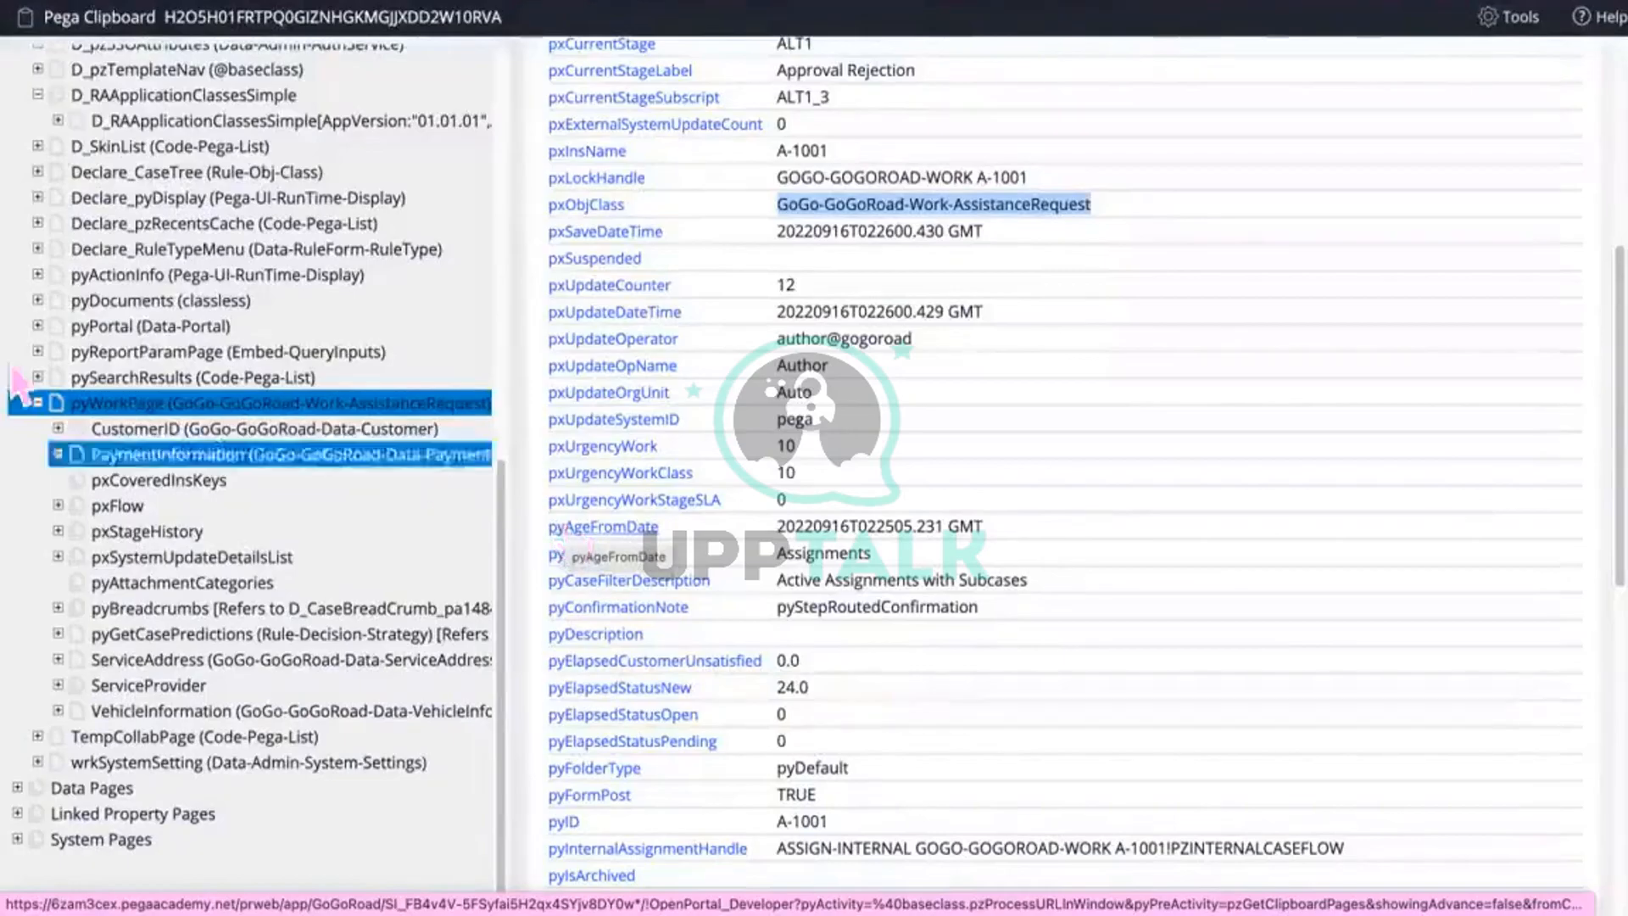
click(156, 428)
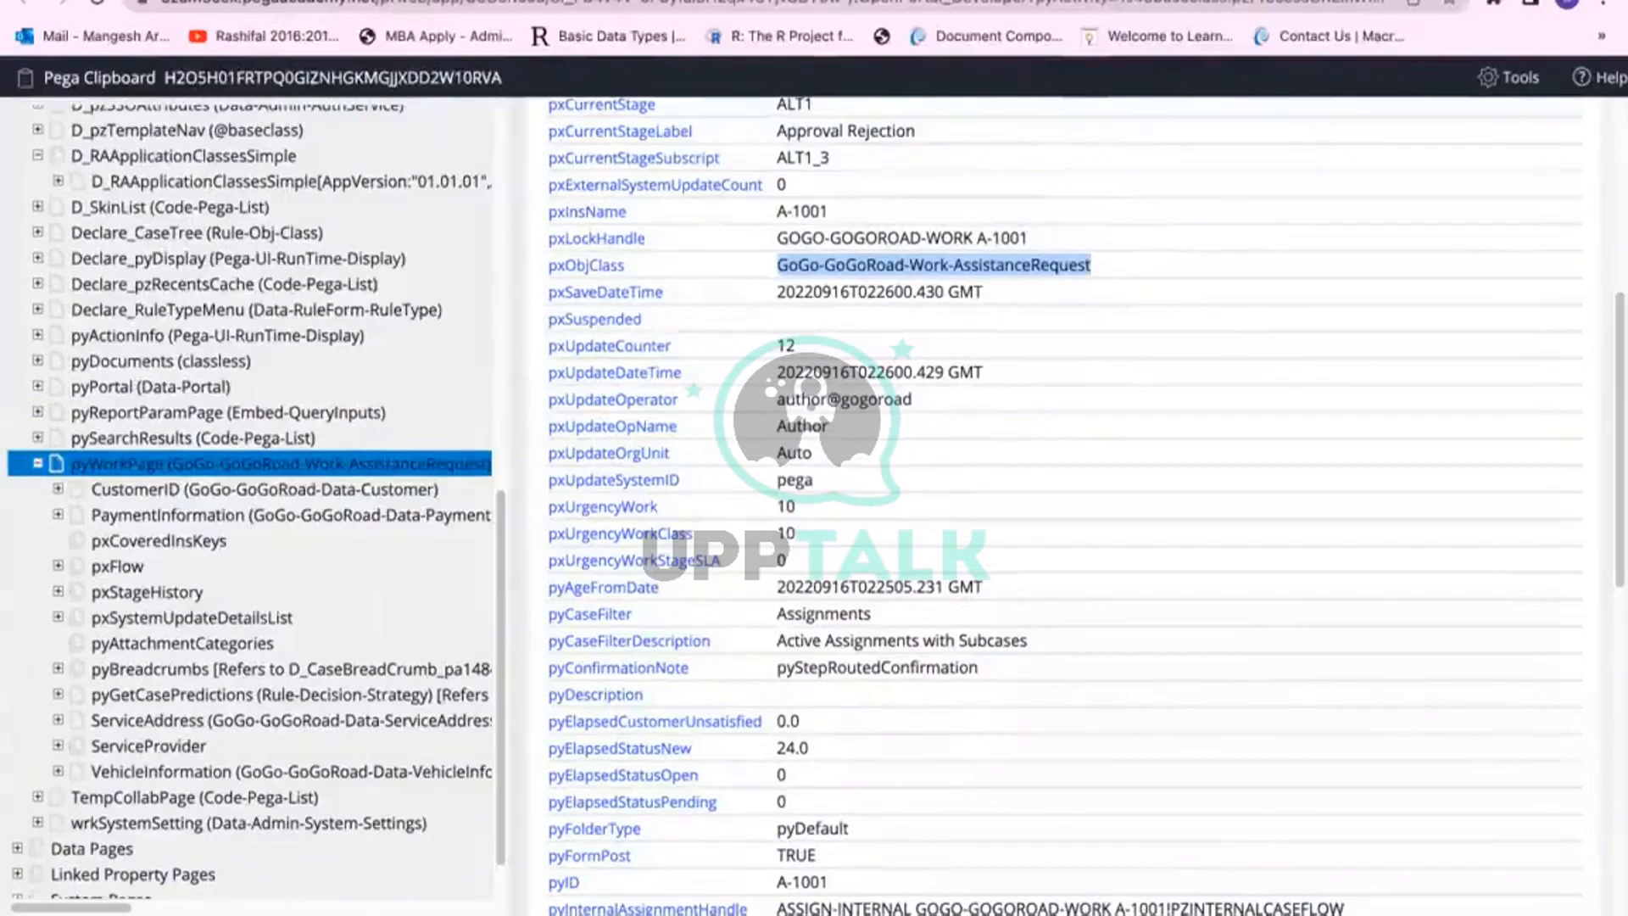
Step: Paste GoGo-GoGoRoad-Work-AssistanceRequest into the Obj-Browse ObjClass field, then return to the Clipboard
click(797, 2)
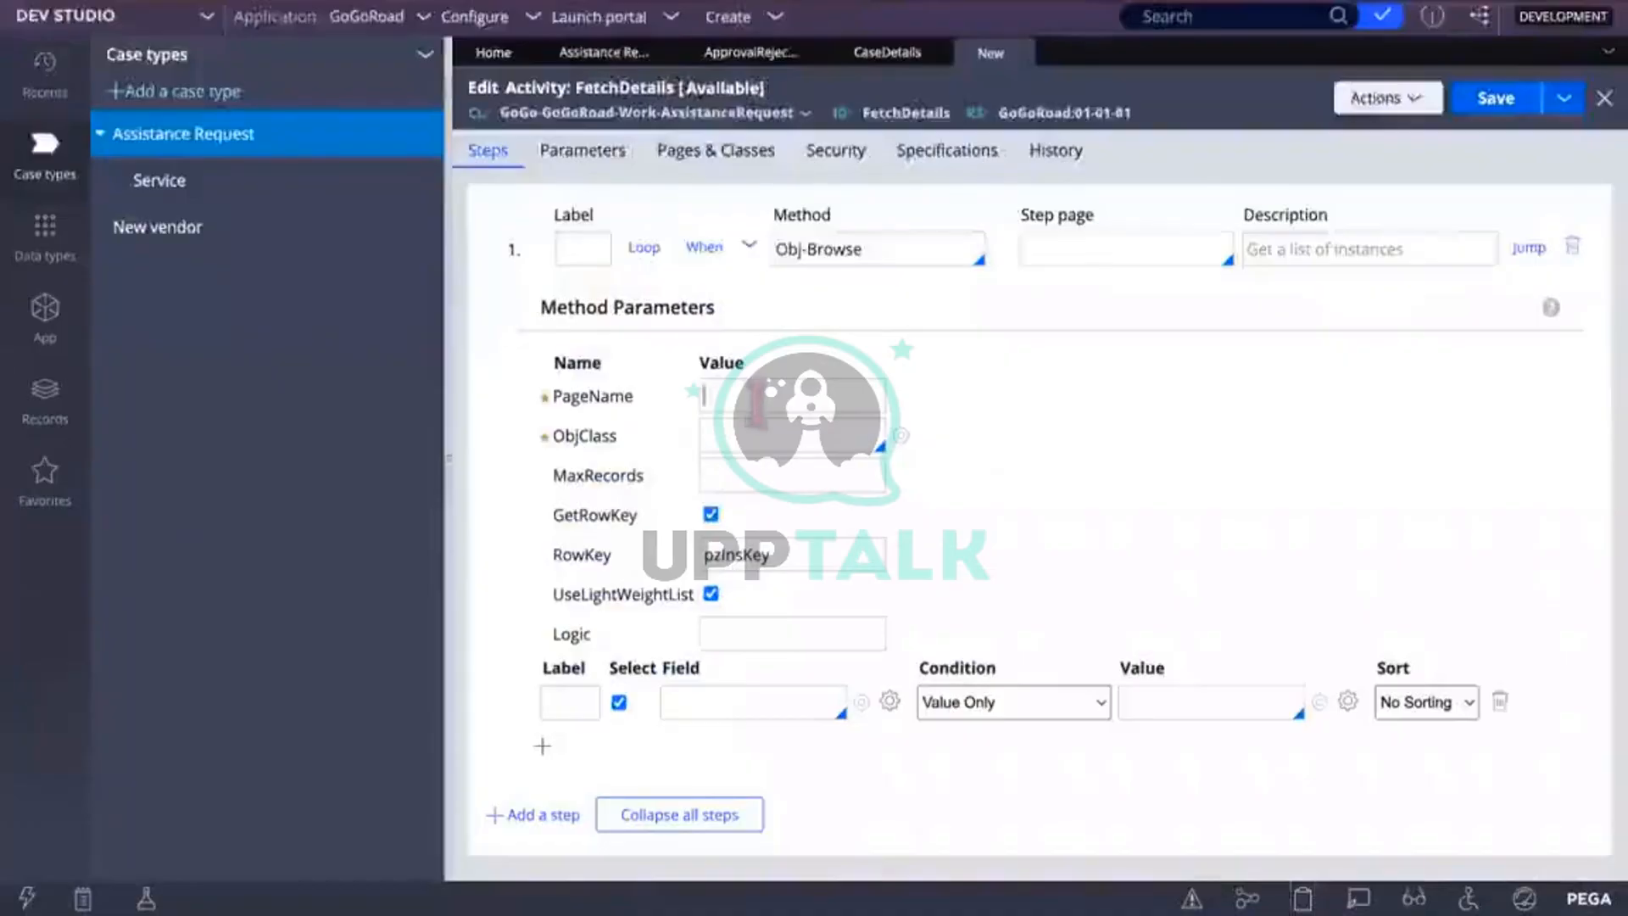
click(793, 436)
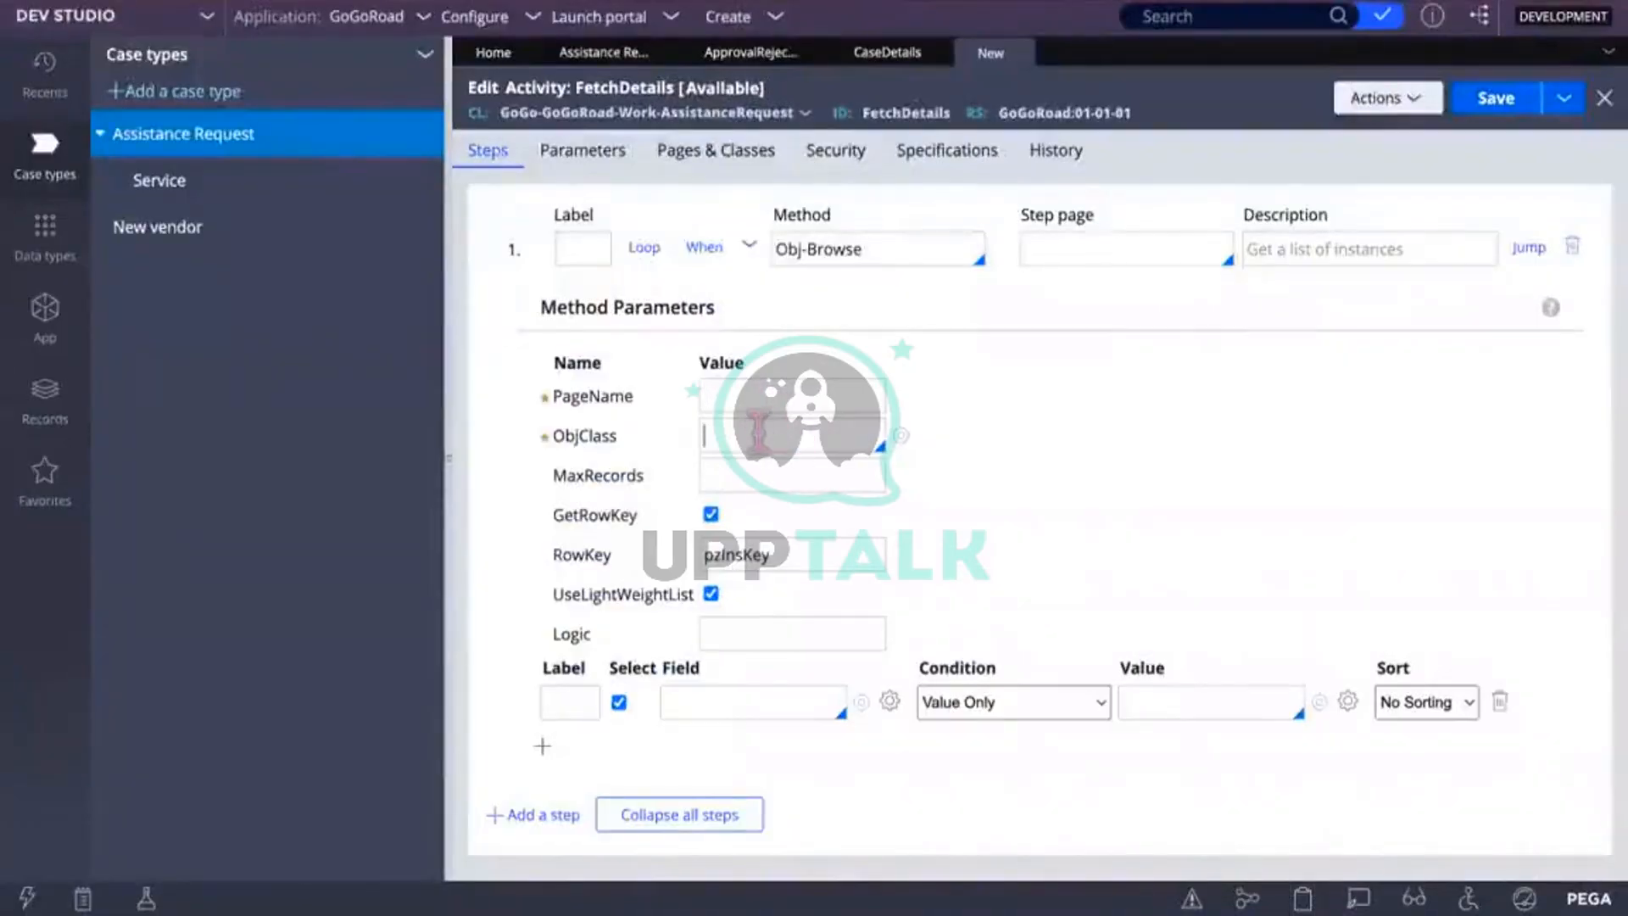
key(ctrl+v)
click(752, 396)
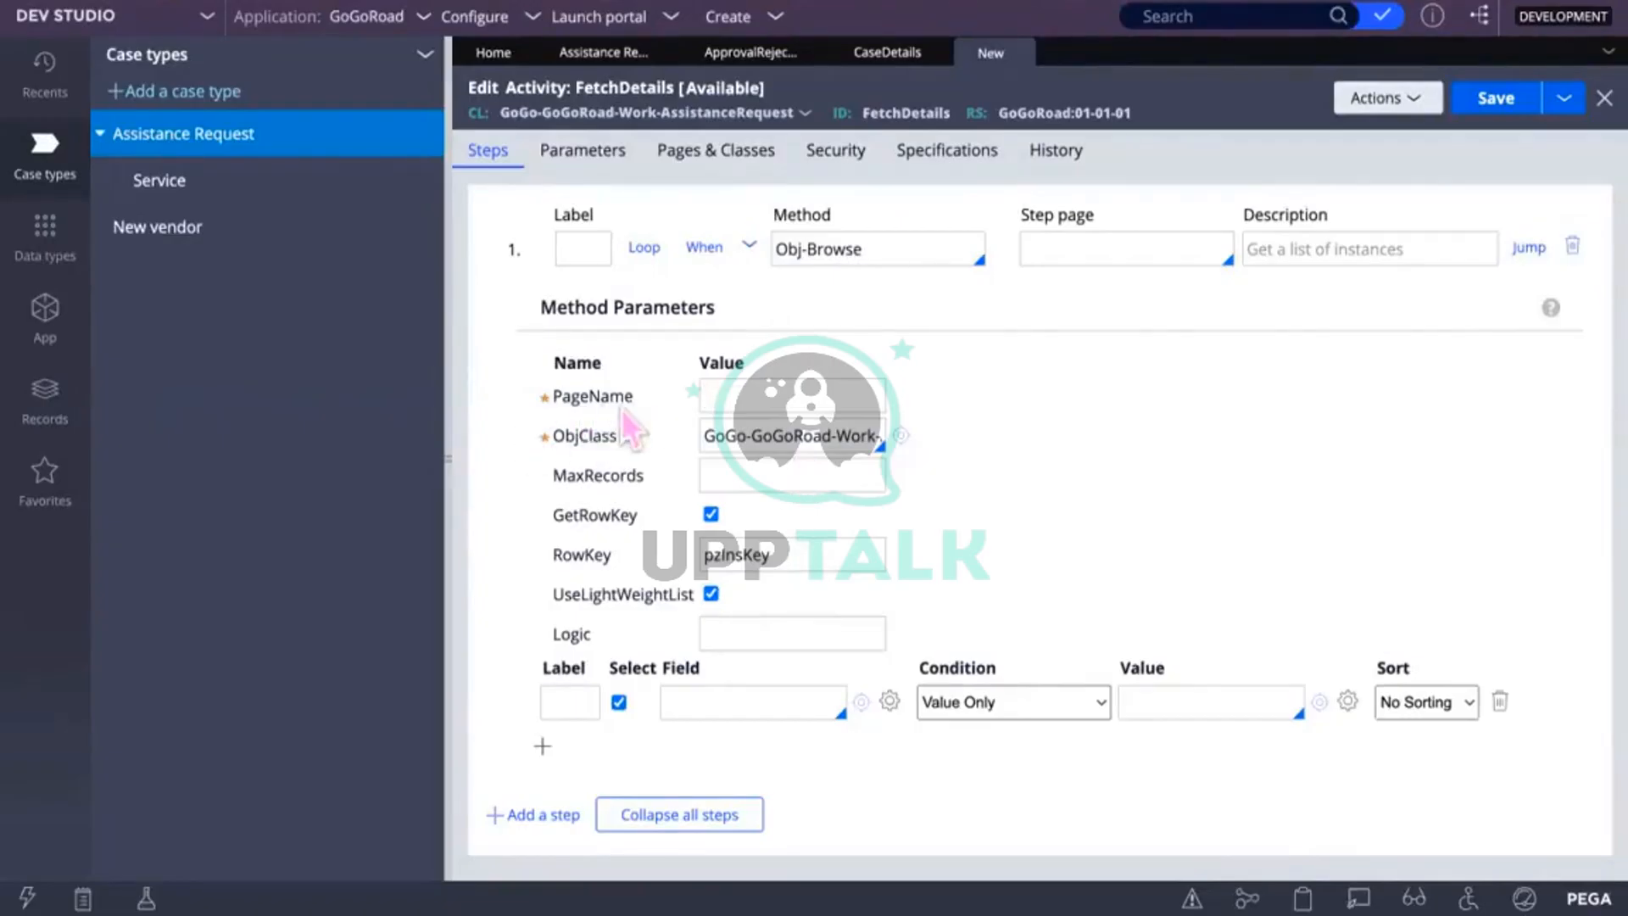
click(772, 435)
click(991, 1)
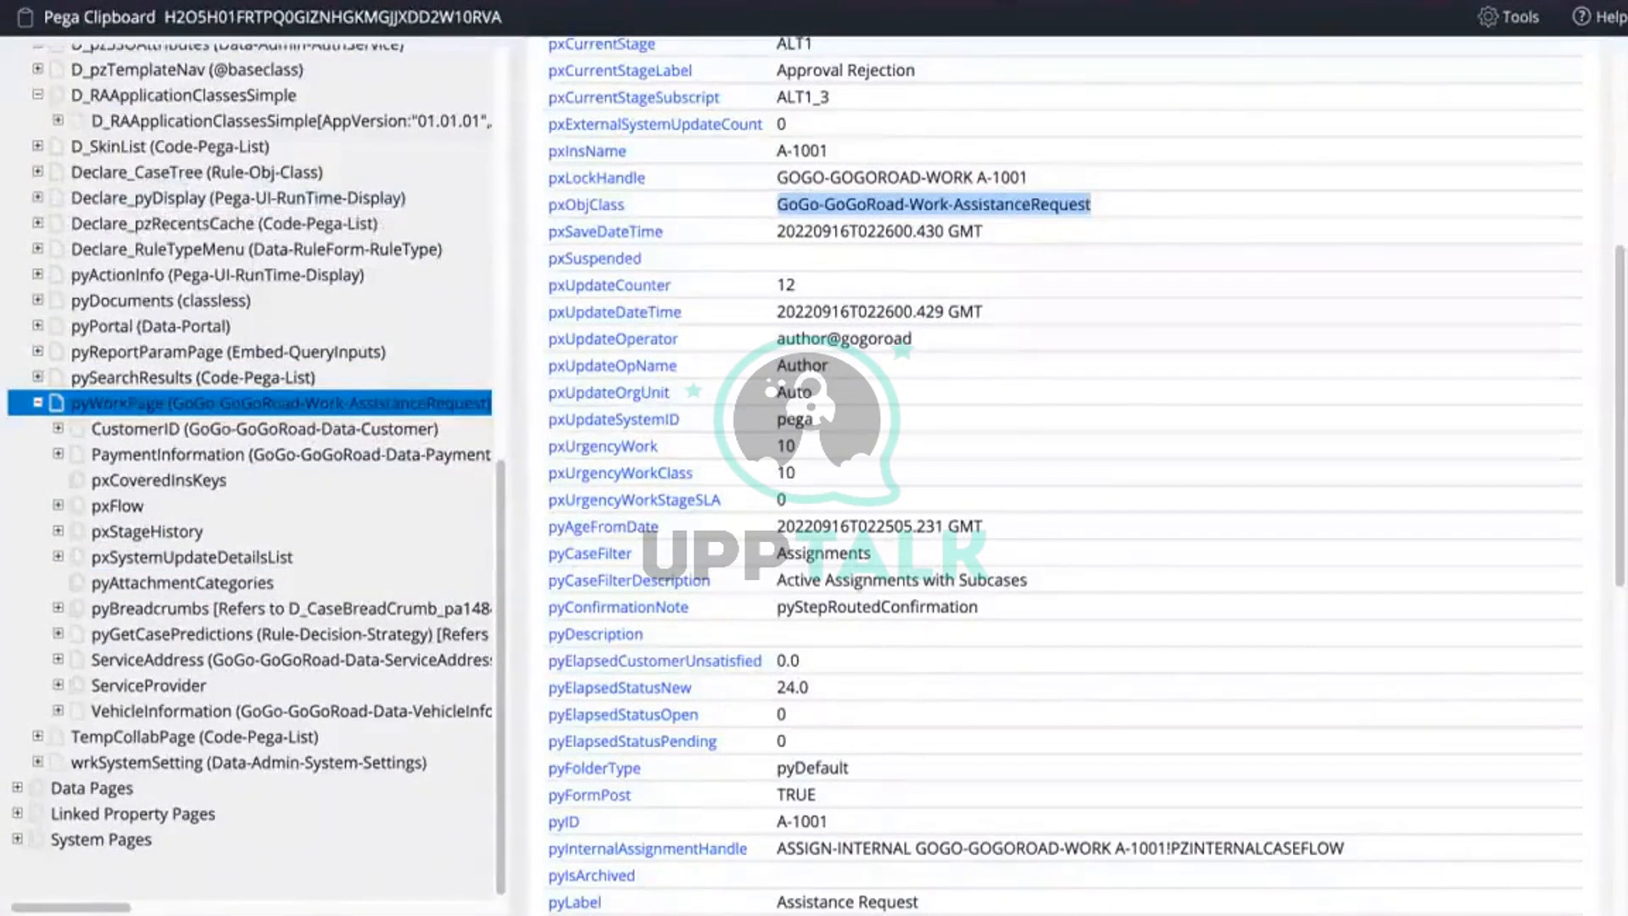
Step: Verify pyWorkPage's pxObjClass is GoGo-GoGoRoad-Work-AssistanceRequest and go back to case A-1001
scroll(887, 520, up, 5)
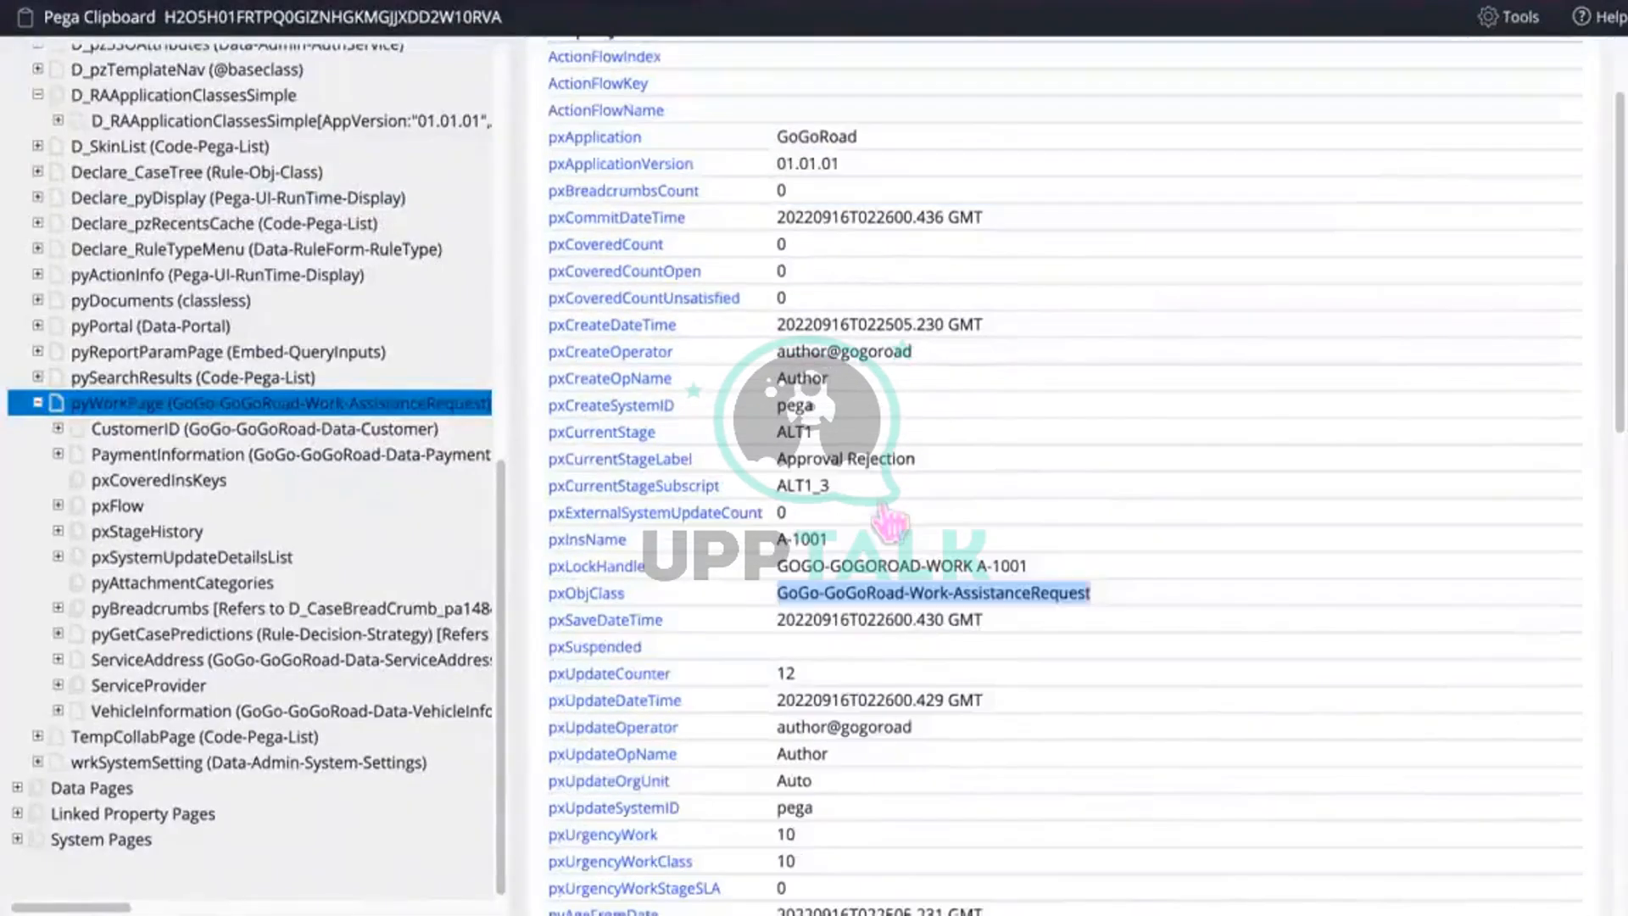
scroll(888, 521, up, 1)
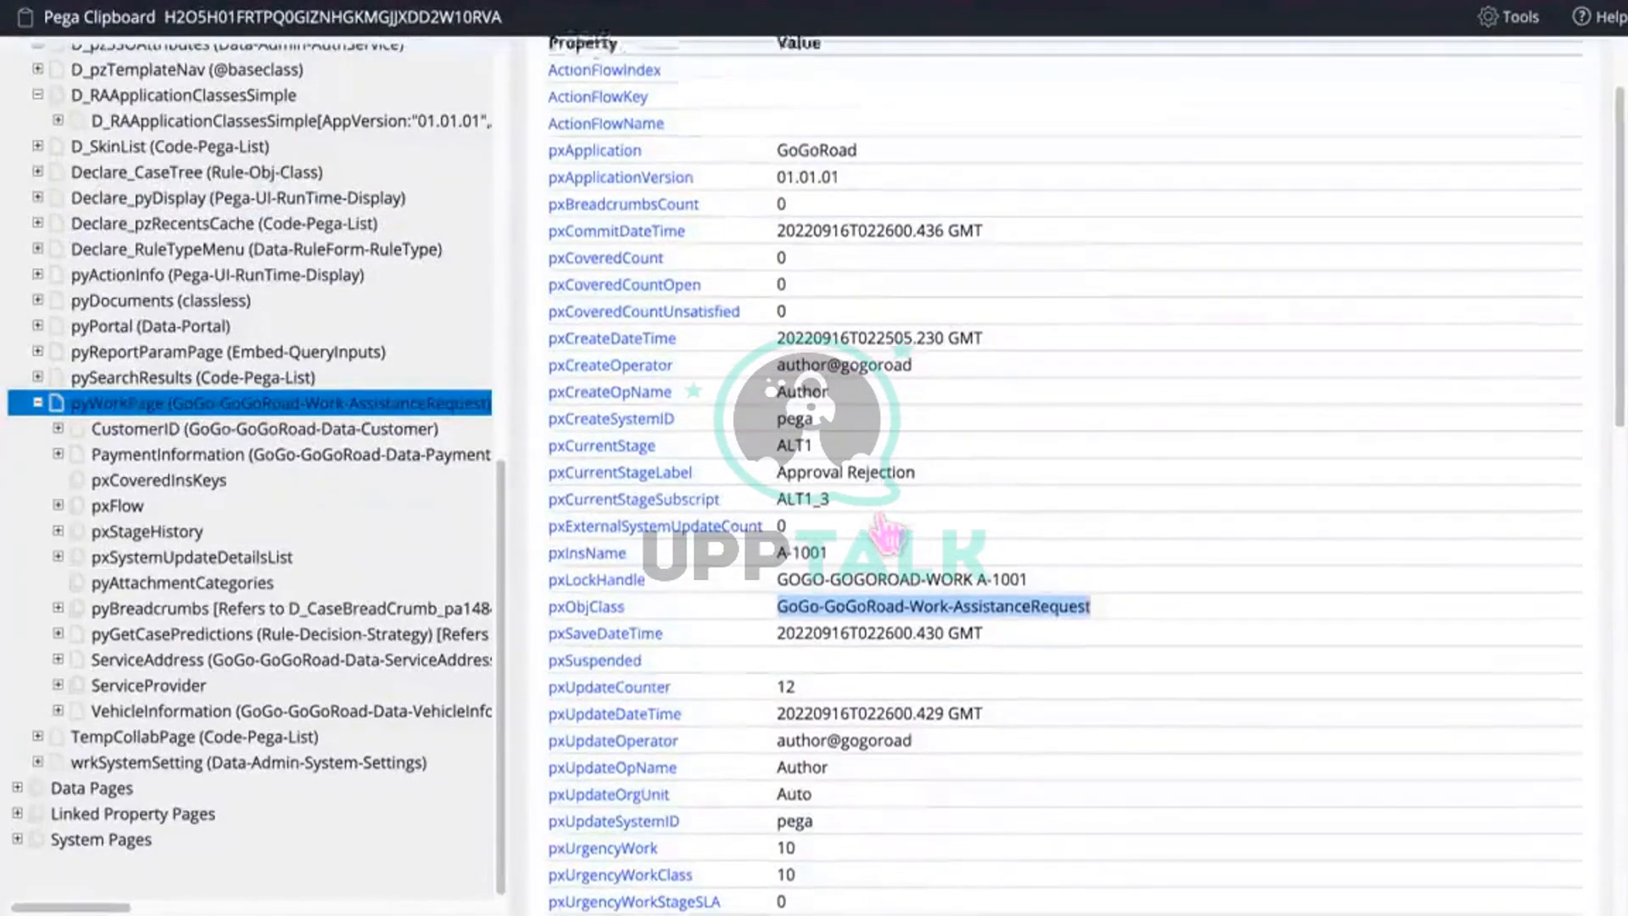
scroll(885, 532, up, 2)
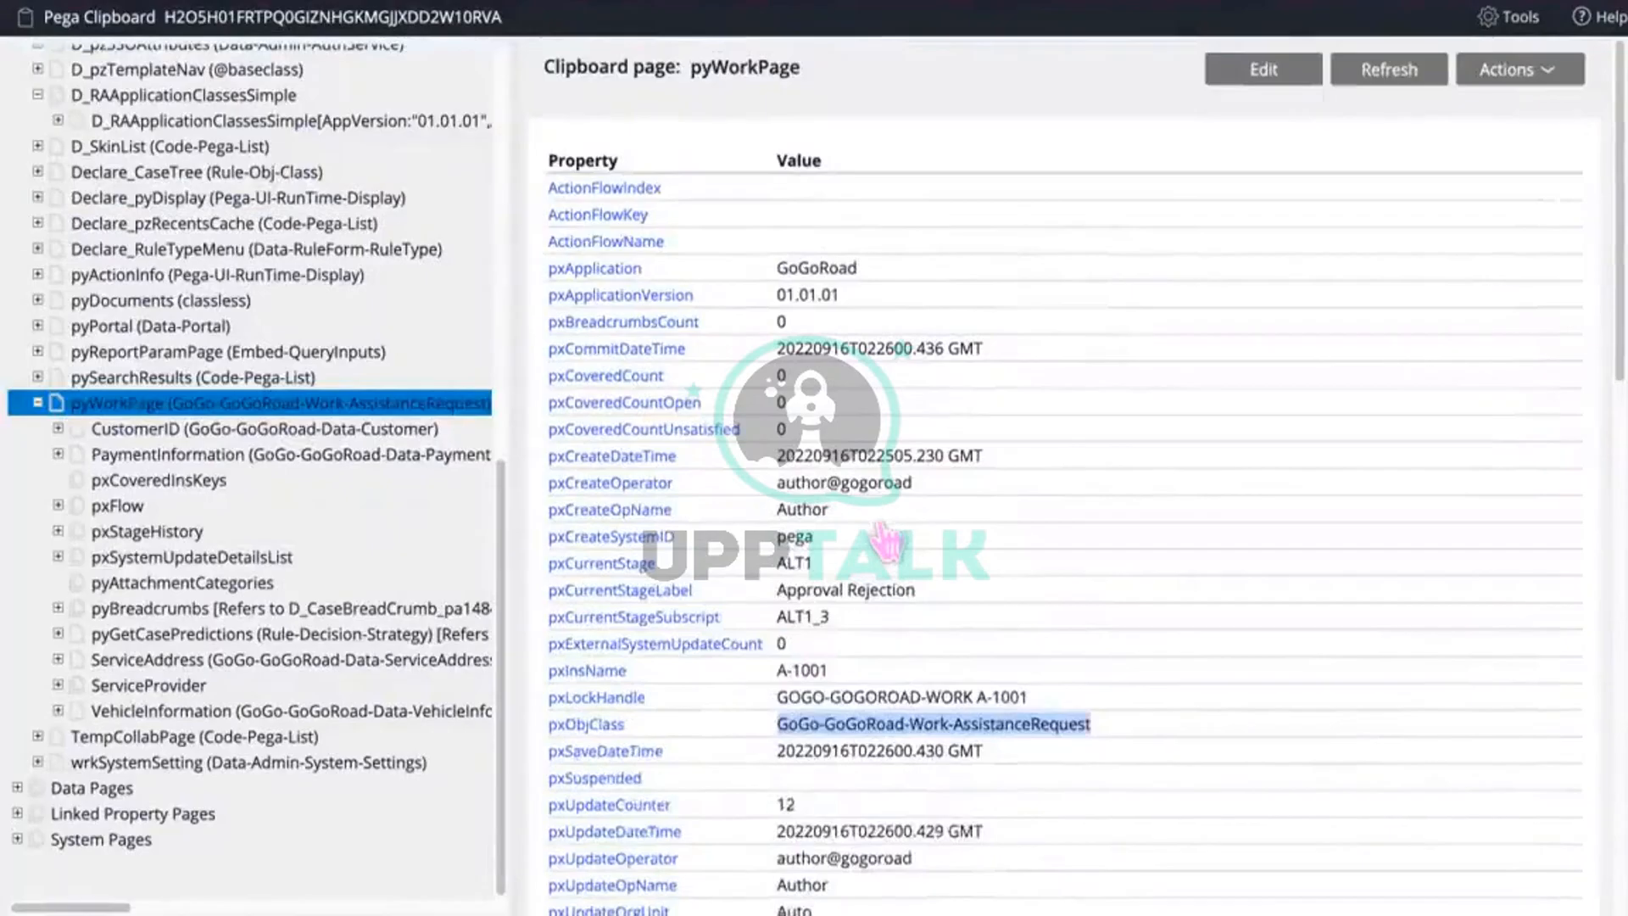
scroll(886, 541, down, 3)
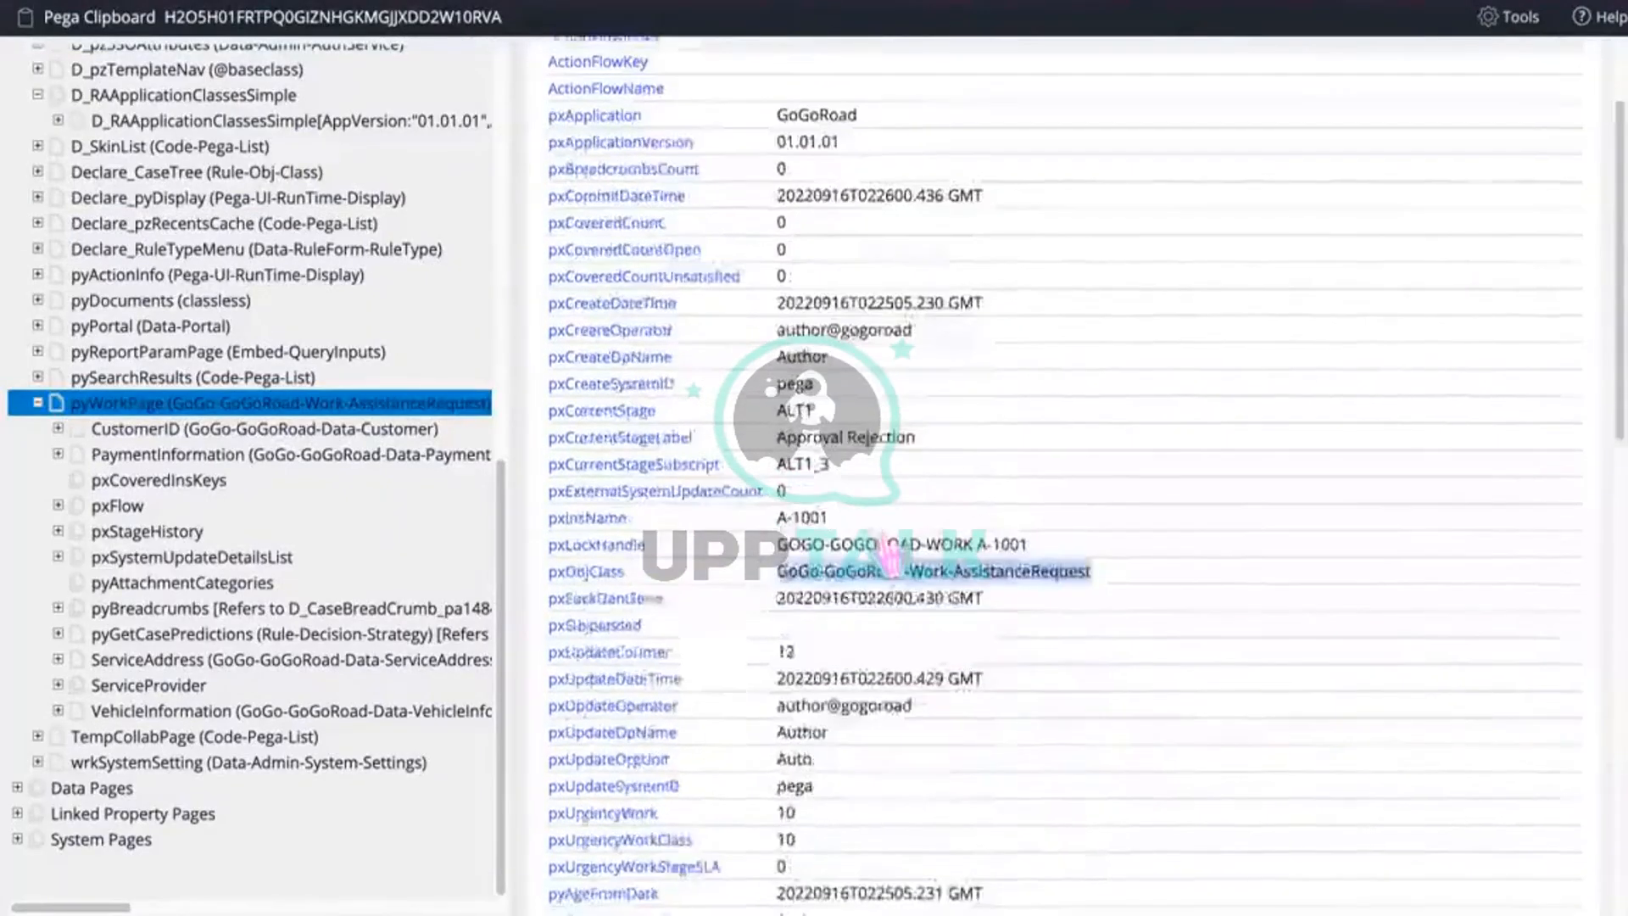
scroll(888, 555, down, 10)
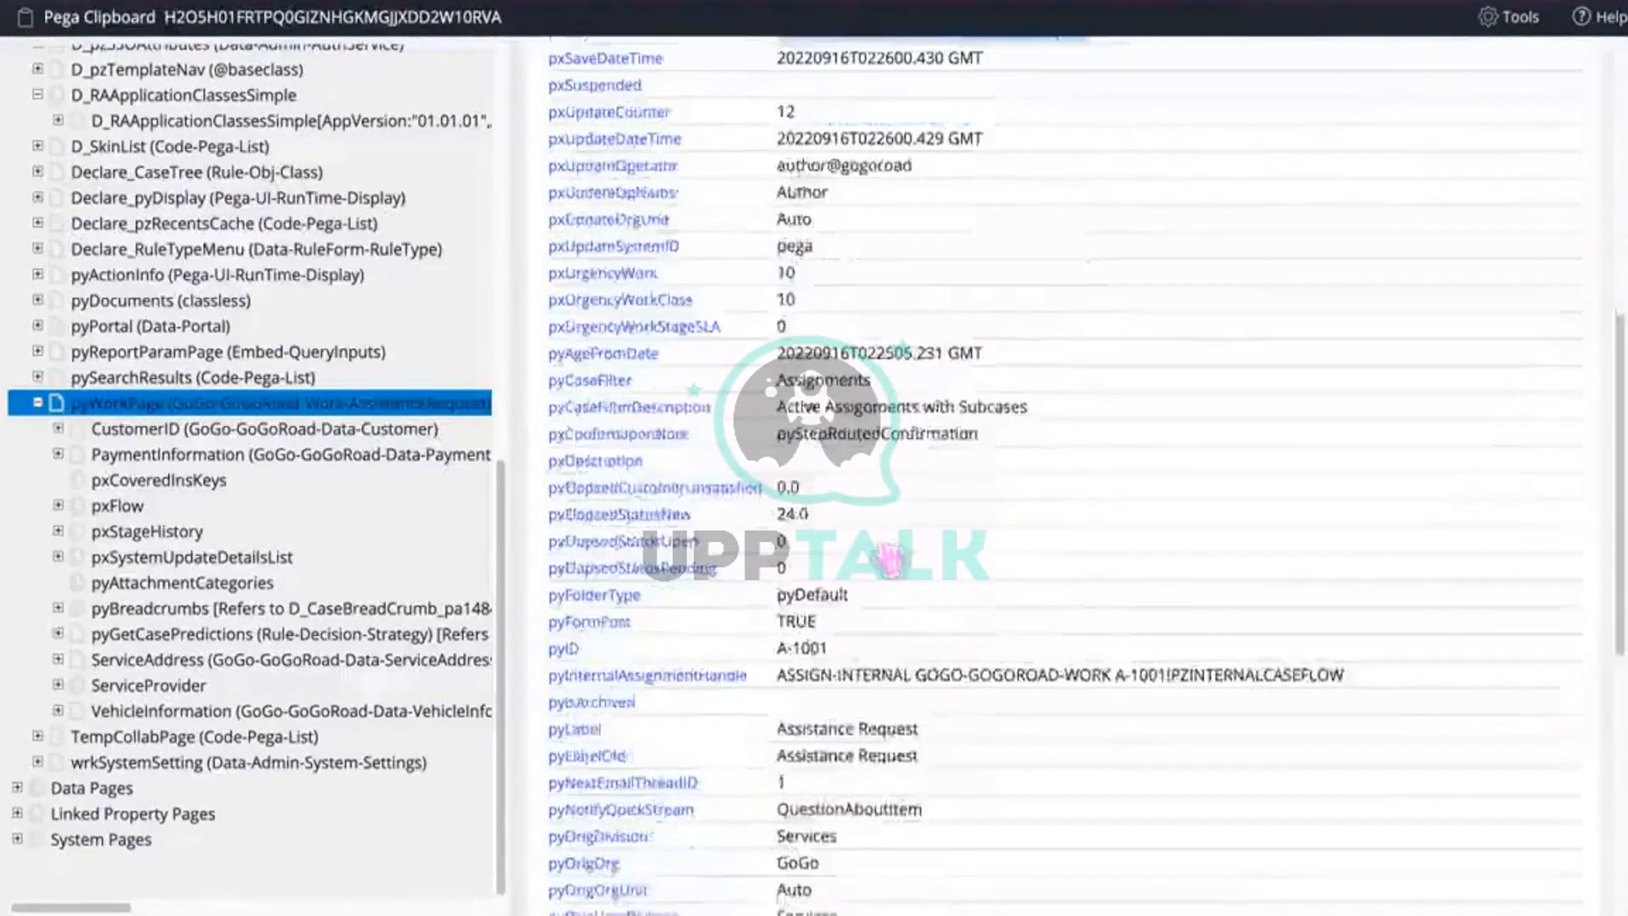
scroll(888, 557, down, 12)
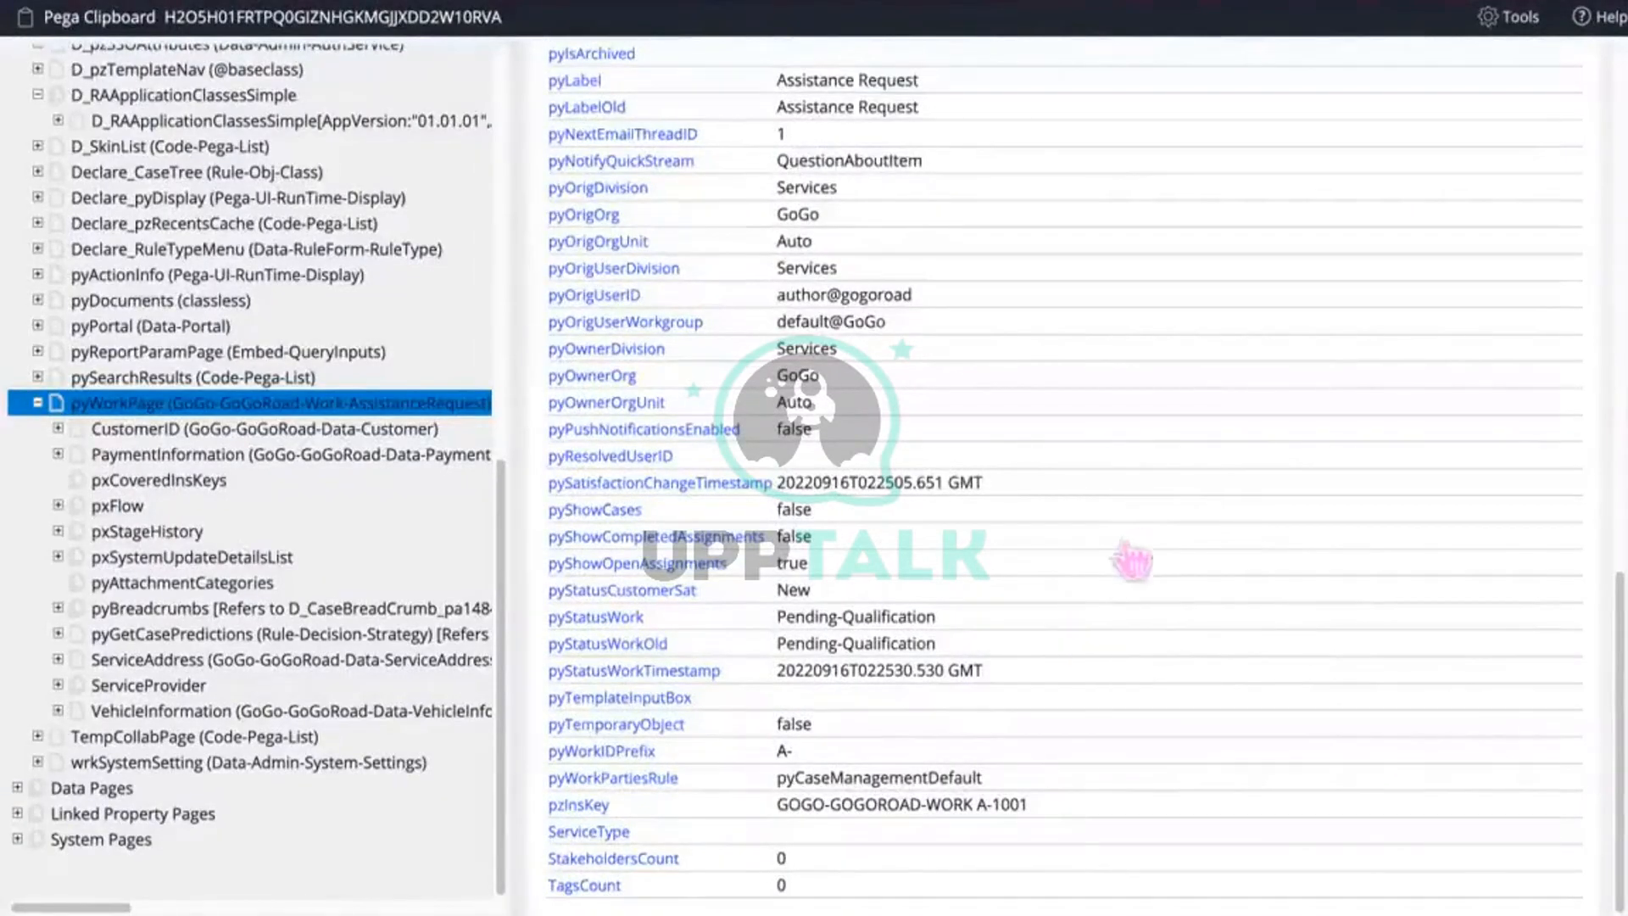
scroll(1132, 561, up, 20)
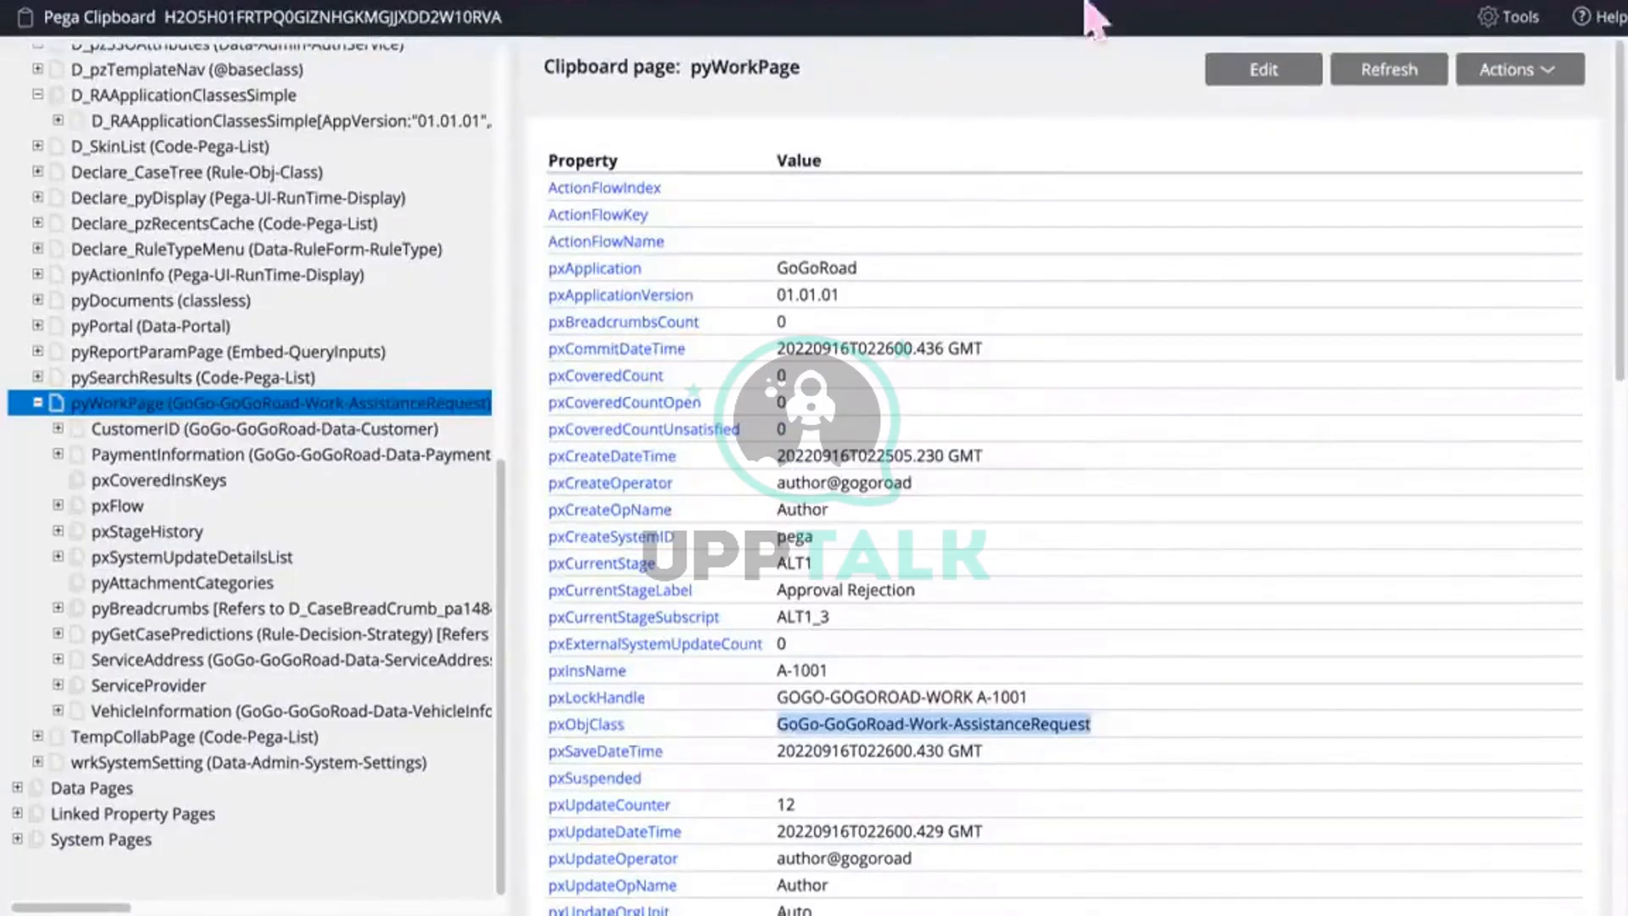
click(441, 3)
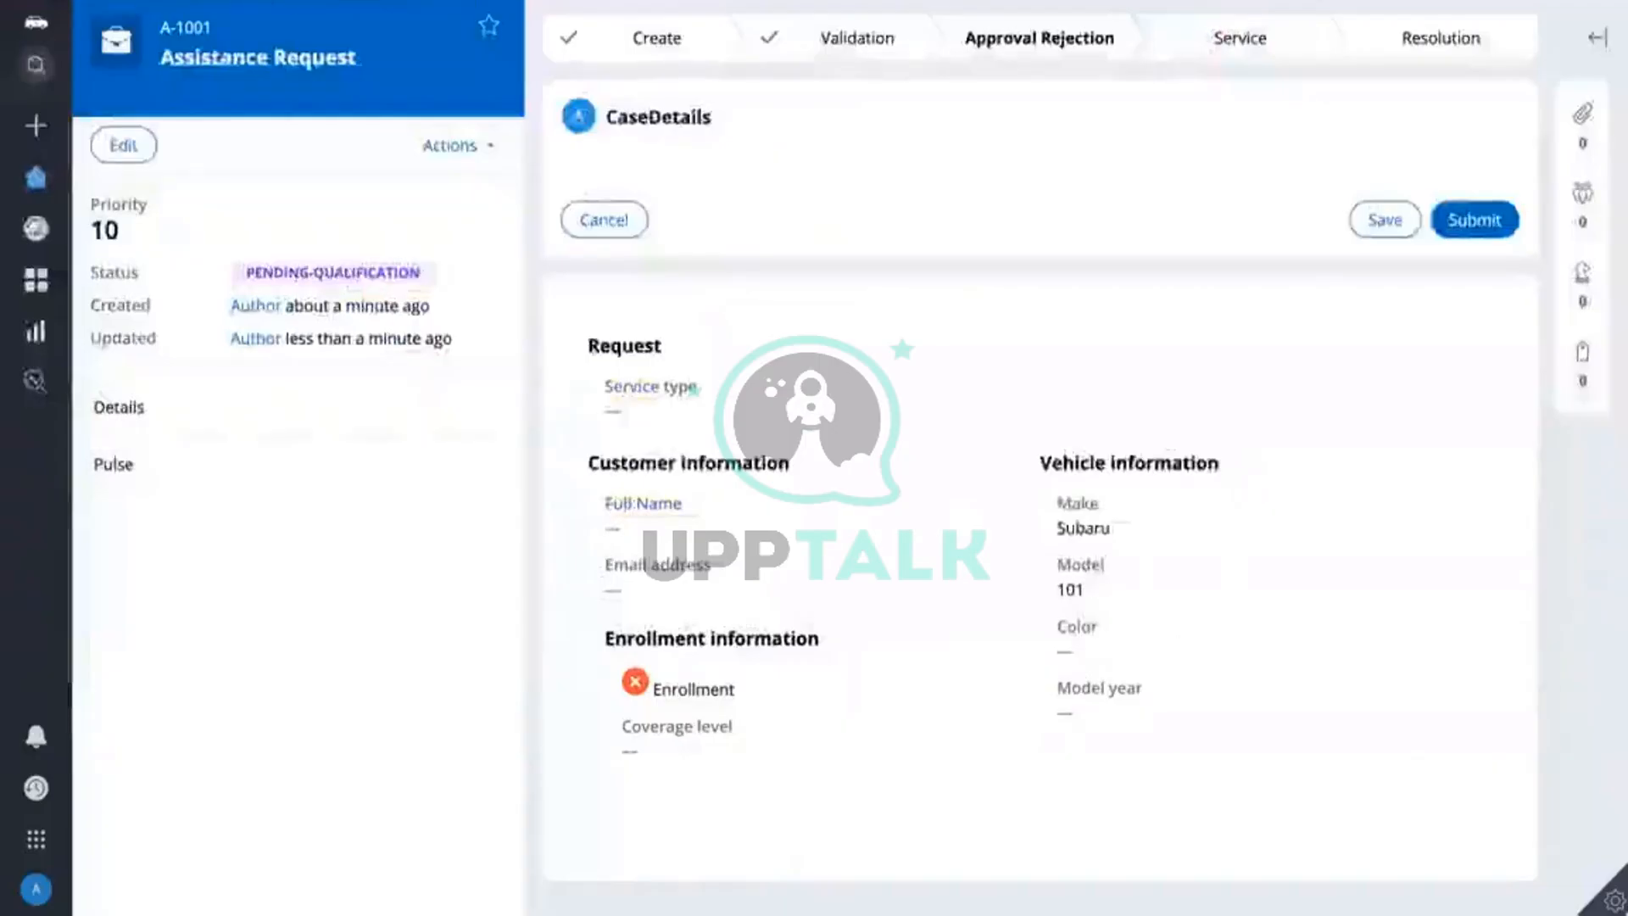
Step: Leave case A-1001 and return to the FetchDetails activity in Dev Studio
mouse_move(1225, 886)
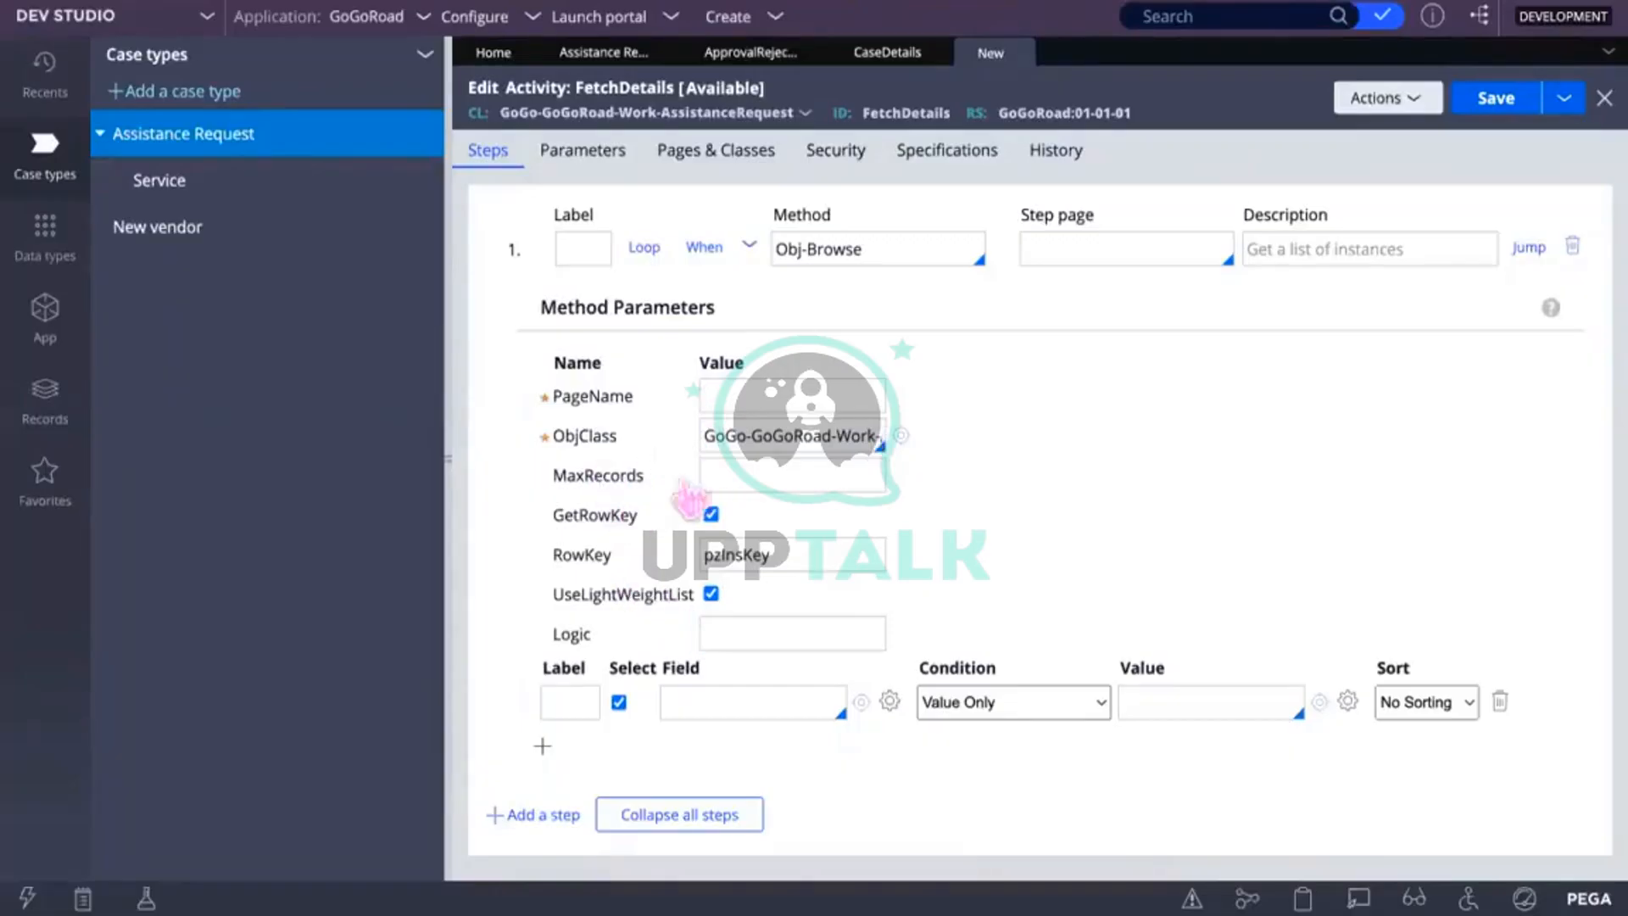
Step: Enter .pyID in the Obj-Browse step's Select Field box using the property suggestions
click(720, 703)
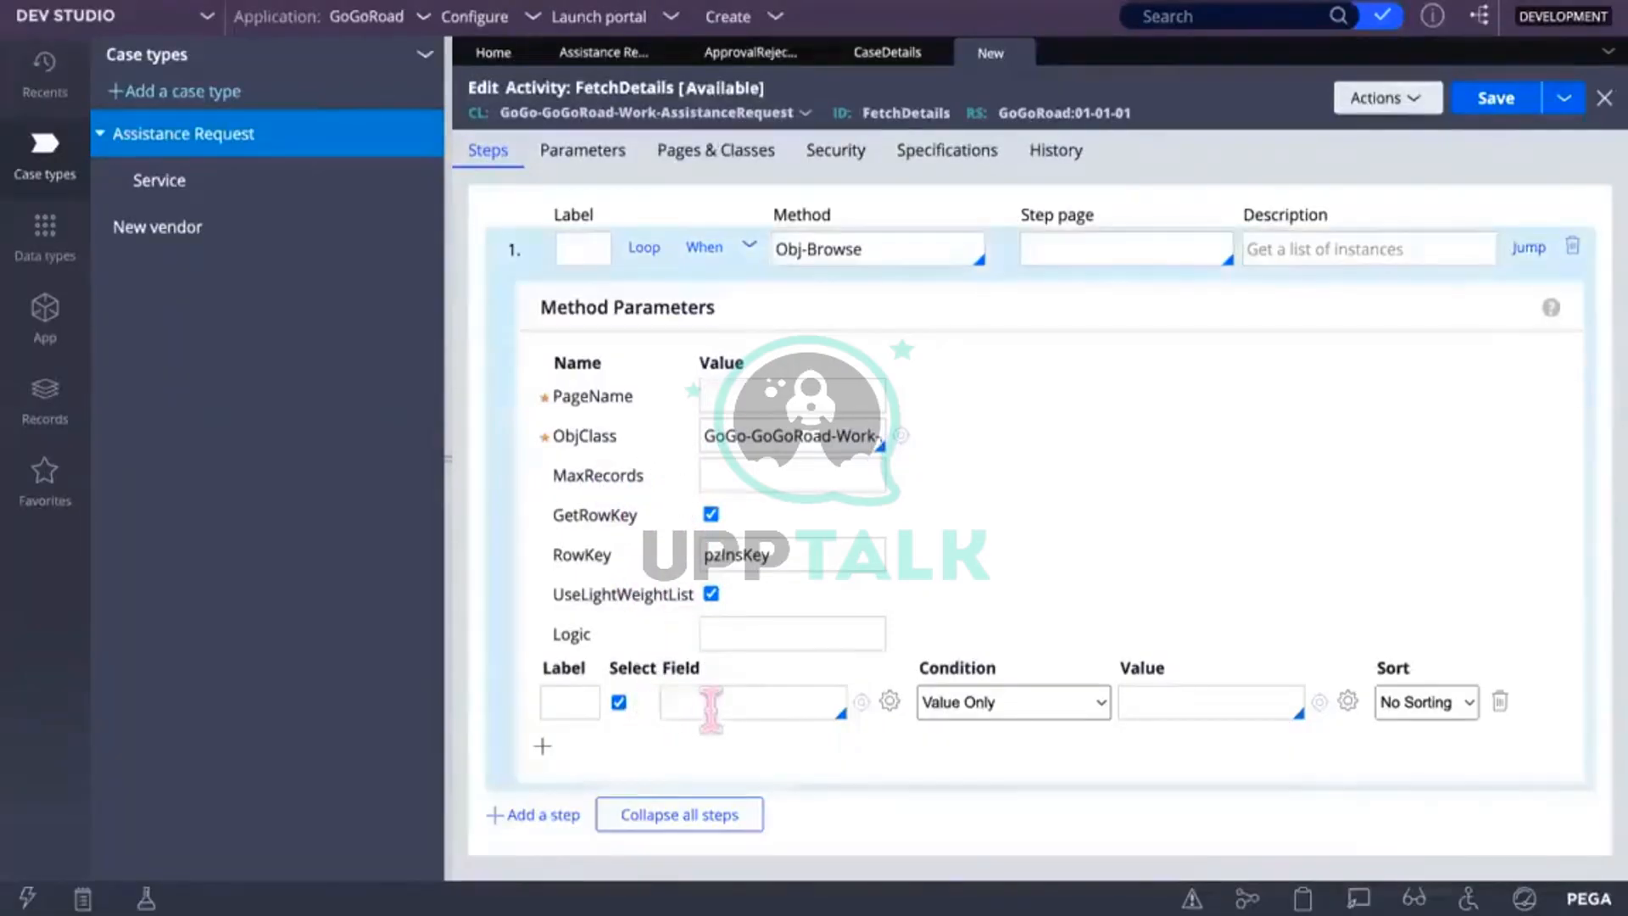
text(py)
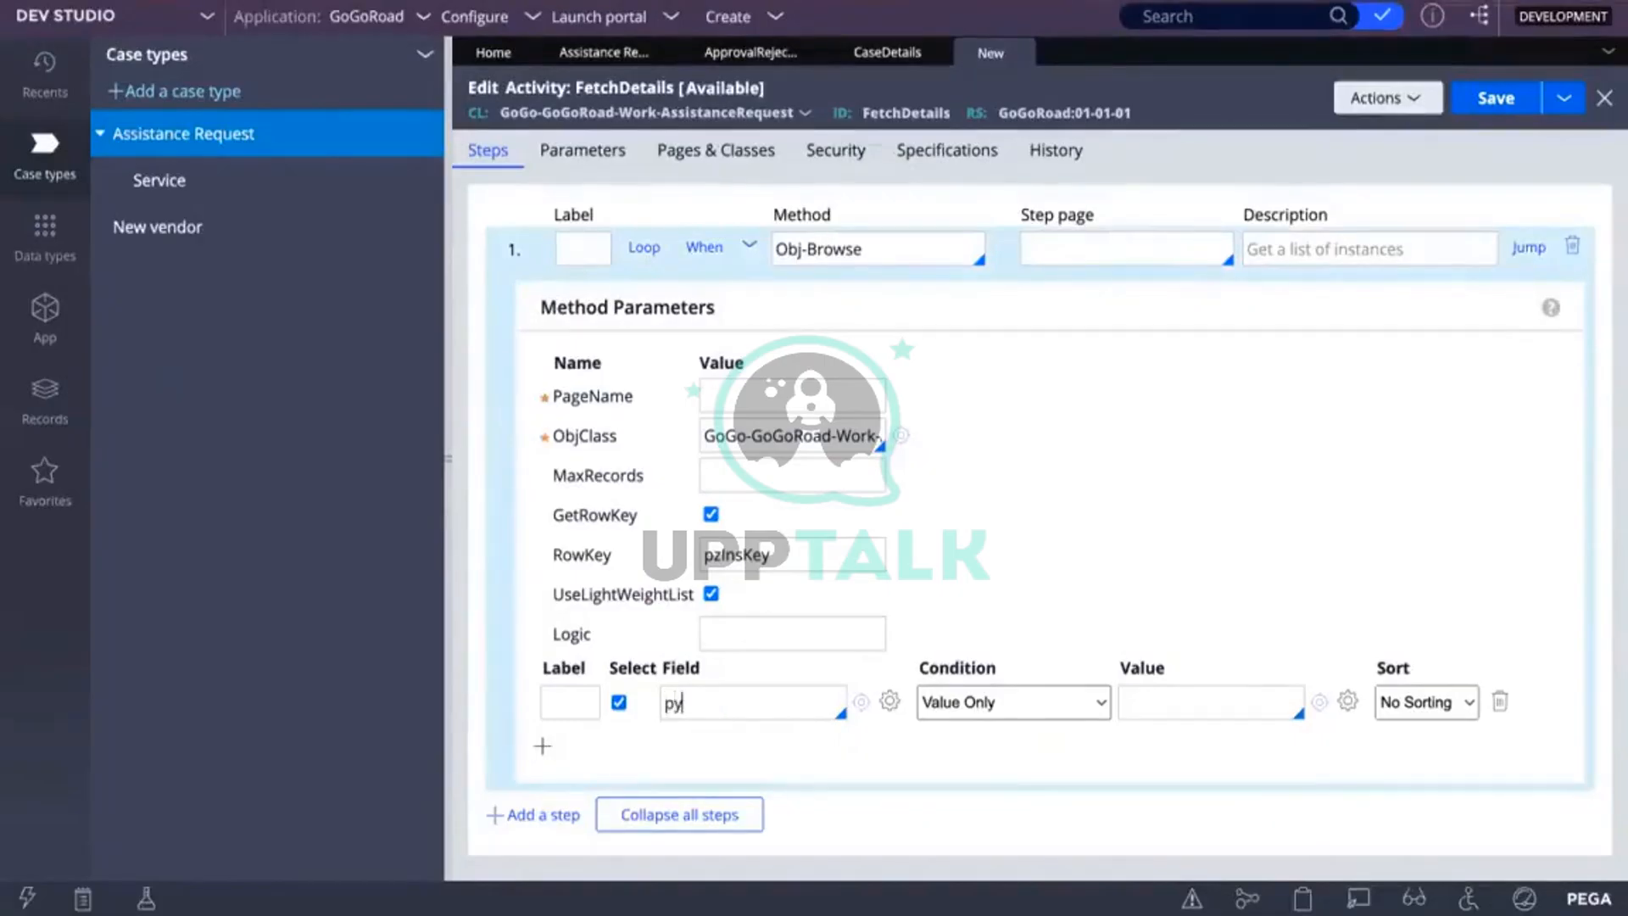
key(BackSpace)
key(BackSpace)
text(.py)
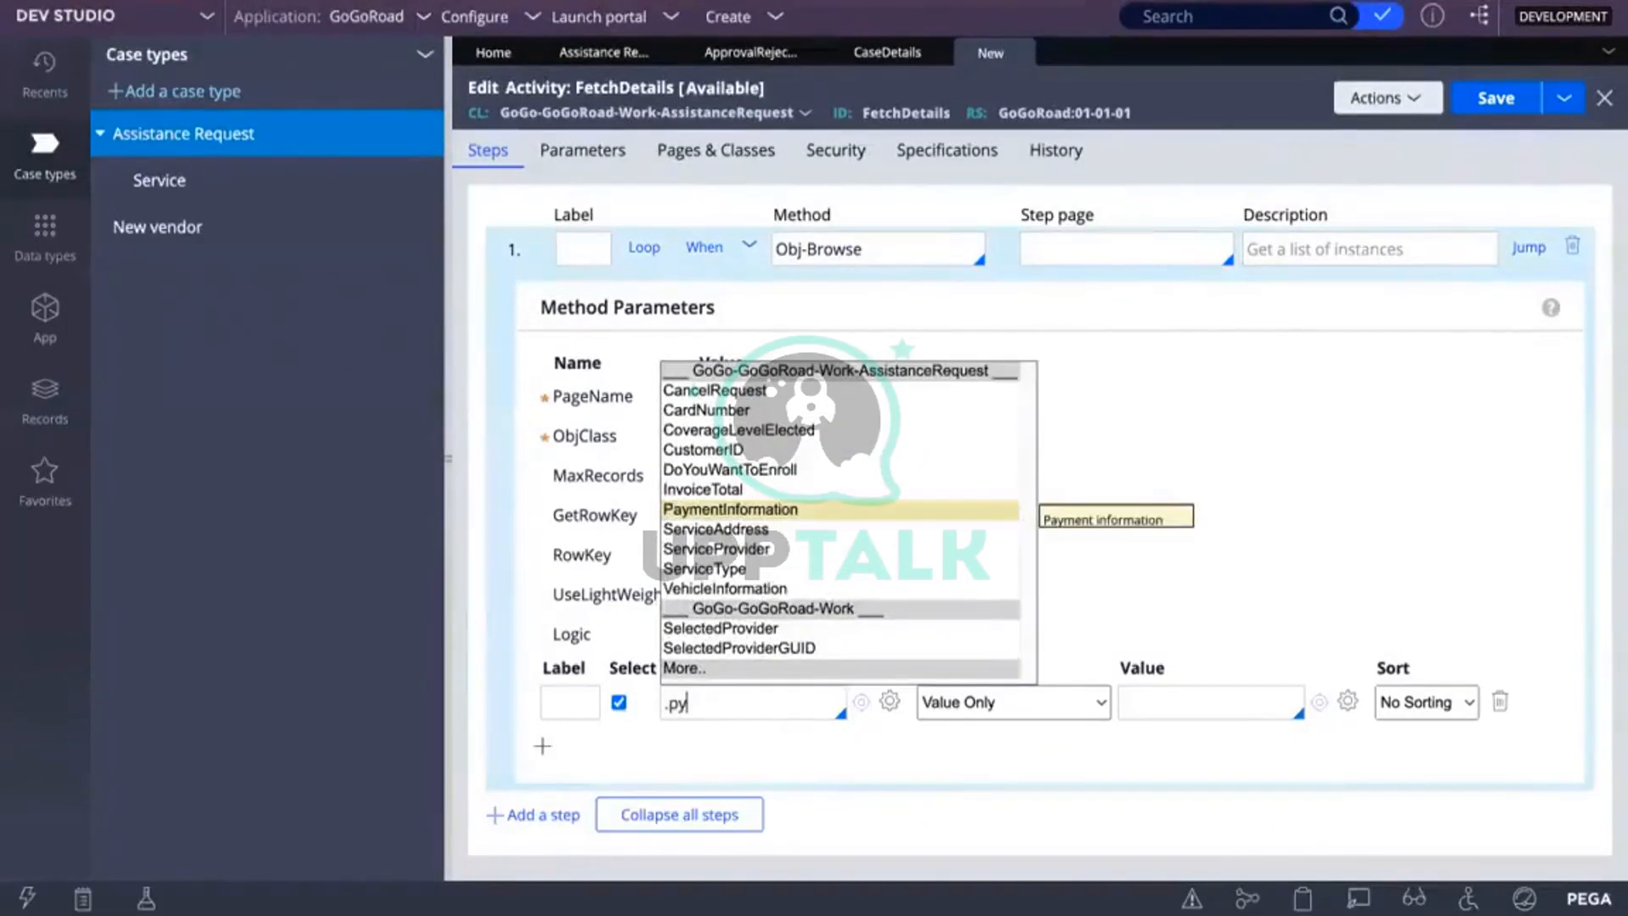
key(Down)
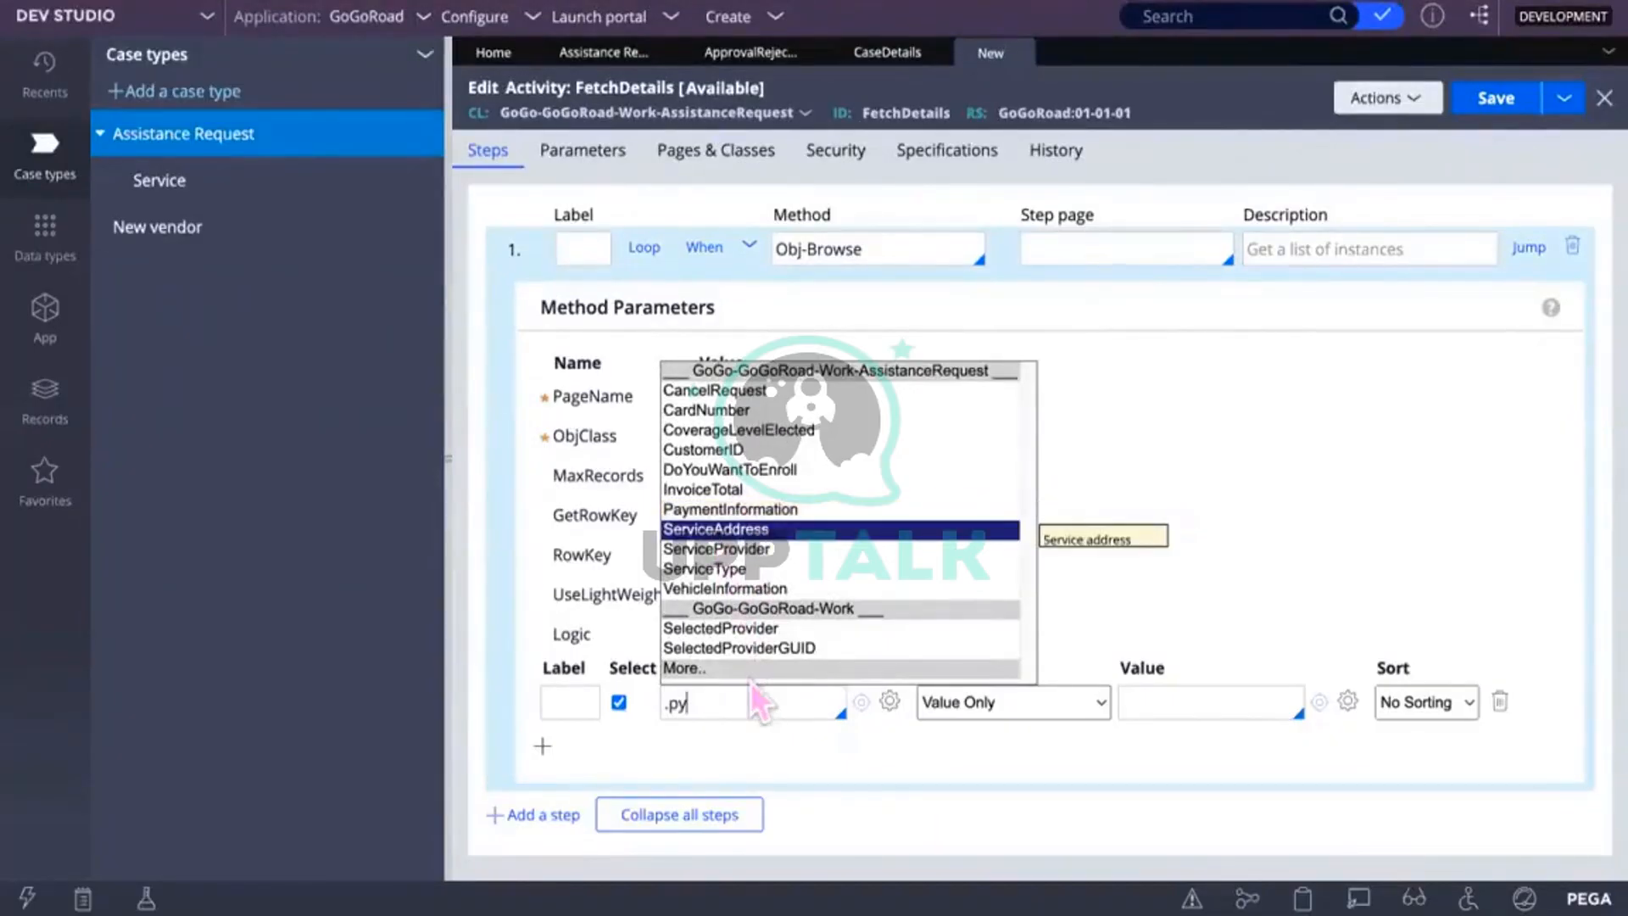
text(iD)
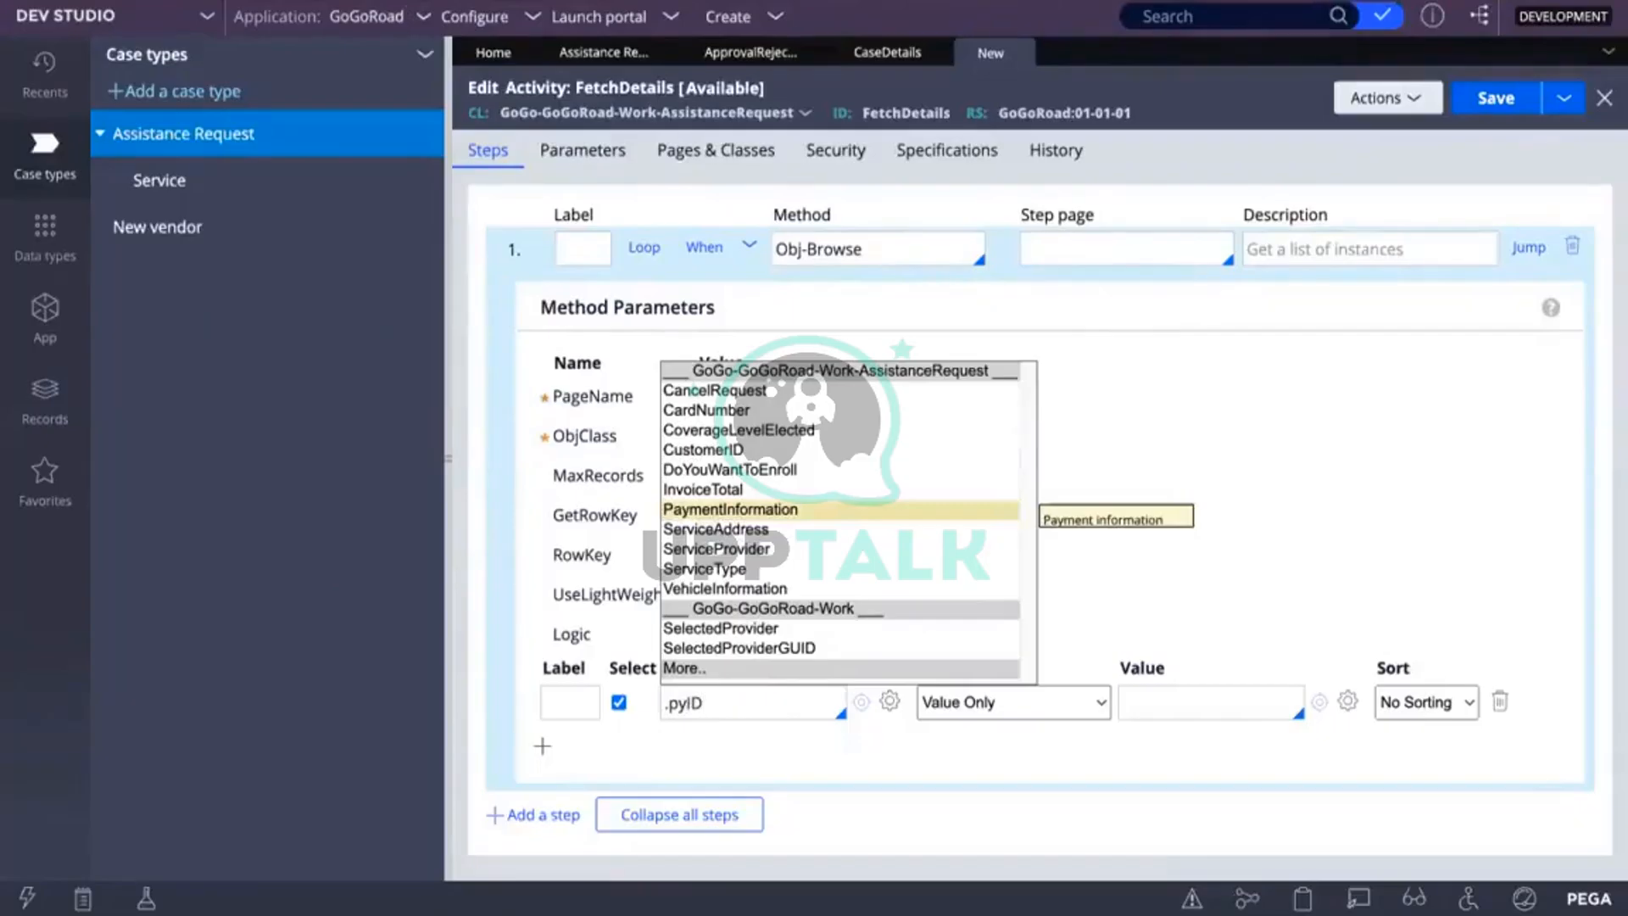
key(Down)
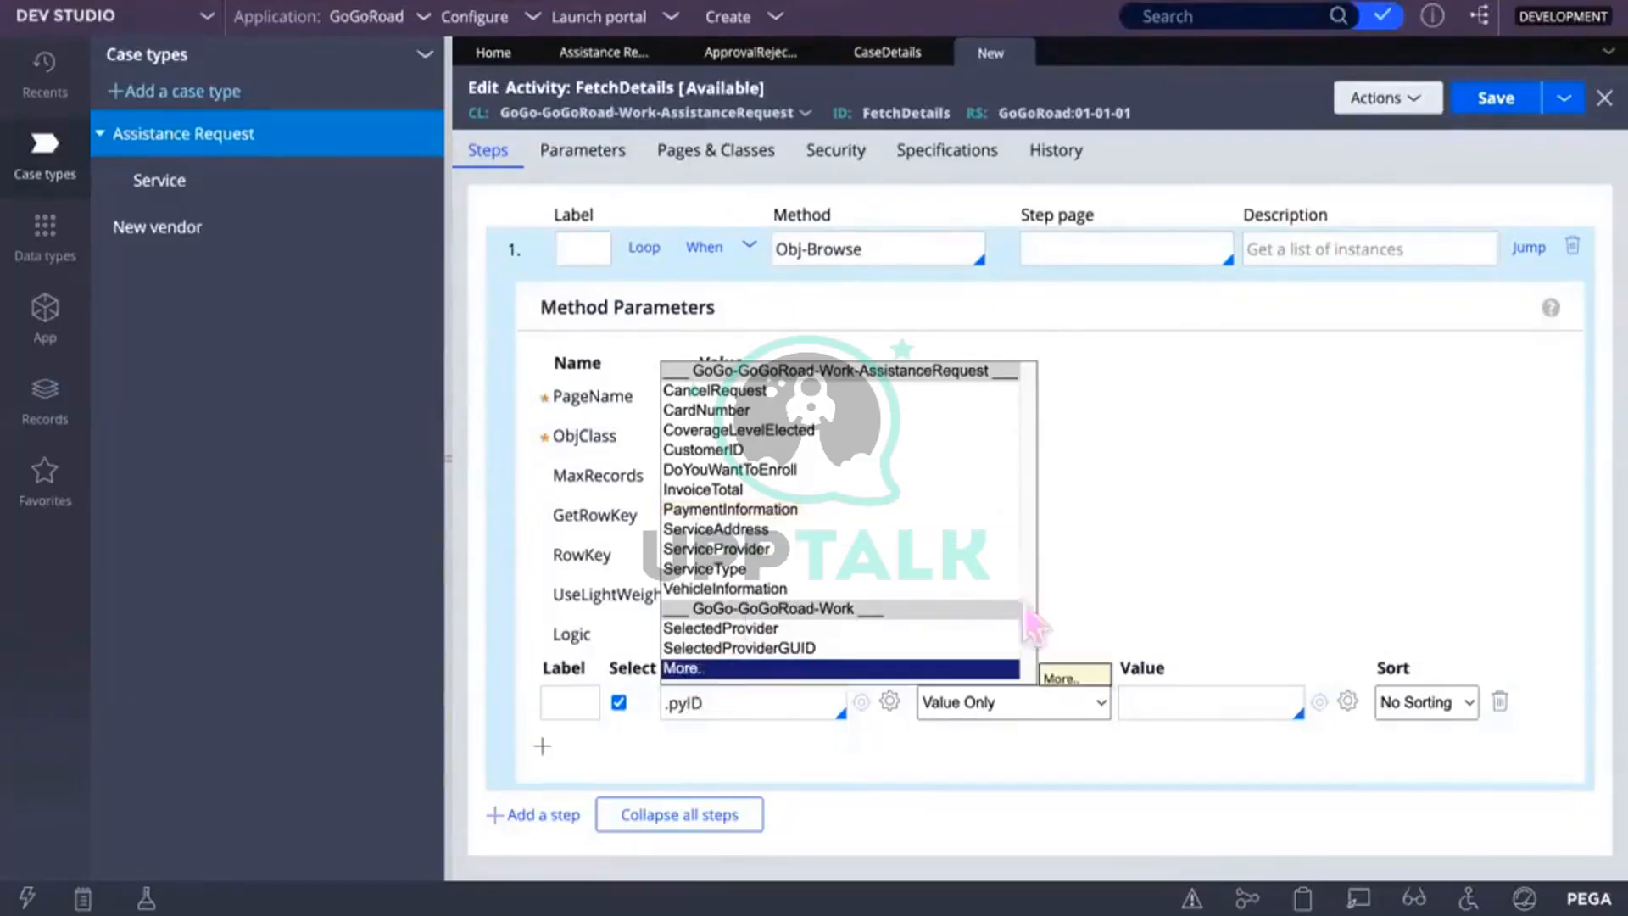
Step: Choose pyID from the full More.. property list as the select field
double_click(731, 702)
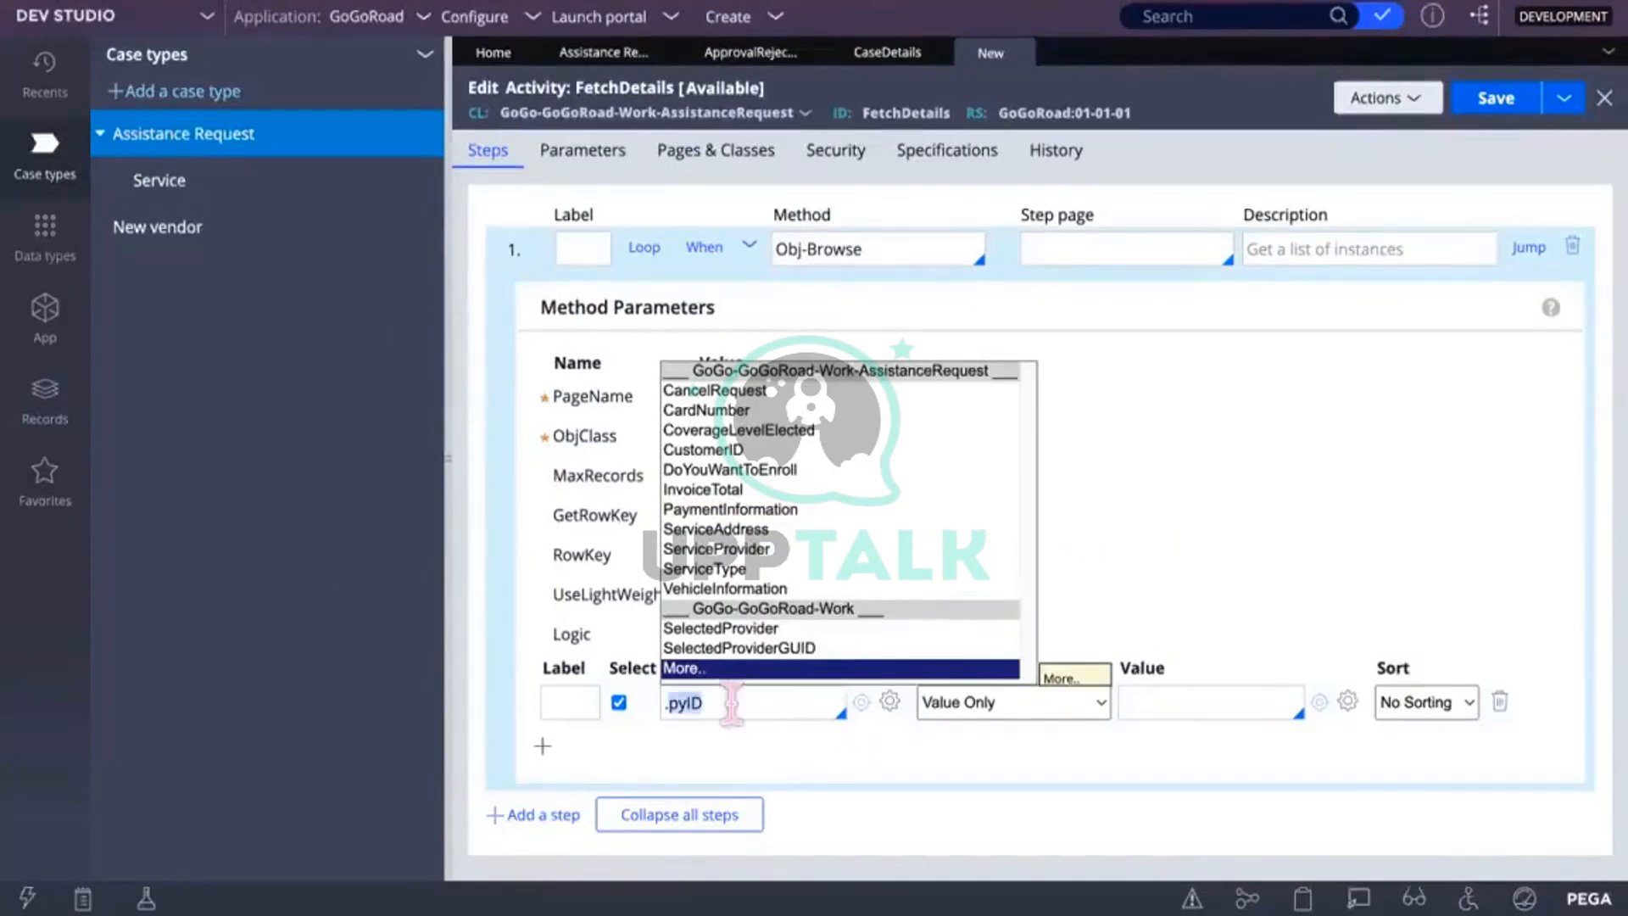
click(811, 765)
double_click(725, 702)
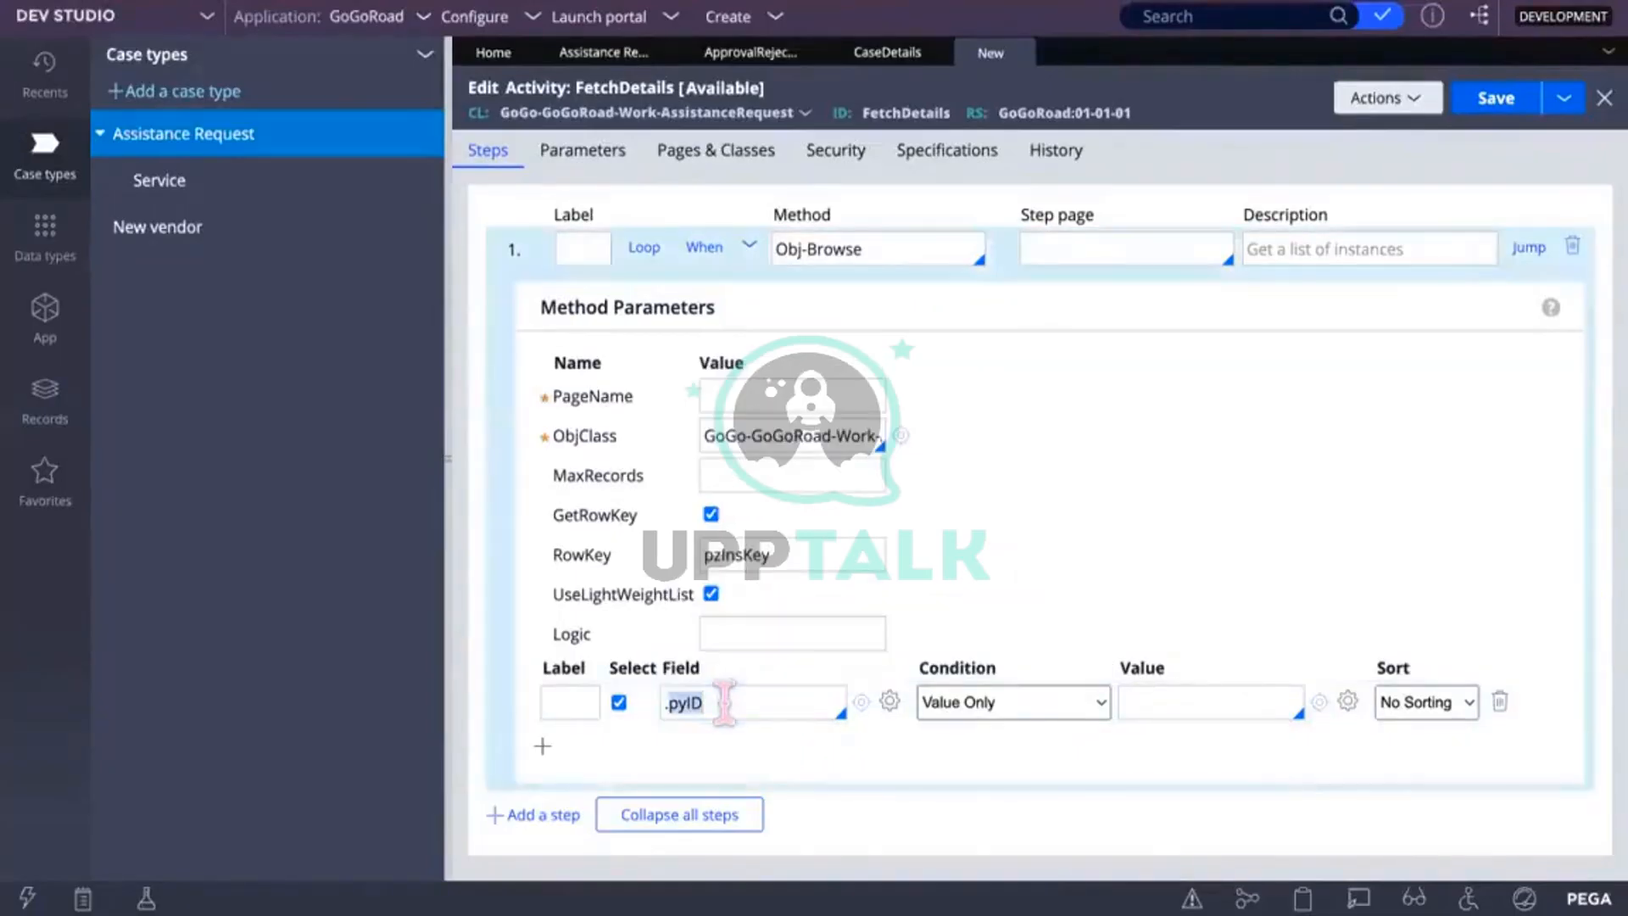
click(753, 702)
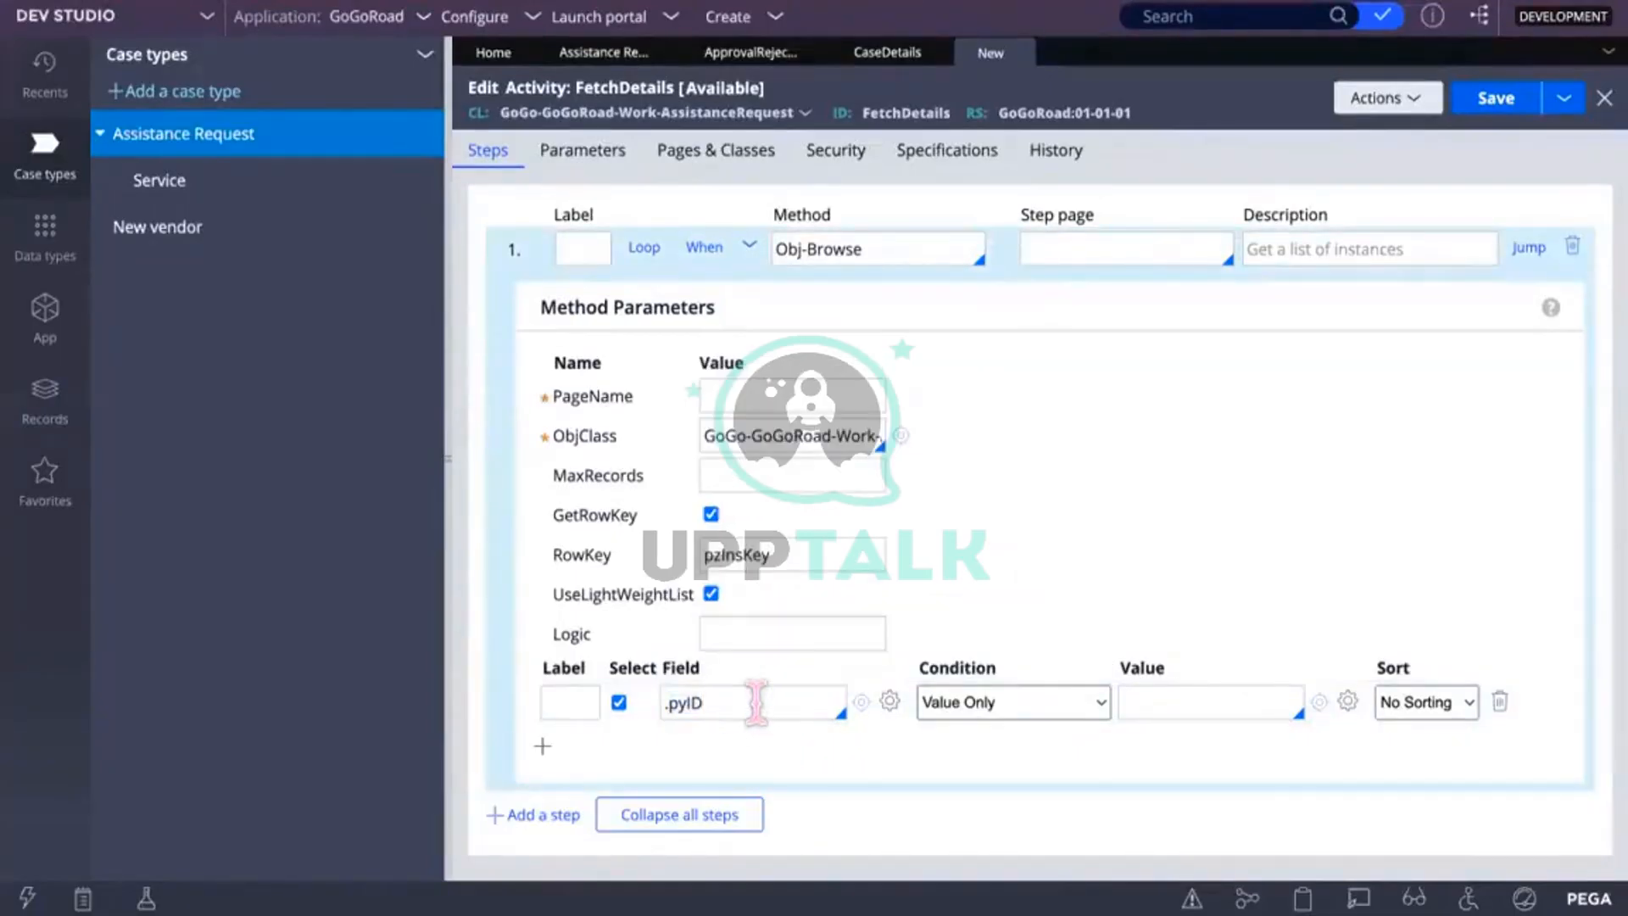
key(Down)
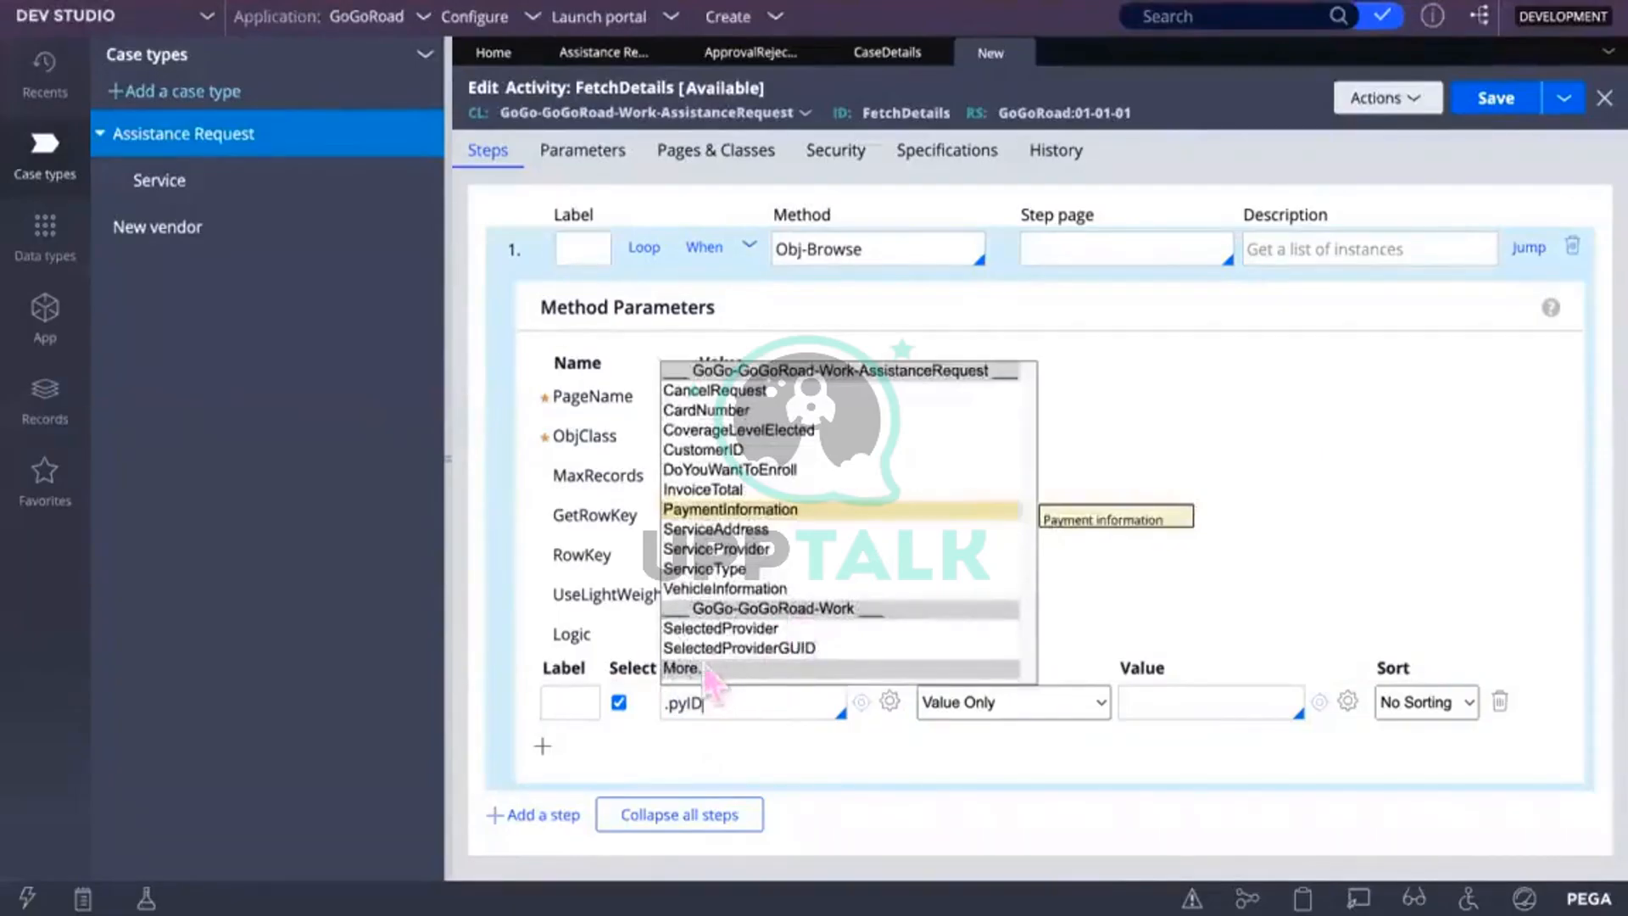
click(707, 670)
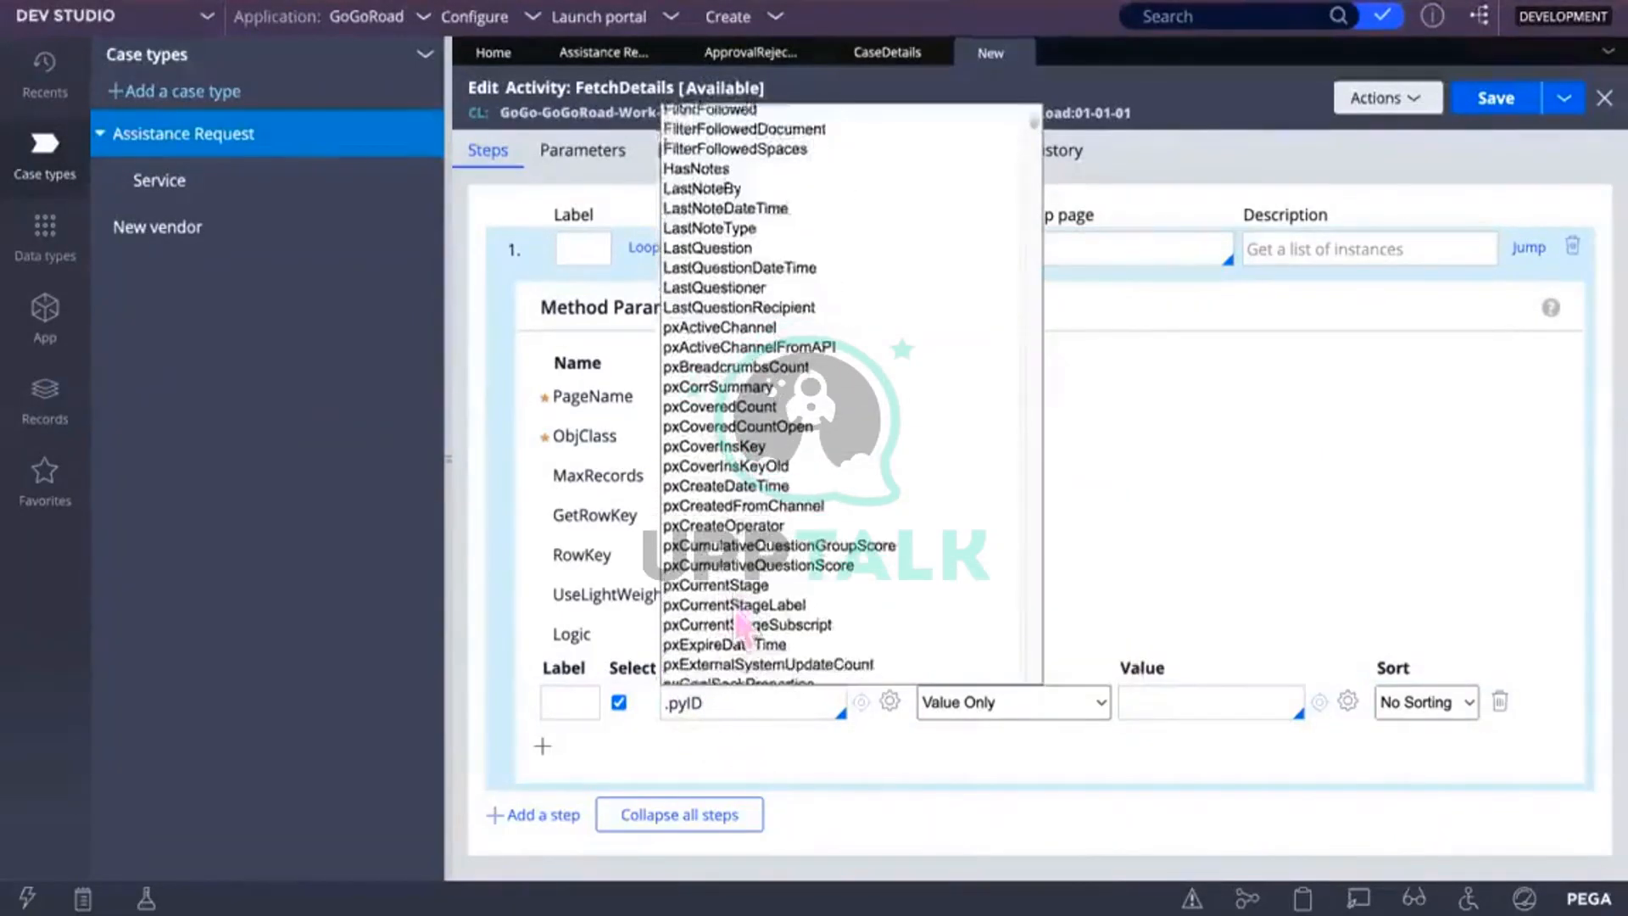
scroll(739, 629, down, 10)
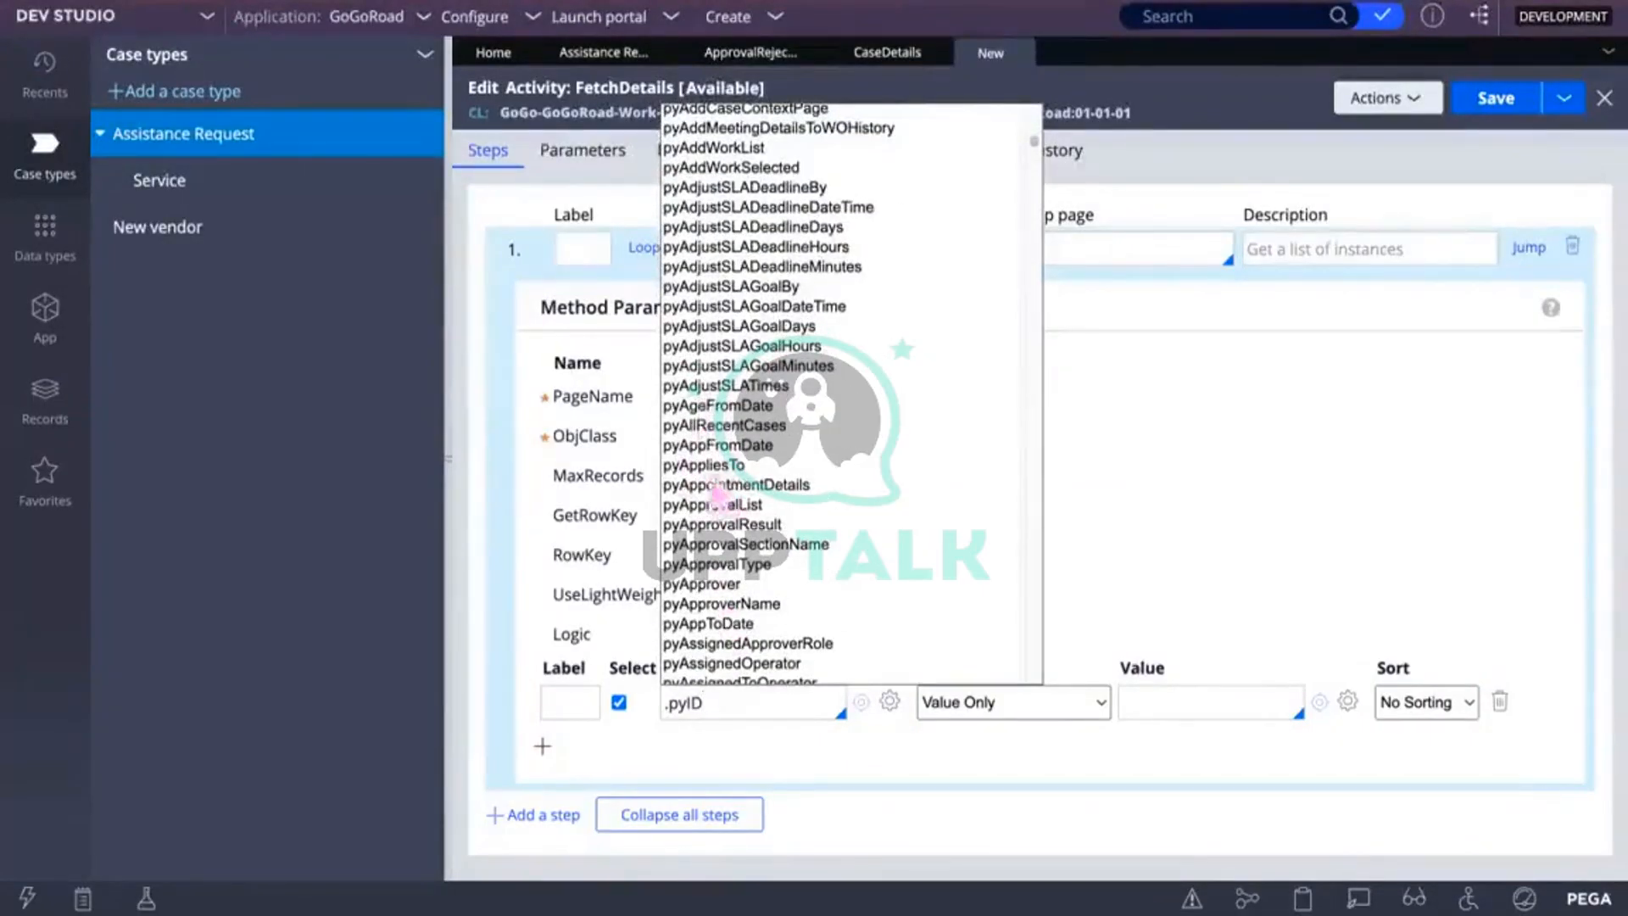
scroll(734, 557, down, 12)
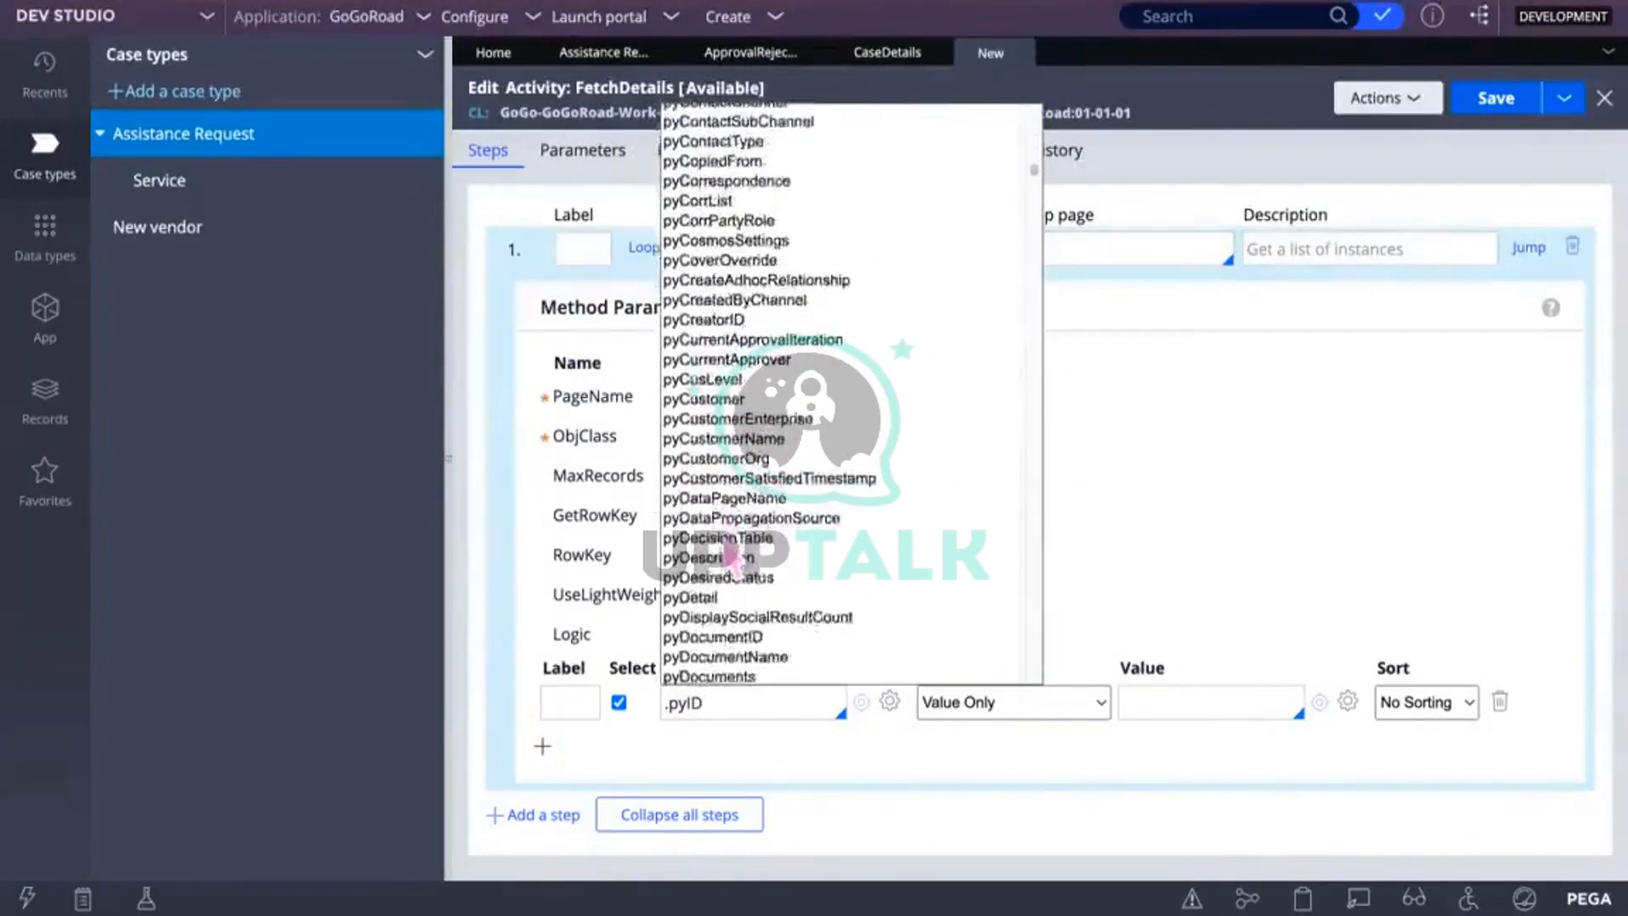
scroll(734, 557, down, 12)
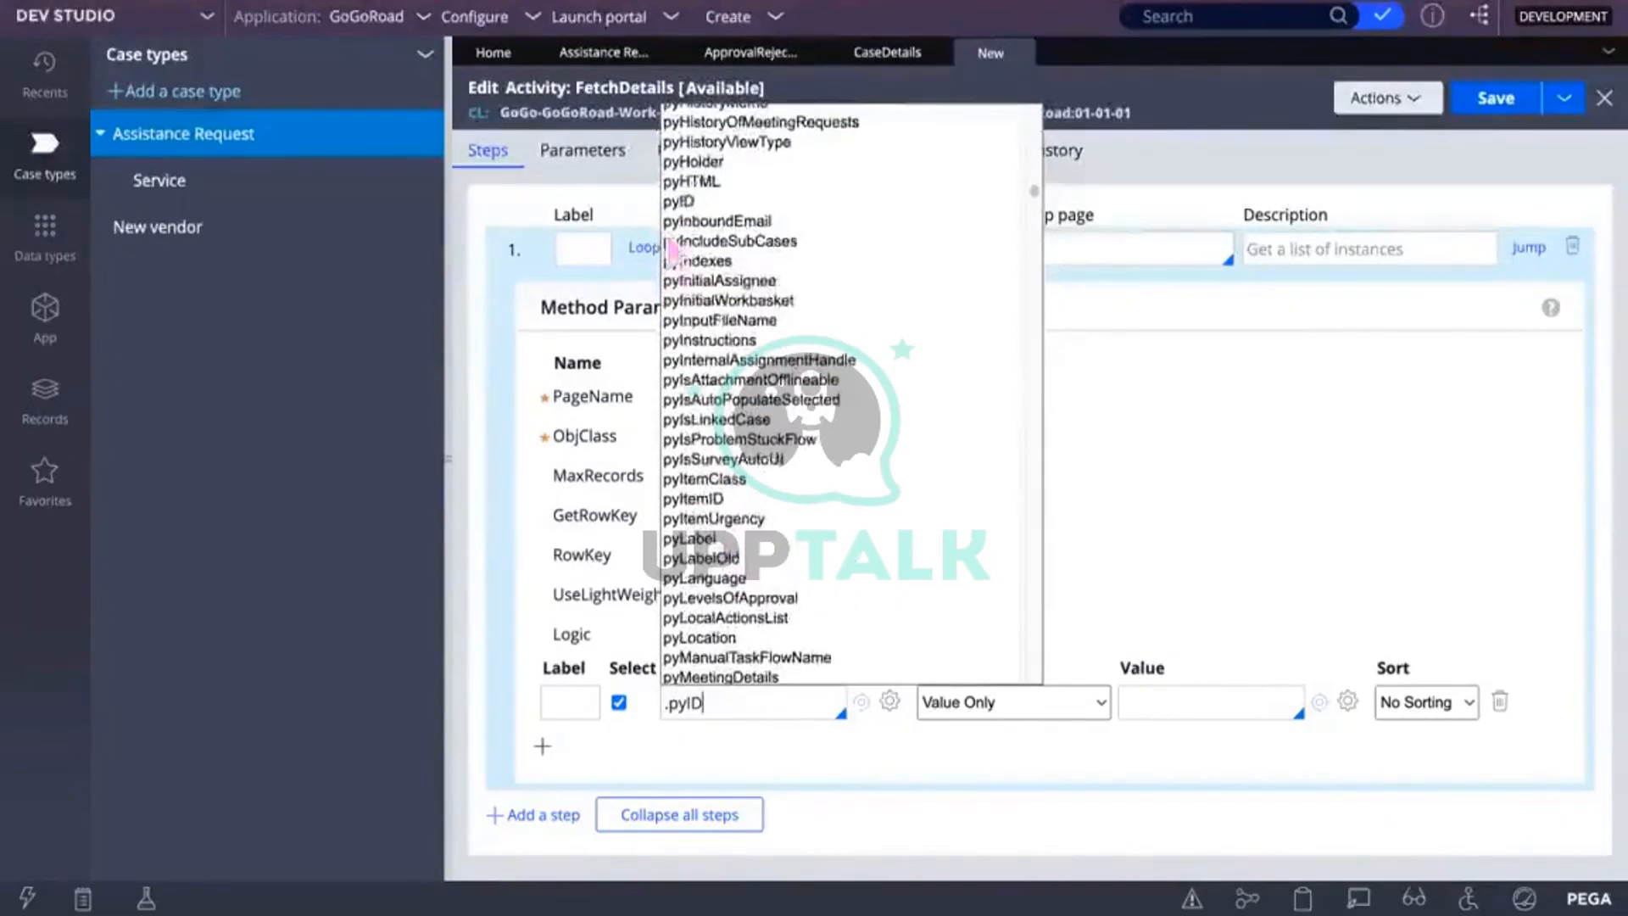
click(683, 201)
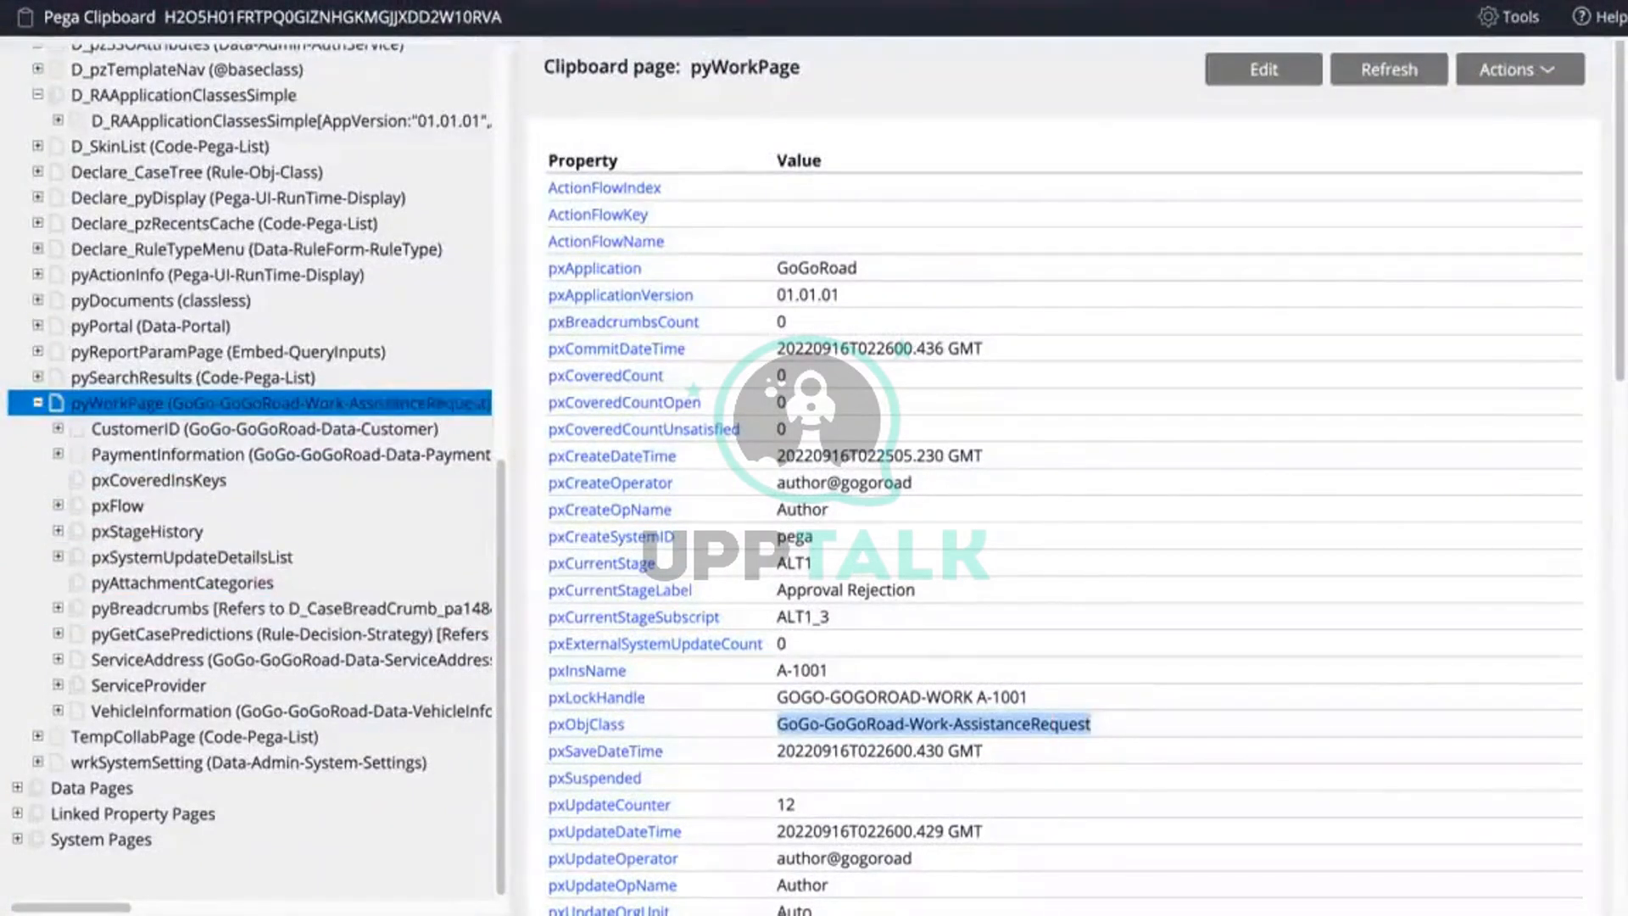
key(alt+Tab)
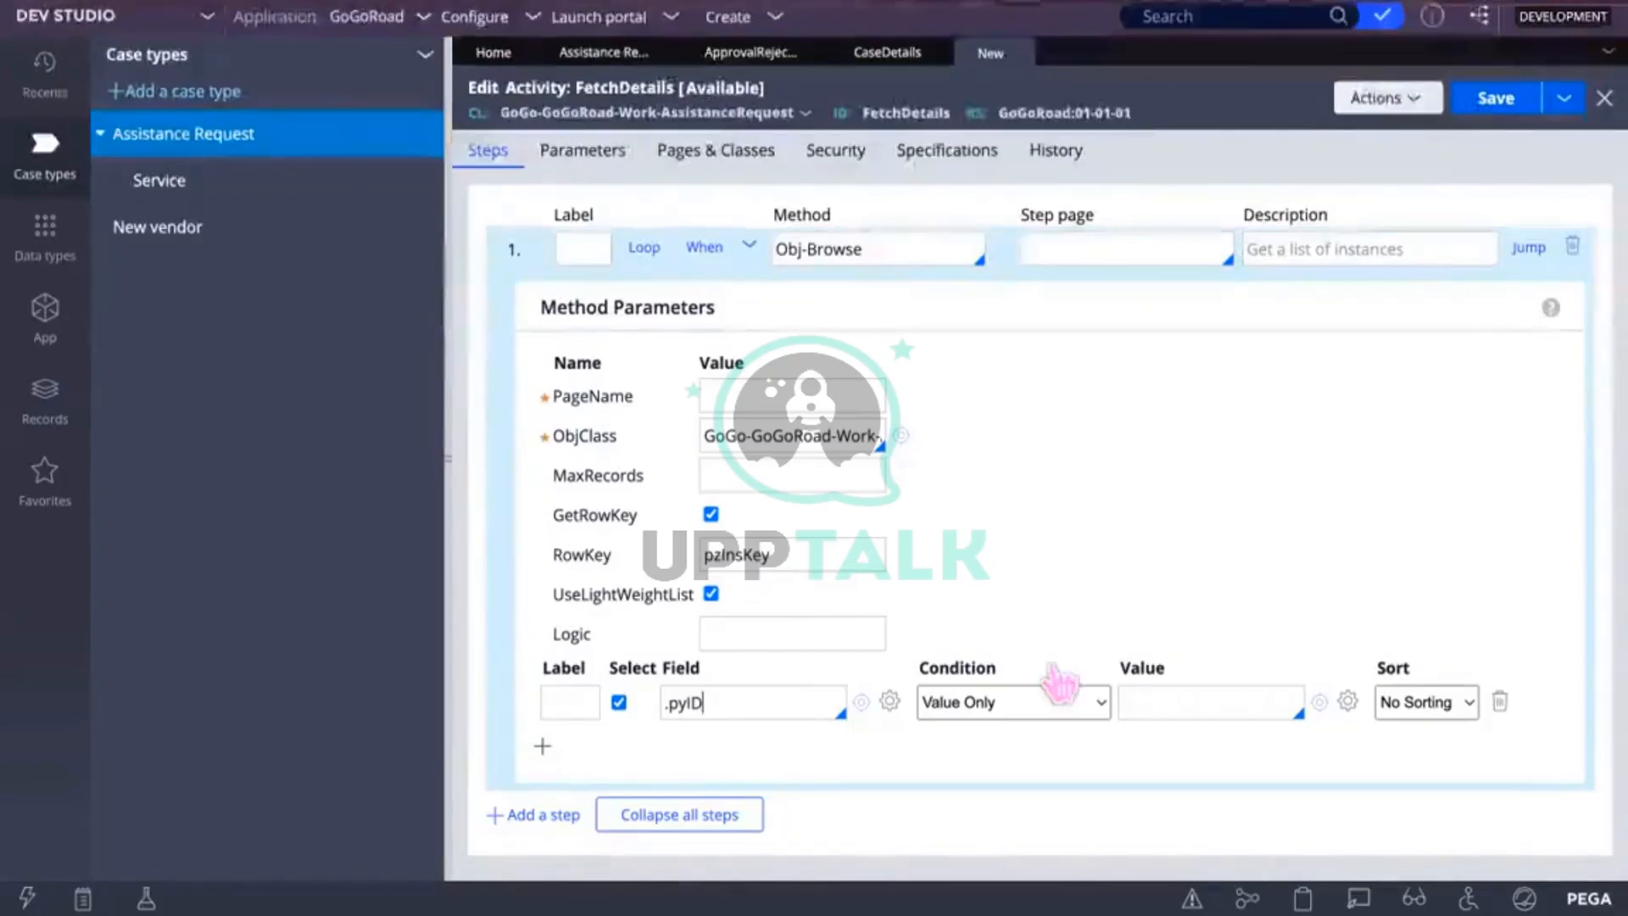
mouse_move(750, 846)
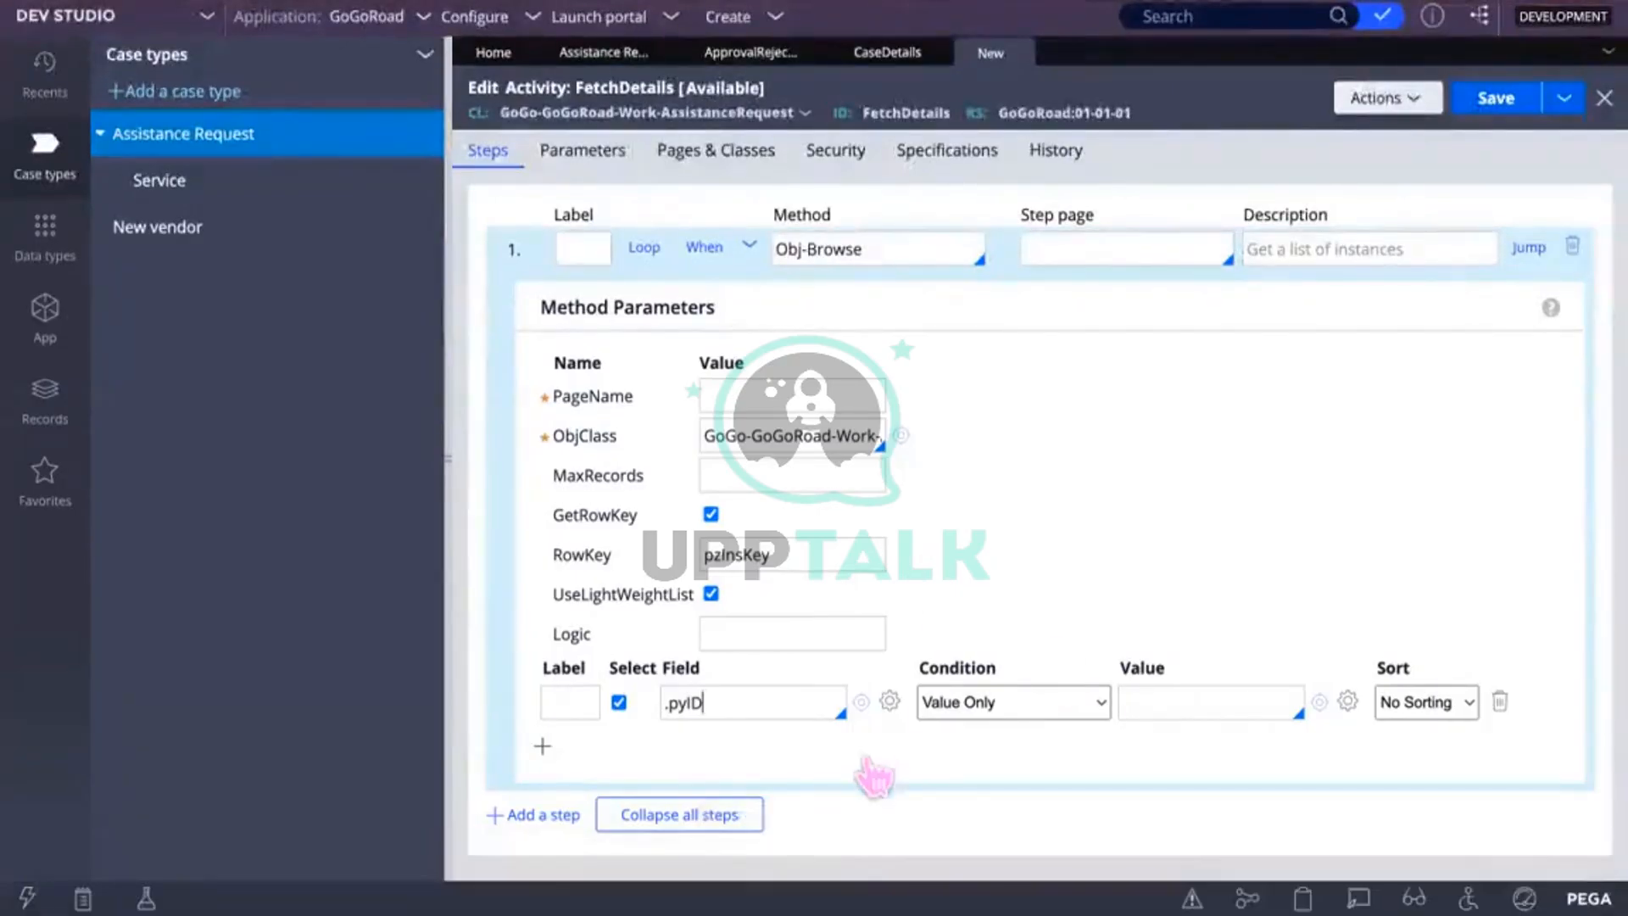
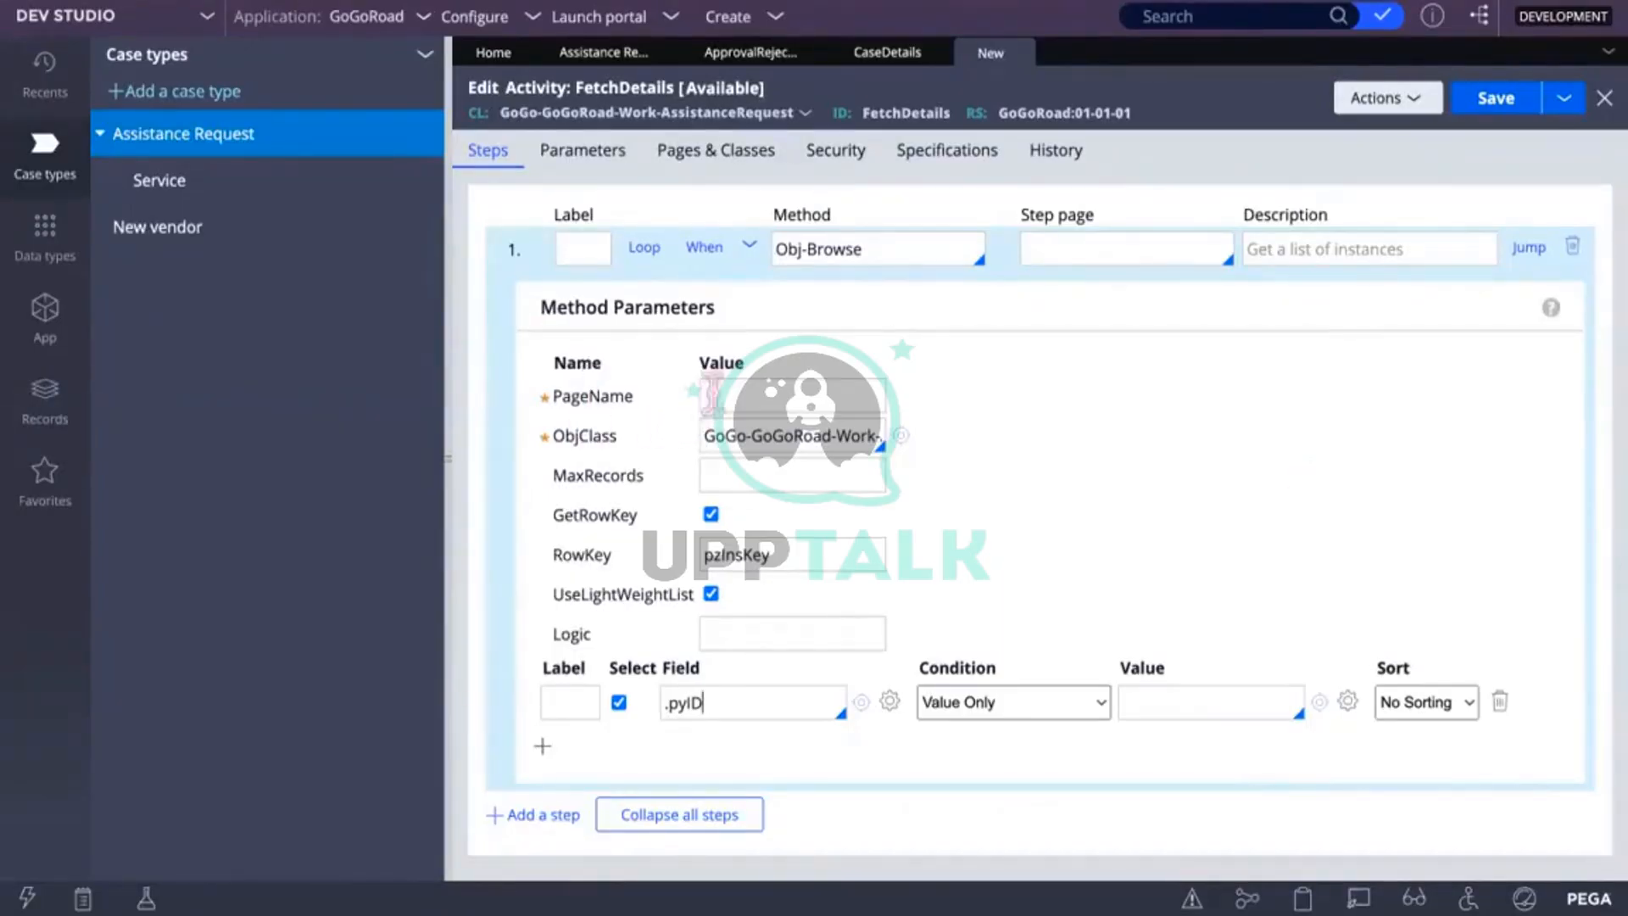
Step: Type CaseDetailsList into the Obj-Browse step's PageName parameter
click(719, 395)
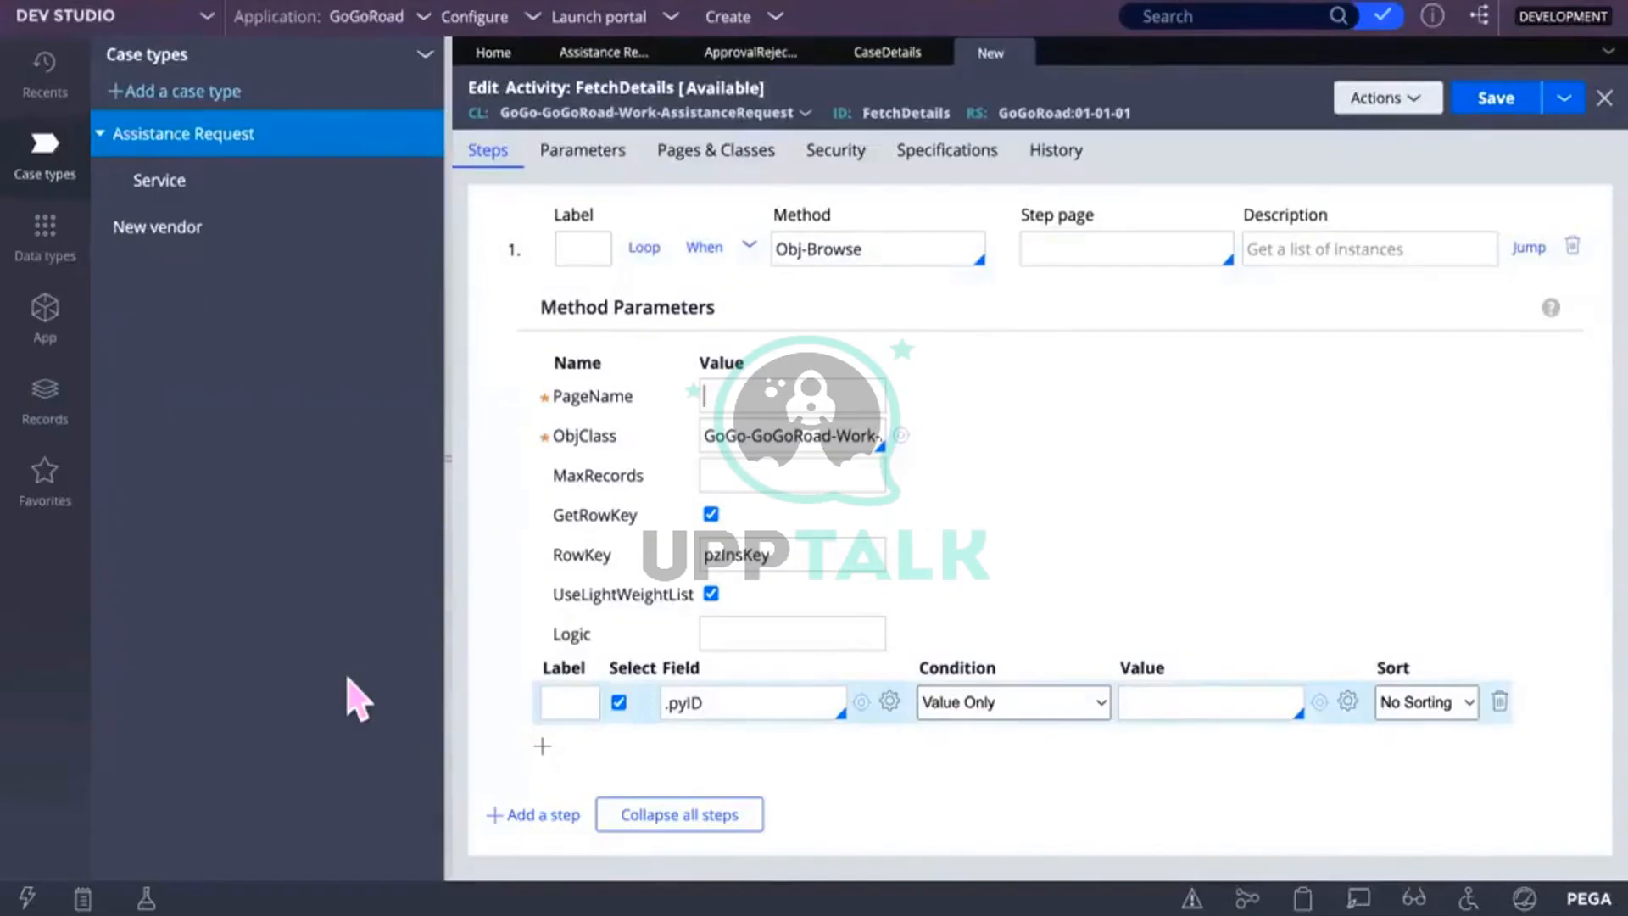
text(CaseDetailsList)
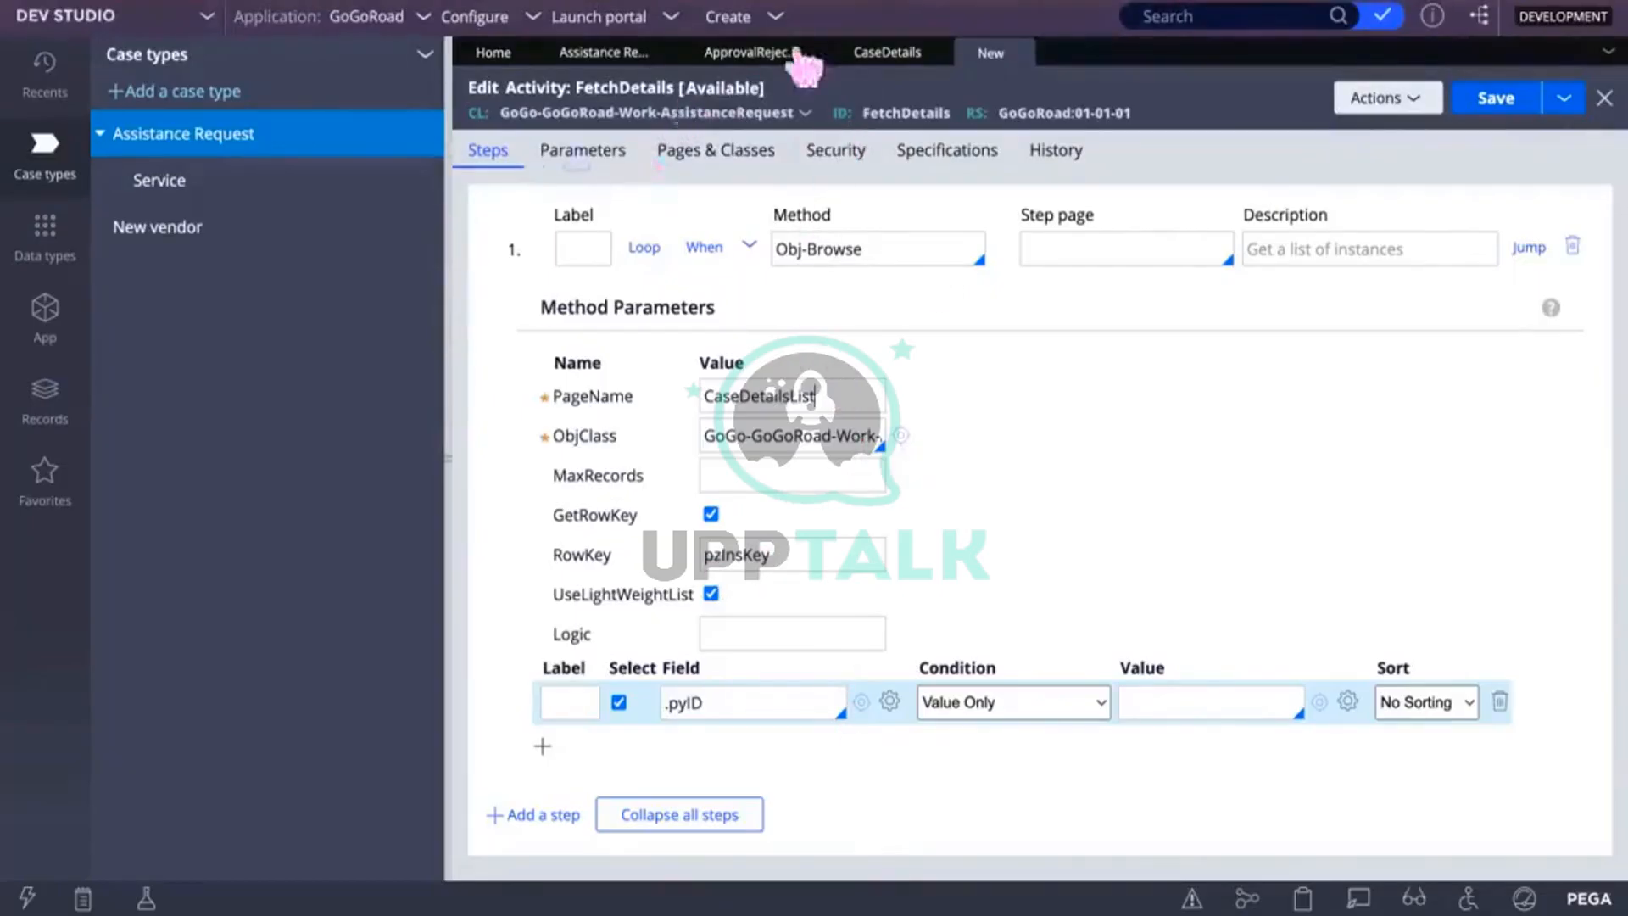
Step: Add a page declaration named CaseDetailsList on the Pages & Classes tab
click(733, 151)
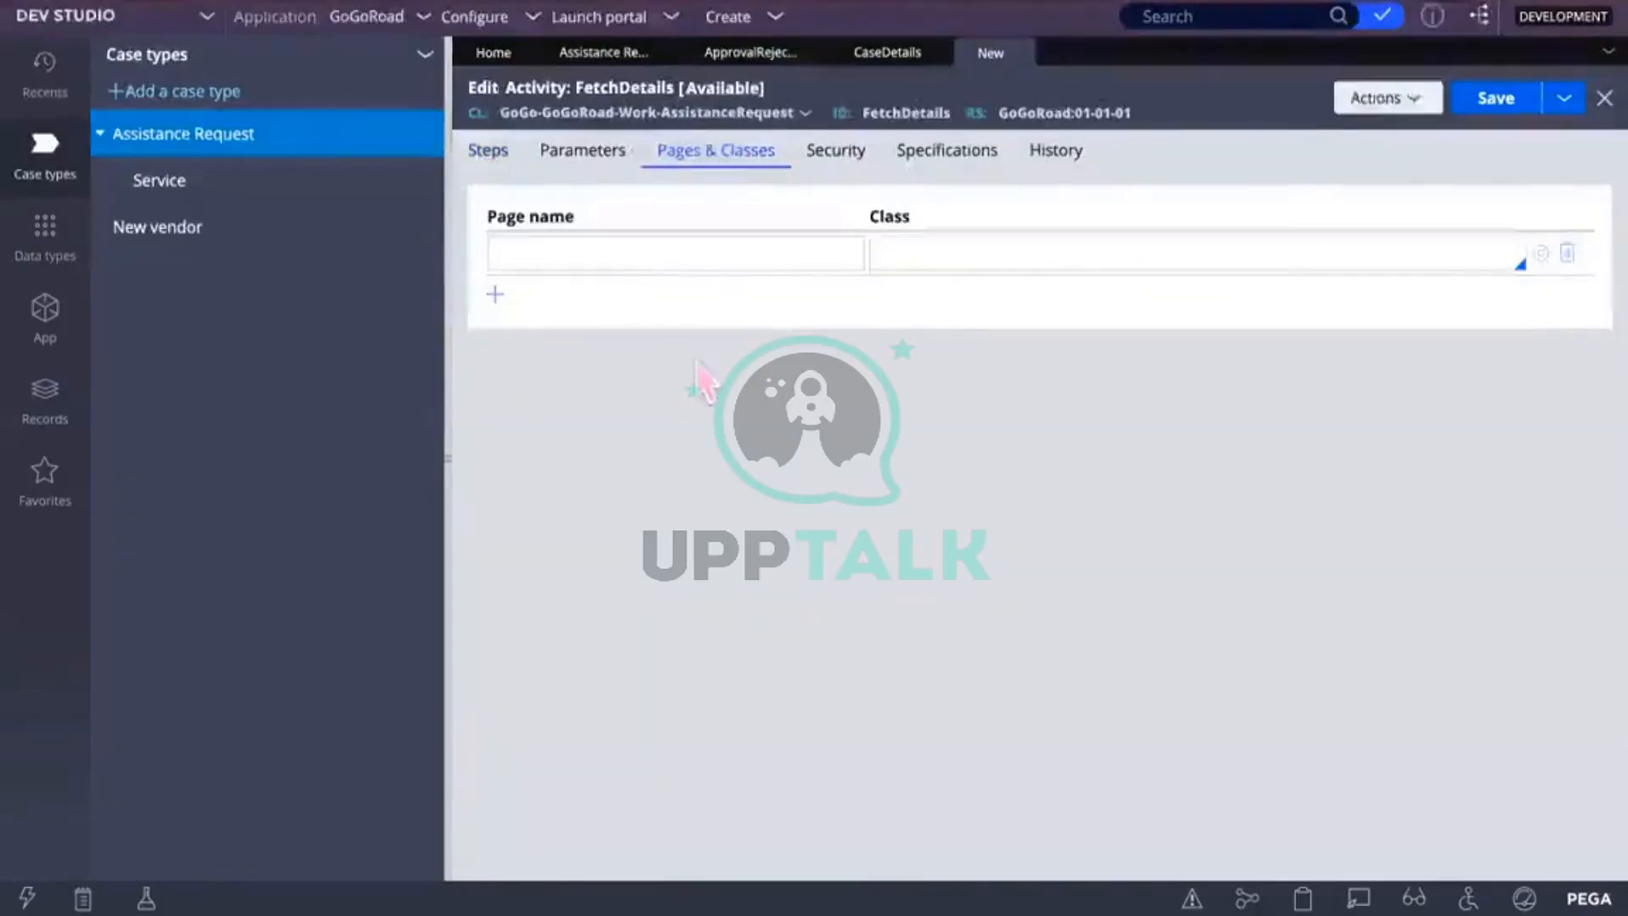
click(570, 252)
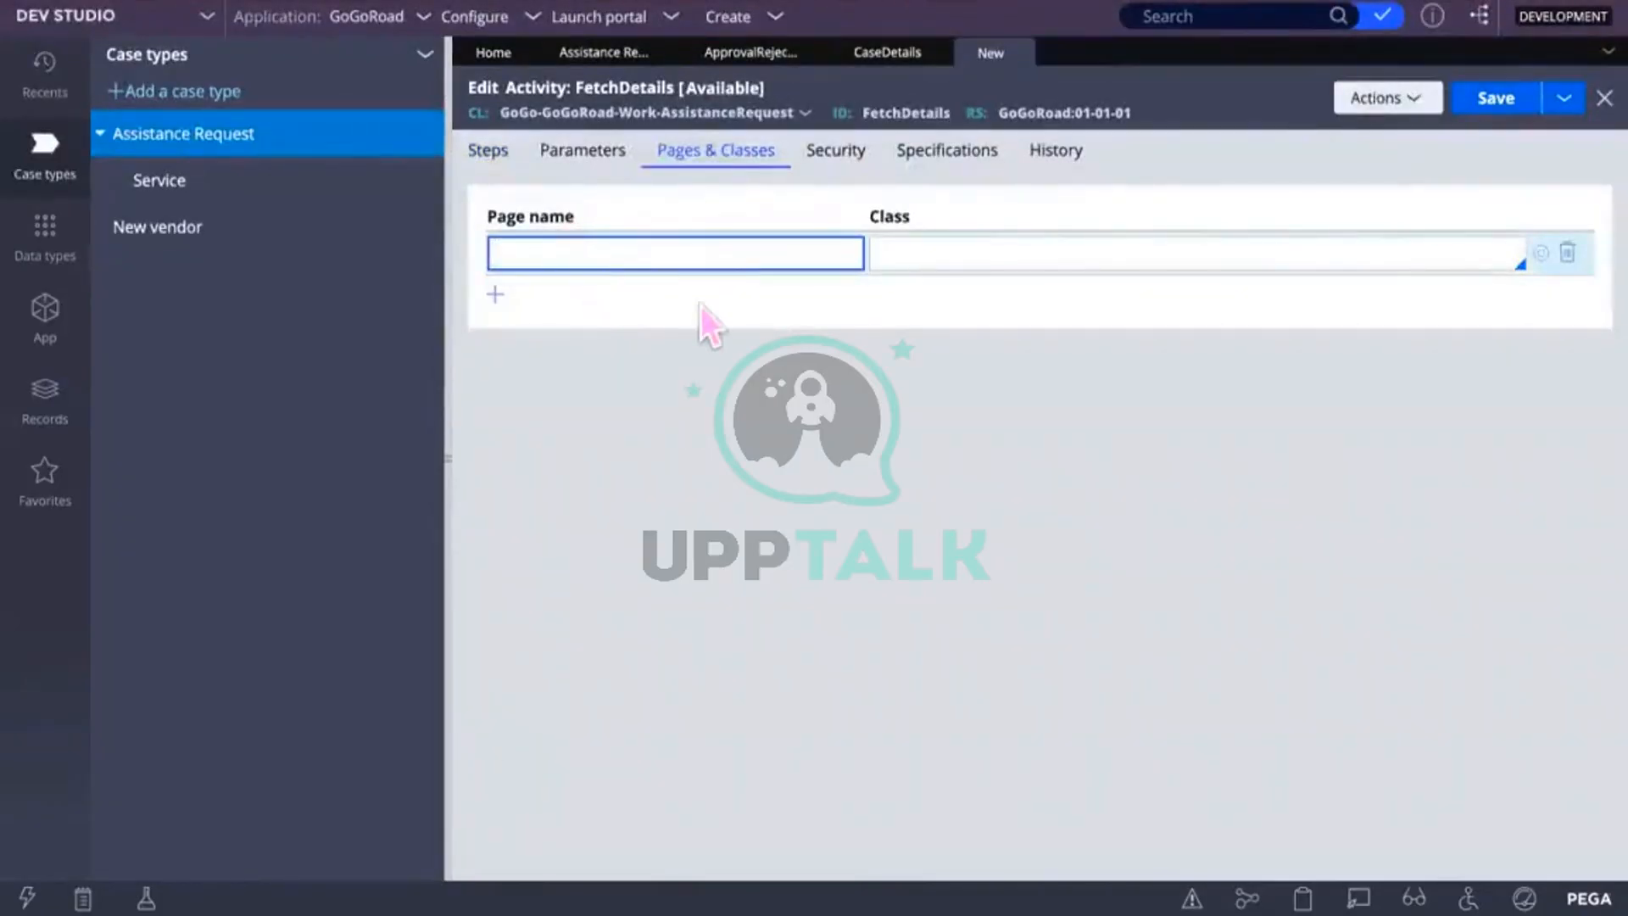
text(CaseDey)
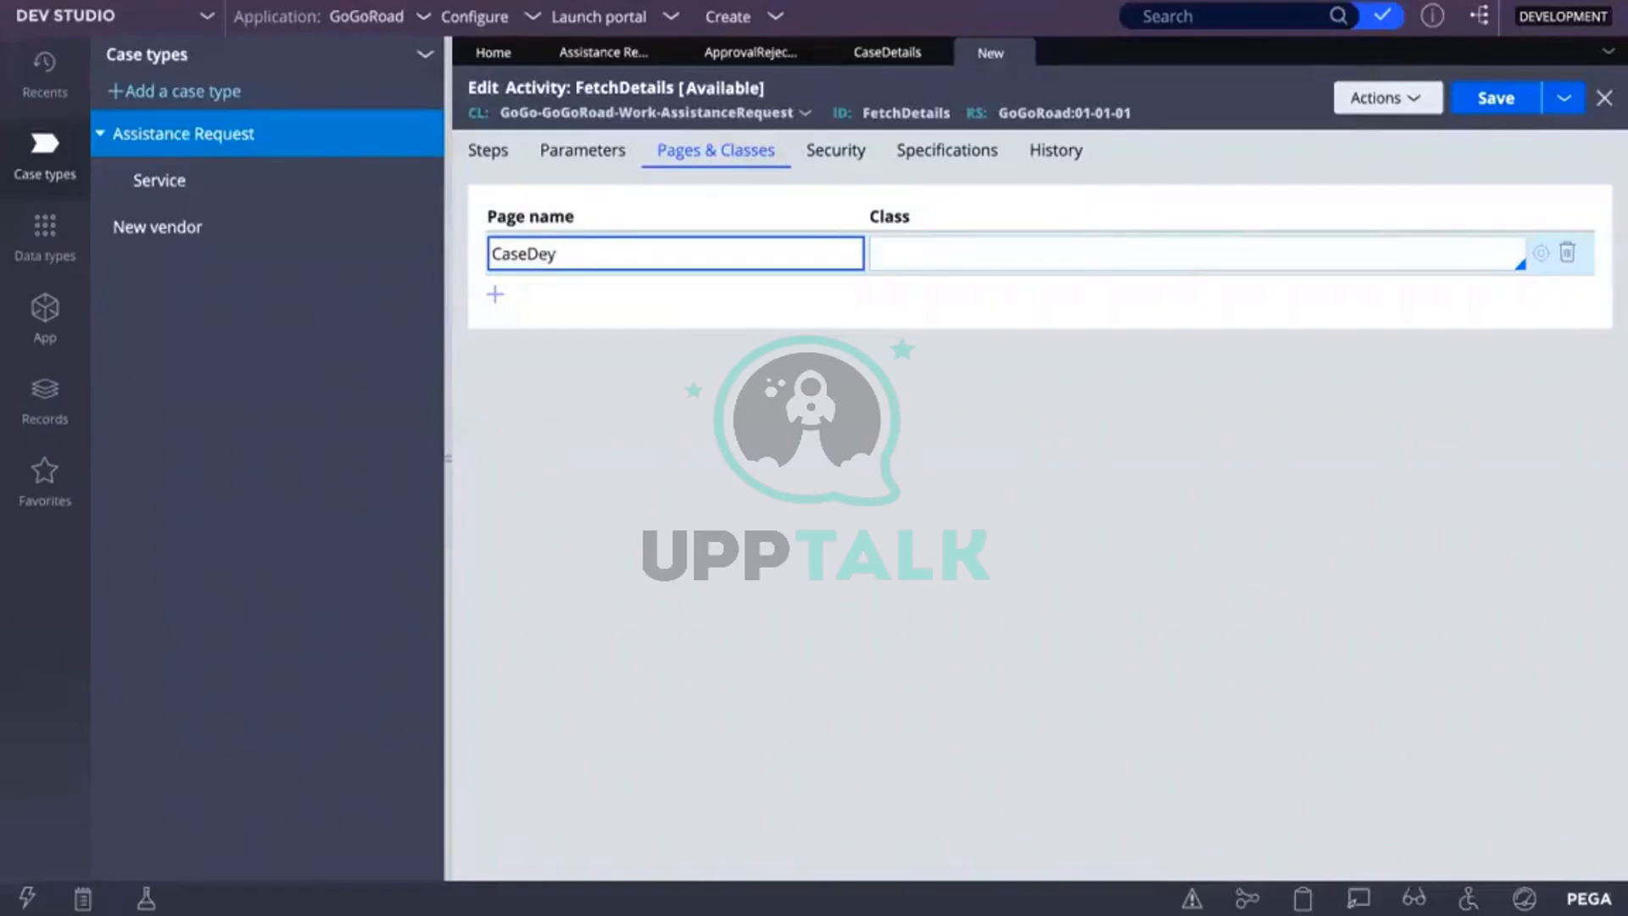
key(BackSpace)
key(BackSpace)
text(etailsList)
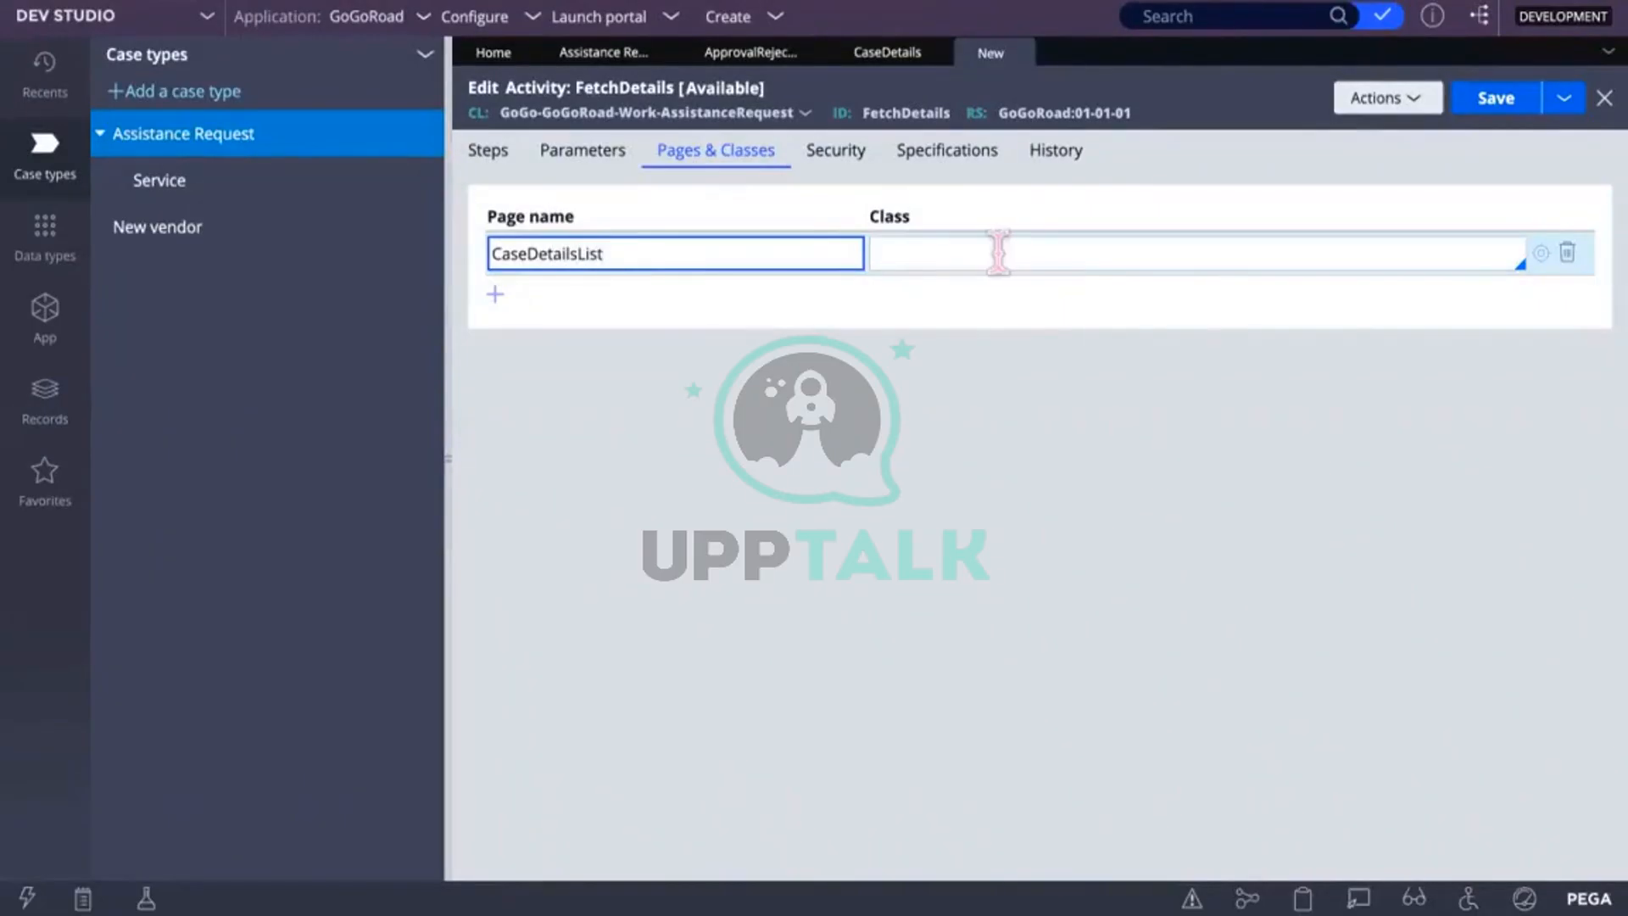
Step: Give the CaseDetailsList page the class Code-Pega-List and return to the Steps tab
click(997, 253)
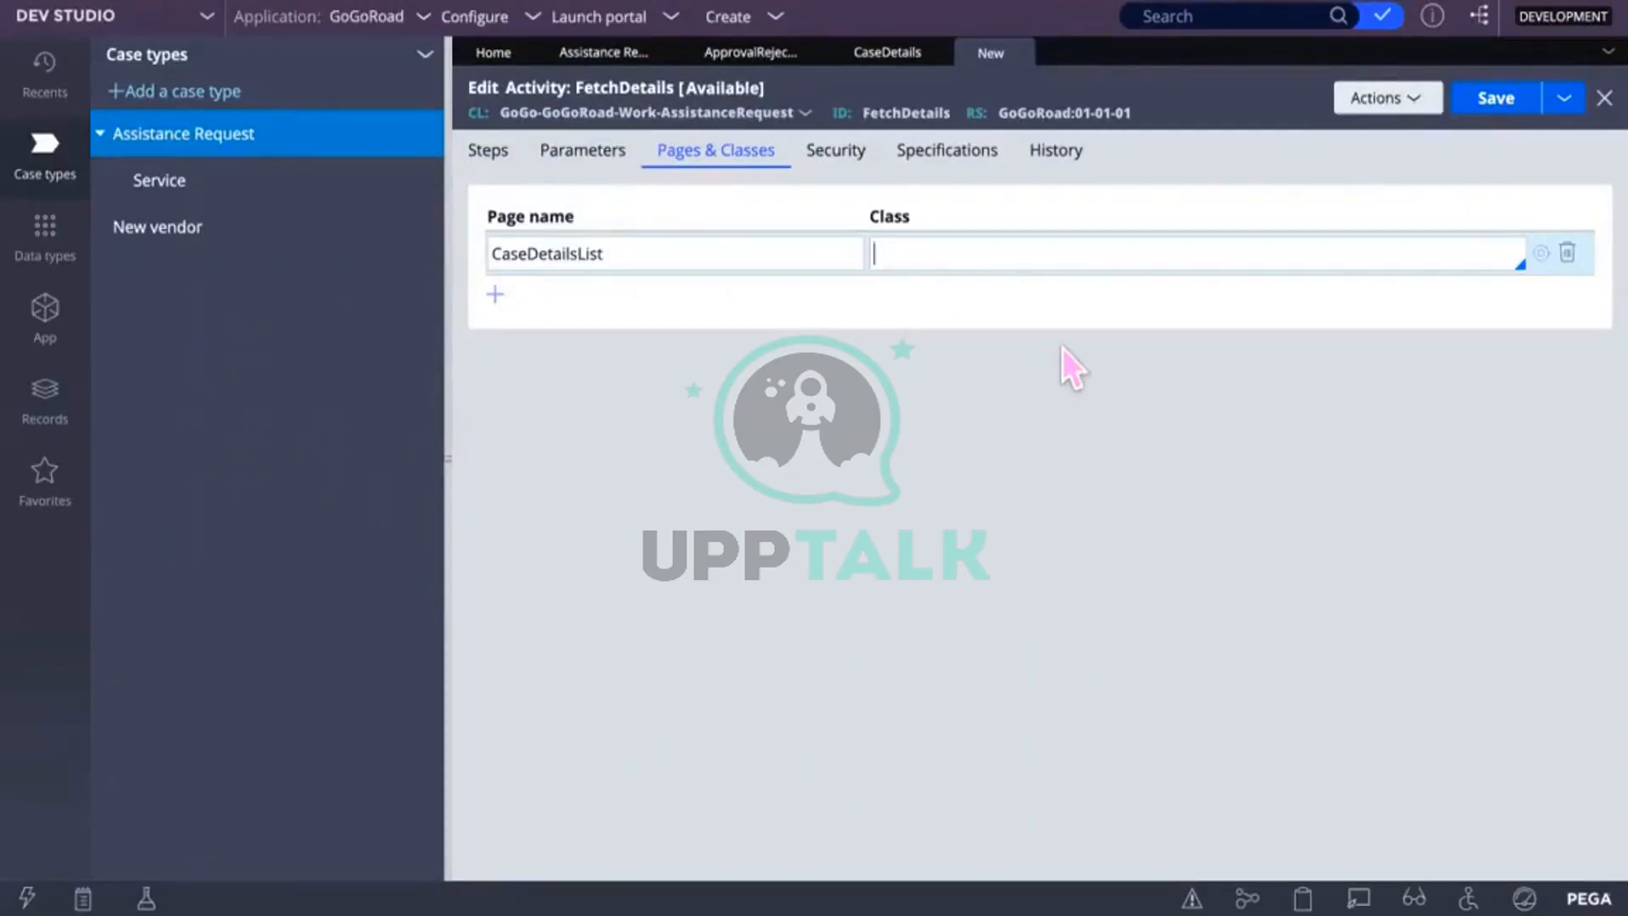
text(code)
text(PegaList)
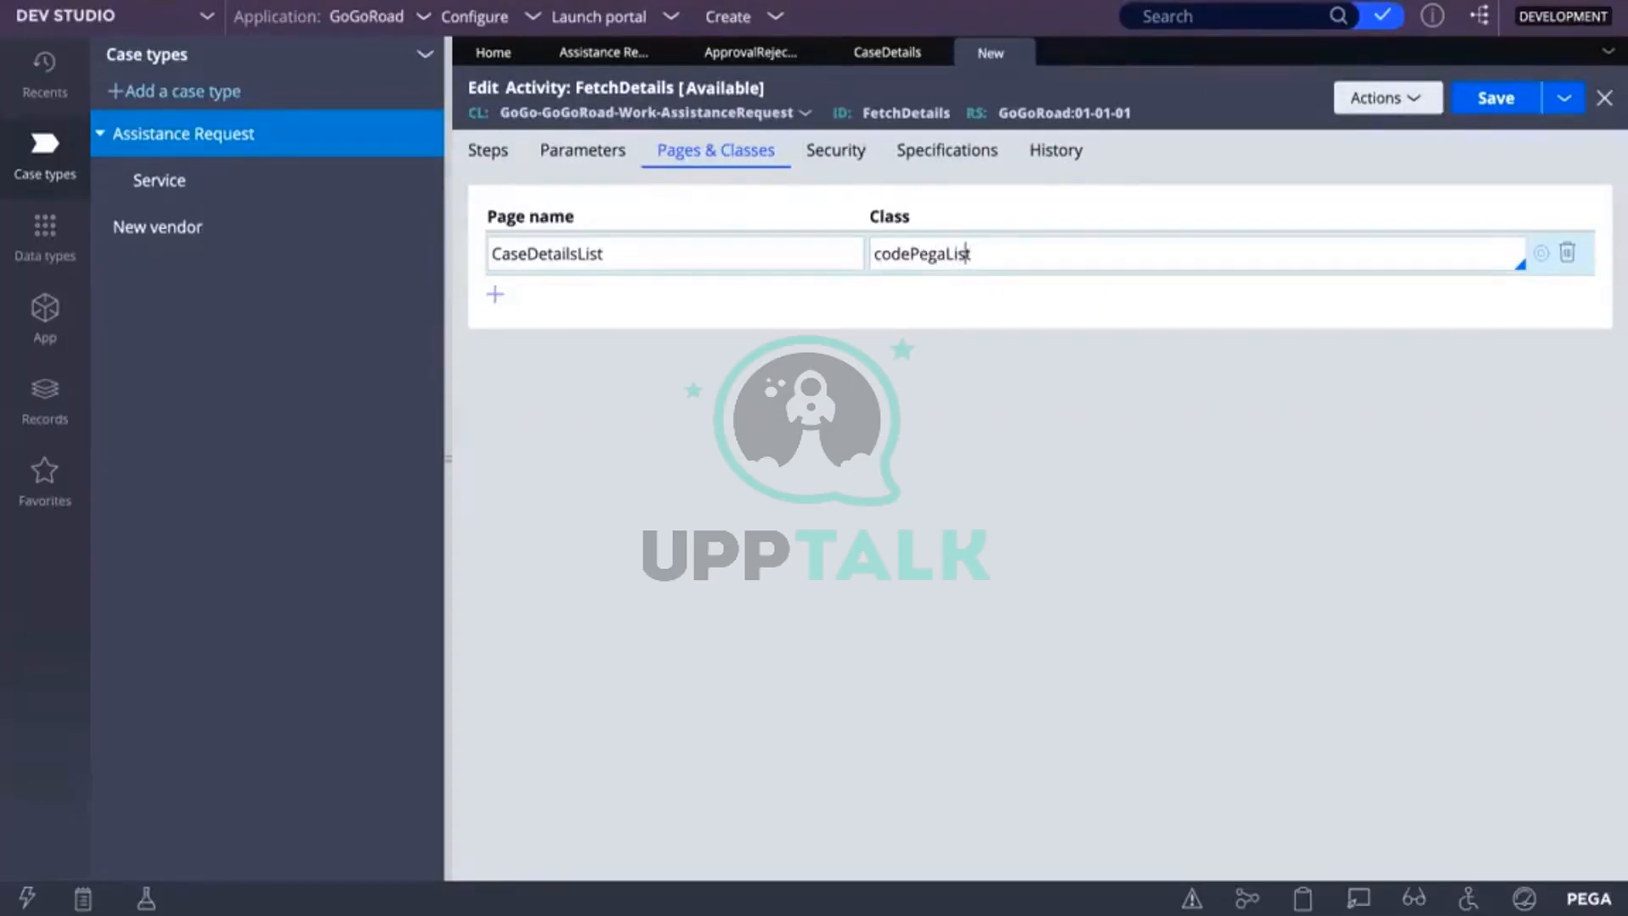
click(909, 254)
text(-)
key(BackSpace)
key(BackSpace)
key(BackSpace)
key(BackSpace)
key(BackSpace)
text(a)
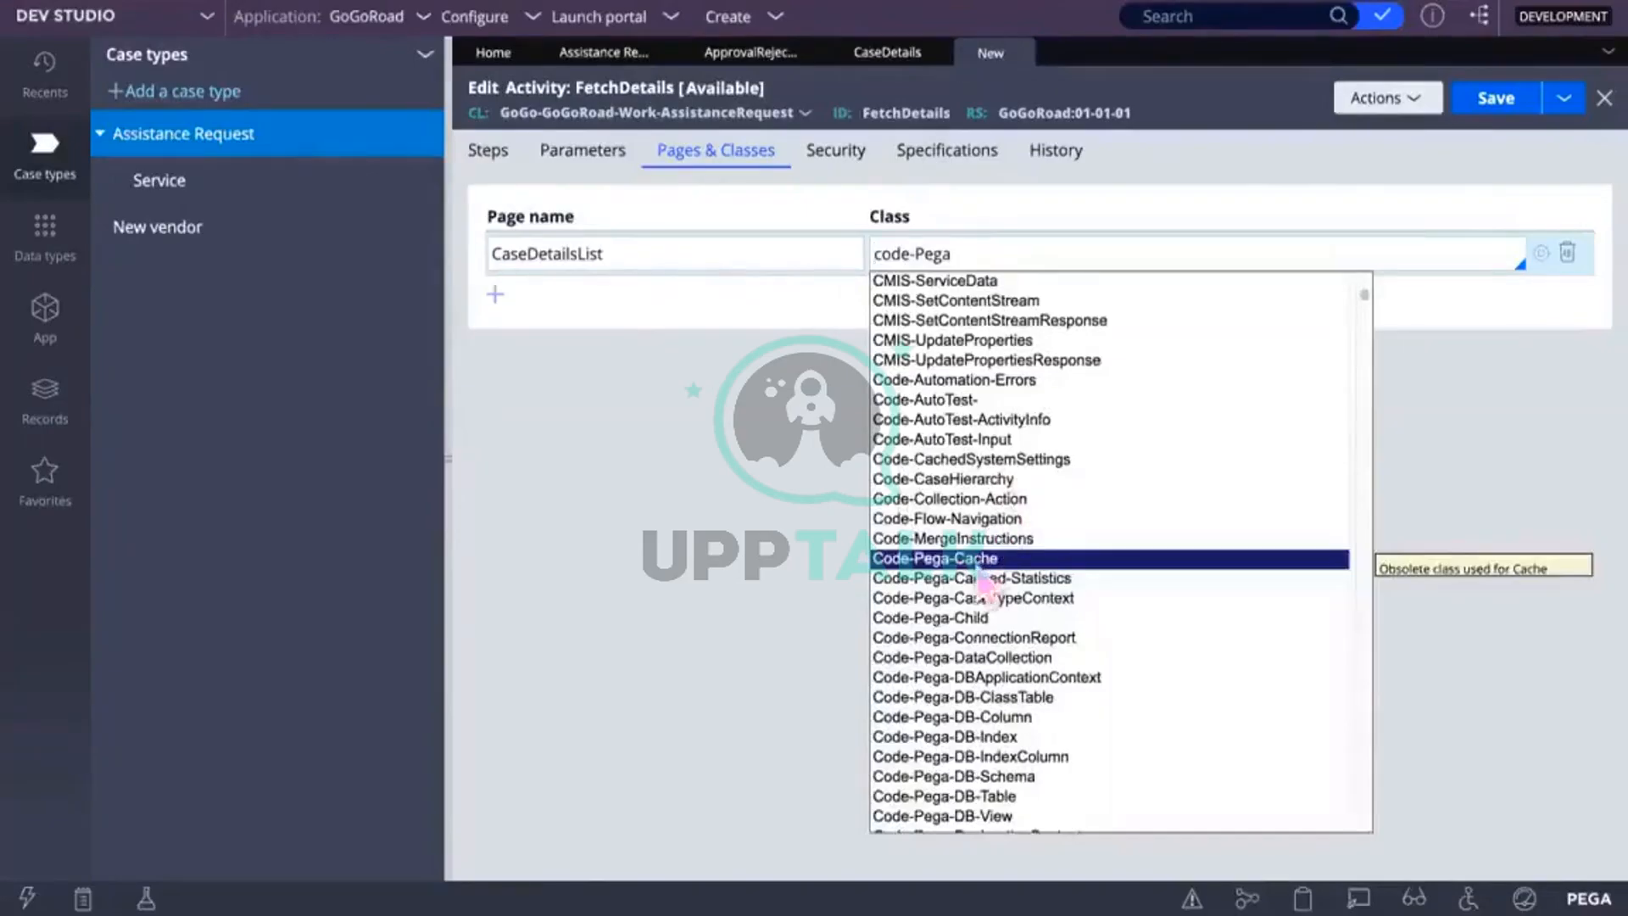
scroll(986, 657, down, 7)
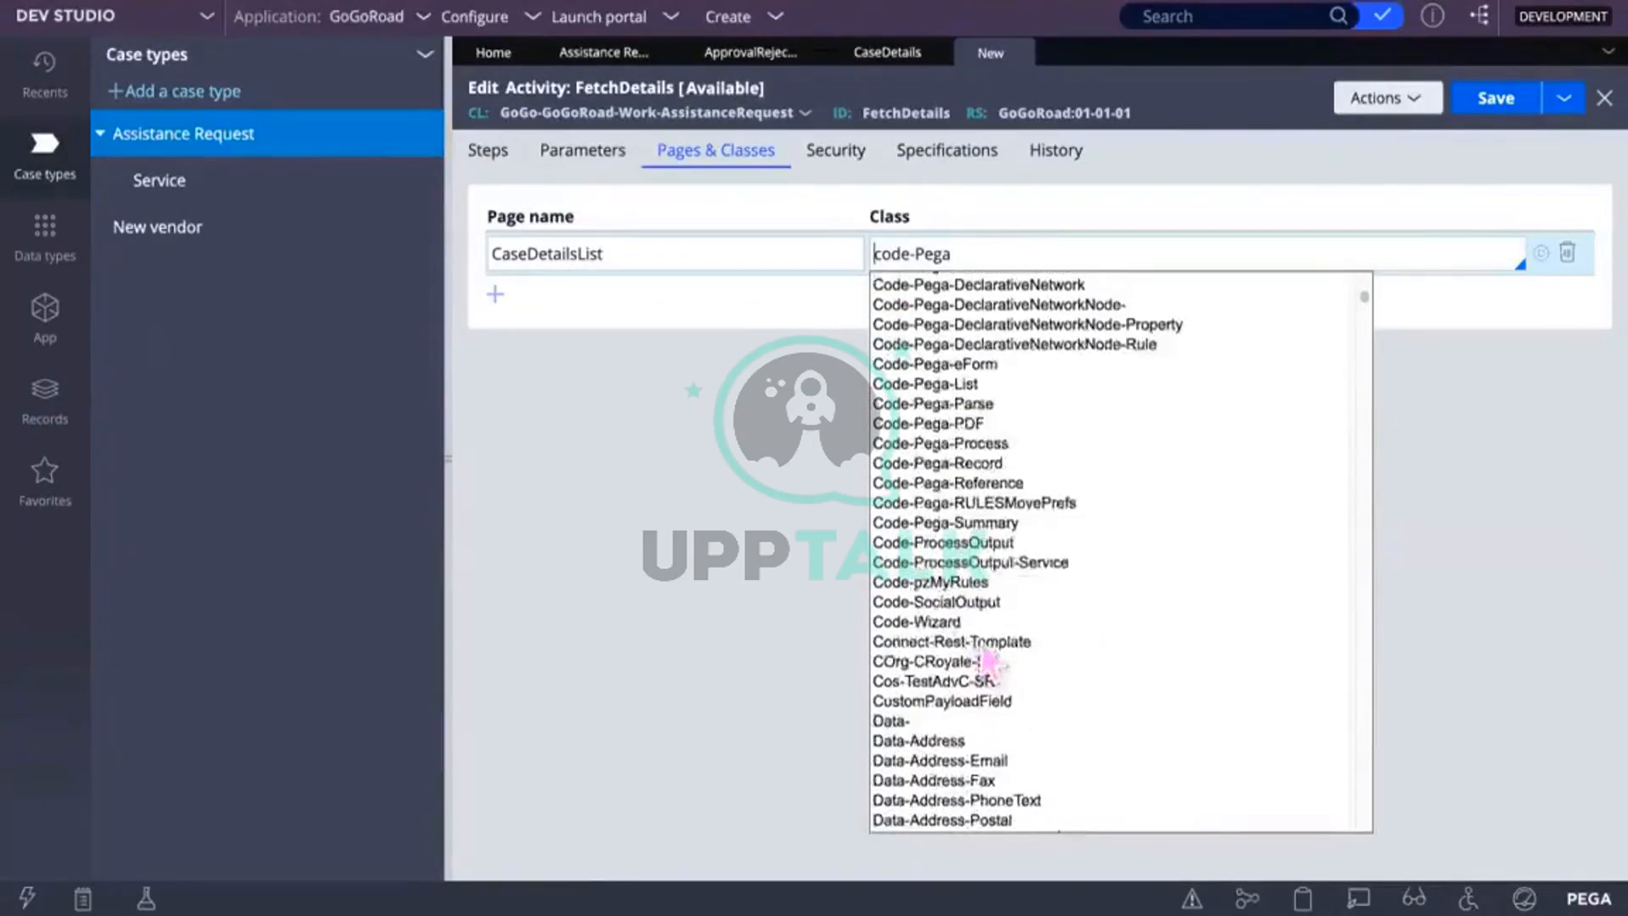
click(920, 386)
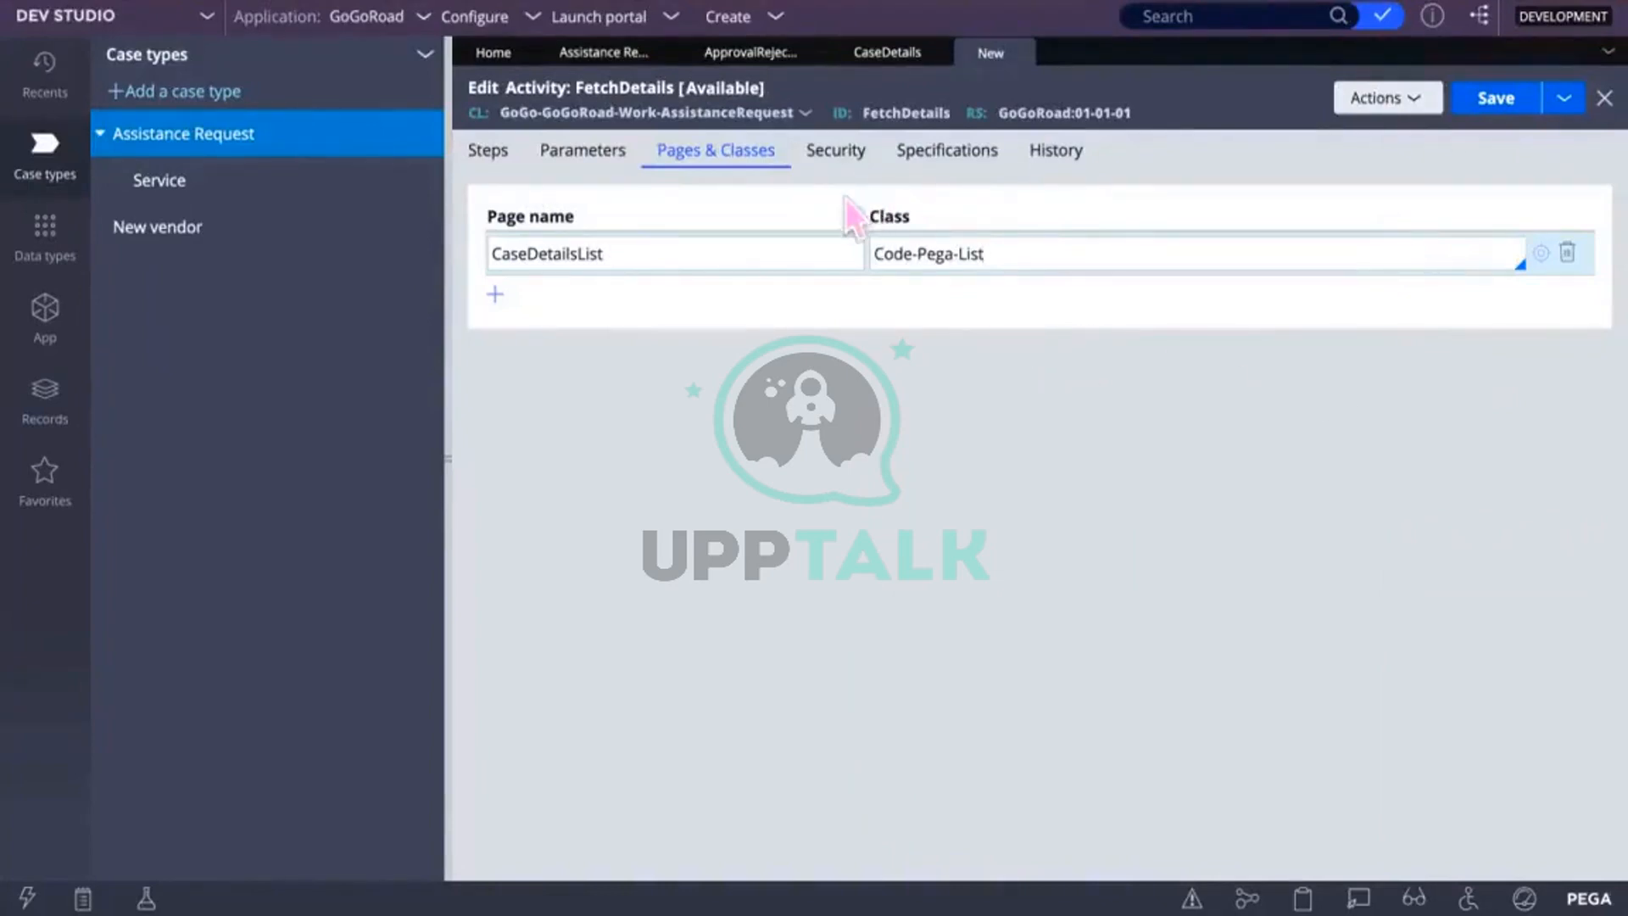
click(487, 153)
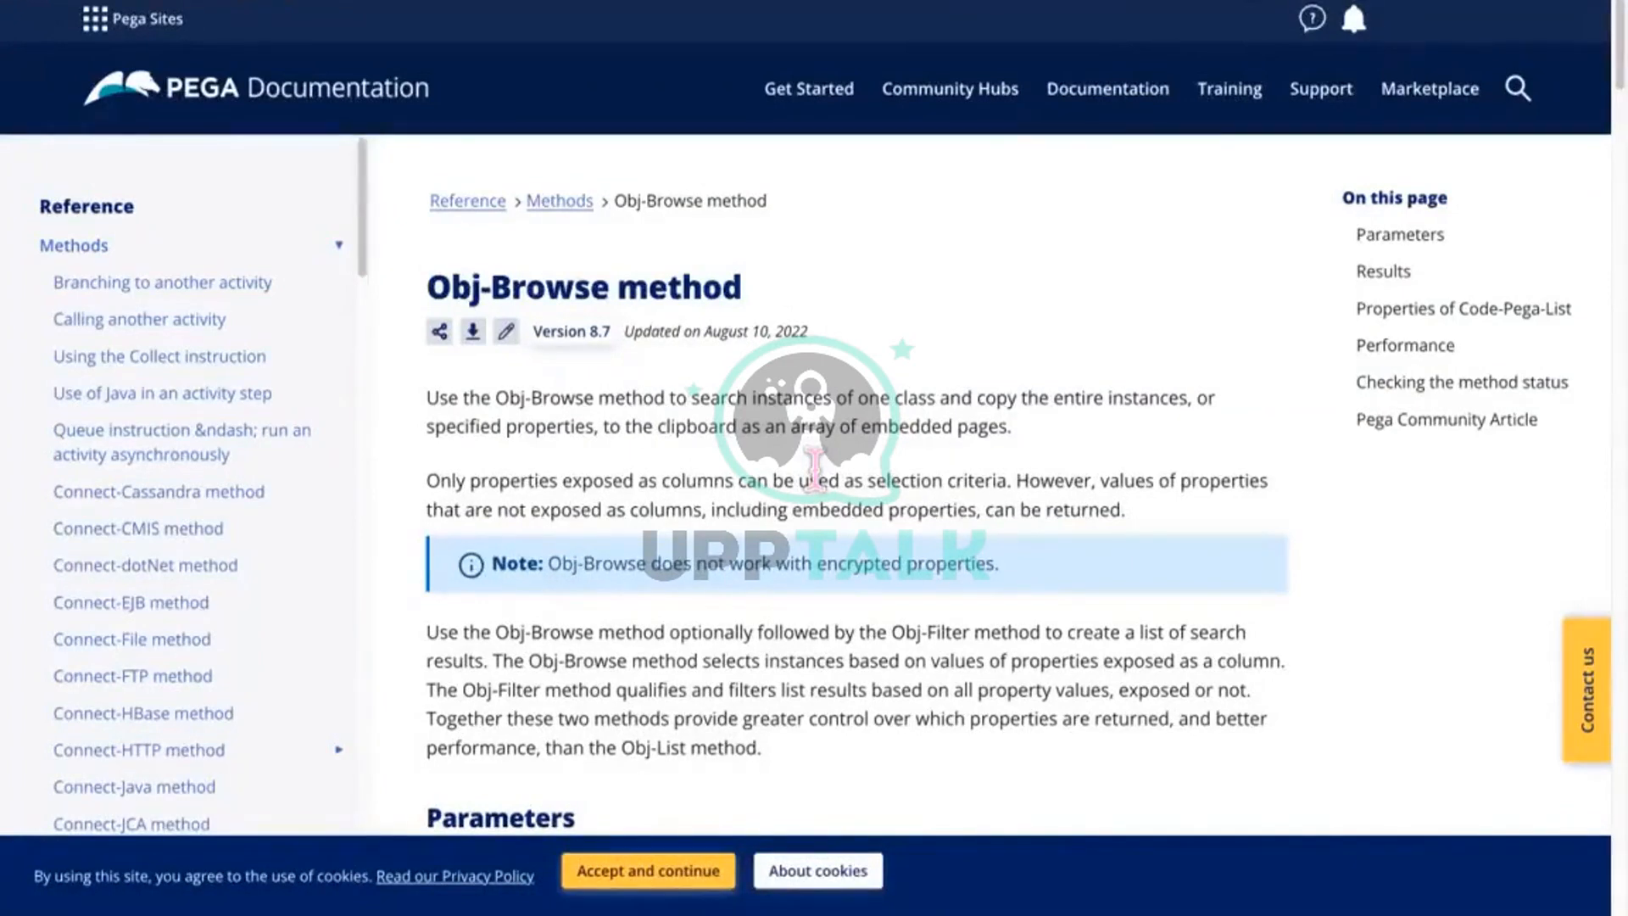
scroll(691, 585, down, 5)
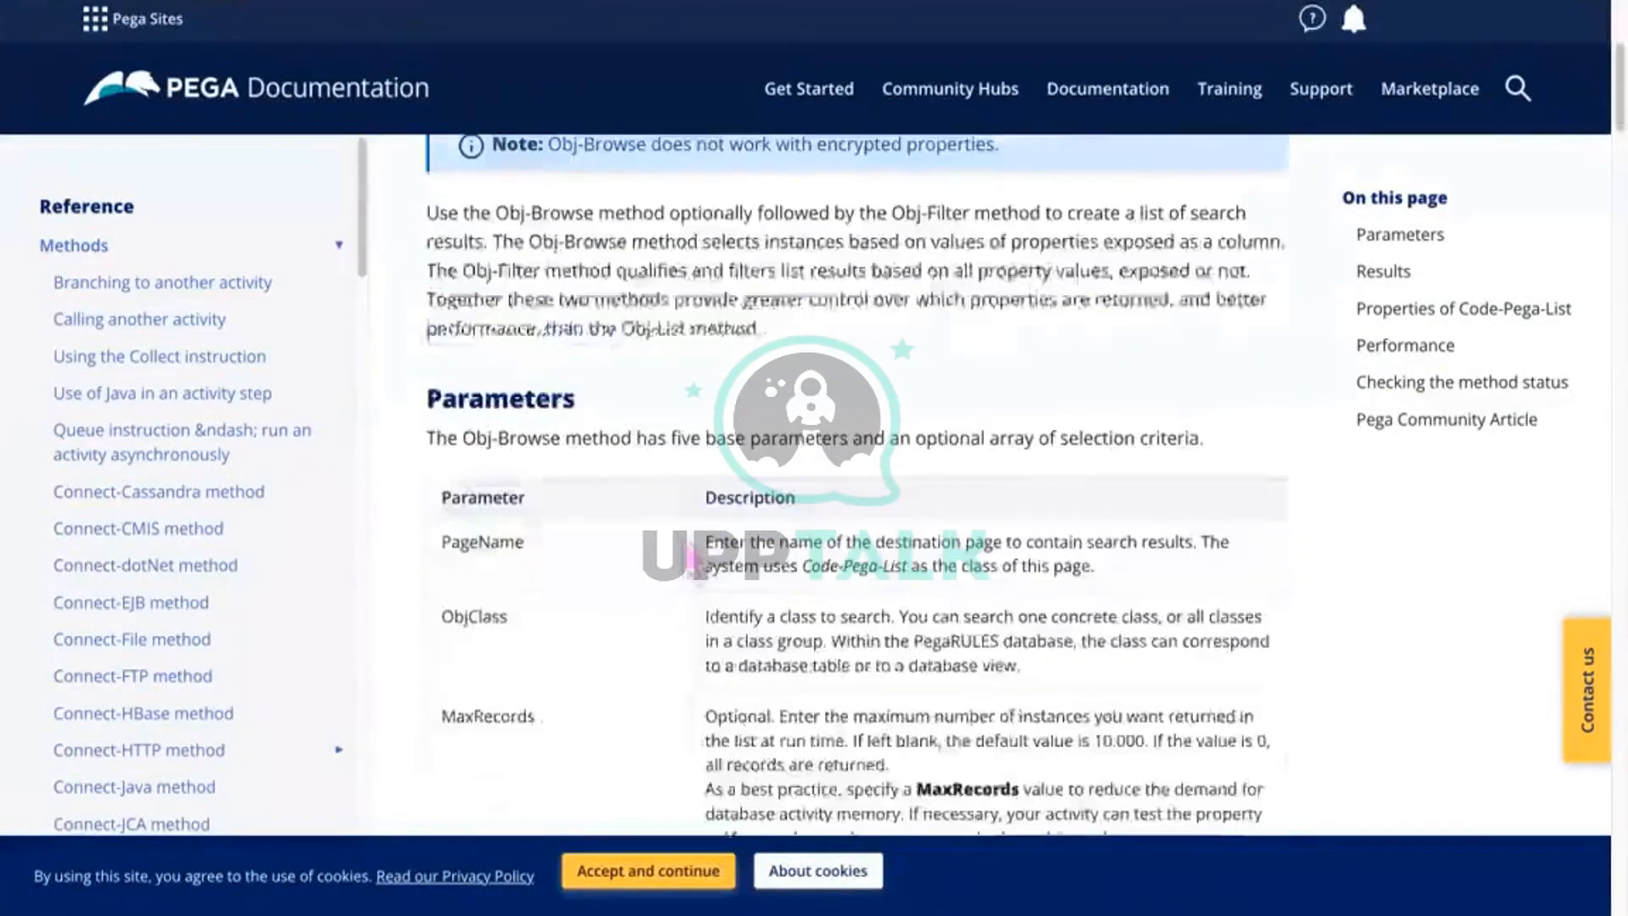
scroll(691, 585, down, 3)
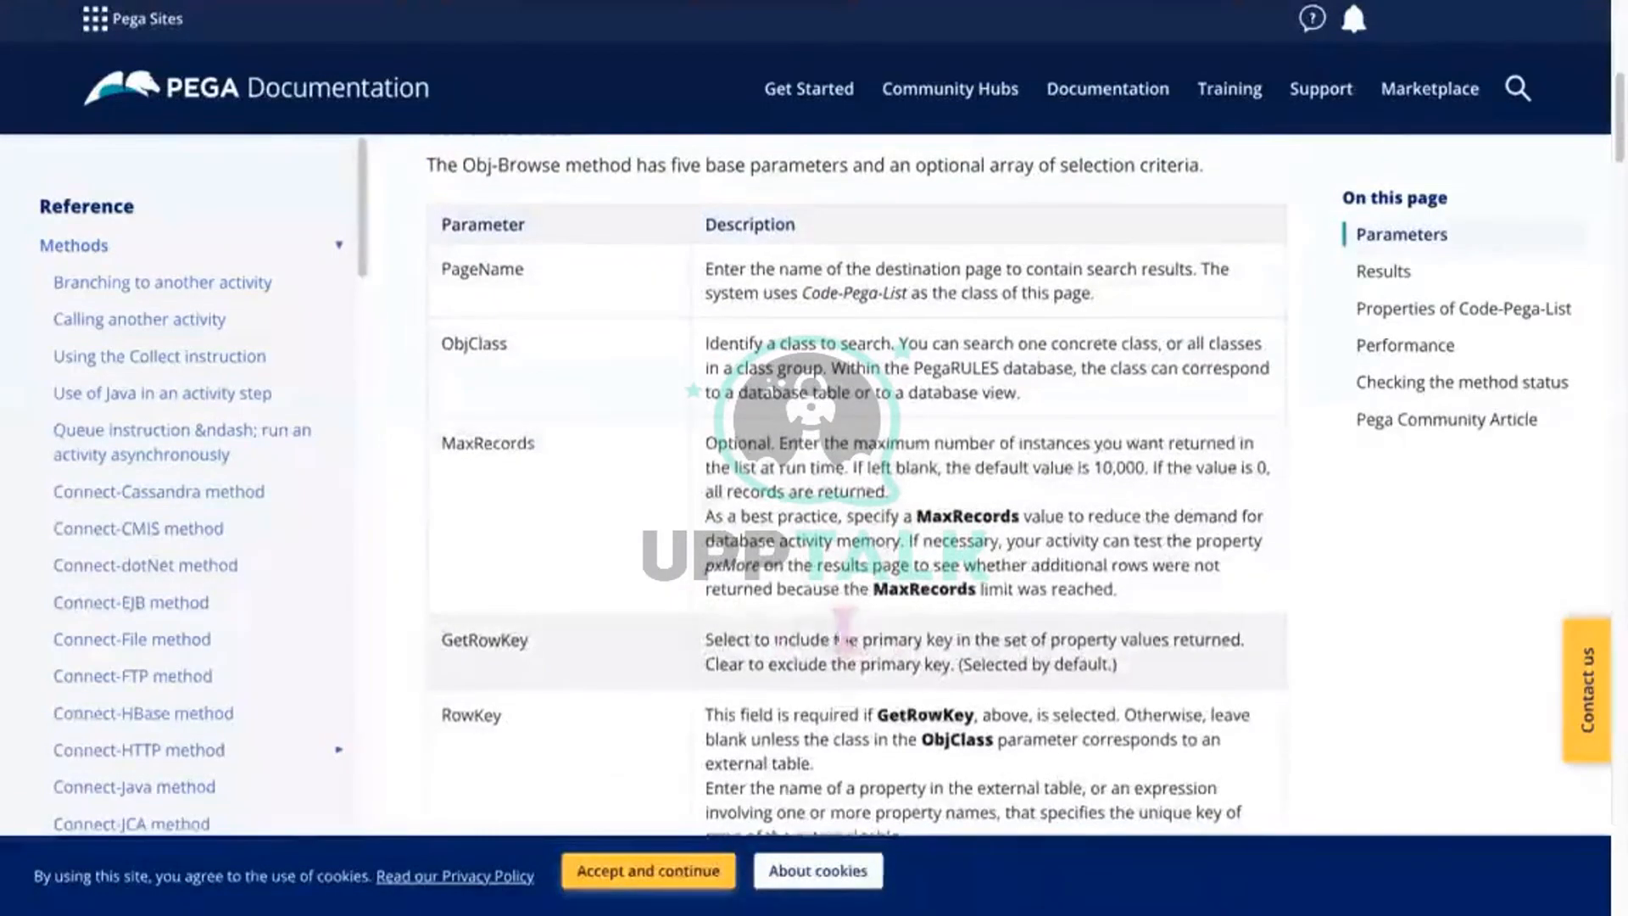
scroll(693, 507, down, 6)
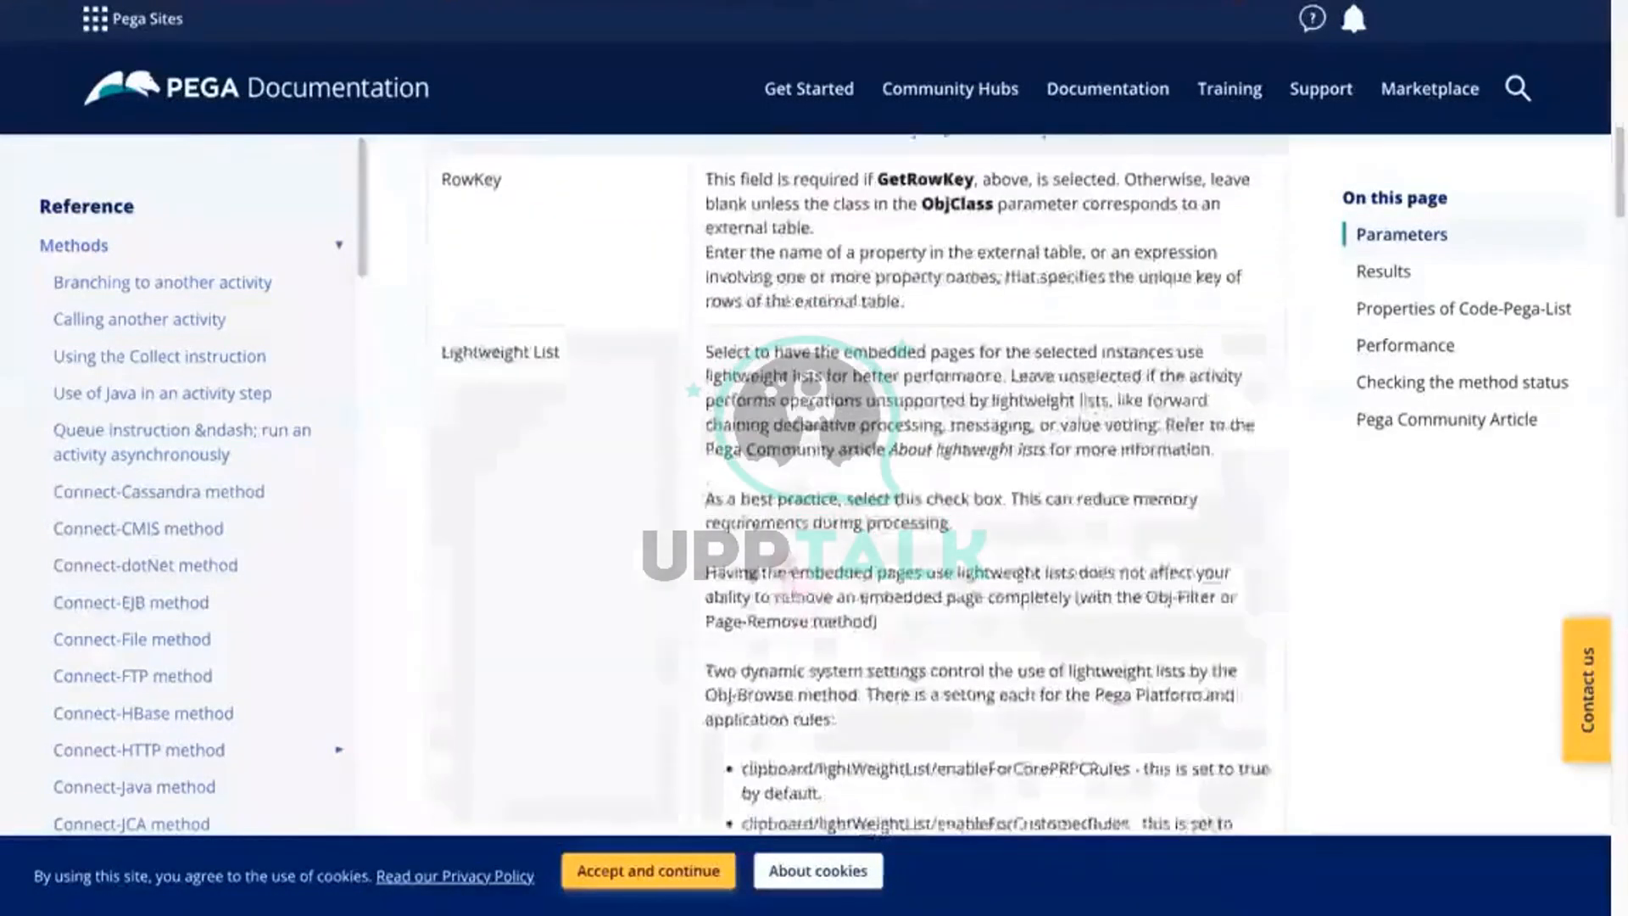
scroll(856, 483, up, 8)
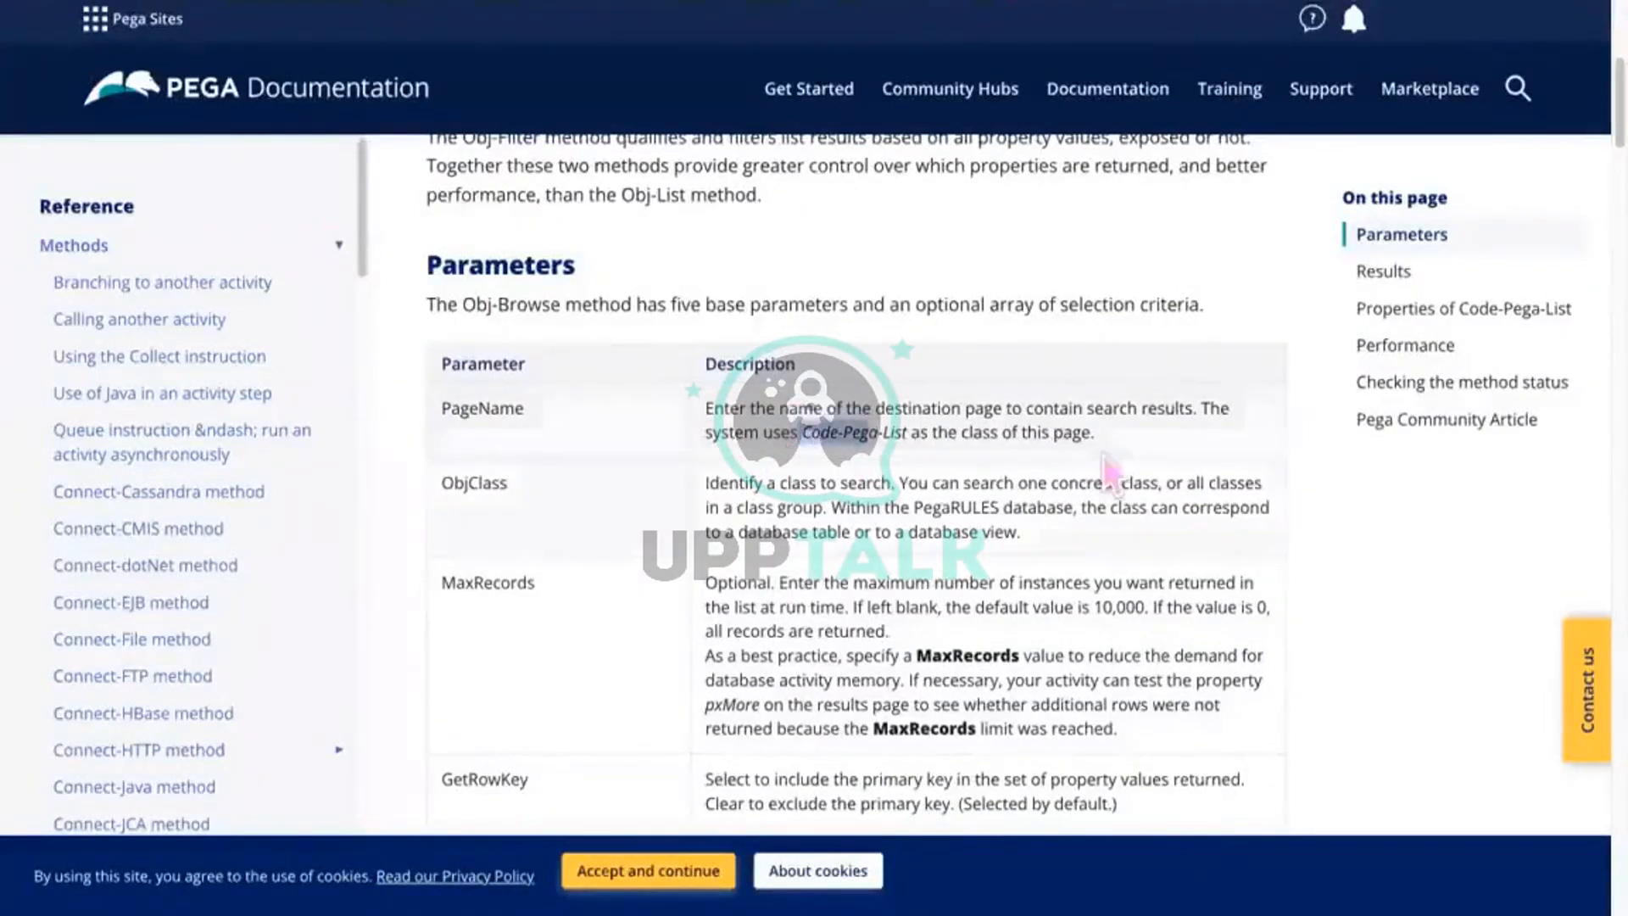
drag(1102, 435, 723, 370)
click(881, 456)
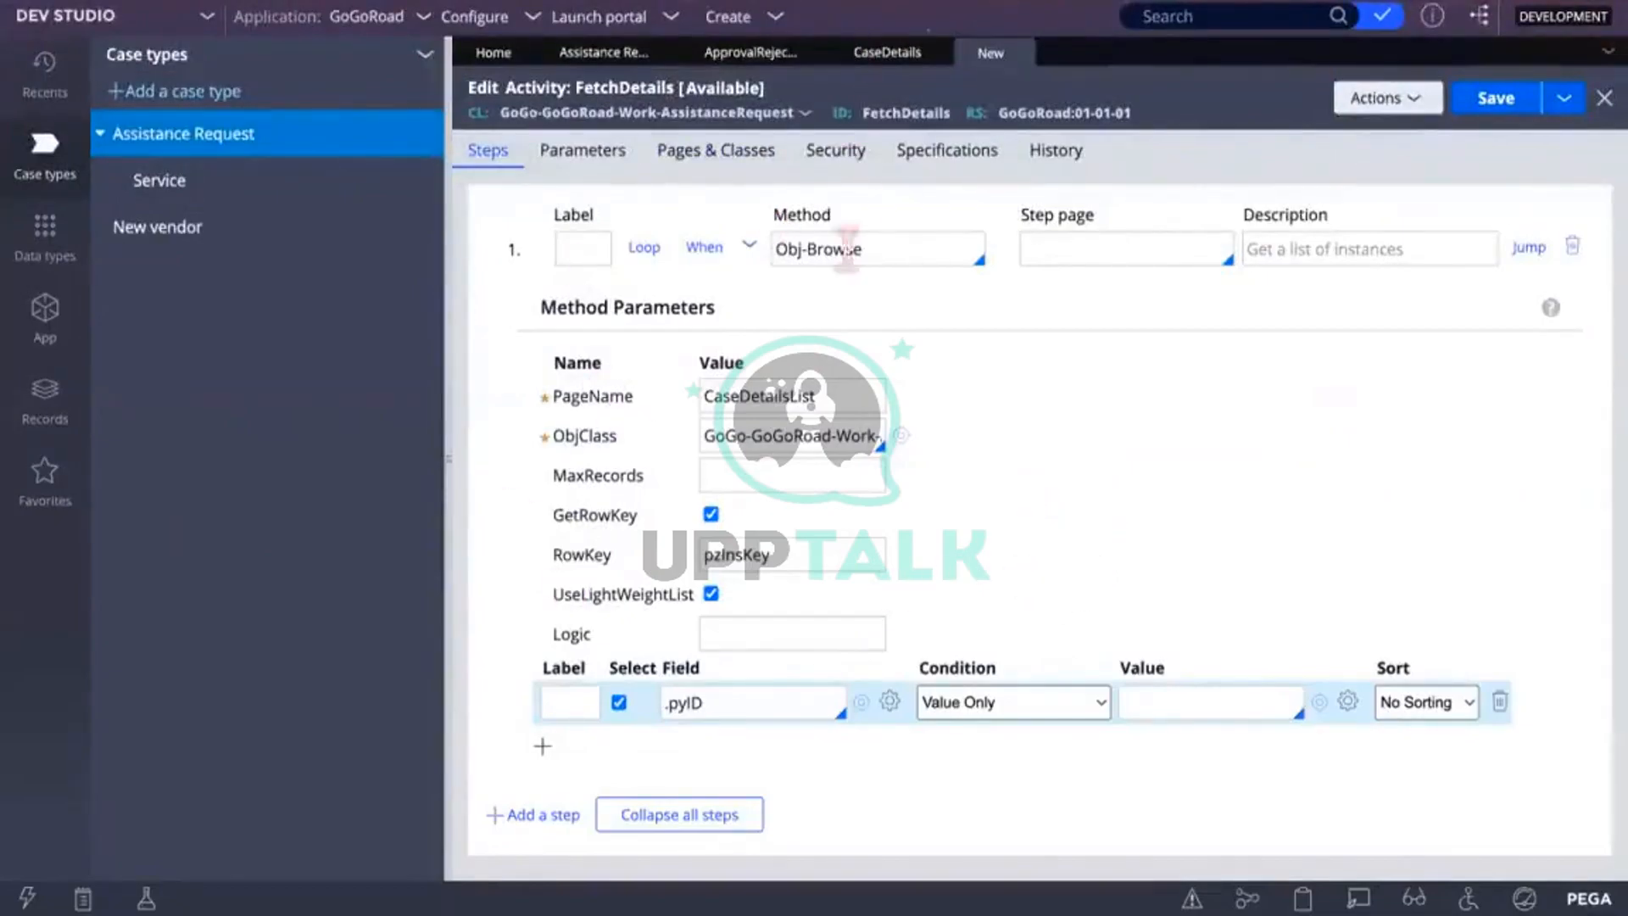
Step: Add a second Pages & Classes row with page name CaseDetailsList.pxResult
click(716, 151)
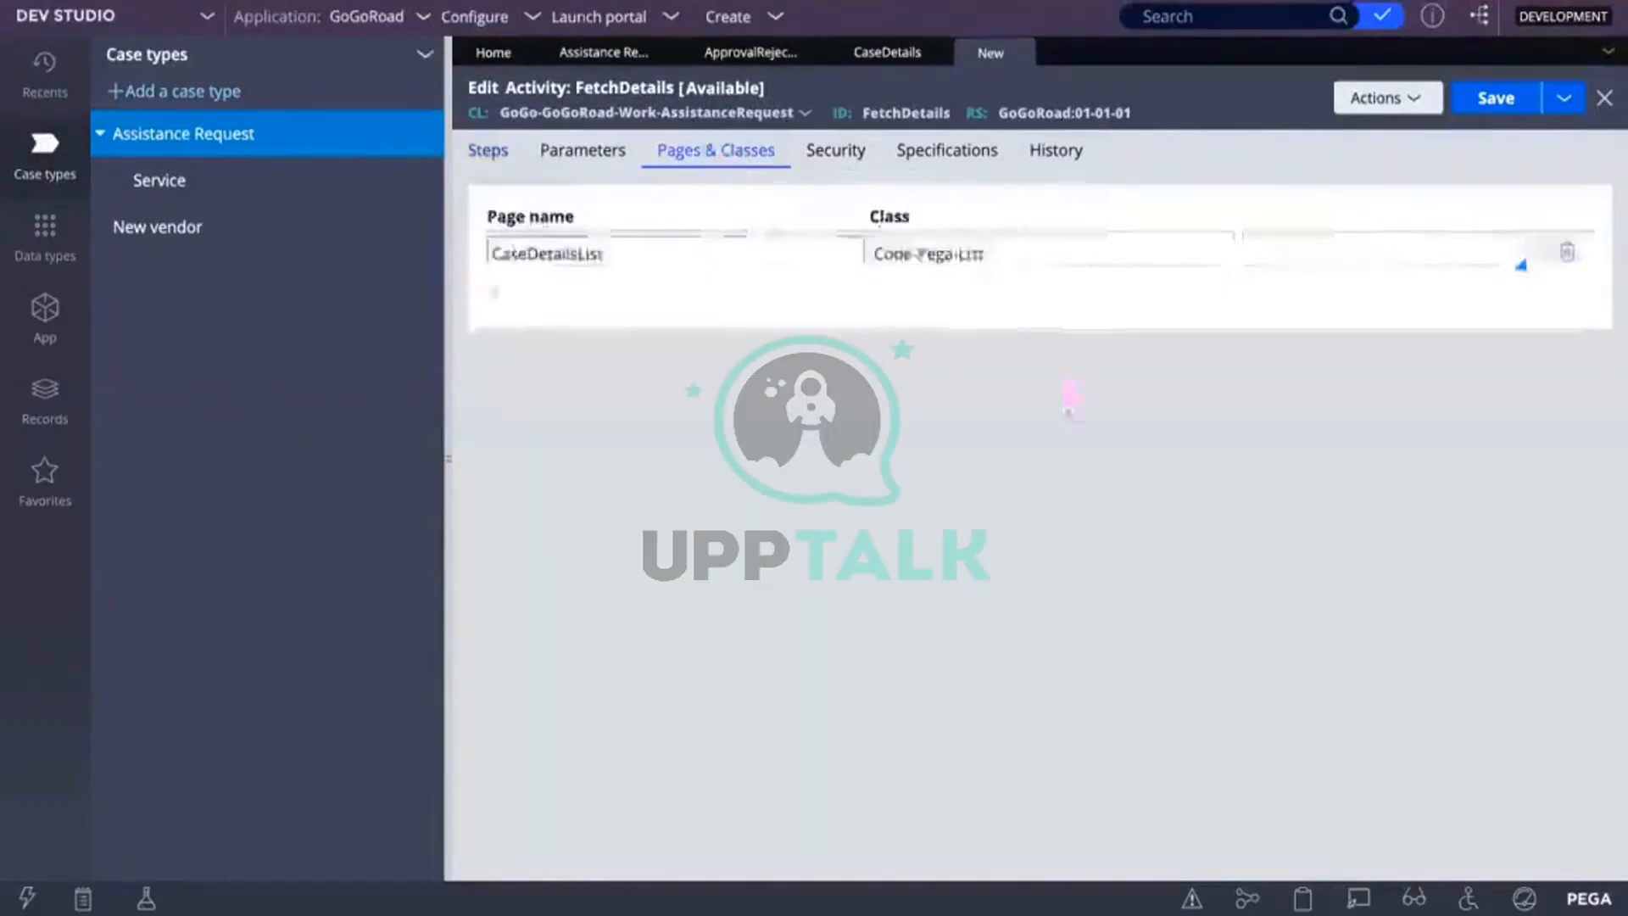
click(496, 295)
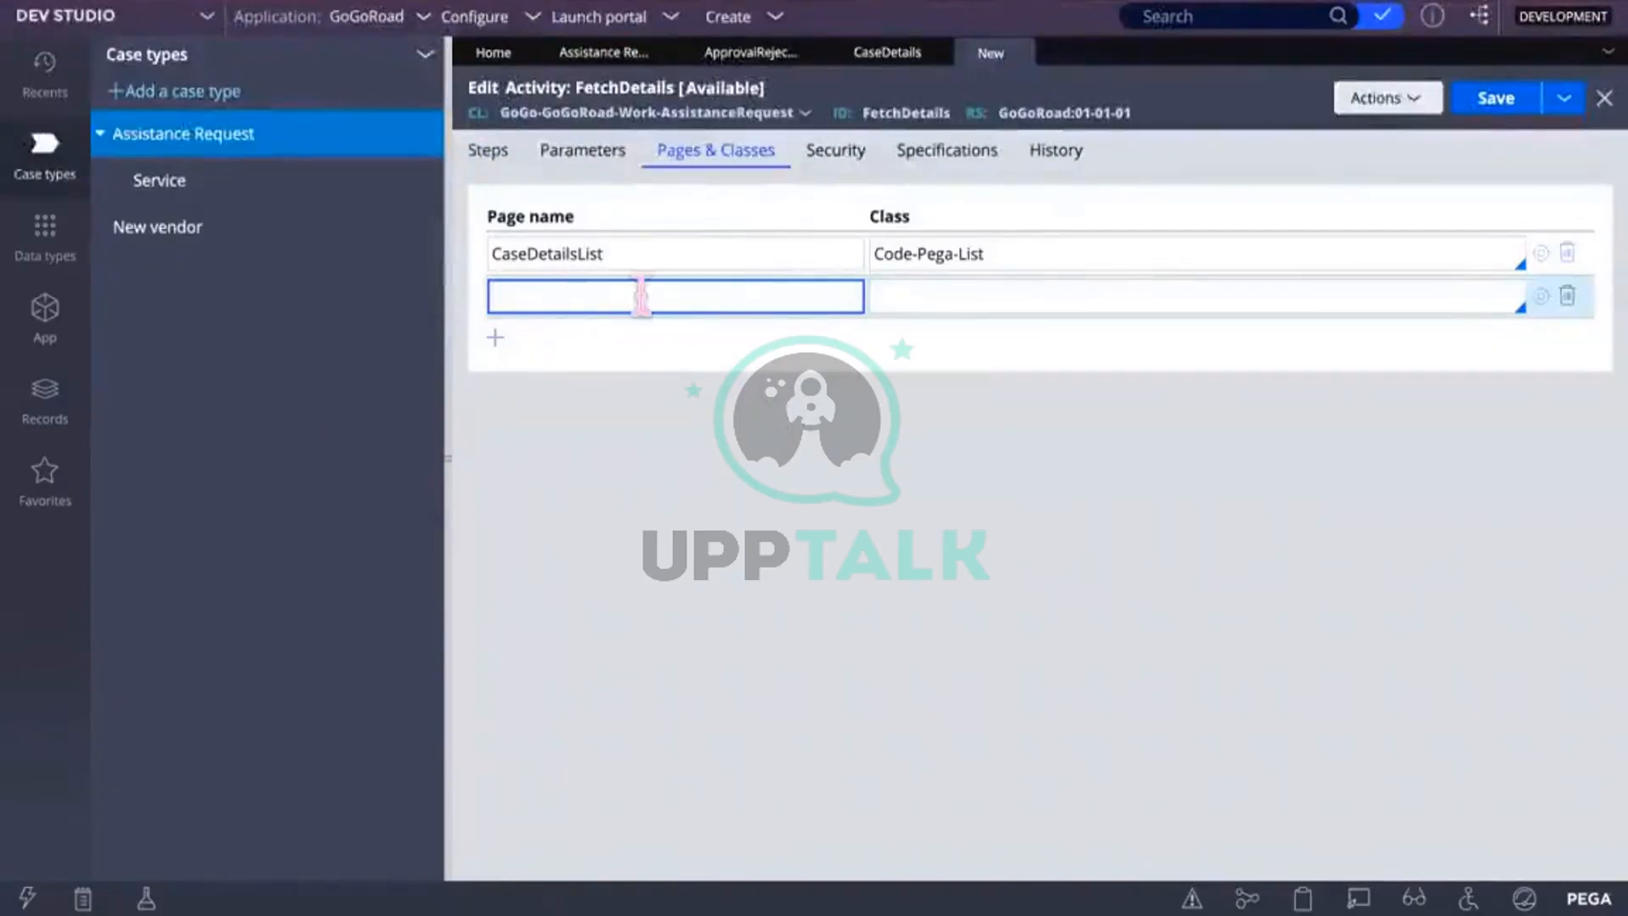
text(Ca)
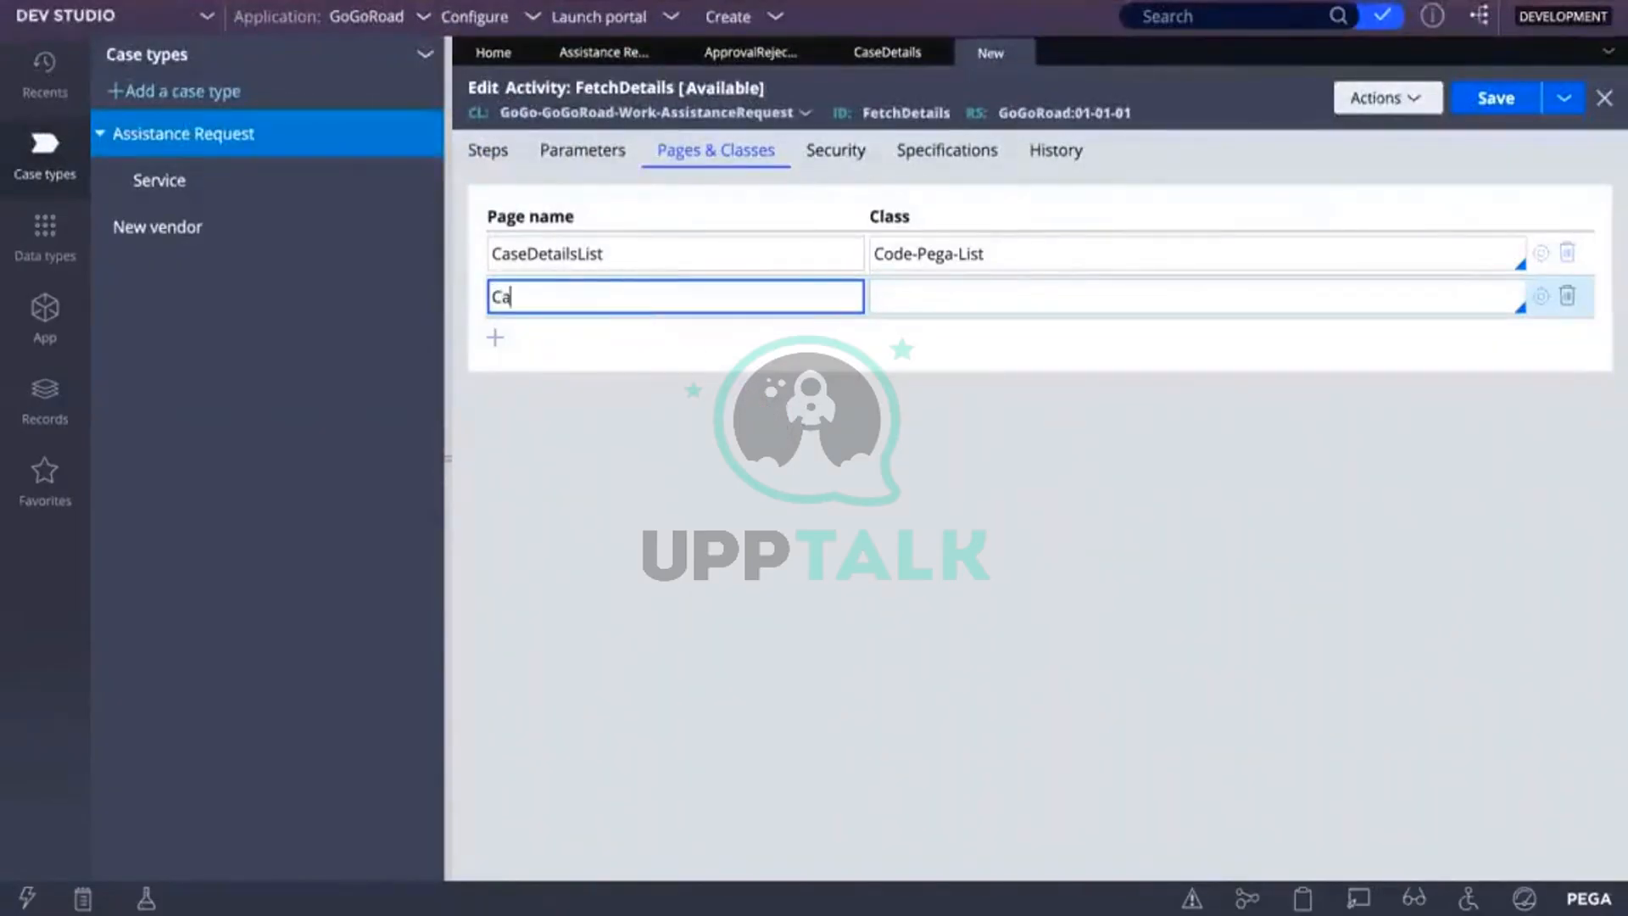
text(seDetailsList)
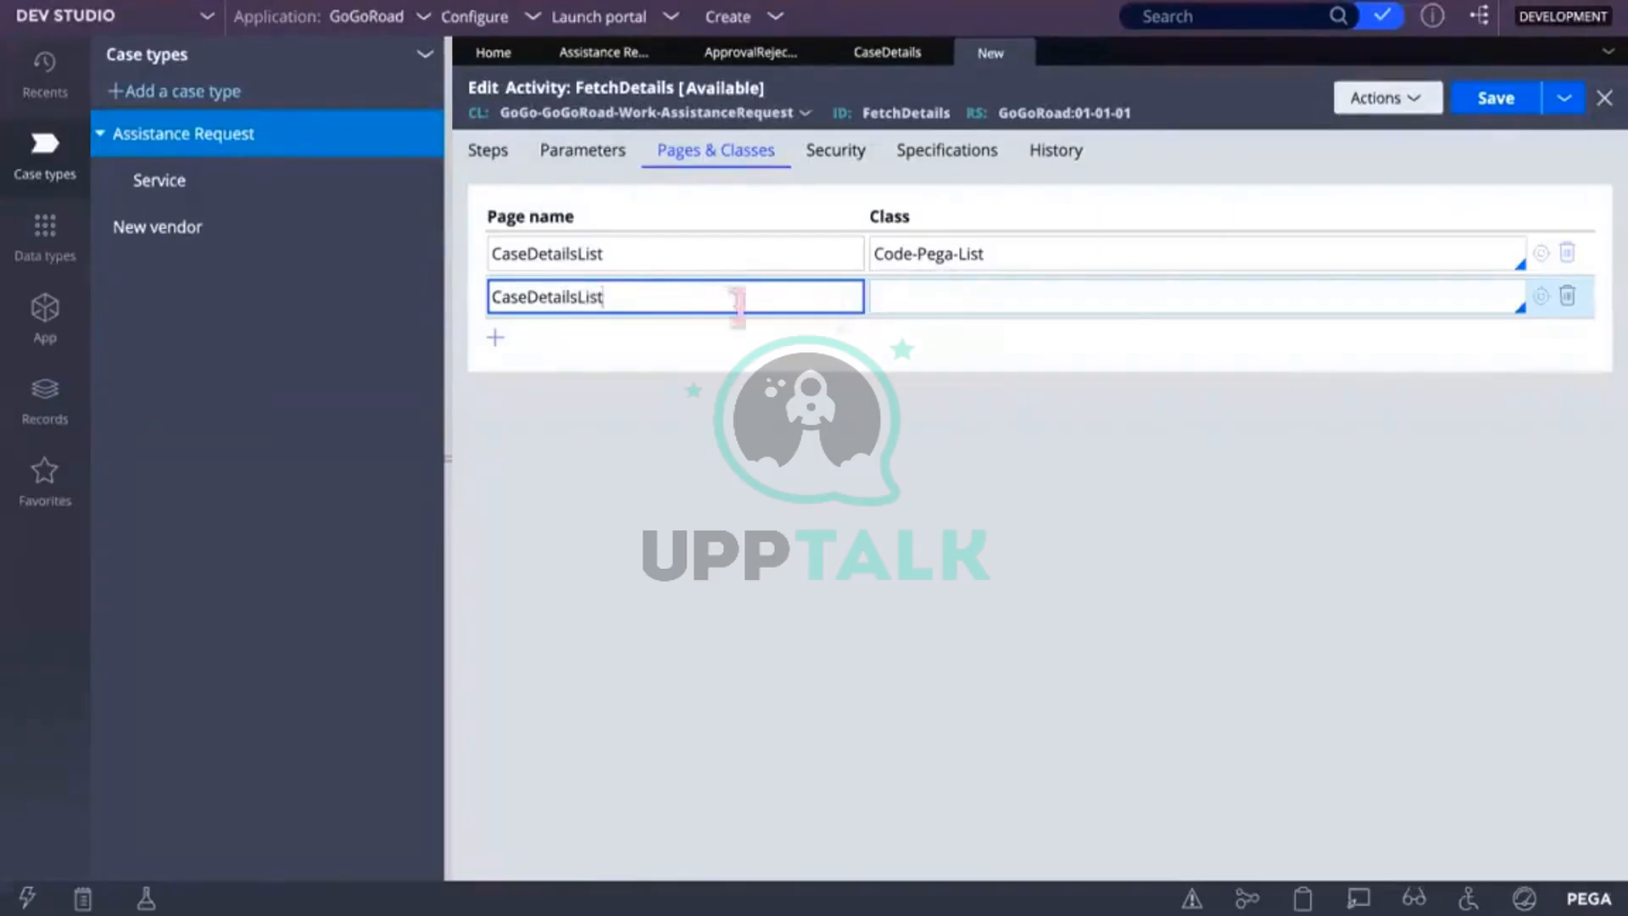
click(911, 295)
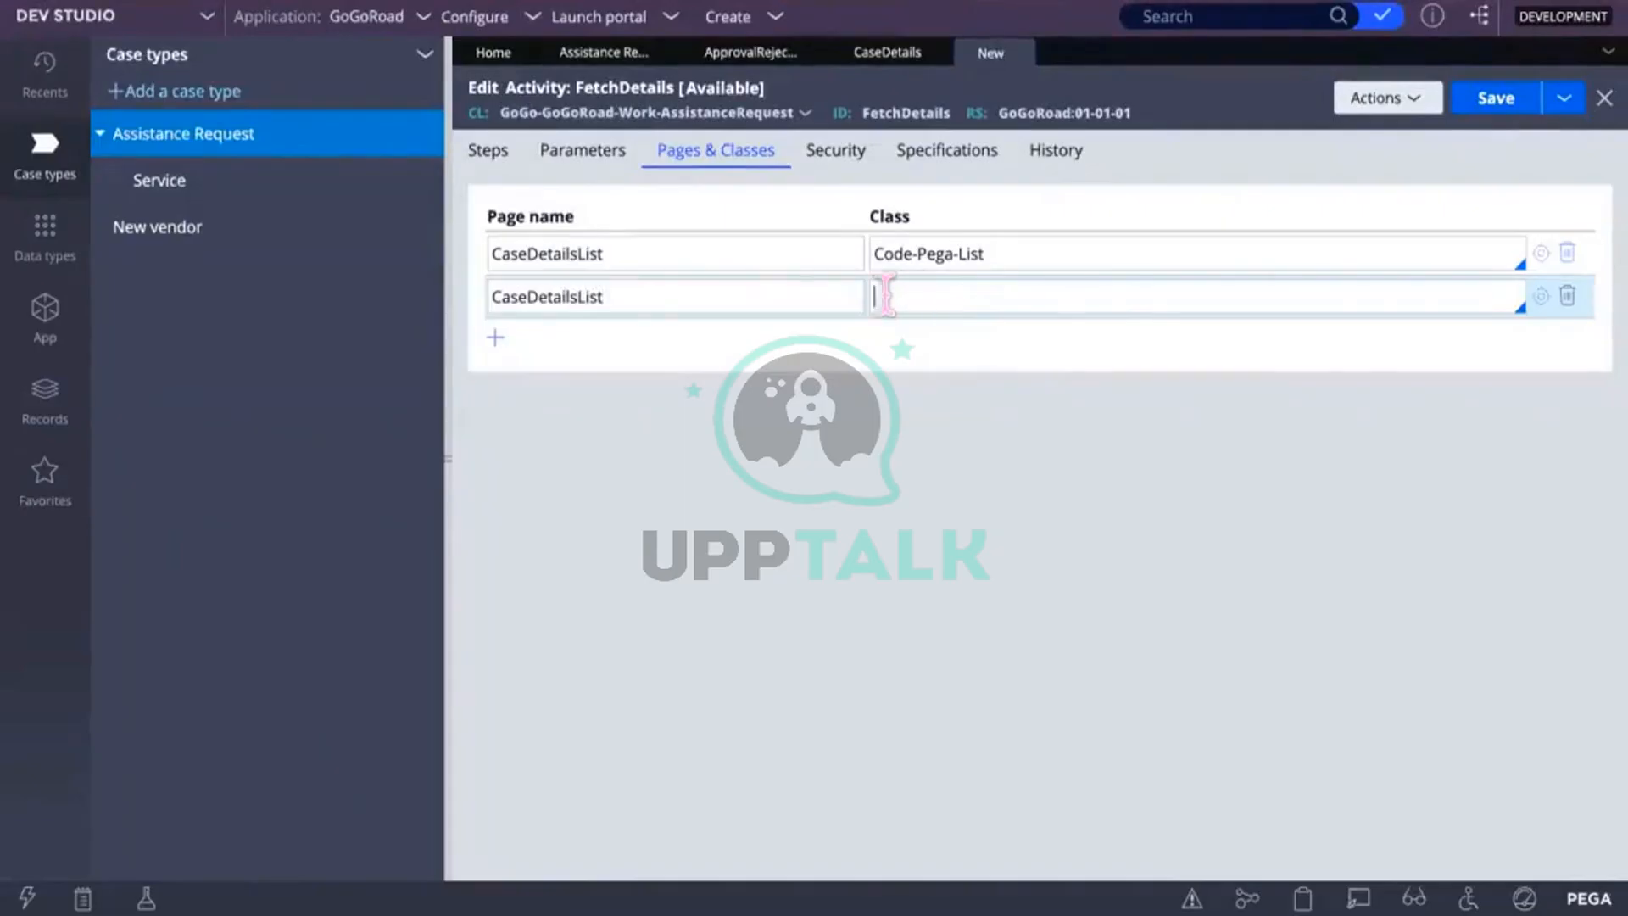
click(621, 296)
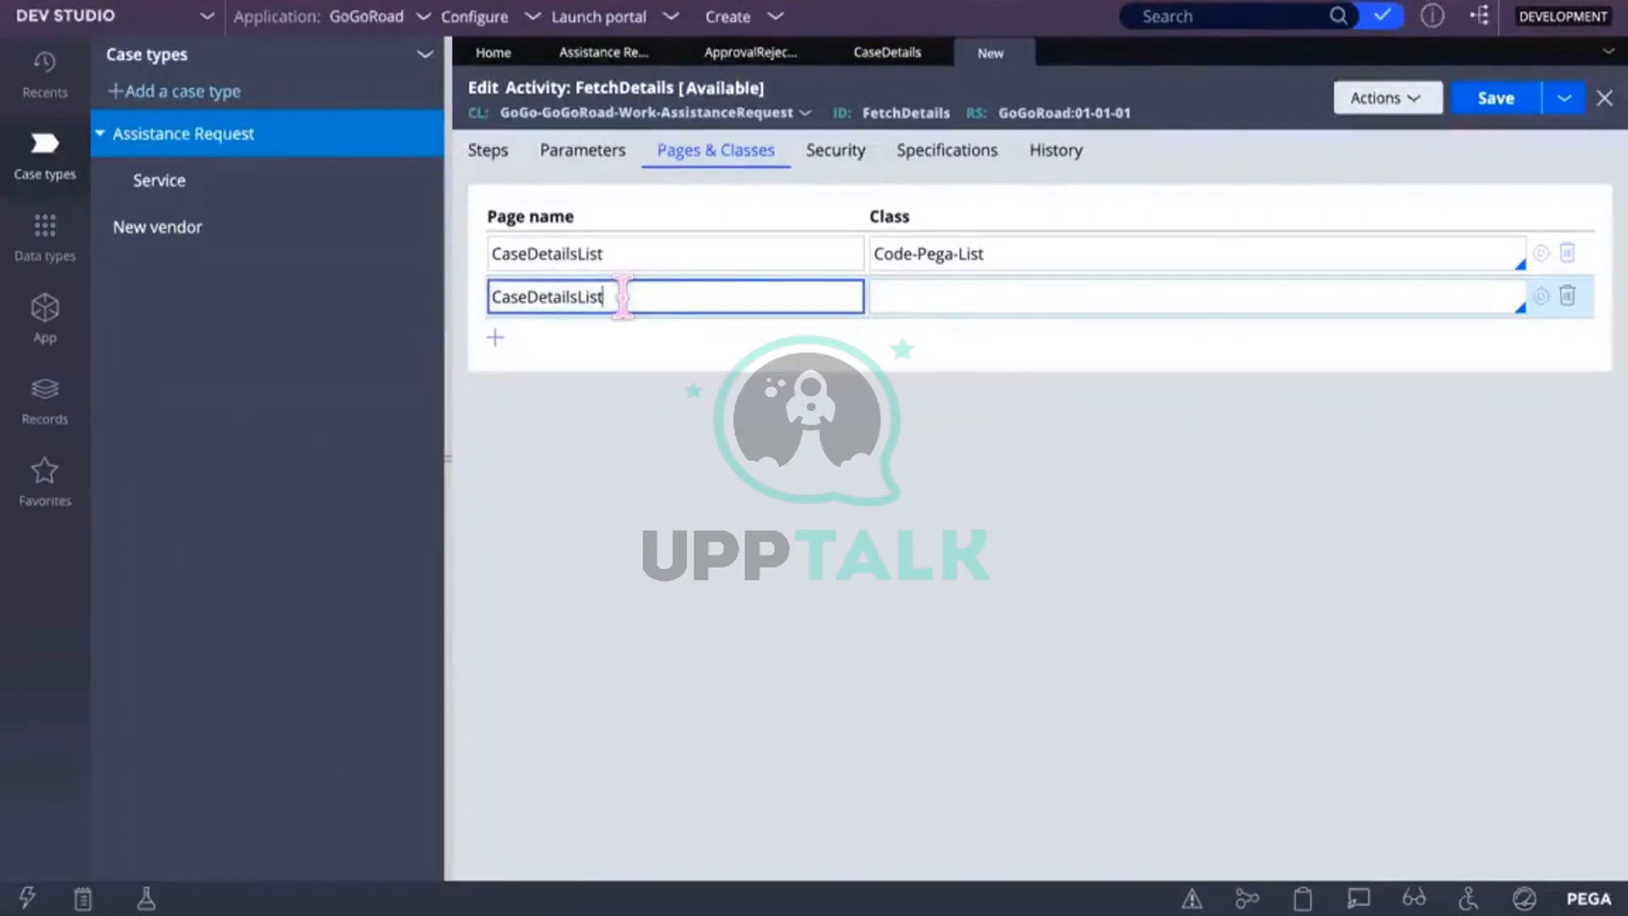
text(.pR)
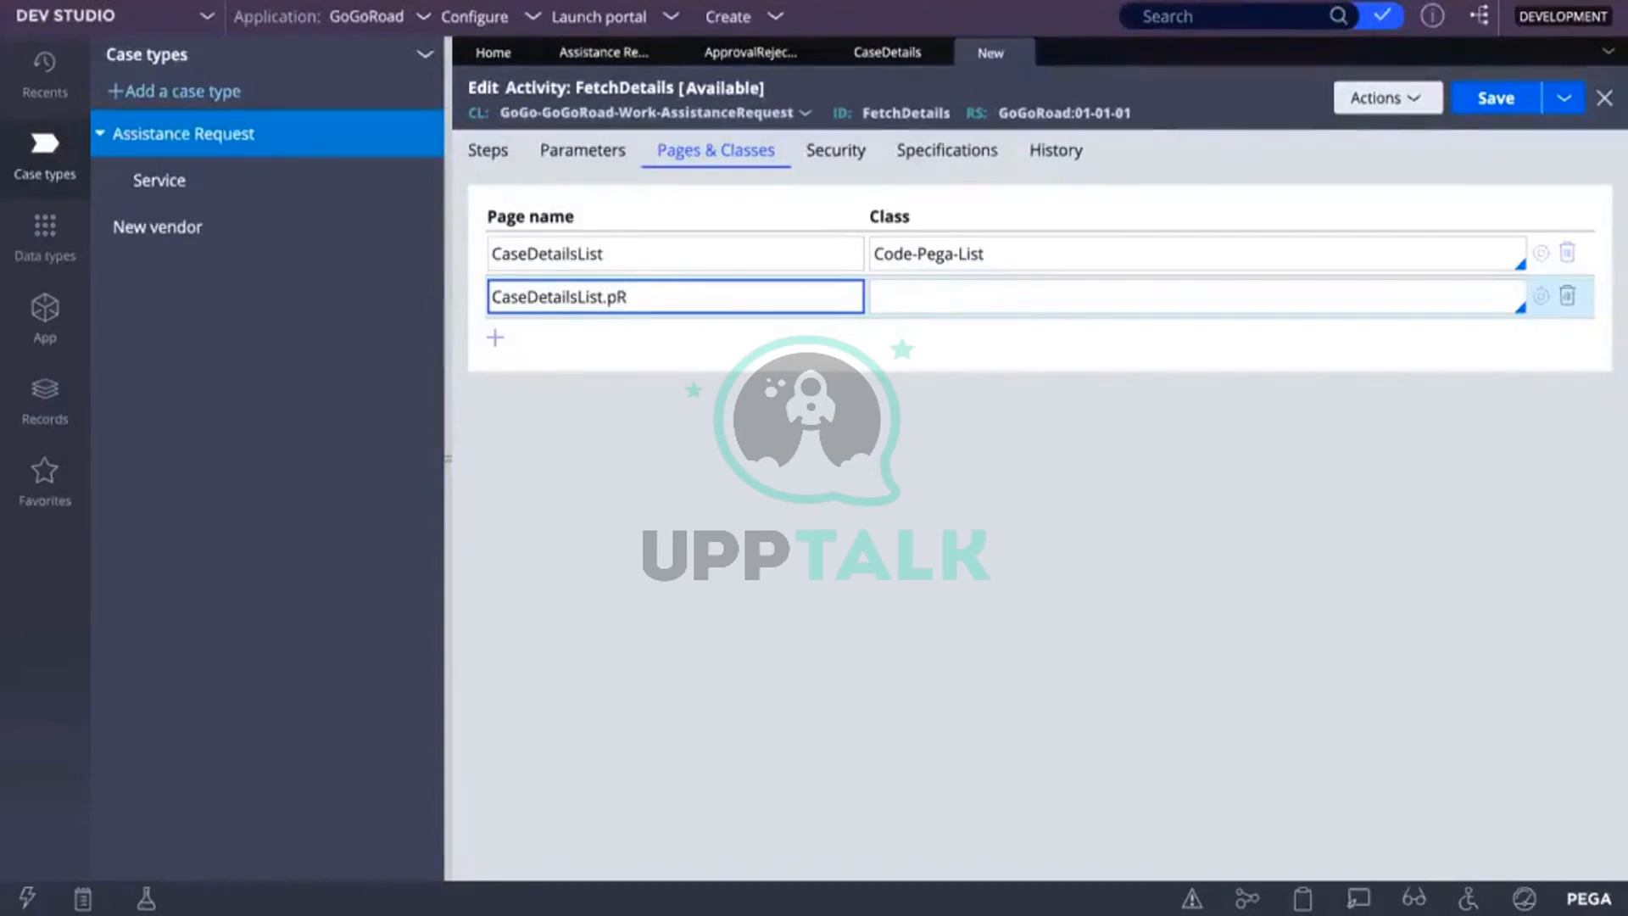
key(BackSpace)
text(xR)
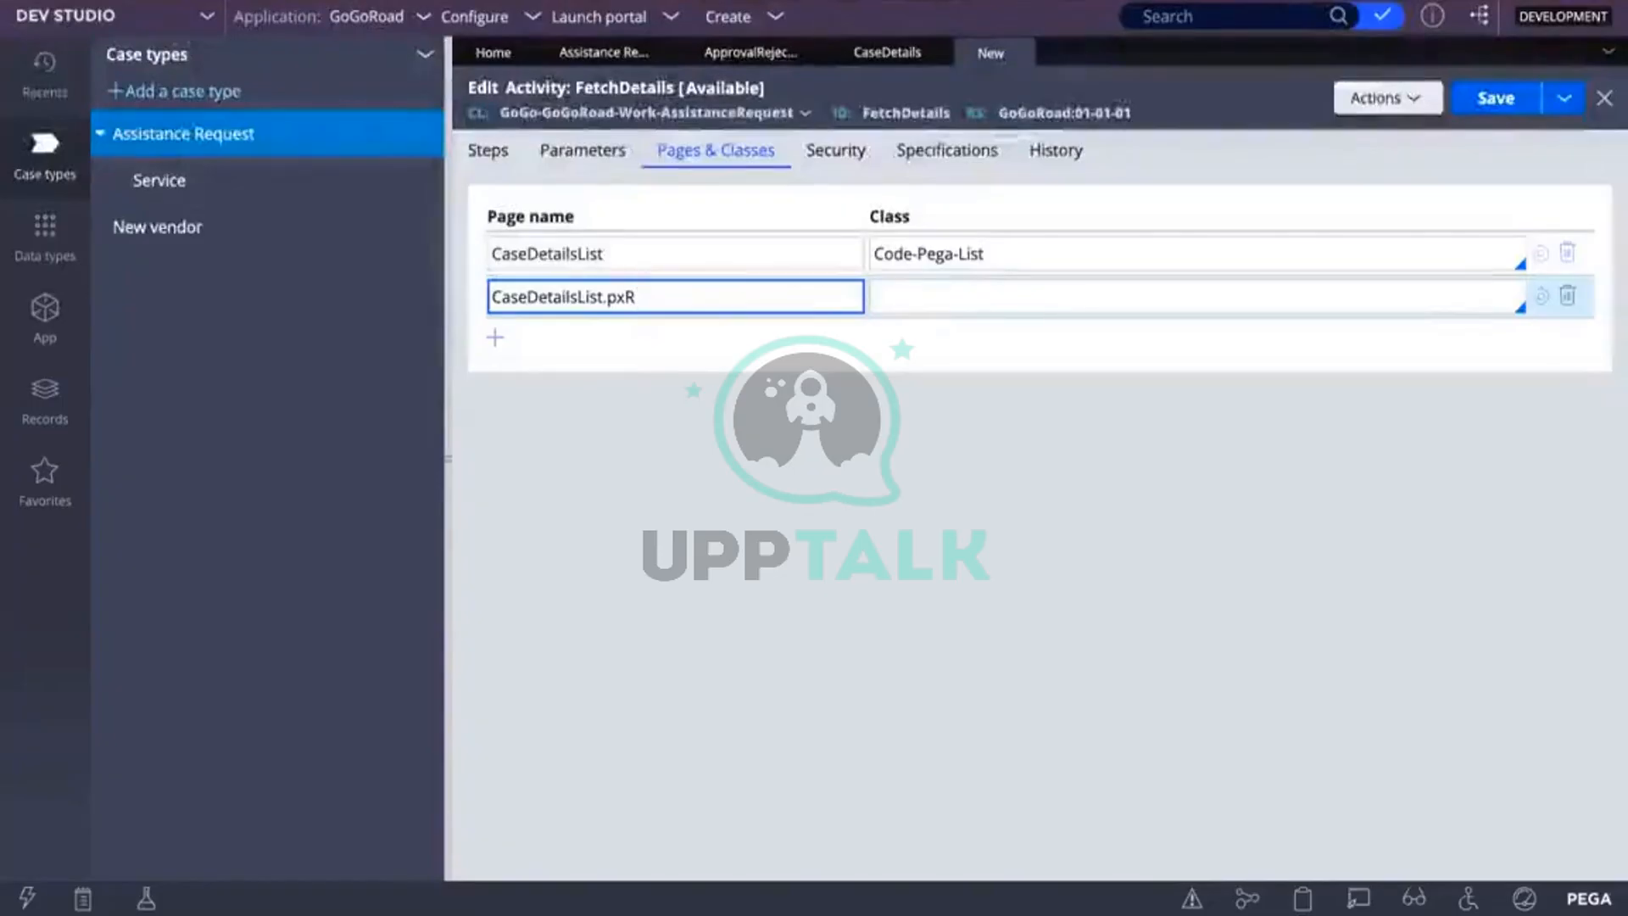
text(esults)
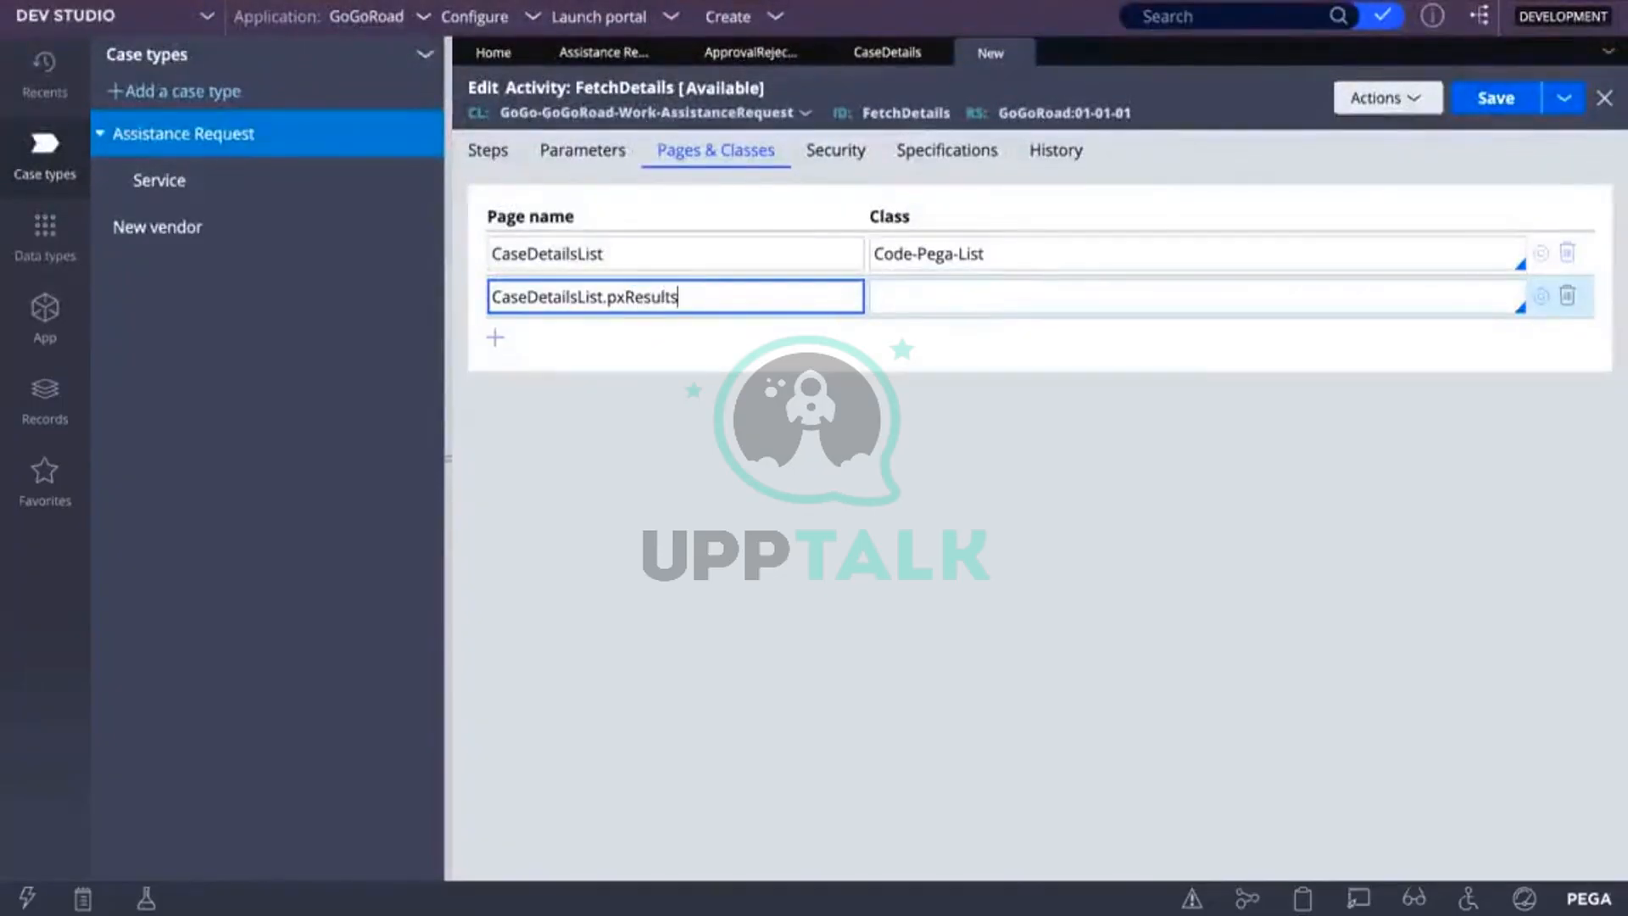
key(BackSpace)
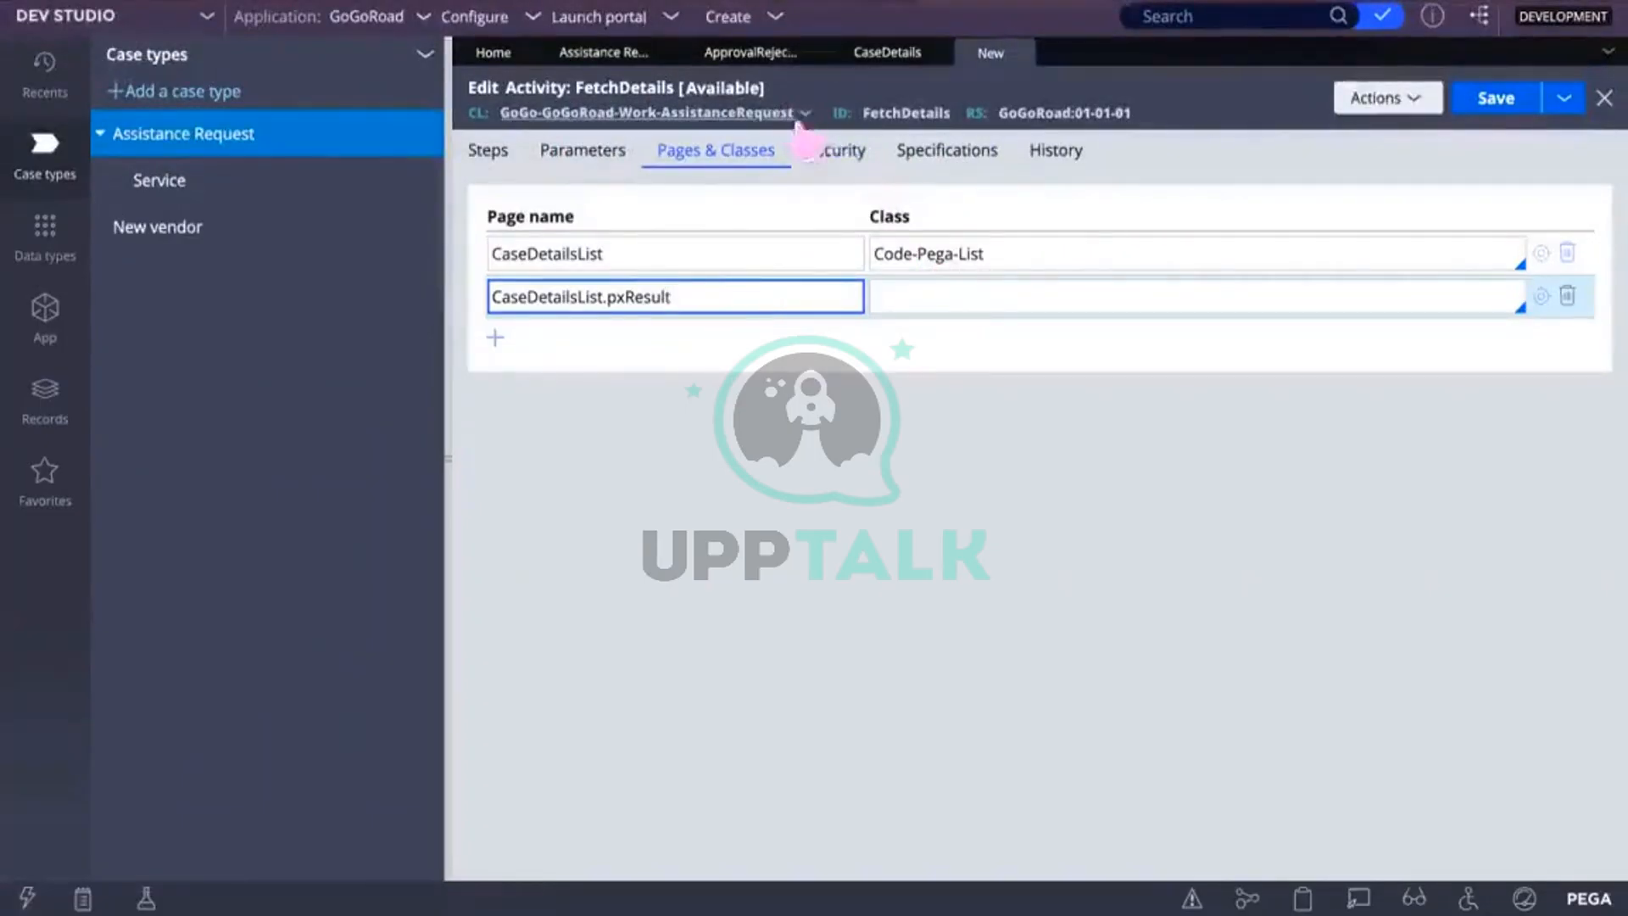
Step: Set CaseDetailsList.pxResult's class to GoGo-GoGoRoad-Work-AssistanceRequest and return to the Steps tab
click(946, 301)
text(G)
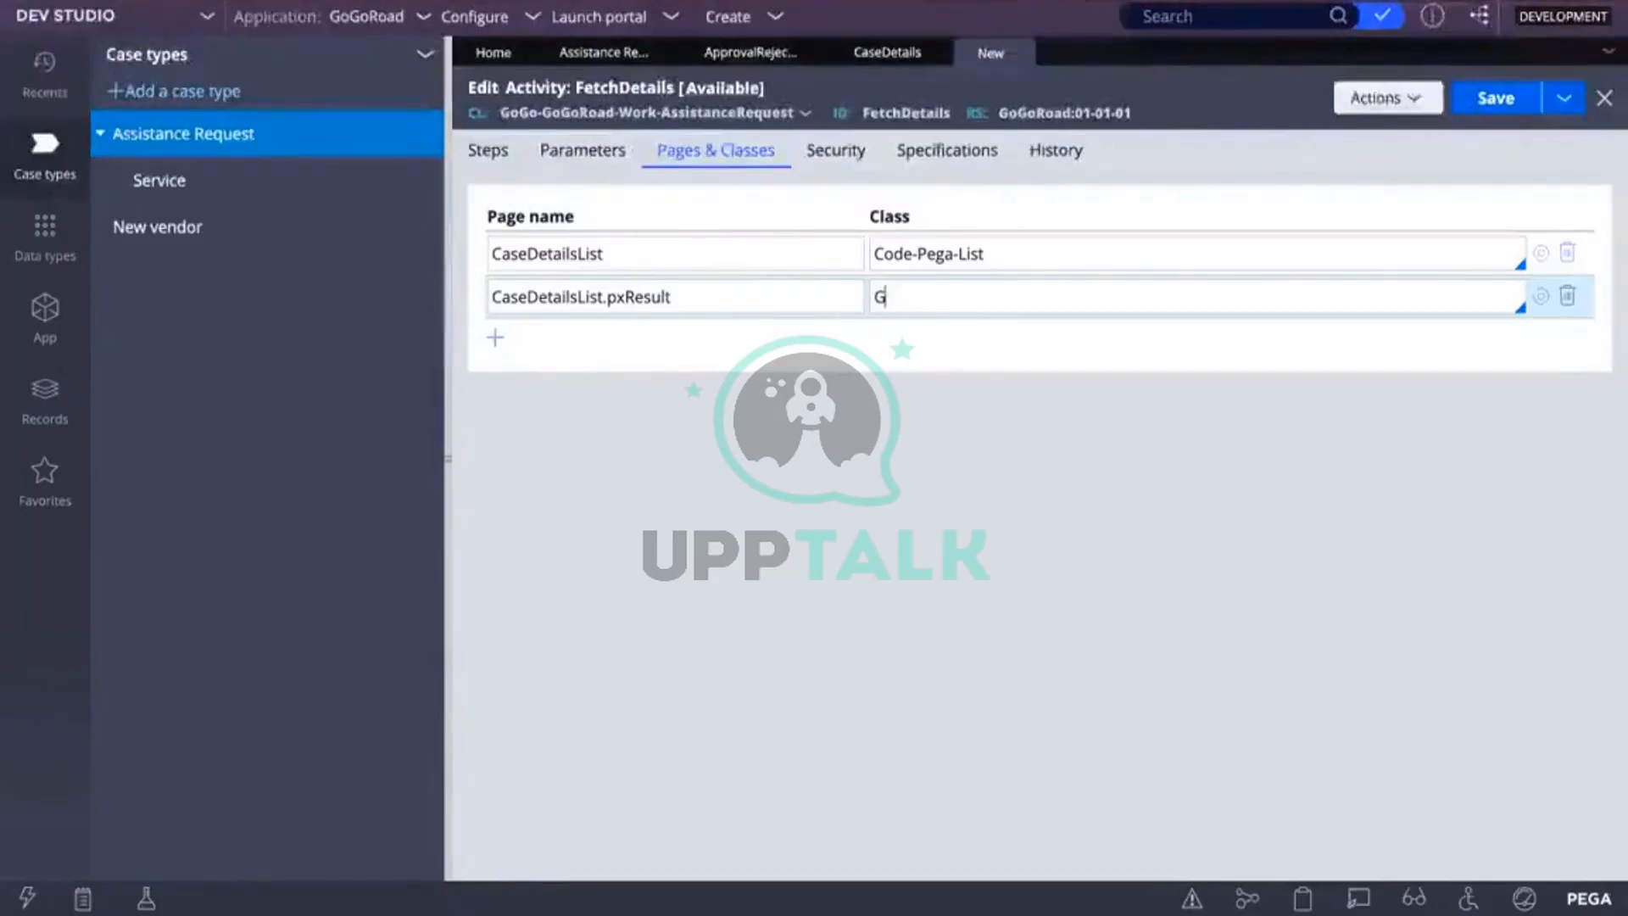
text(oGo)
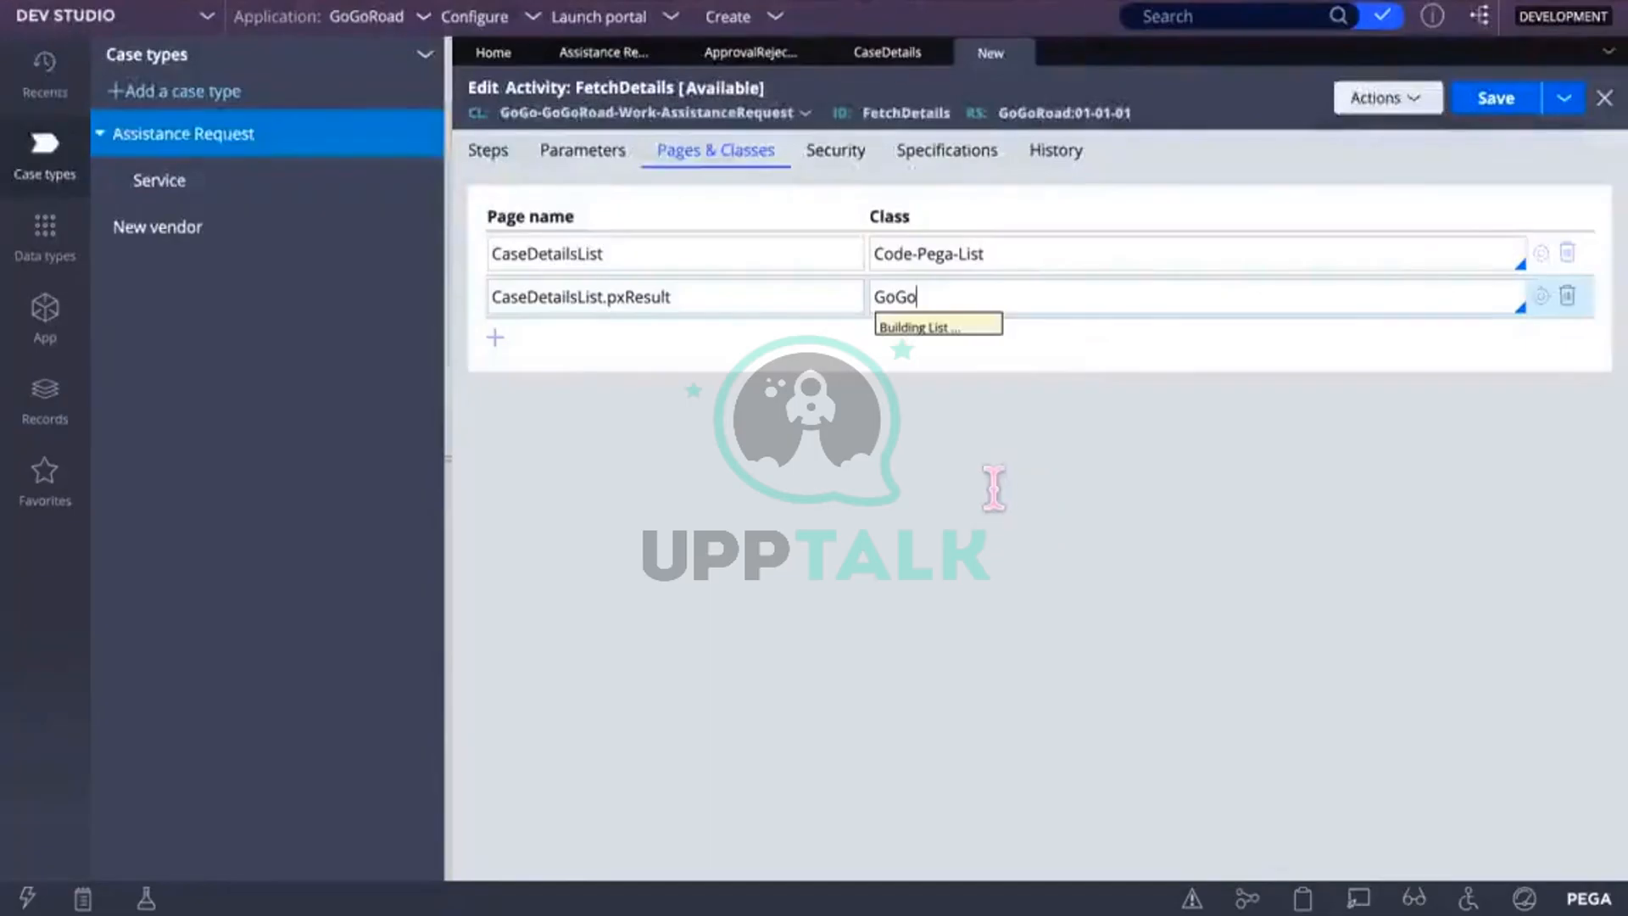
scroll(986, 655, down, 3)
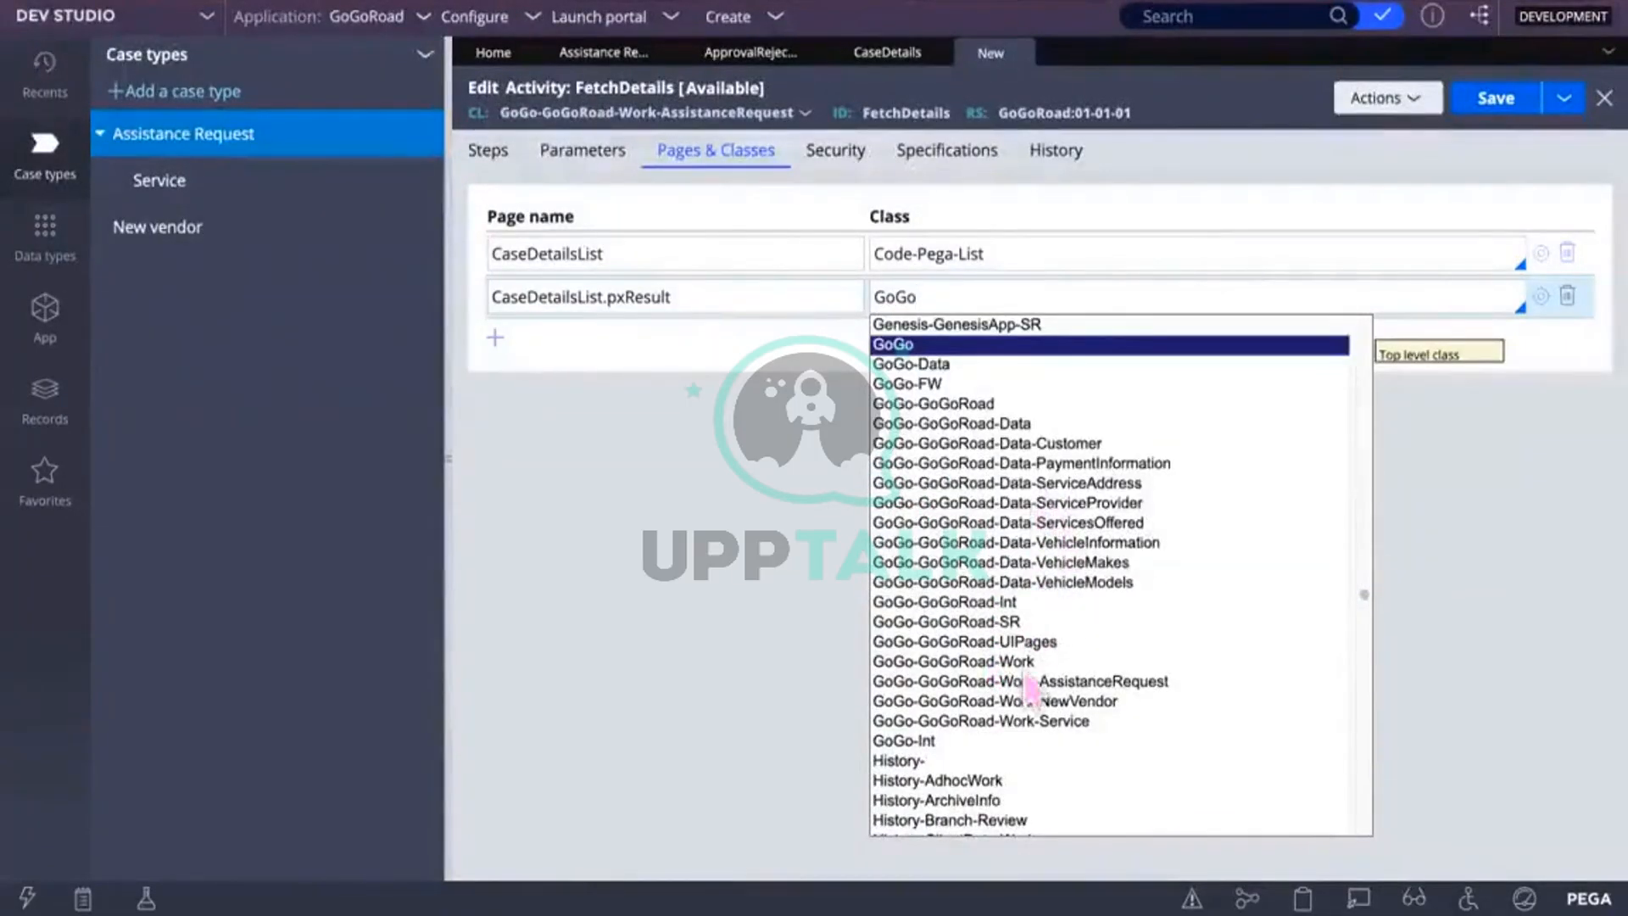
scroll(1028, 788, down, 2)
click(1117, 500)
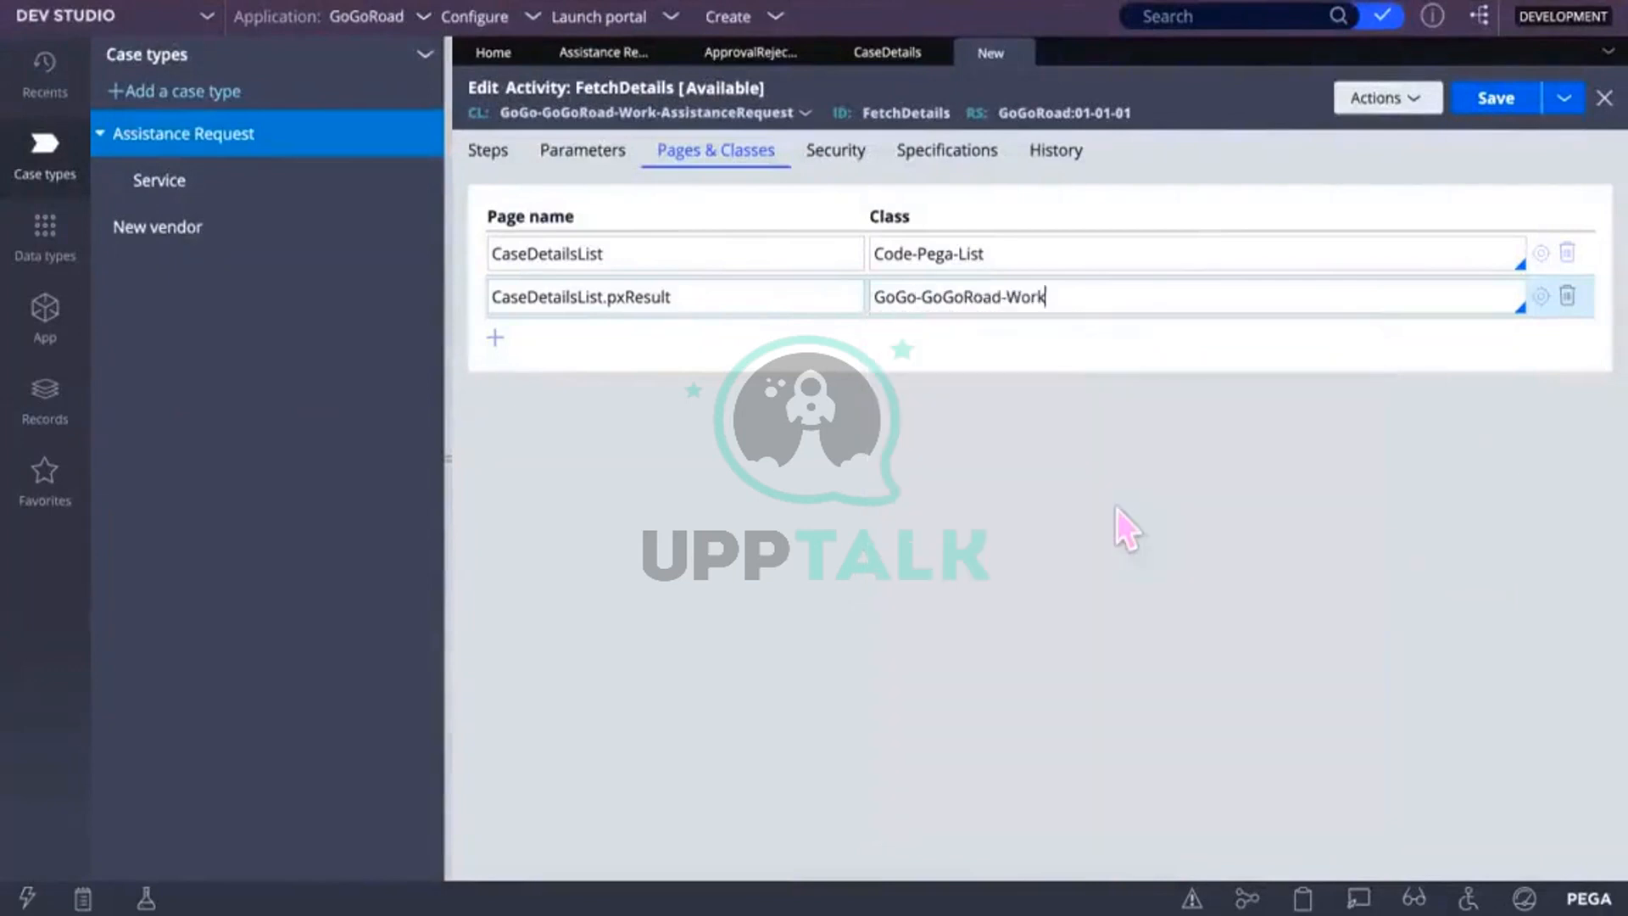
key(BackSpace)
key(BackSpace)
key(BackSpace)
key(BackSpace)
key(BackSpace)
key(BackSpace)
key(BackSpace)
key(BackSpace)
key(BackSpace)
key(BackSpace)
key(BackSpace)
key(BackSpace)
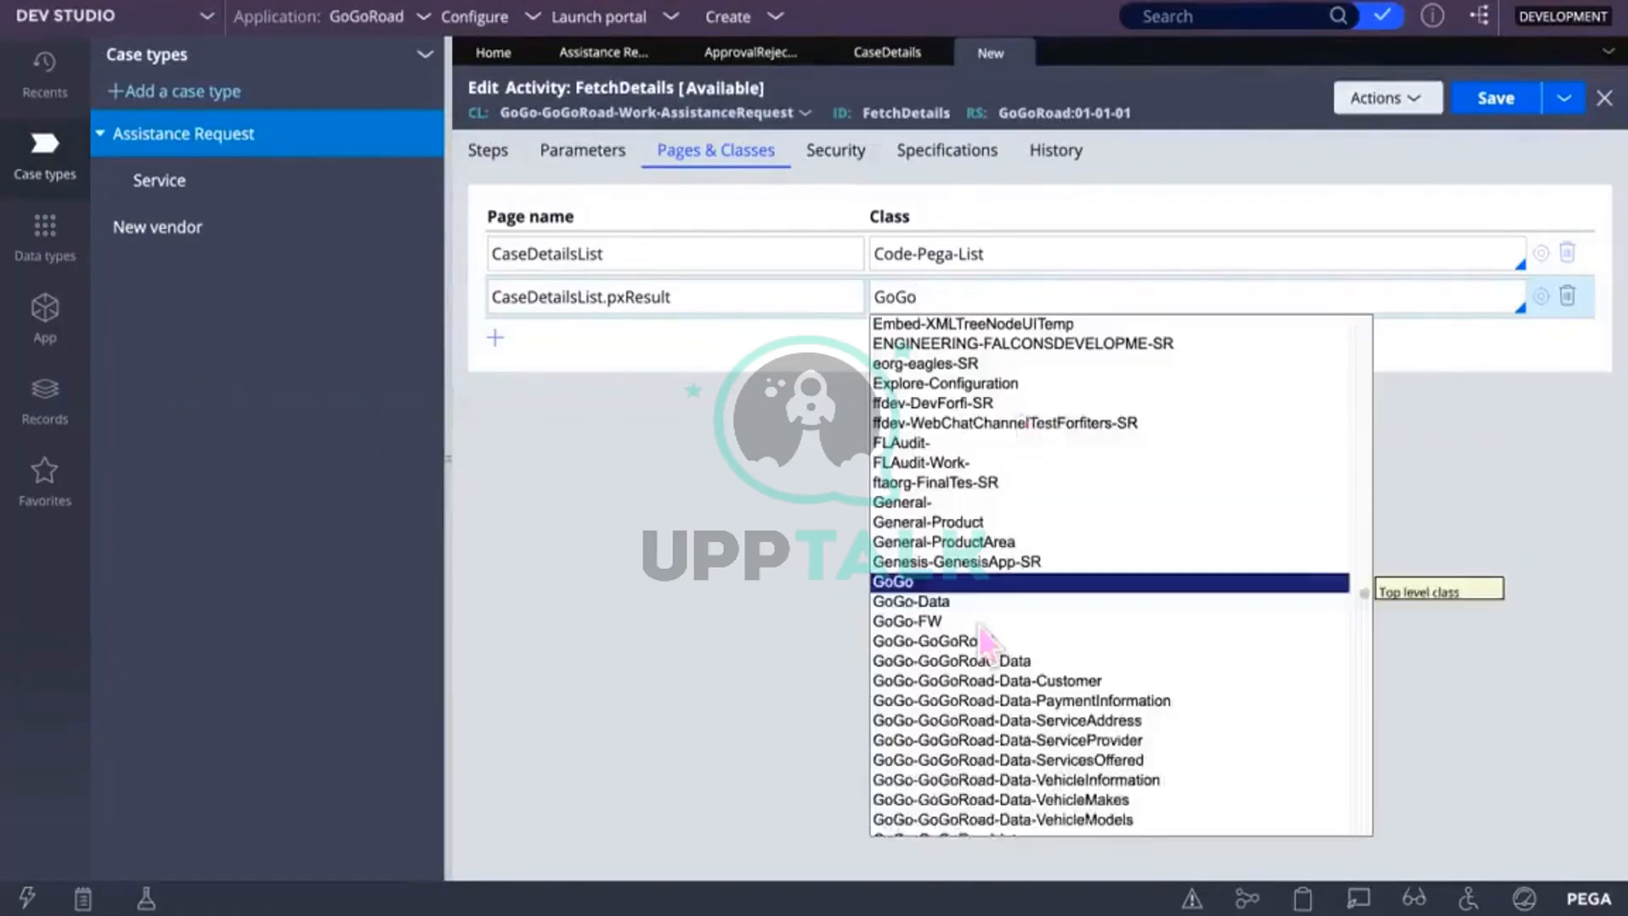
scroll(979, 624, down, 5)
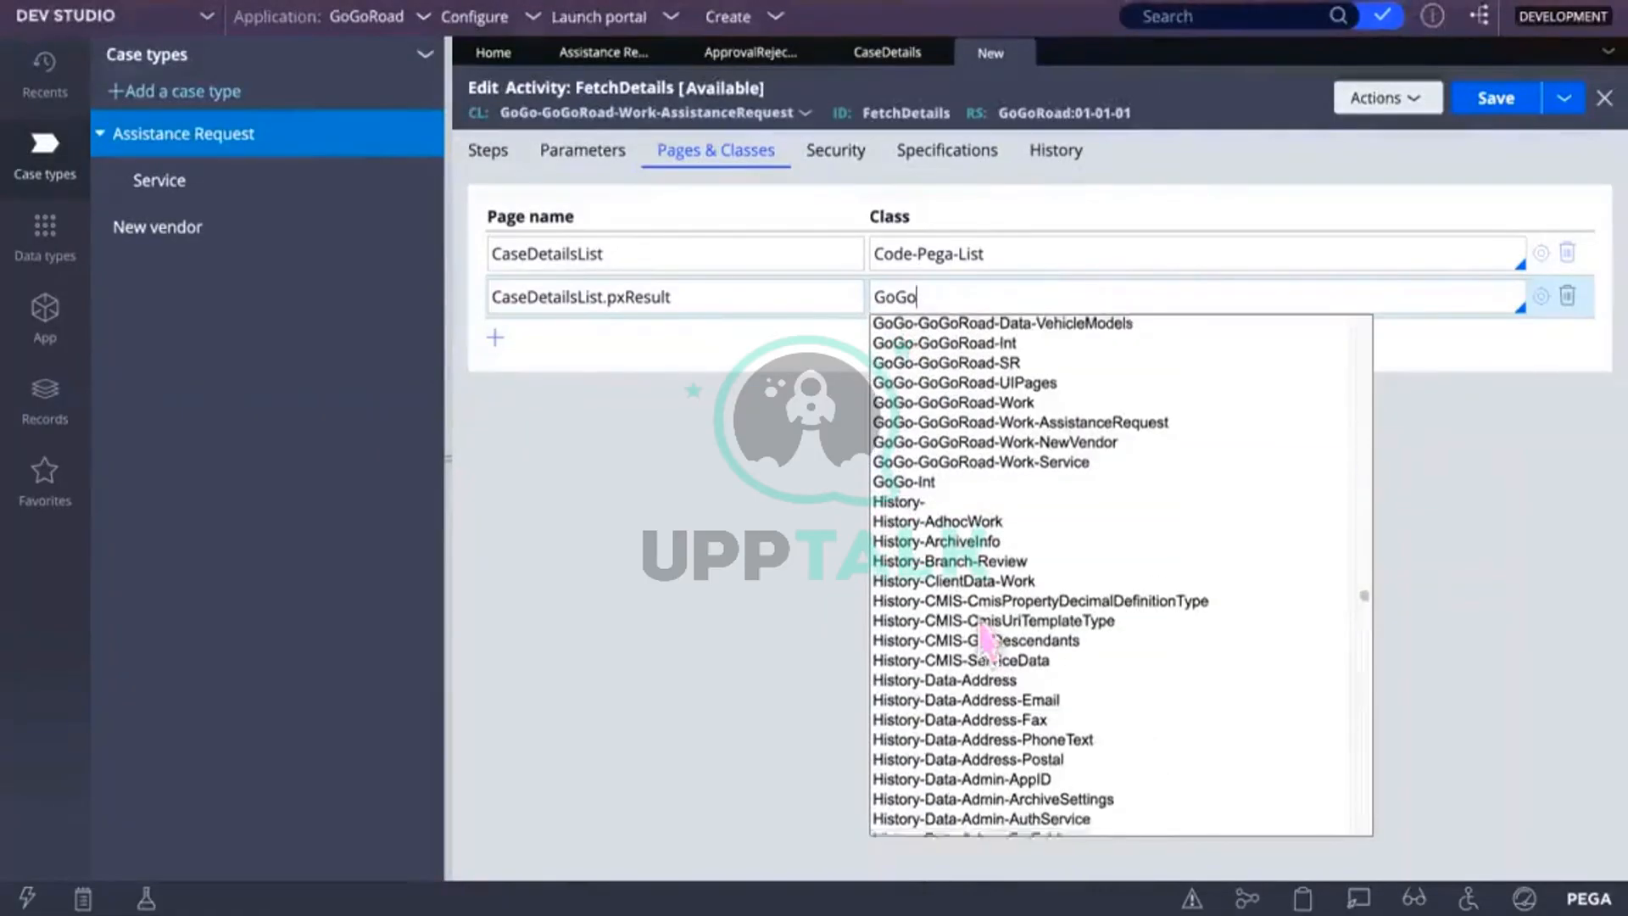
click(1134, 429)
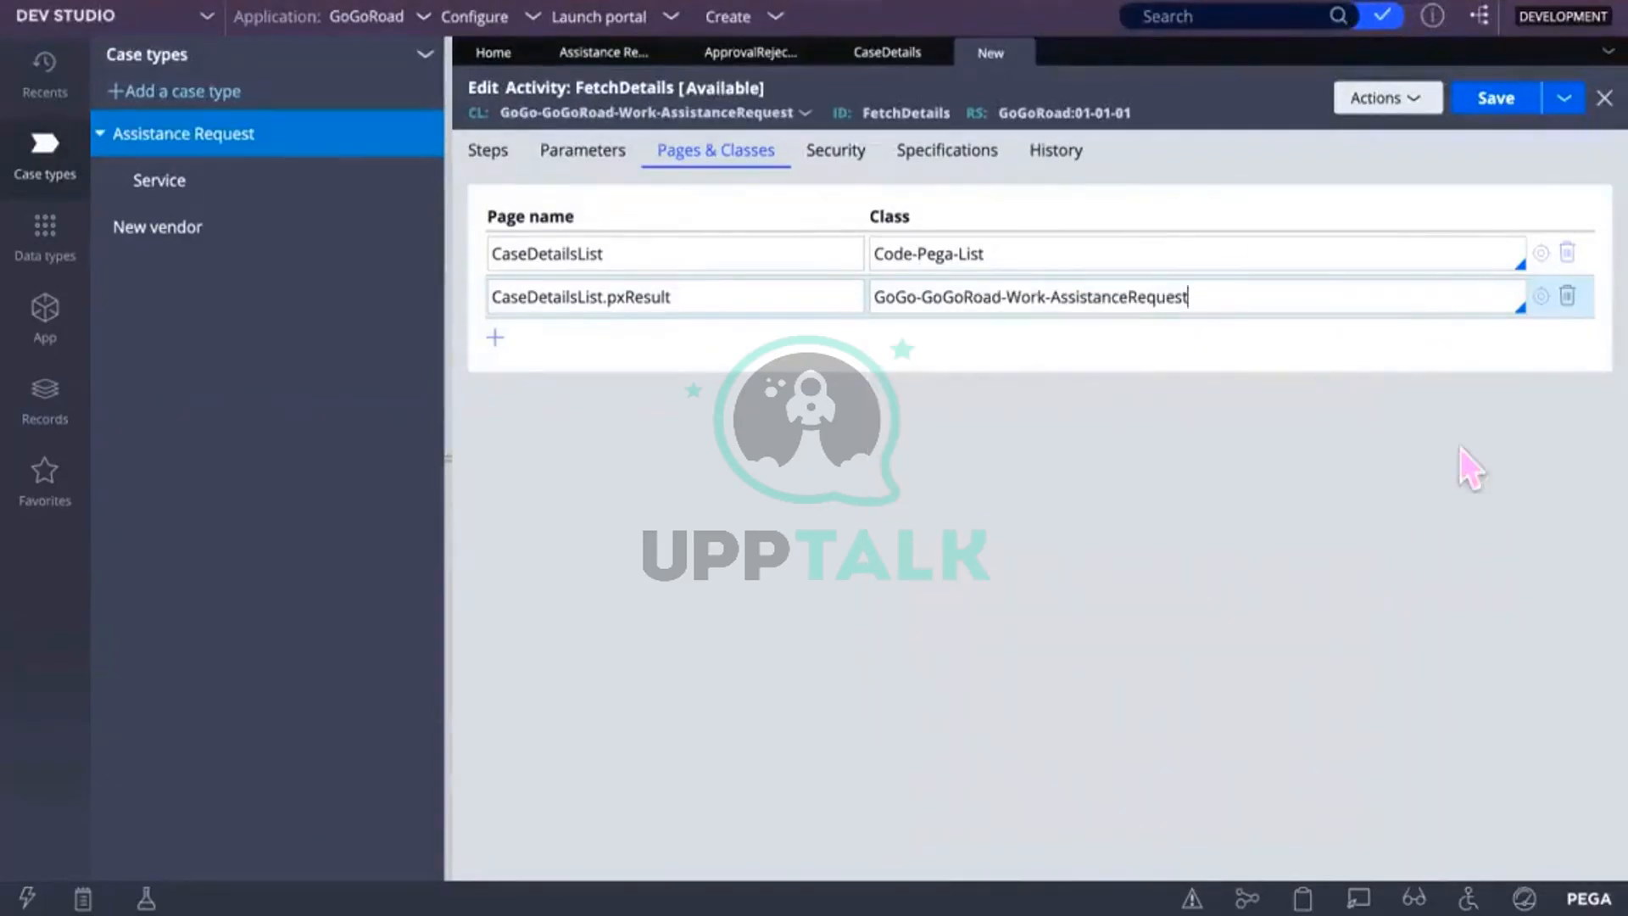
click(502, 168)
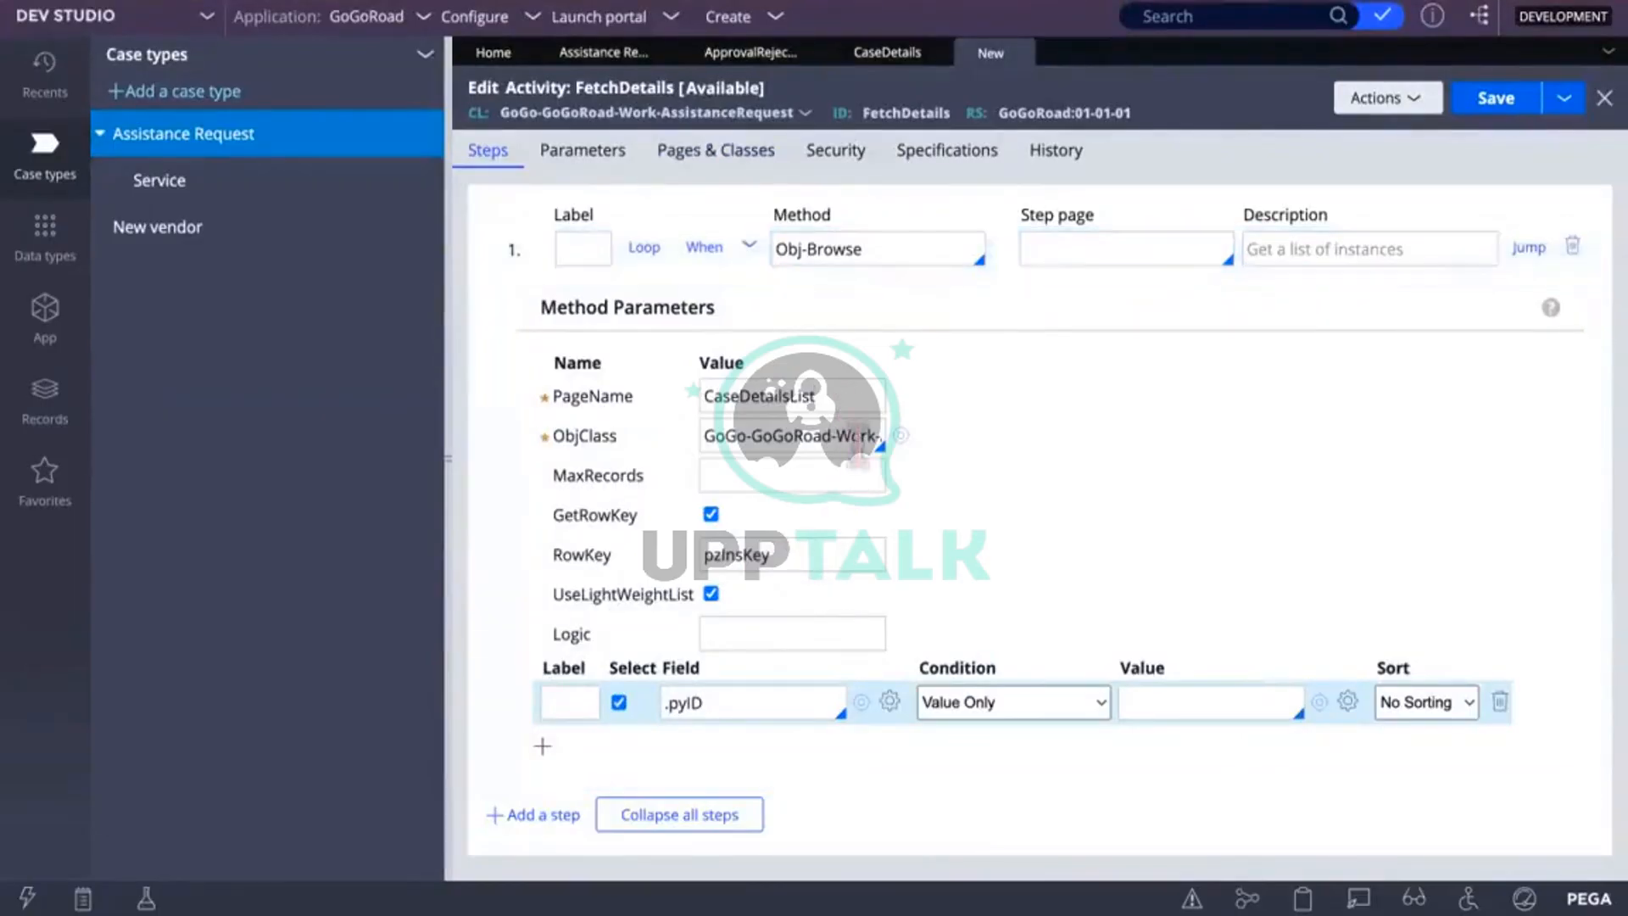
Step: Review the Obj-Browse PageName and ObjClass values and save the FetchDetails activity
click(849, 399)
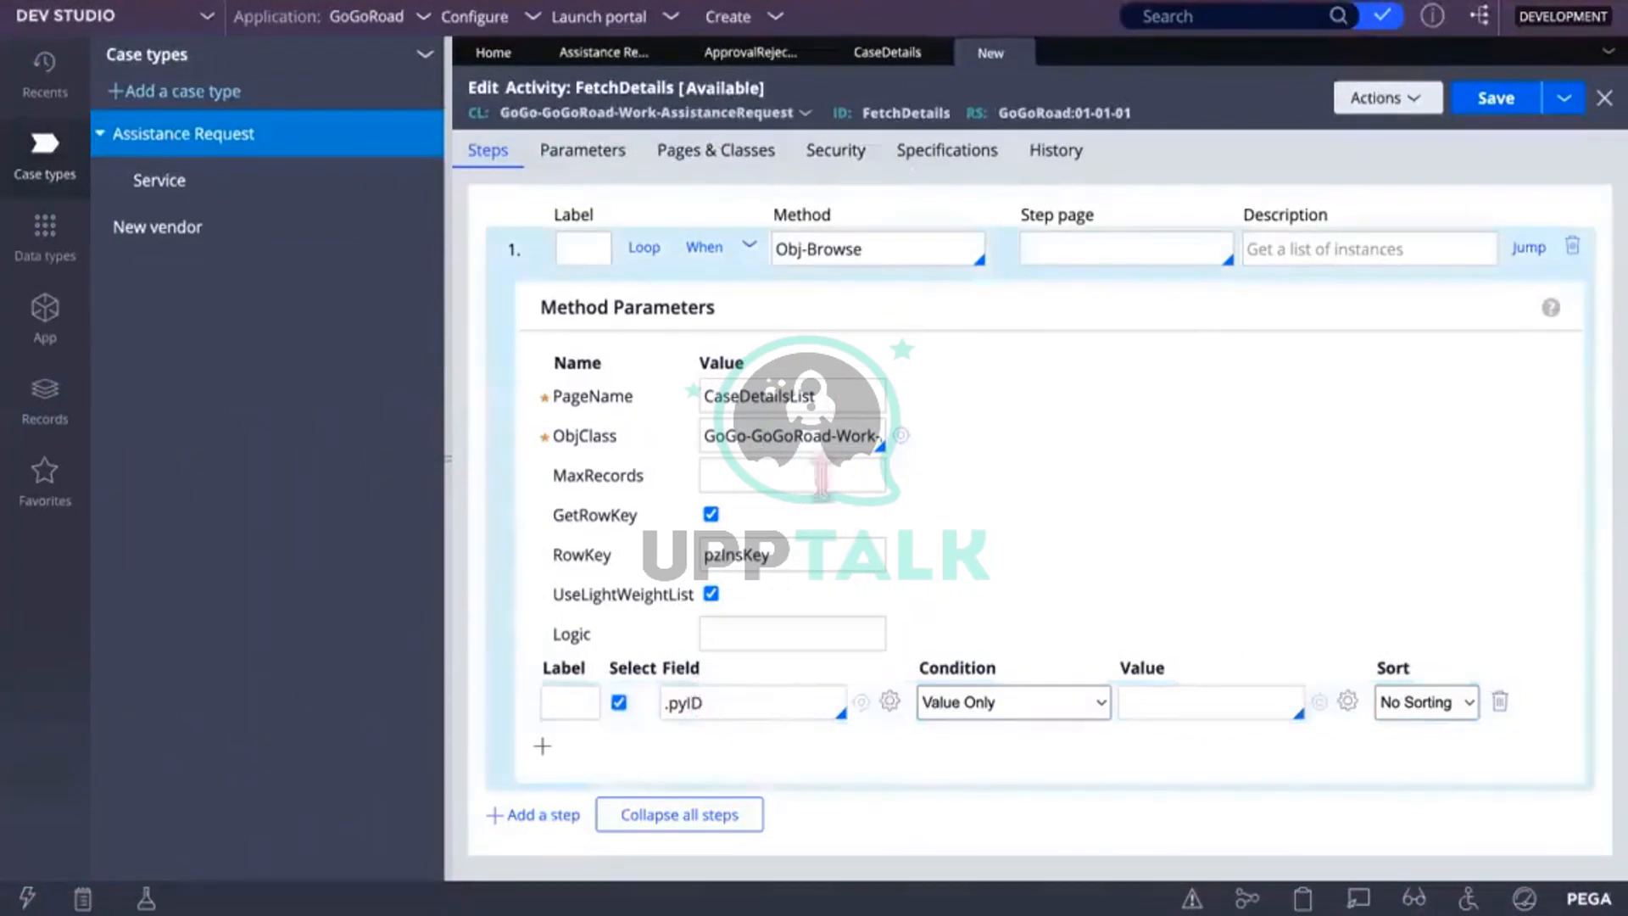
drag(751, 436, 811, 448)
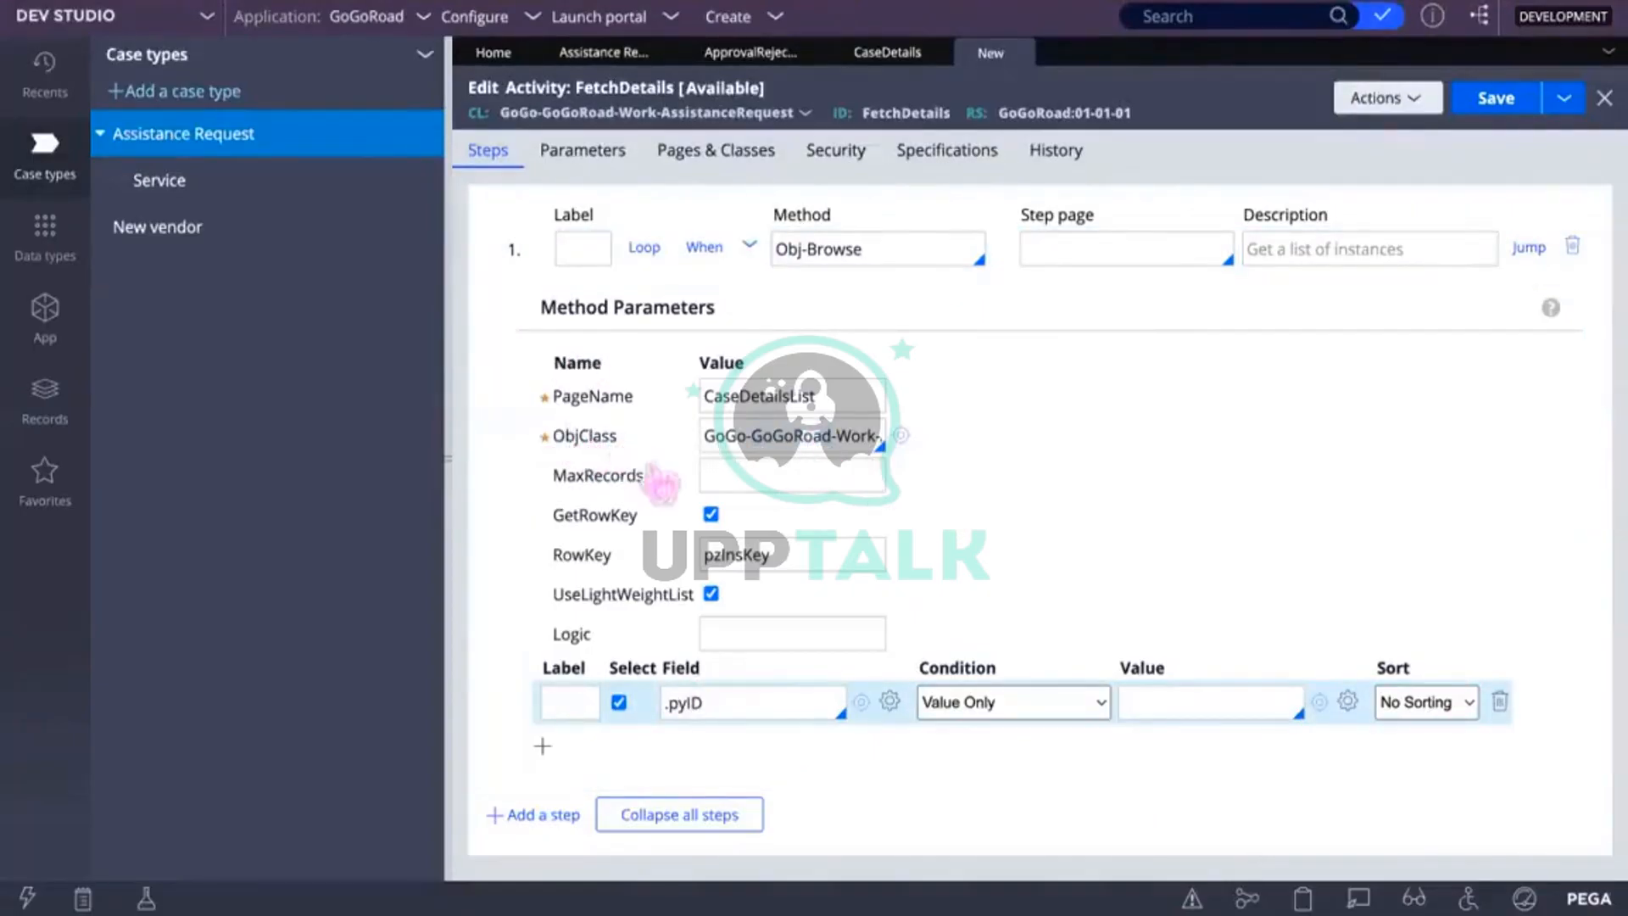
click(757, 439)
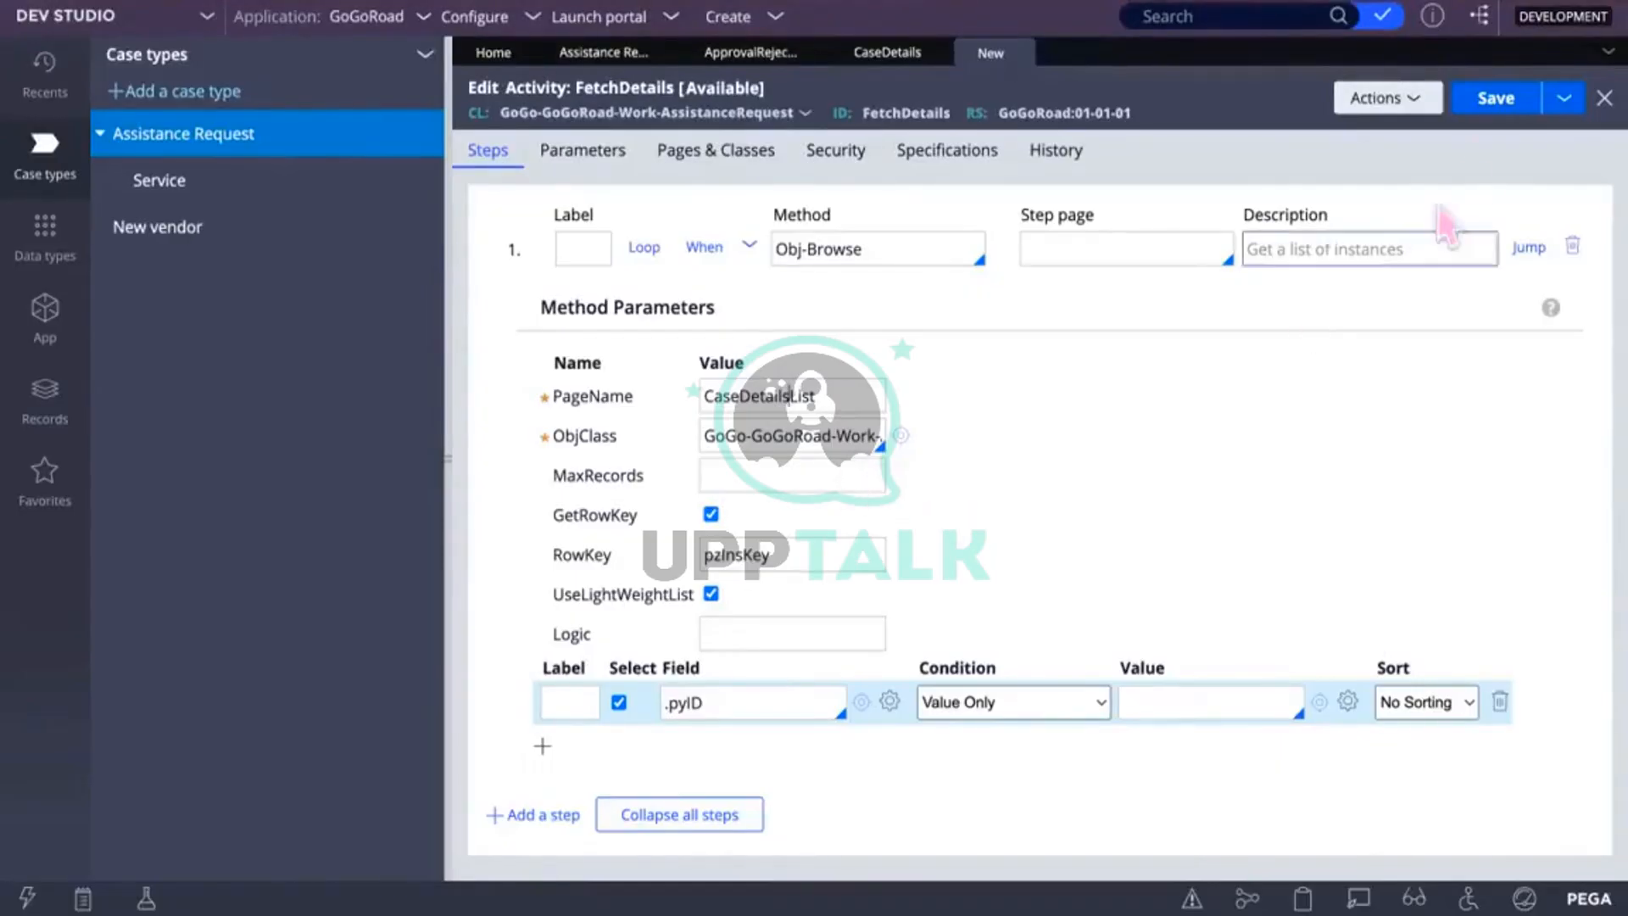
click(1481, 100)
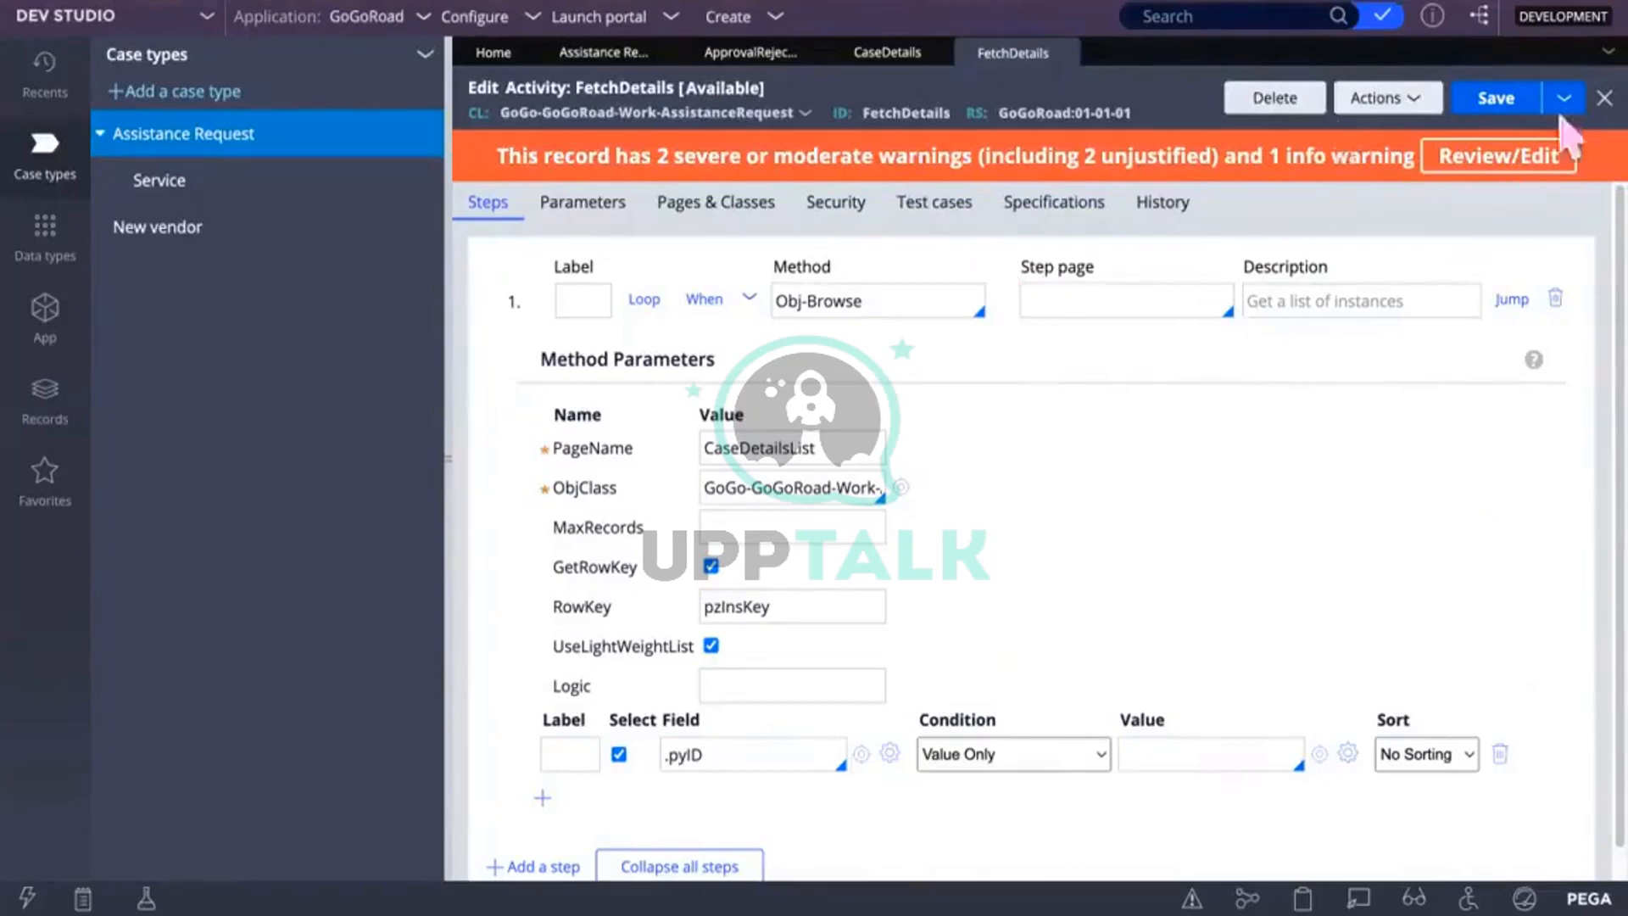
click(1380, 99)
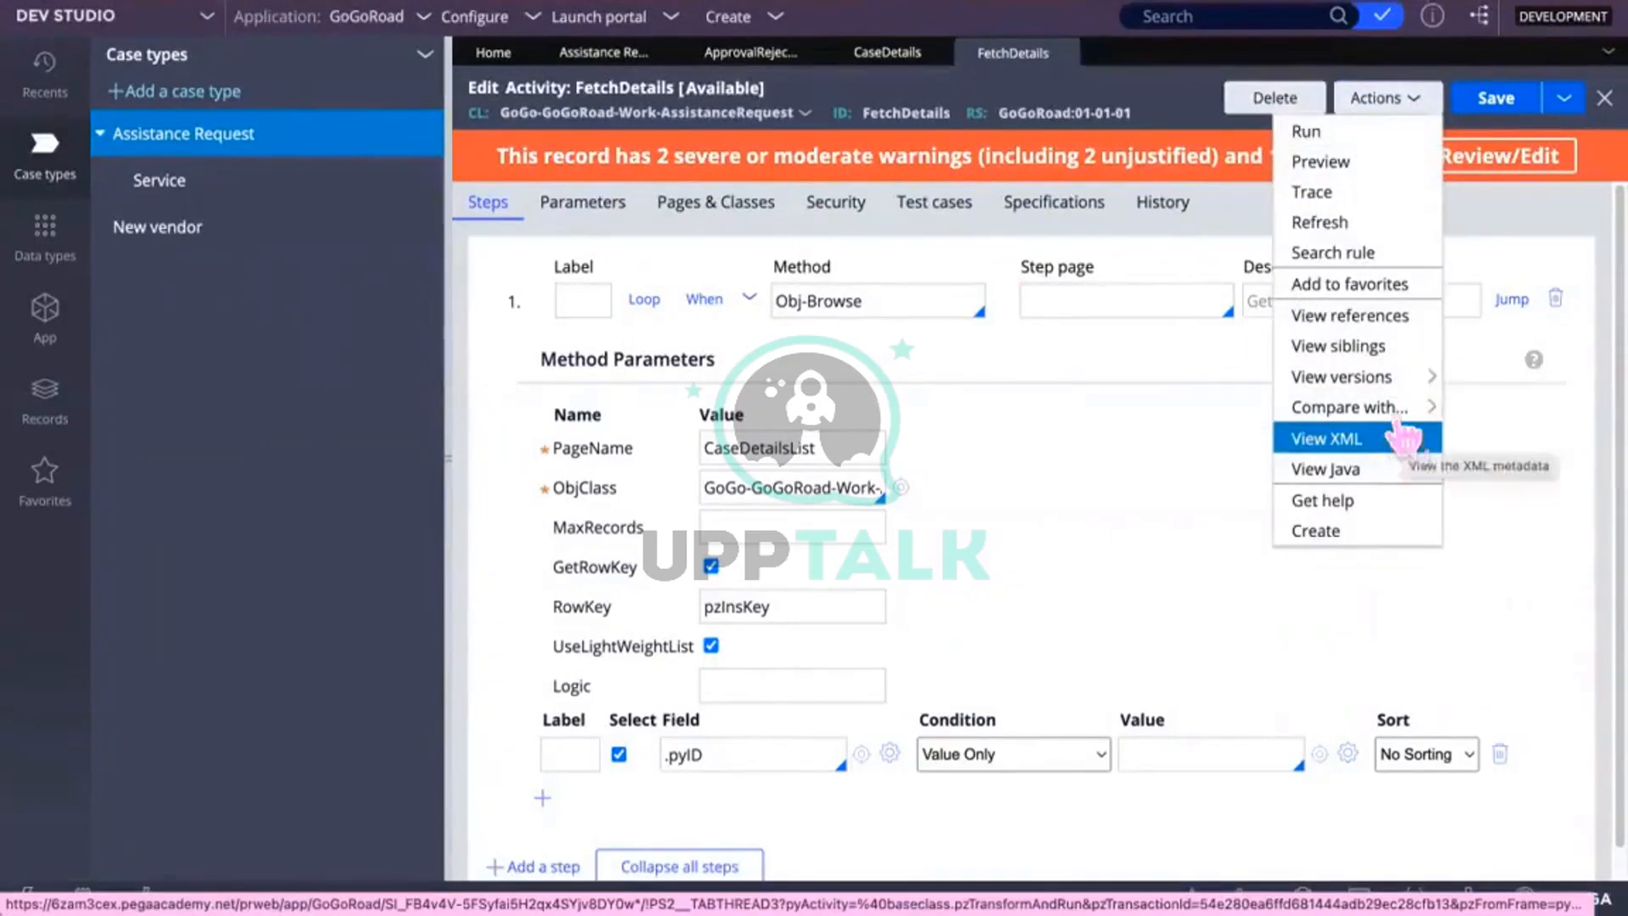
Step: Run FetchDetails from the Actions menu on an empty test page
click(1312, 133)
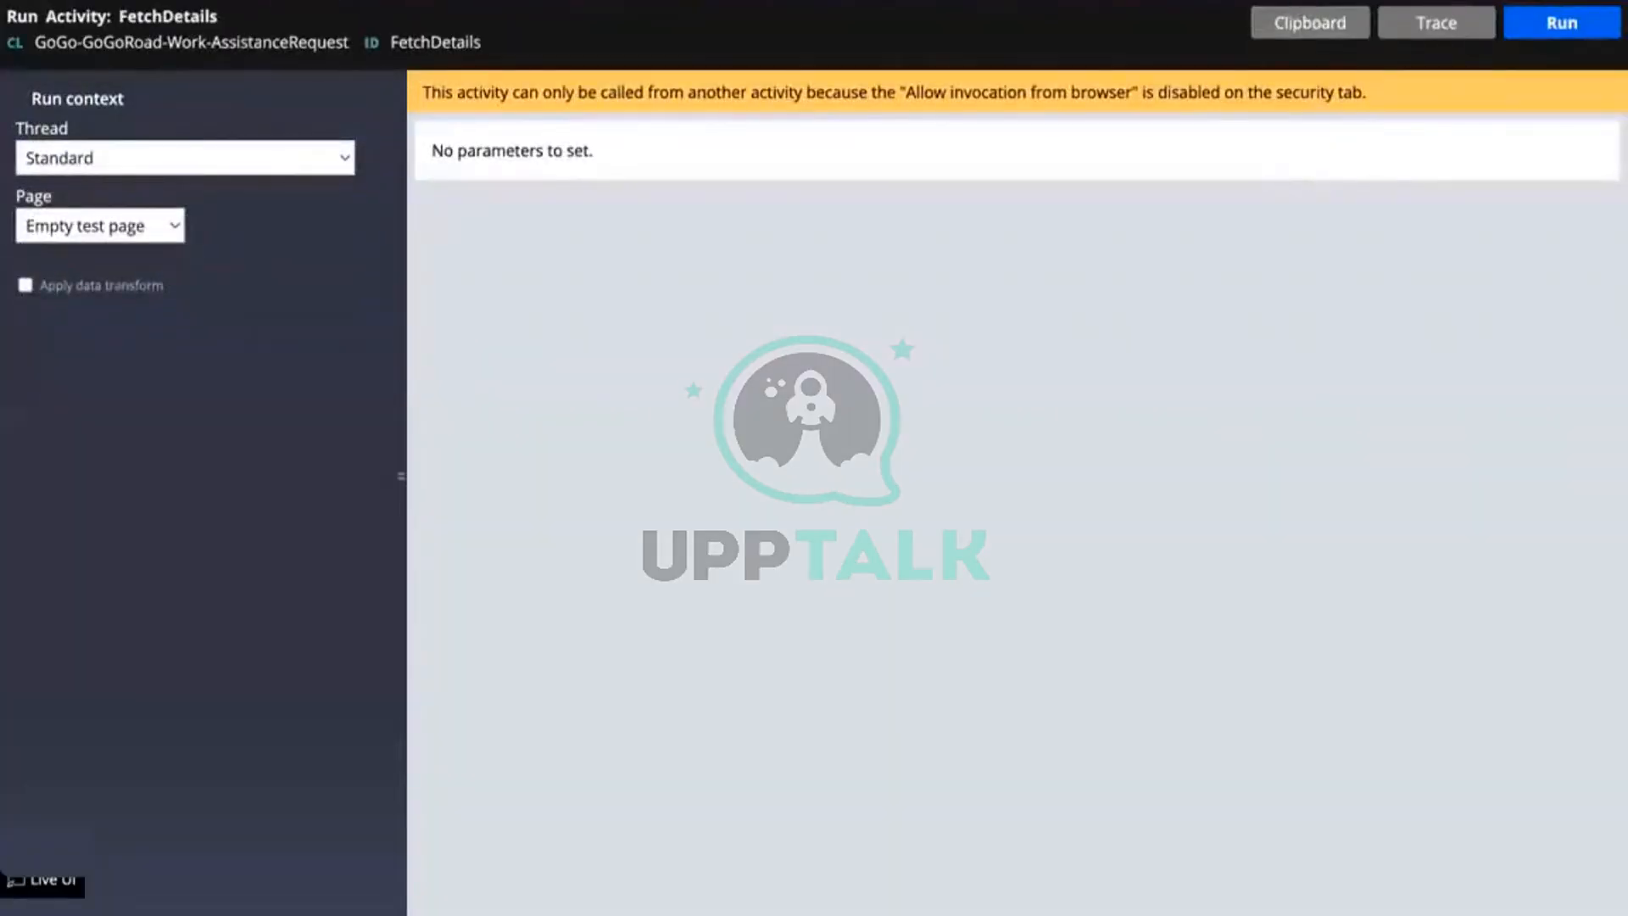
click(1509, 0)
click(1082, 453)
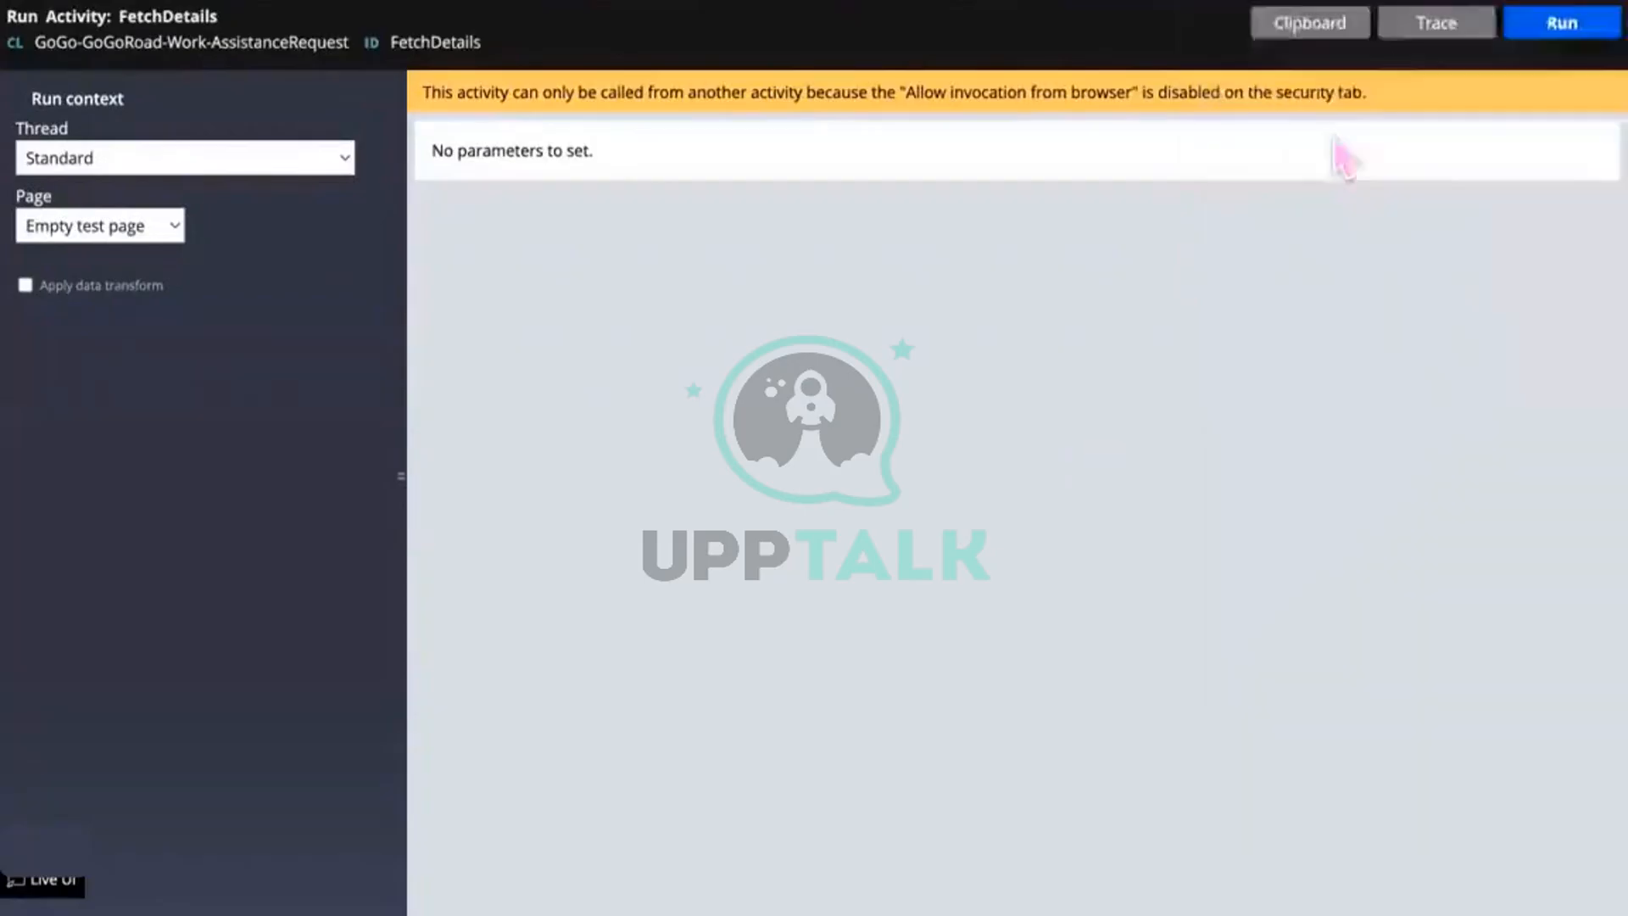
click(1558, 30)
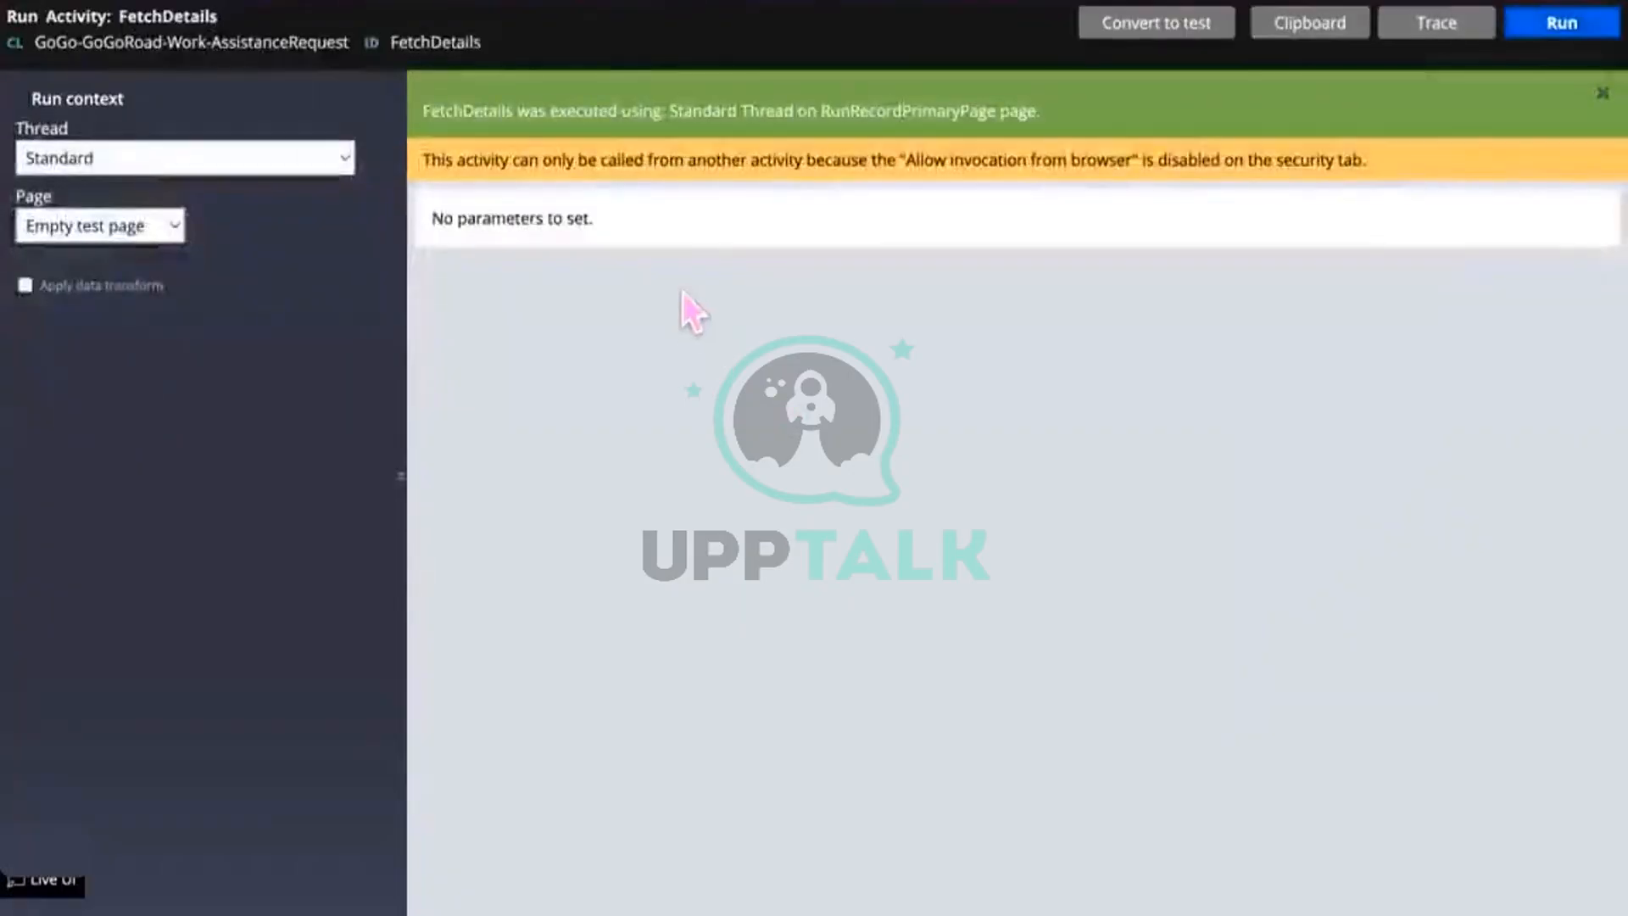
Step: In the Clipboard, expand CaseDetailsList and its pxResults list
click(1297, 25)
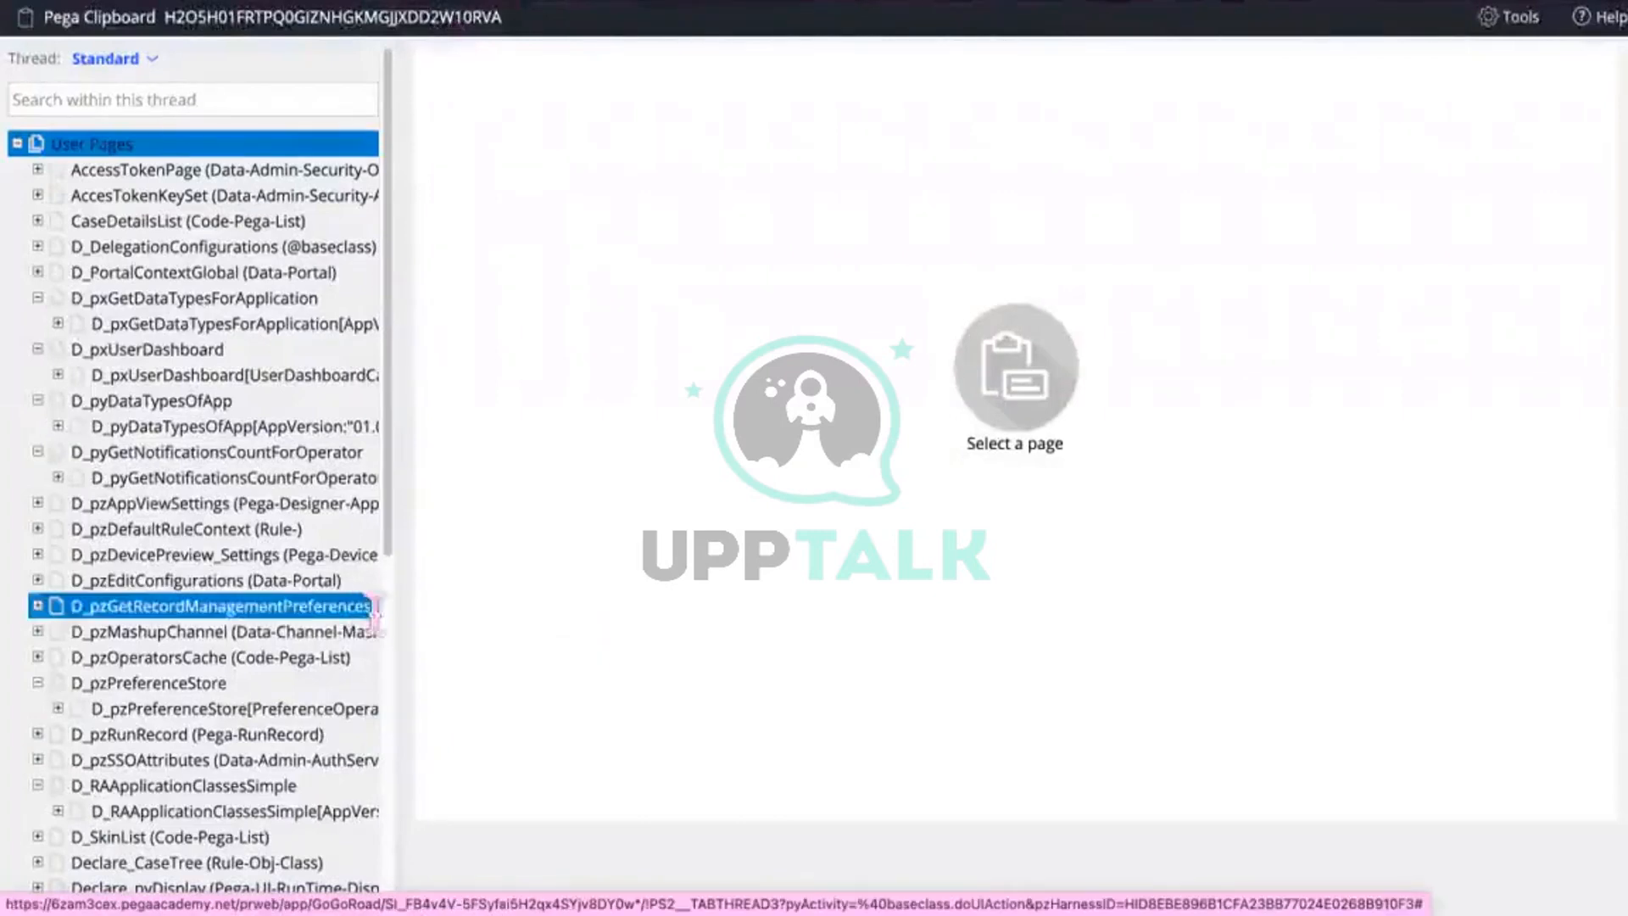
scroll(398, 628, down, 7)
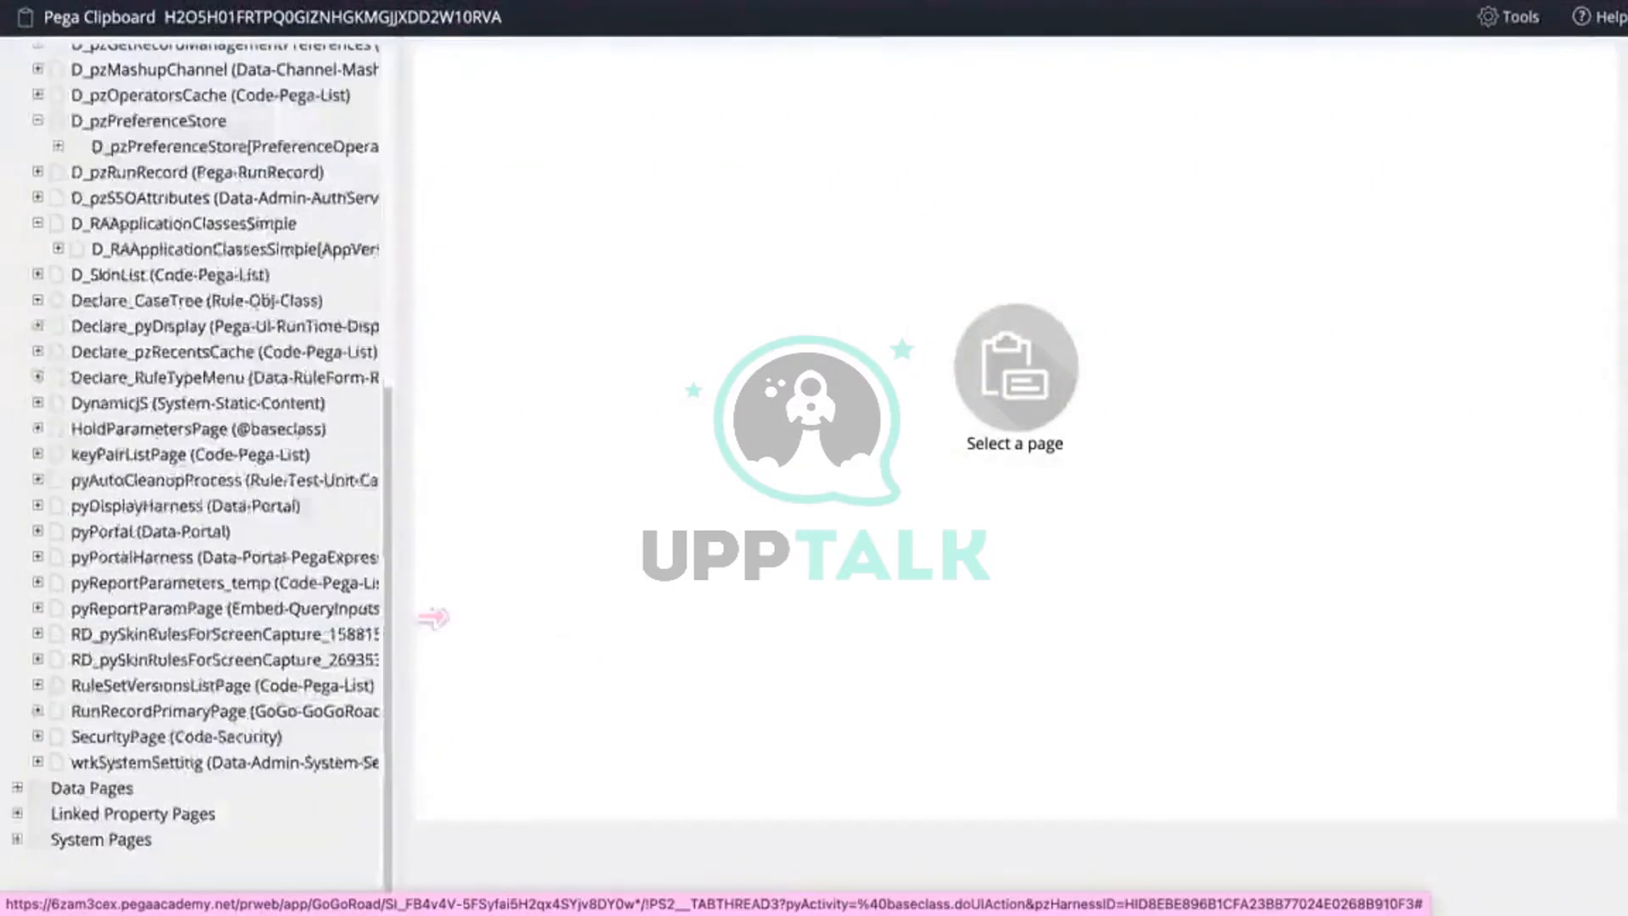
drag(432, 618, 470, 609)
click(232, 607)
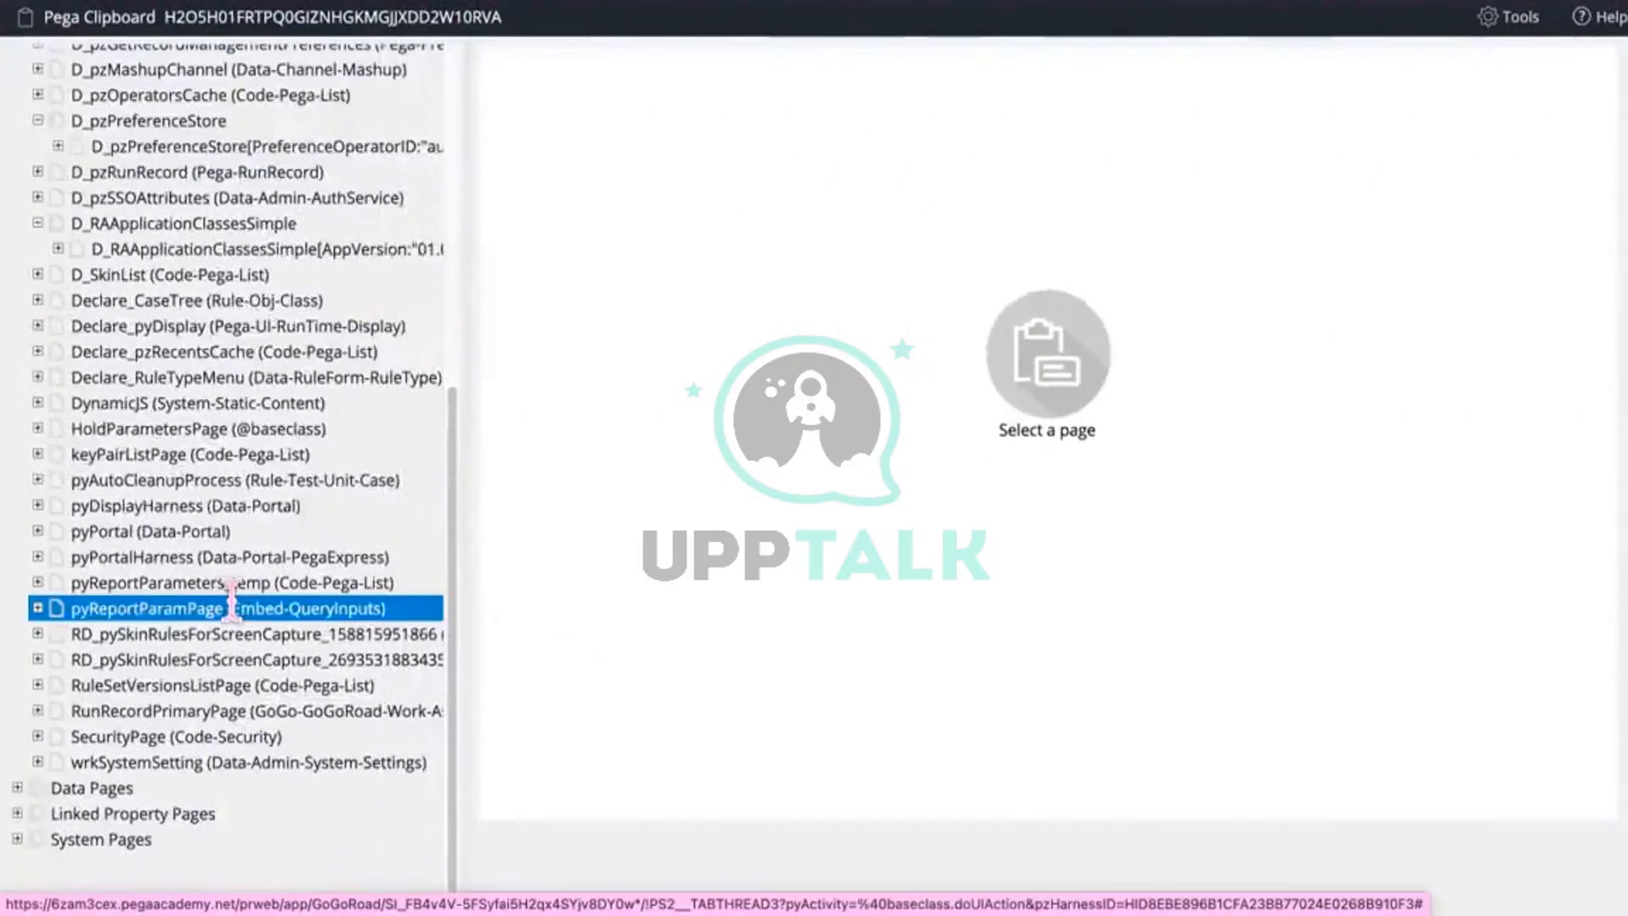
click(219, 633)
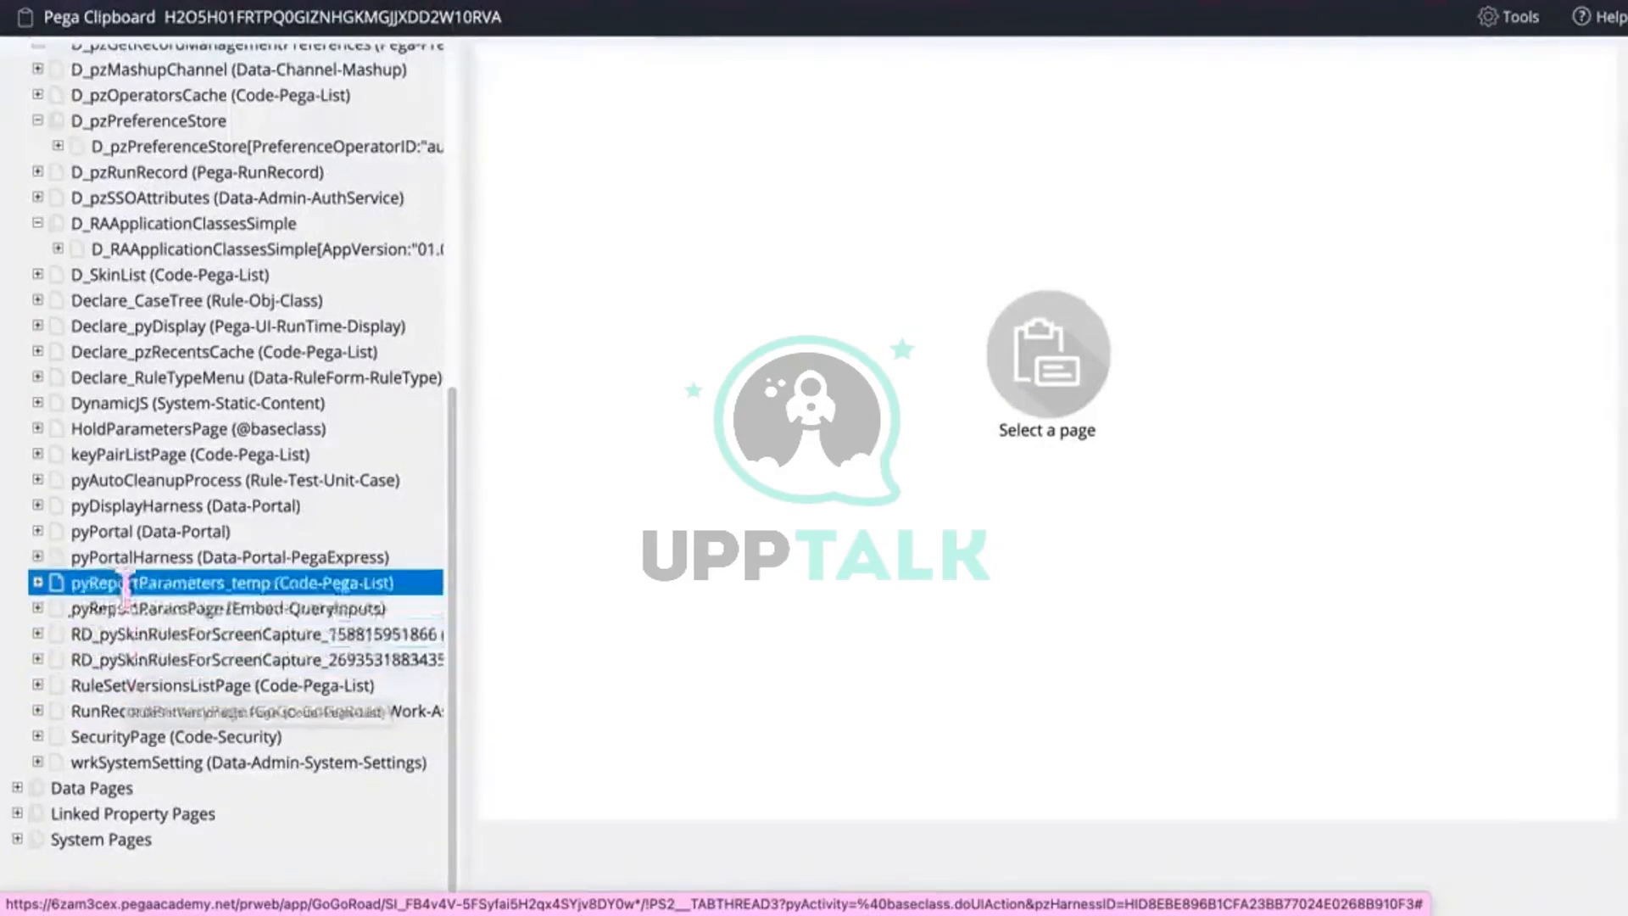
scroll(125, 585, up, 6)
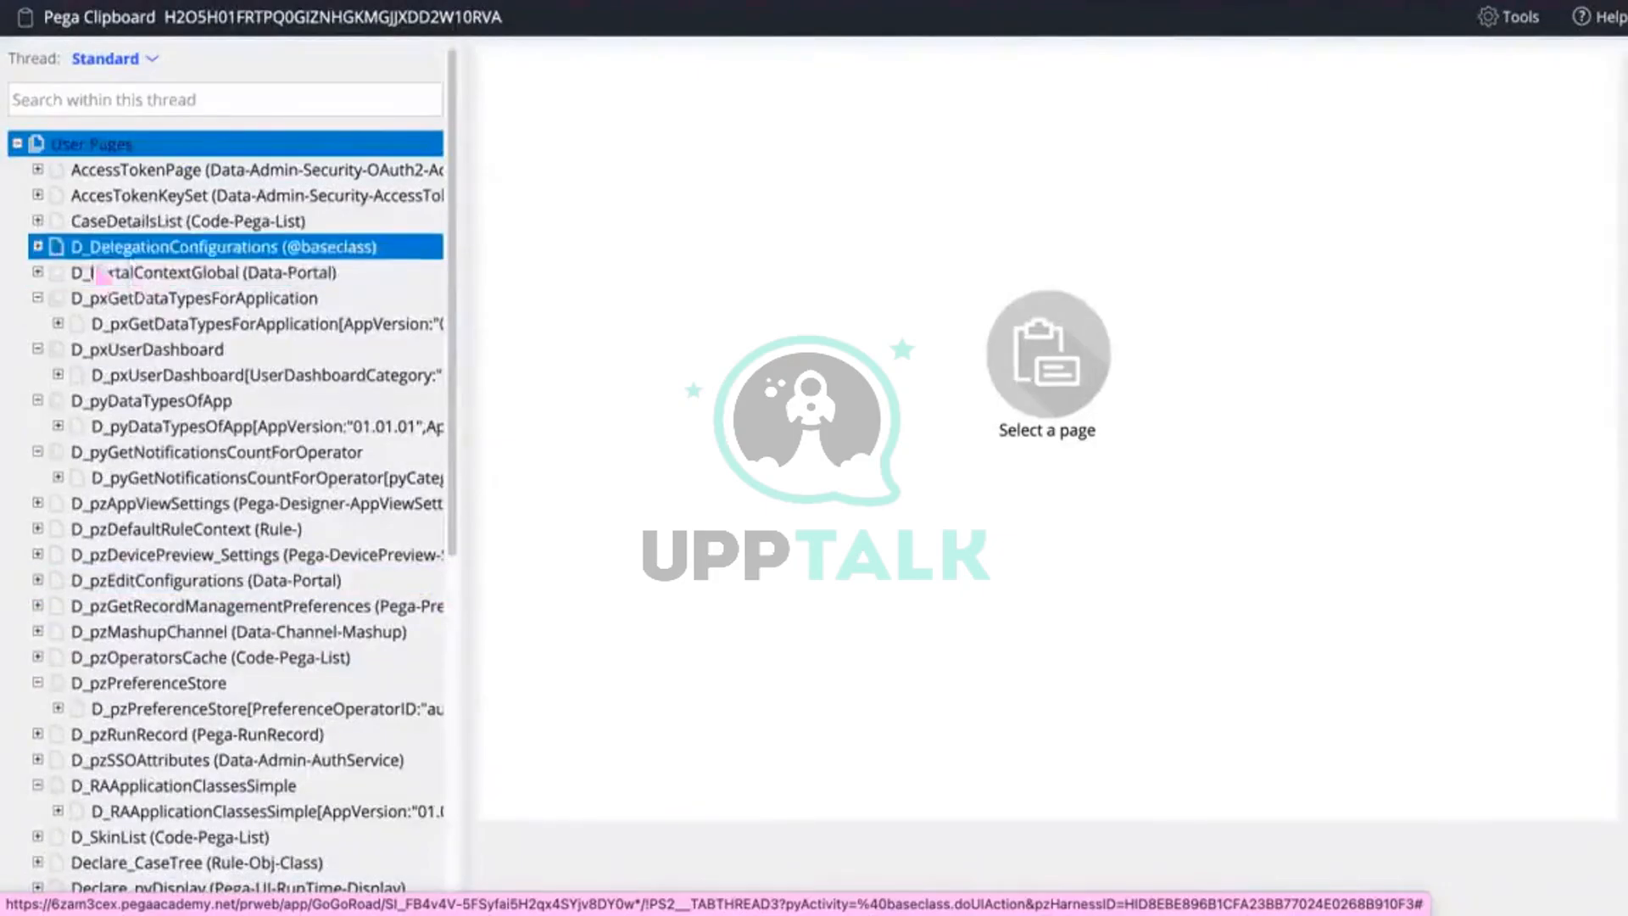
click(38, 221)
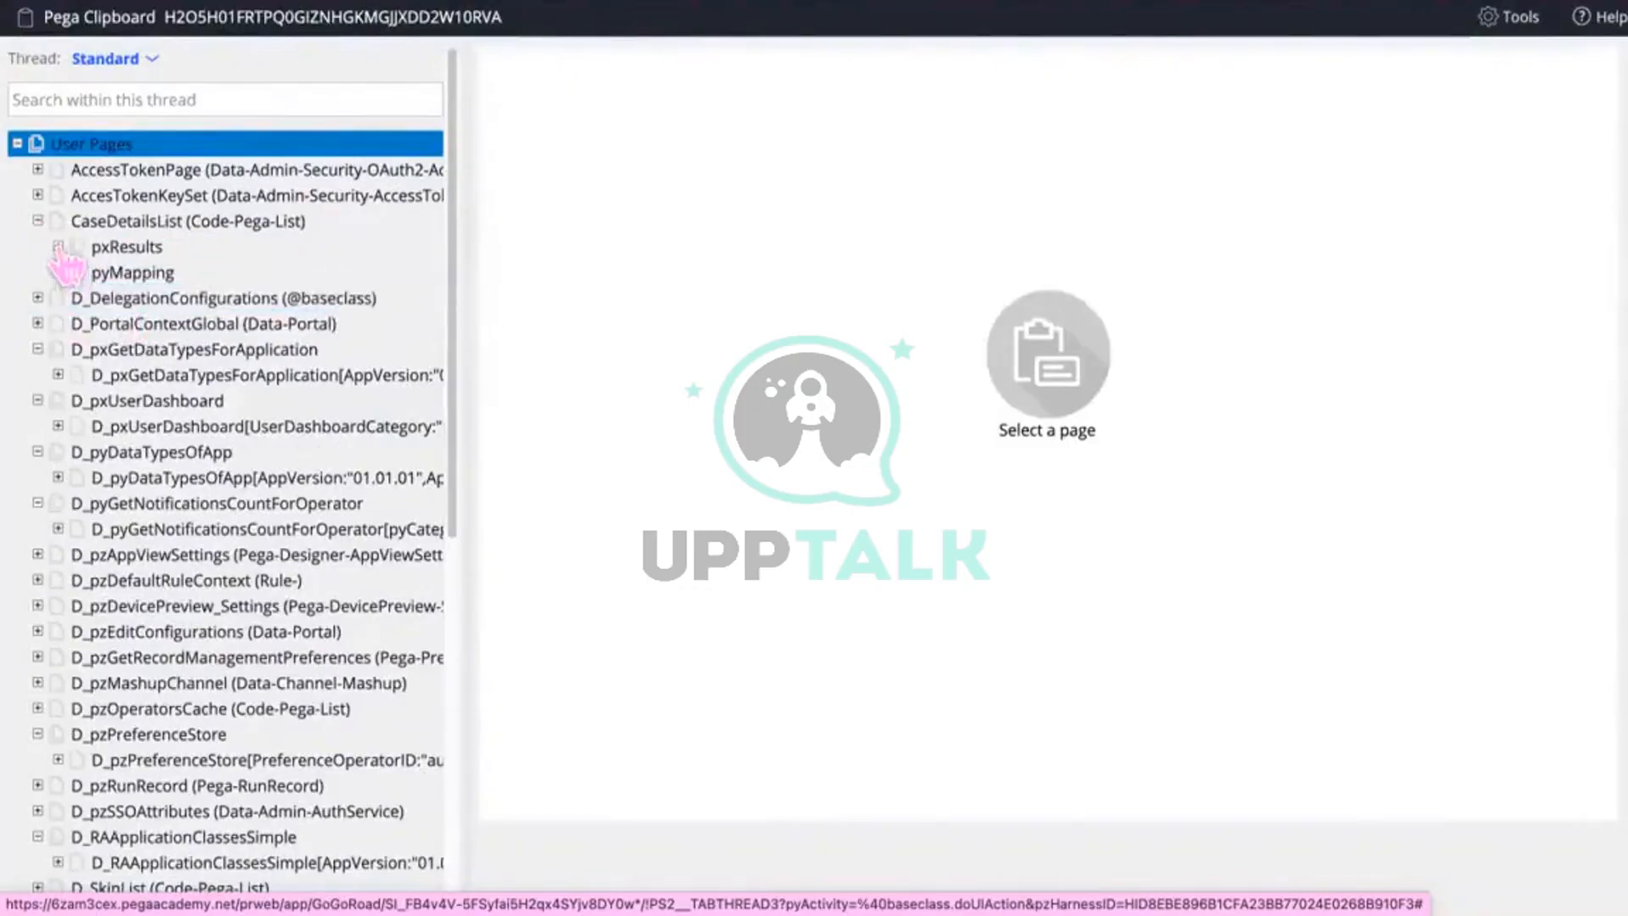
click(58, 246)
click(58, 426)
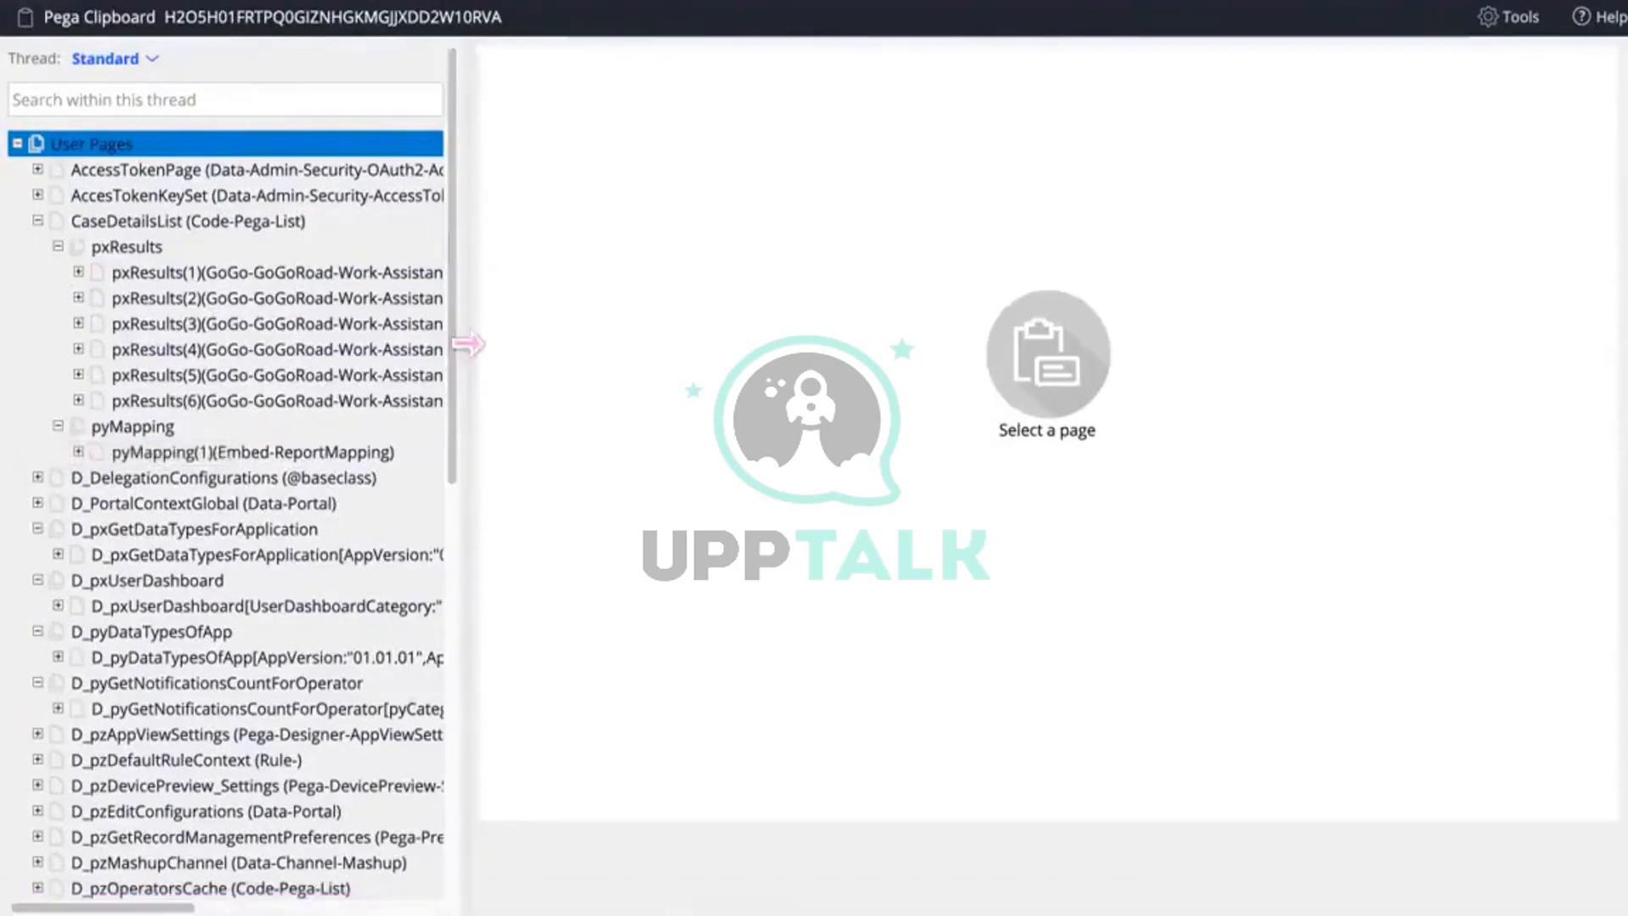
drag(469, 345, 576, 355)
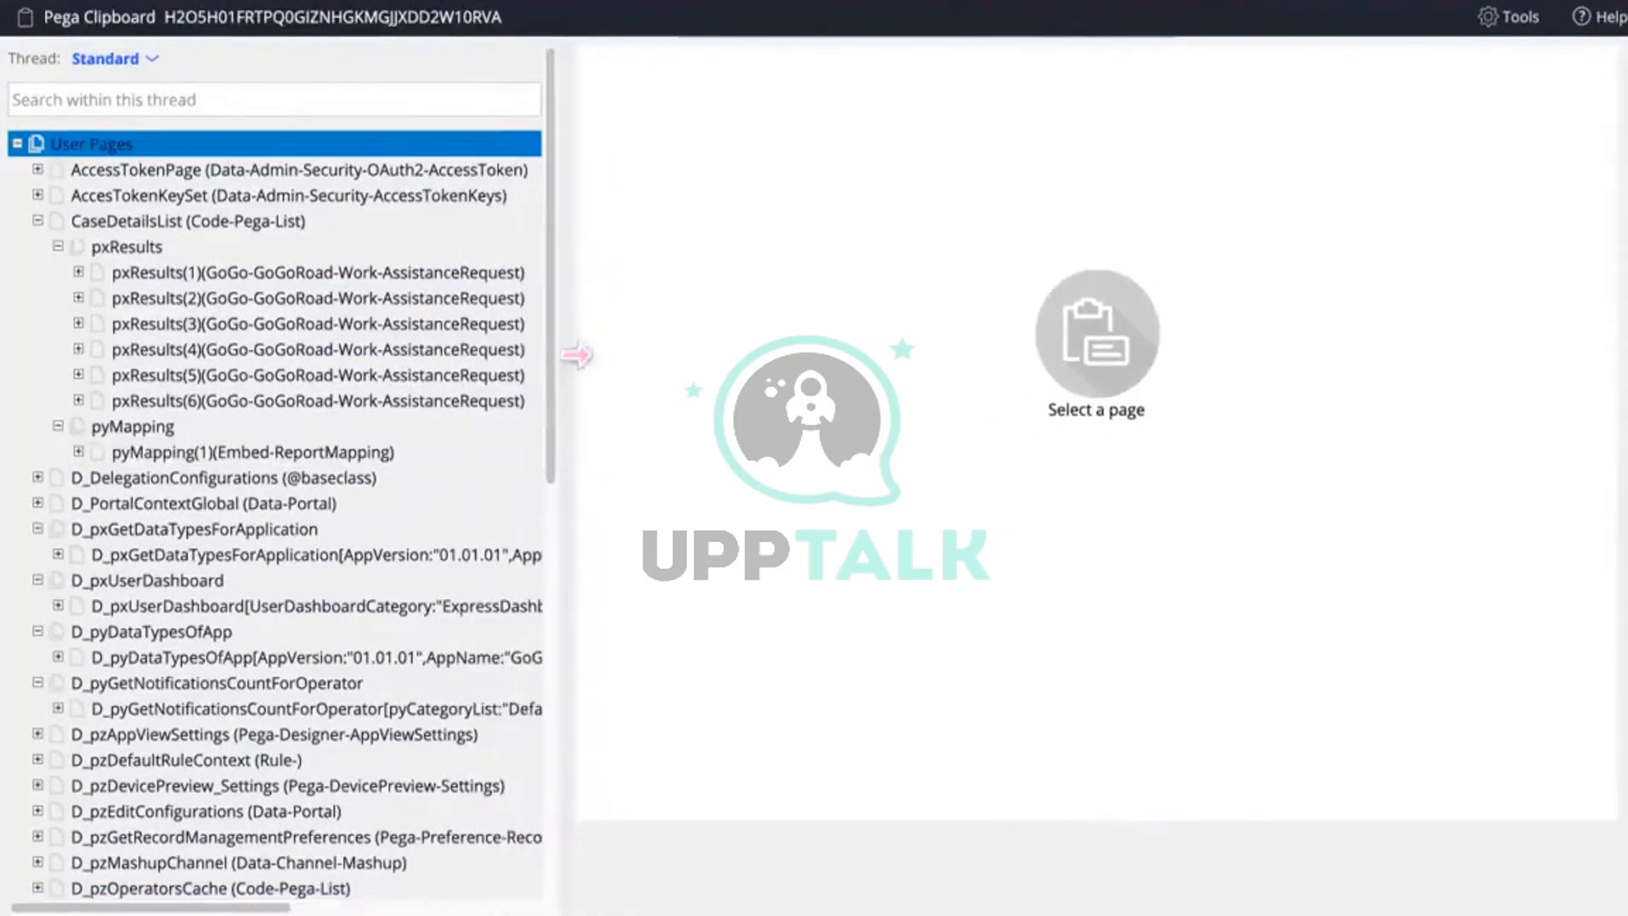
Step: Inspect pxResults(1) through pxResults(6), then switch back to the FetchDetails activity
click(78, 272)
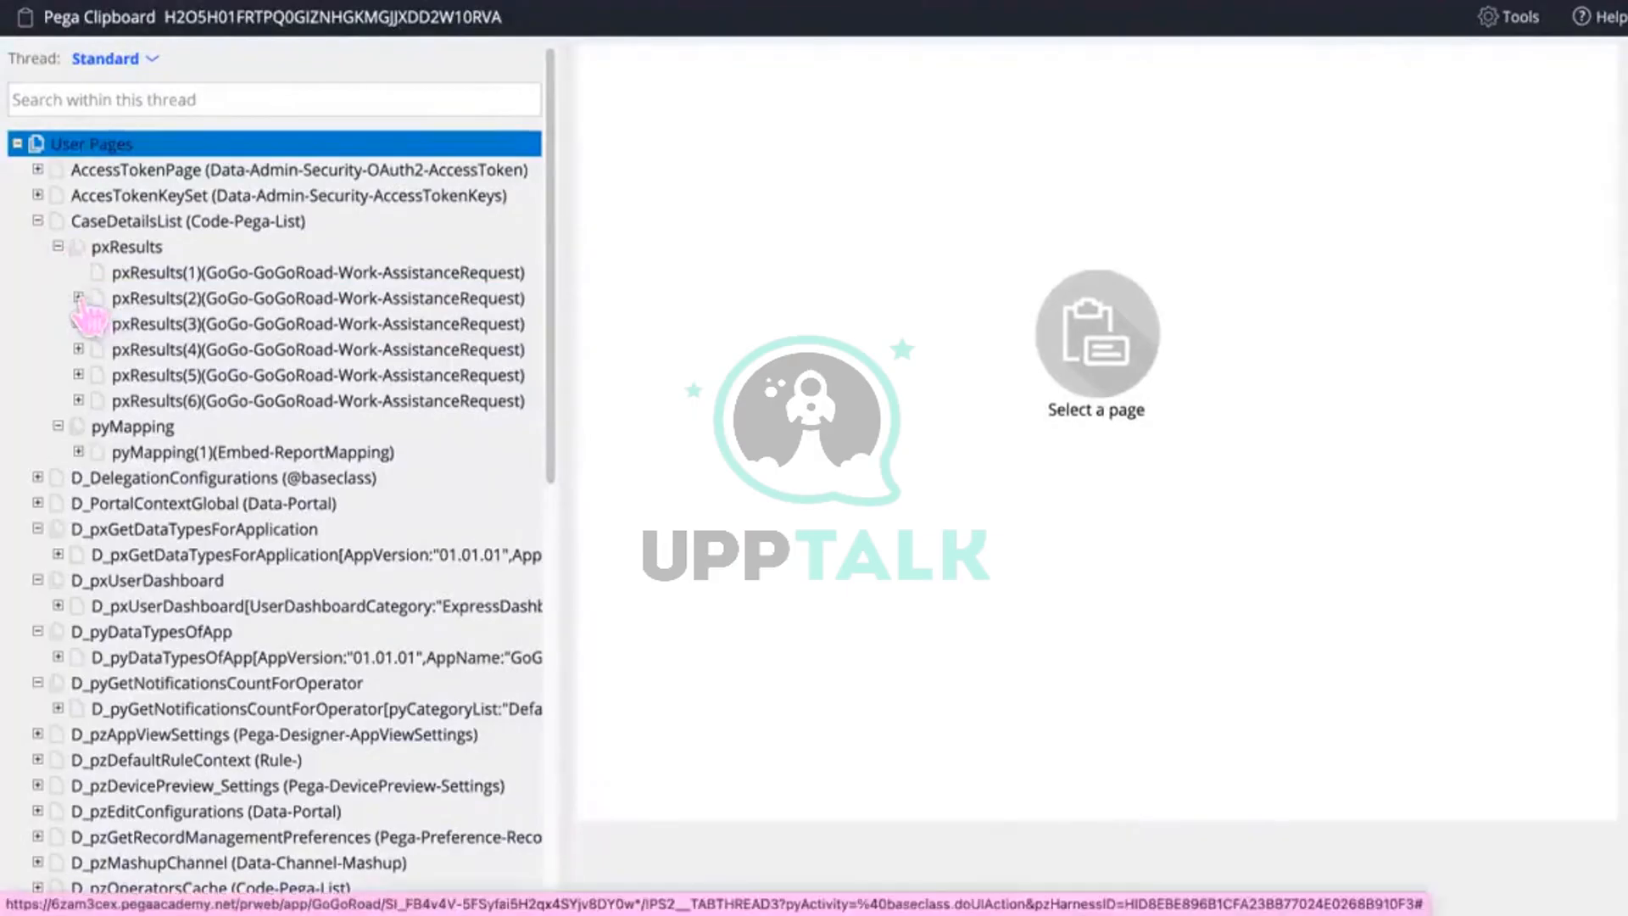
click(242, 269)
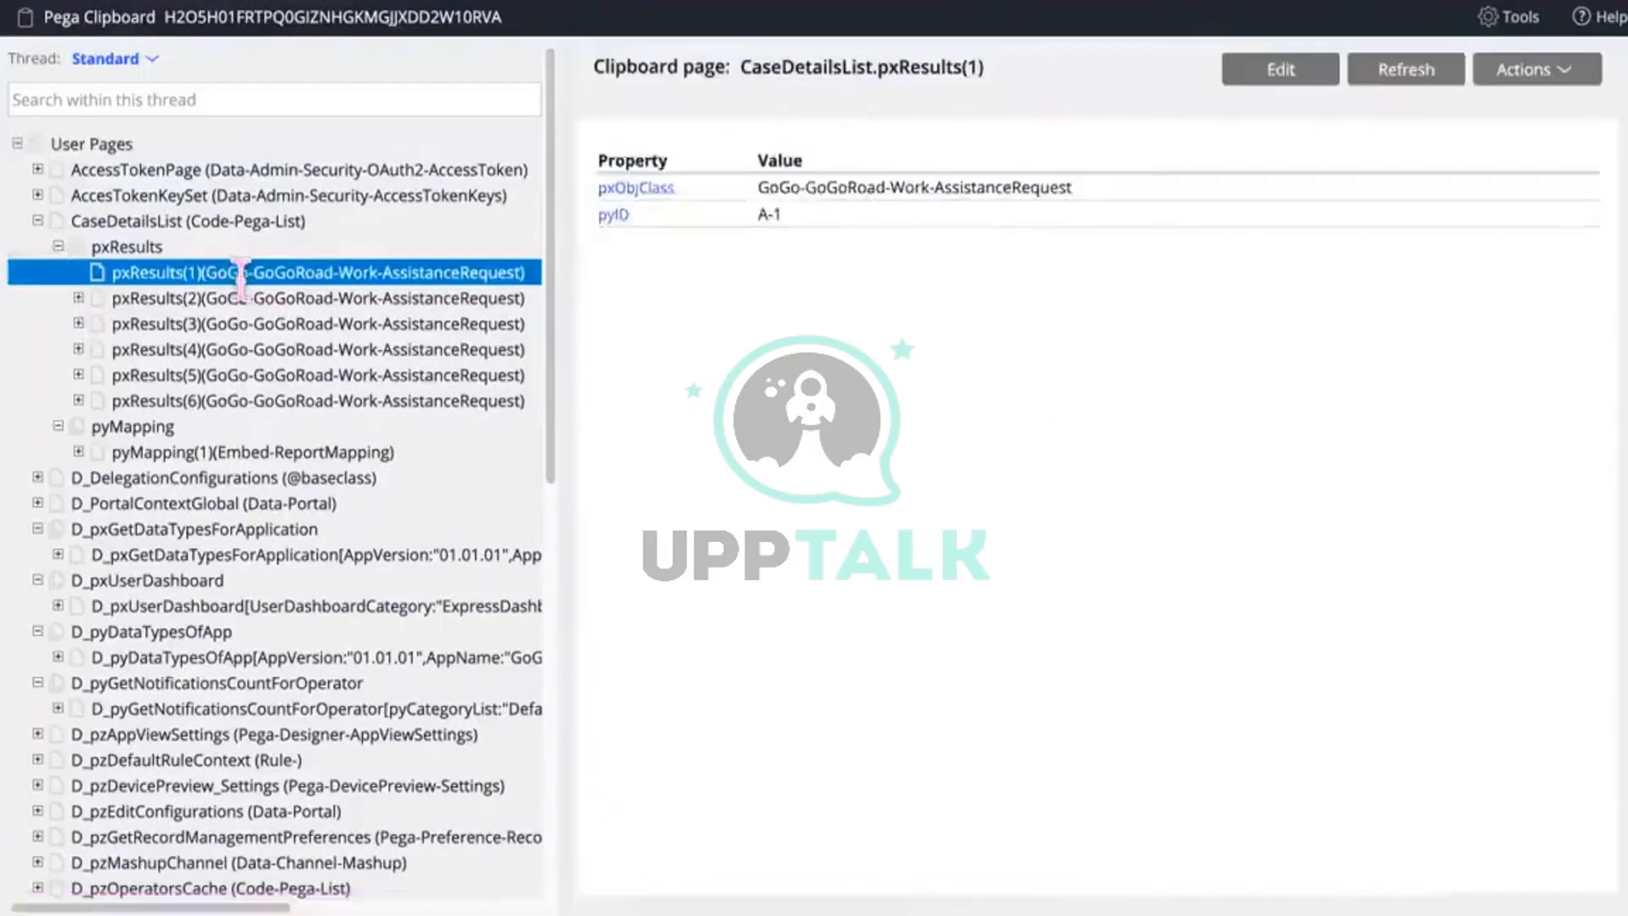
click(376, 297)
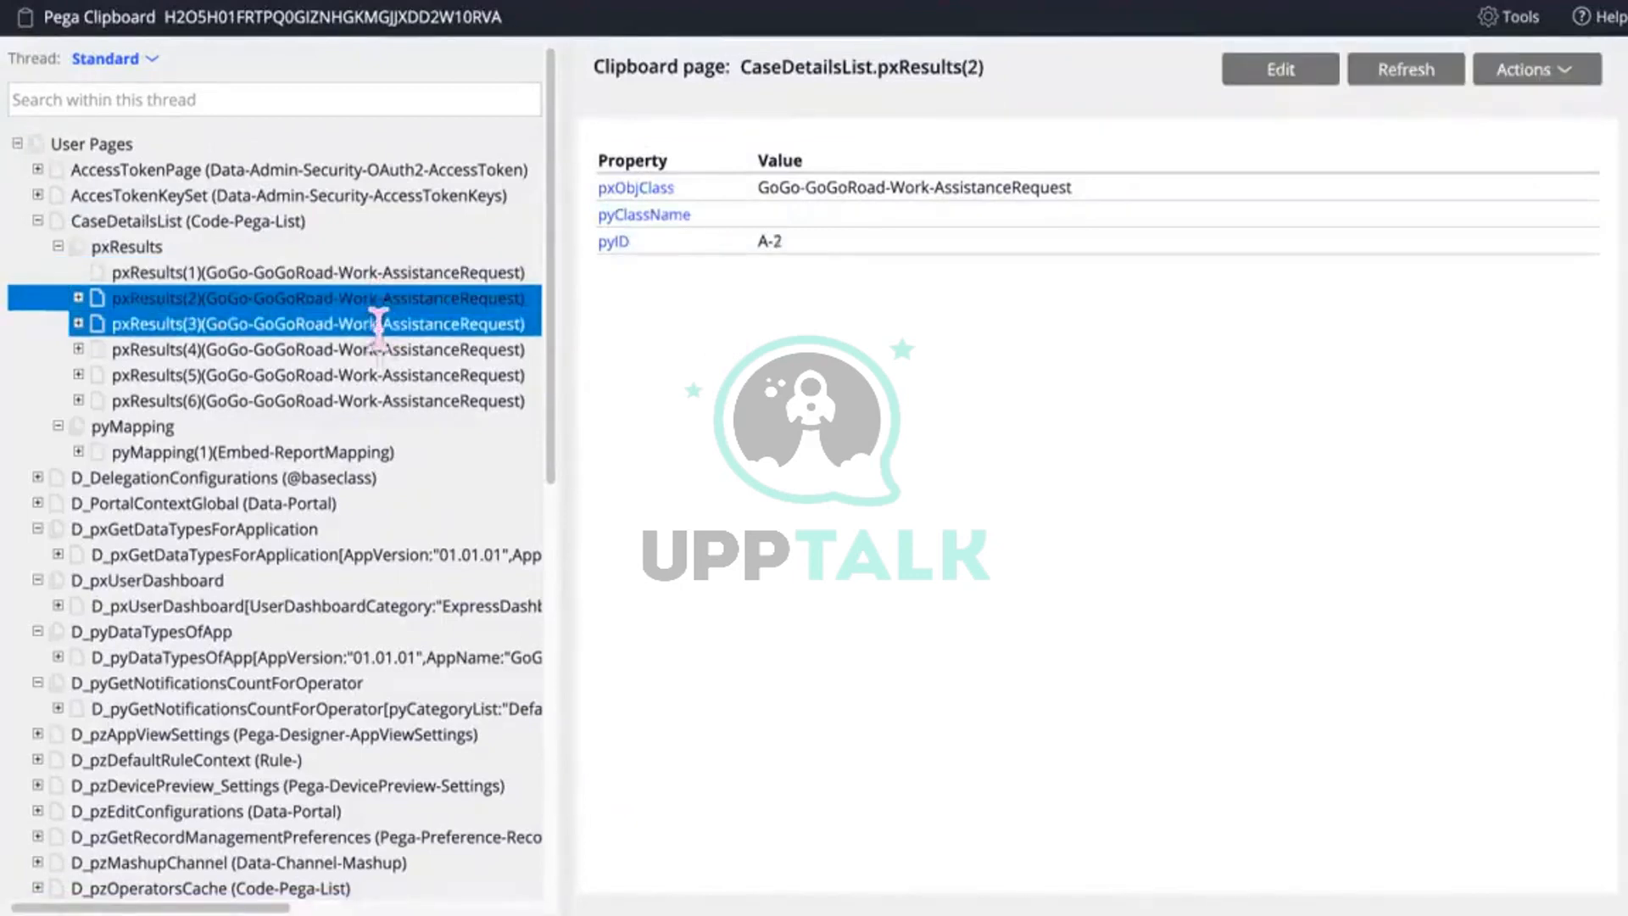
click(376, 323)
click(376, 349)
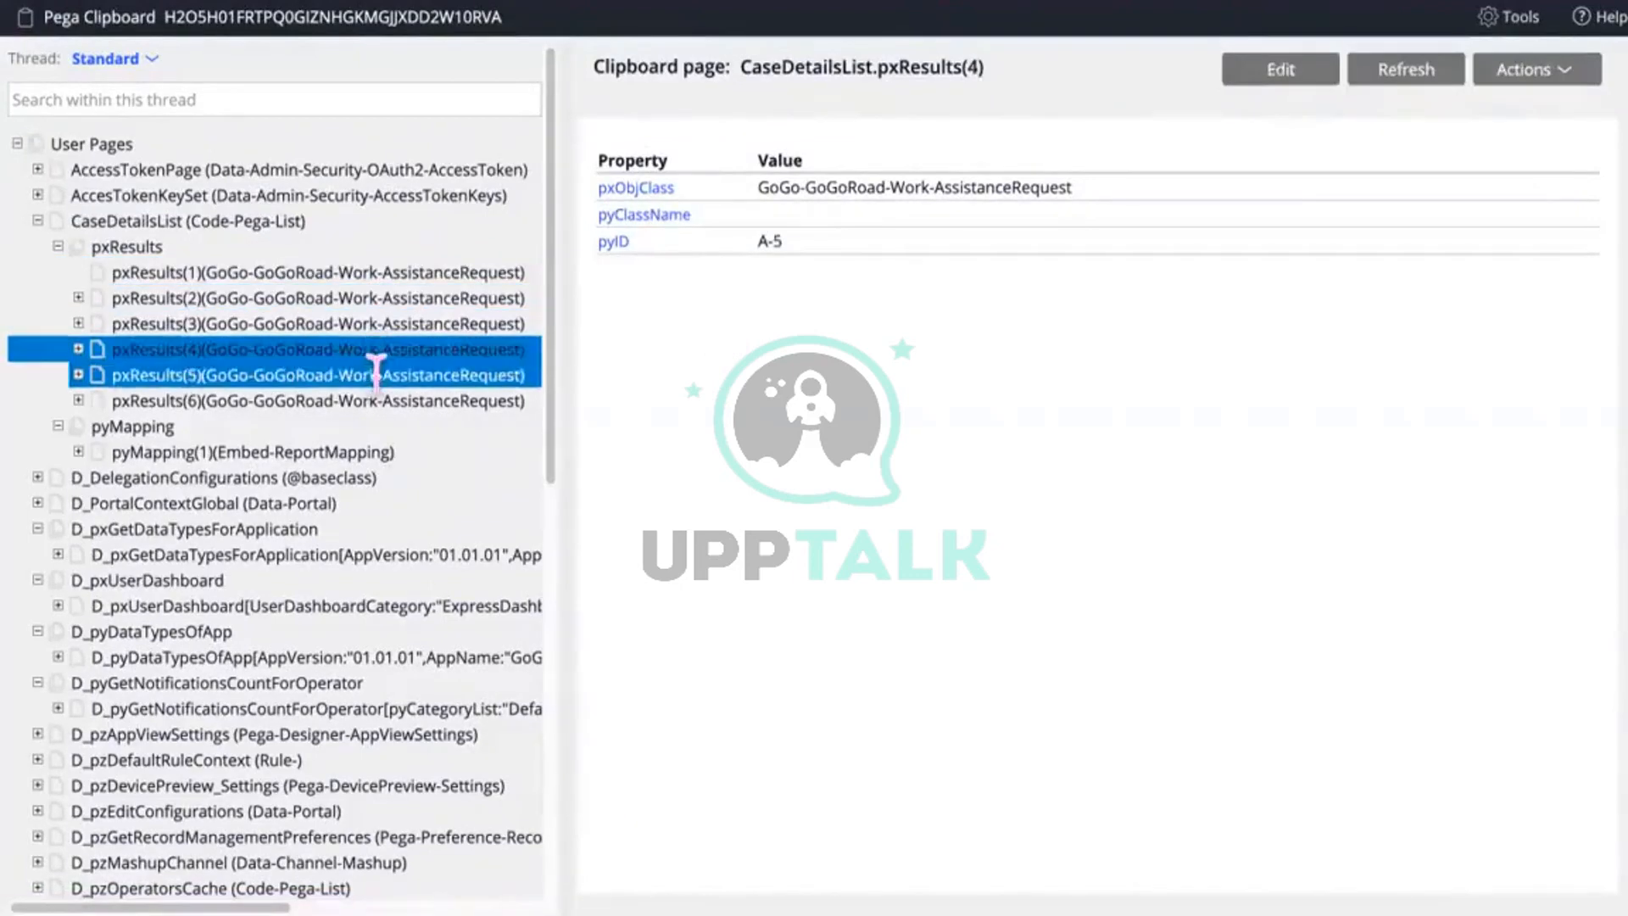
click(376, 374)
click(380, 400)
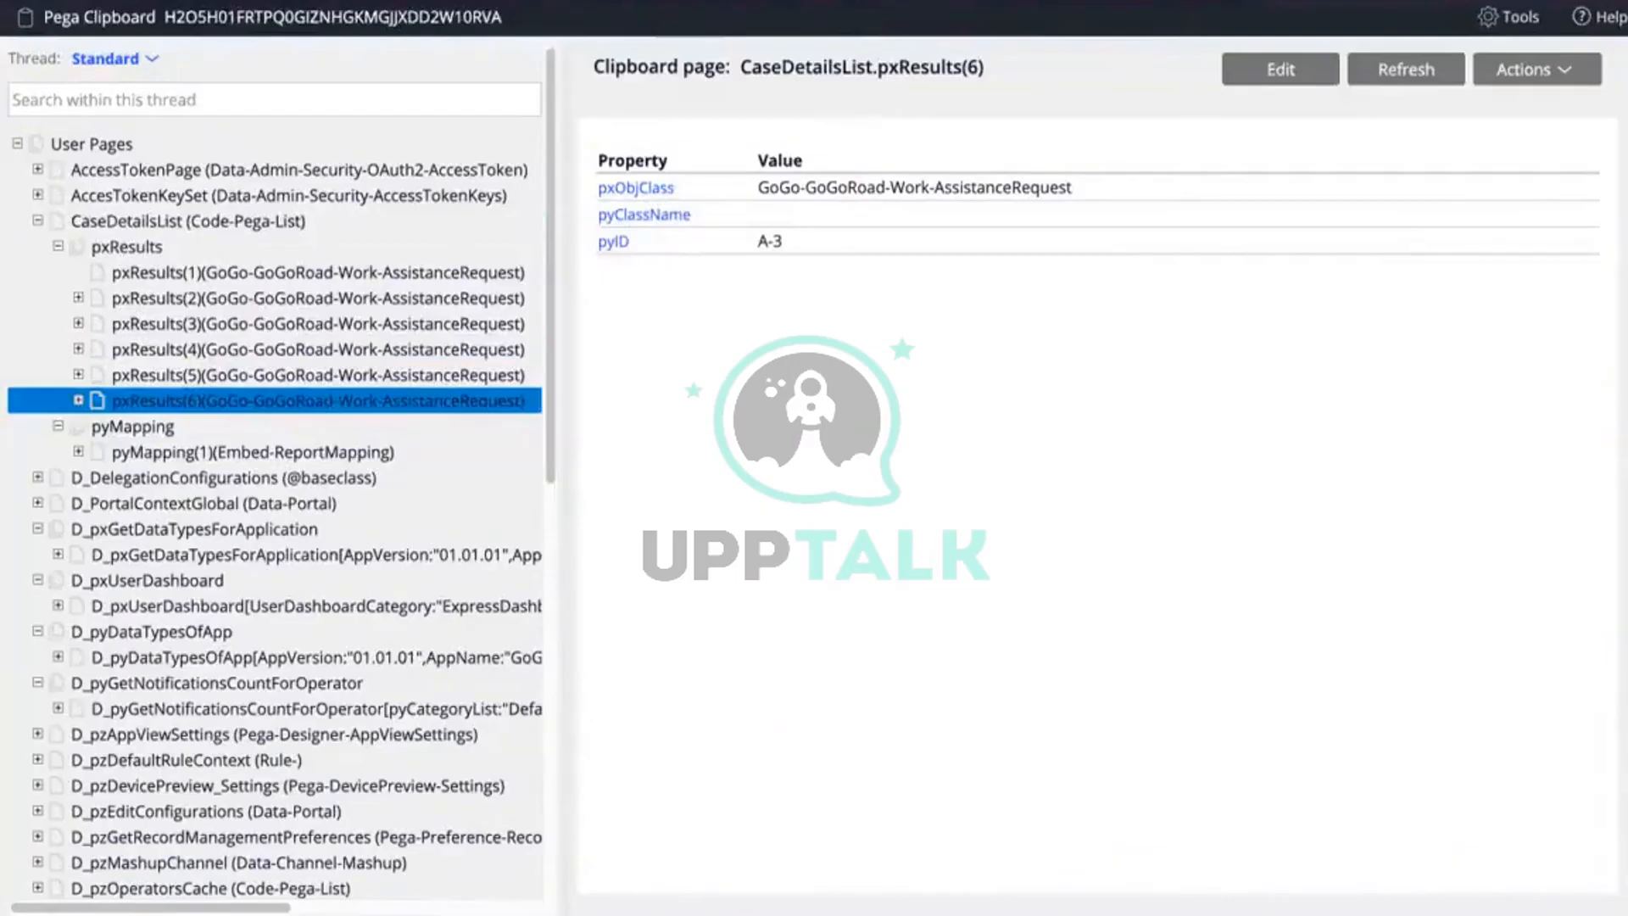
key(alt+Tab)
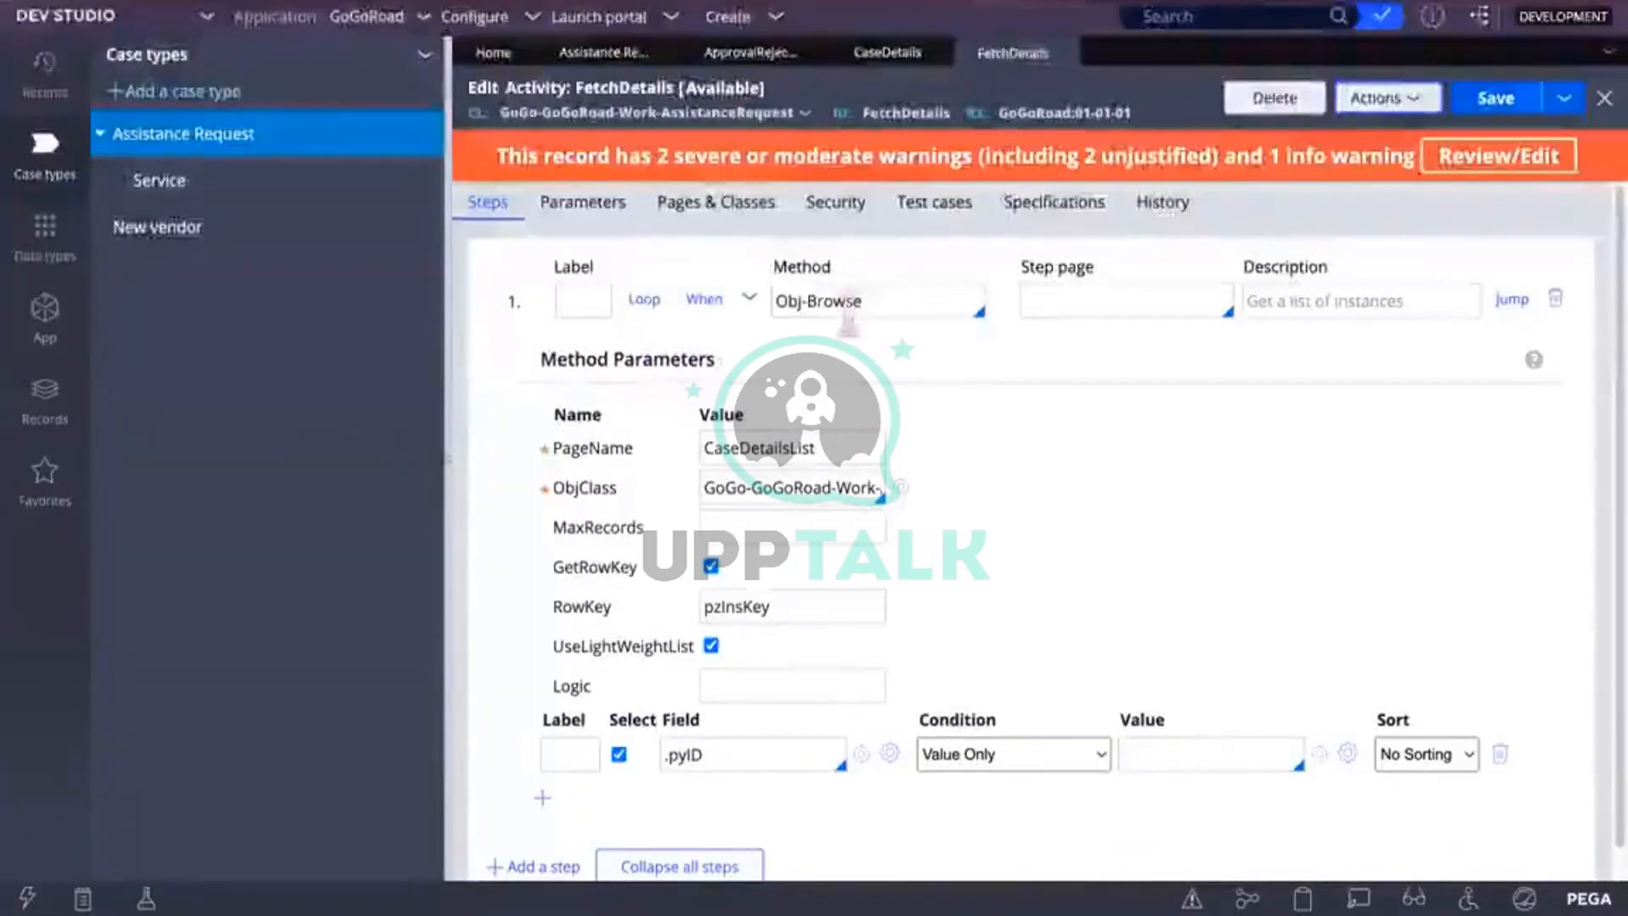
Step: Add a second Obj-Browse field row set to .CustomerID
click(870, 307)
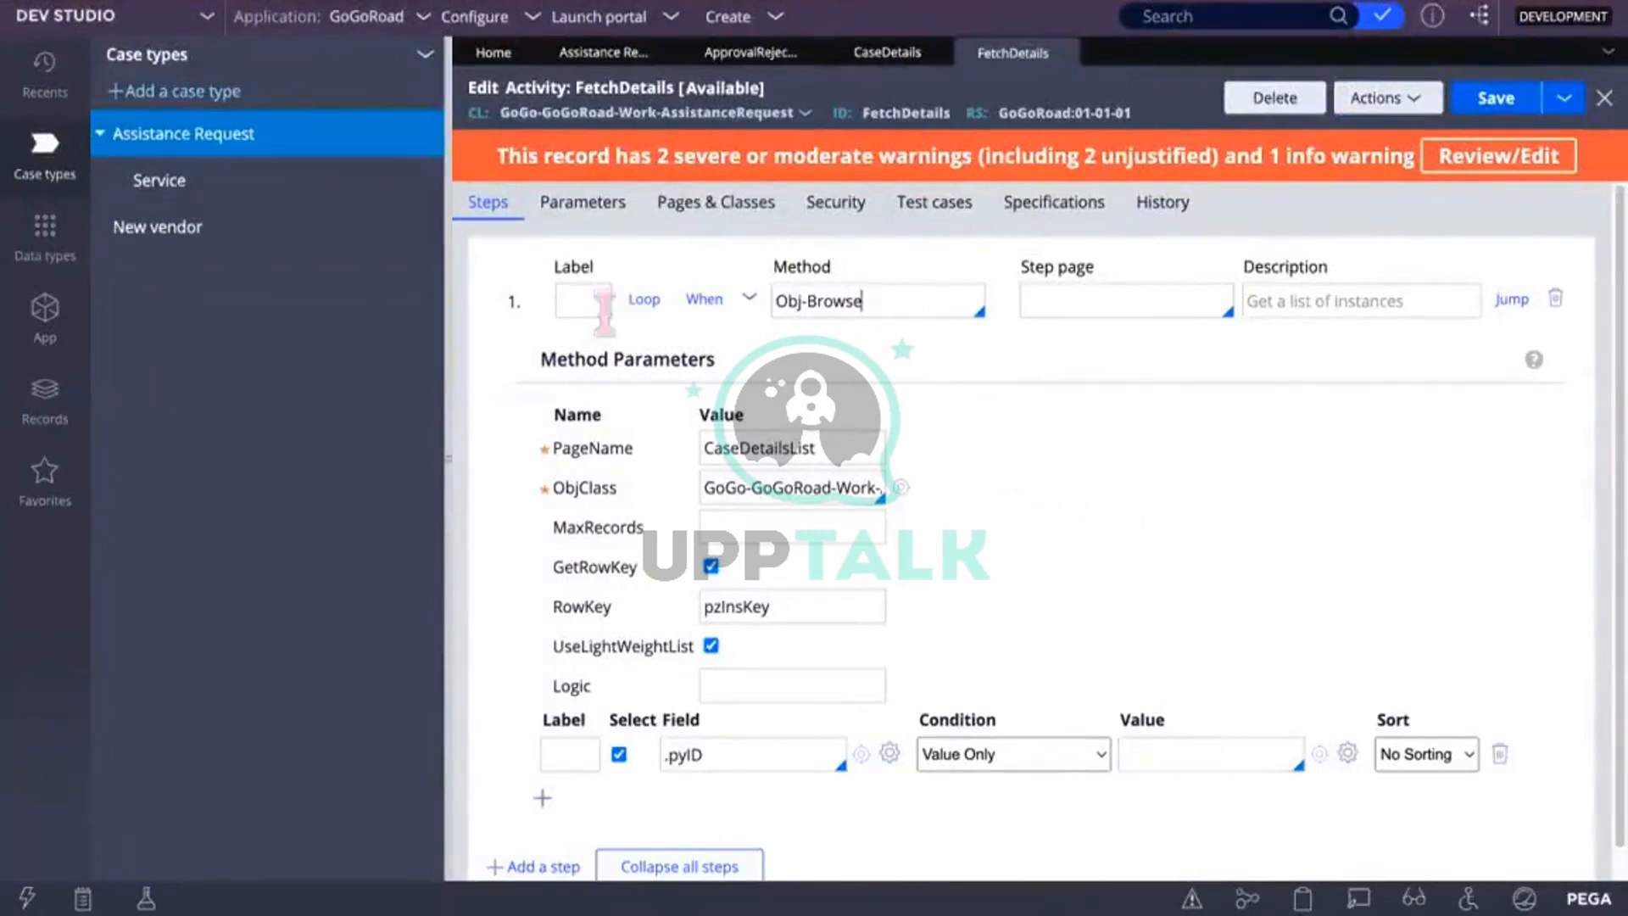
click(542, 798)
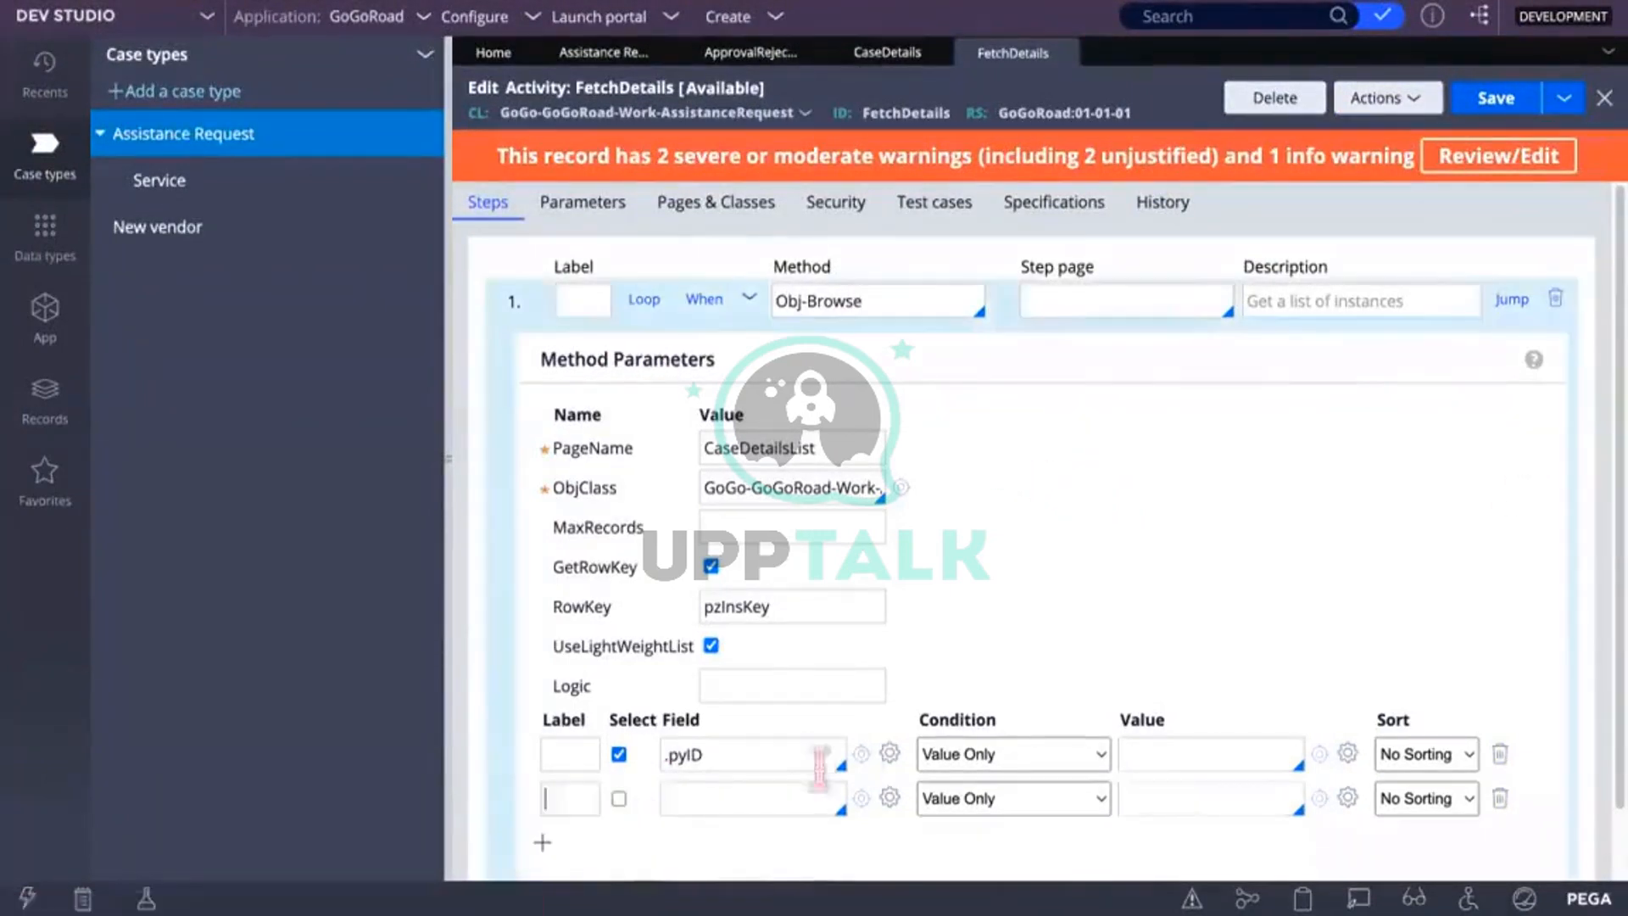
scroll(863, 757, down, 1)
click(725, 716)
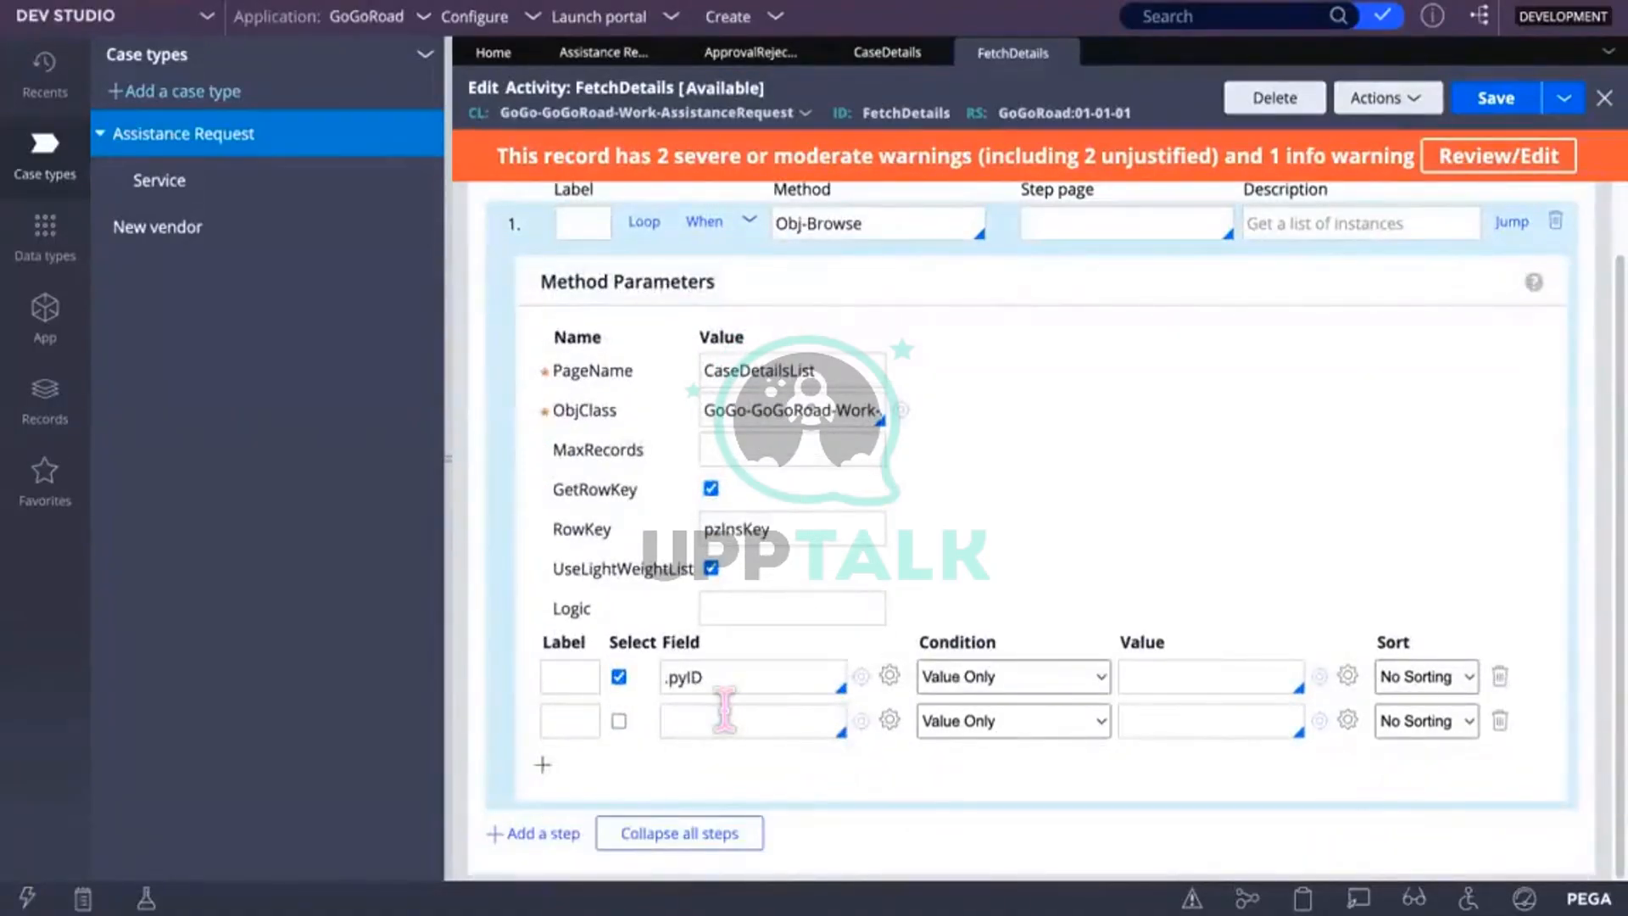
text(.)
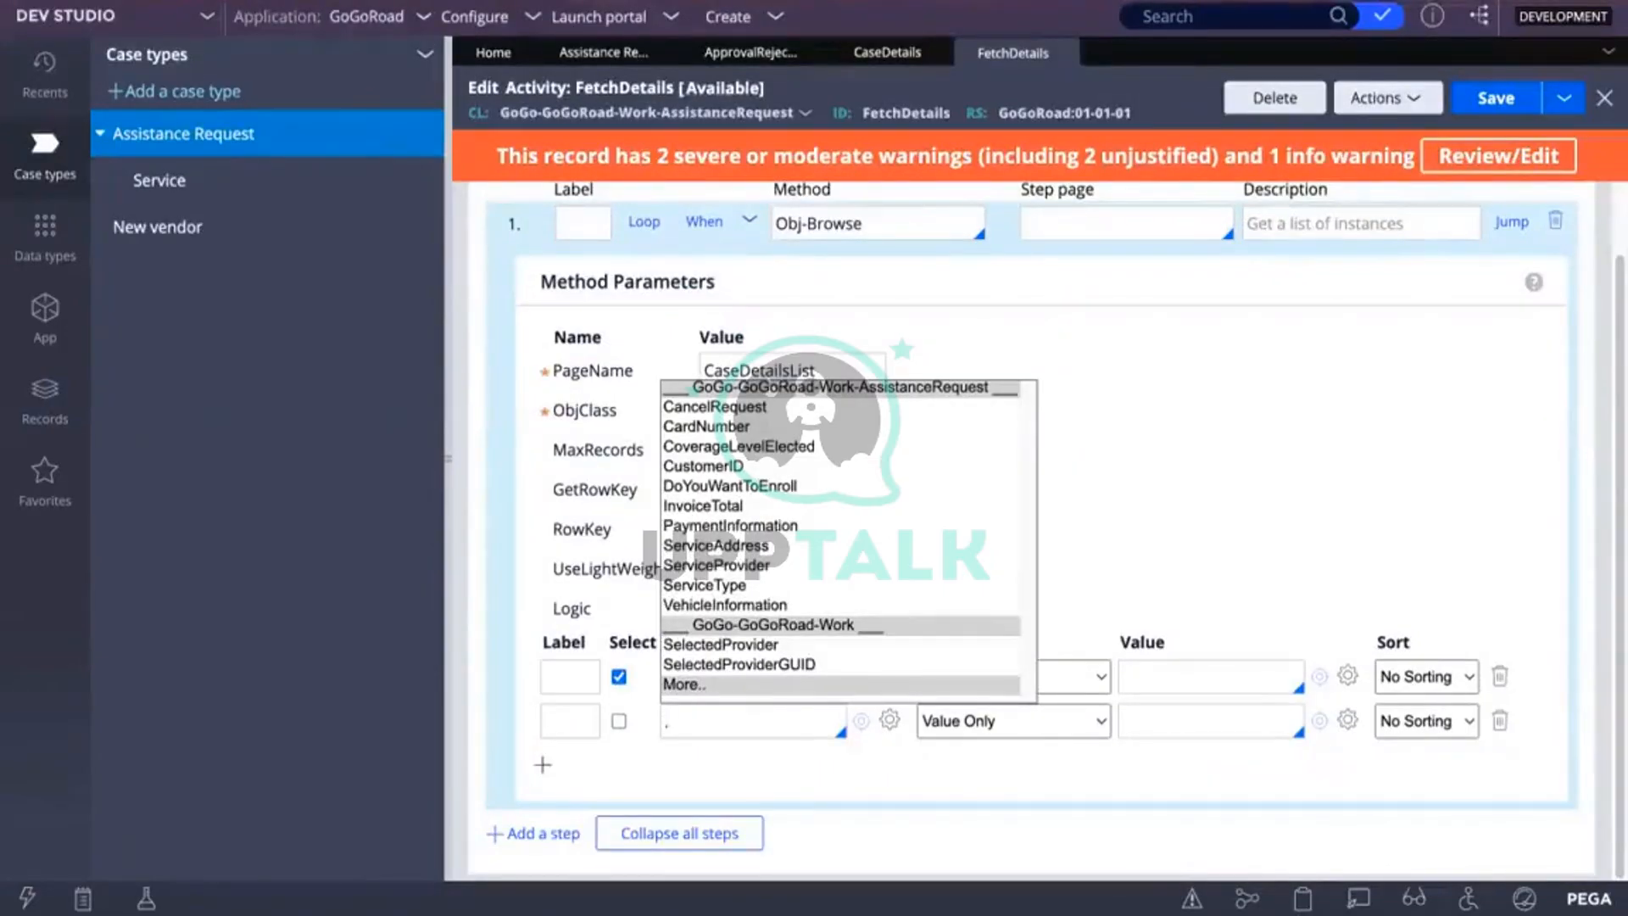
key(XF86AudioLowerVolume)
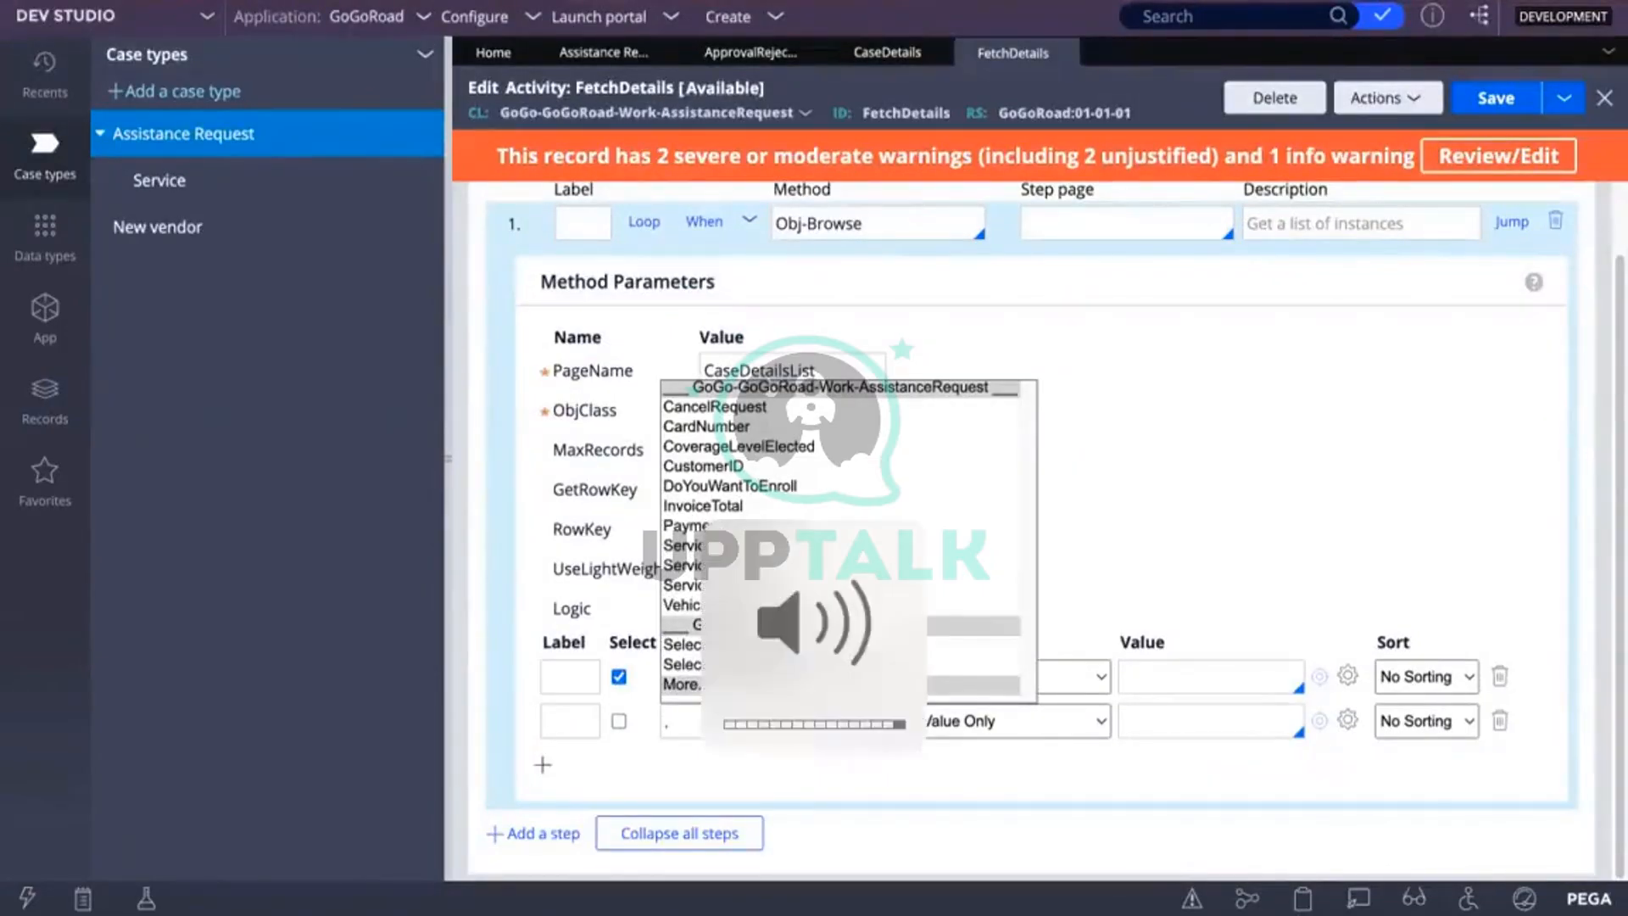
text(Cust)
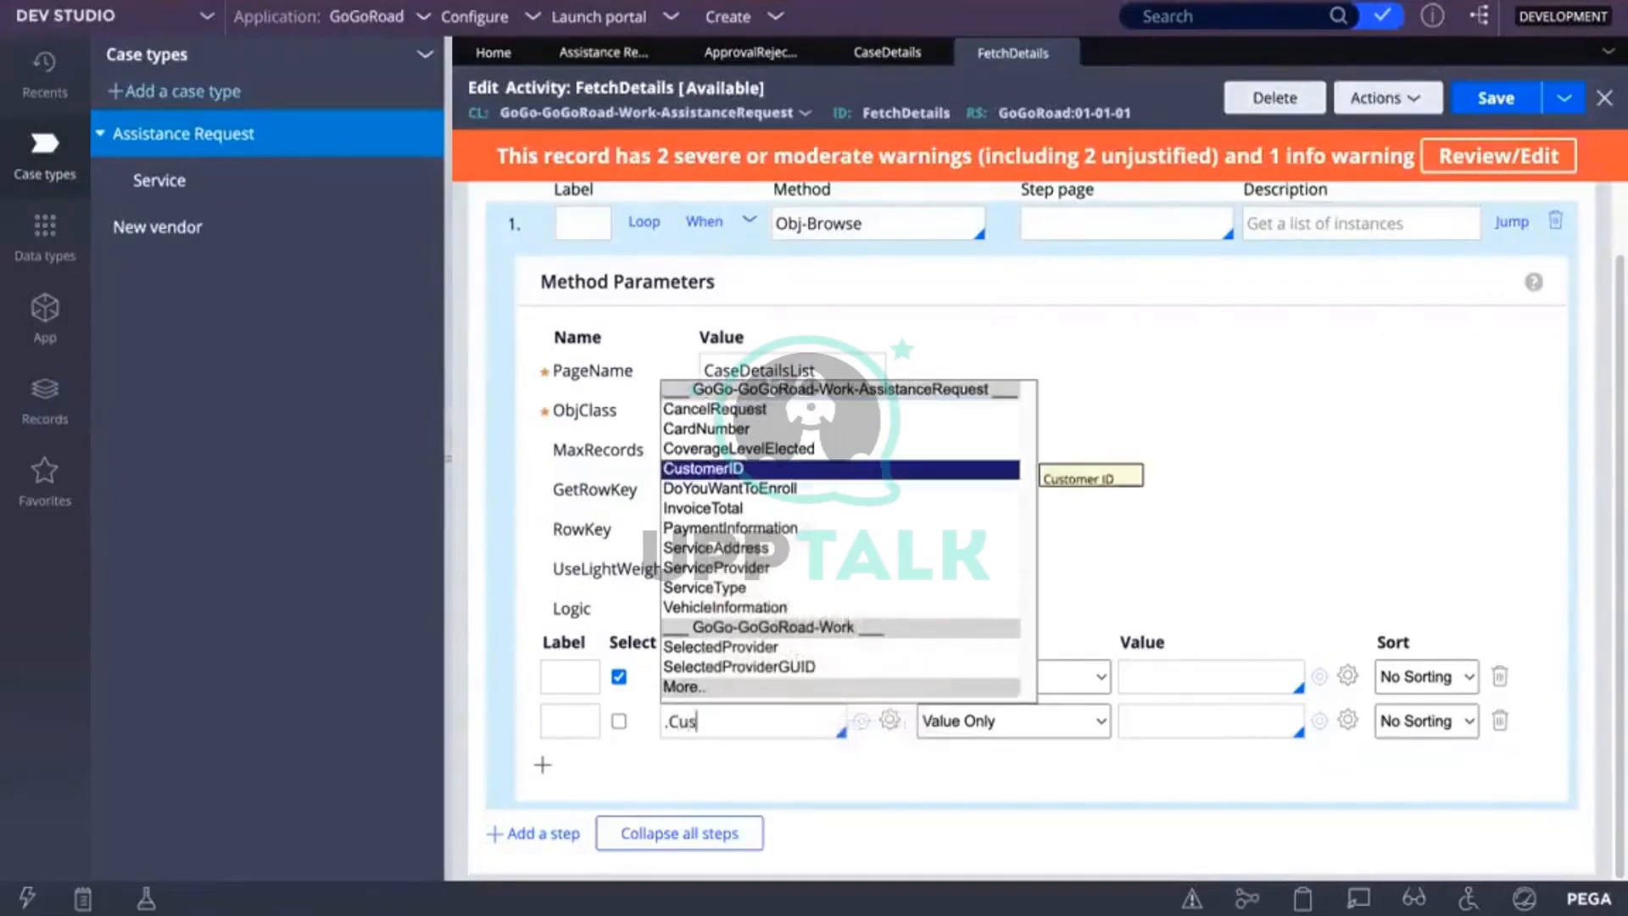
click(722, 471)
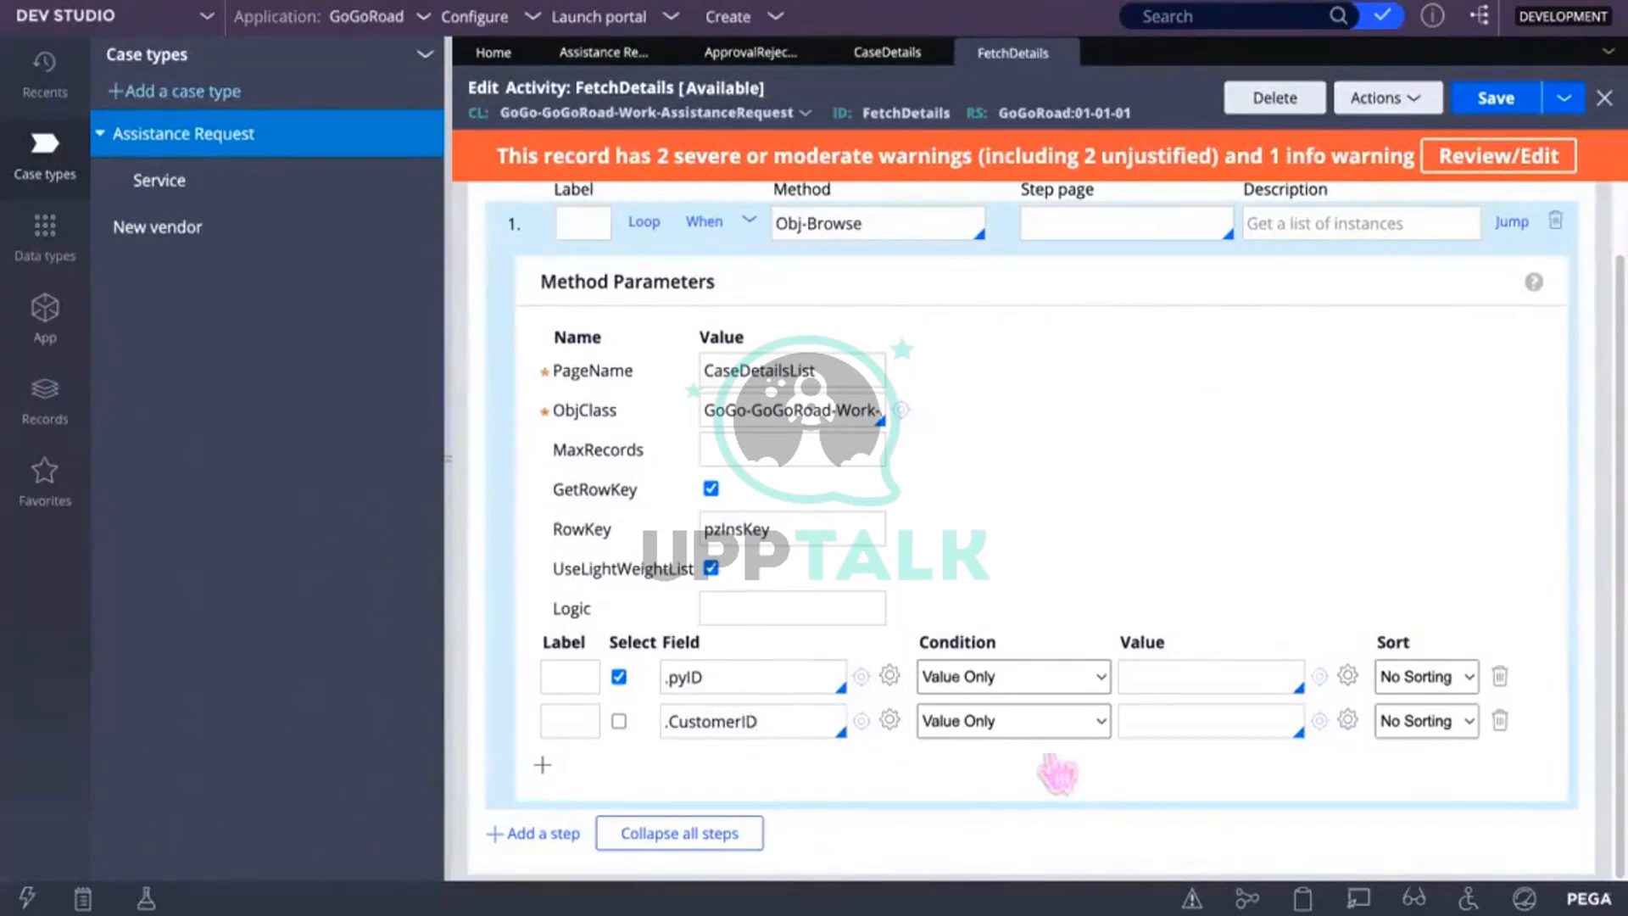
click(776, 722)
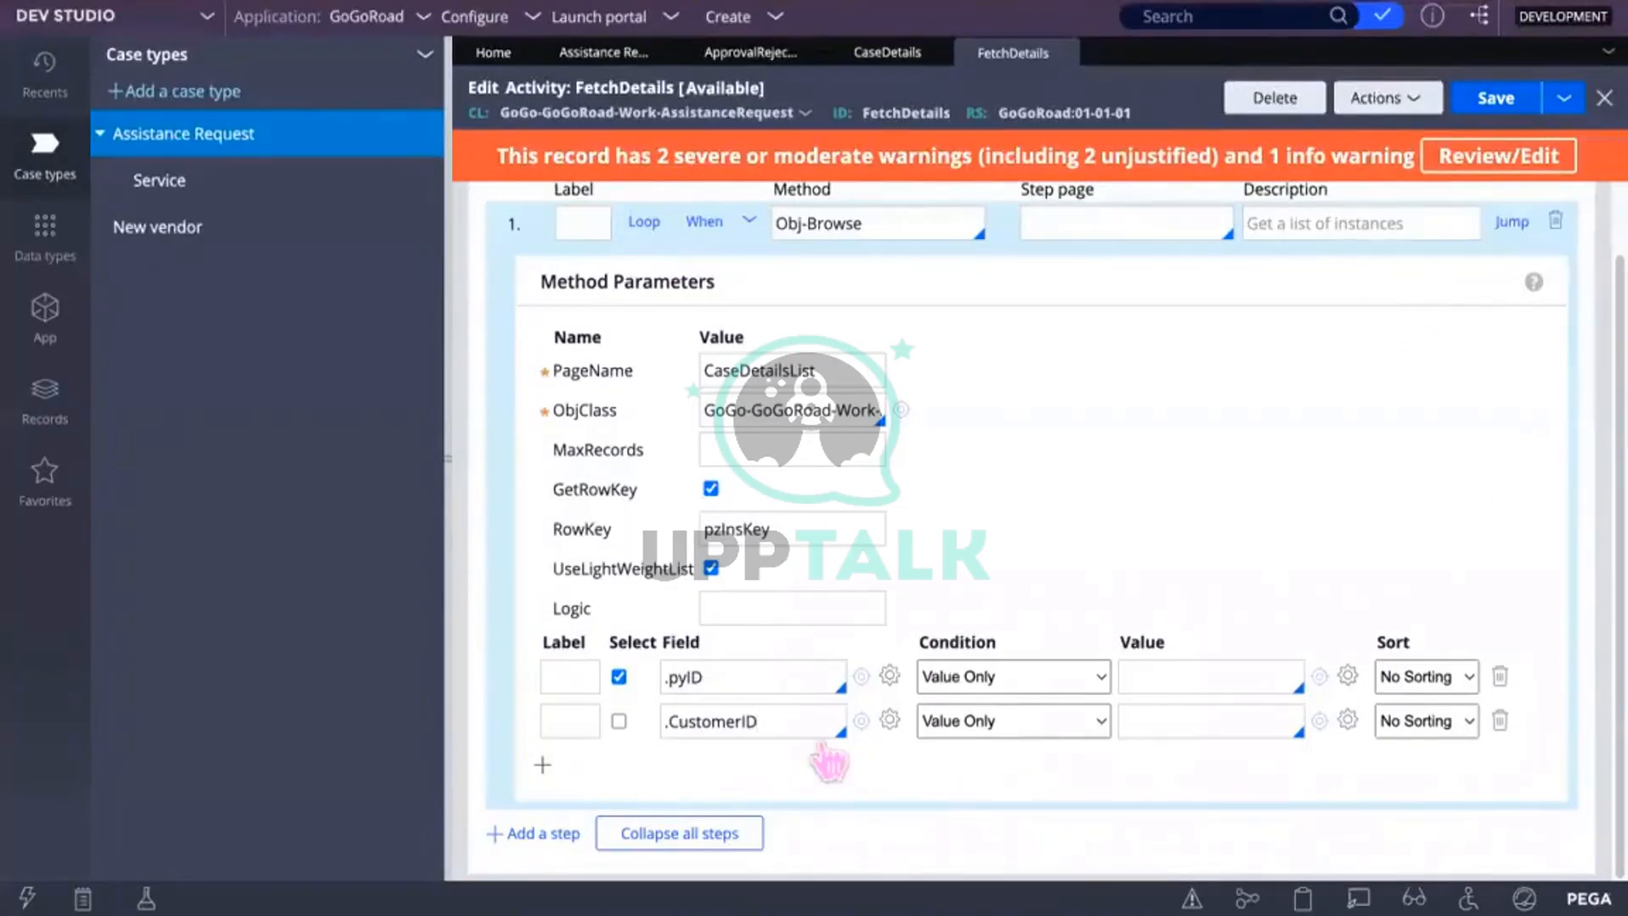
Step: Extend the second field to .CustomerID.AccountID via More.. and save the activity
click(778, 721)
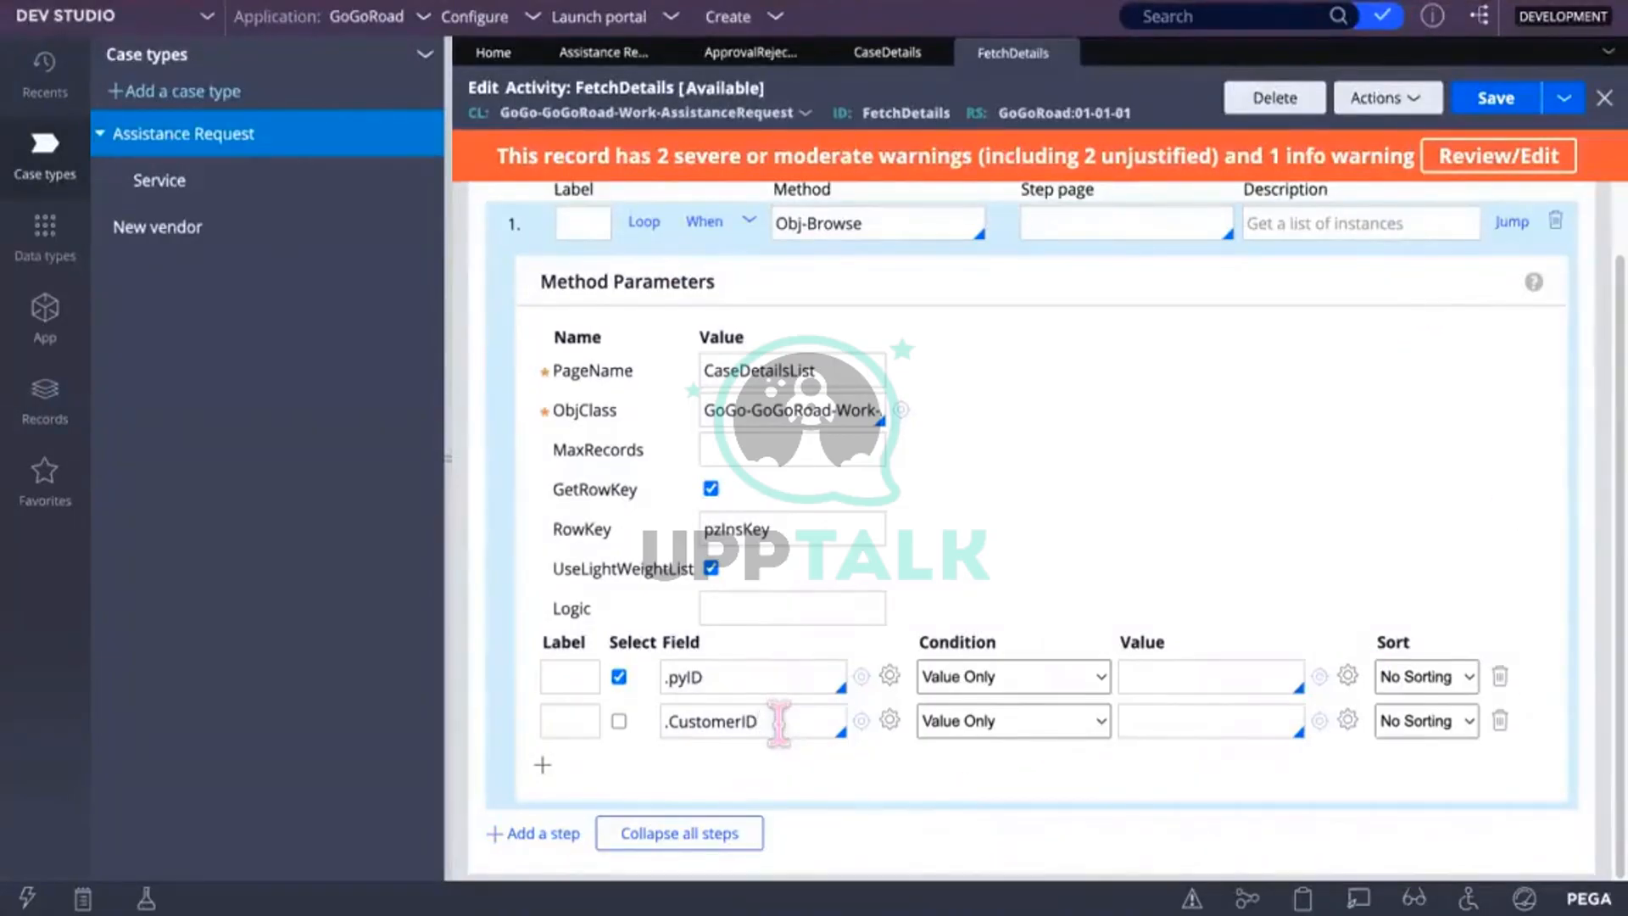
text(.)
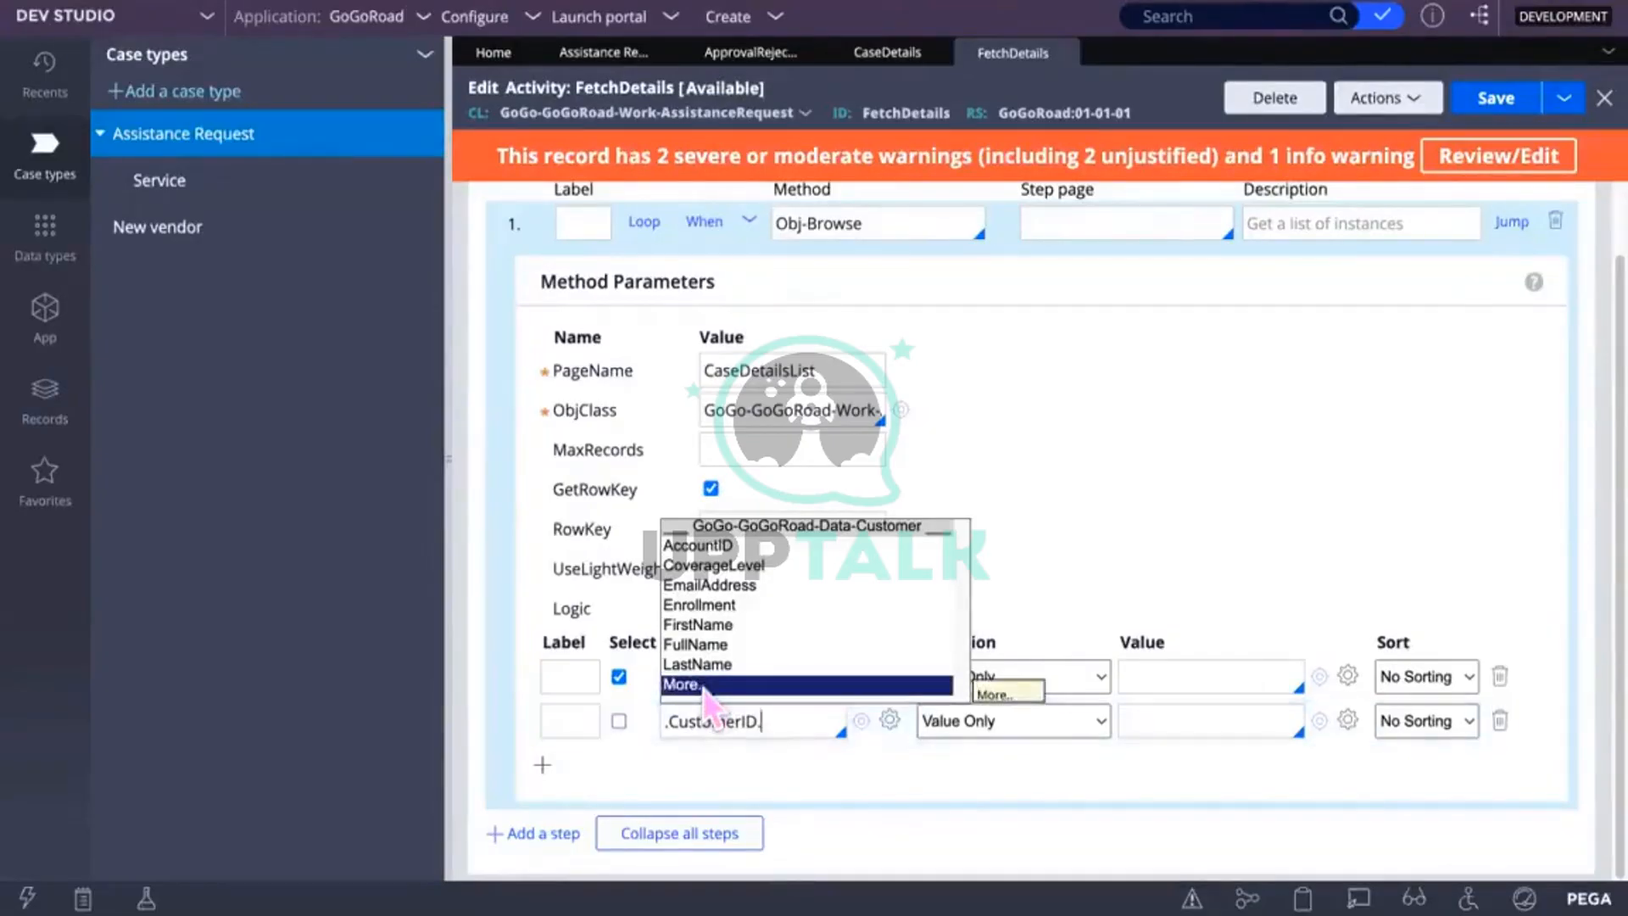
click(703, 687)
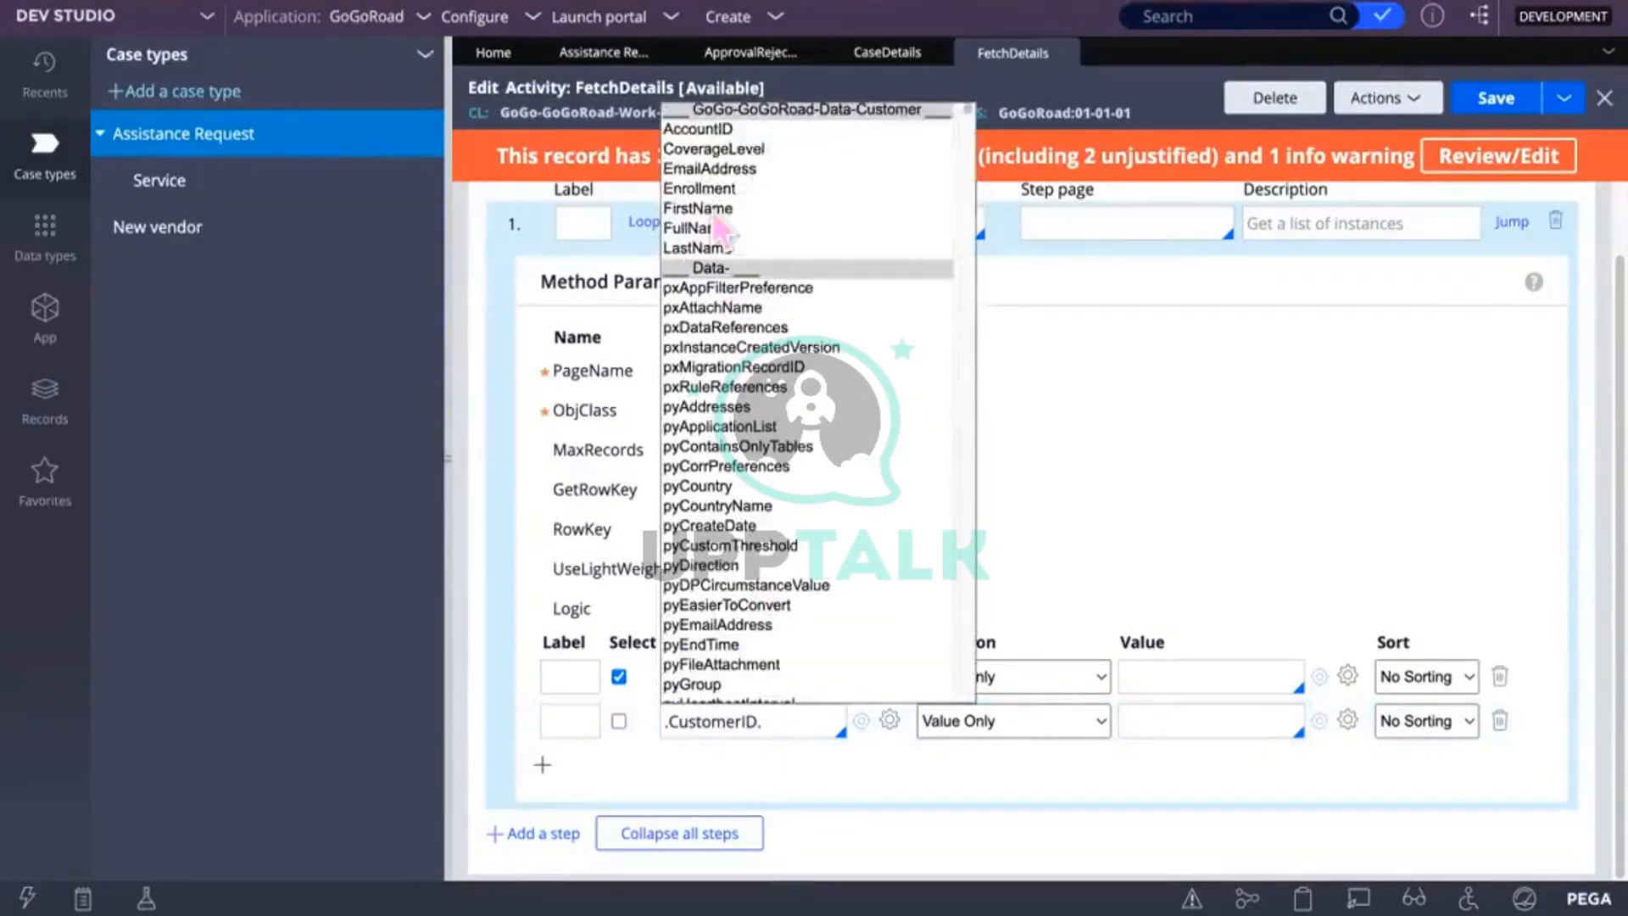
click(706, 129)
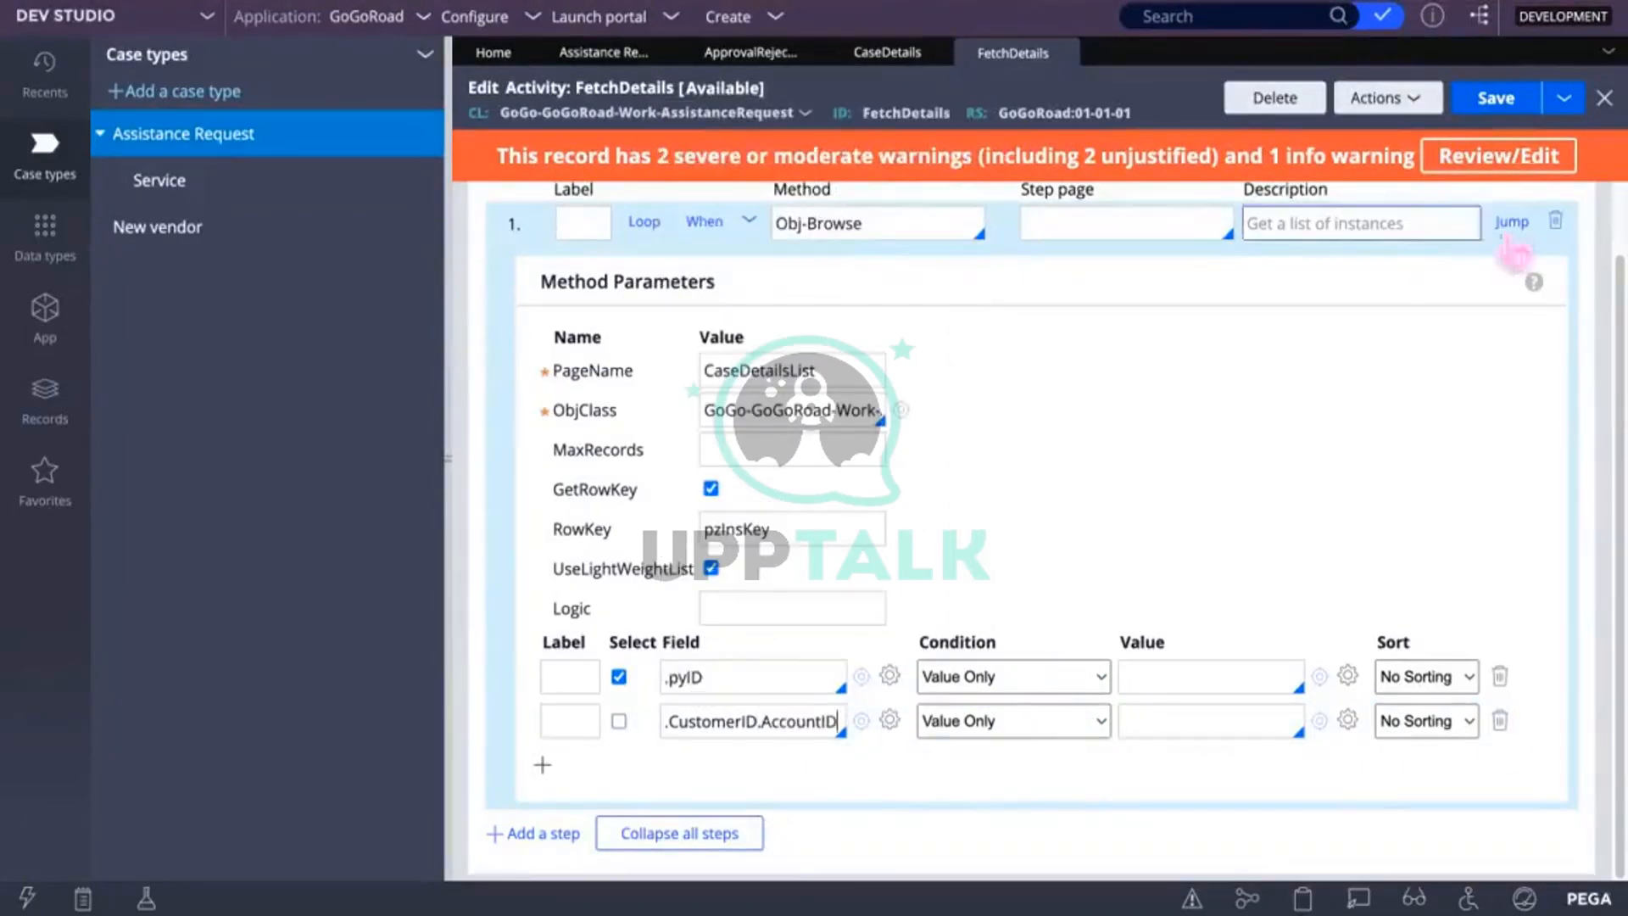
click(1497, 99)
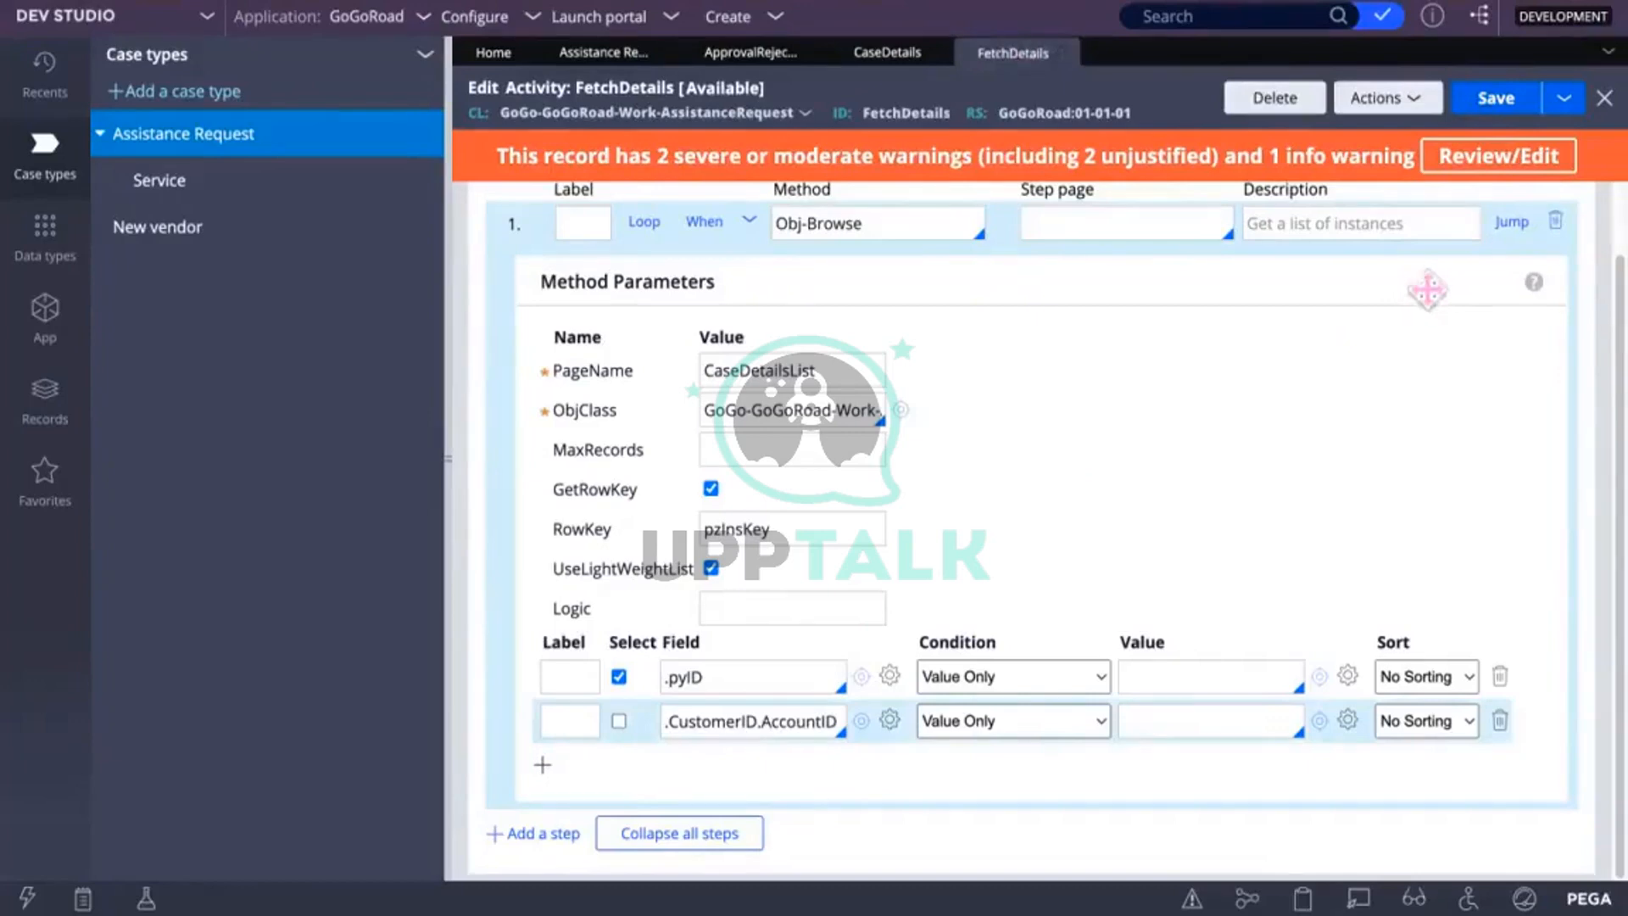
Step: Run FetchDetails again and expand CaseDetailsList > pxResults in the Clipboard
click(1416, 100)
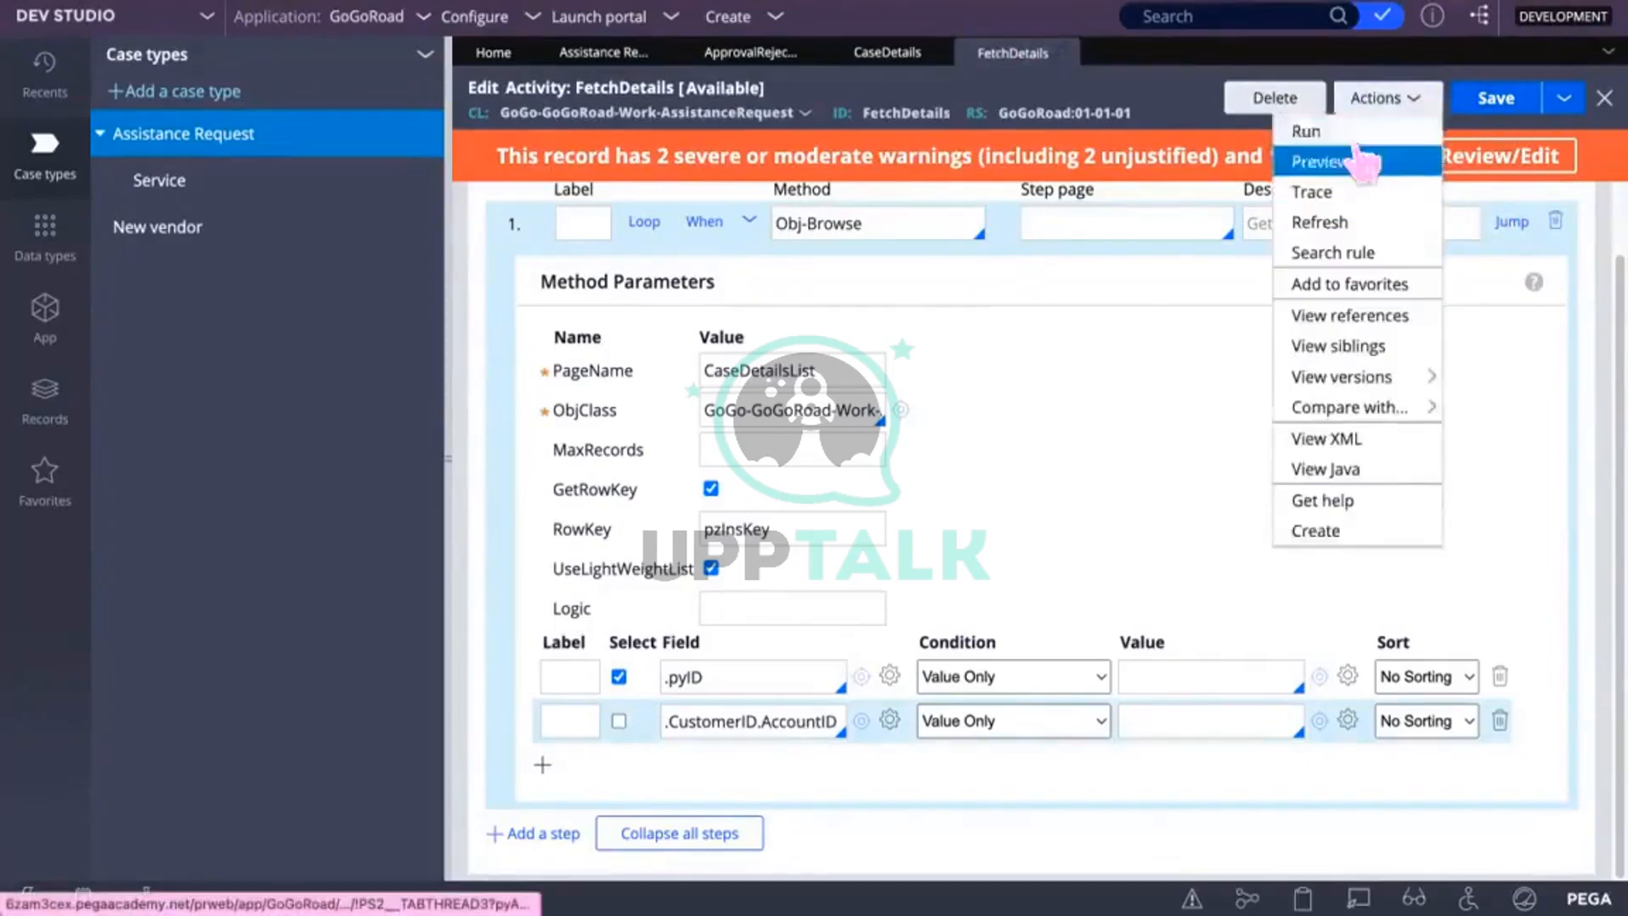
click(1306, 130)
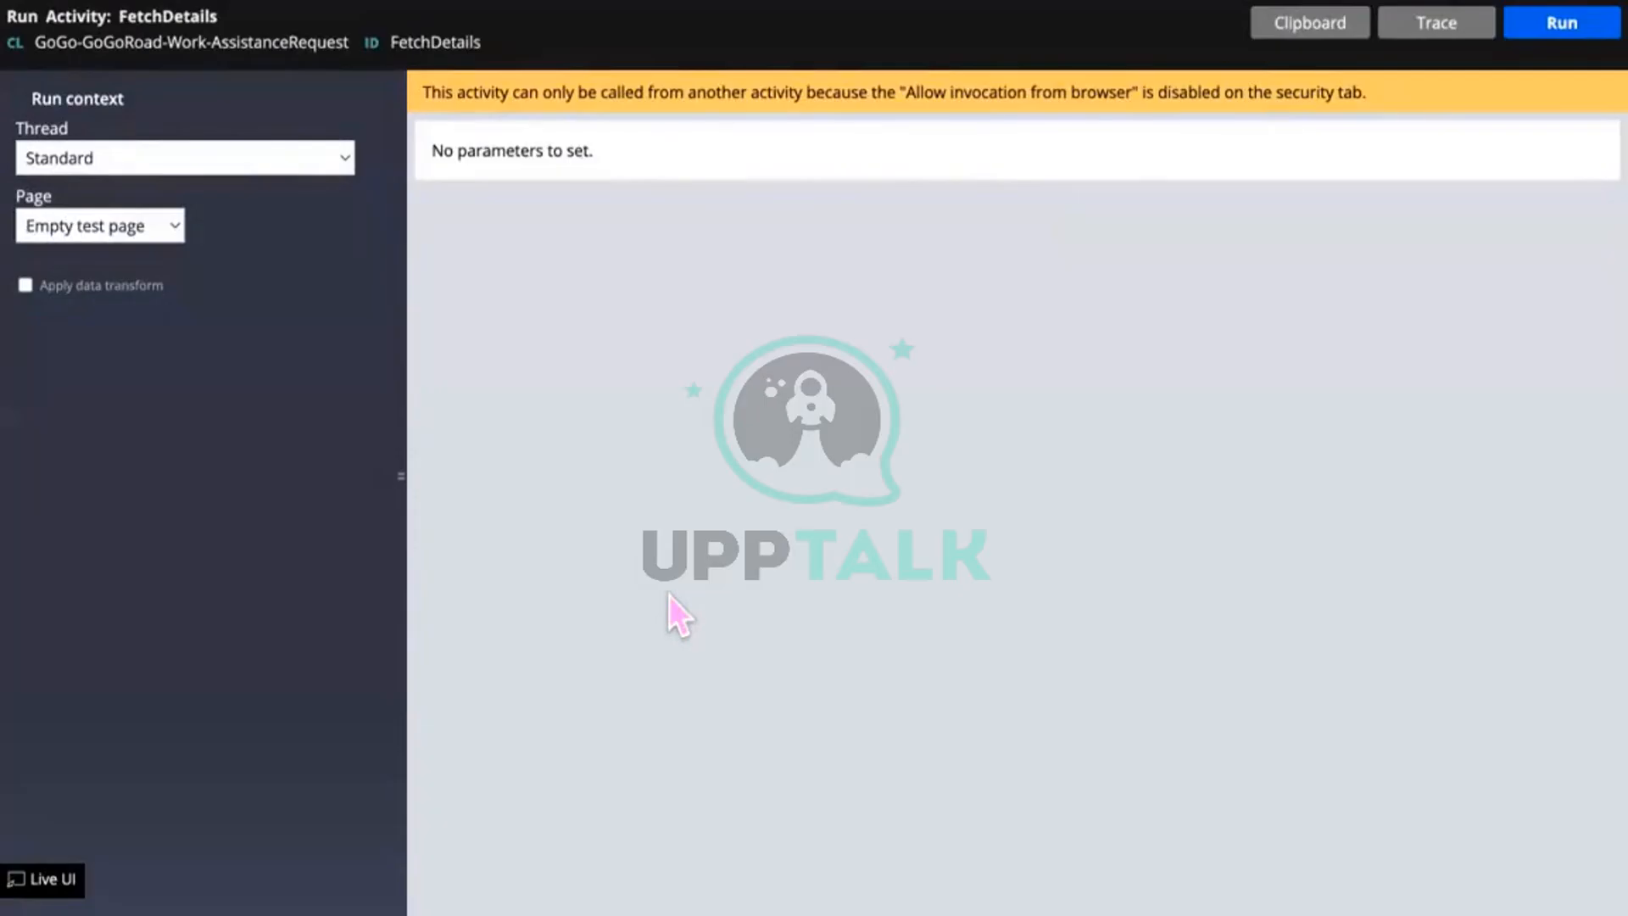
click(1556, 28)
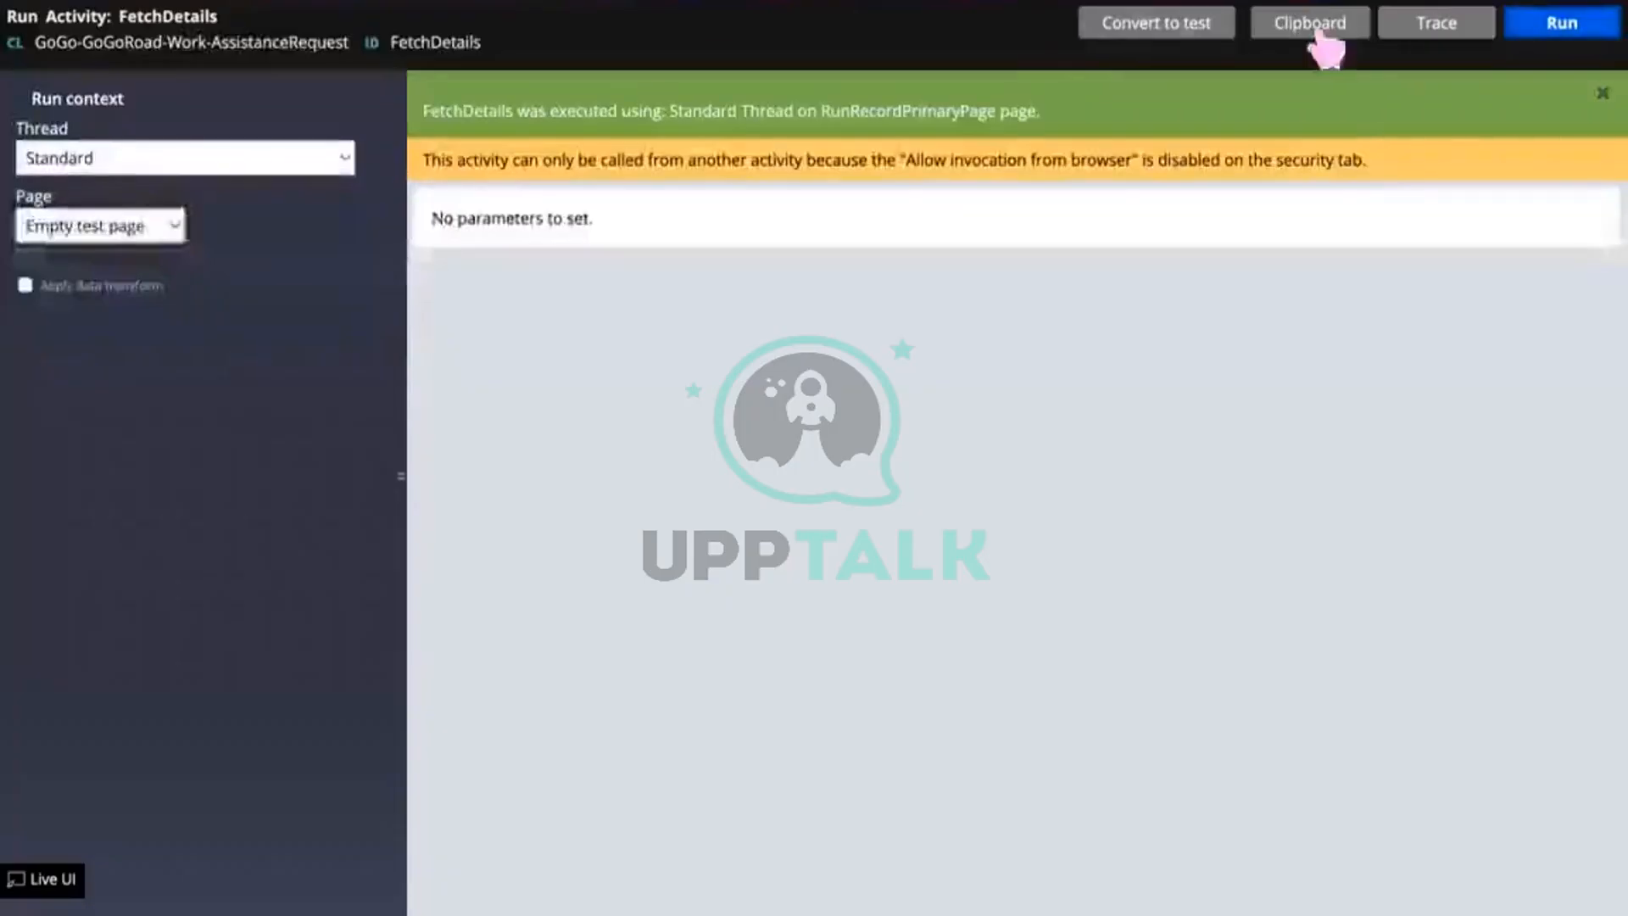
click(1297, 28)
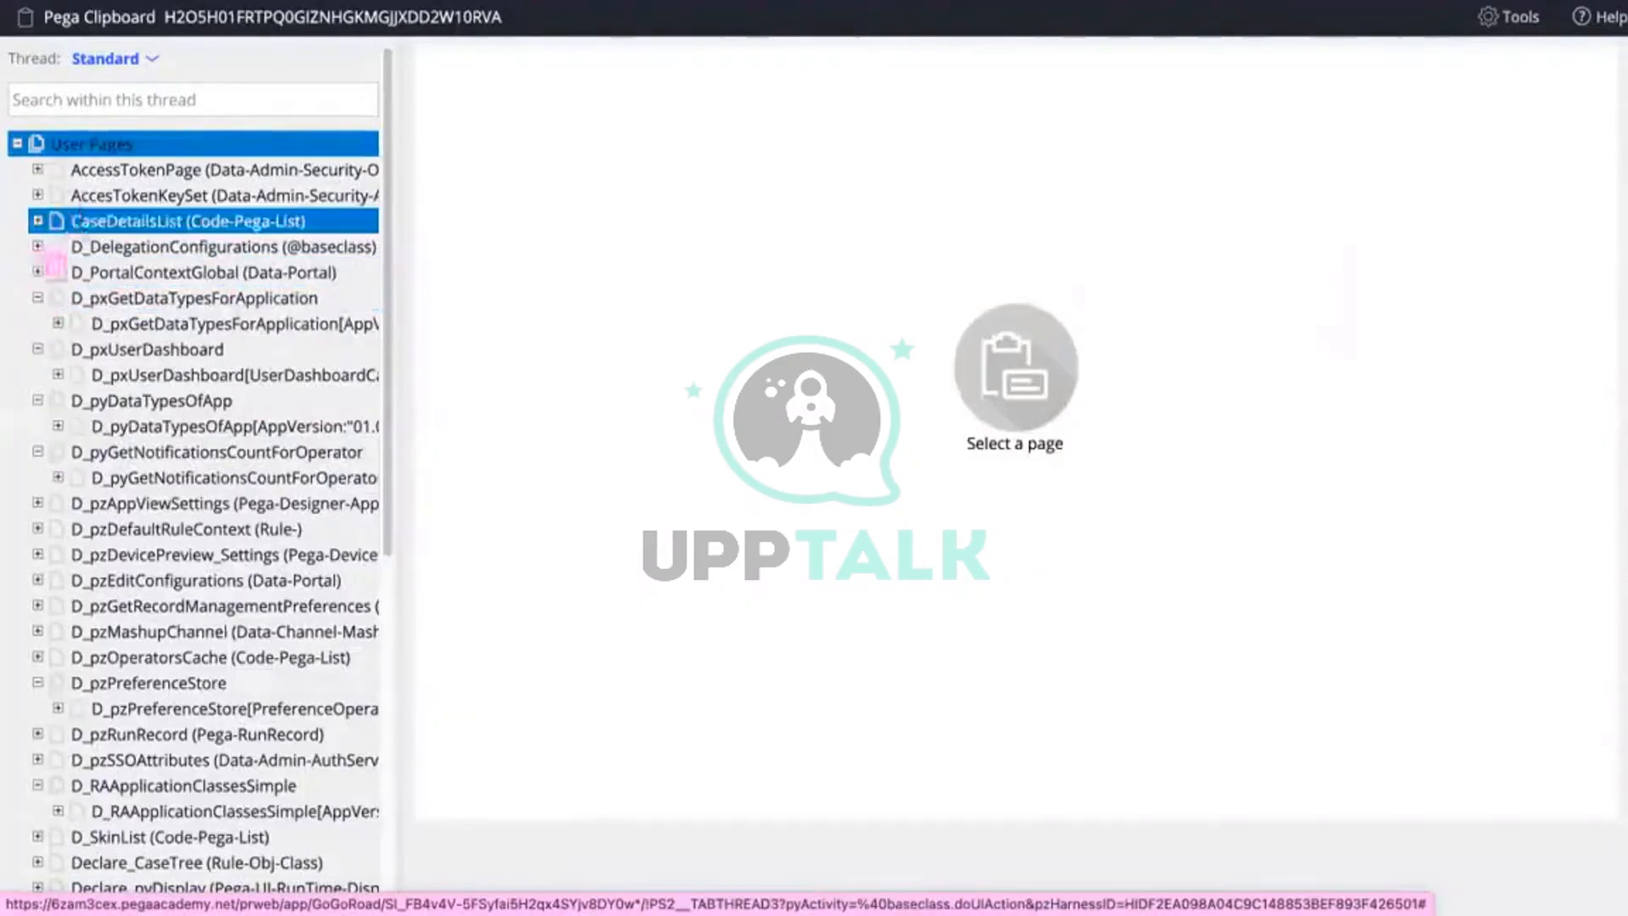
click(37, 220)
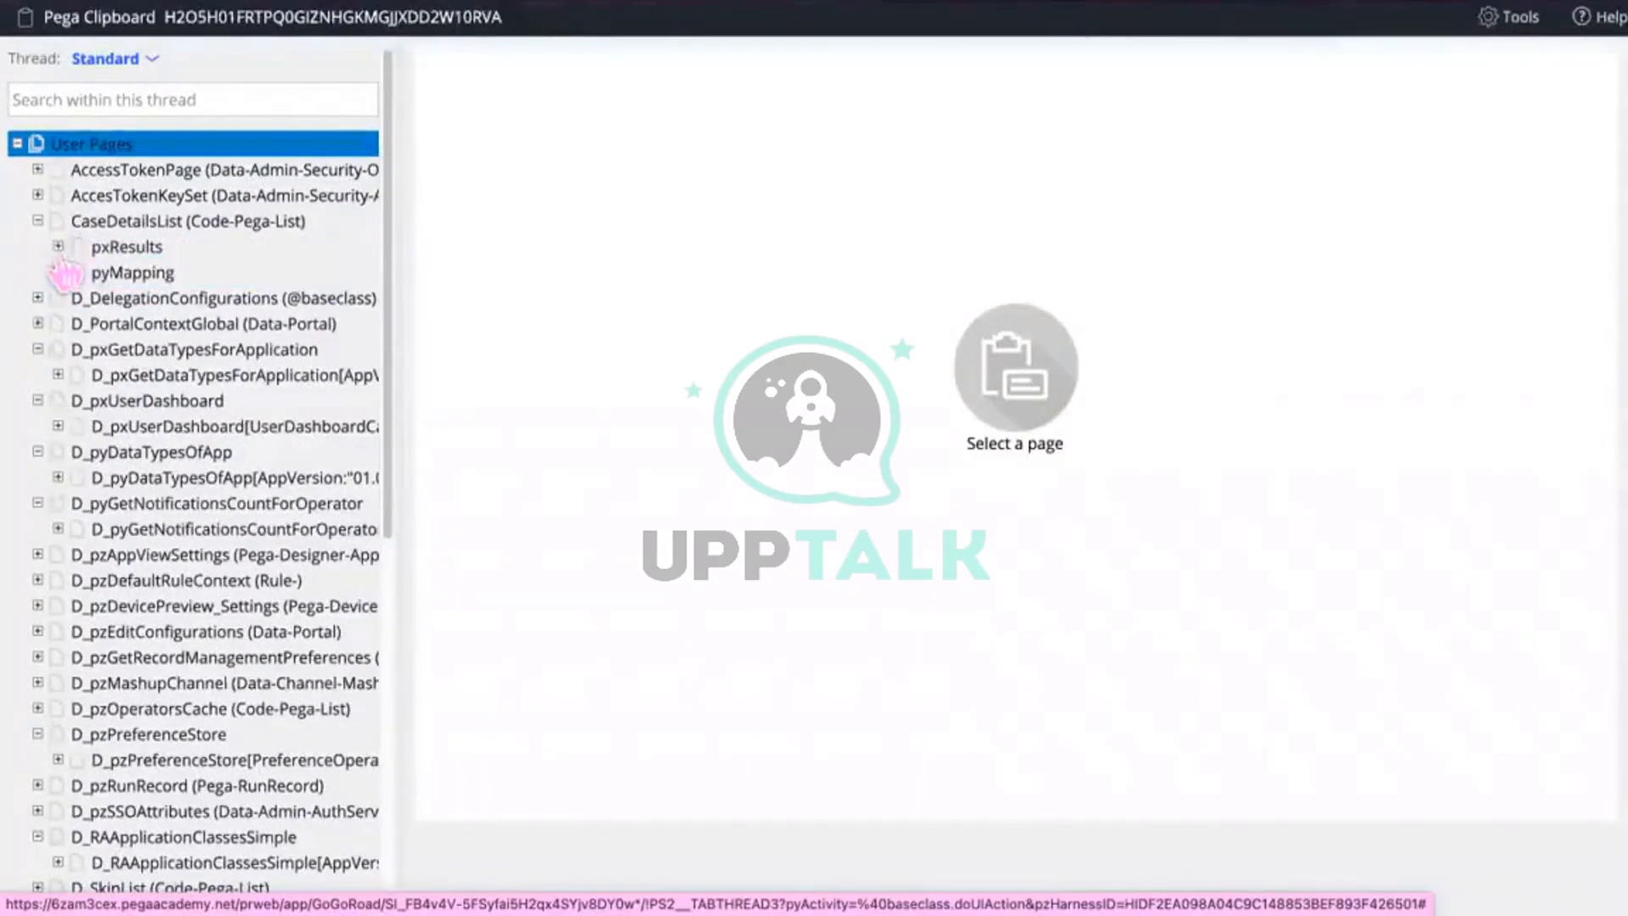
click(57, 245)
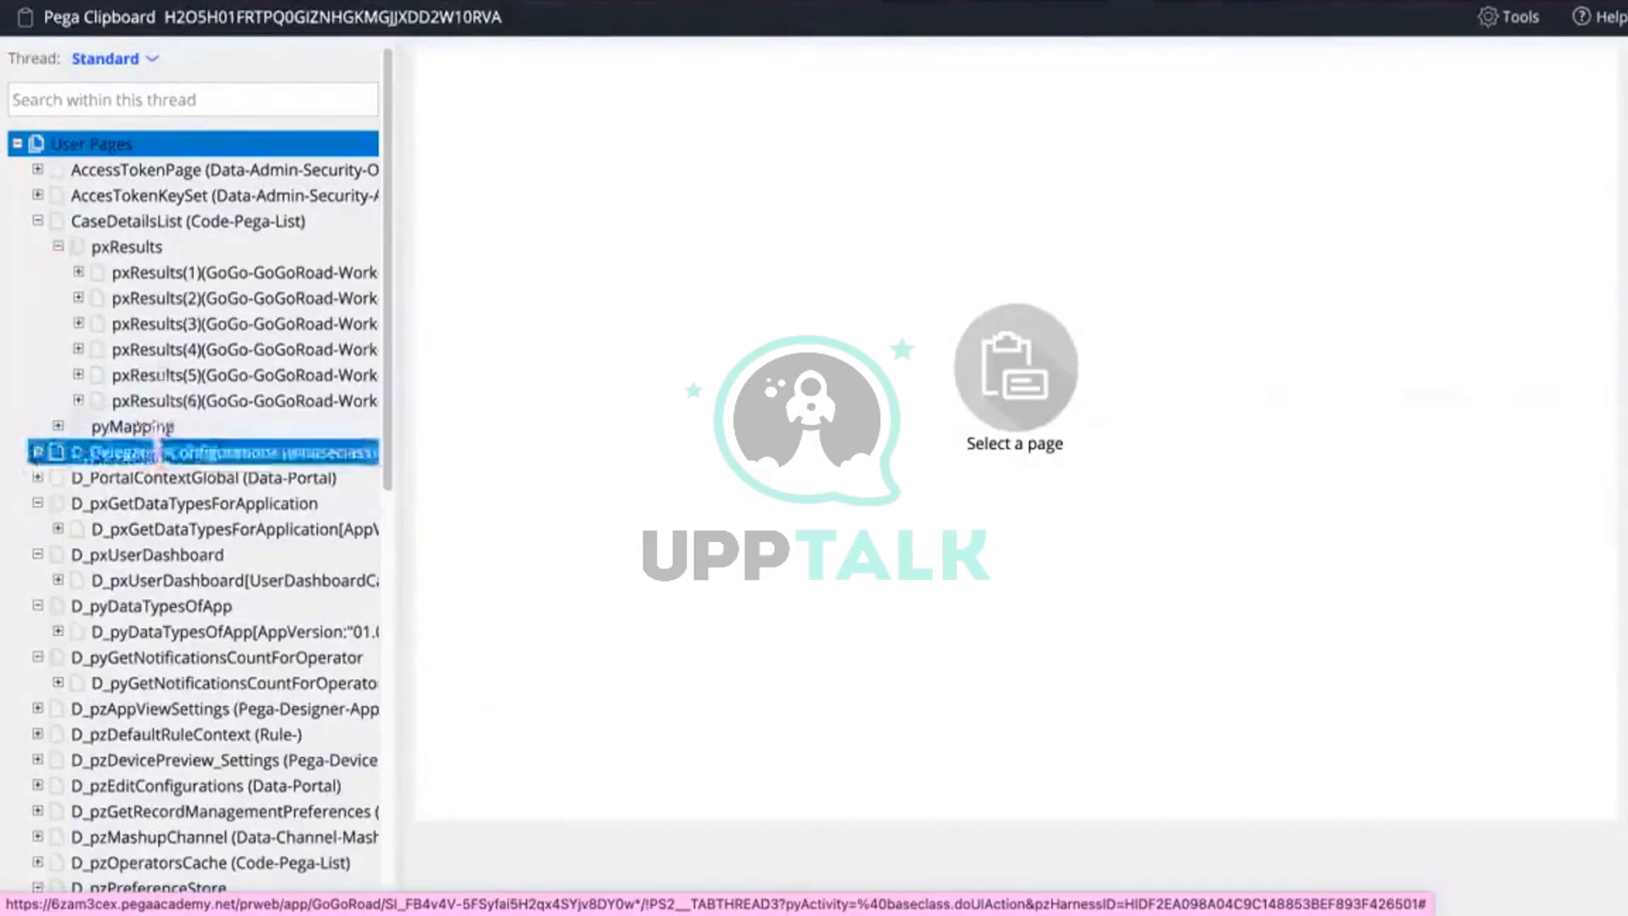
click(58, 425)
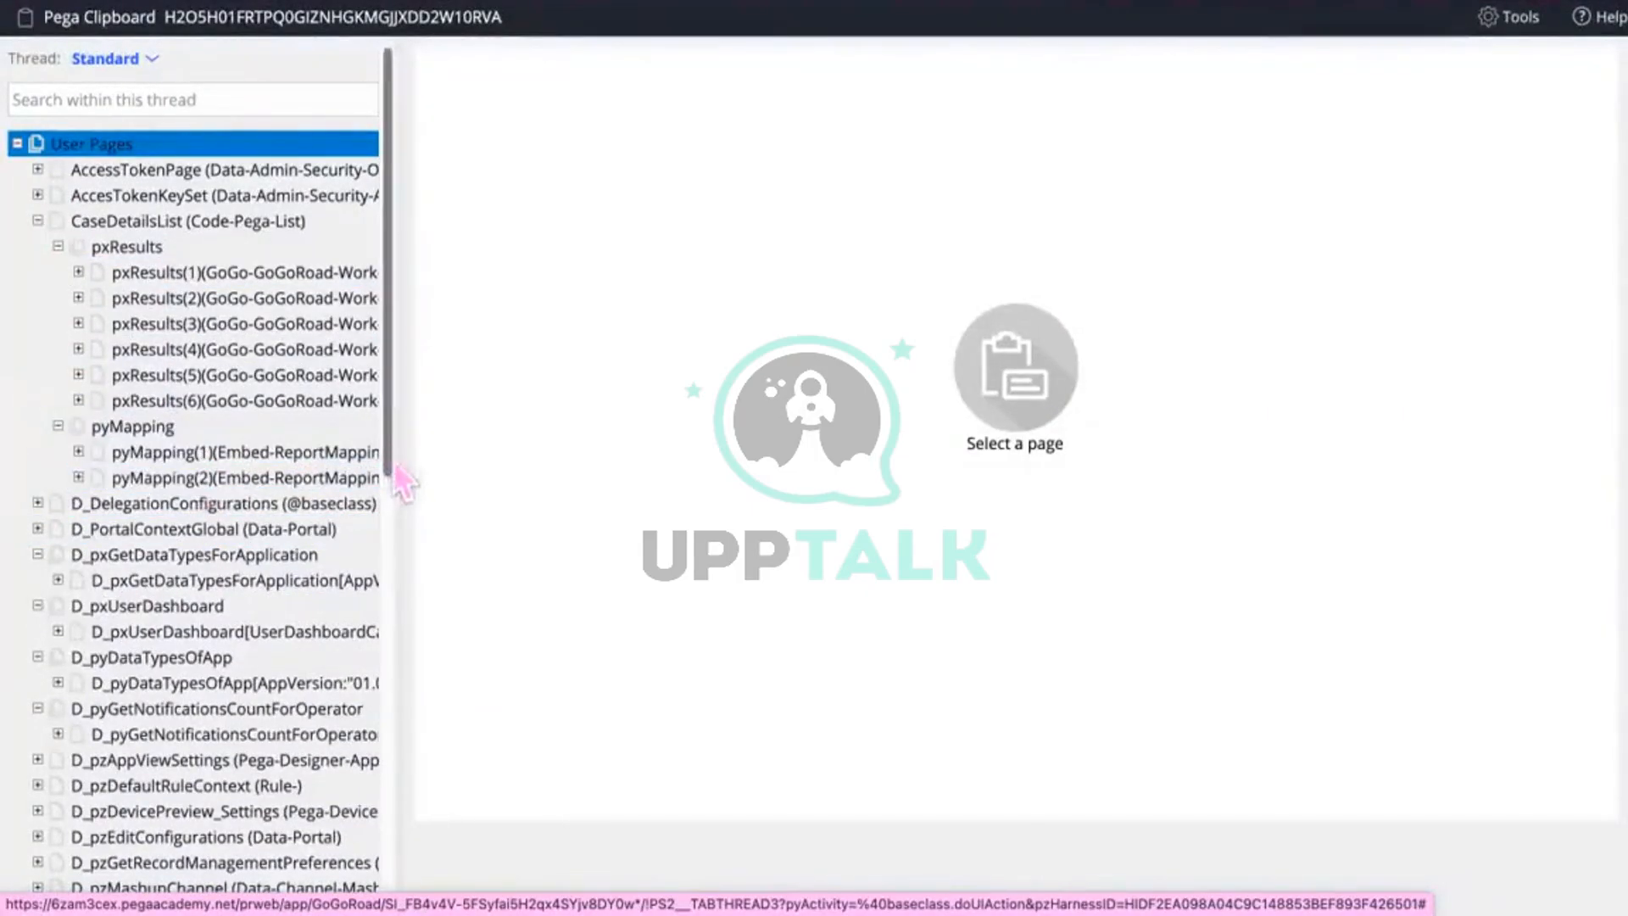
Step: Open the pyID property definition and check each result's pyID: A-2, A-1001, A-5, A-4, A-3
drag(408, 481, 581, 458)
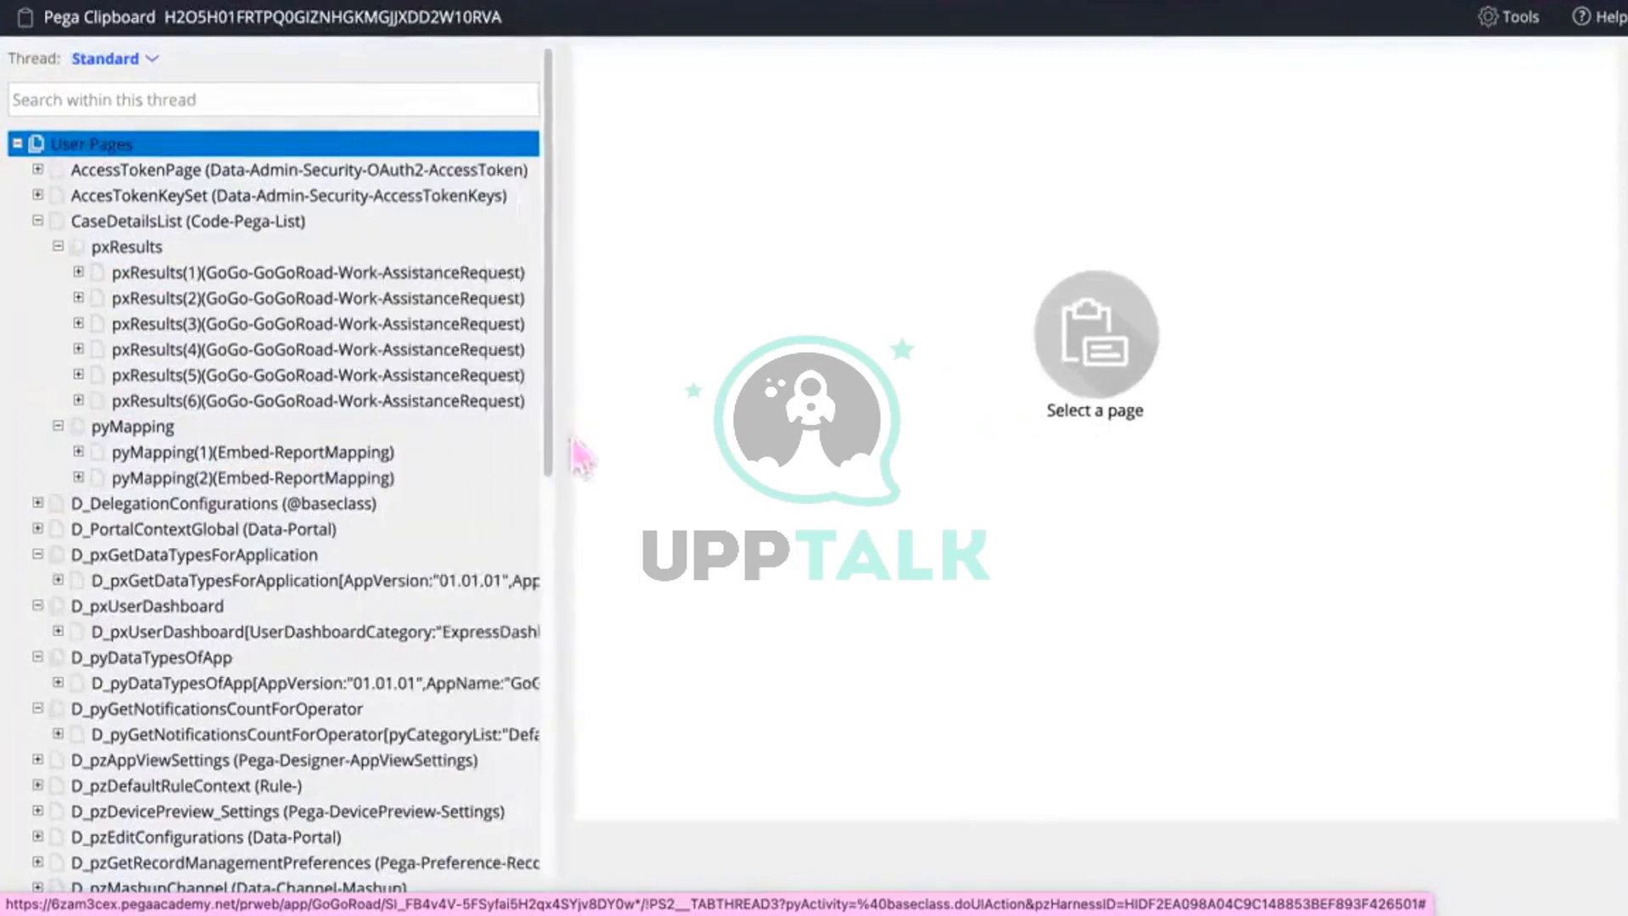
click(343, 374)
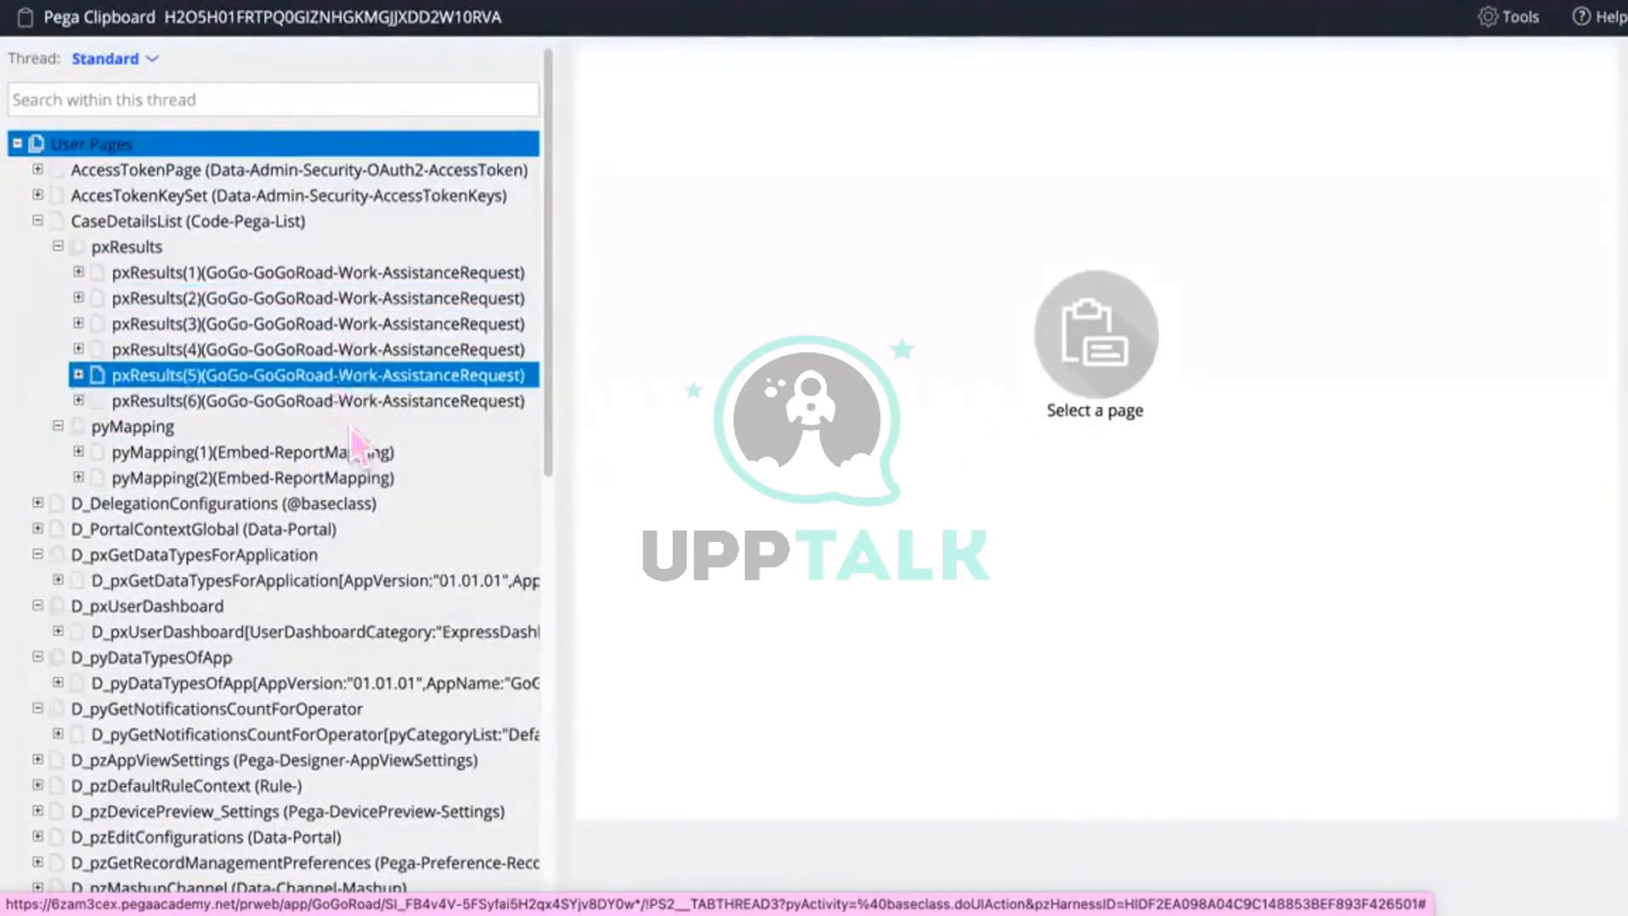
click(337, 272)
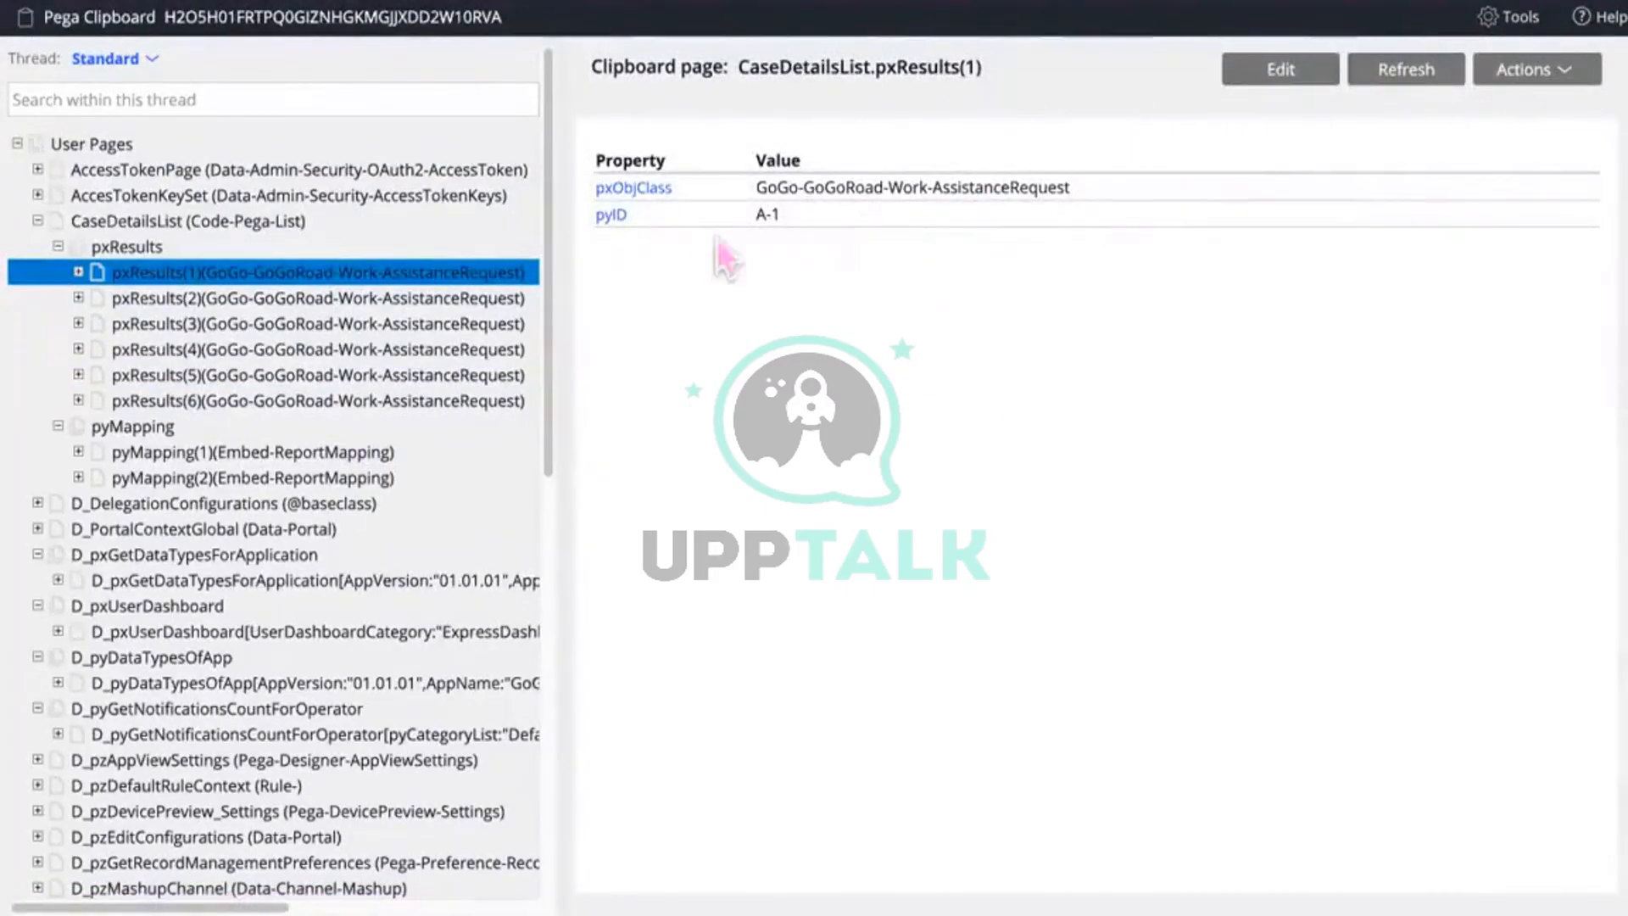
click(615, 219)
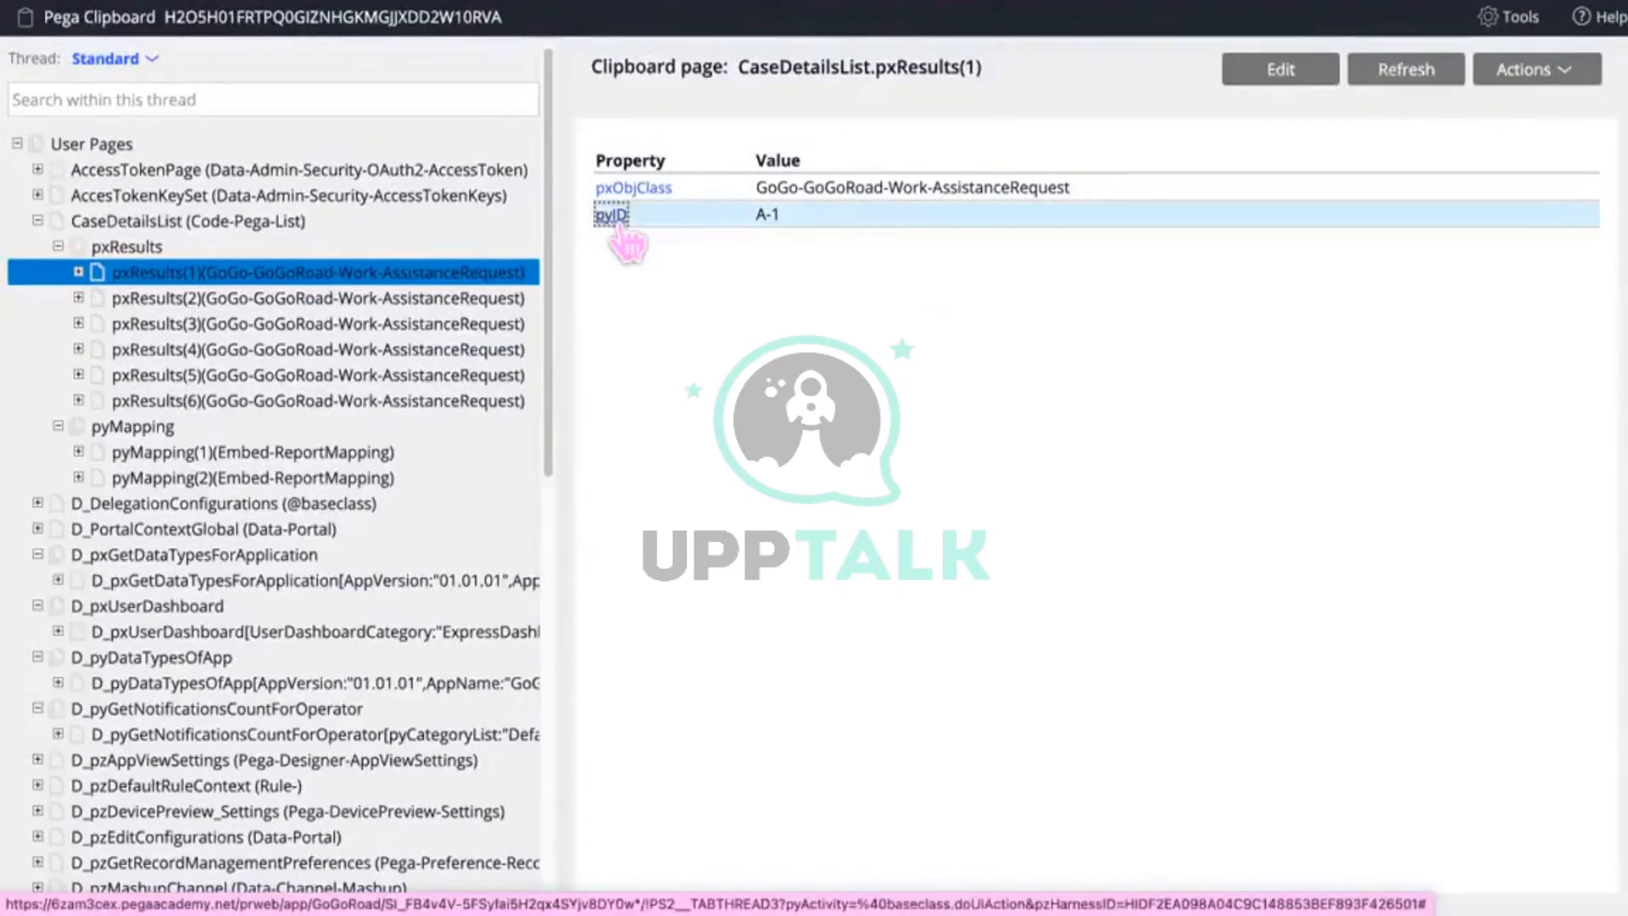
click(428, 299)
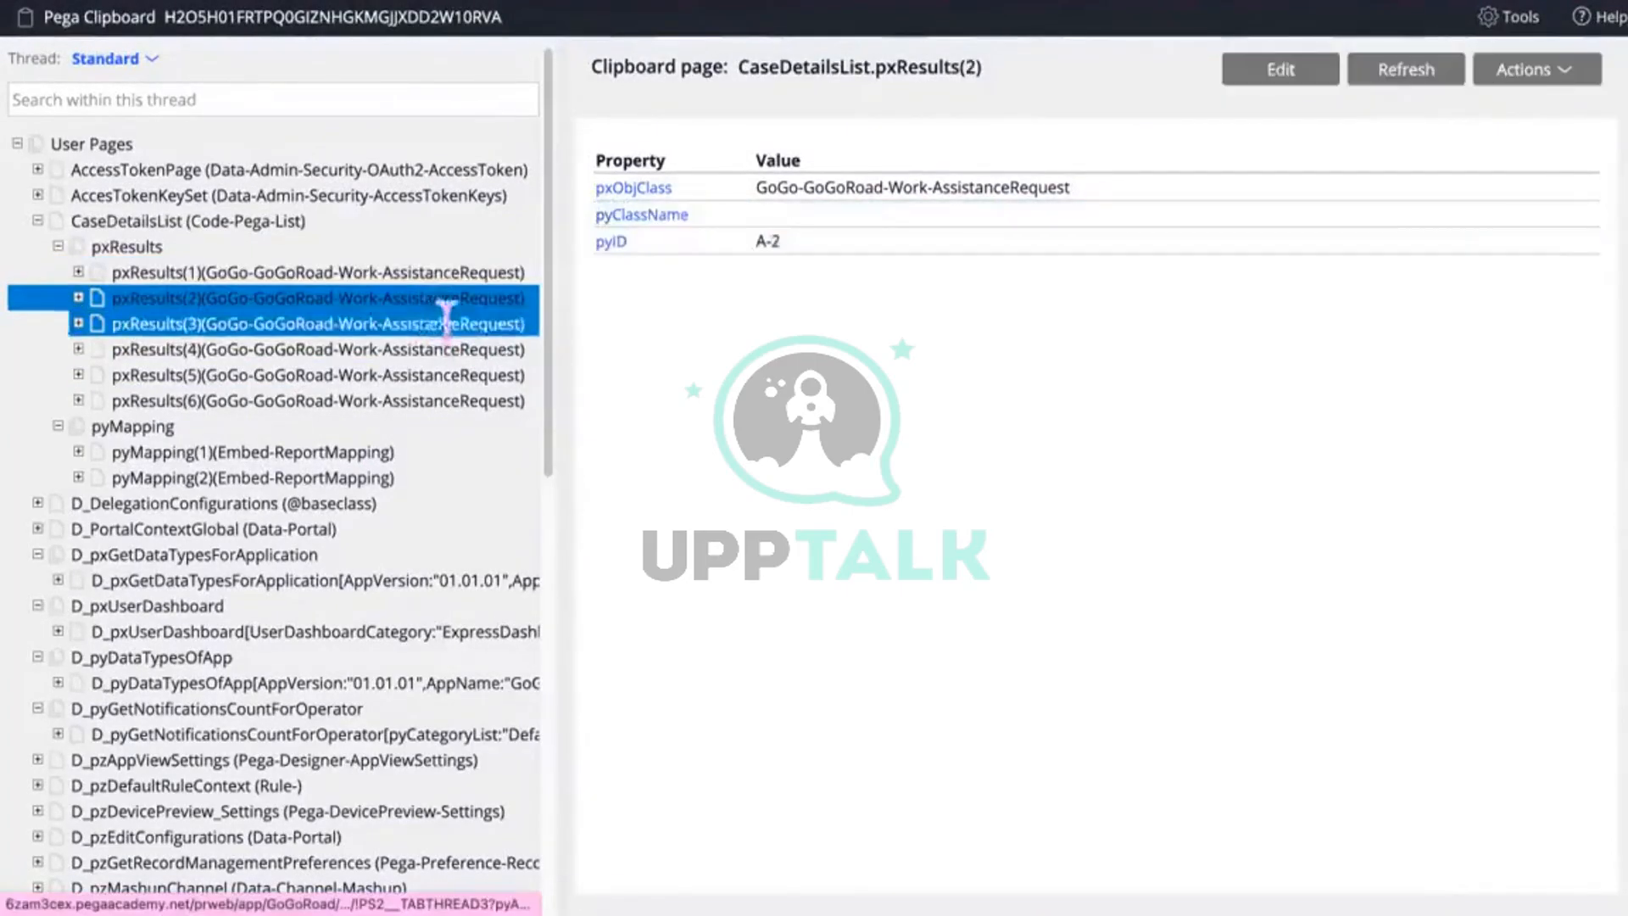
click(418, 324)
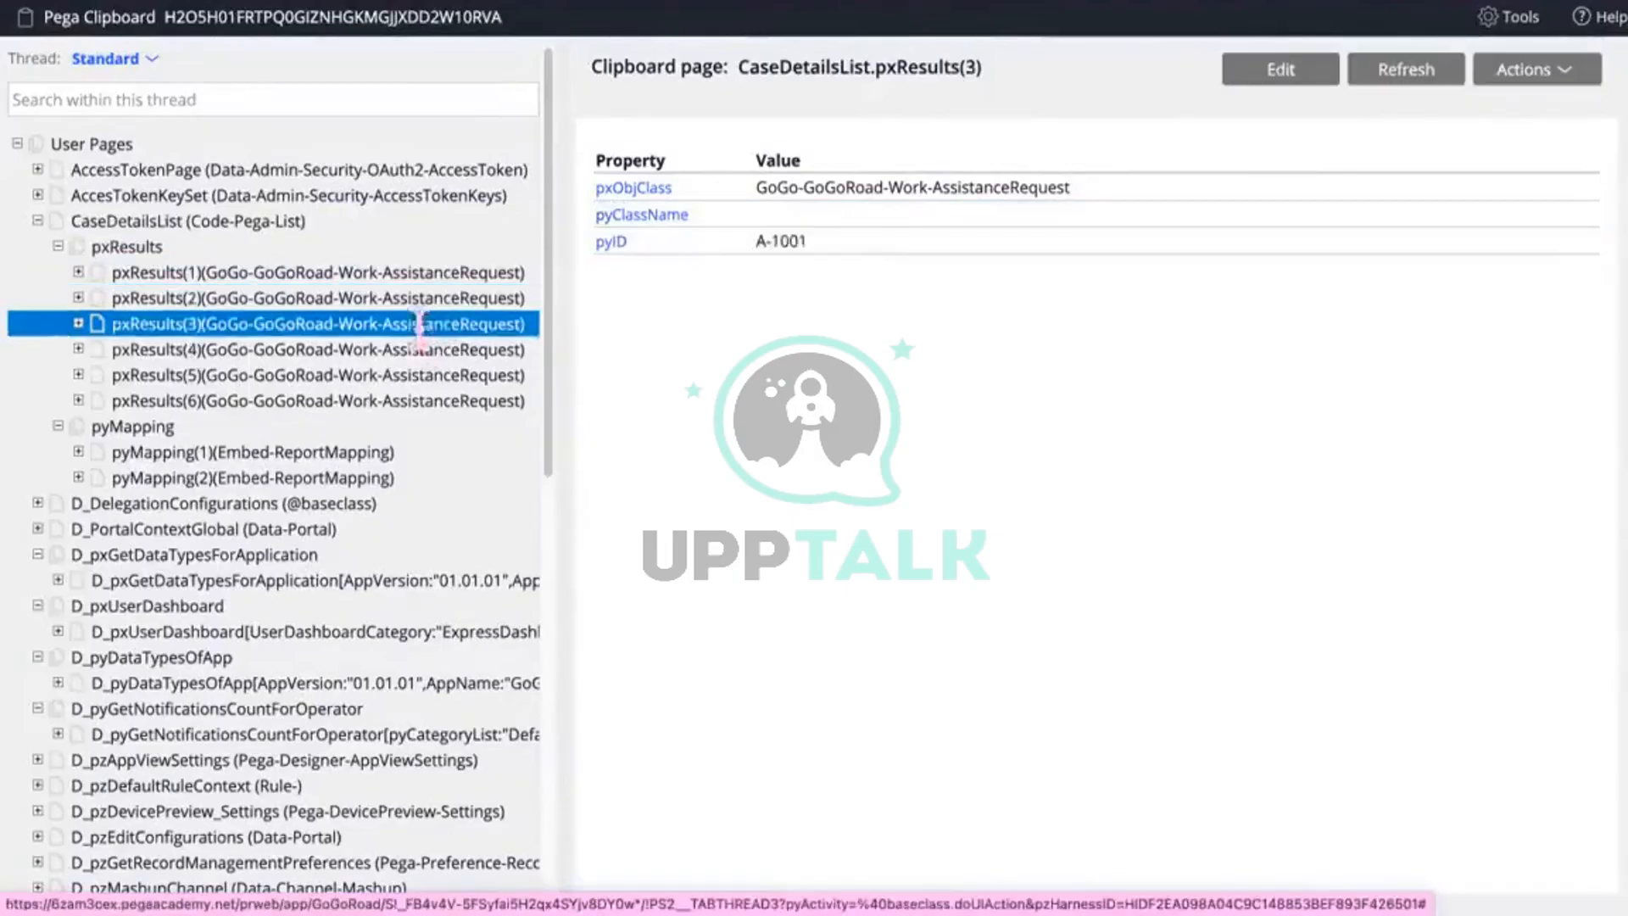
click(424, 349)
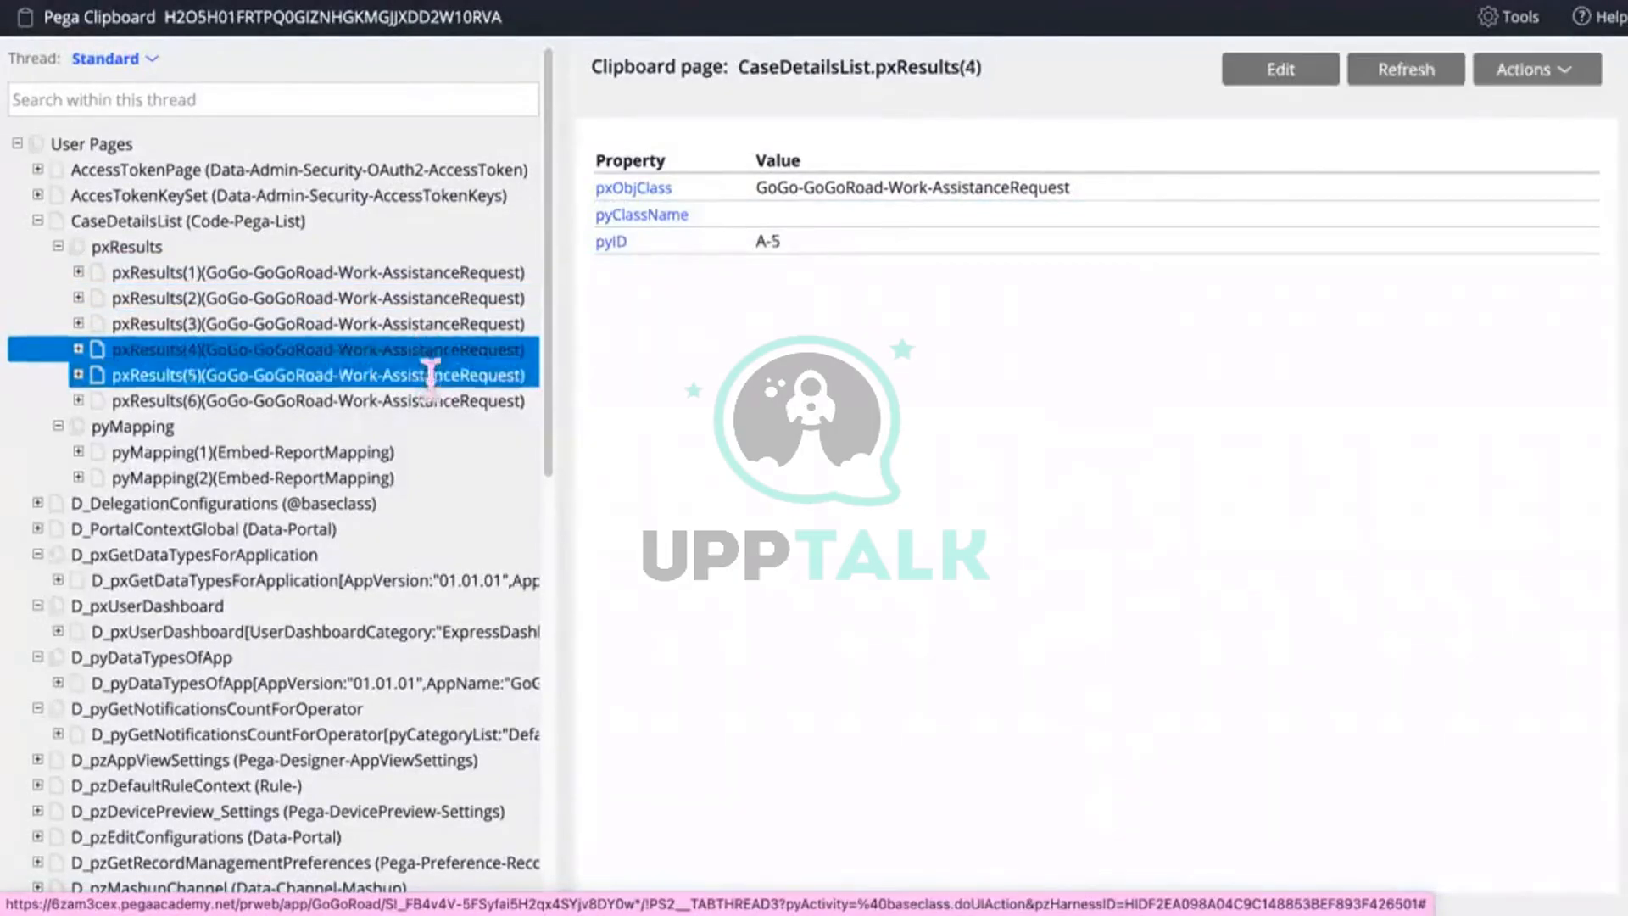
click(430, 374)
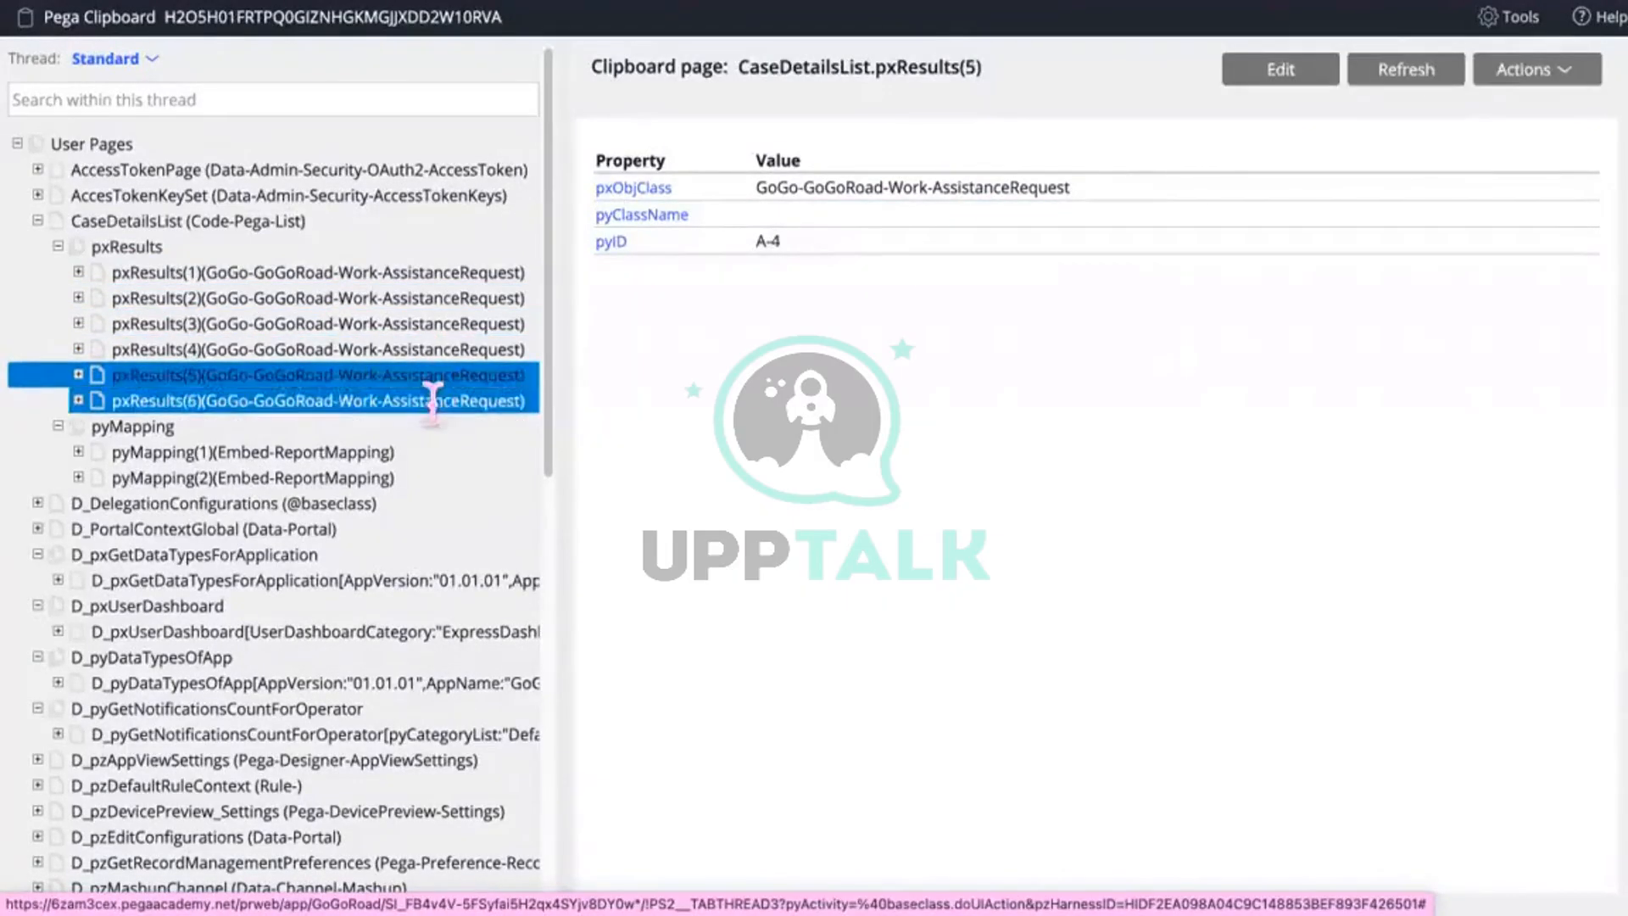
click(430, 401)
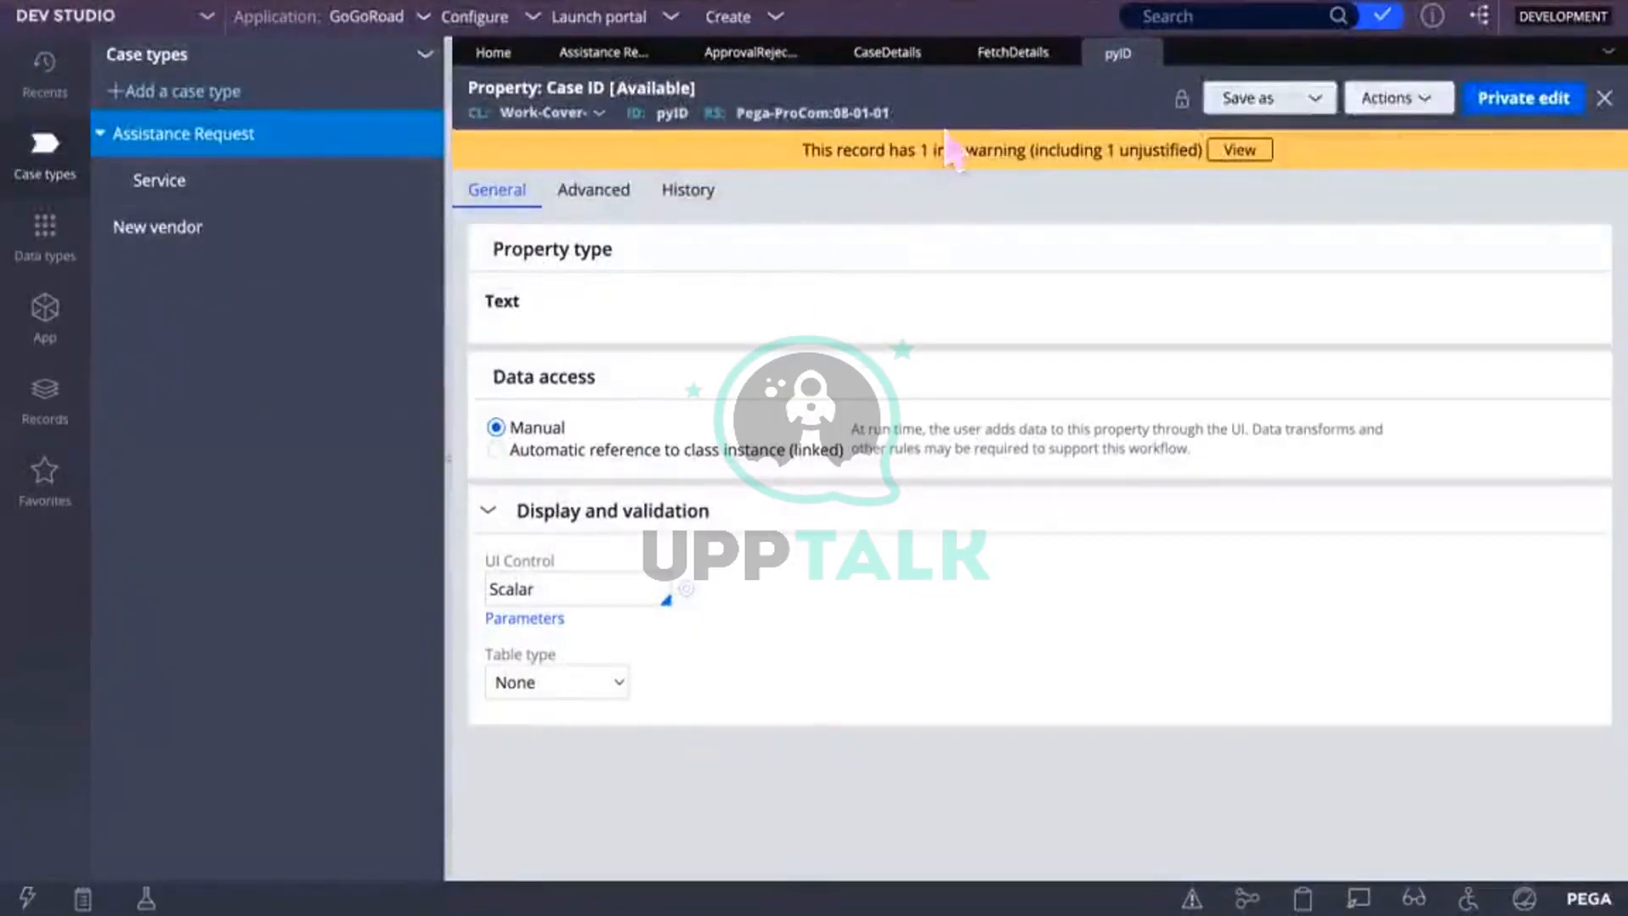
Step: Replace the .CustomerID.AccountID field in the Obj-Browse step with .CardNumber
click(1001, 52)
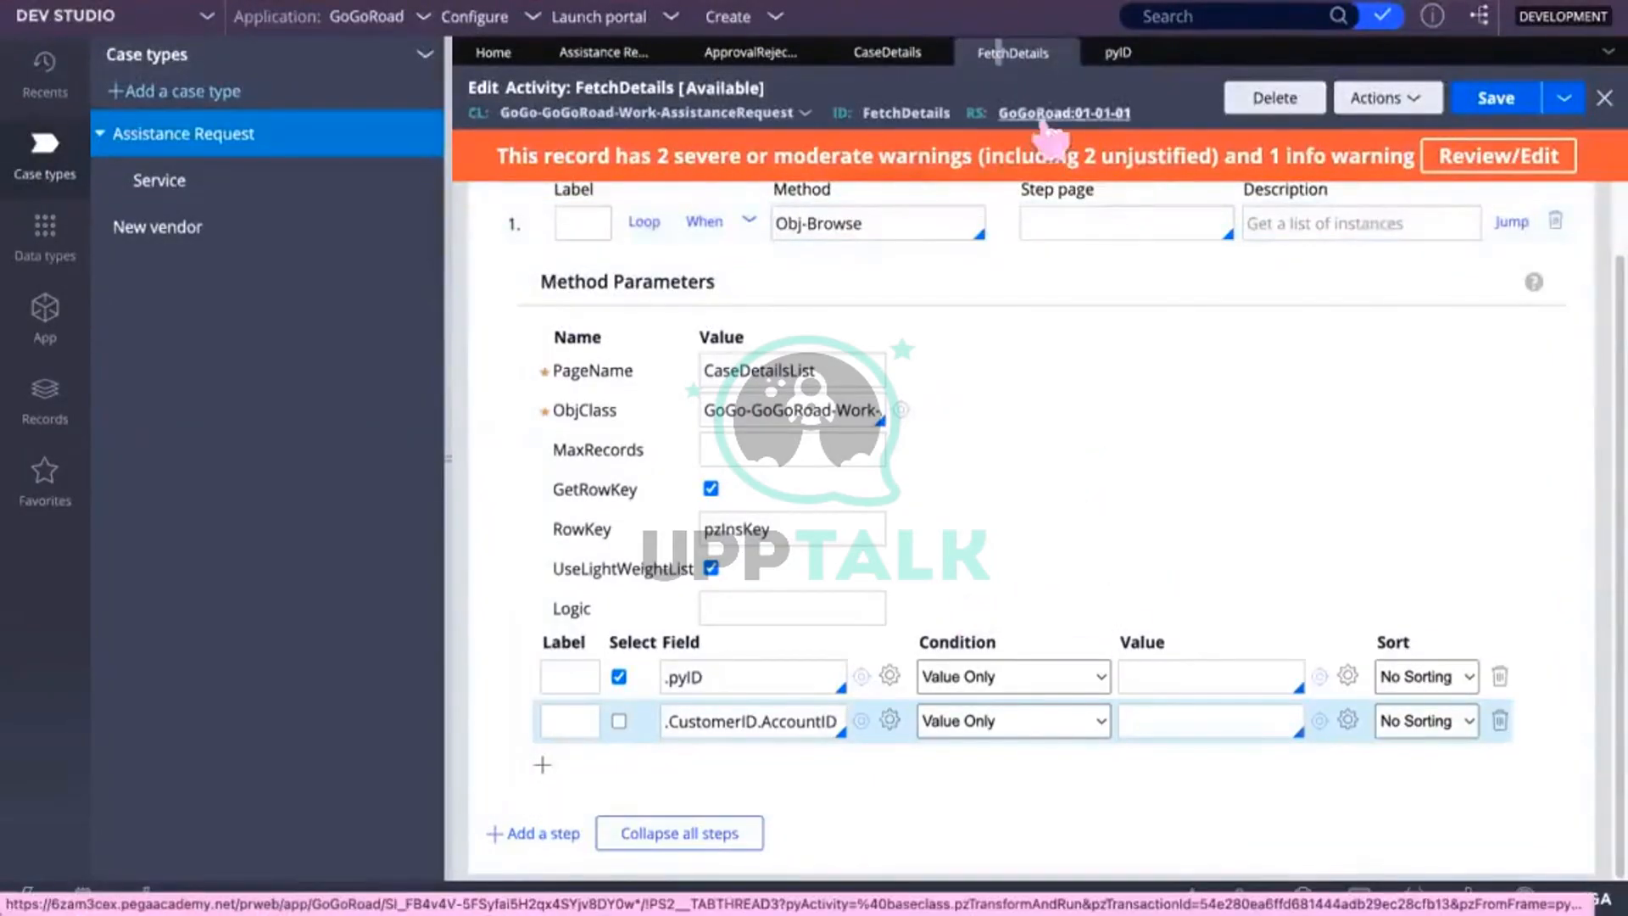
click(1499, 720)
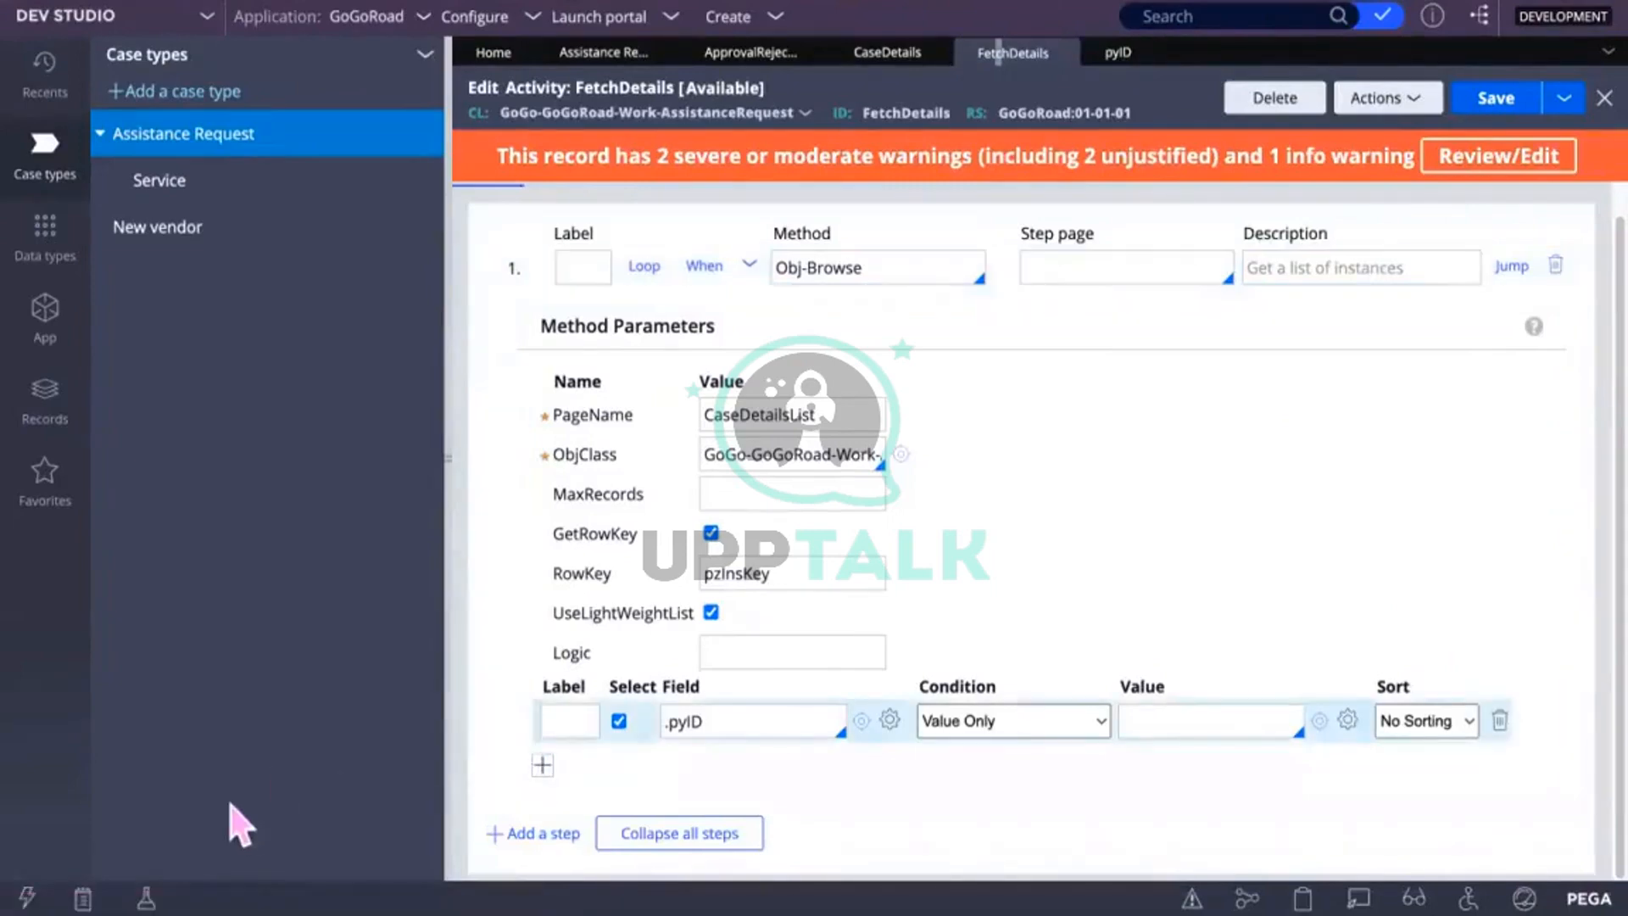
click(542, 765)
scroll(918, 670, down, 1)
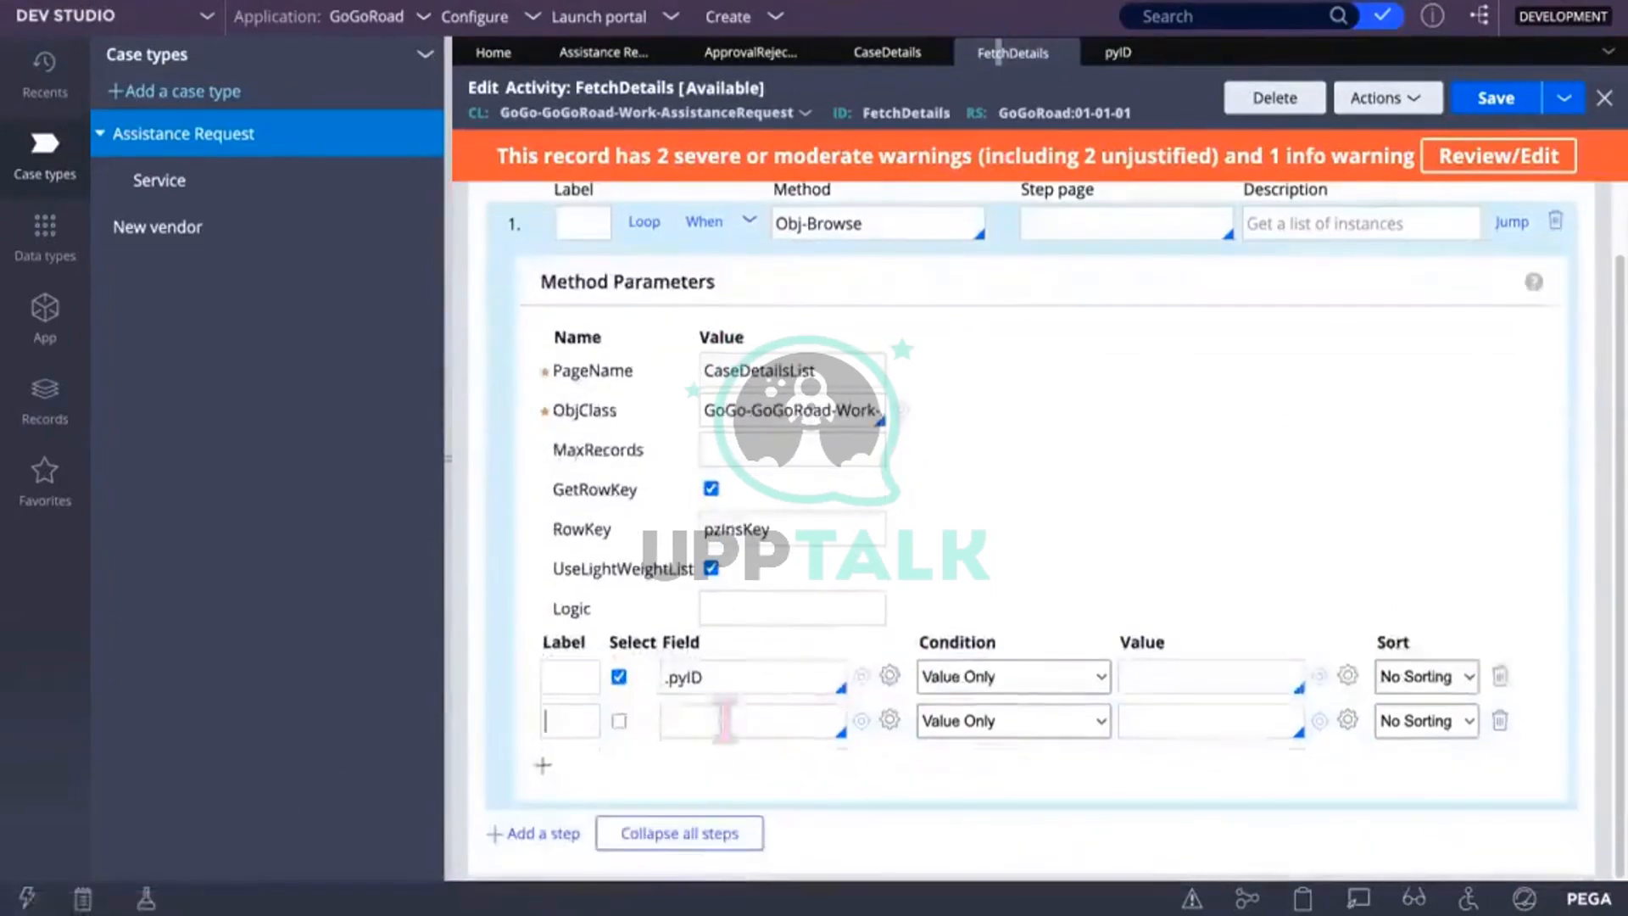
text(.)
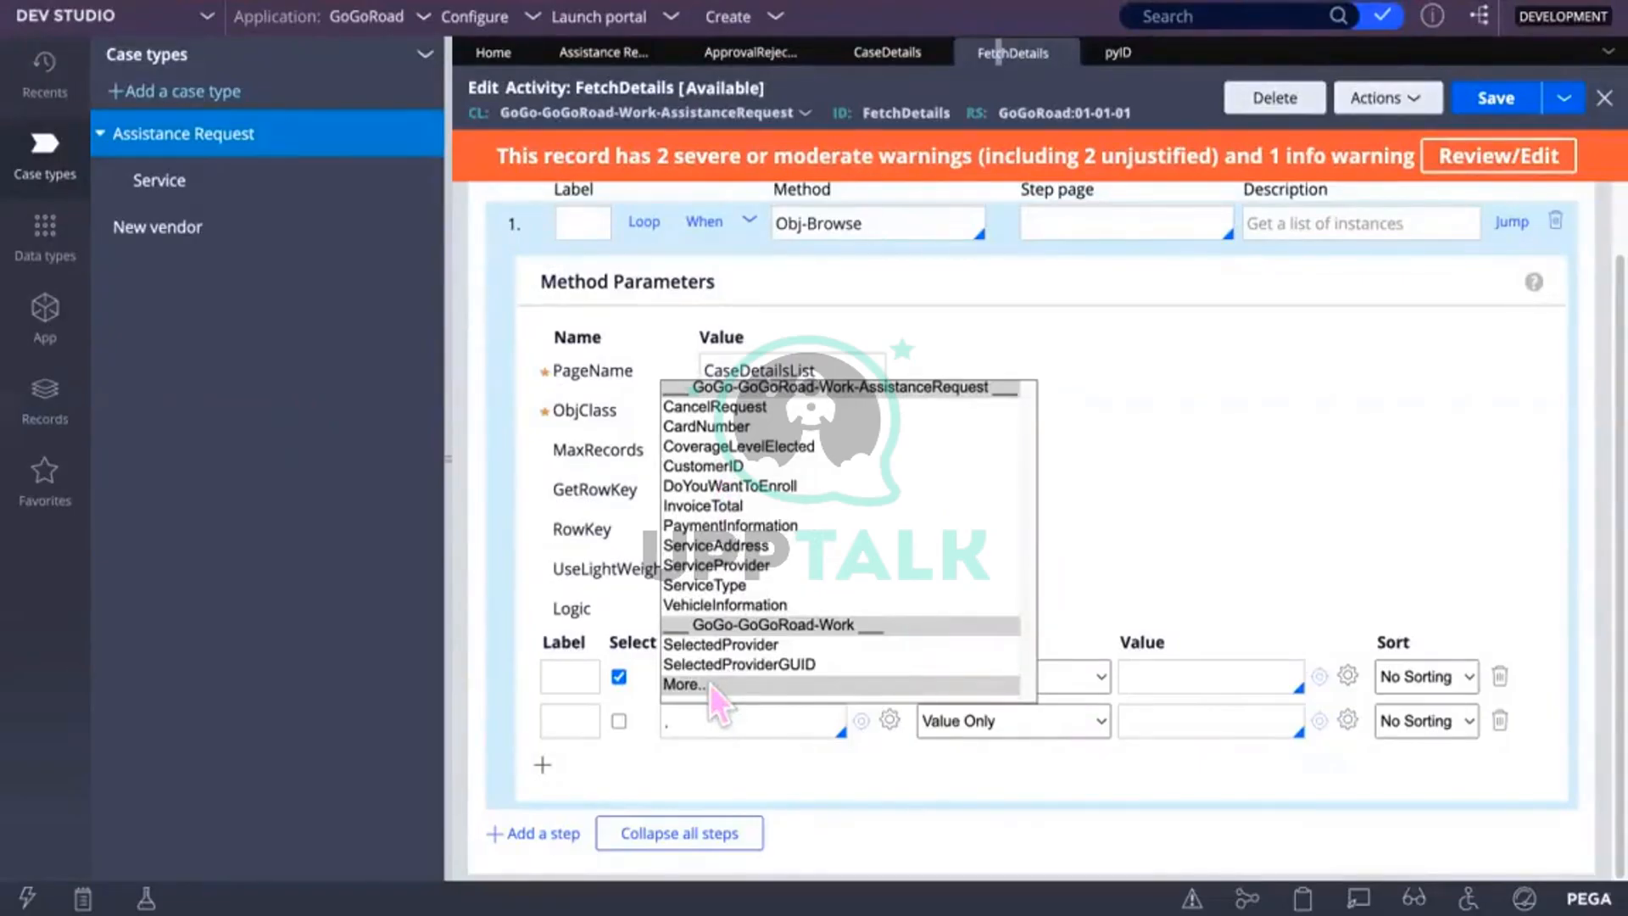
click(700, 426)
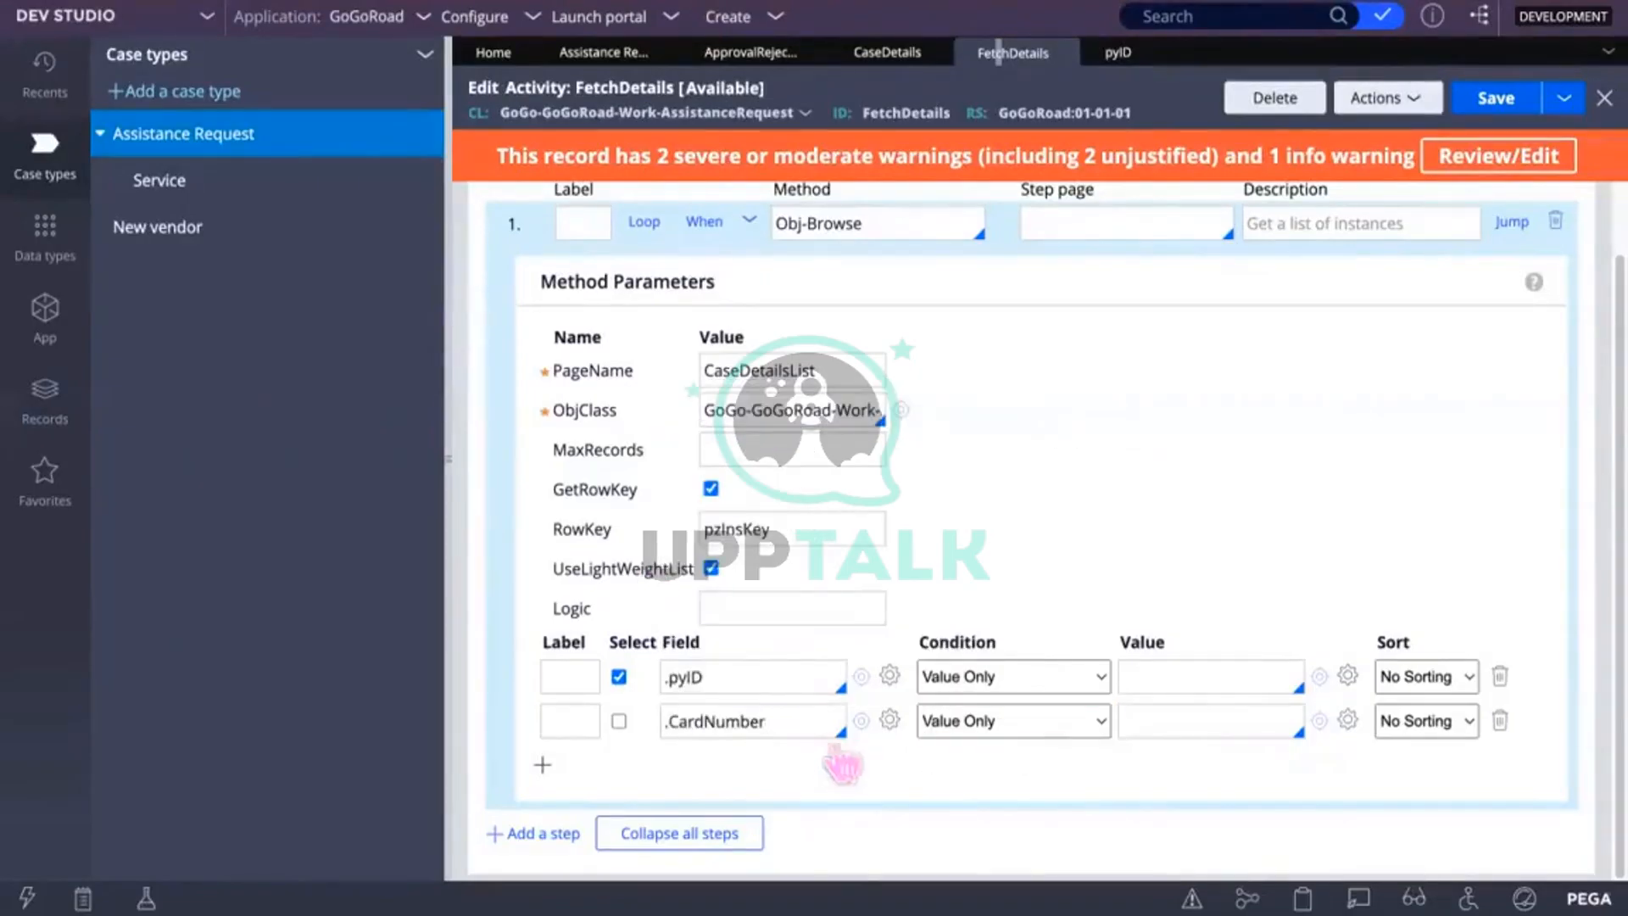
Step: Save the FetchDetails activity with .CardNumber selected alongside .pyID
click(1497, 99)
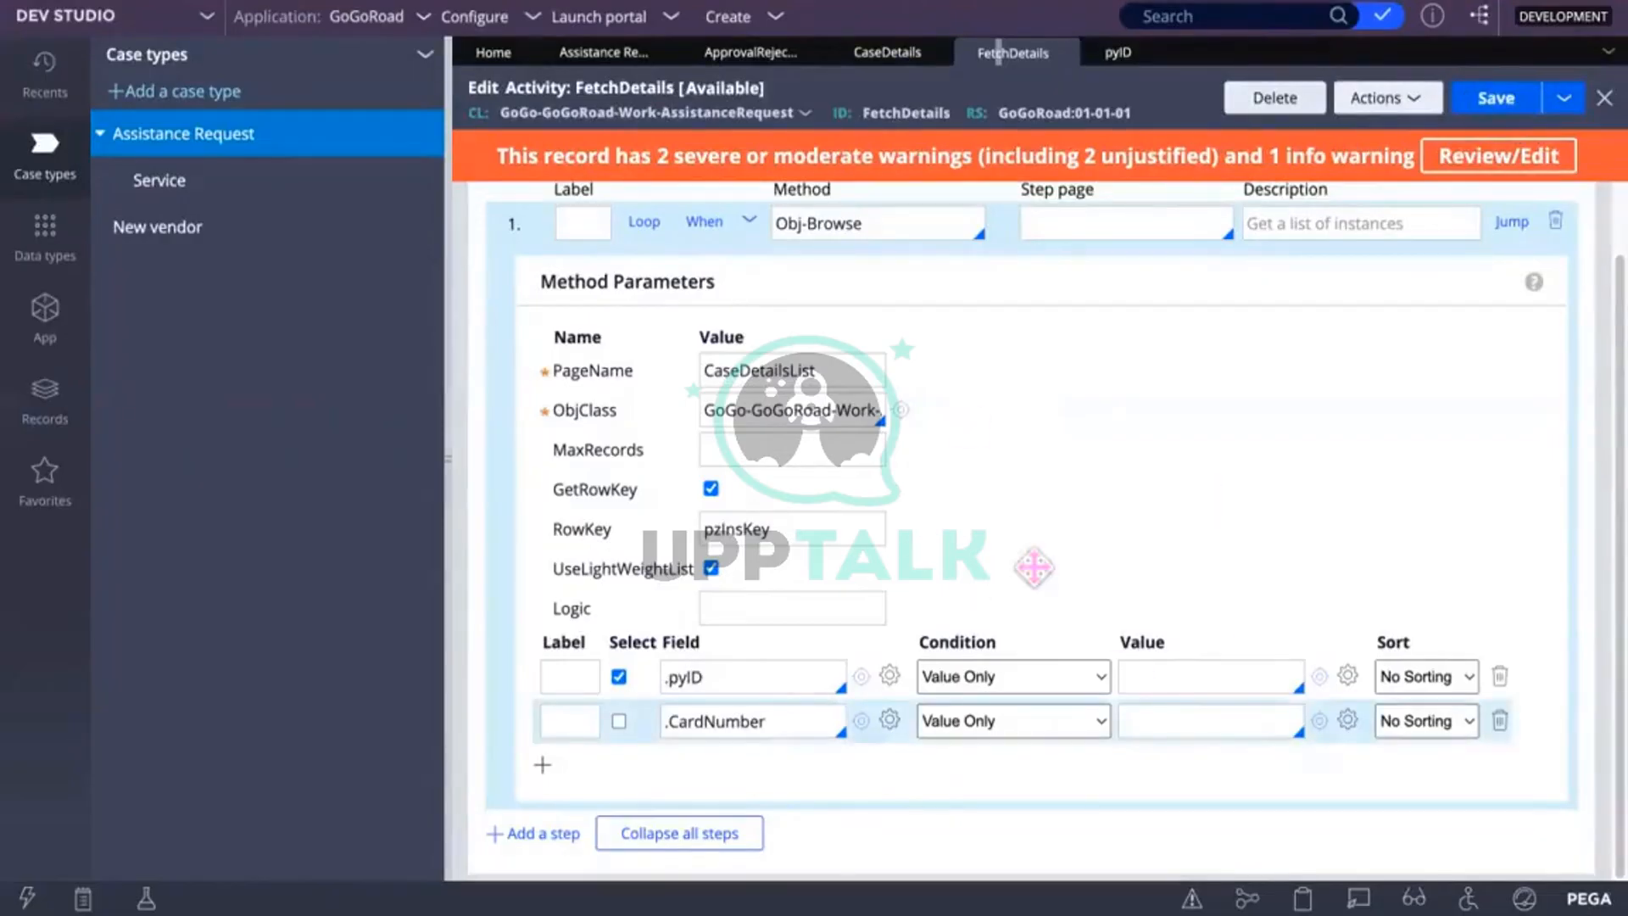
click(1496, 100)
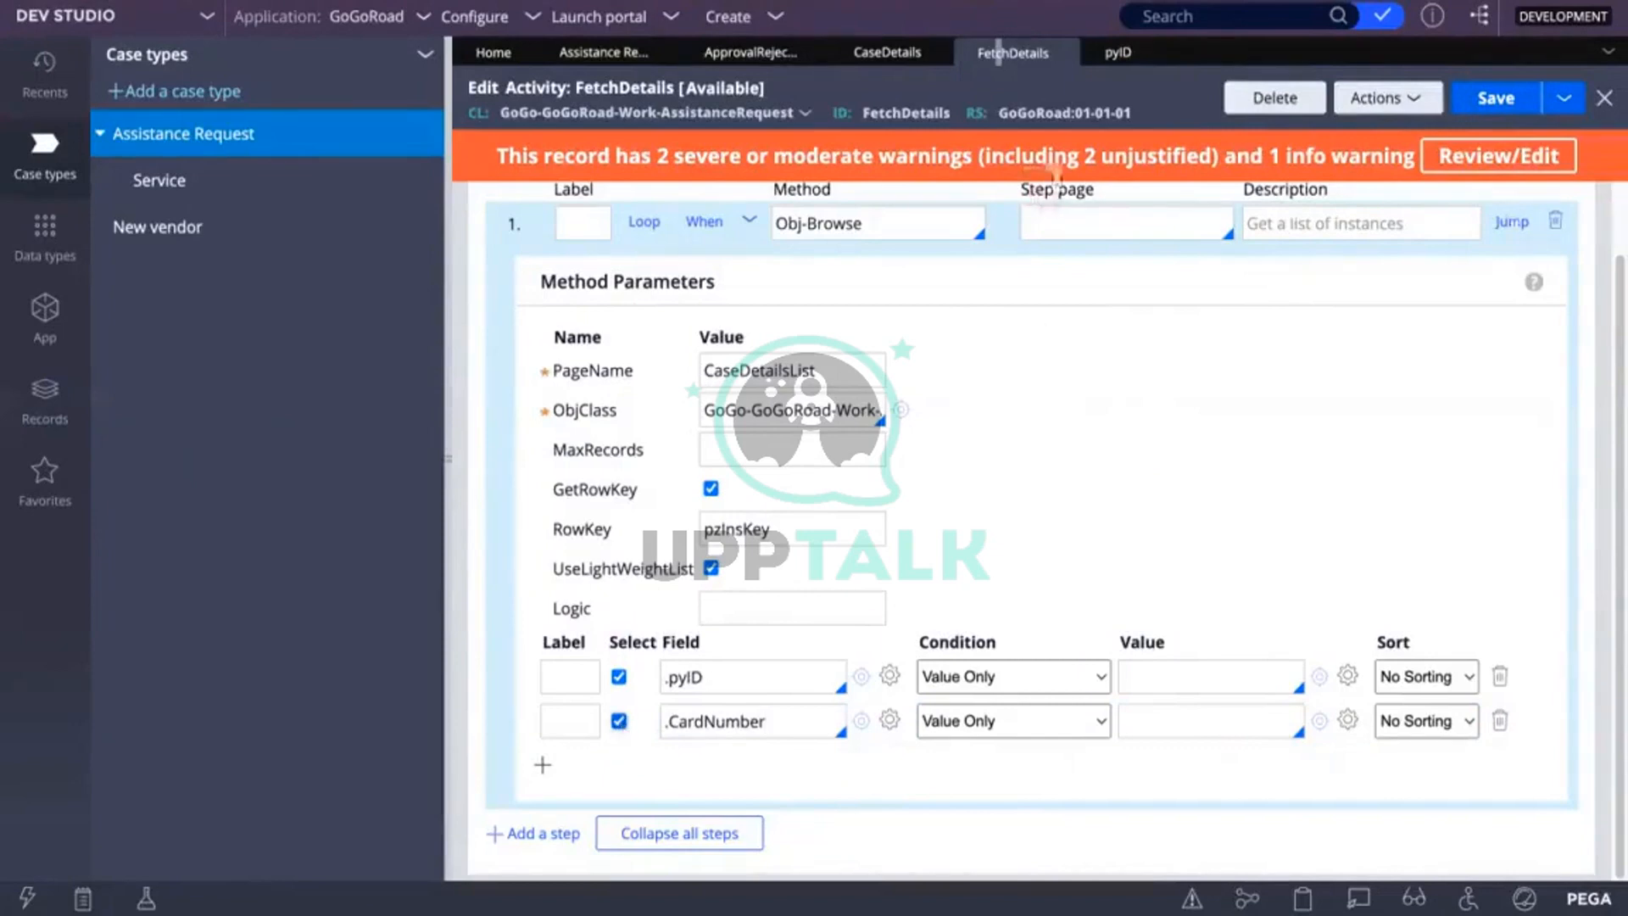
click(1492, 100)
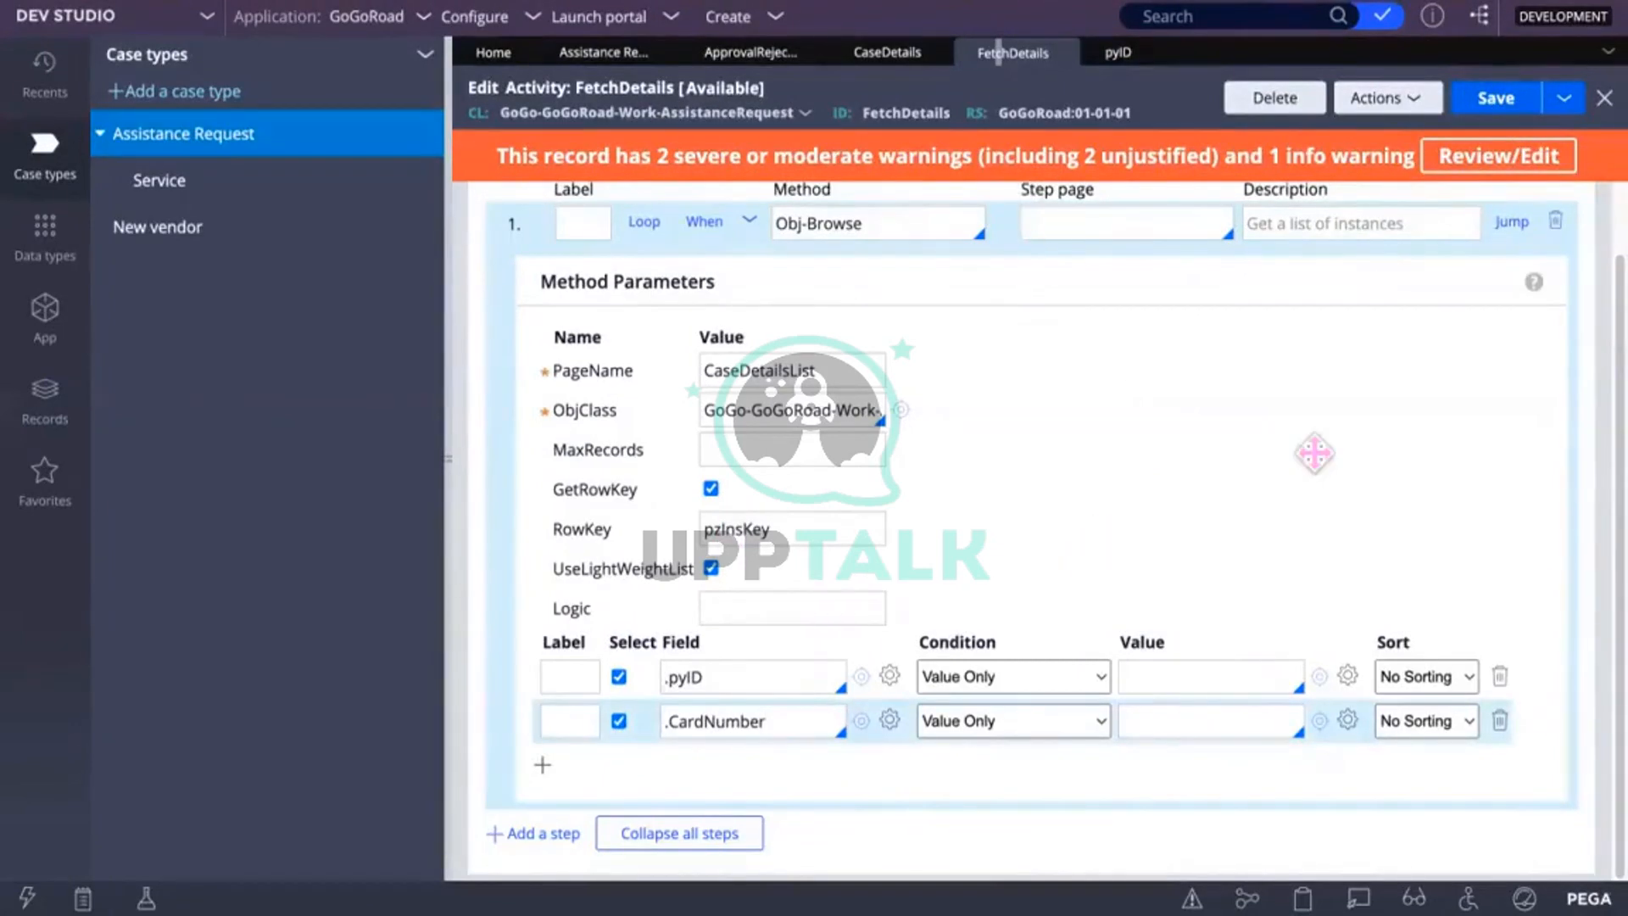
scroll(1316, 453, up, 1)
Step: Run FetchDetails and inspect pxResults(1) under CaseDetailsList on the clipboard
click(1429, 103)
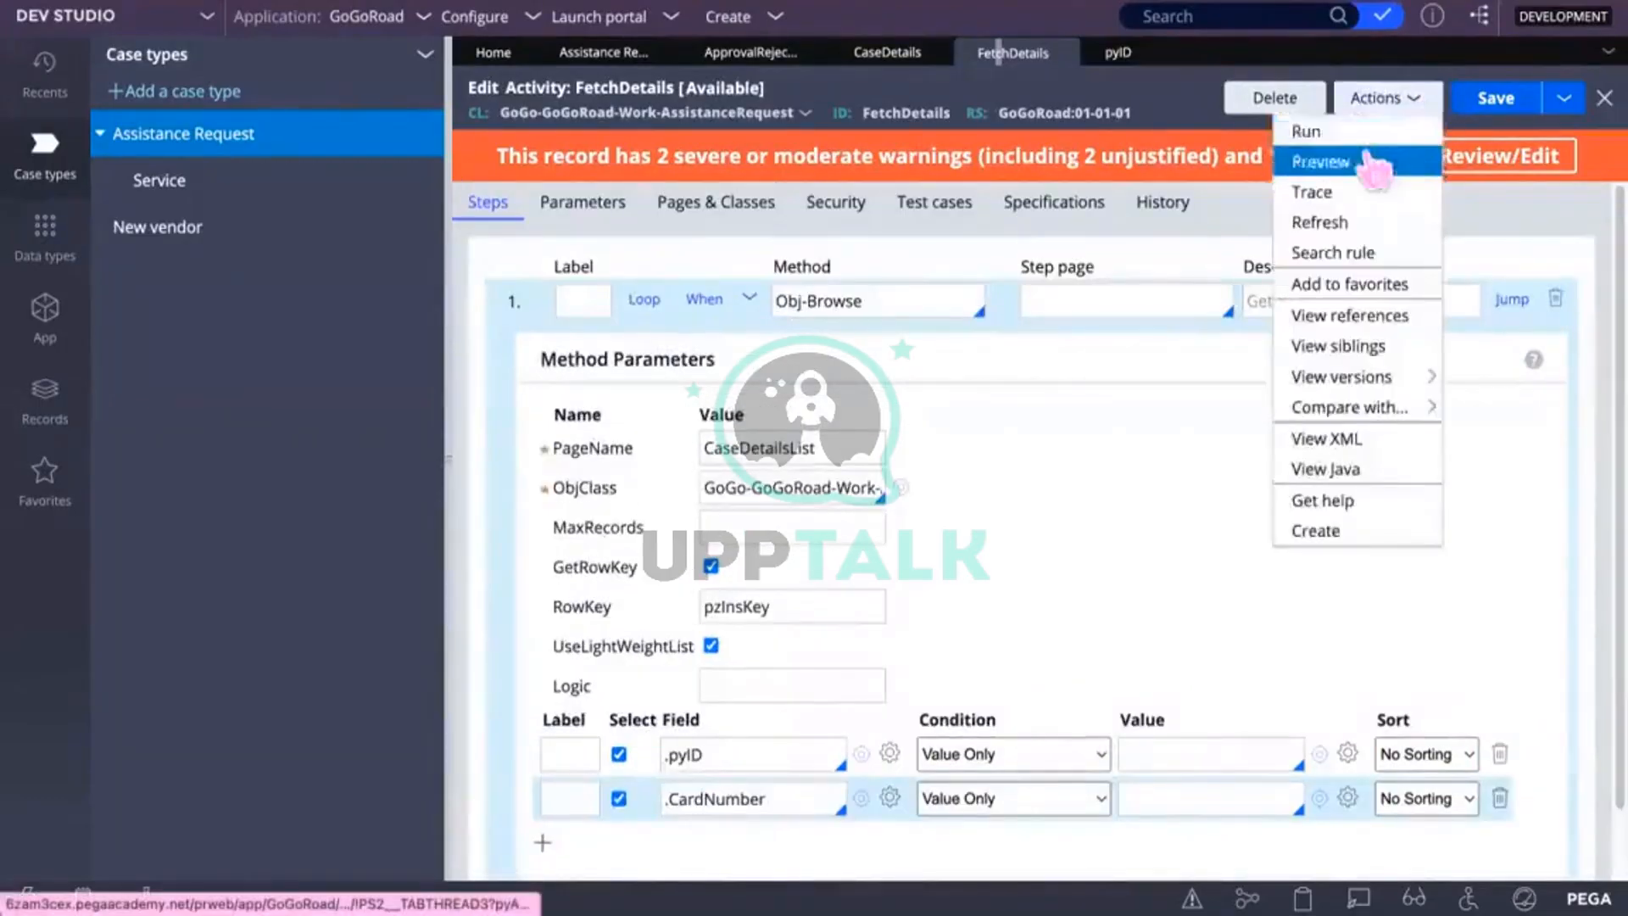
click(1330, 130)
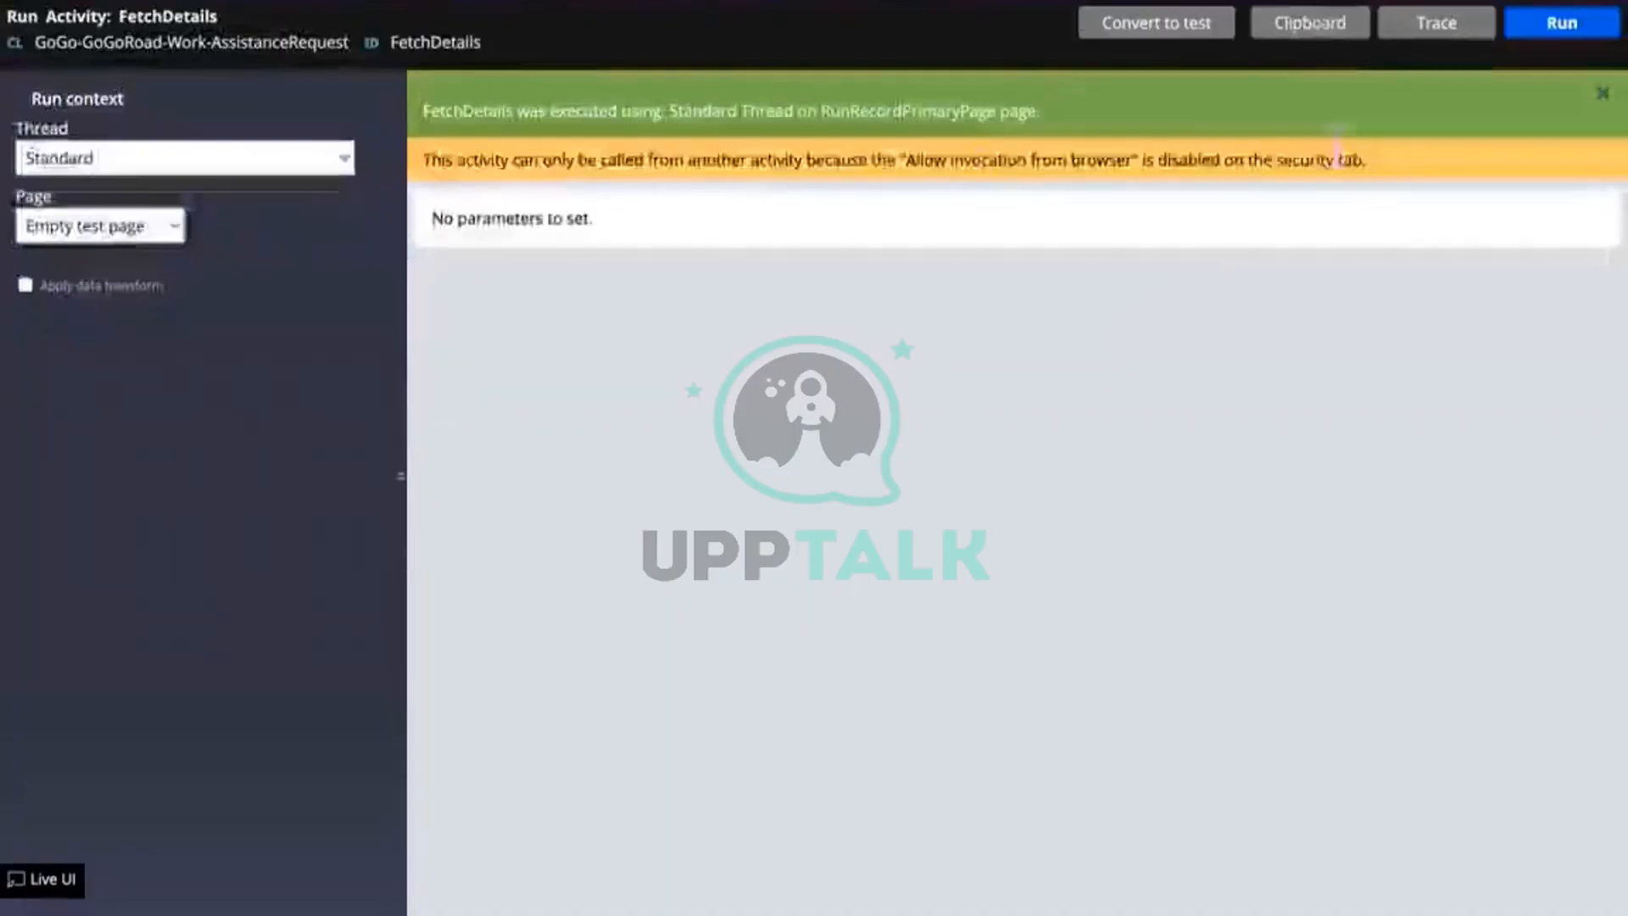
click(1311, 27)
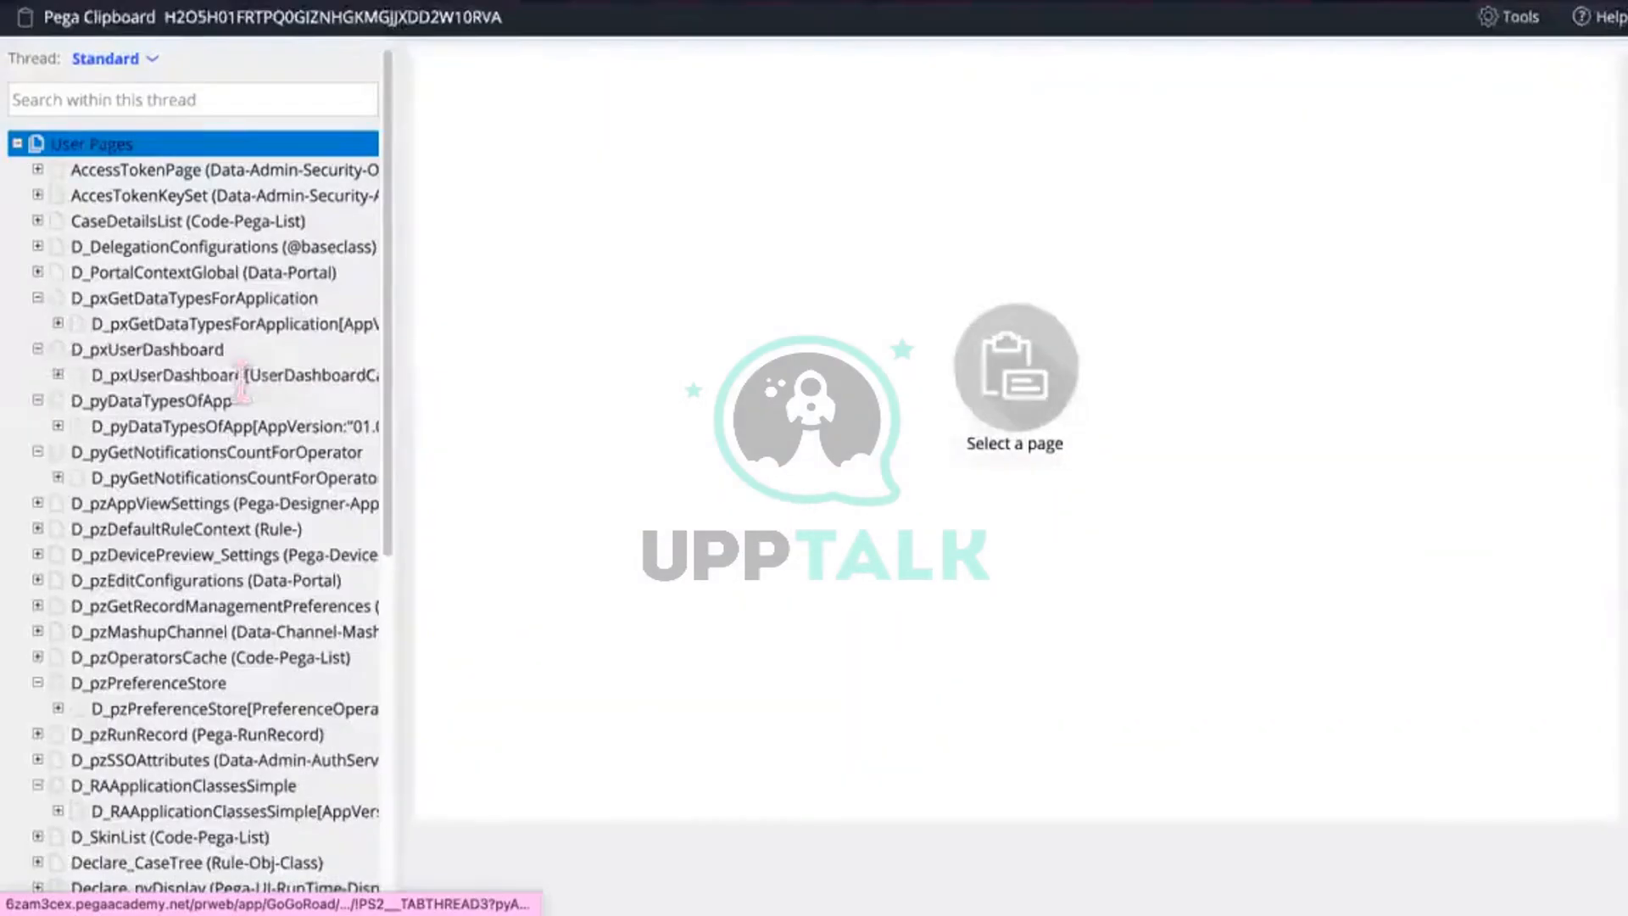
click(37, 221)
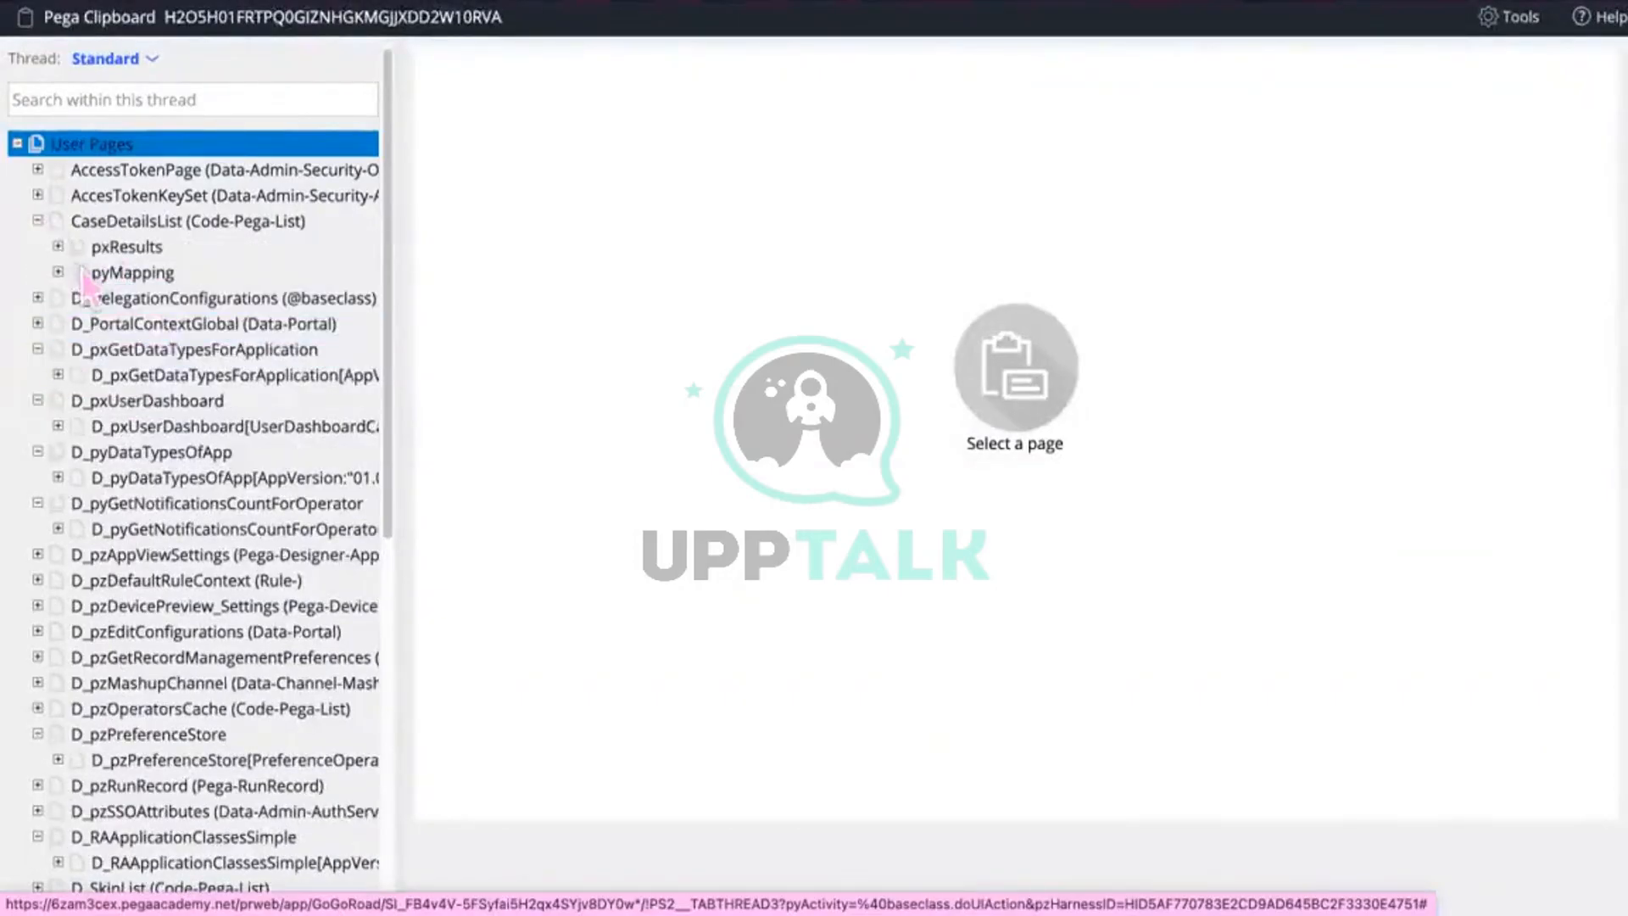
click(58, 246)
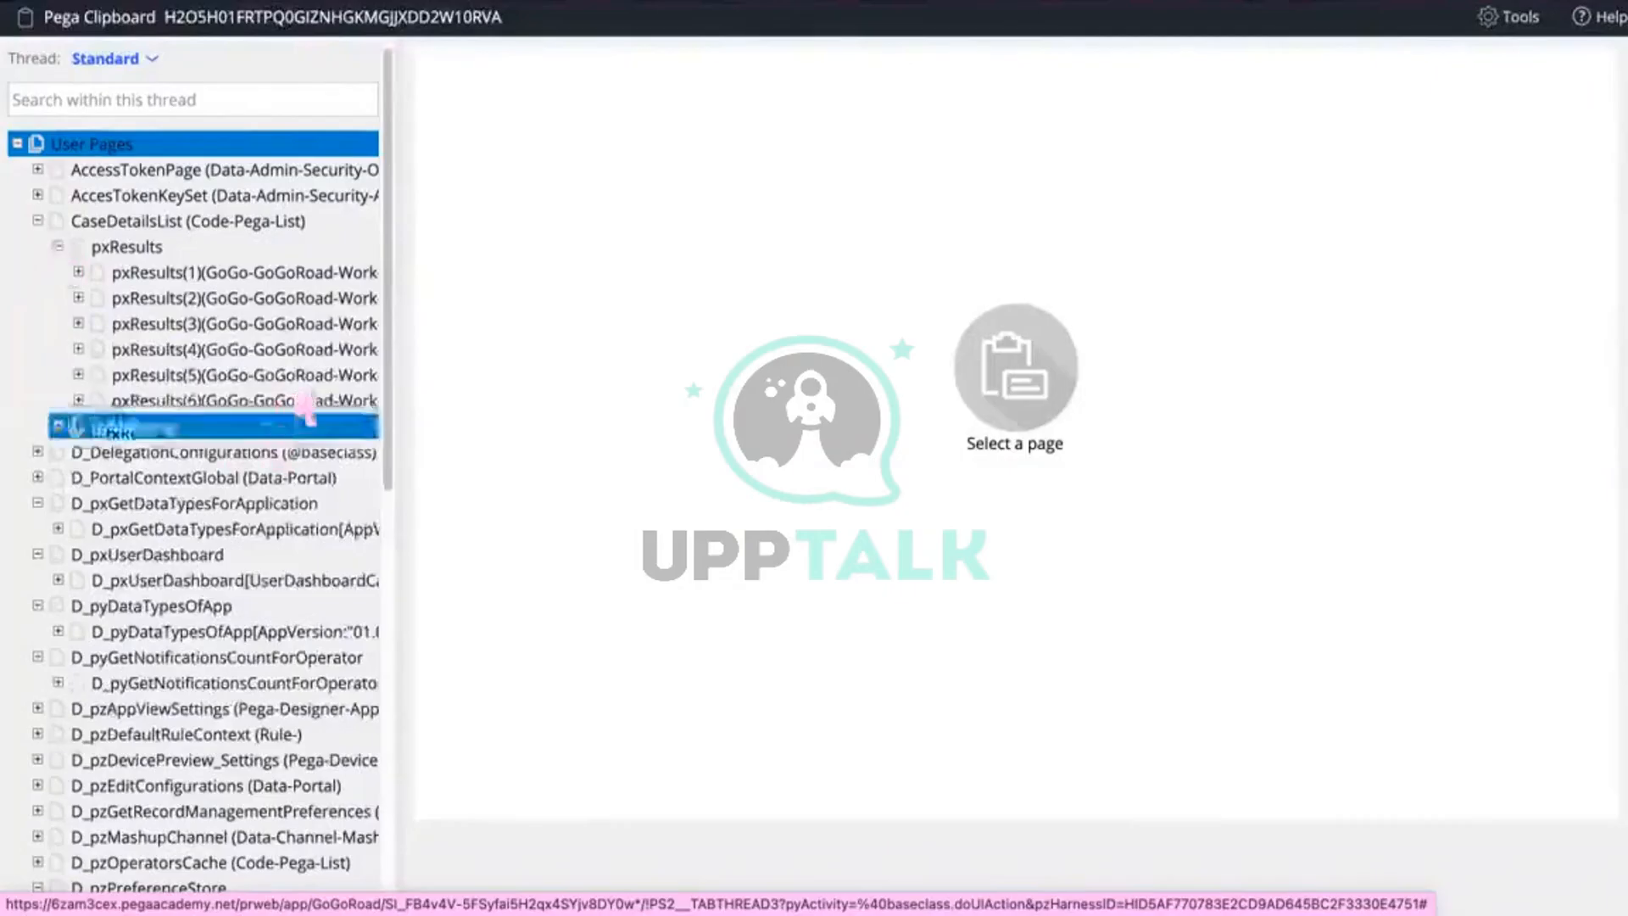
drag(391, 302, 508, 304)
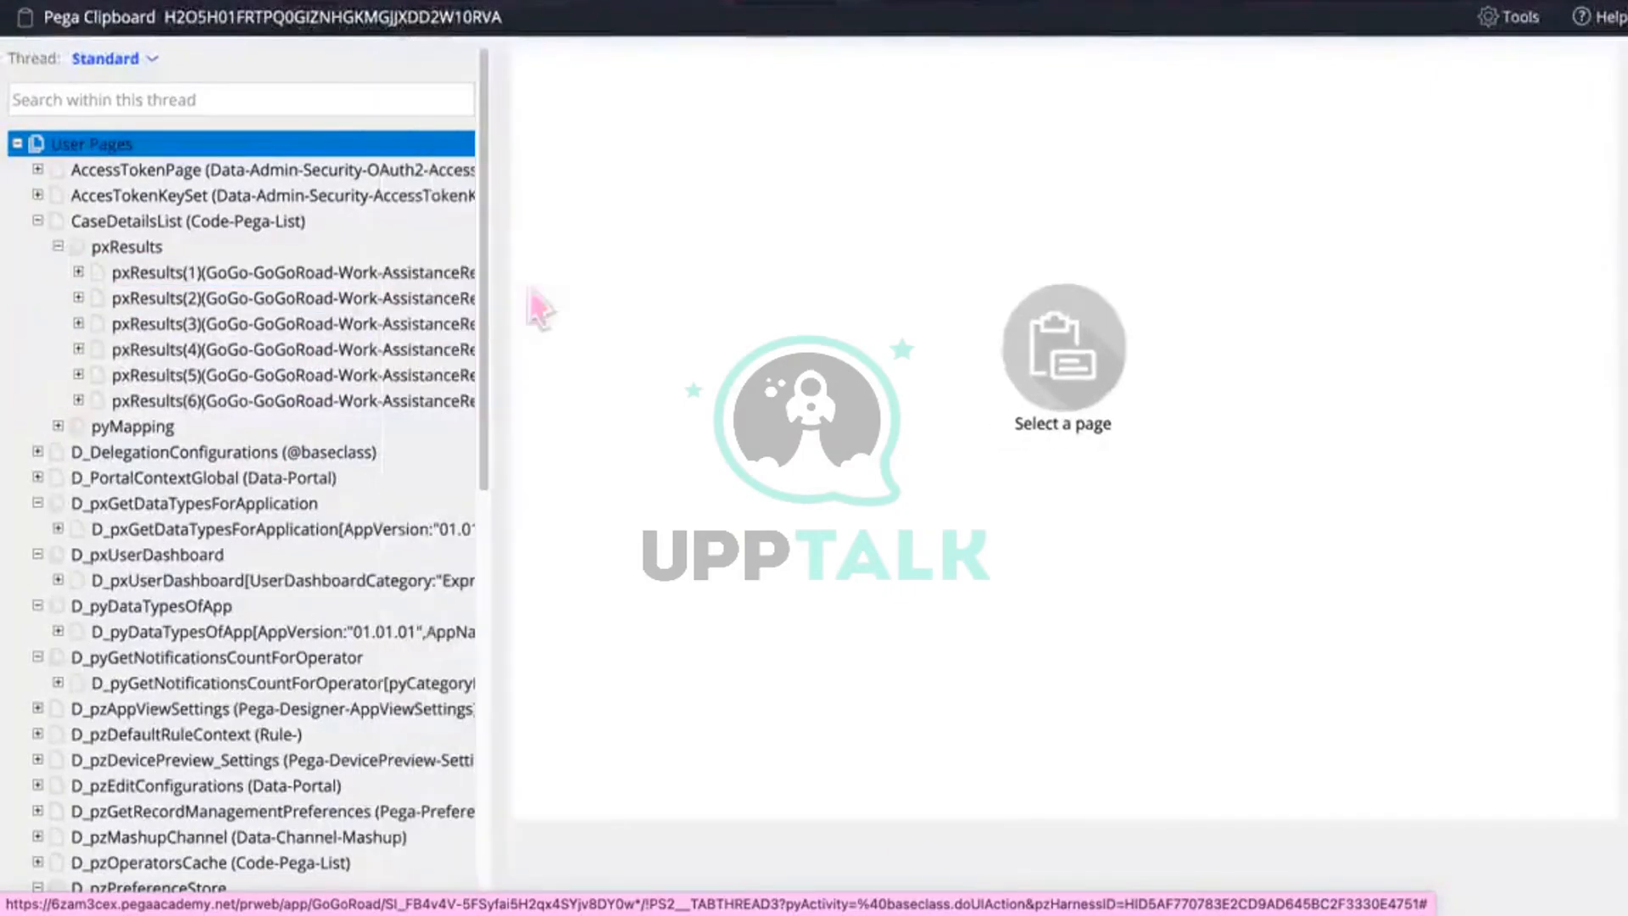
click(219, 250)
click(227, 273)
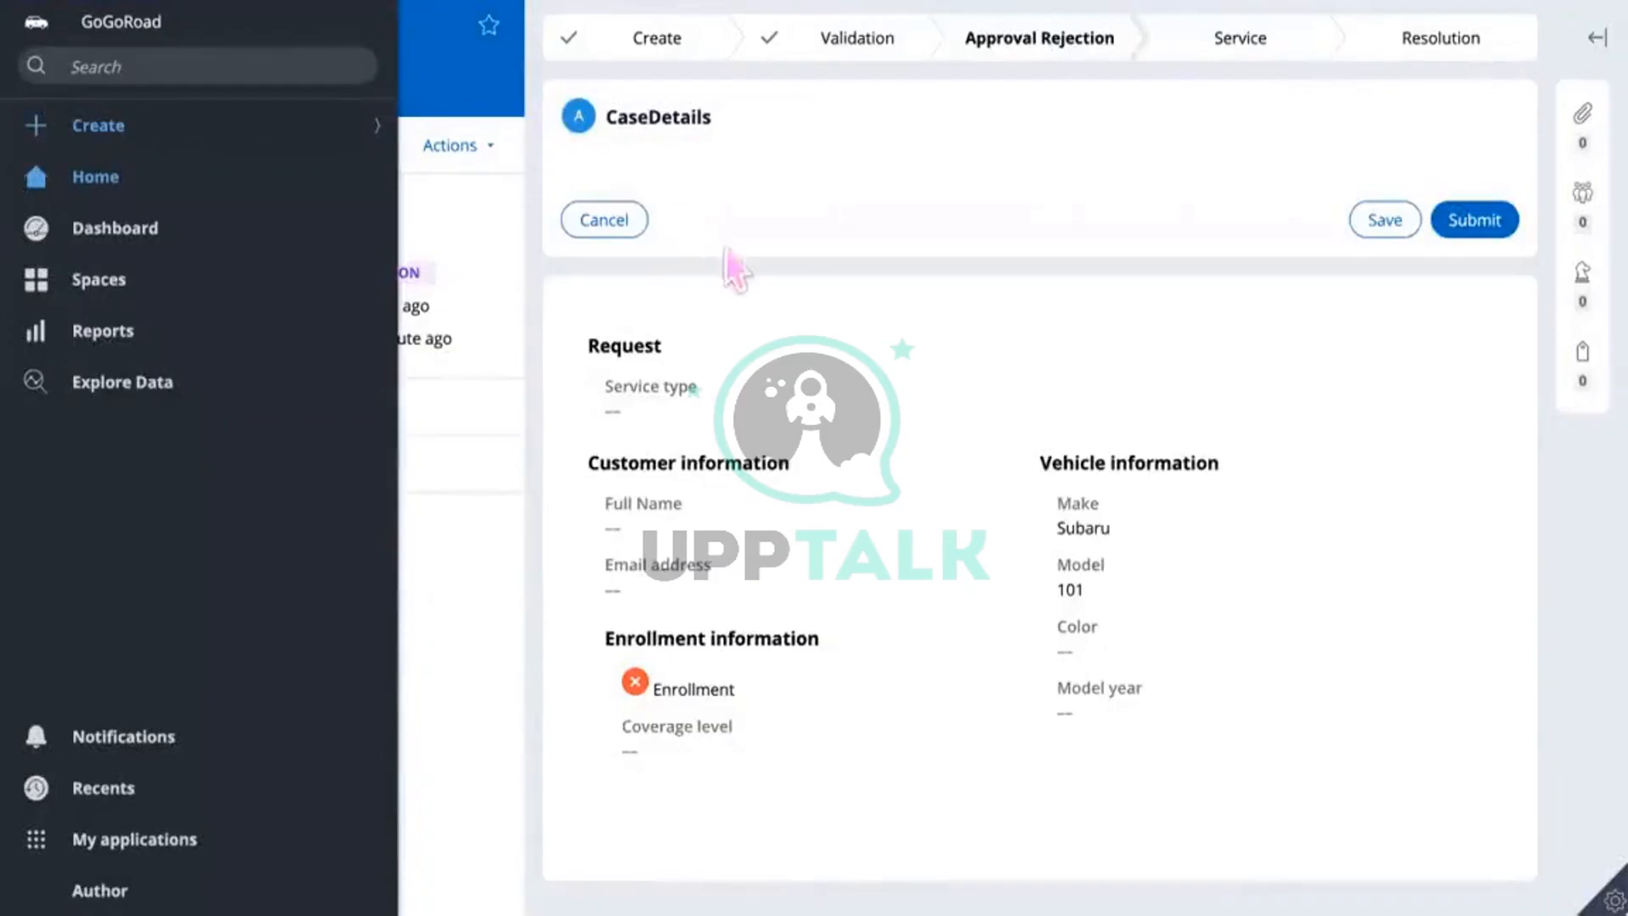
Step: Create a new Assistance Request for vehicle make Subaru, model 201
click(80, 127)
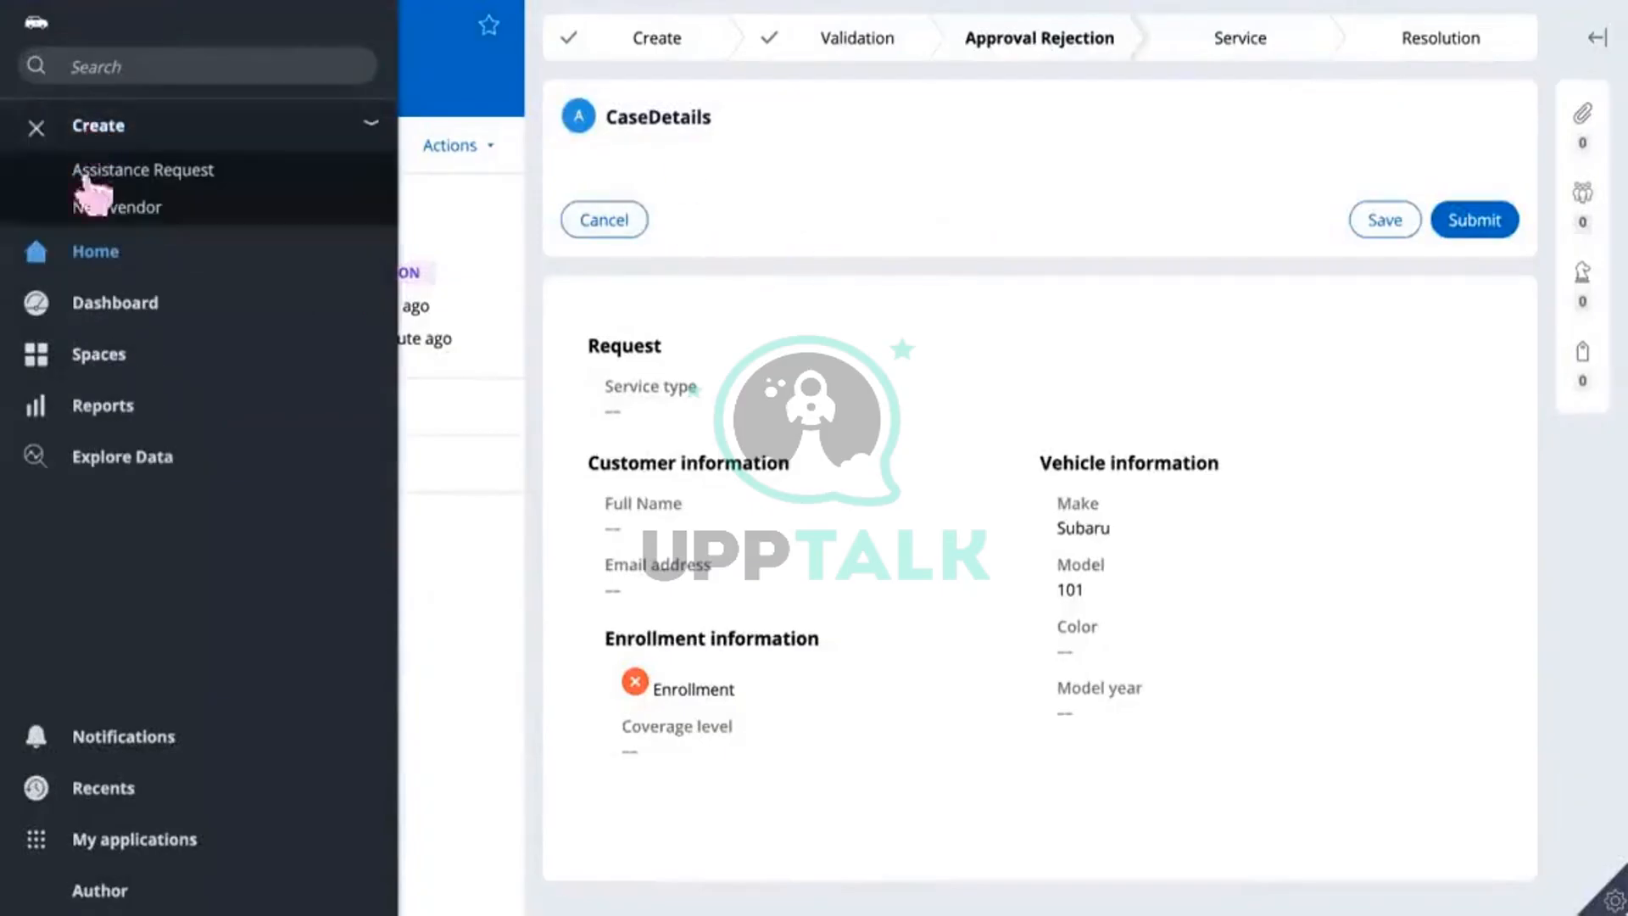
click(39, 187)
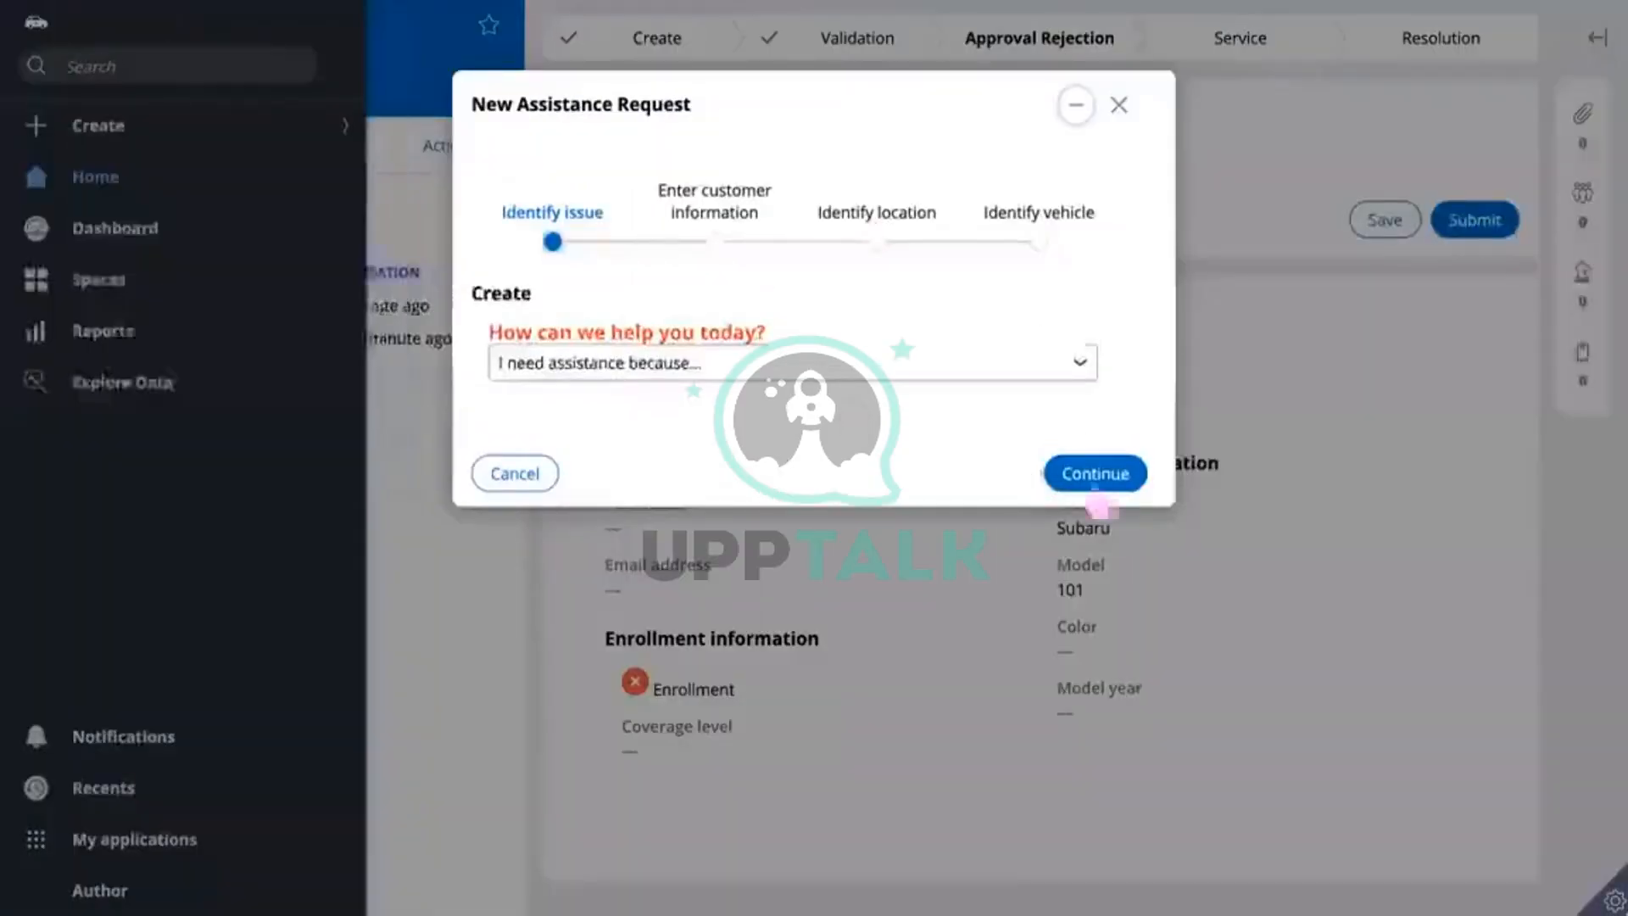
click(1106, 476)
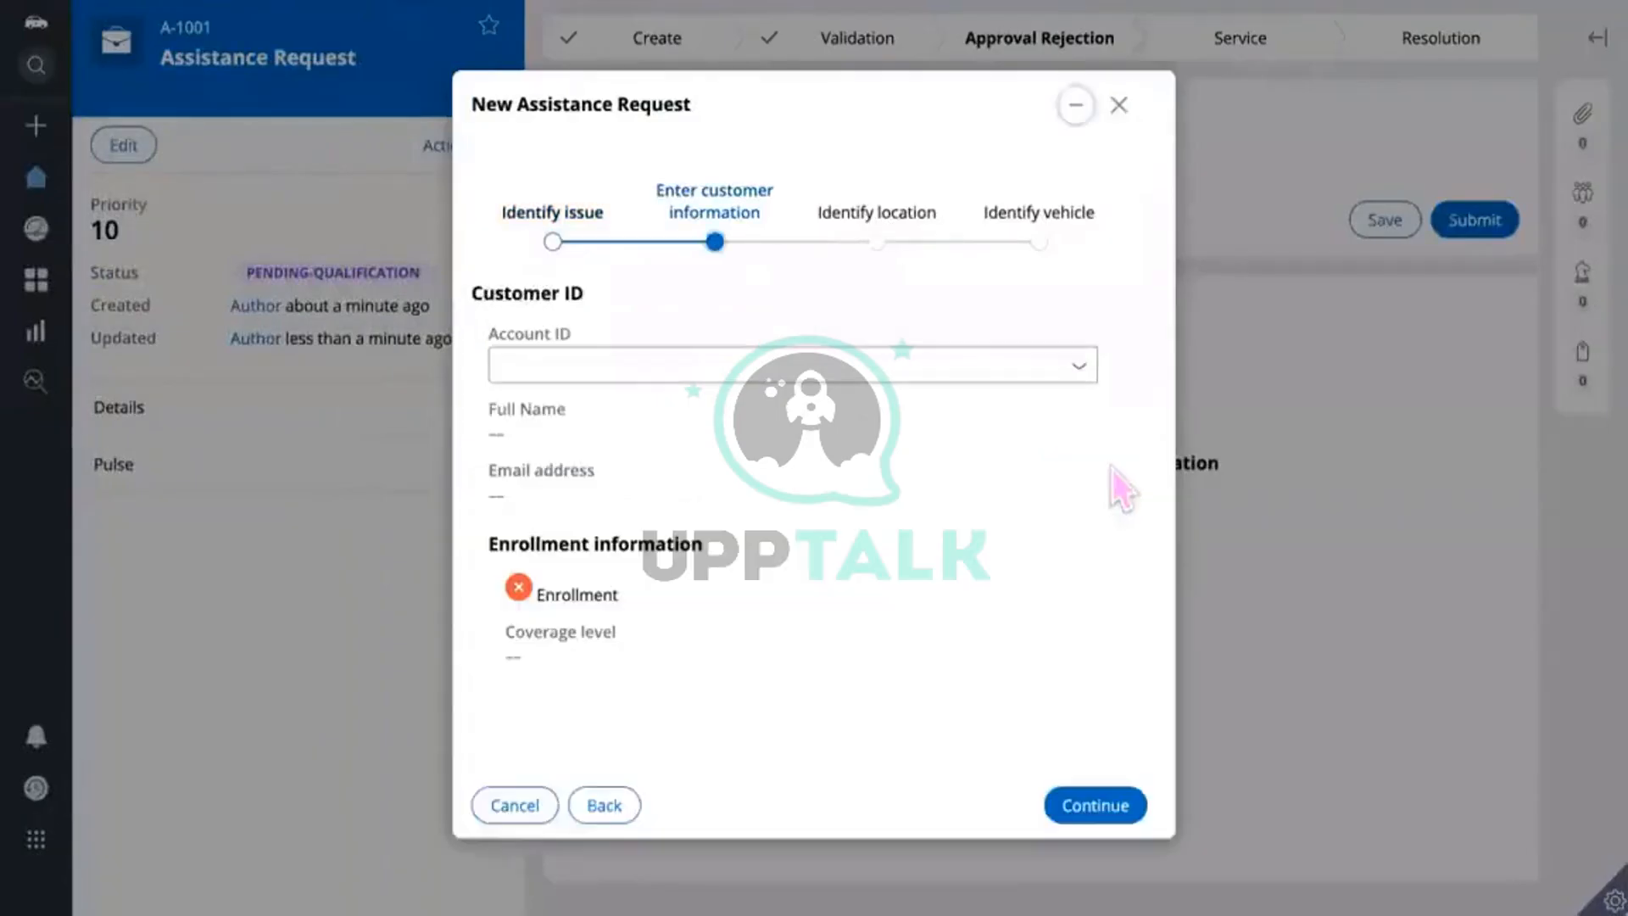
click(1117, 806)
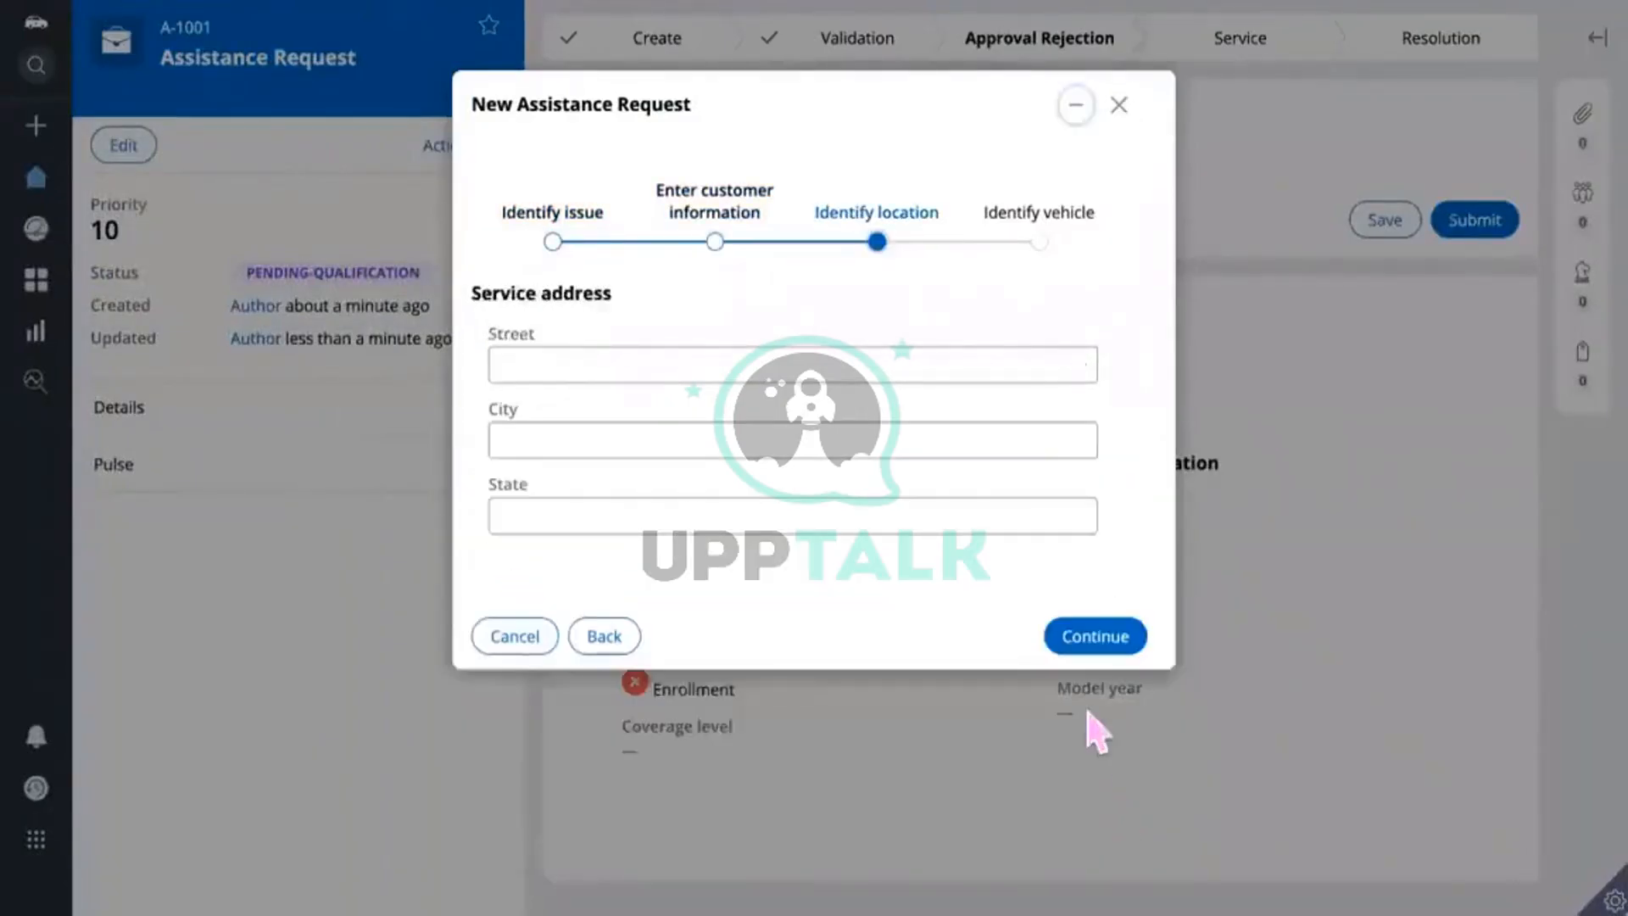
click(1102, 644)
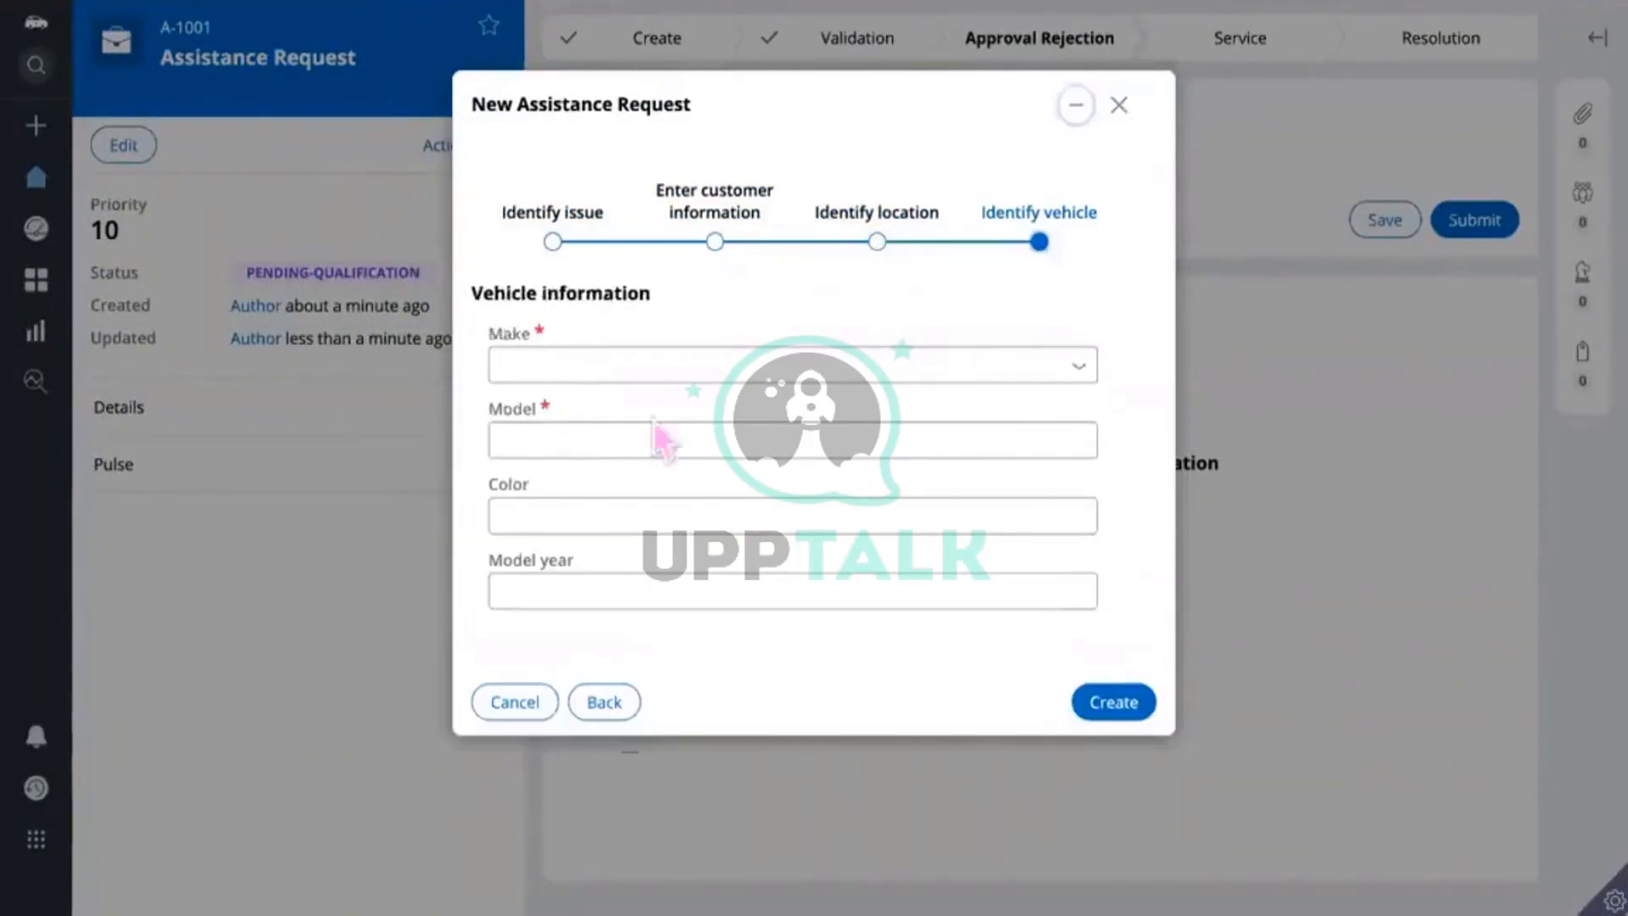
click(600, 371)
text(su)
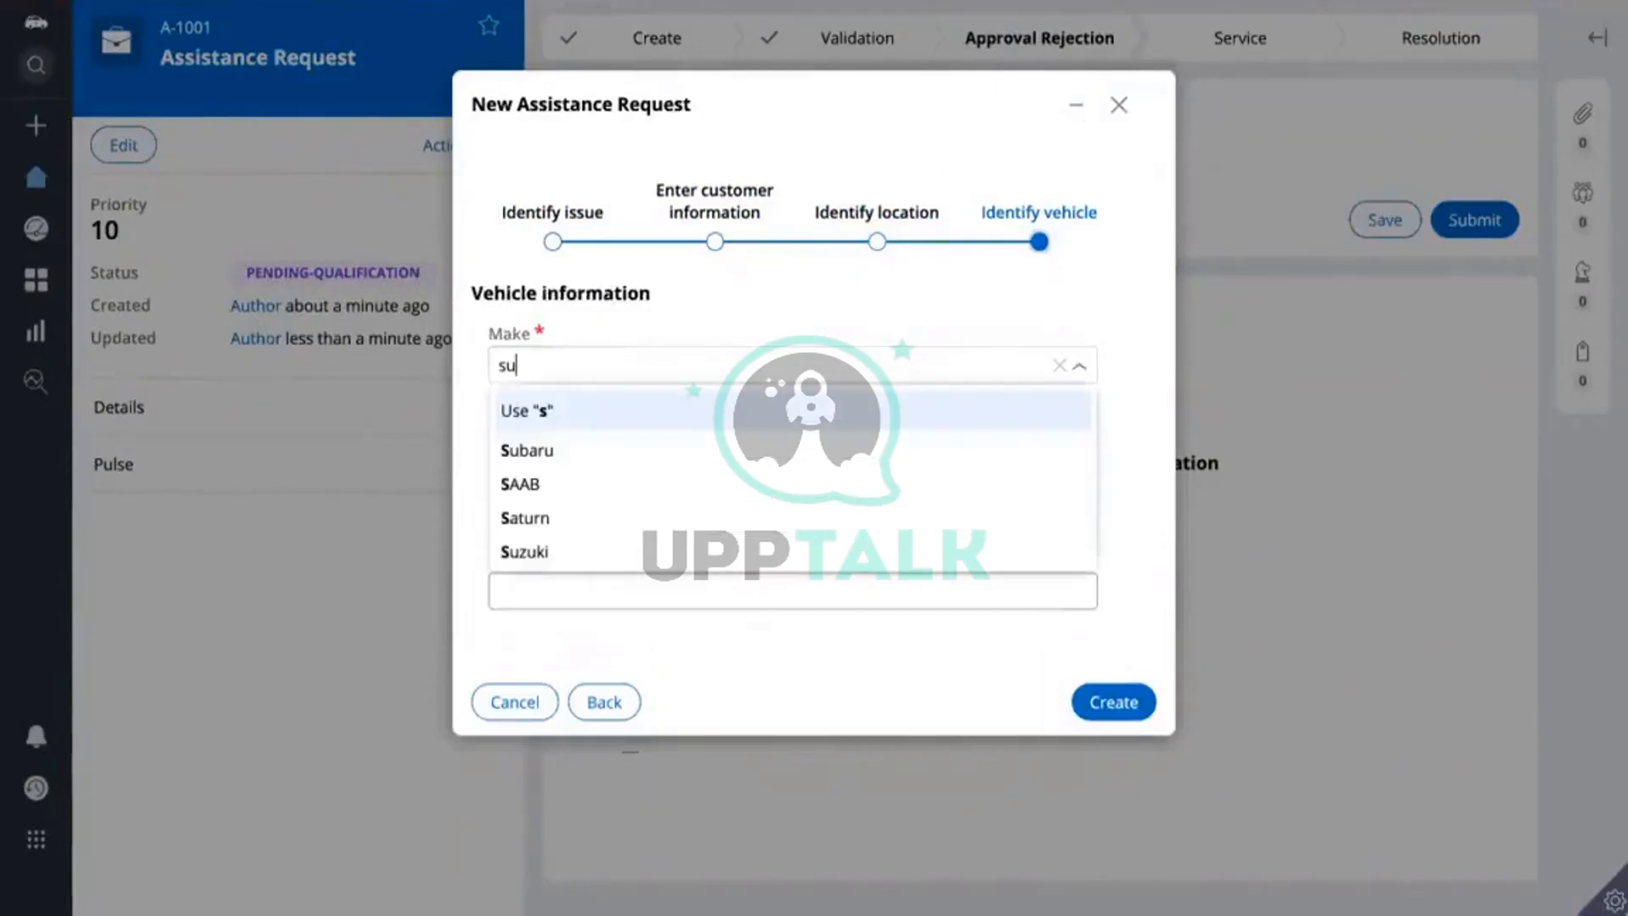
click(529, 441)
click(529, 440)
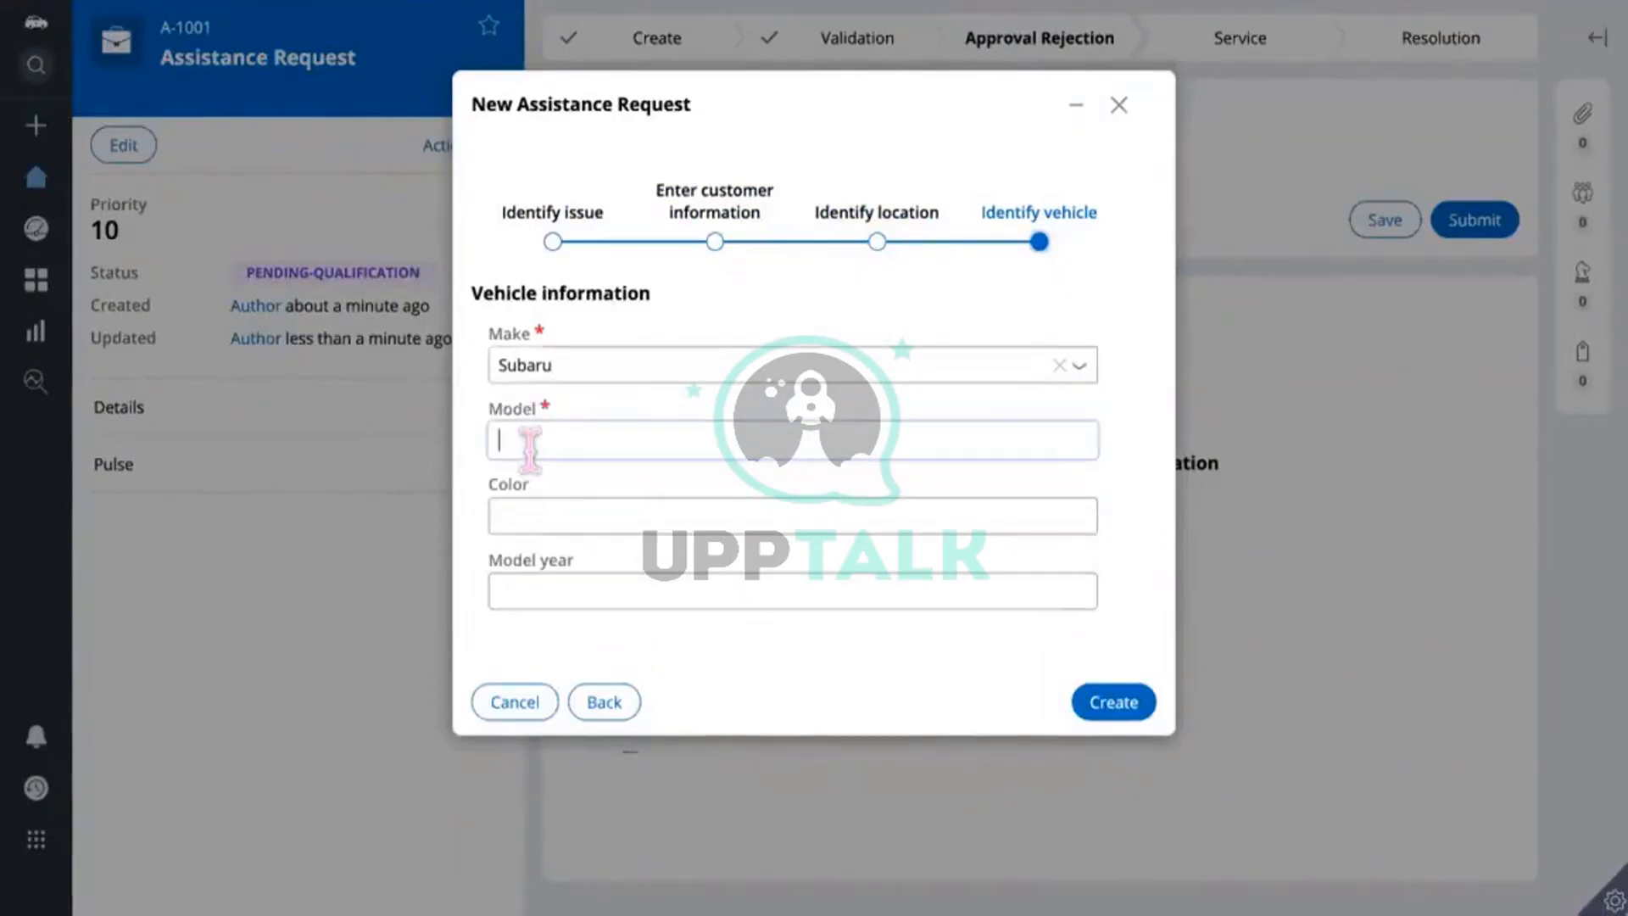
text(201)
click(1134, 704)
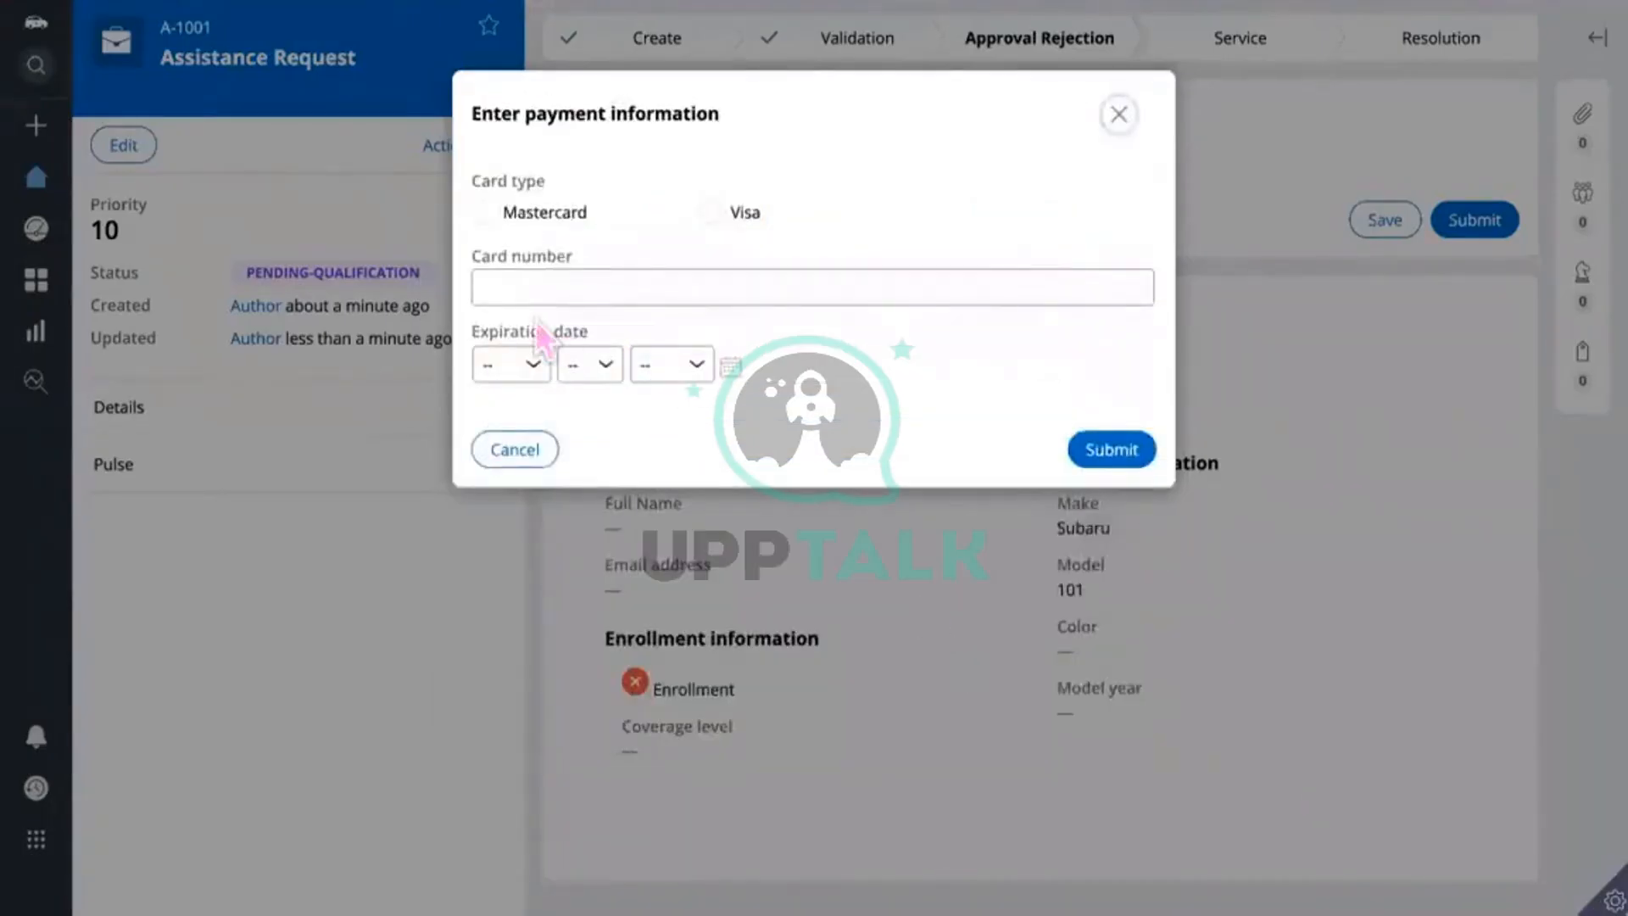
Step: Enter a card number as payment information and submit it
click(523, 289)
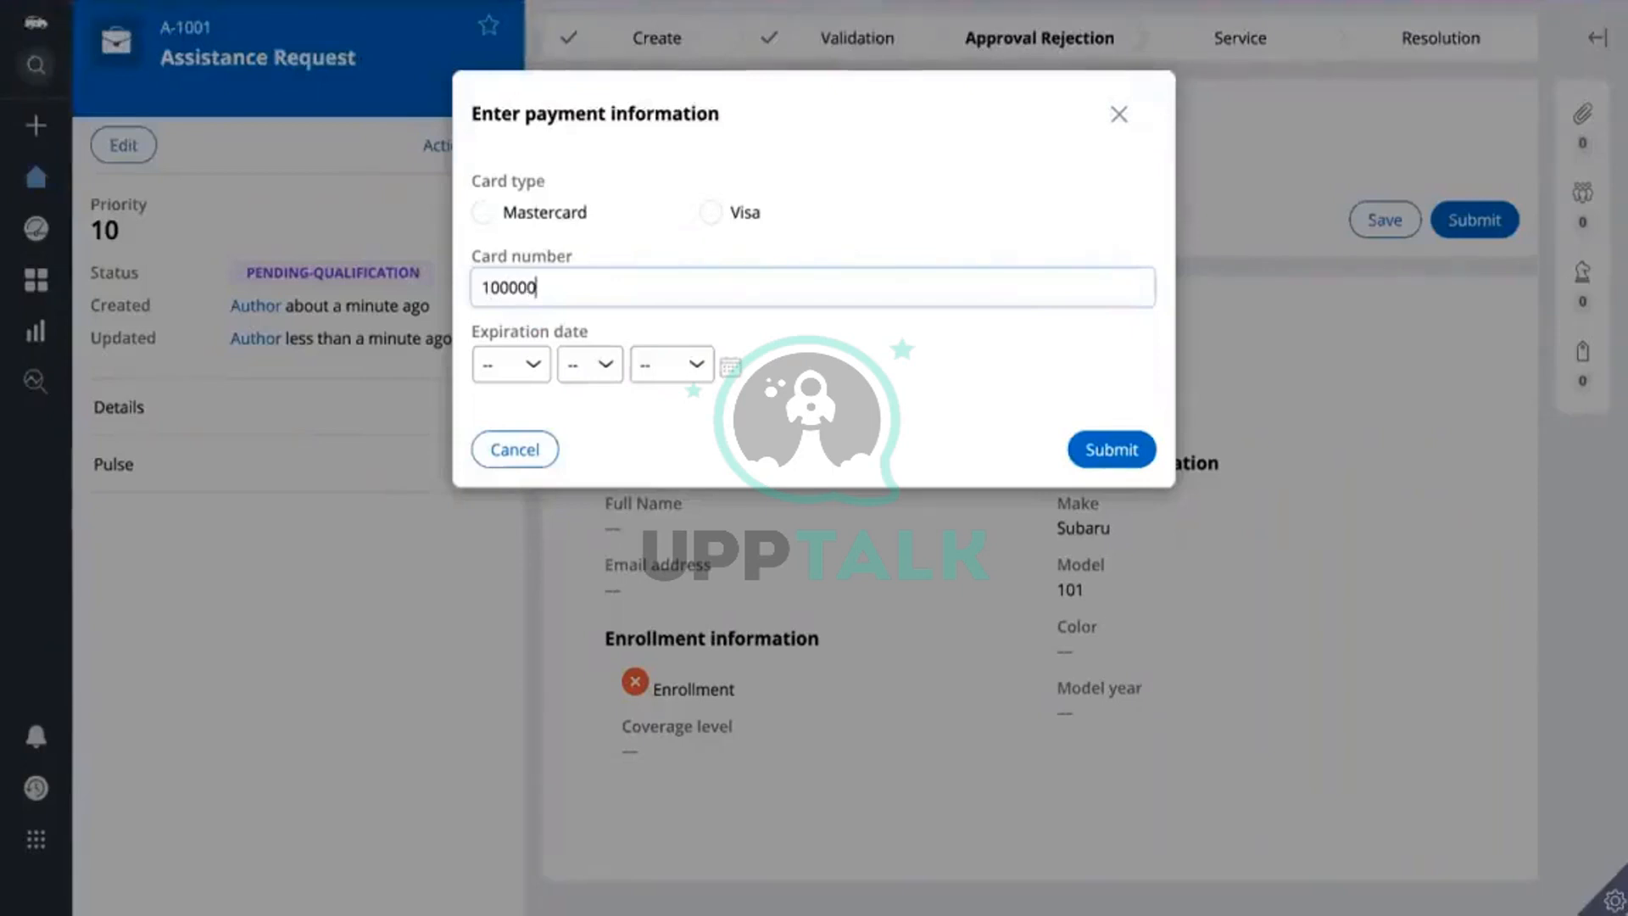
drag(553, 287, 465, 293)
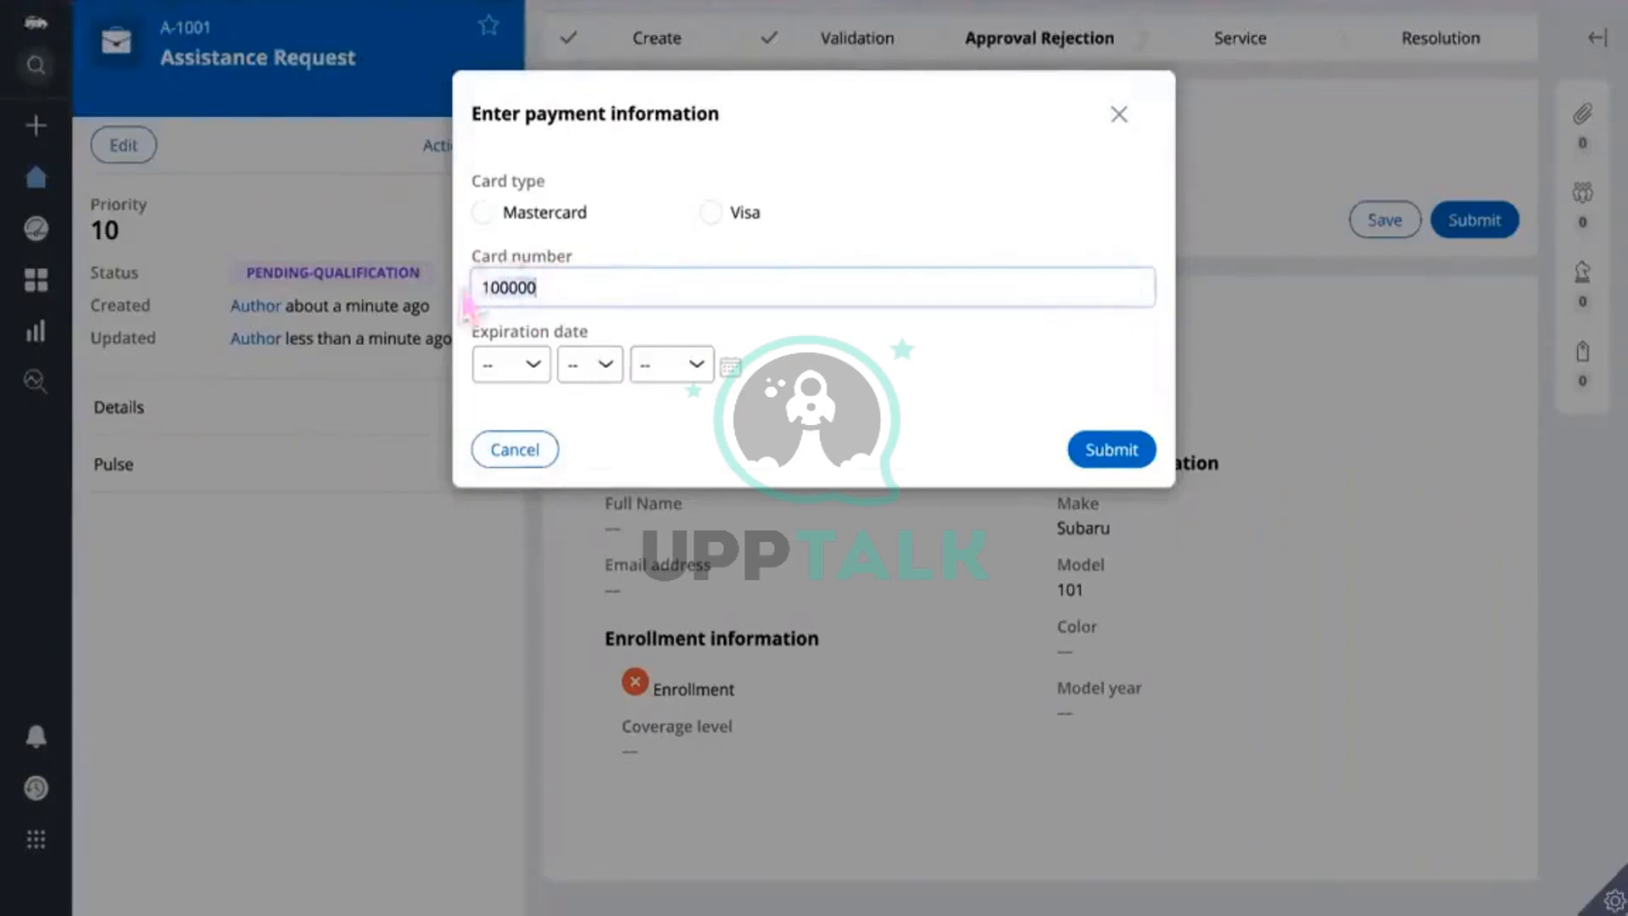
click(1105, 453)
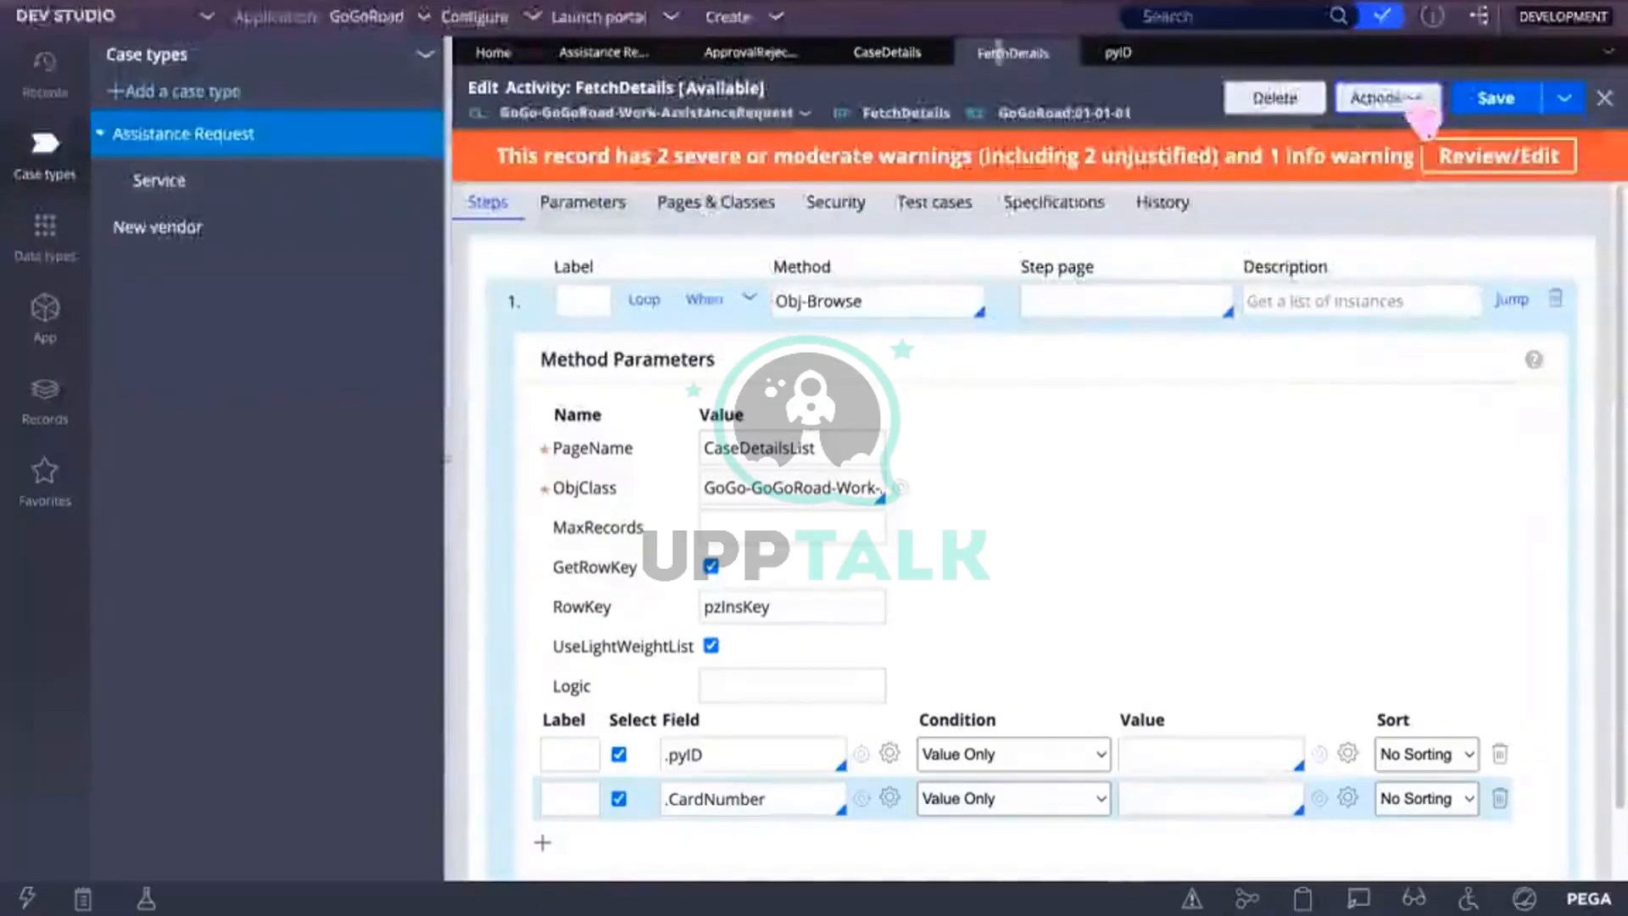
Step: Rerun FetchDetails and expand CaseDetailsList.pxResults on the clipboard, viewing entries 1 and 7
click(1397, 100)
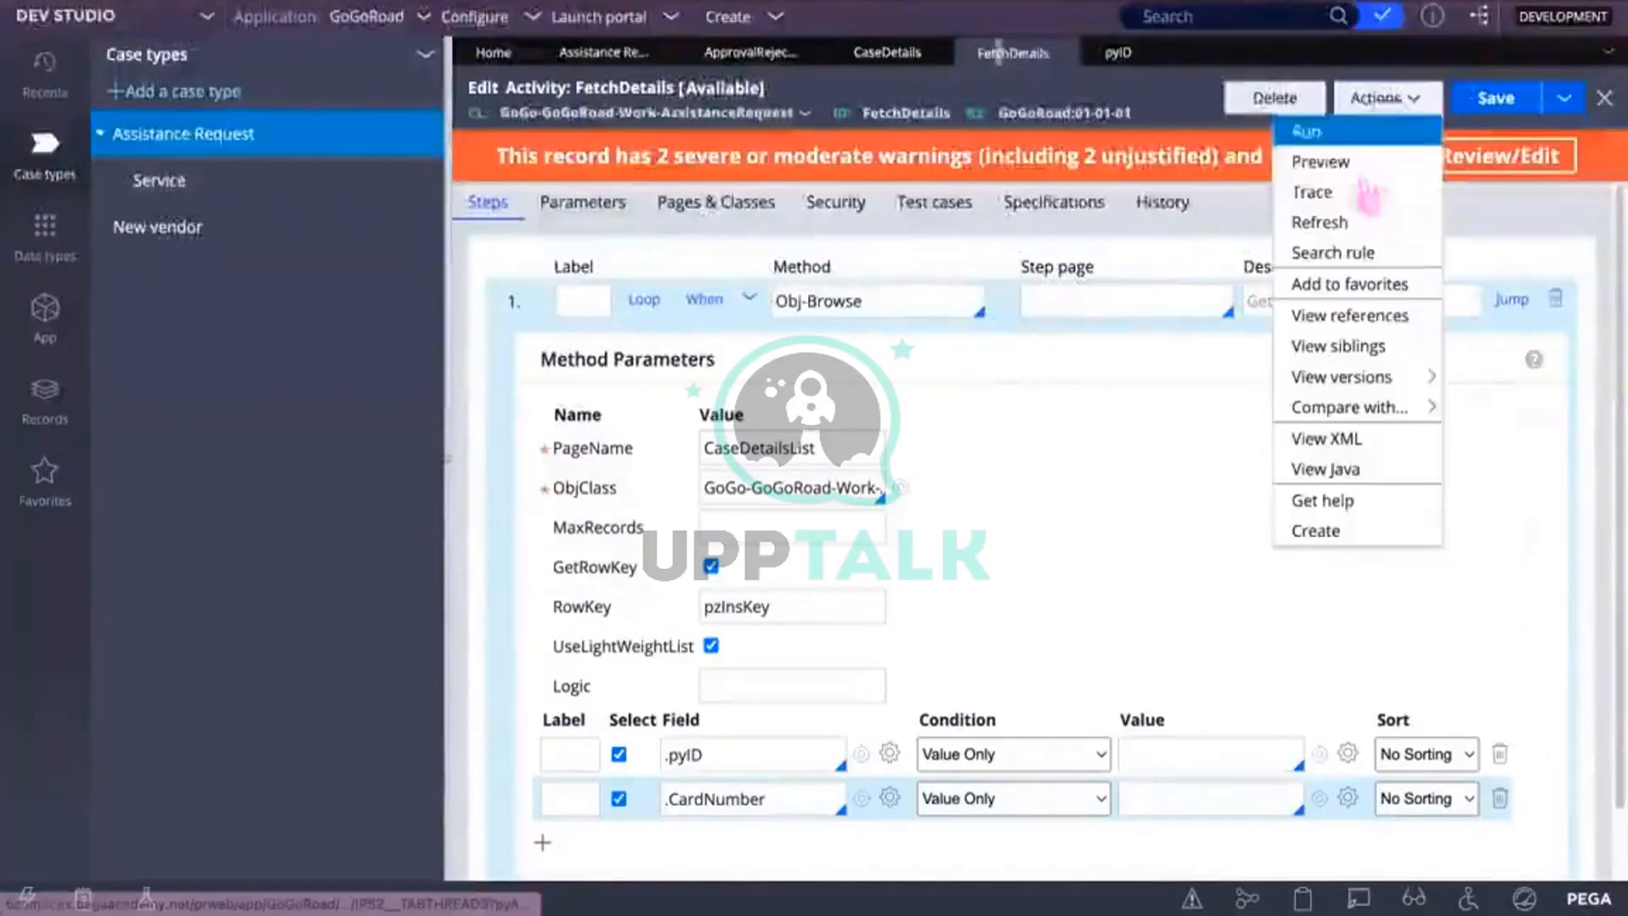
click(1320, 132)
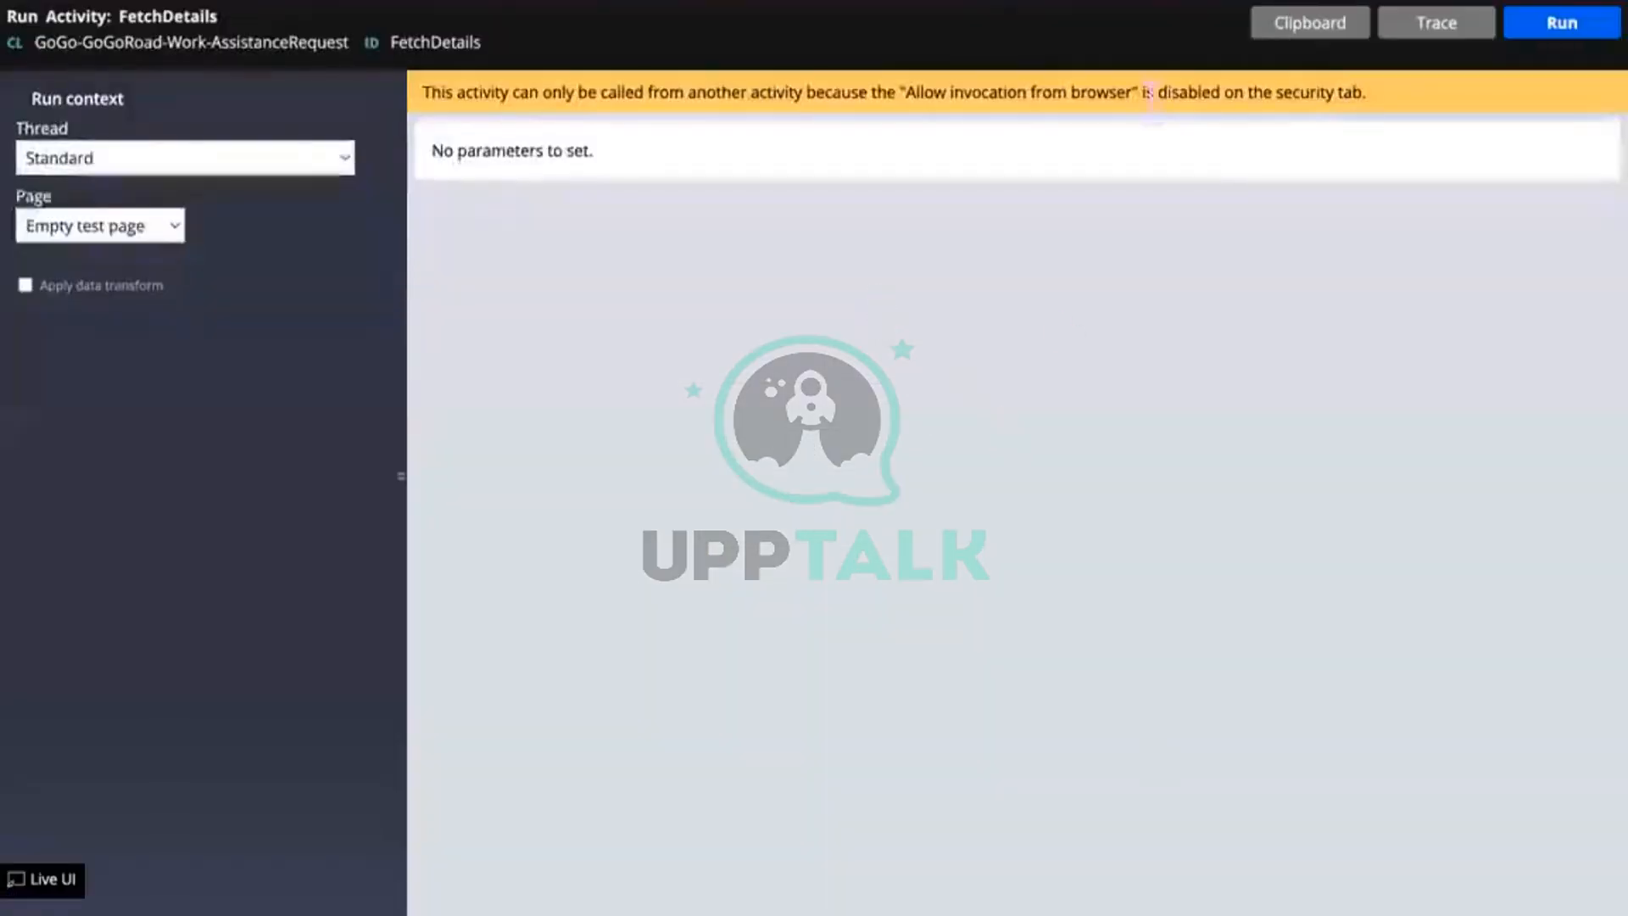
click(1559, 30)
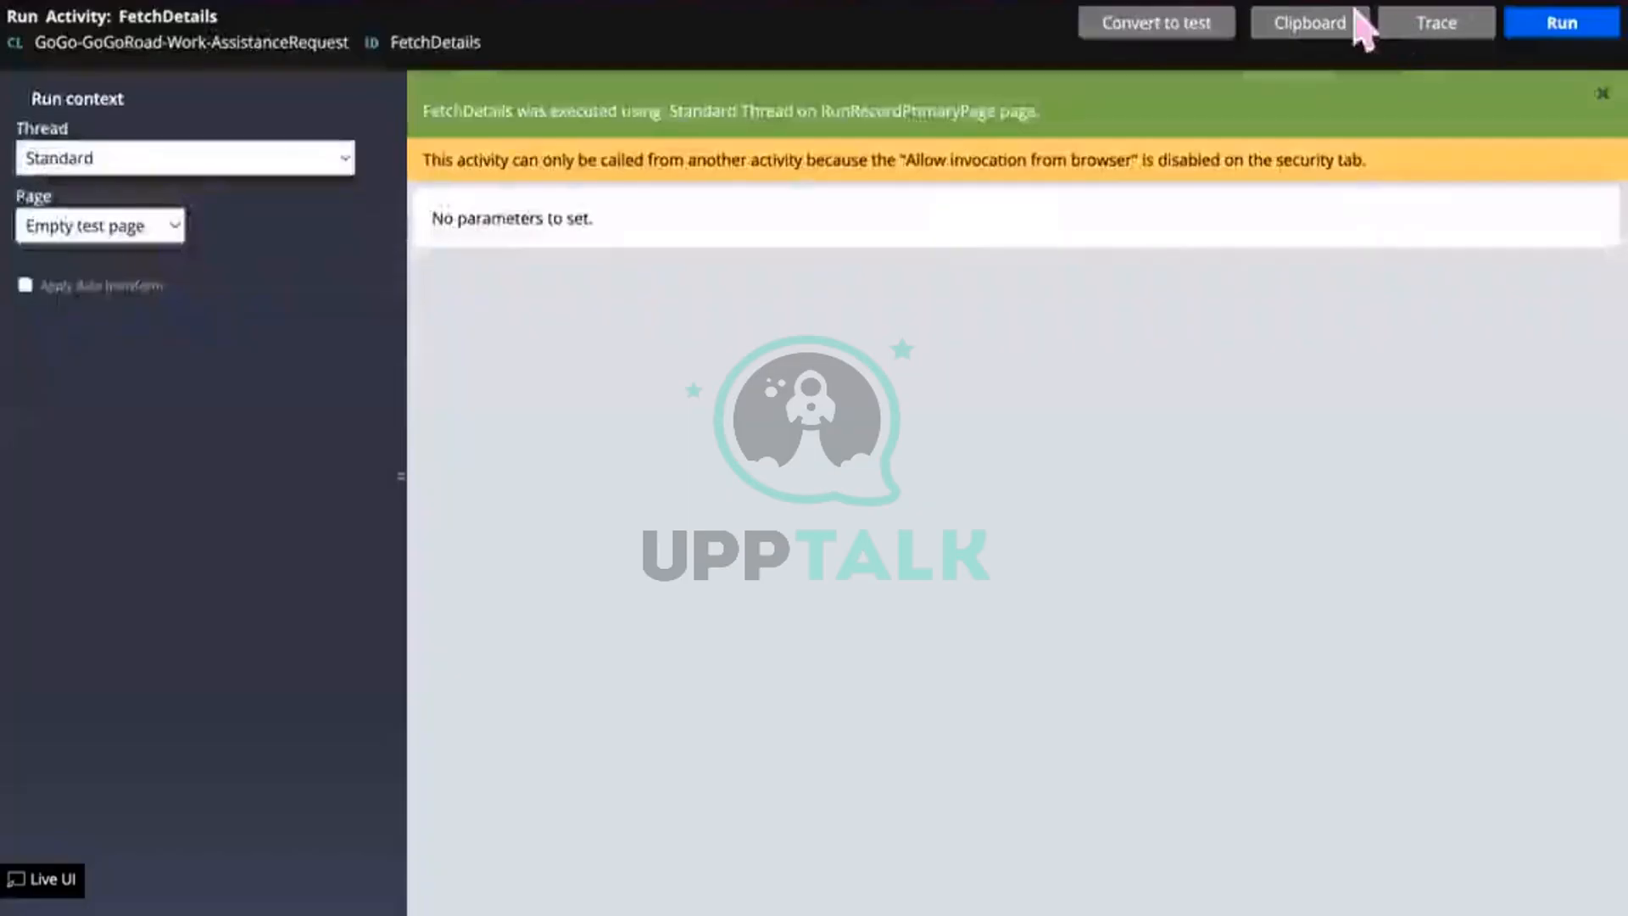
click(1329, 30)
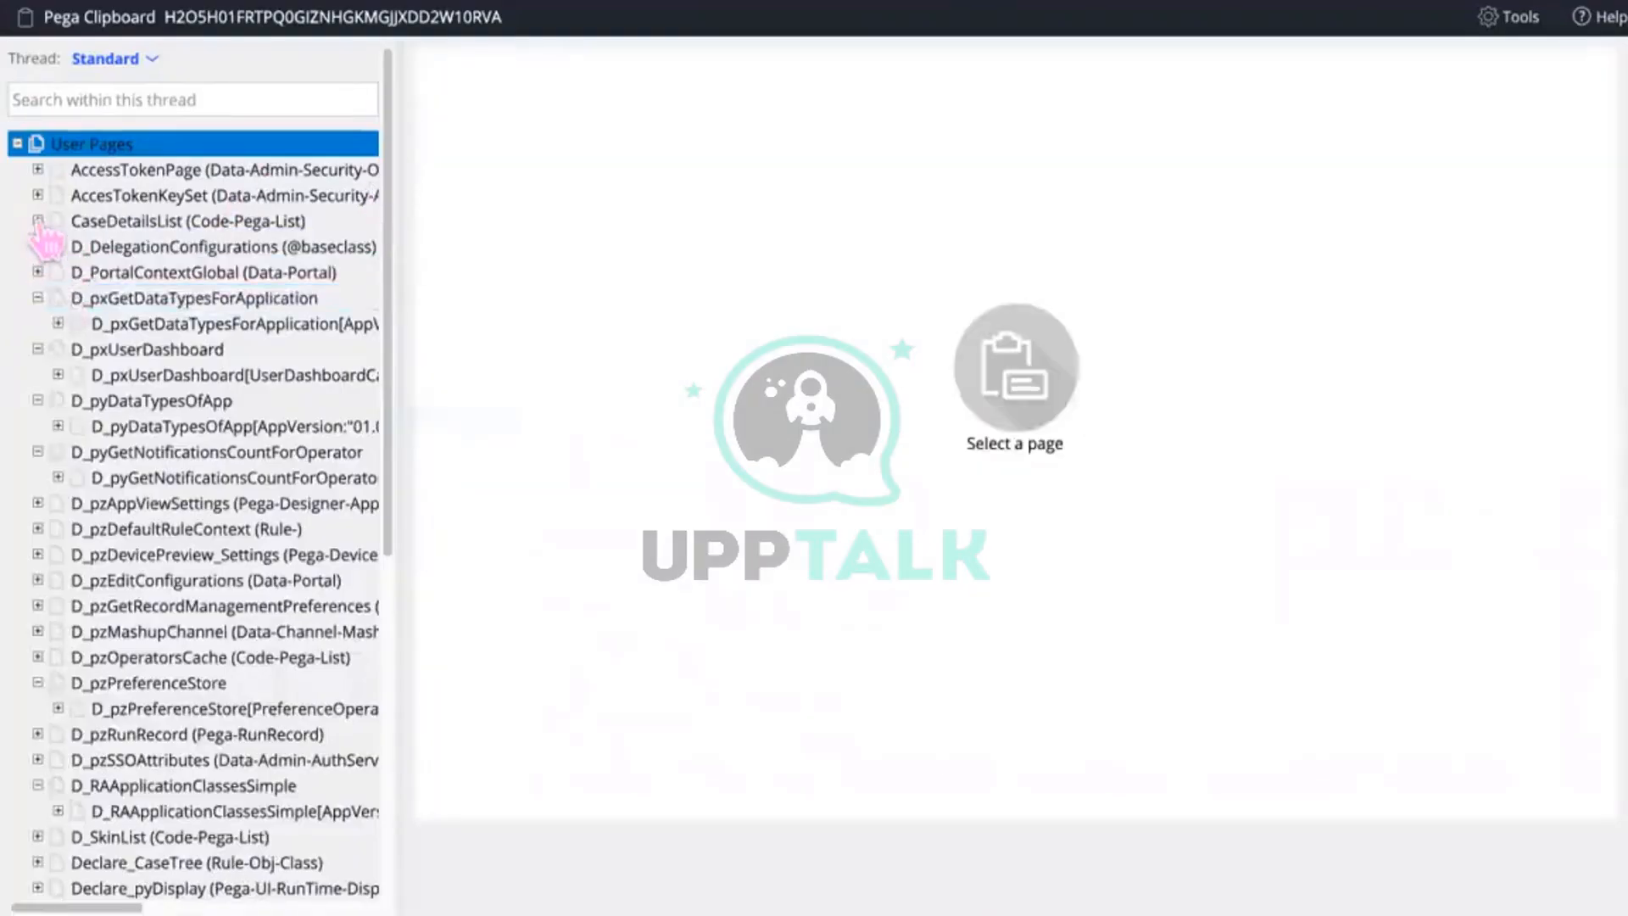
click(37, 220)
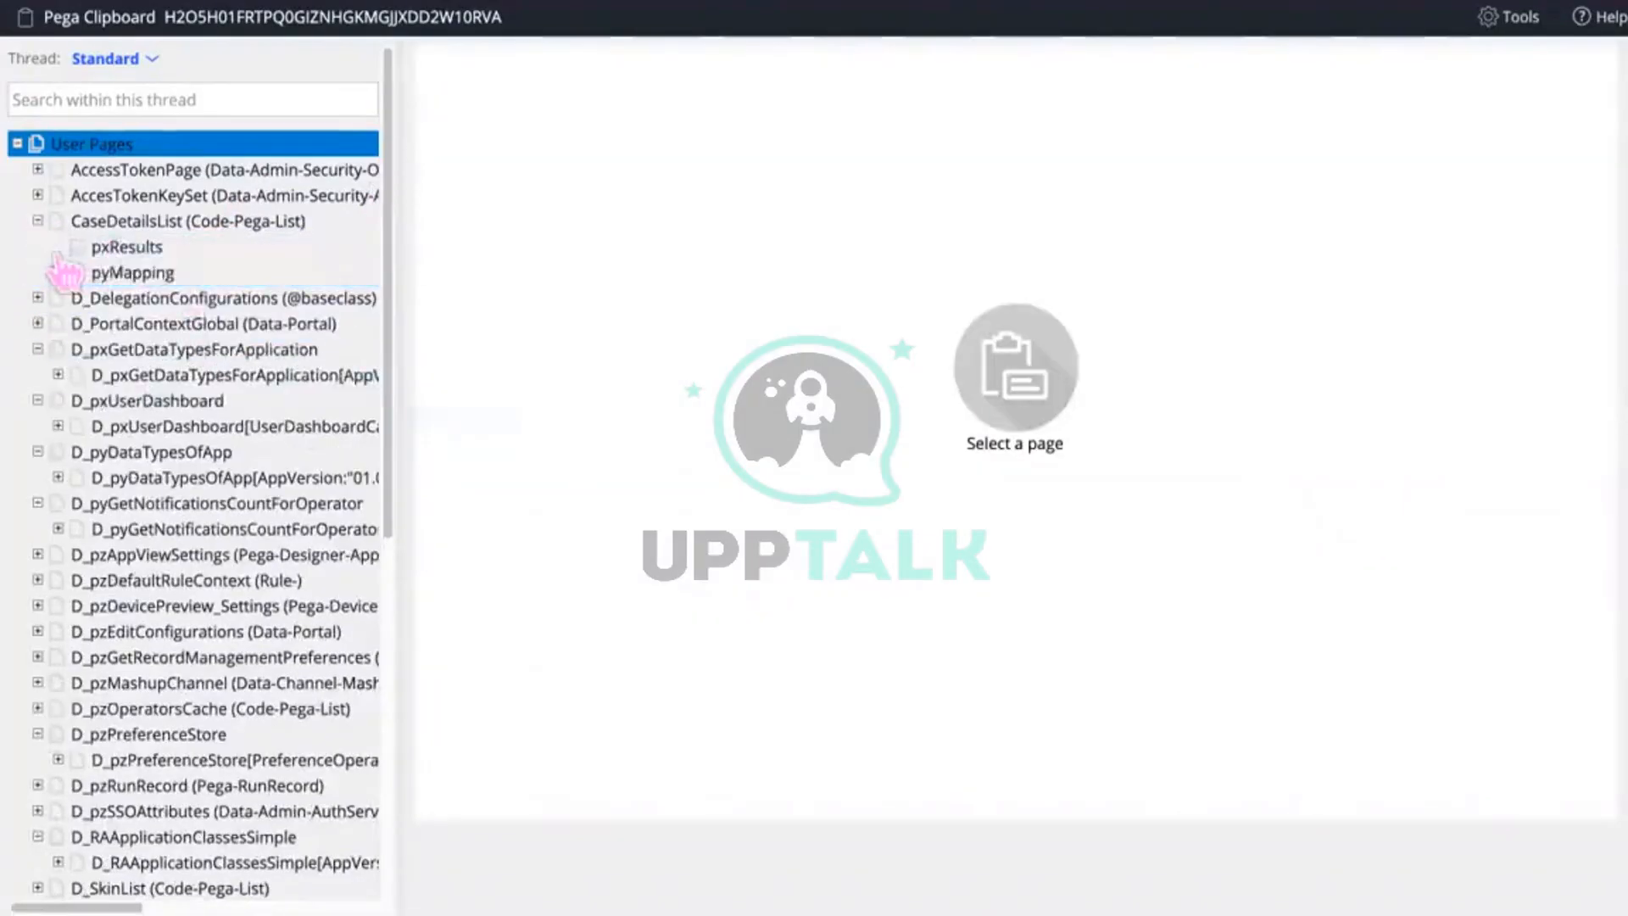
click(57, 246)
click(174, 272)
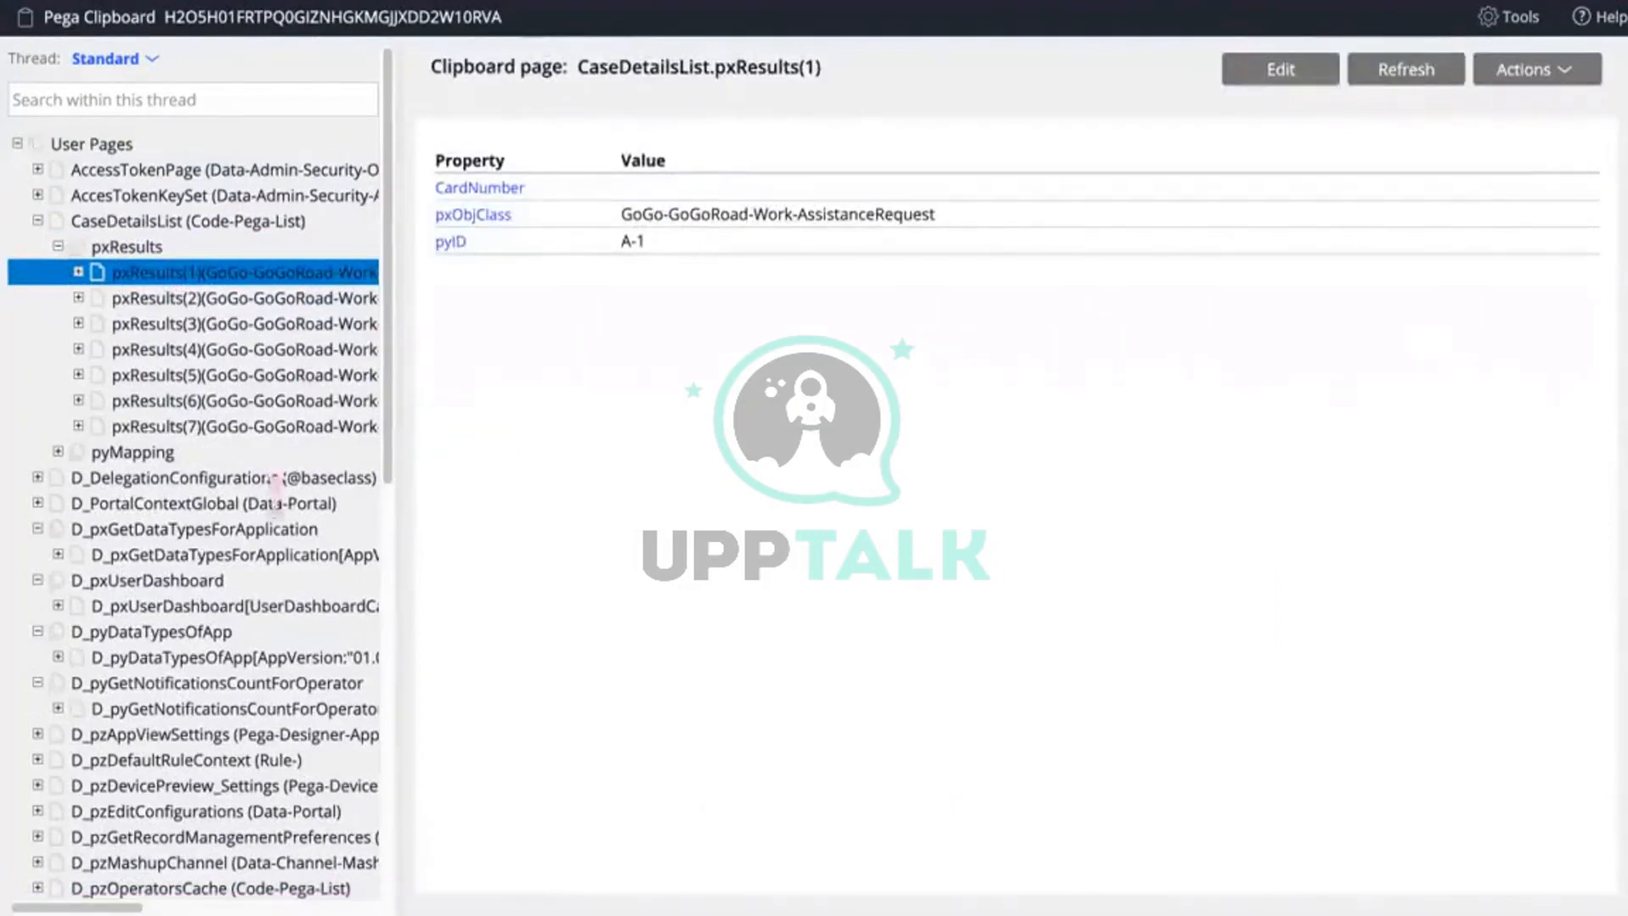
click(259, 426)
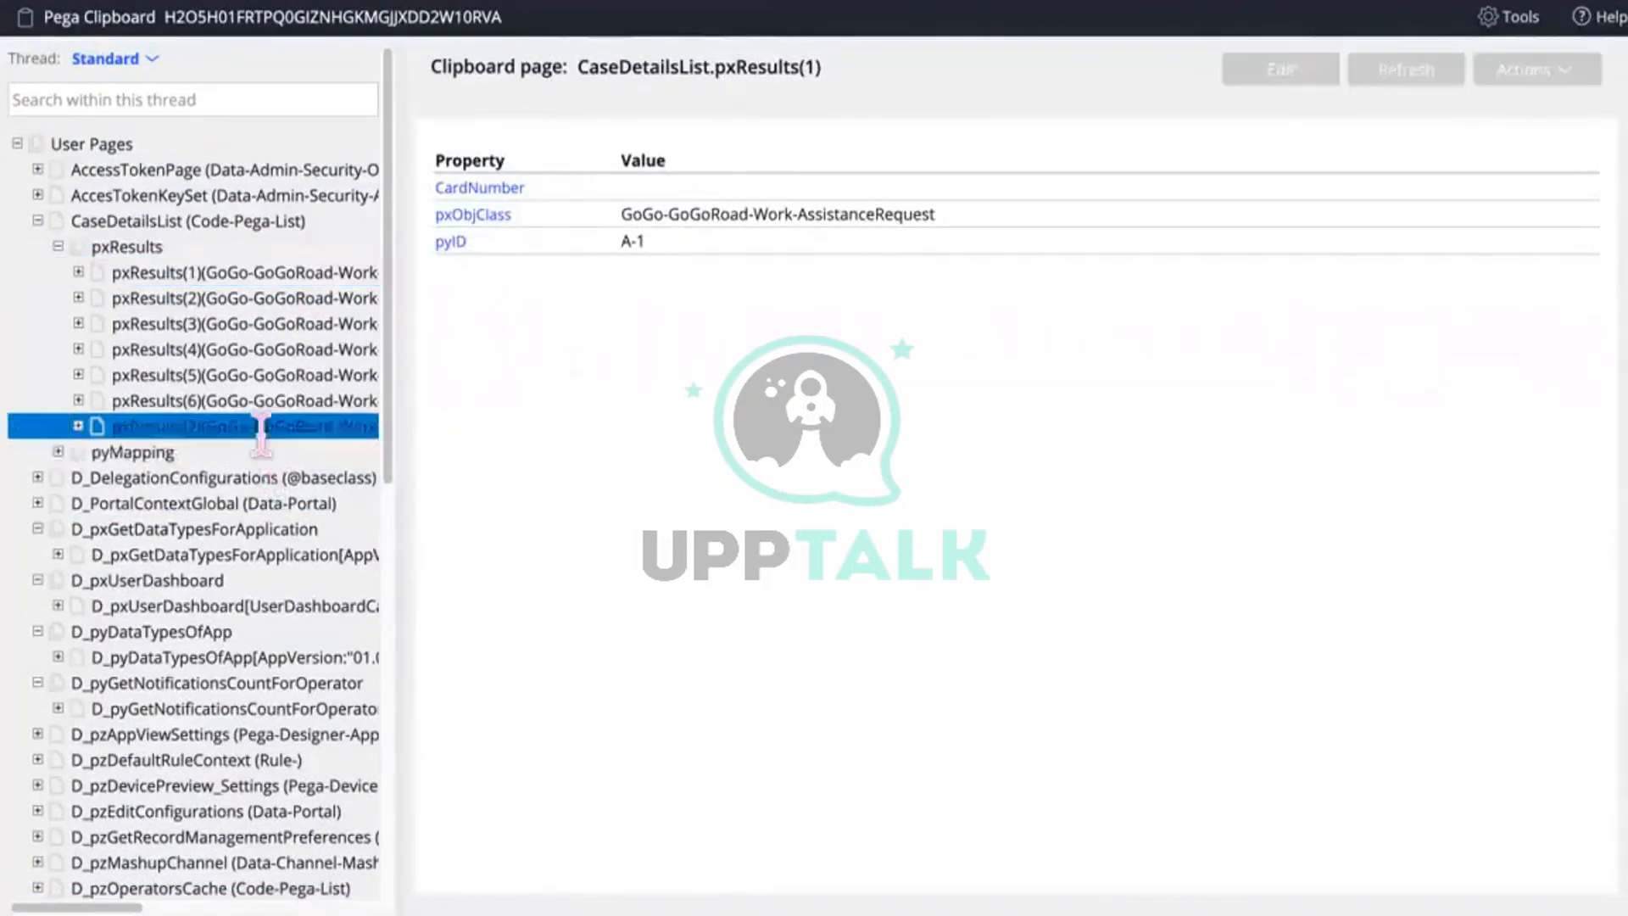
double_click(161, 425)
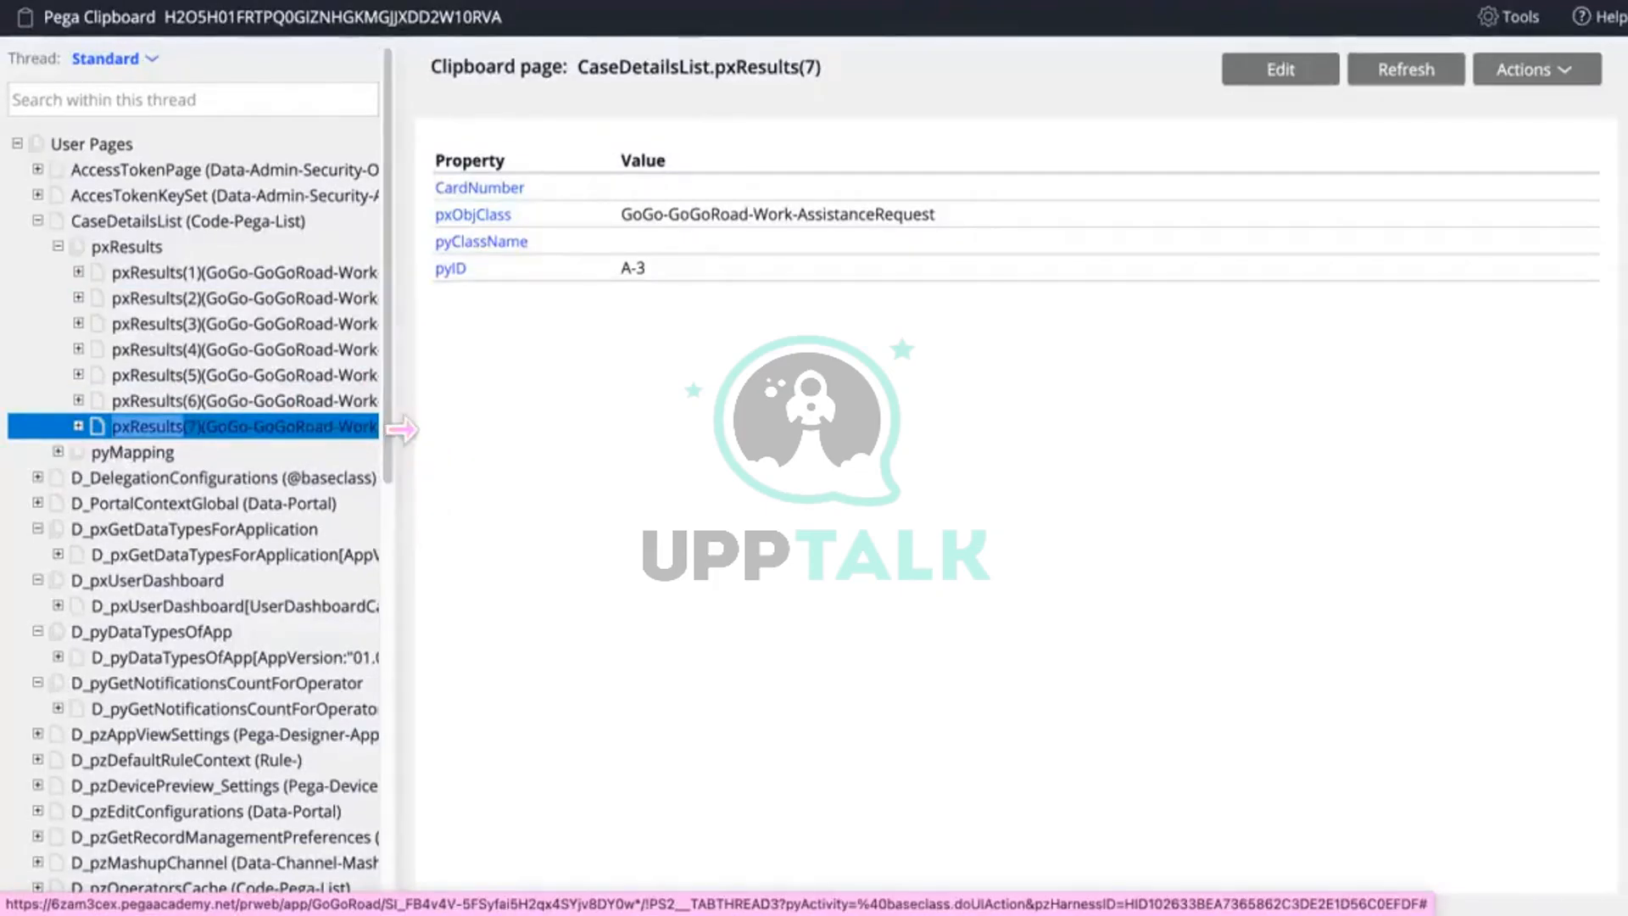
drag(410, 428, 579, 392)
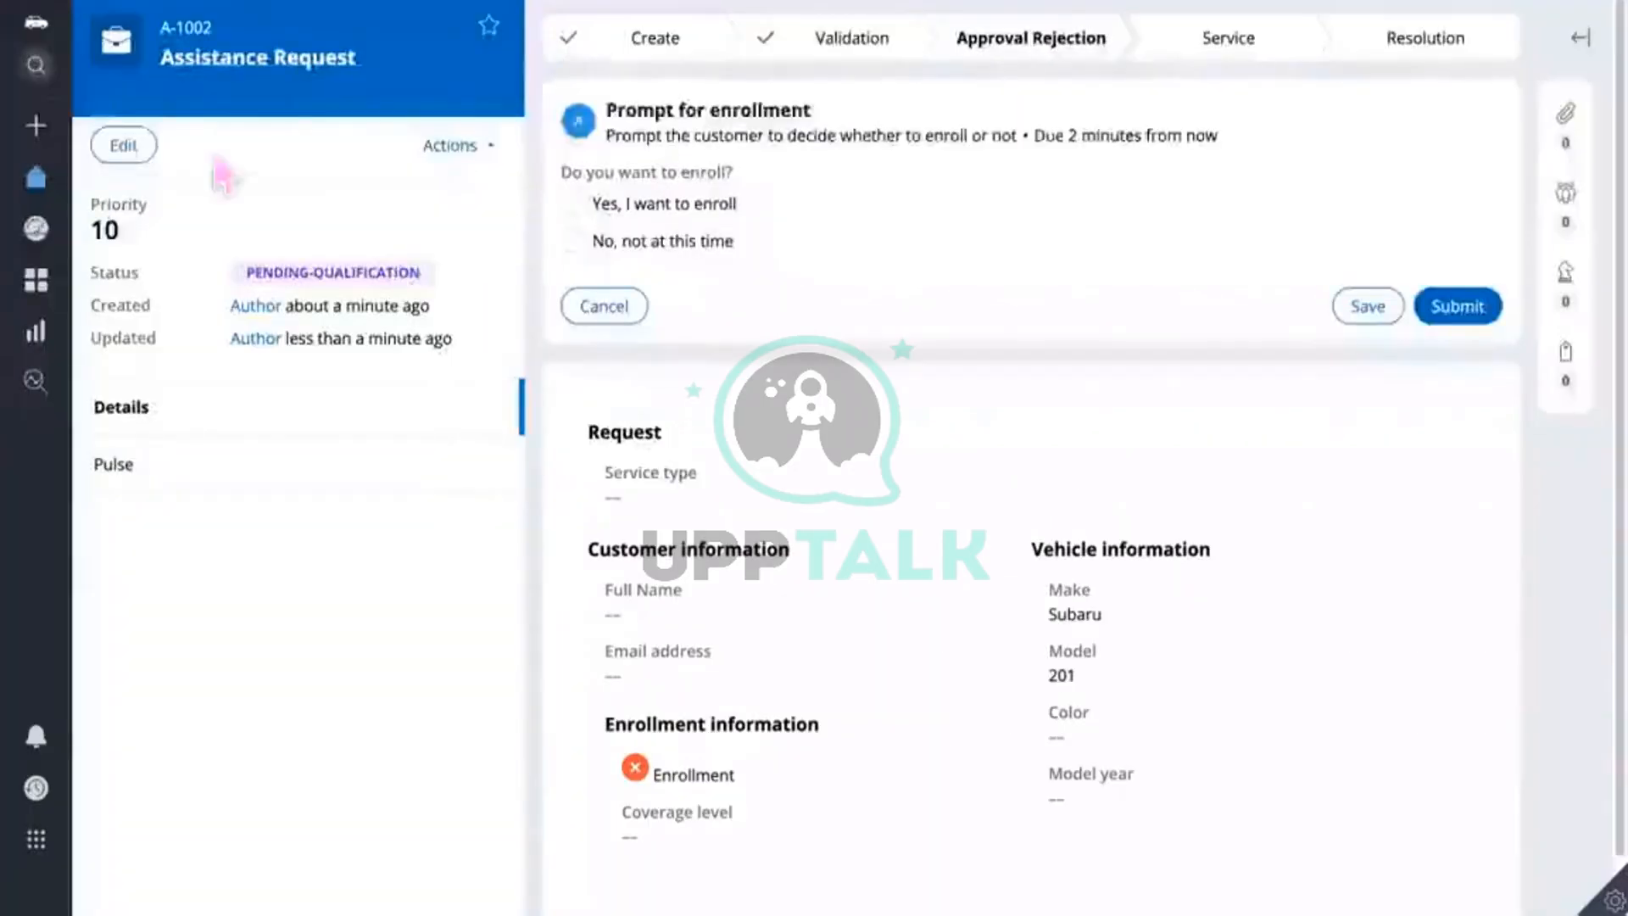
Step: Check each result's case ID: A-2, A-1002, A-1001, A-5, A-4 and A-3
drag(223, 29, 152, 25)
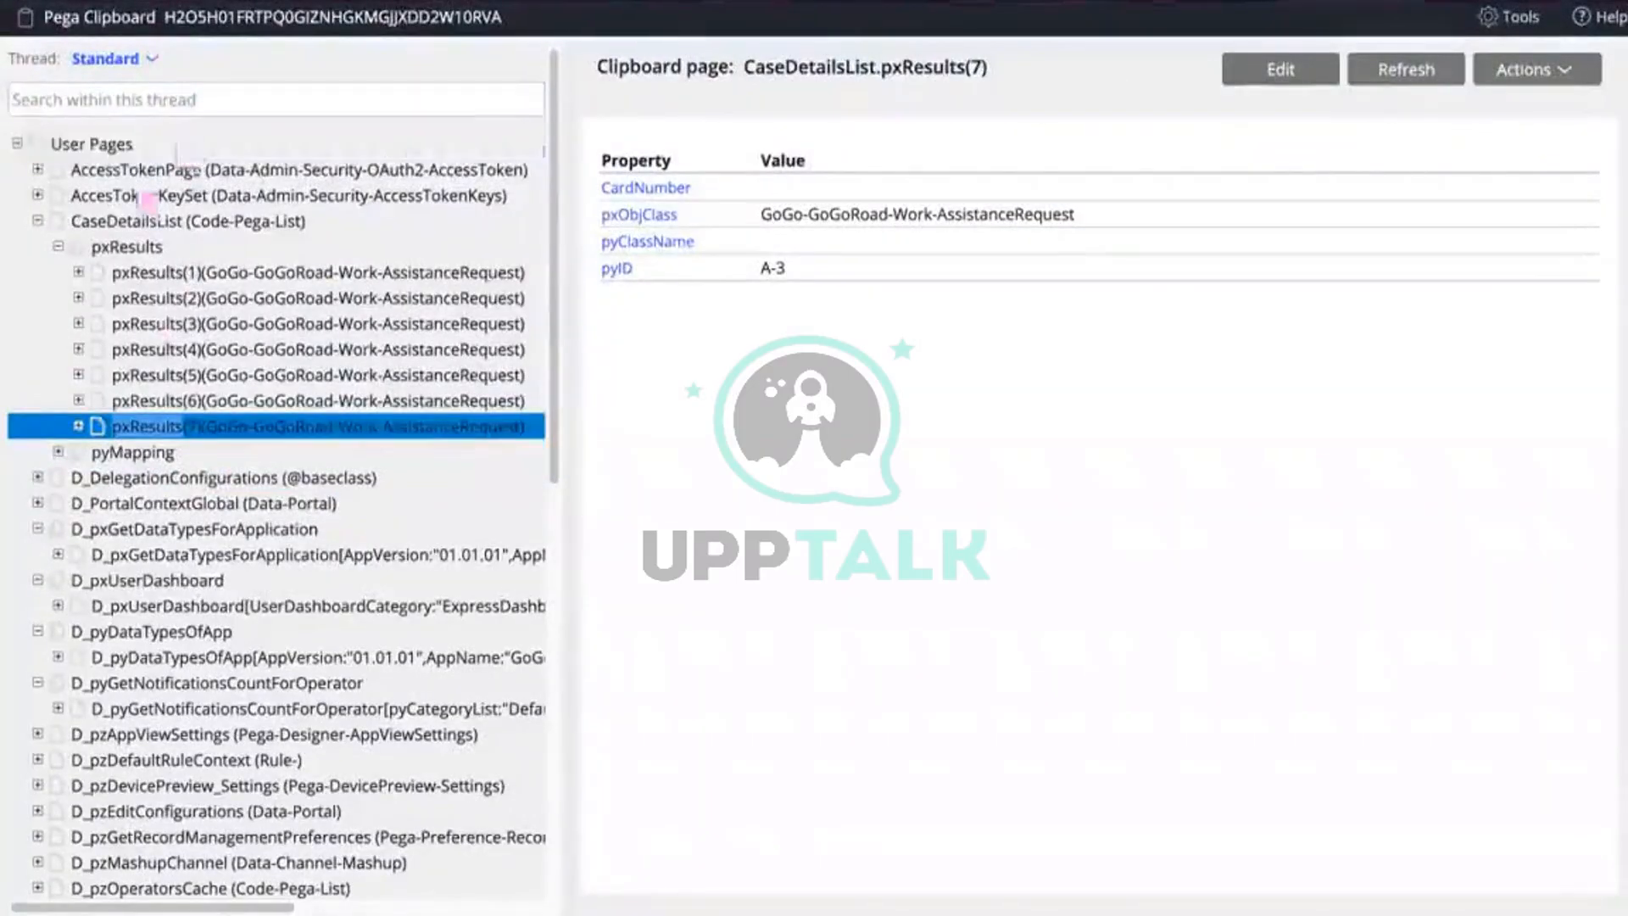
click(196, 297)
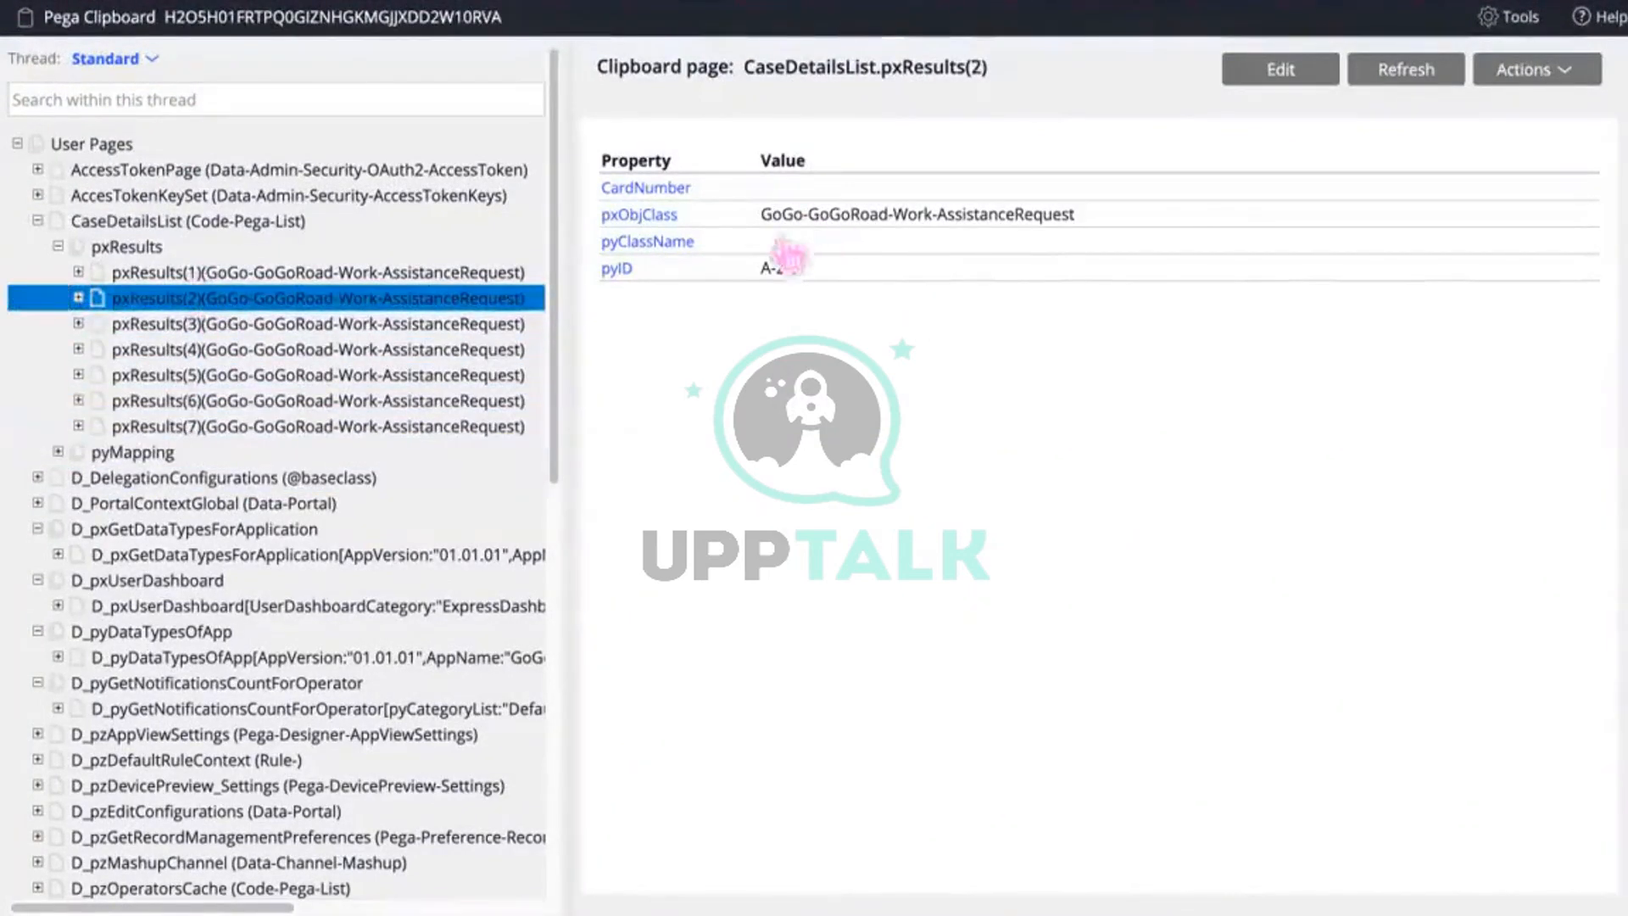
click(368, 323)
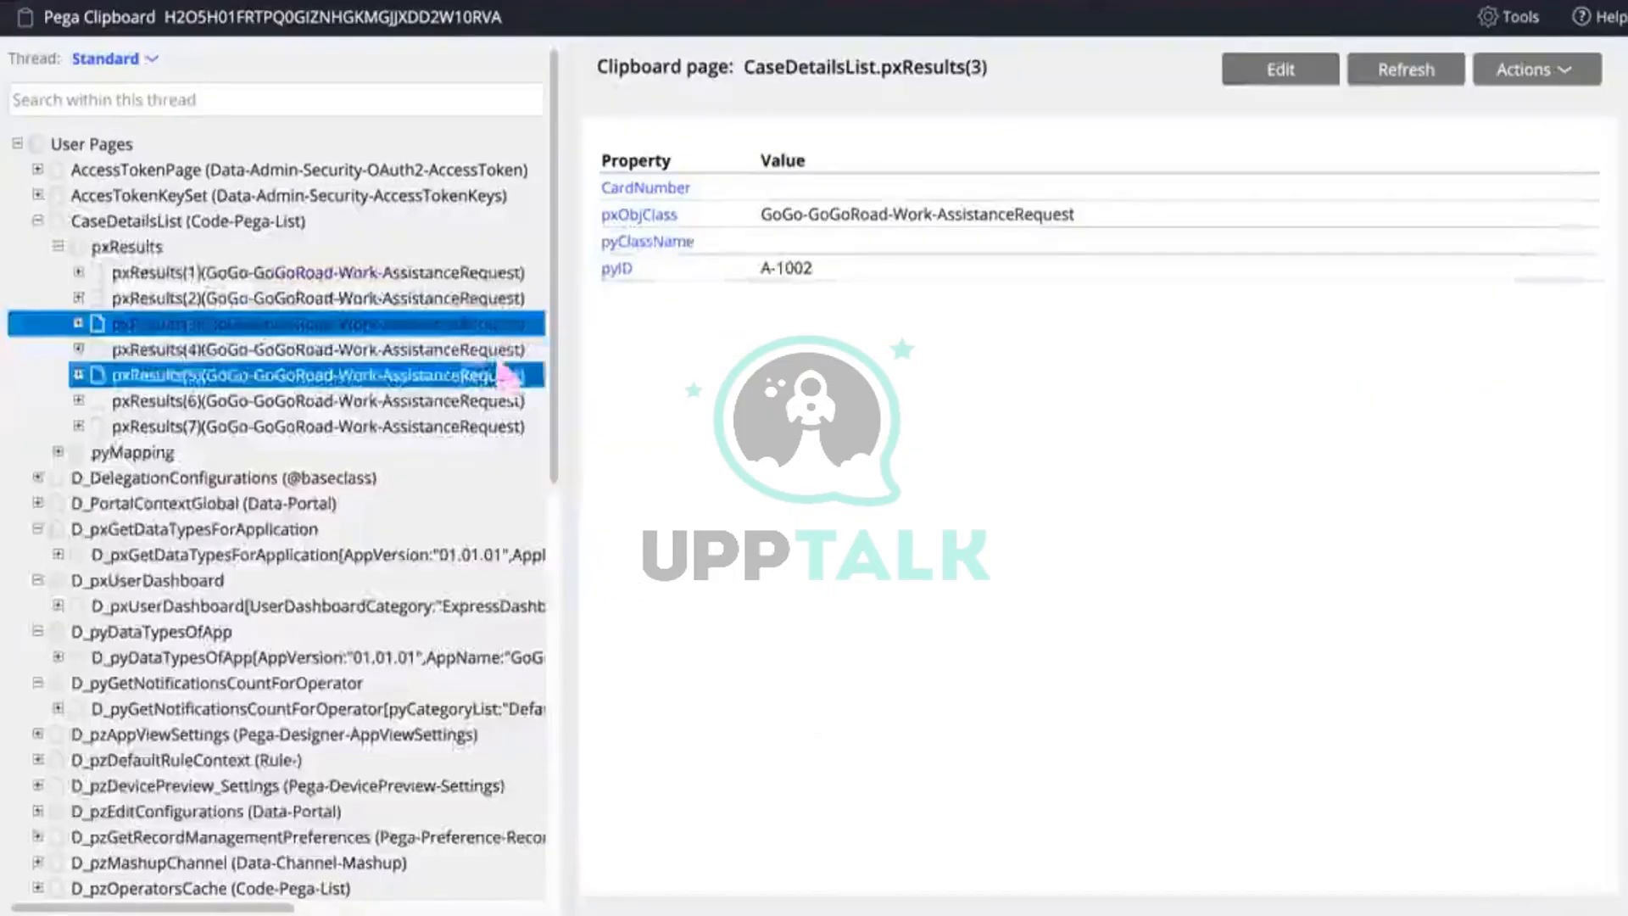
click(462, 354)
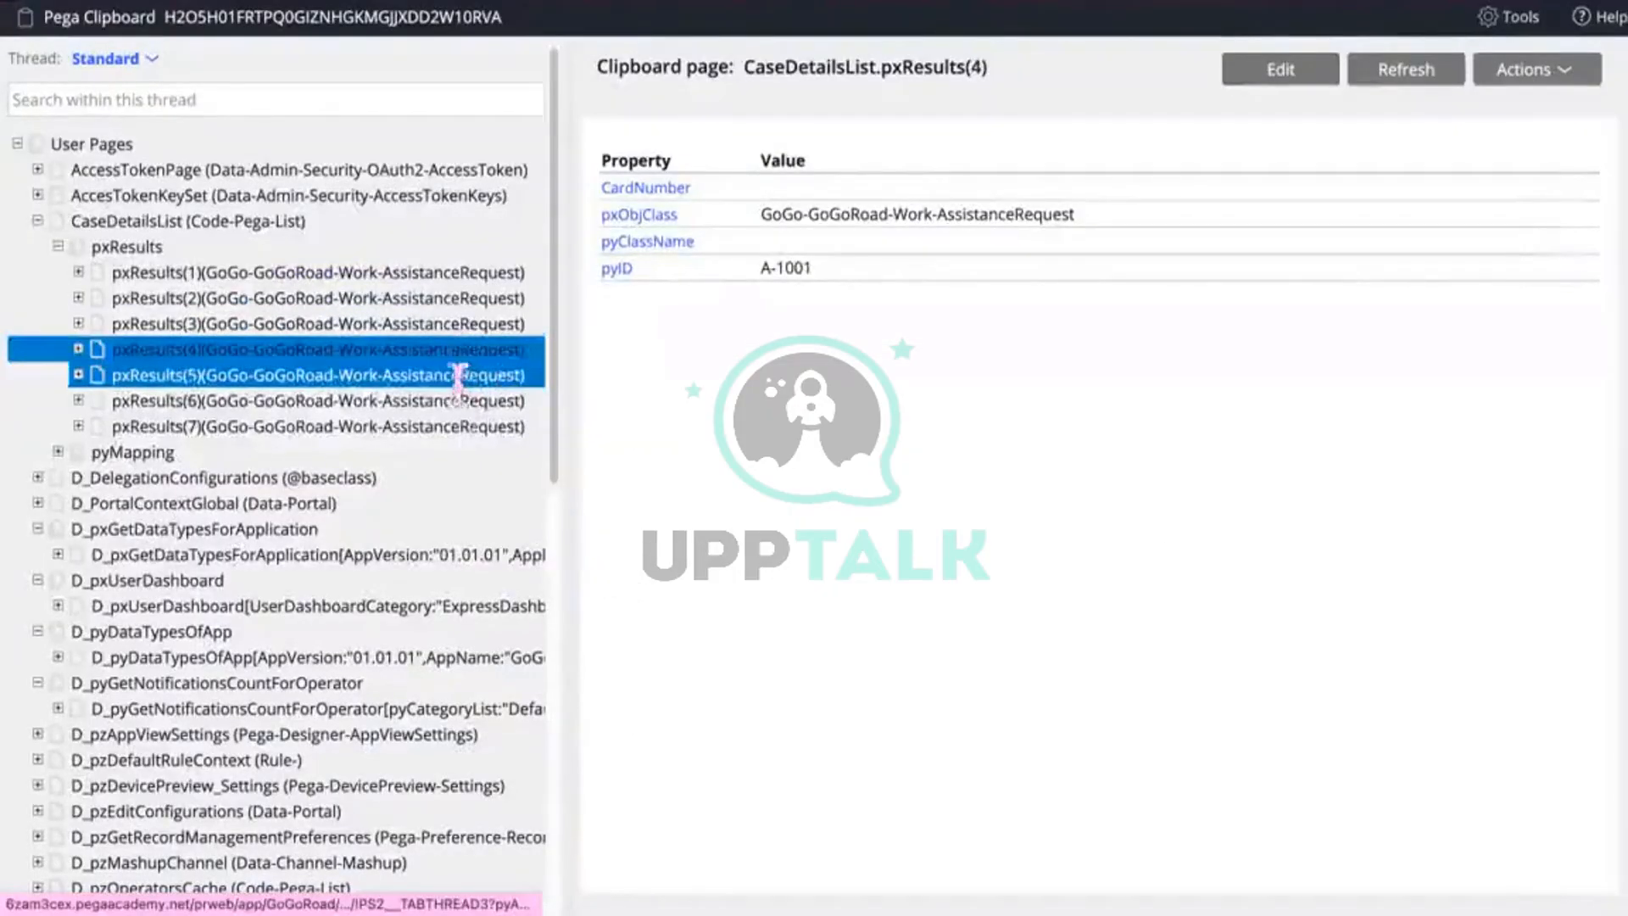
click(460, 375)
click(452, 402)
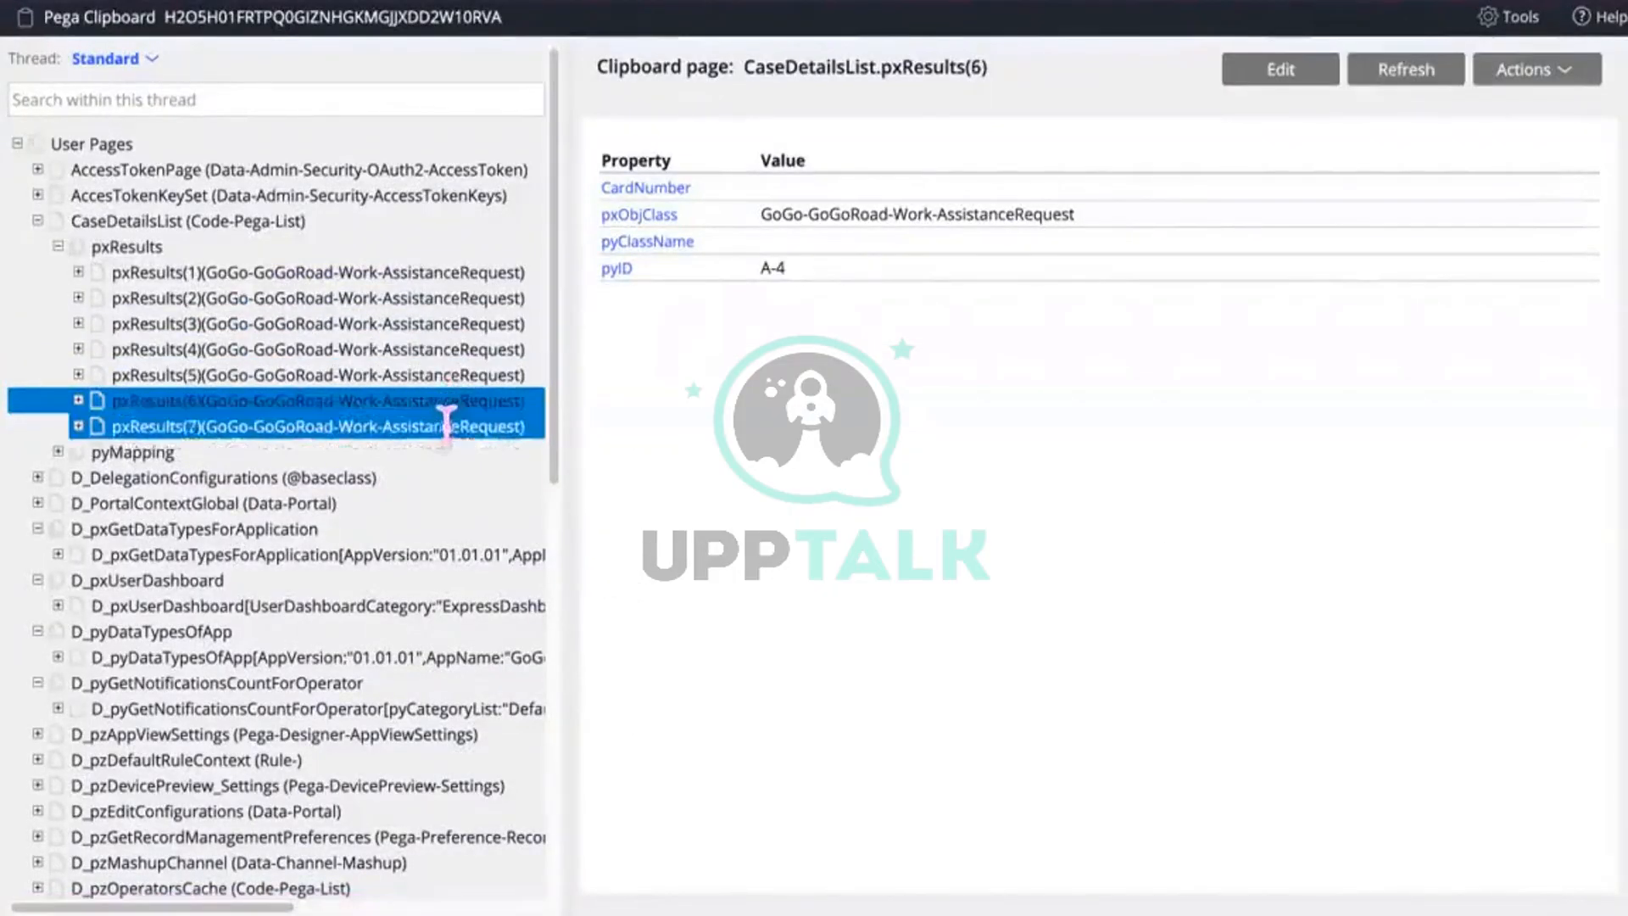
click(443, 427)
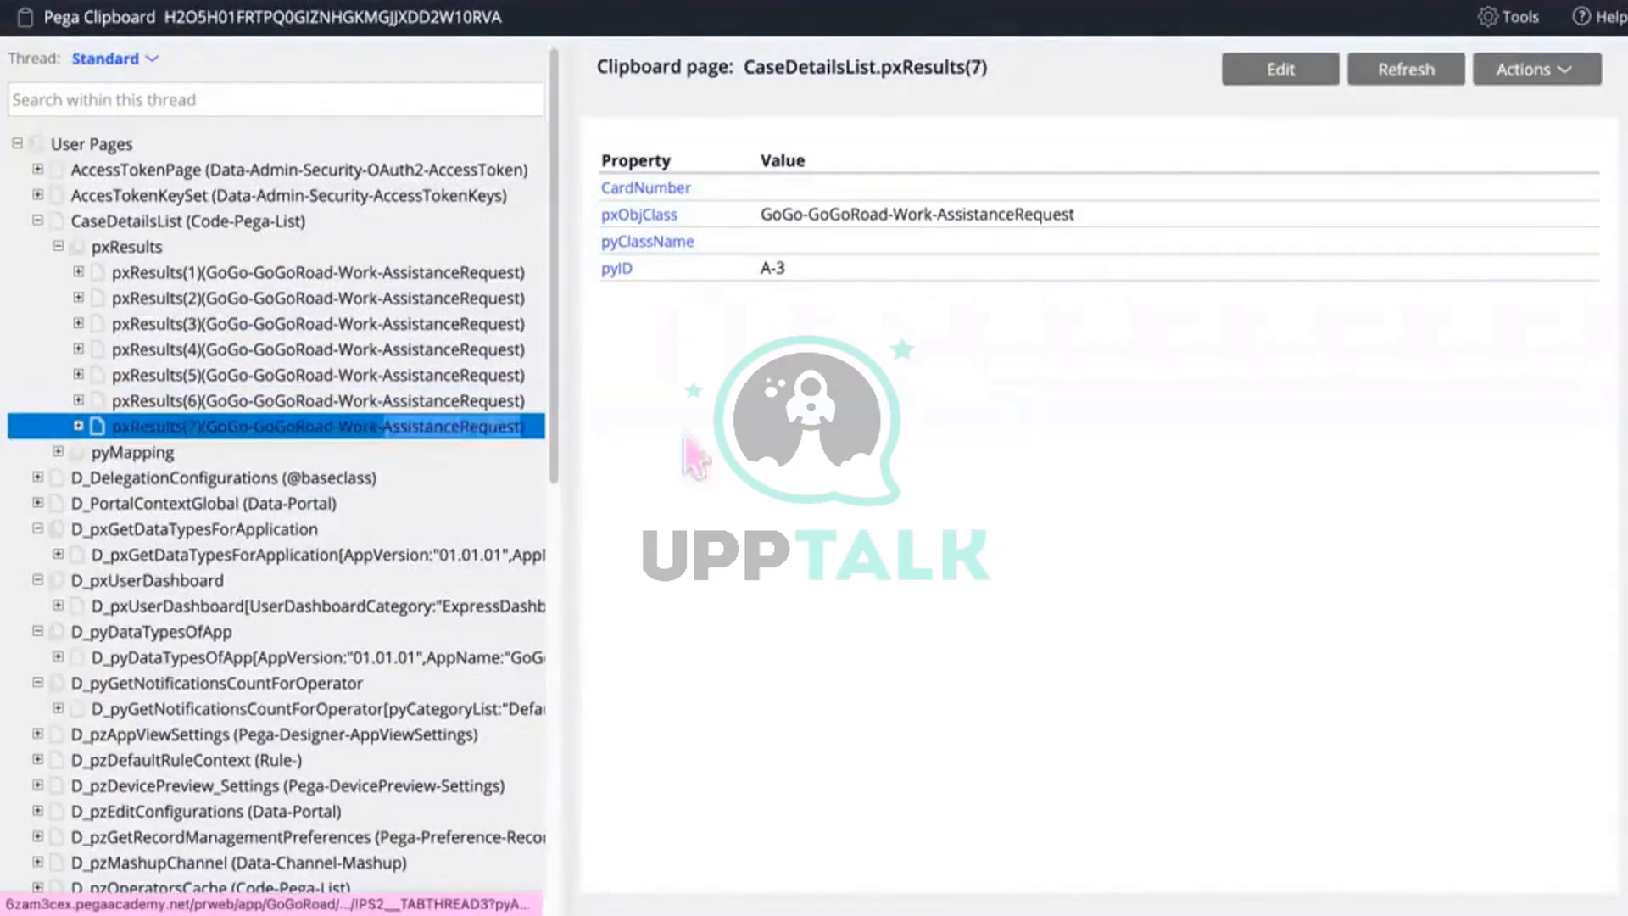
click(413, 347)
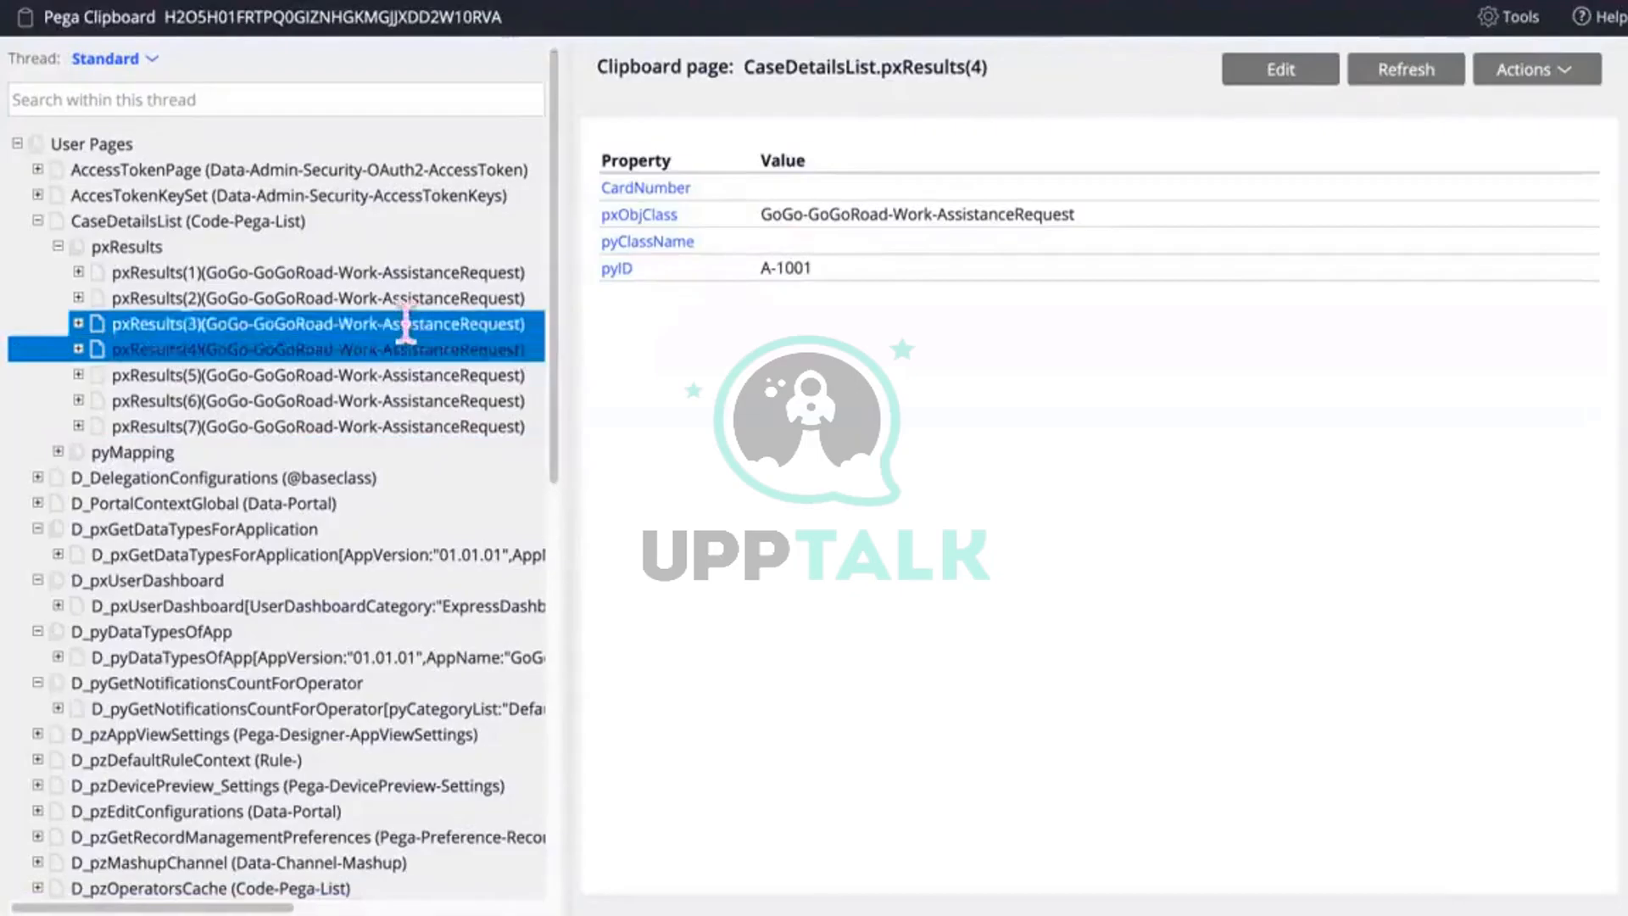
click(406, 325)
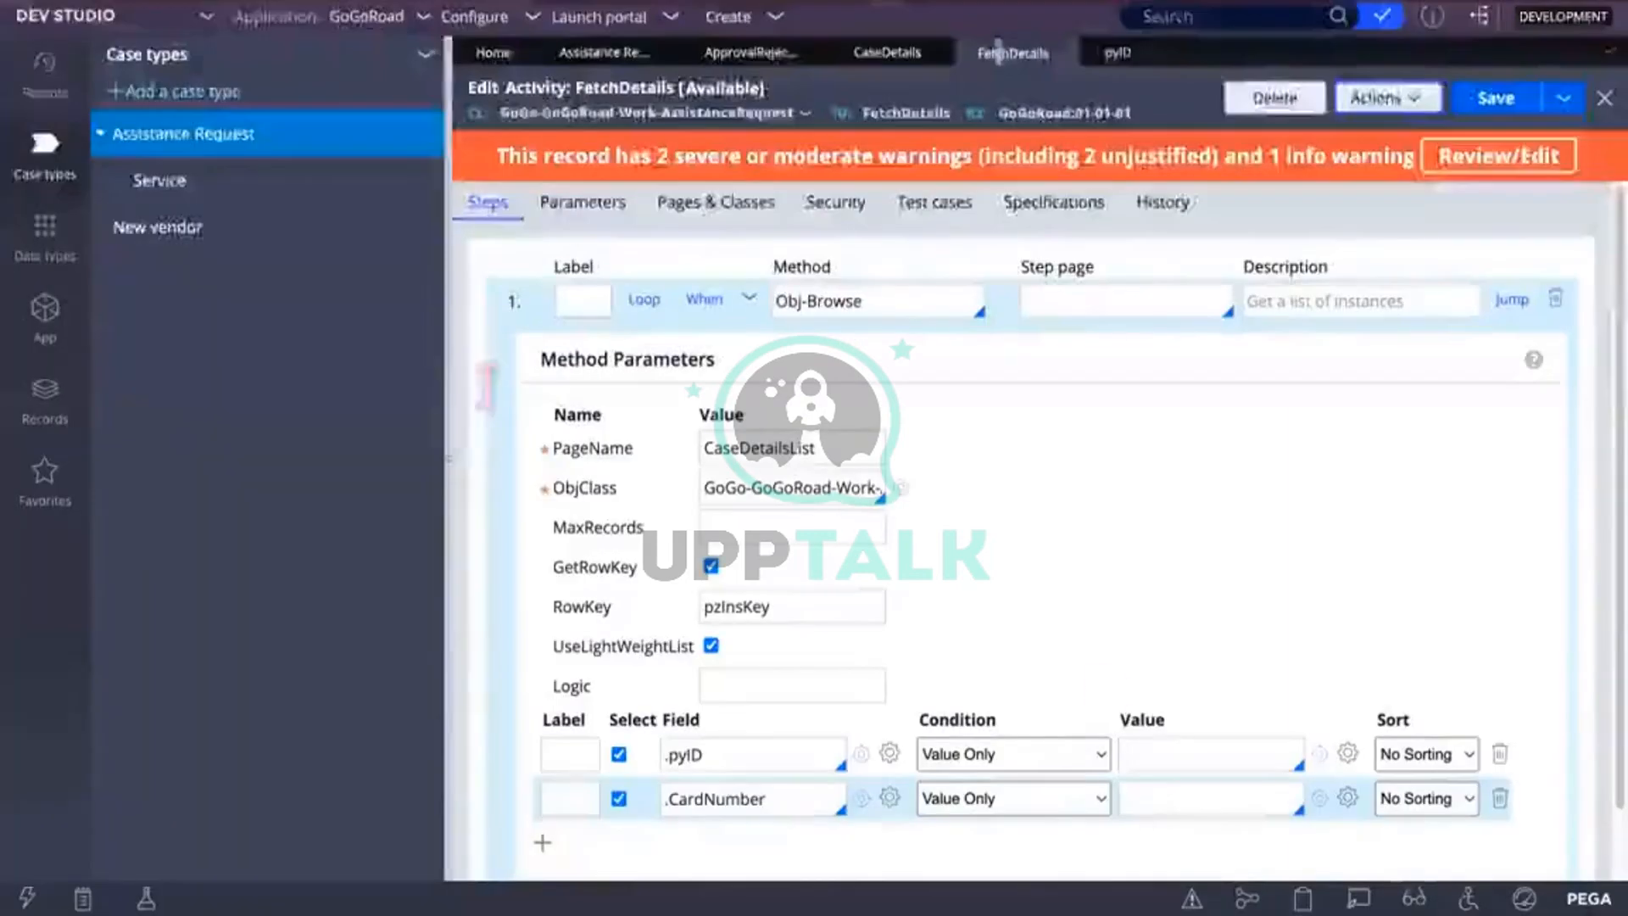
Step: Save FetchDetails, then open the CardNumber property rule from the clipboard result
click(1499, 102)
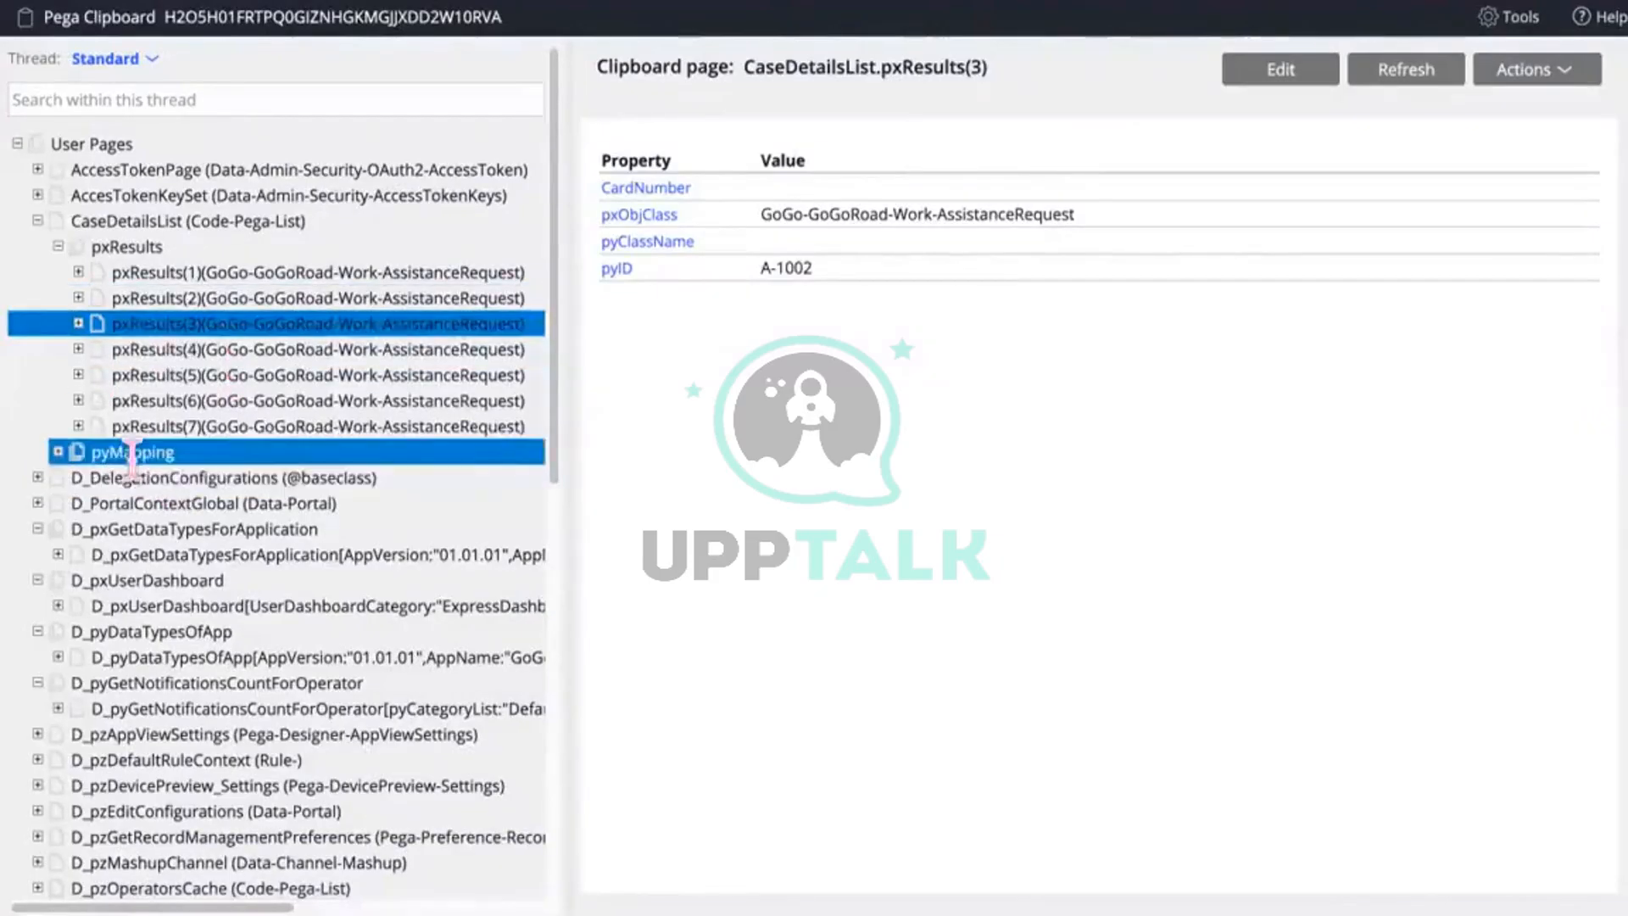
click(644, 191)
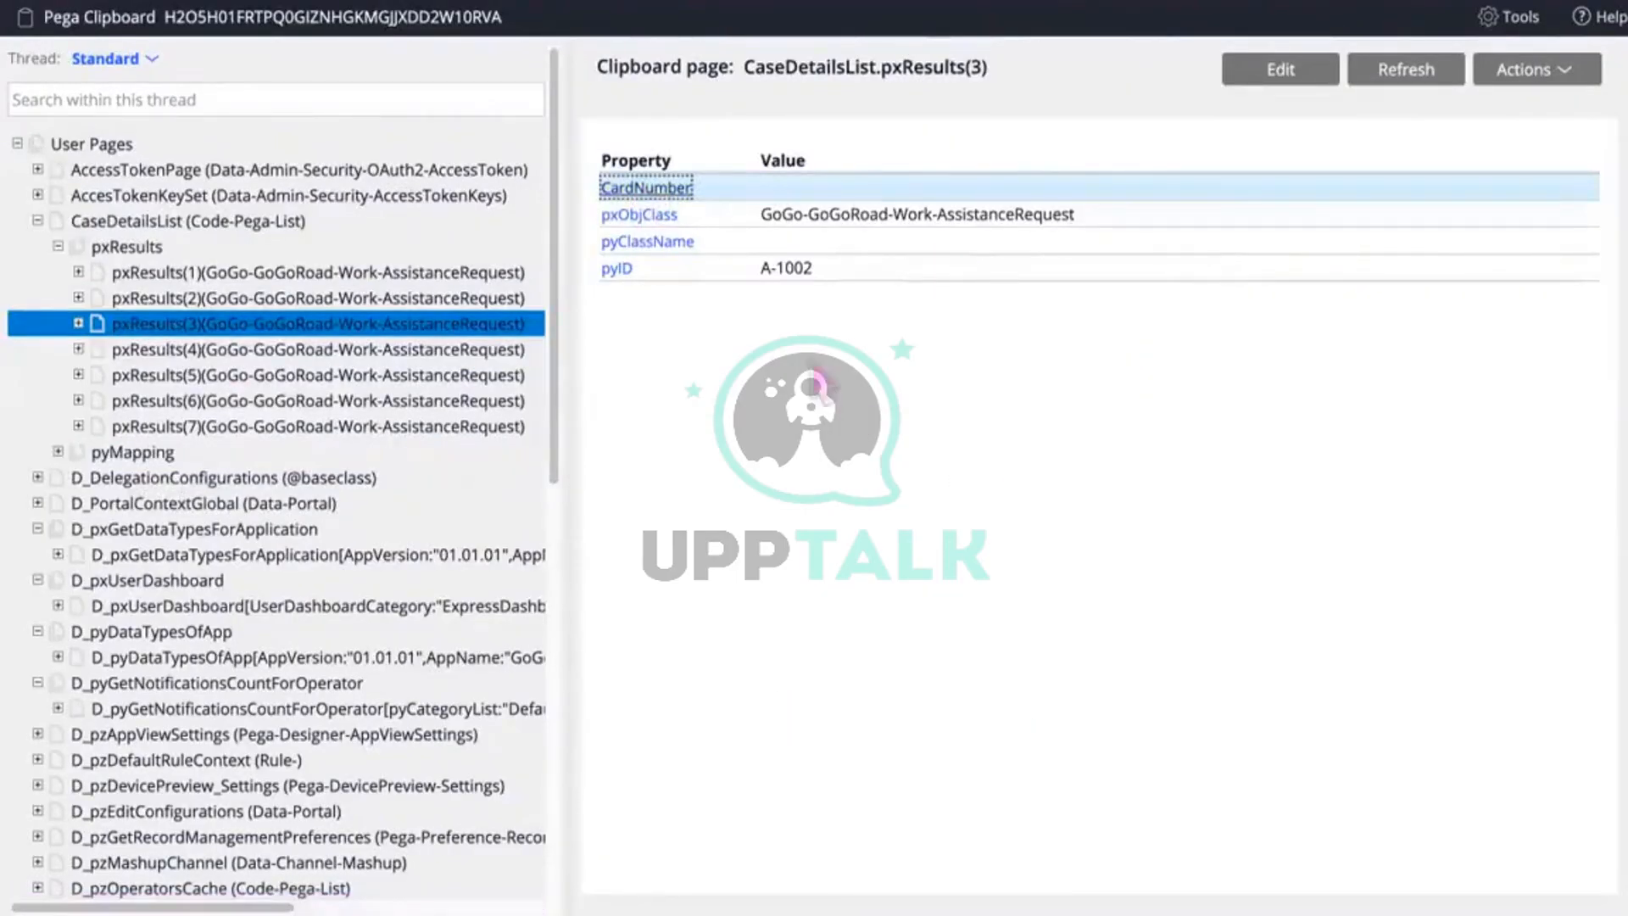
click(753, 1)
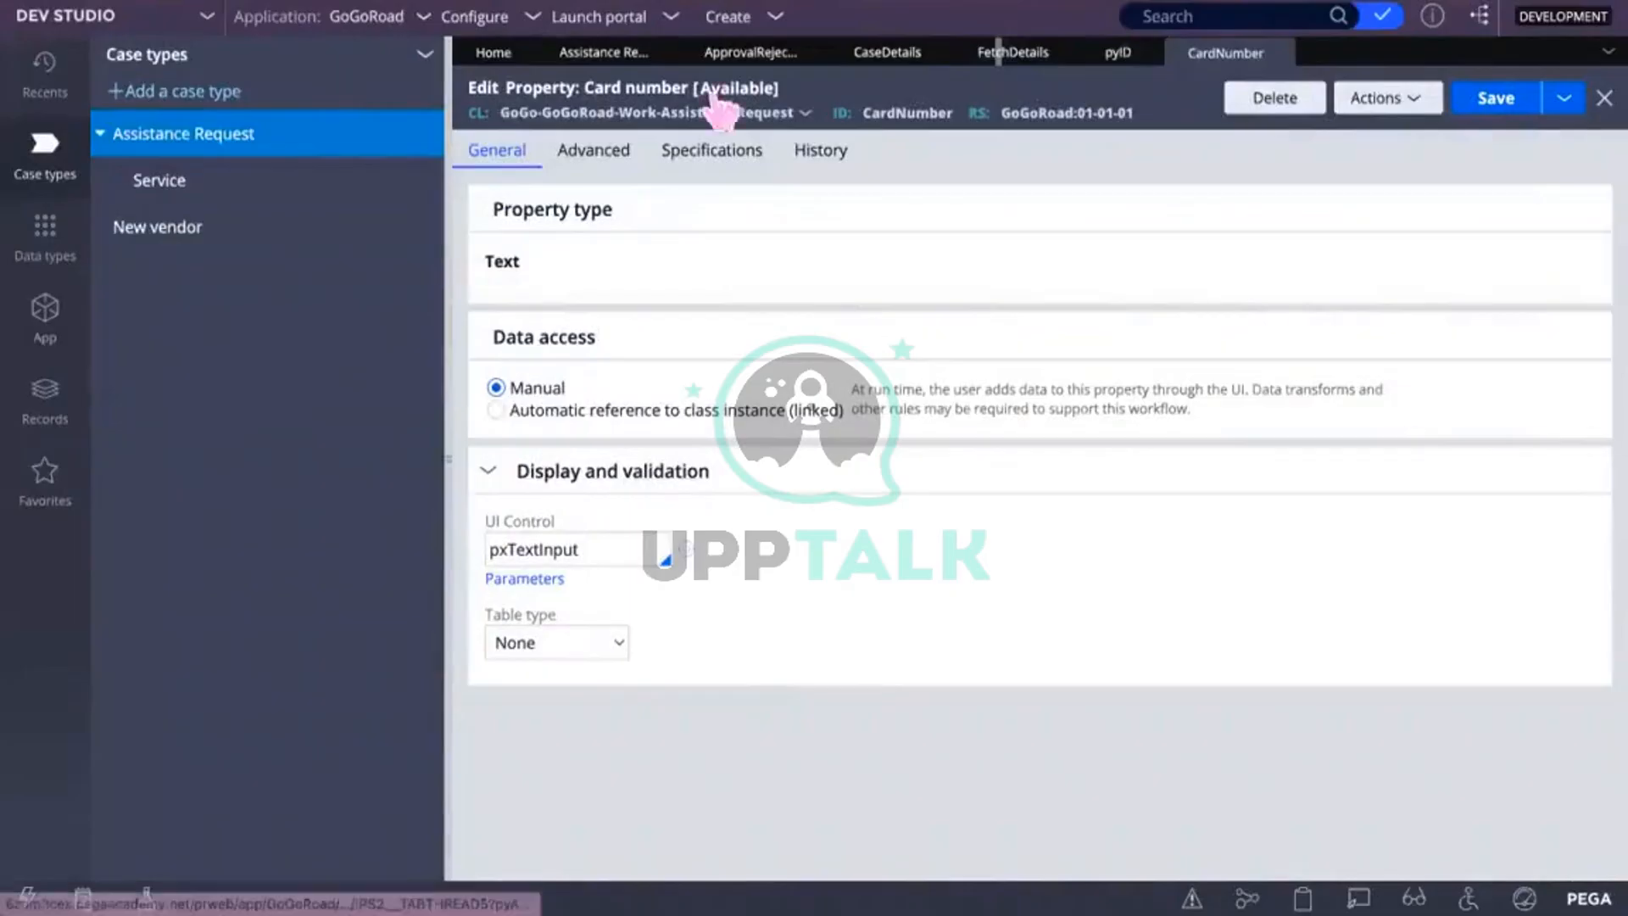
Step: Set CardNumber's Column inclusion to Required on the Advanced tab and save the property
click(1424, 102)
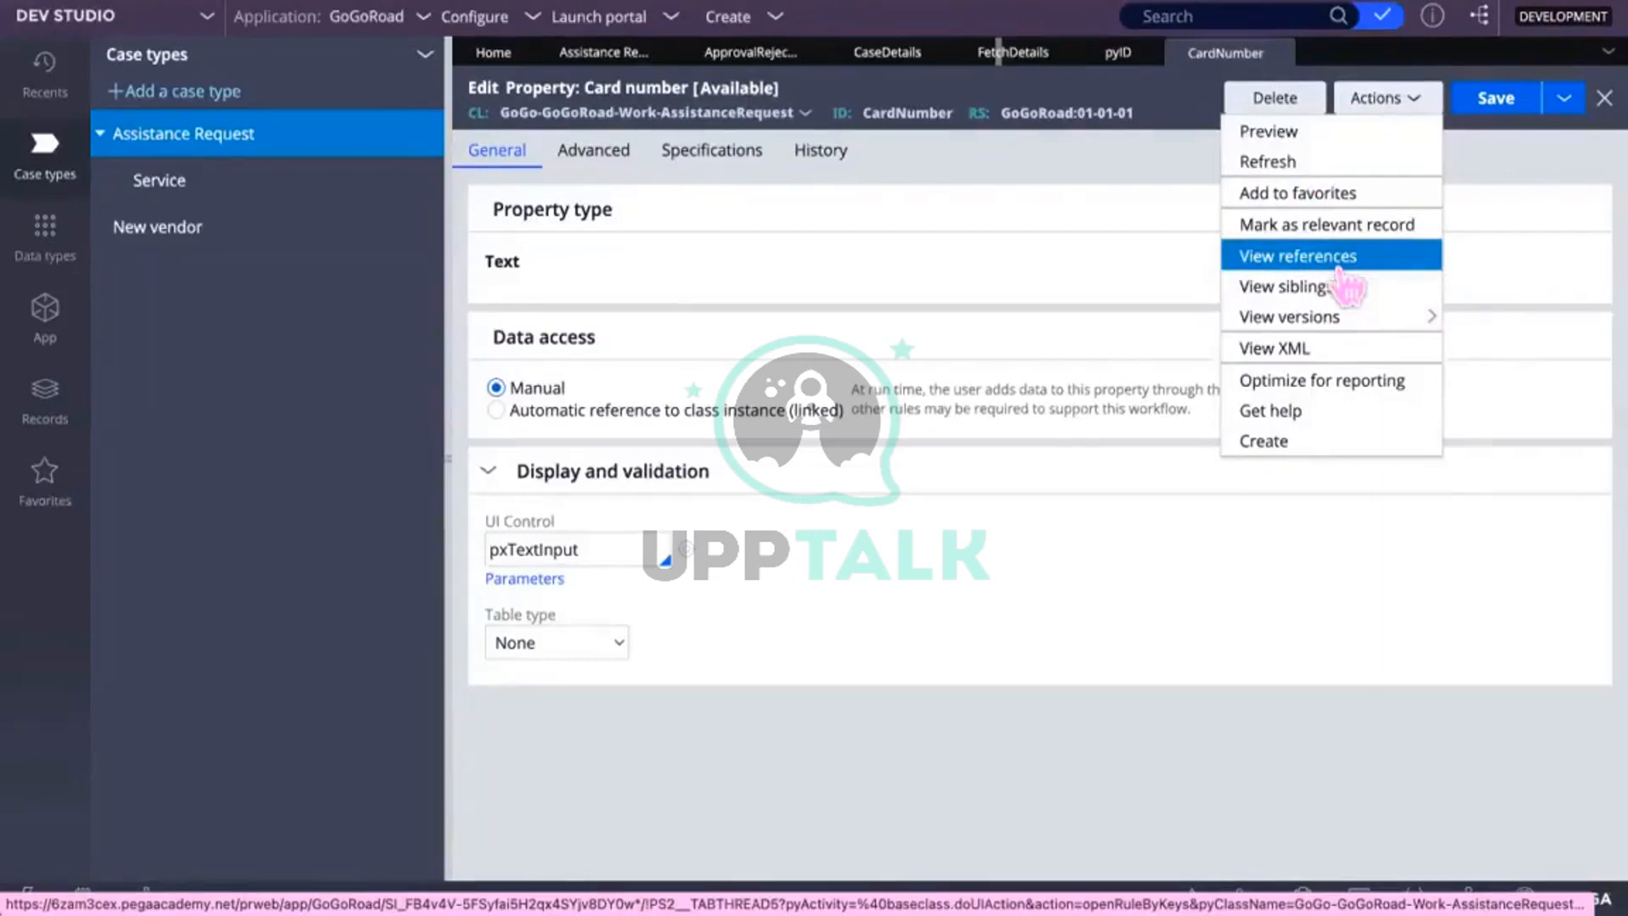
click(1085, 212)
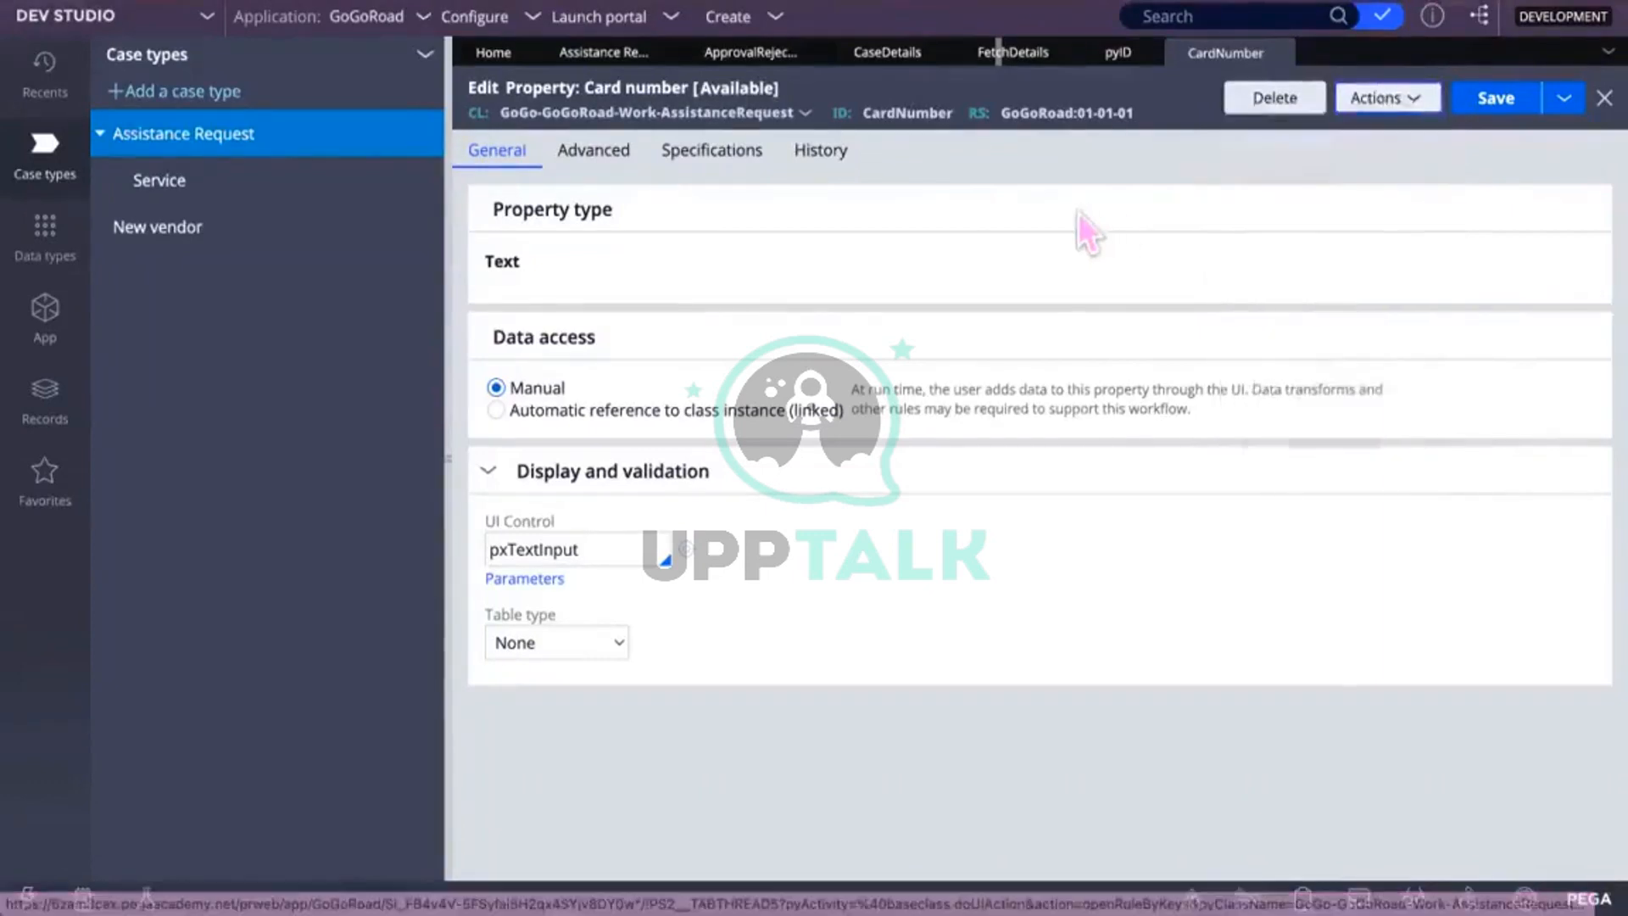
click(591, 151)
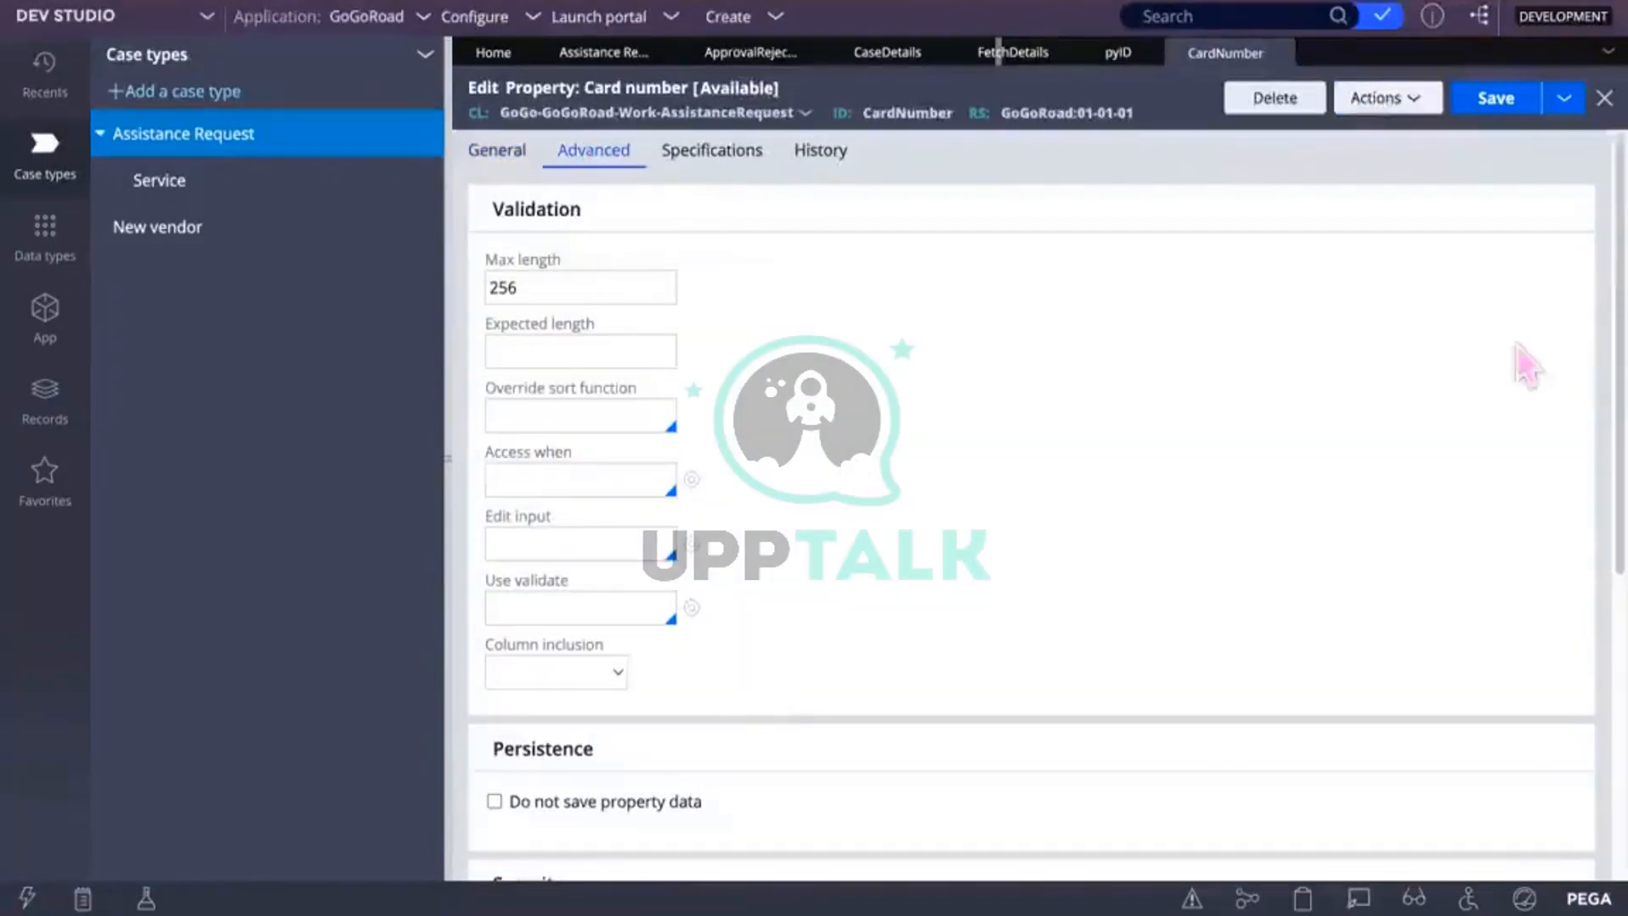
scroll(893, 405, down, 1)
scroll(900, 422, down, 5)
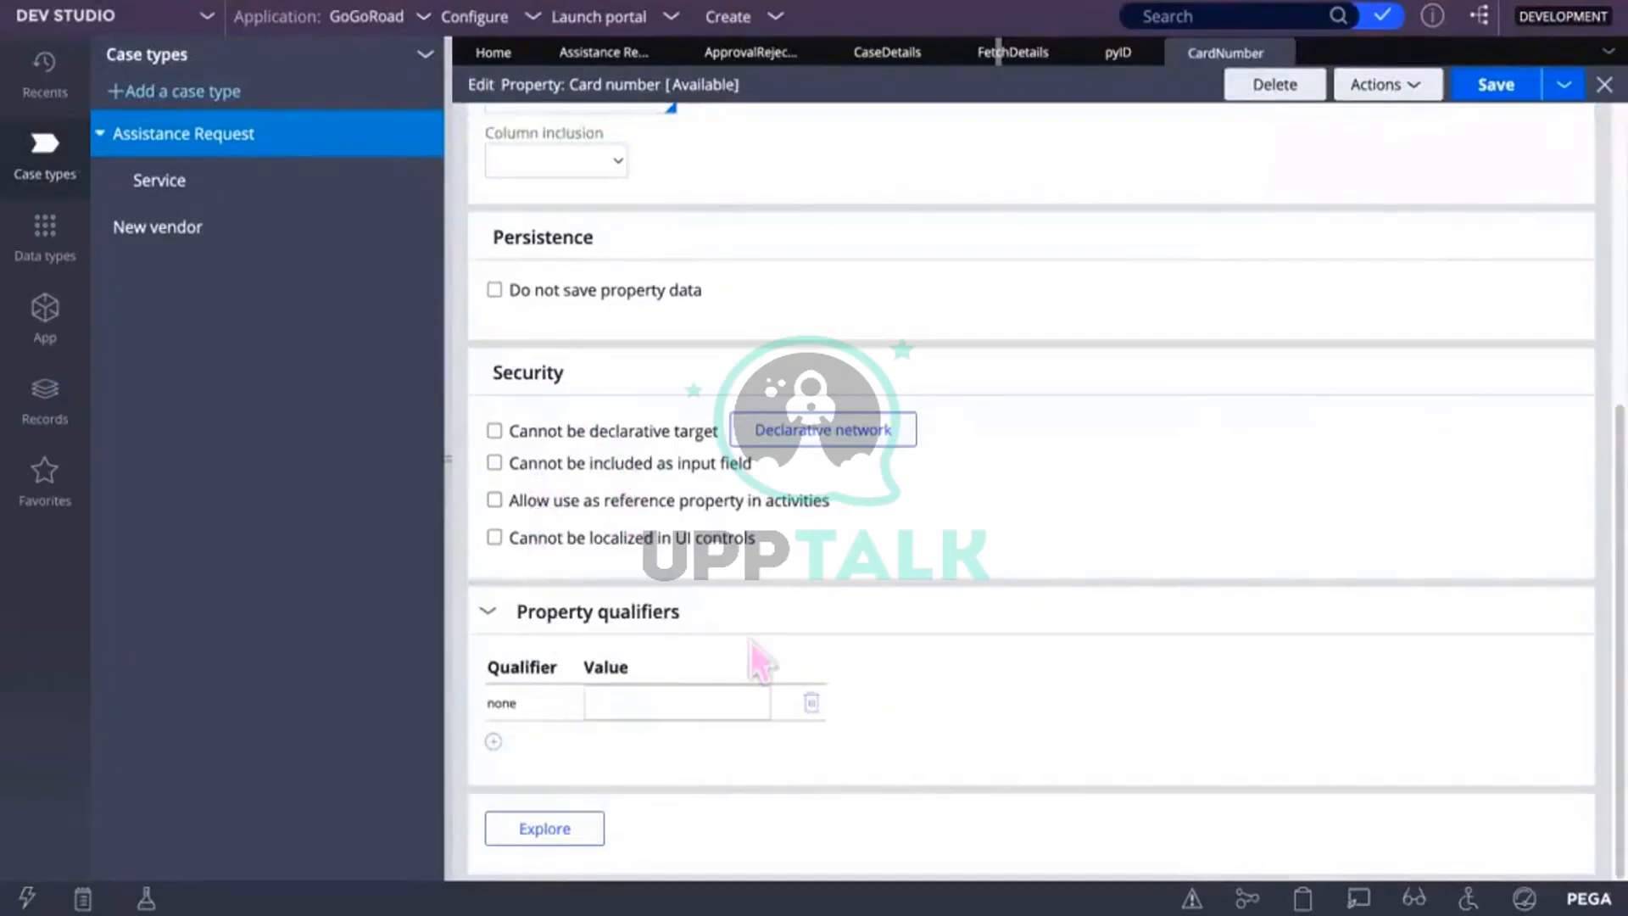
click(587, 702)
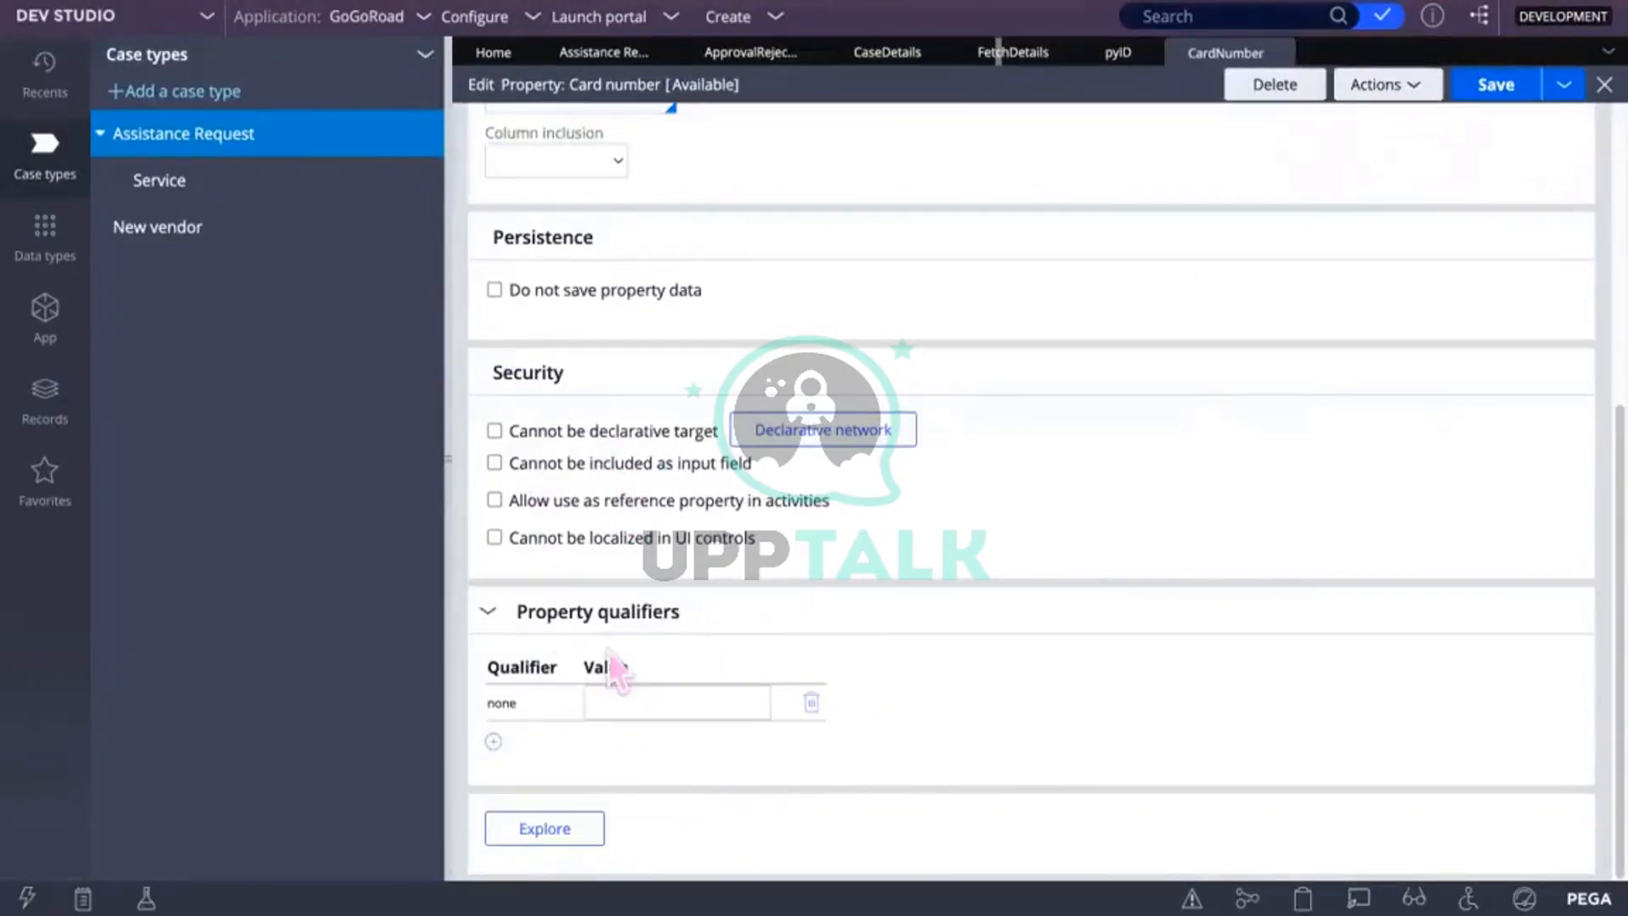
click(611, 164)
click(610, 164)
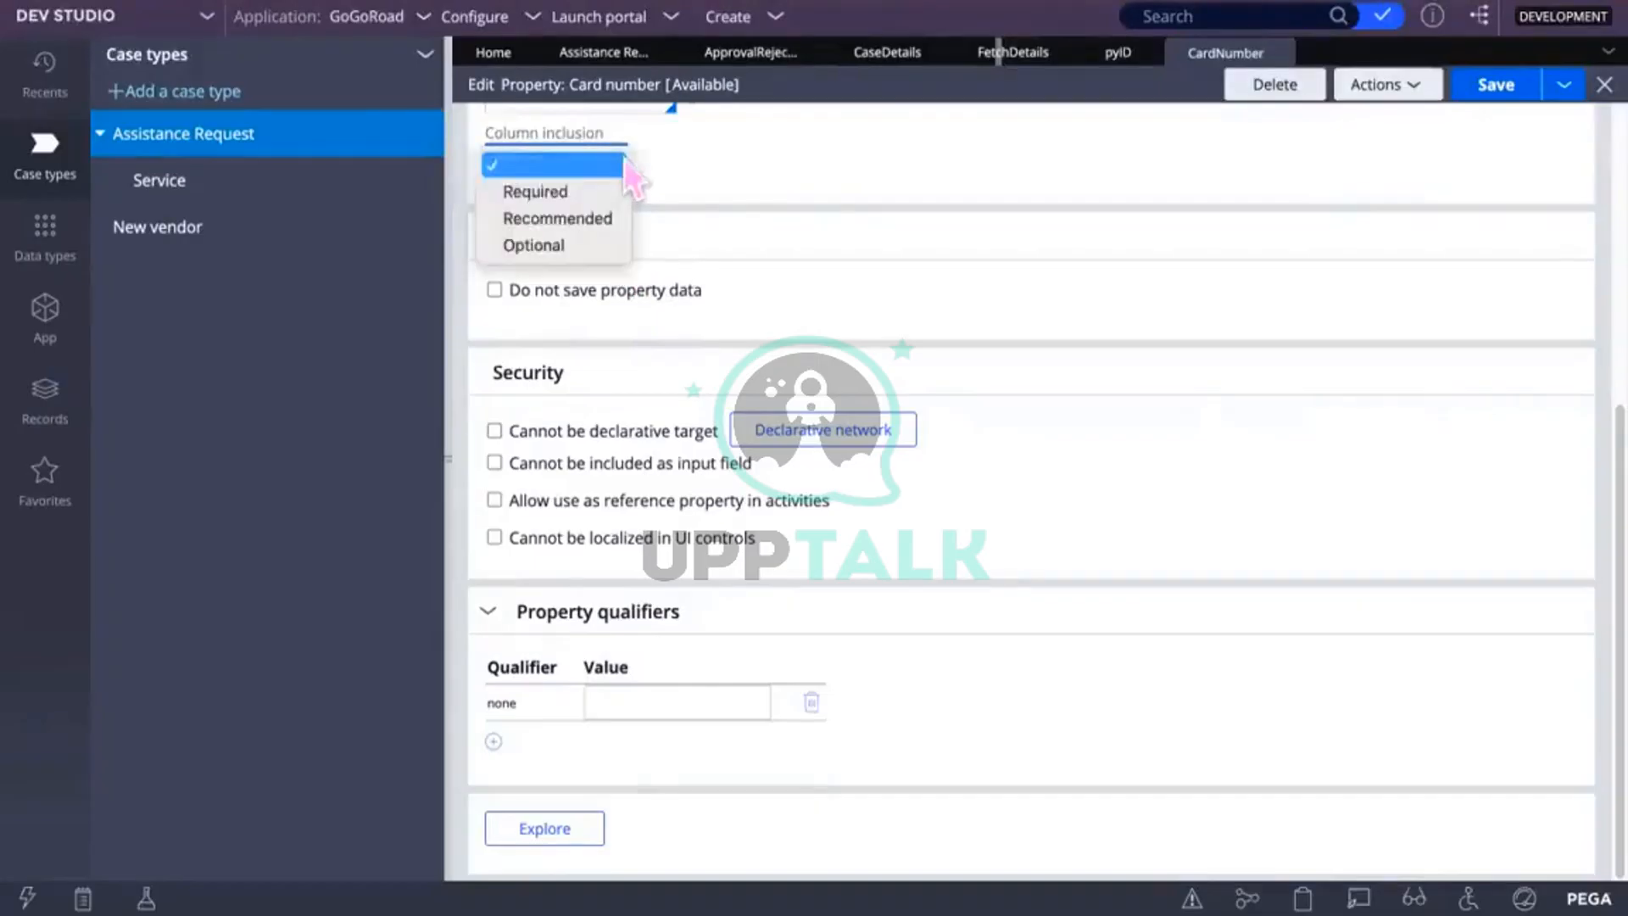
click(560, 193)
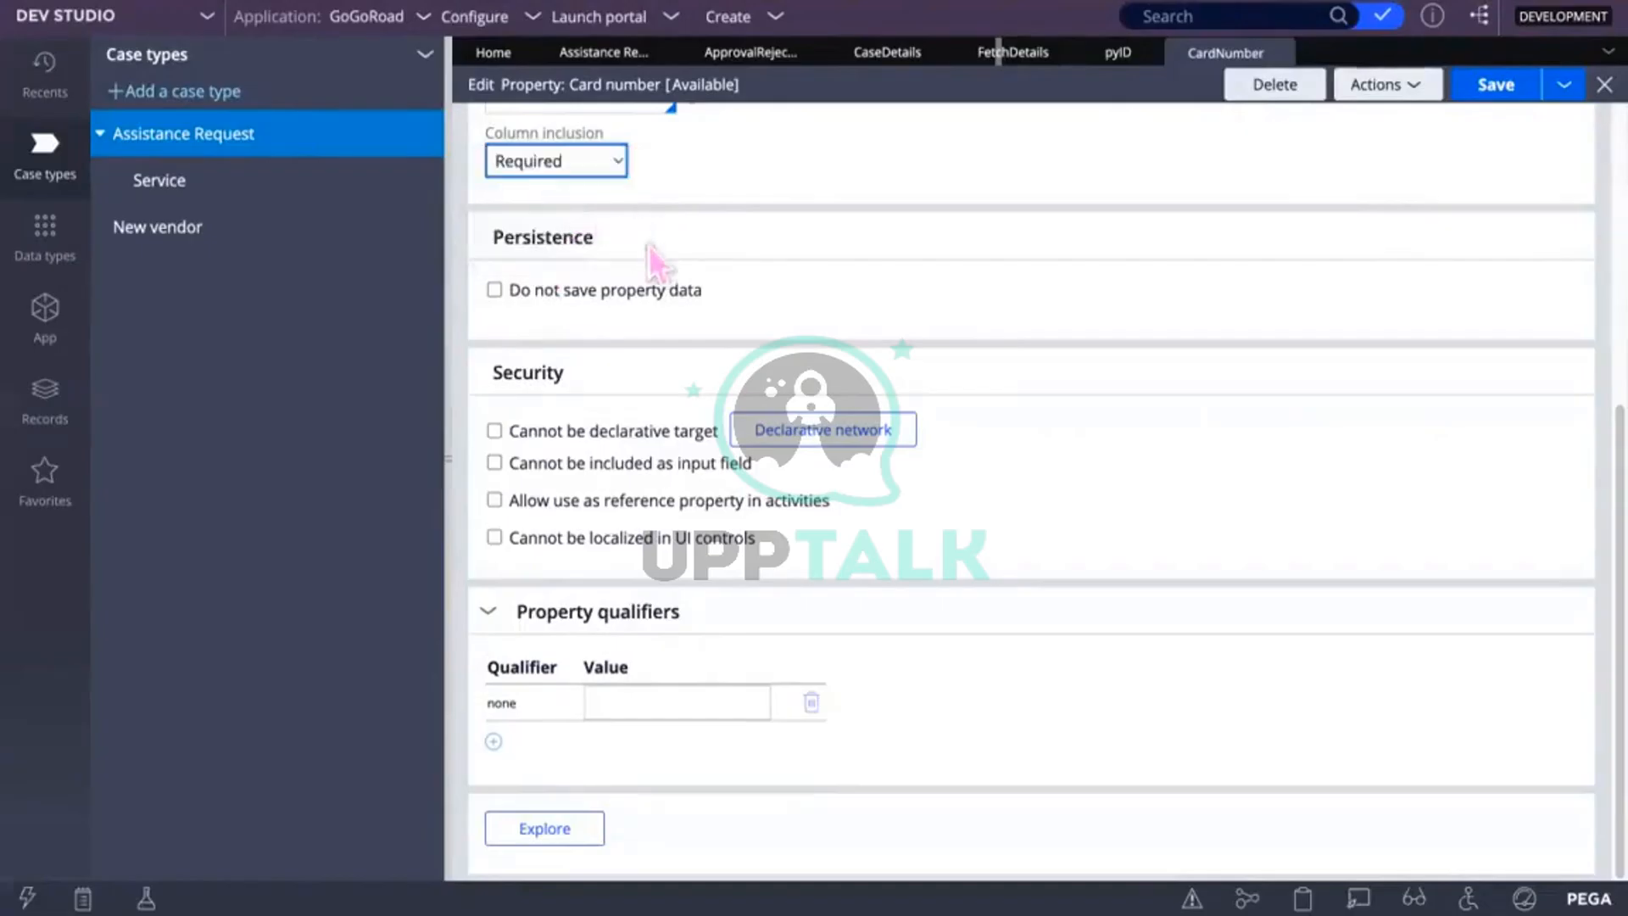
click(1505, 85)
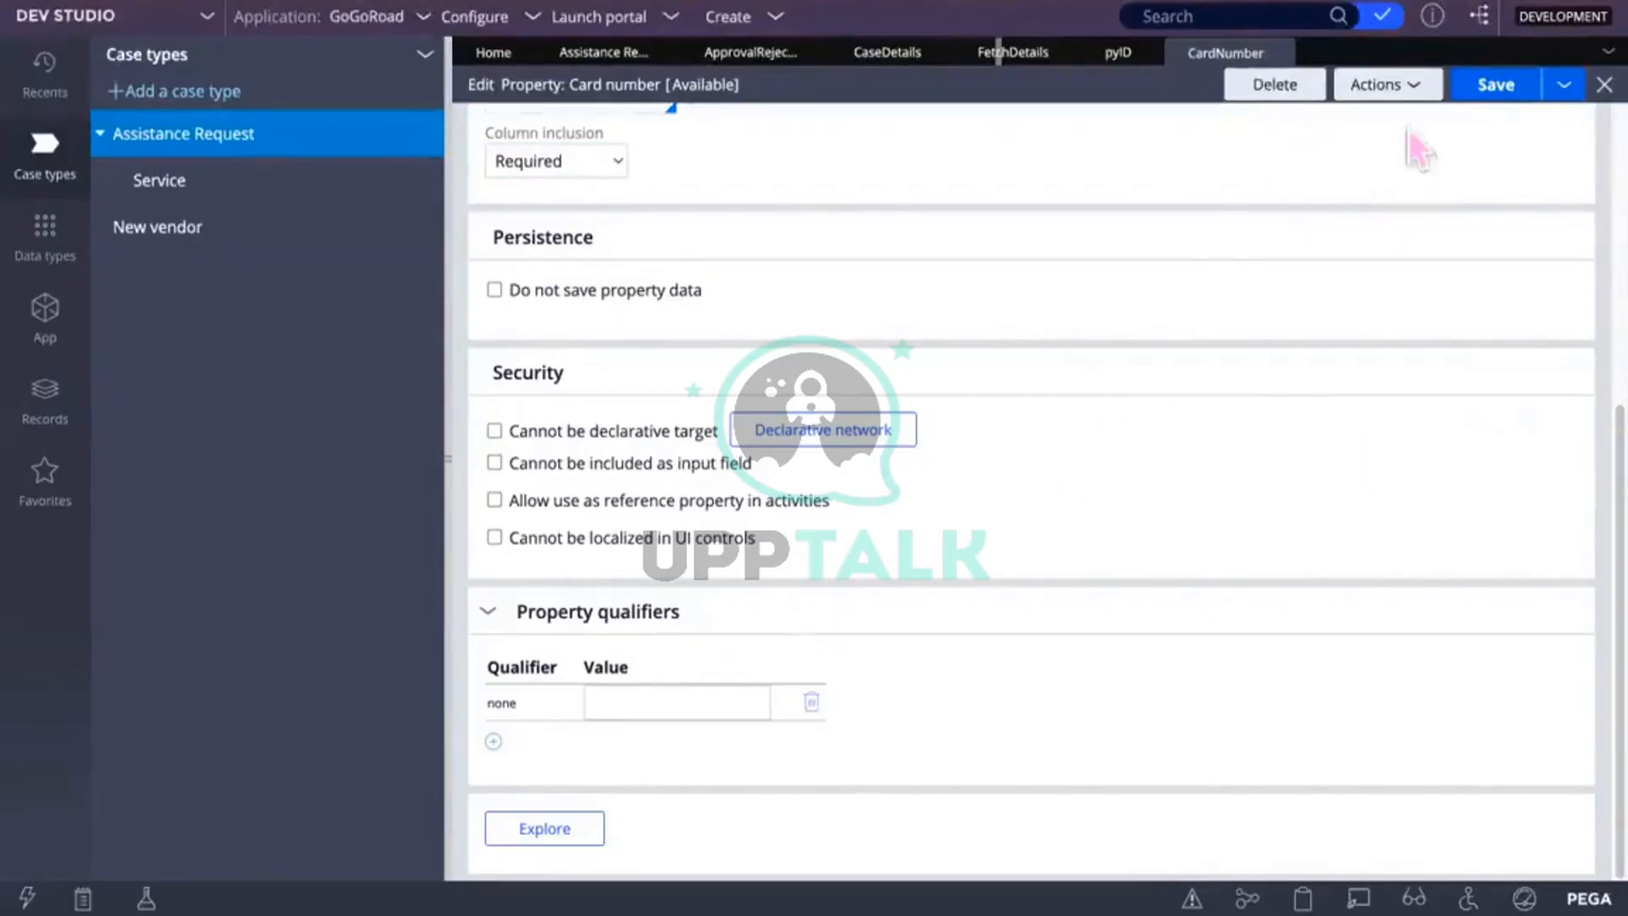
click(1412, 85)
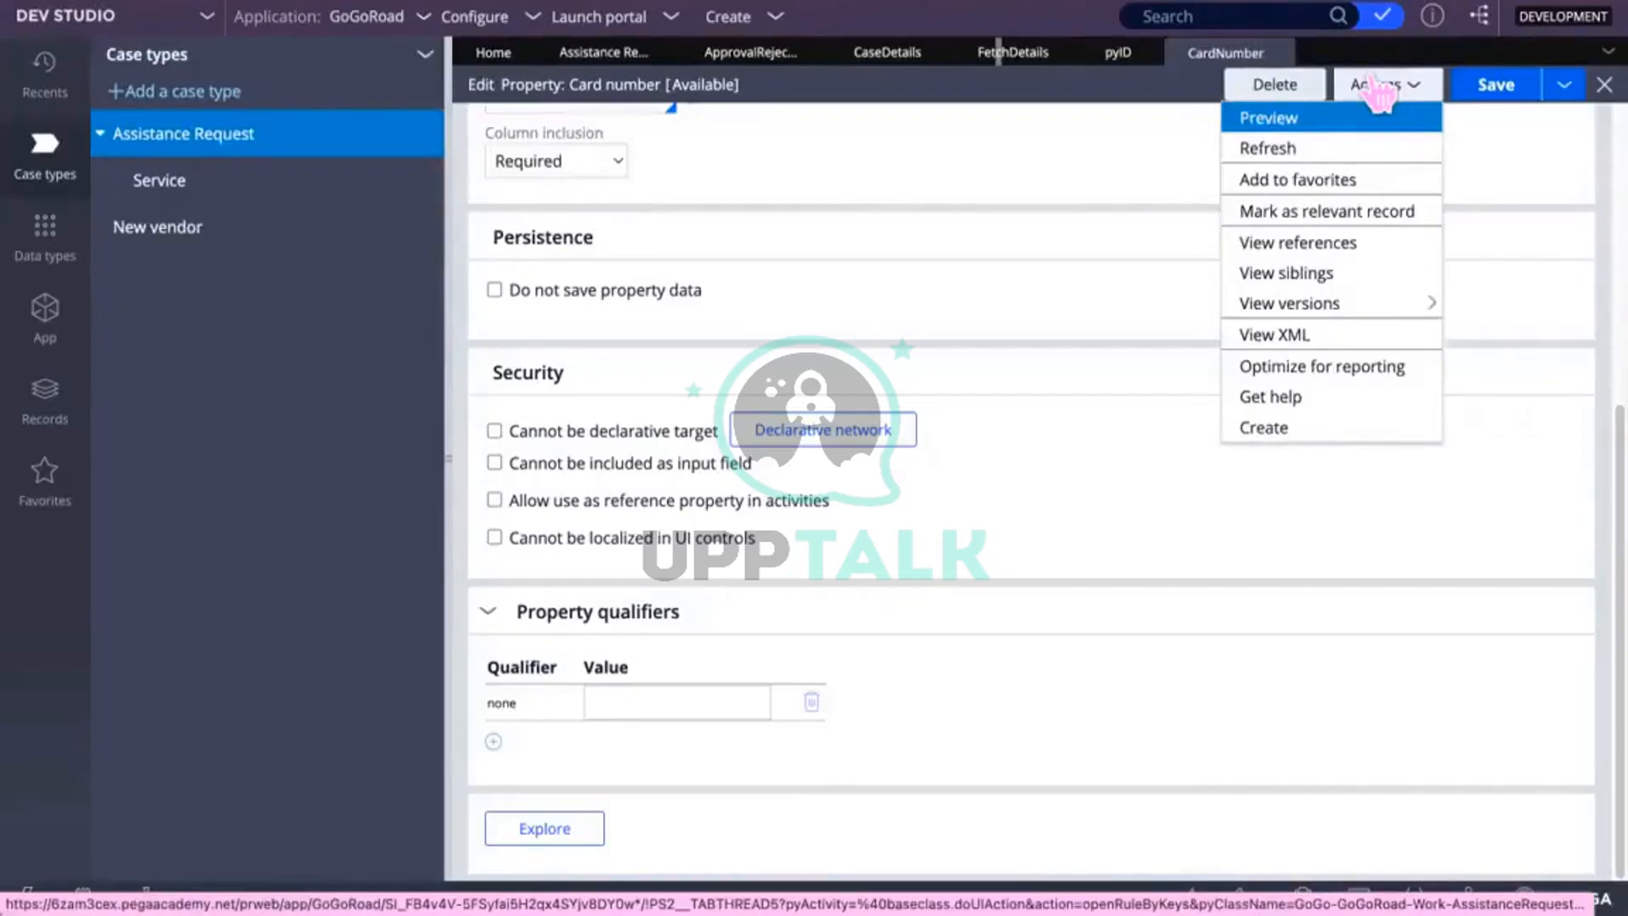
Step: Run the Optimize for reporting wizard on CardNumber for the AssistanceRequest class's 7 instances
click(1263, 370)
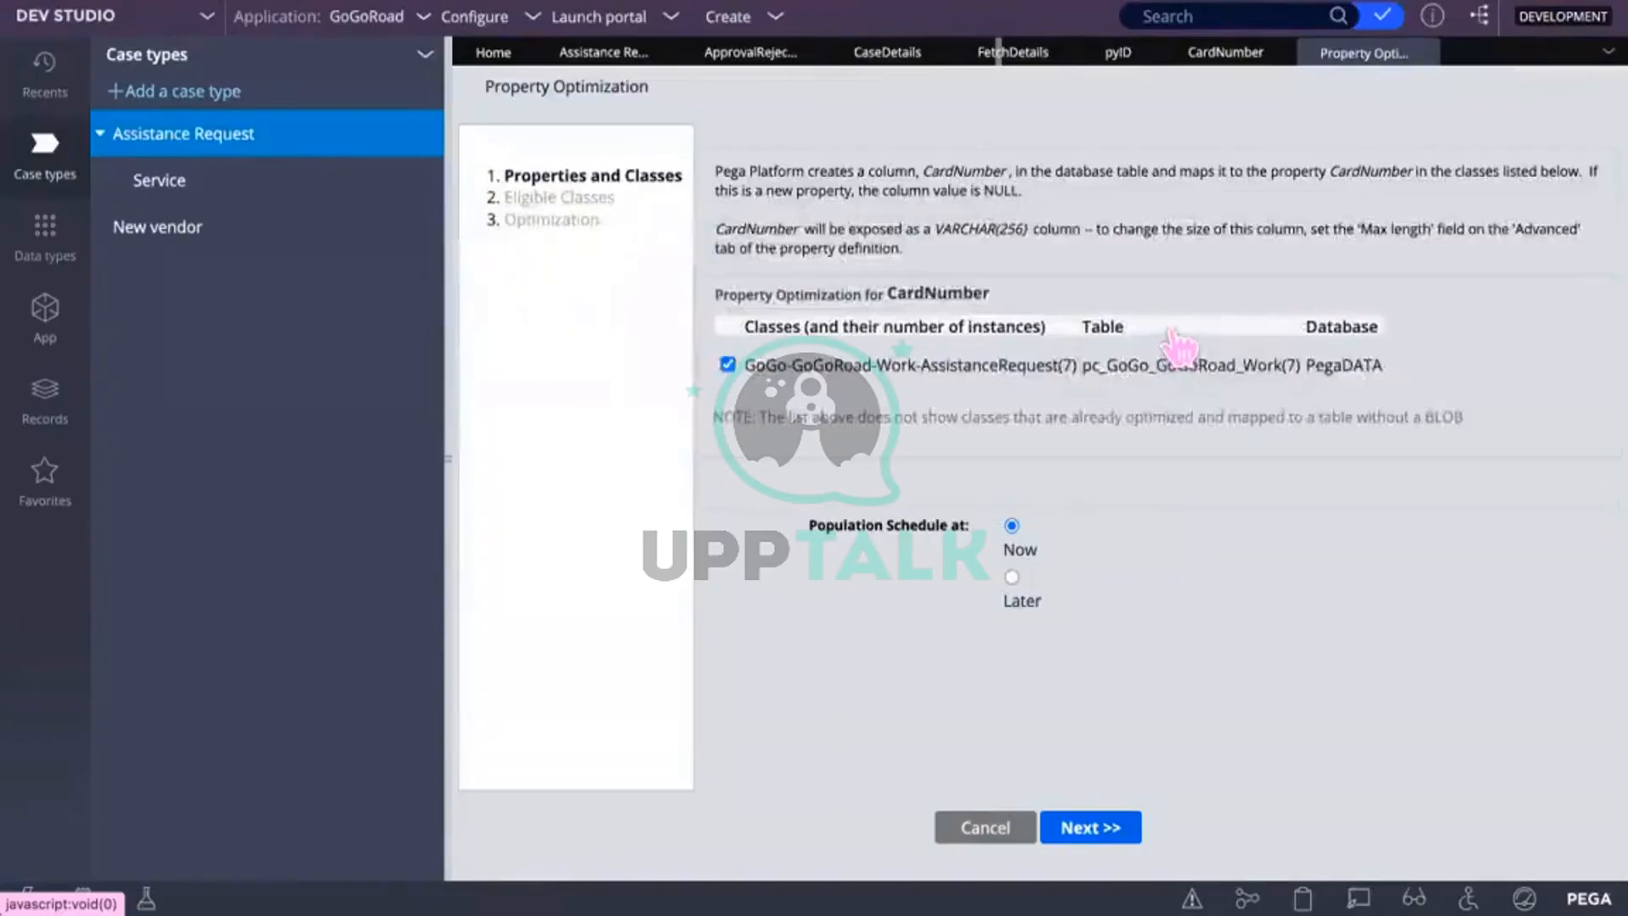
click(1102, 828)
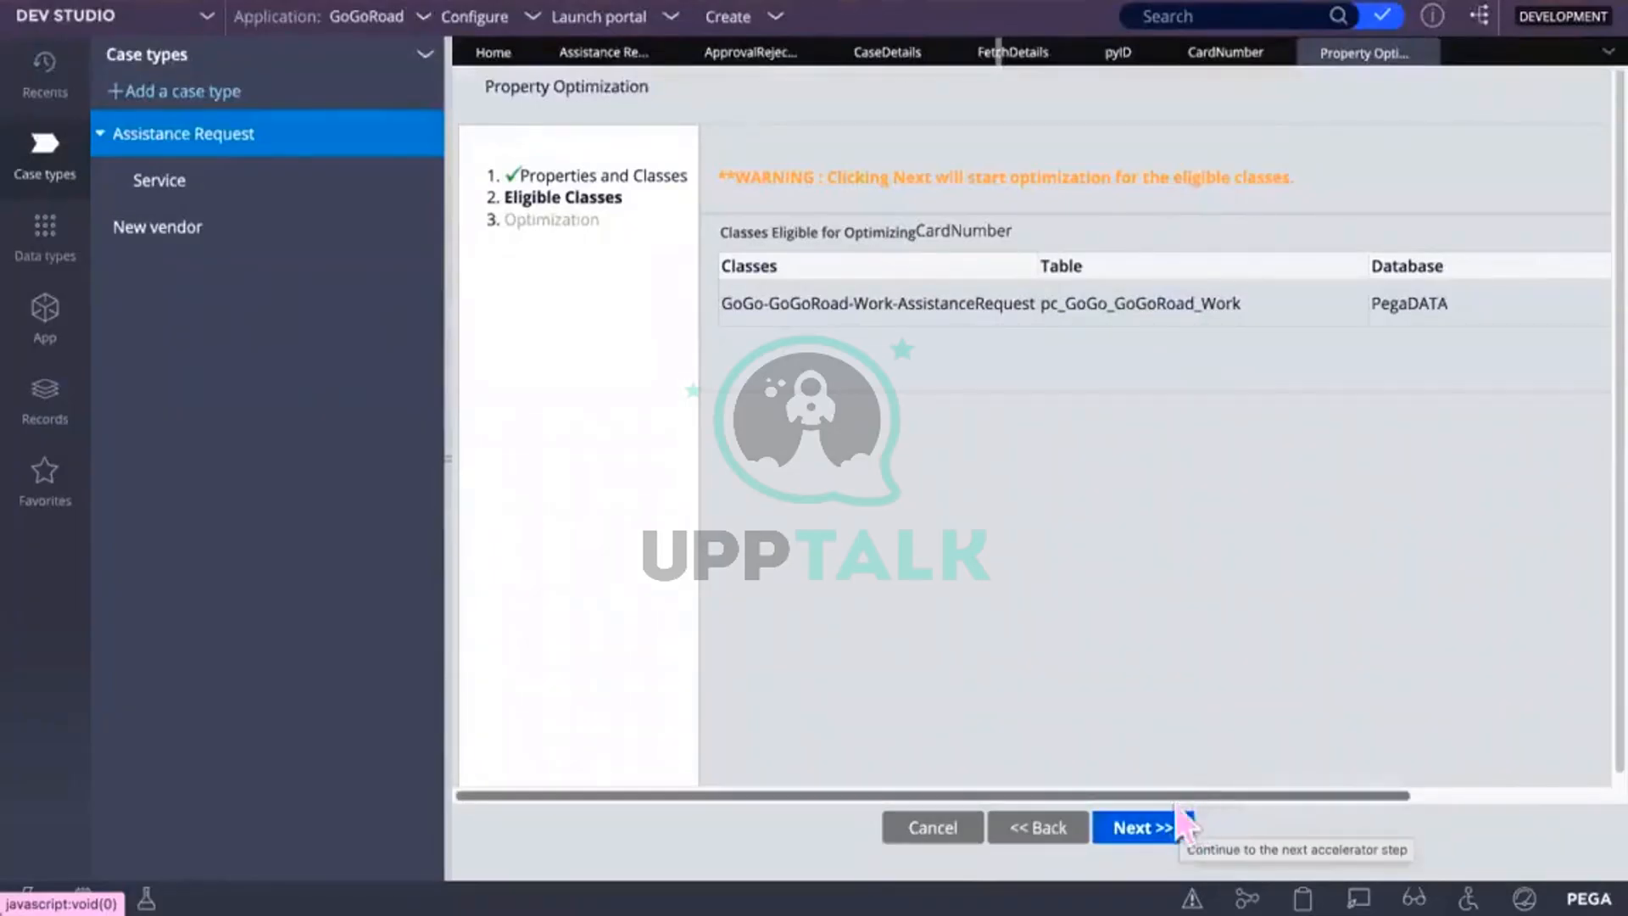
click(1168, 827)
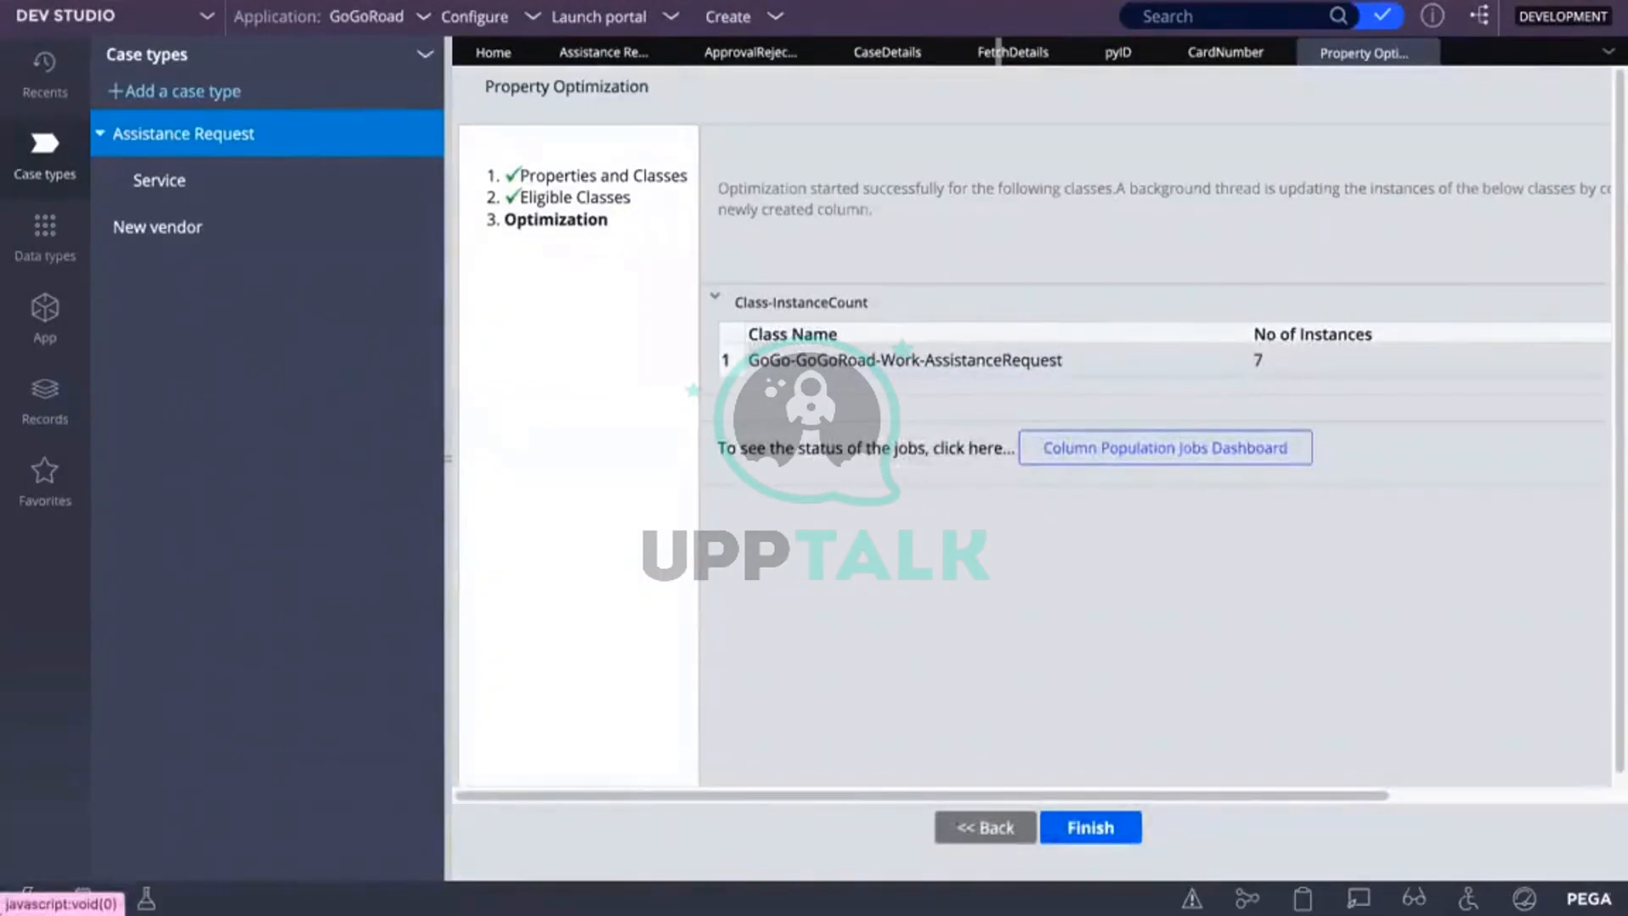
click(1085, 827)
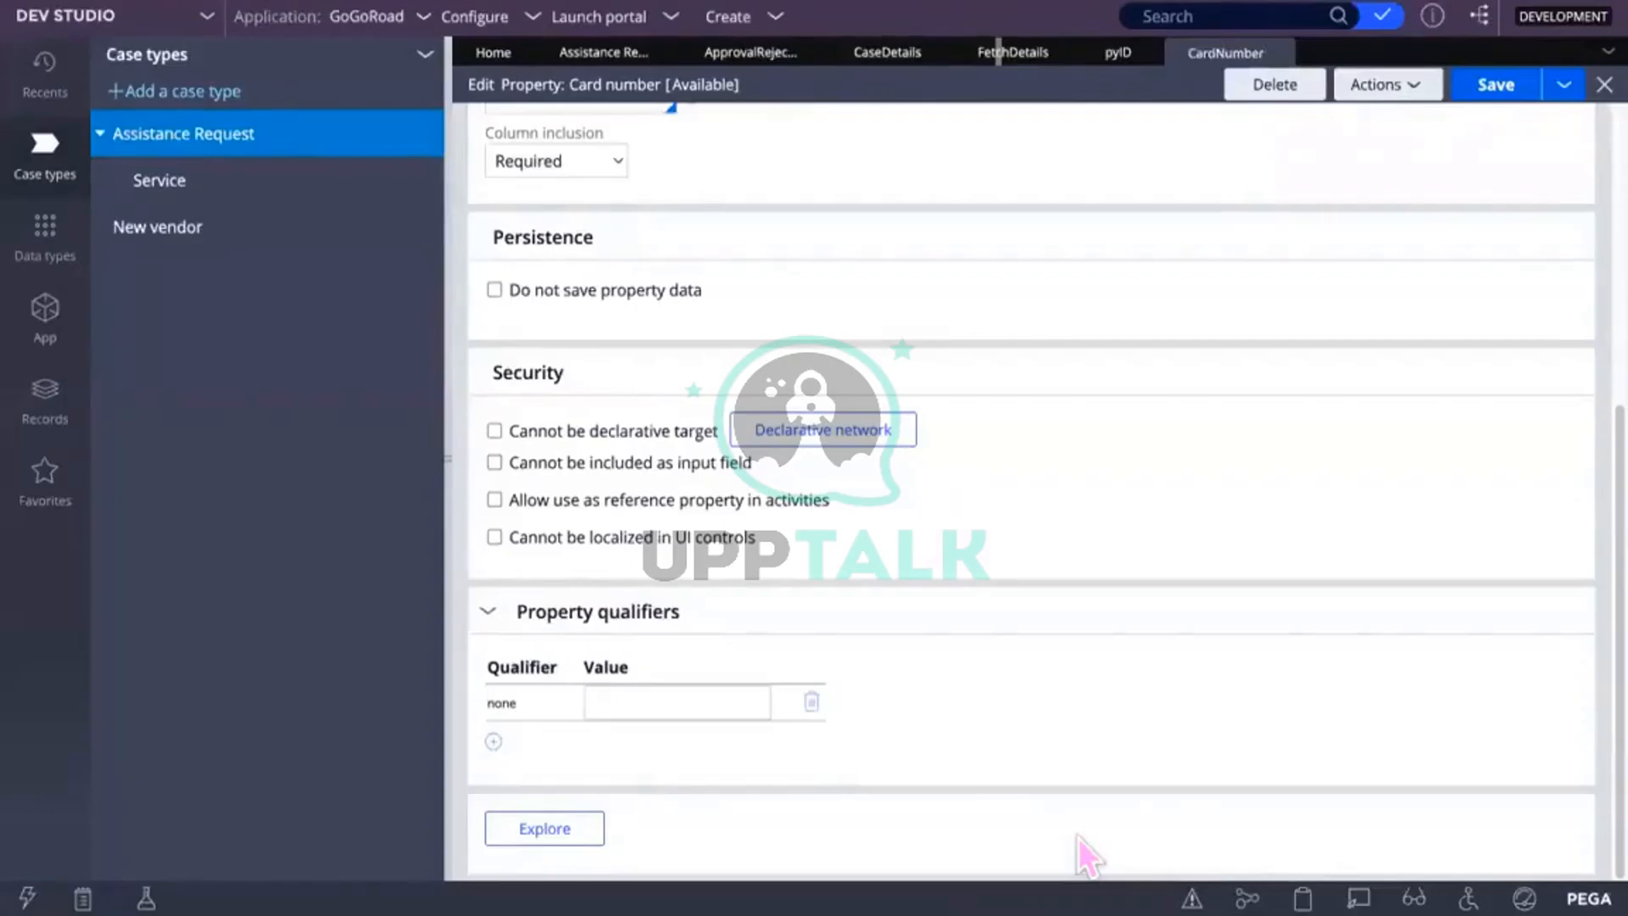
Step: Save the CardNumber property
click(1494, 89)
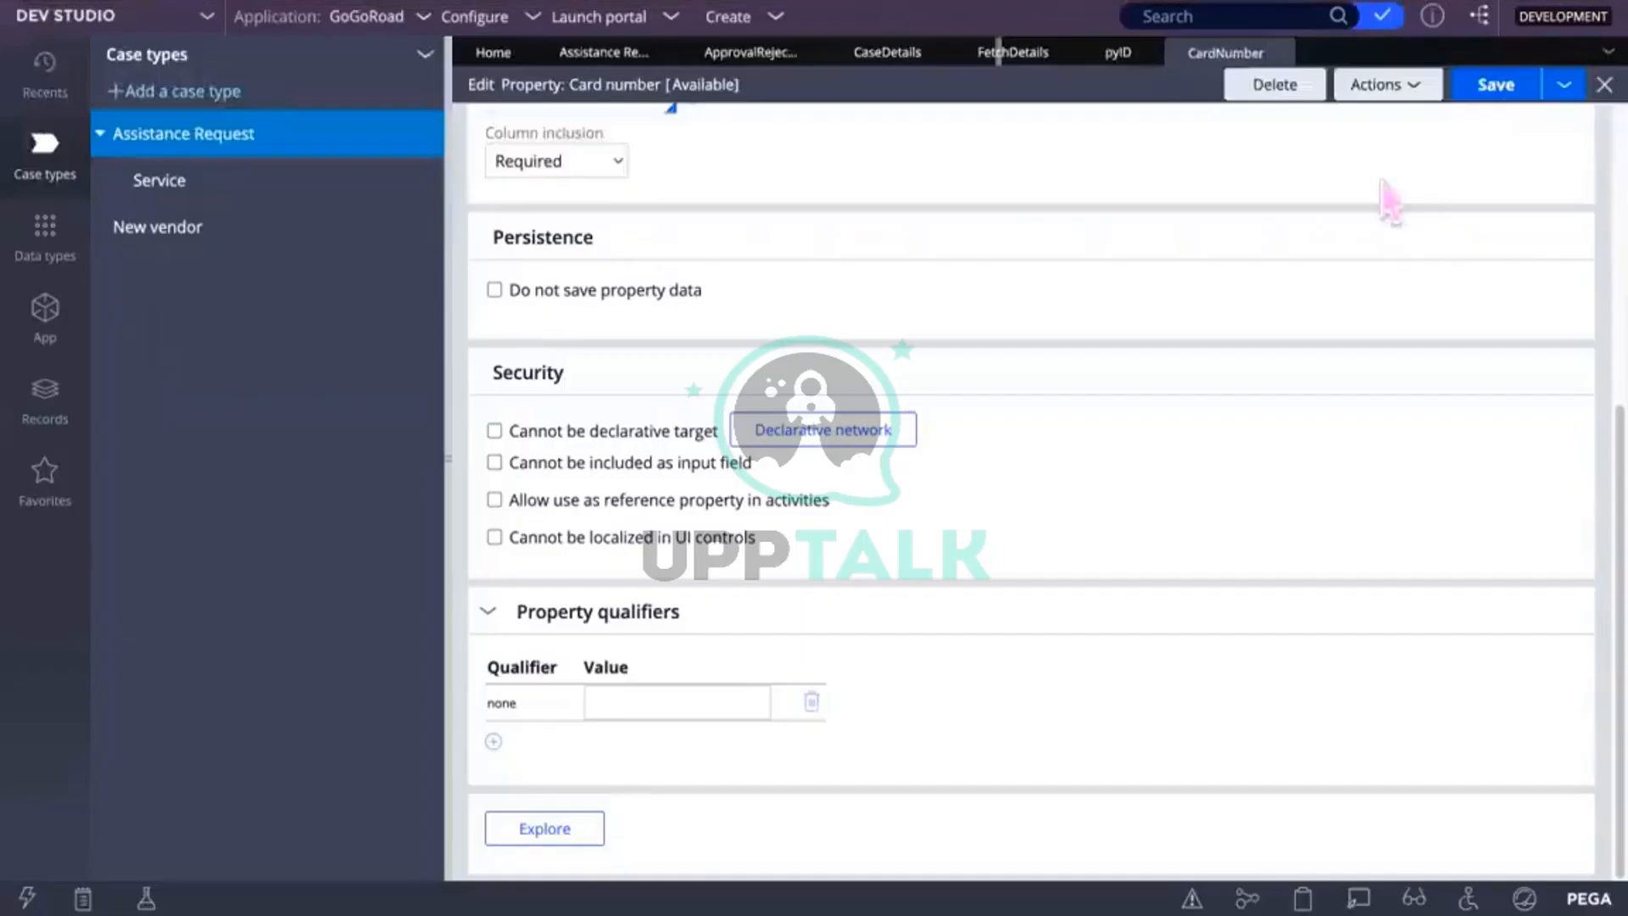
click(1411, 85)
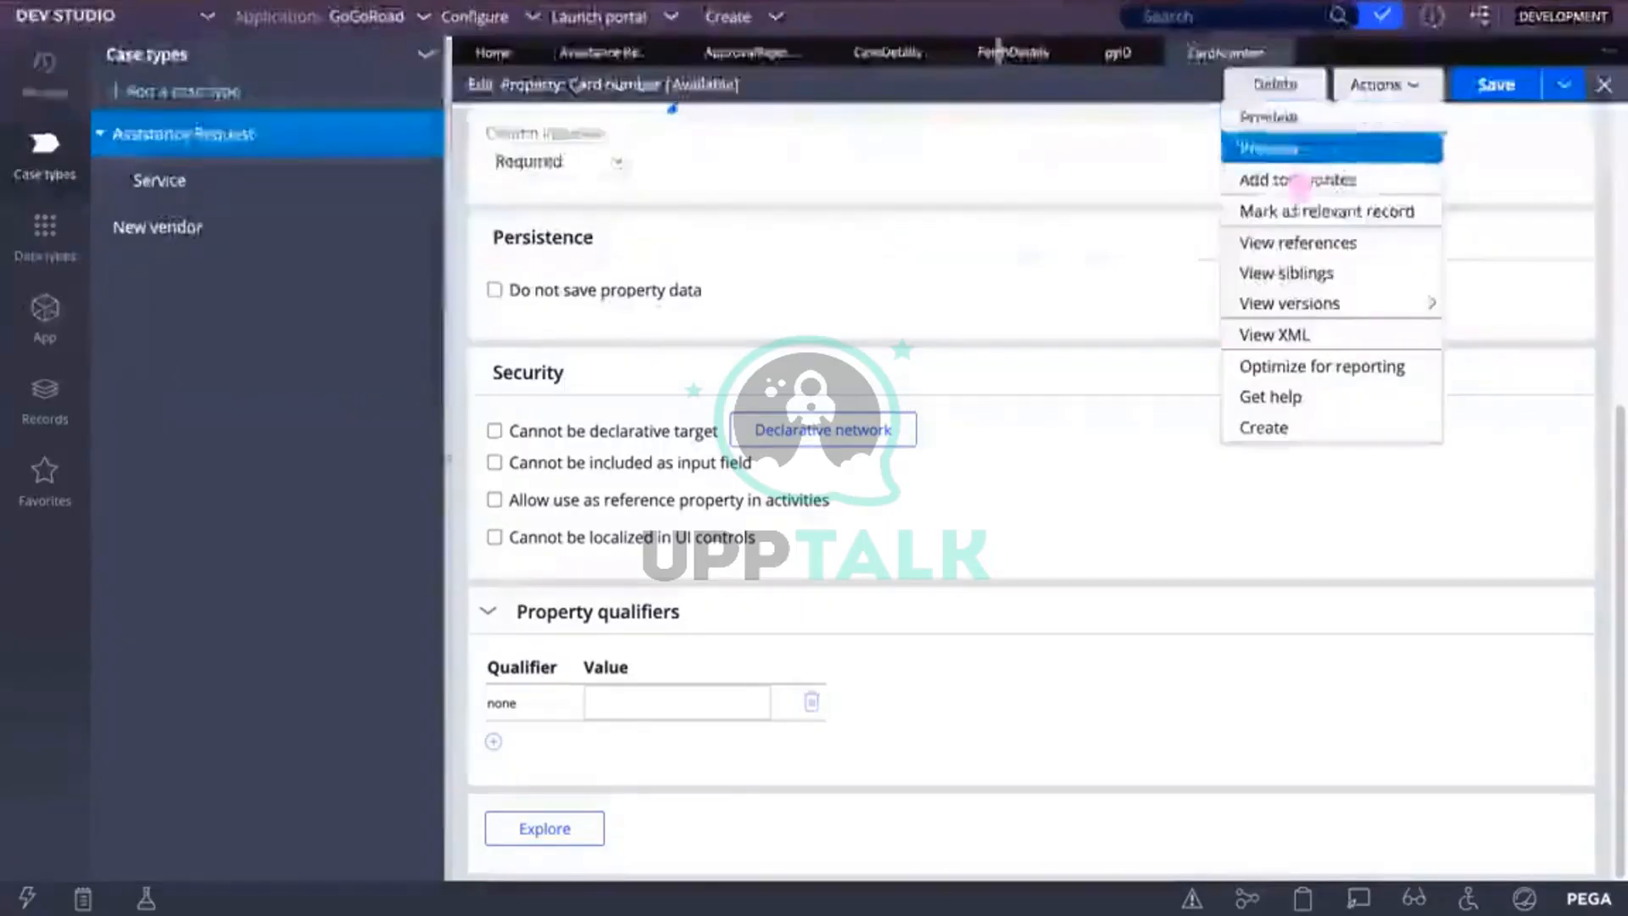
click(956, 190)
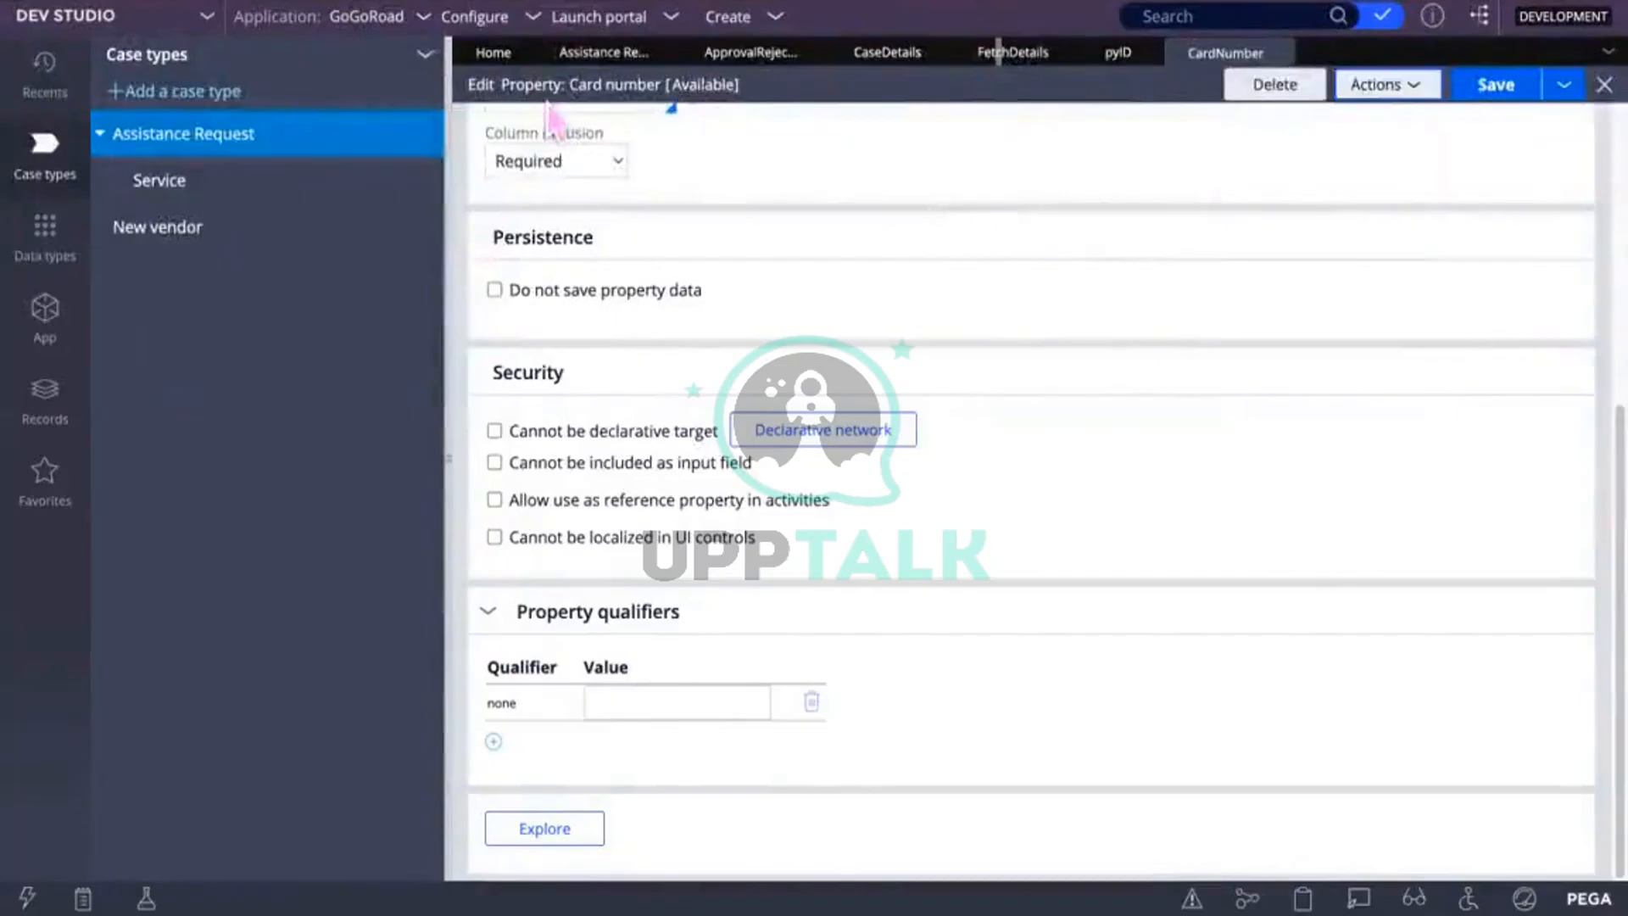
Step: Bring up the Run Activity window for FetchDetails
click(1024, 52)
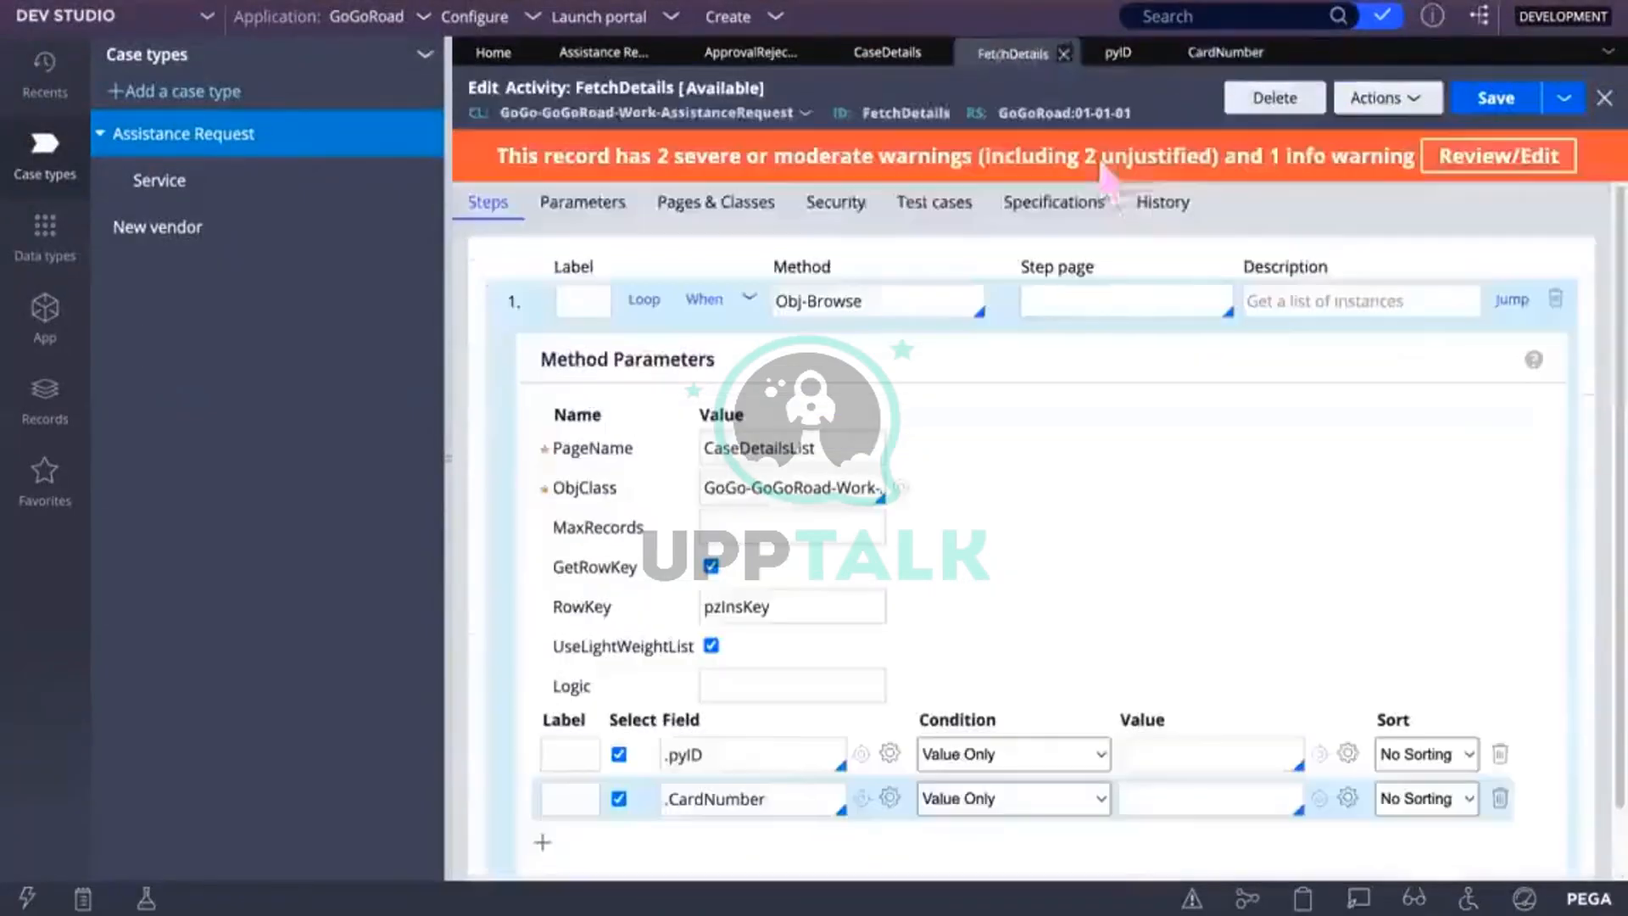
click(1394, 98)
click(1388, 132)
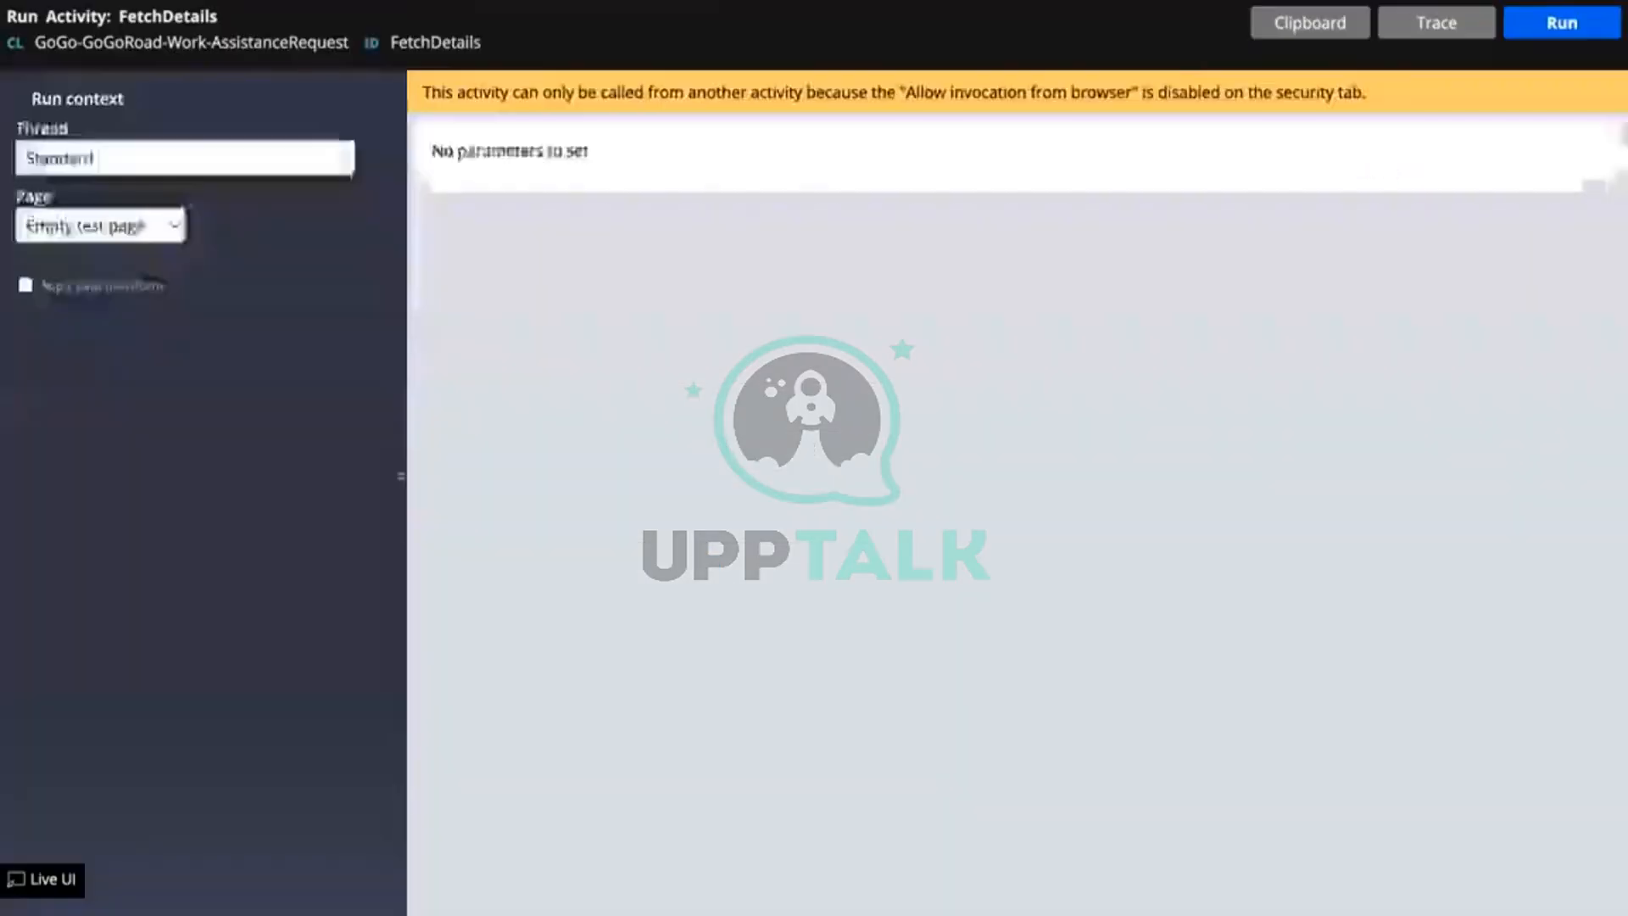
Step: Rerun FetchDetails and check pxResults(2) through pxResults(7) under CaseDetailsList on the clipboard
click(1588, 33)
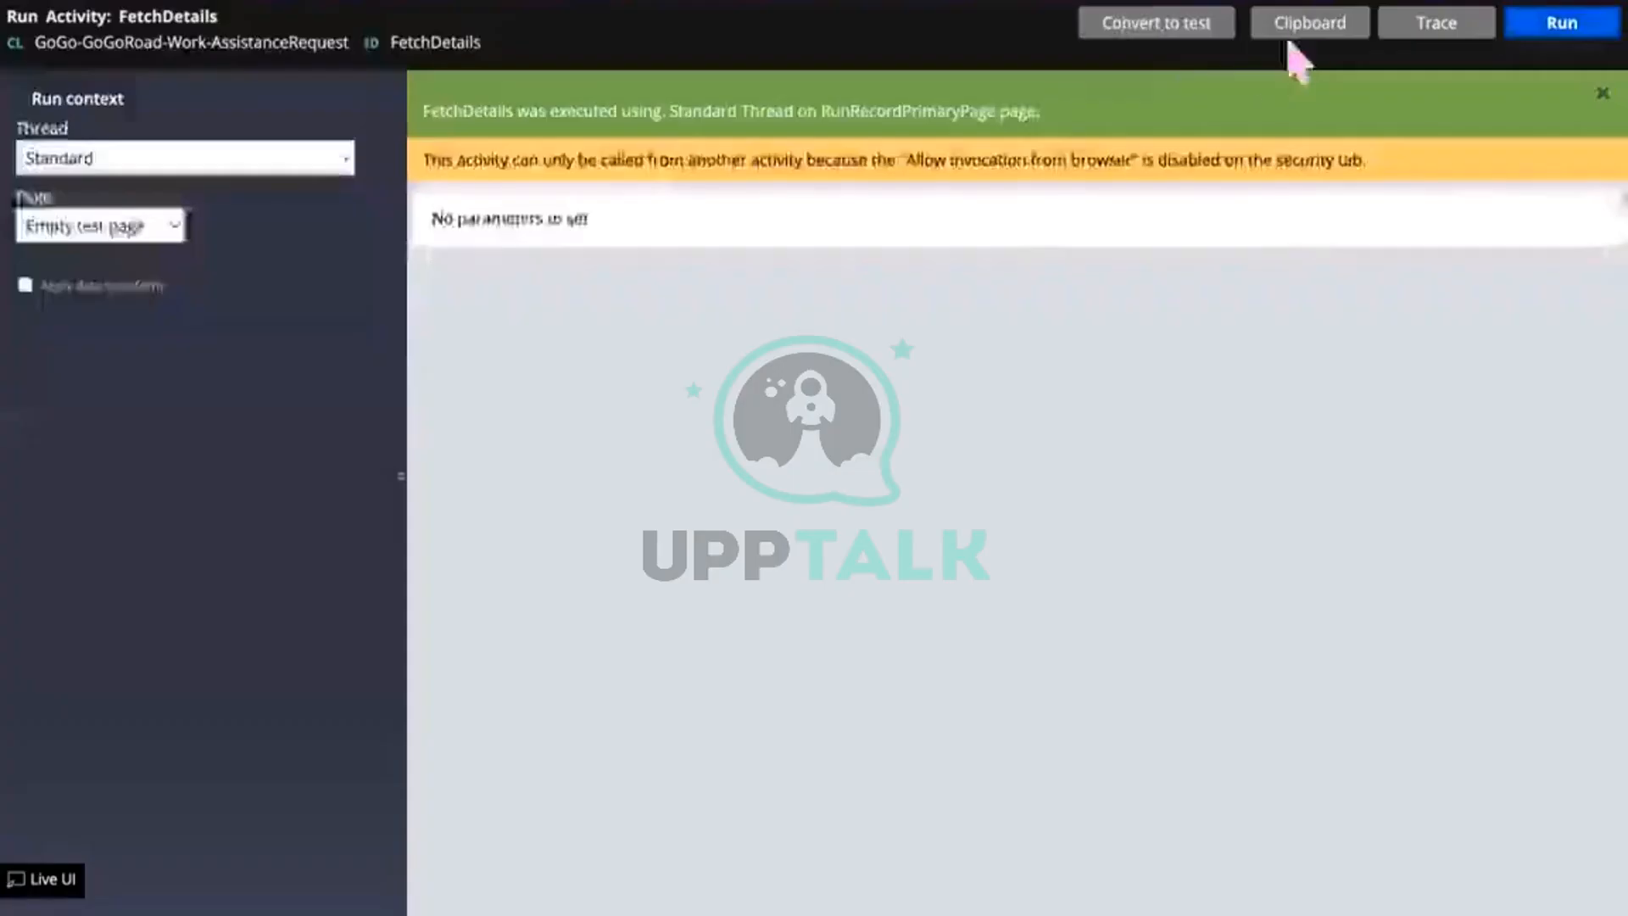
click(1299, 27)
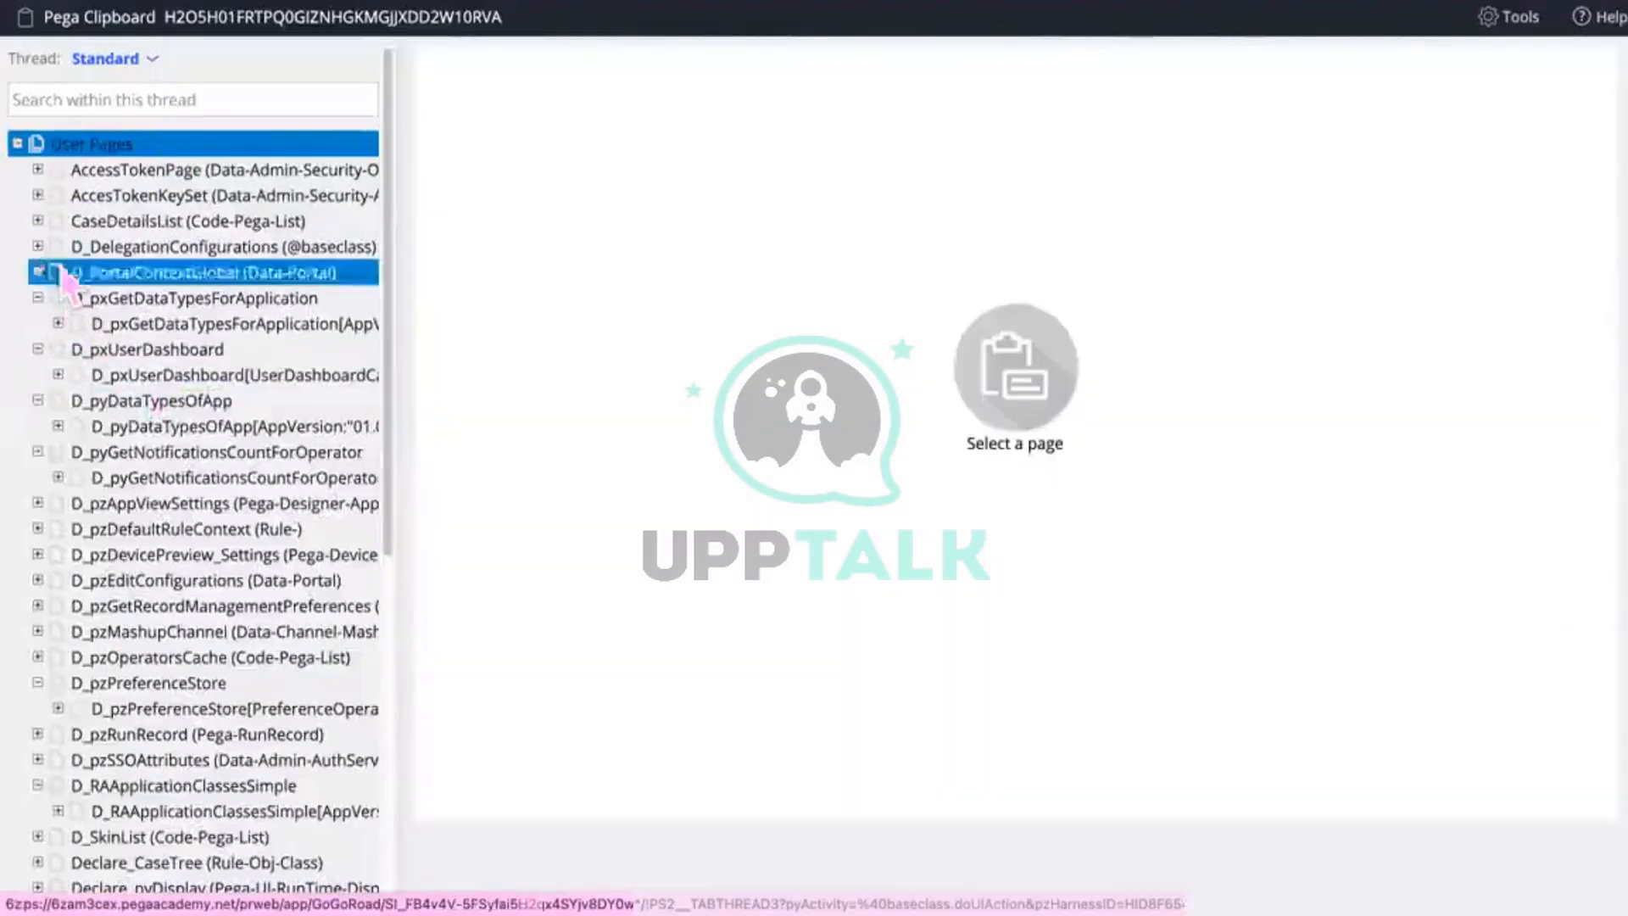
click(37, 222)
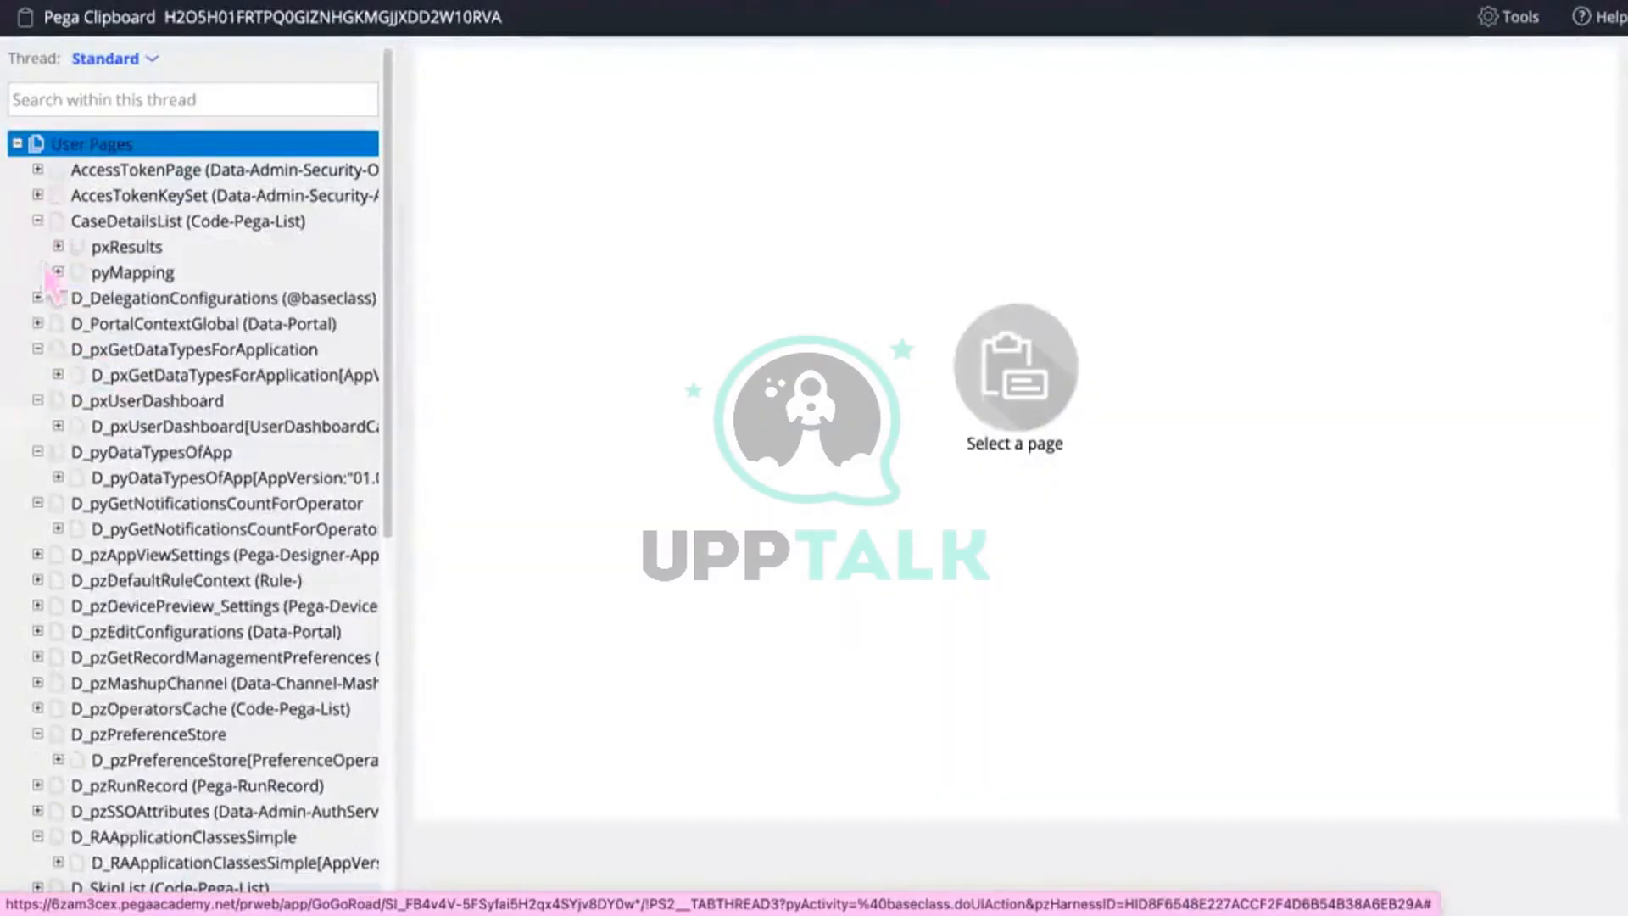
click(59, 249)
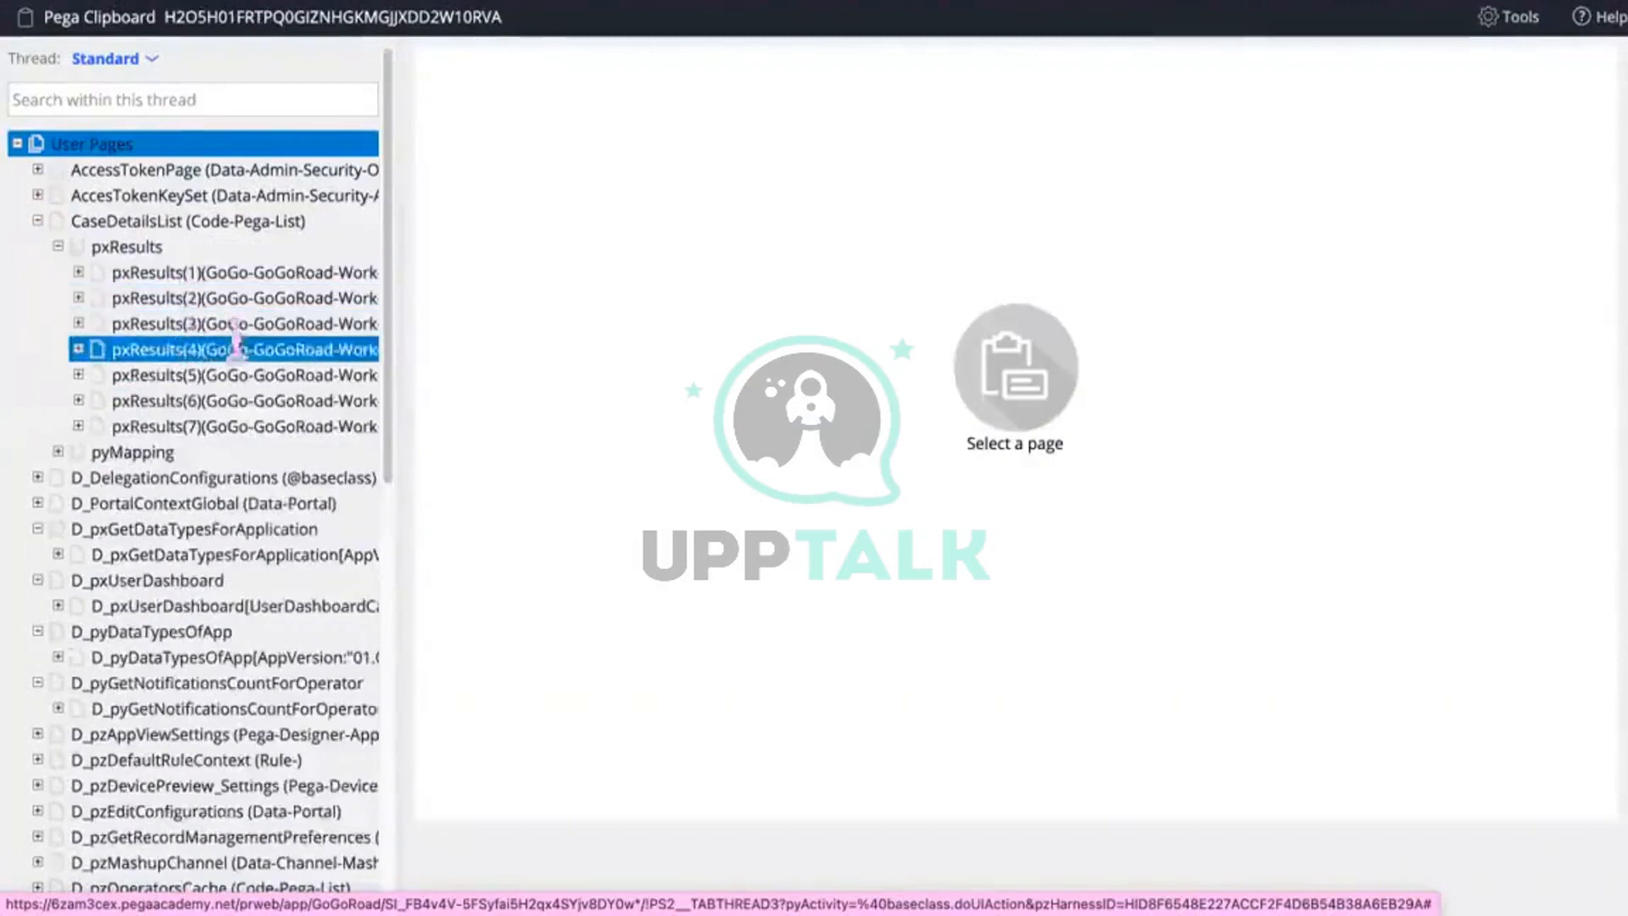
click(229, 299)
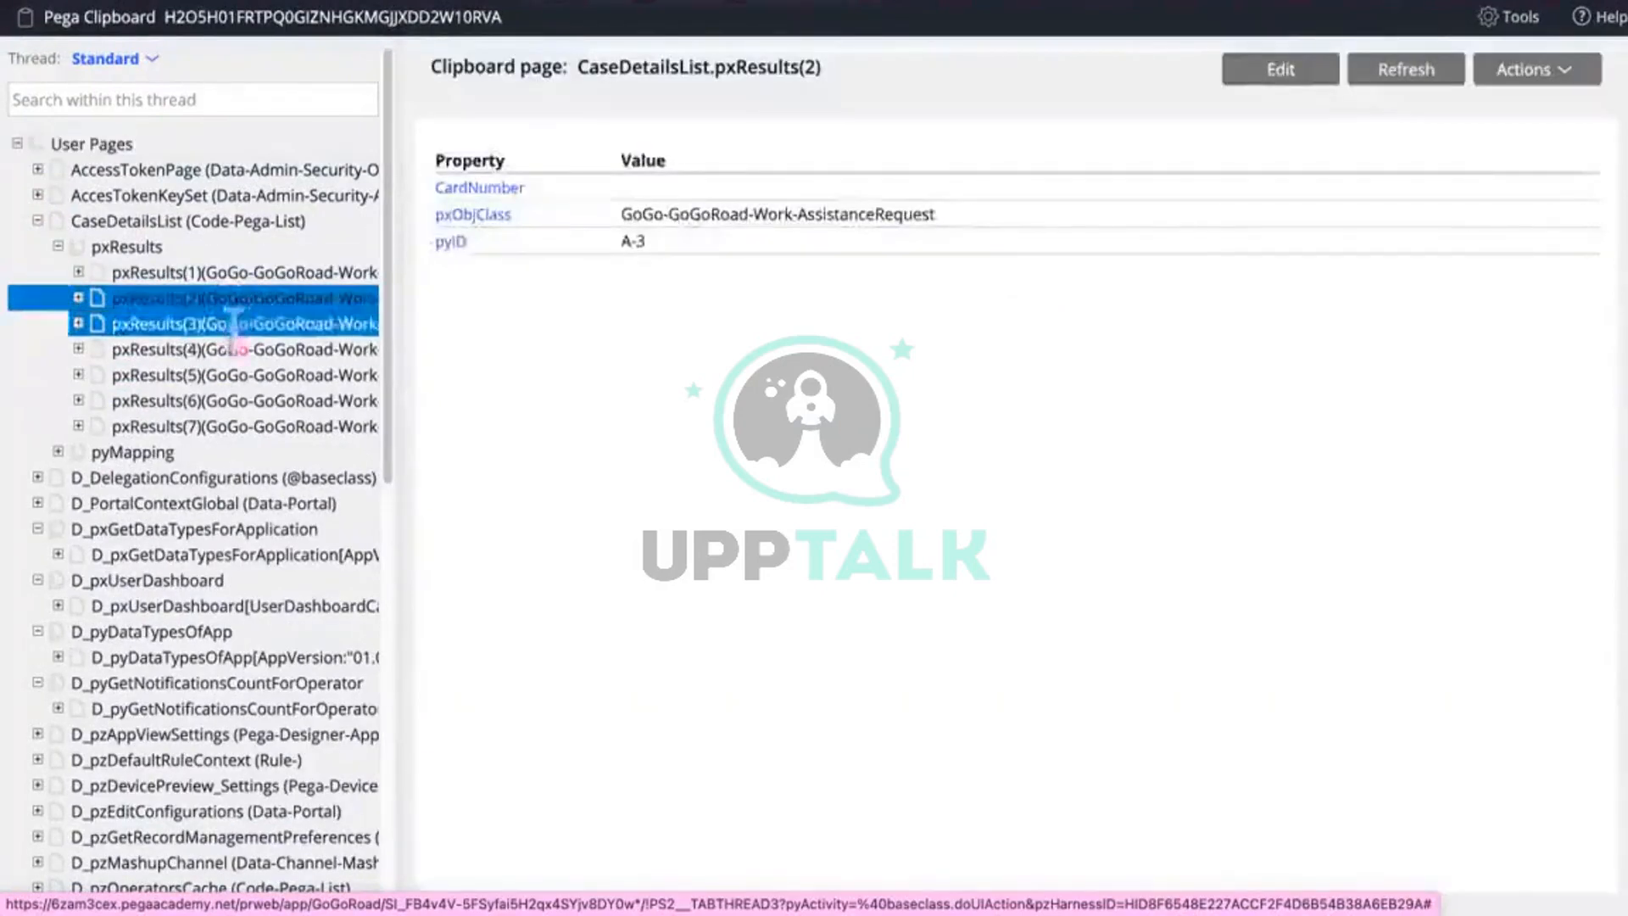
click(235, 323)
click(234, 349)
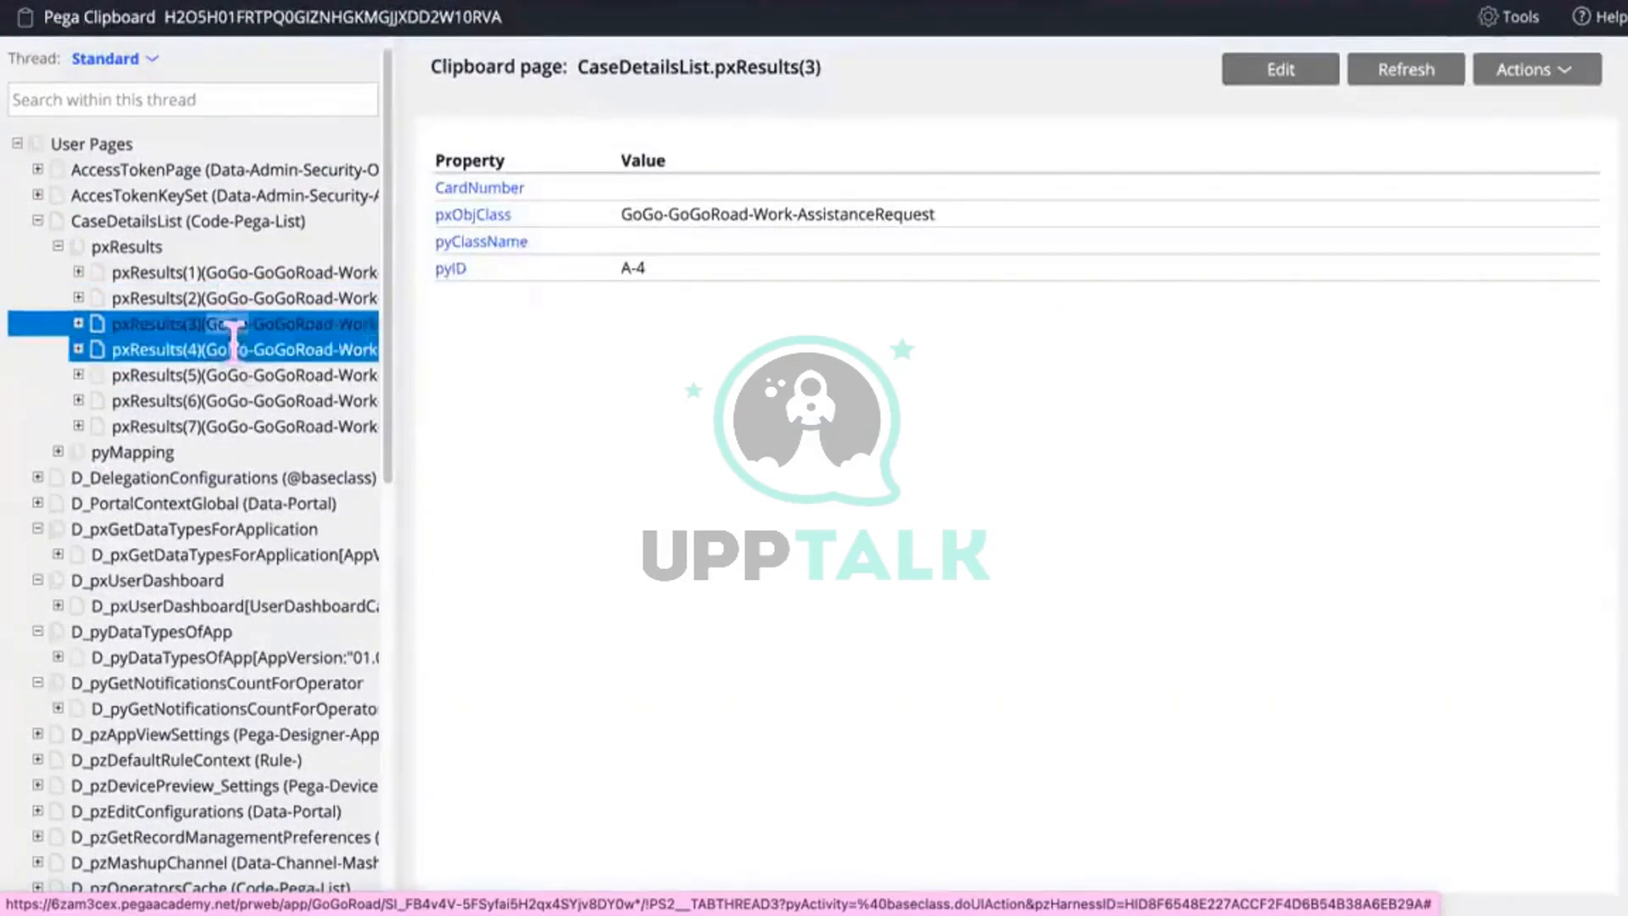
double_click(237, 375)
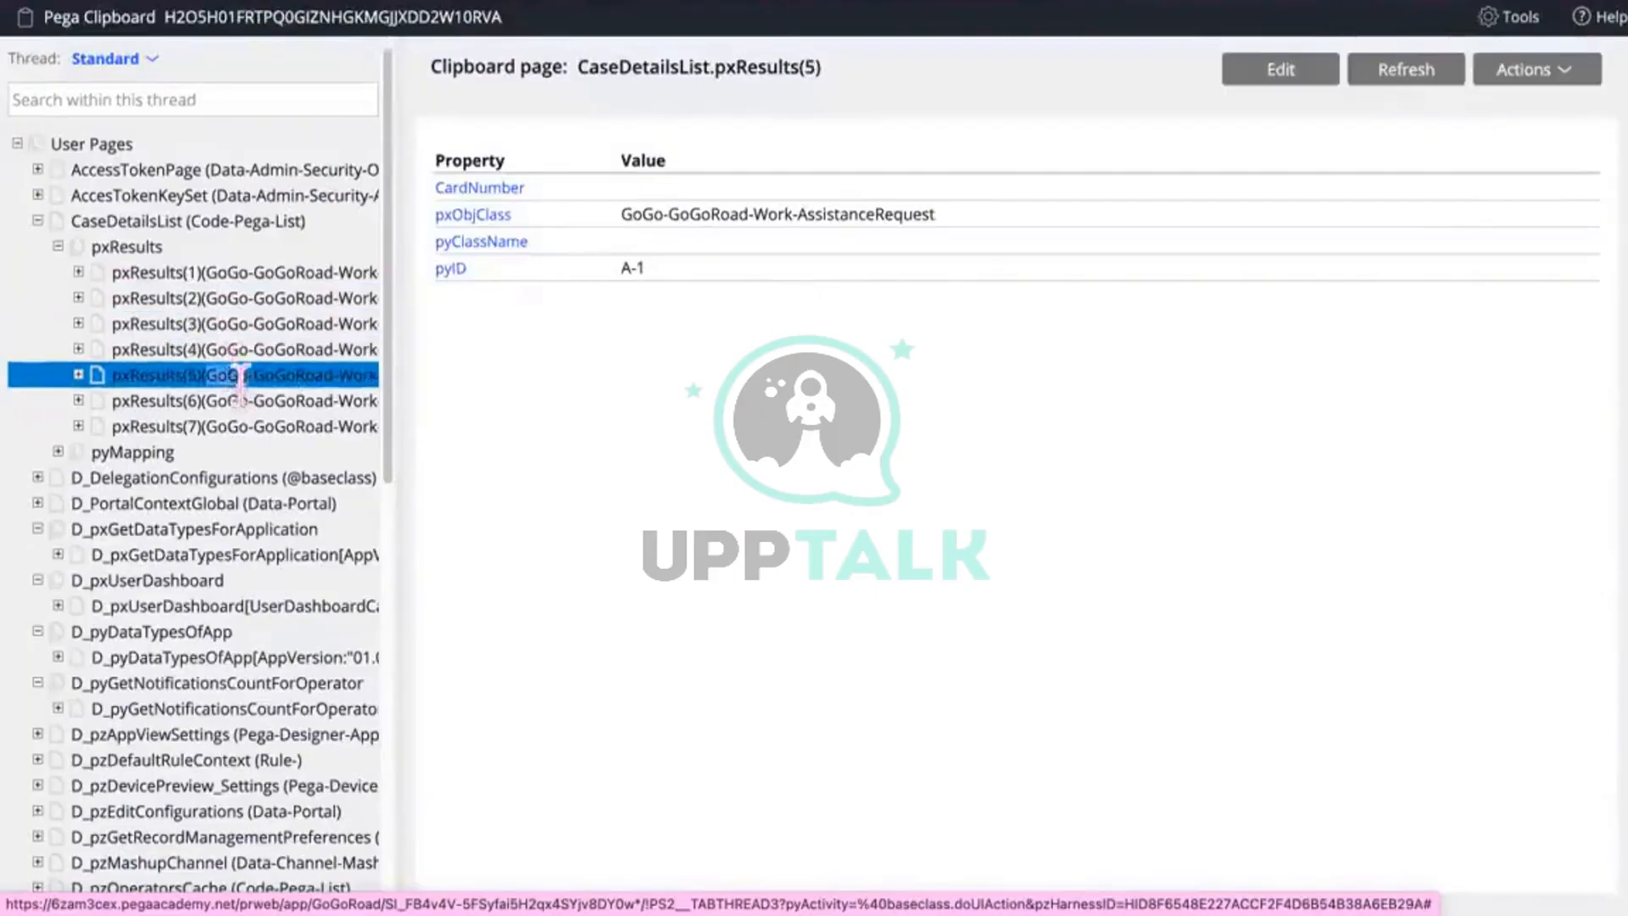
click(229, 399)
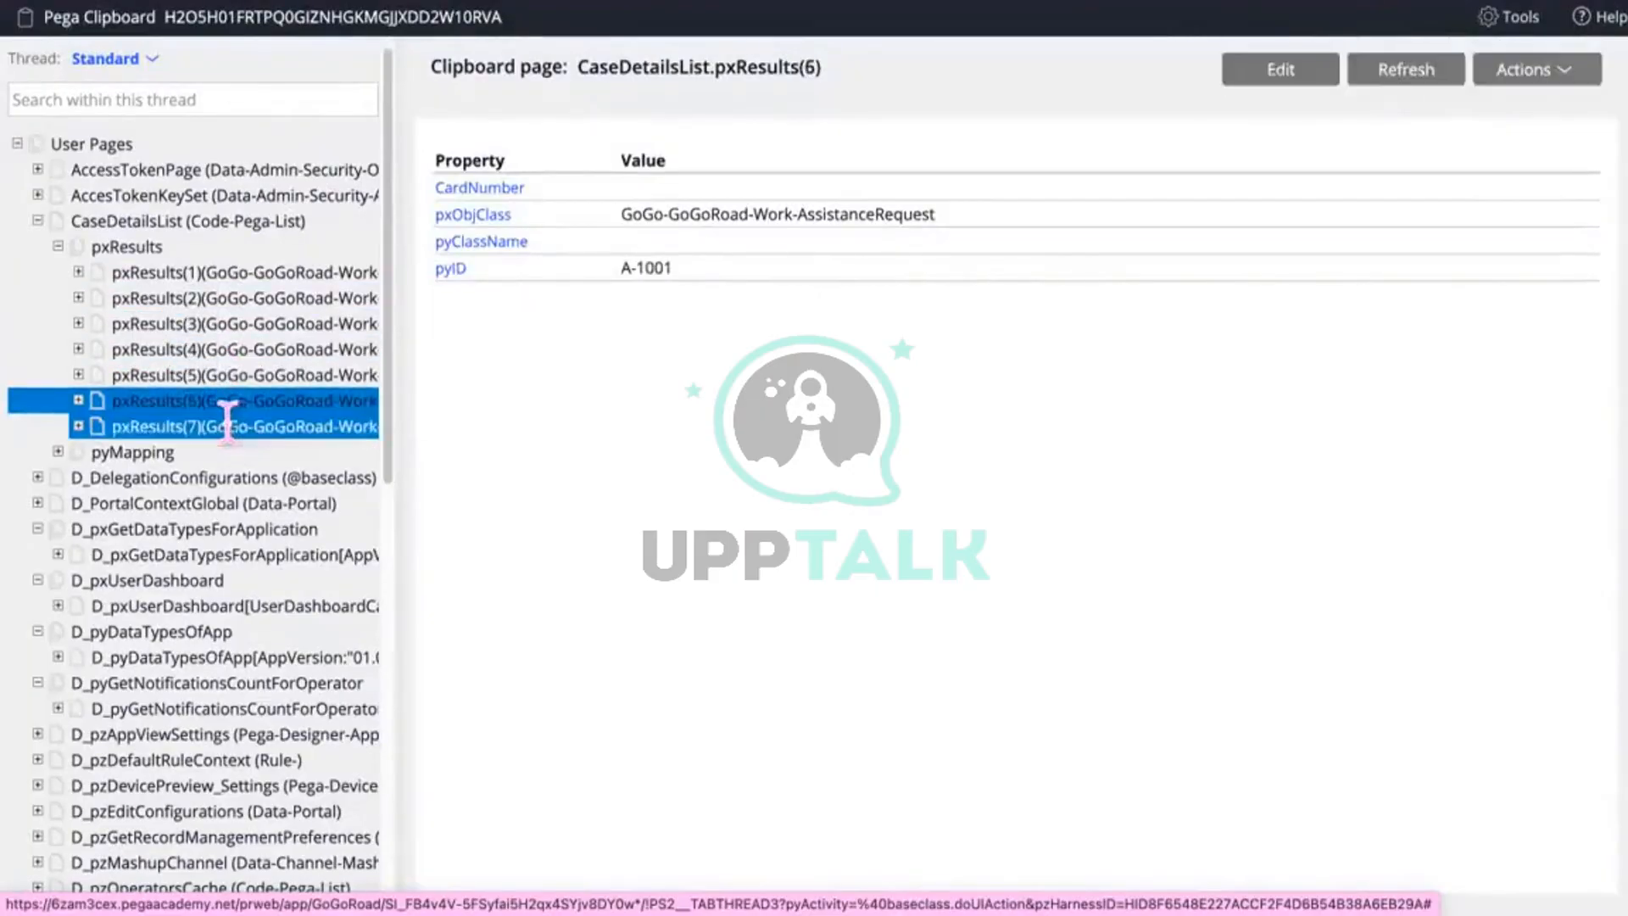
click(232, 428)
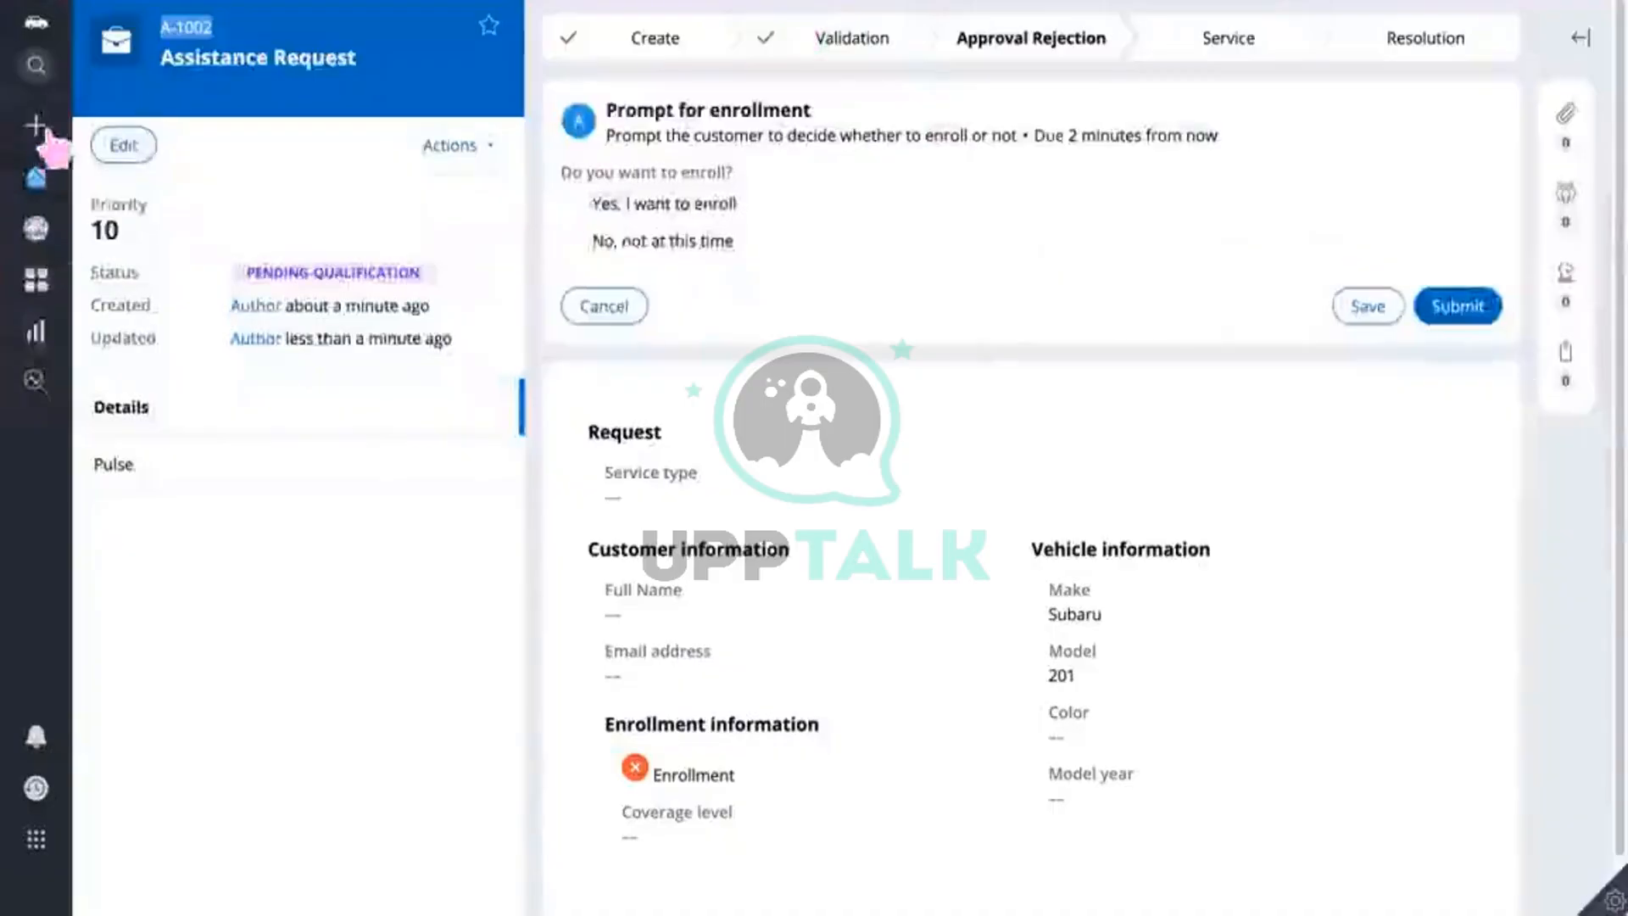
Step: Create an Assistance Request case for a Subaru, model 301
click(36, 138)
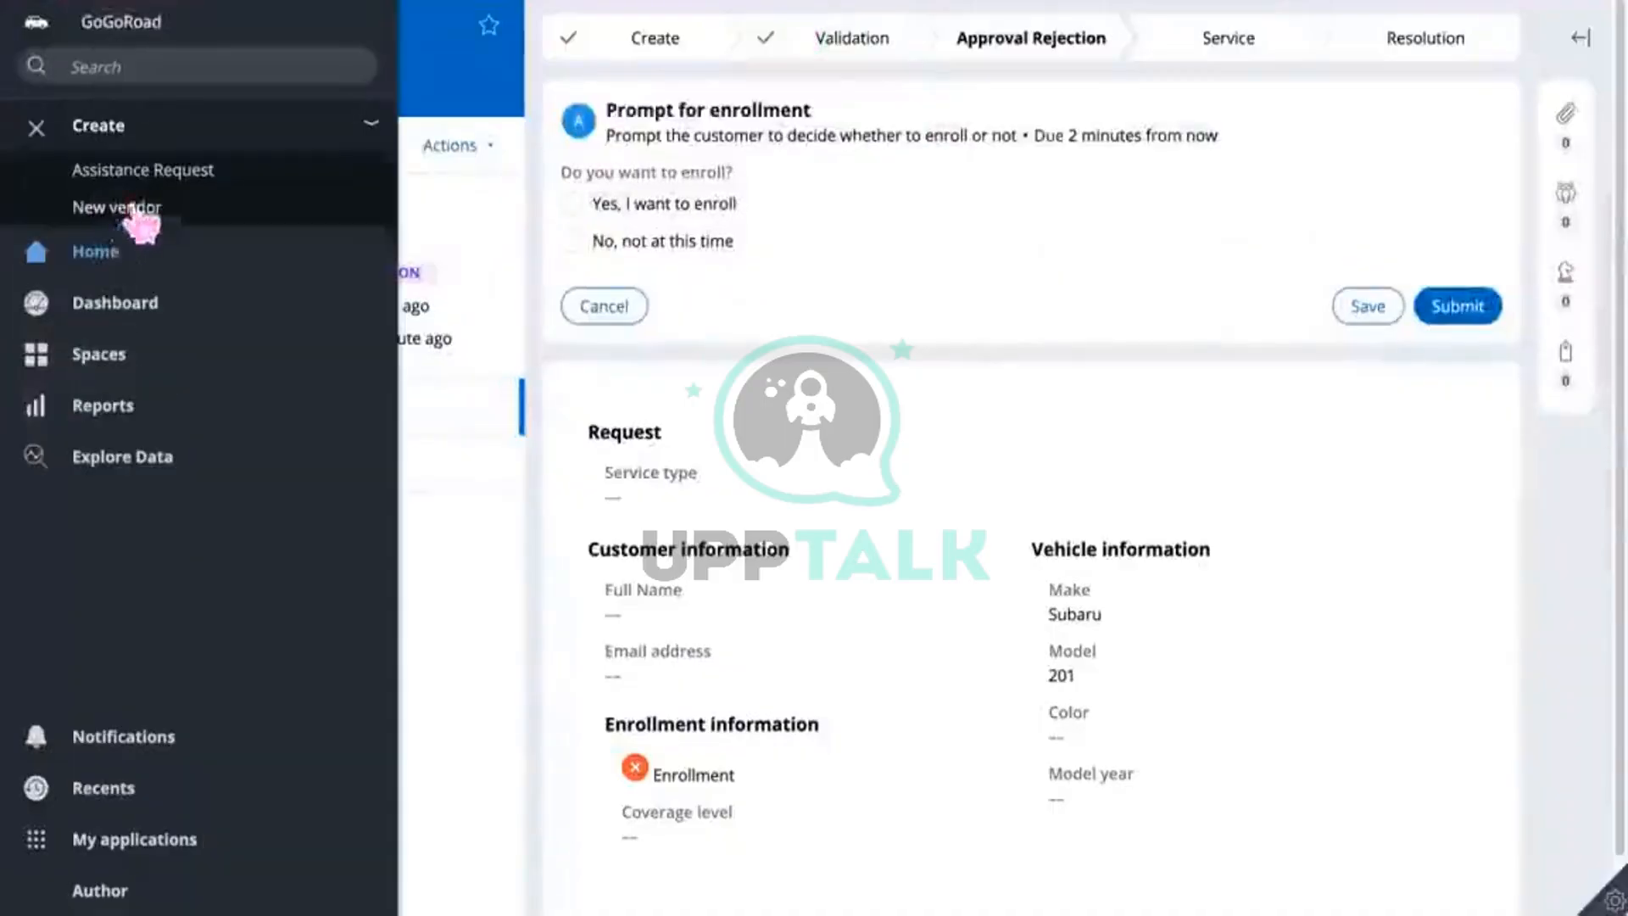
click(152, 172)
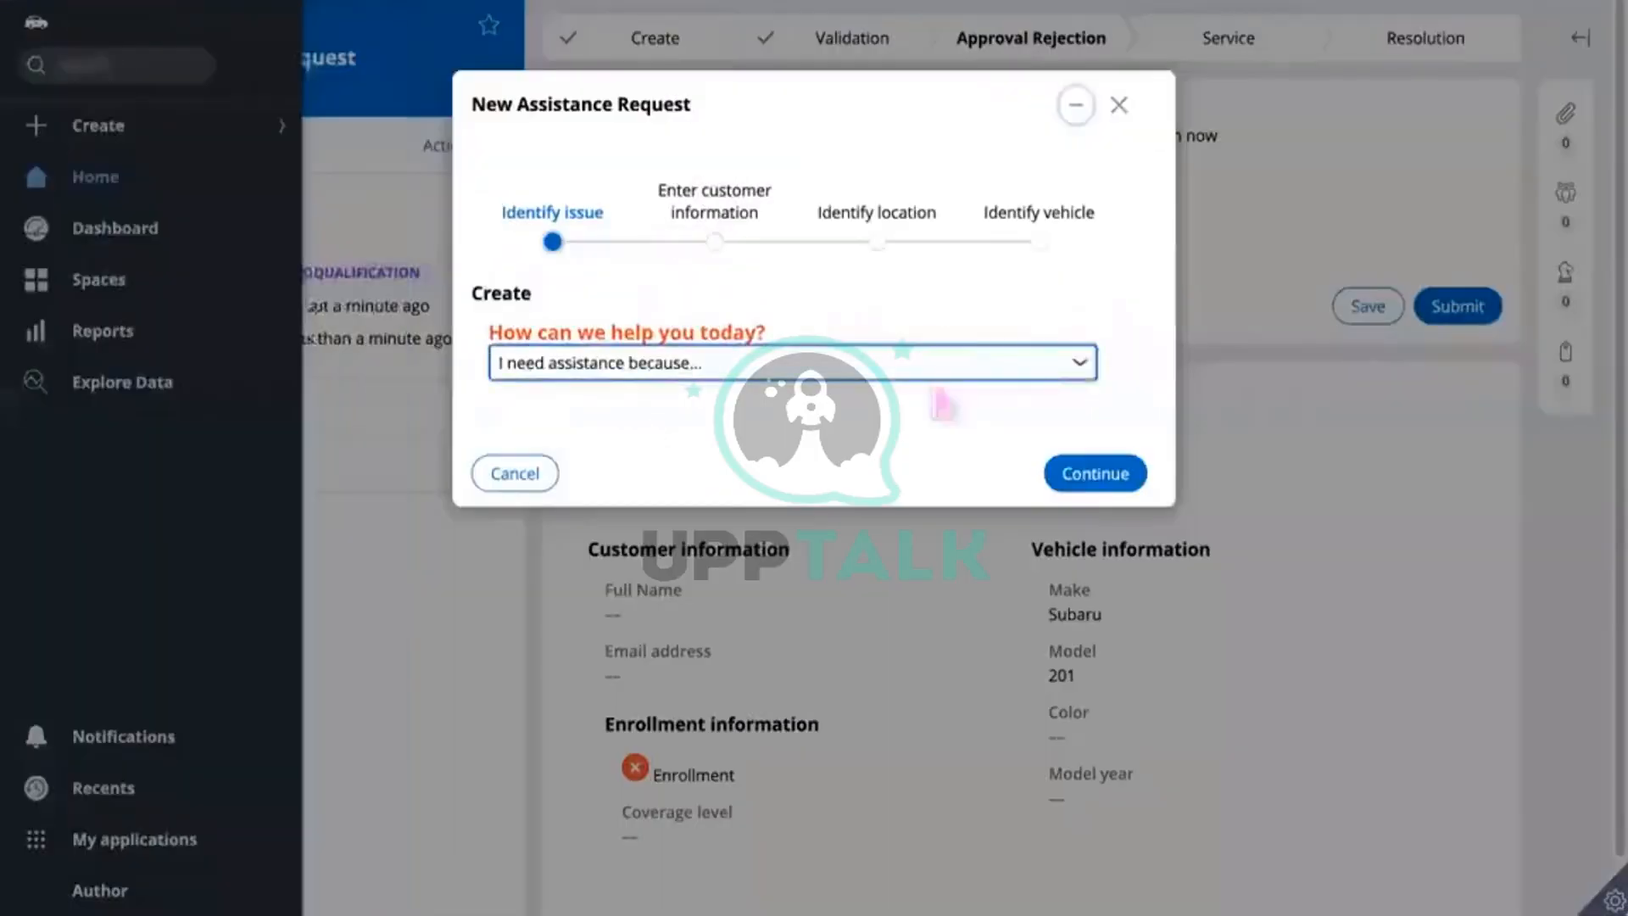
click(1091, 473)
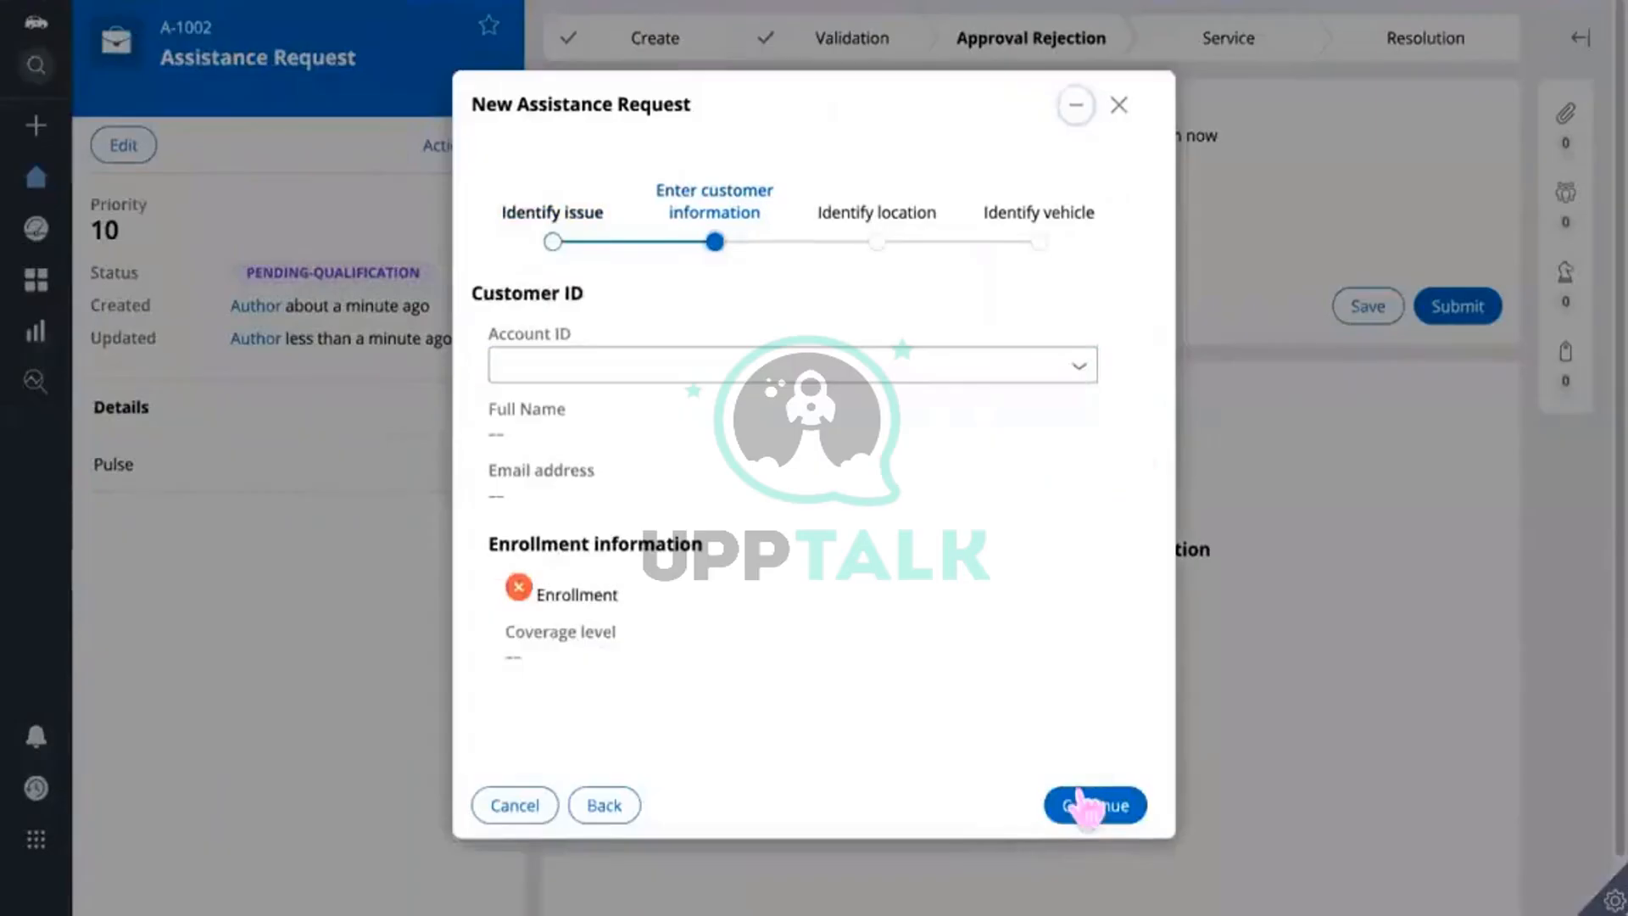
click(1085, 803)
click(1102, 649)
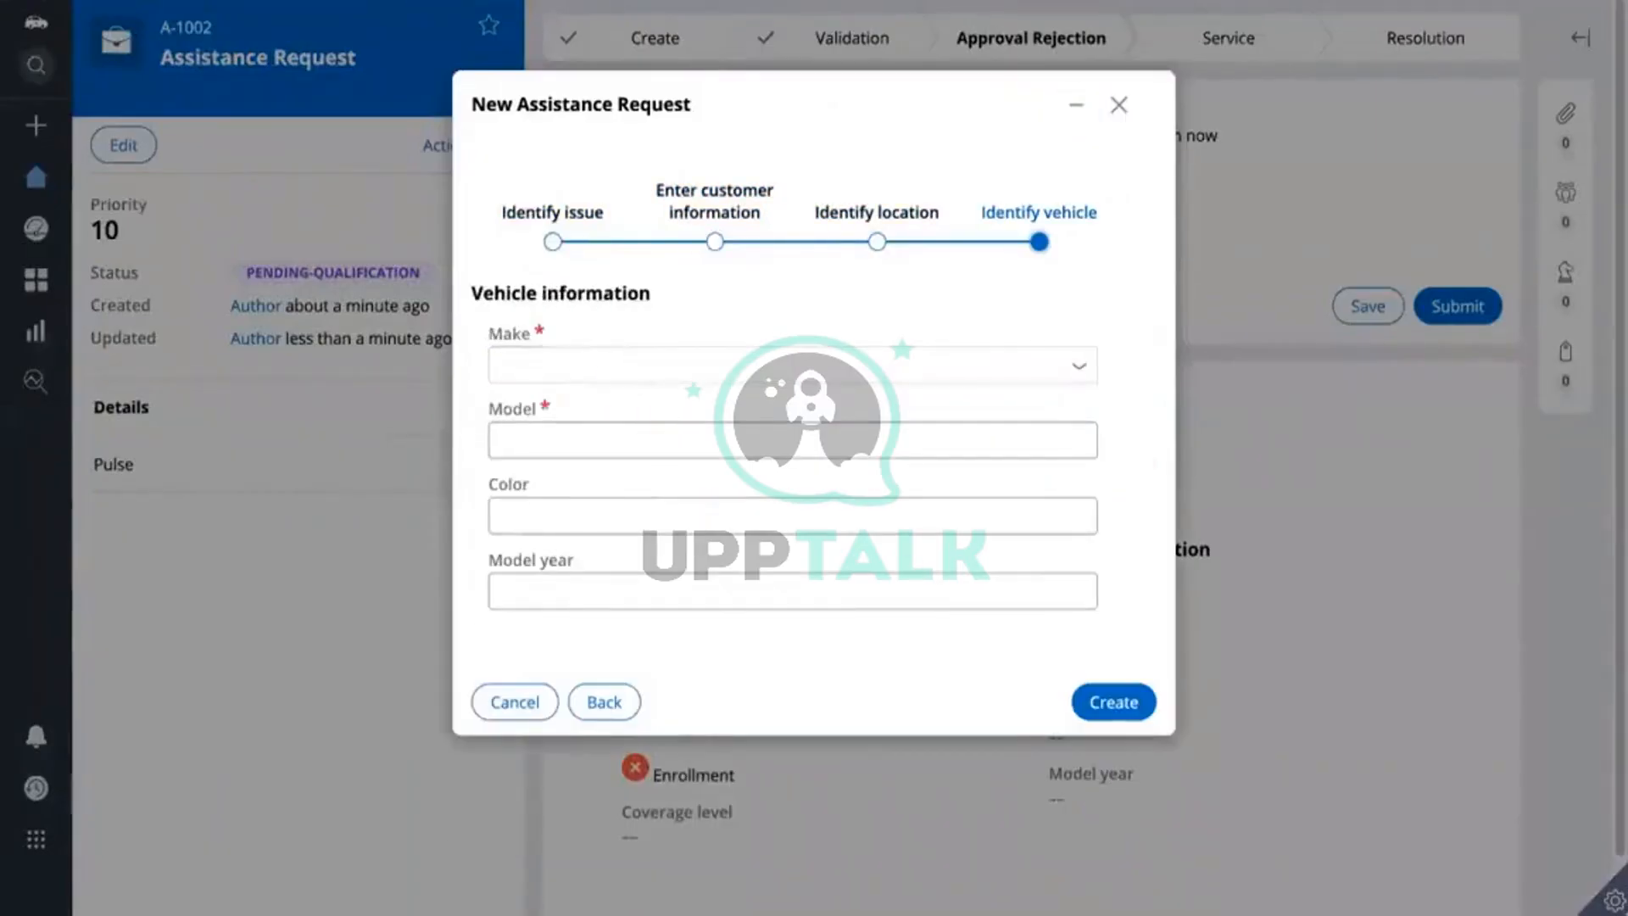
text(su)
click(562, 445)
click(550, 428)
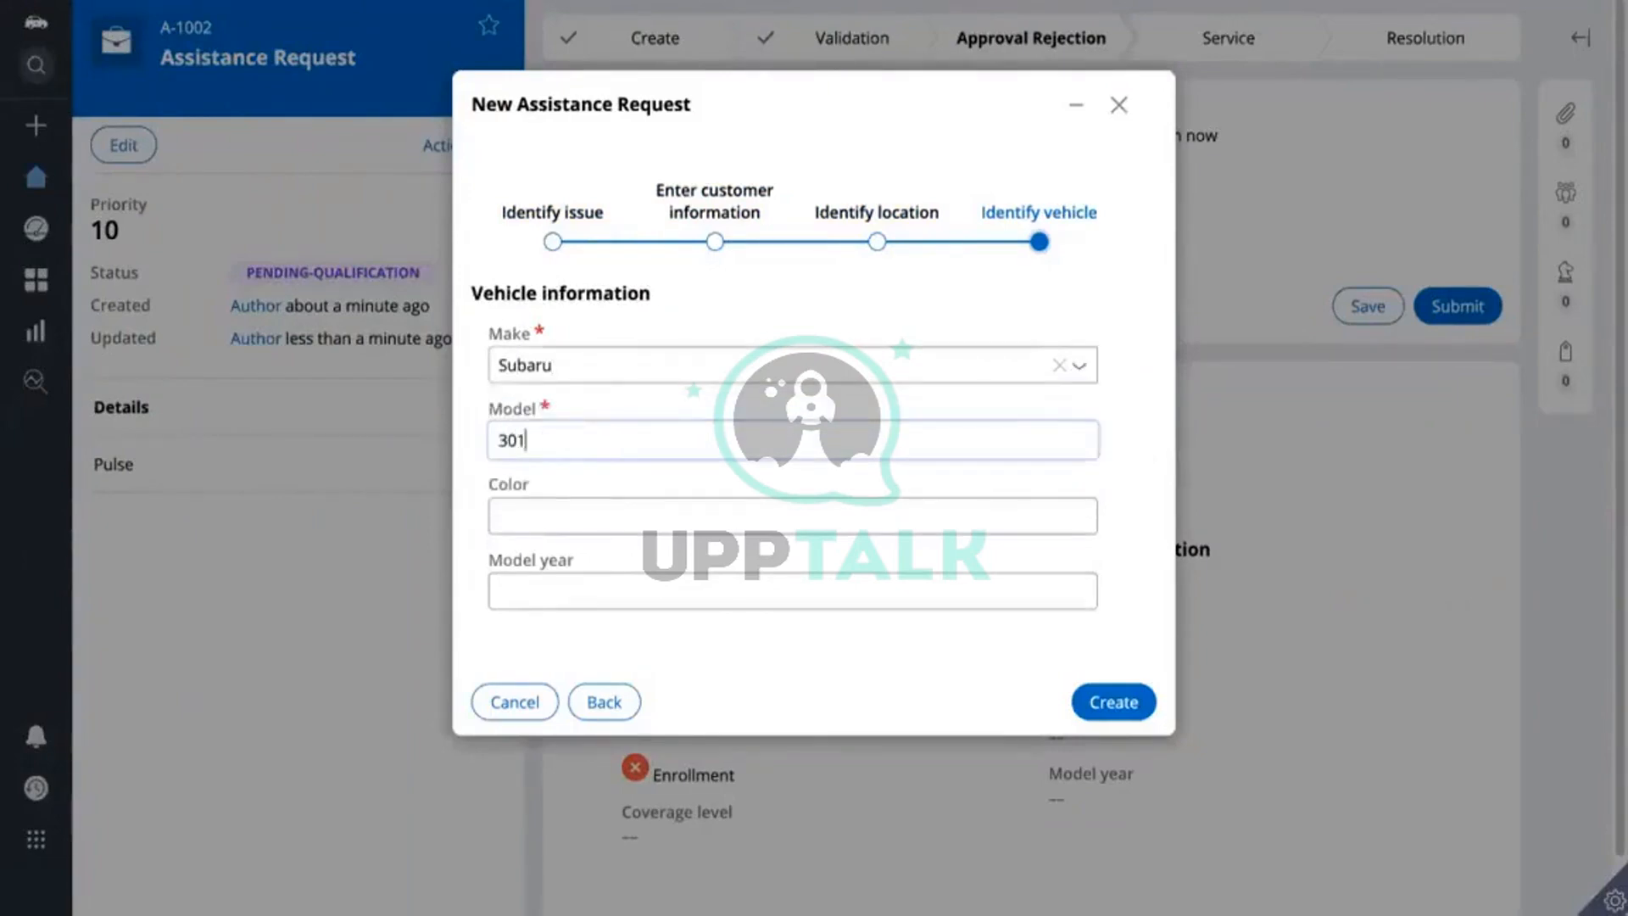
click(1113, 702)
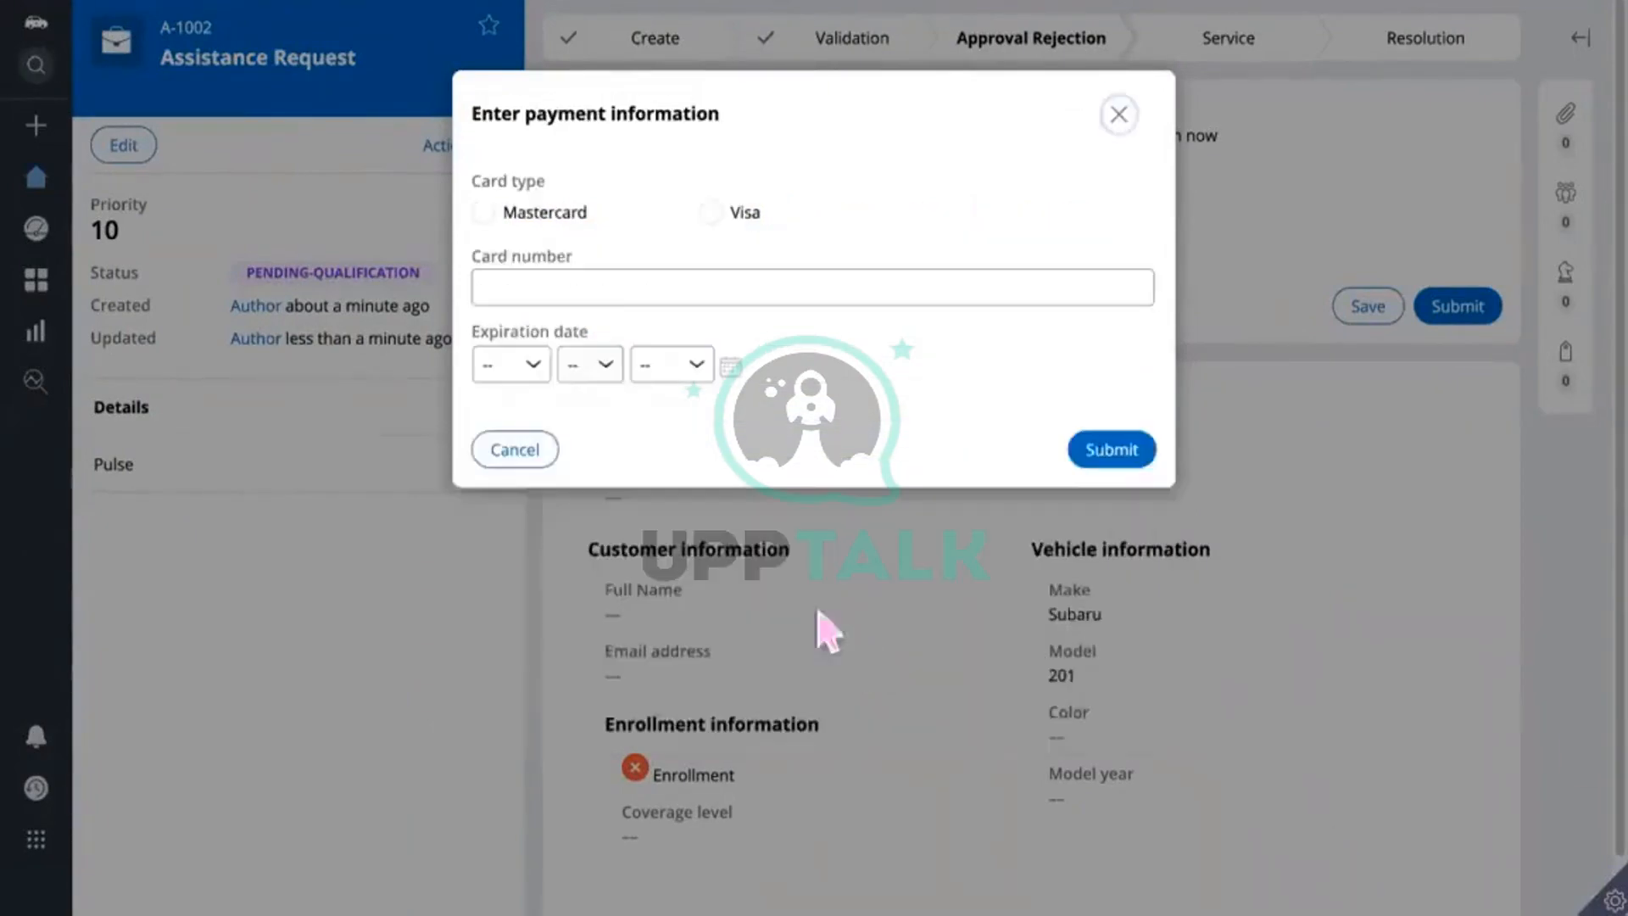
Step: Enter a card number as payment information and submit it
click(588, 284)
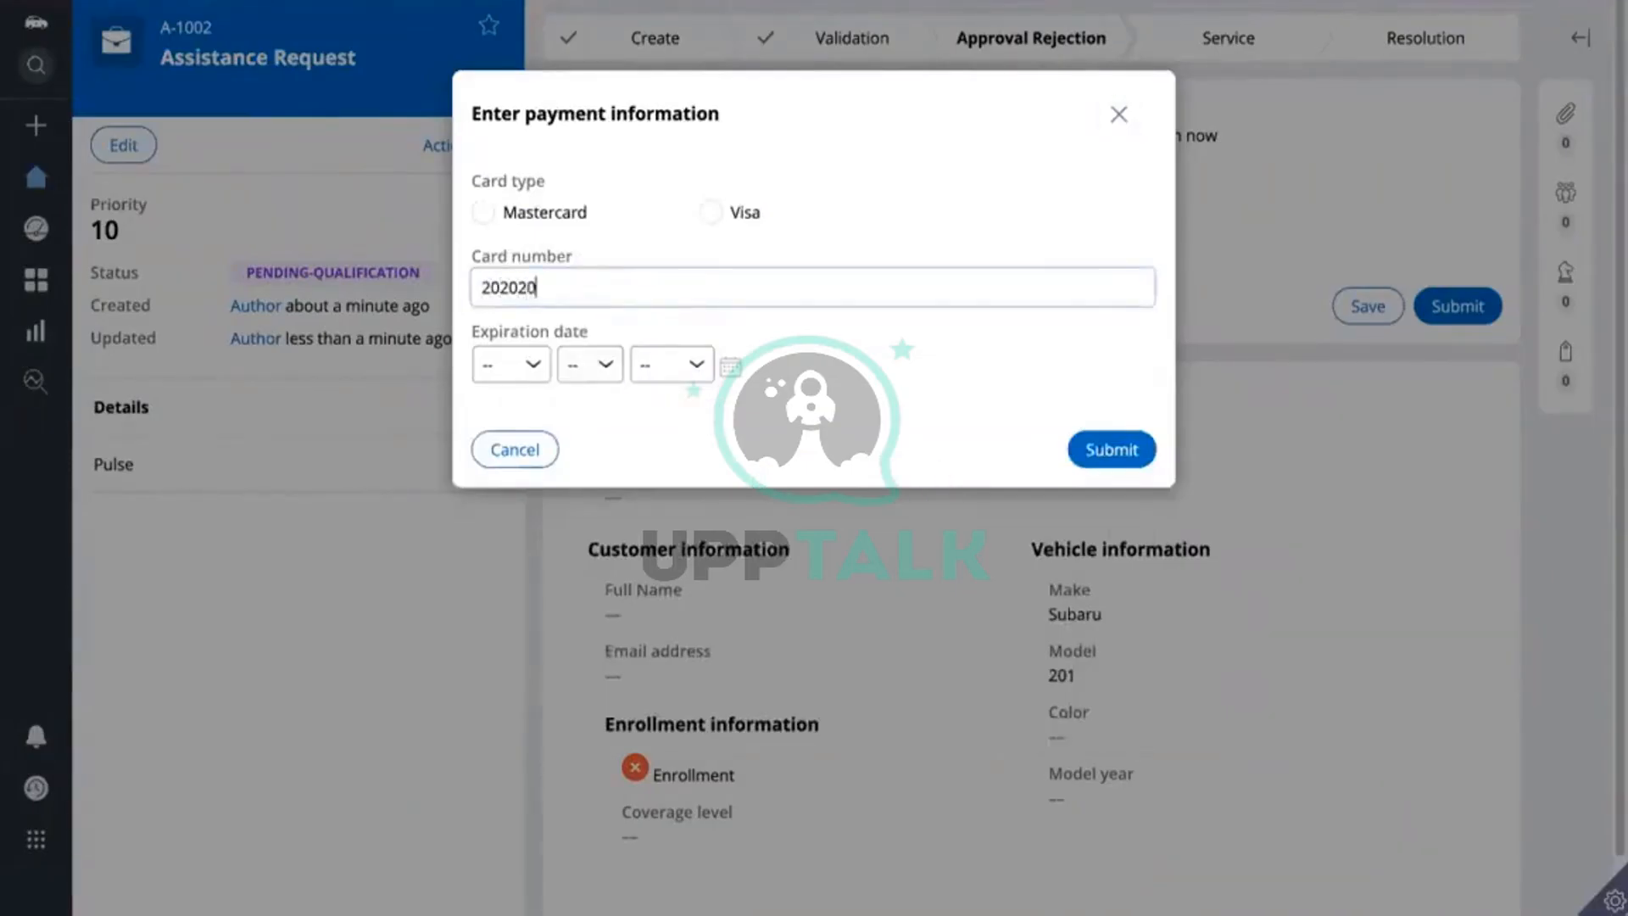
click(1130, 451)
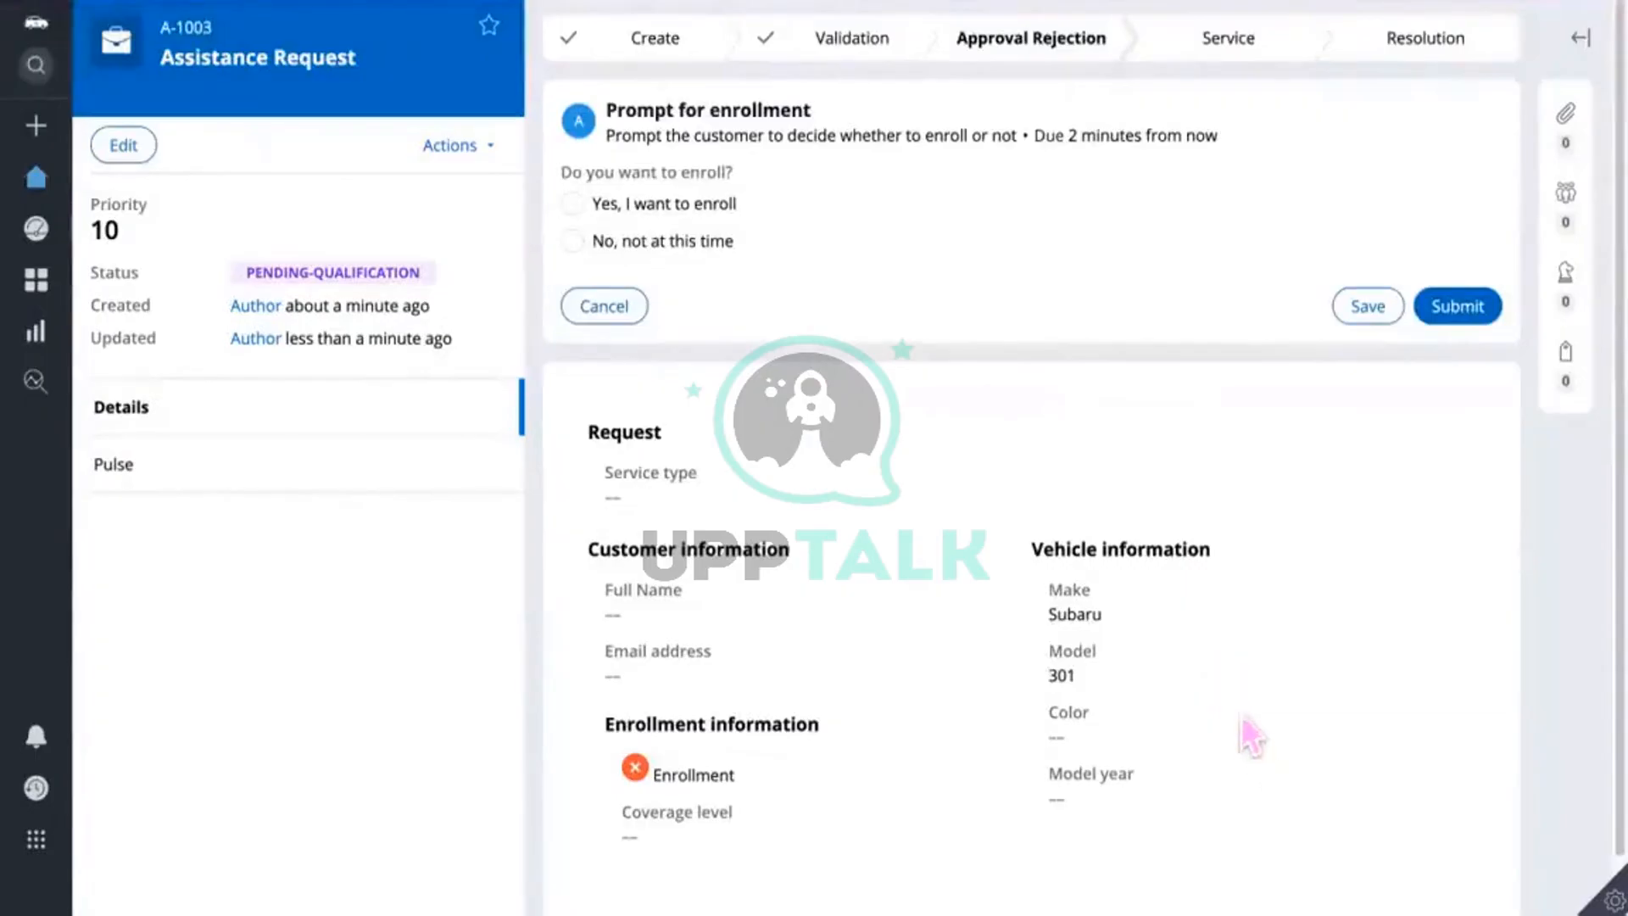
scroll(1192, 612, down, 1)
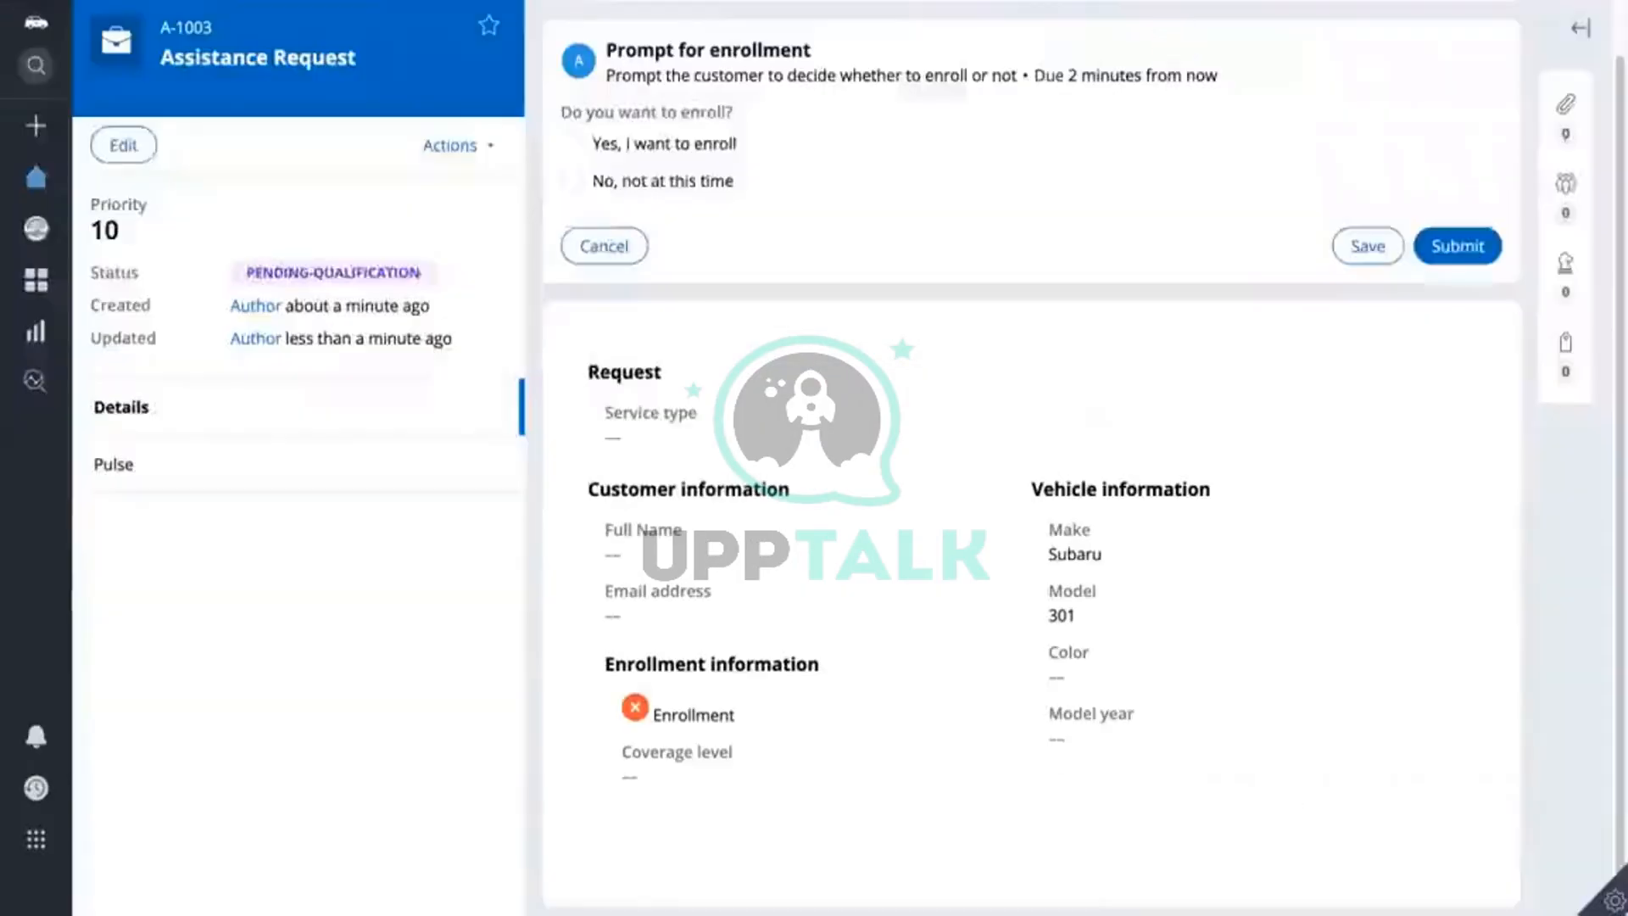
scroll(1112, 341, up, 1)
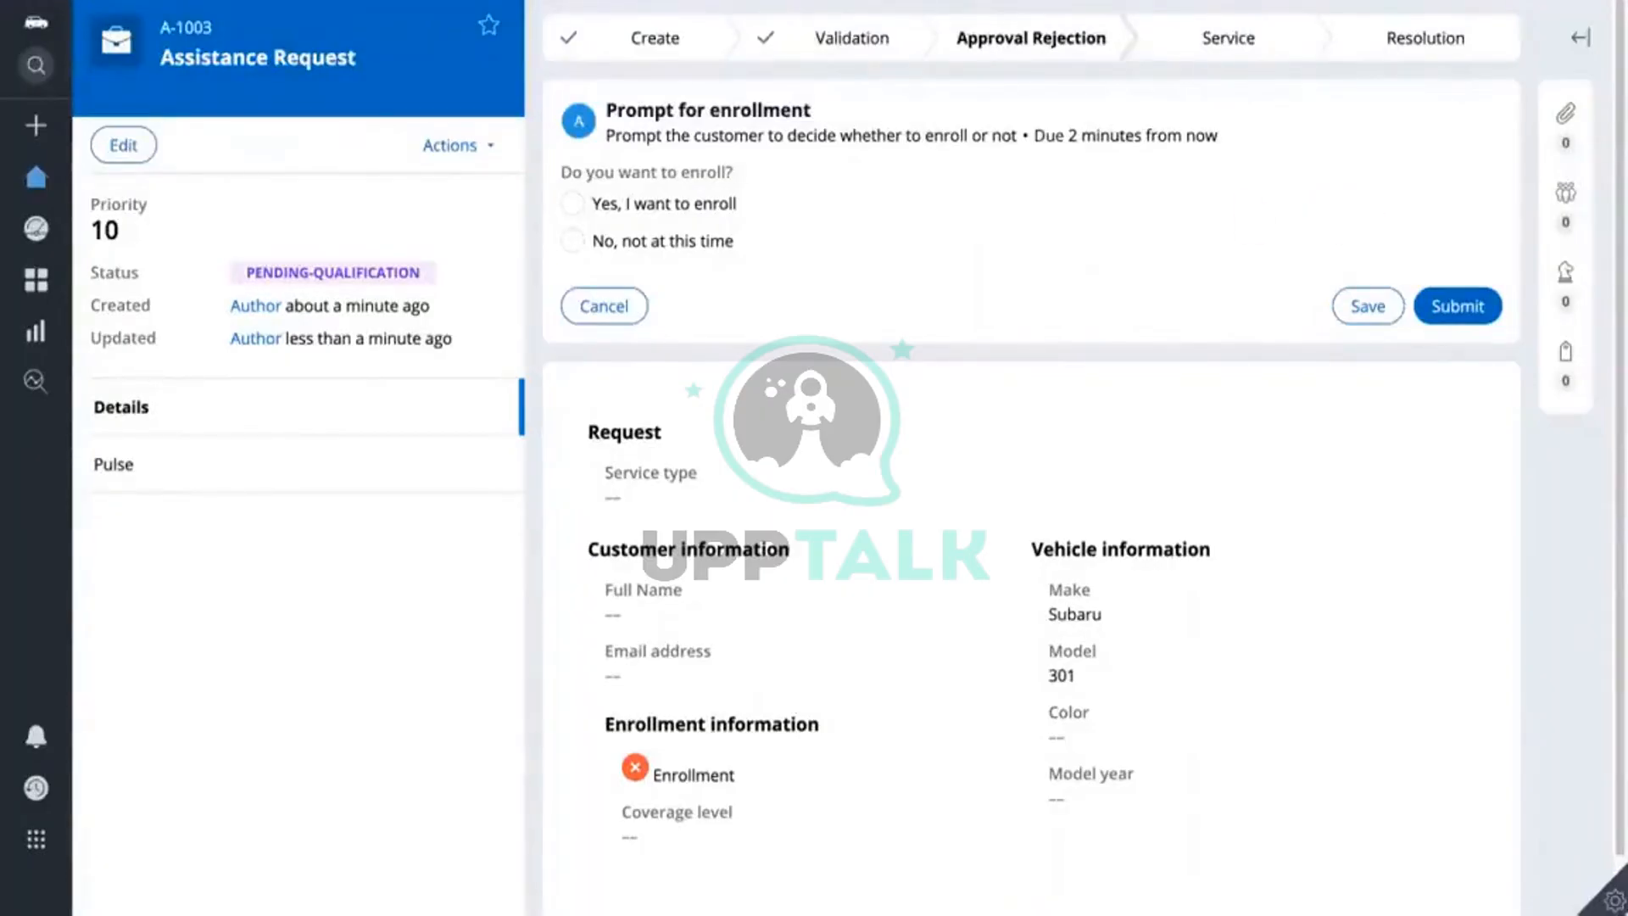
Step: Search the A-1003 clipboard thread for cardNumber and confirm pyWorkPage.PaymentInformation.CardNumber holds the card value
click(1613, 900)
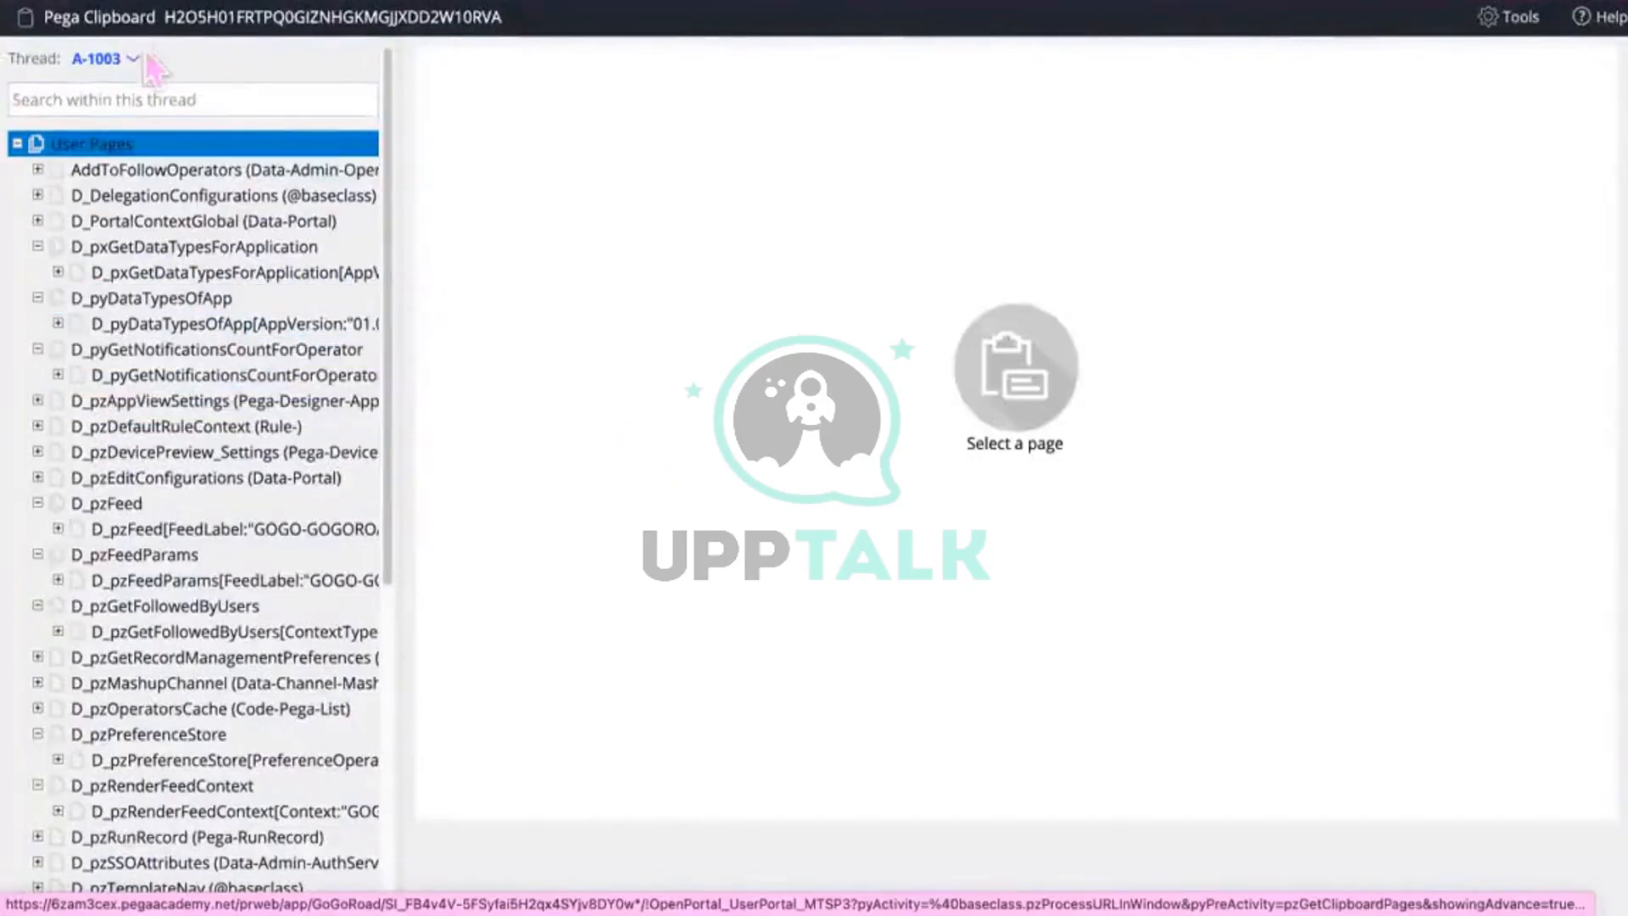
scroll(144, 407, down, 4)
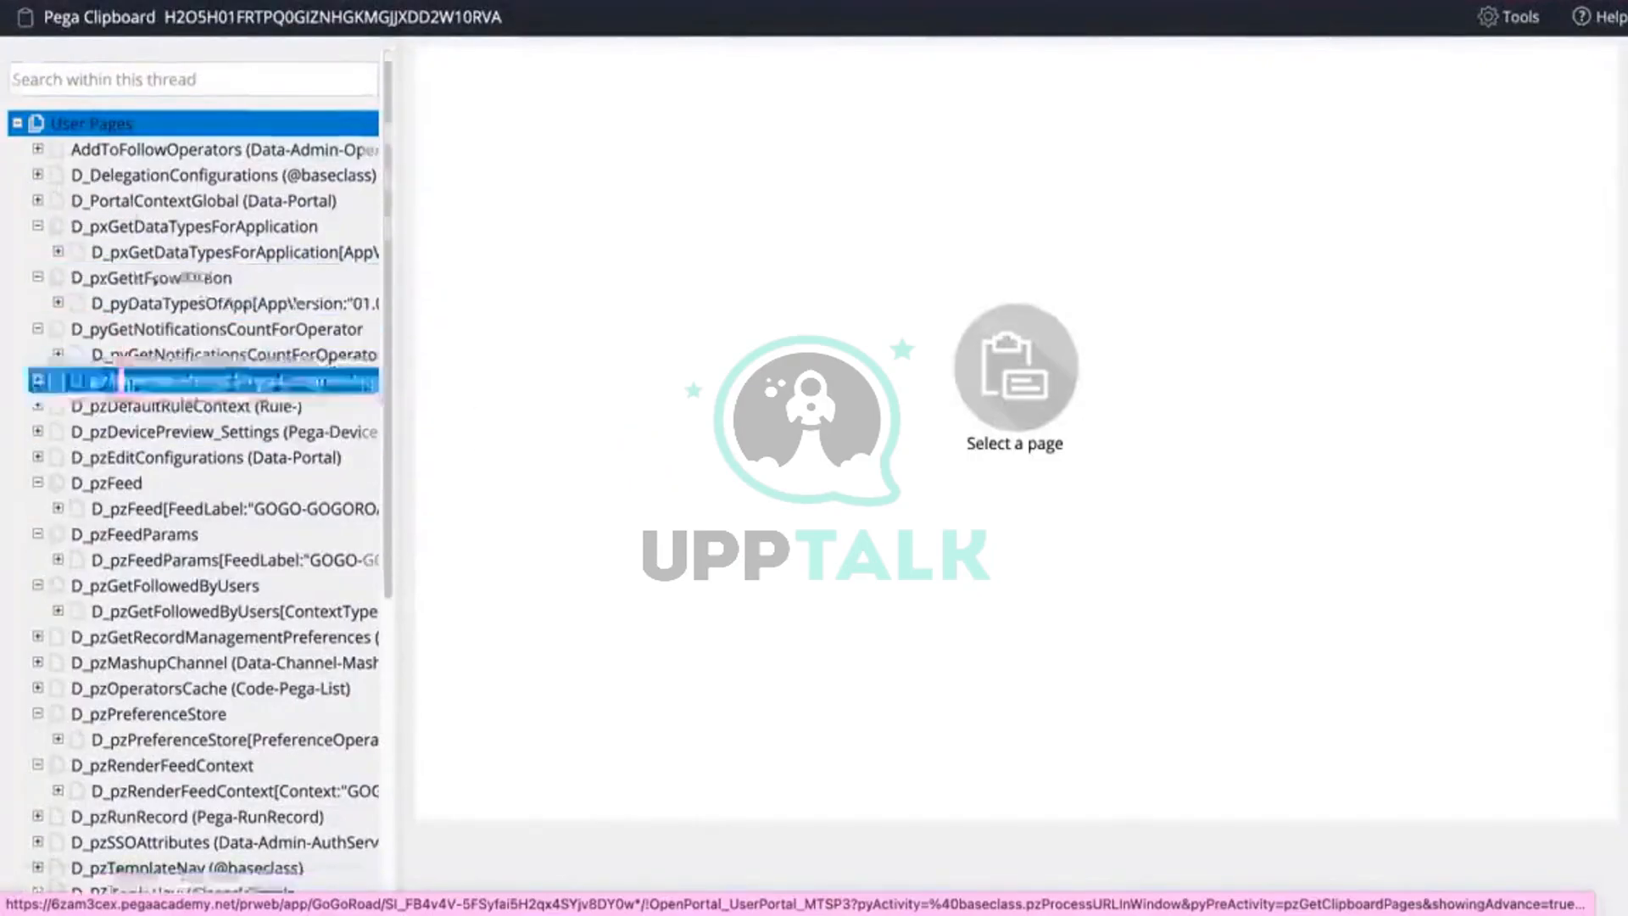
click(142, 418)
scroll(142, 407, up, 4)
click(227, 95)
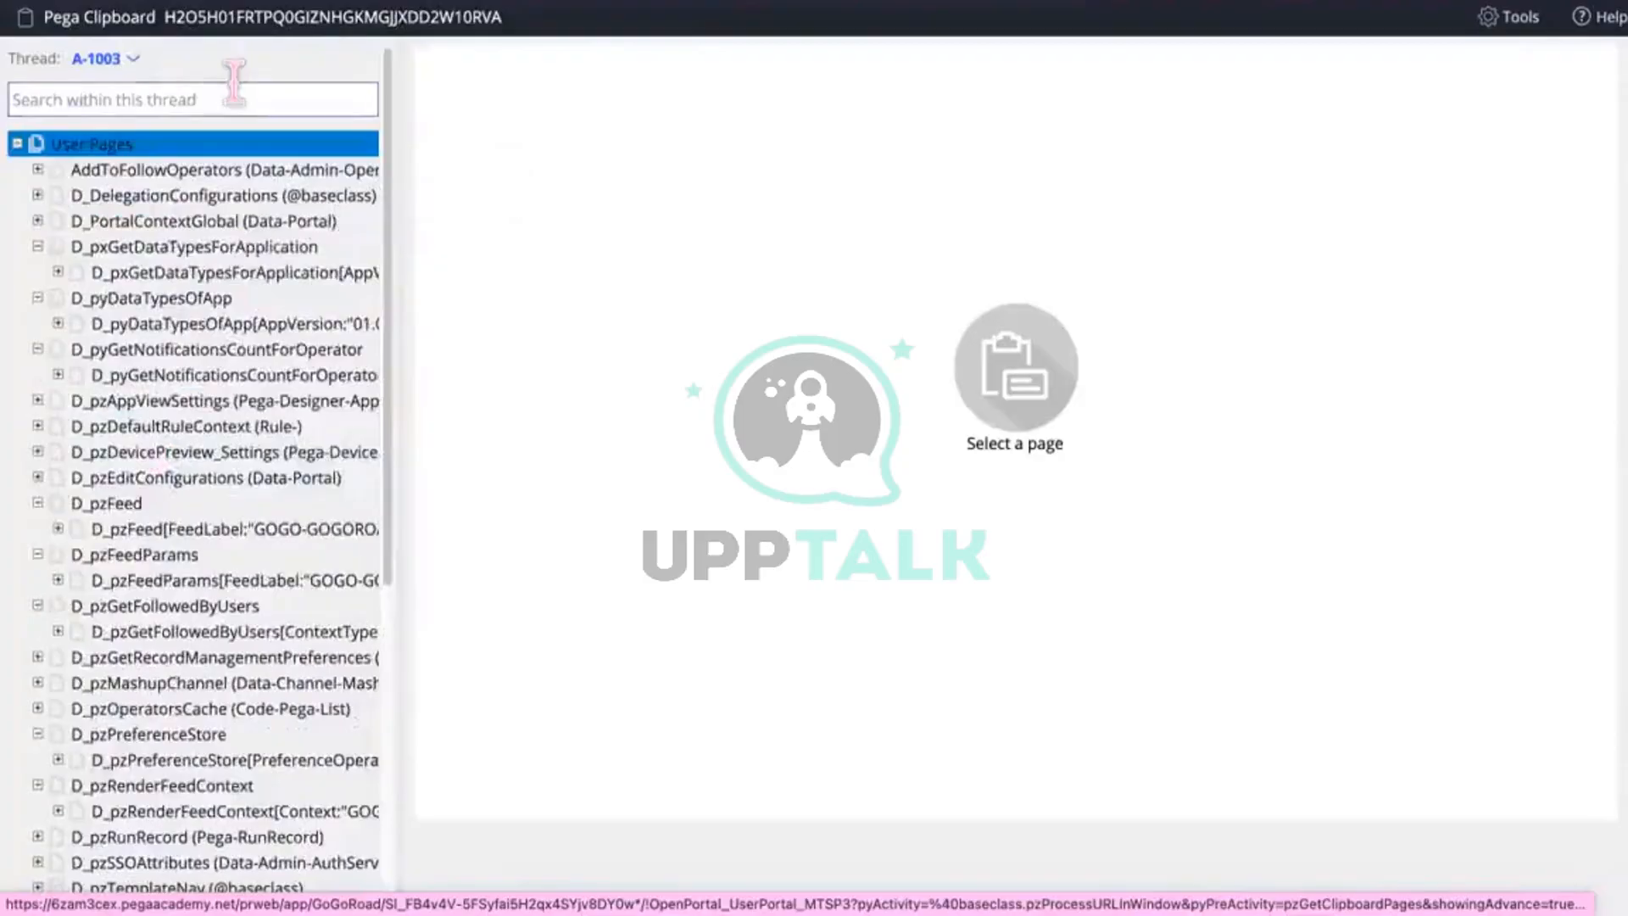
text(cardNumber)
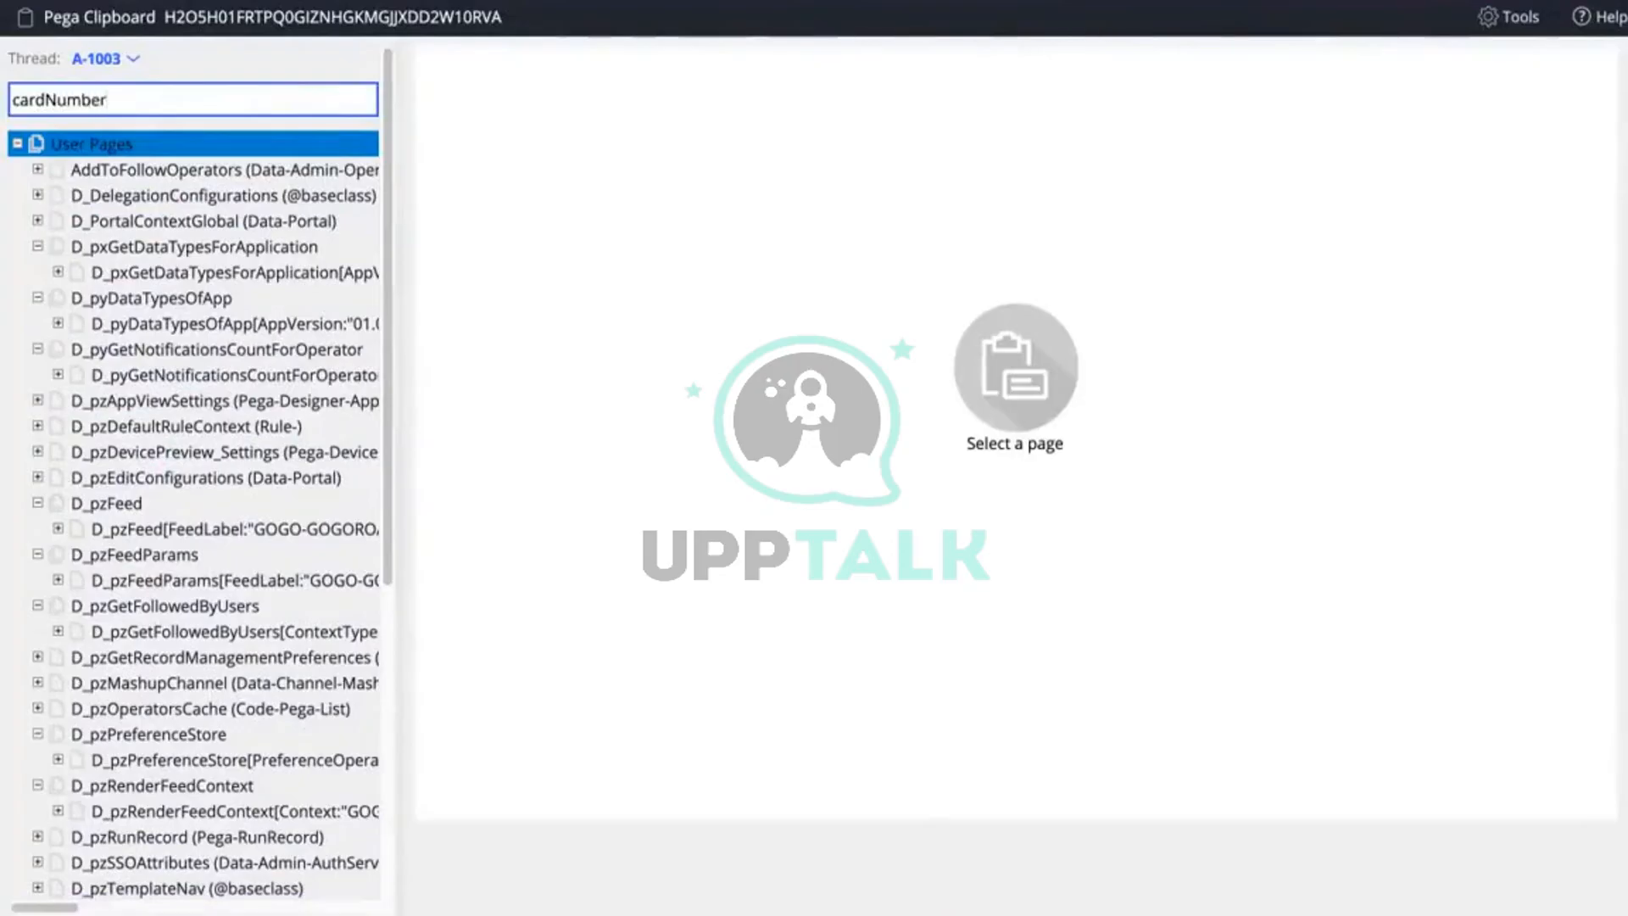
key(Return)
key(Return)
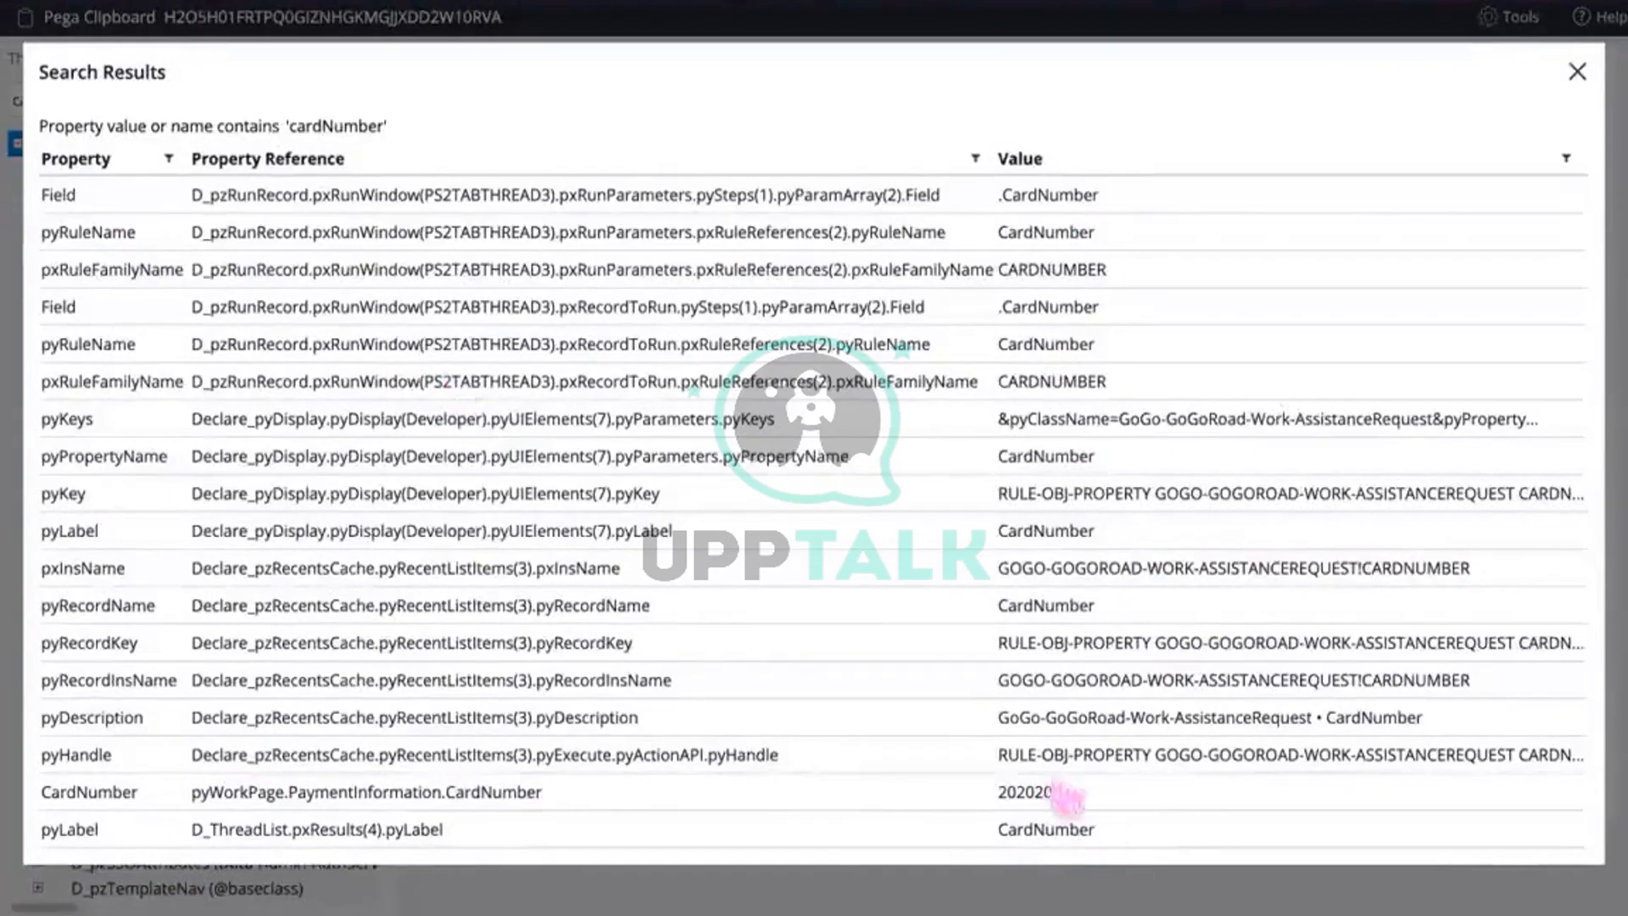
drag(1076, 801, 926, 807)
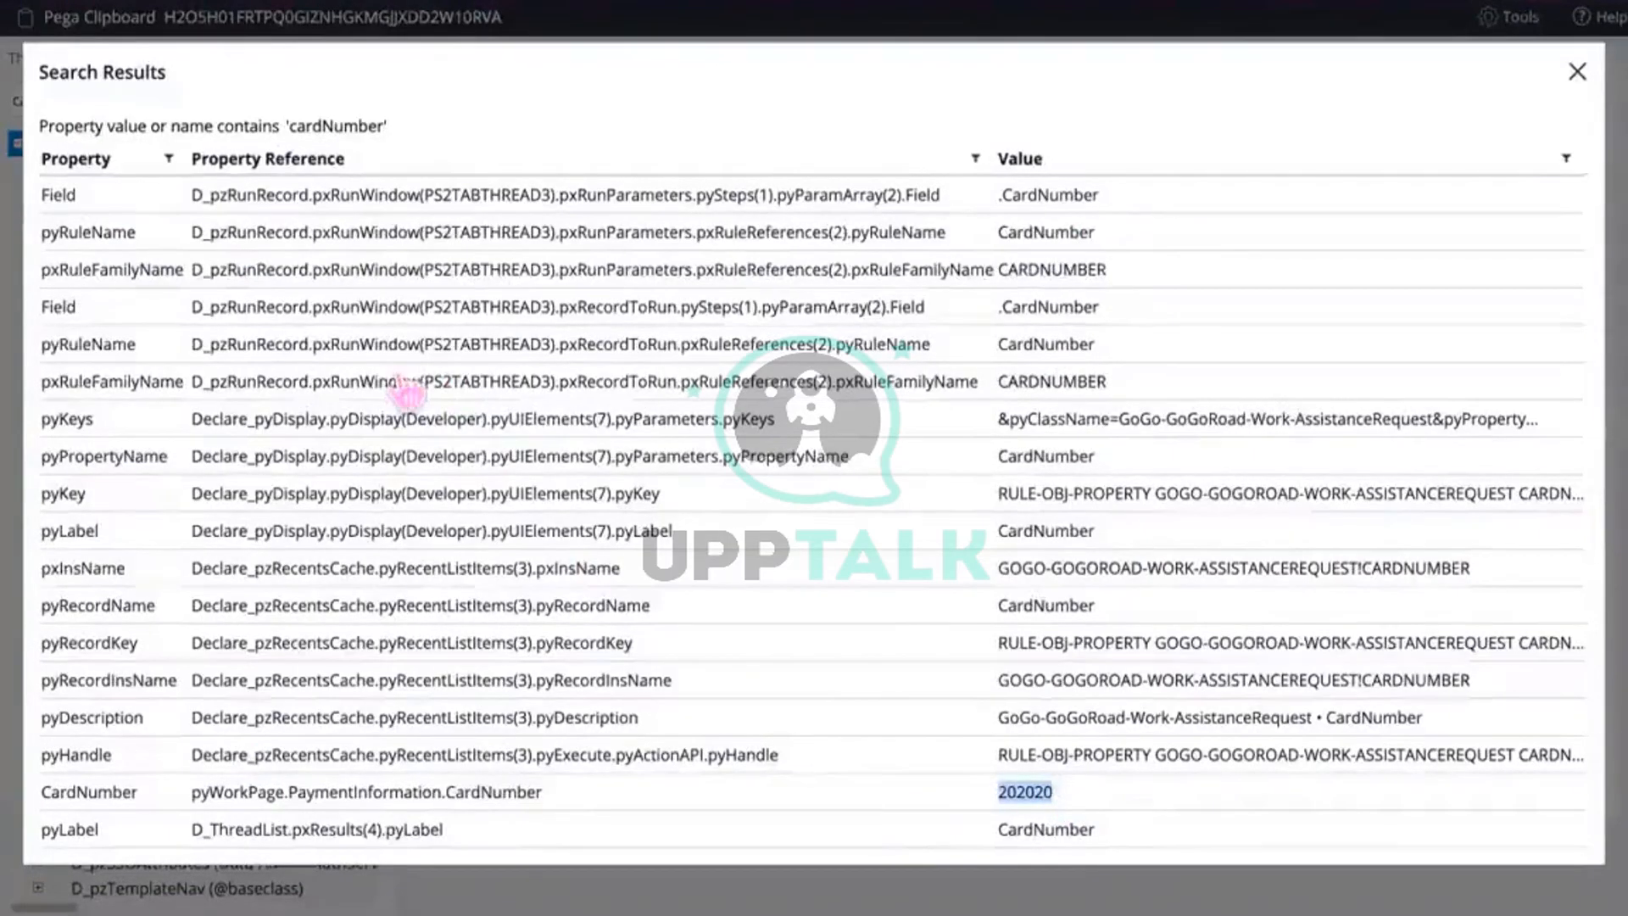
drag(137, 797, 949, 806)
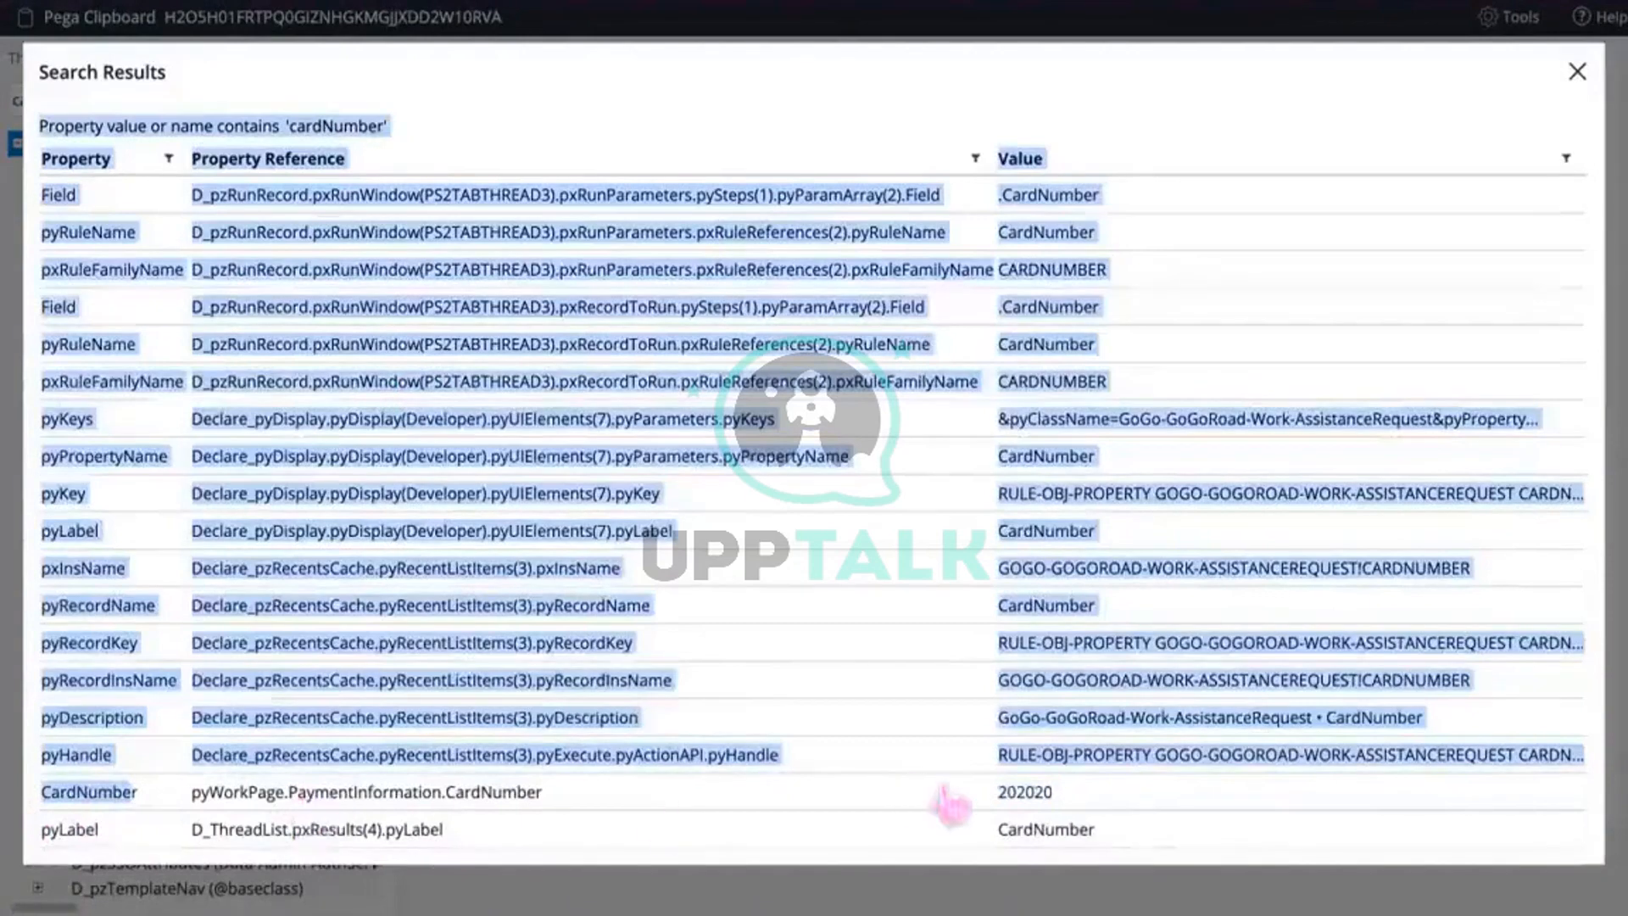
click(1052, 812)
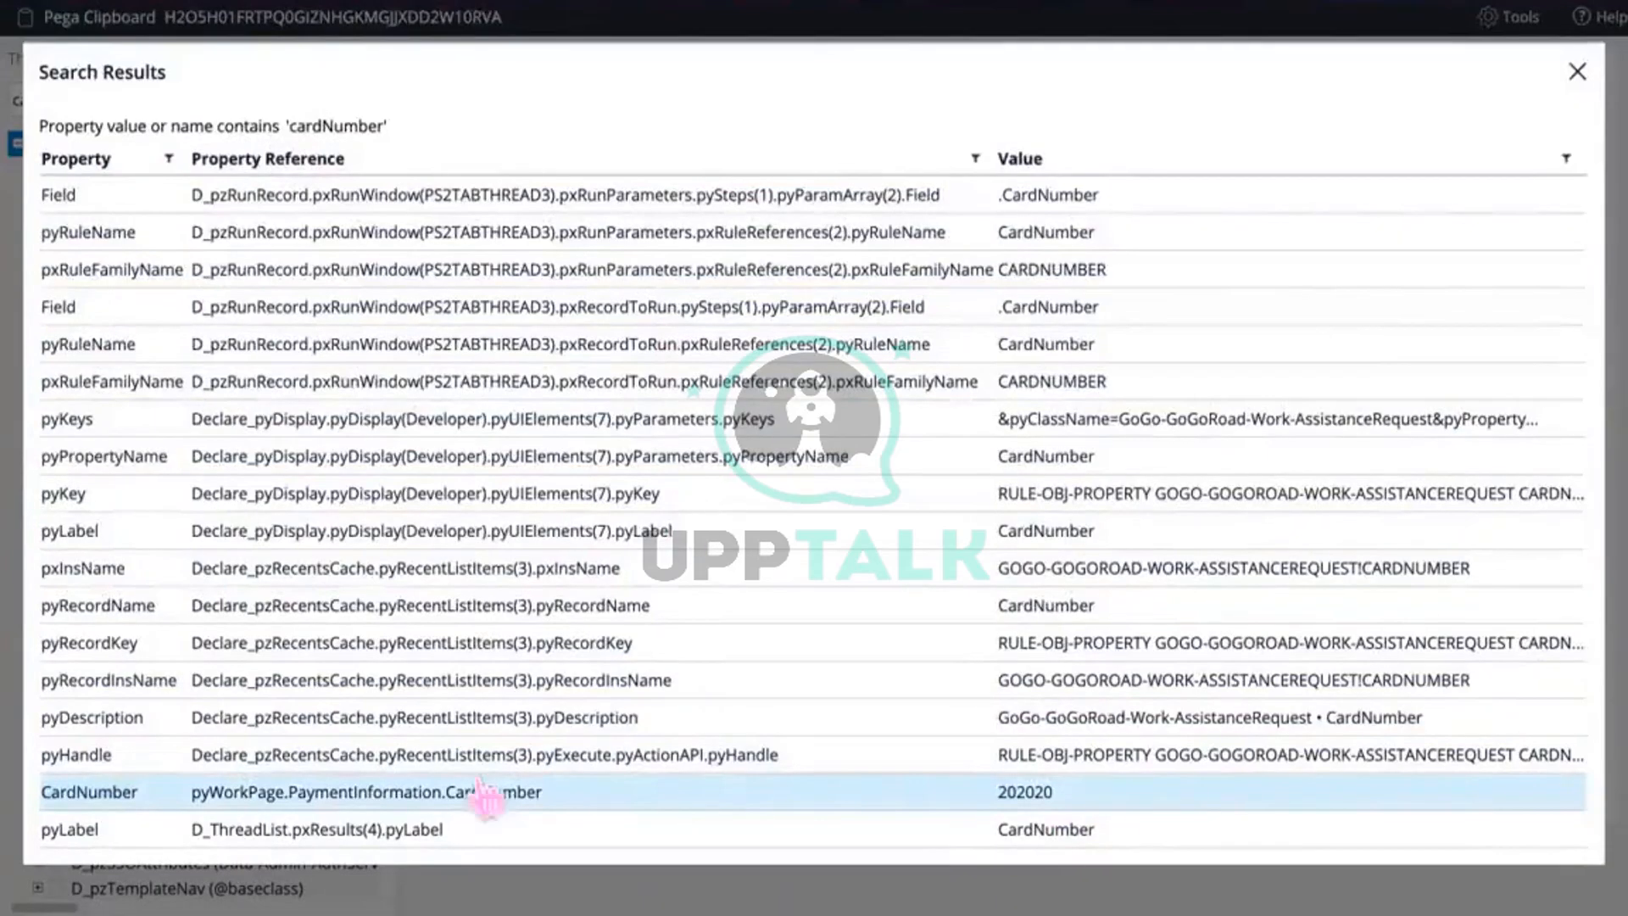
click(1579, 75)
Step: Check pyWorkPage.PaymentInformation's class, GoGo-GoGoRoad-Data-PaymentInformation, then go back to the FetchDetails activity
click(129, 350)
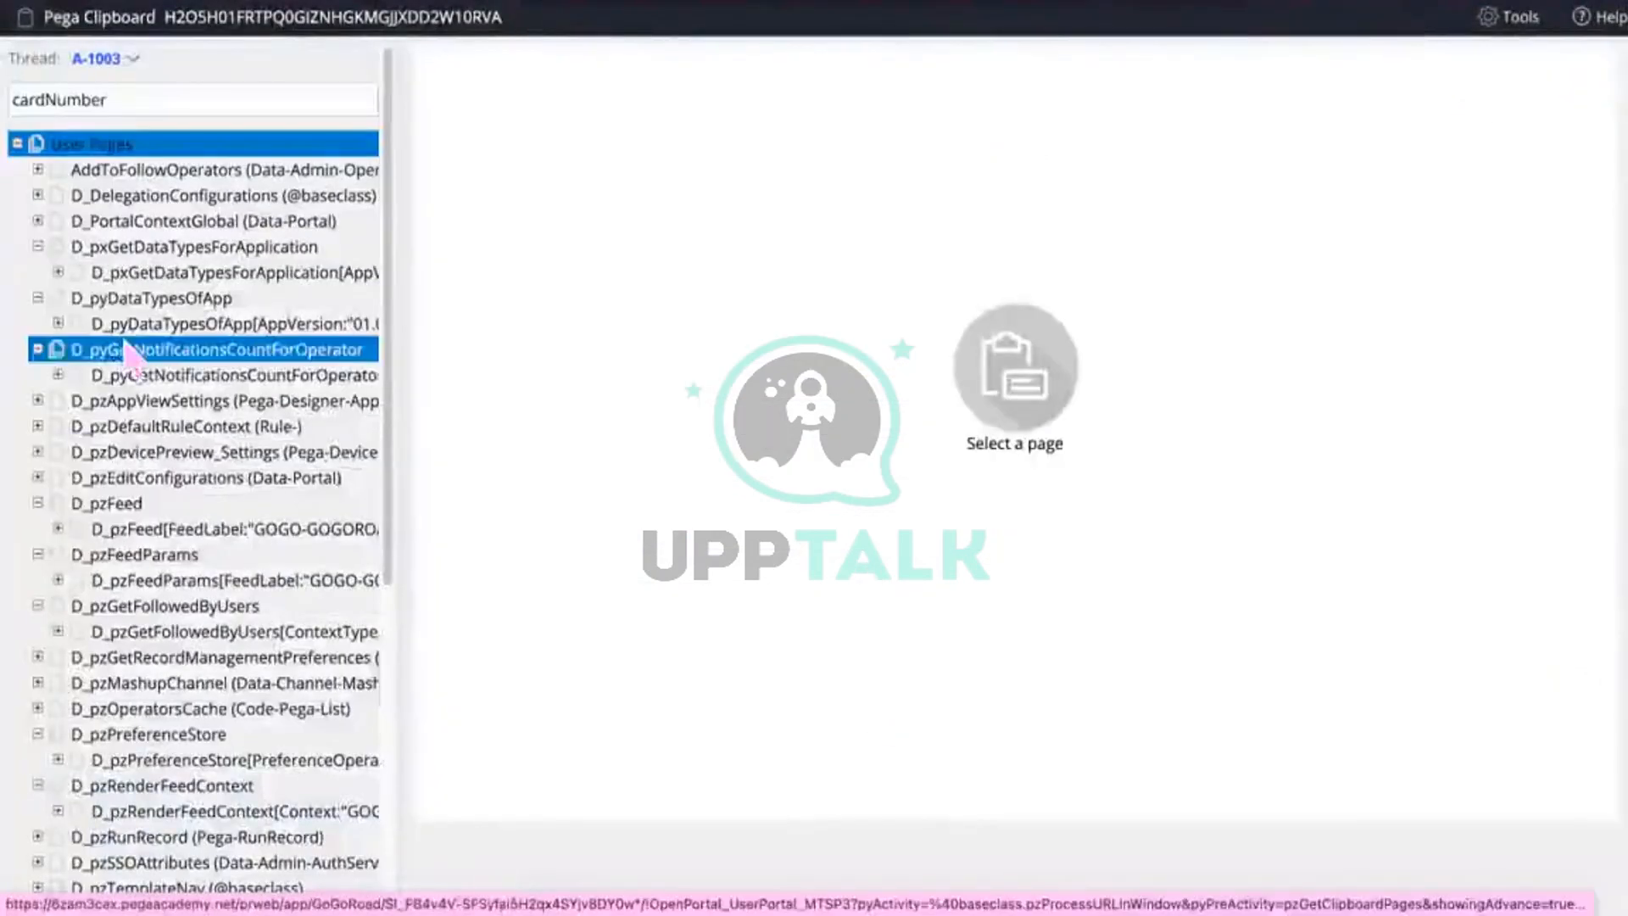
scroll(128, 349, down, 5)
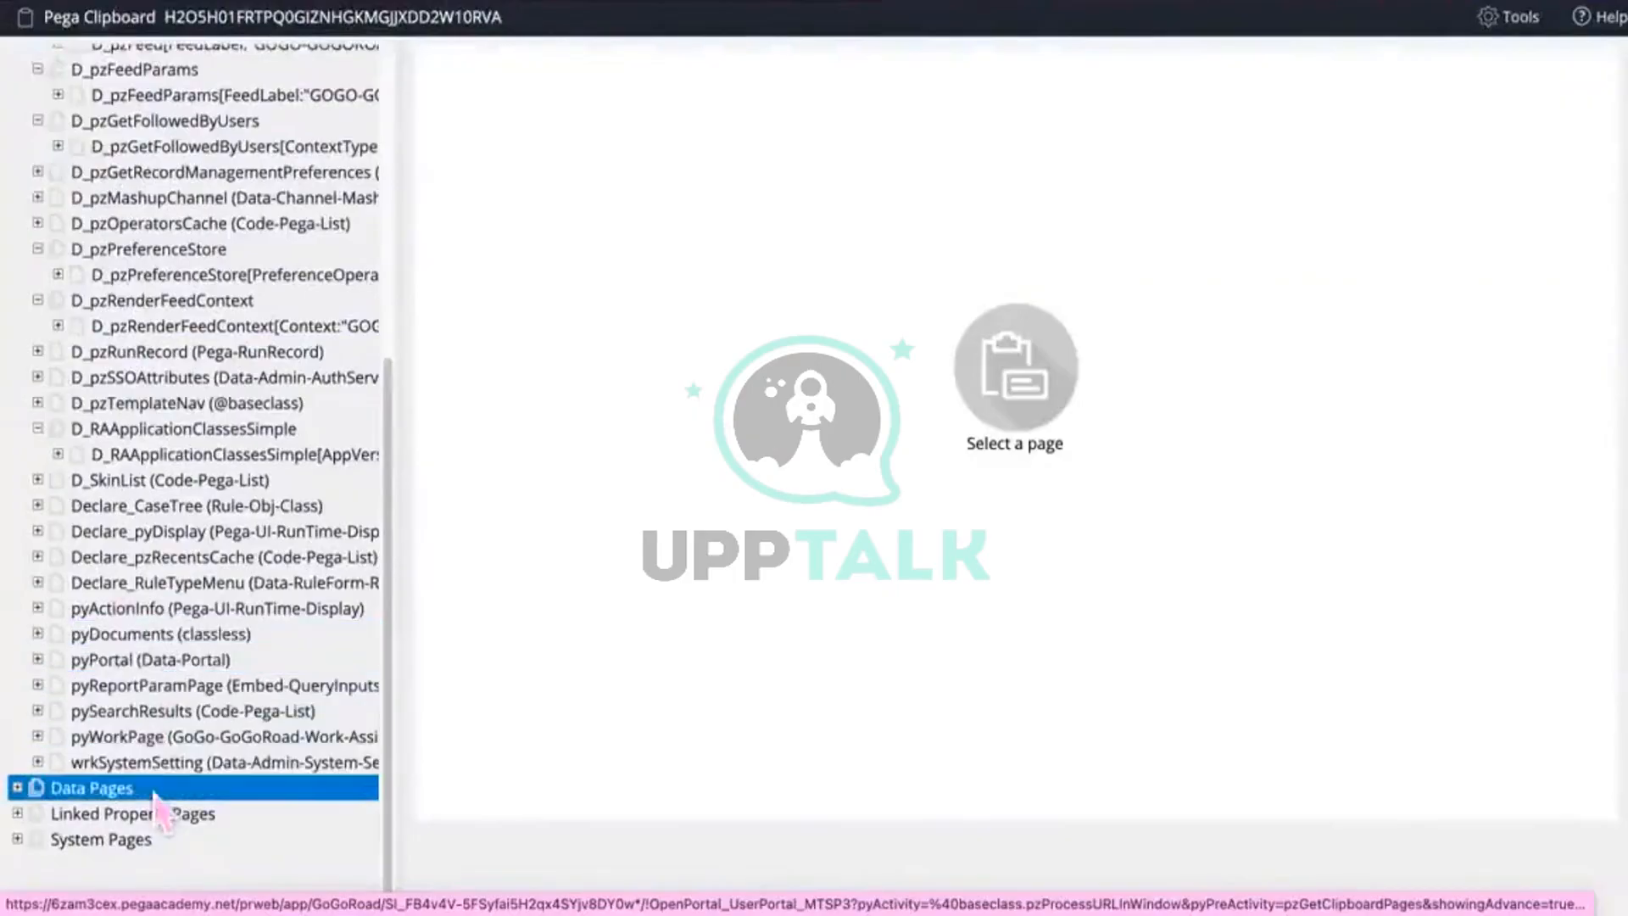
click(37, 736)
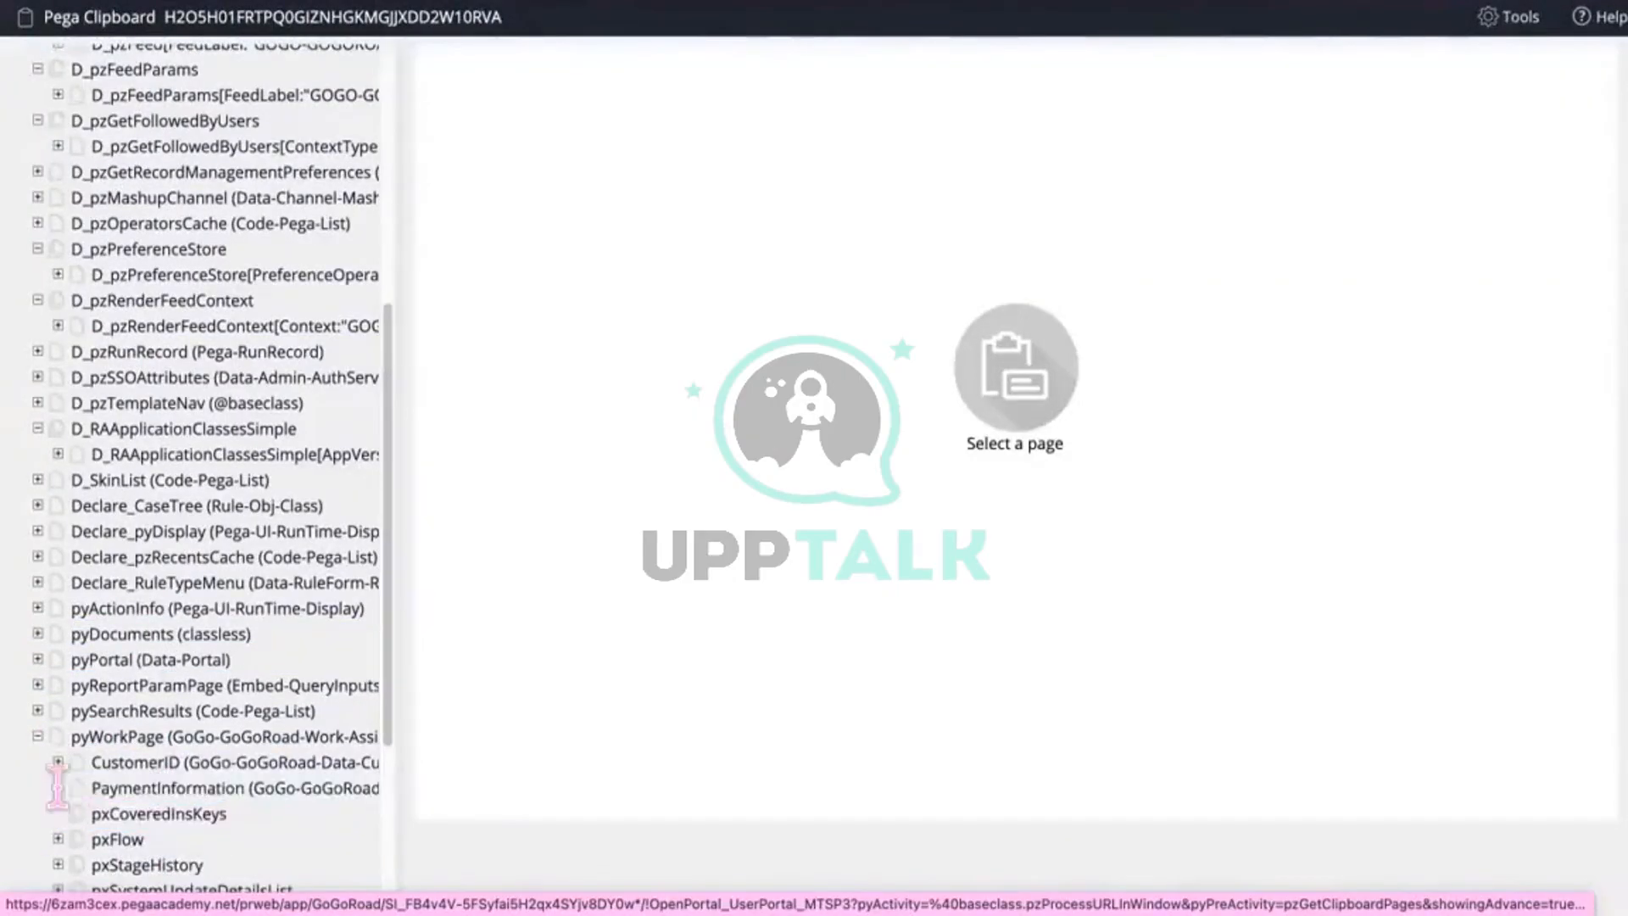
scroll(175, 724, down, 3)
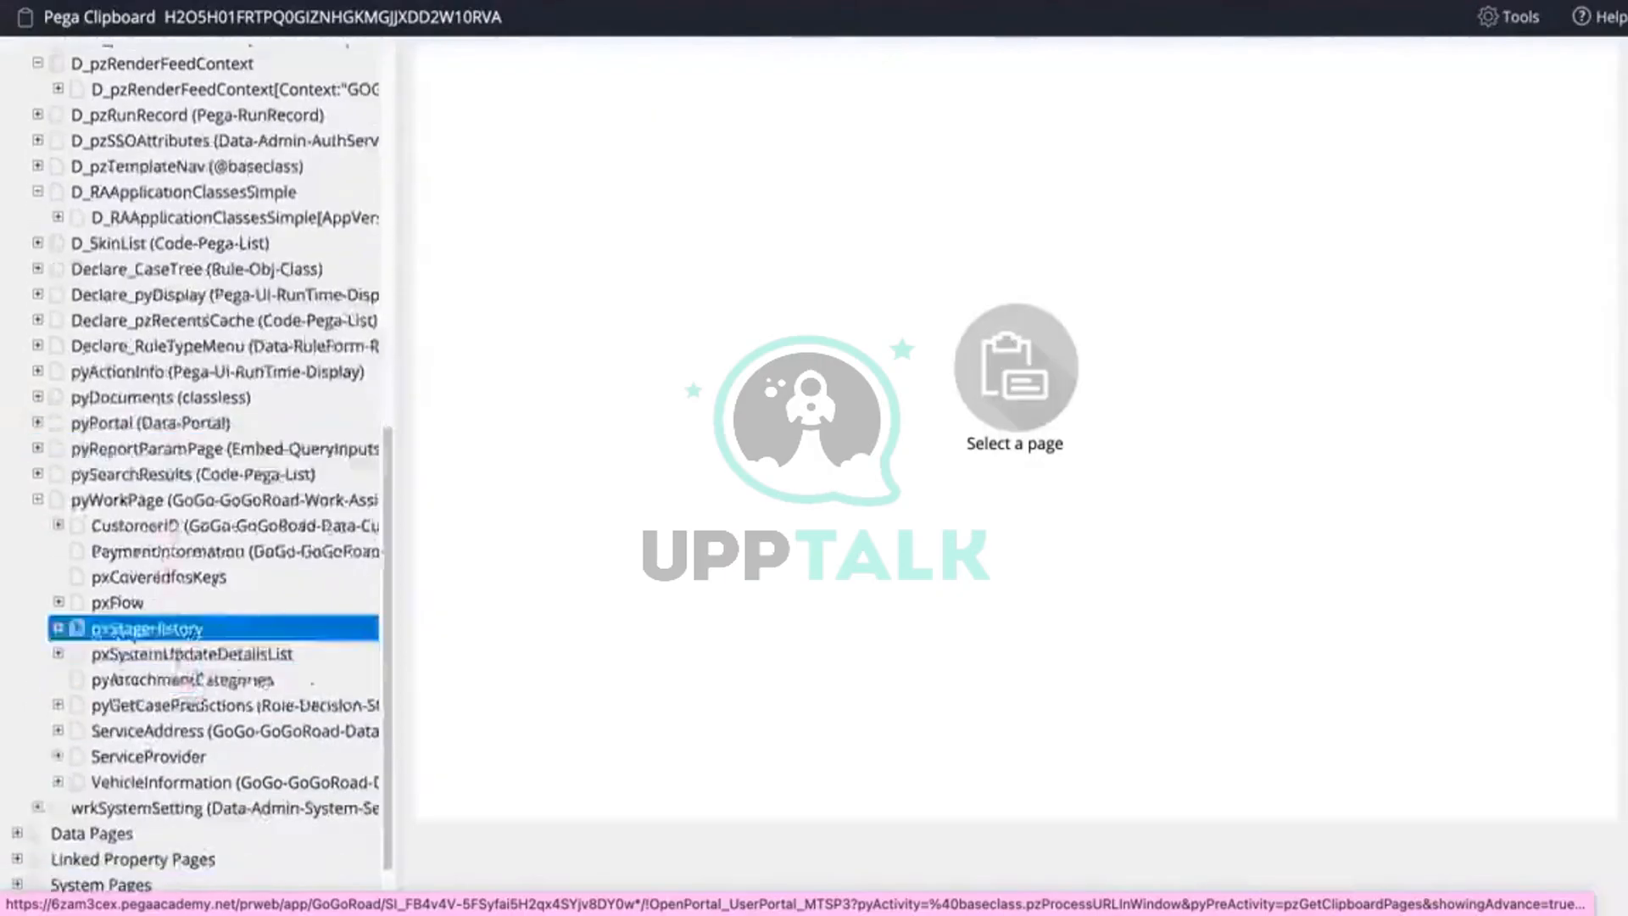
click(173, 551)
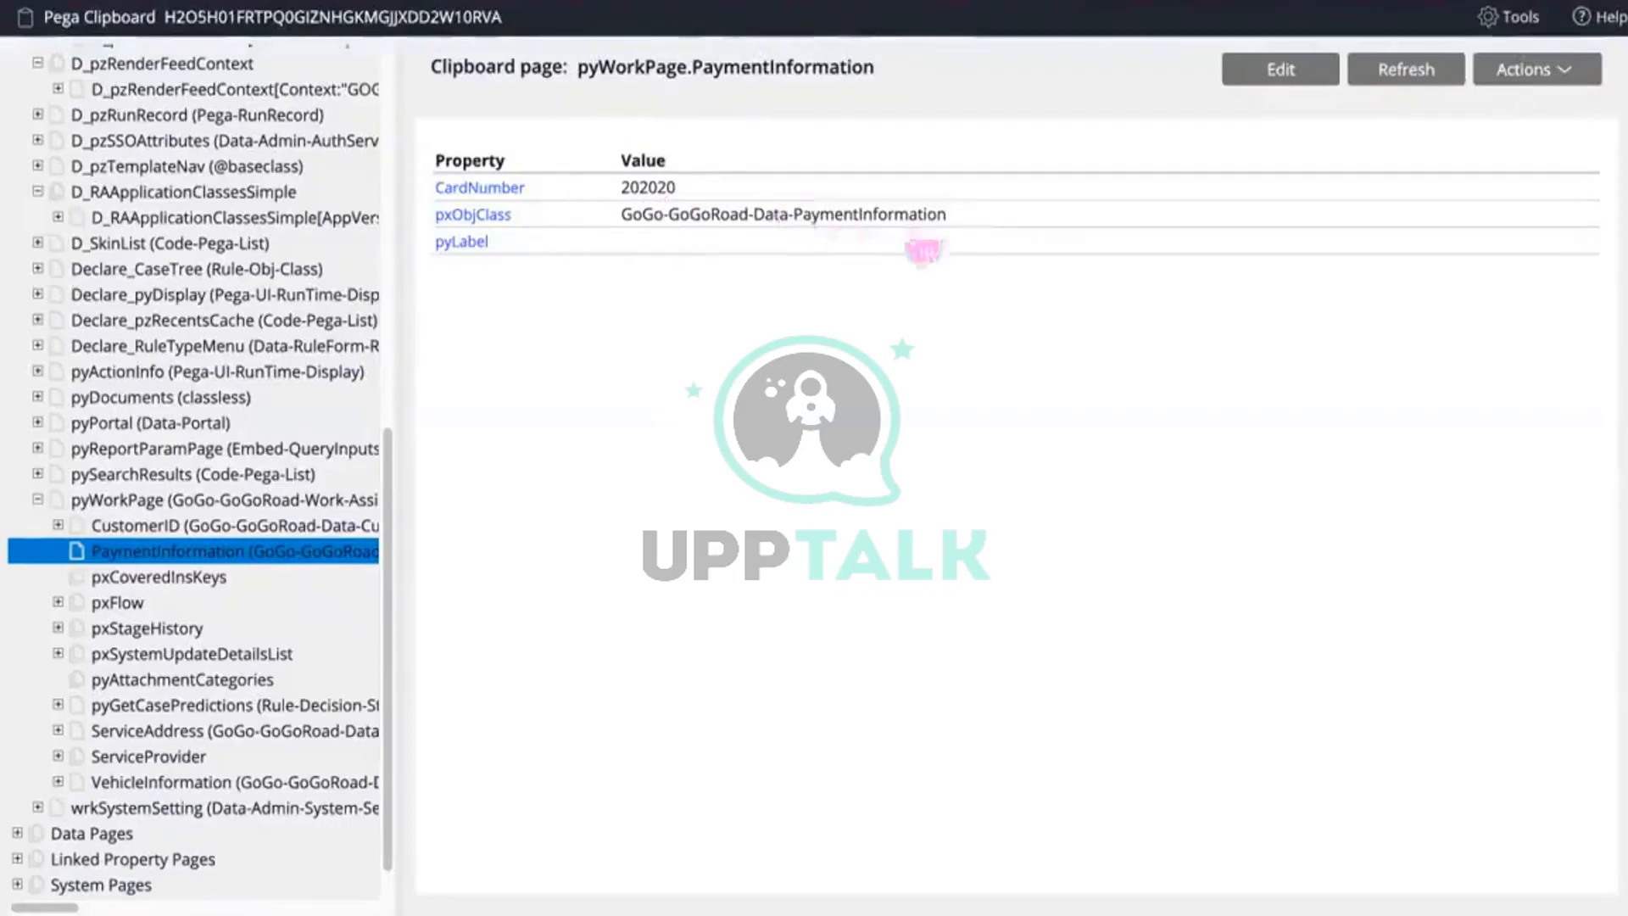
drag(962, 219, 627, 227)
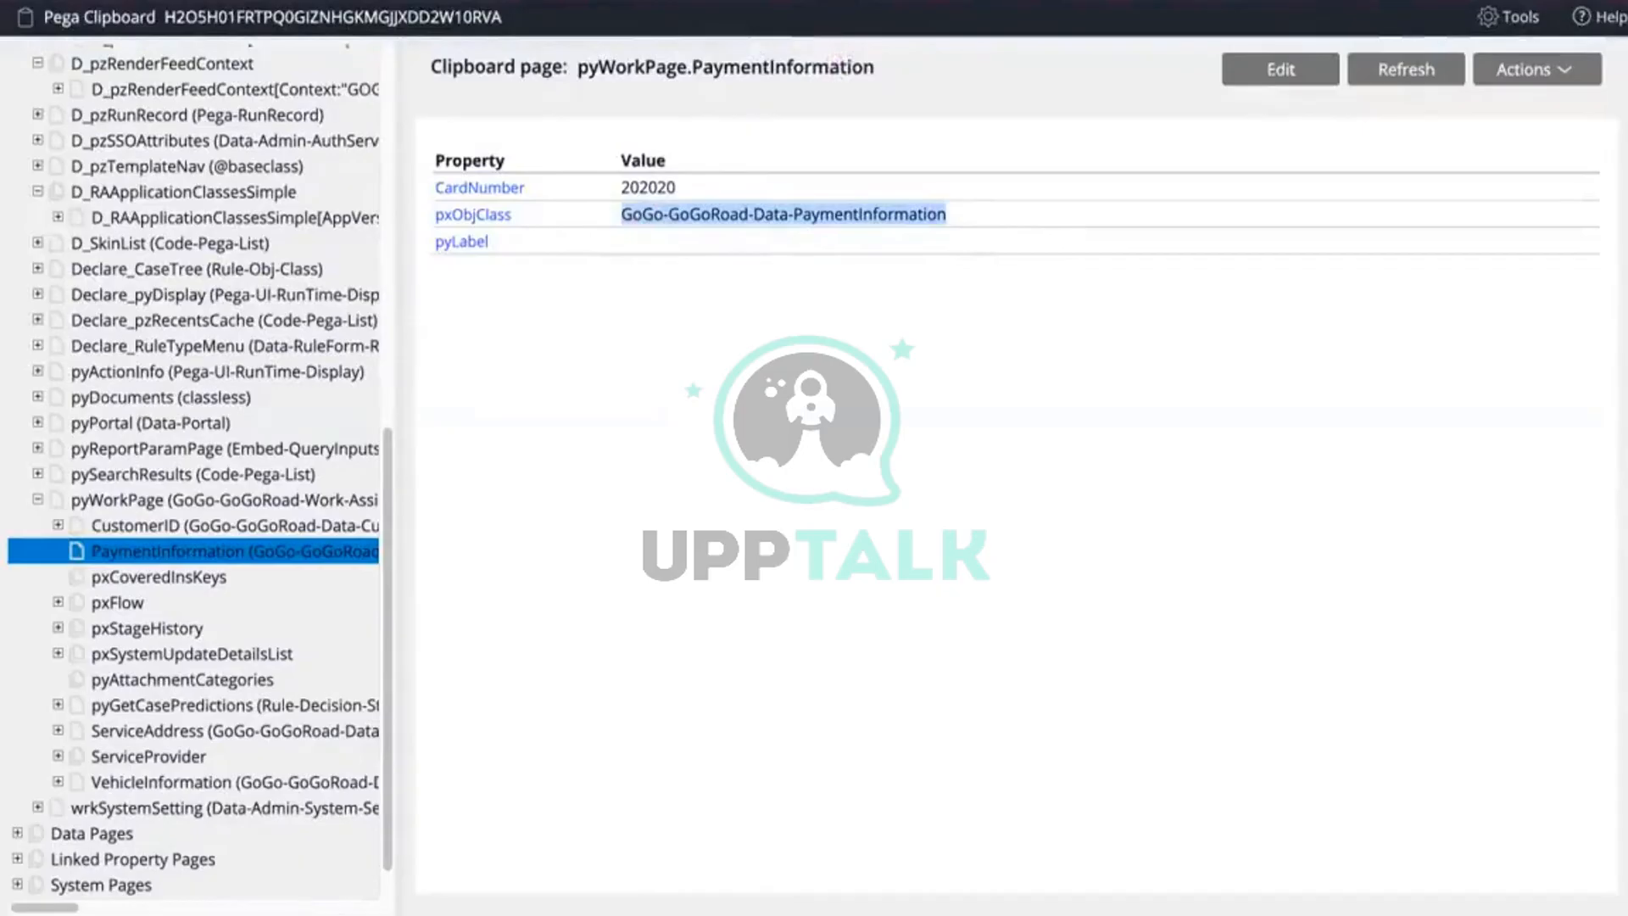
key(alt+Tab)
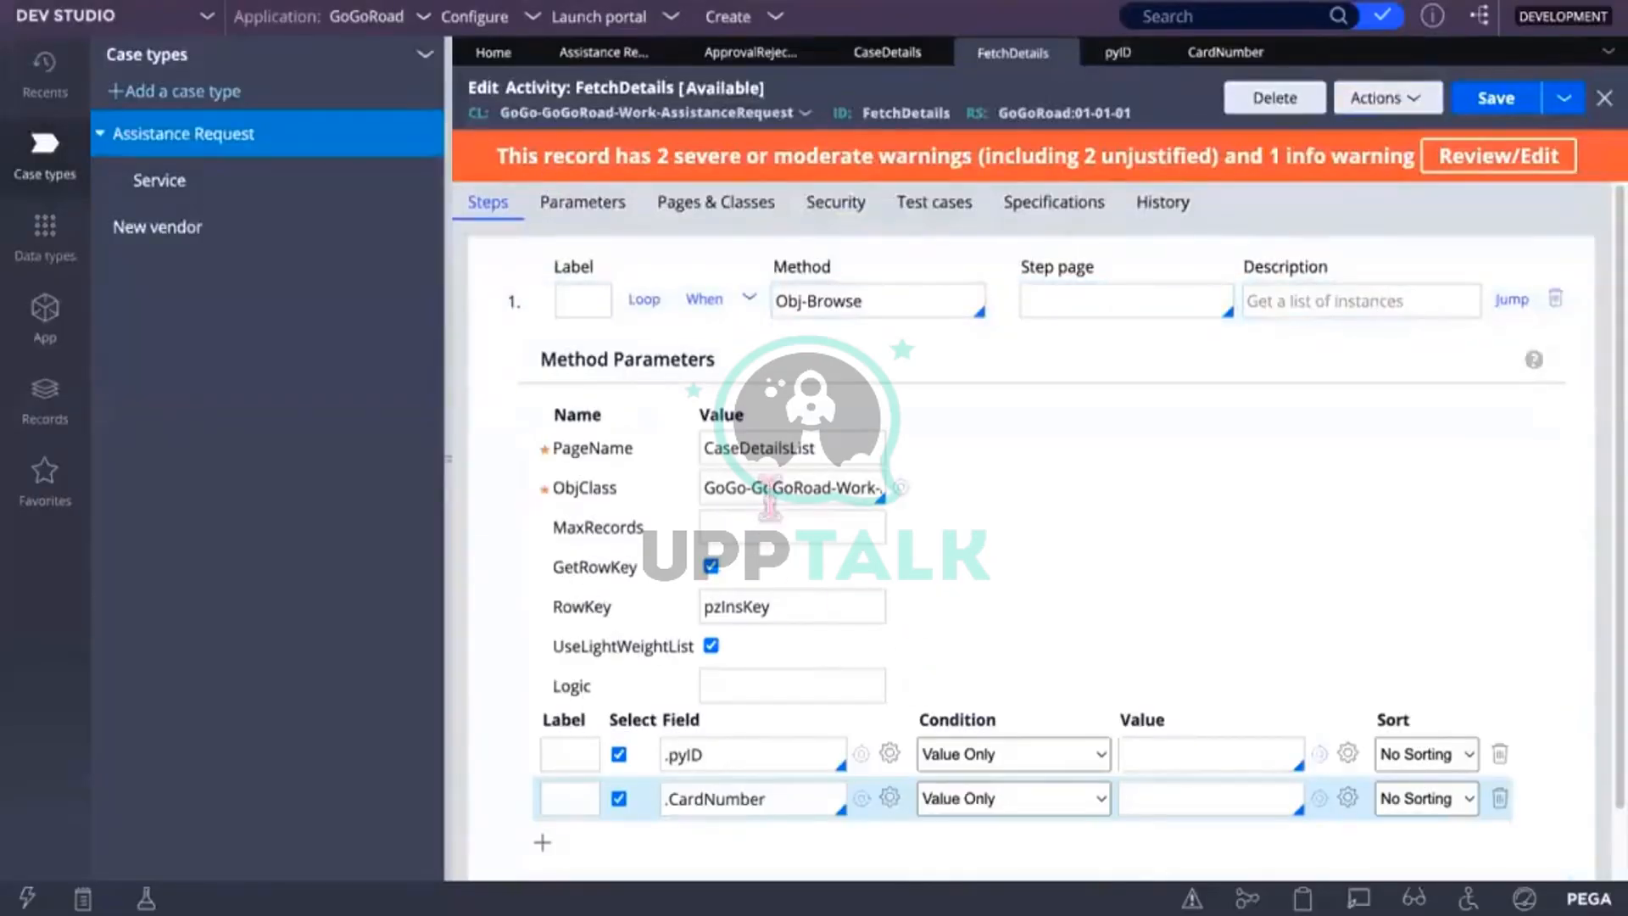
Step: Open the Approval Rejection flow diagram of the Assistance Request case type
double_click(769, 490)
scroll(815, 653, down, 1)
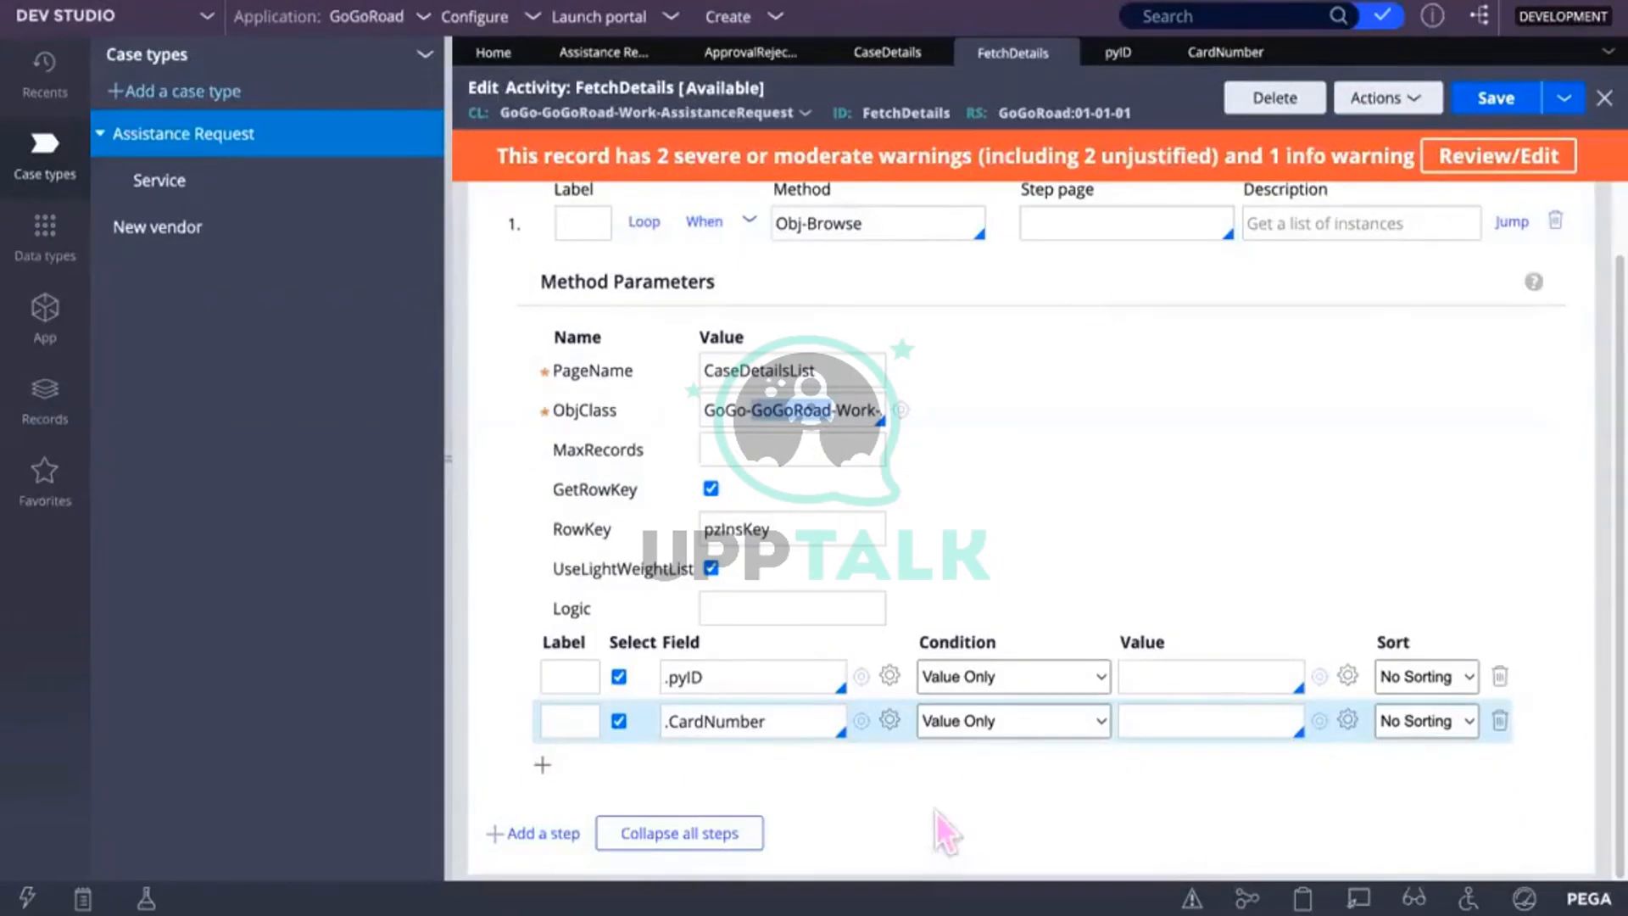
scroll(665, 308, up, 2)
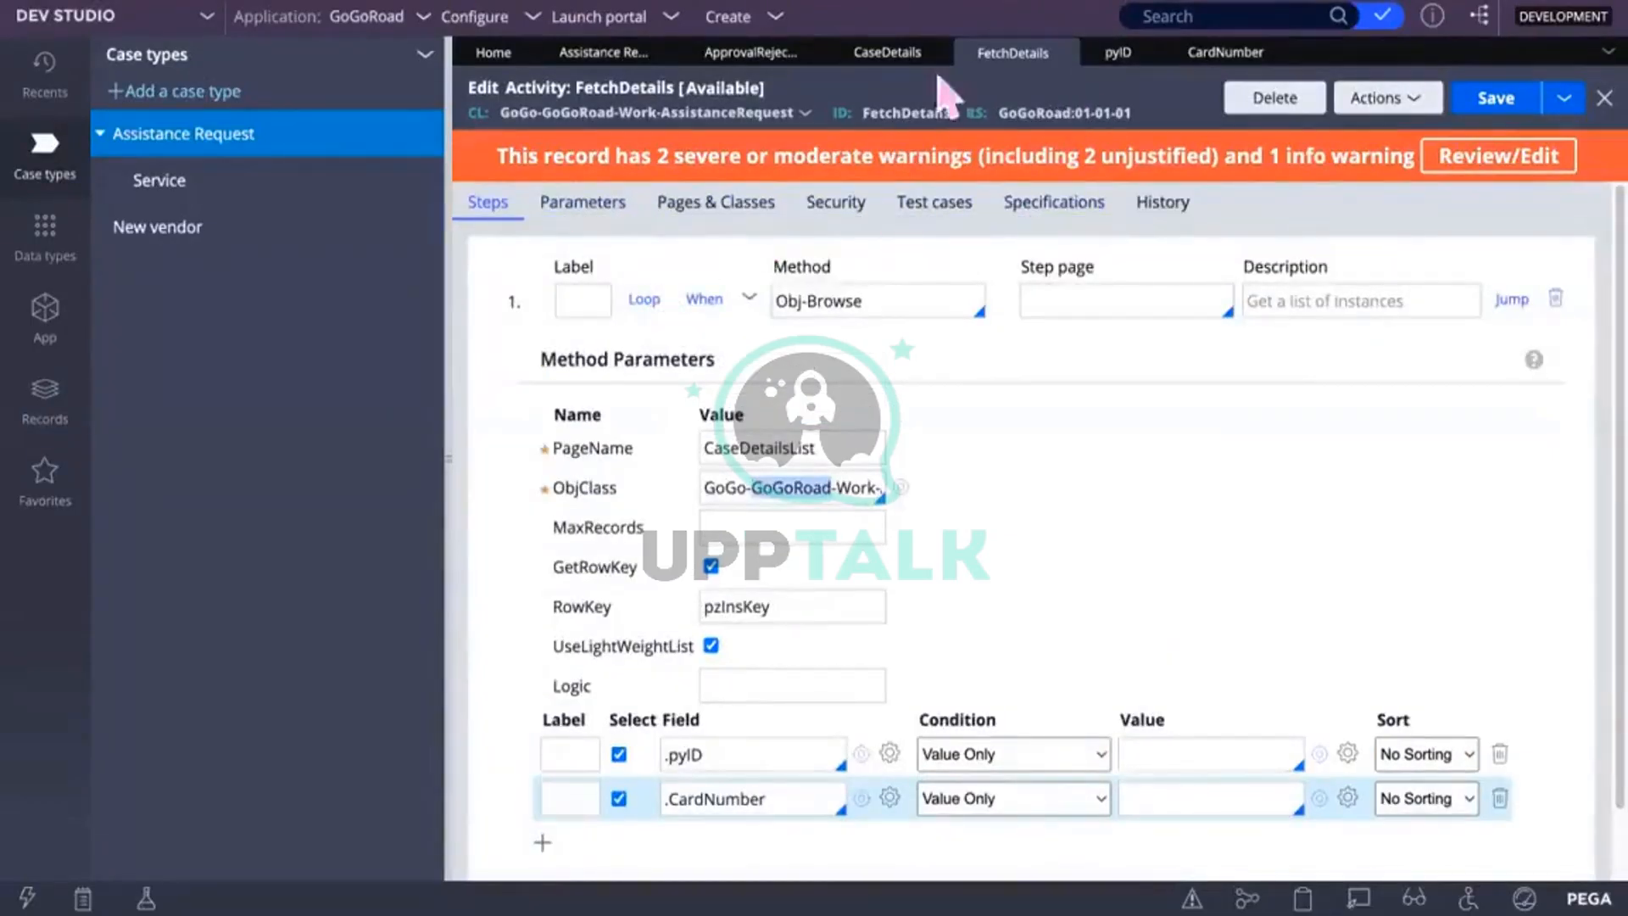
click(887, 56)
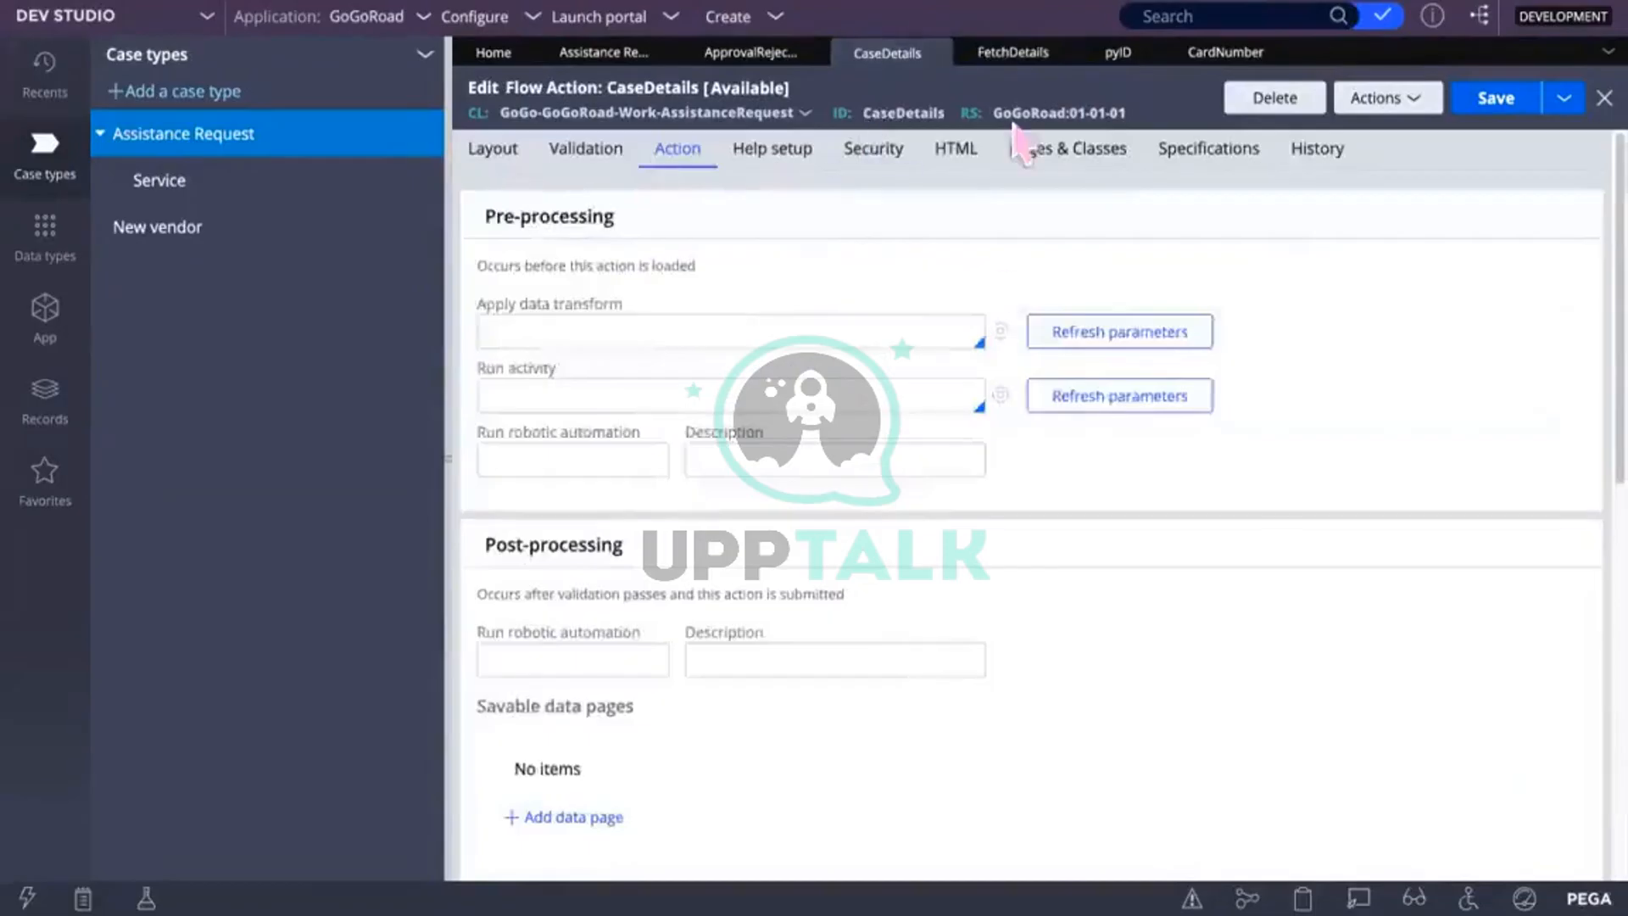
click(585, 57)
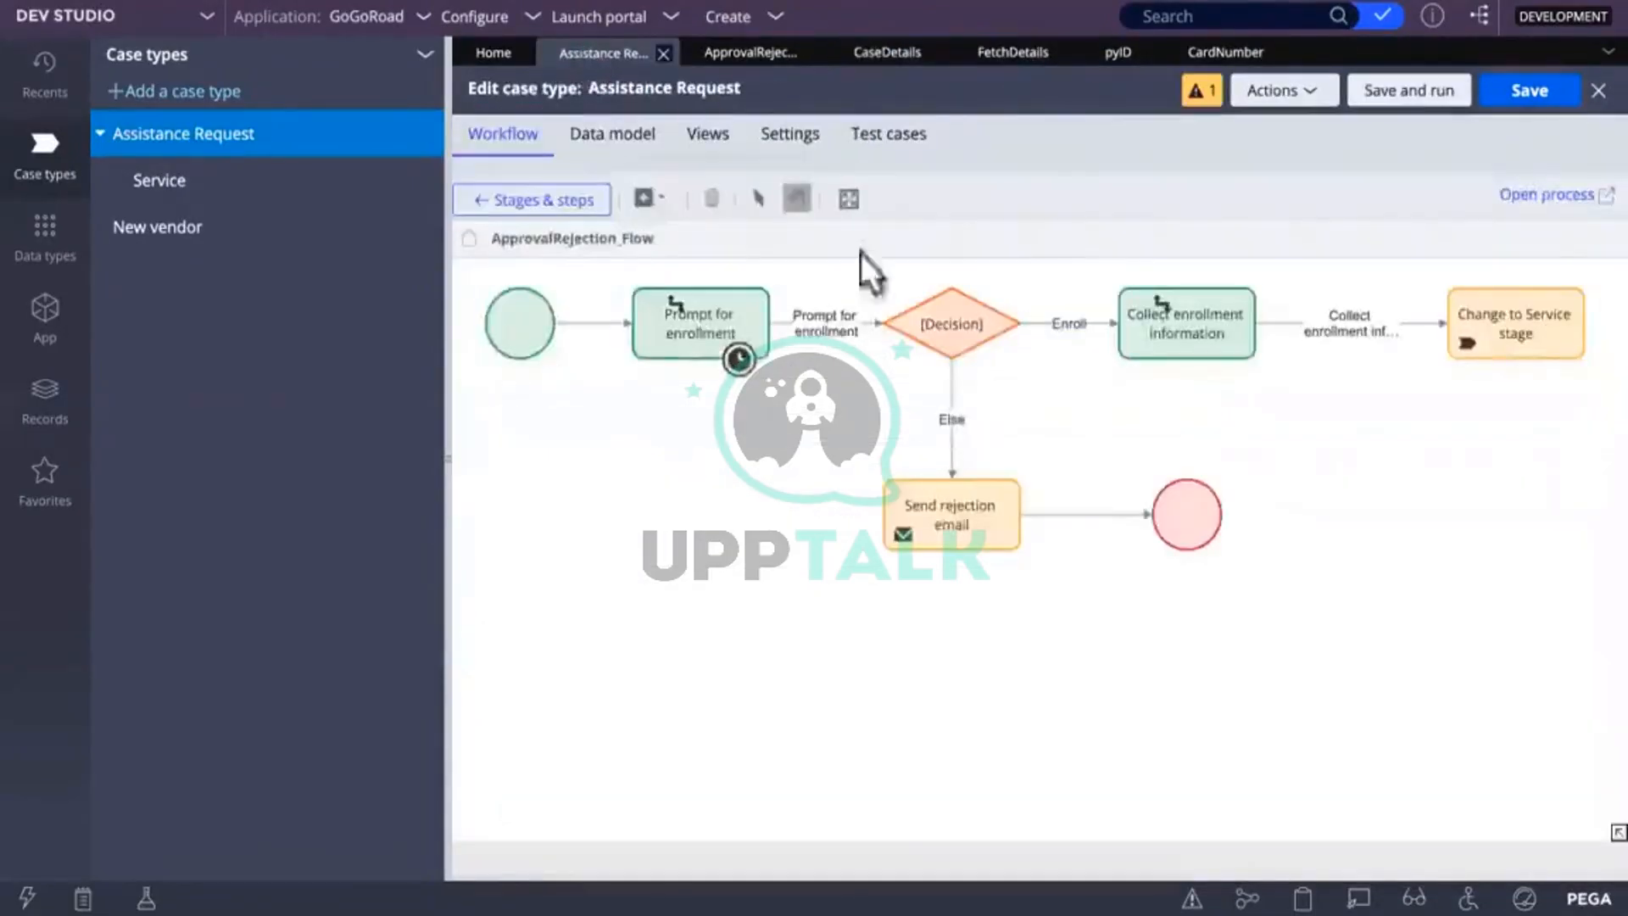
click(734, 353)
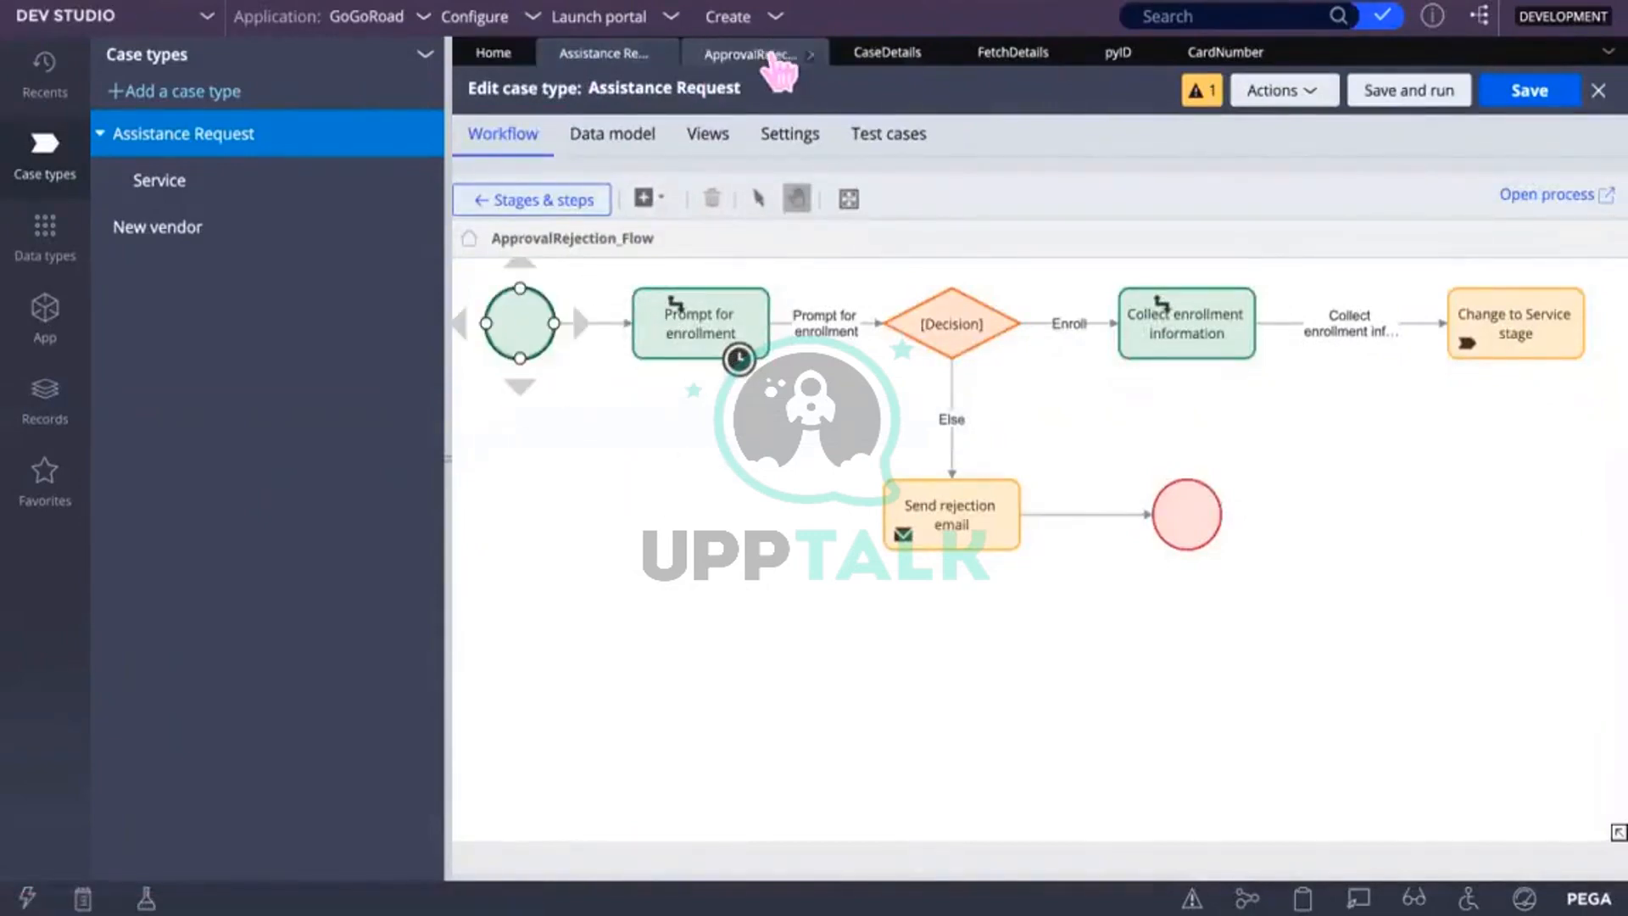
click(771, 53)
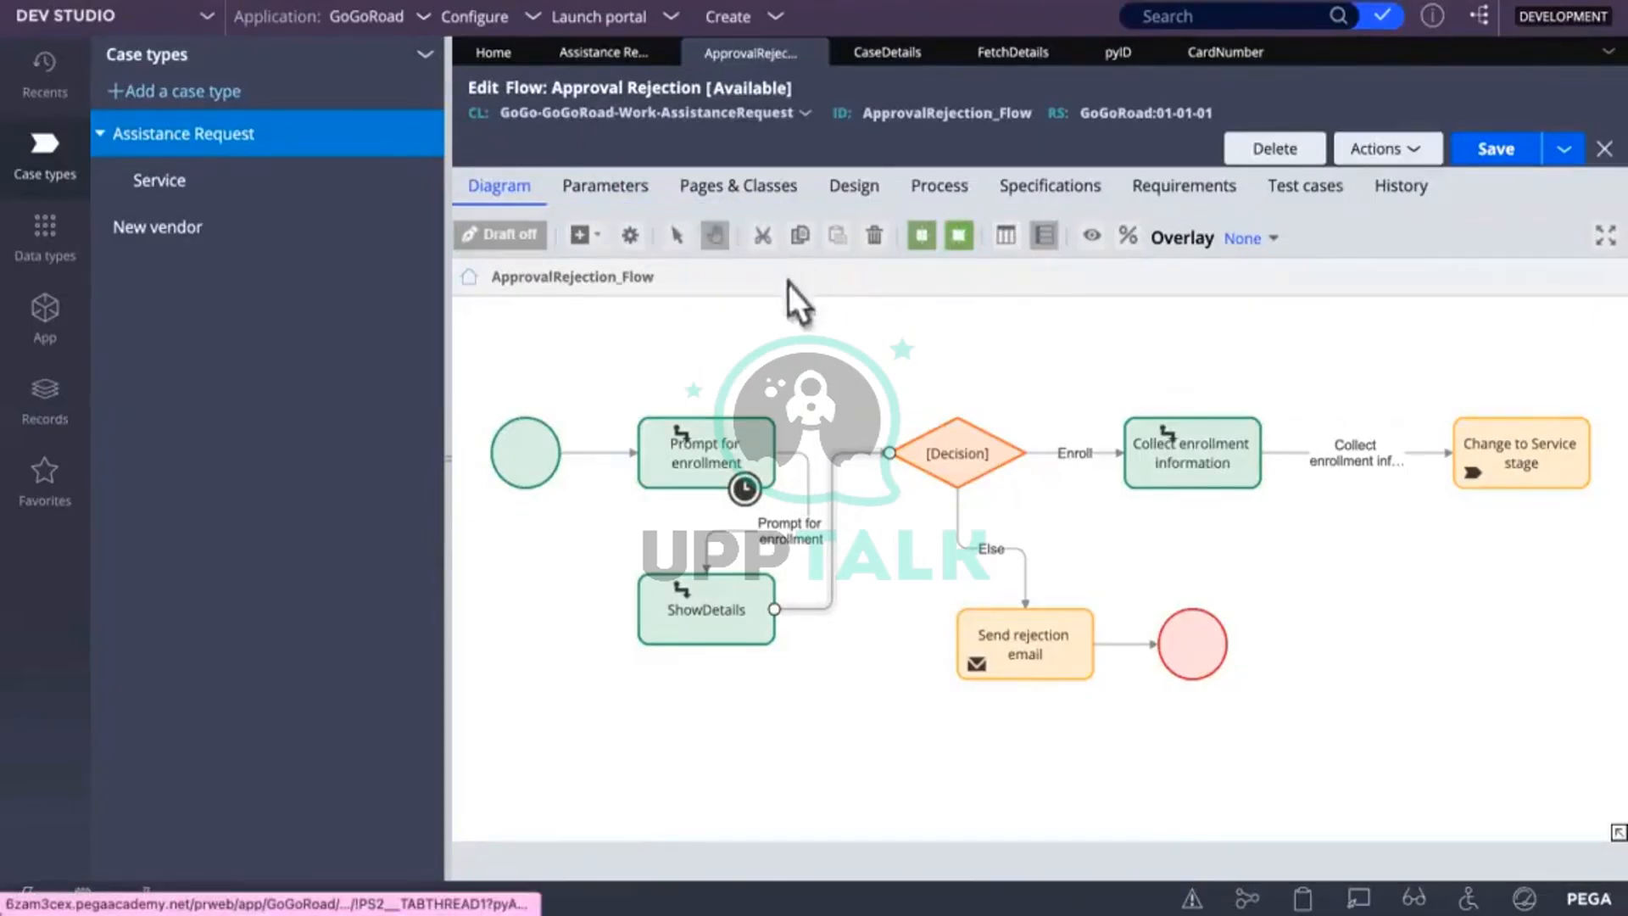
Step: Open the CaseDetails flow action from the Prompt for enrollment connector's properties
double_click(830, 551)
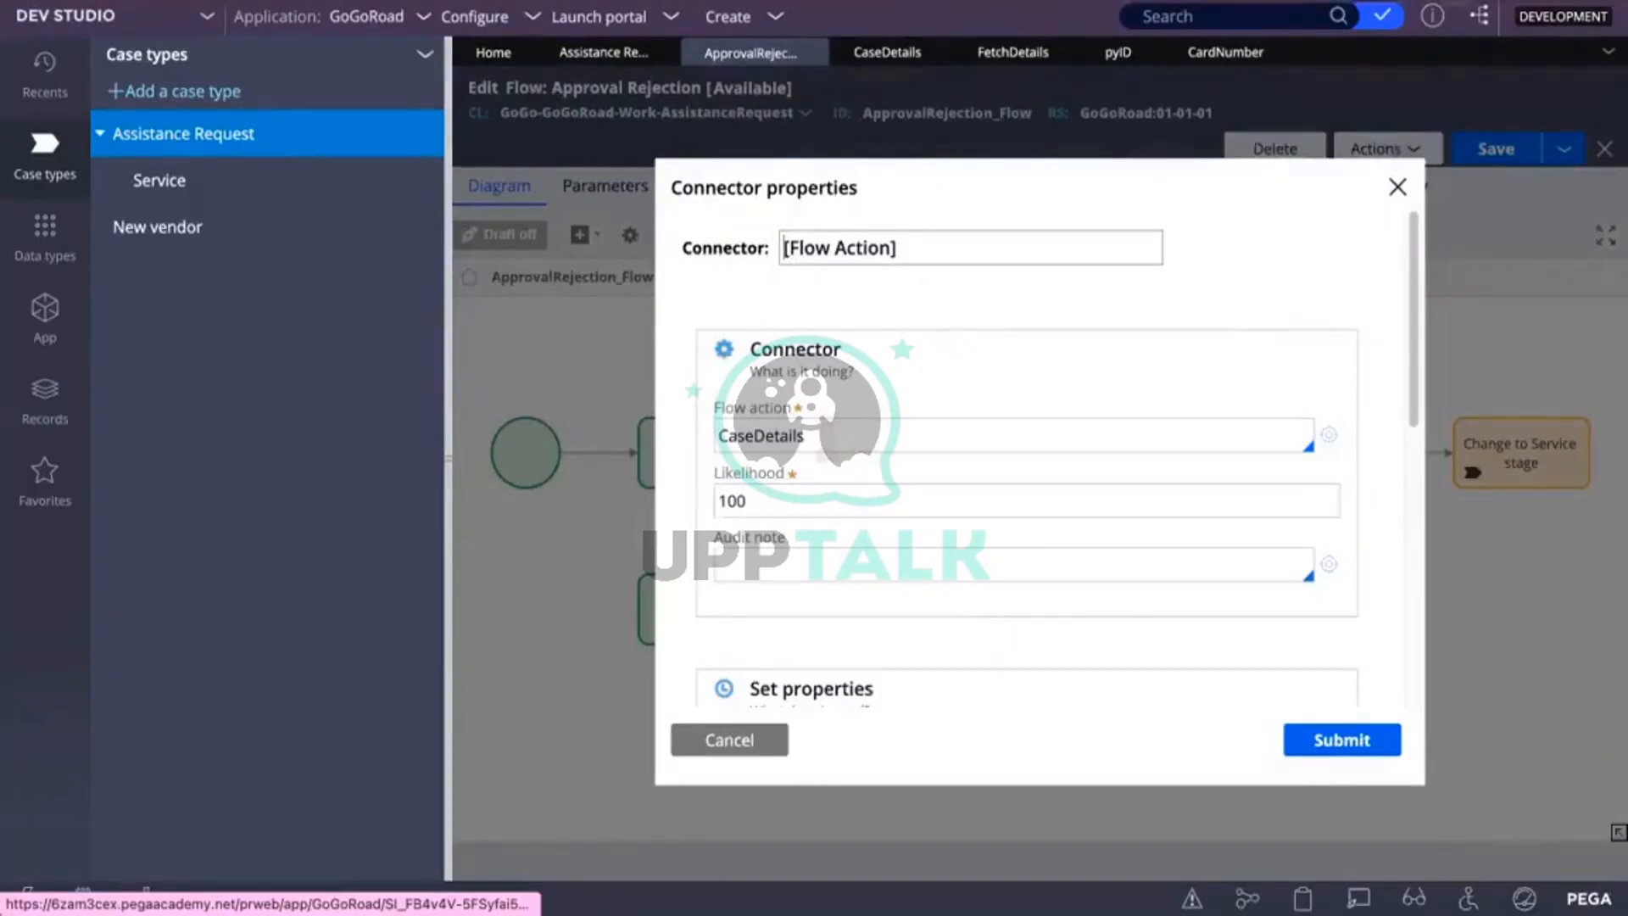
key(Tab)
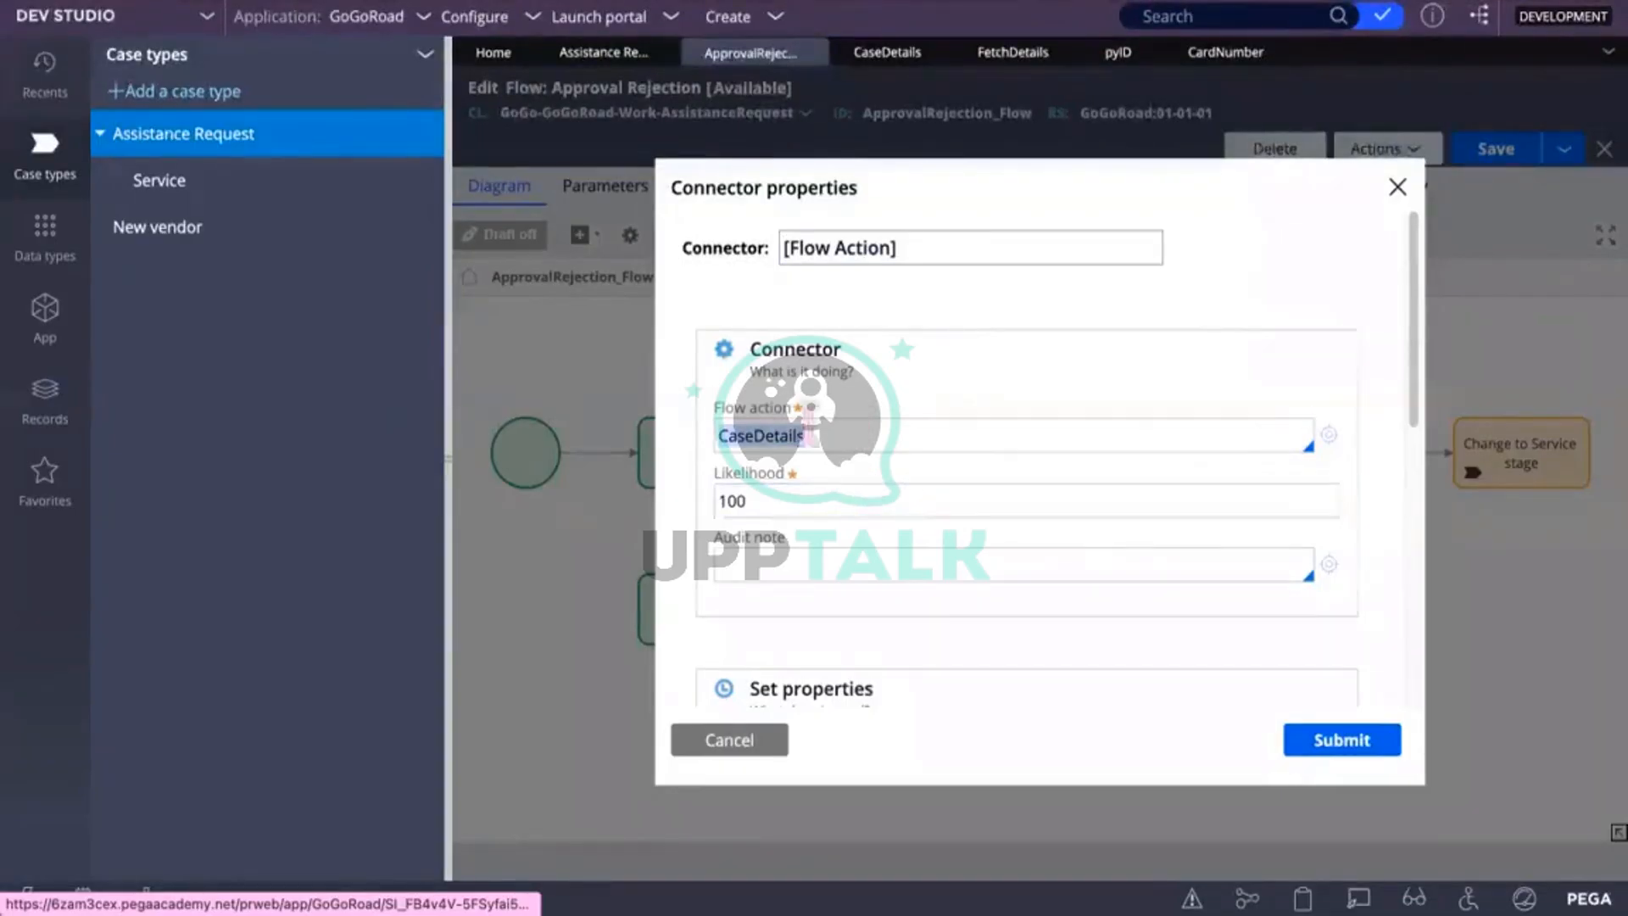
click(1338, 443)
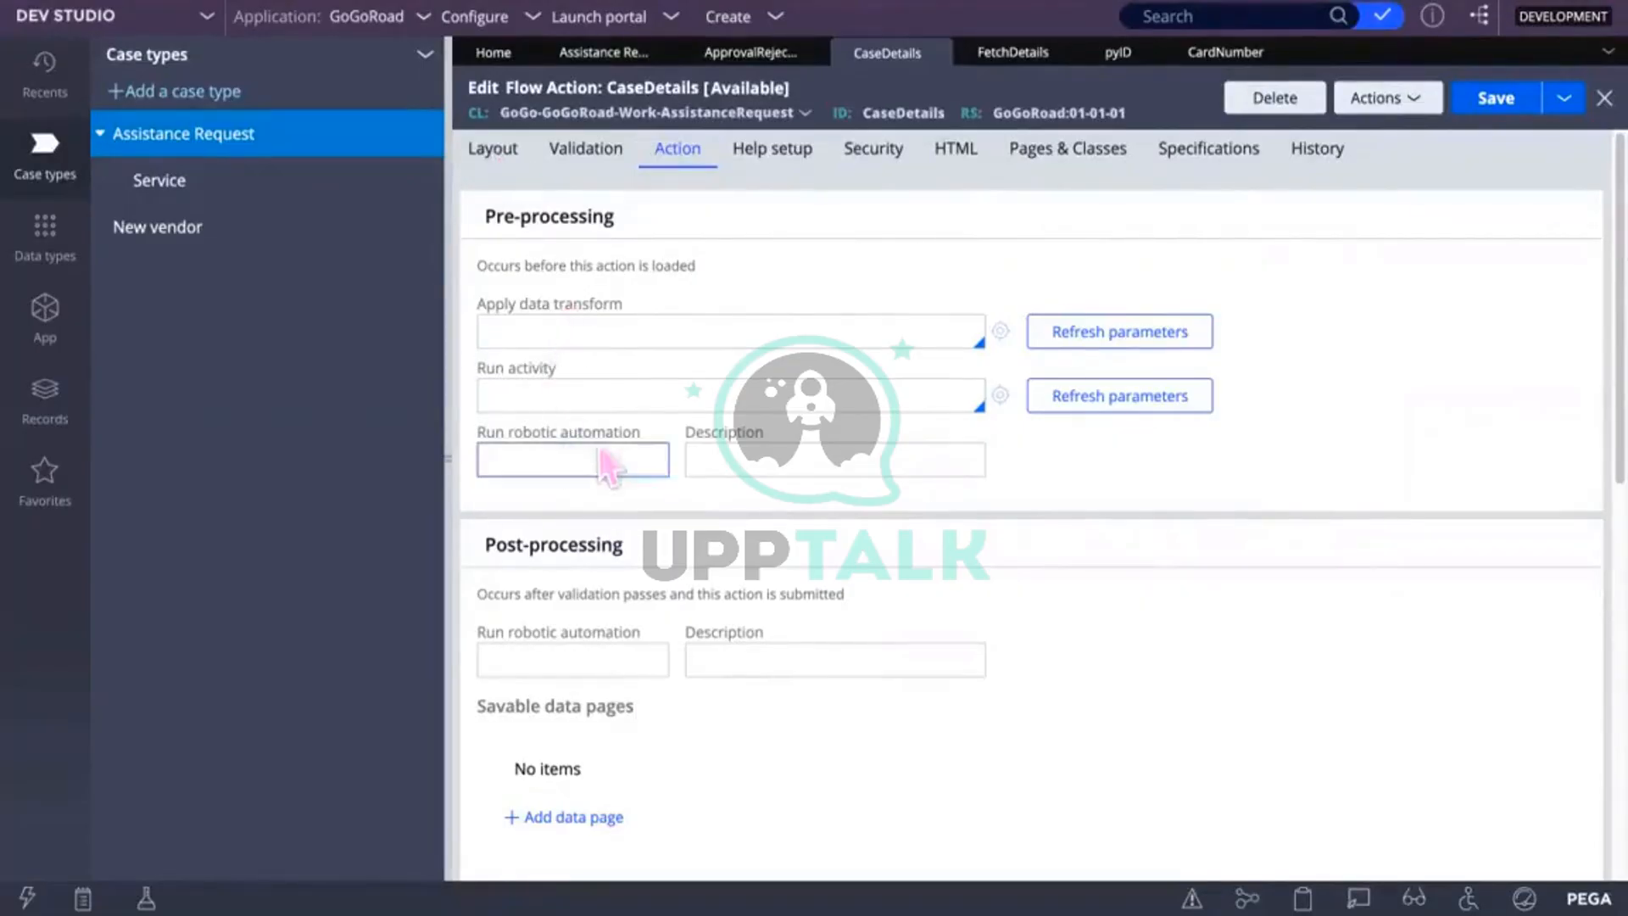
Step: Set FetchDetails as the CaseDetails flow action's pre-processing Run activity and save it
click(581, 397)
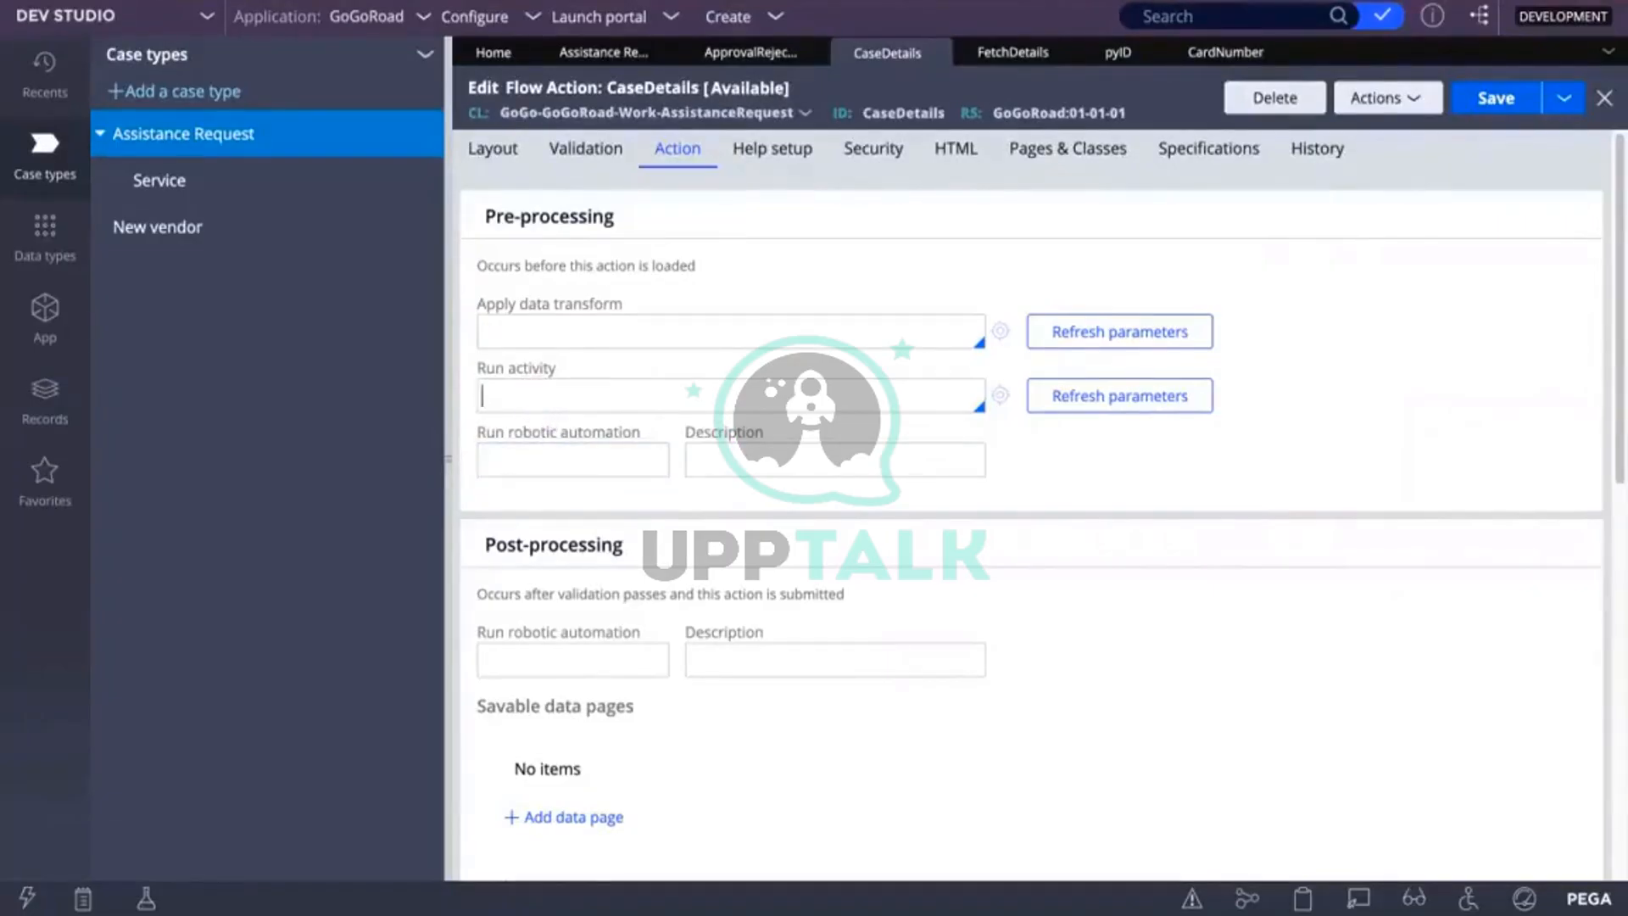
key(Down)
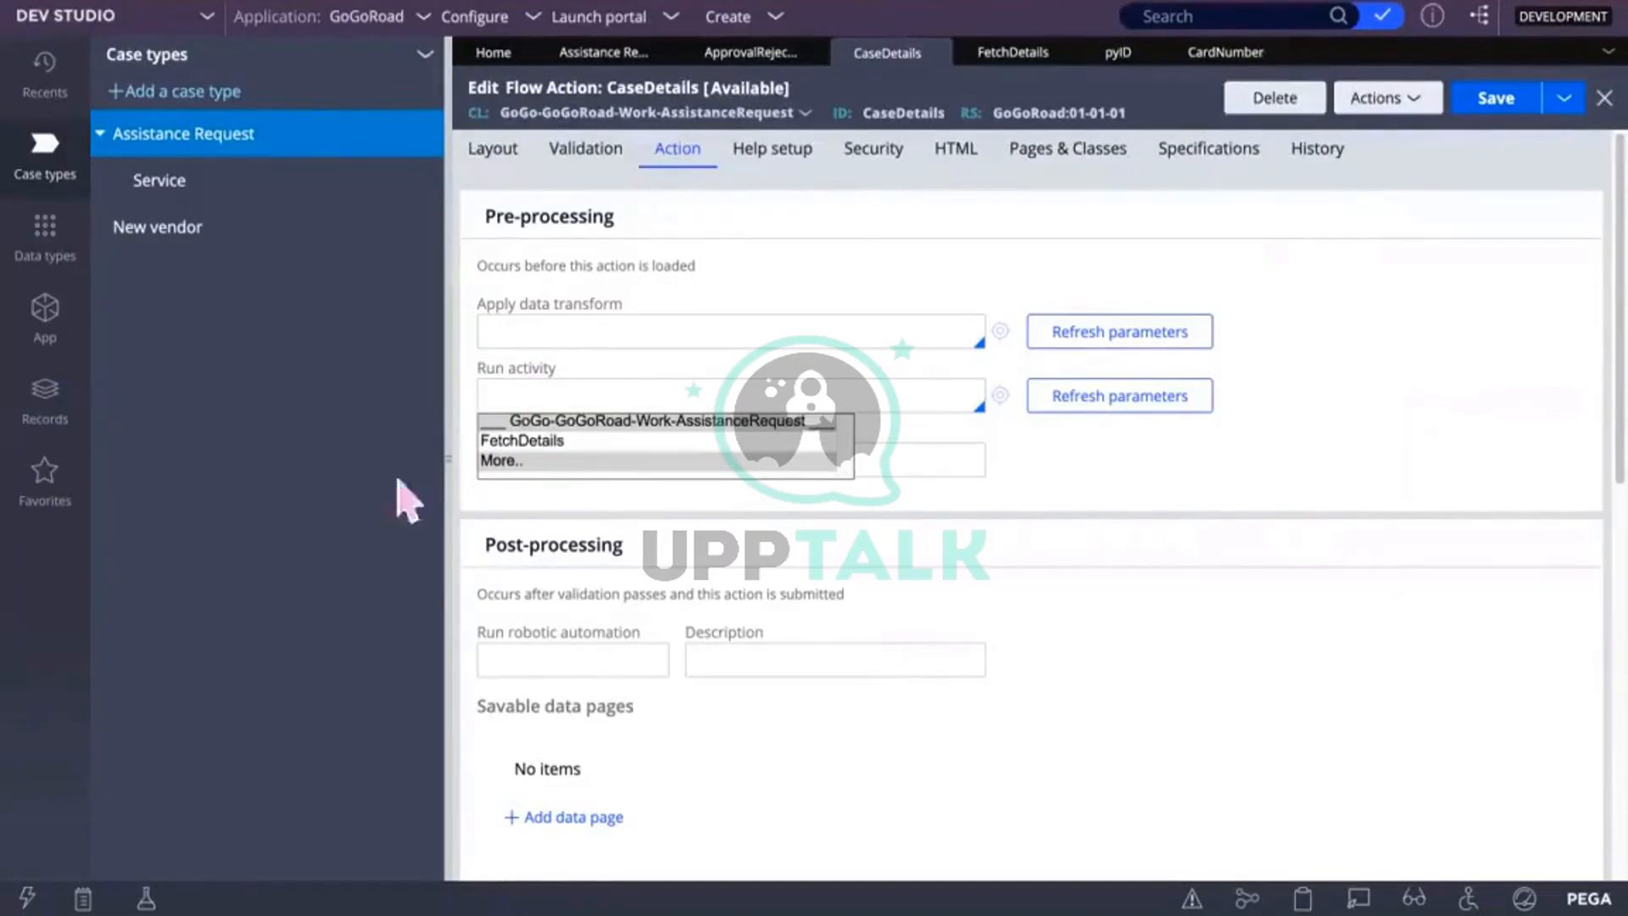
click(523, 441)
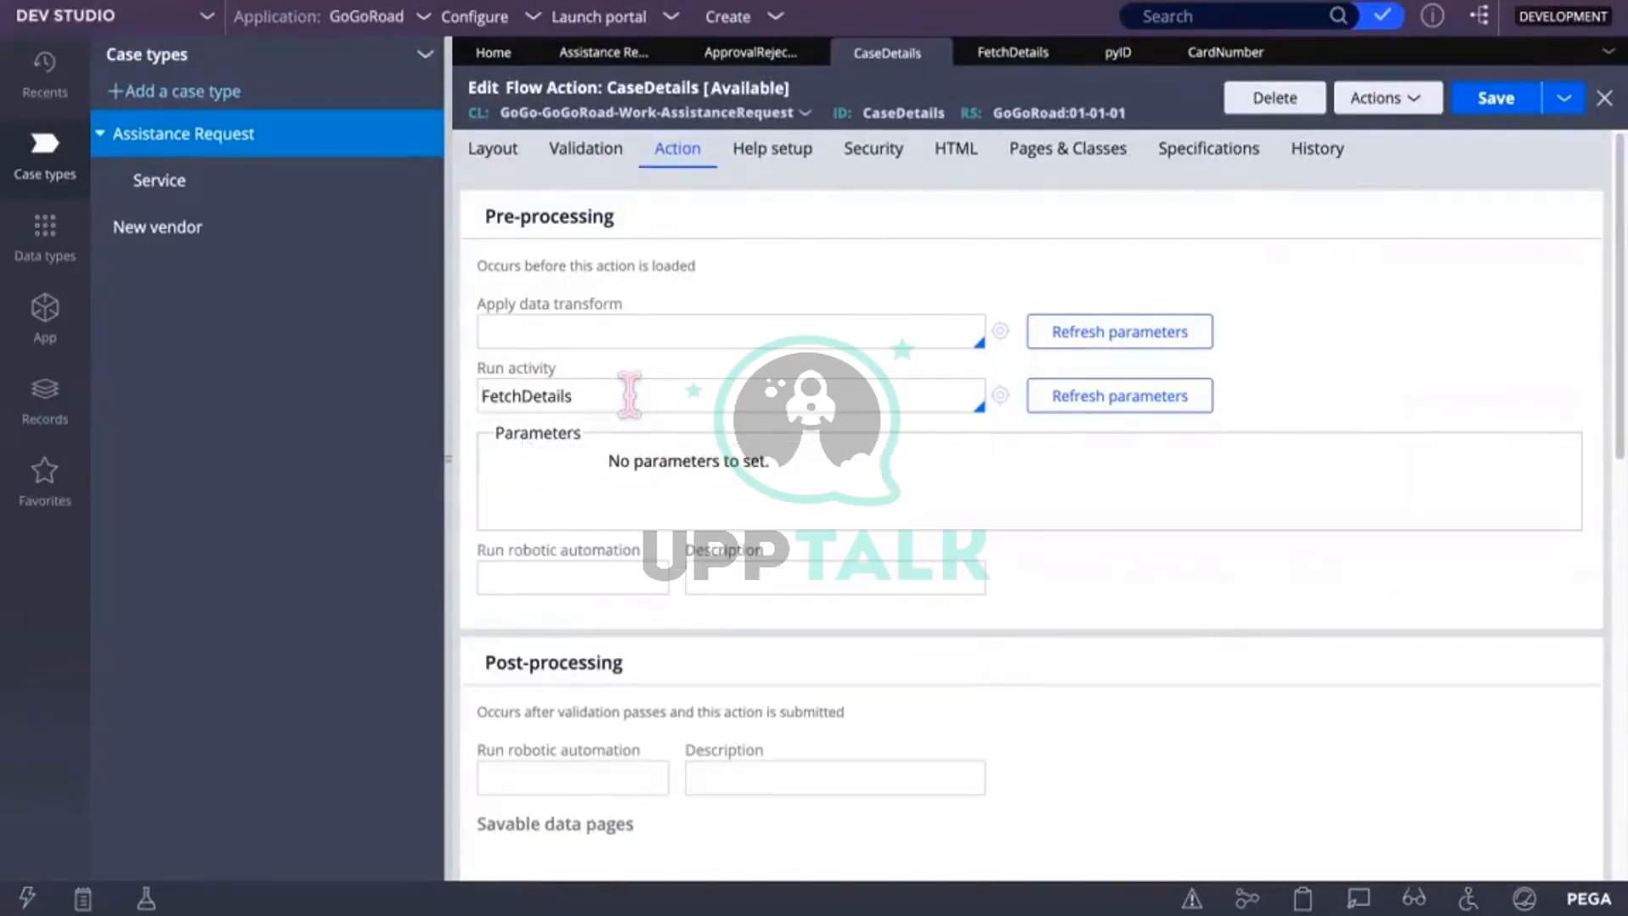
click(1484, 100)
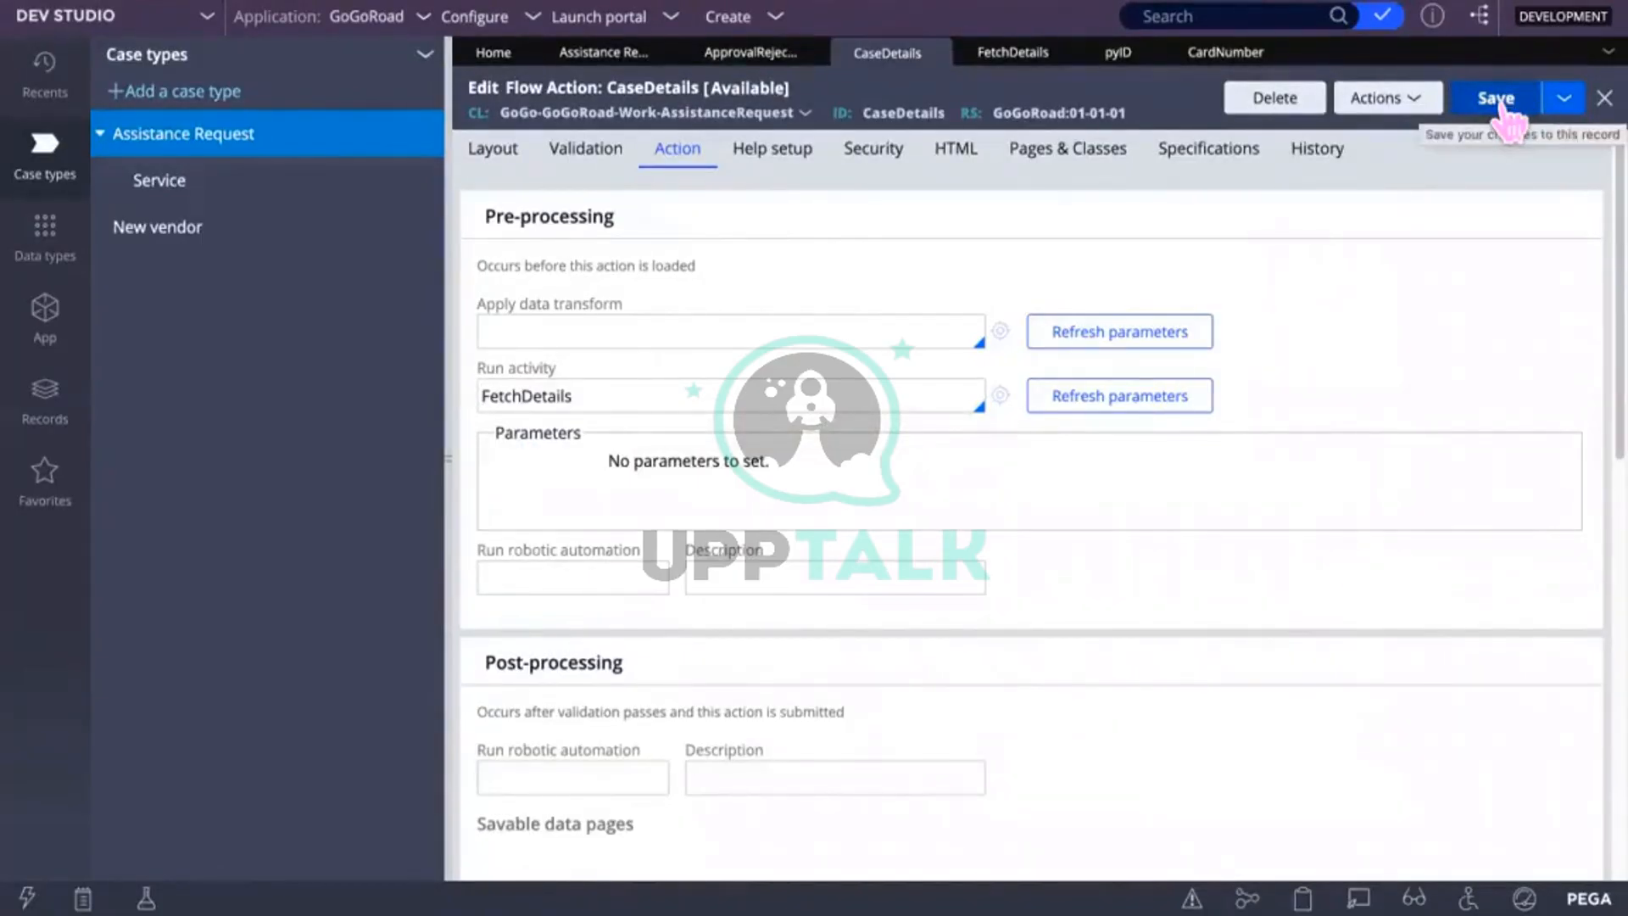
click(498, 153)
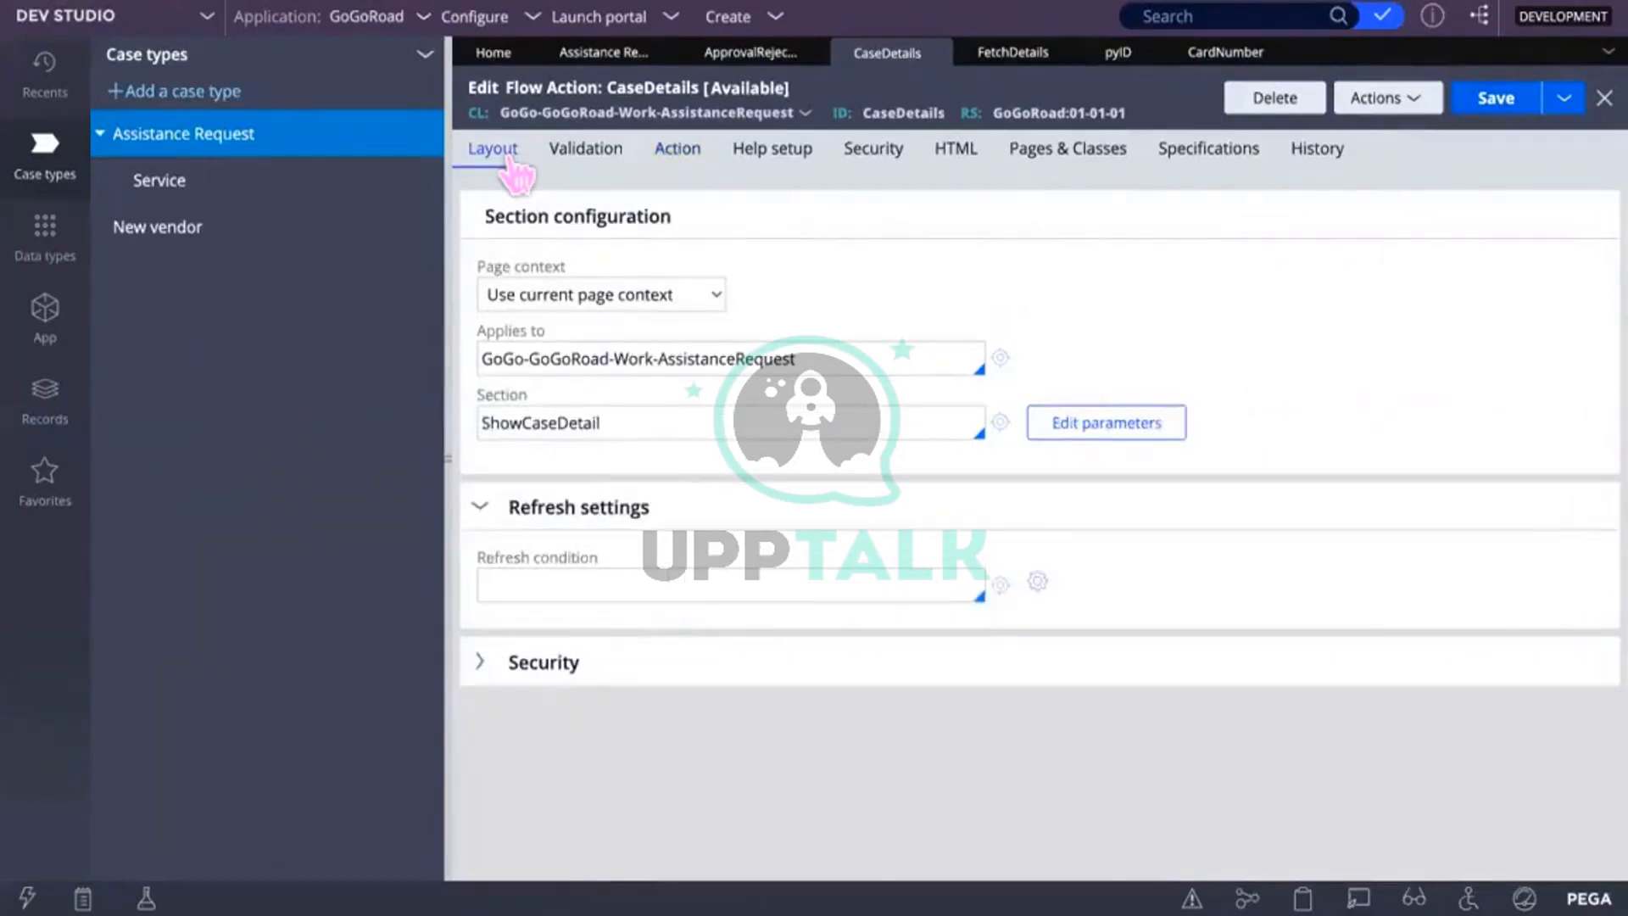
Step: Open the ShowCaseDetail section and begin converting it to the full section editor
click(1000, 422)
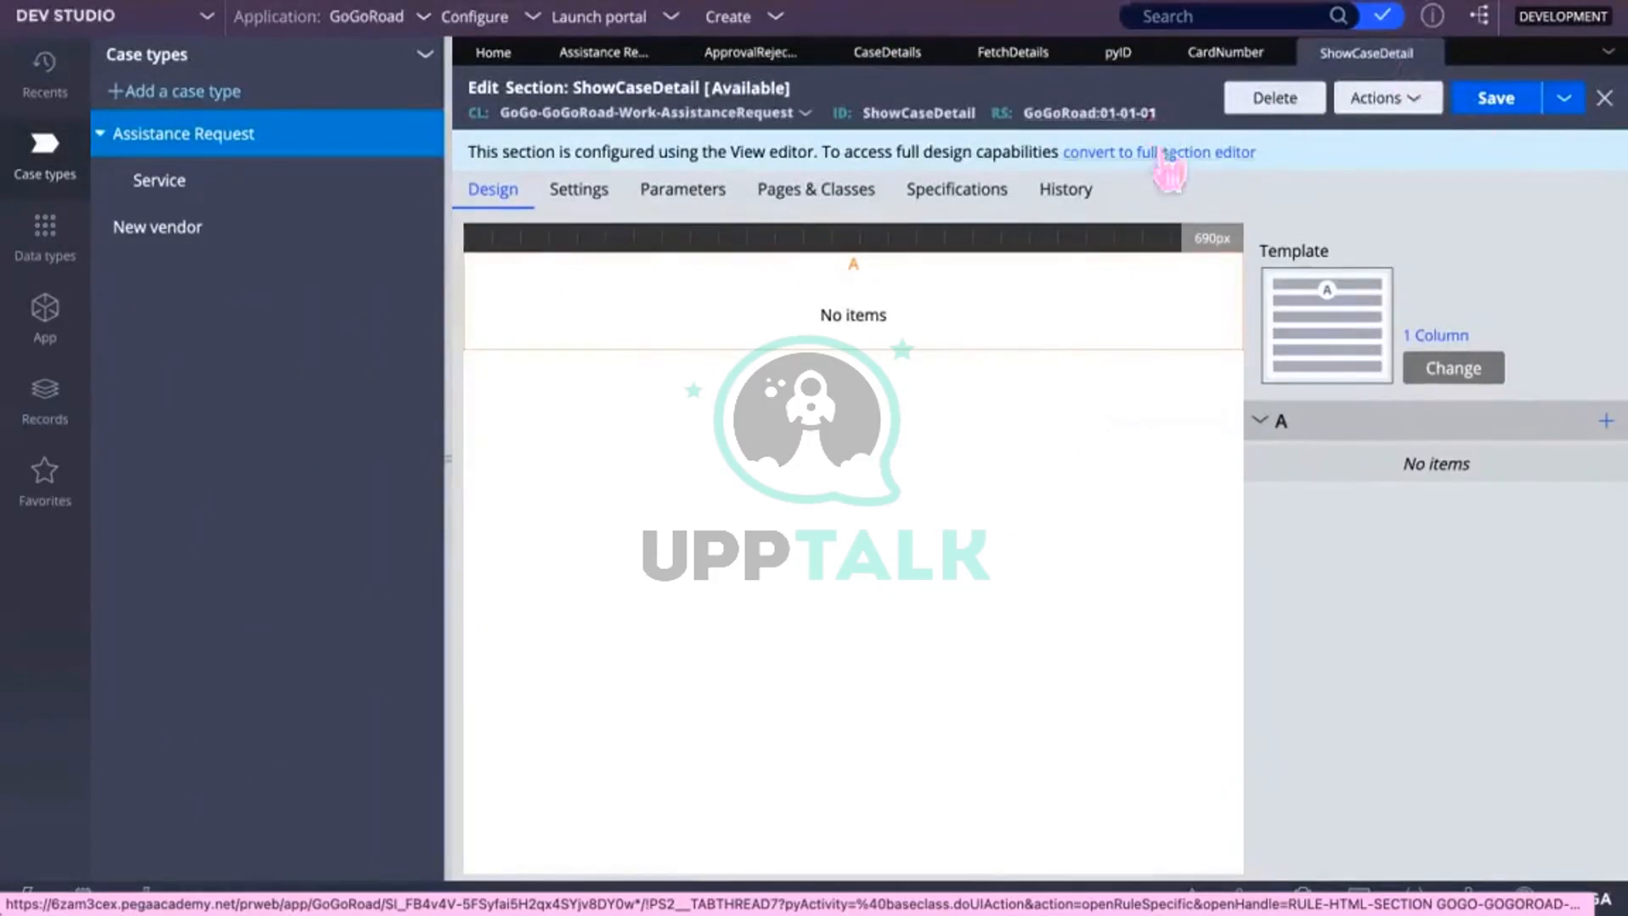
click(1168, 155)
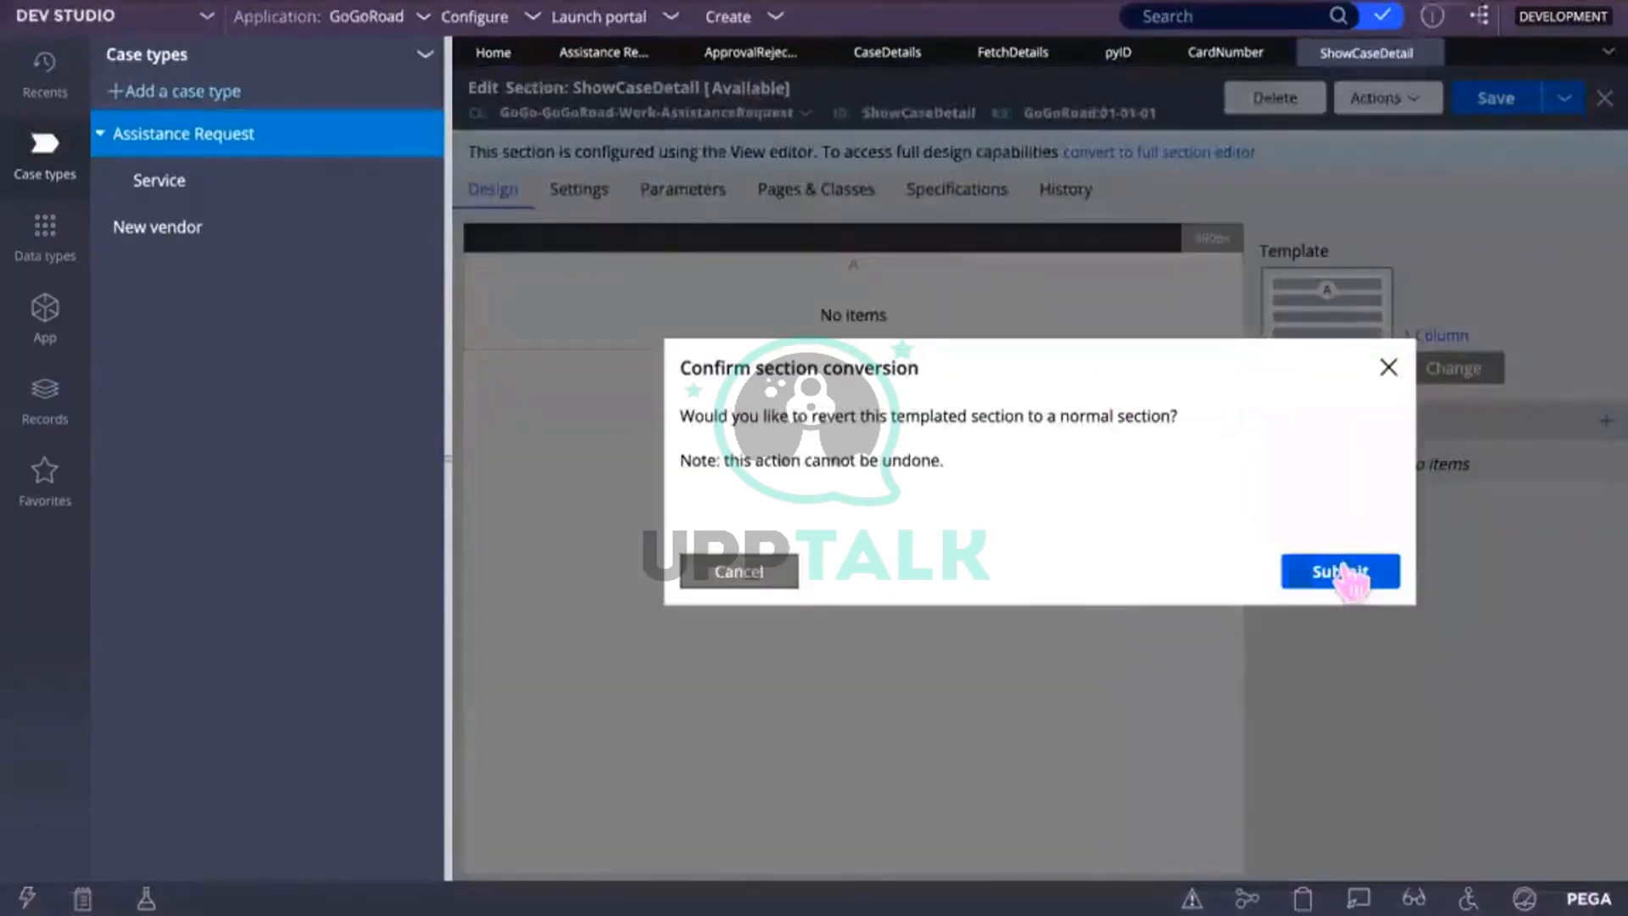
Step: Confirm ShowCaseDetail's conversion to a normal section and drop a Table into its dynamic layout
click(1337, 570)
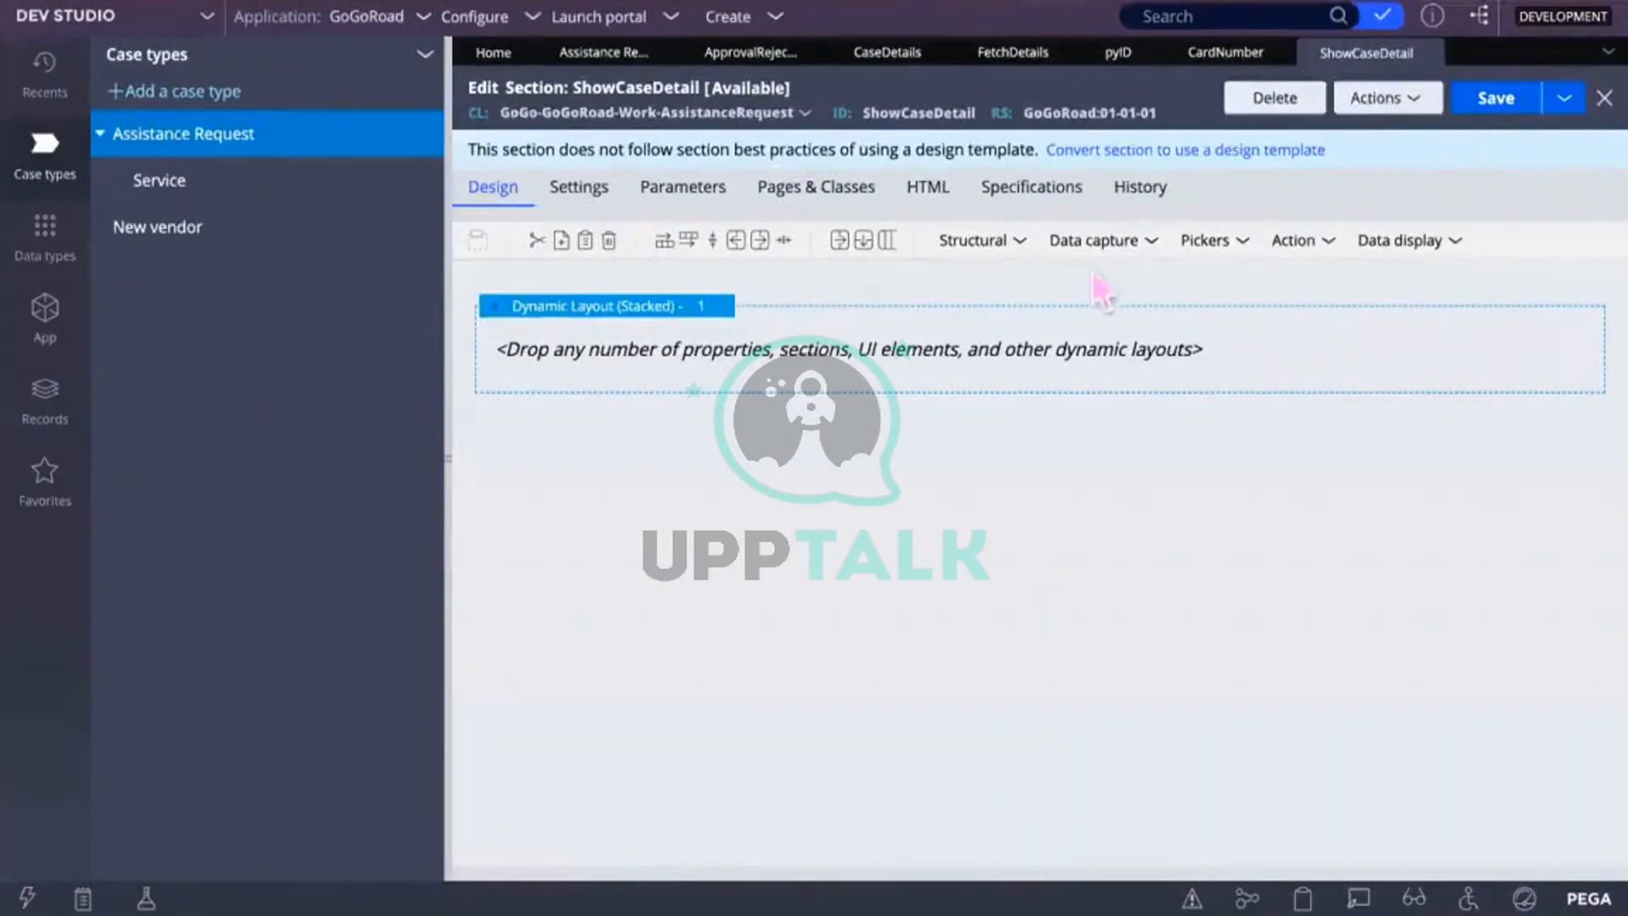
click(1018, 241)
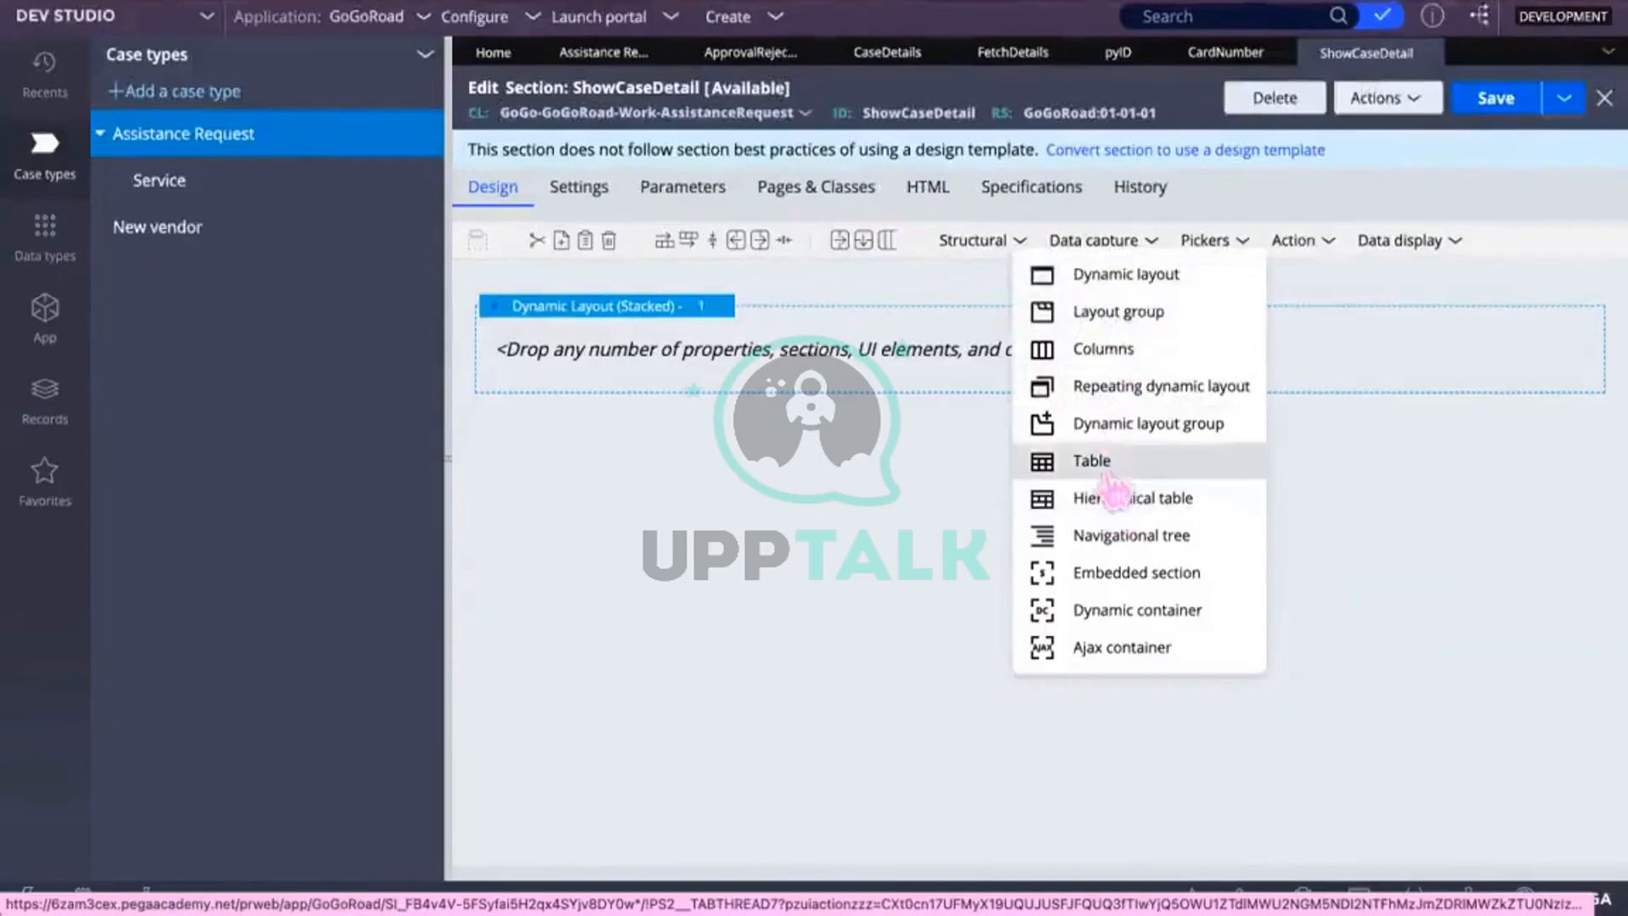
drag(1106, 472, 757, 356)
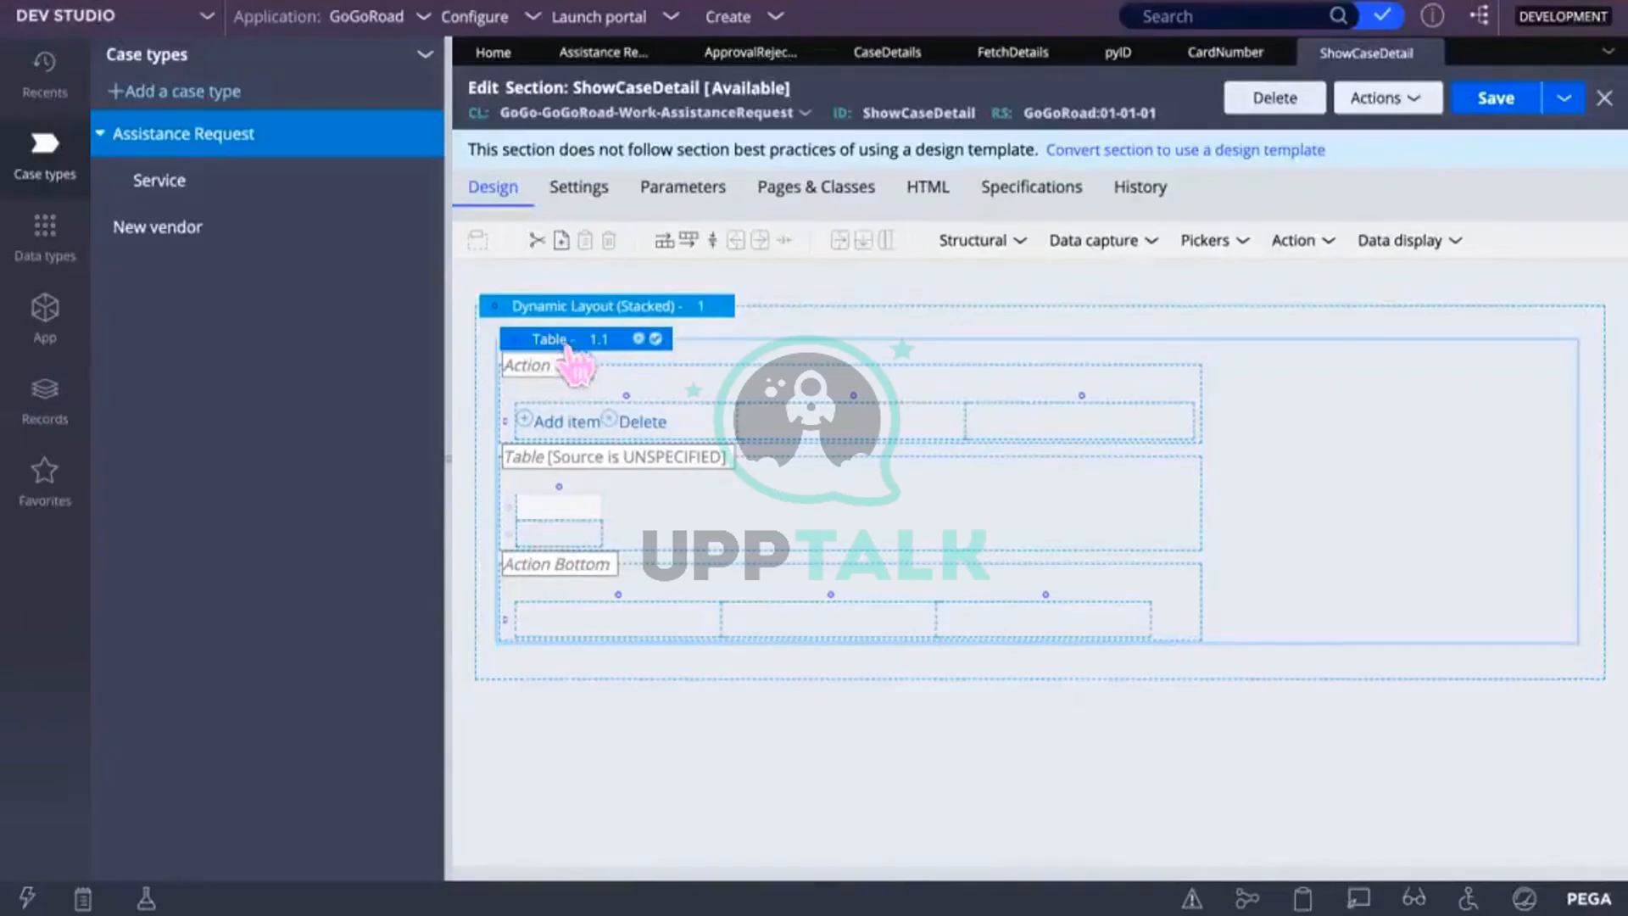
click(652, 339)
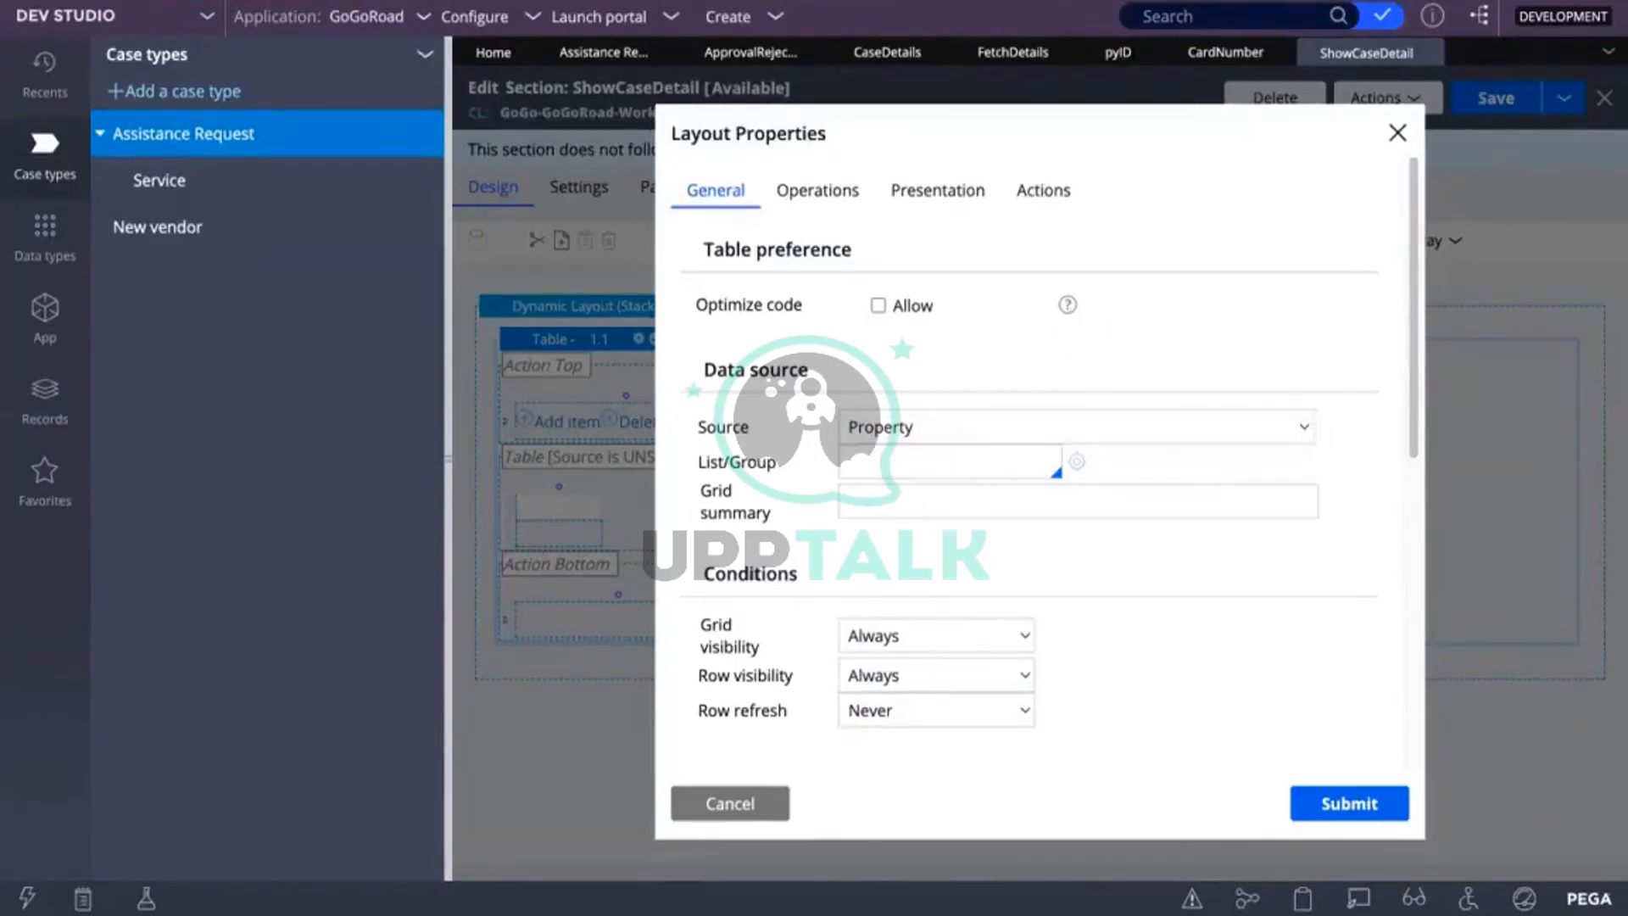
Step: Set the table's data source to Property with list CaseDetailsList and apply it
click(968, 433)
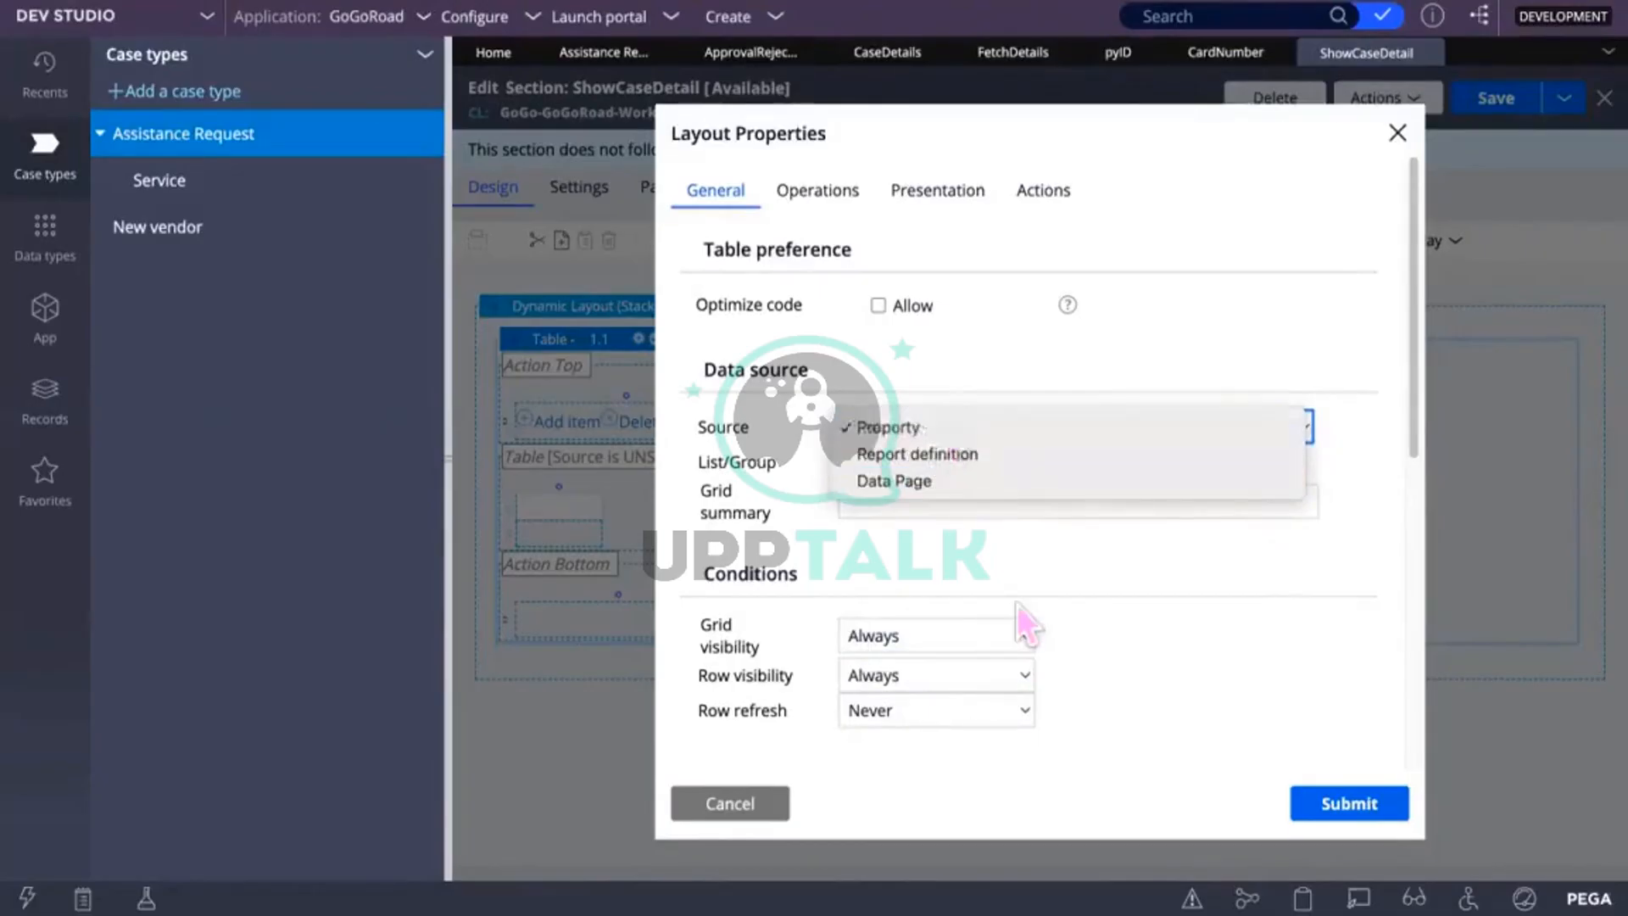
click(933, 428)
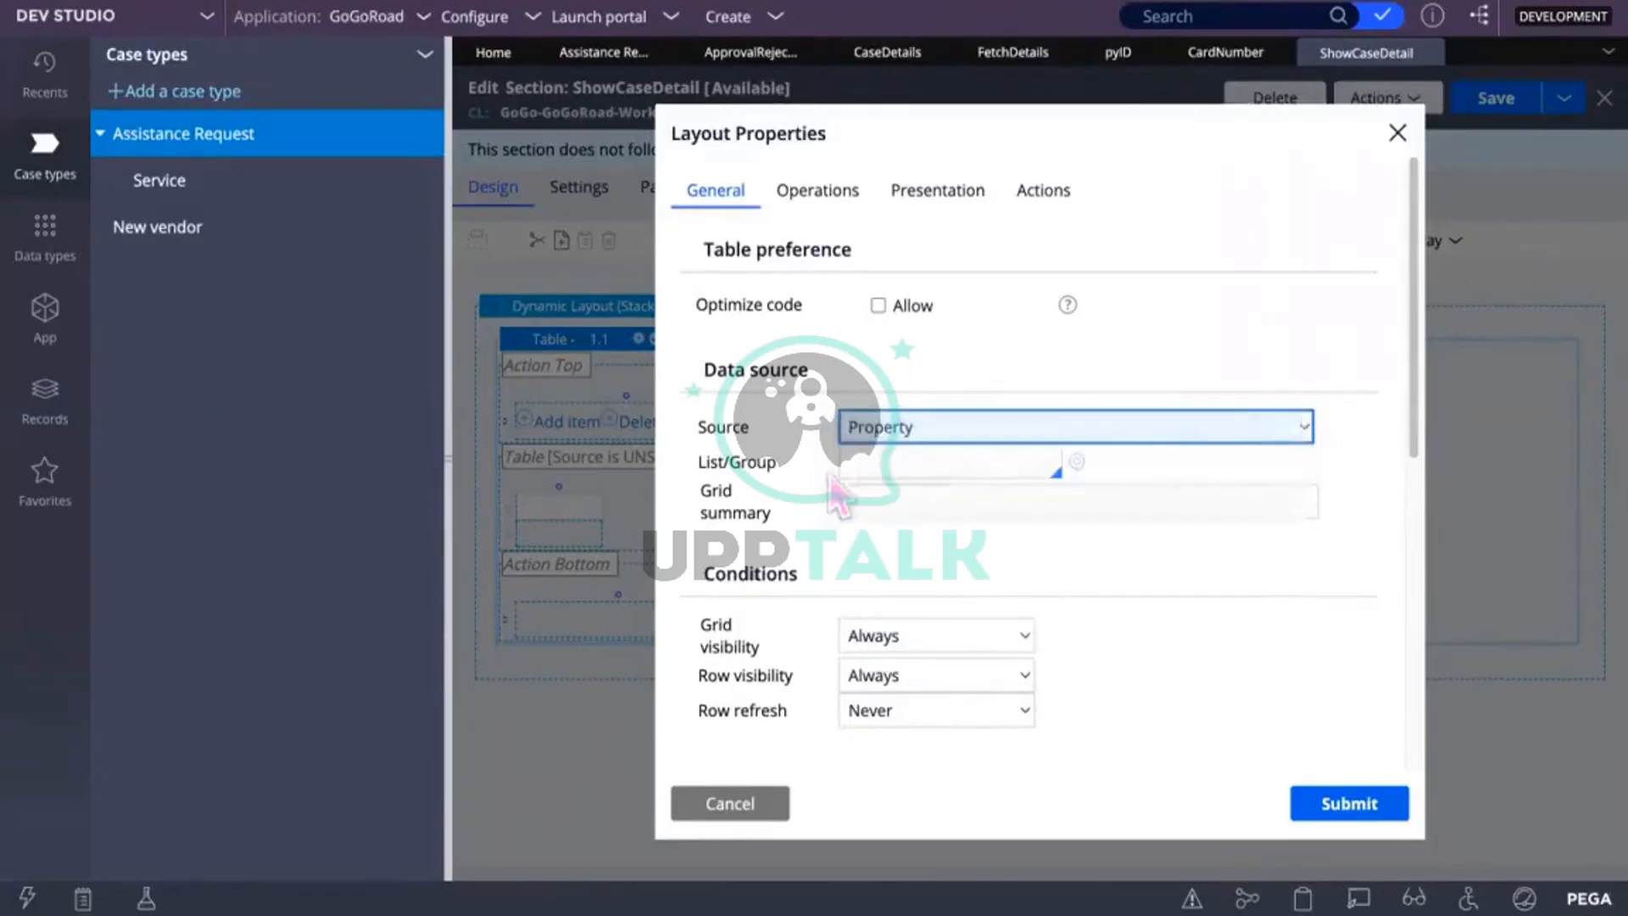
click(882, 466)
text(Ca)
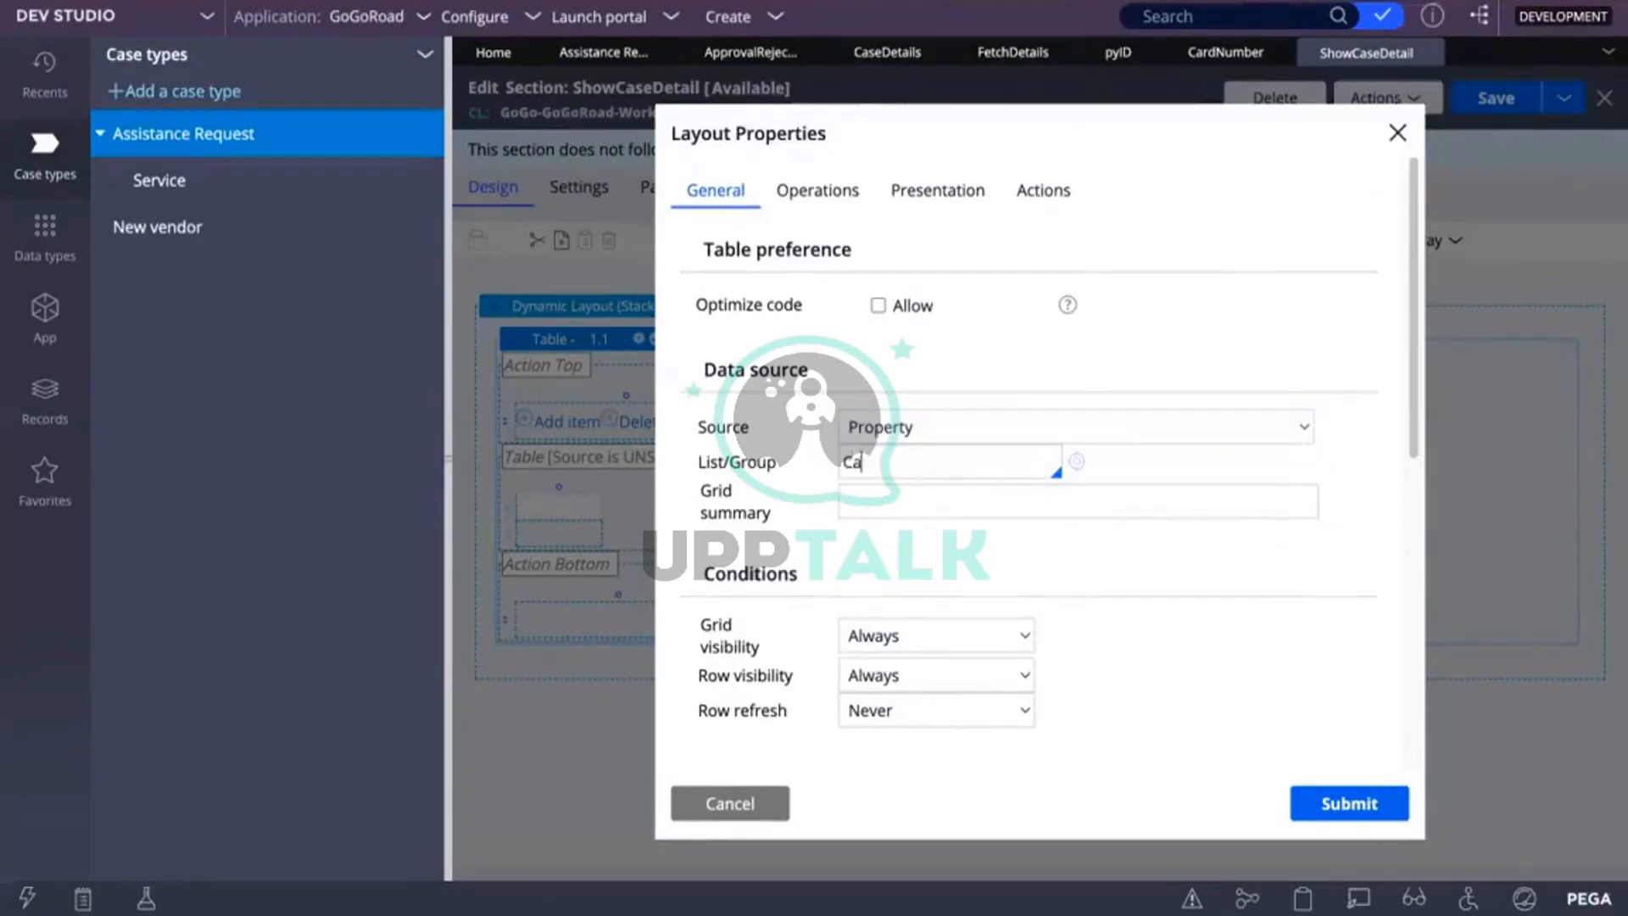
text(seDet)
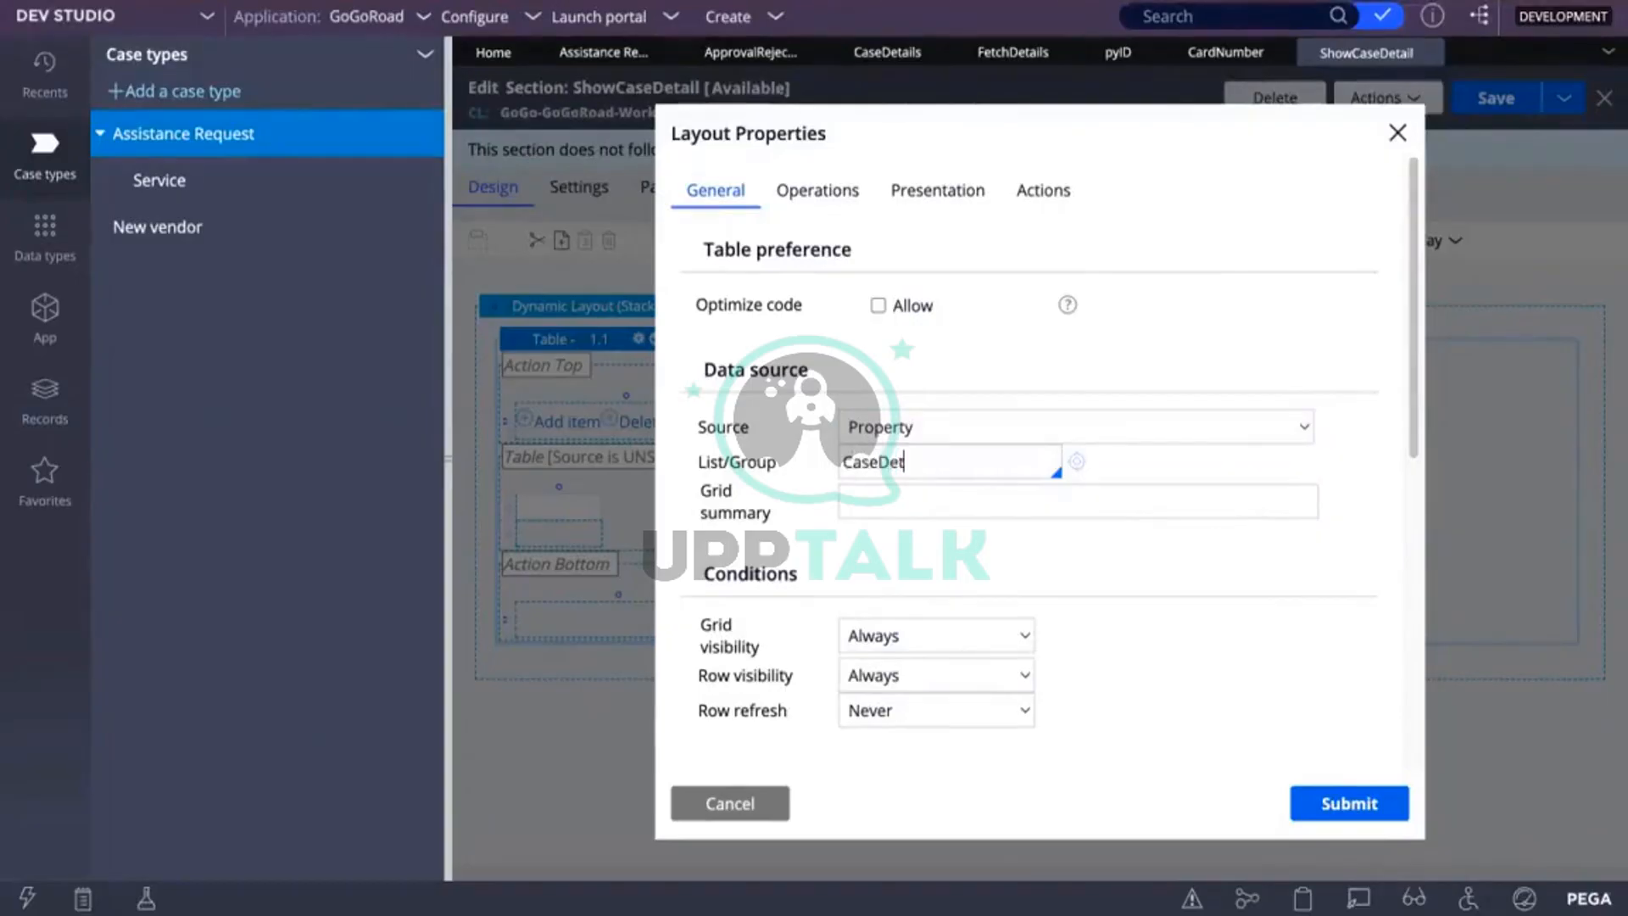
text(ailsList)
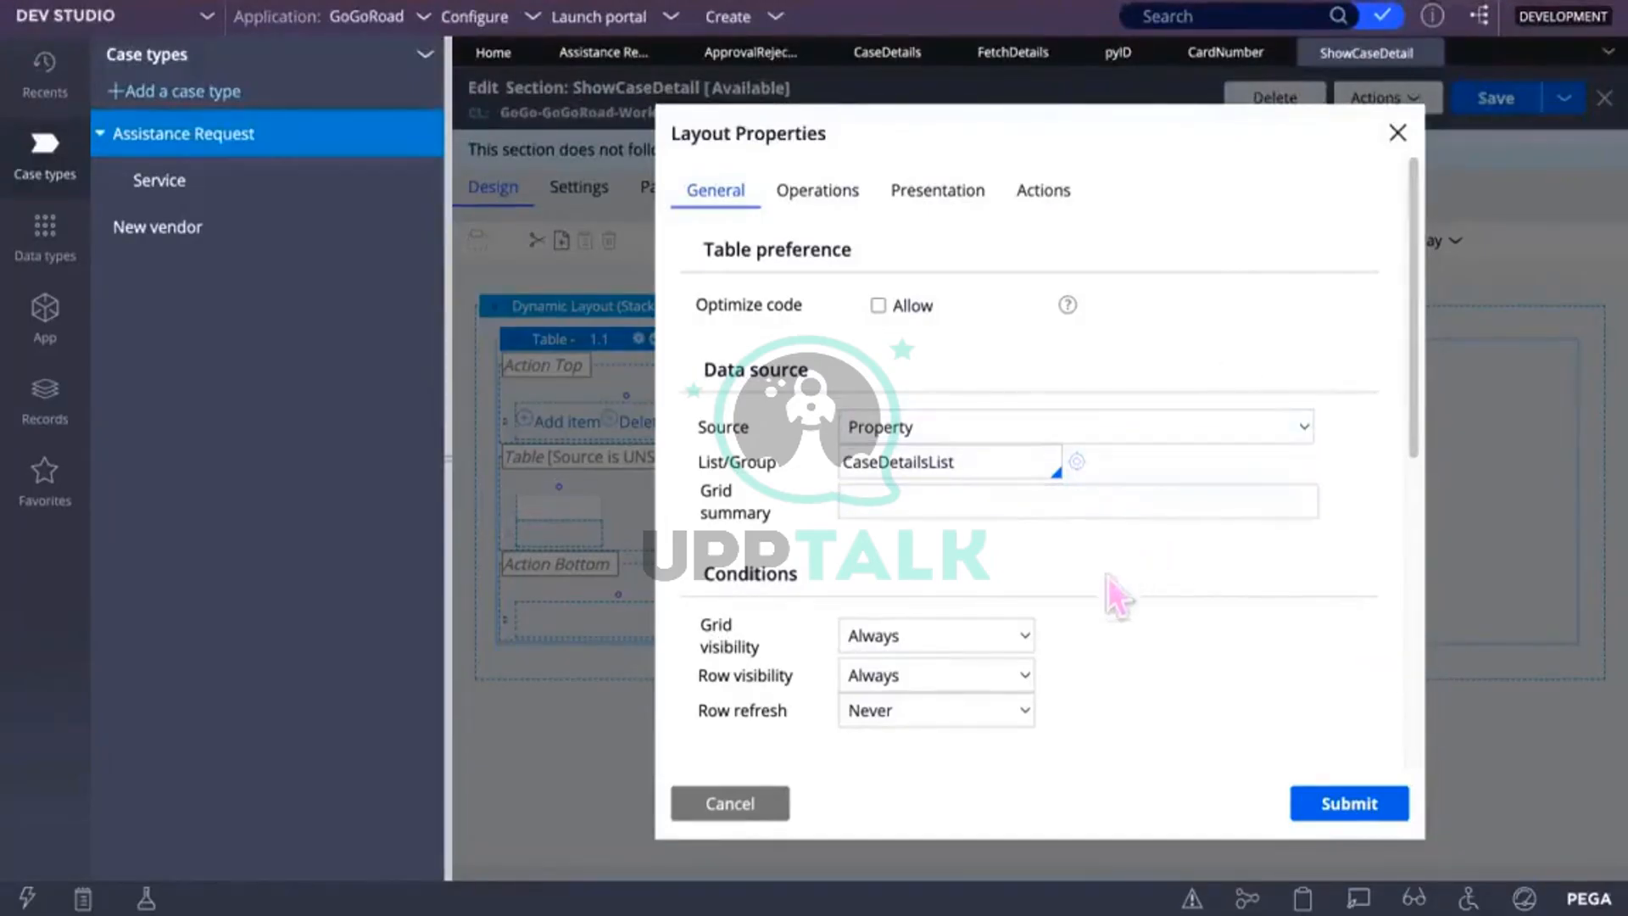
click(1348, 803)
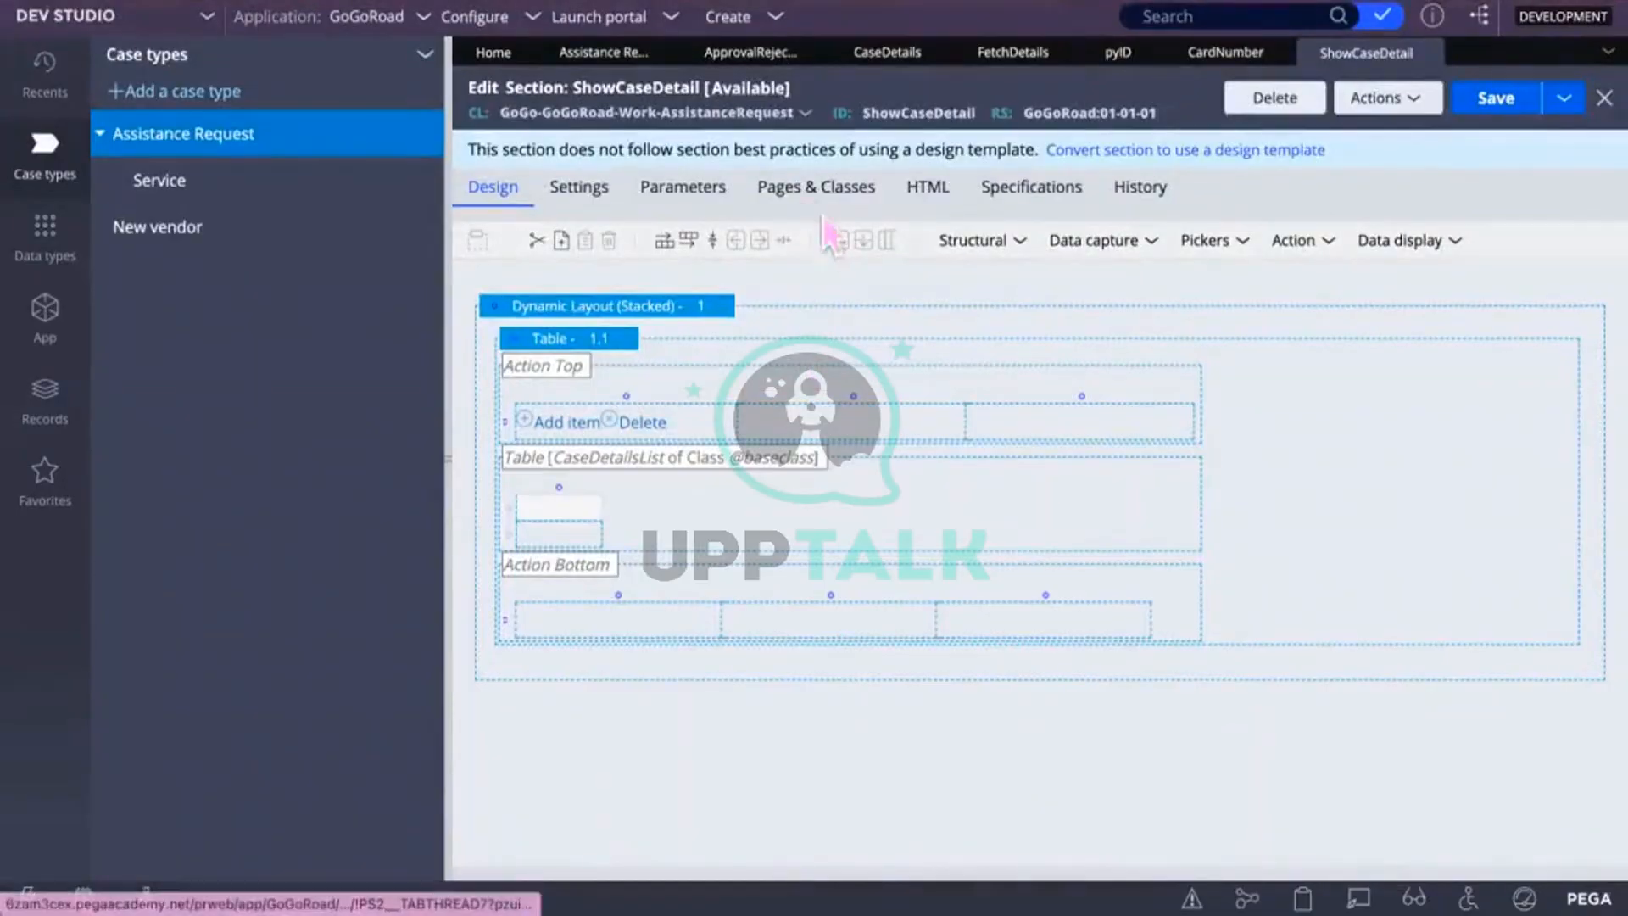
click(815, 188)
Step: Declare page CaseDetailsList with class Code-Pega-List and add a second page row
click(561, 298)
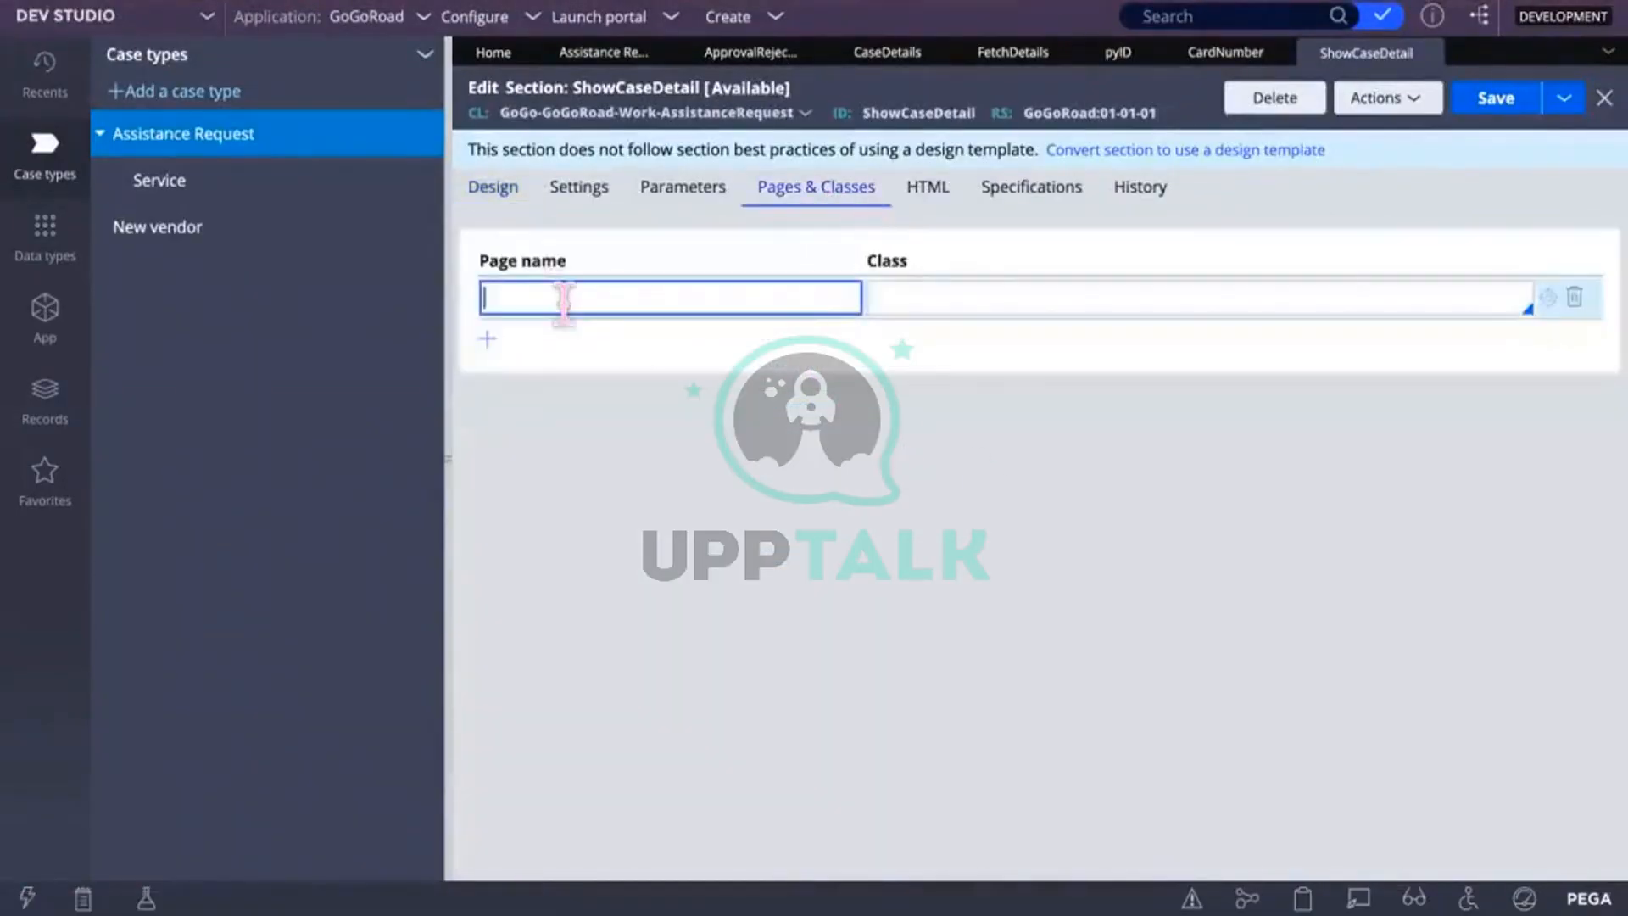
text(CaseD)
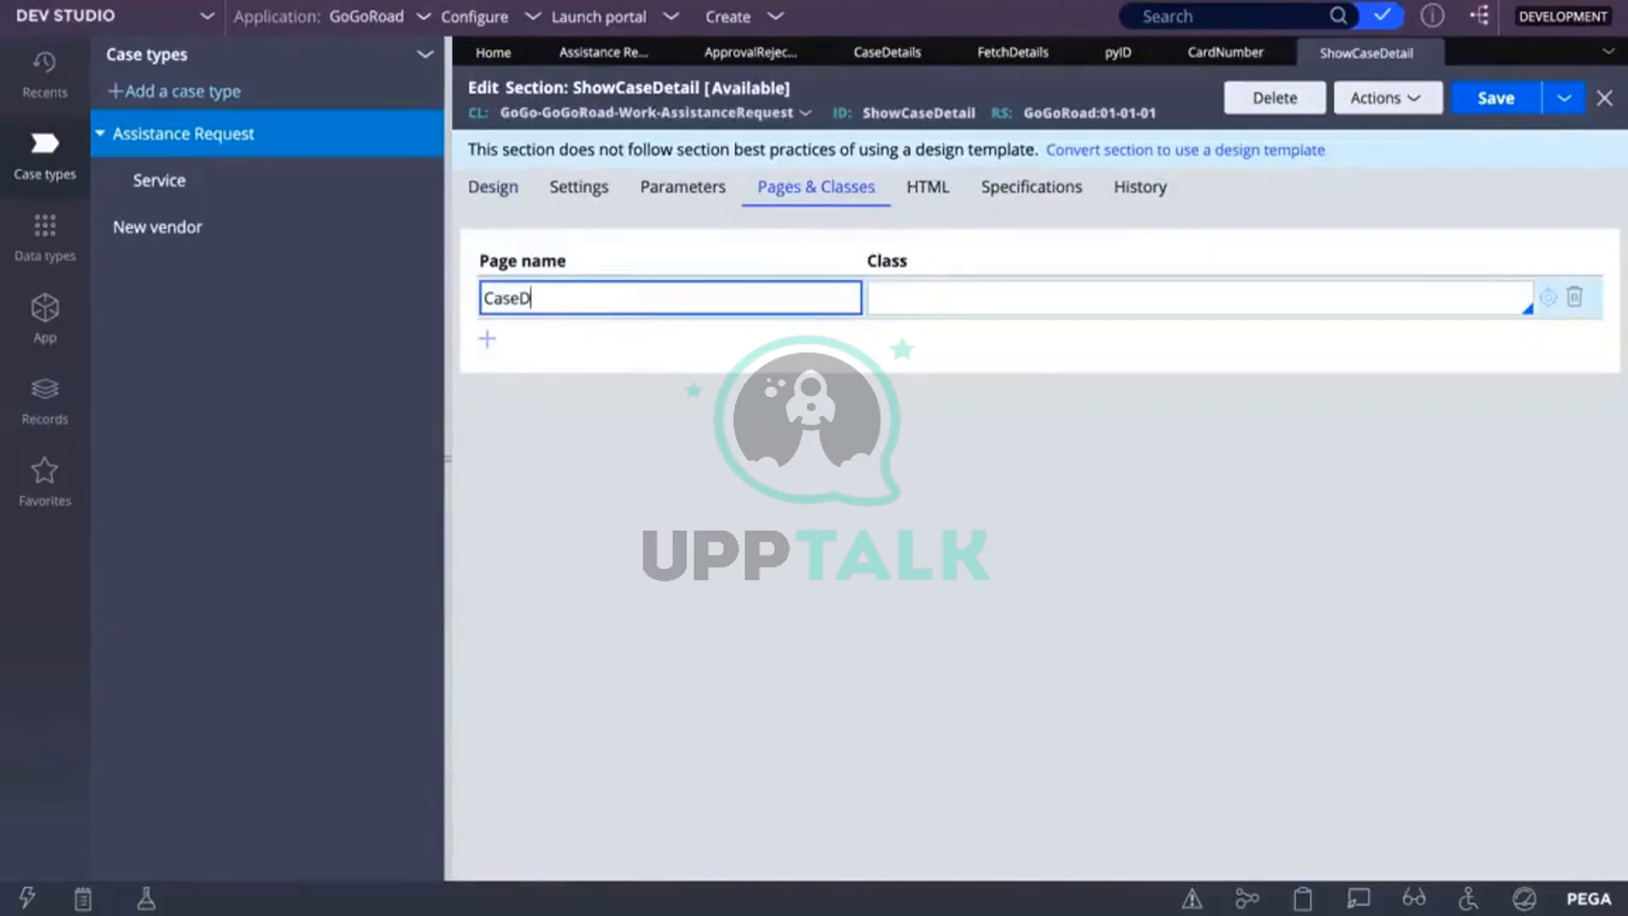
text(etailsList)
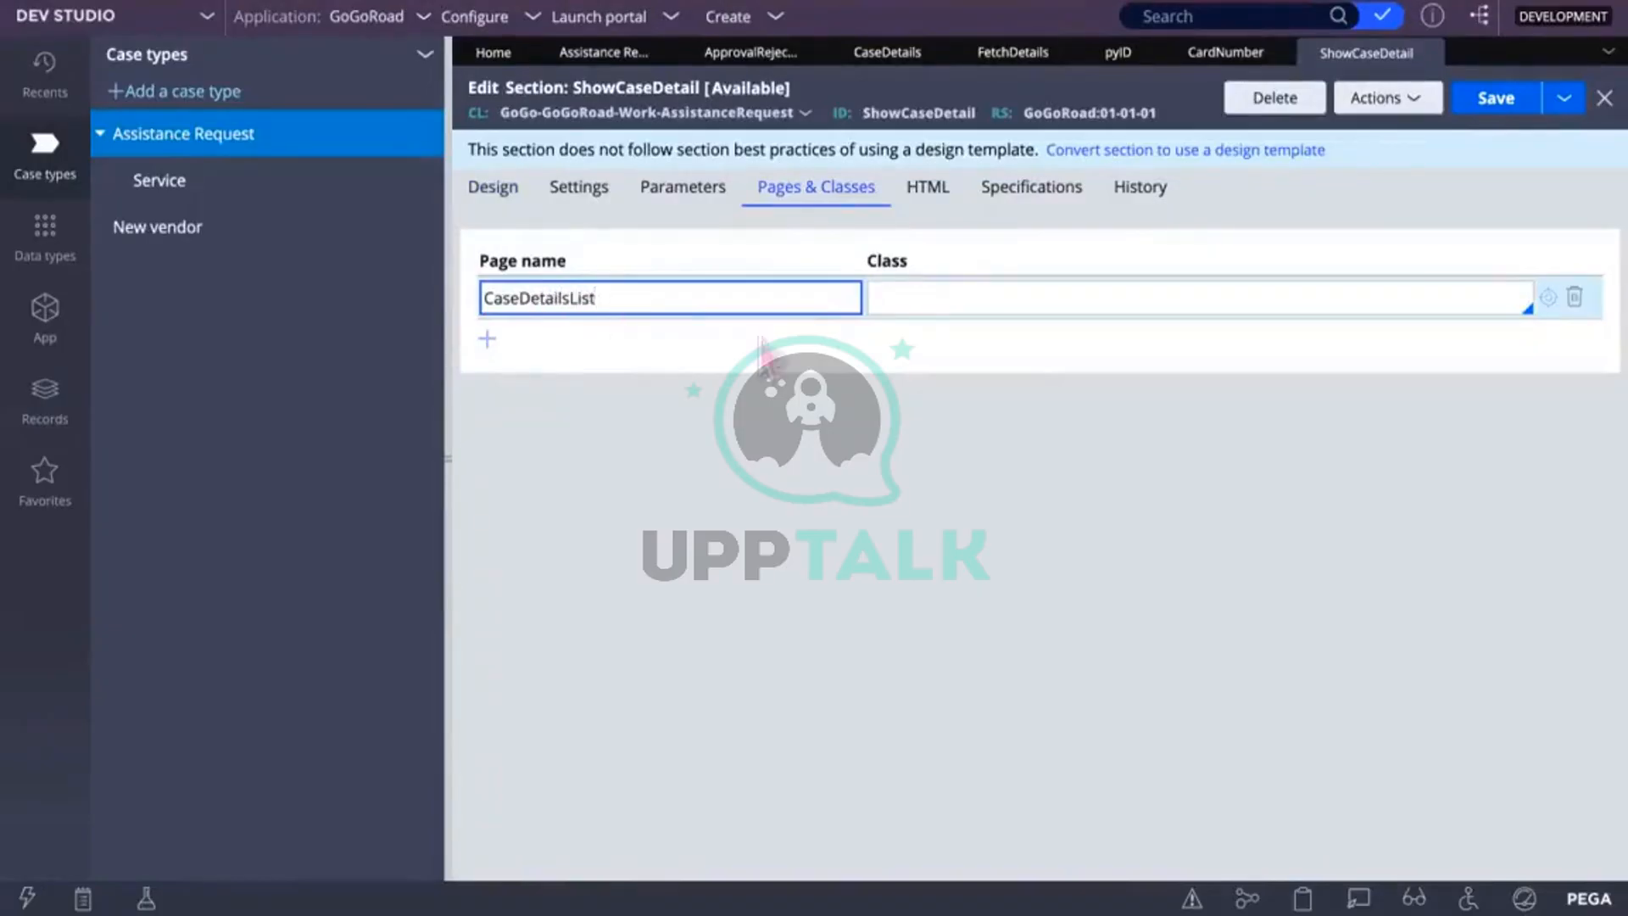
click(917, 293)
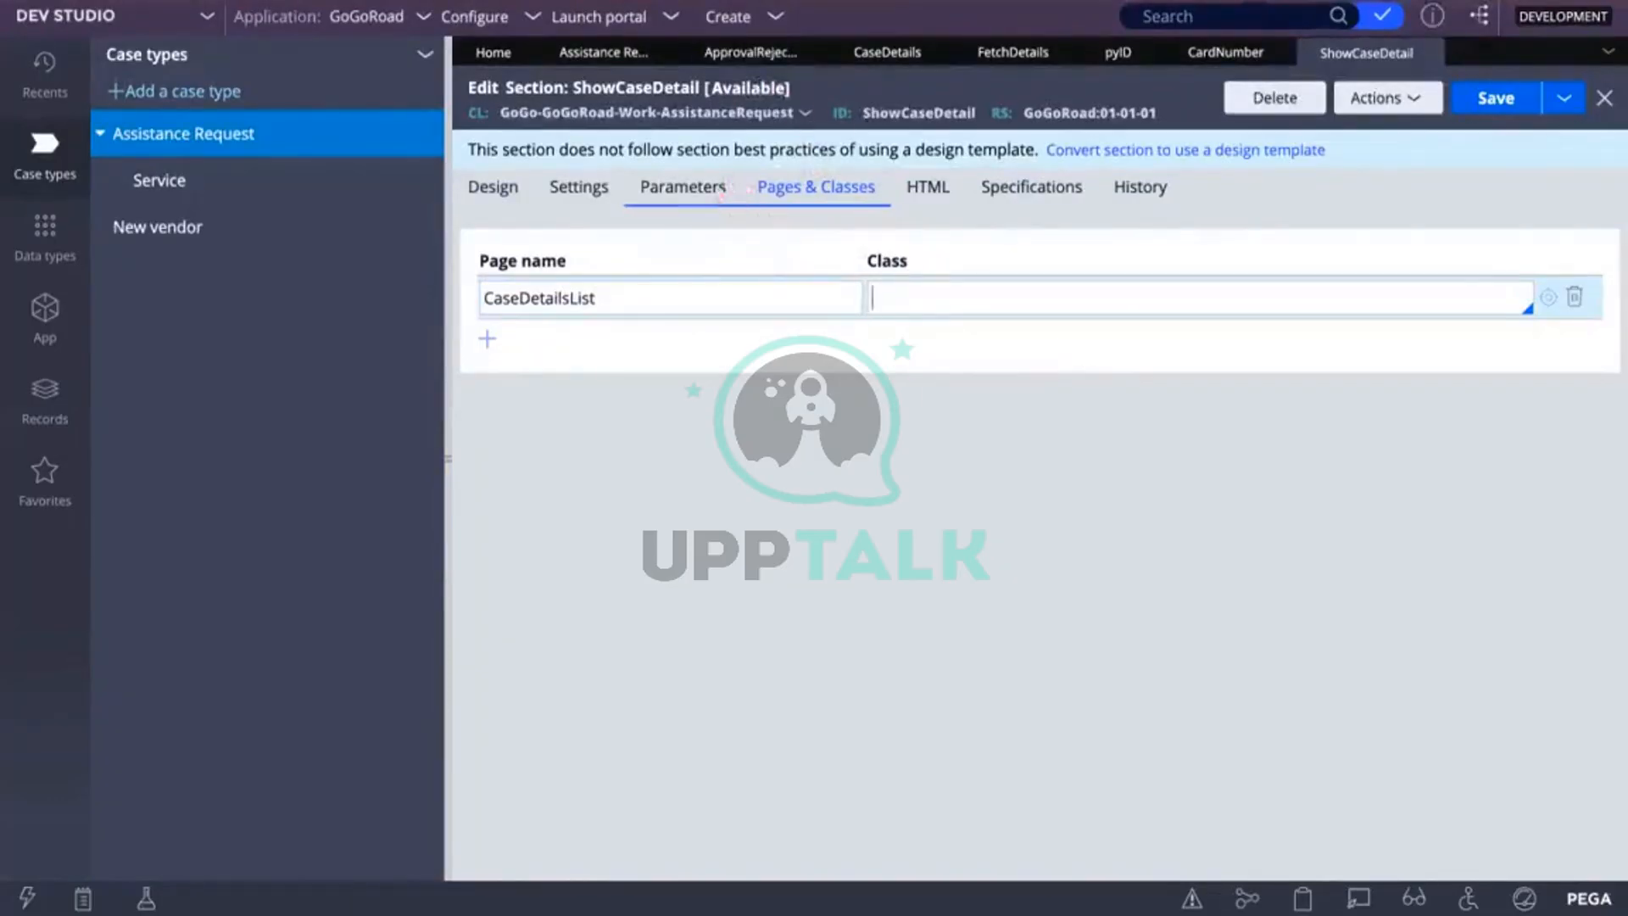
text(GoGo)
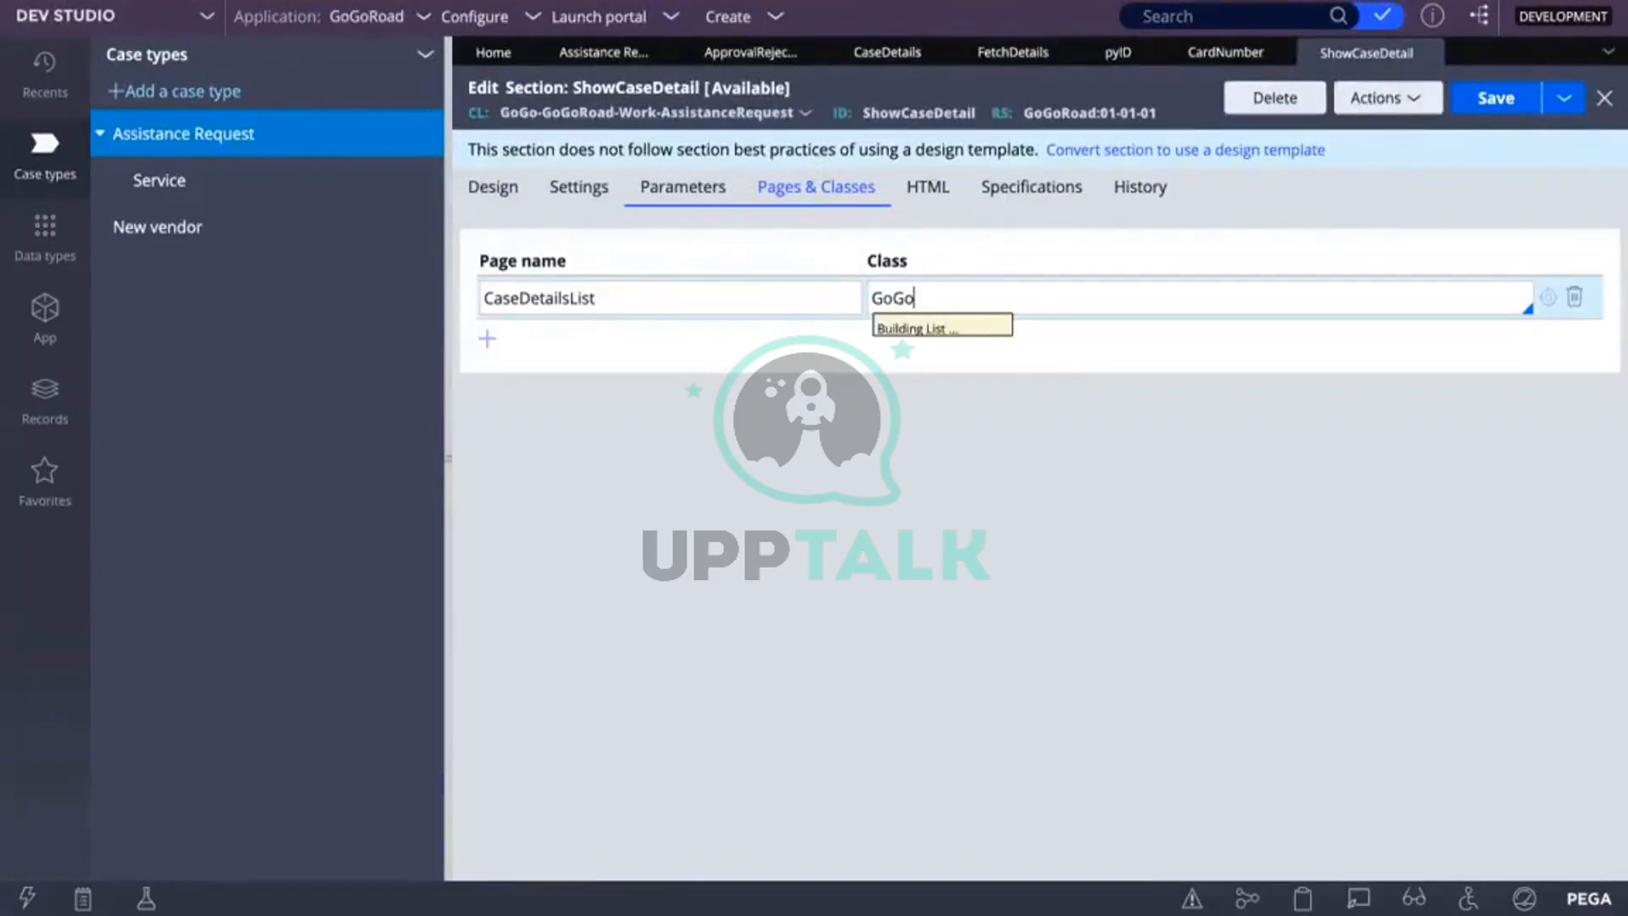
key(BackSpace)
key(BackSpace)
key(BackSpace)
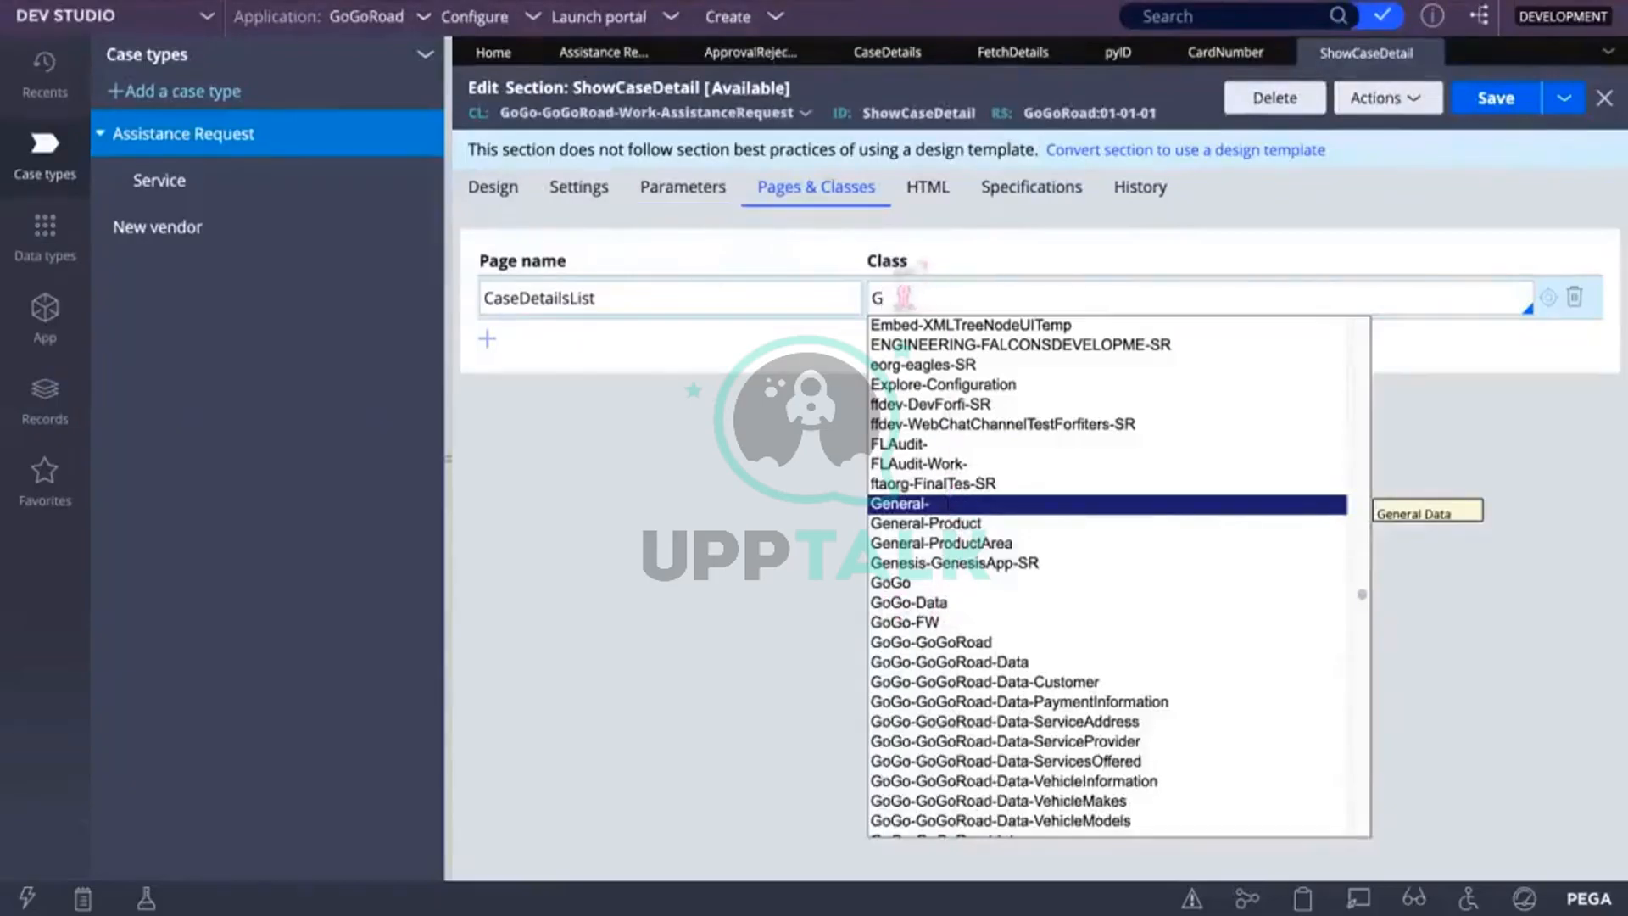
key(BackSpace)
text(Co)
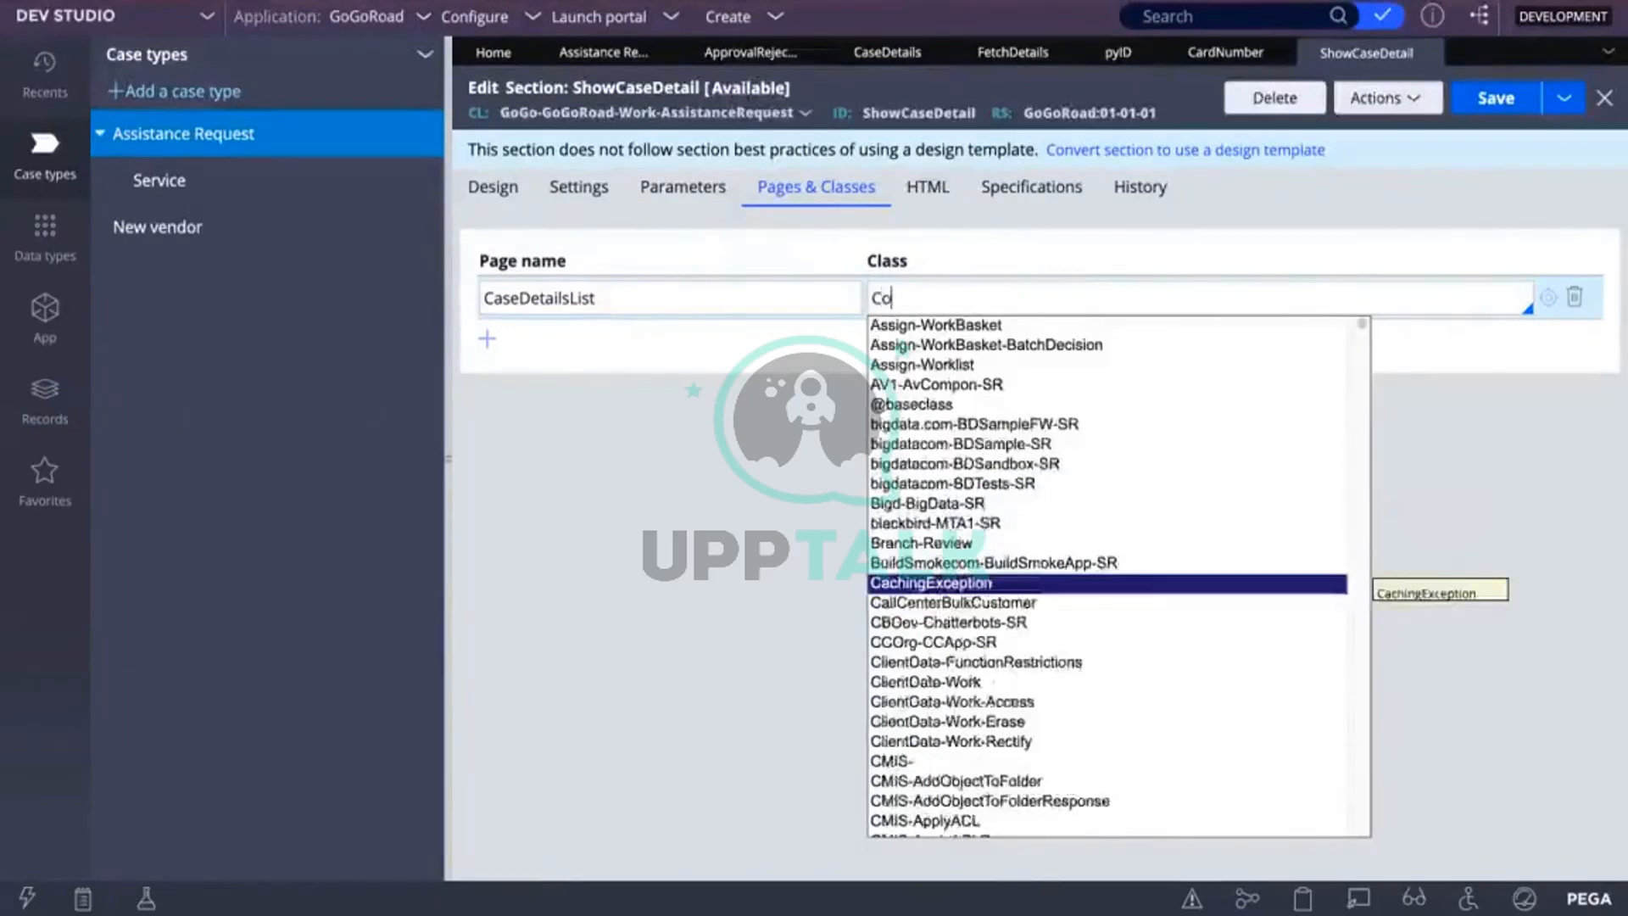
text(dePega)
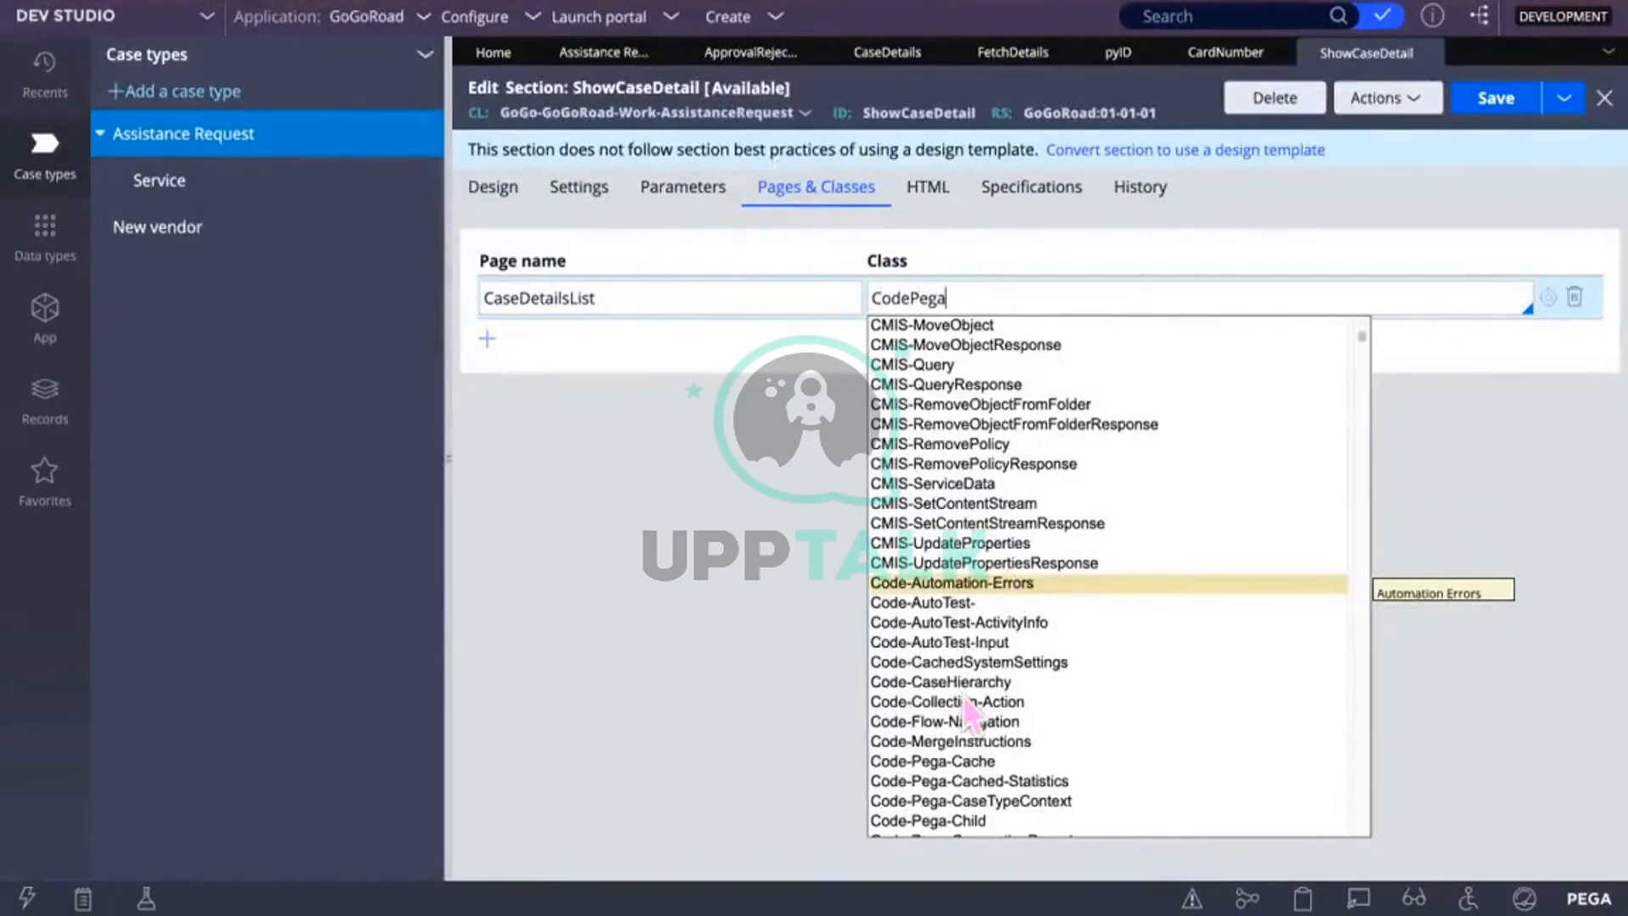
key(BackSpace)
key(BackSpace)
key(BackSpace)
key(BackSpace)
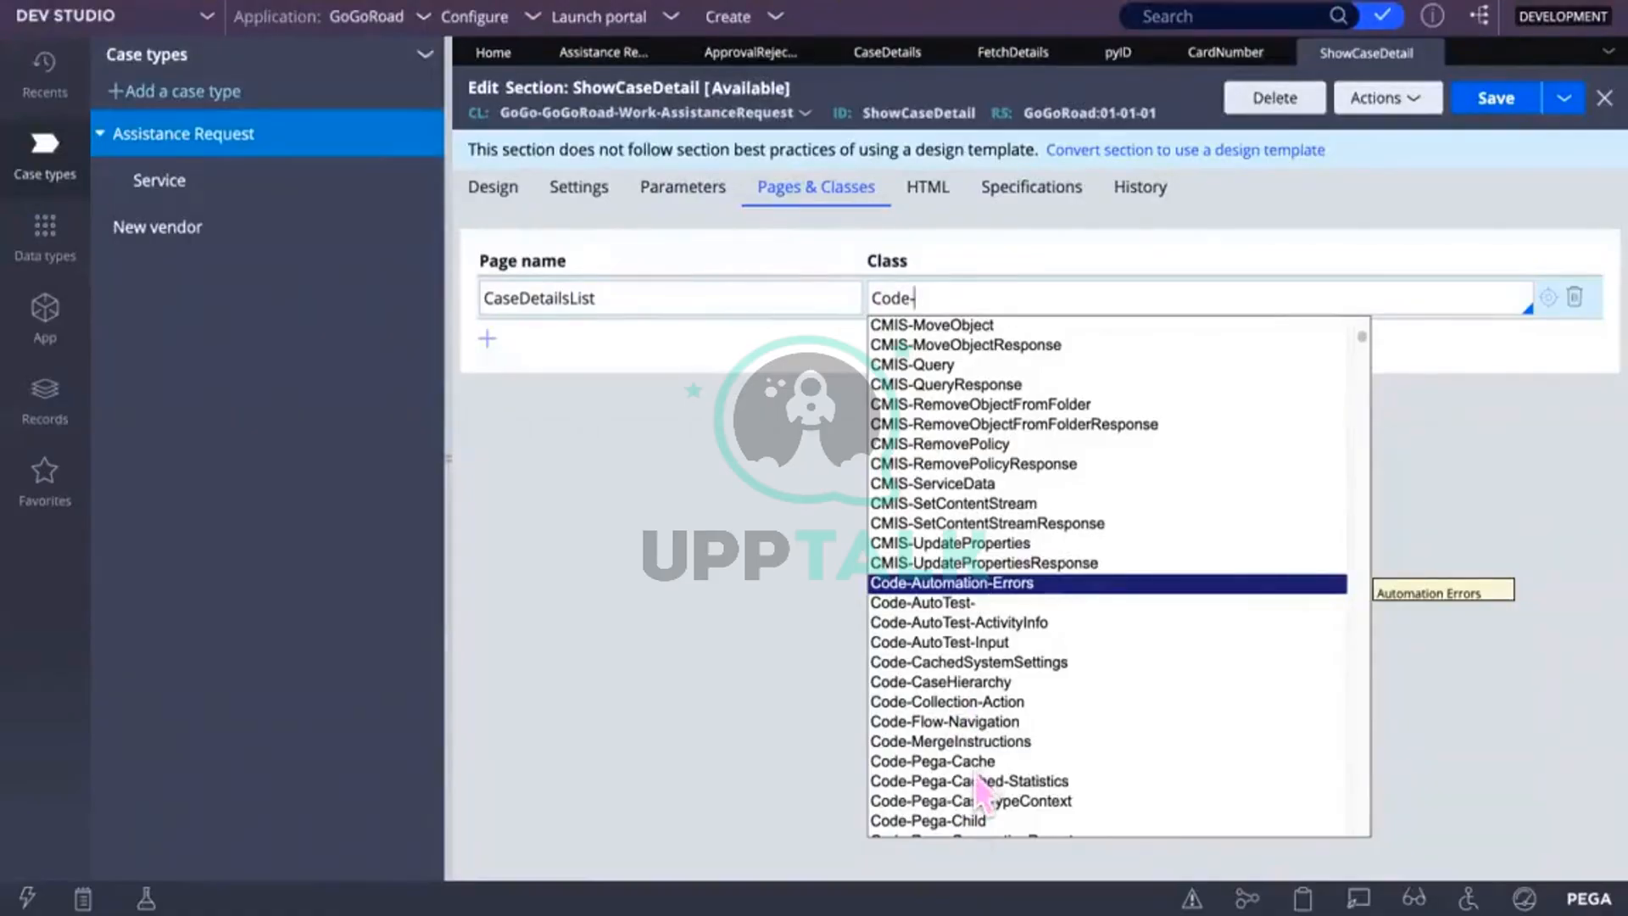
scroll(982, 792, down, 5)
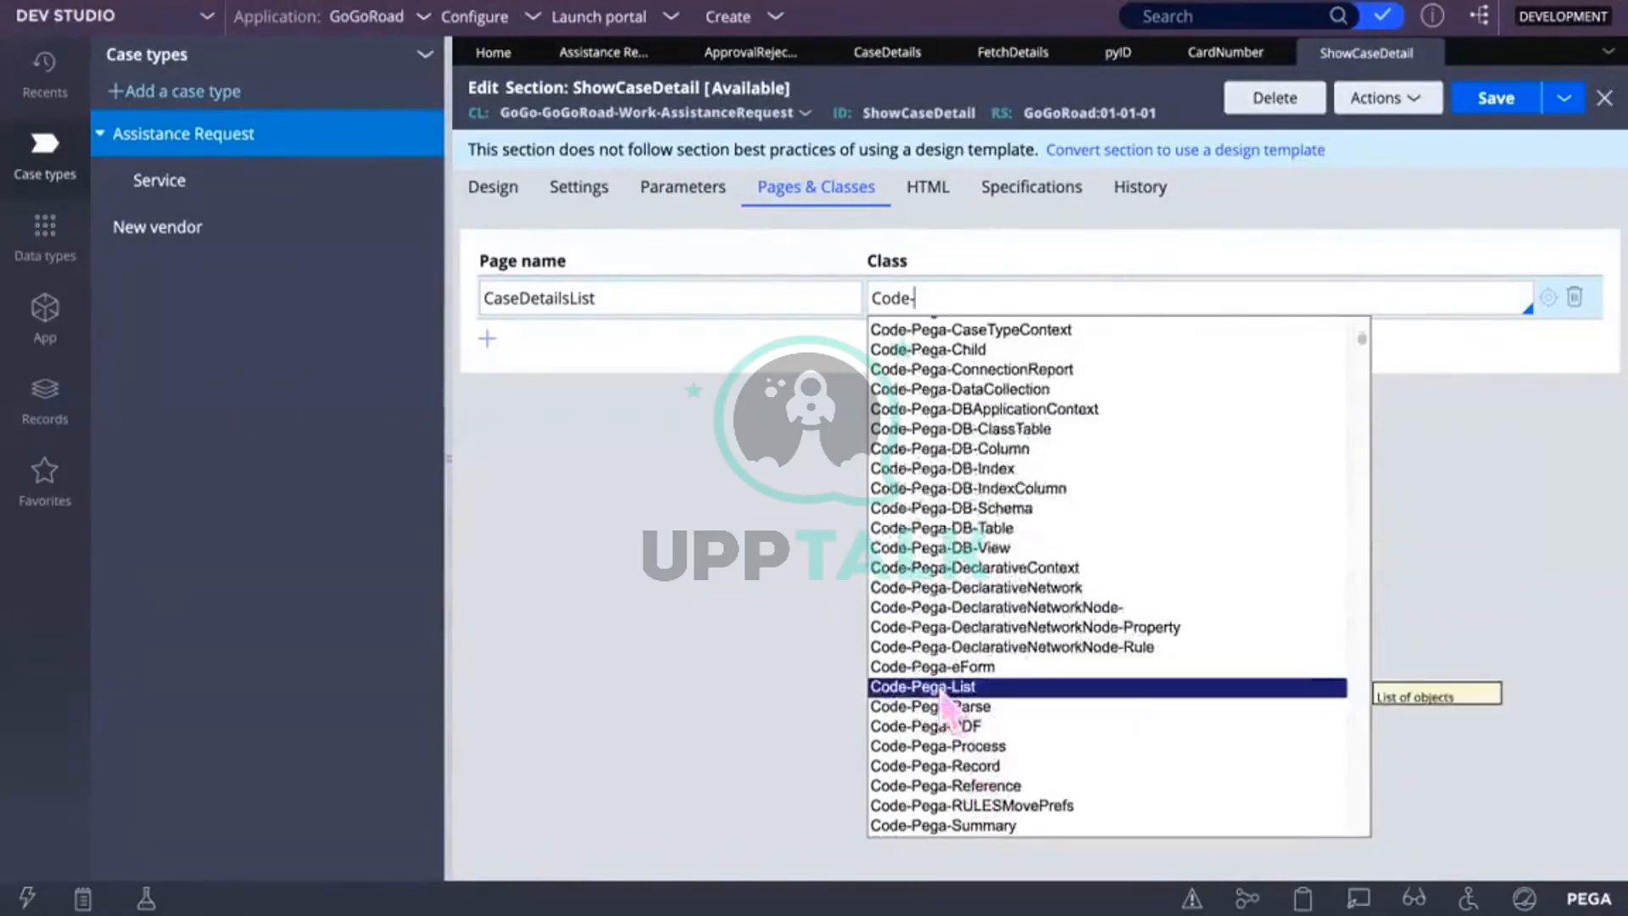
click(941, 688)
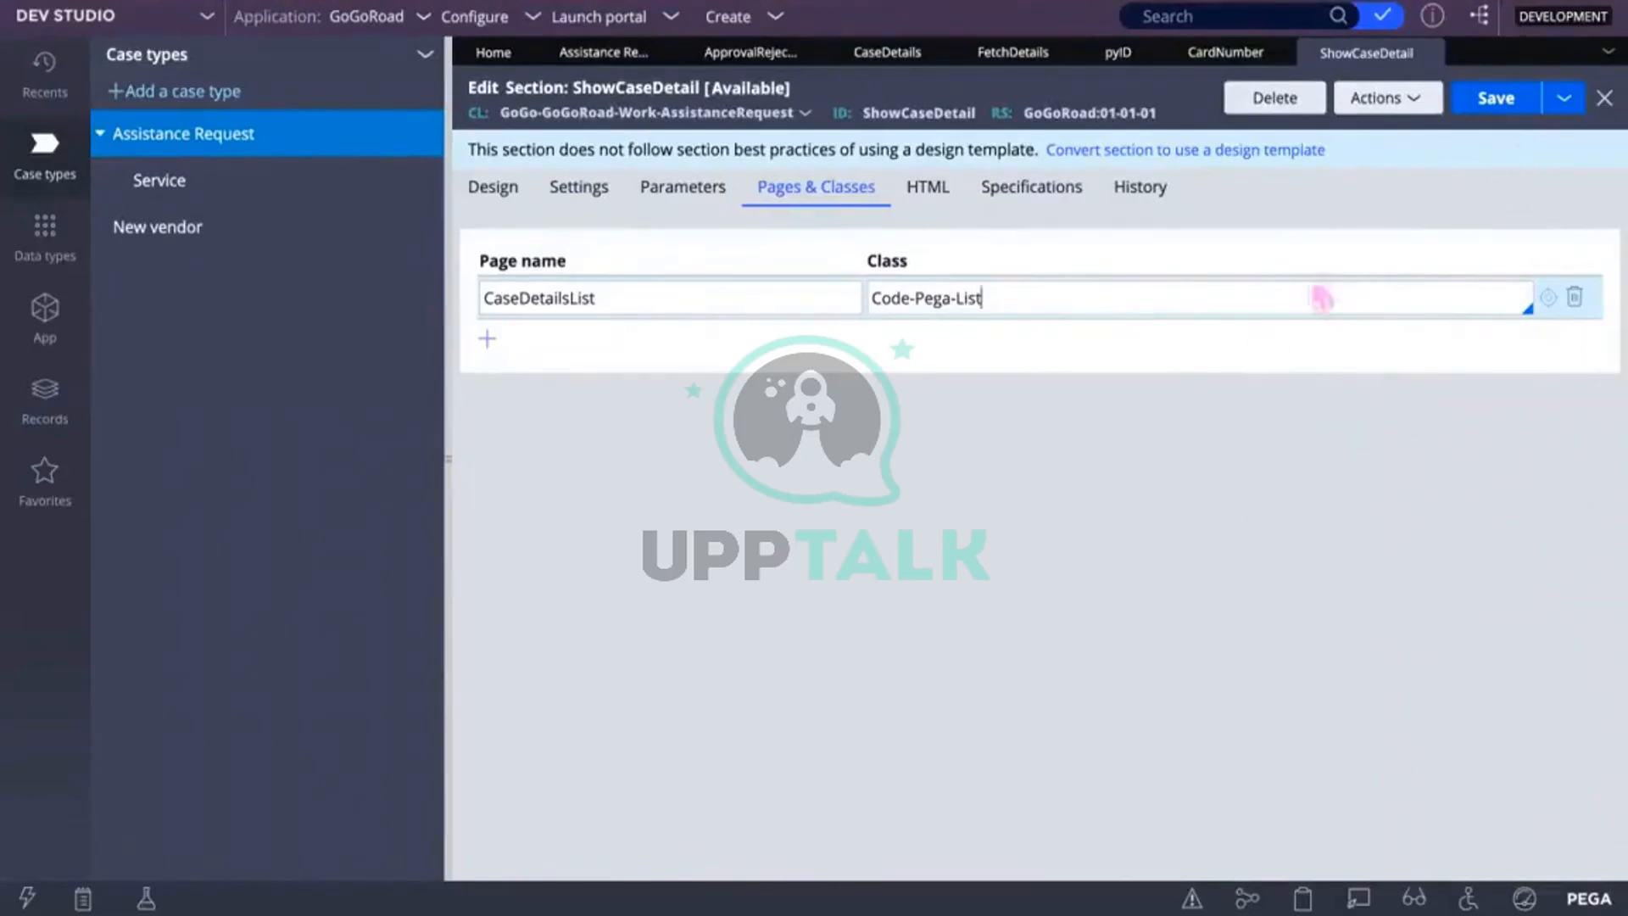
click(488, 339)
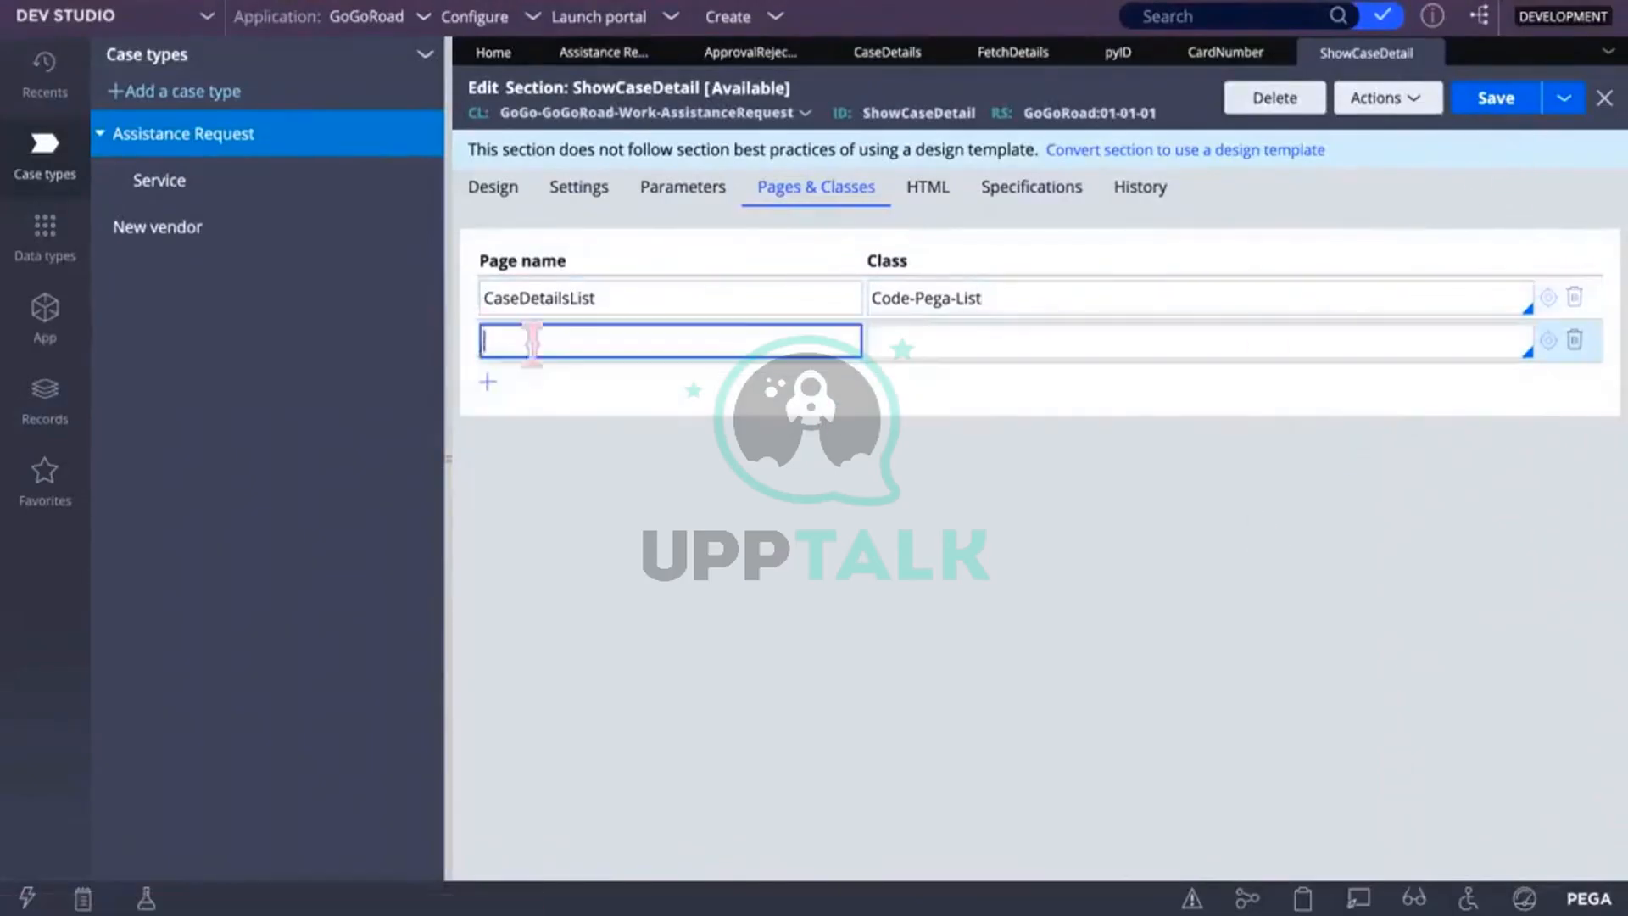
Step: Name the second declared page CaseDetailsList.pxResults
text(CaseDetai)
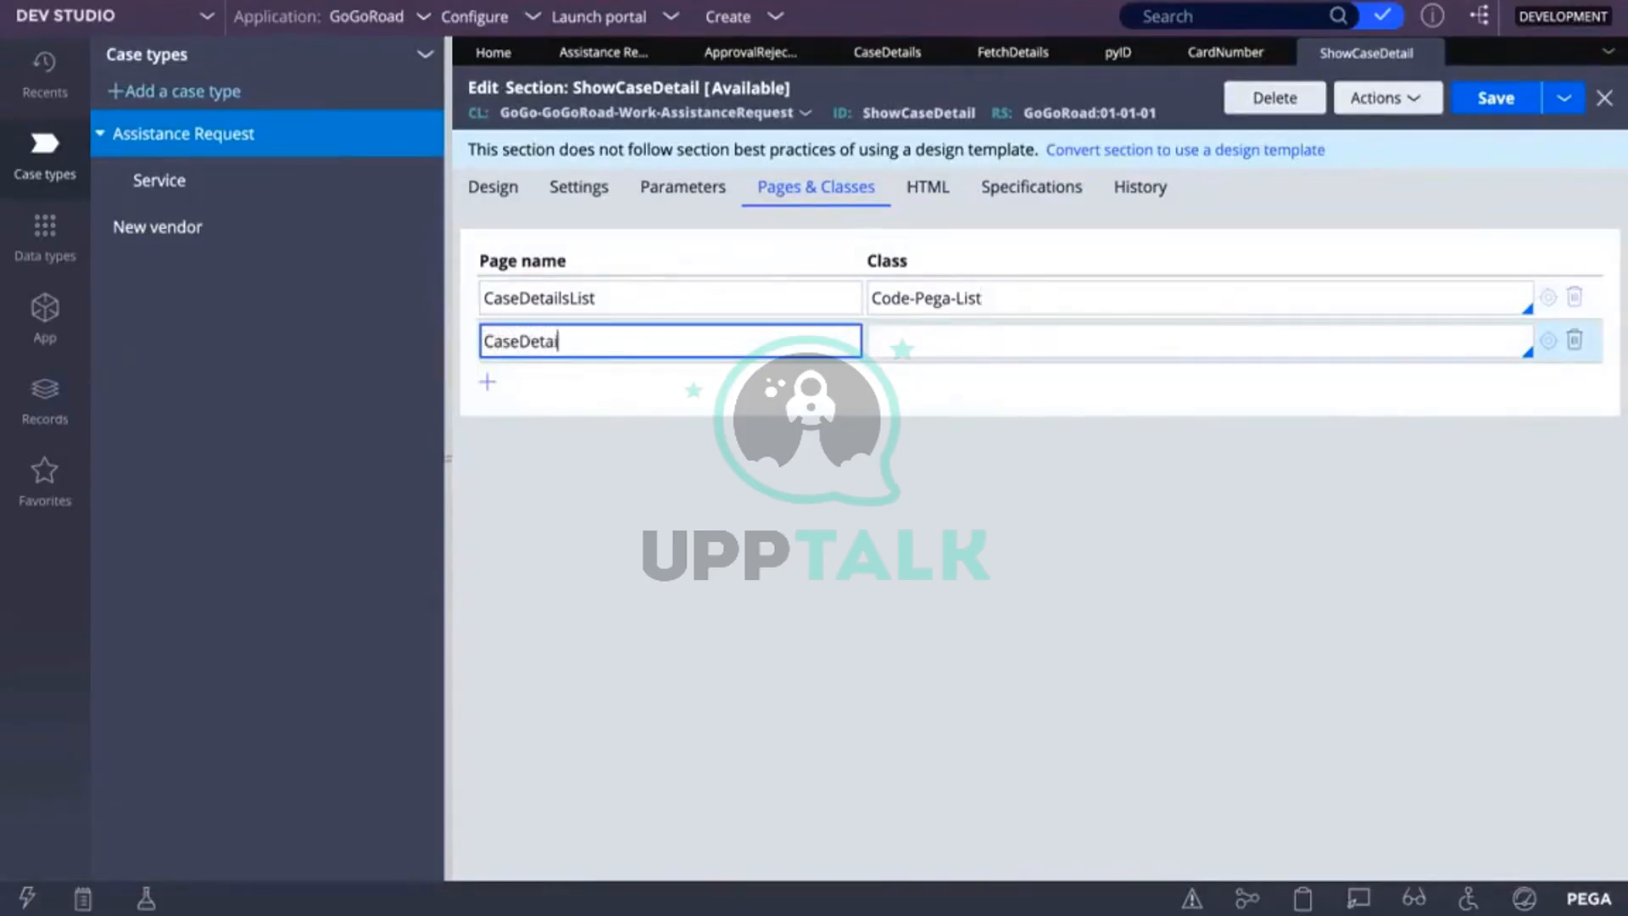
text(lsList)
click(915, 340)
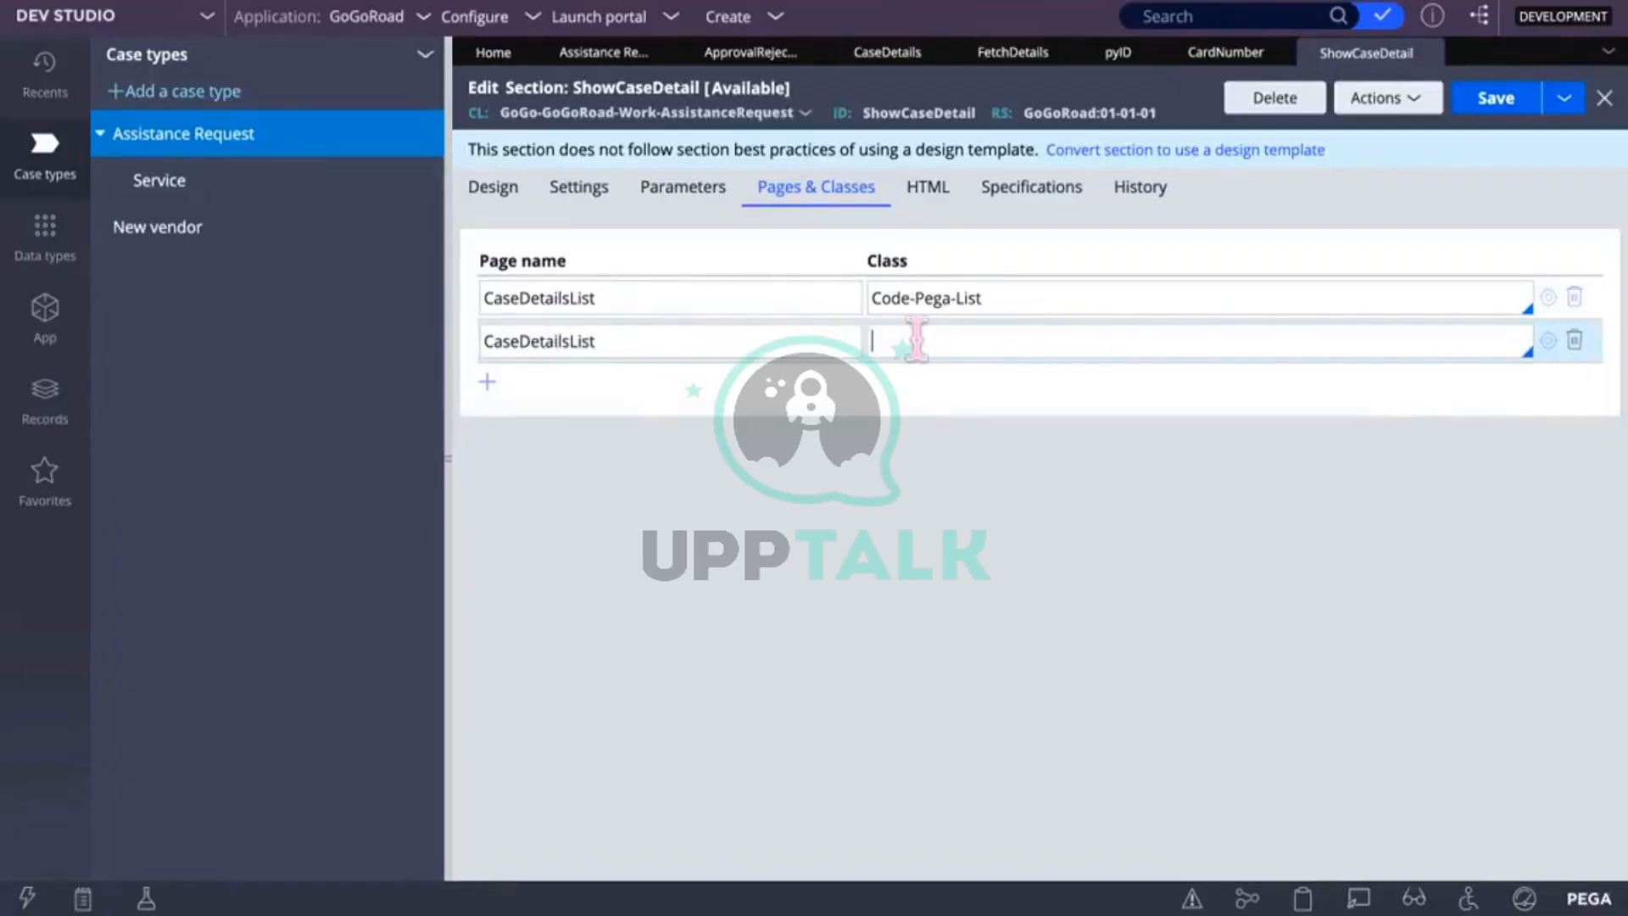
click(619, 340)
text(.)
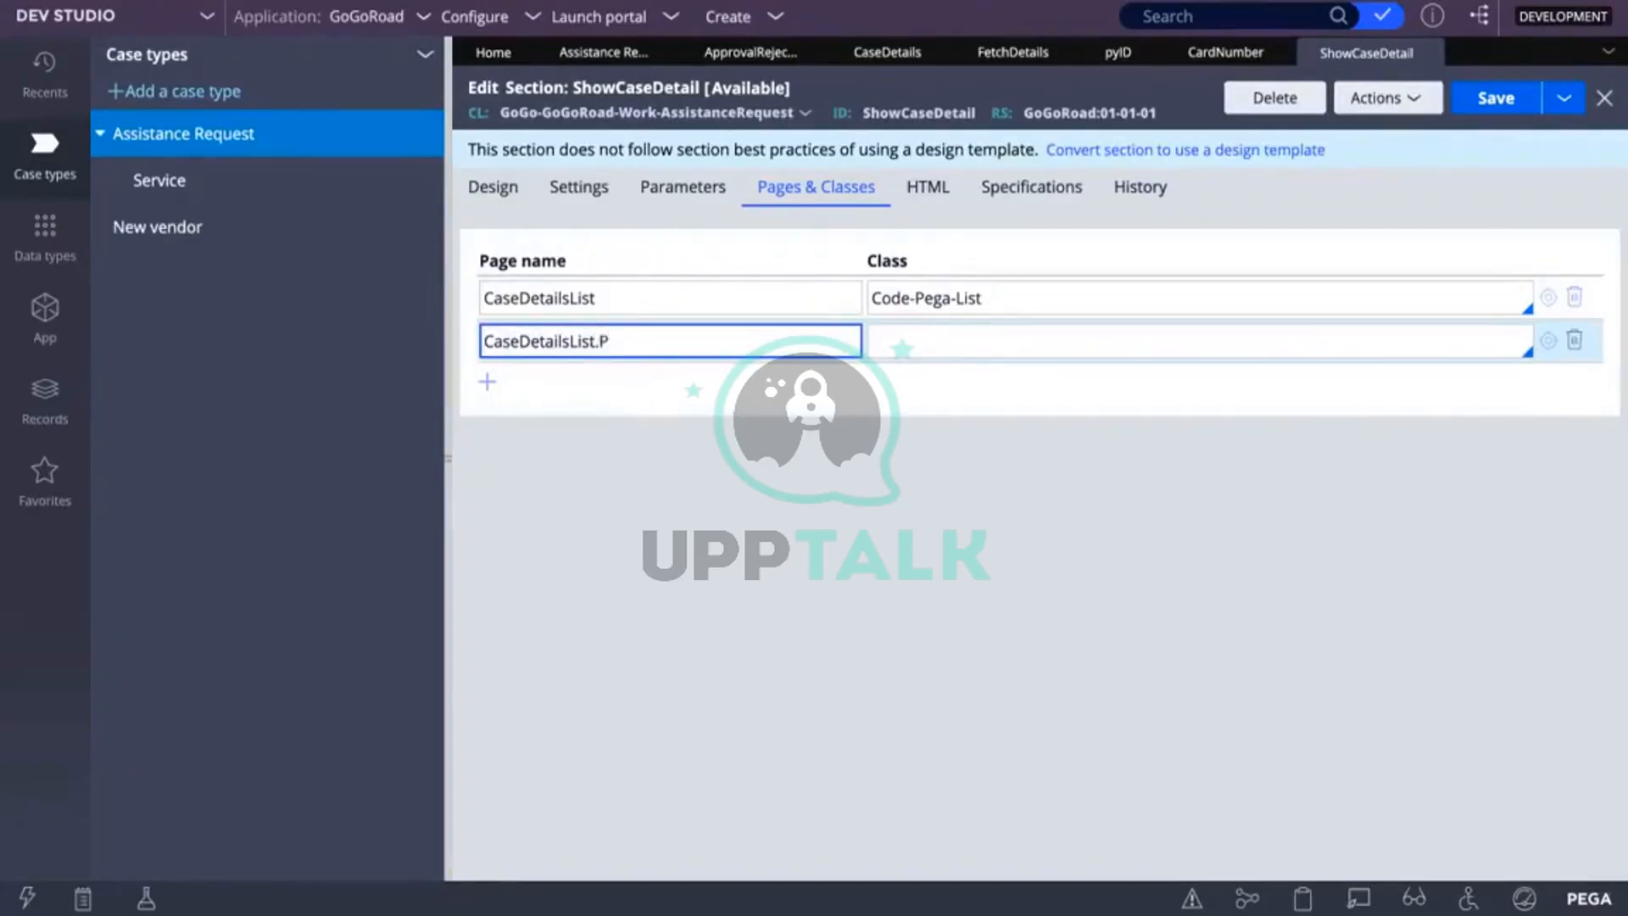
text(pxResy)
text(lts)
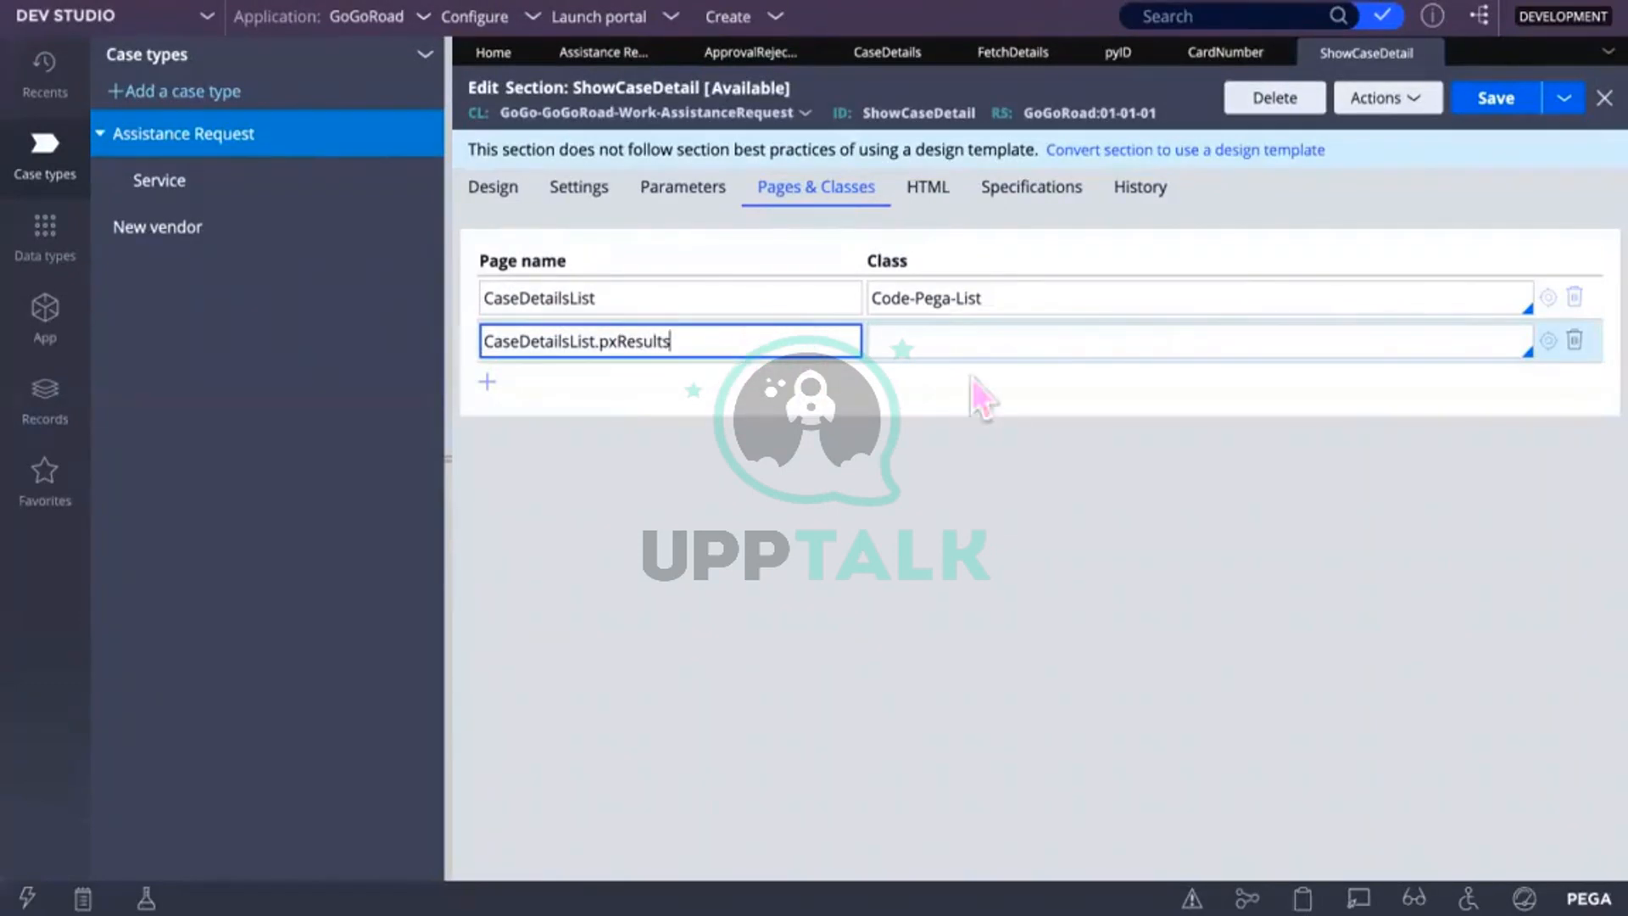
Step: Give CaseDetailsList.pxResults the class GoGo-GoGoRoad-Work-AssistanceRequest
click(925, 341)
text(wor)
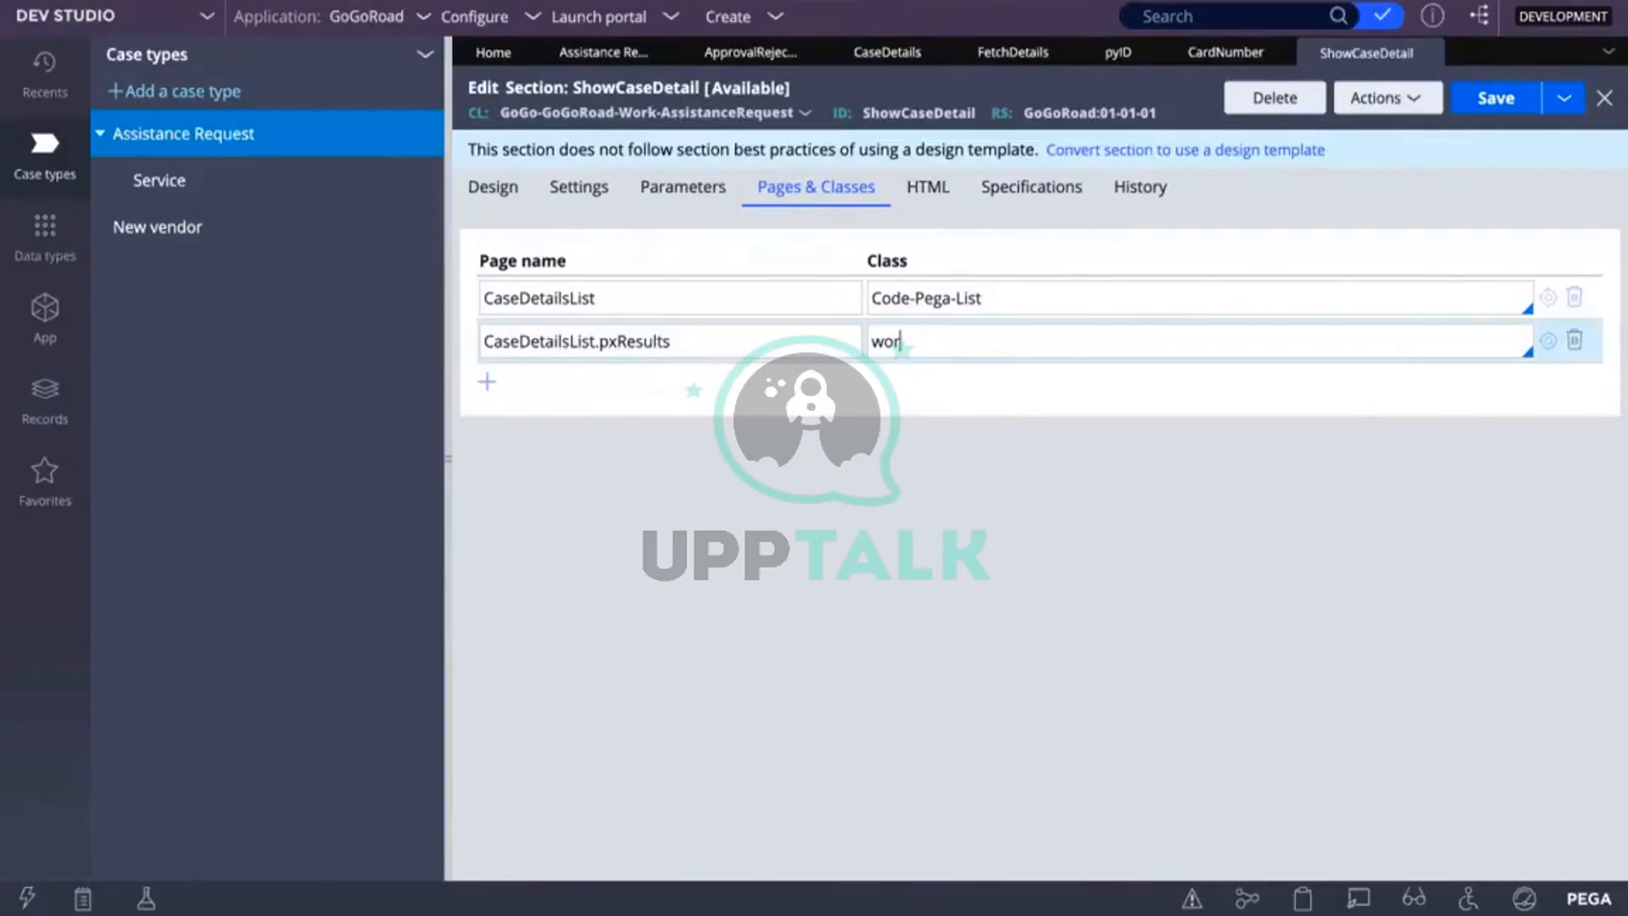
key(BackSpace)
key(BackSpace)
text(gog)
key(BackSpace)
key(BackSpace)
text(Go)
key(Down)
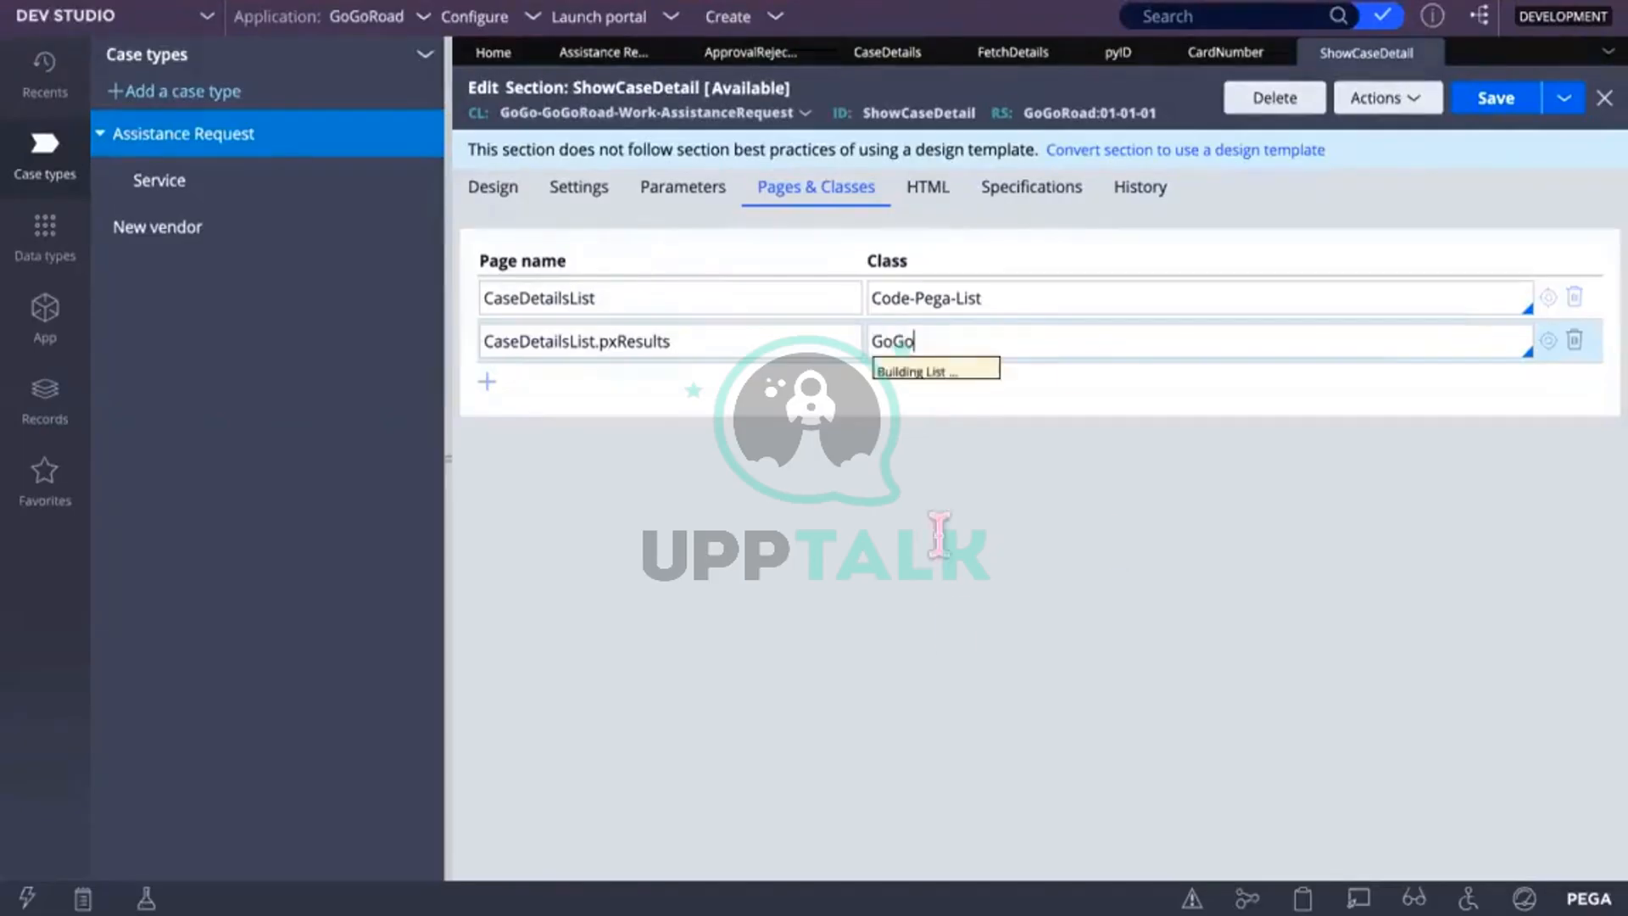
scroll(1022, 645, down, 6)
scroll(1051, 658, up, 3)
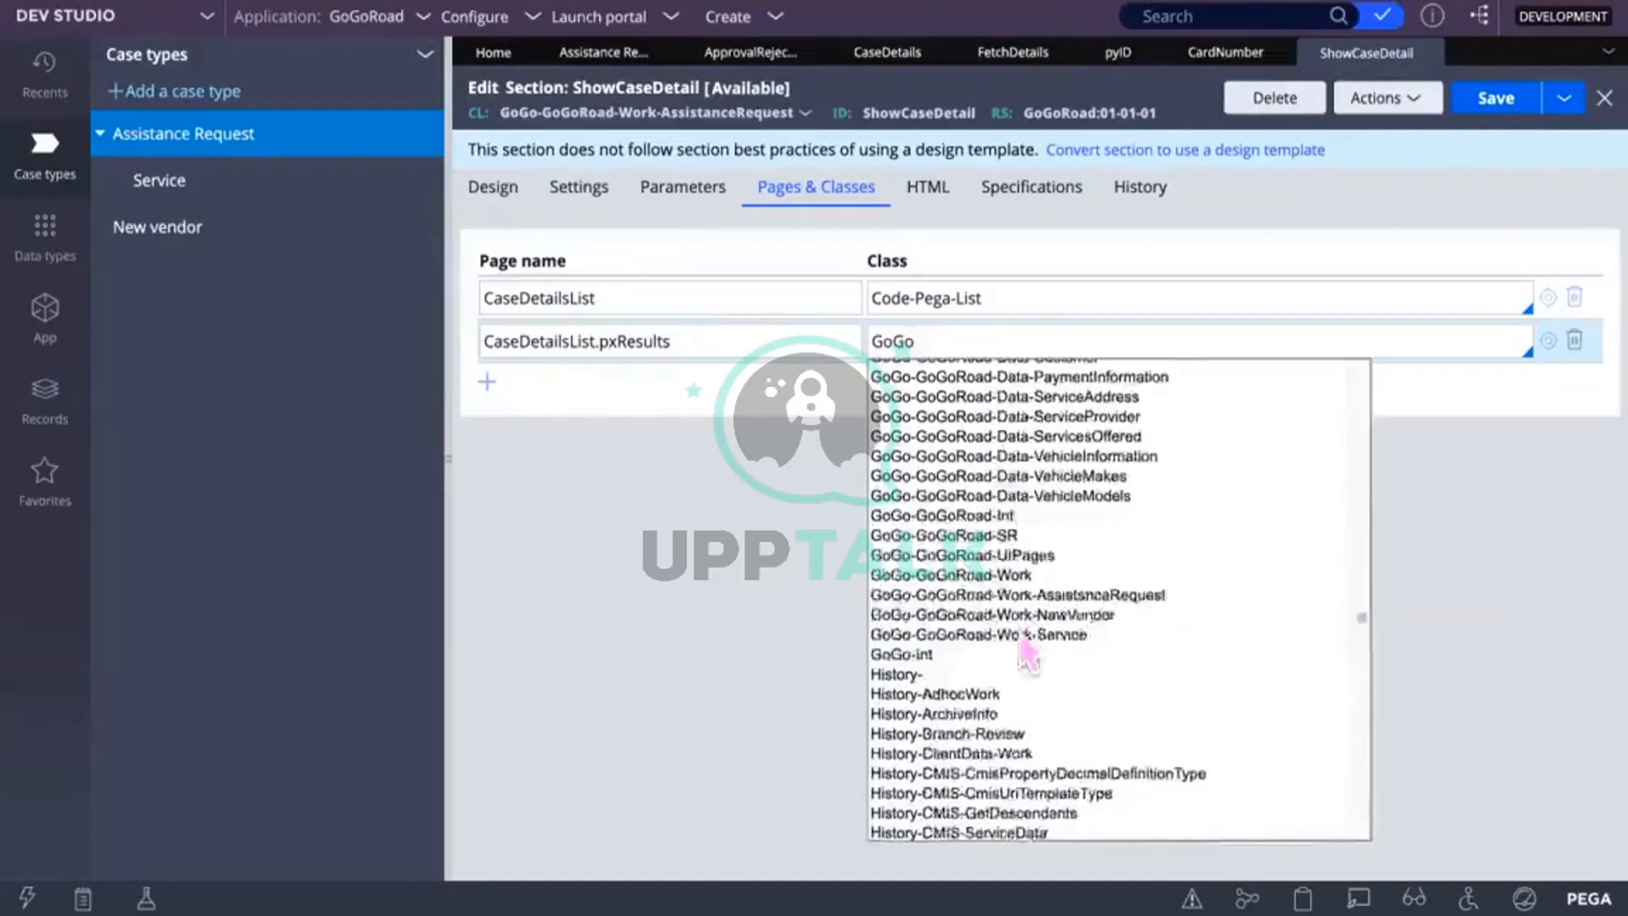
click(1068, 597)
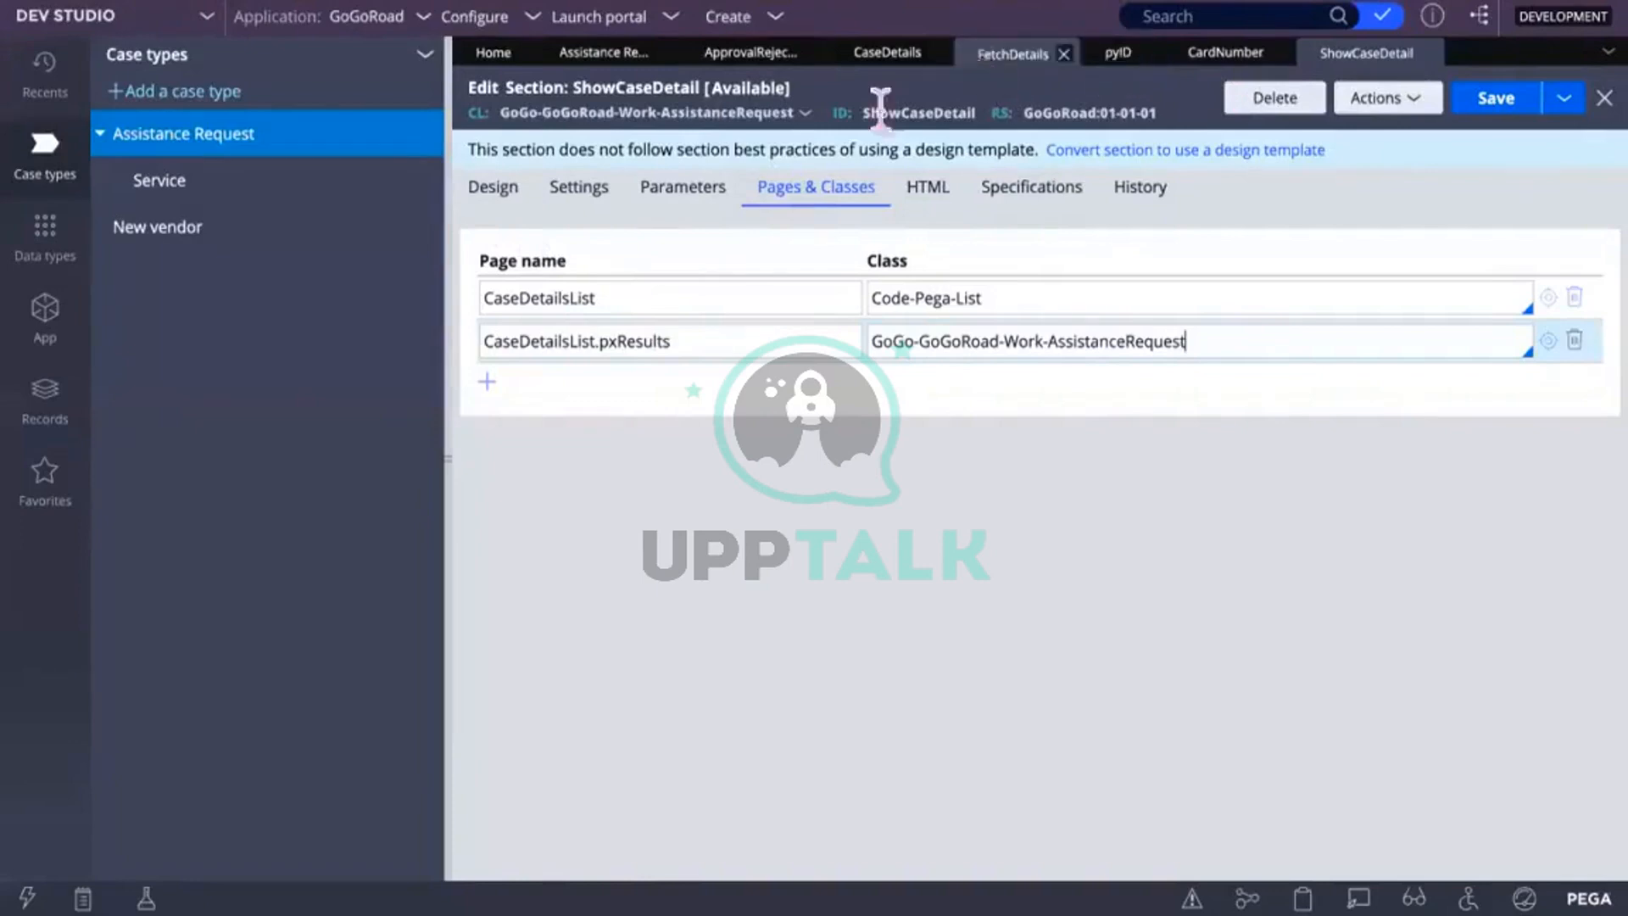
click(492, 191)
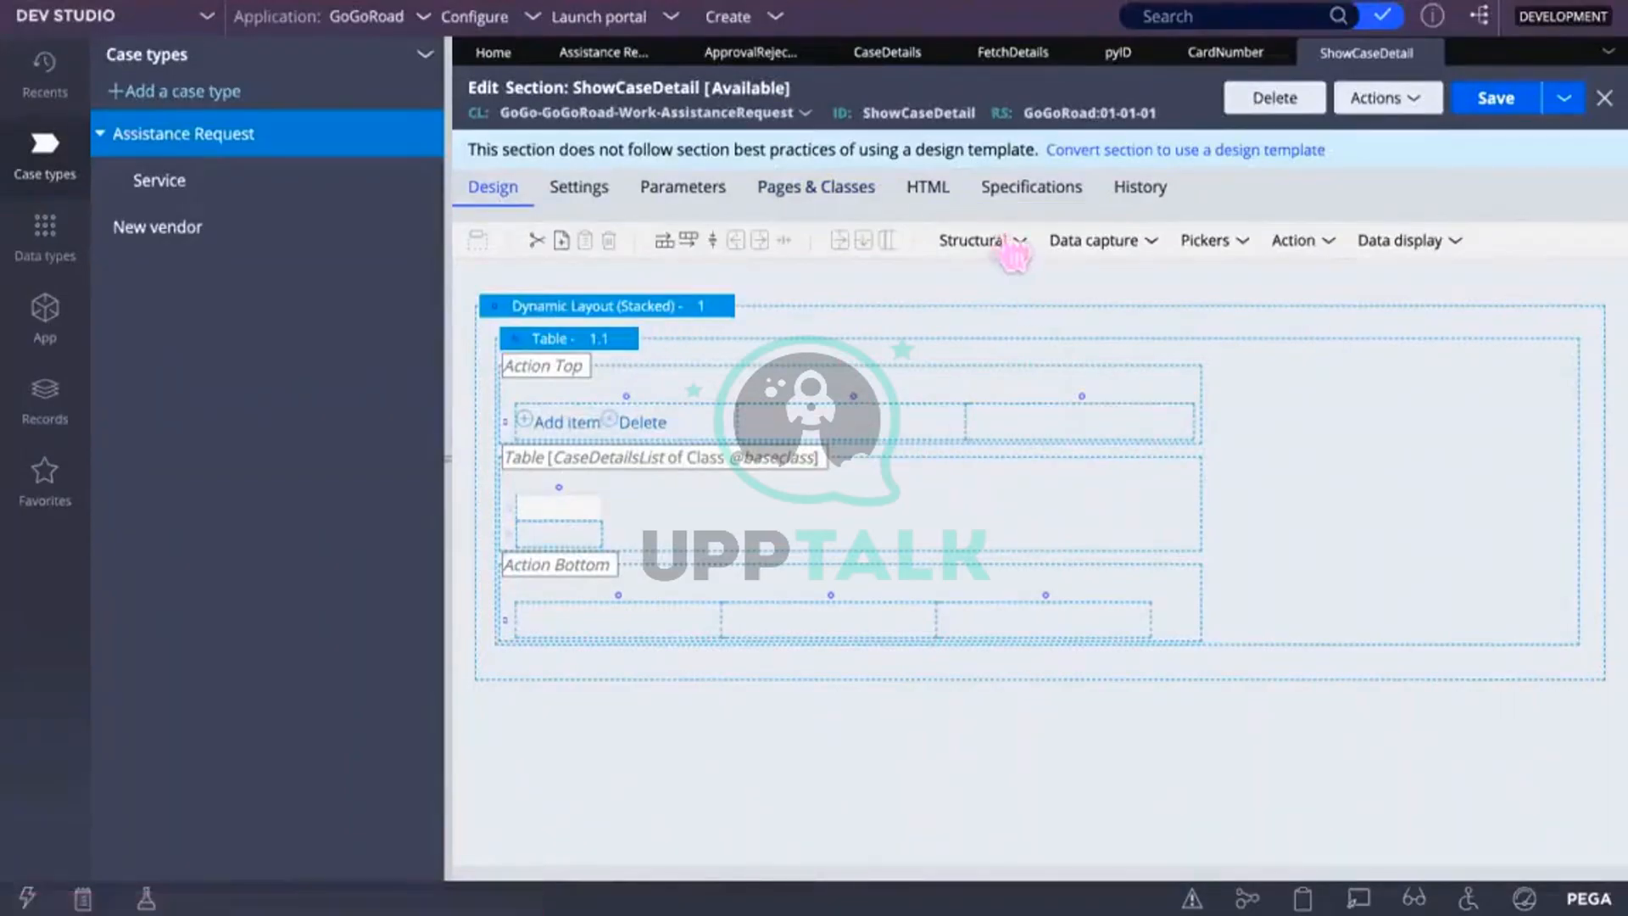
Step: Set the table's List/Group source to CaseDetailsList.pxResults and submit the layout properties
click(569, 343)
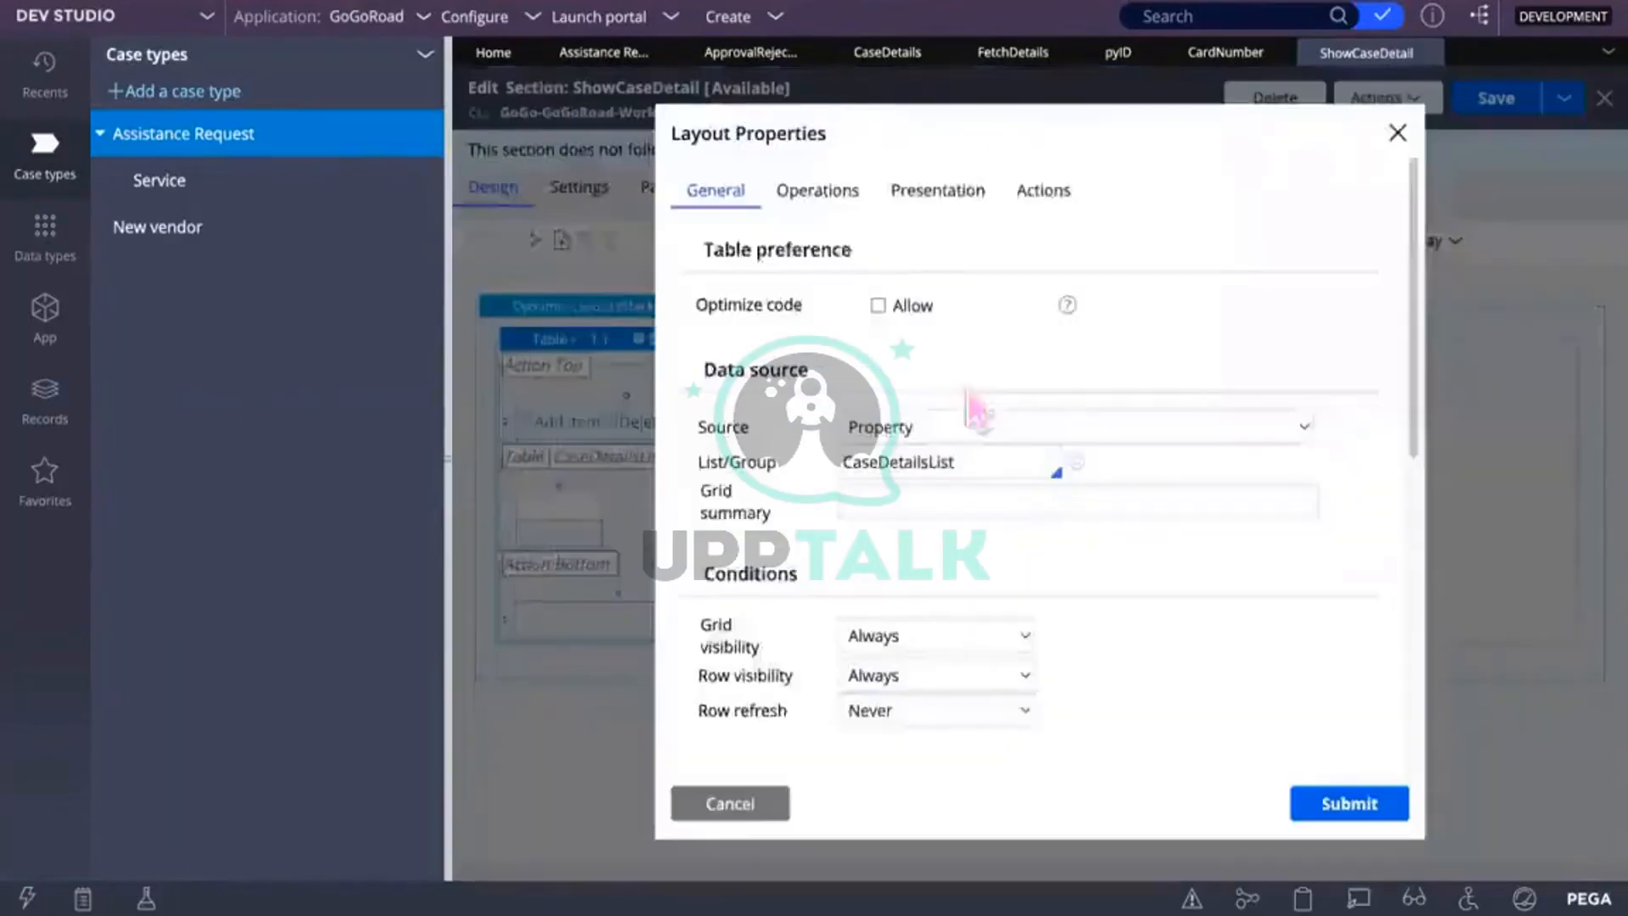
scroll(1146, 614, down, 3)
scroll(1146, 612, up, 3)
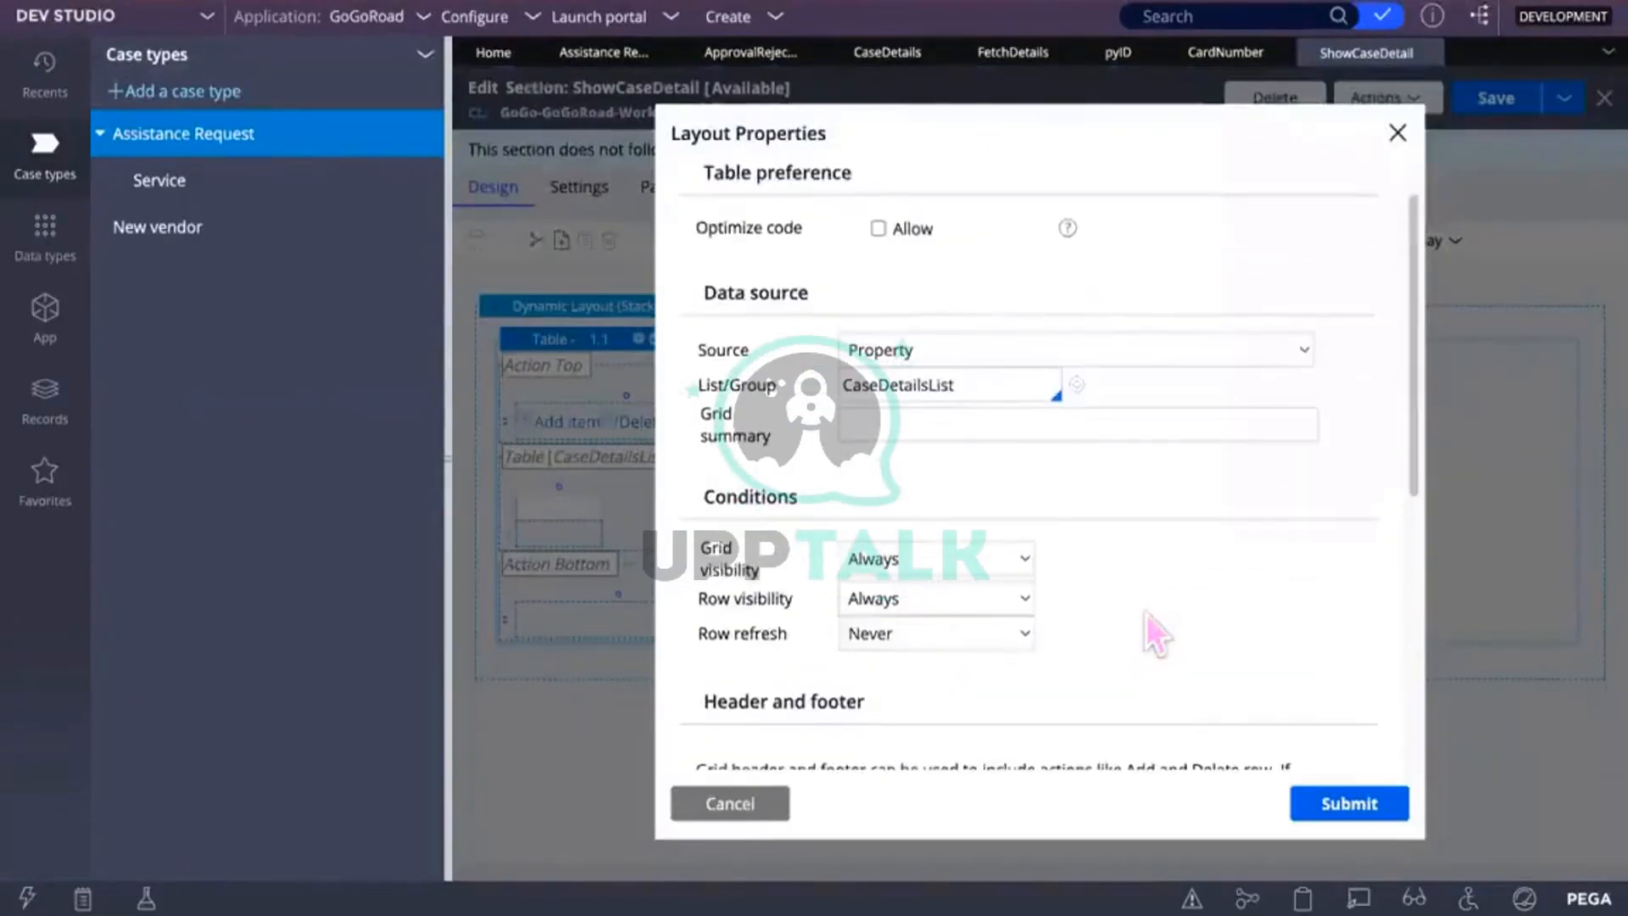
click(848, 386)
click(988, 381)
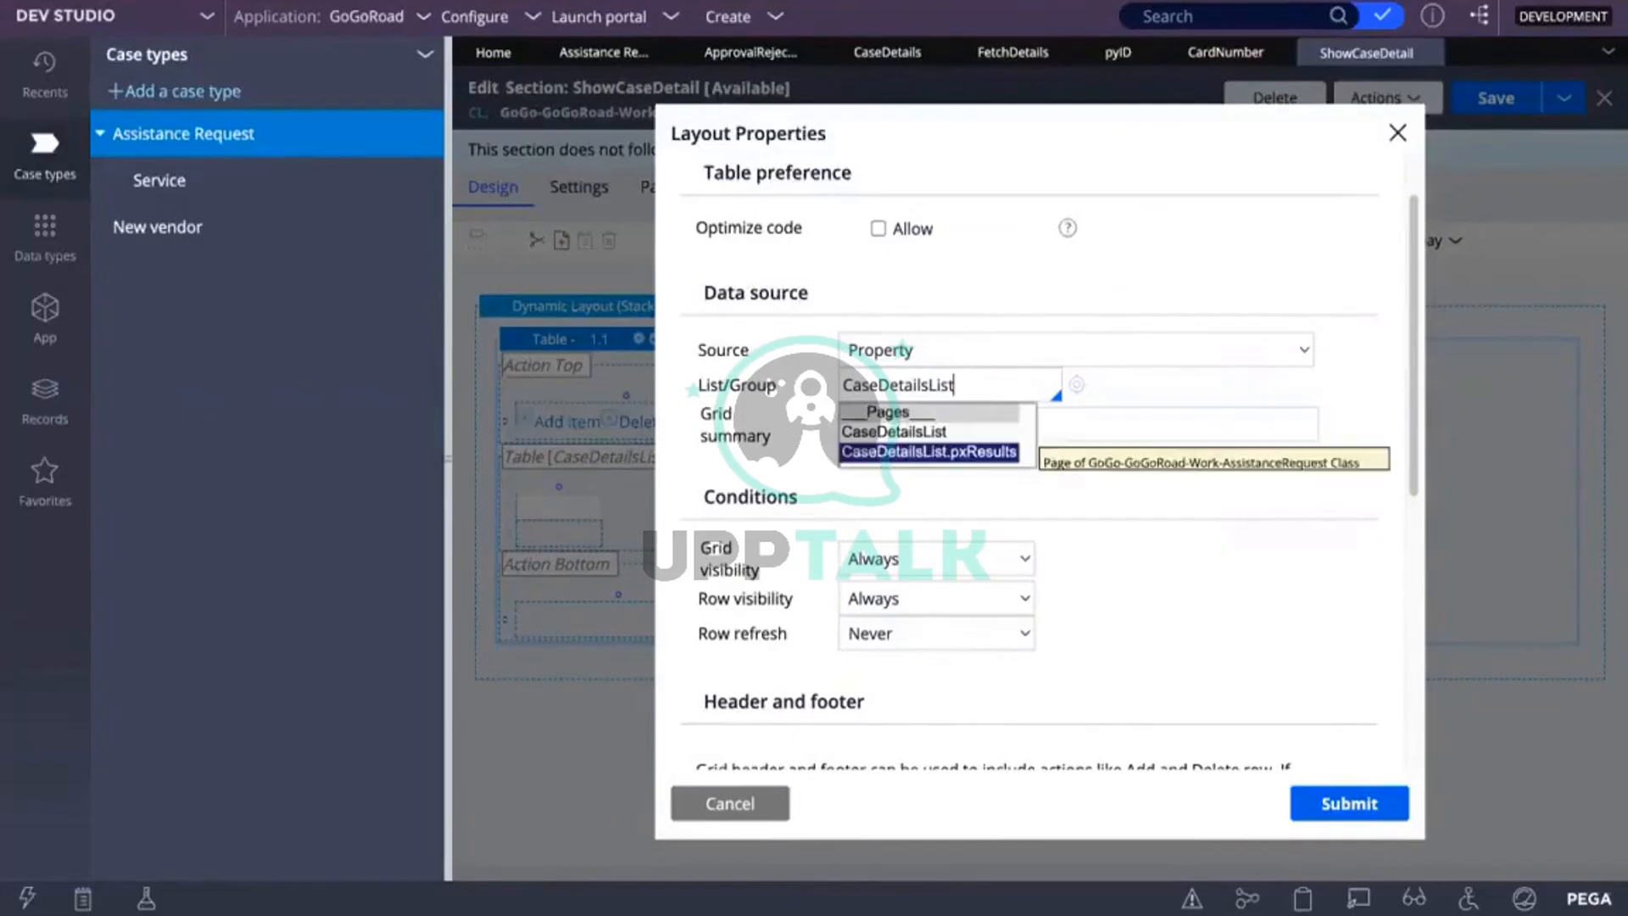
click(973, 452)
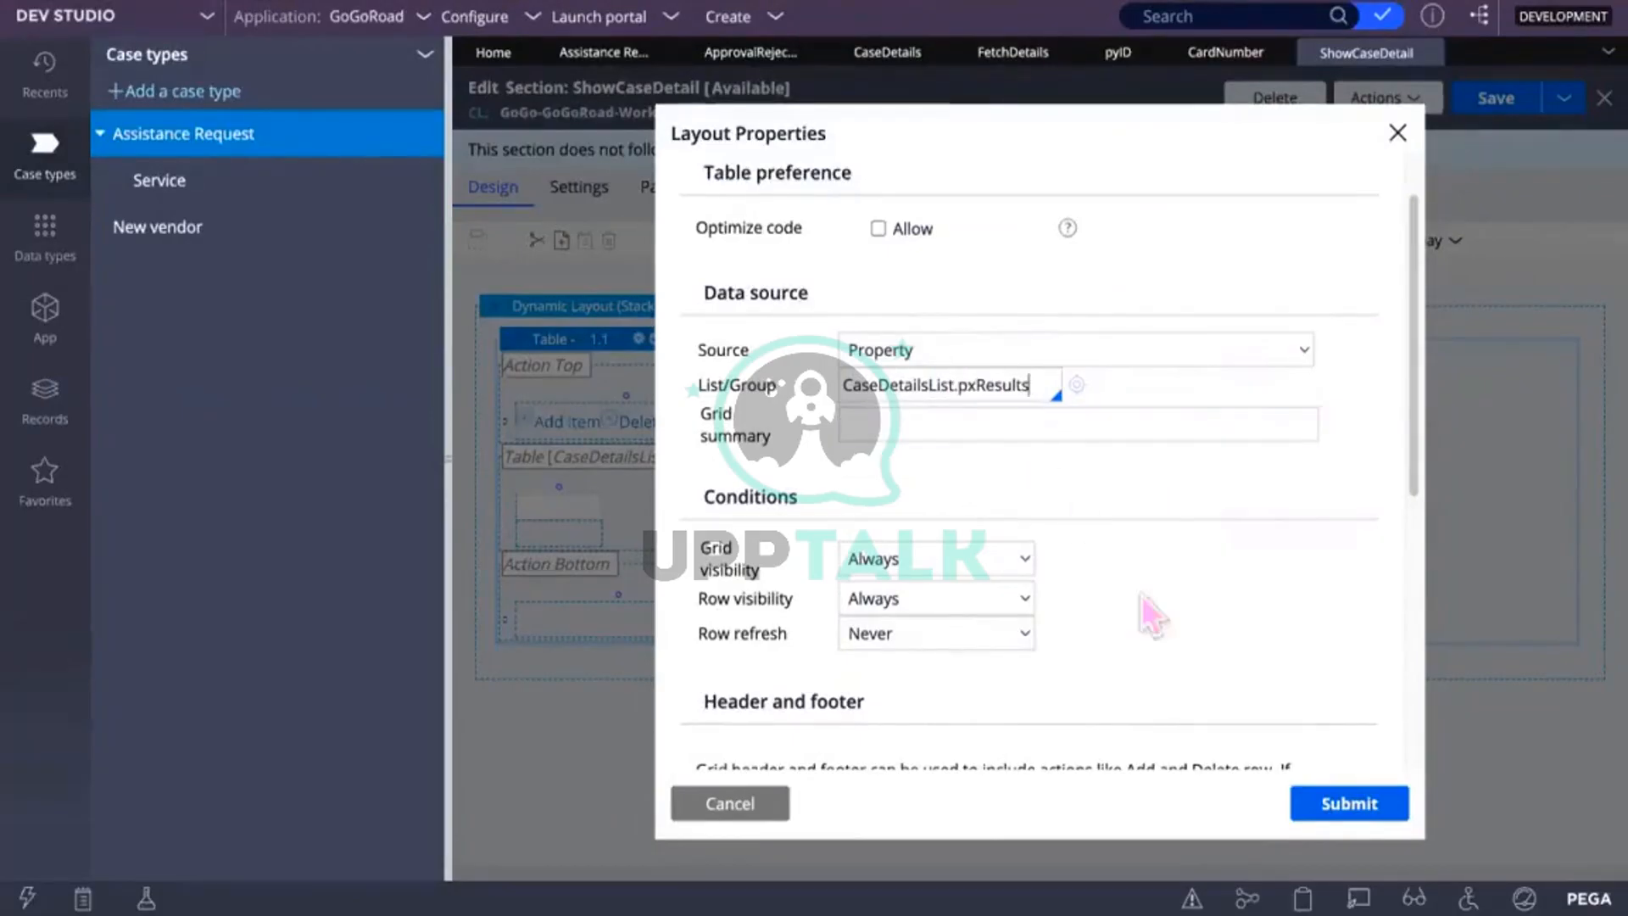
click(1336, 814)
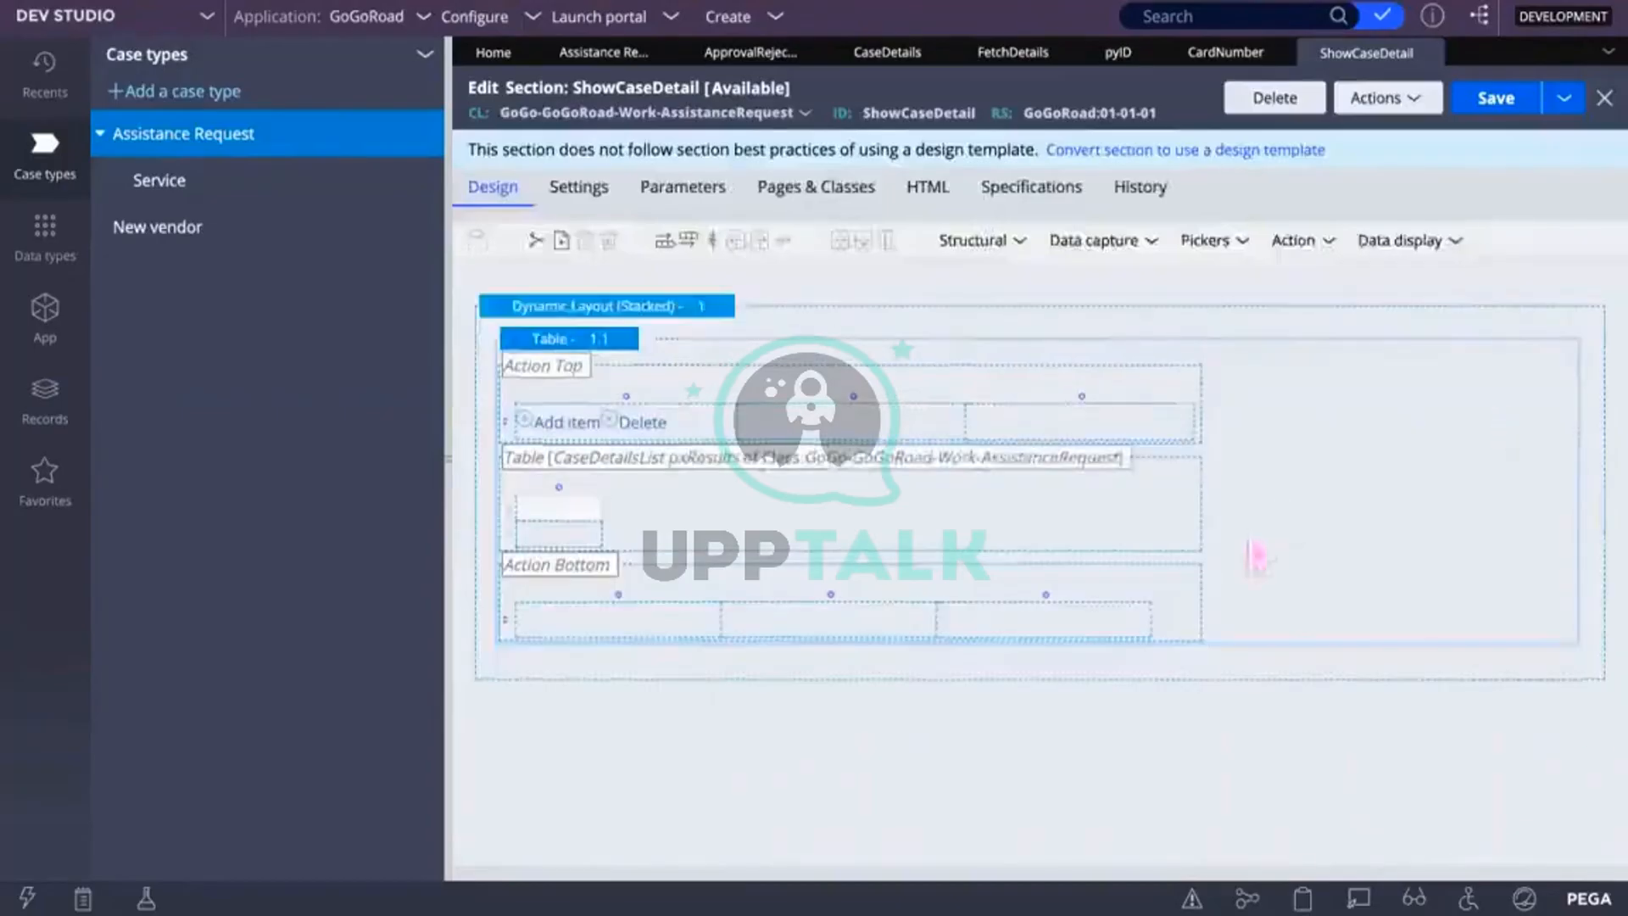
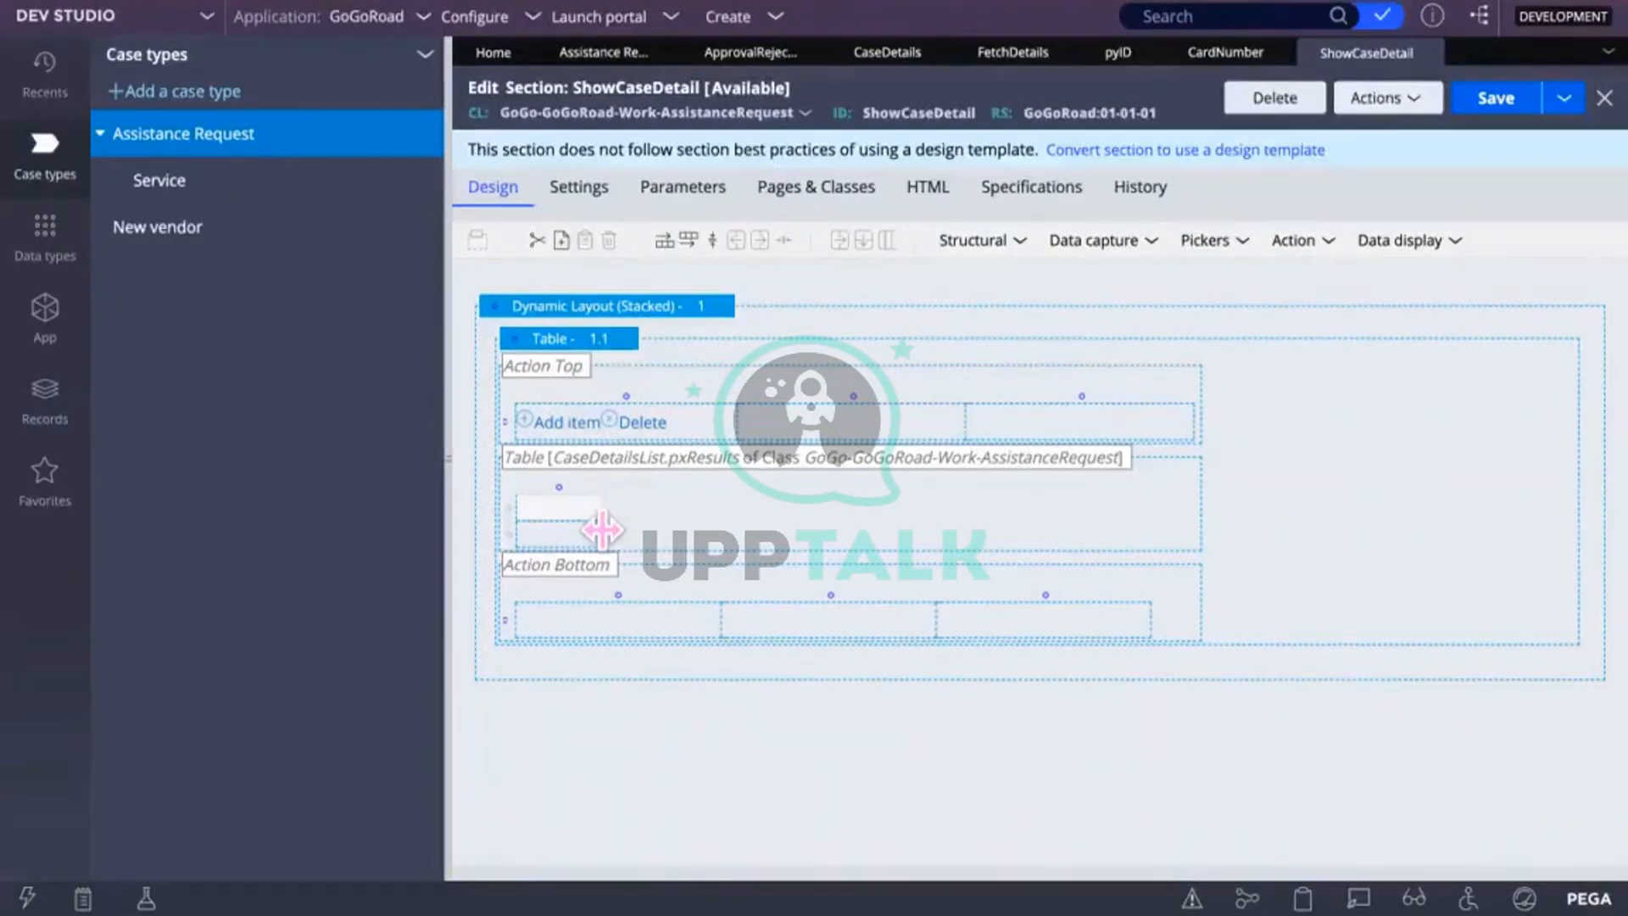
Step: Bind the data cell below the heading to the .pyID property and submit its cell properties
click(550, 509)
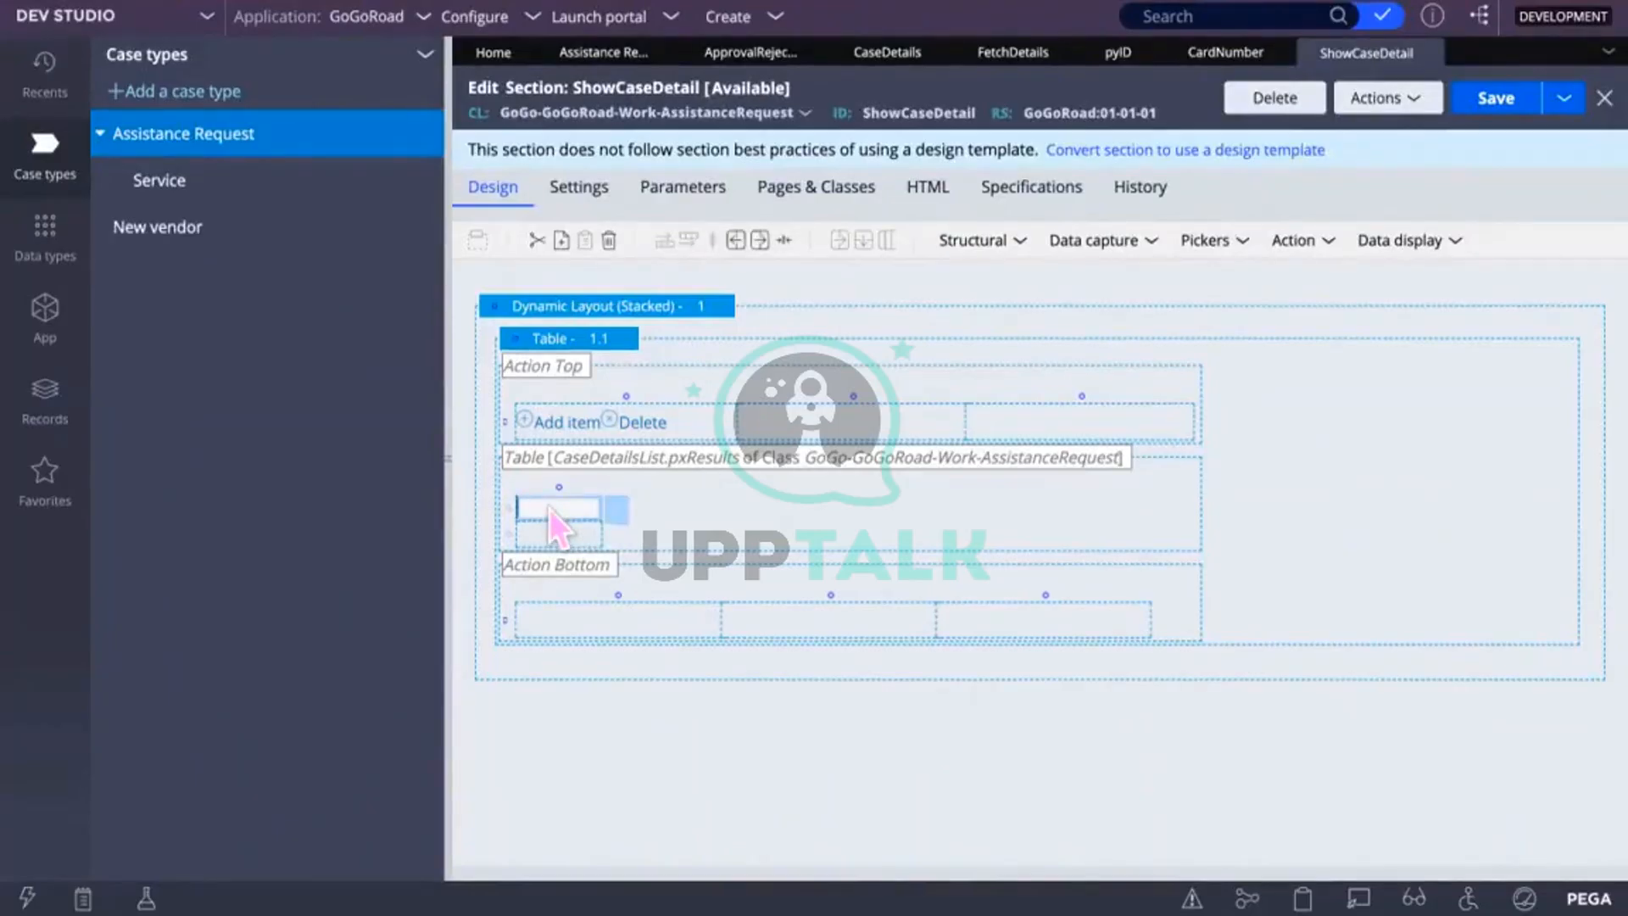
click(558, 533)
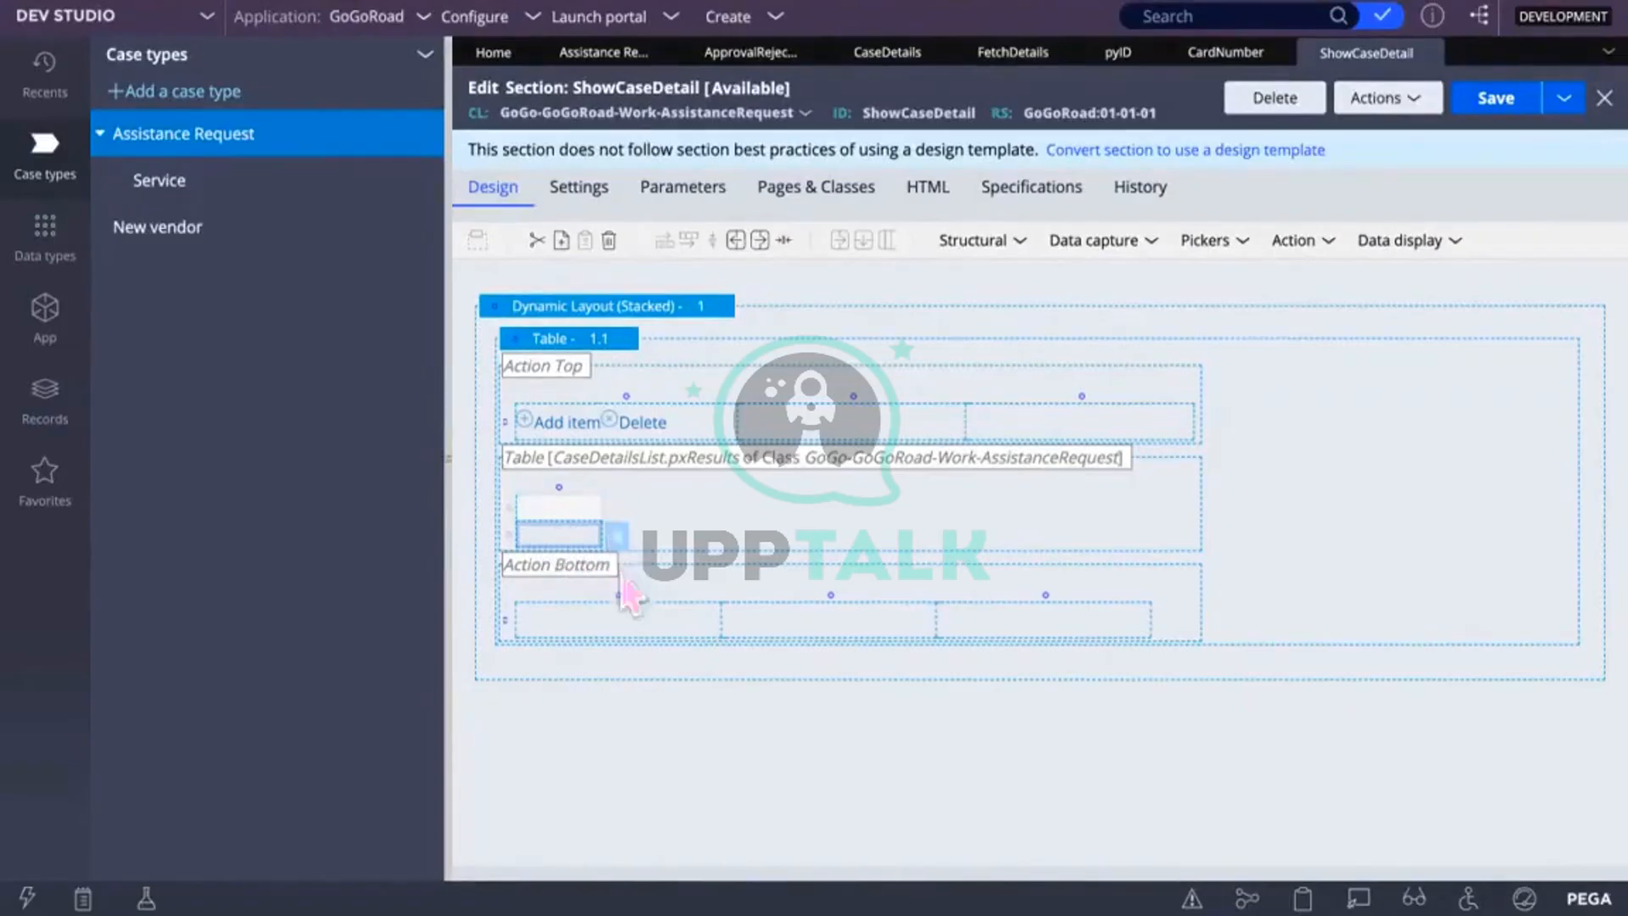
click(724, 612)
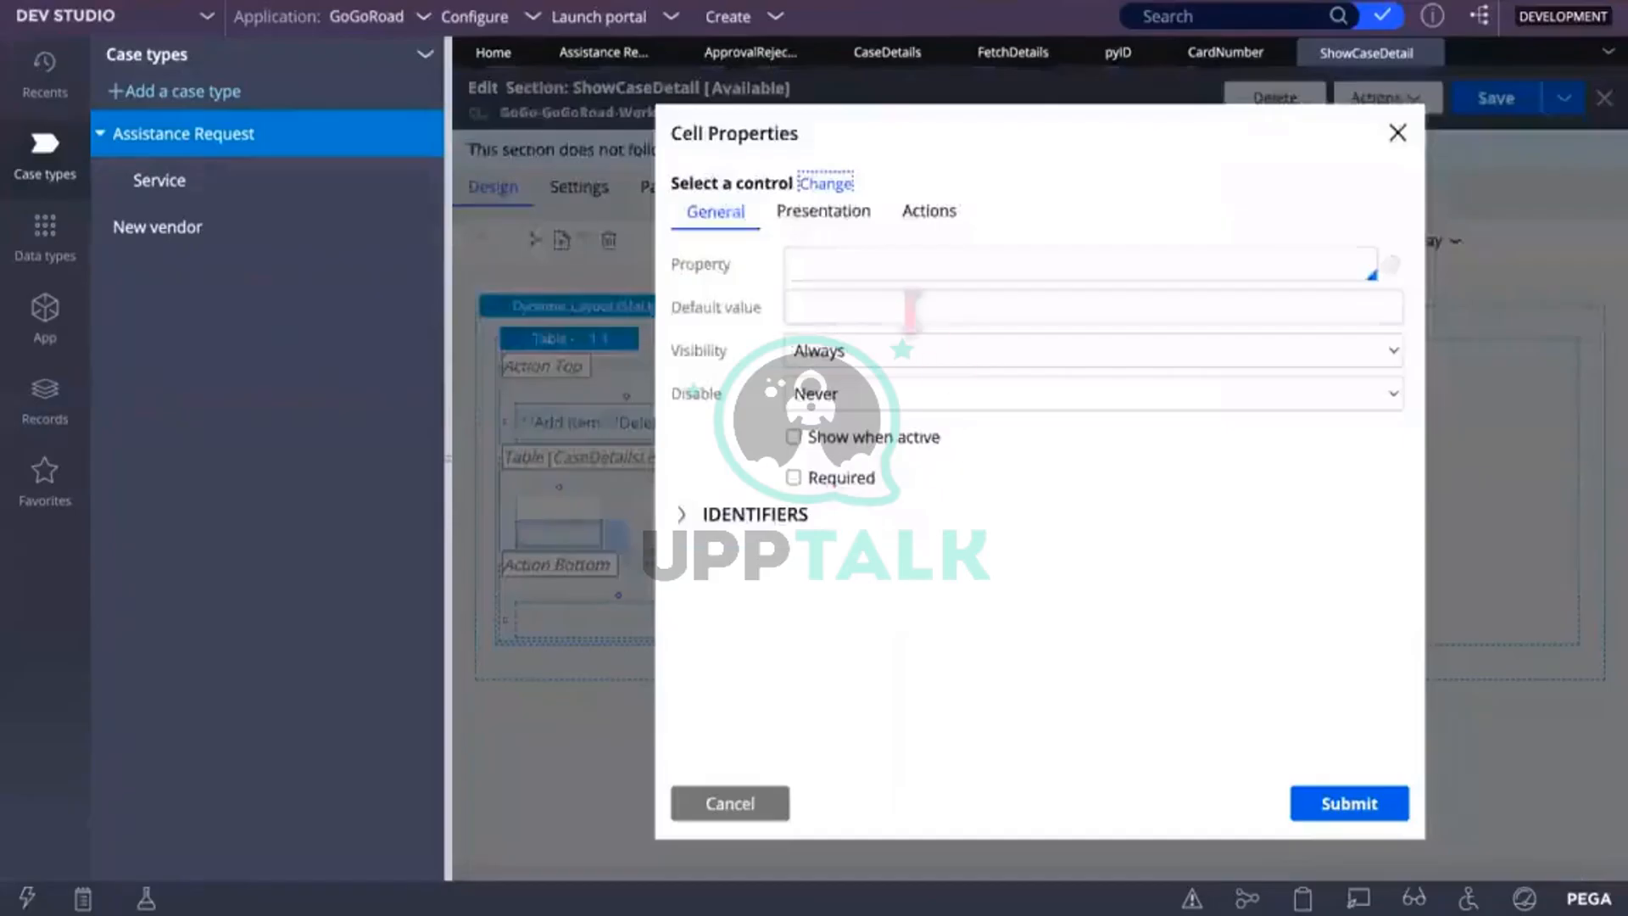
click(835, 270)
text(pyID)
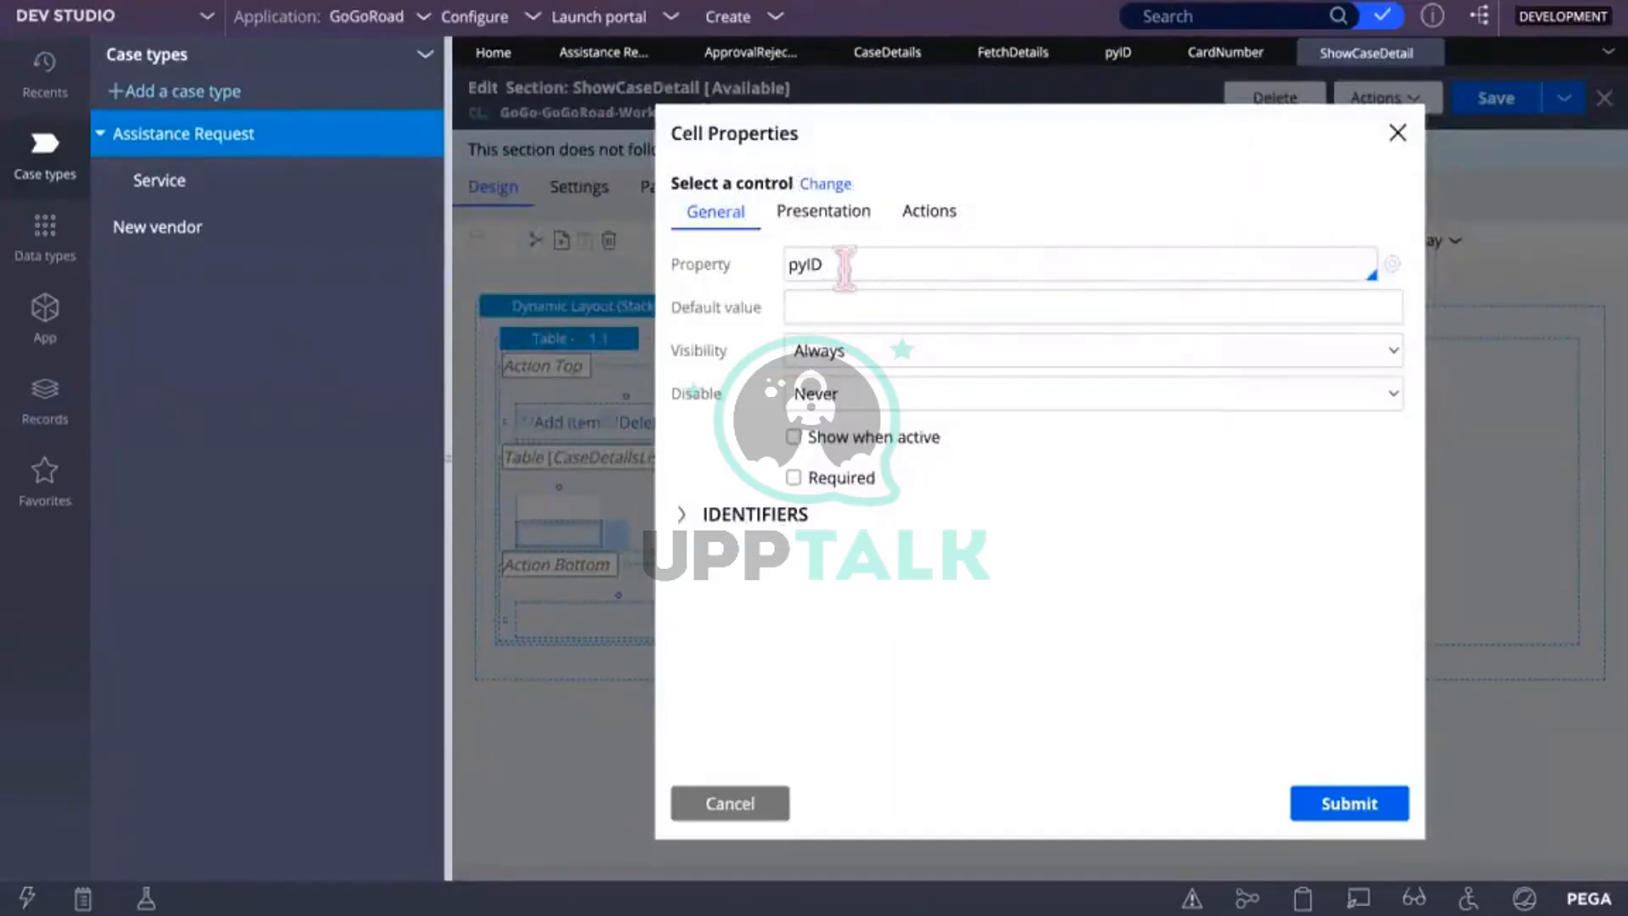
click(797, 264)
key(Left)
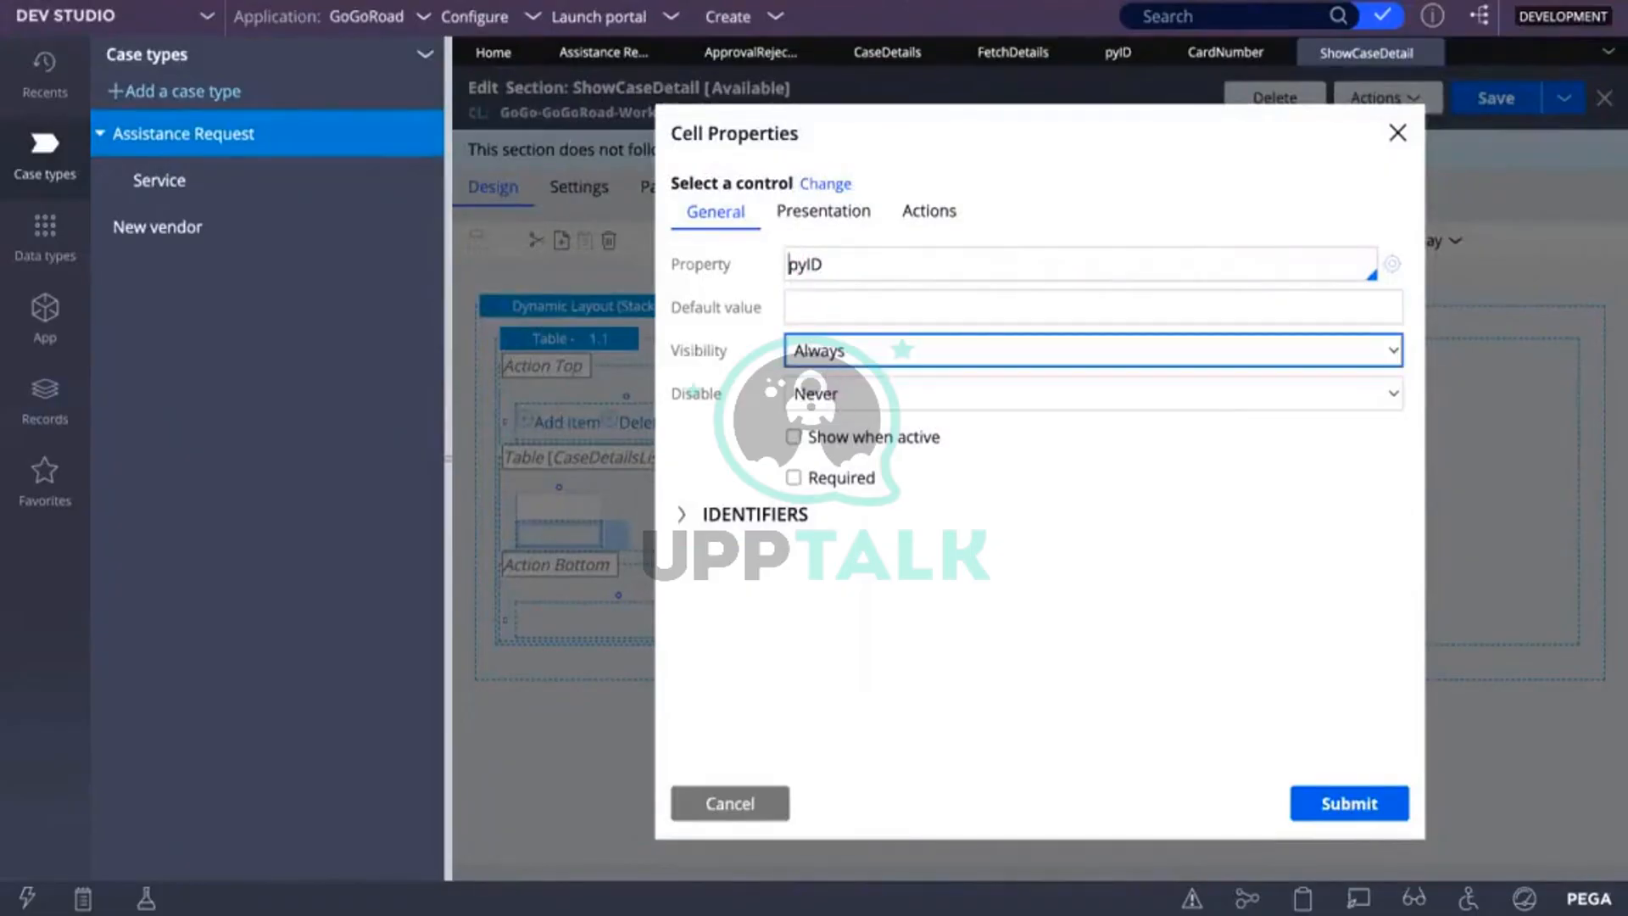
text(.)
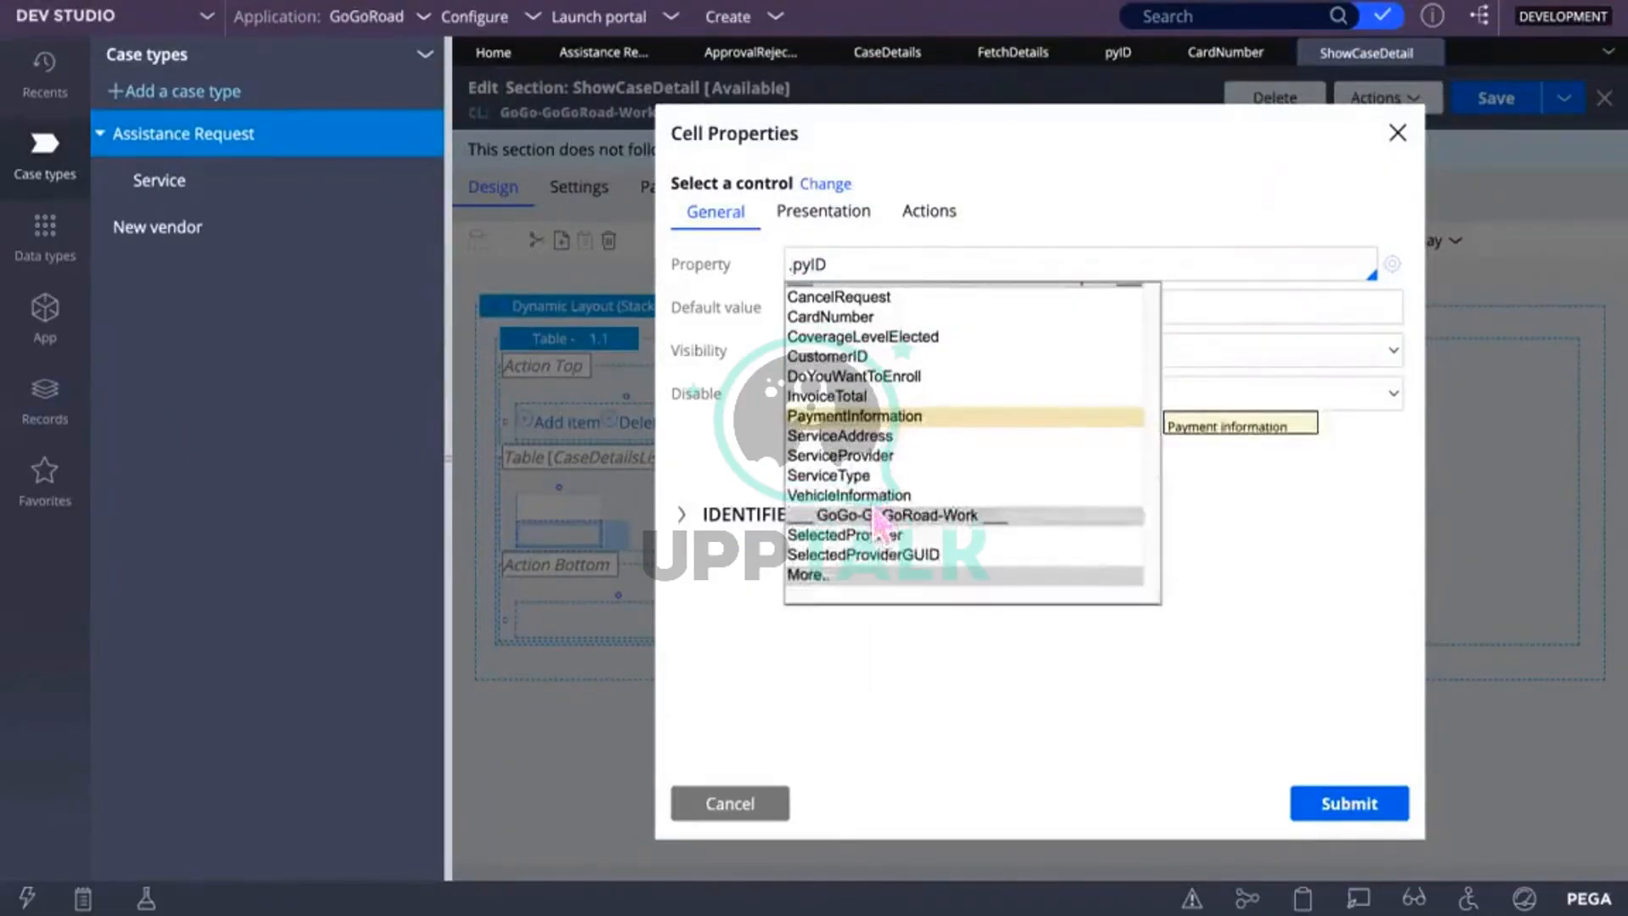
click(835, 586)
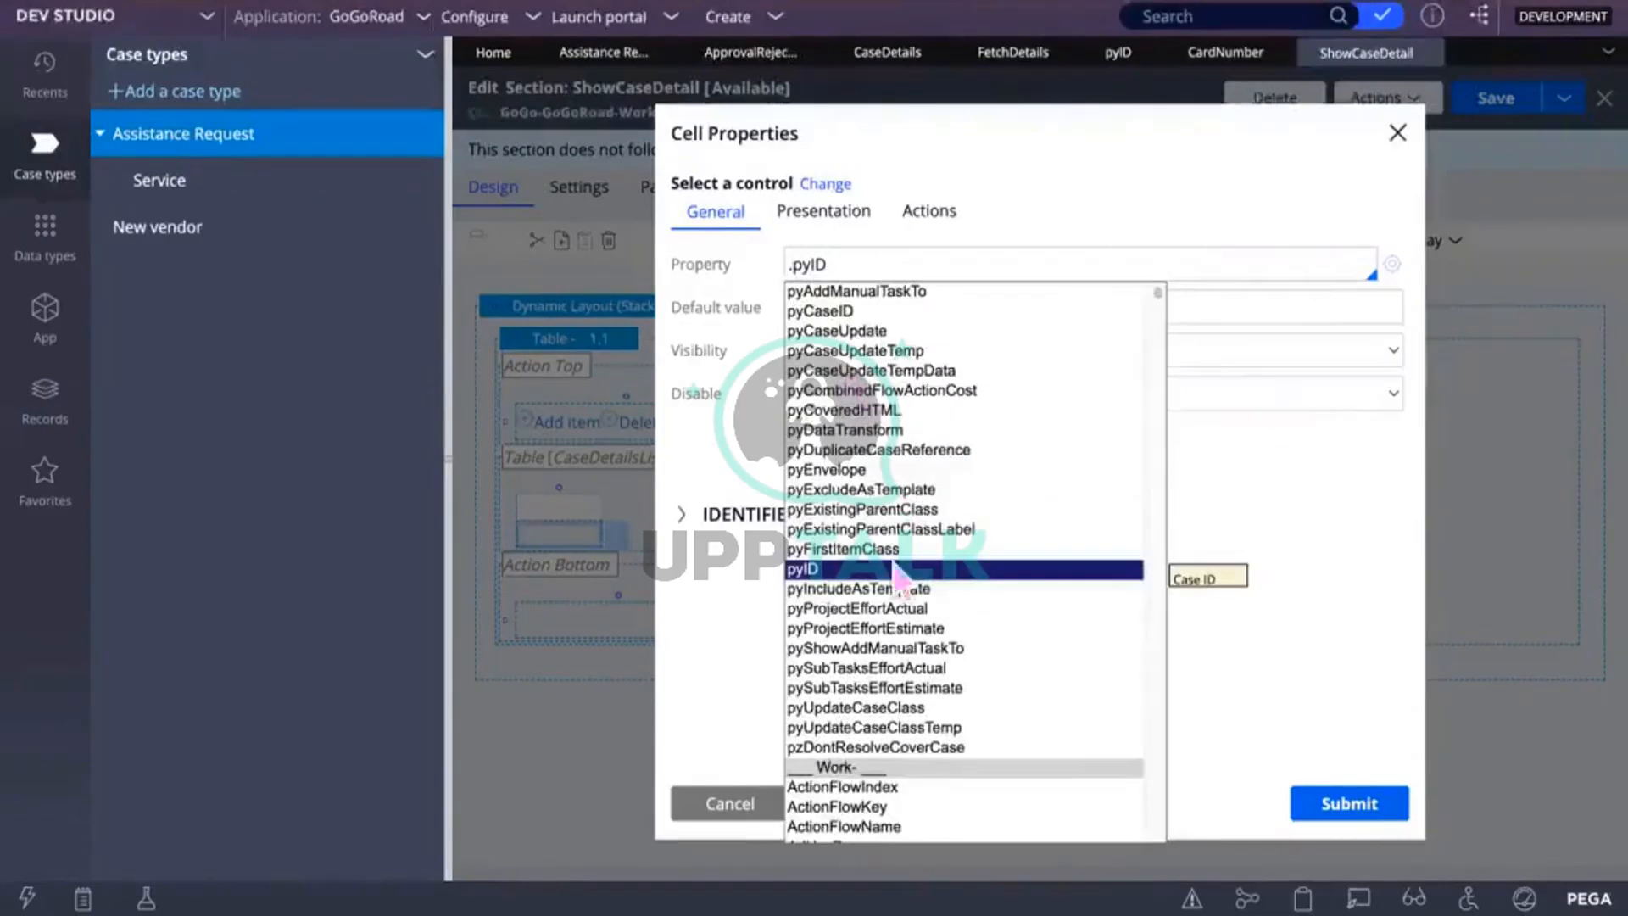
scroll(887, 562, down, 1)
click(812, 442)
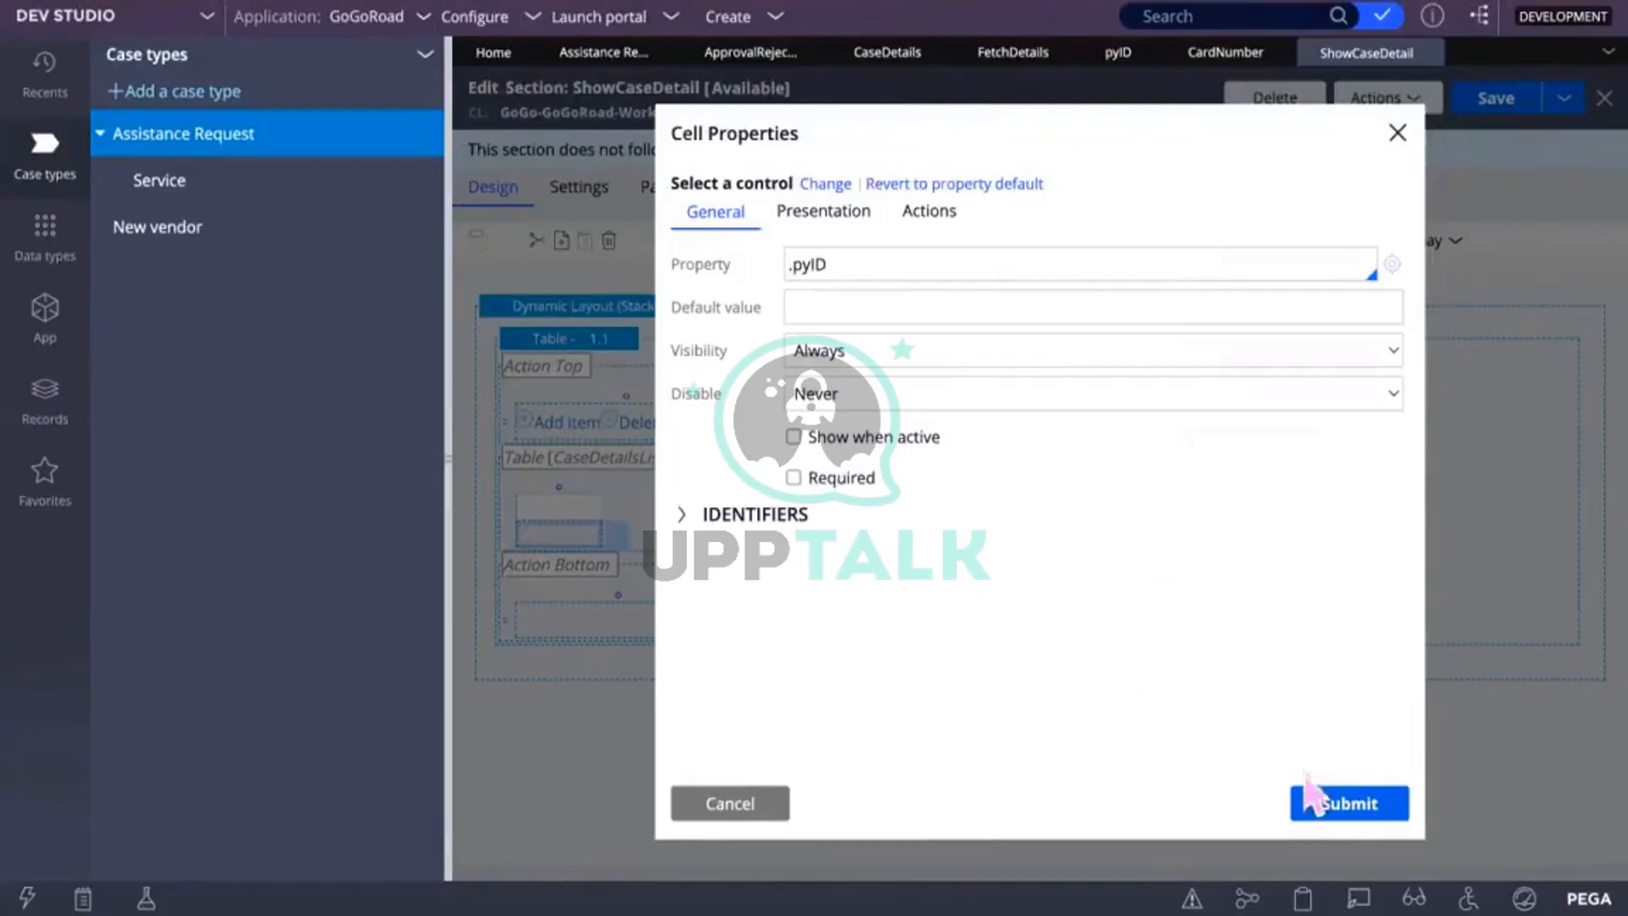
click(1327, 801)
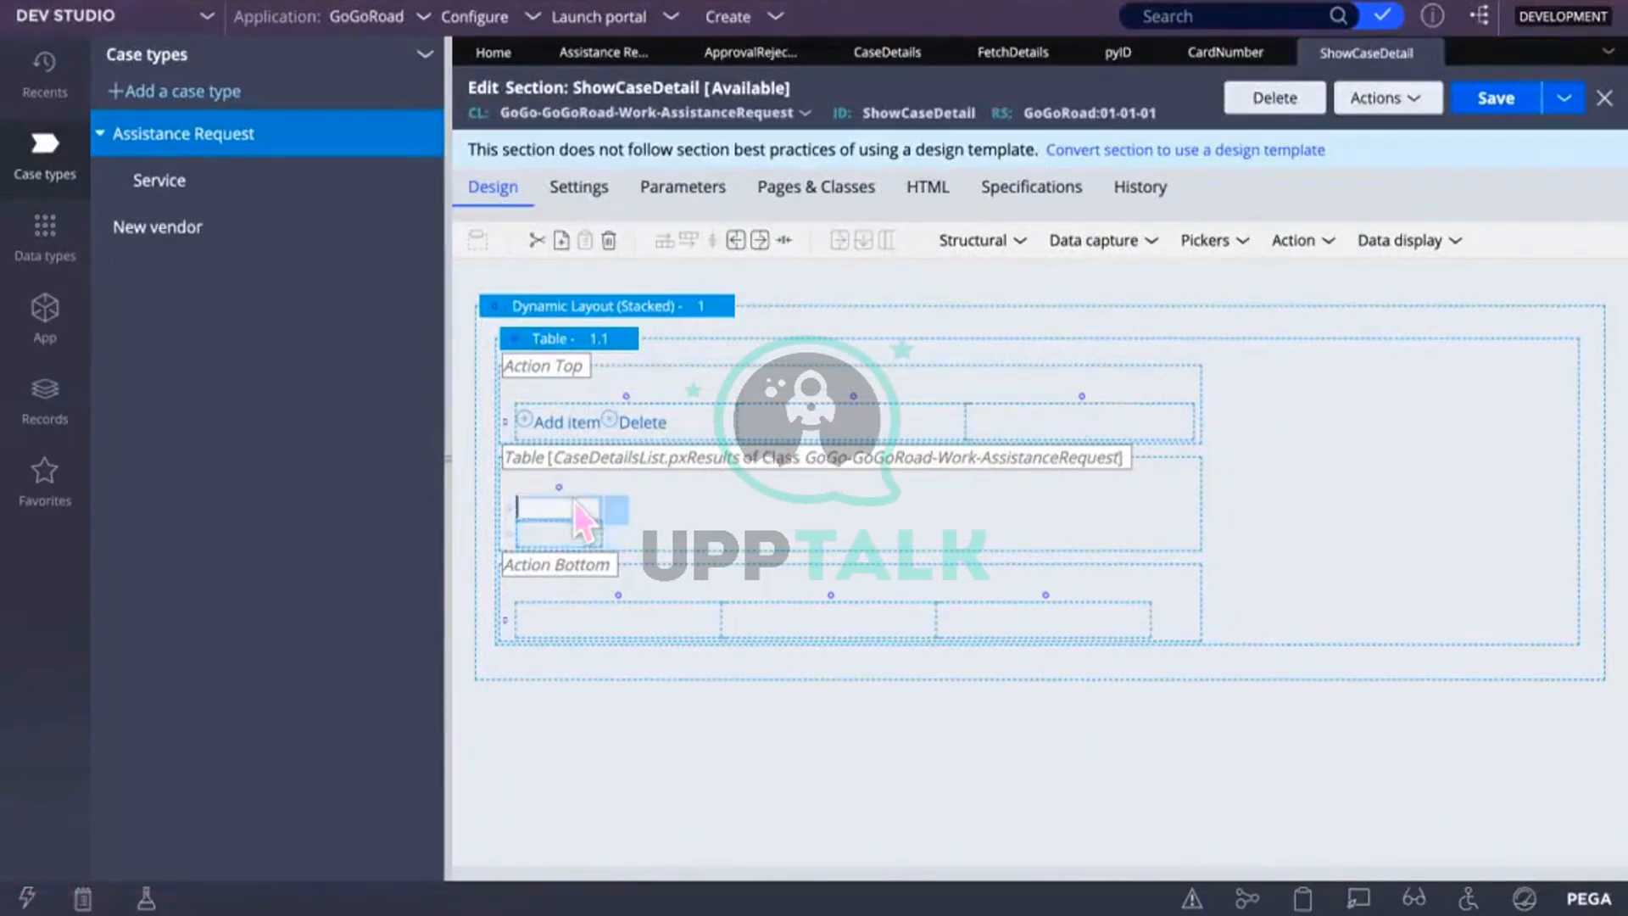
Step: Set the heading cell's value to CaseID, submit it, and save the ShowCaseDetail section
click(618, 511)
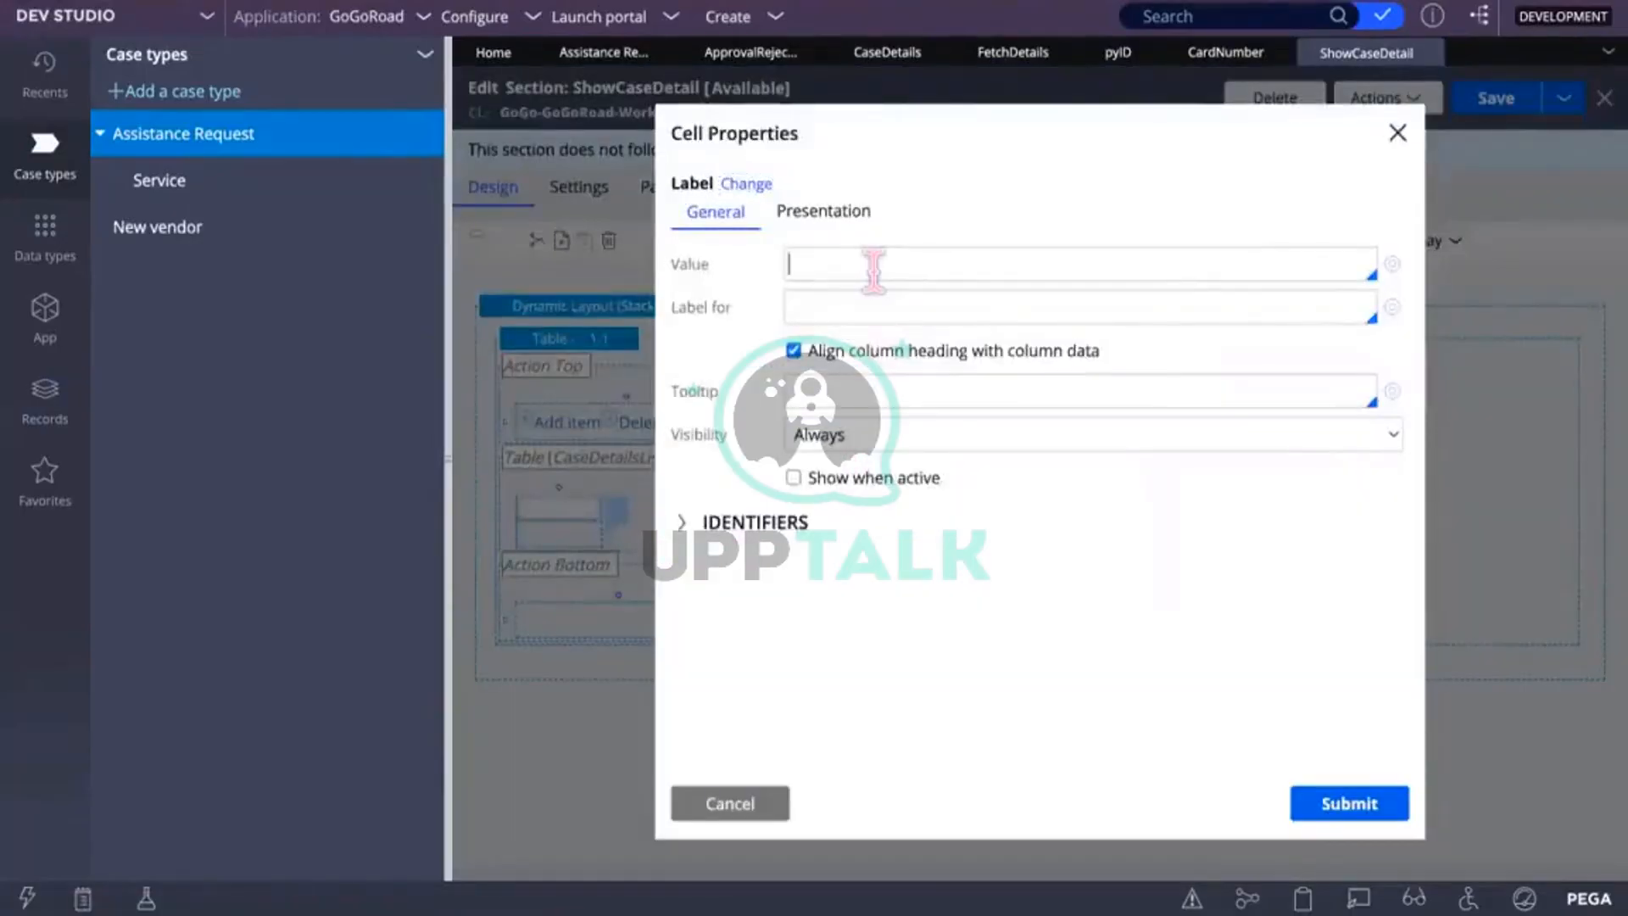
text(Case)
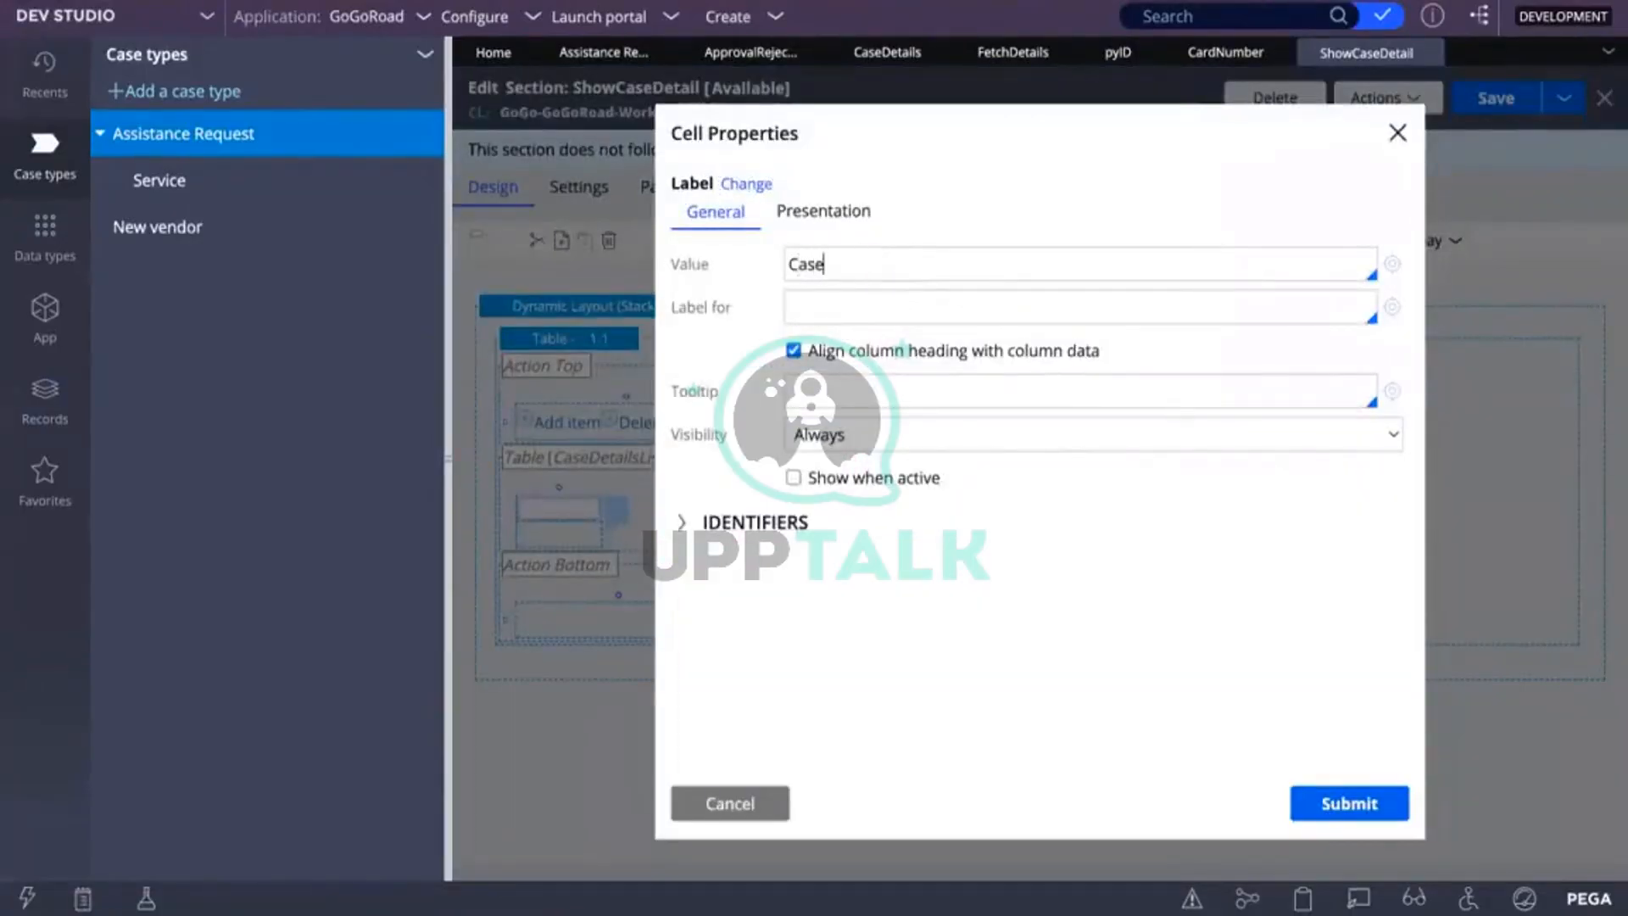
text(ID)
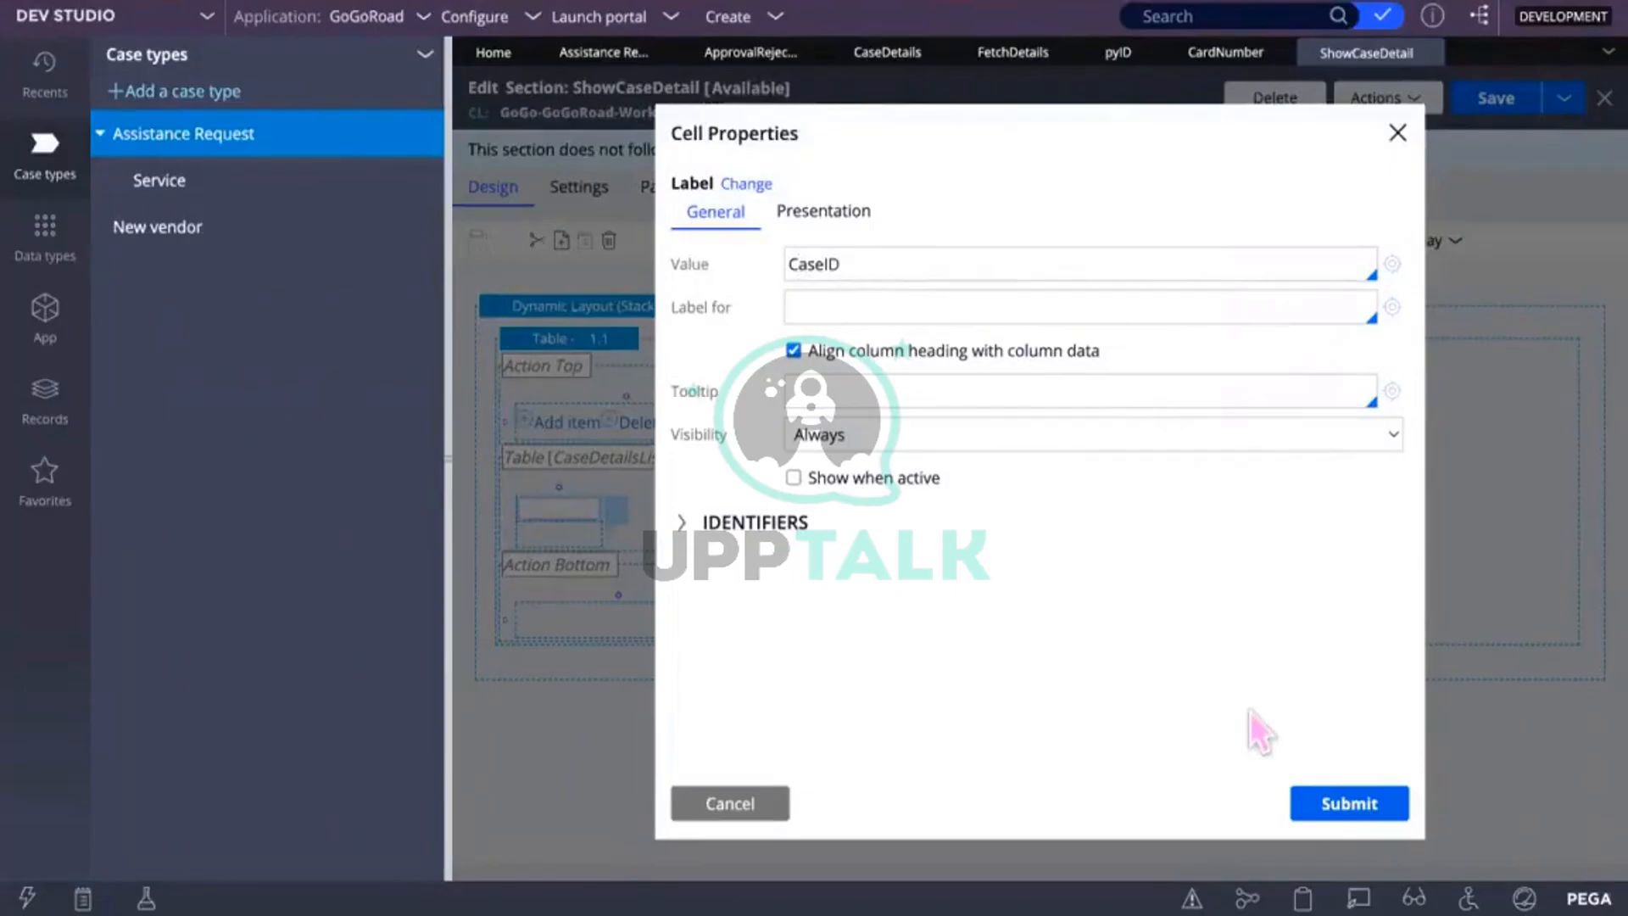
click(1361, 814)
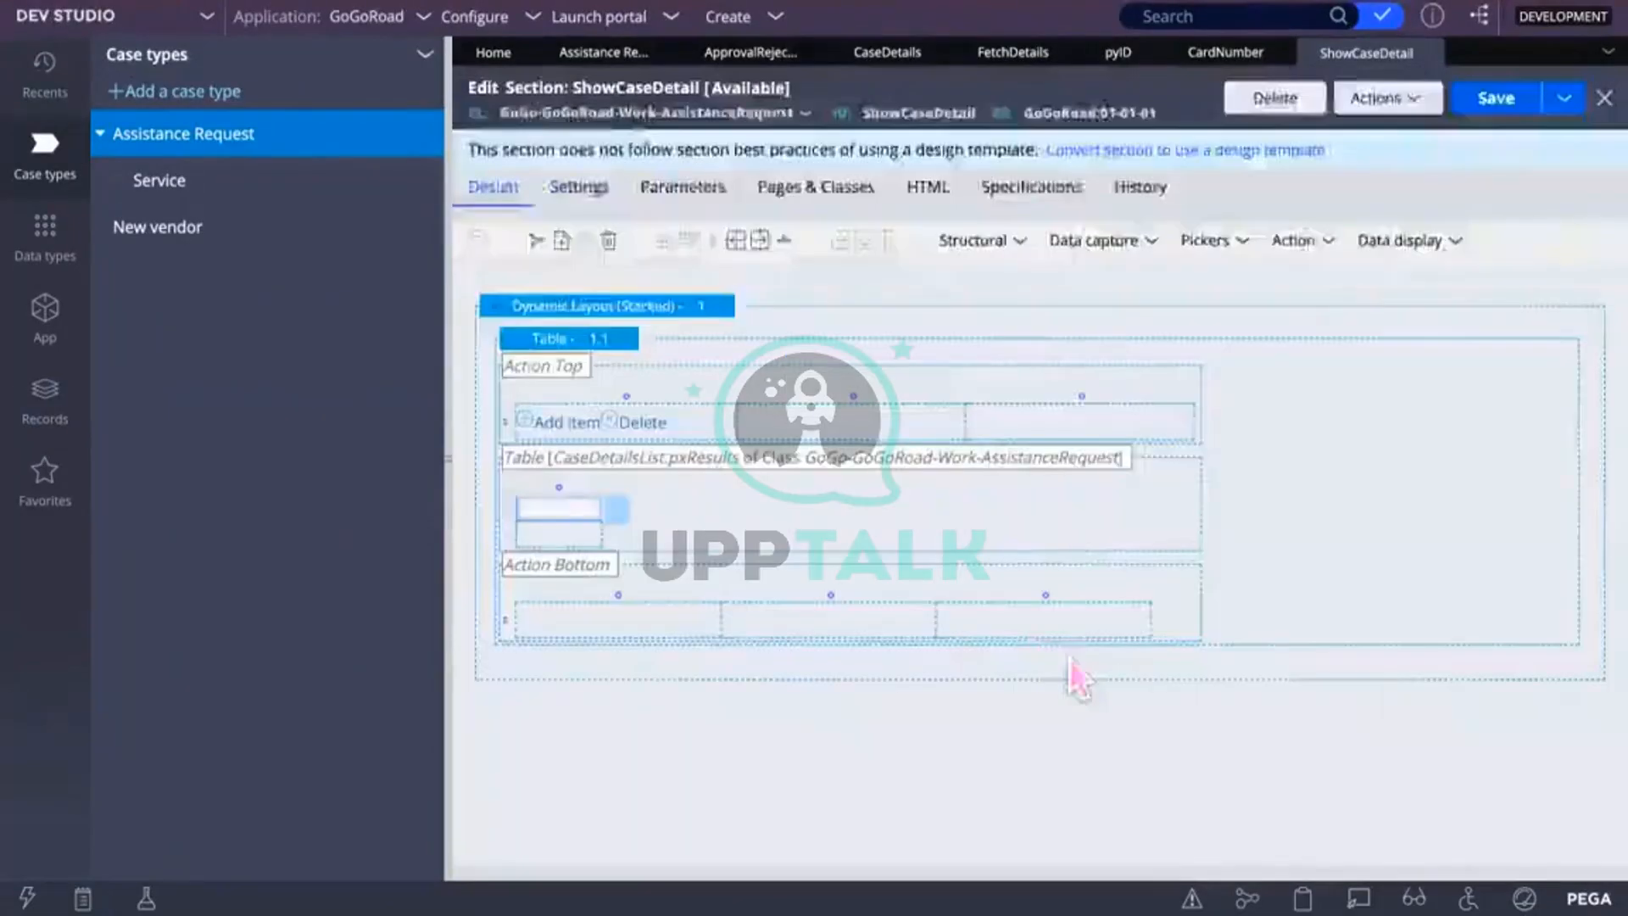
click(1505, 100)
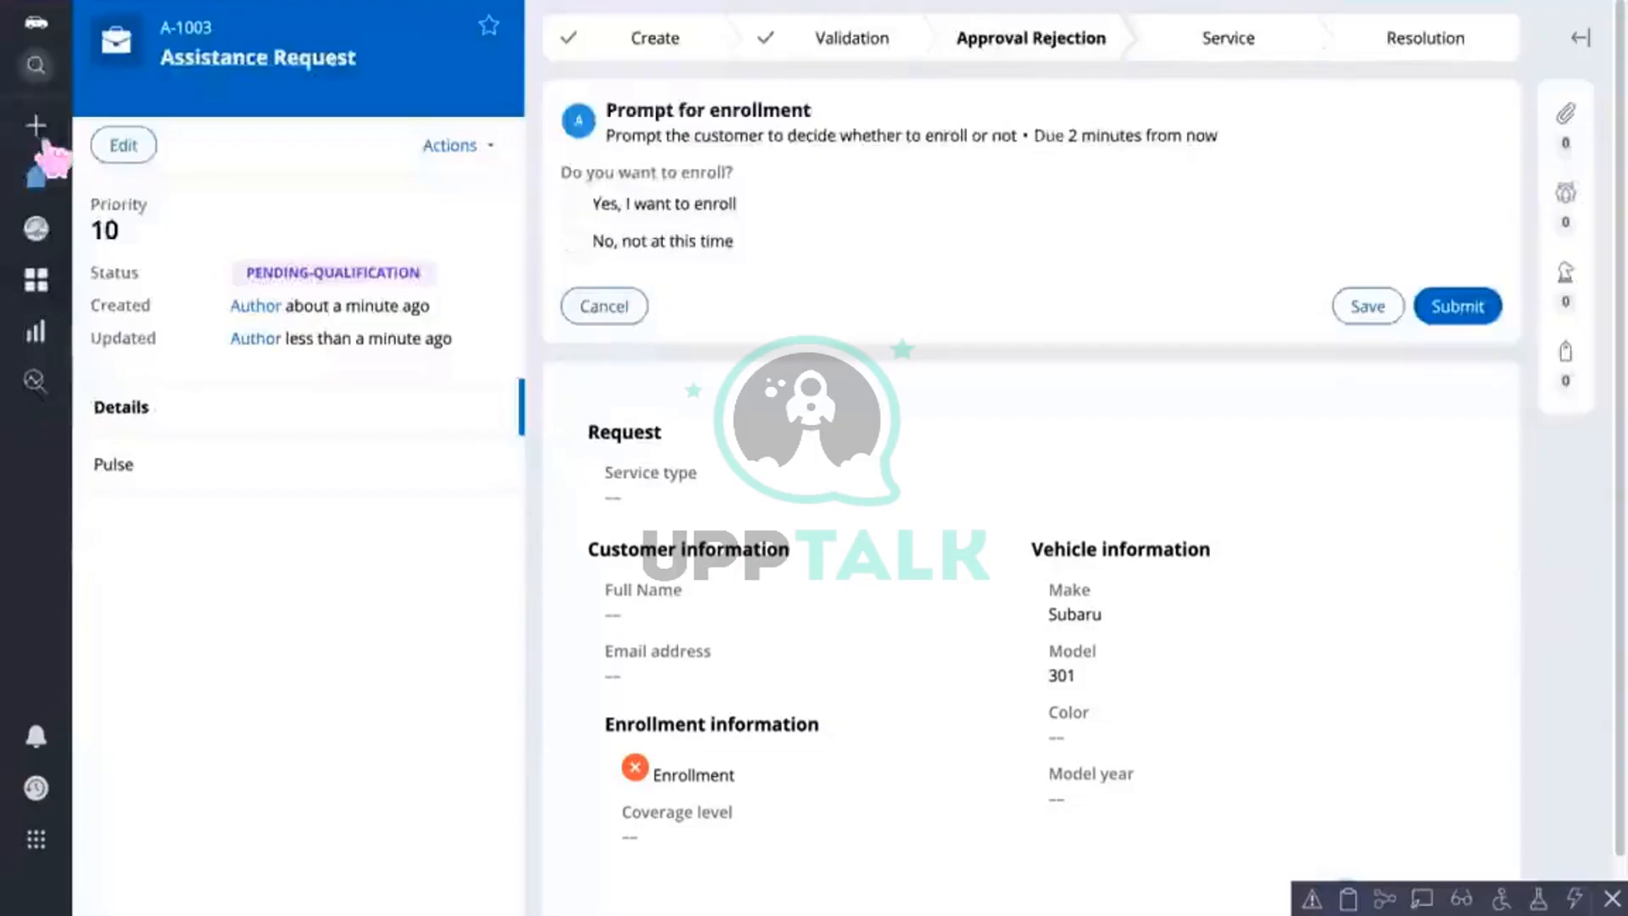
Step: Start a new Assistance Request and continue past the issue, customer information and location steps
click(35, 127)
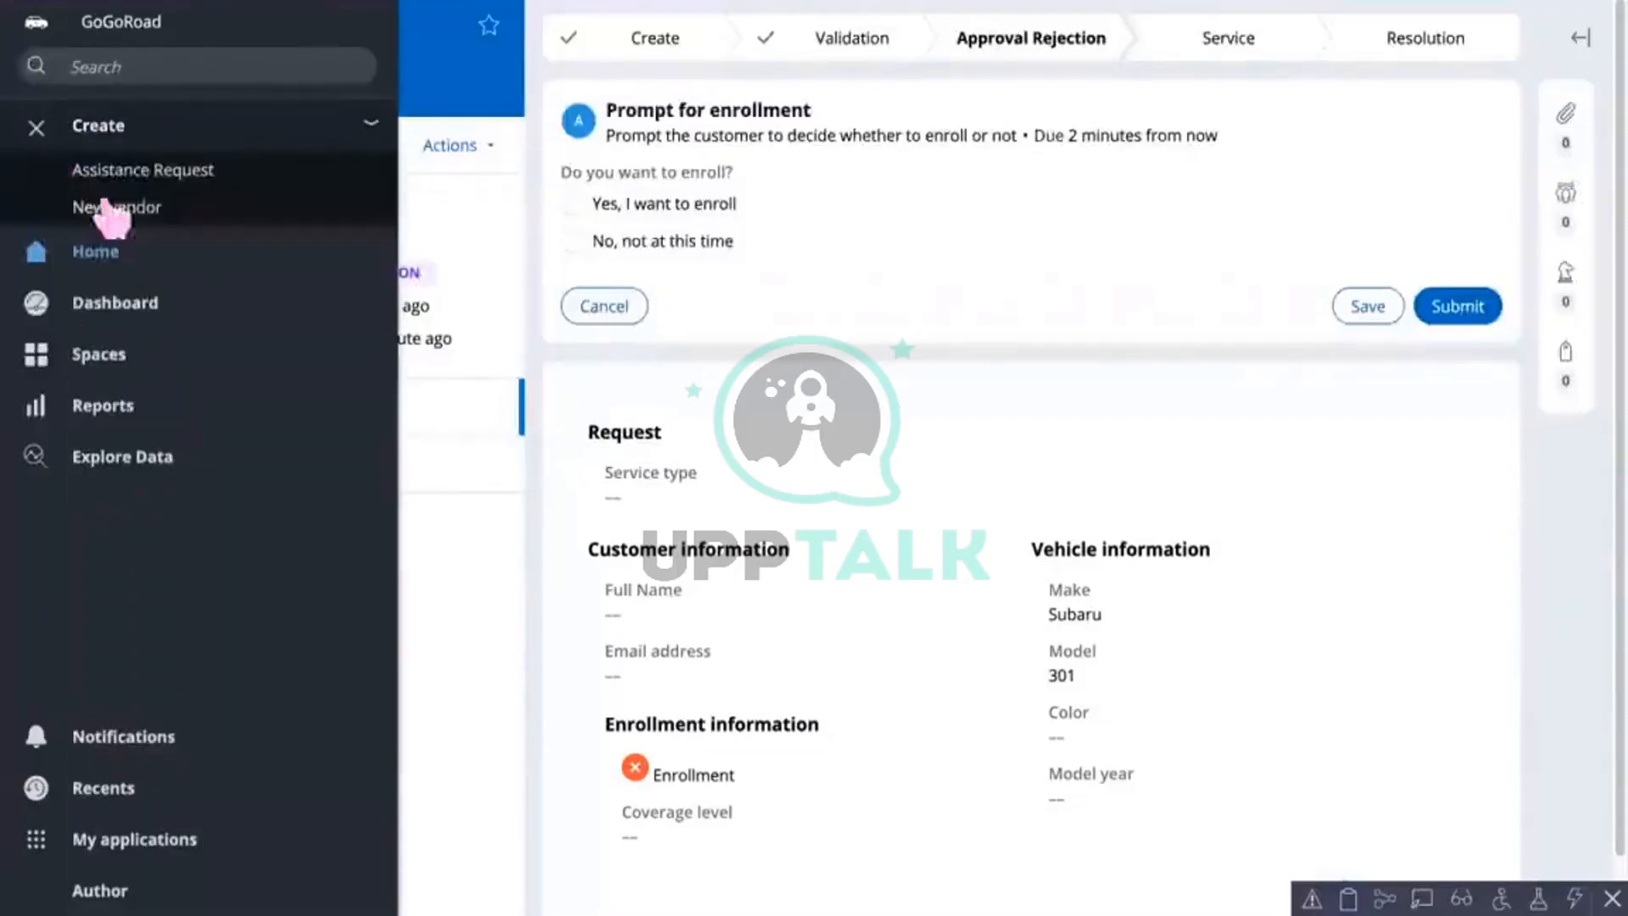
click(144, 170)
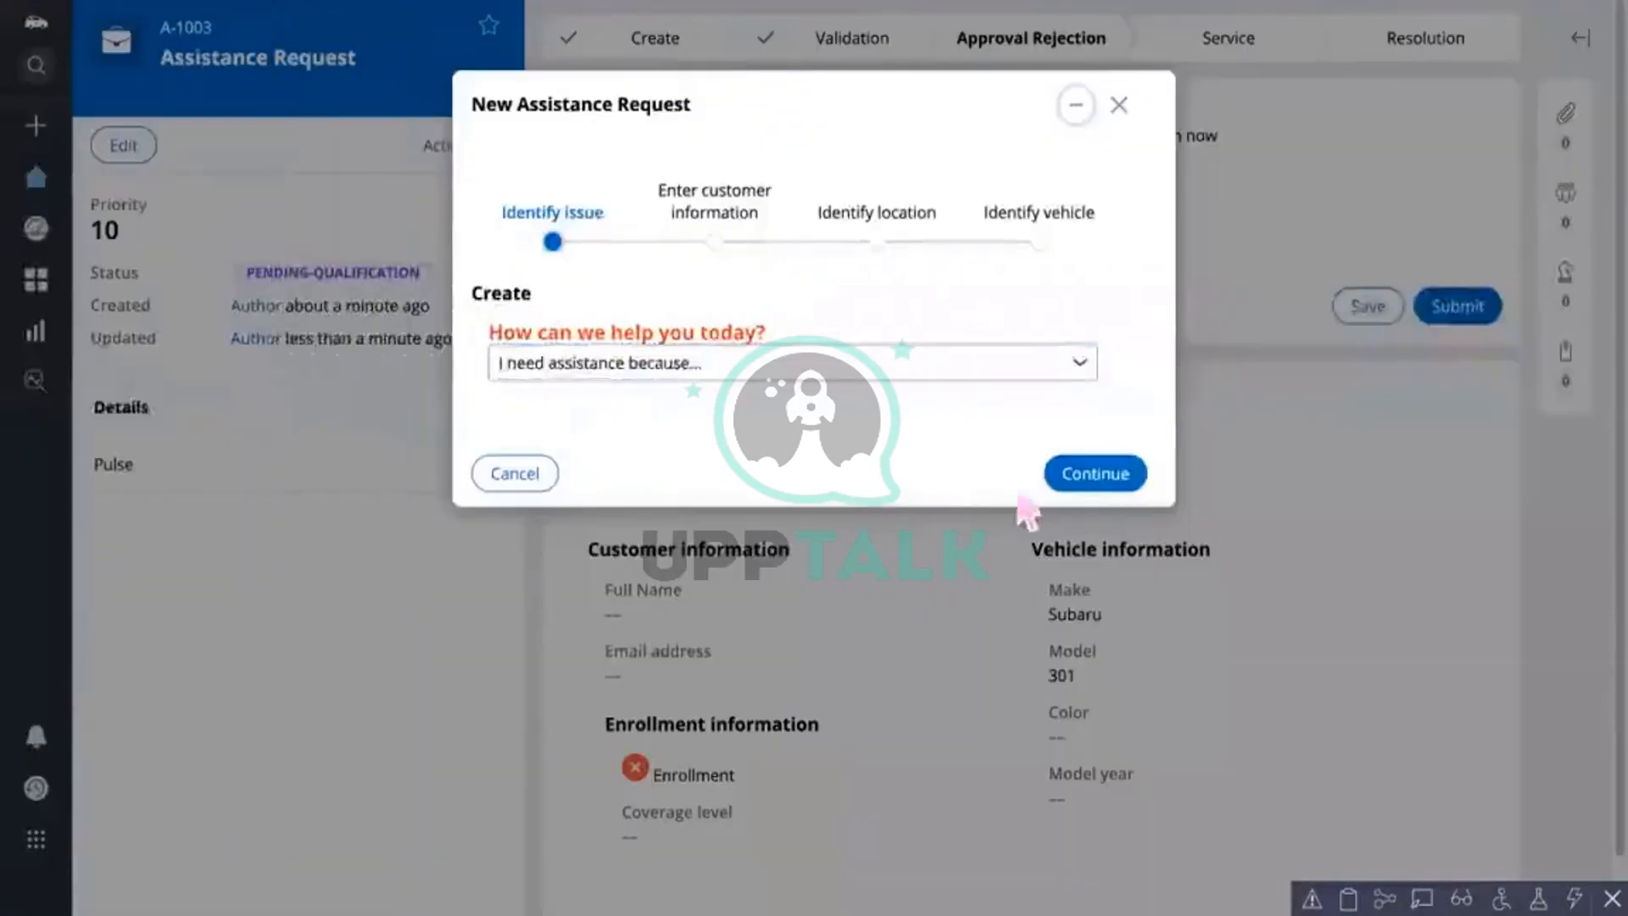
click(1077, 473)
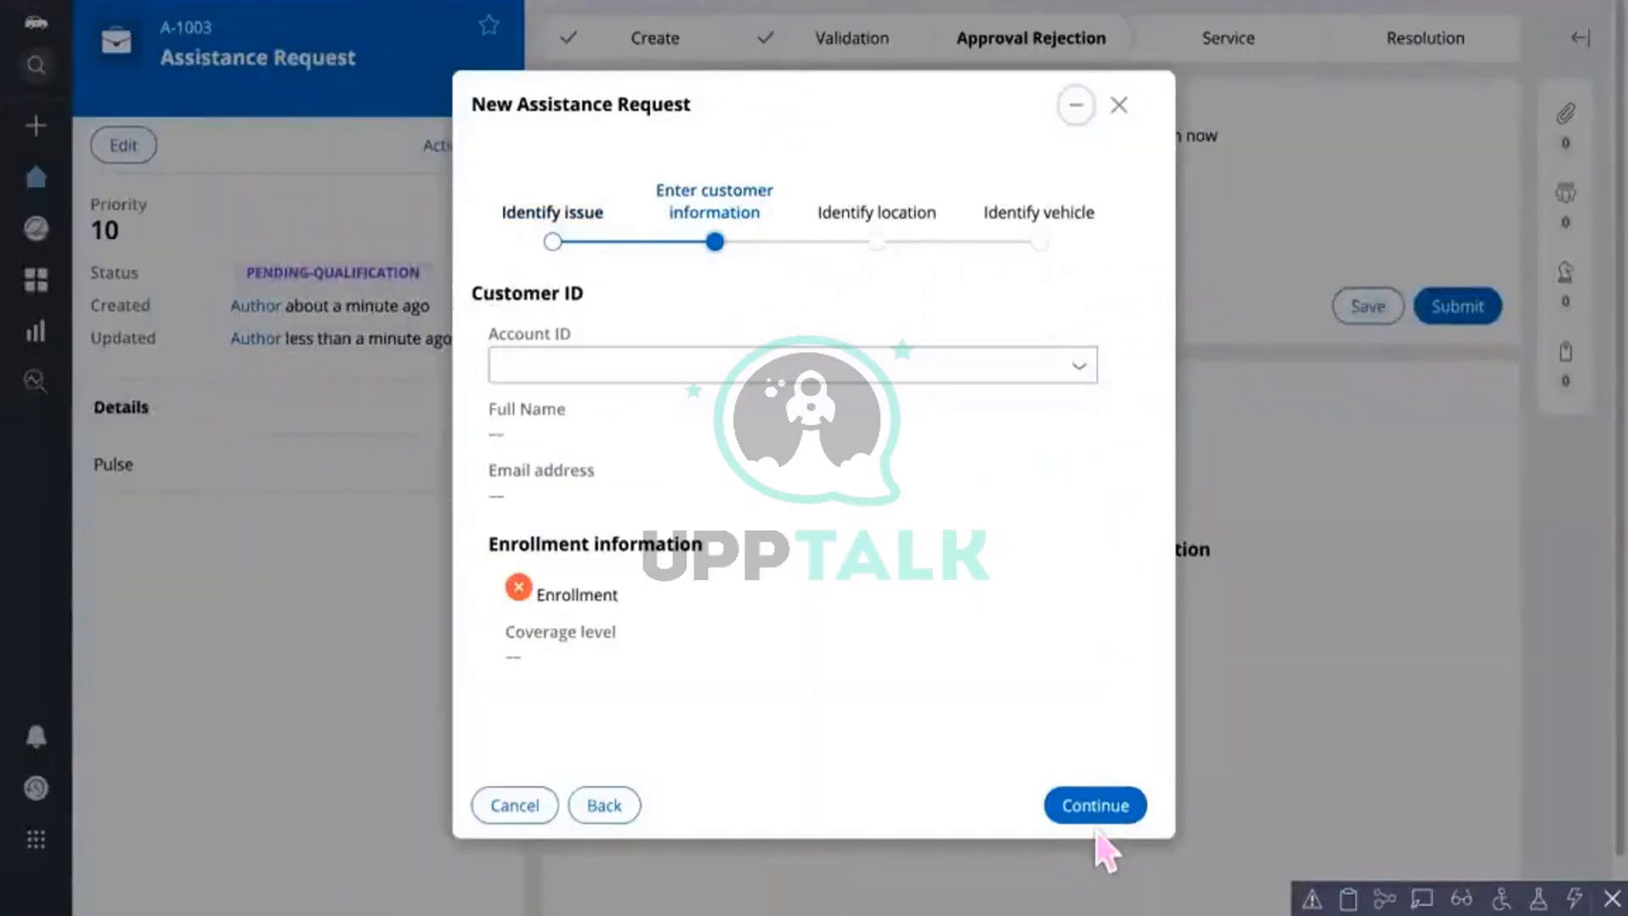
click(1092, 814)
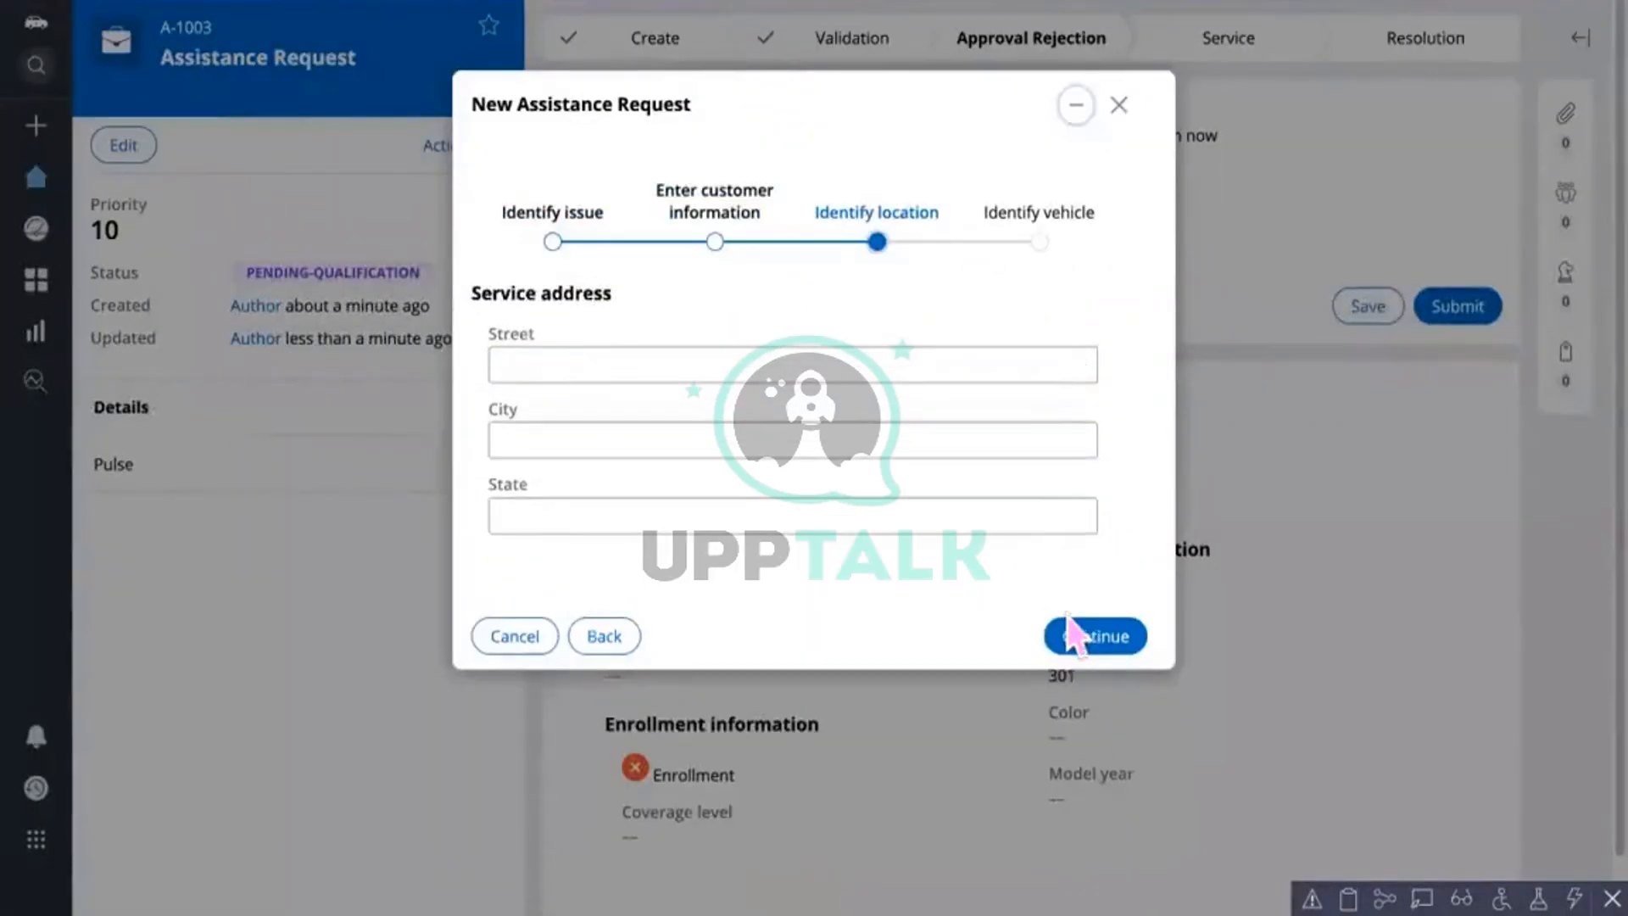
click(1072, 636)
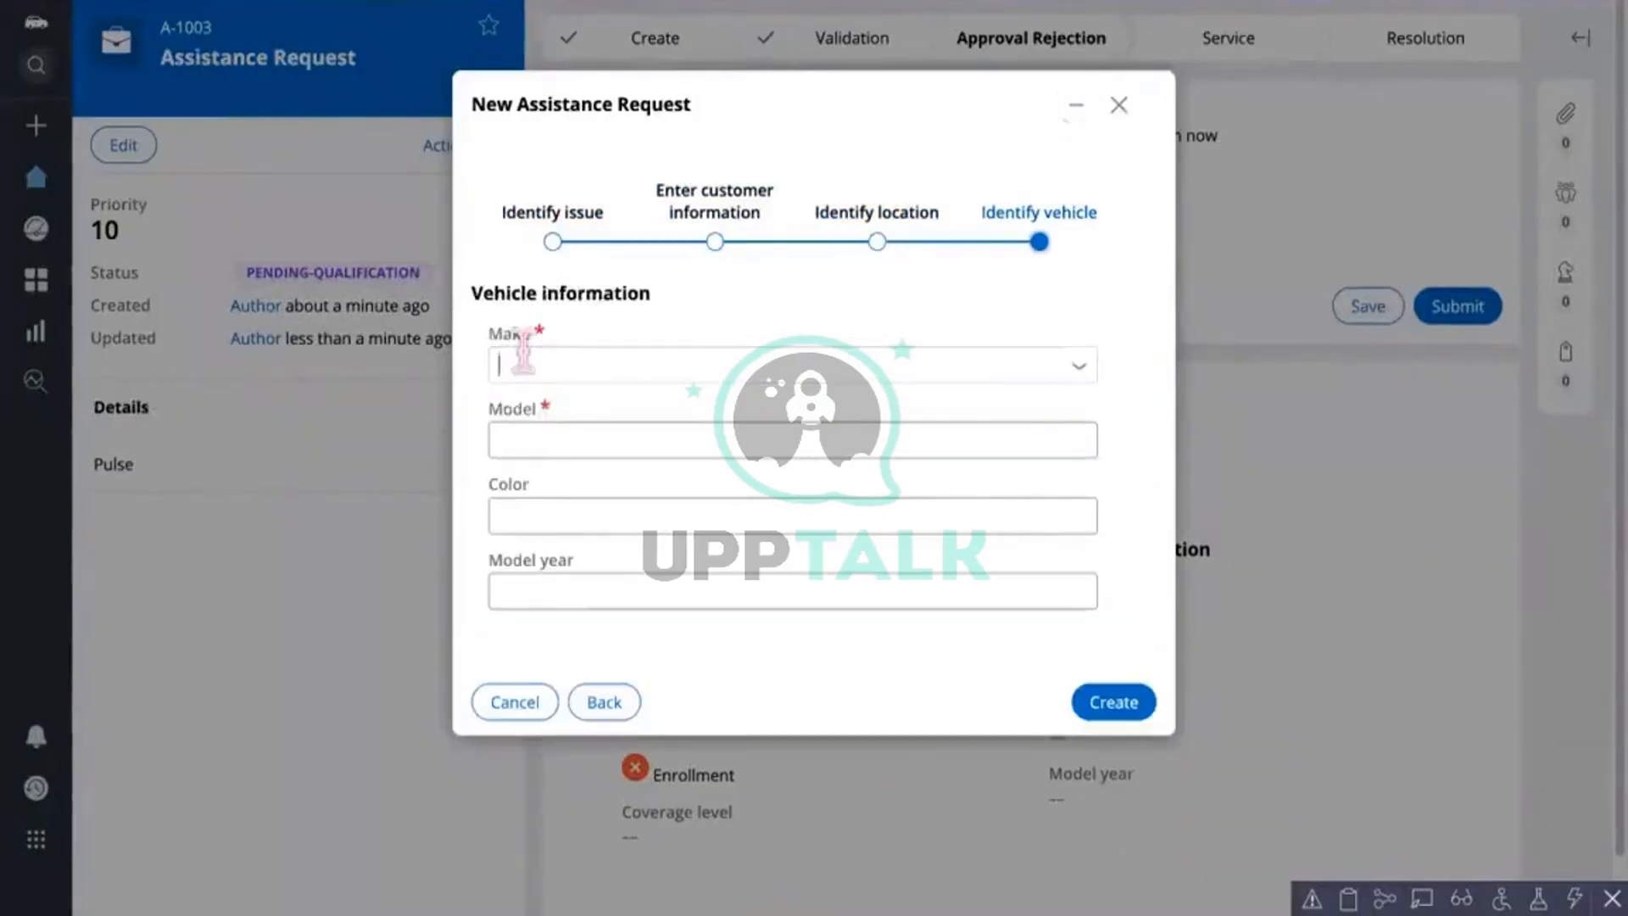
Step: Enter vehicle make Tesla and model 1001, create the request, and submit a card number
click(523, 363)
text(T)
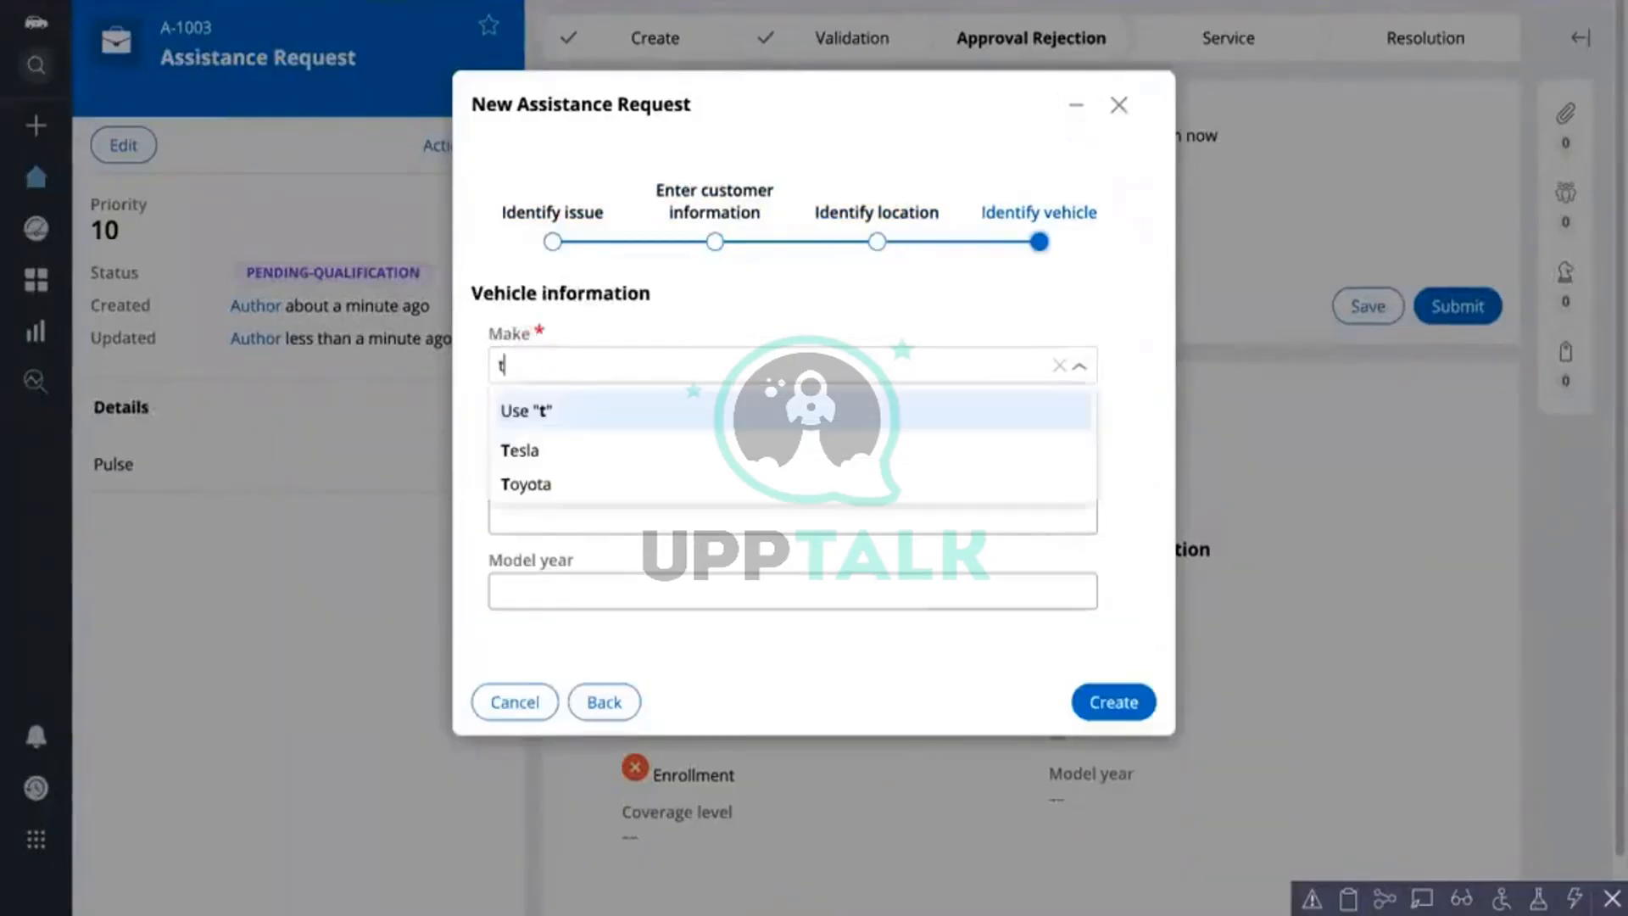
click(536, 450)
click(533, 442)
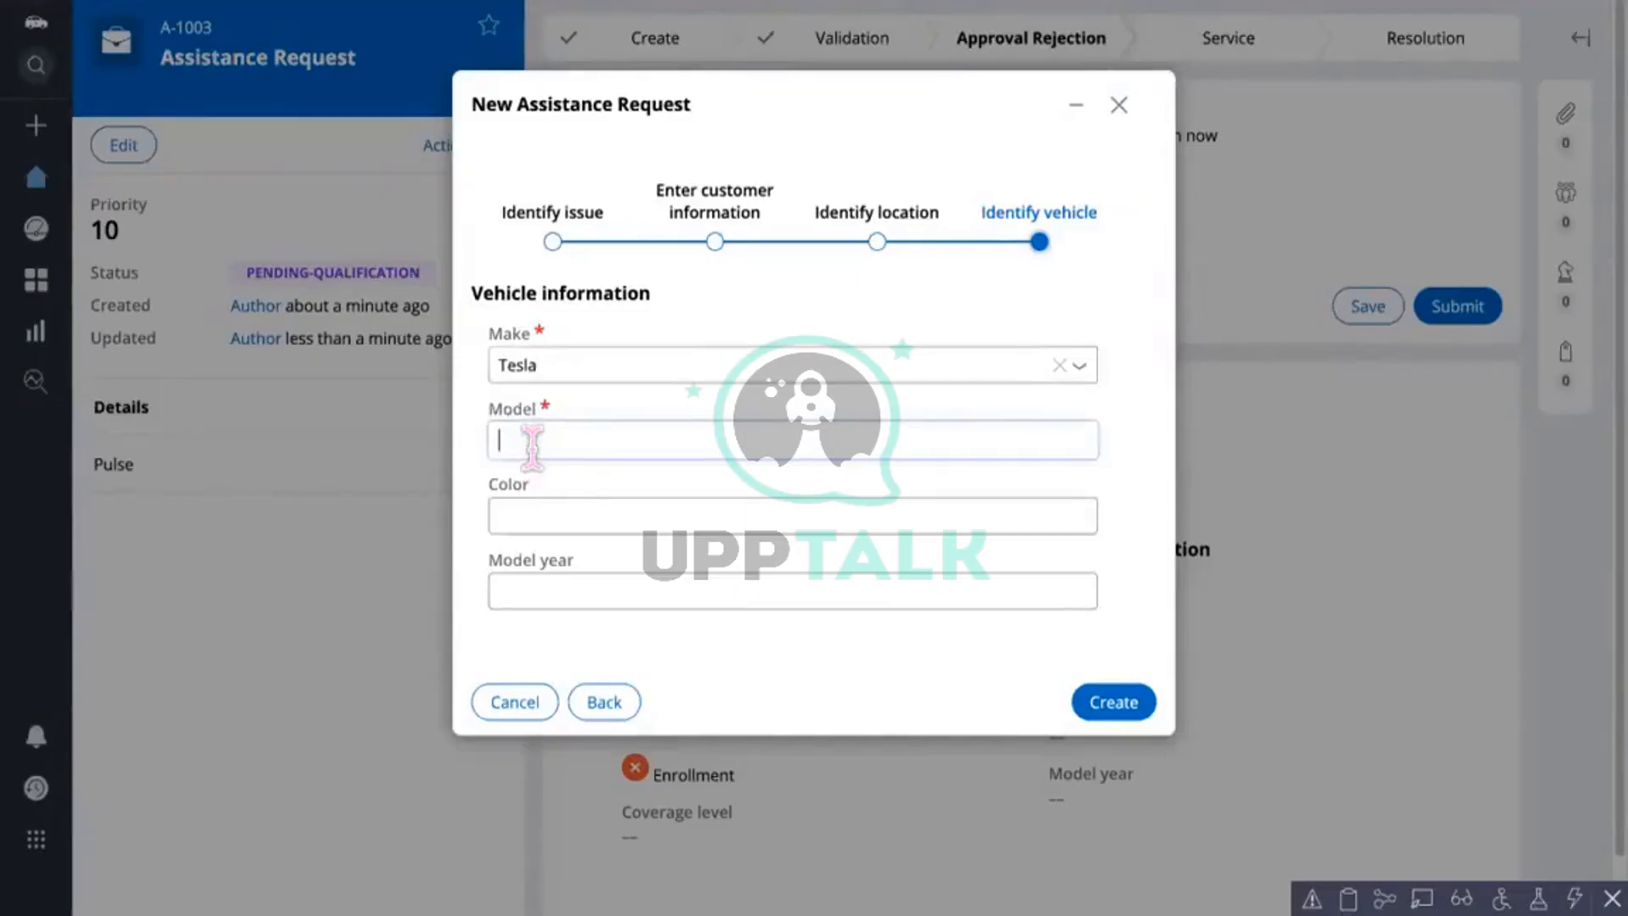
text(1001)
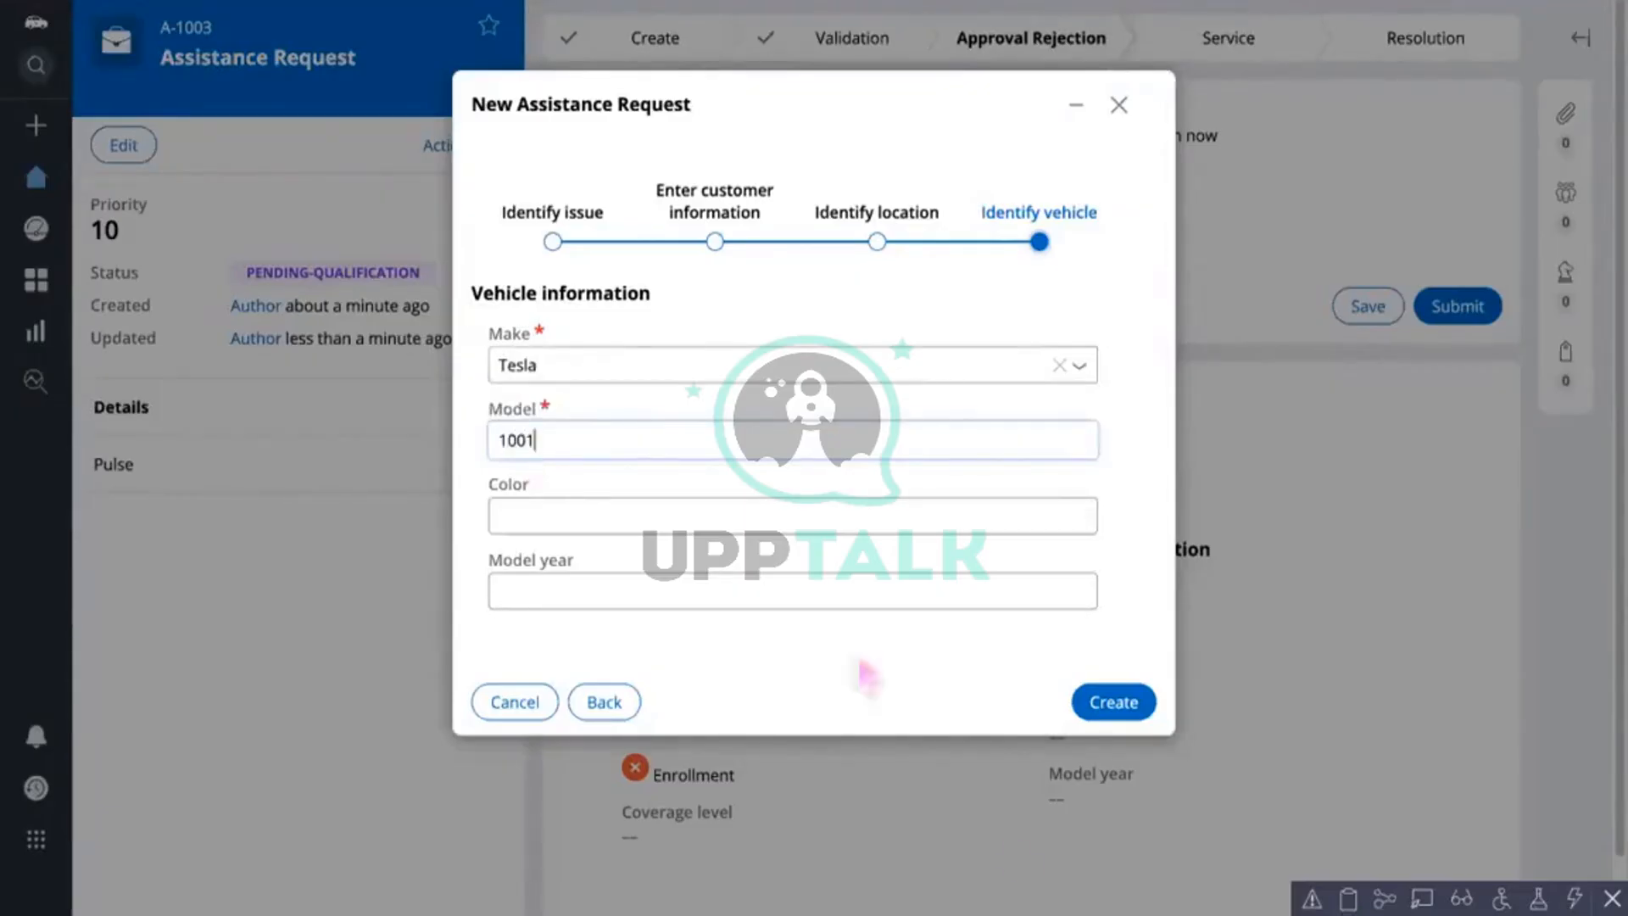
click(1113, 702)
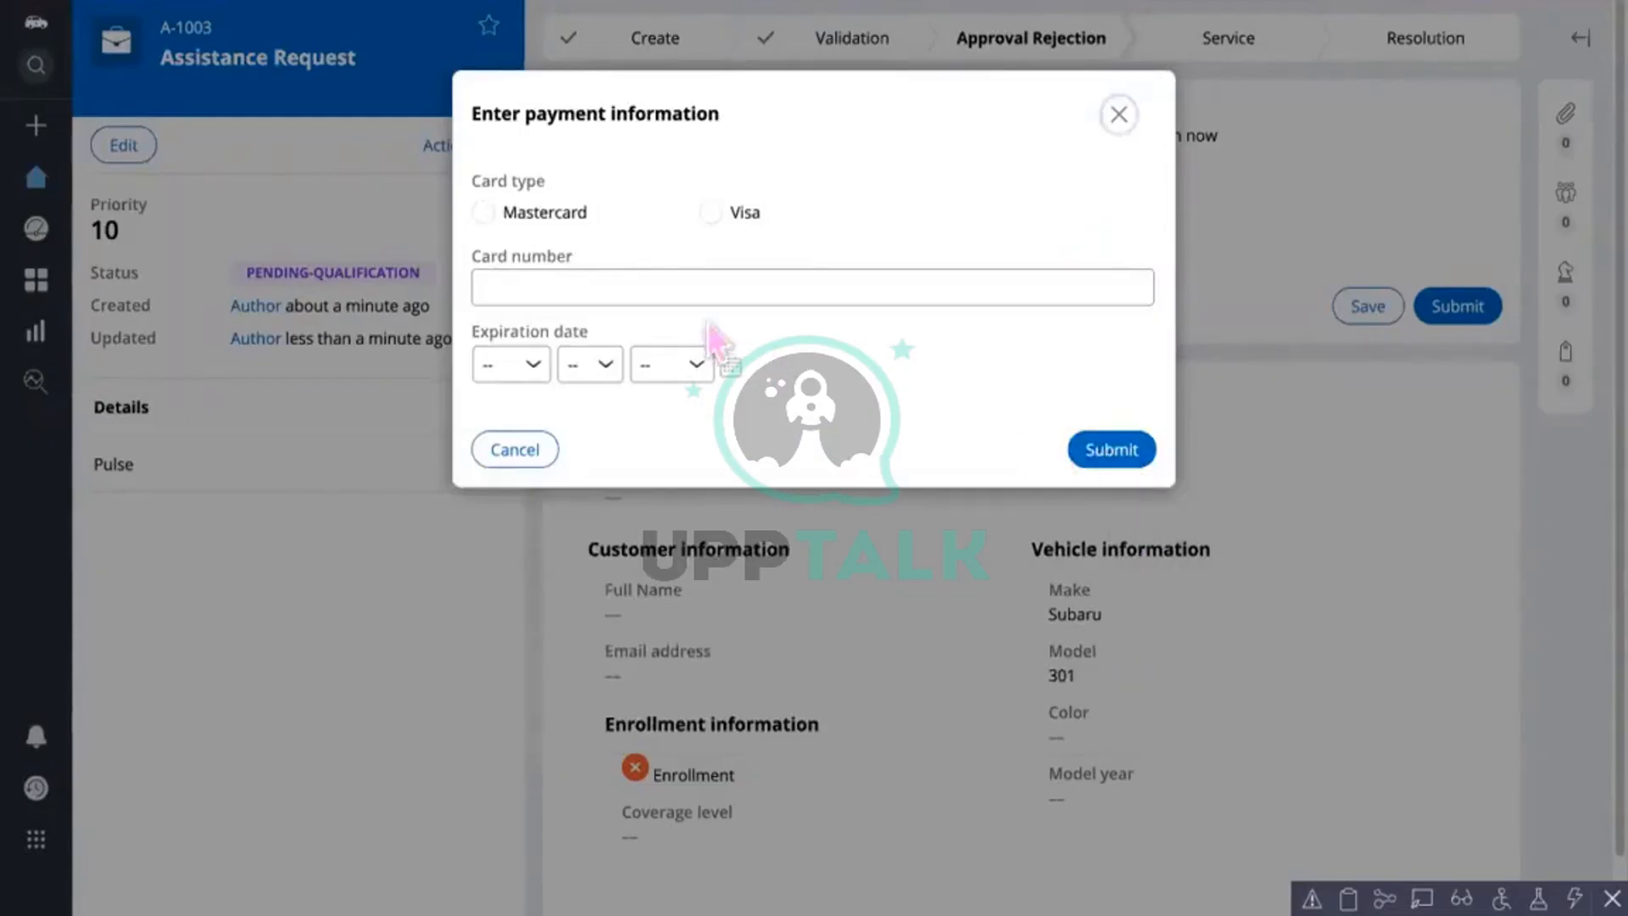
click(664, 285)
text(202030)
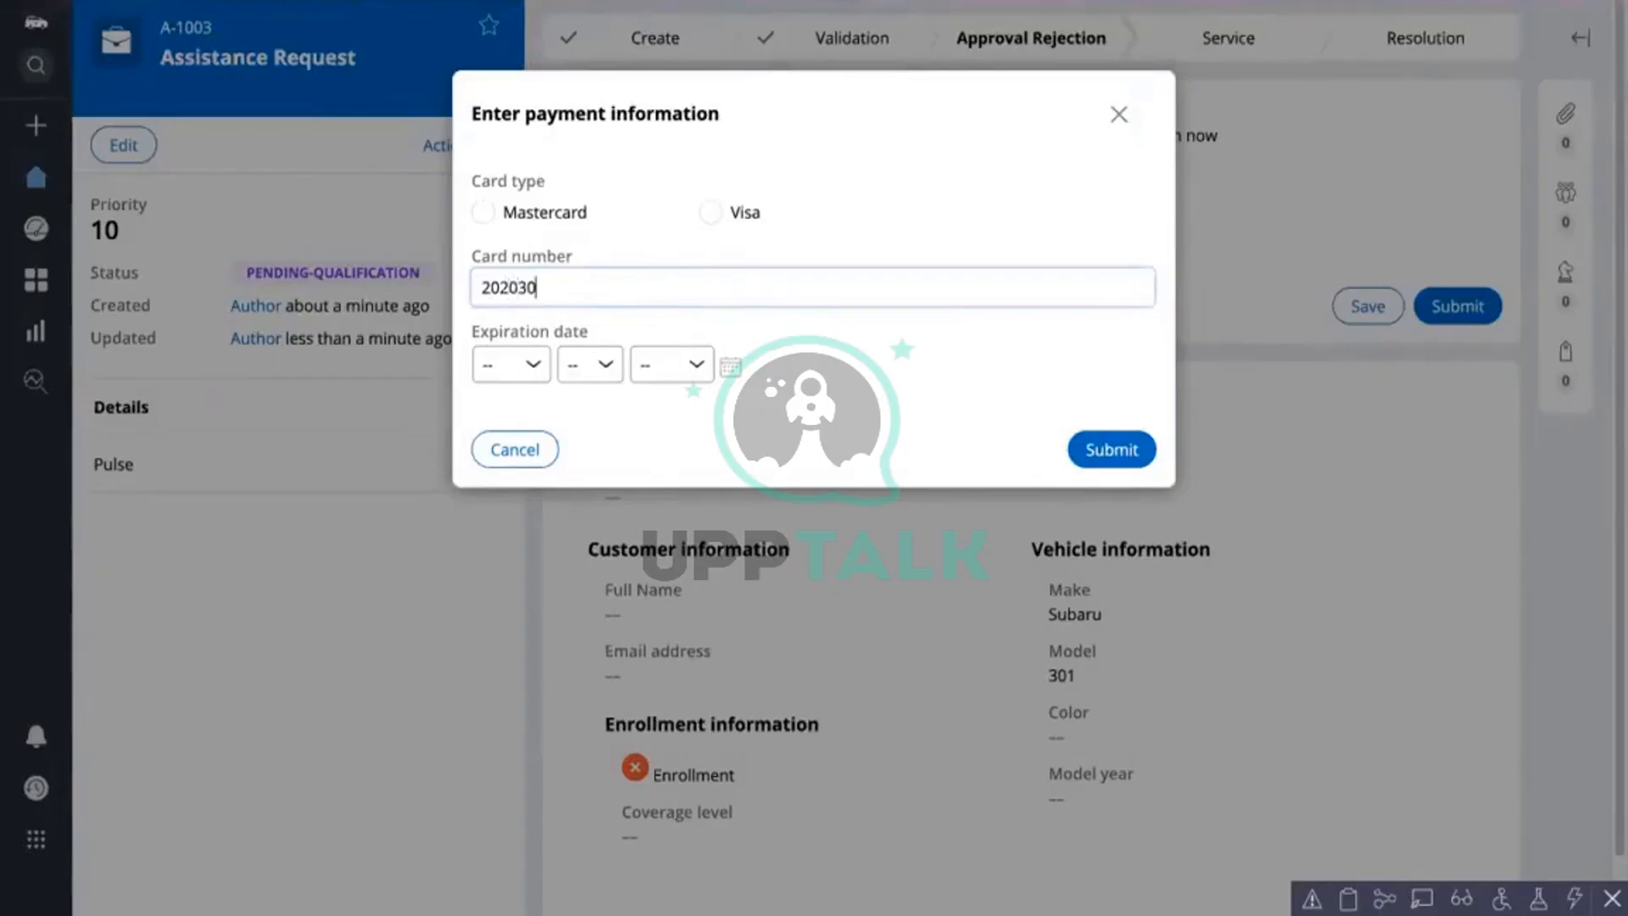
click(1112, 458)
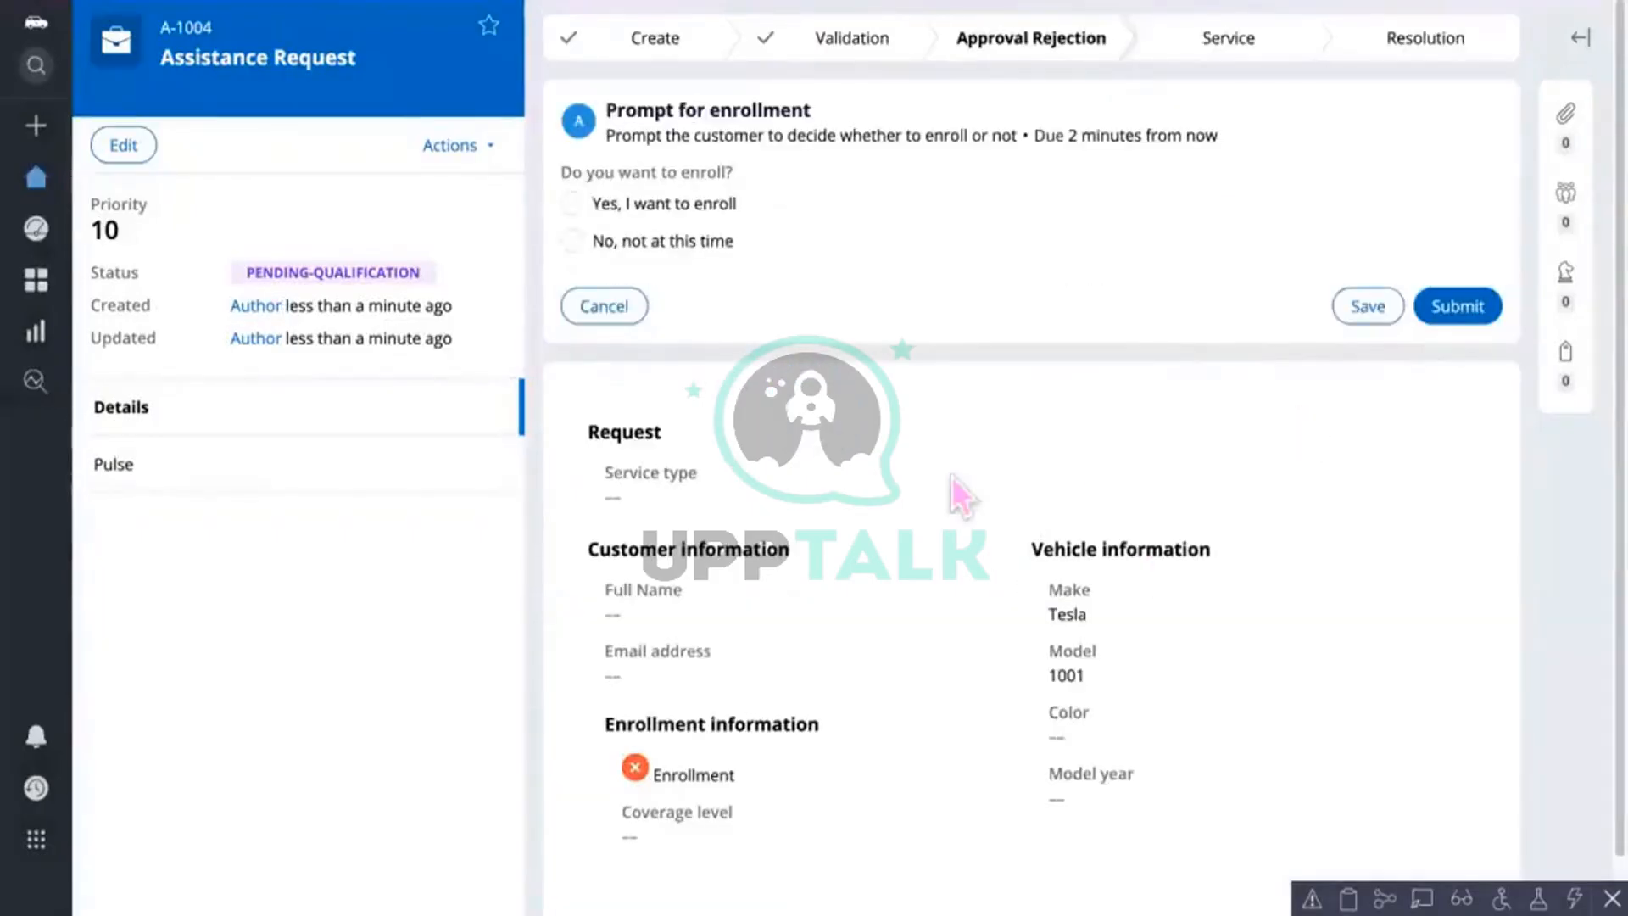
Step: Submit the enrollment and case details steps, then close the Validation stage popover and the 'Thank you!' banner
click(1467, 305)
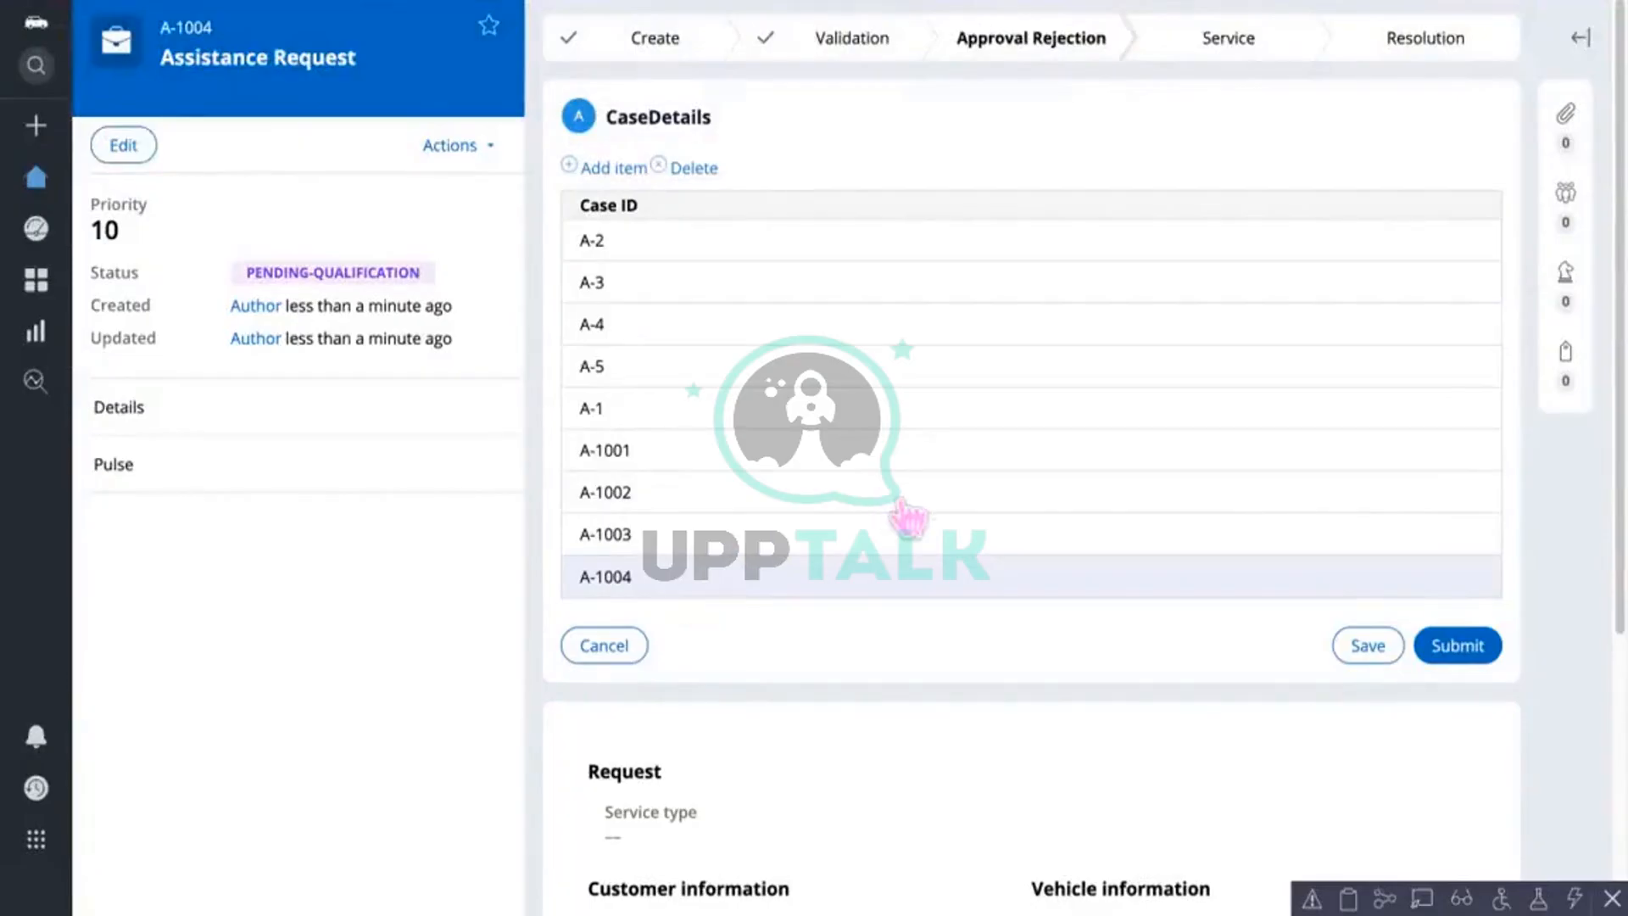
click(1470, 648)
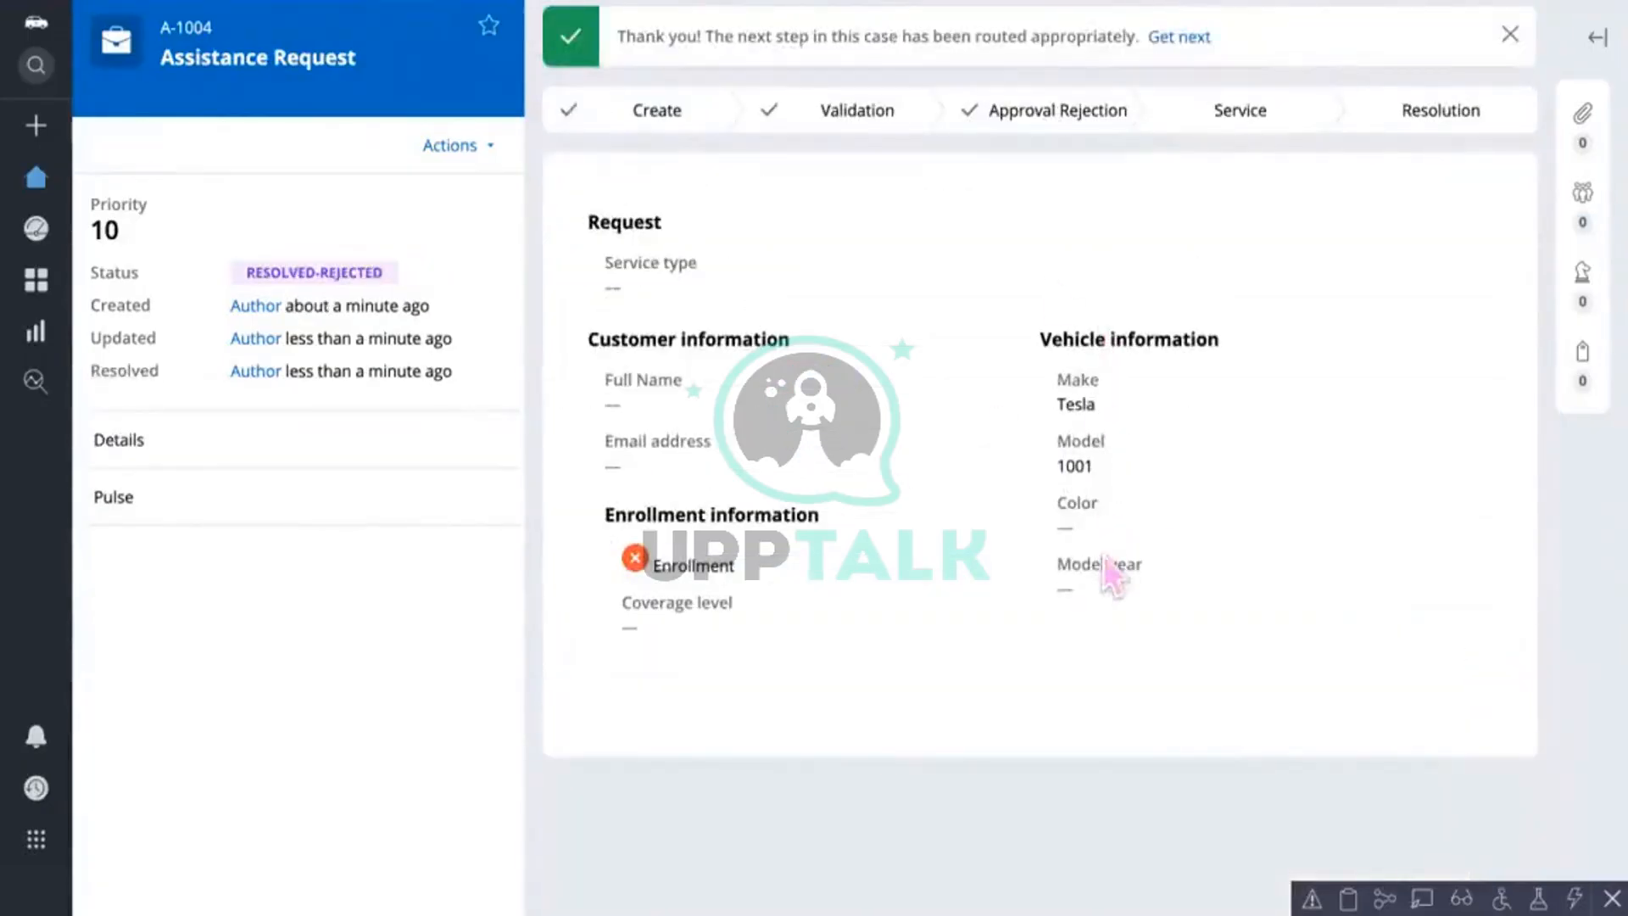
click(847, 117)
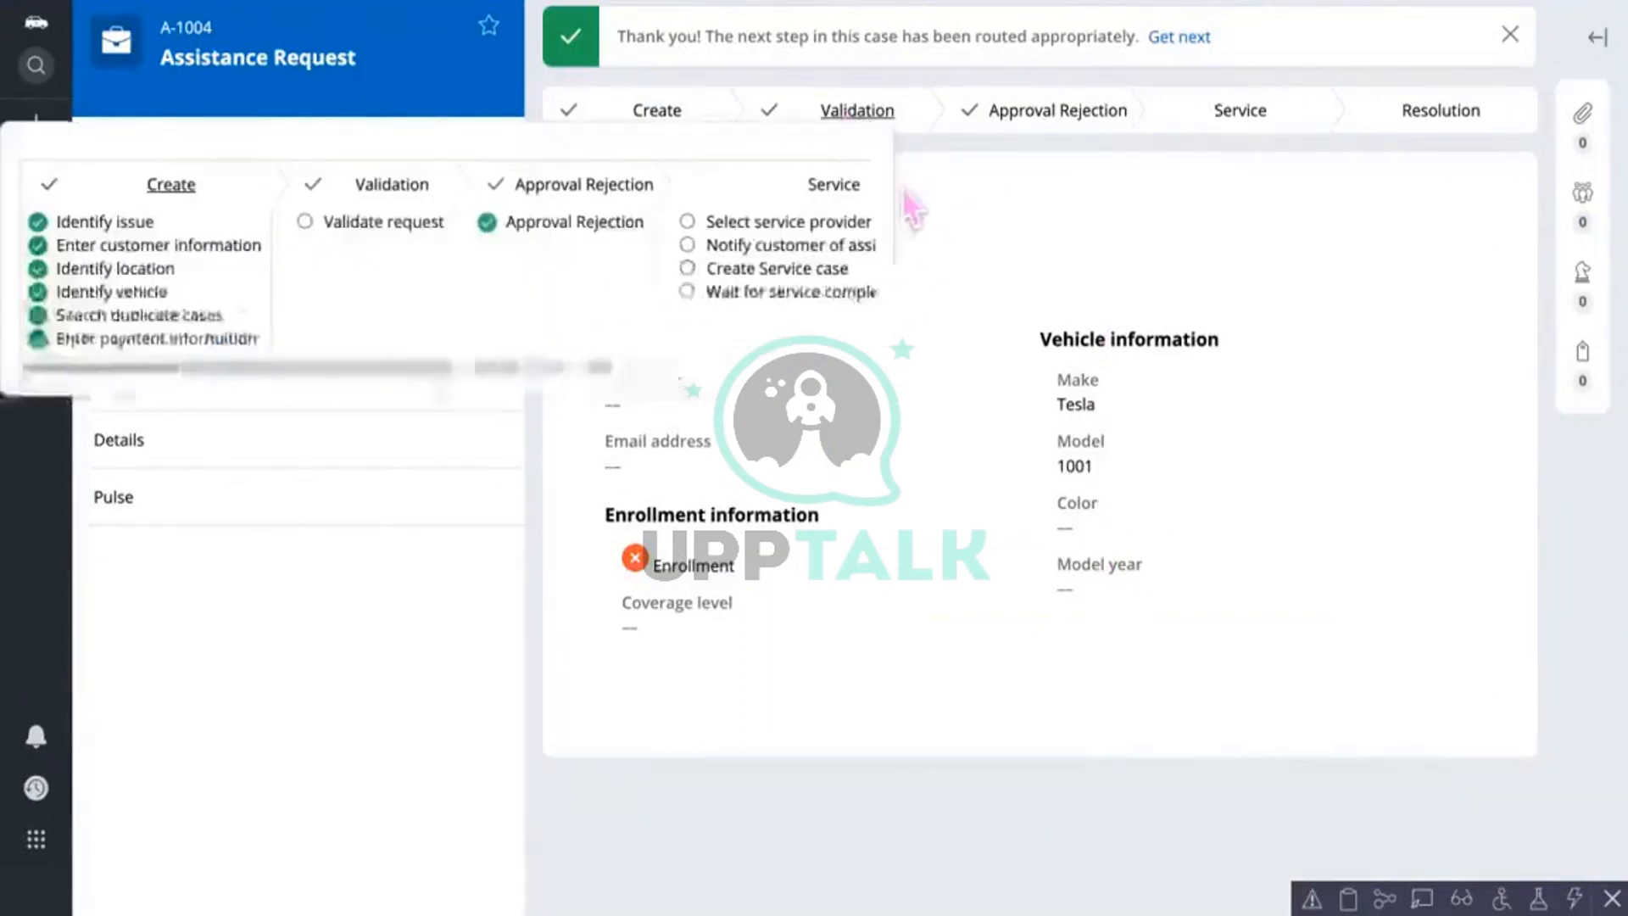
click(1003, 283)
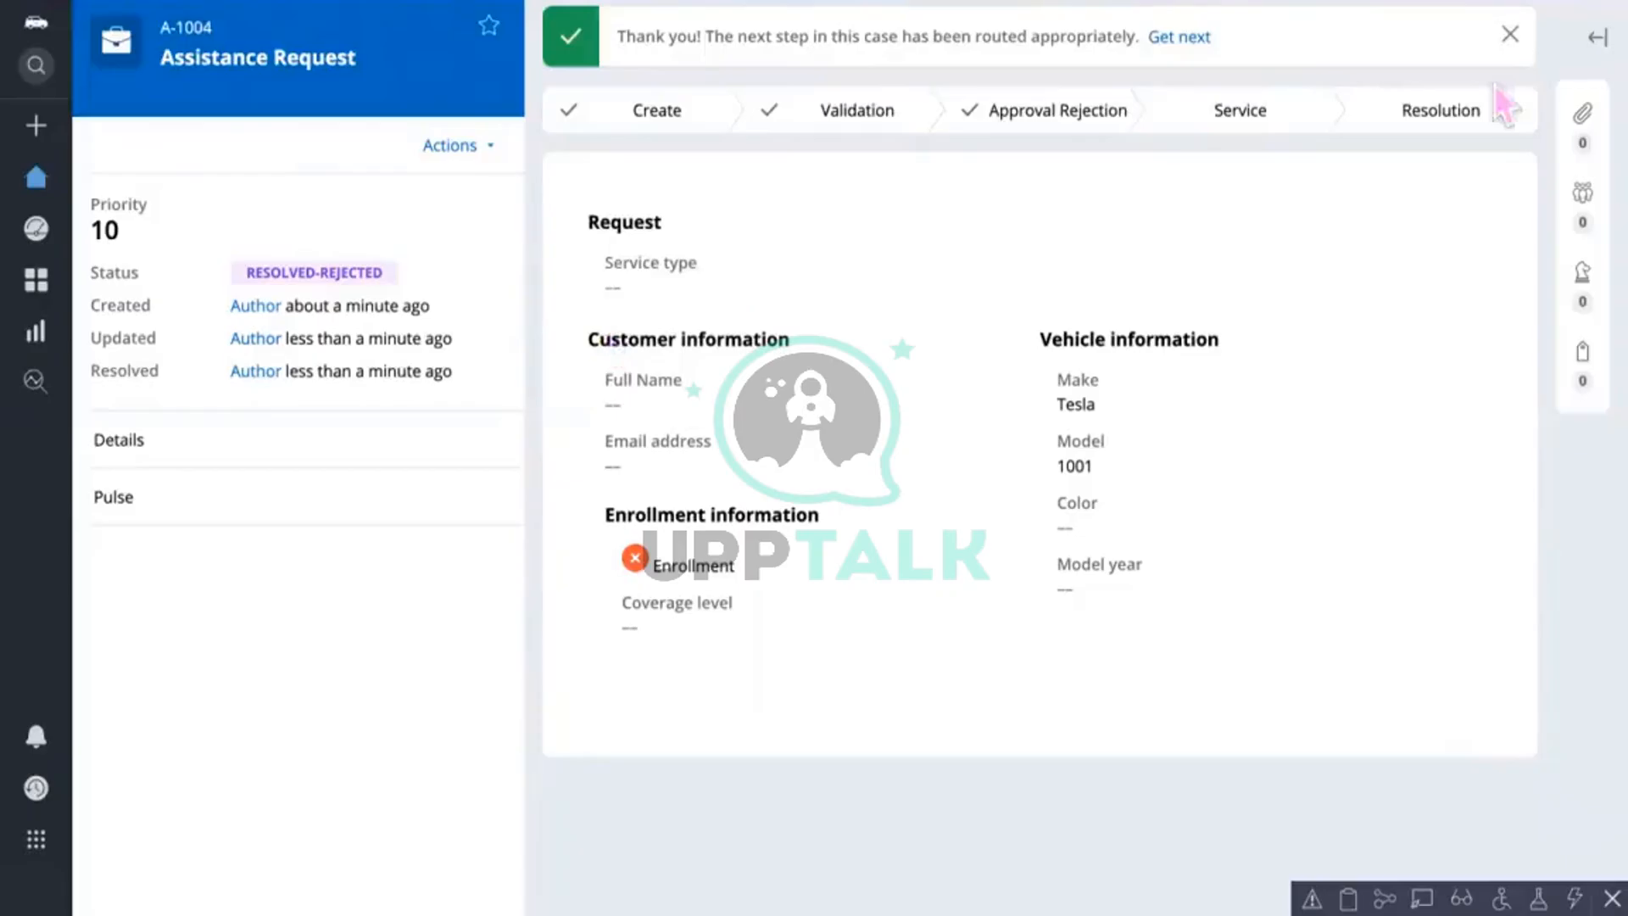
click(1510, 35)
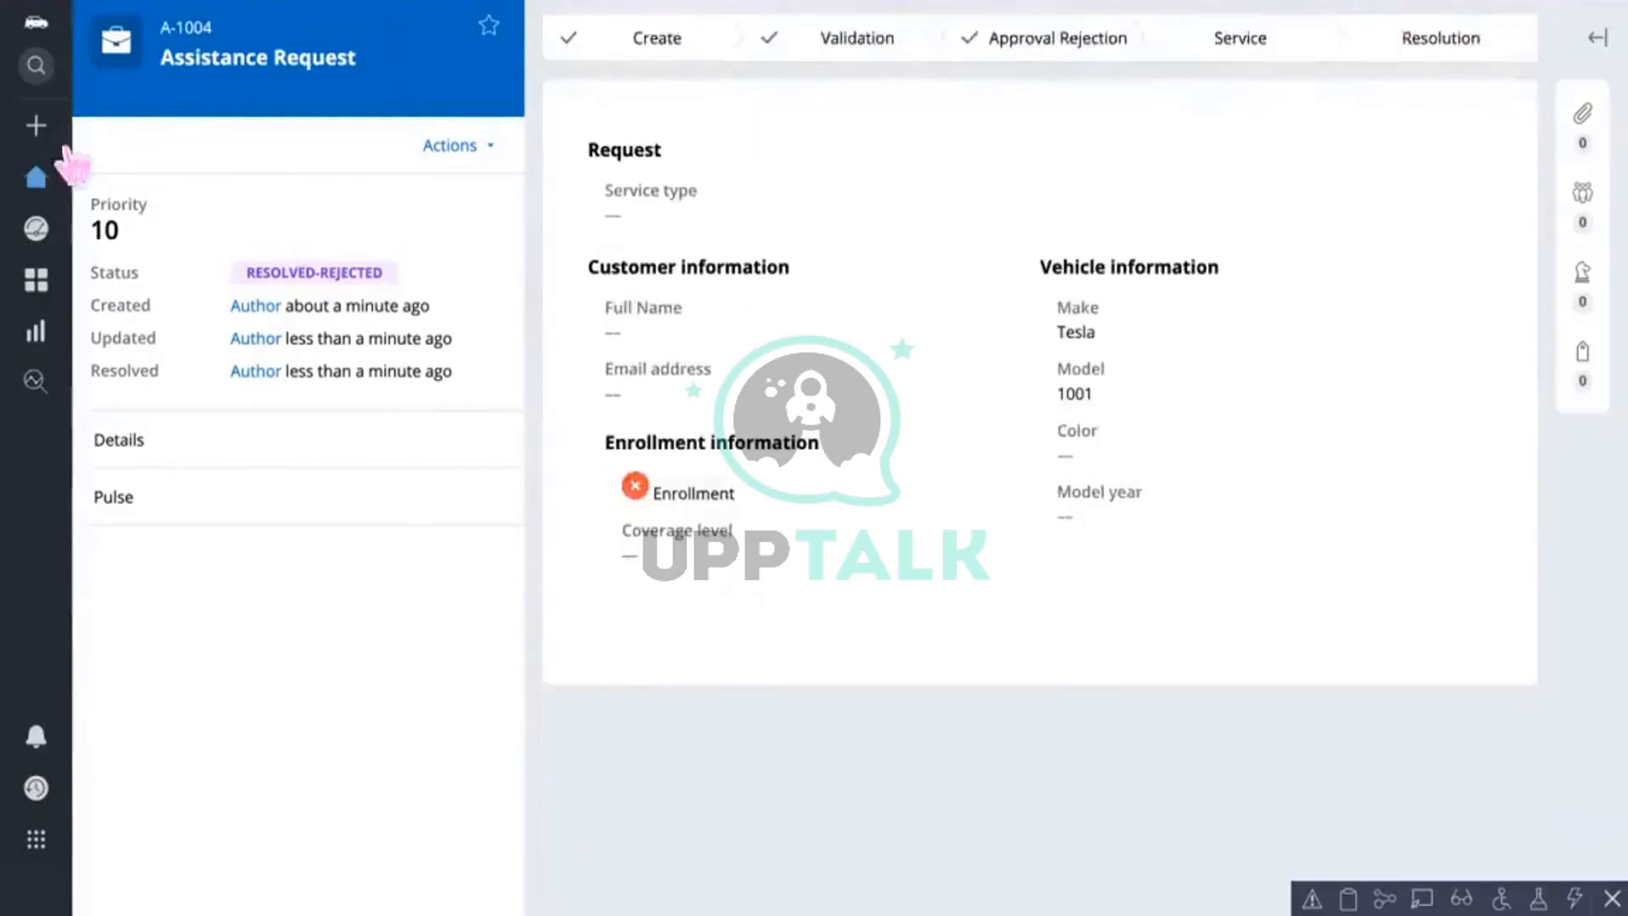
Step: Start an Assistance Request, advance two steps, then cancel it
click(37, 127)
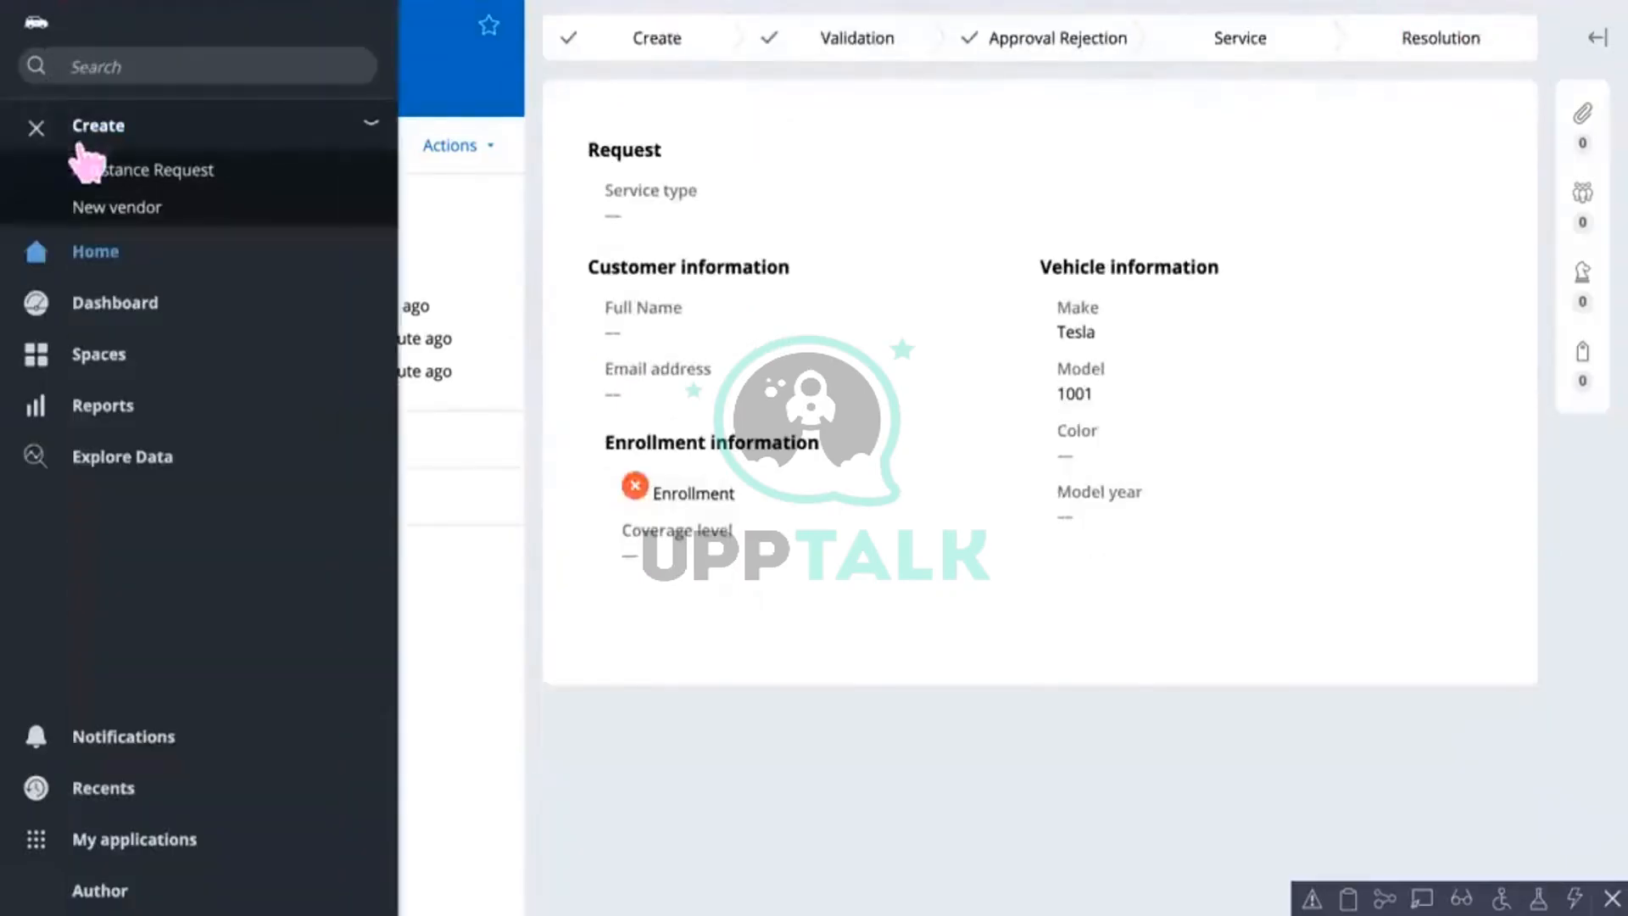
click(198, 169)
click(1097, 476)
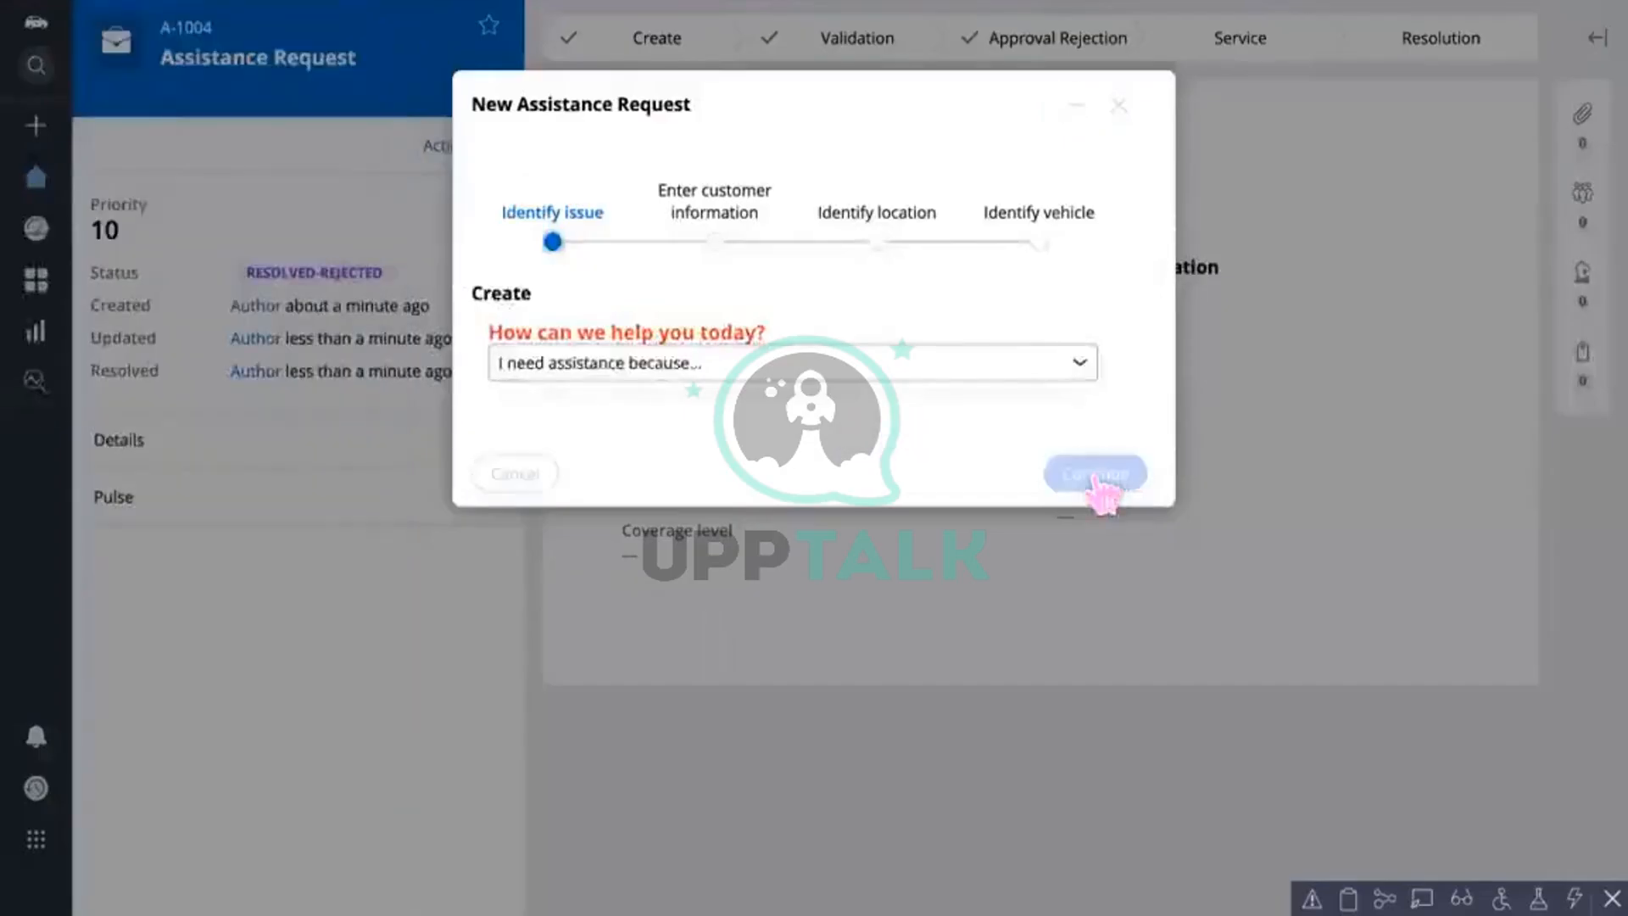
click(1098, 807)
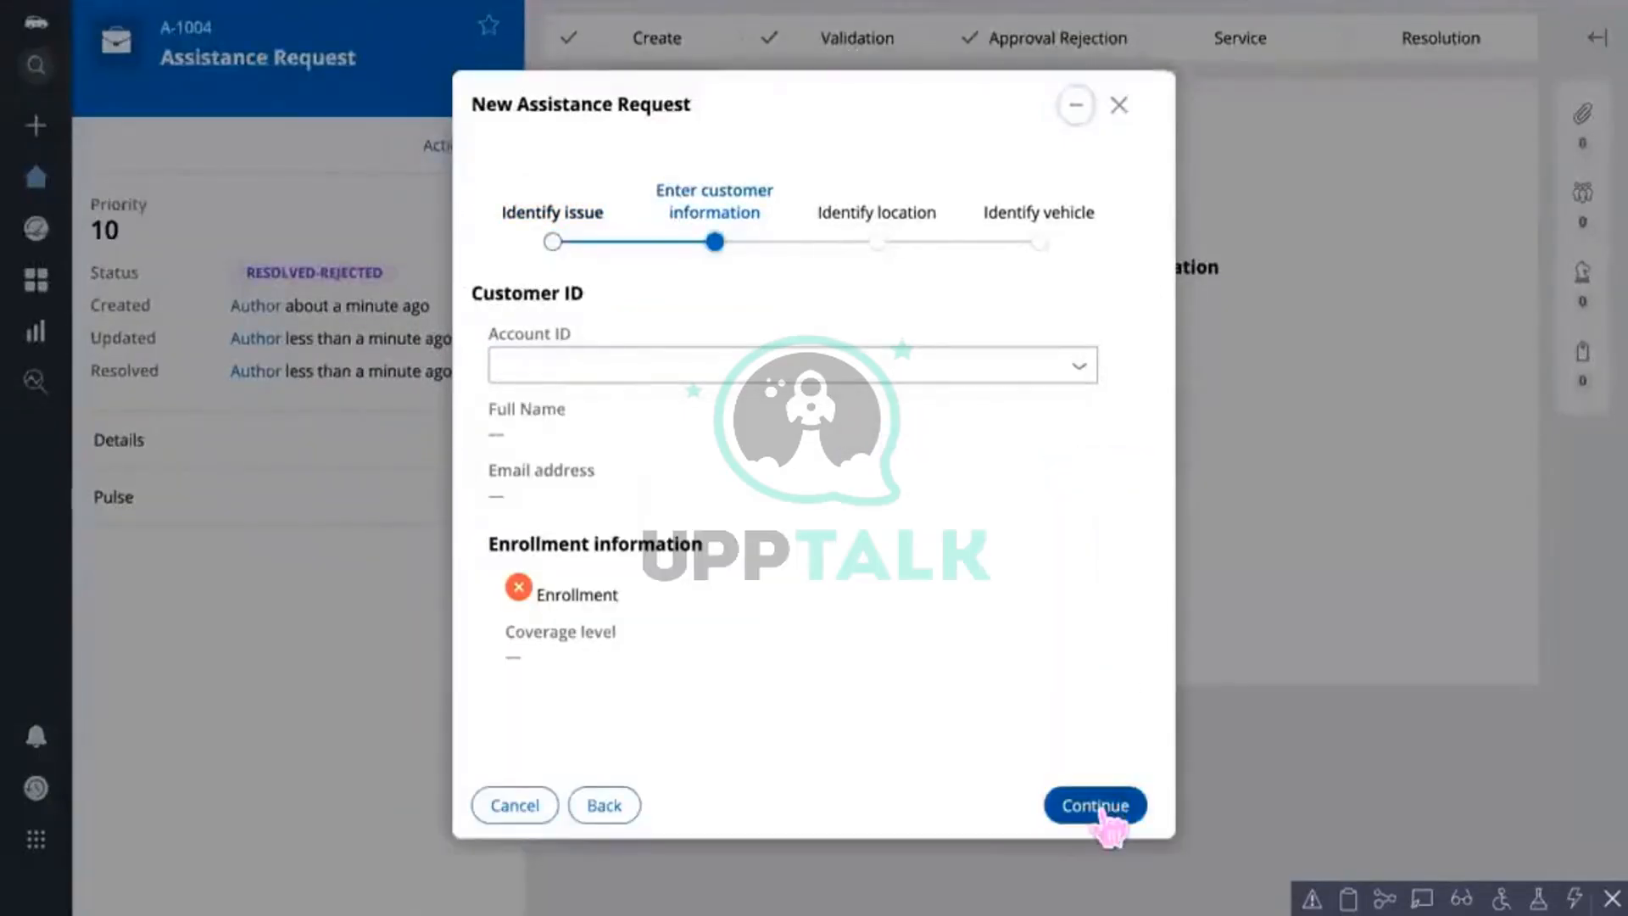
click(1119, 104)
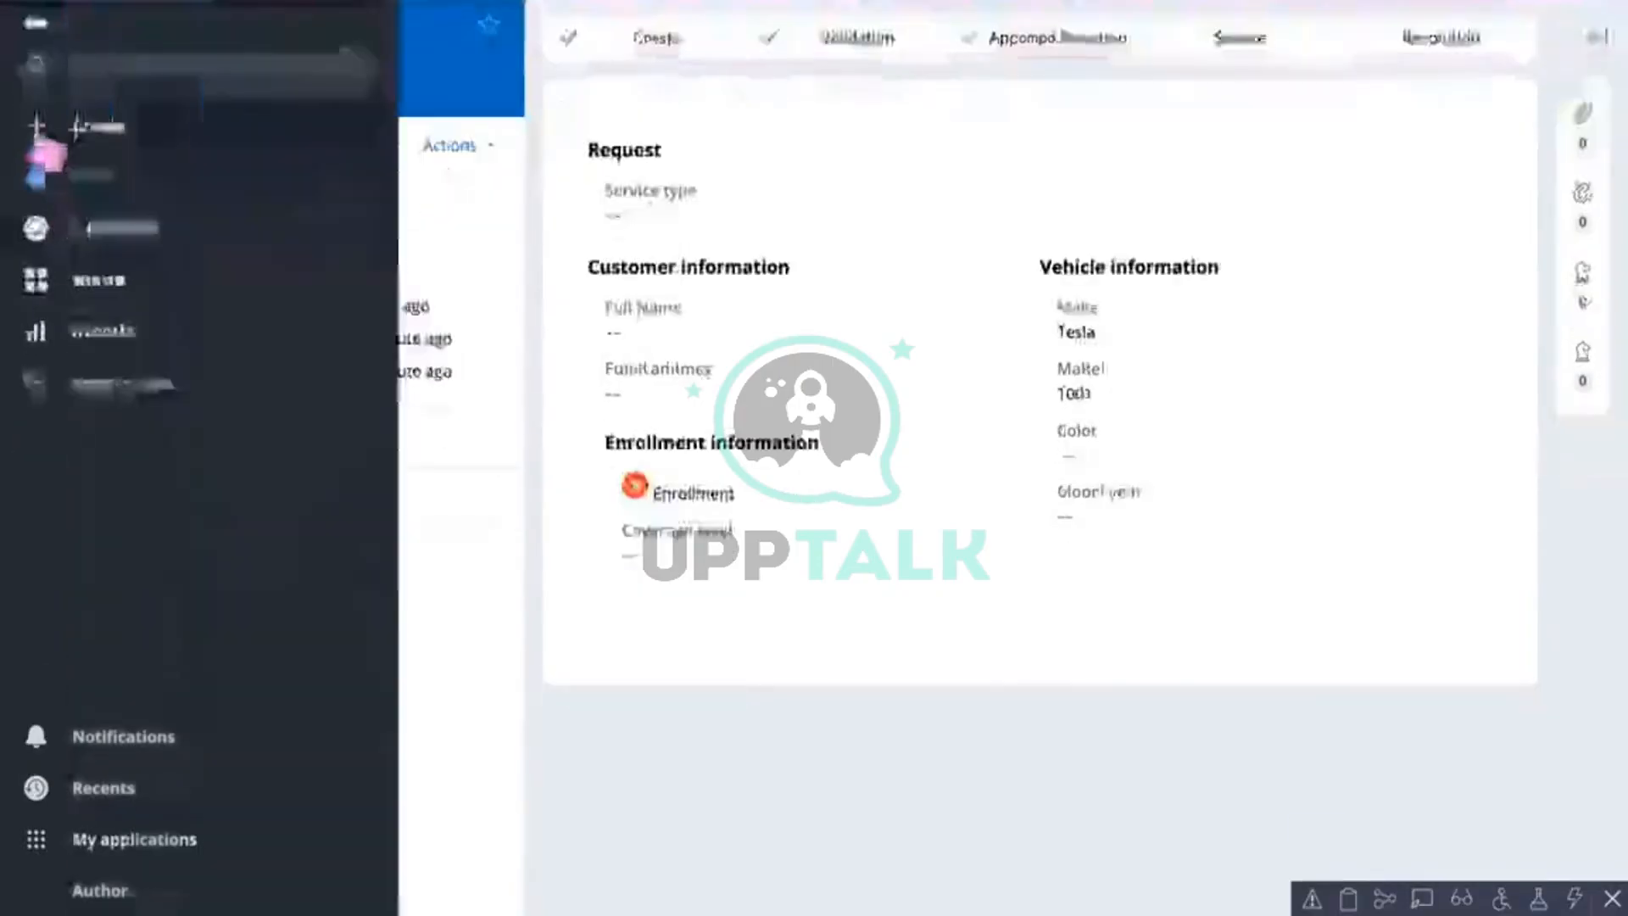
Step: Start a fresh Assistance Request and continue through issue, customer information and location steps
click(40, 137)
click(93, 170)
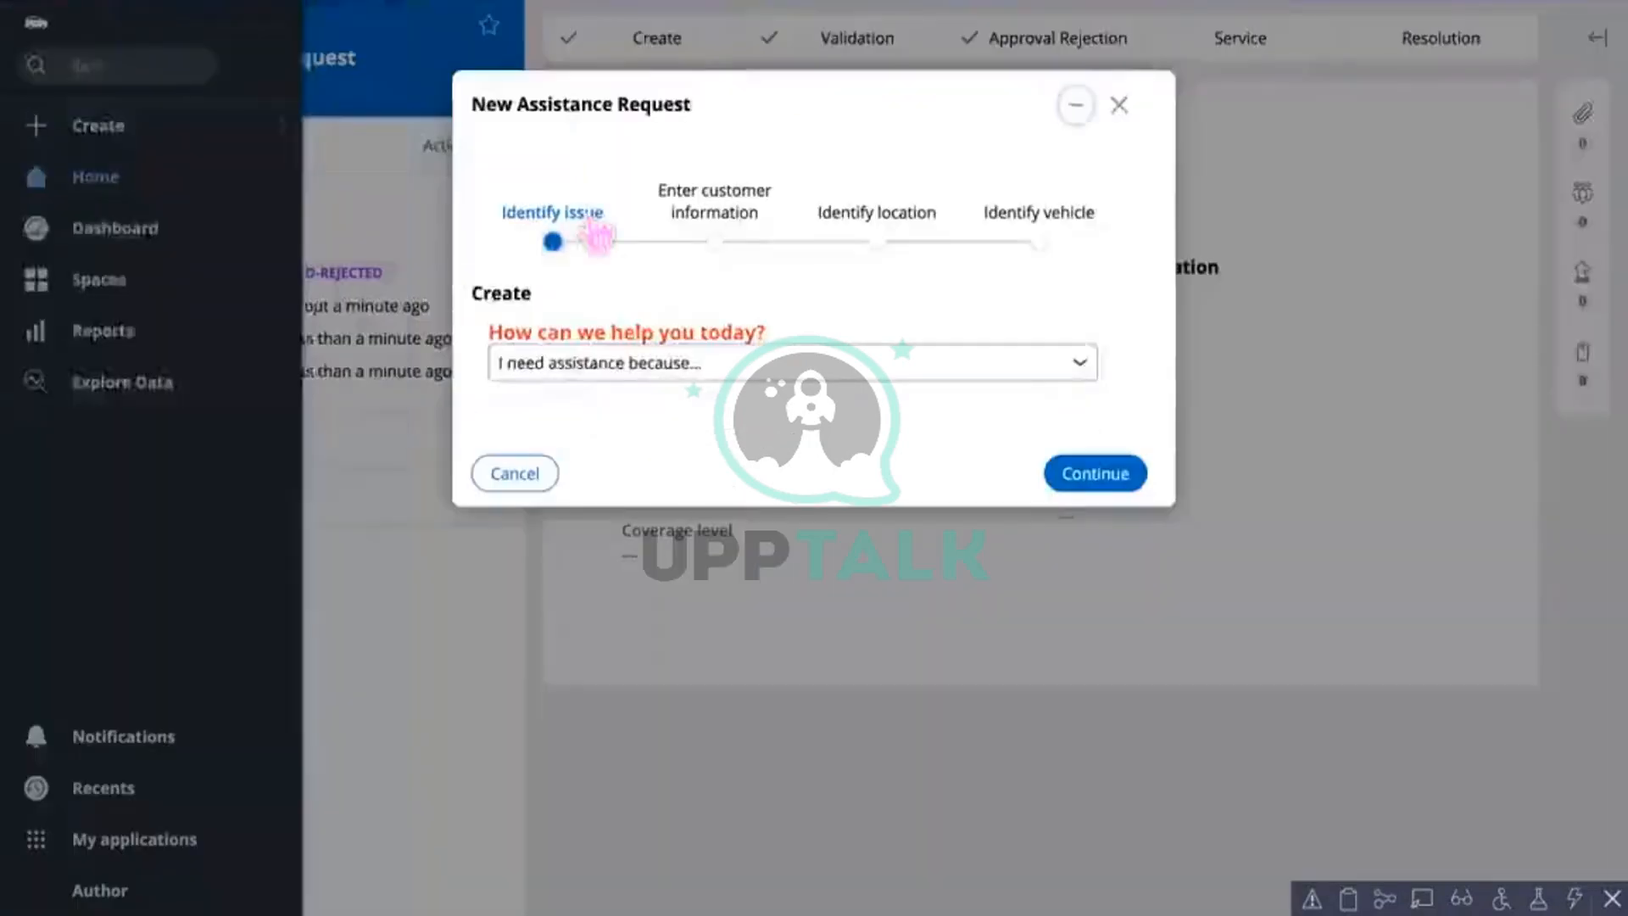
click(1091, 476)
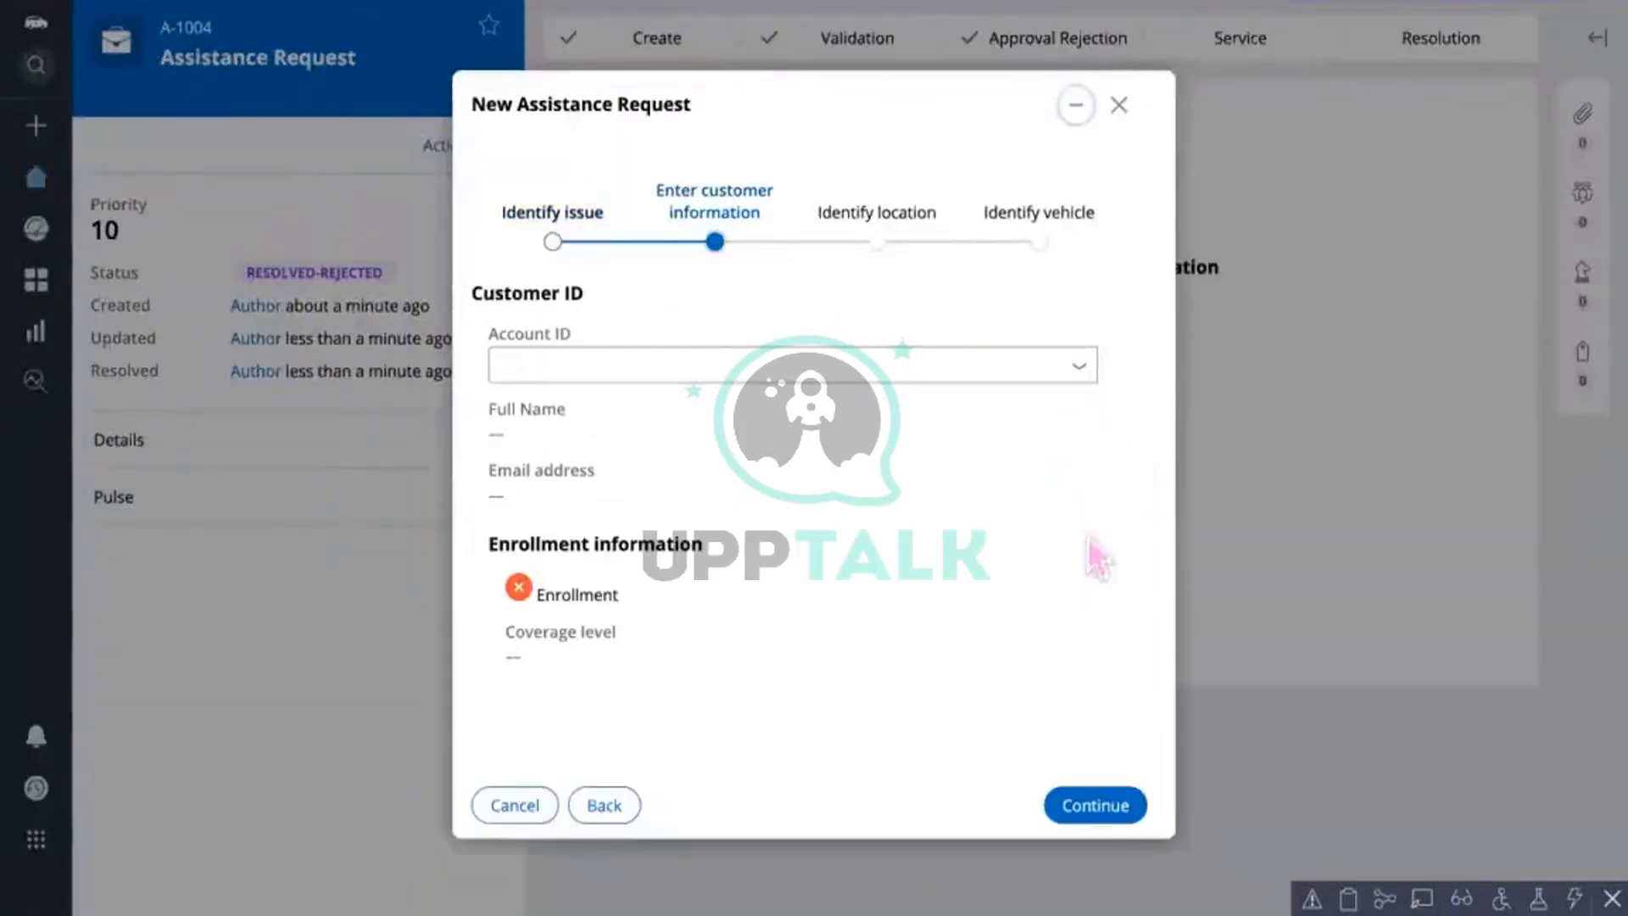
click(1088, 803)
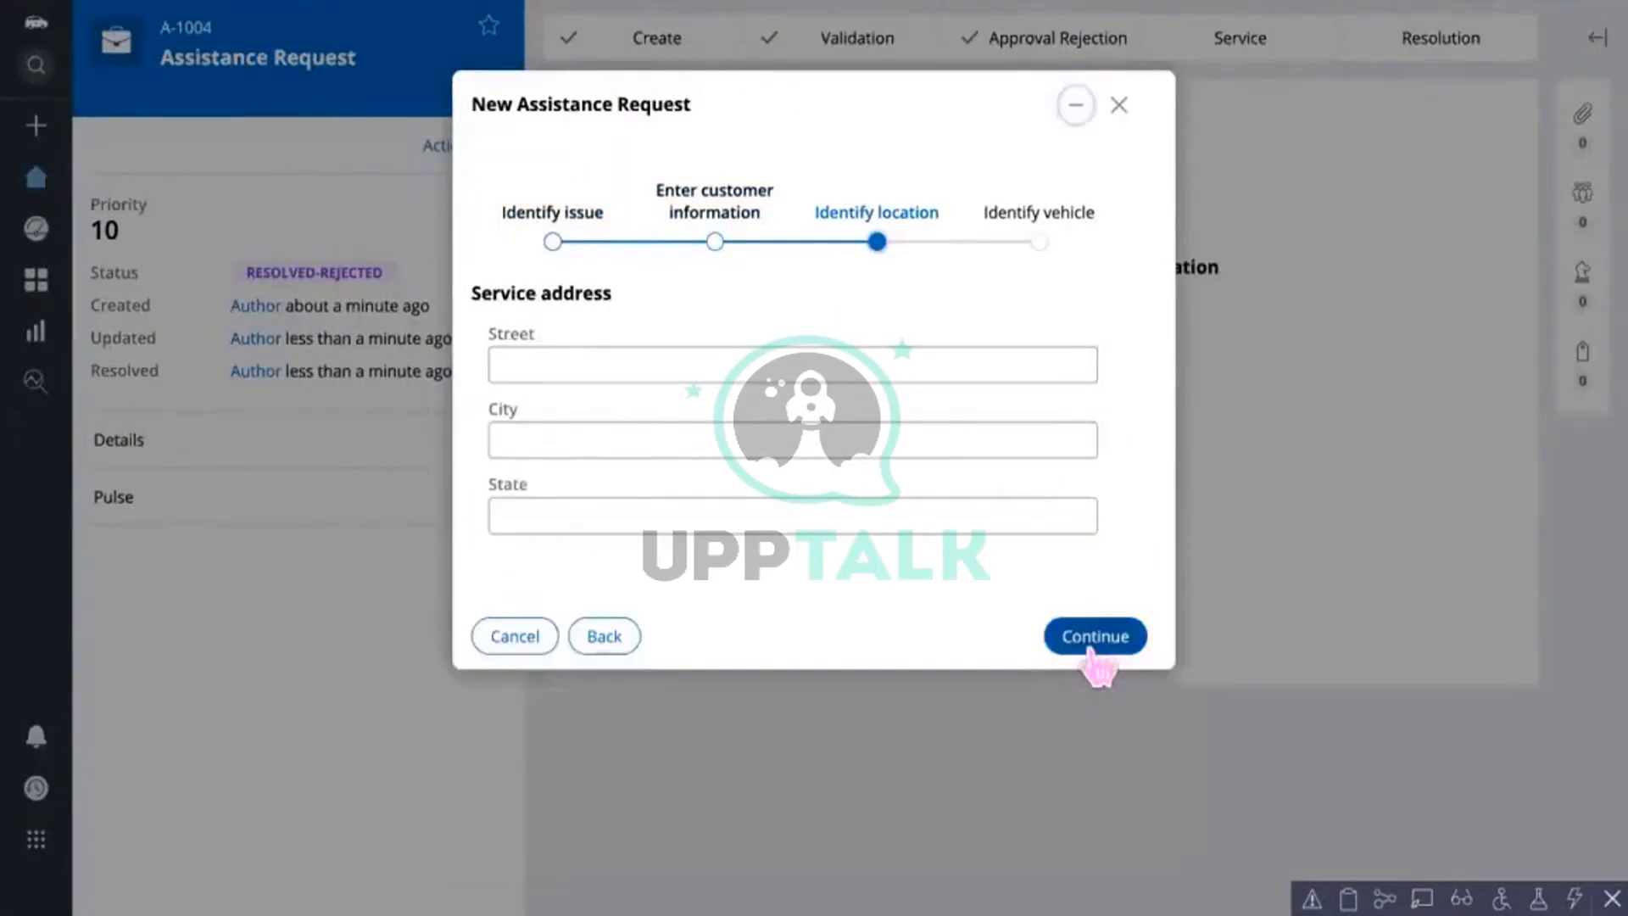
click(1091, 642)
Step: Set make Tesla and model 2001, create case A-1006, and submit a card number
click(520, 365)
text(te)
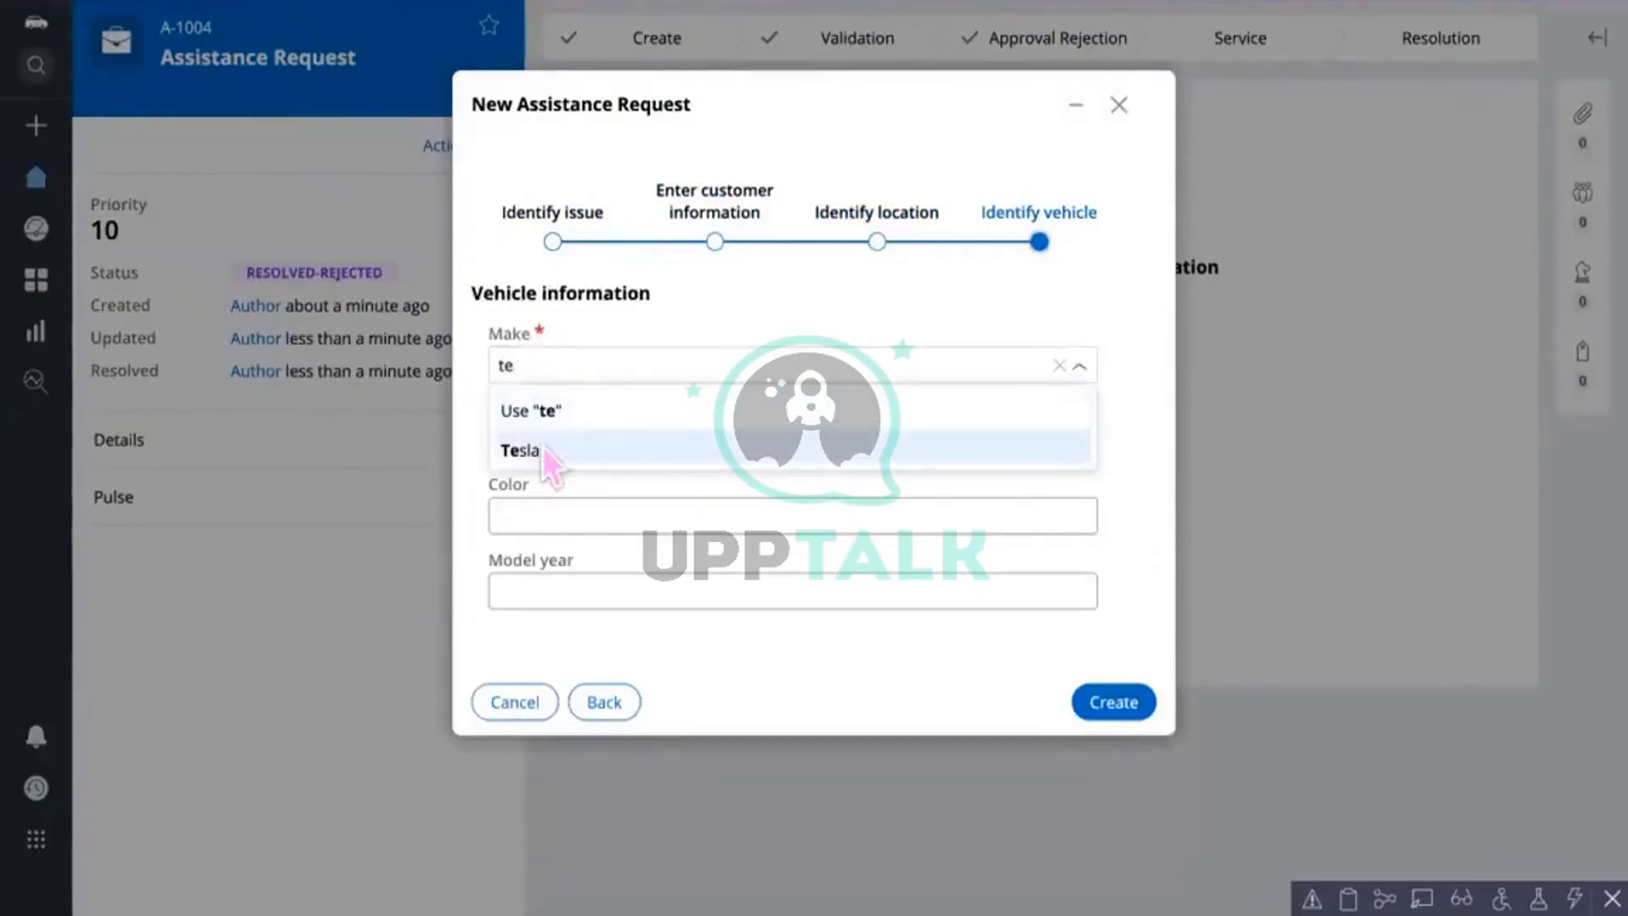
click(541, 448)
click(541, 439)
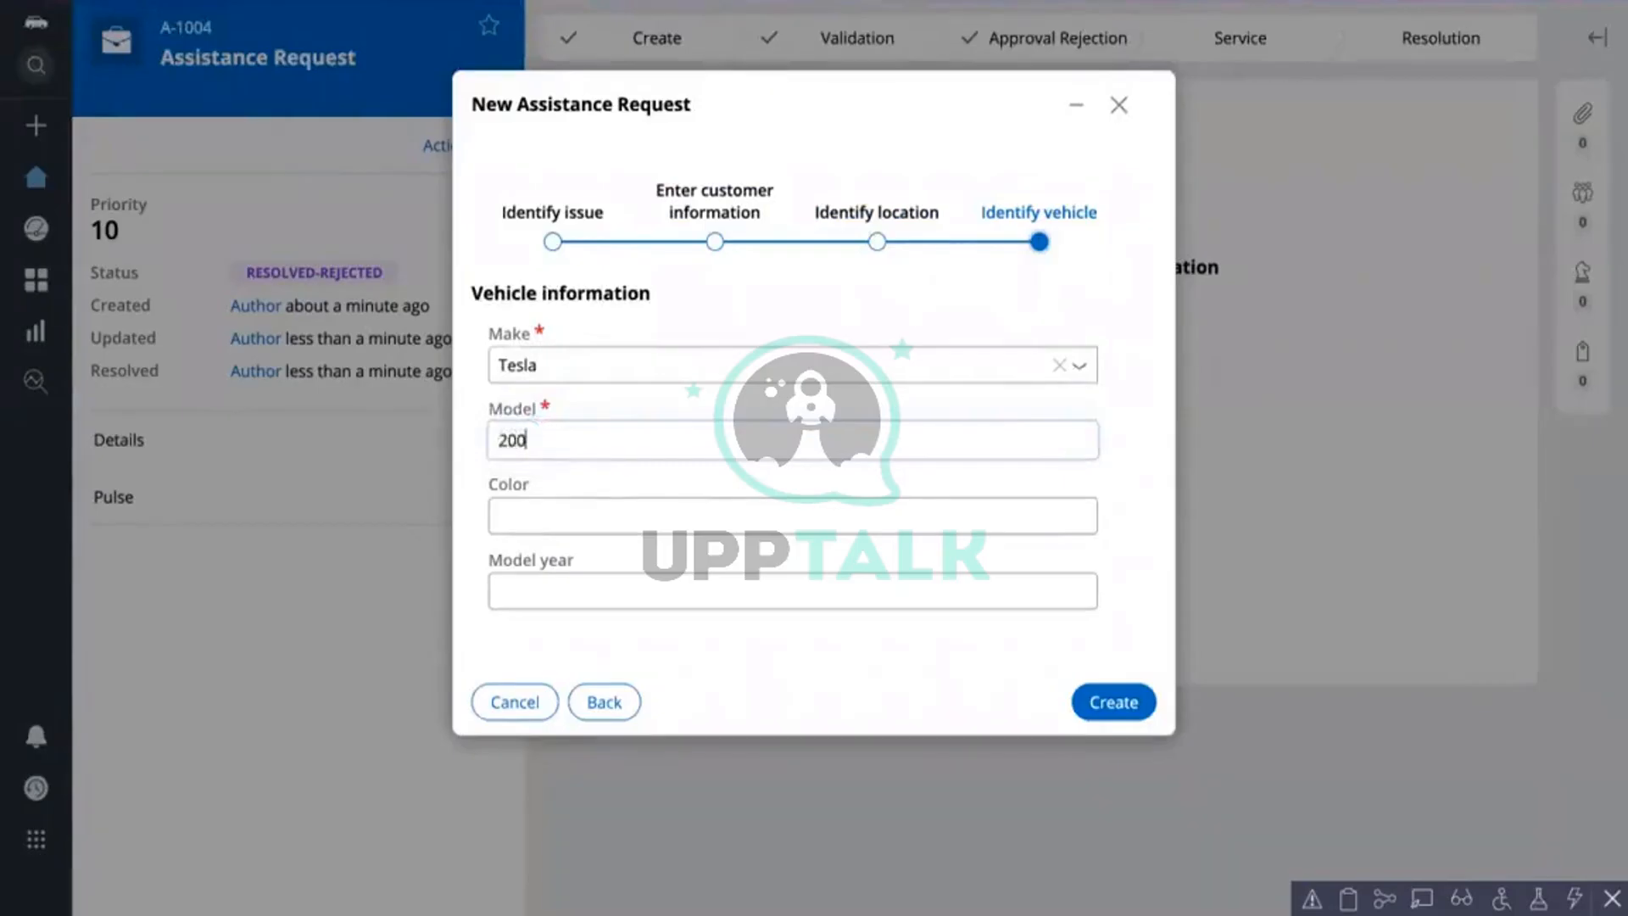
text(1)
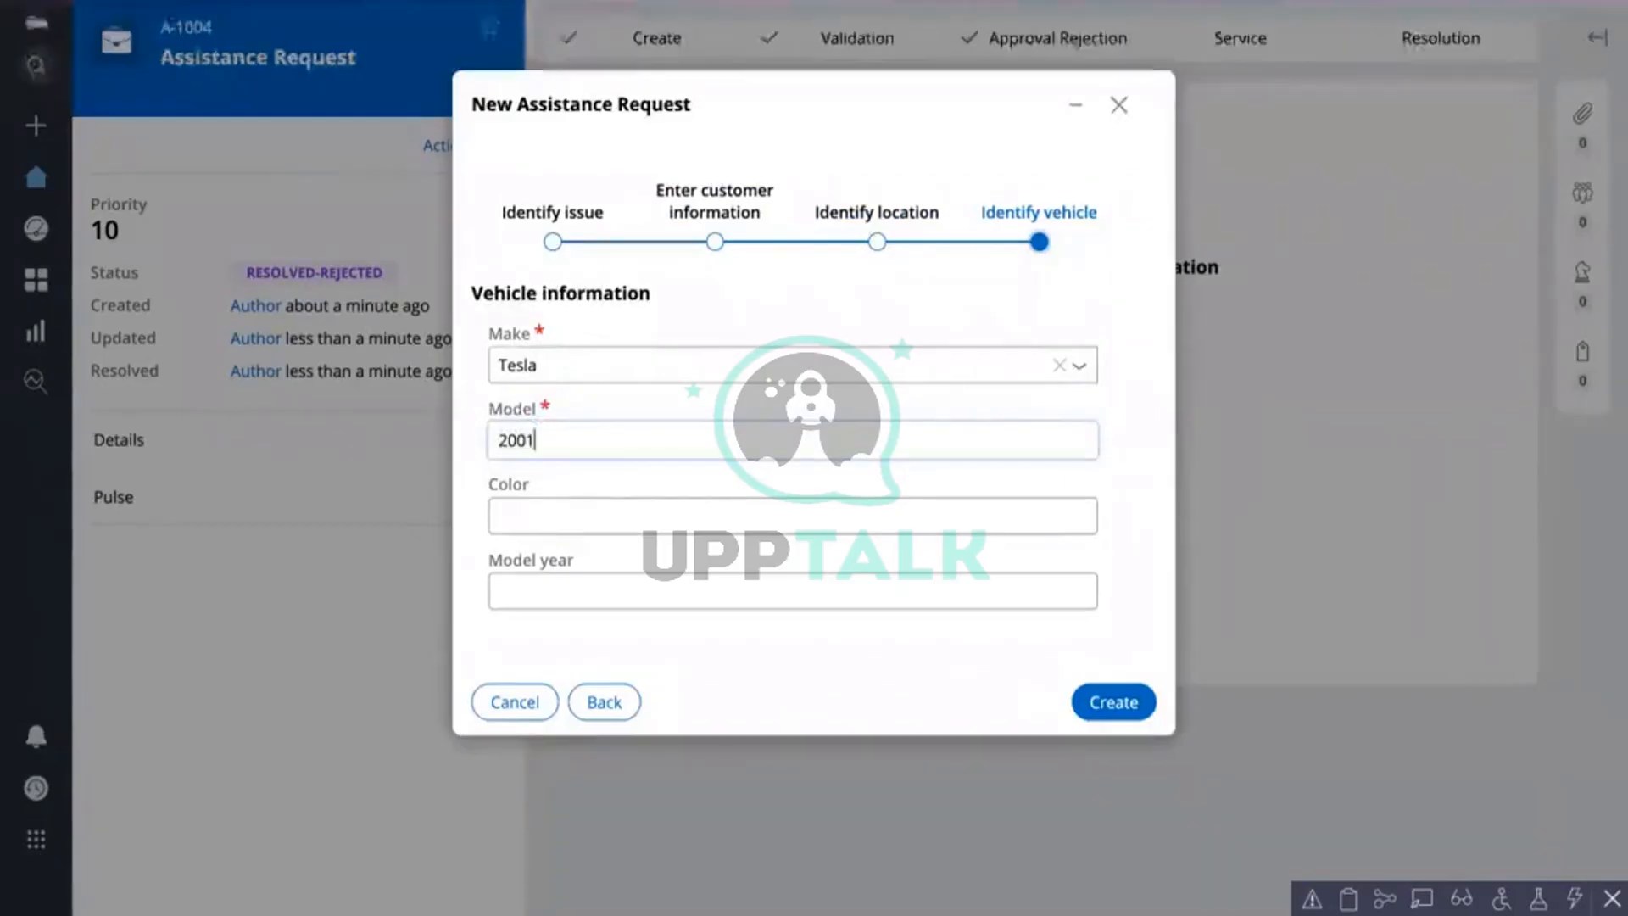
click(1116, 706)
click(512, 280)
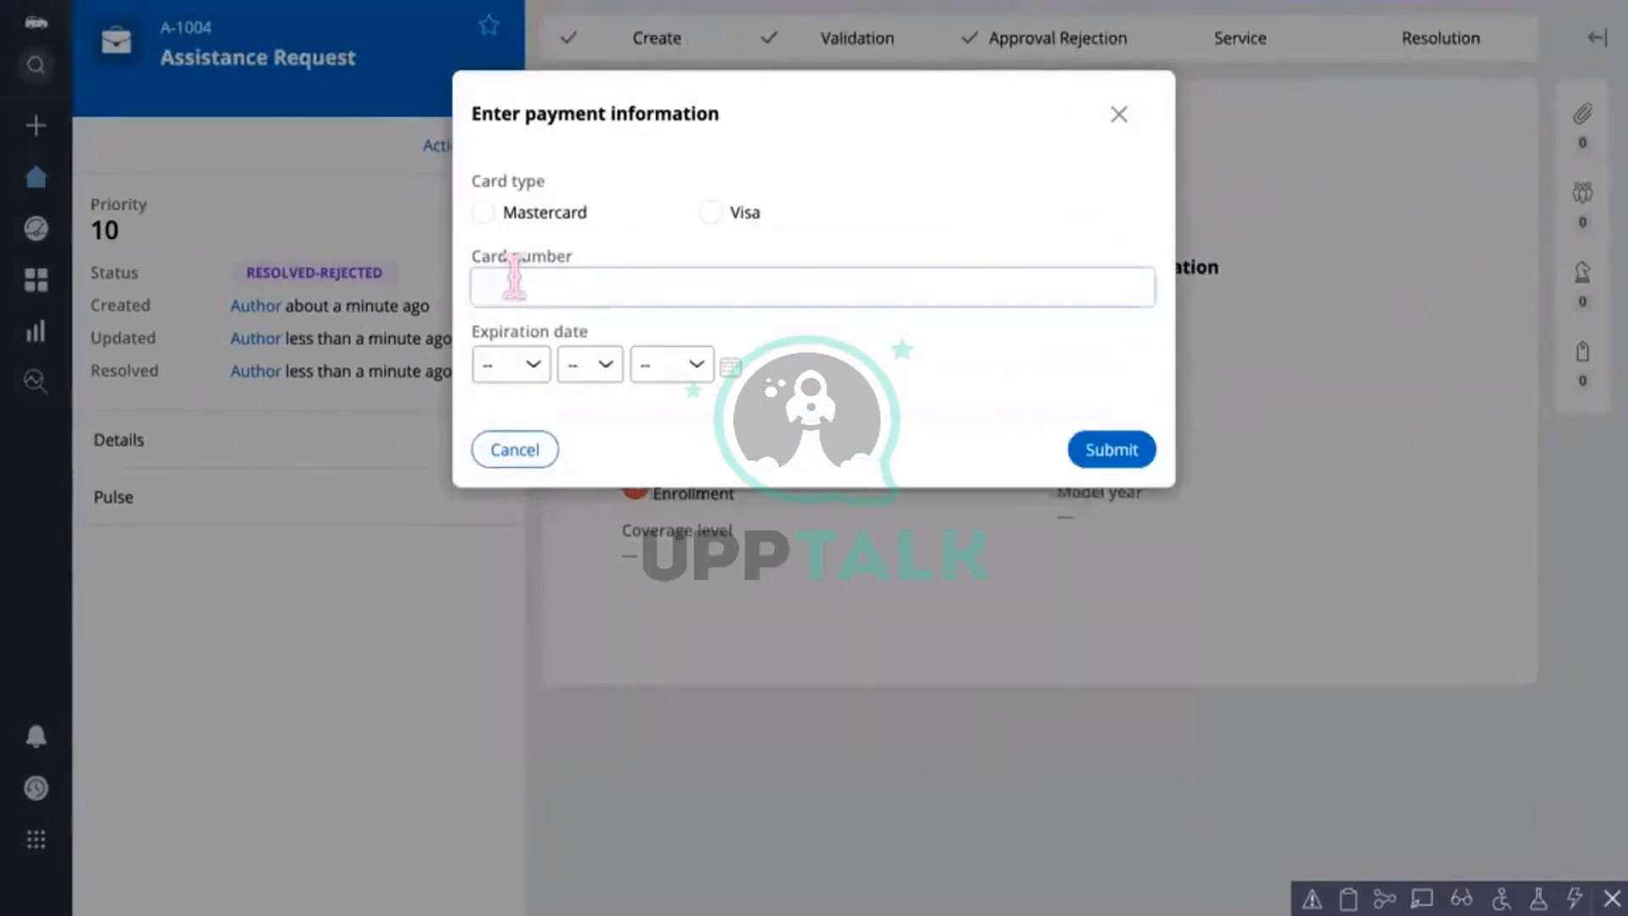
text(303030)
click(1111, 449)
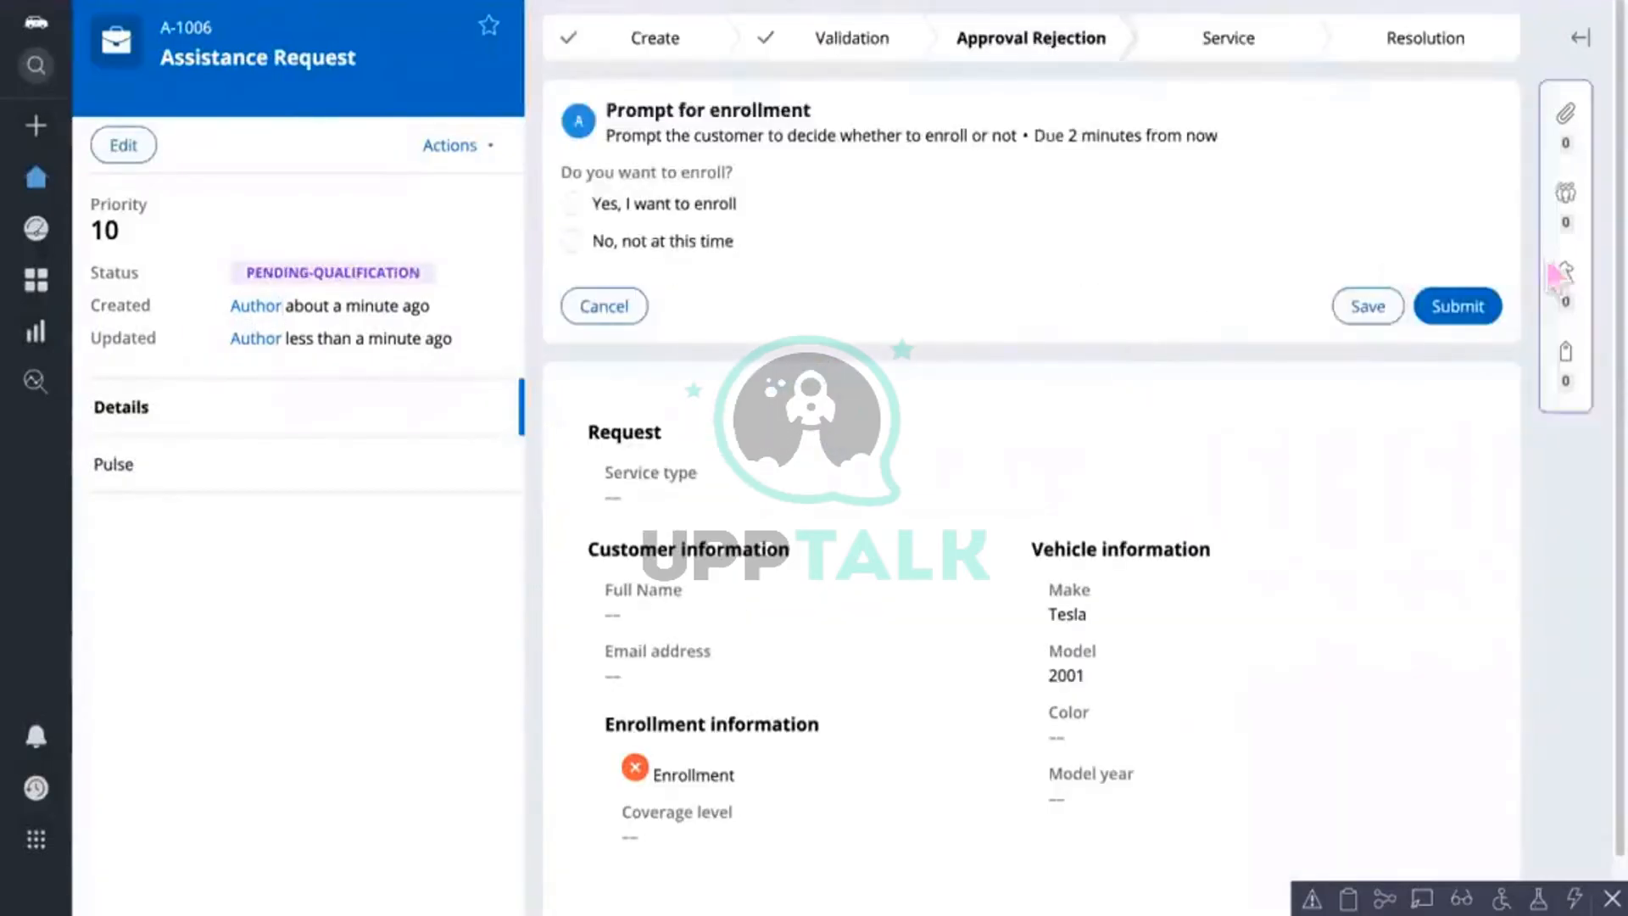
Step: Submit the enrollment prompt, then test Add item and Delete on the CaseDetails list rows
click(1477, 306)
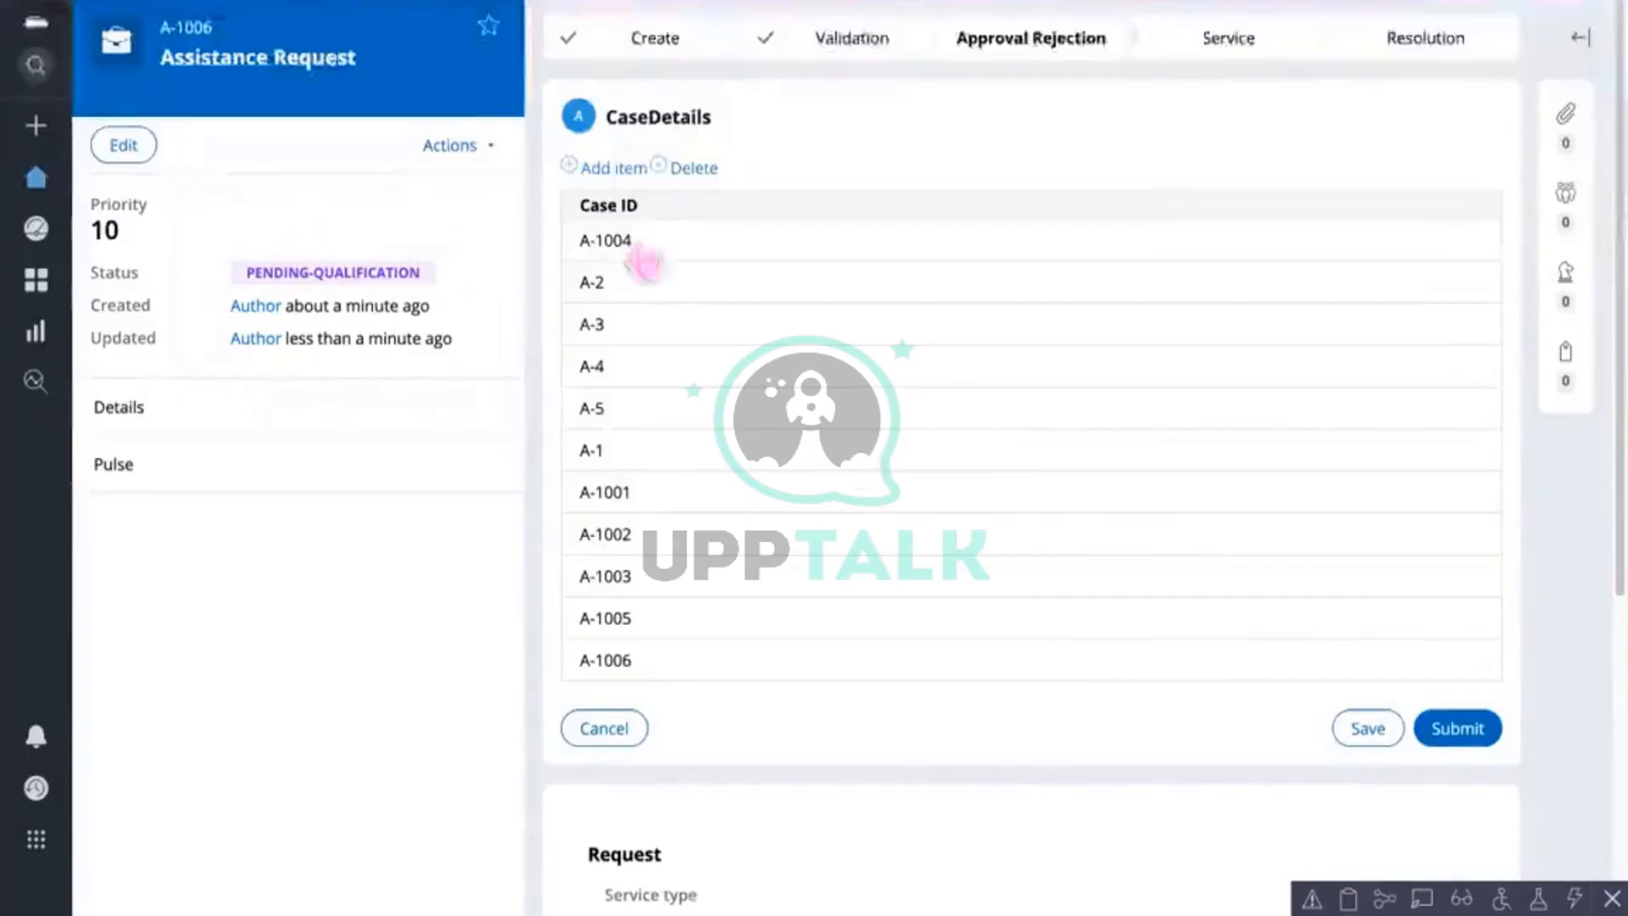
click(616, 169)
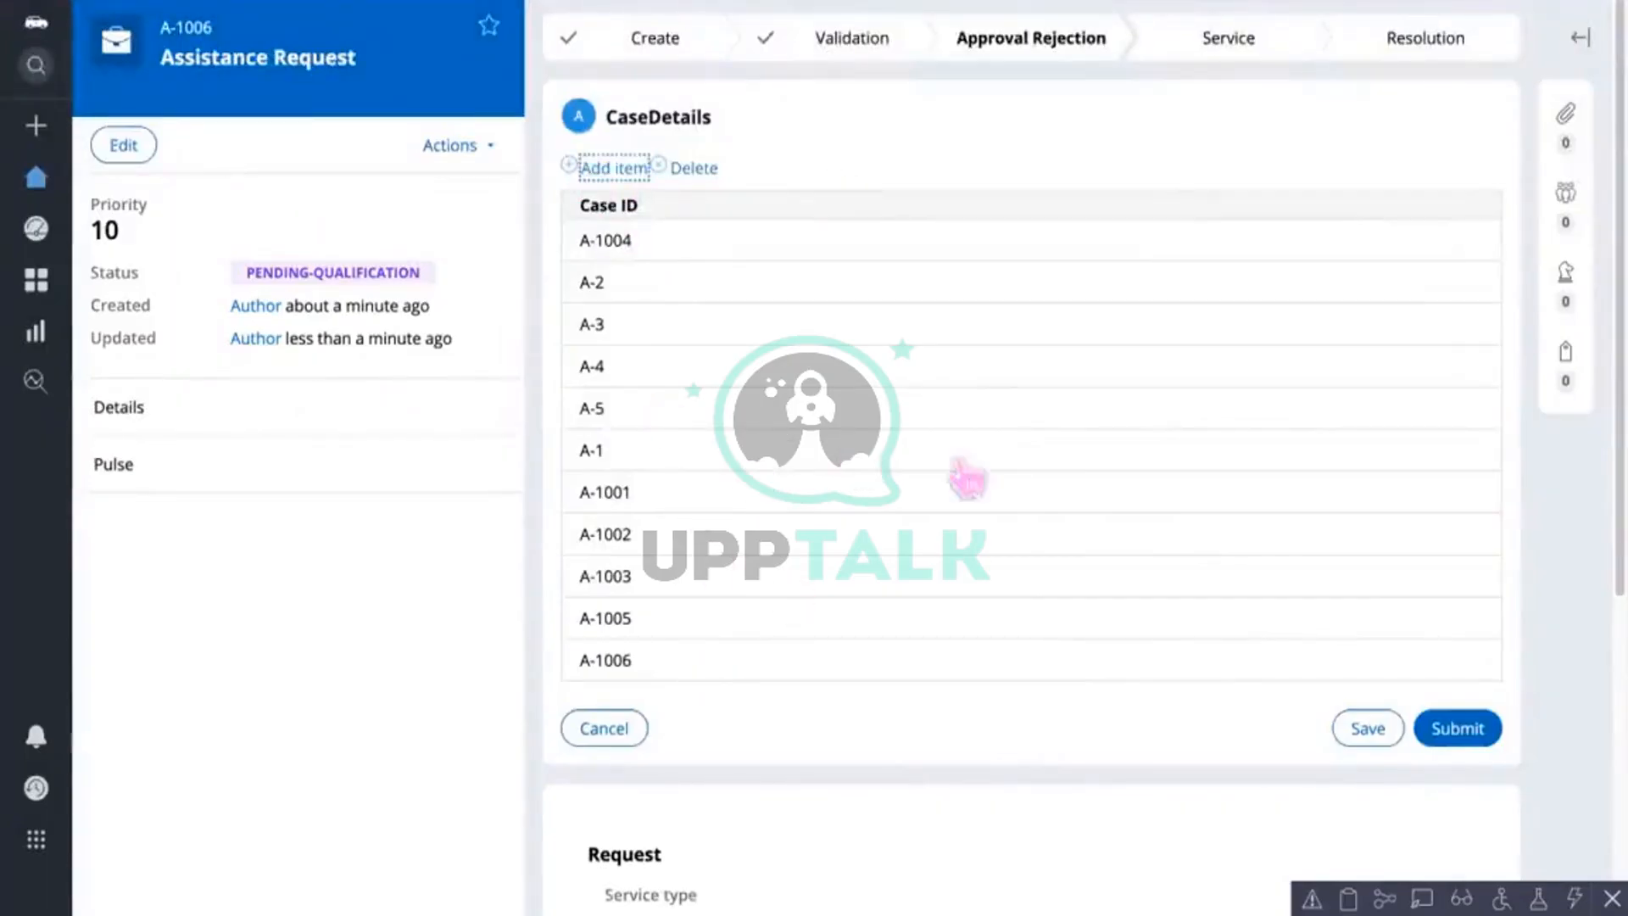
click(568, 165)
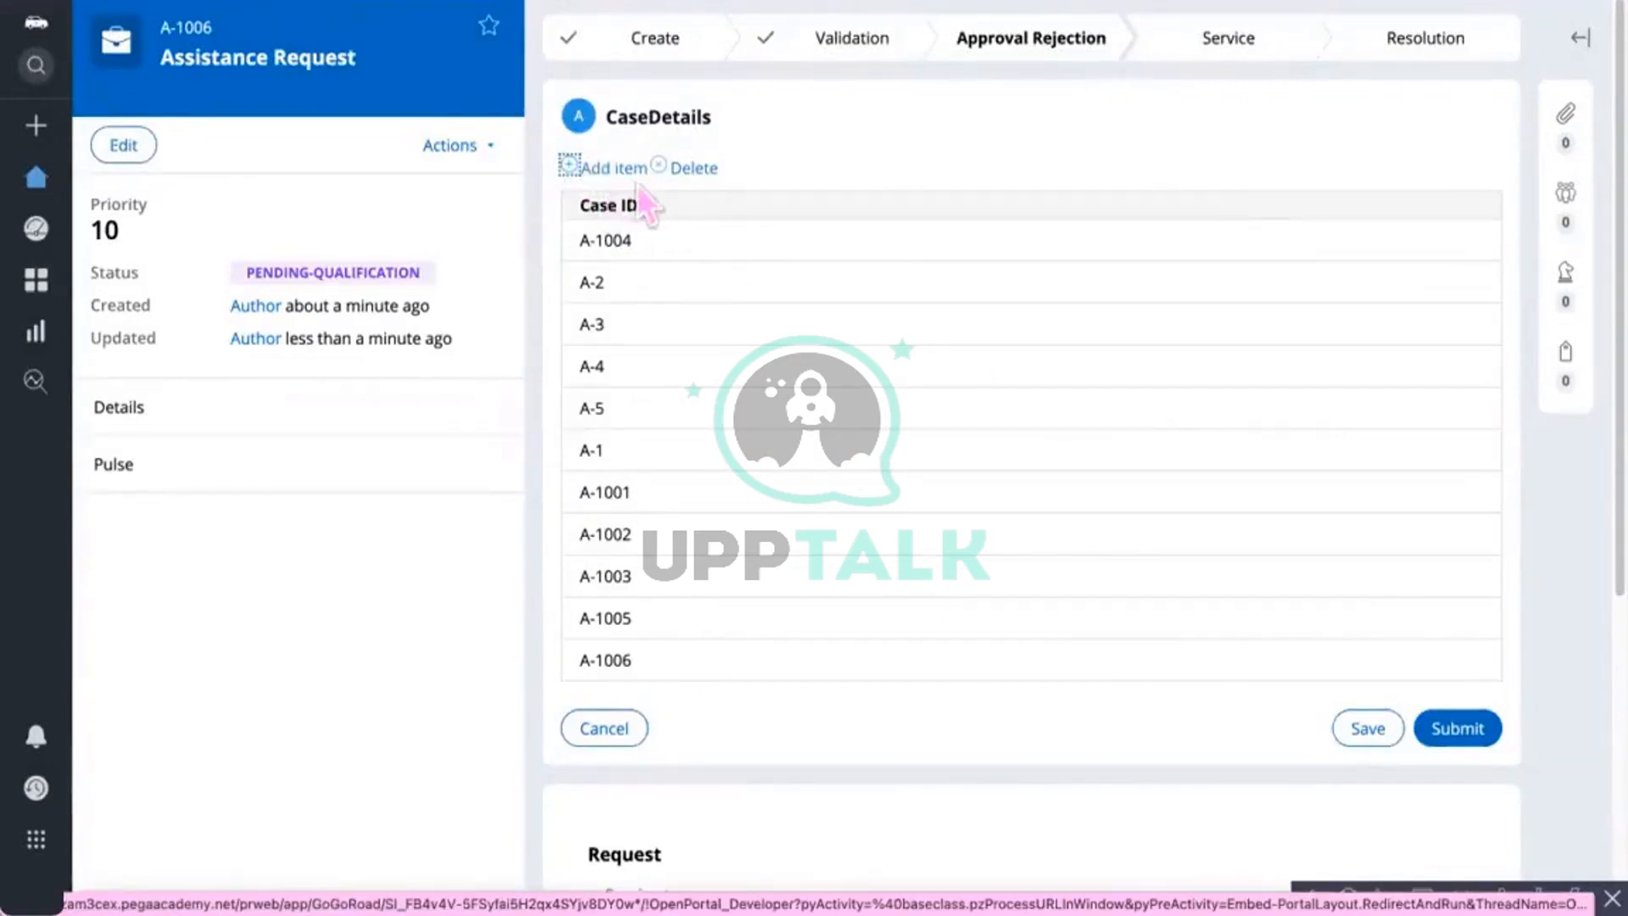
click(654, 246)
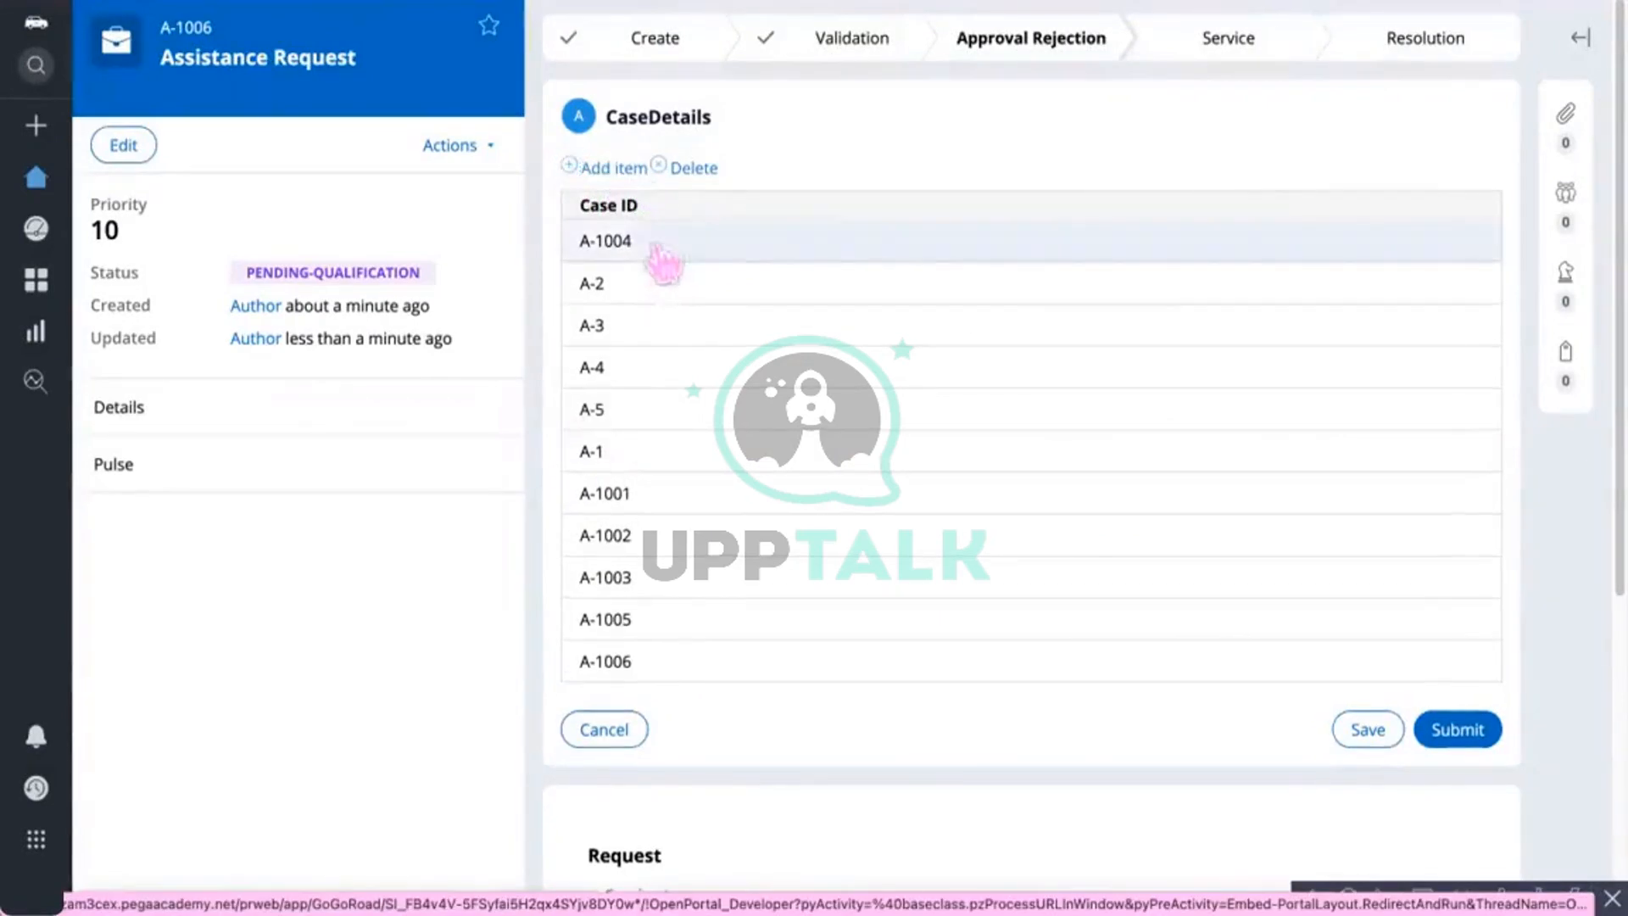
click(693, 170)
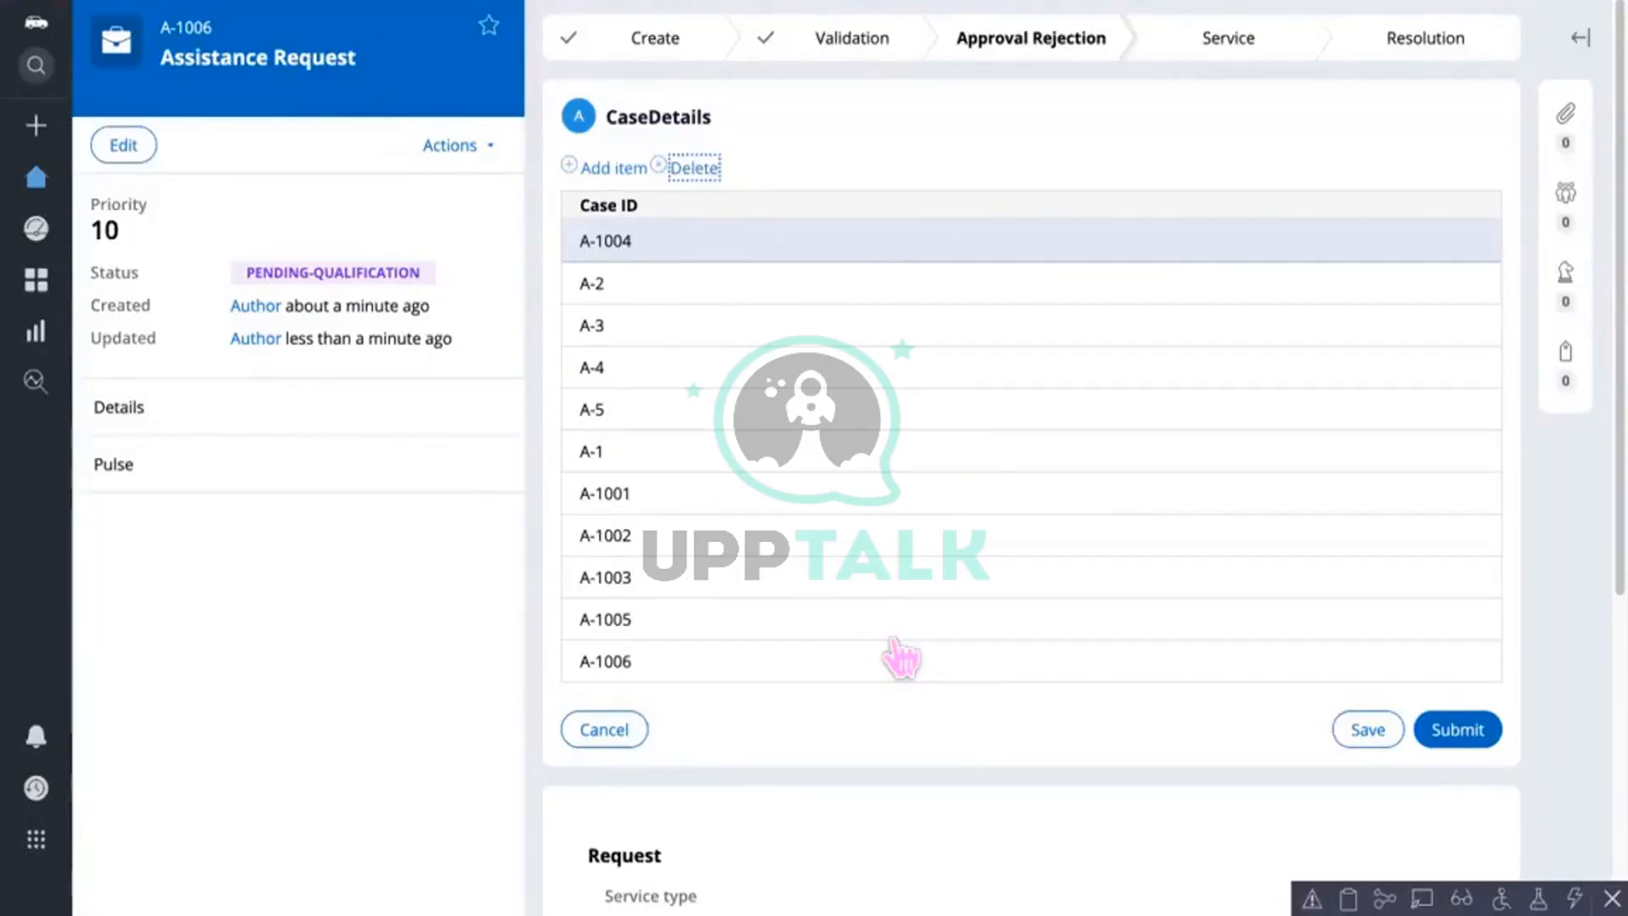
click(607, 169)
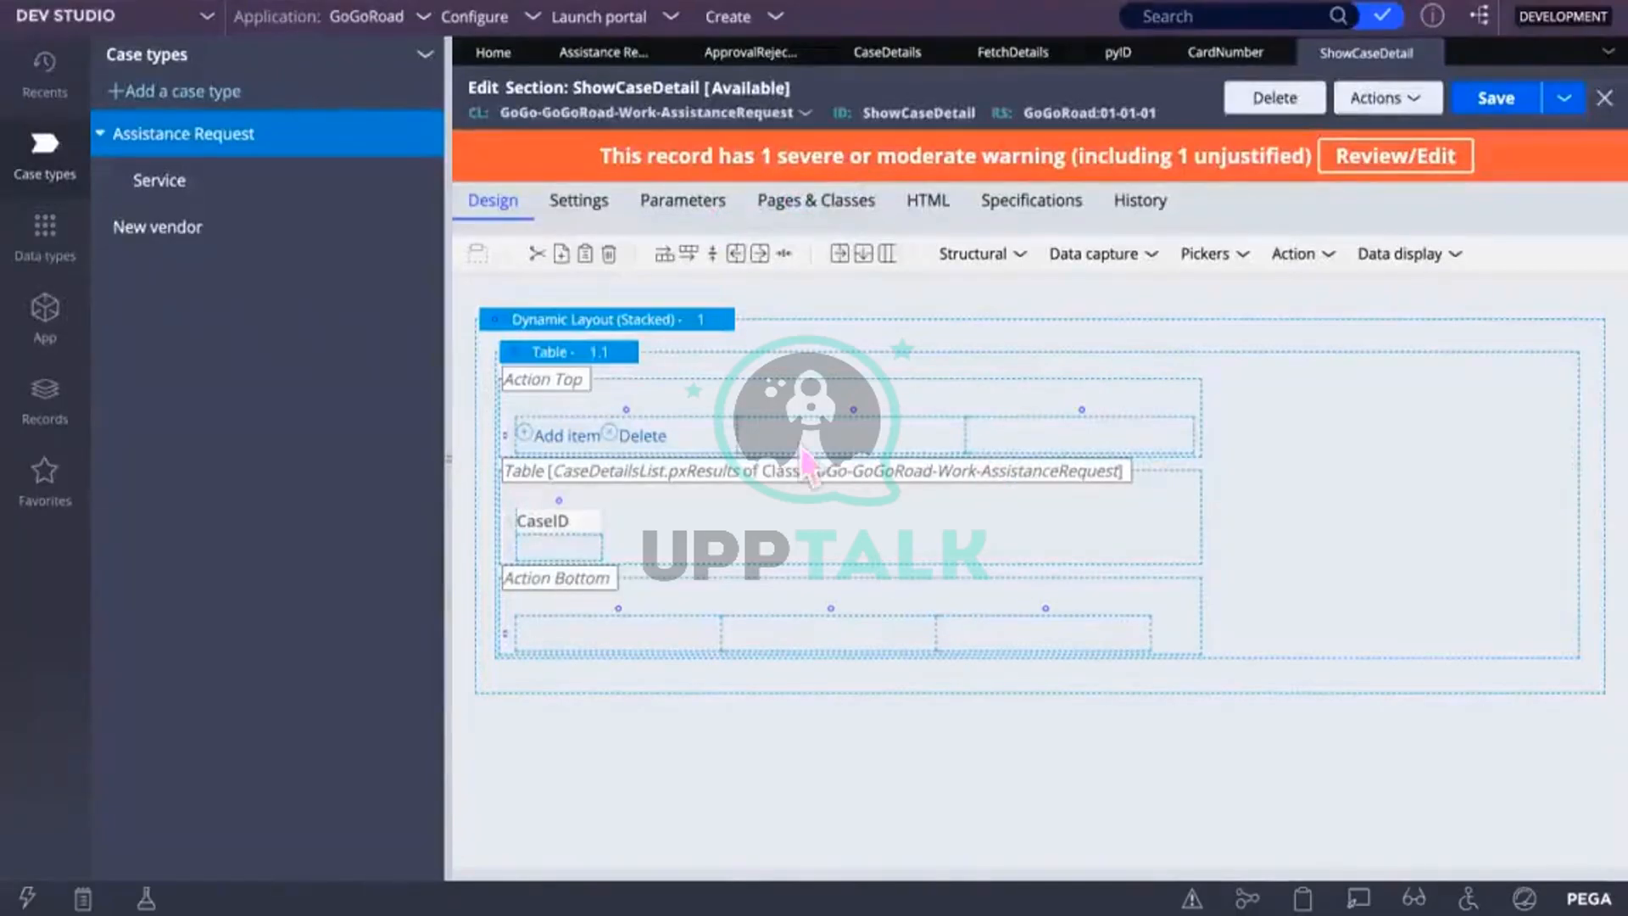
Step: Turn off Display grid header and Display grid footer in the table's Layout Properties and save ShowCaseDetail
click(561, 452)
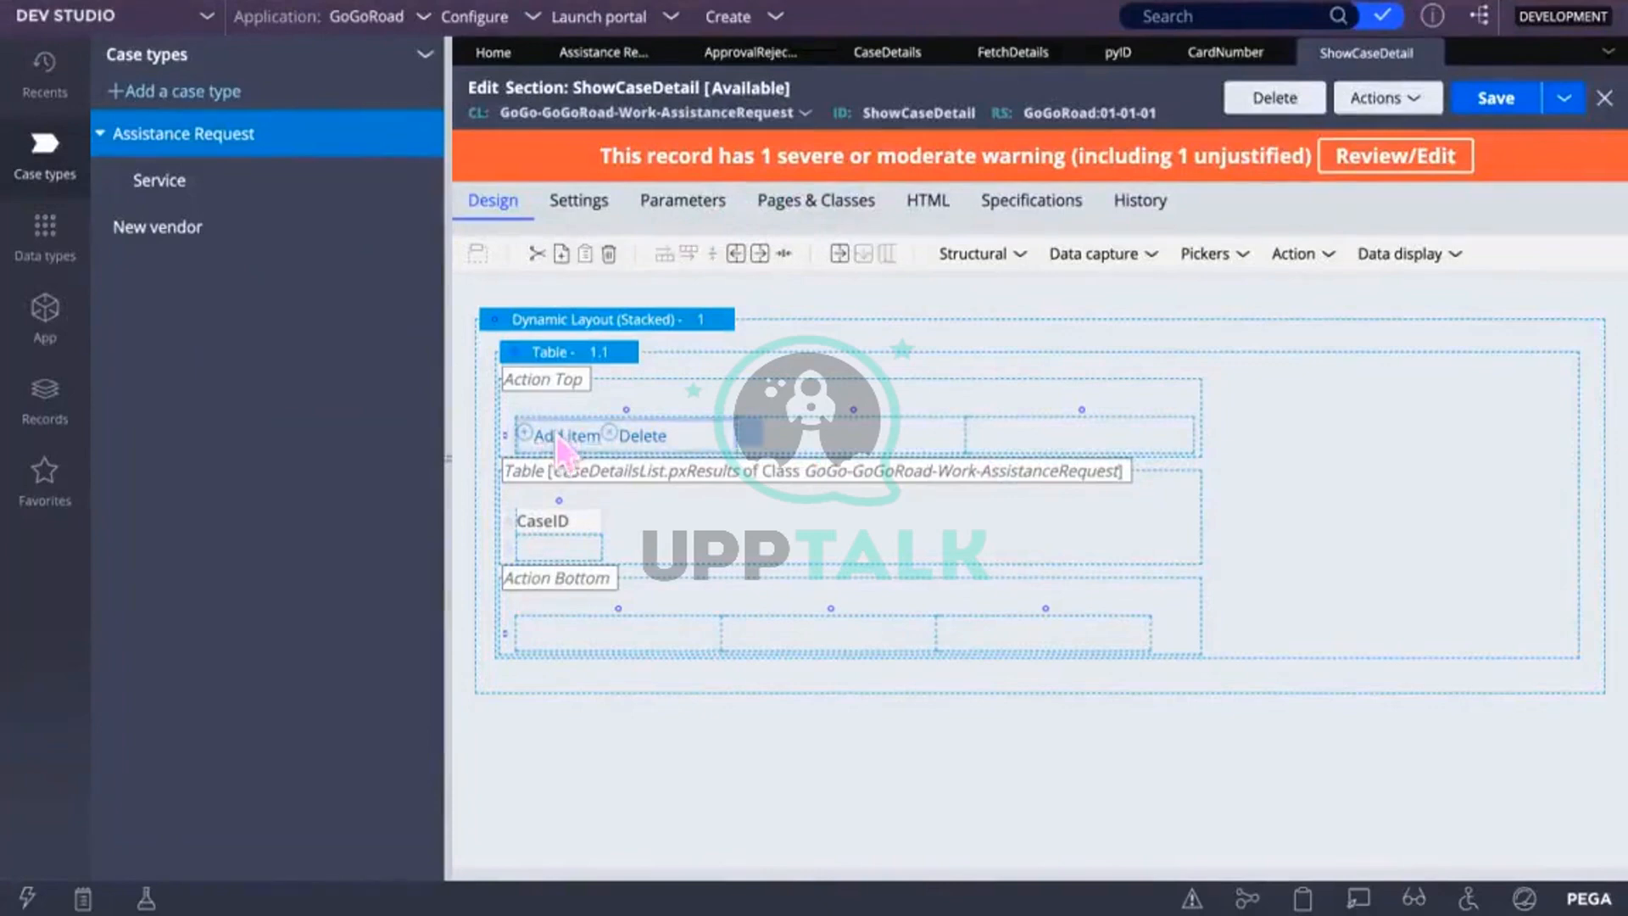
double_click(752, 439)
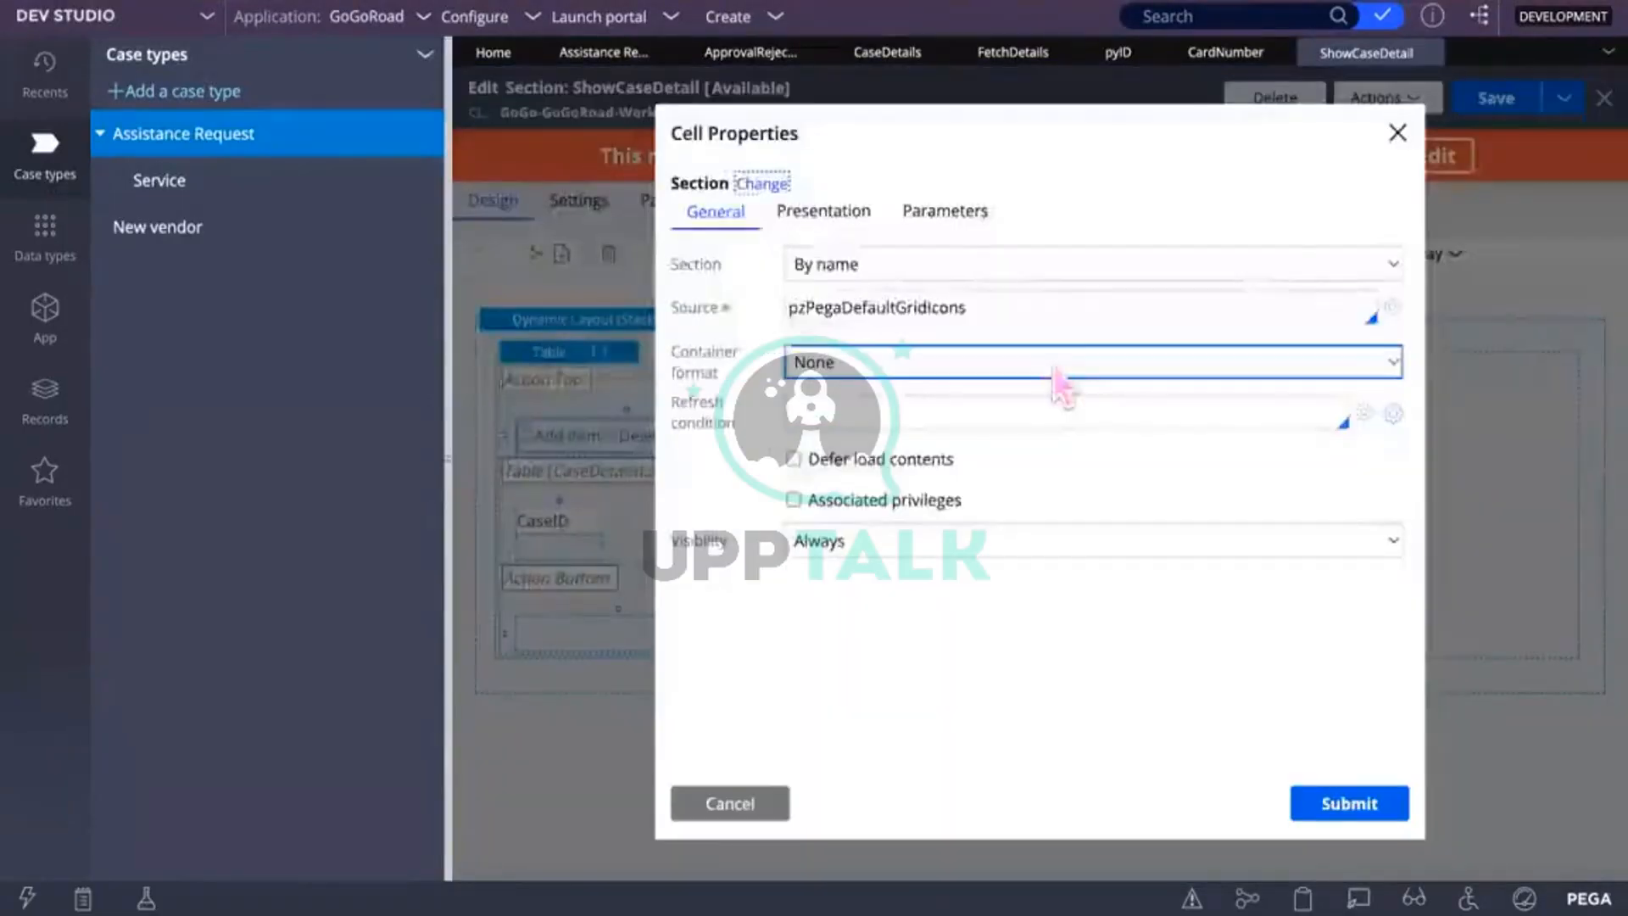
click(1397, 133)
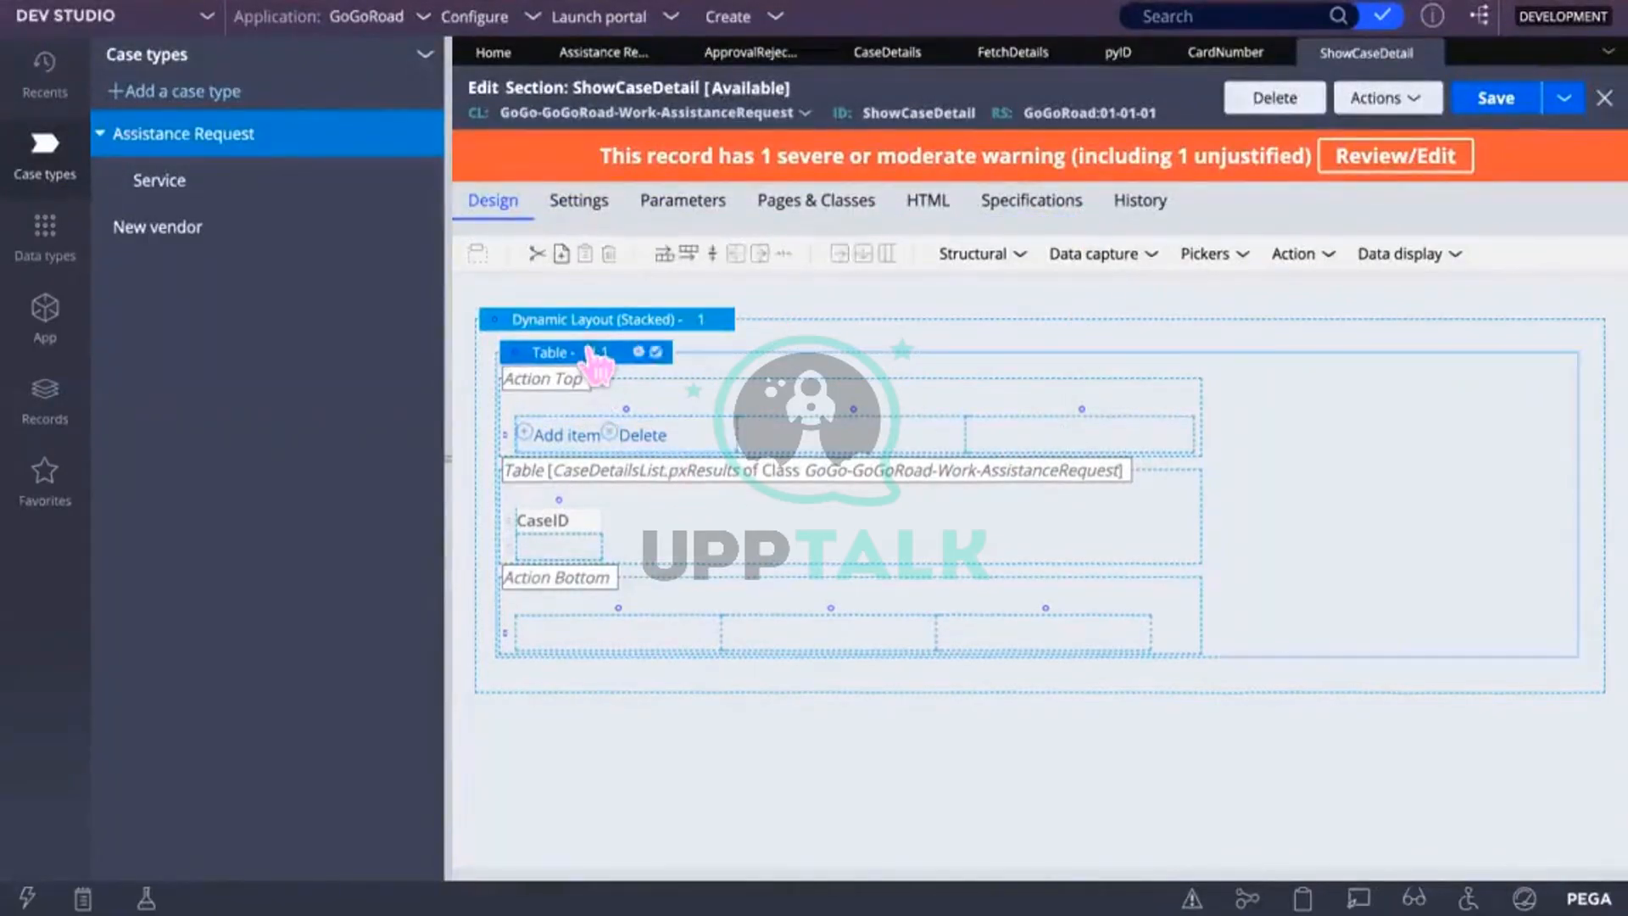
click(641, 353)
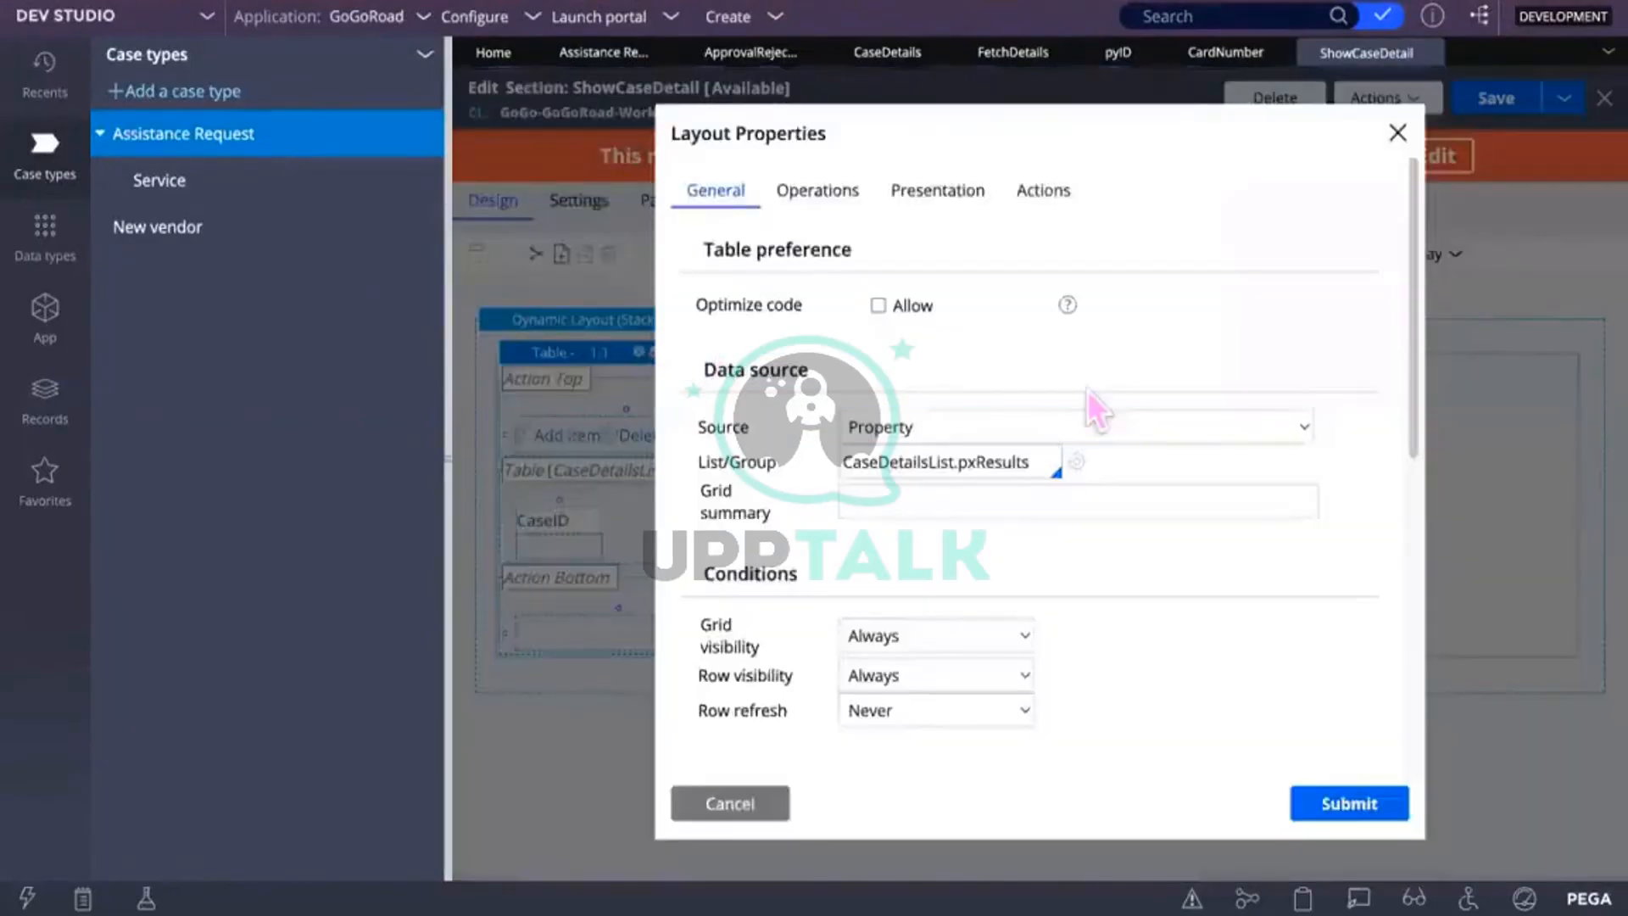
scroll(1087, 389, down, 2)
scroll(1085, 385, up, 2)
scroll(1087, 389, down, 5)
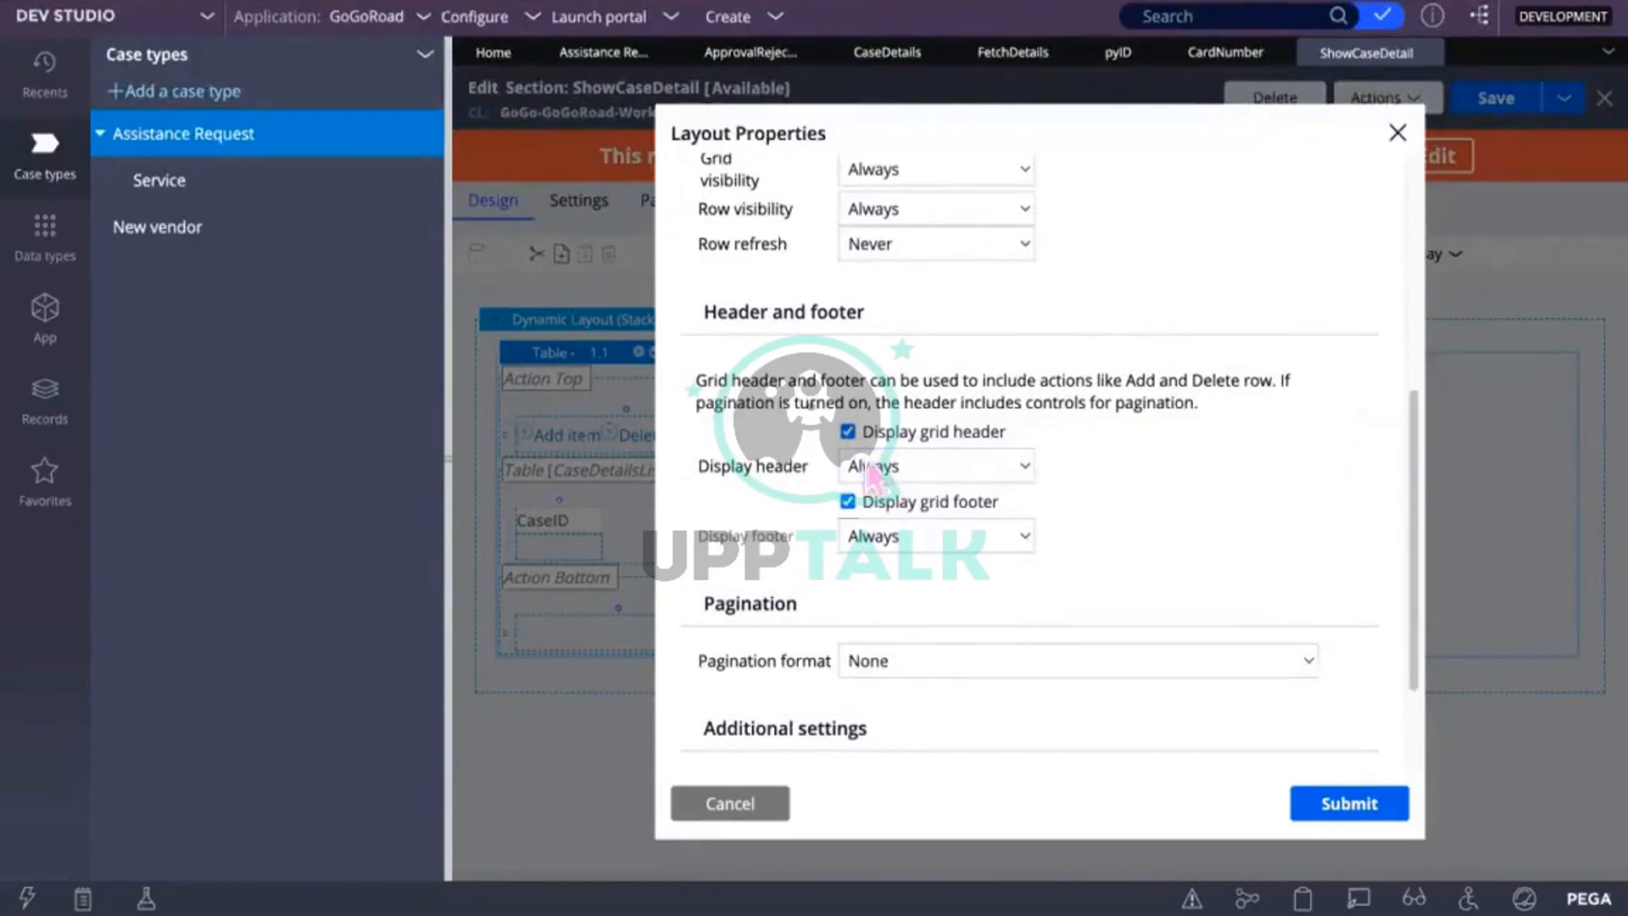
click(847, 432)
click(847, 466)
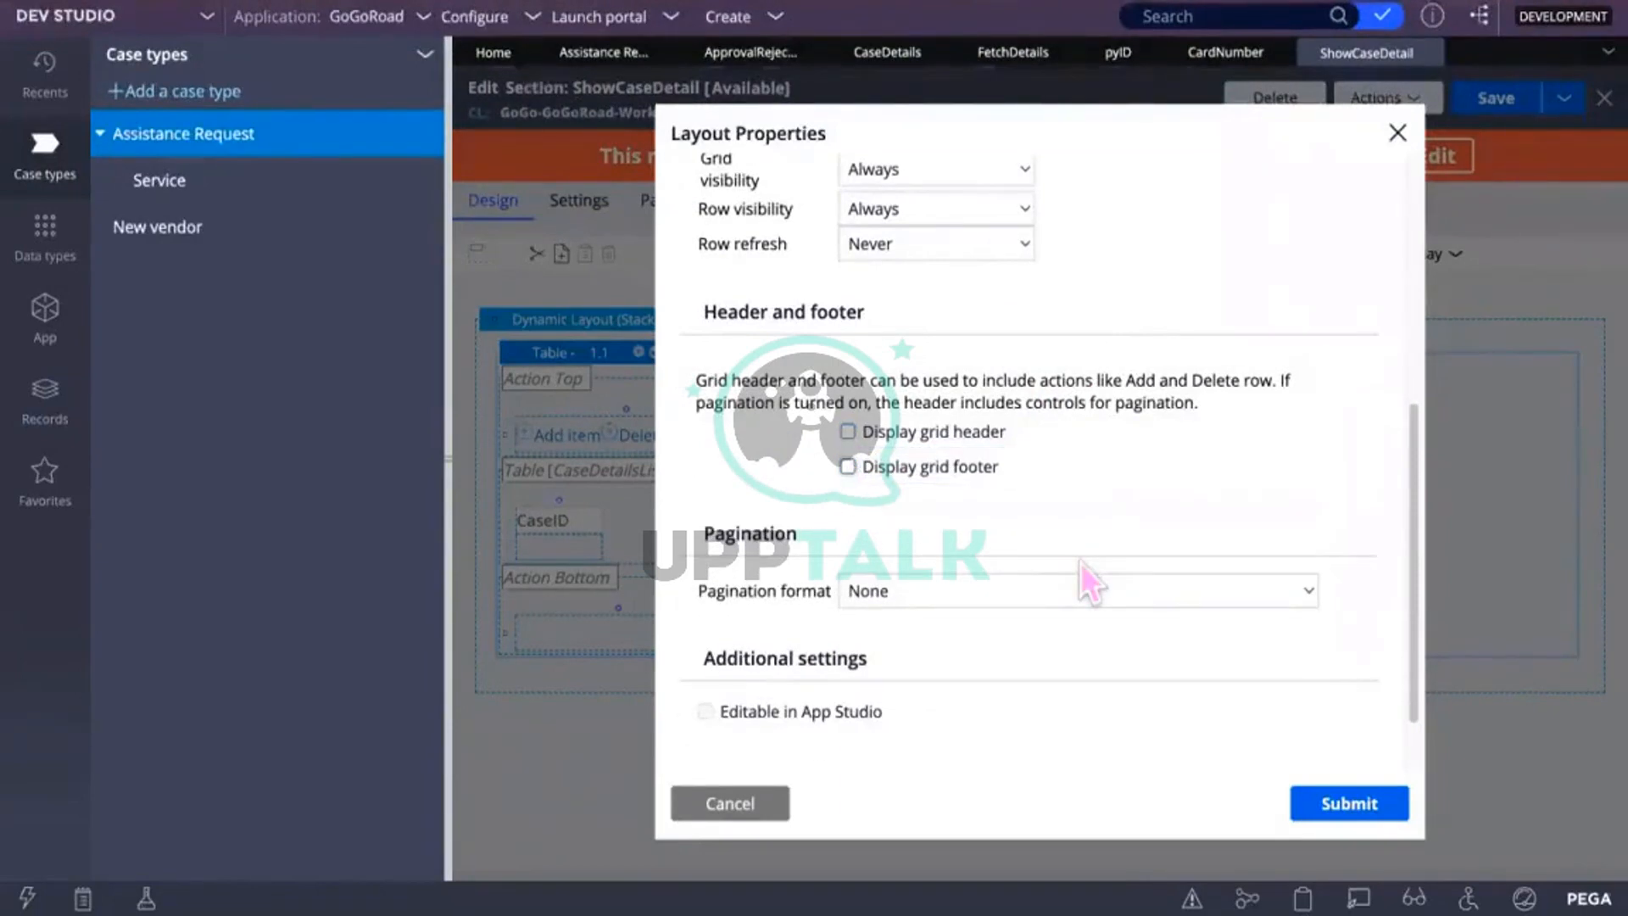
click(1351, 807)
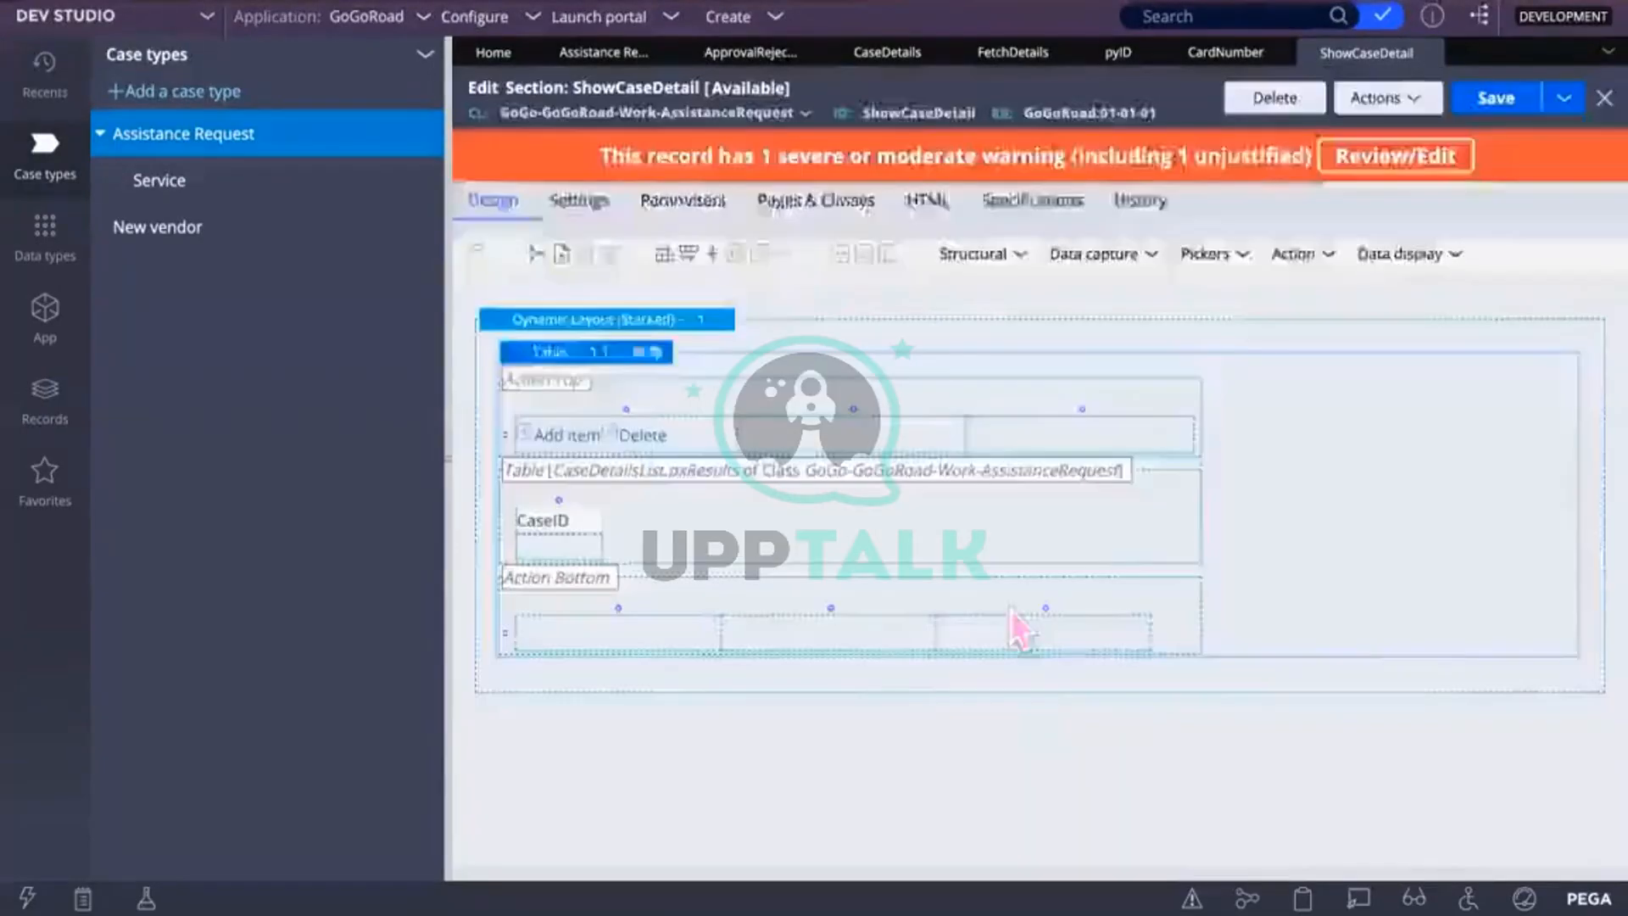
click(1492, 99)
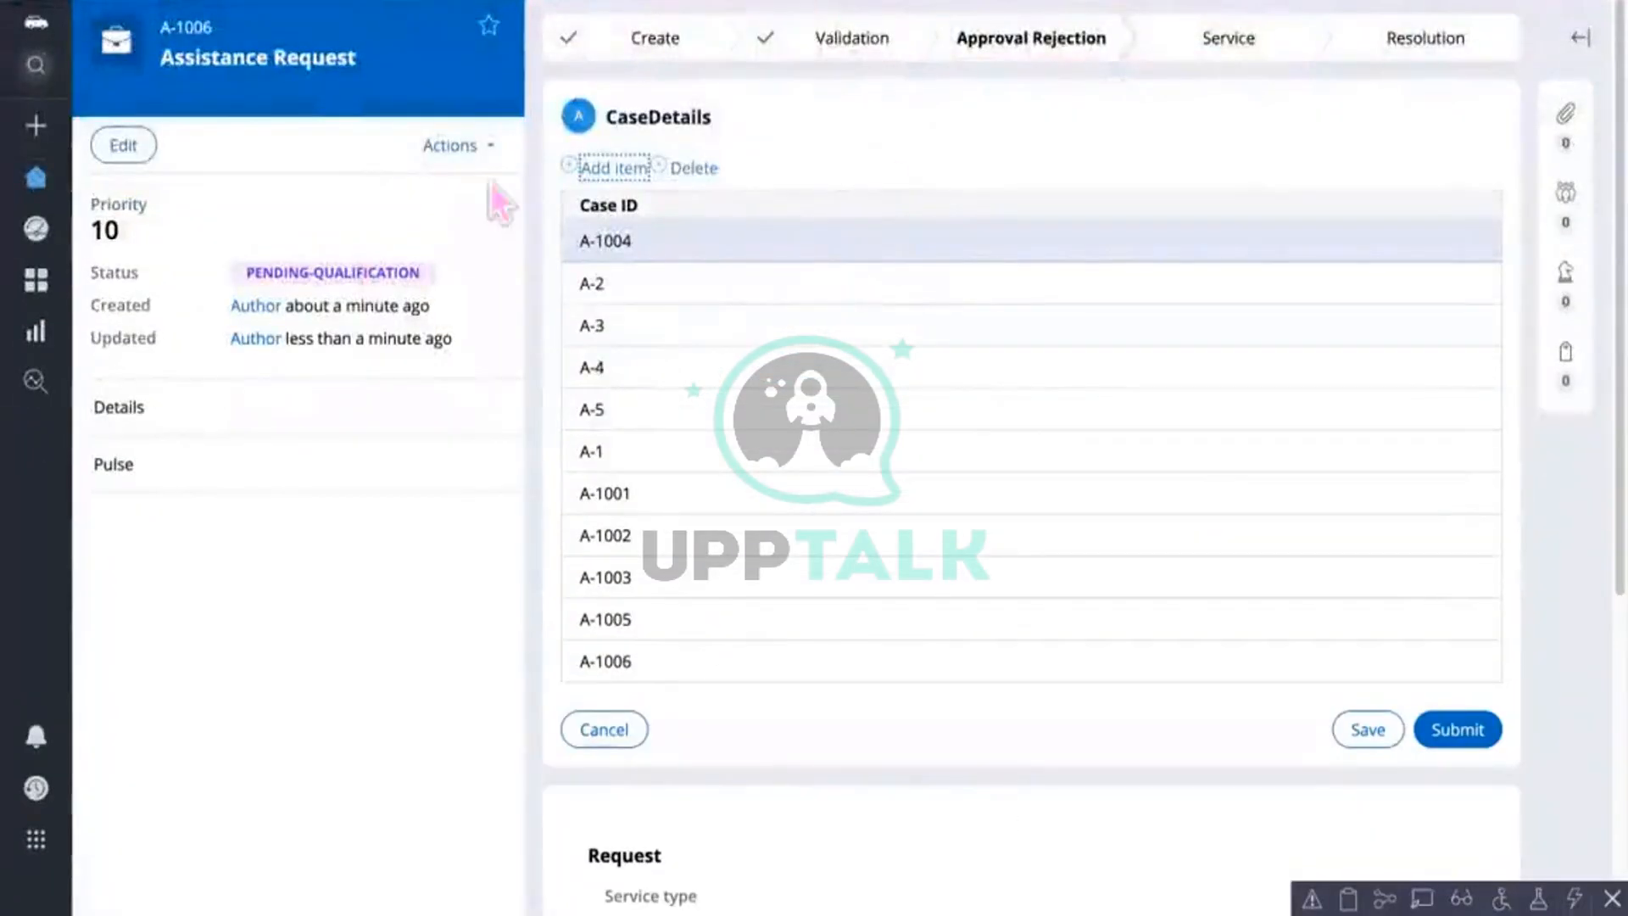
Step: Run the CaseDetails refresh action on A-1006 and reopen its ShowDetails assignment
click(489, 147)
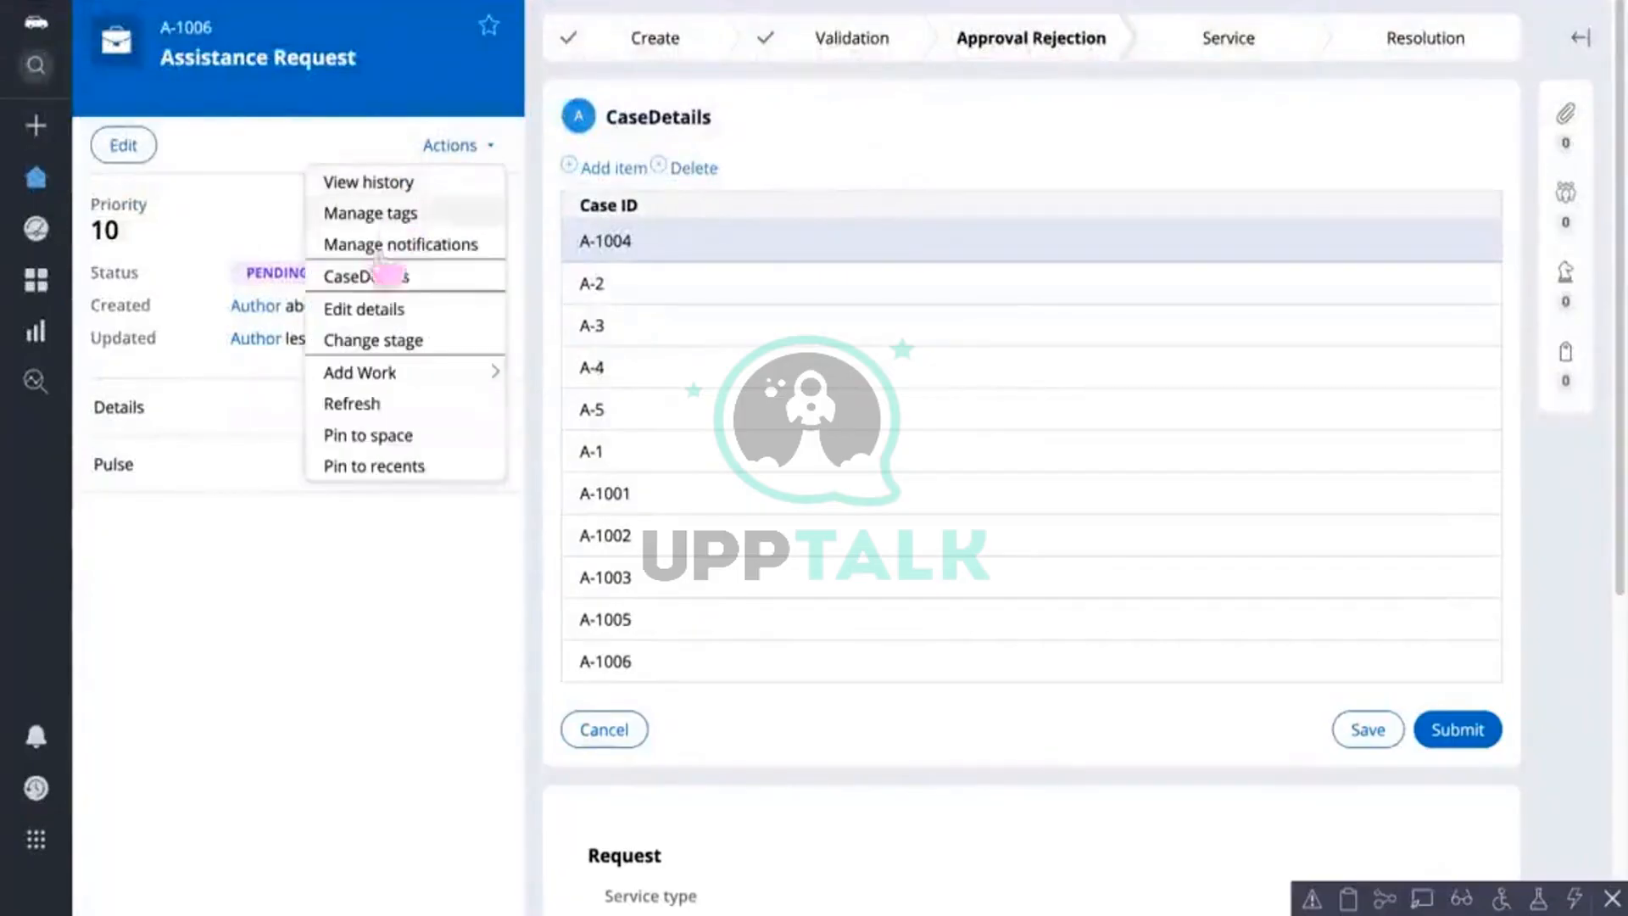
click(386, 436)
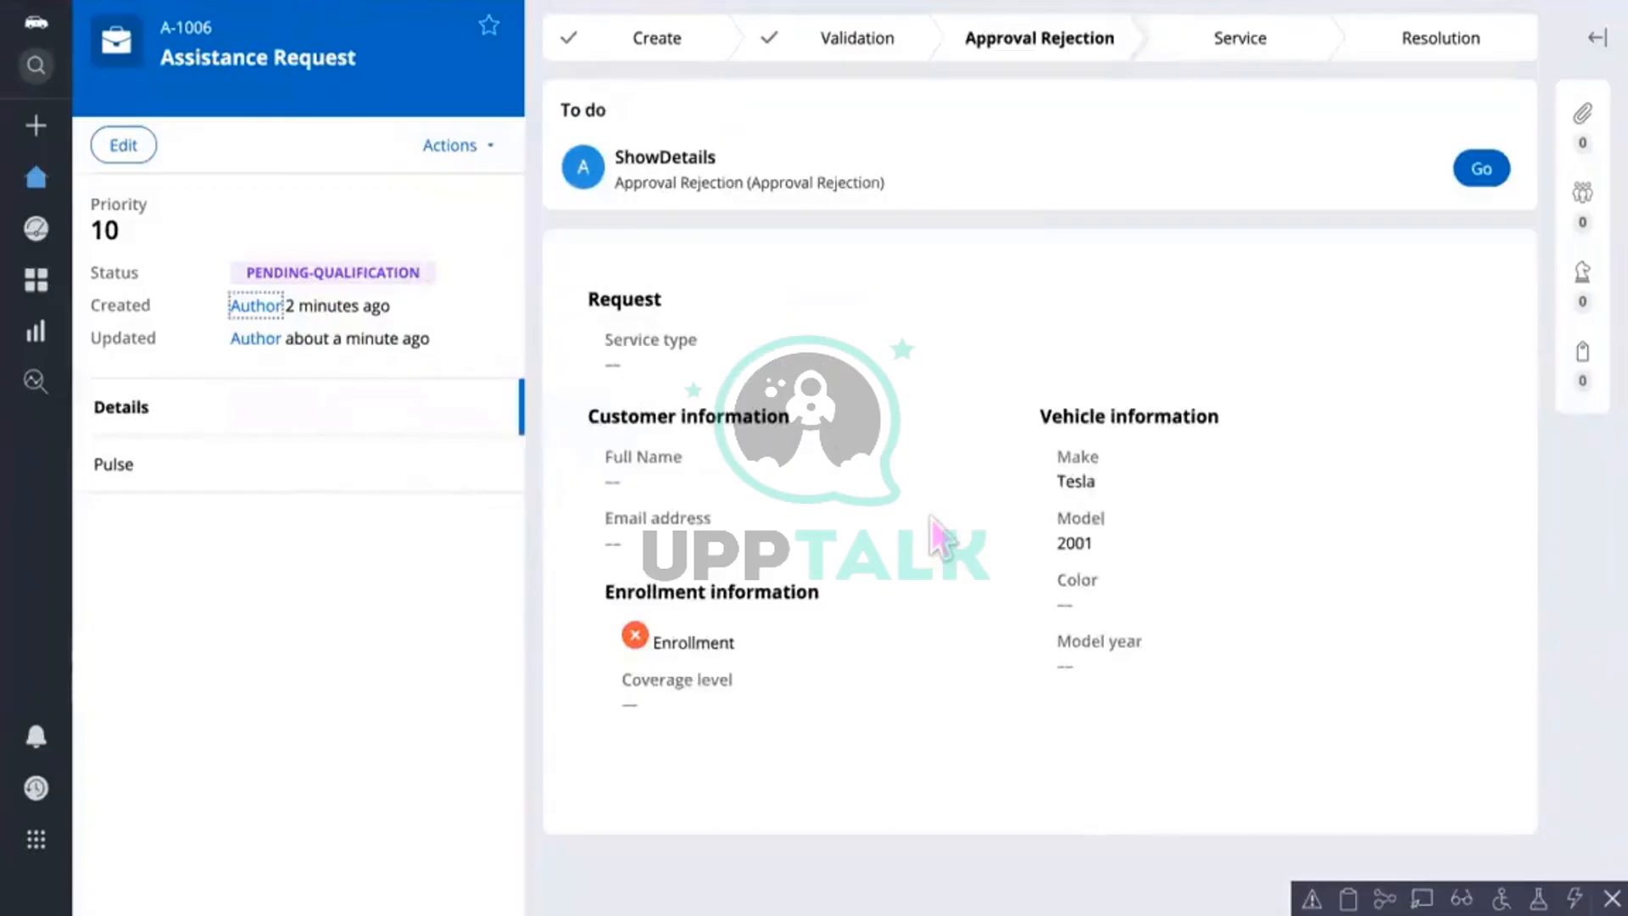
click(1482, 170)
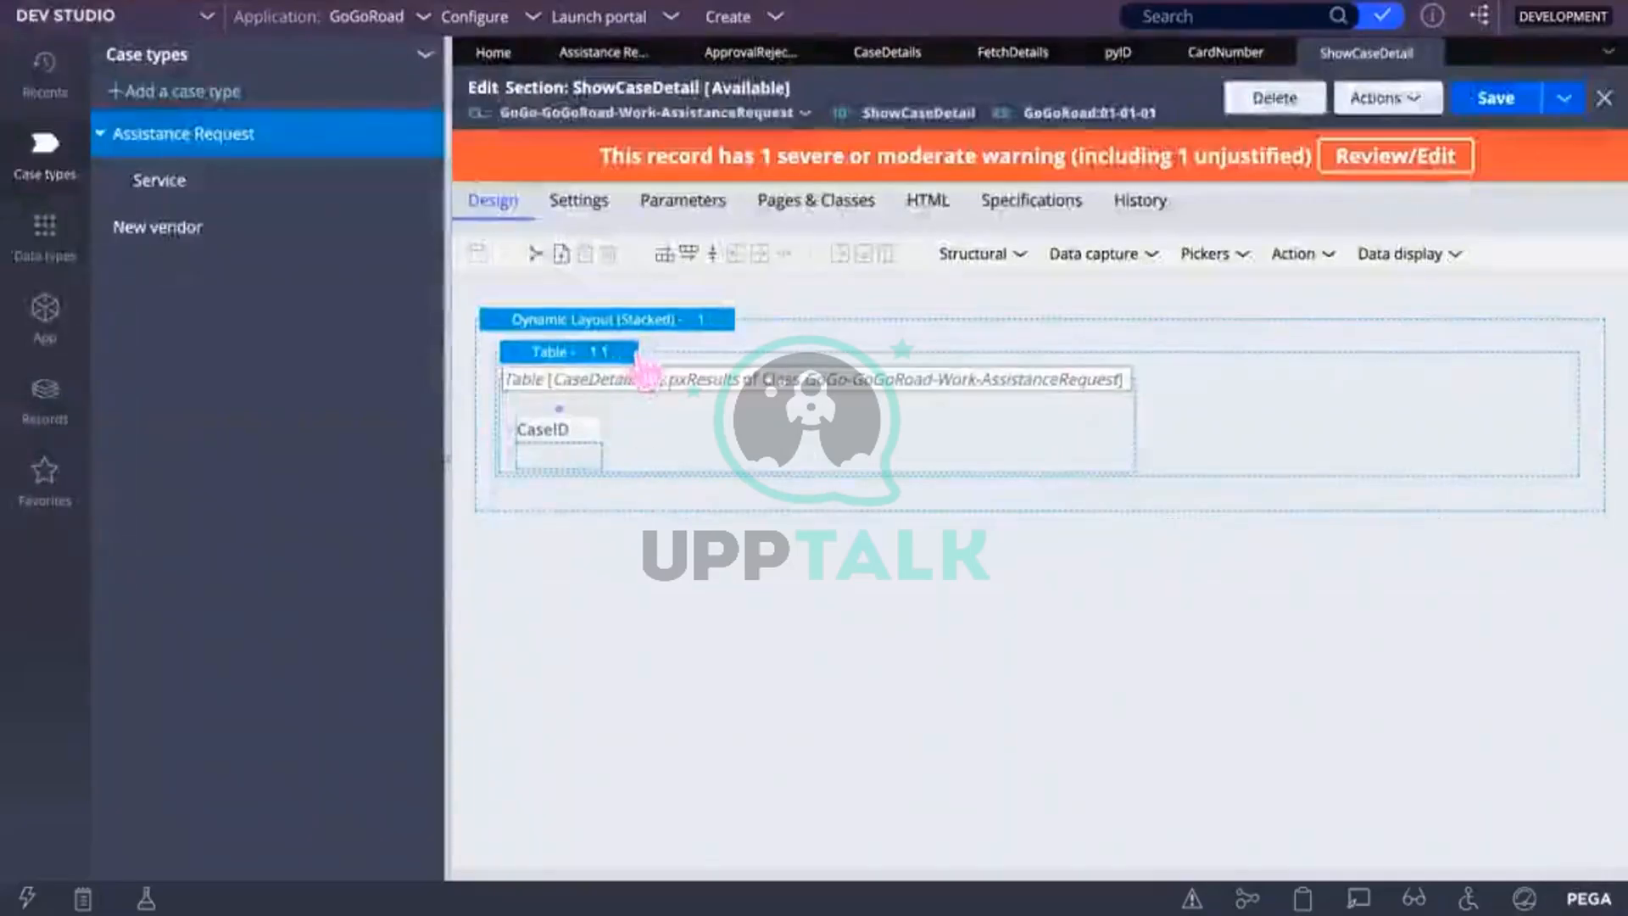
Step: Insert a new column to the right of the CaseID column
click(628, 356)
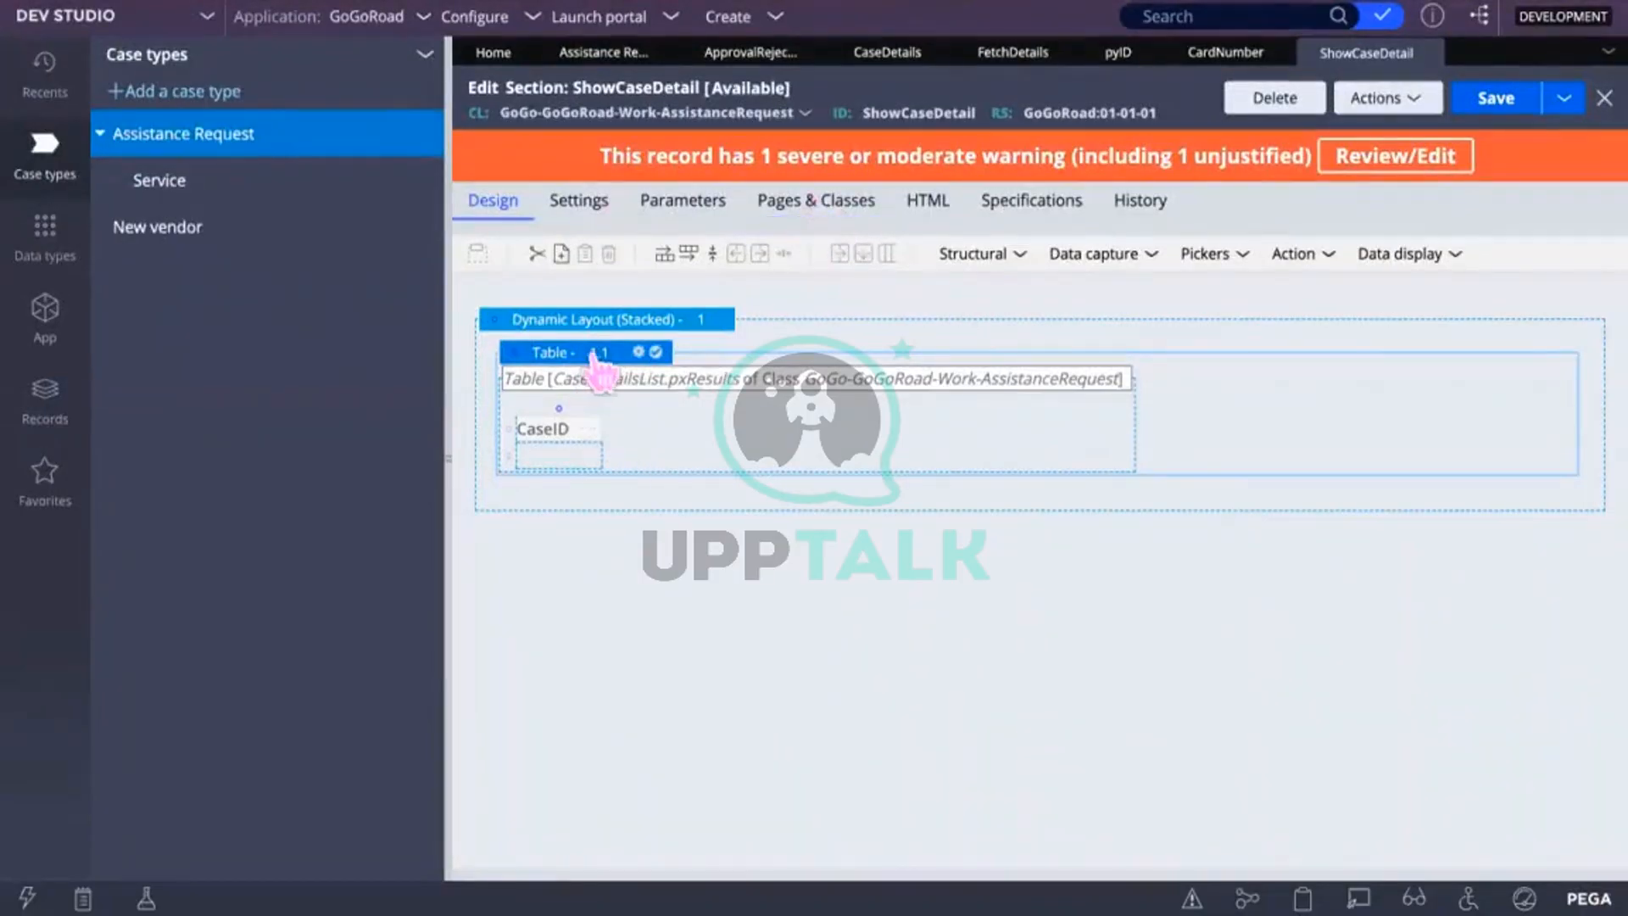
click(559, 415)
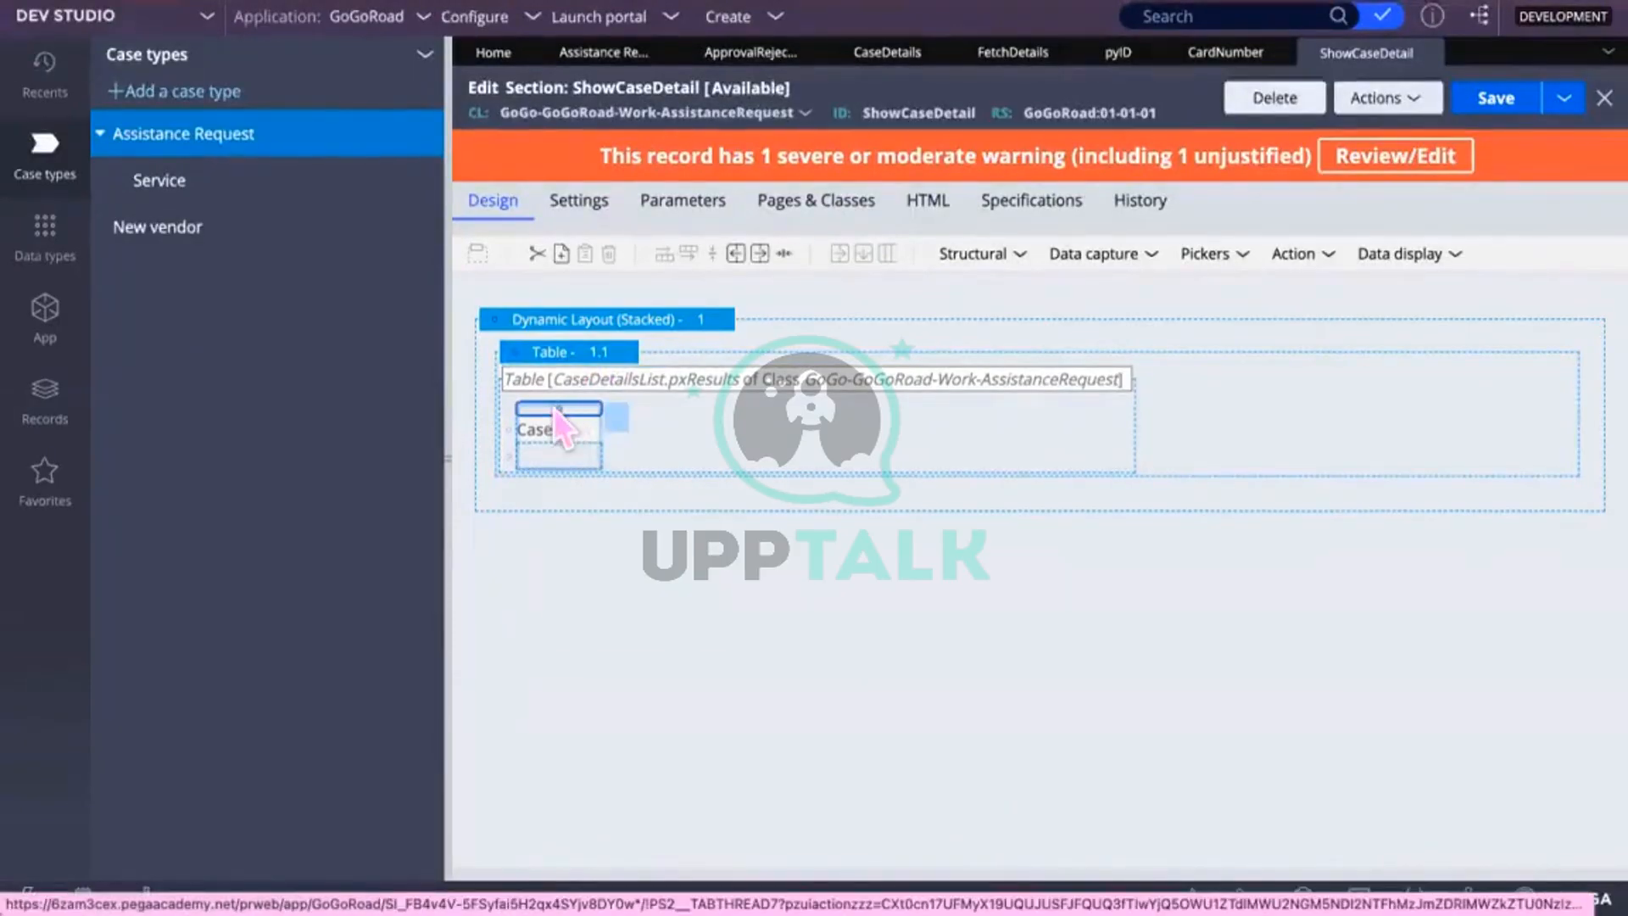
right_click(556, 410)
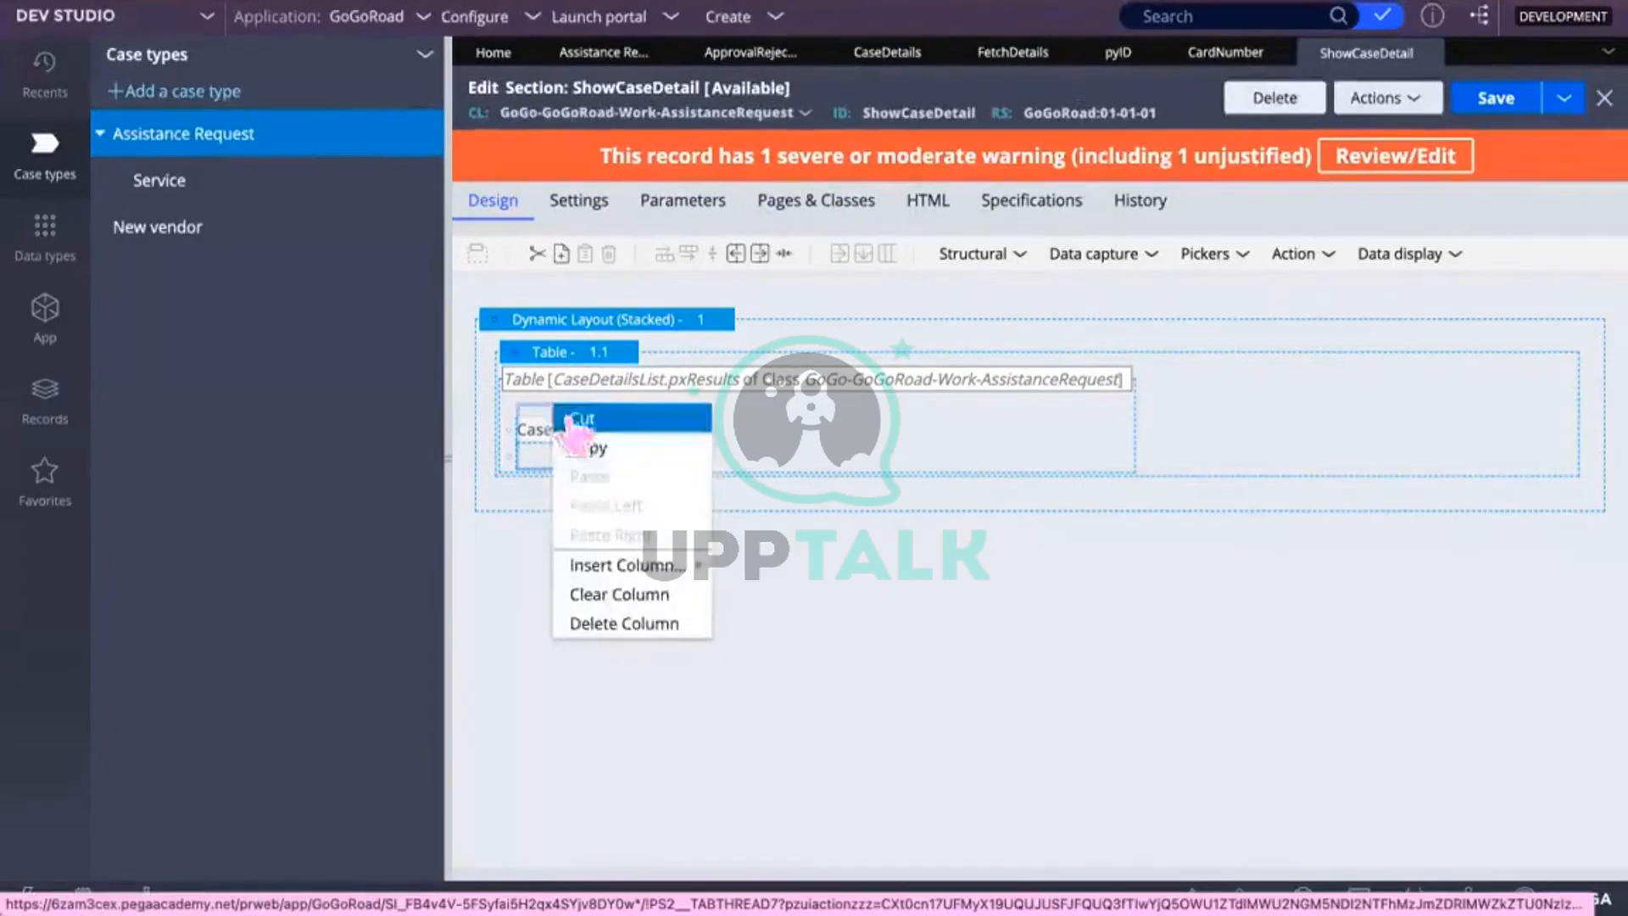
click(619, 565)
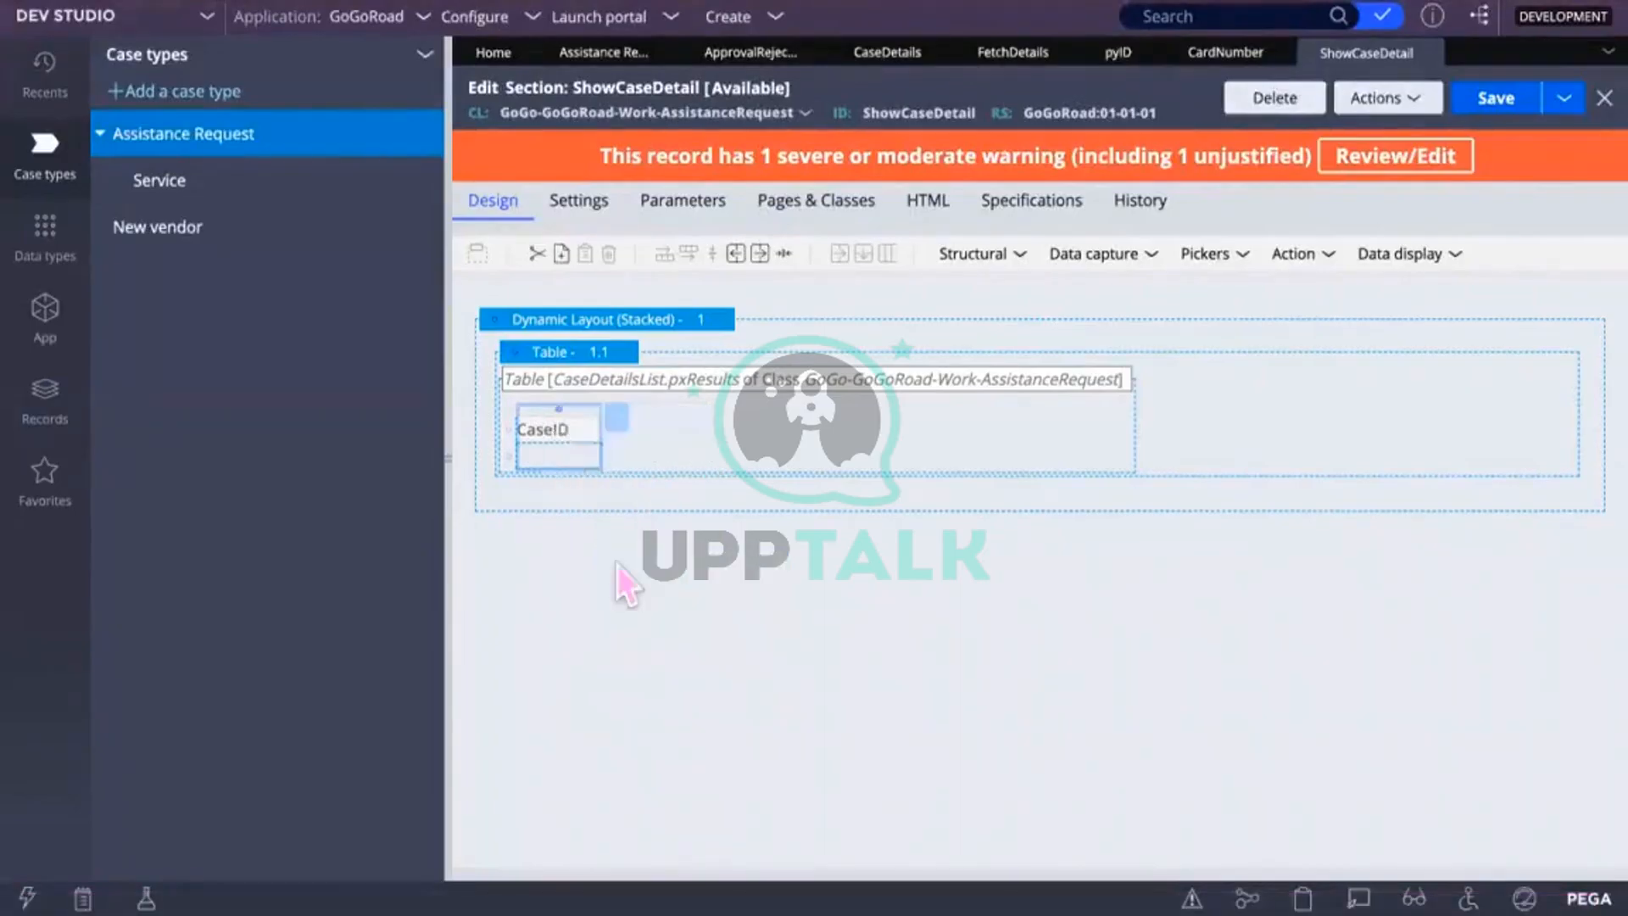
right_click(563, 410)
mouse_move(642, 567)
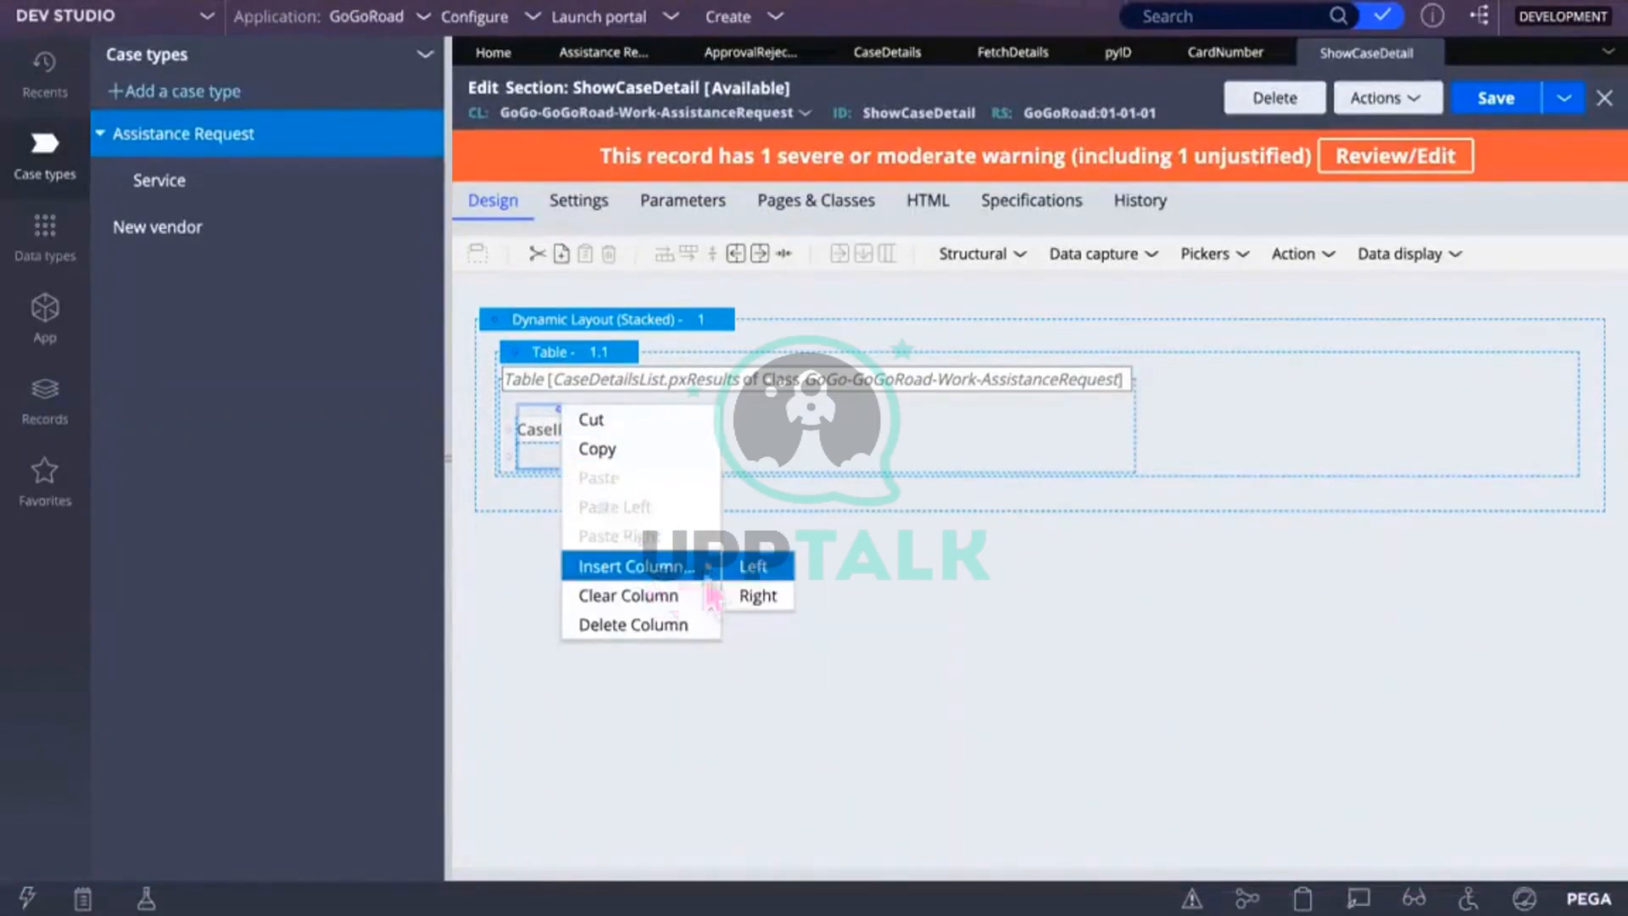
click(755, 596)
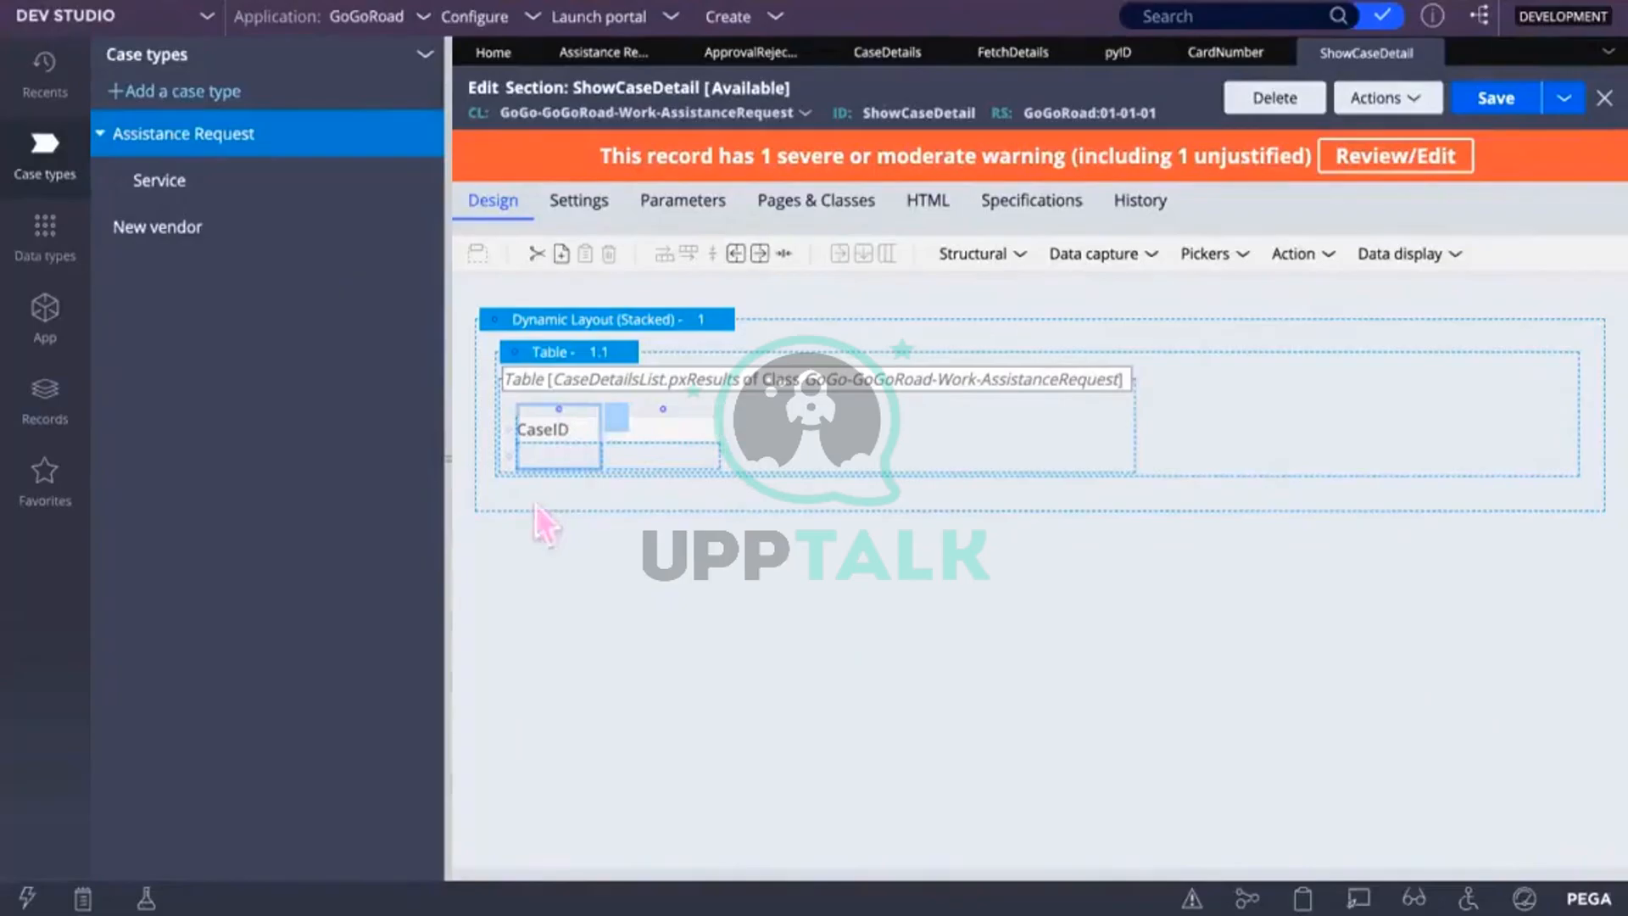
Step: Give the new column the heading Delete
click(663, 426)
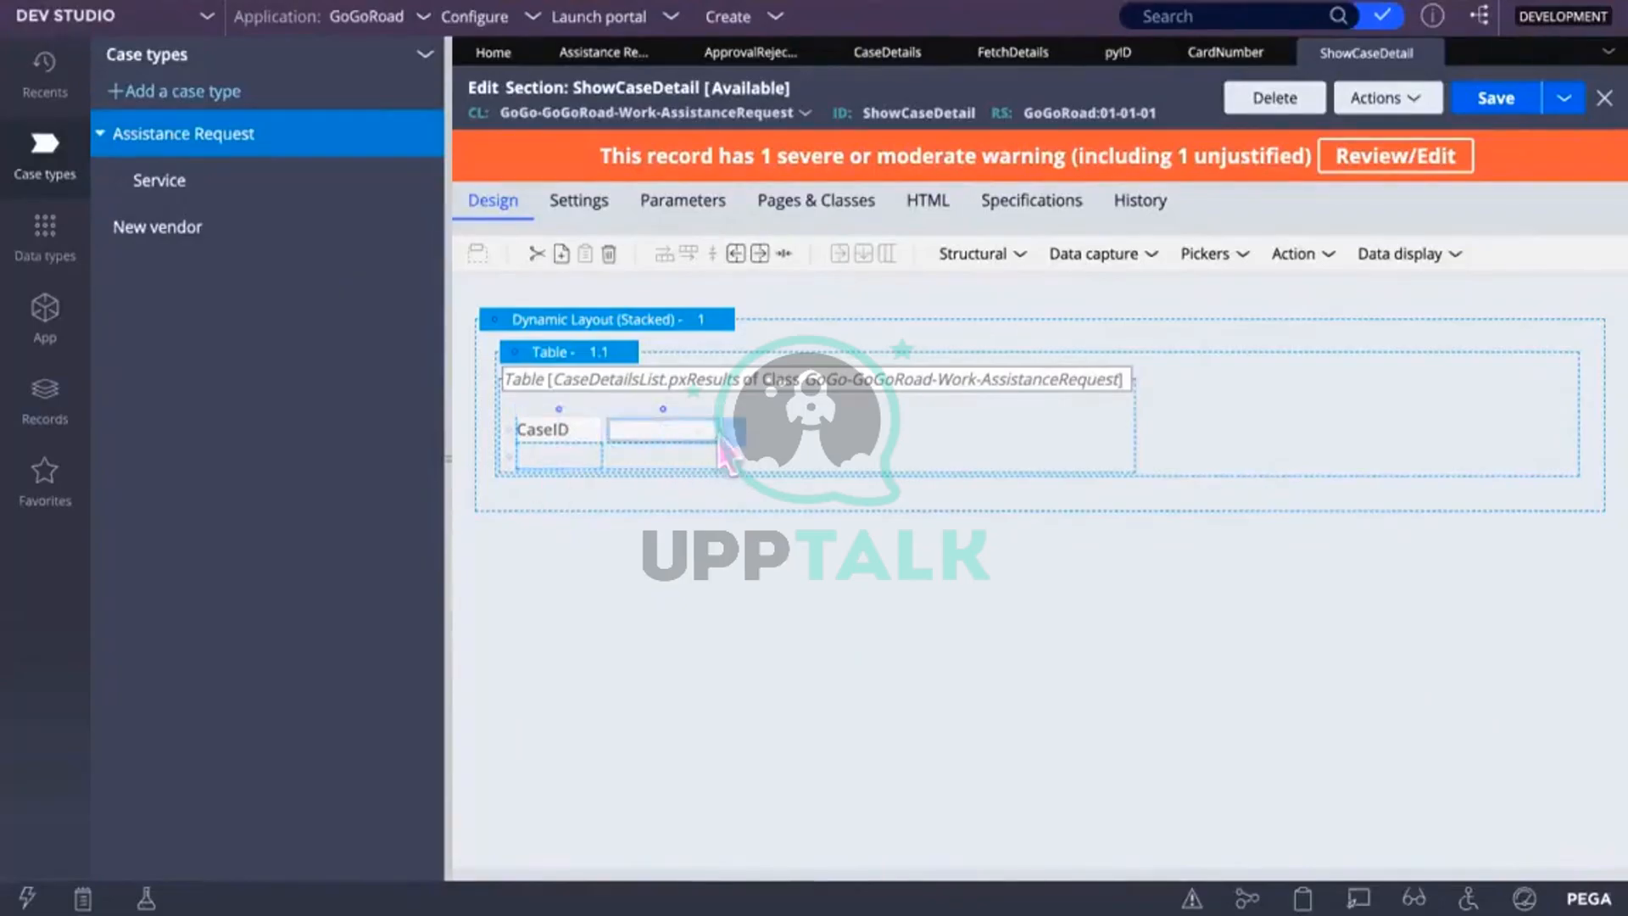
double_click(738, 458)
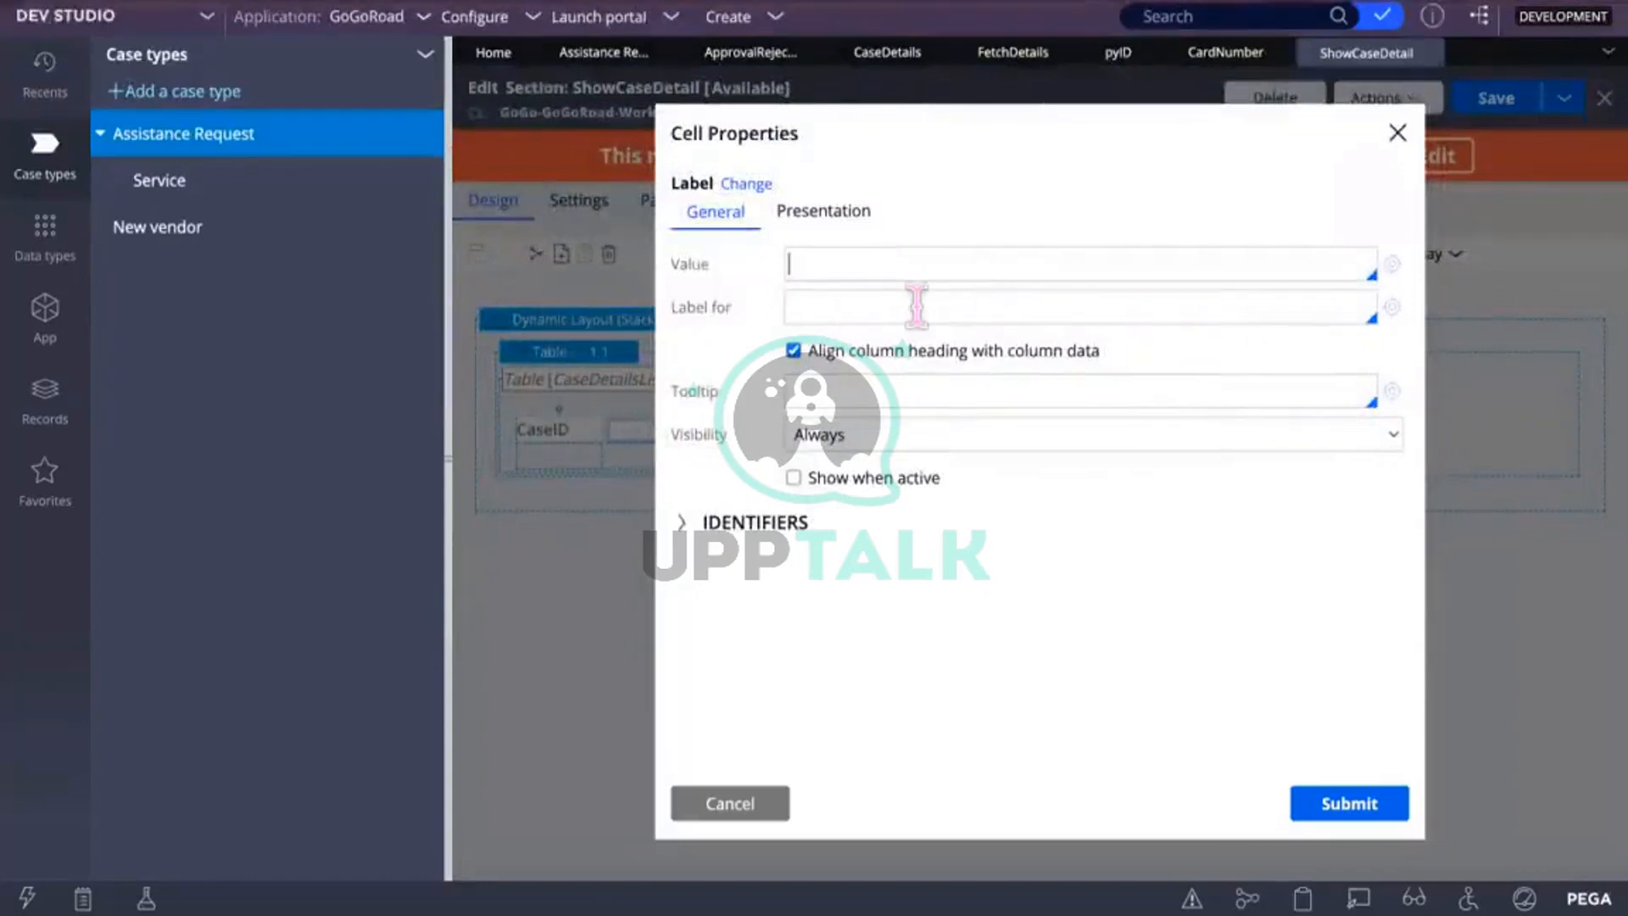
text(Delet)
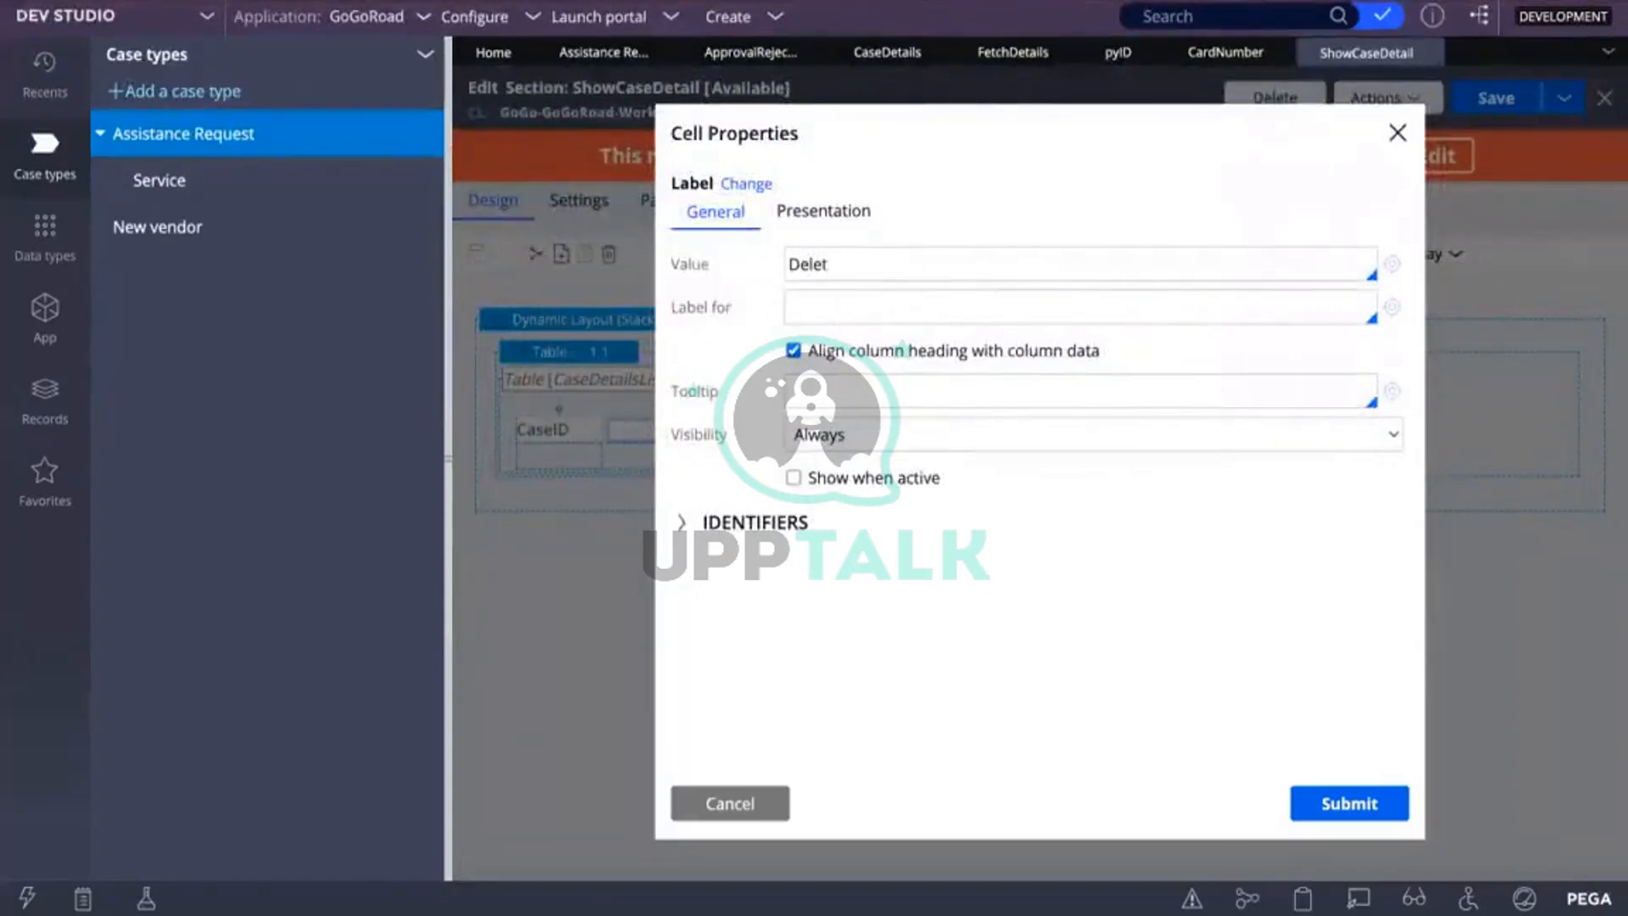
text(e)
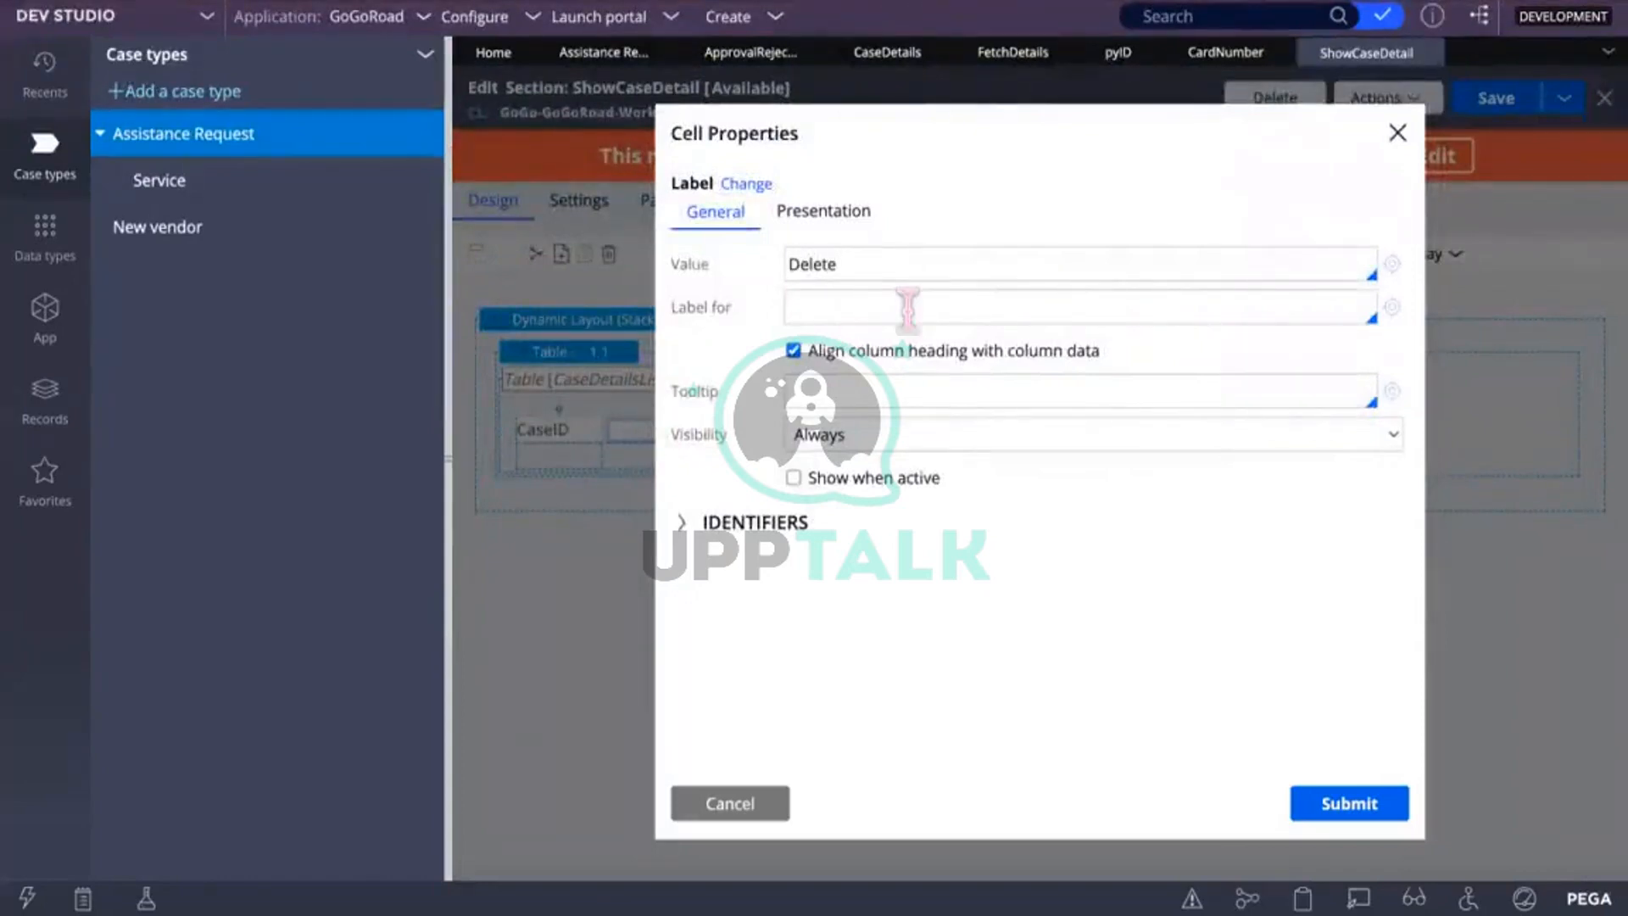
click(1357, 804)
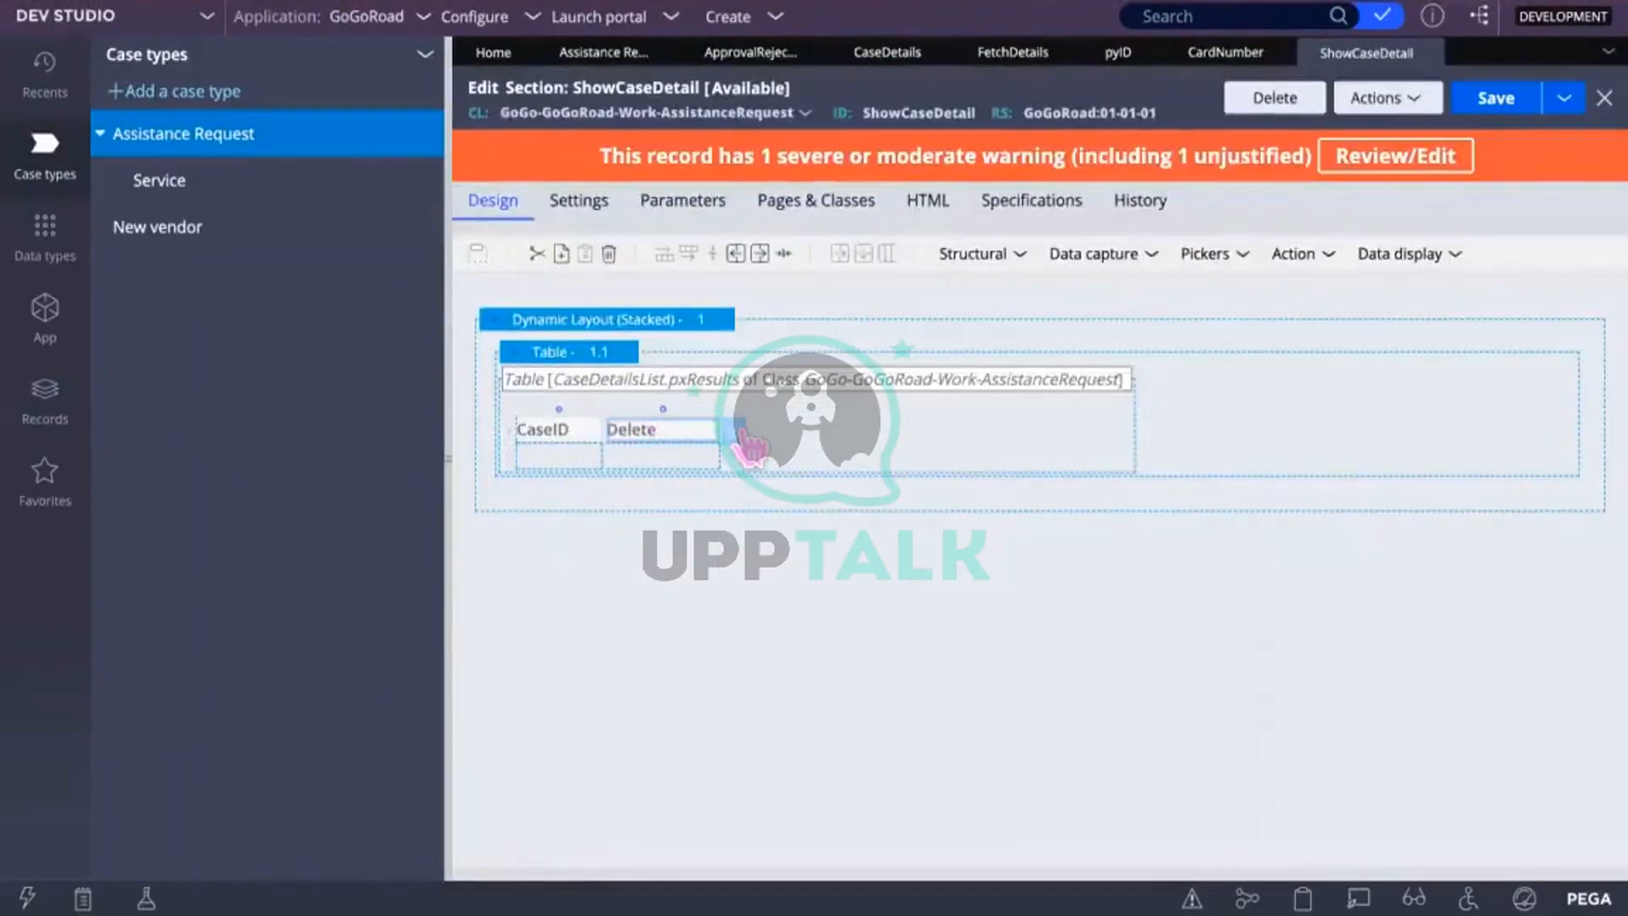
Step: Change the empty cell under Delete into an Image control
click(641, 450)
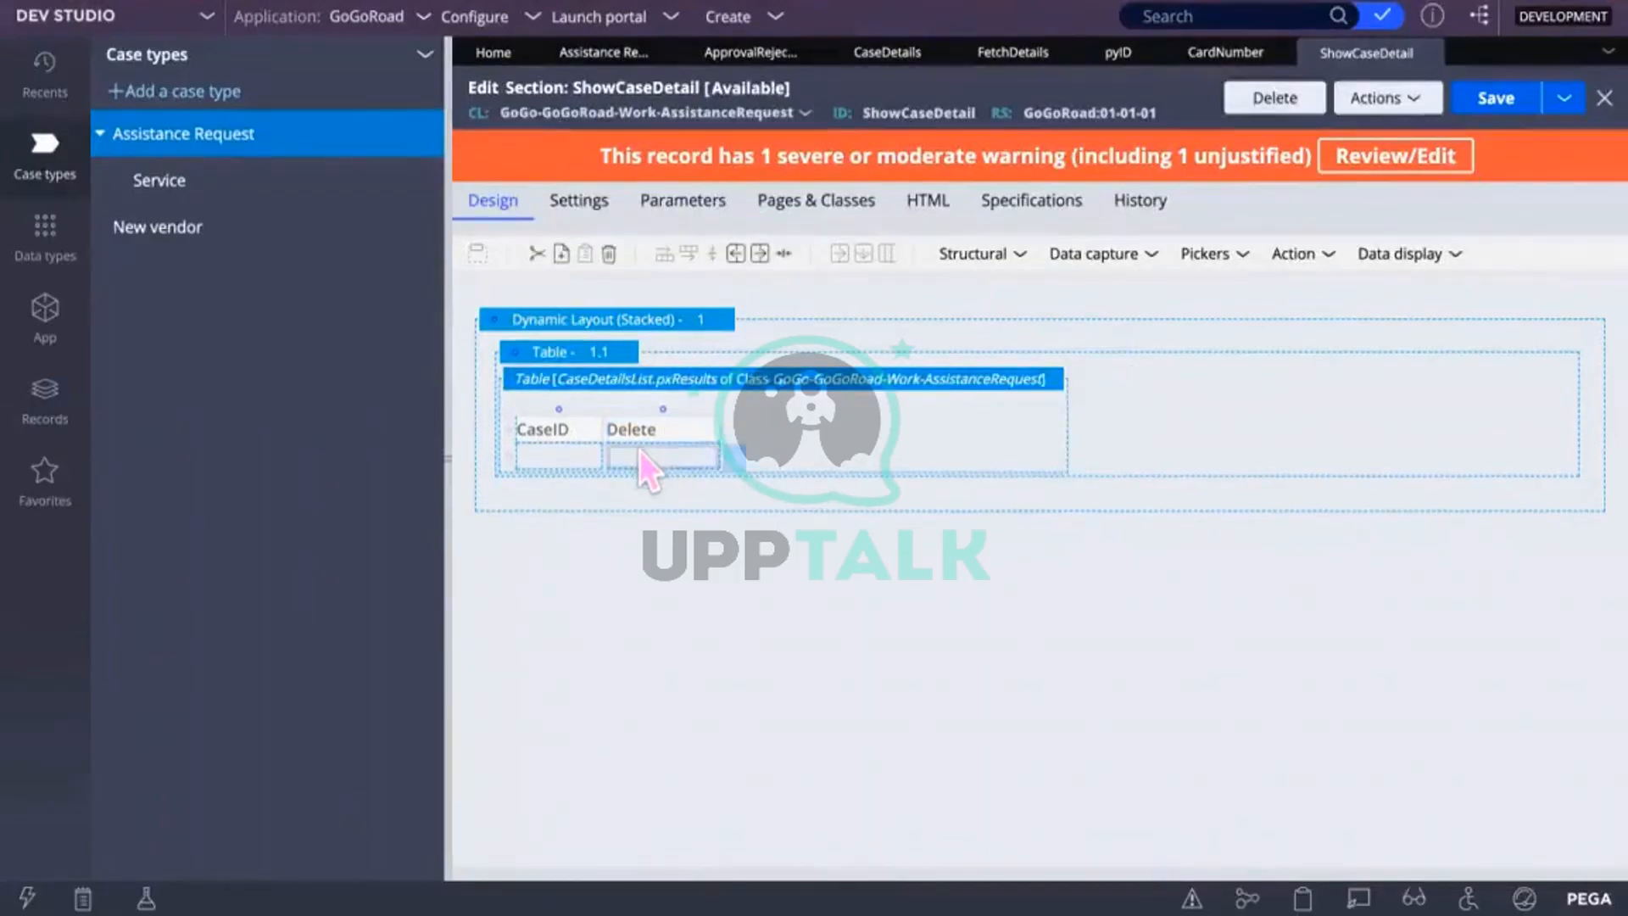
double_click(639, 450)
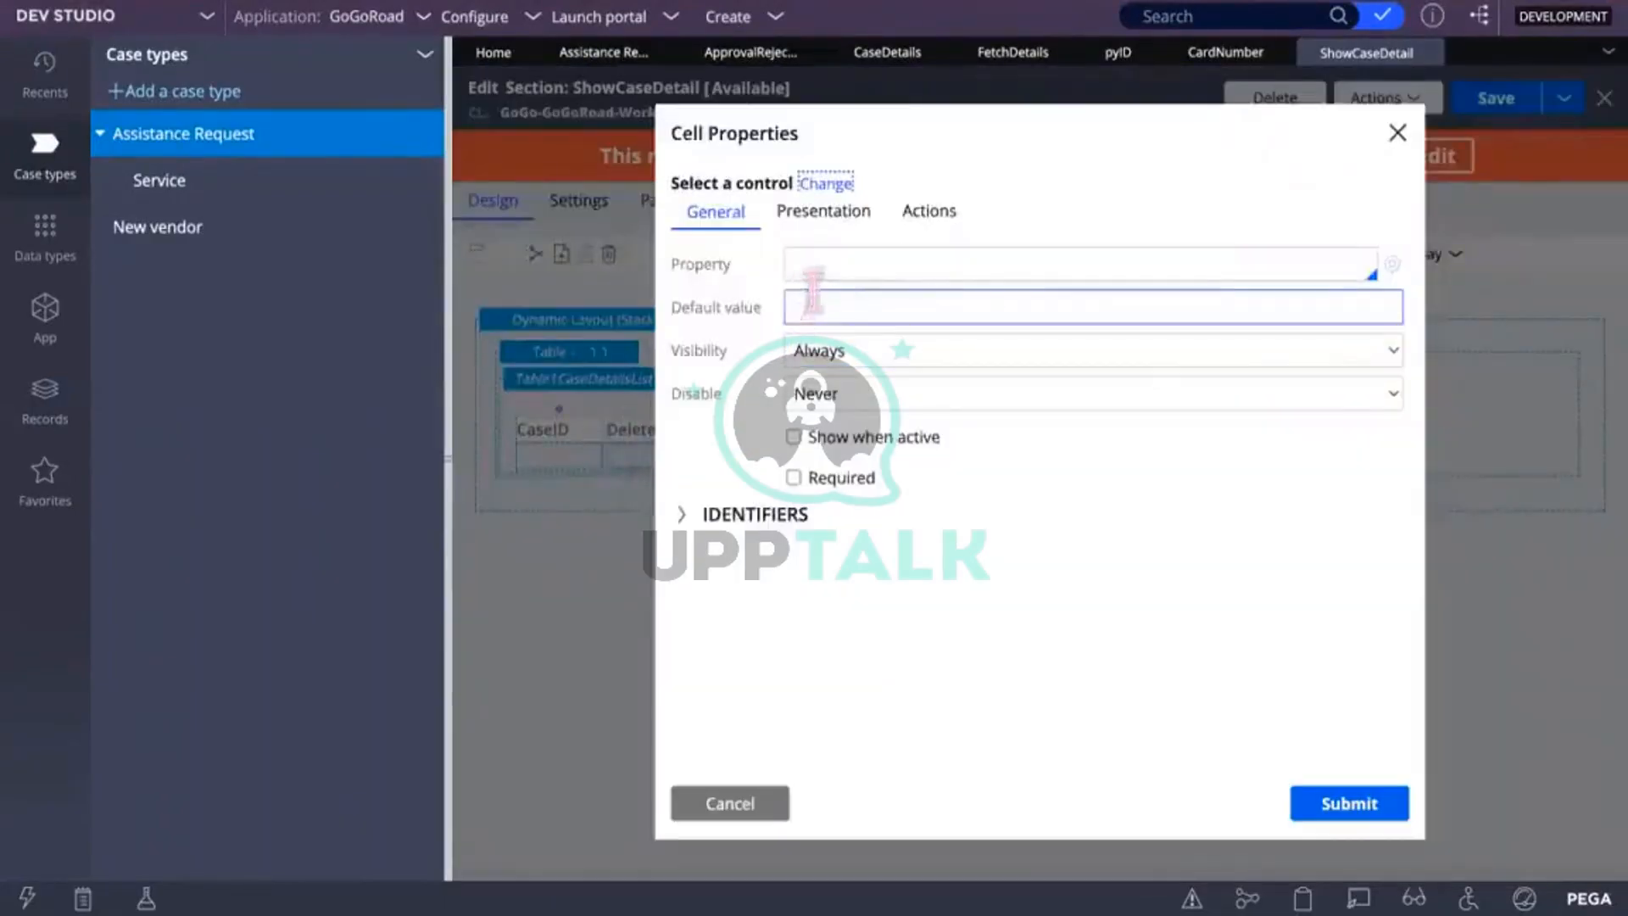
click(812, 268)
text(.)
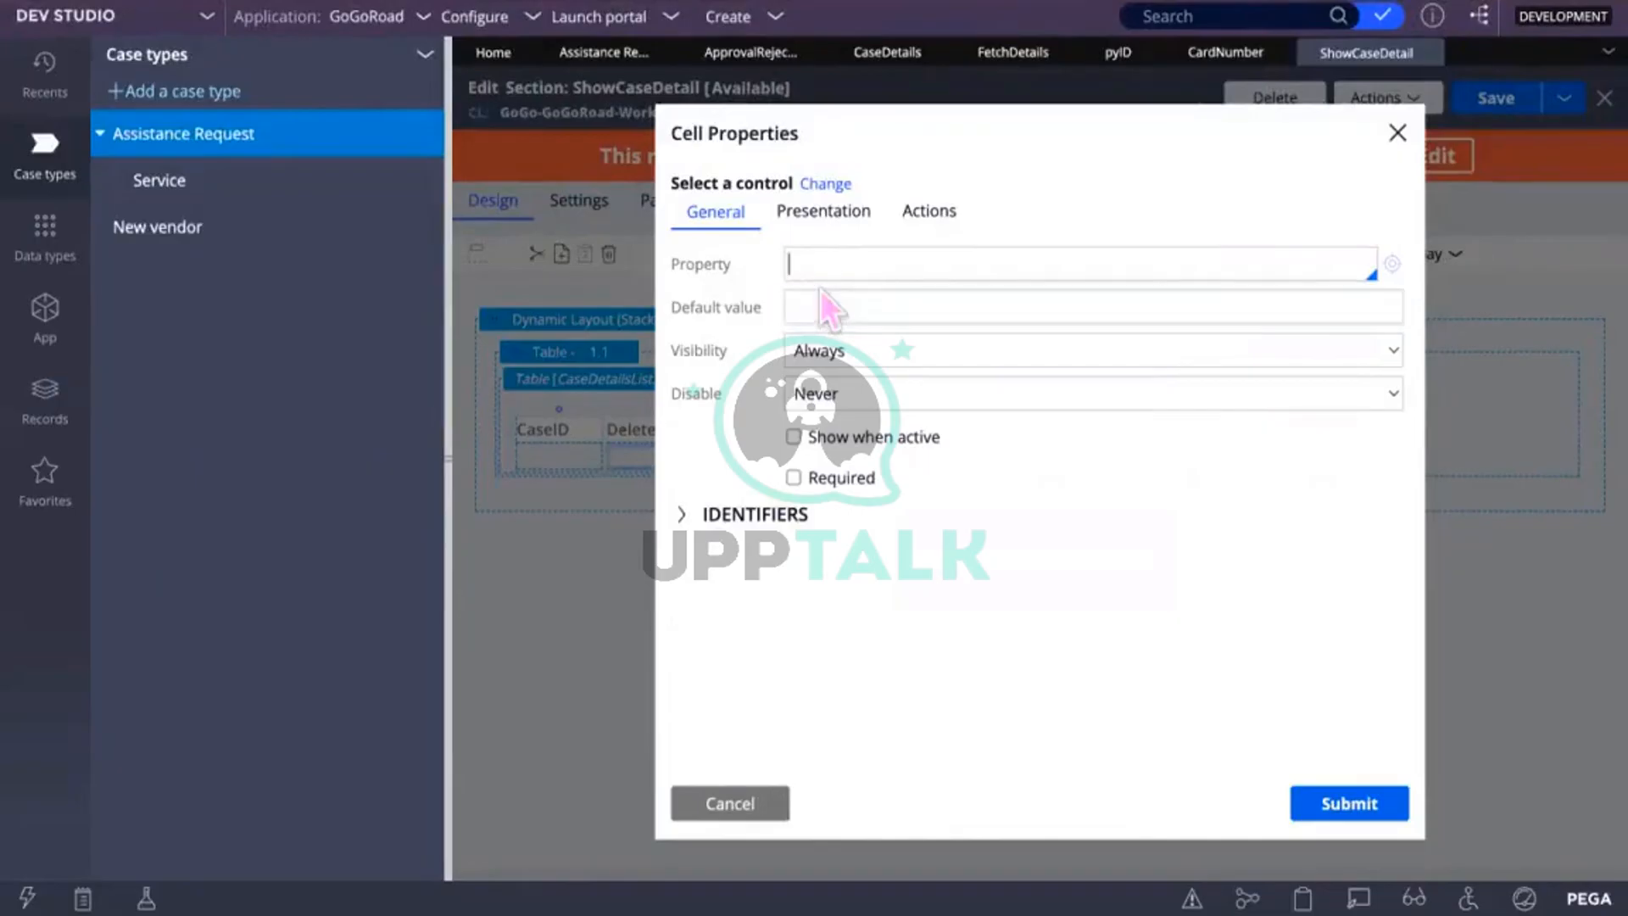
click(822, 185)
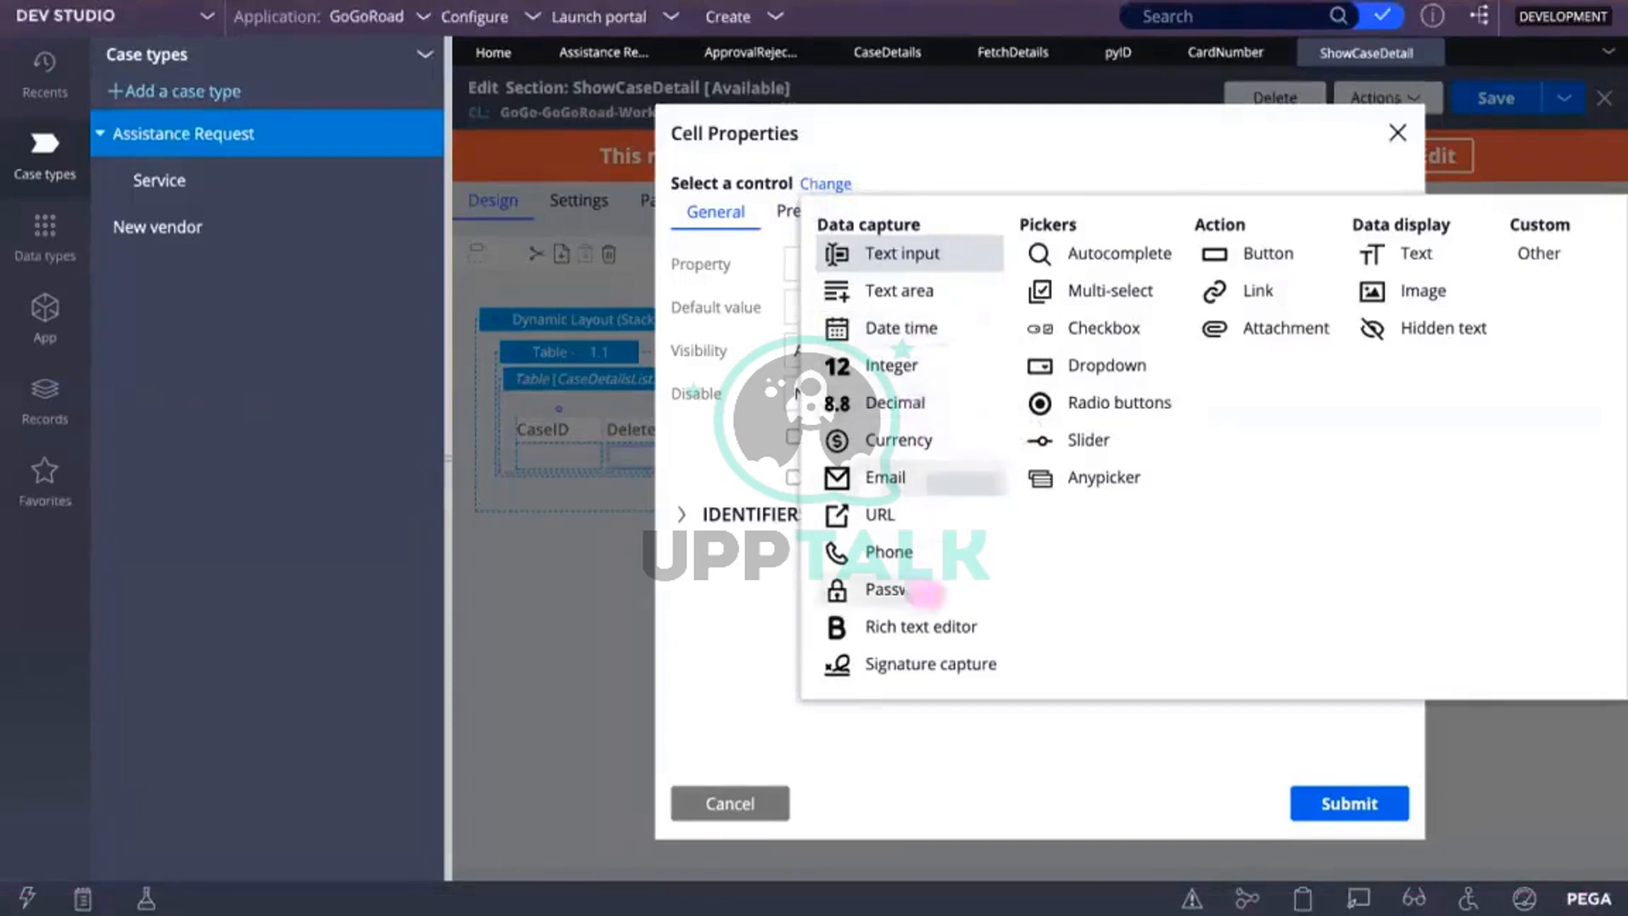
click(1451, 294)
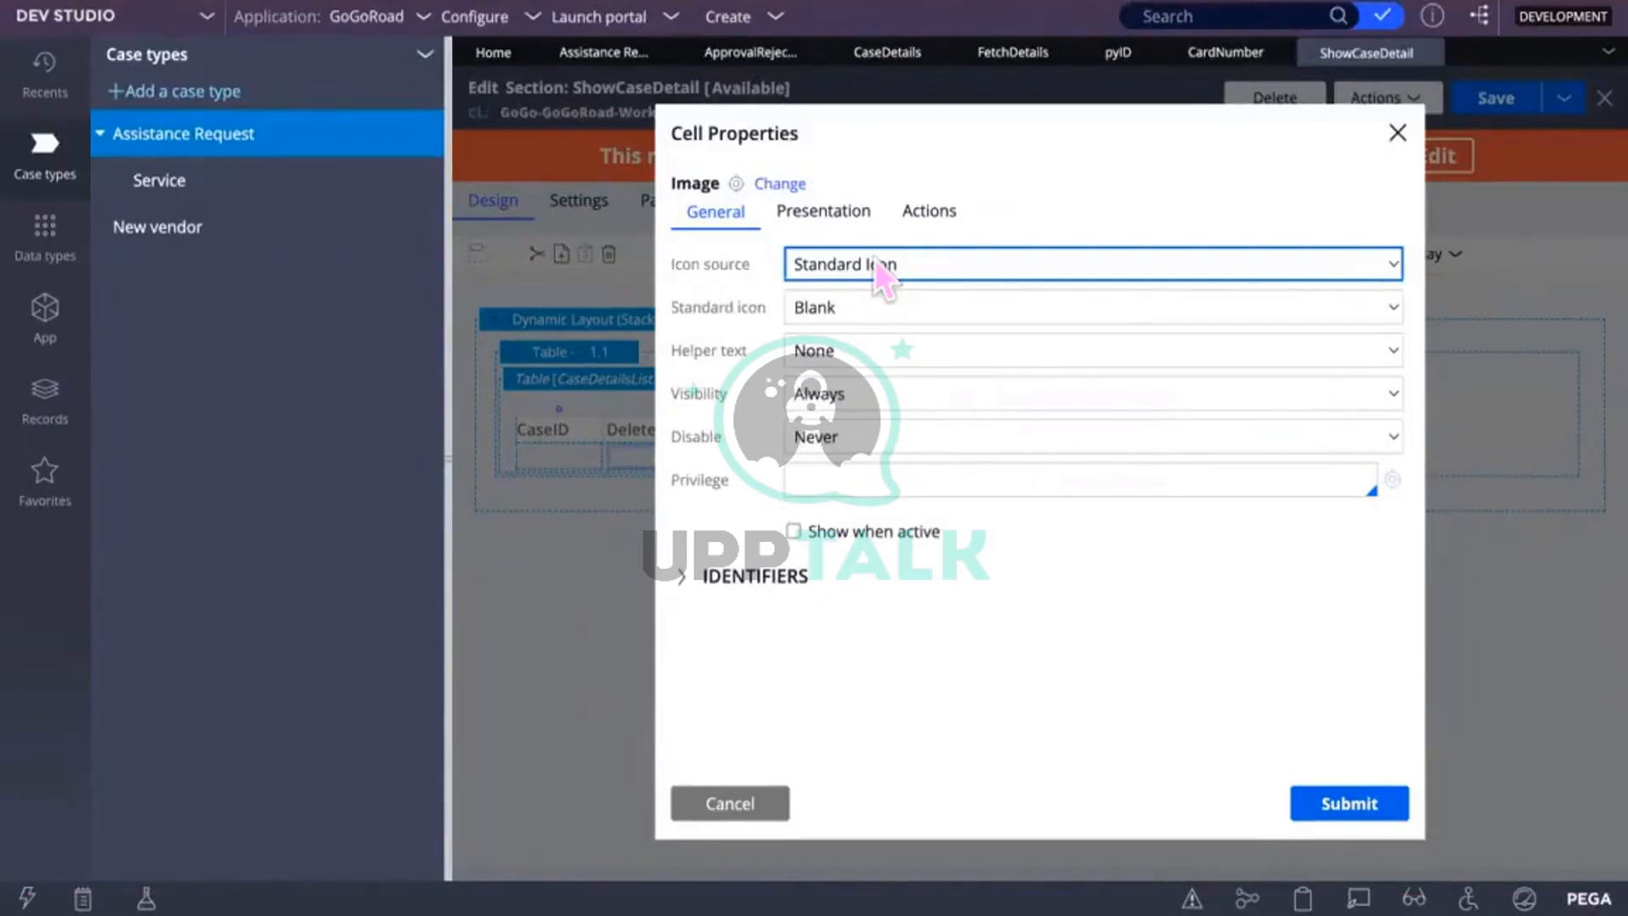
Step: Set the image cell's icon source to Image and bring up the image chooser
click(947, 262)
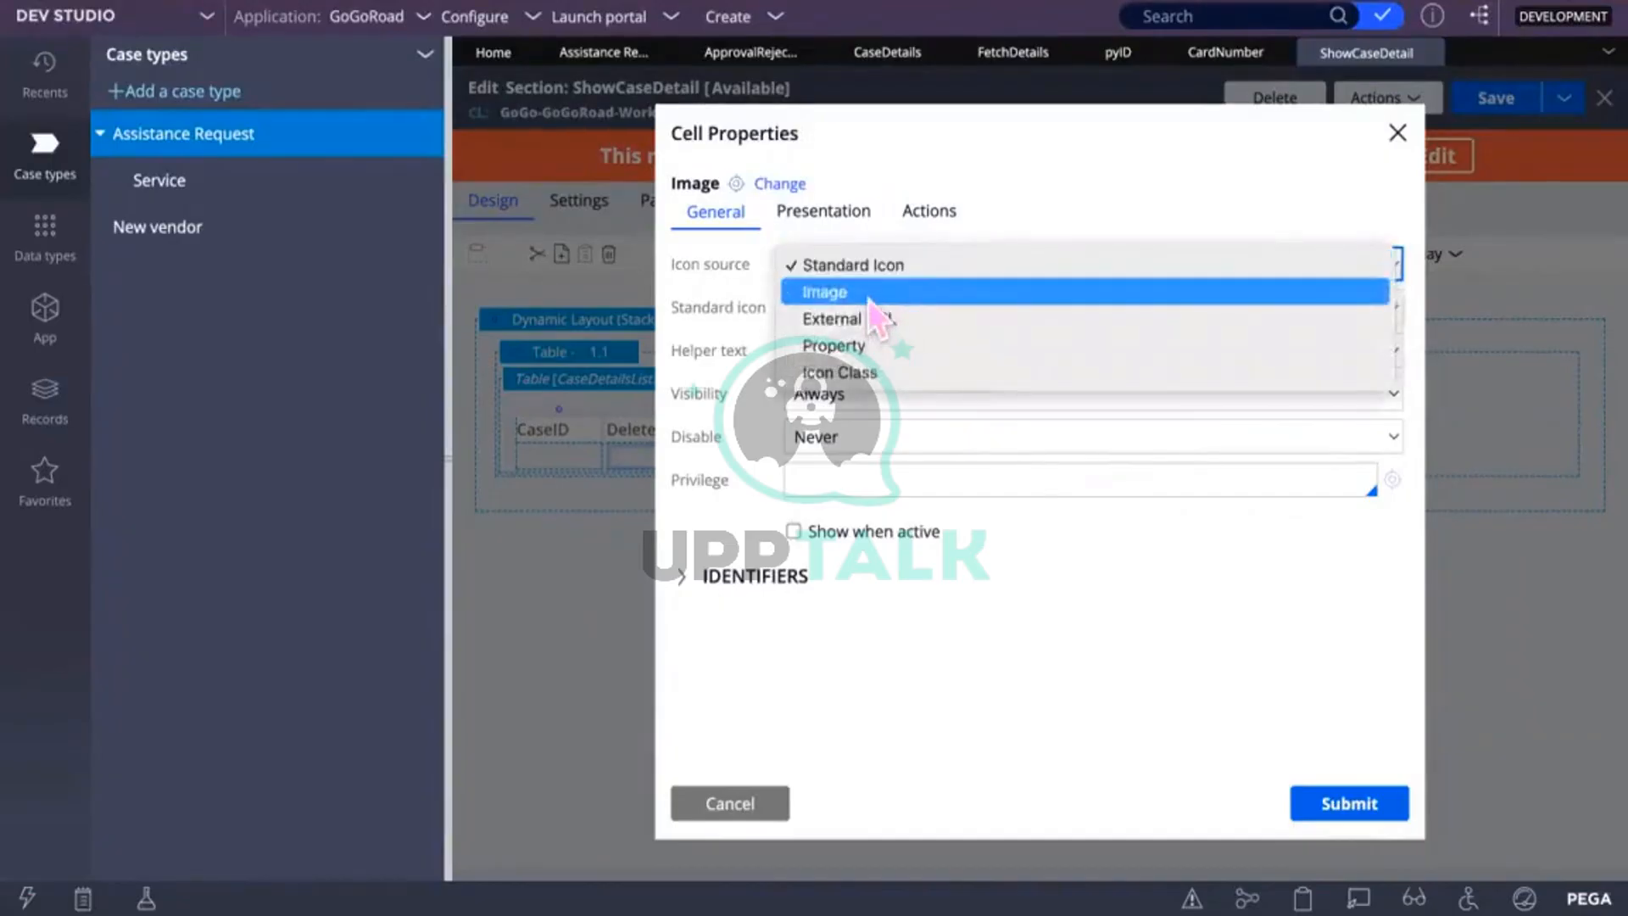
click(1066, 689)
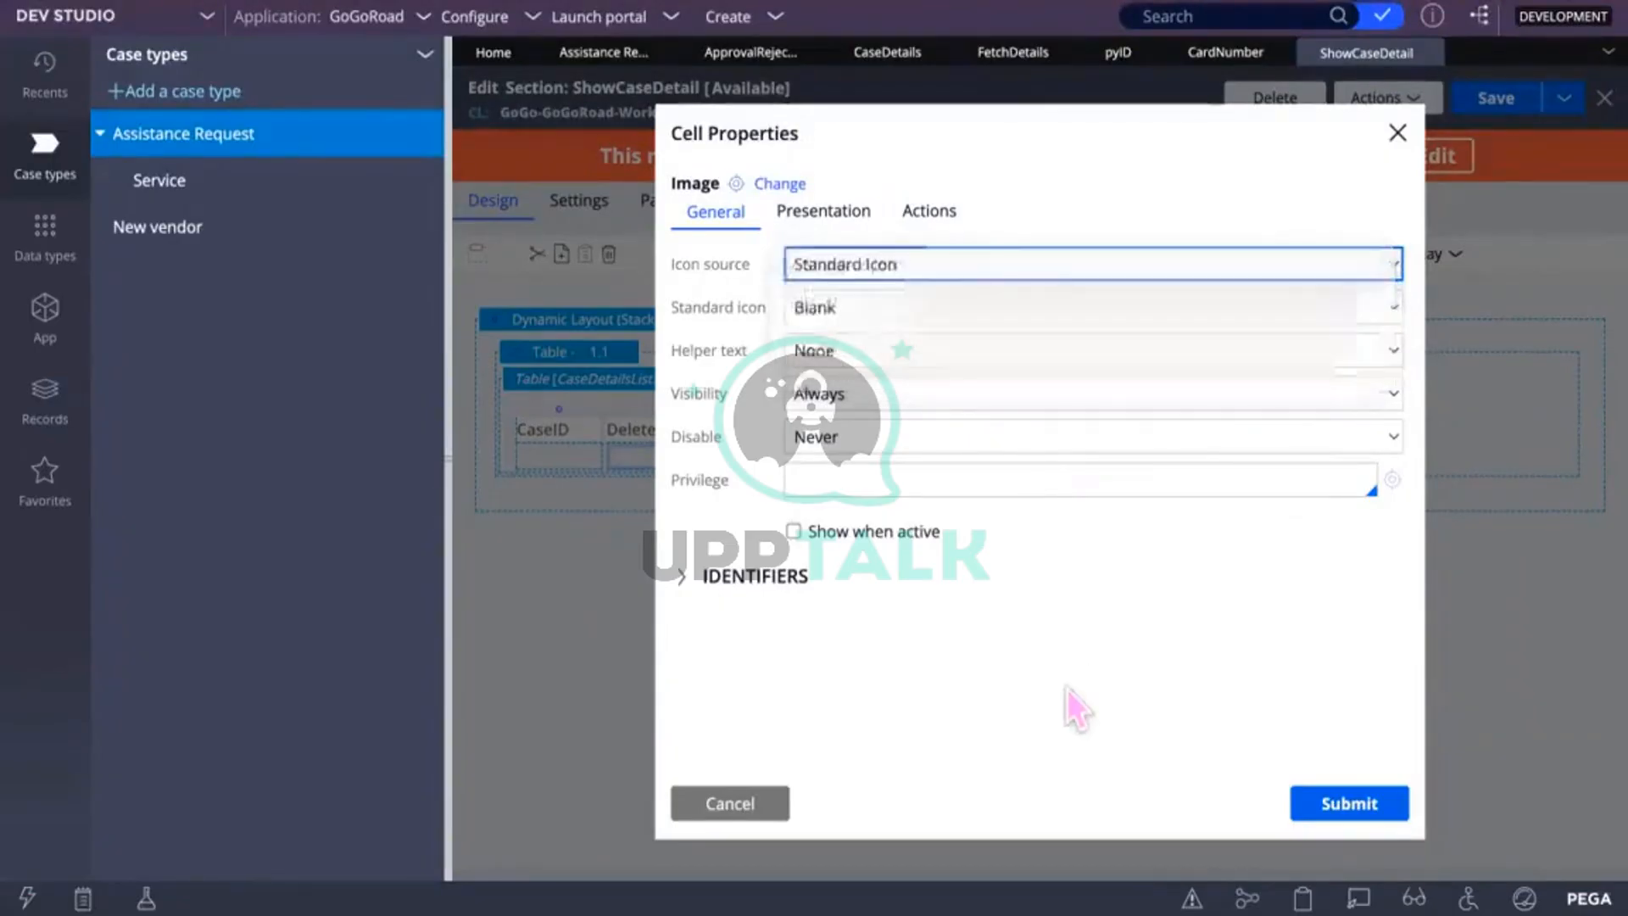
click(860, 309)
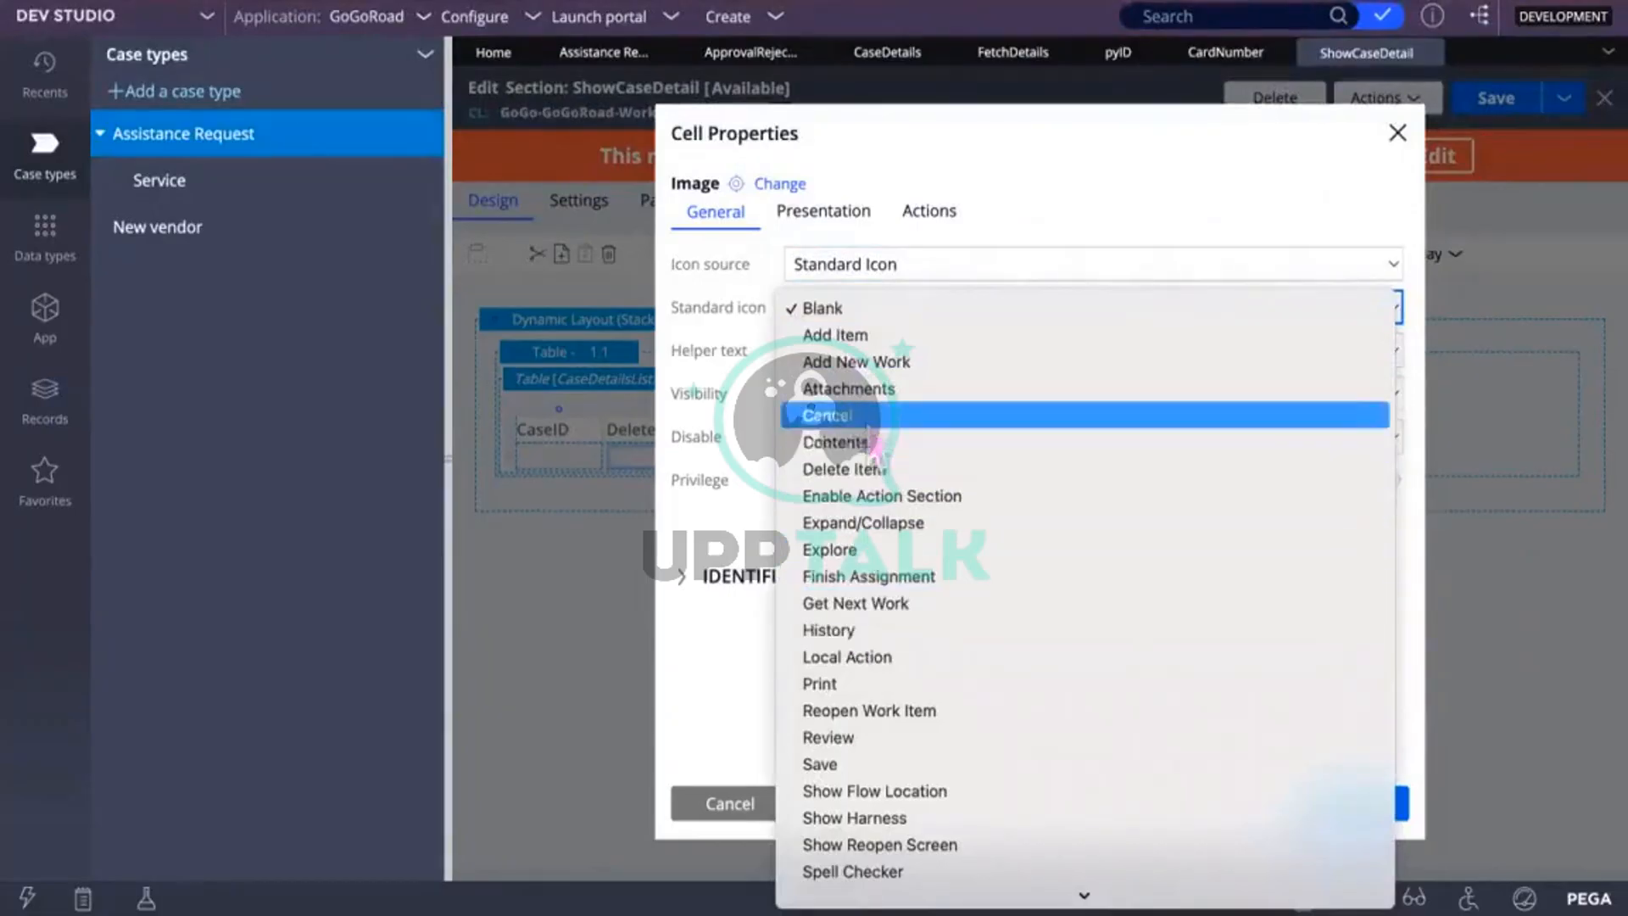
click(924, 263)
click(1080, 265)
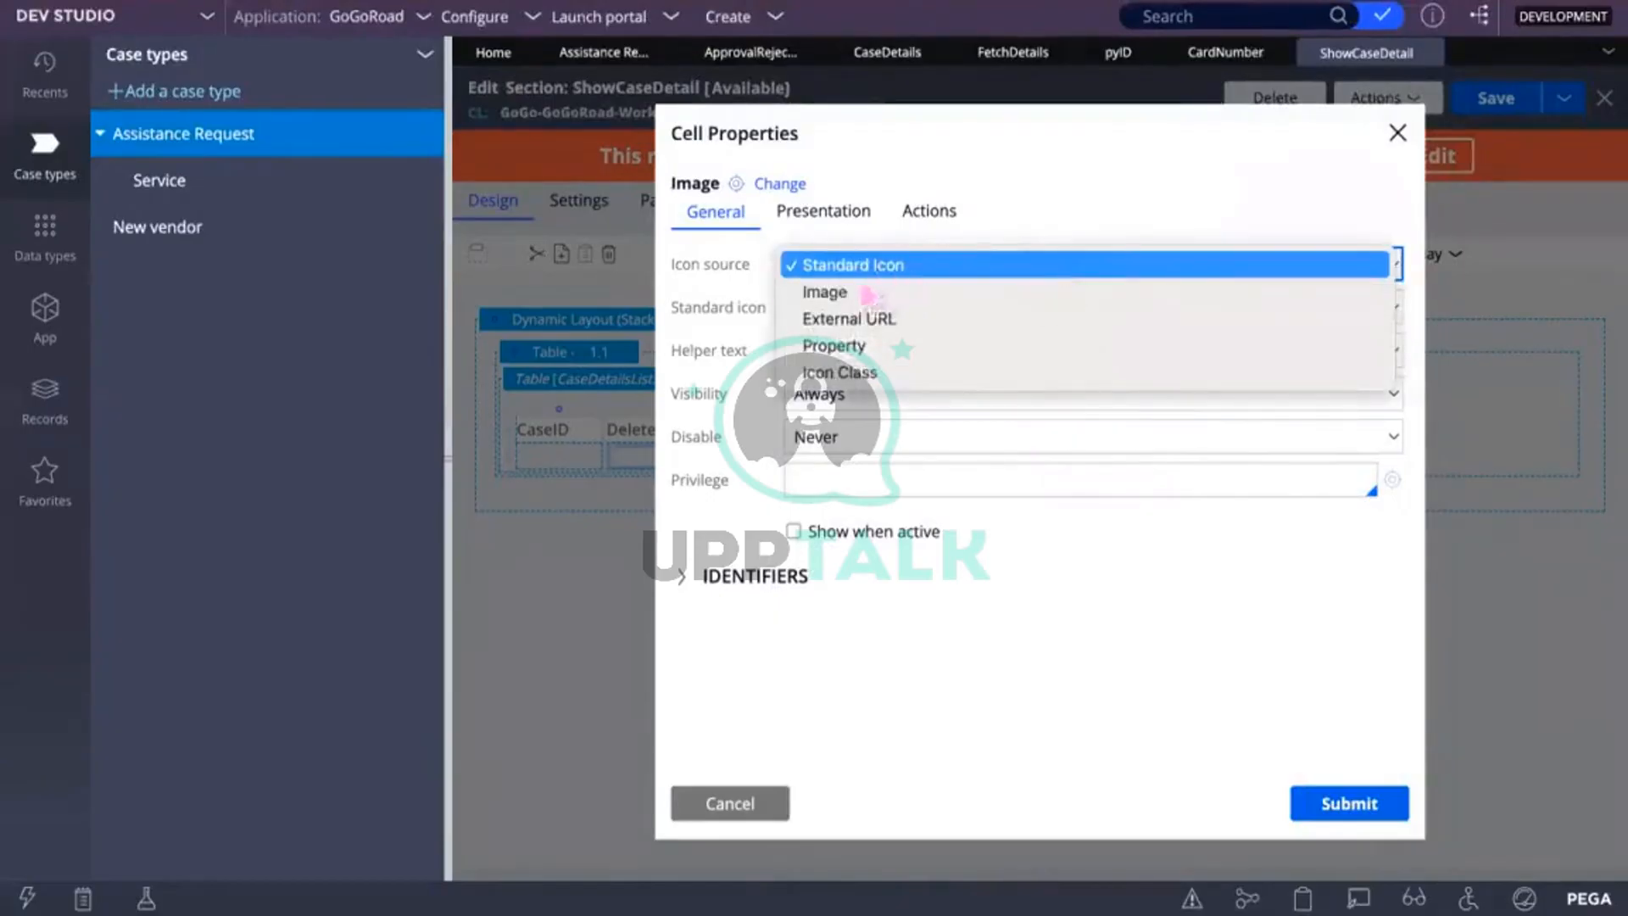
click(846, 291)
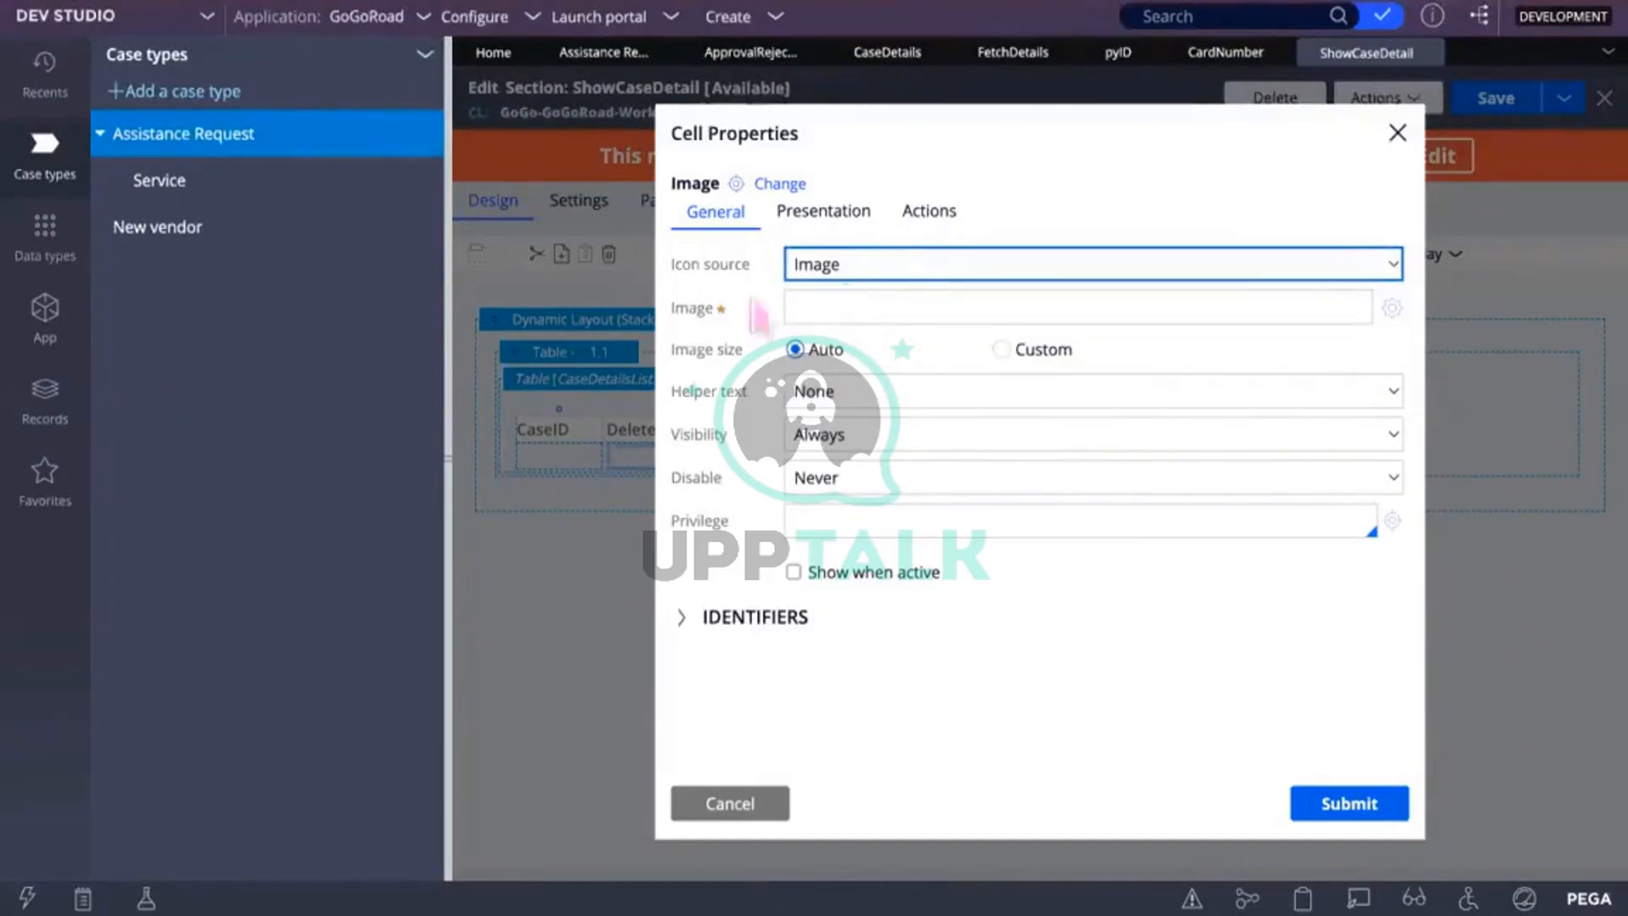
click(1393, 311)
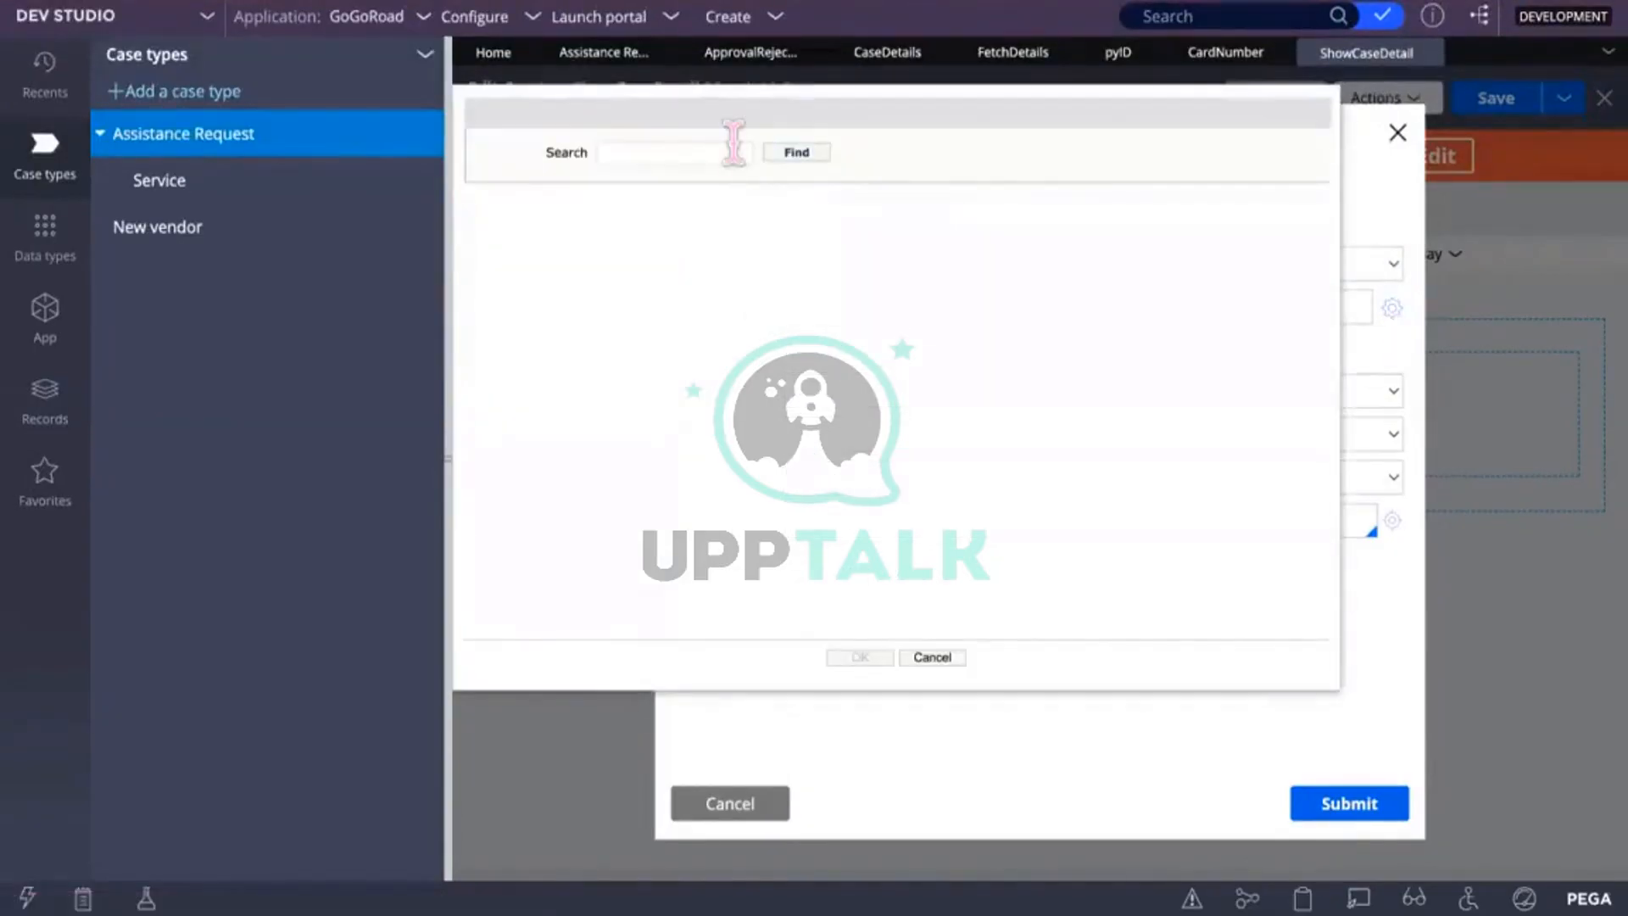
Step: Search images for 'De' and set the Delete cell's icon to webwb/pzFlowDelete.png
click(674, 152)
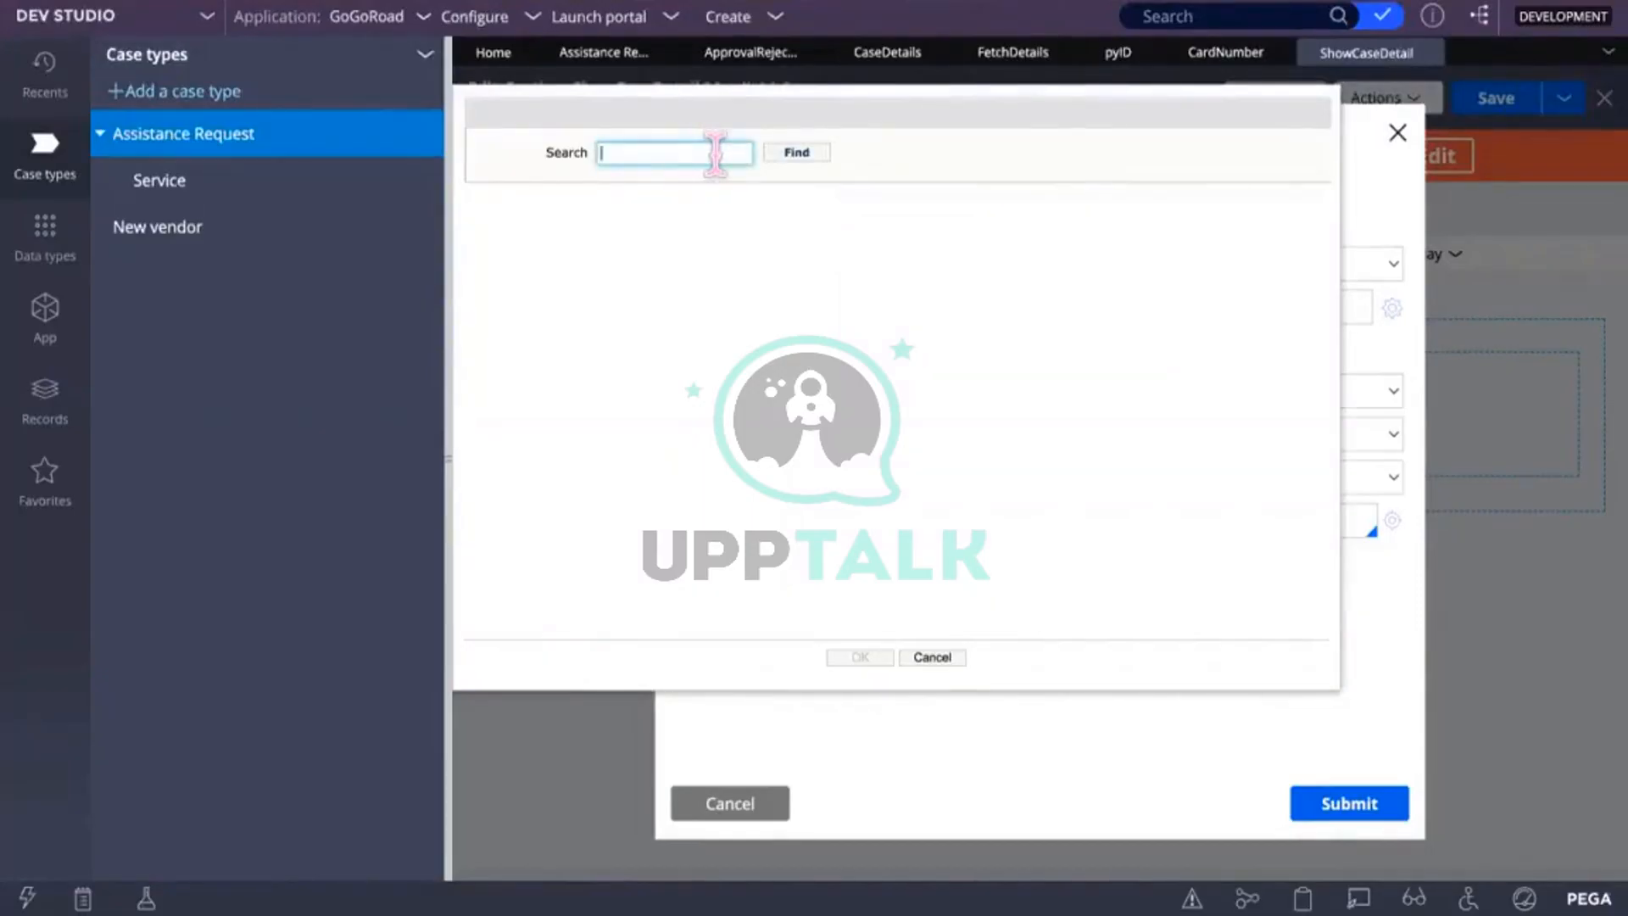
text(Delete)
click(817, 144)
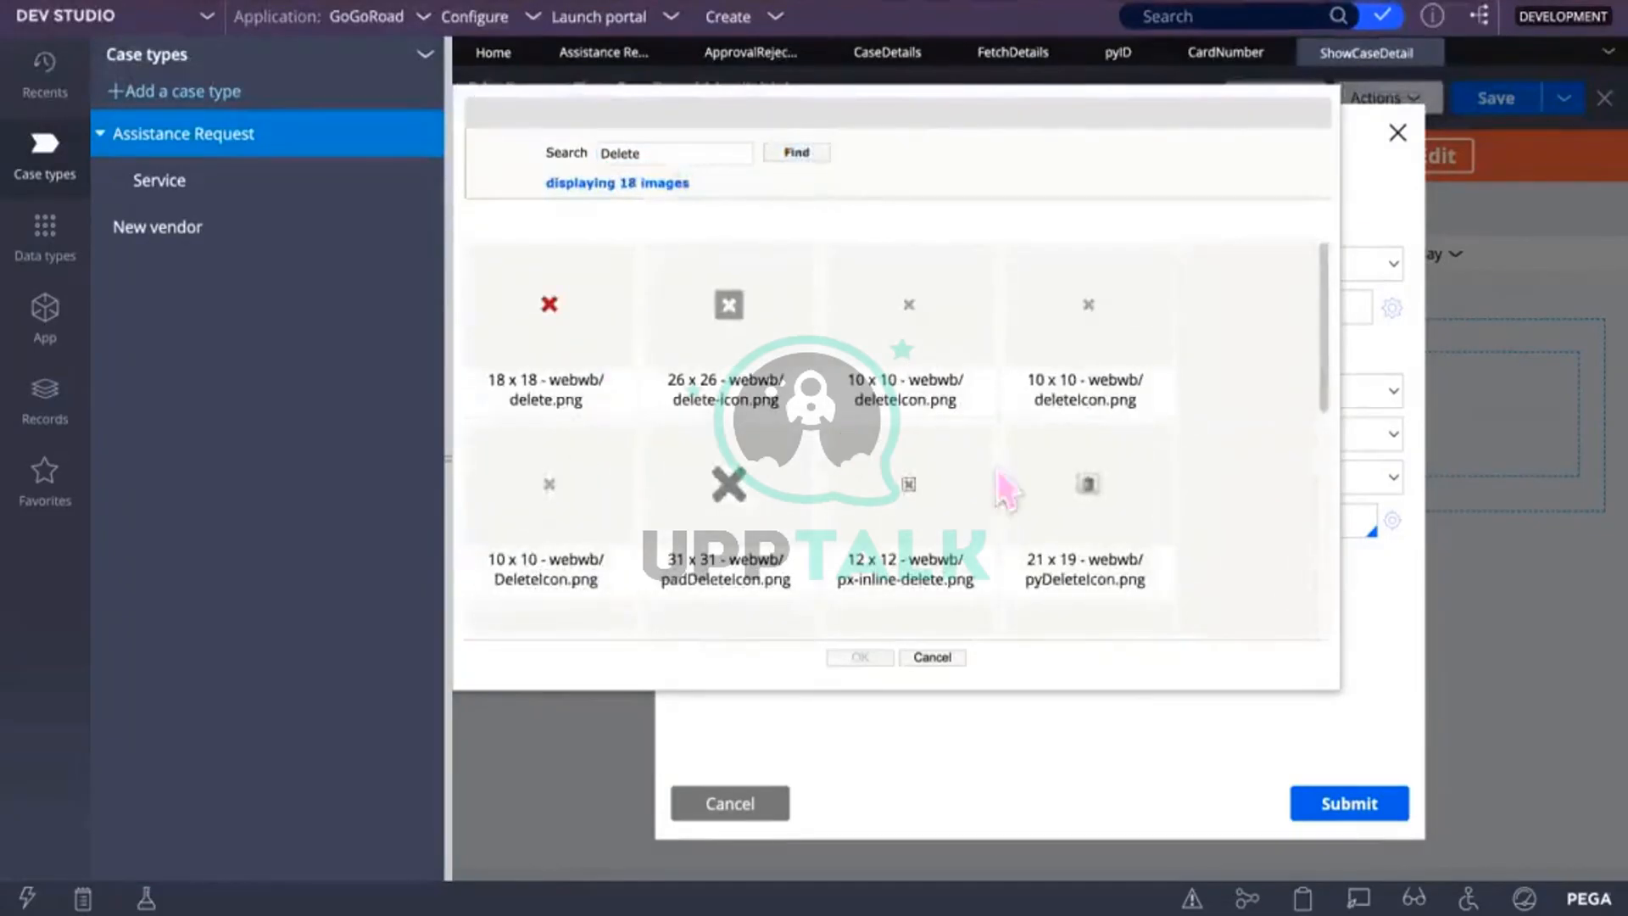
scroll(1006, 489, down, 5)
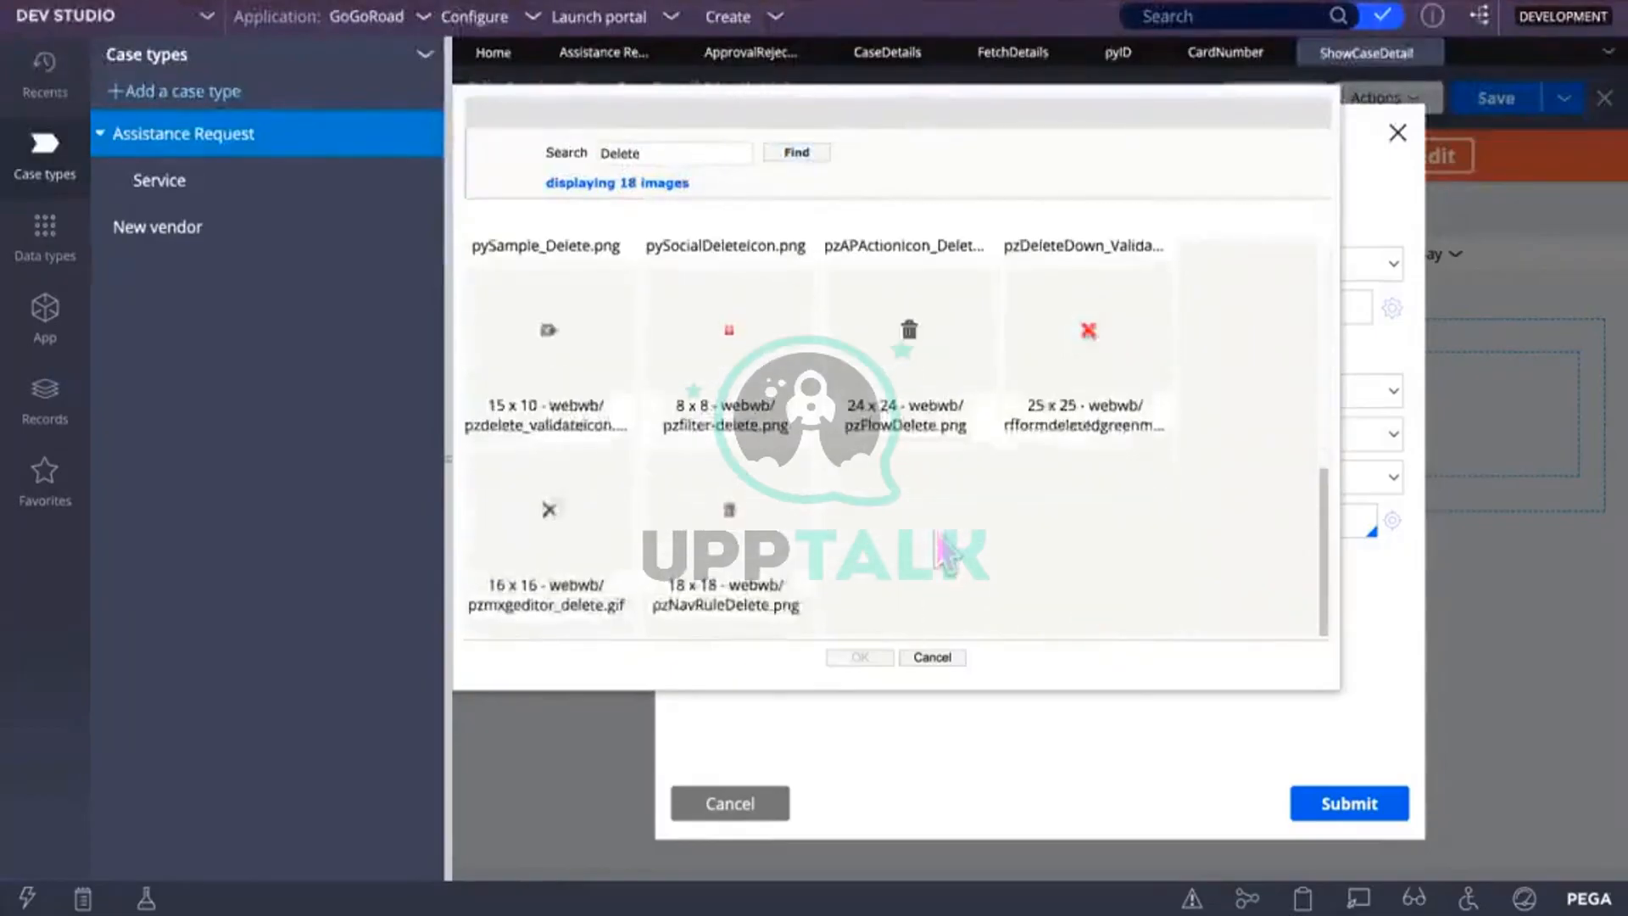
scroll(938, 534, up, 5)
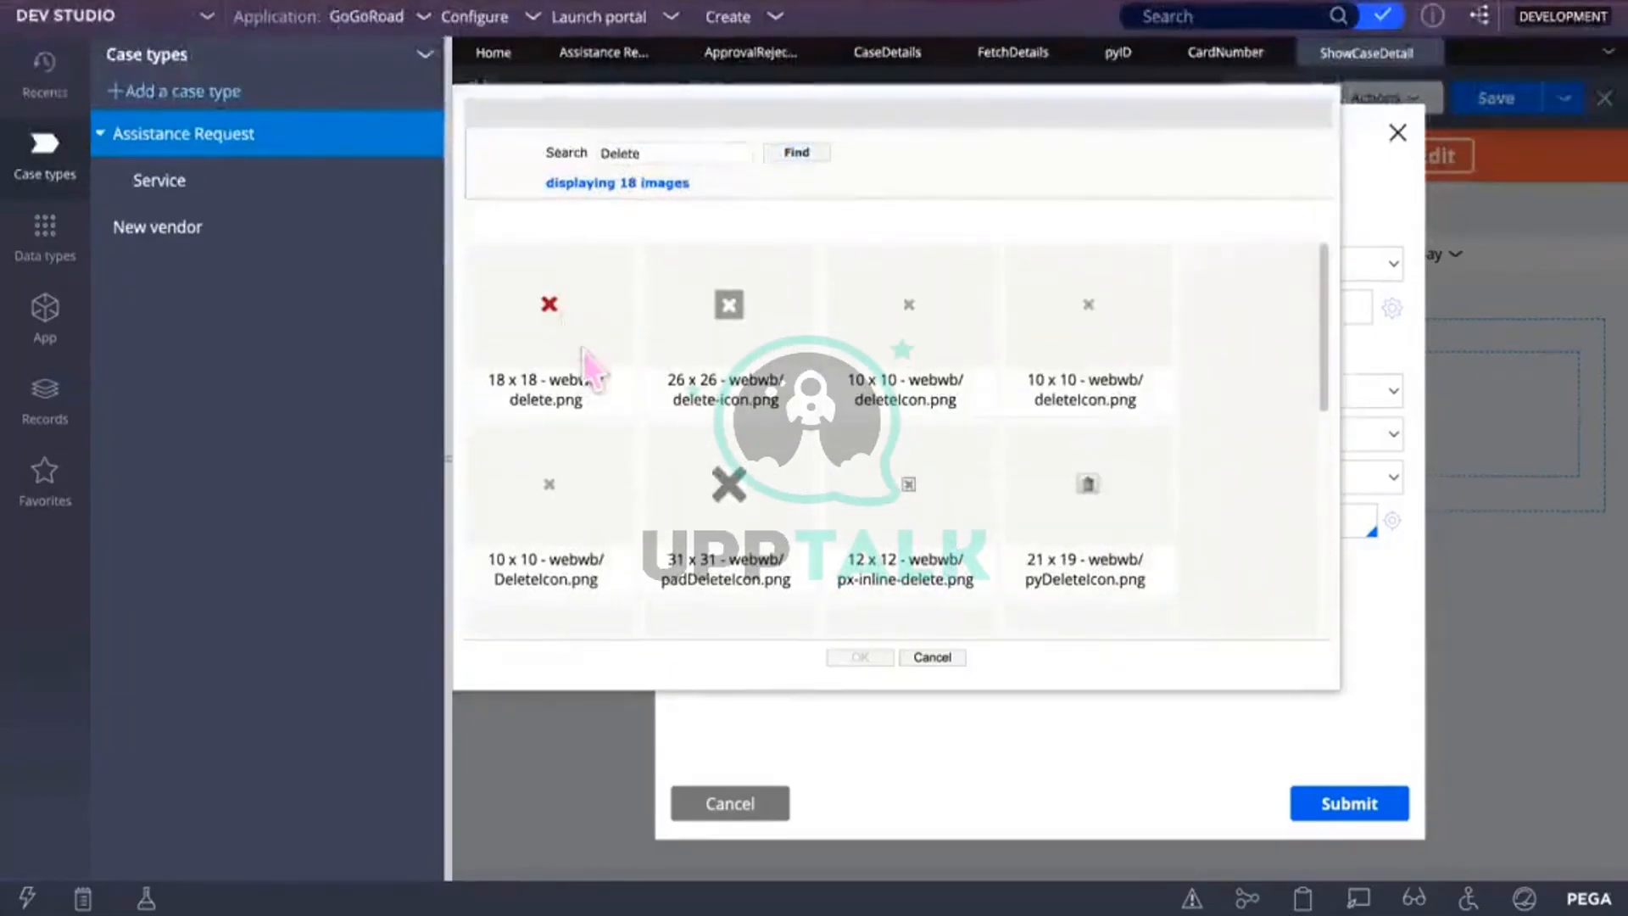
scroll(1066, 439, down, 5)
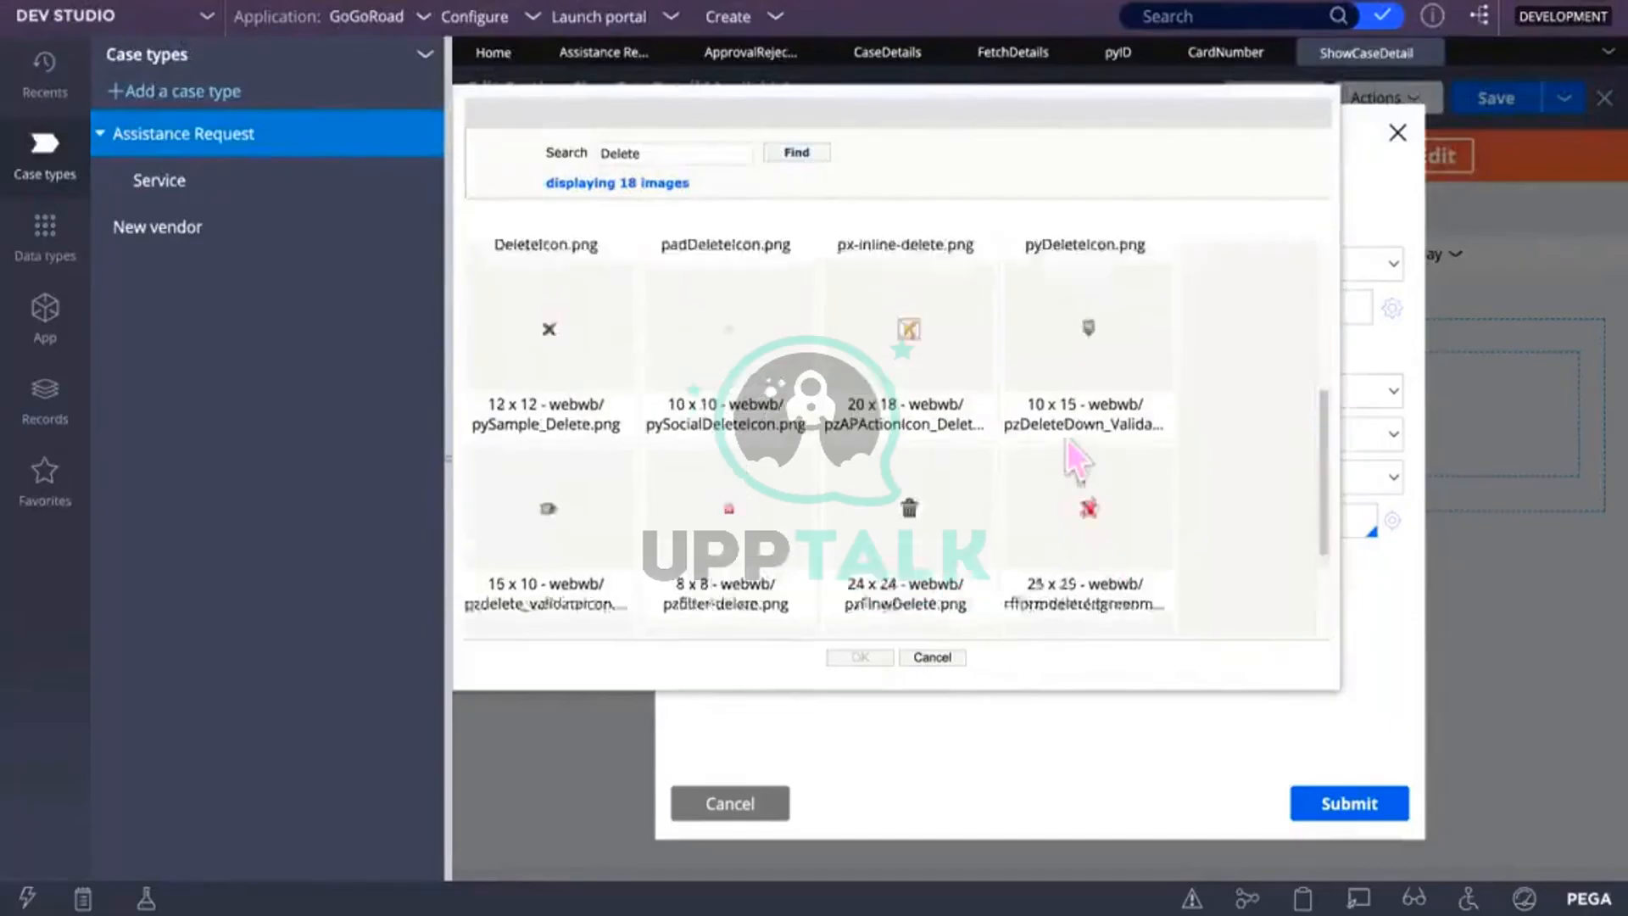
click(915, 415)
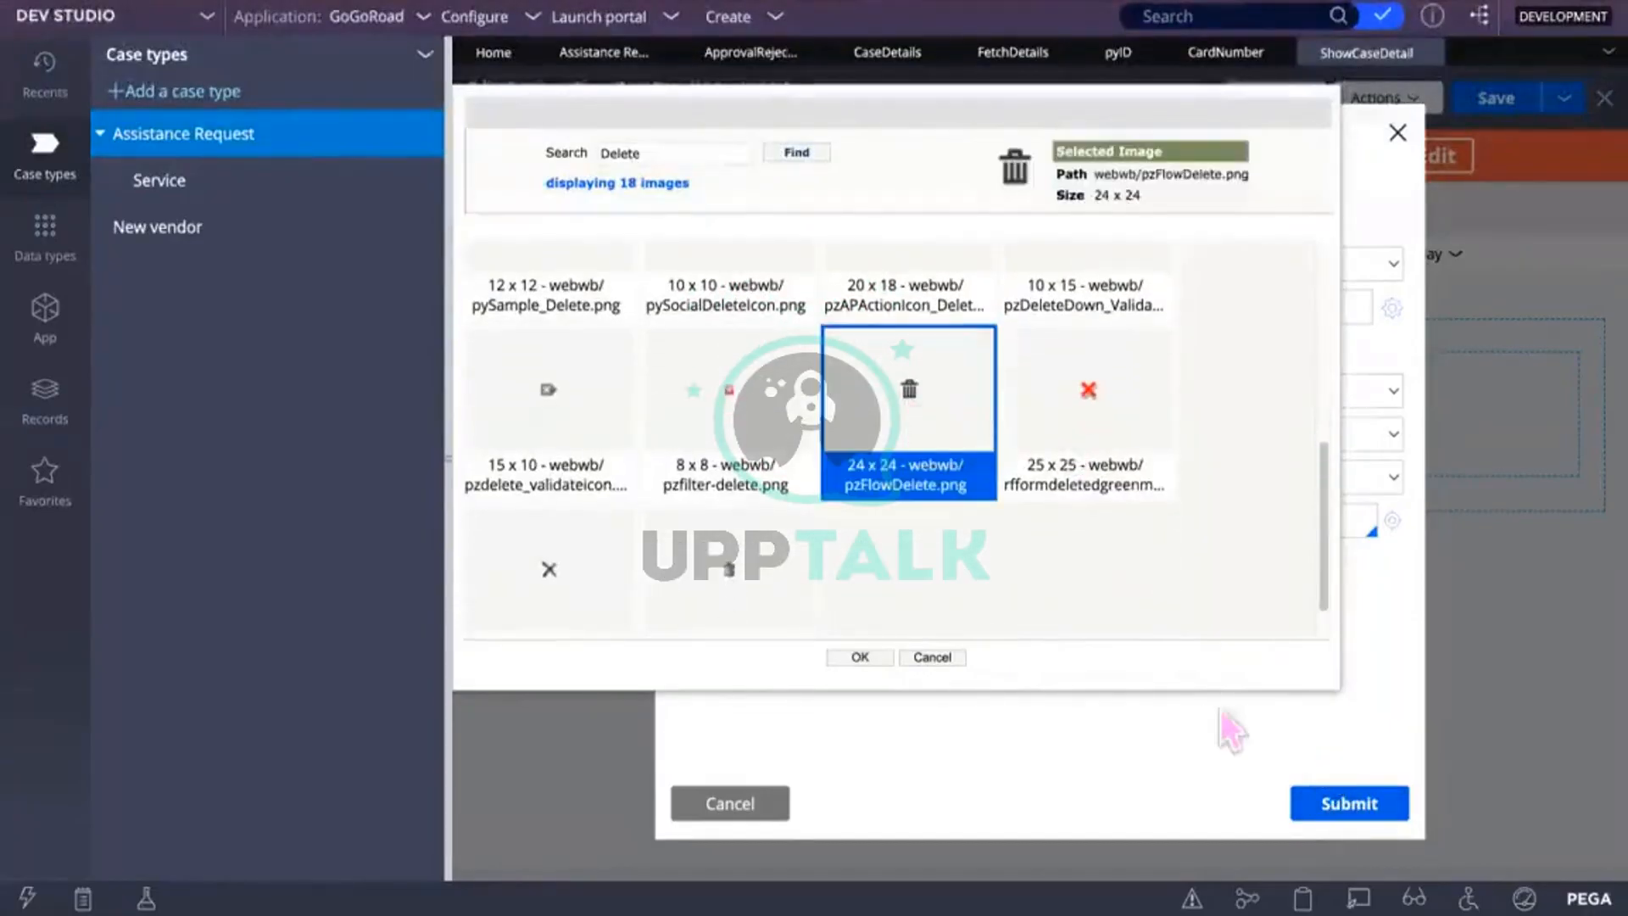
click(860, 657)
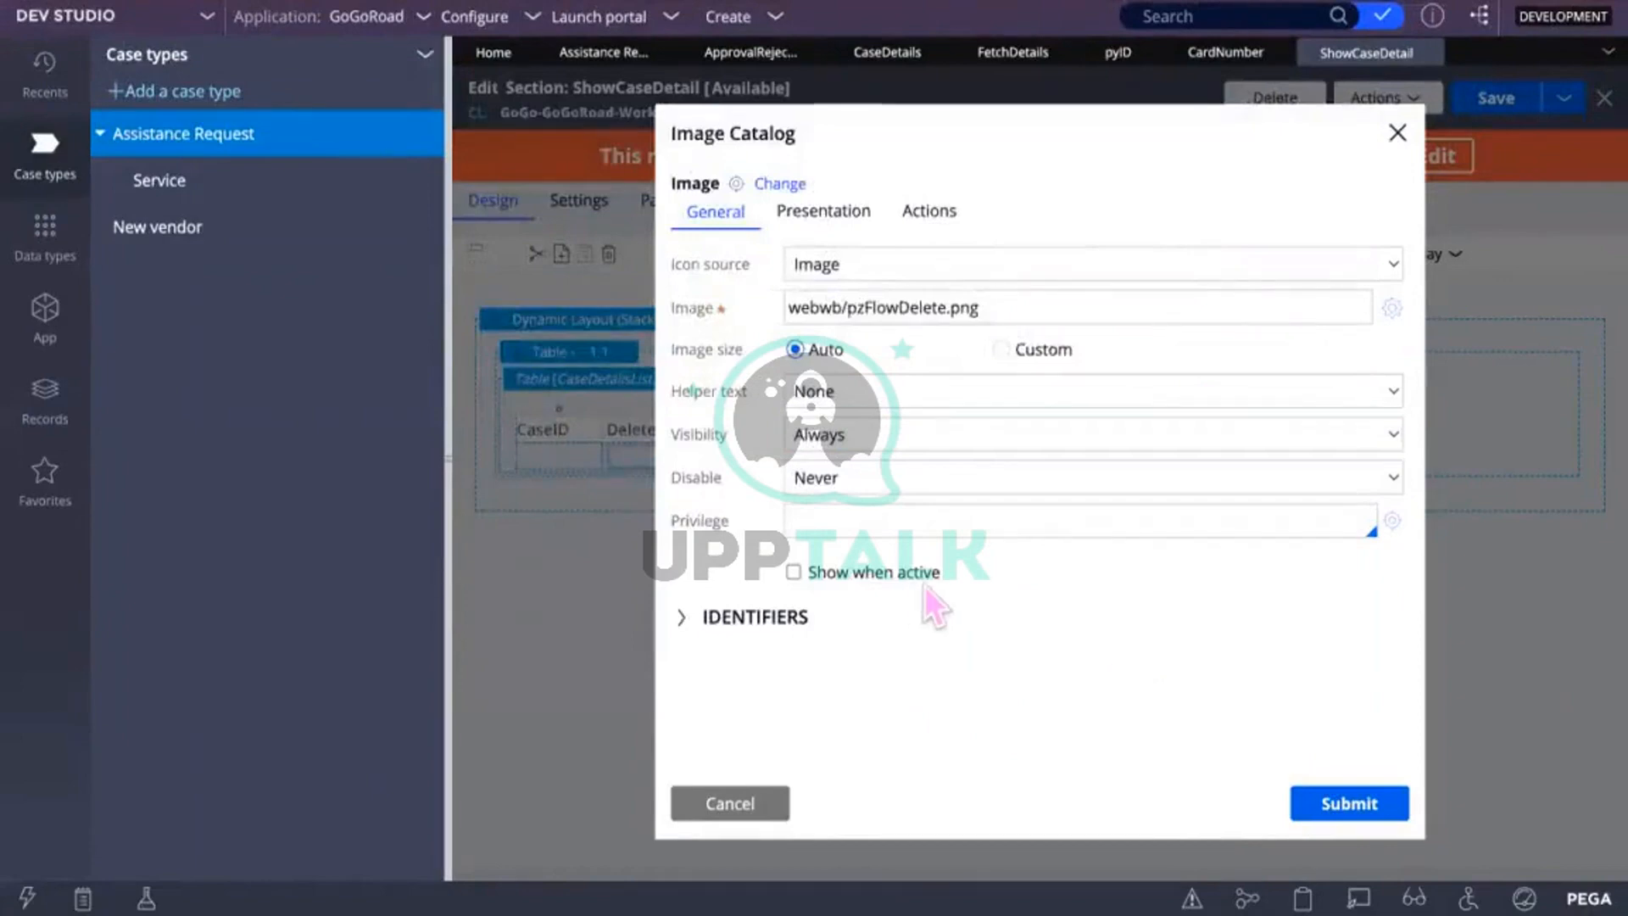
click(1324, 801)
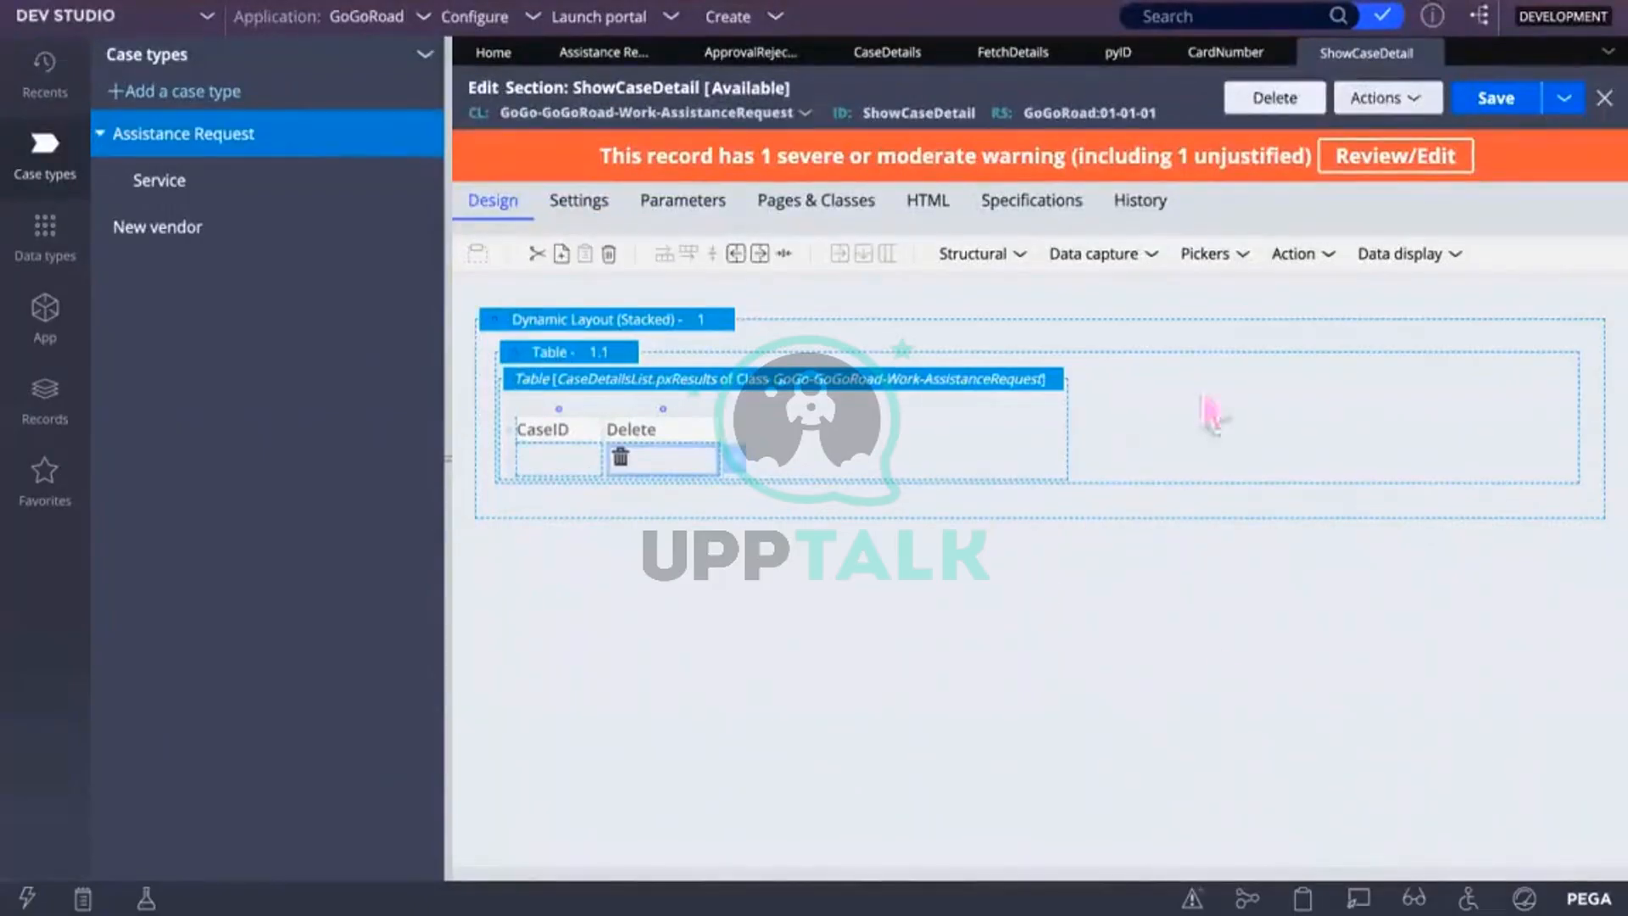
Step: Save the section, refresh the case, open ShowDetails, then select the Delete column cell
click(1495, 98)
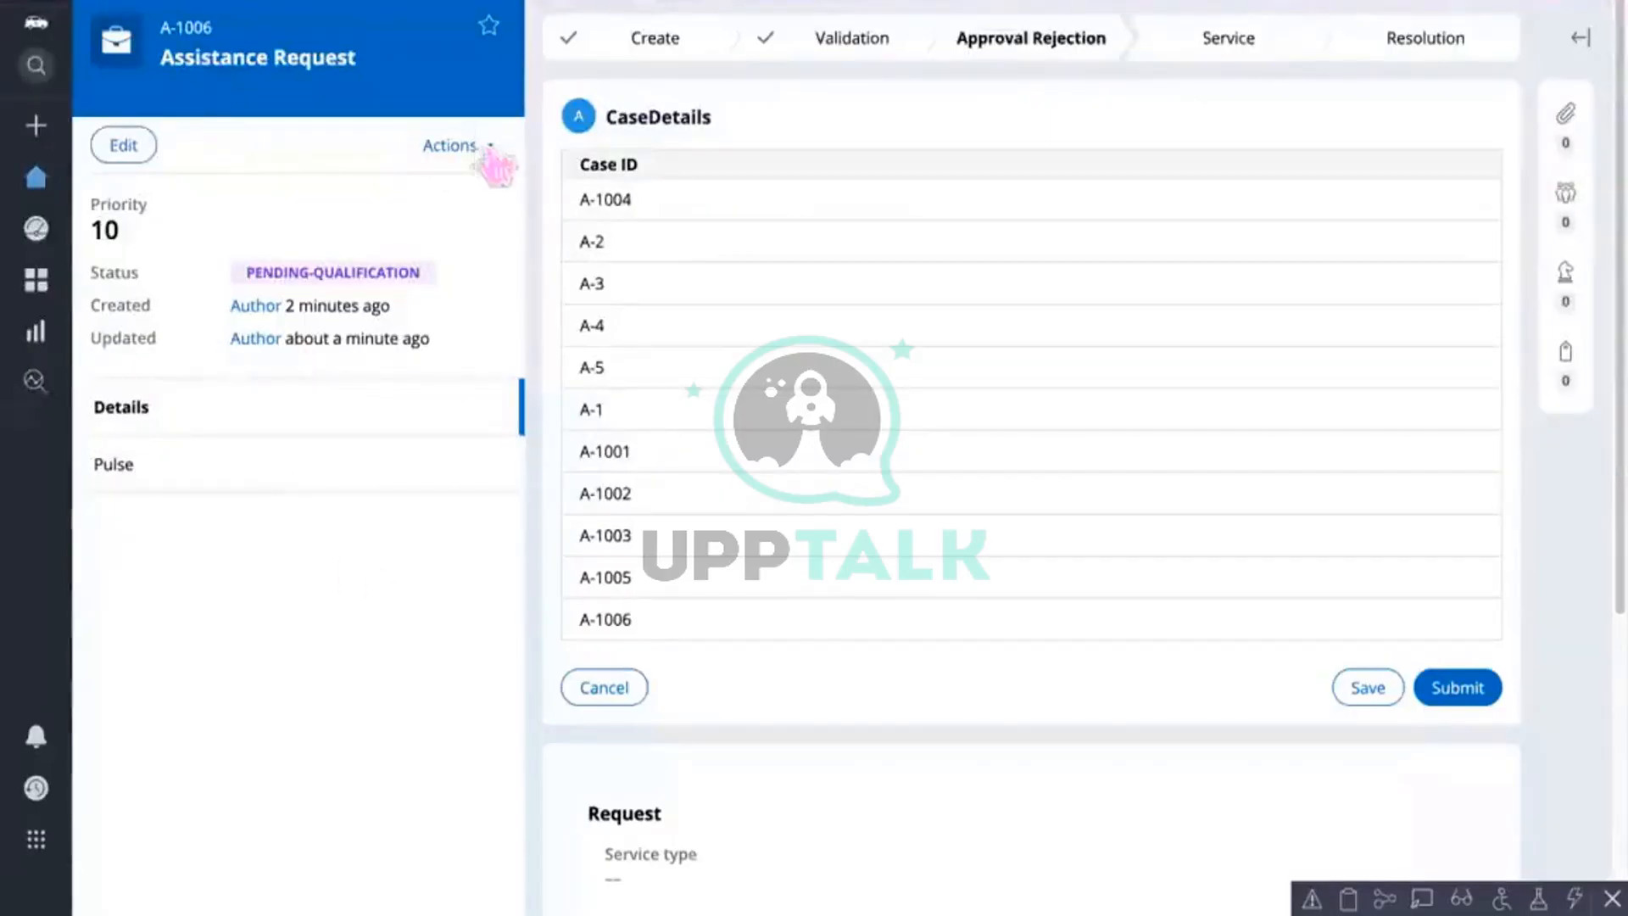
click(490, 145)
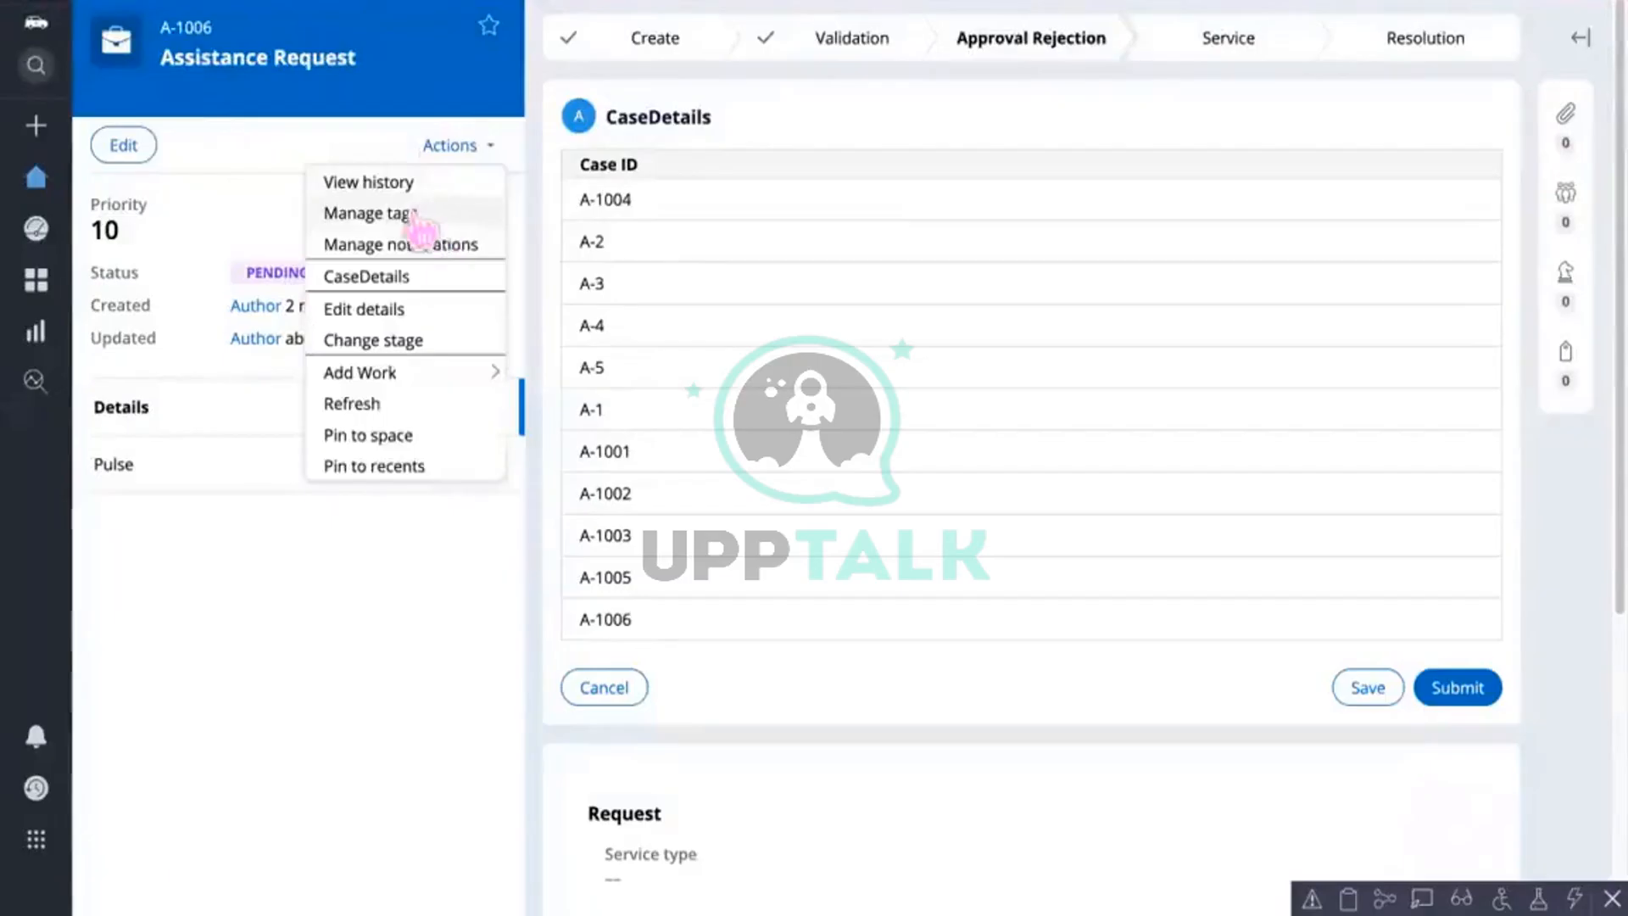
click(369, 403)
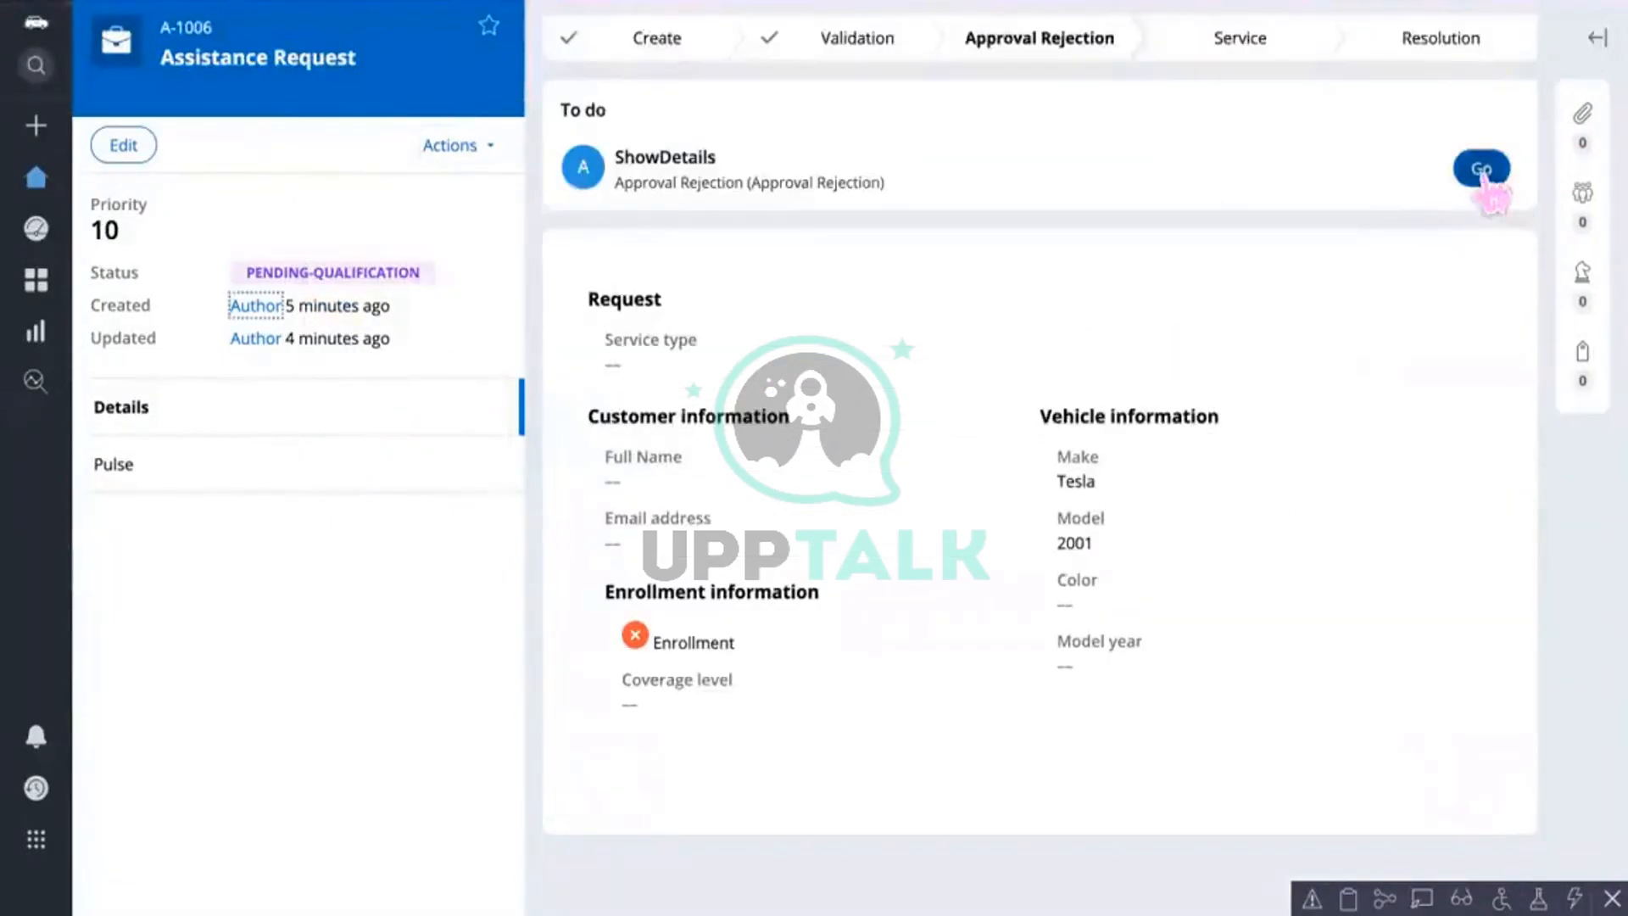
click(1482, 169)
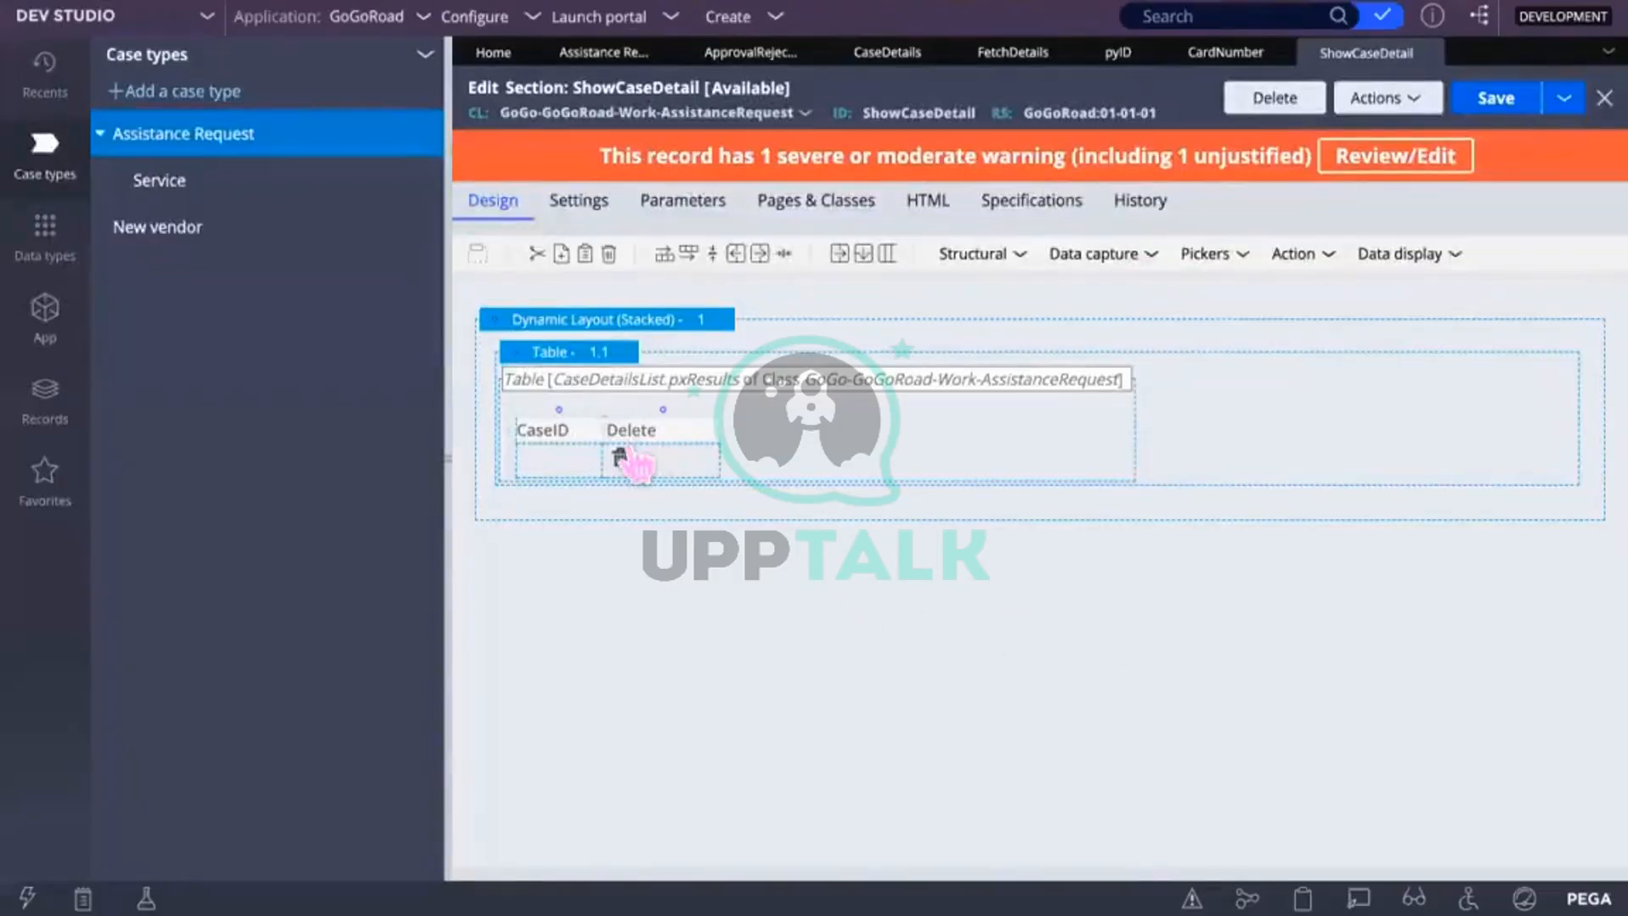
click(648, 453)
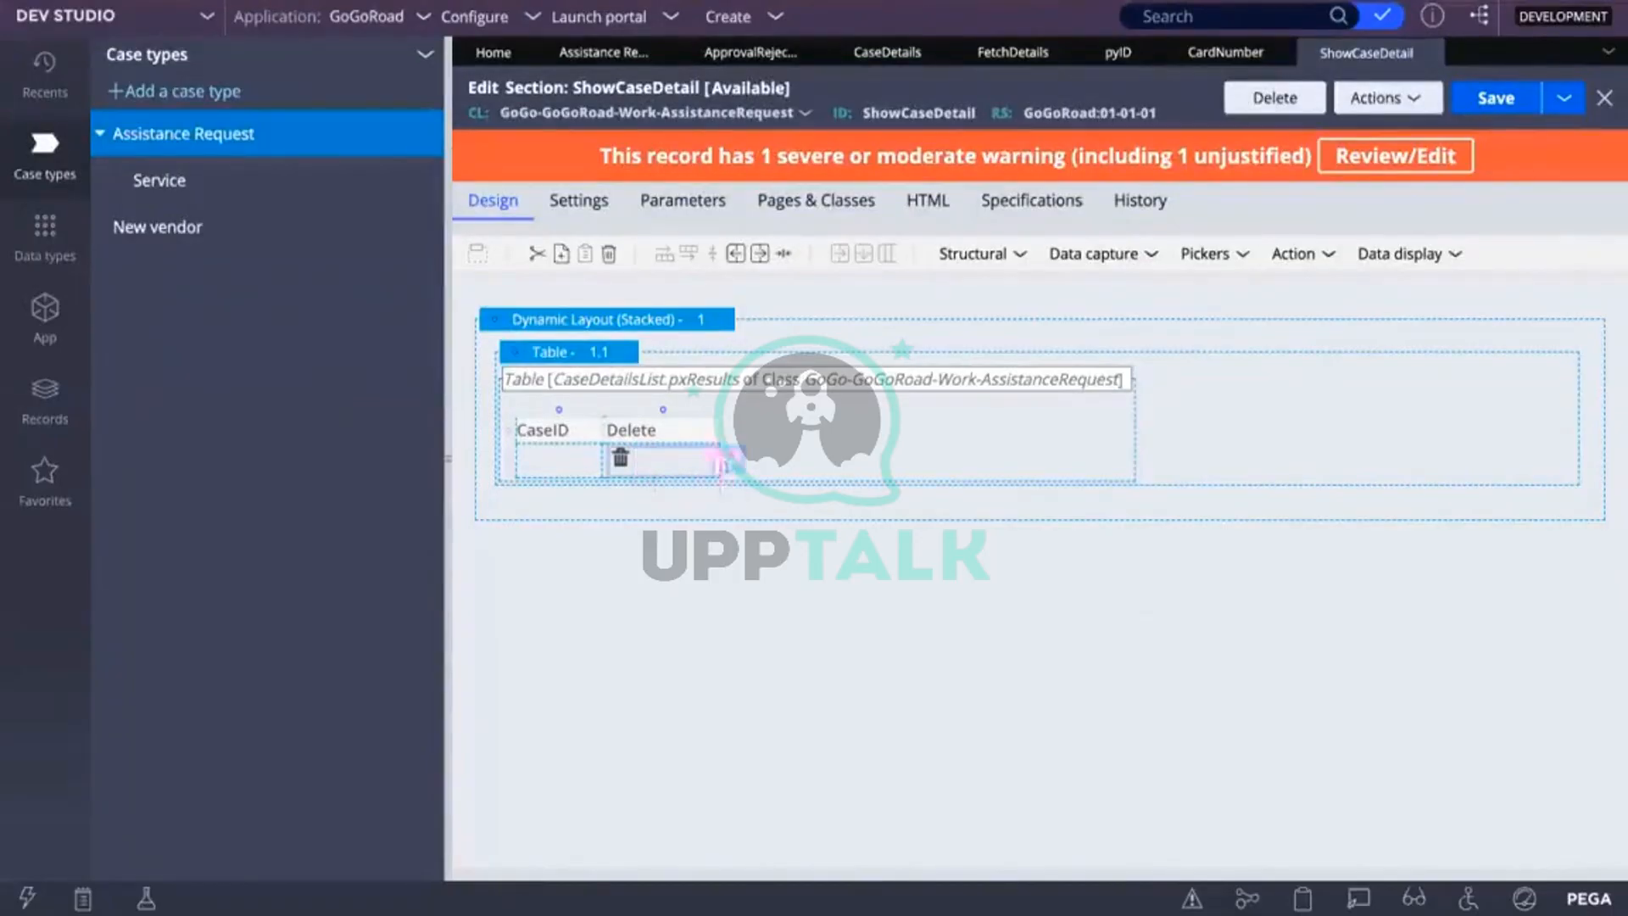
Step: Give the Delete cell's trash-can image a Click action set that runs Delete Item
click(737, 461)
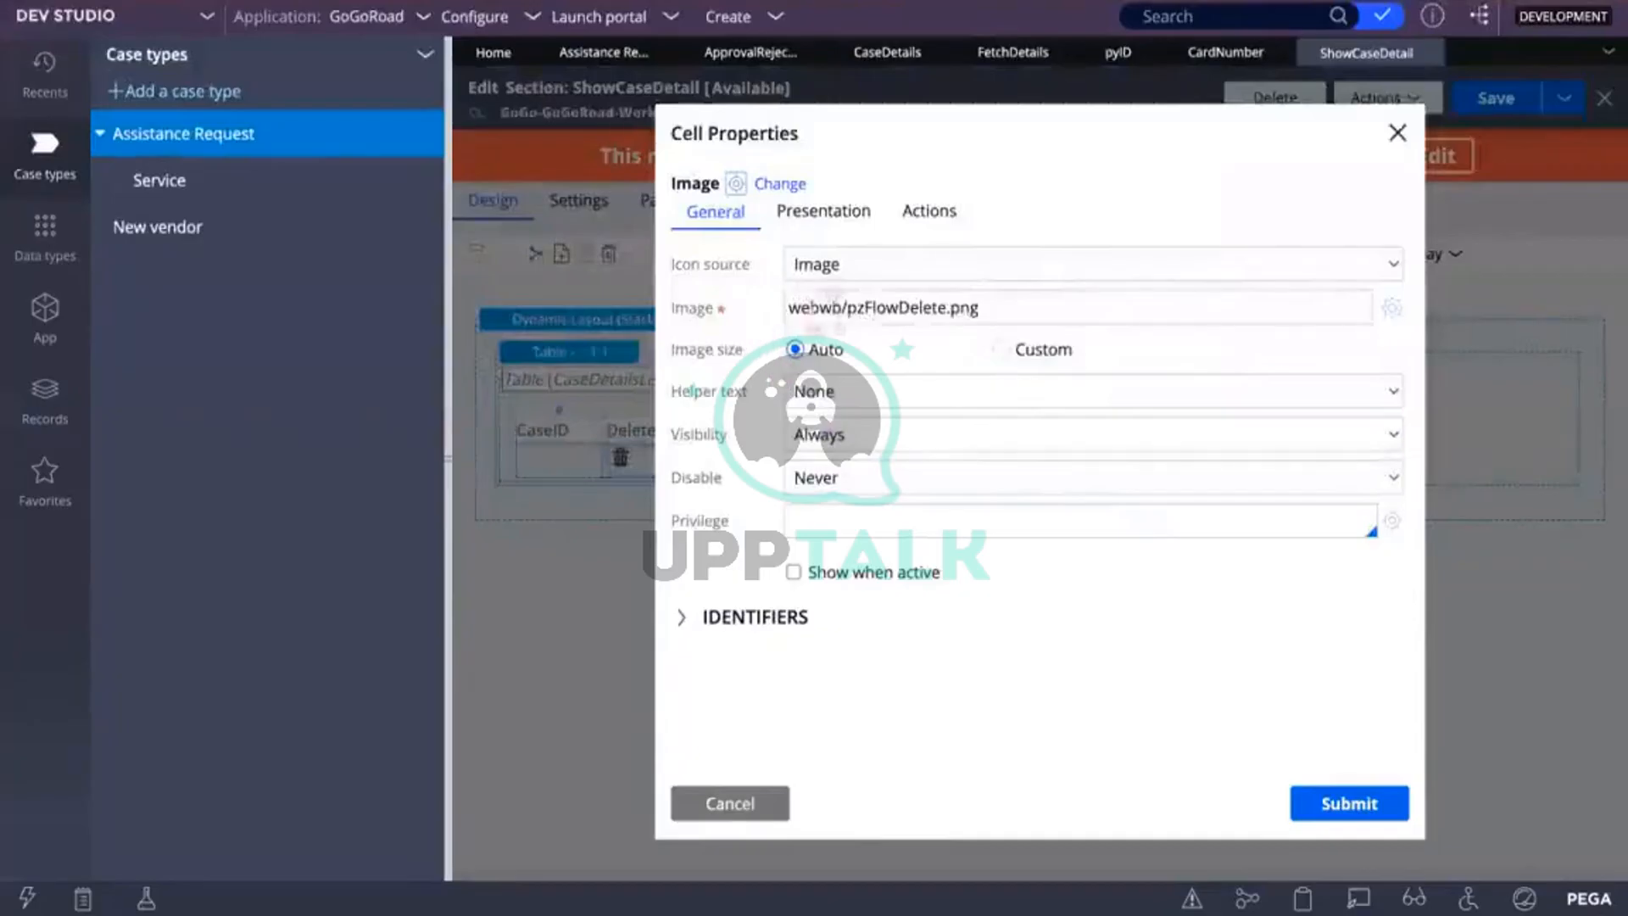
click(922, 213)
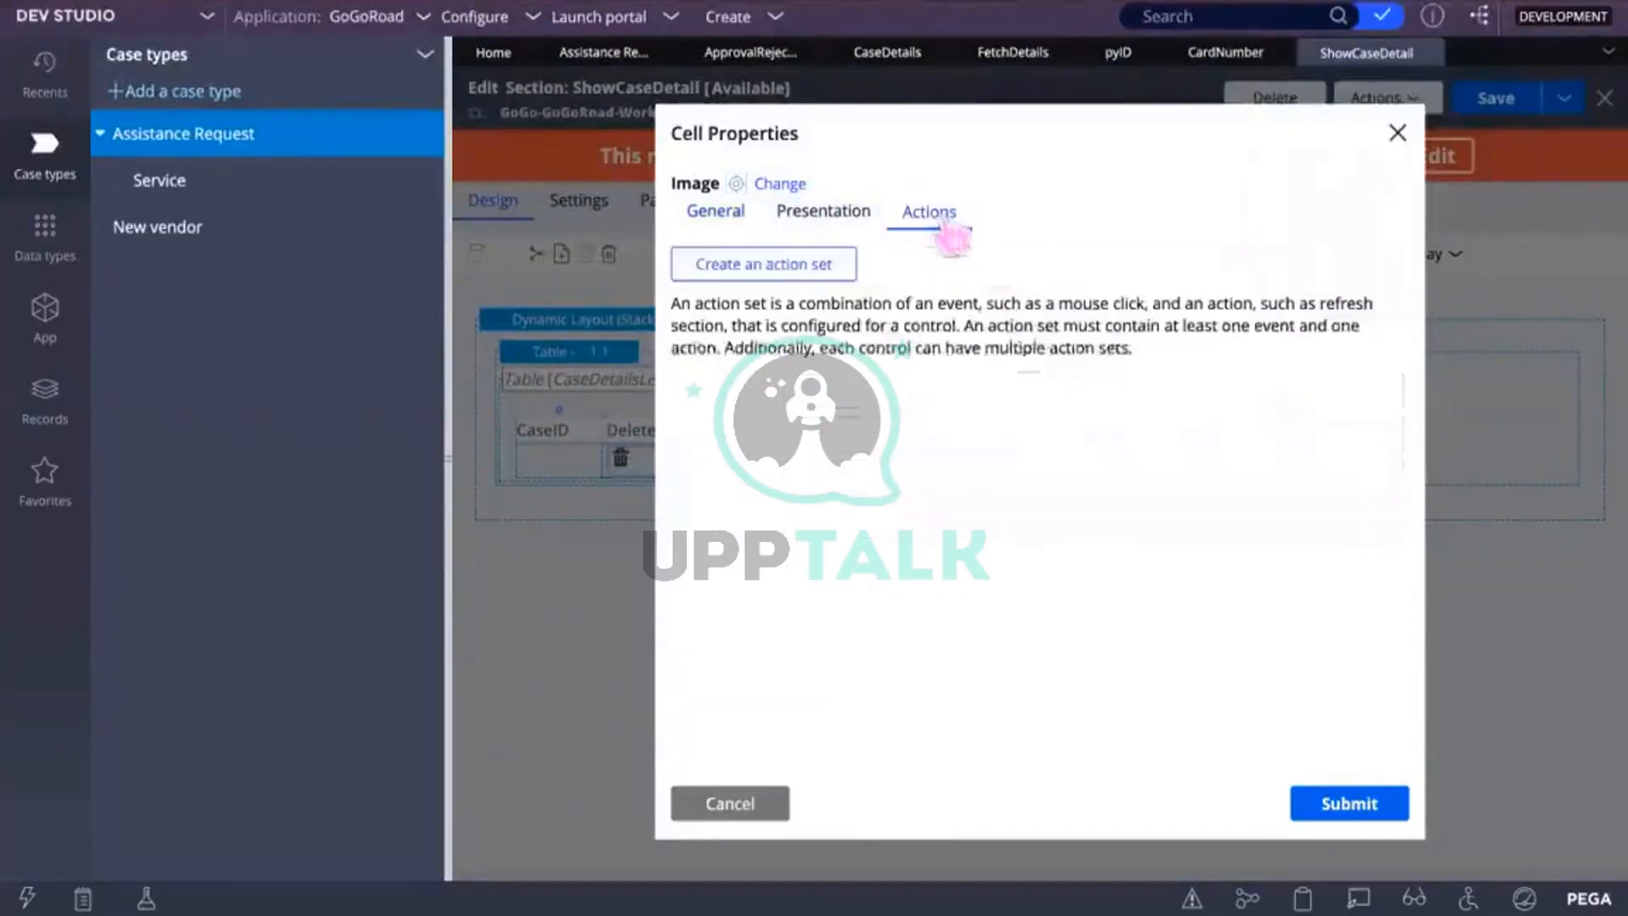
click(819, 269)
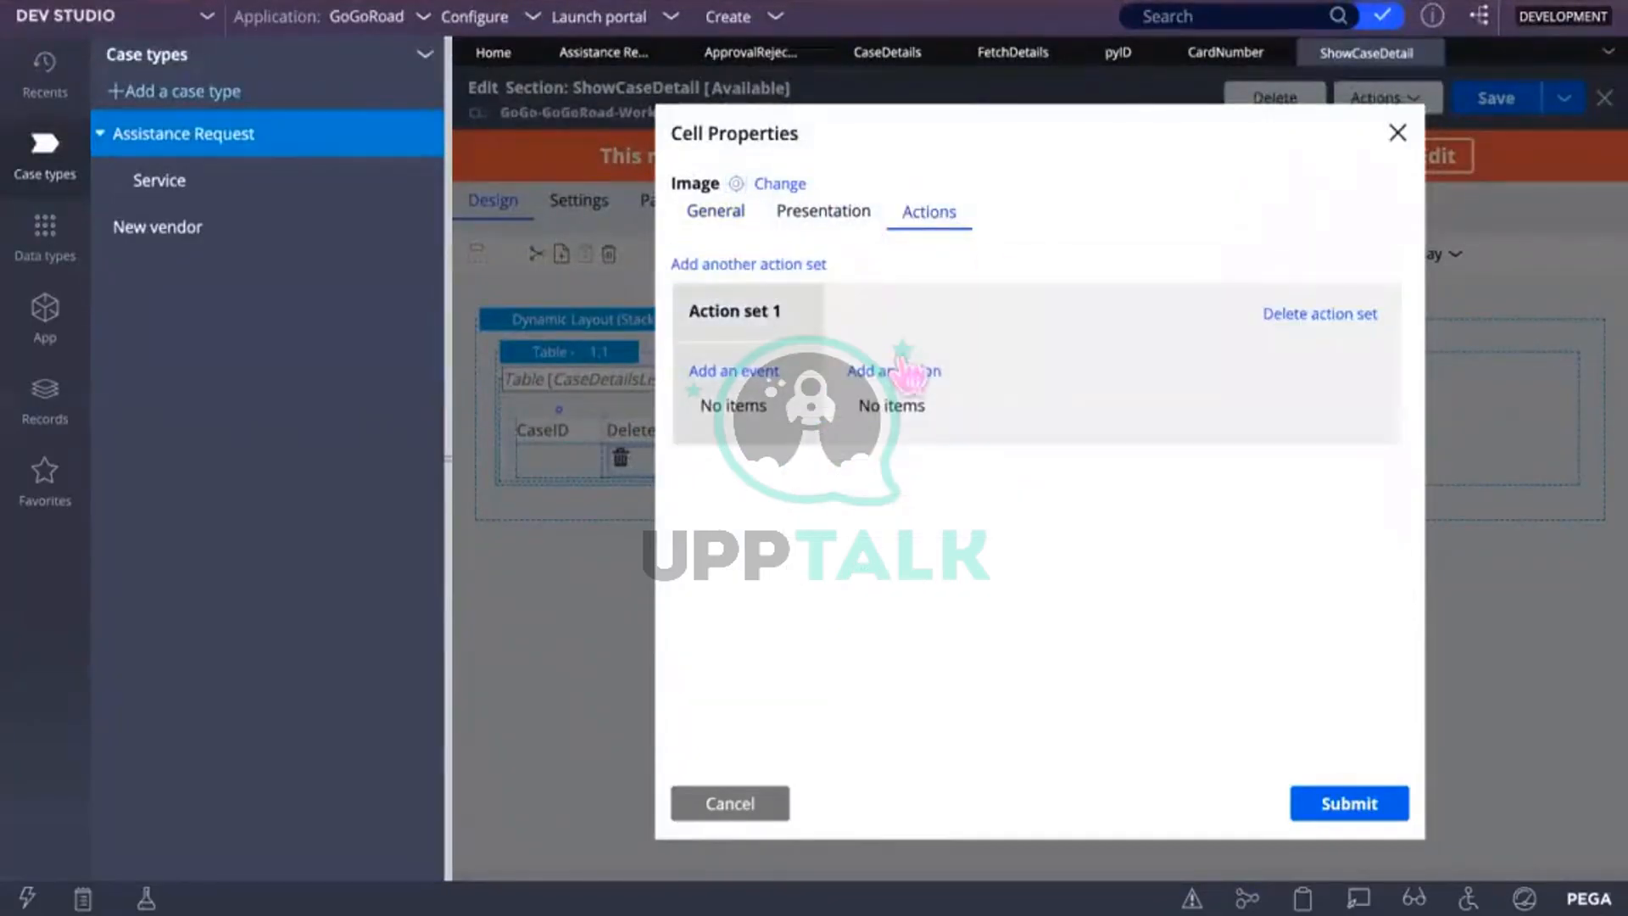
click(734, 371)
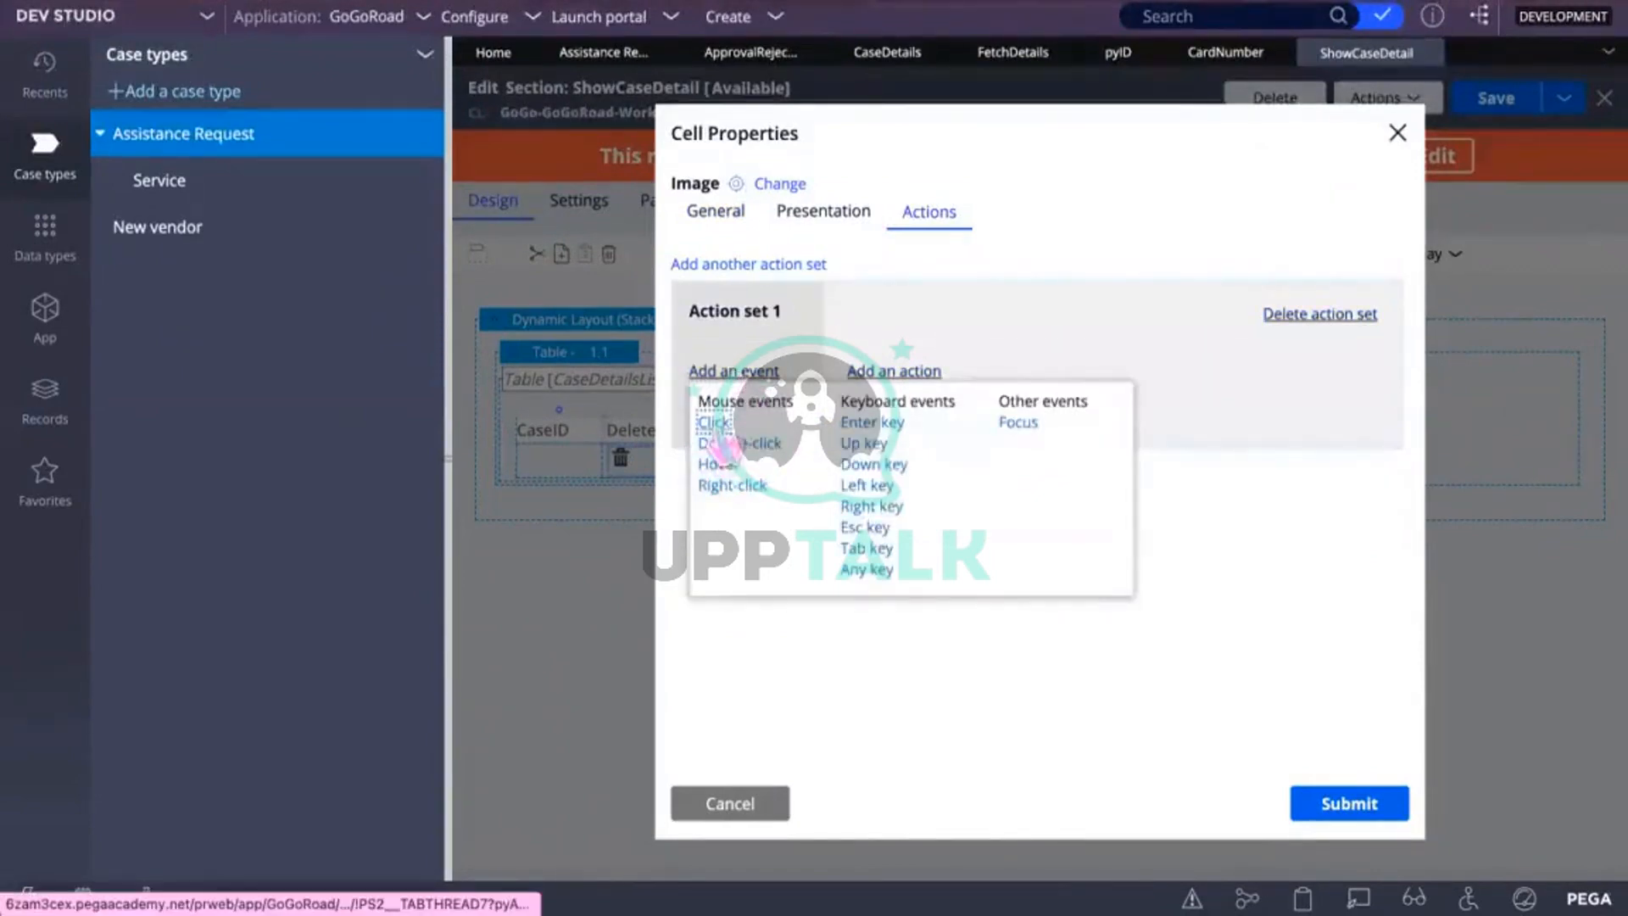
click(719, 424)
click(899, 373)
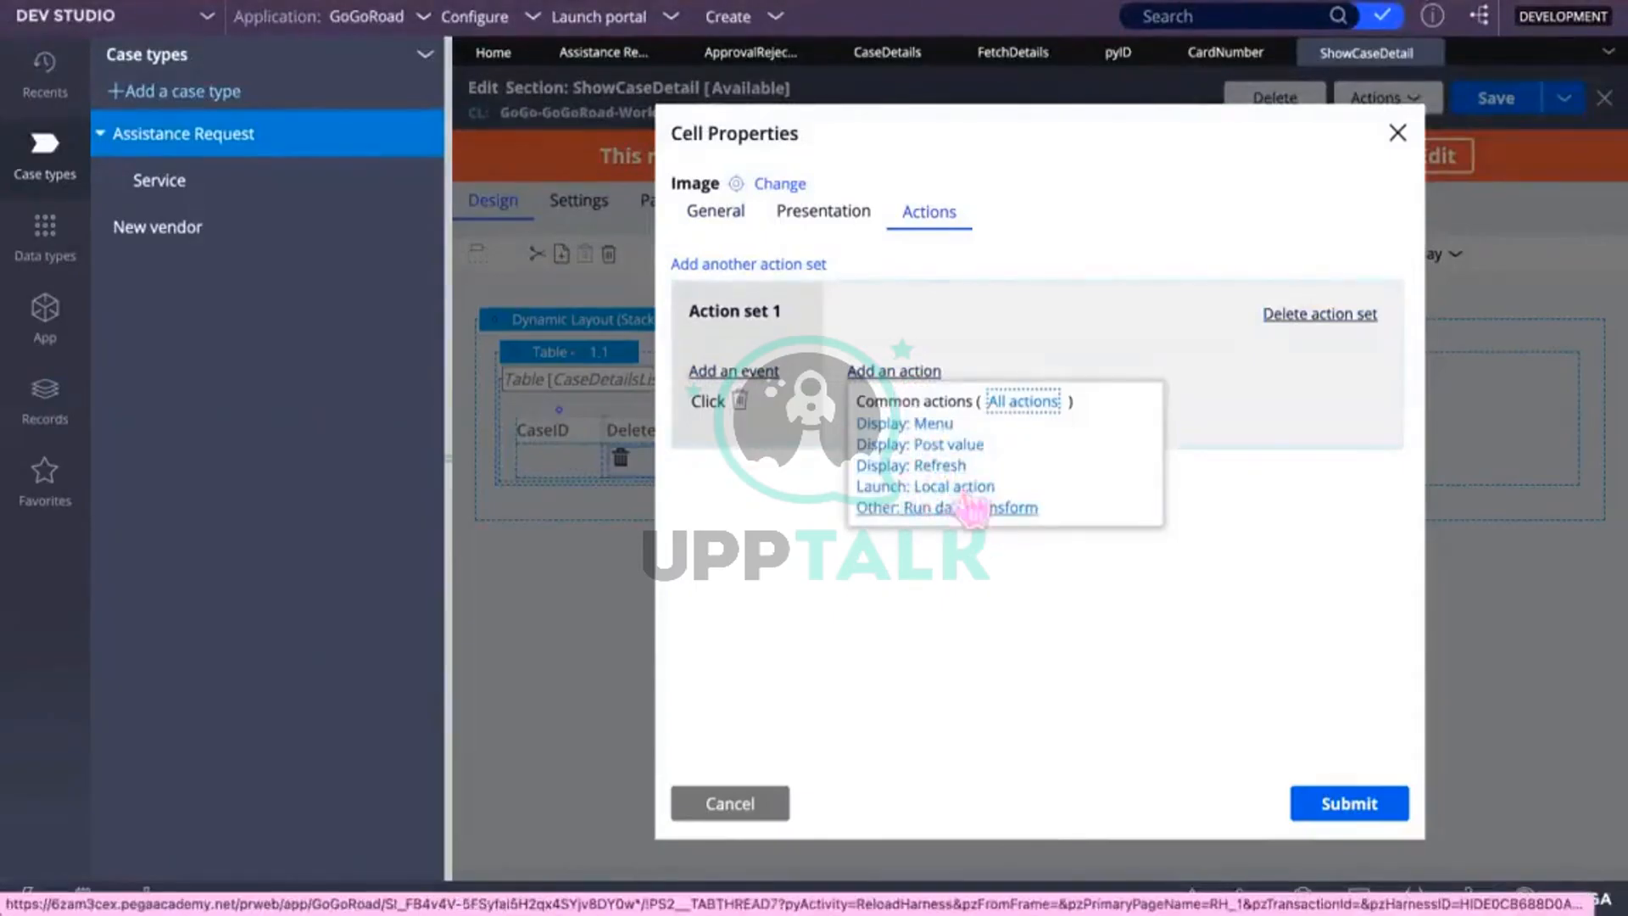
click(1004, 405)
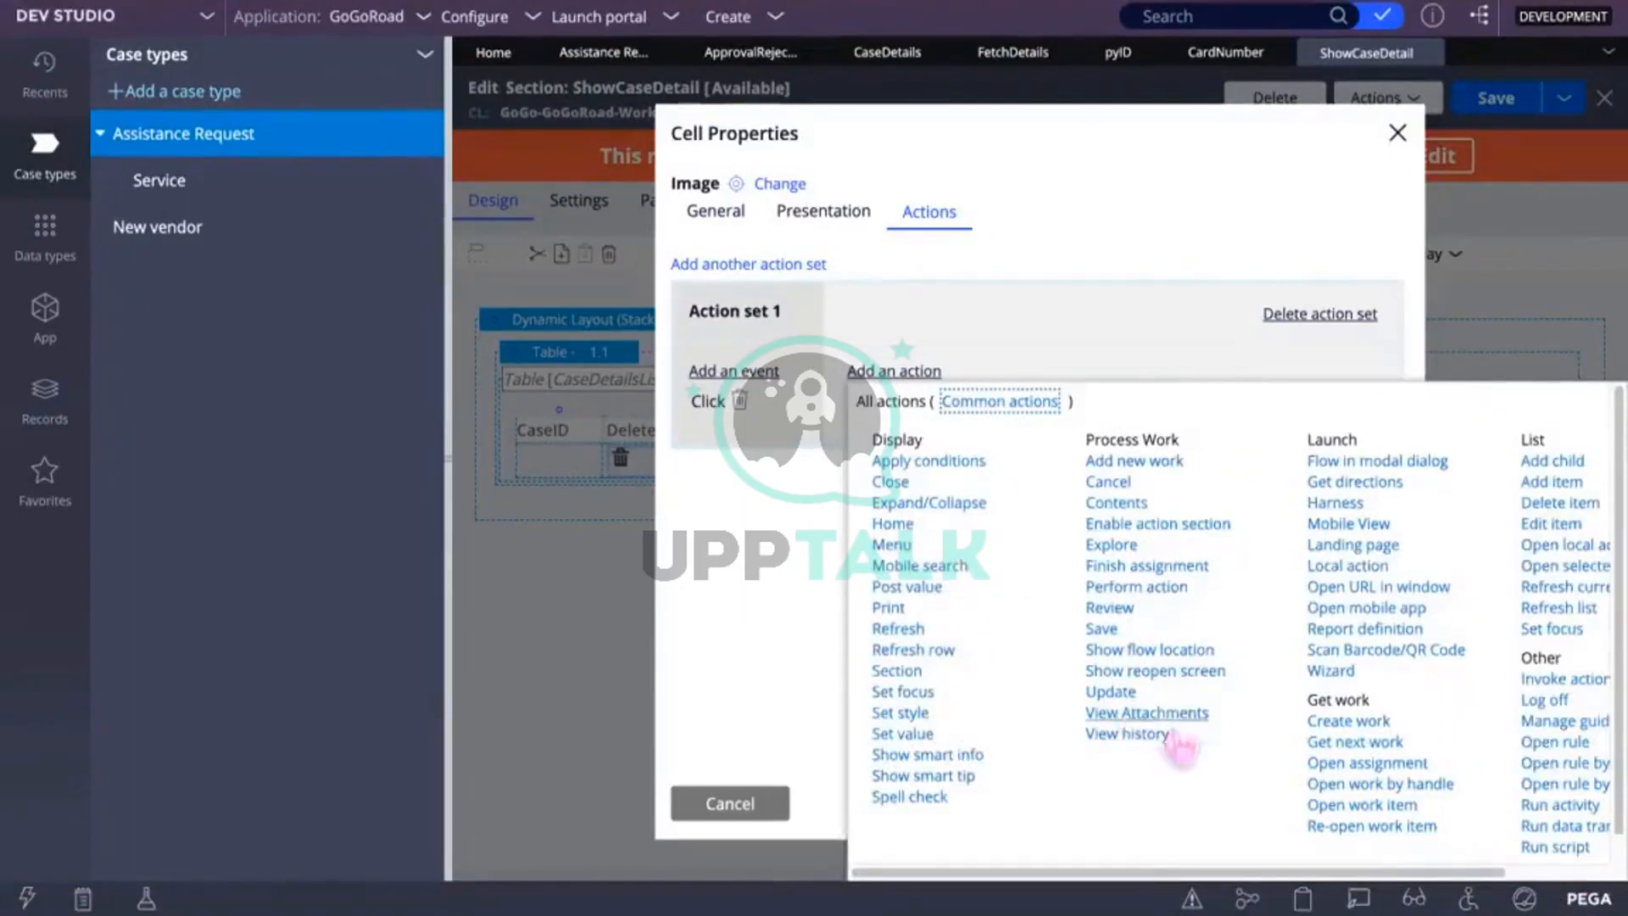
click(1541, 505)
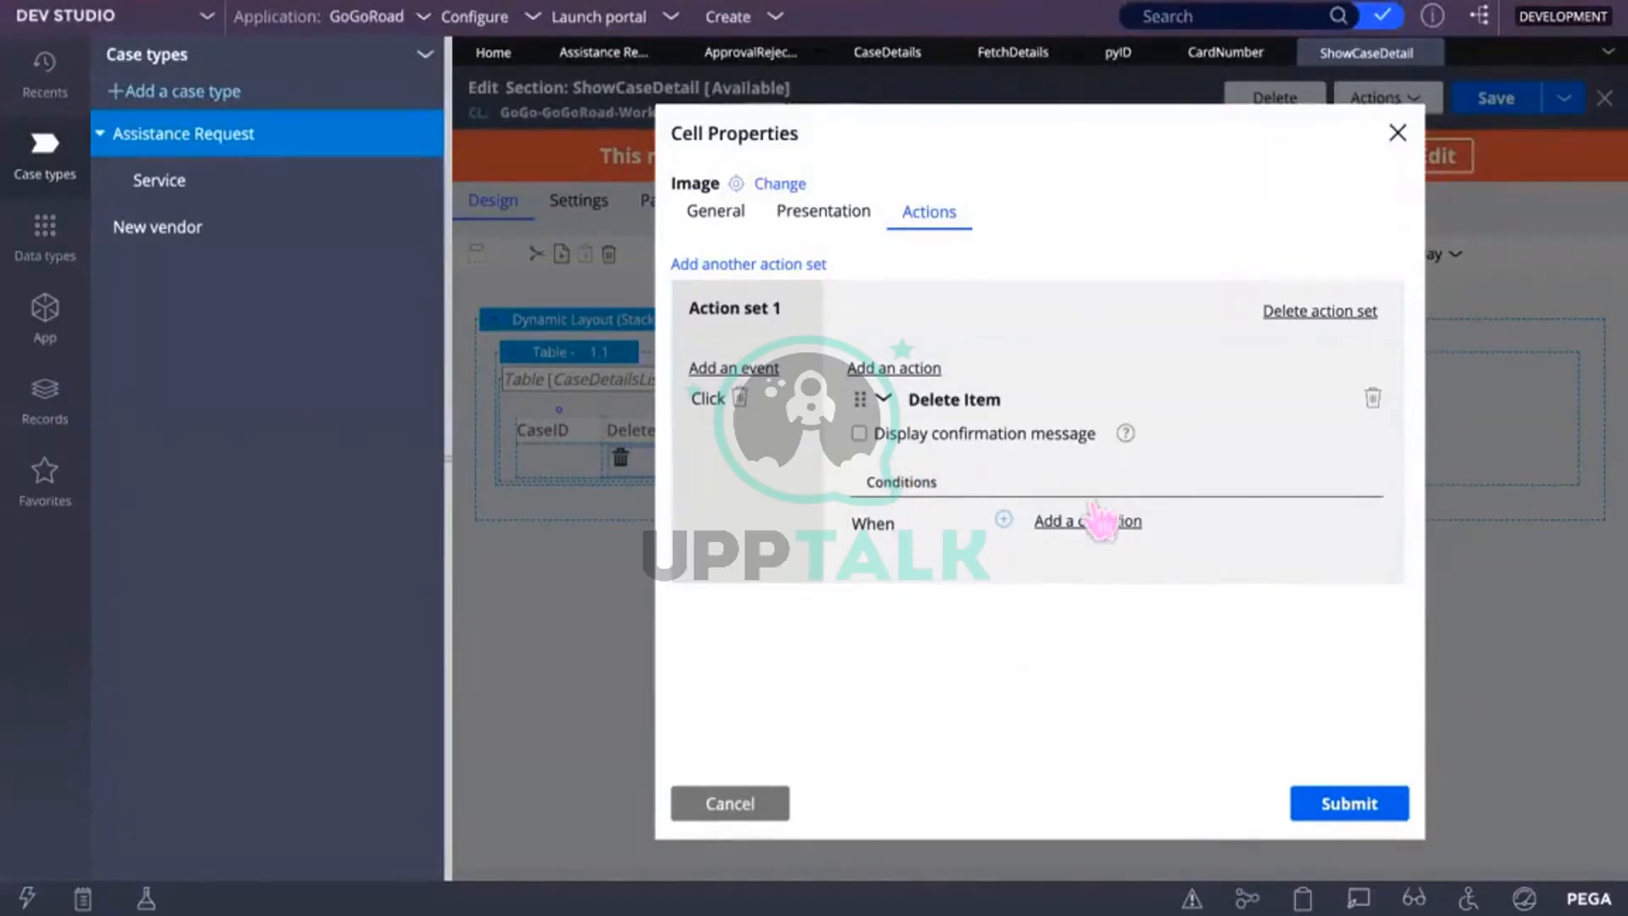
click(1350, 804)
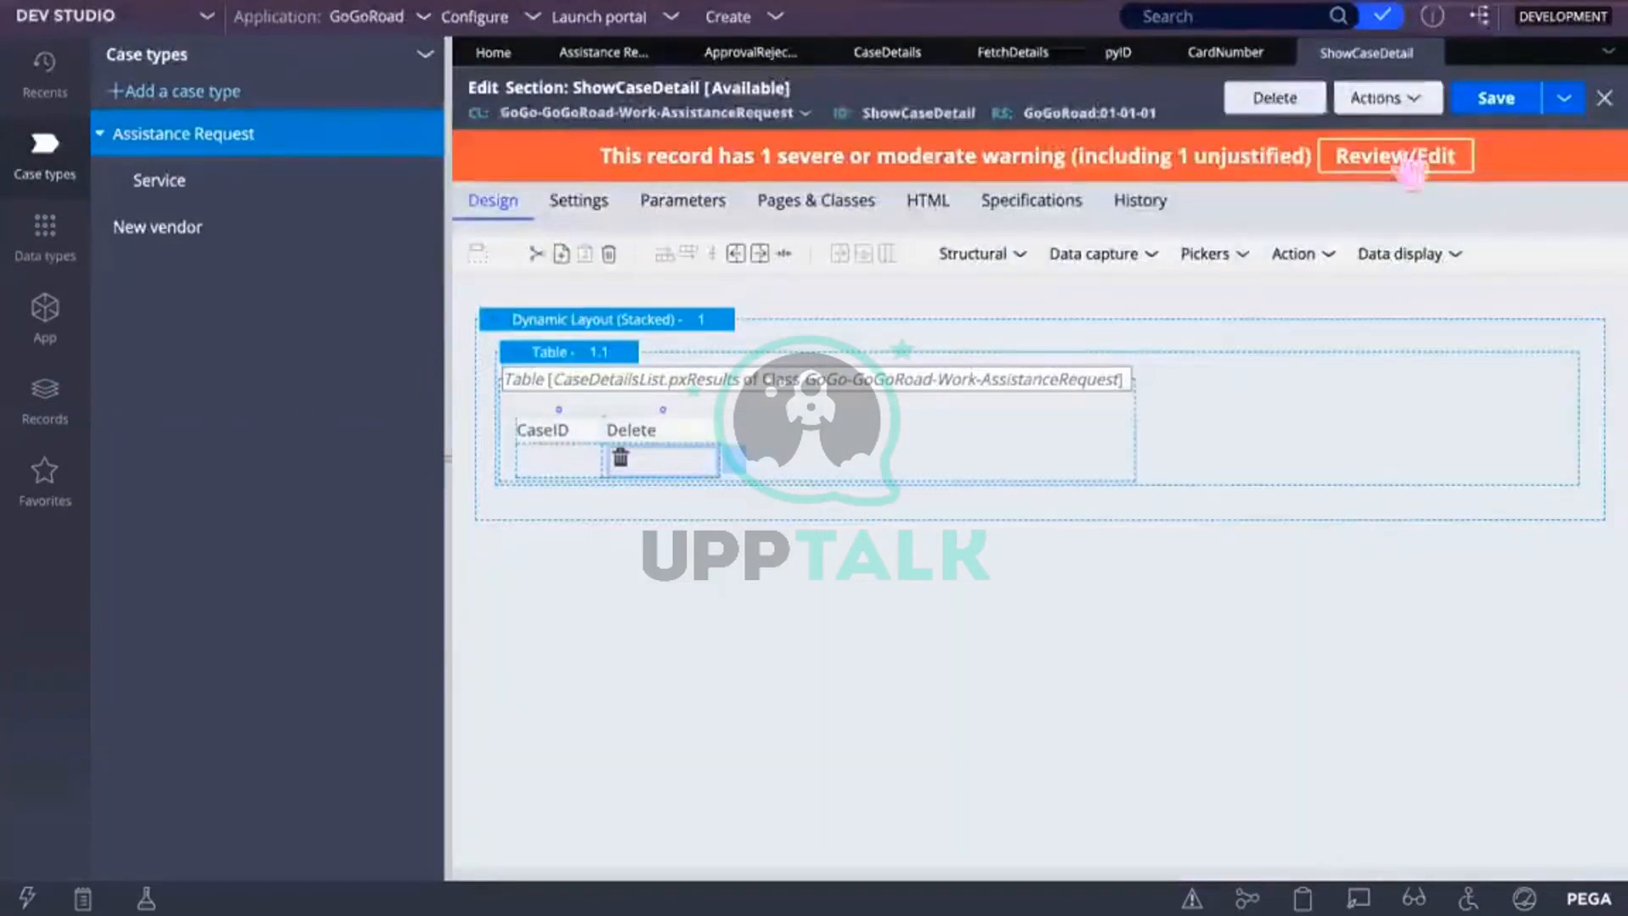
Step: Save the section, then open and close the Delete cell properties without changes
click(1494, 100)
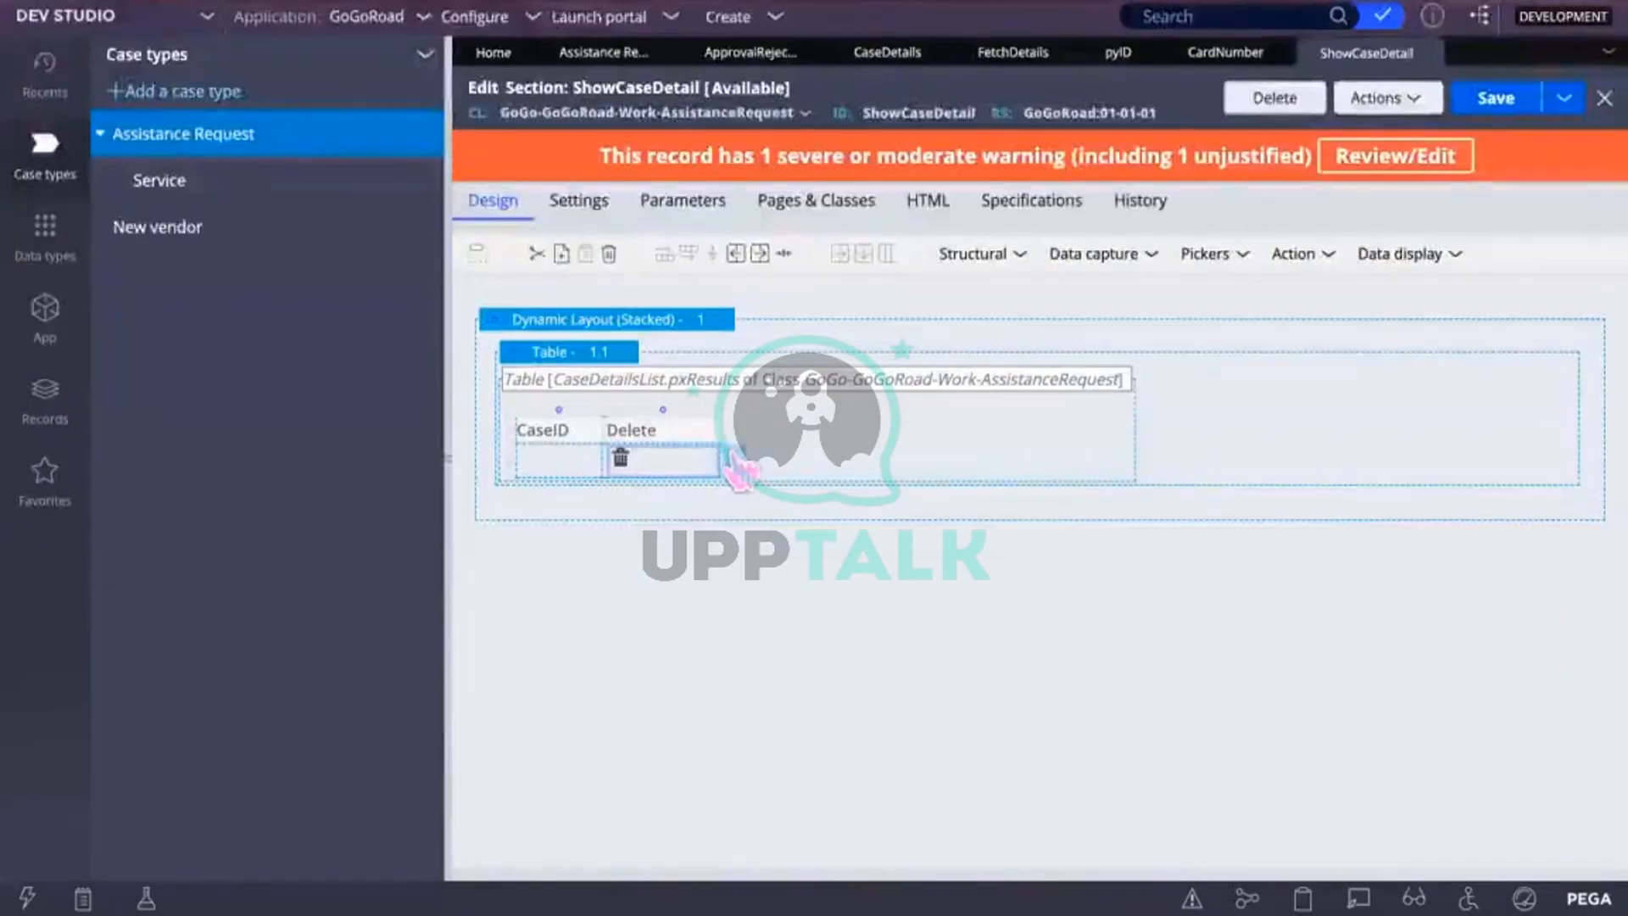
click(735, 462)
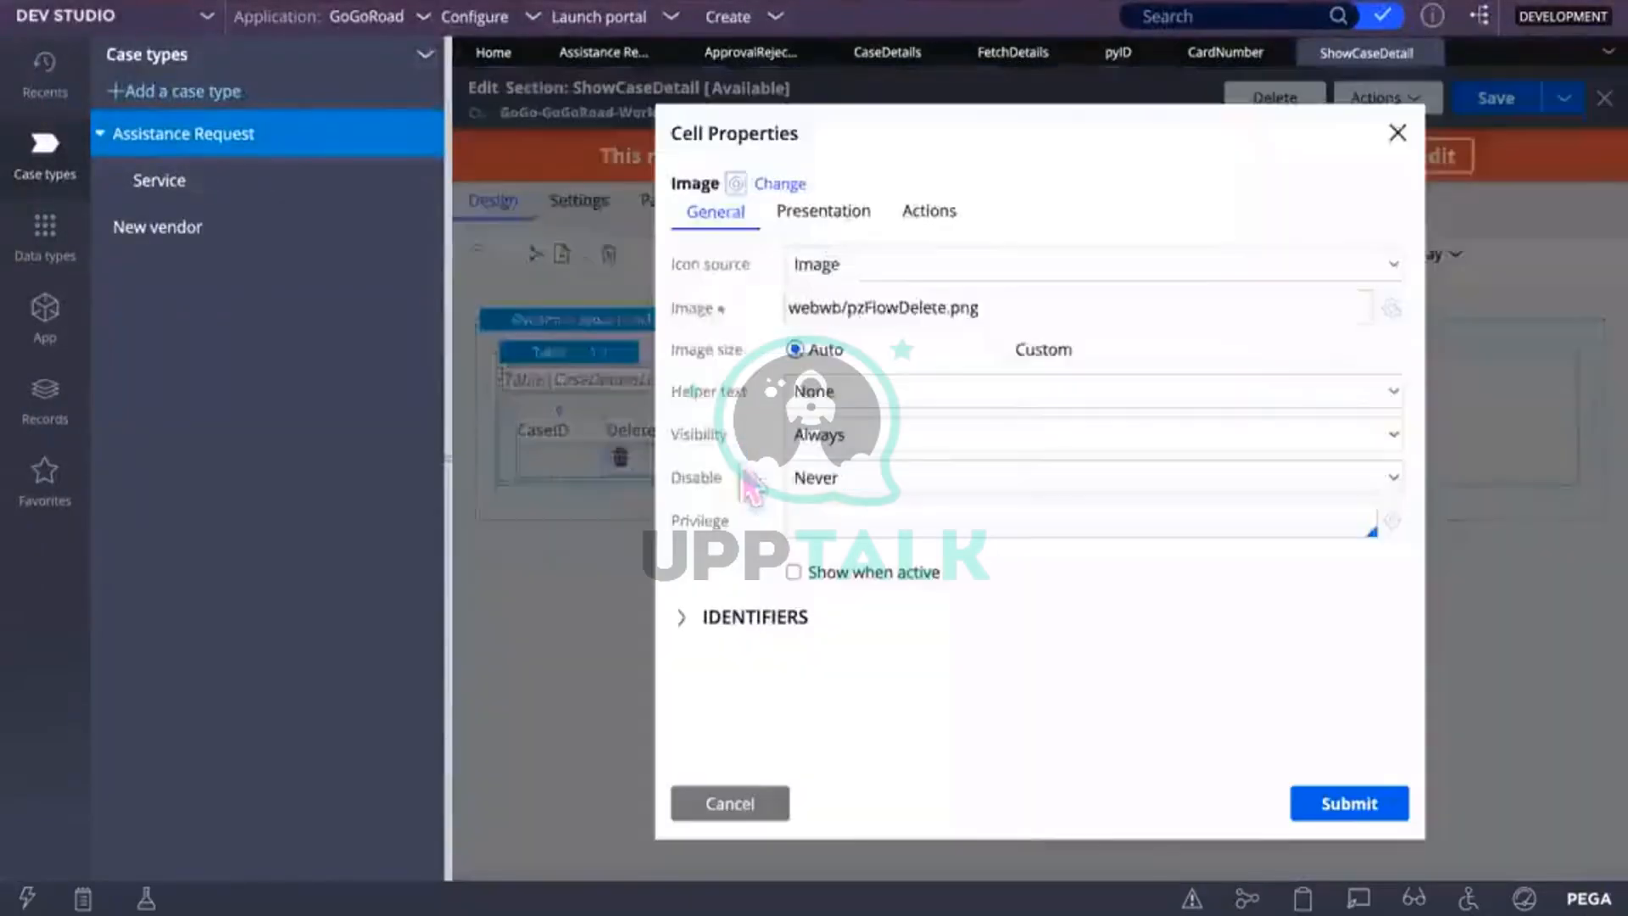
click(1396, 132)
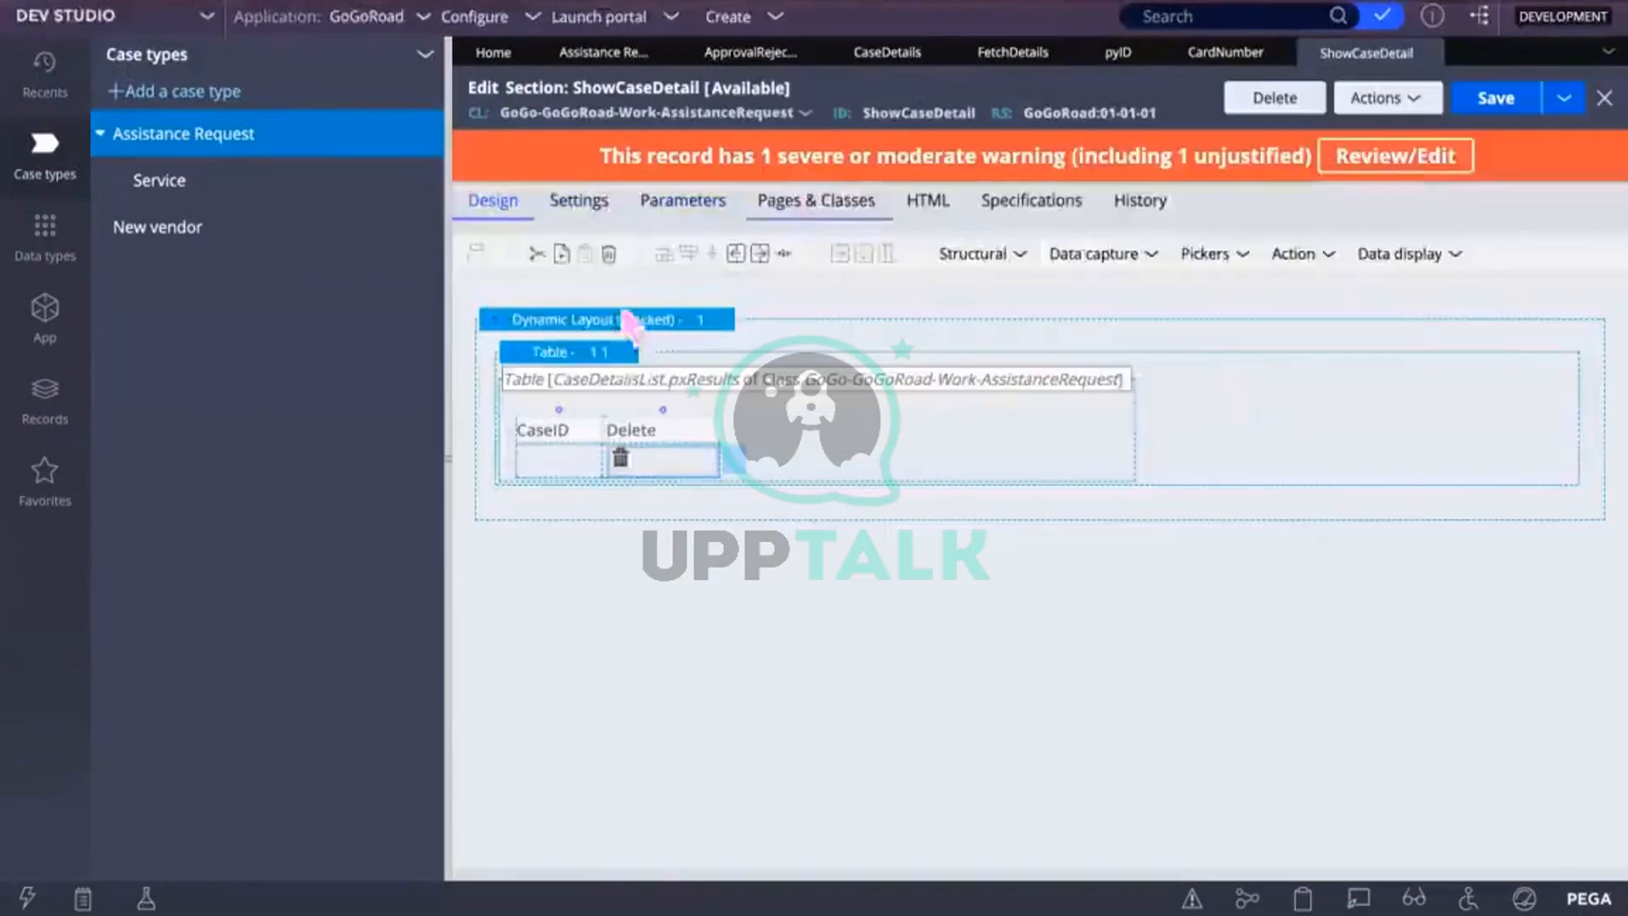
Step: Enable Allow refresh on update in the CaseDetails table's Operations settings
click(619, 352)
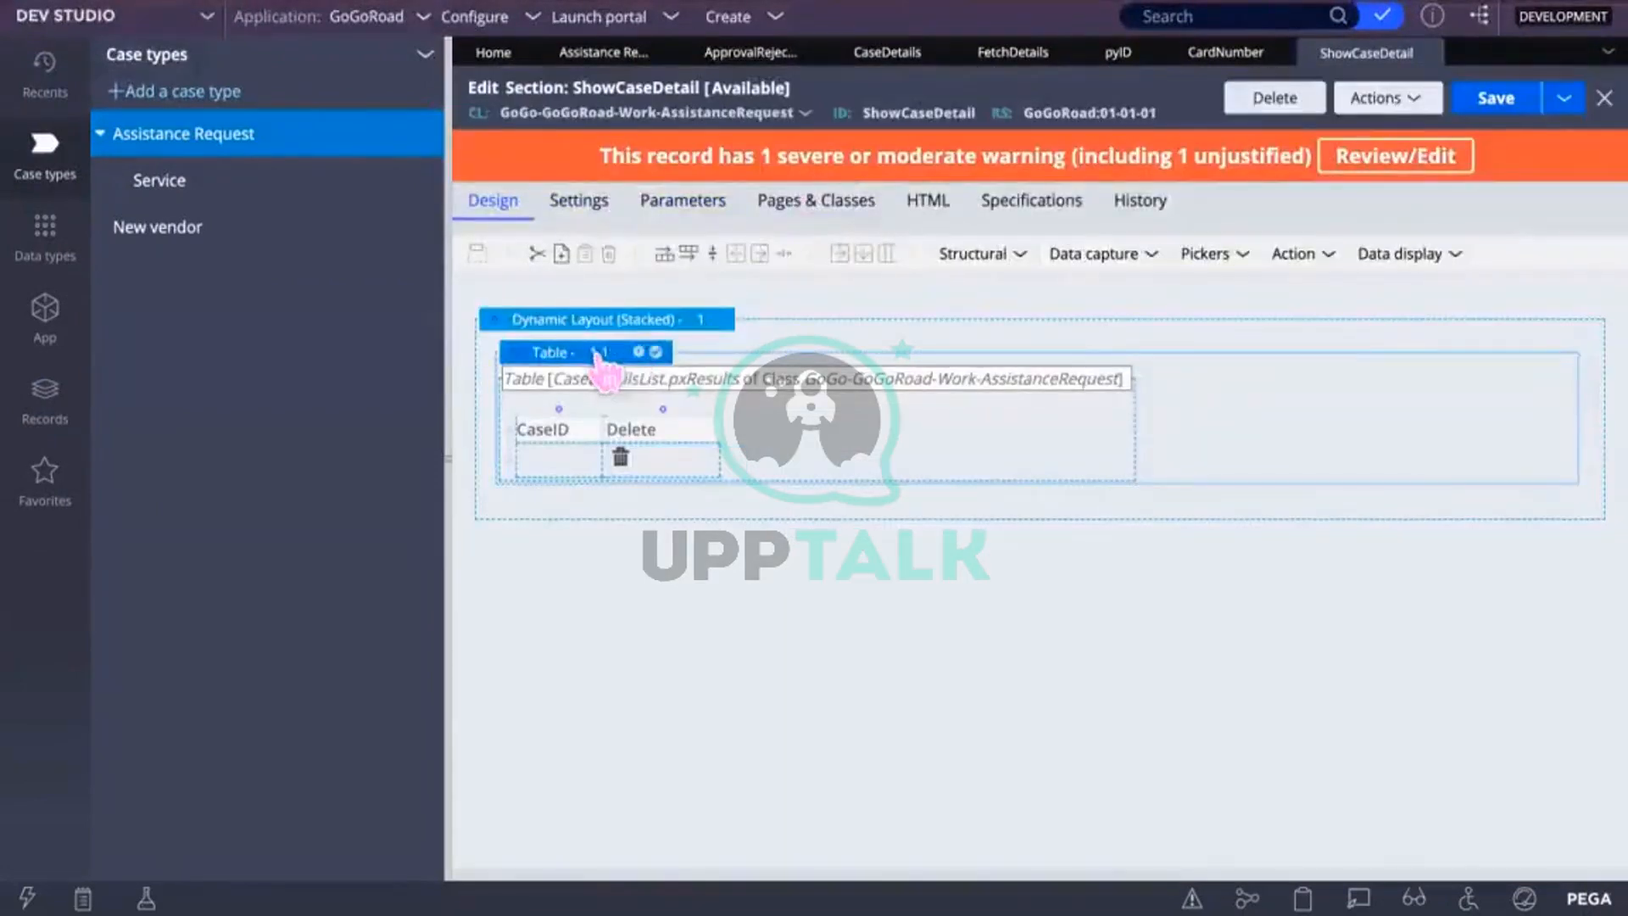
click(640, 352)
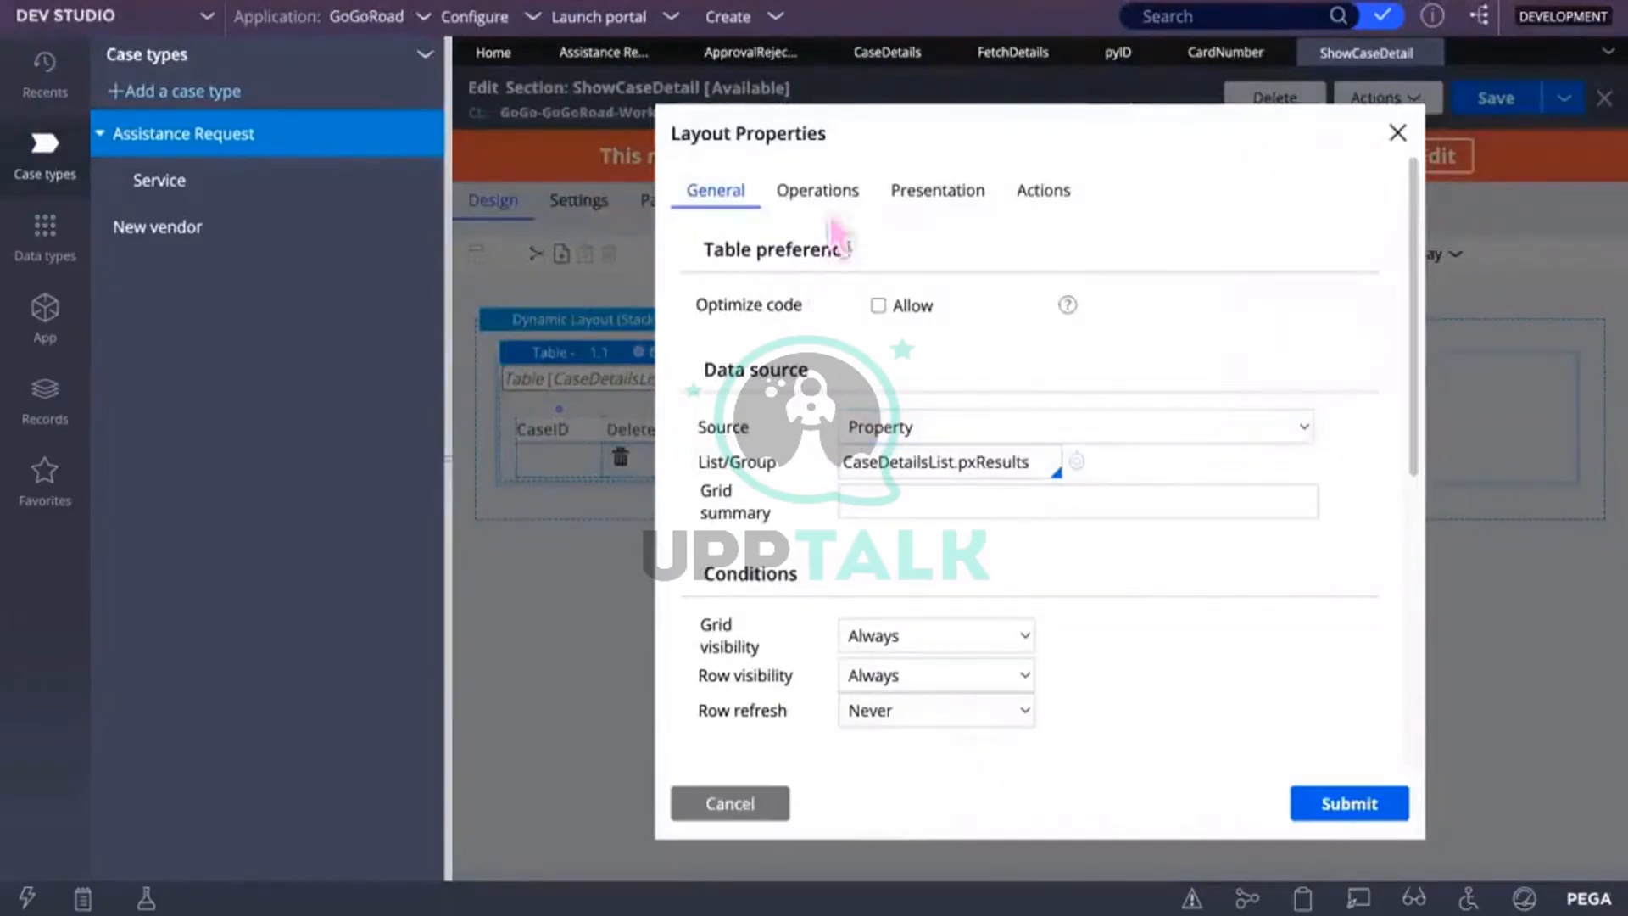
click(817, 193)
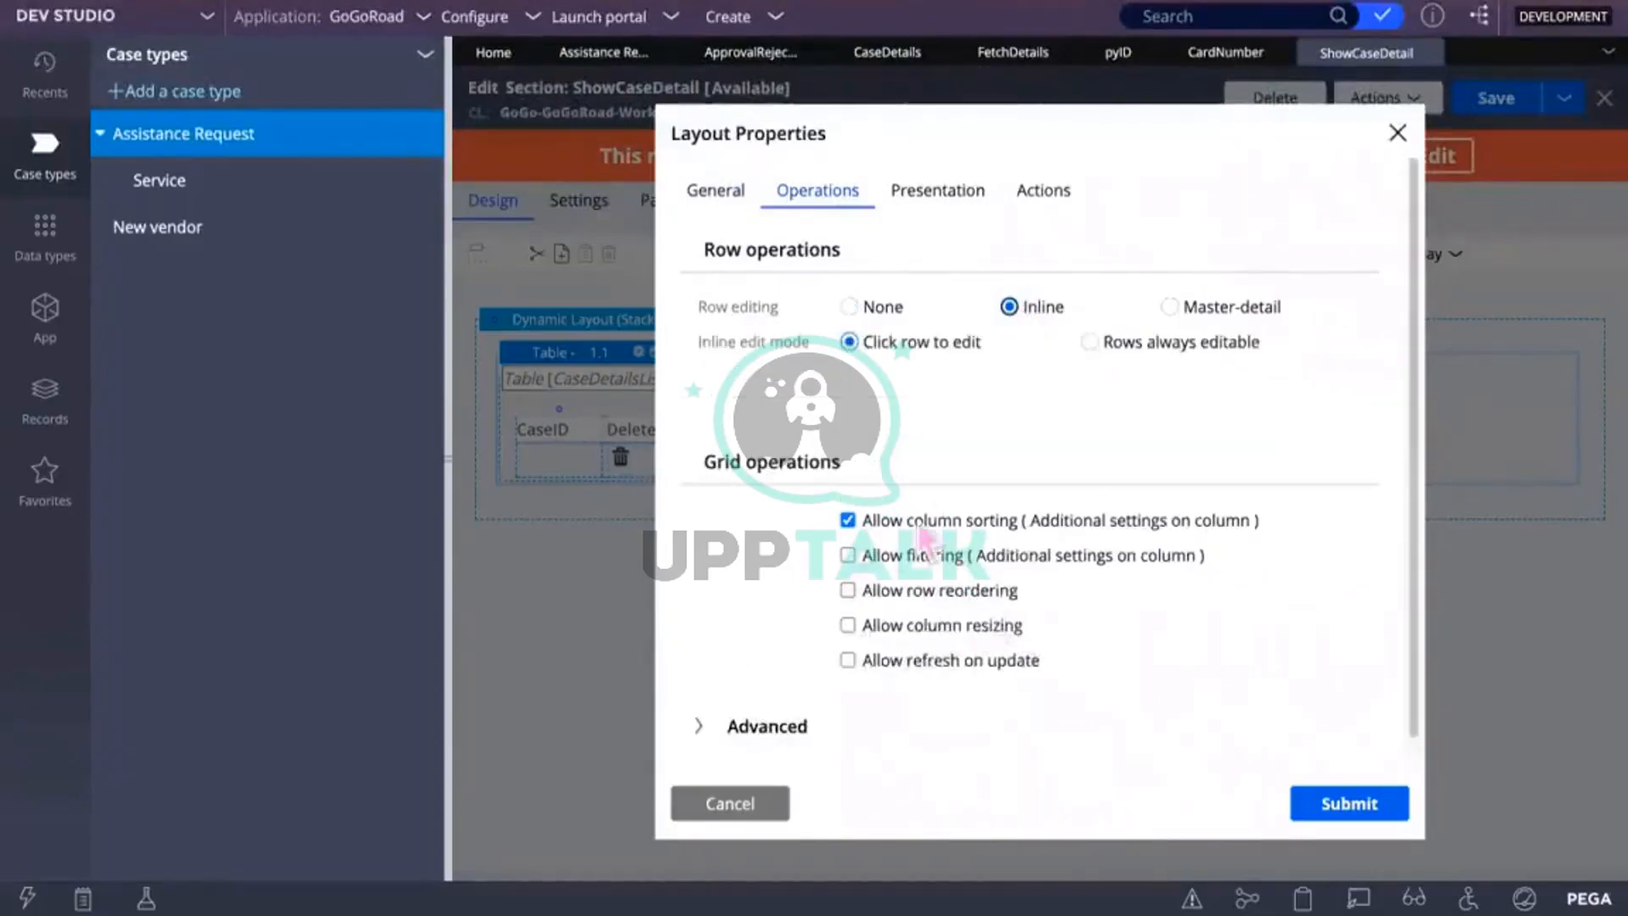
scroll(930, 677, down, 1)
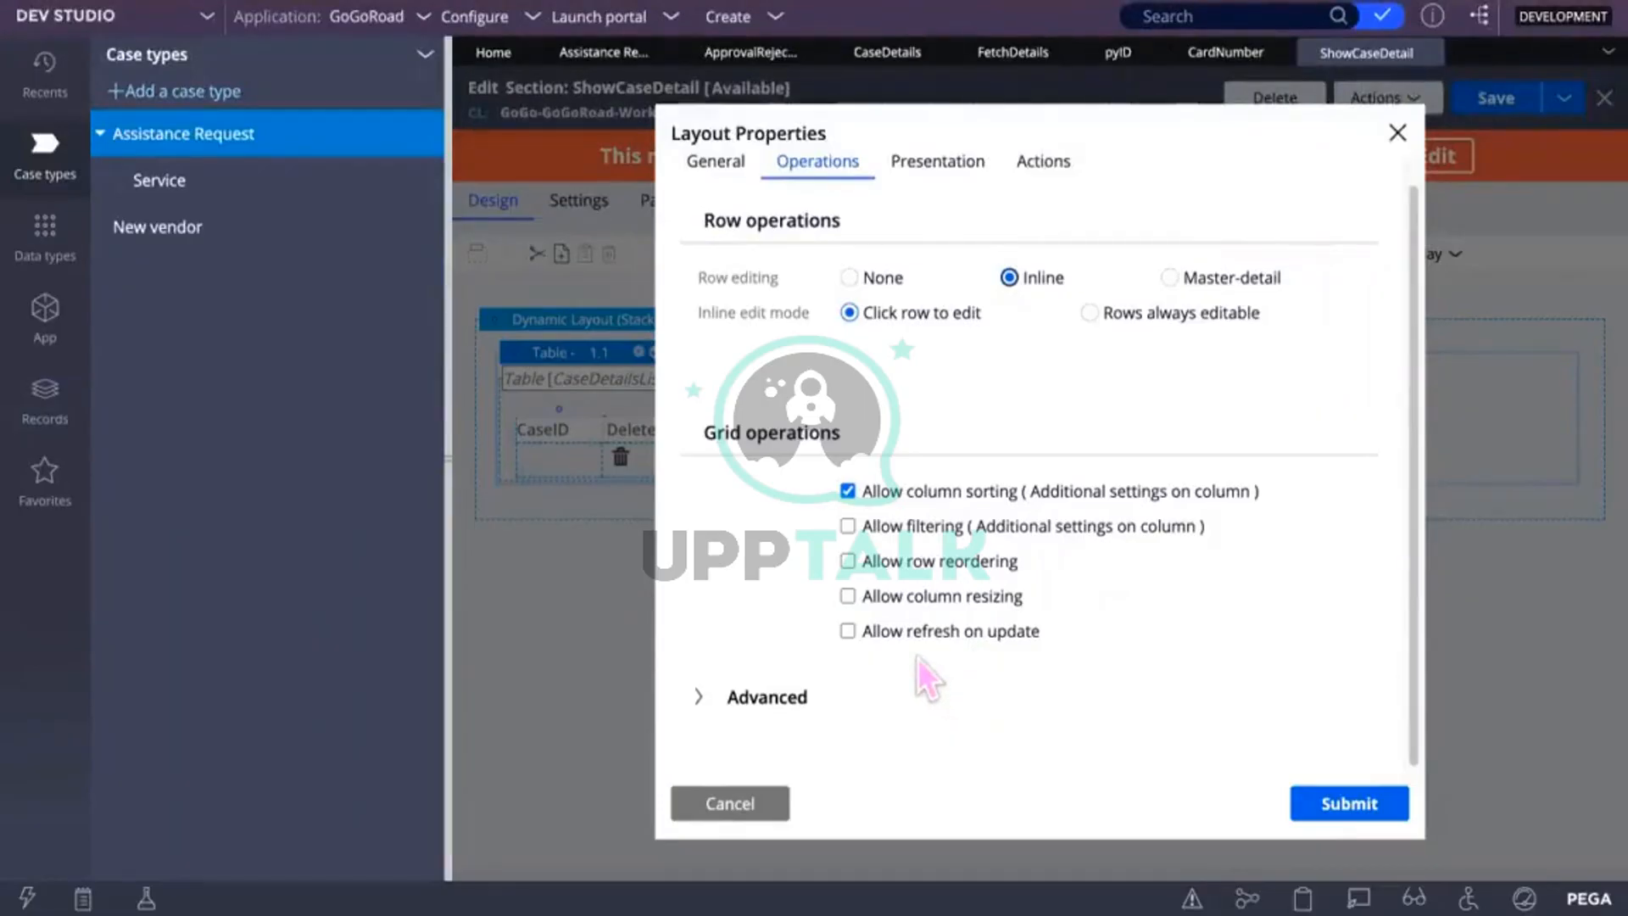
click(847, 630)
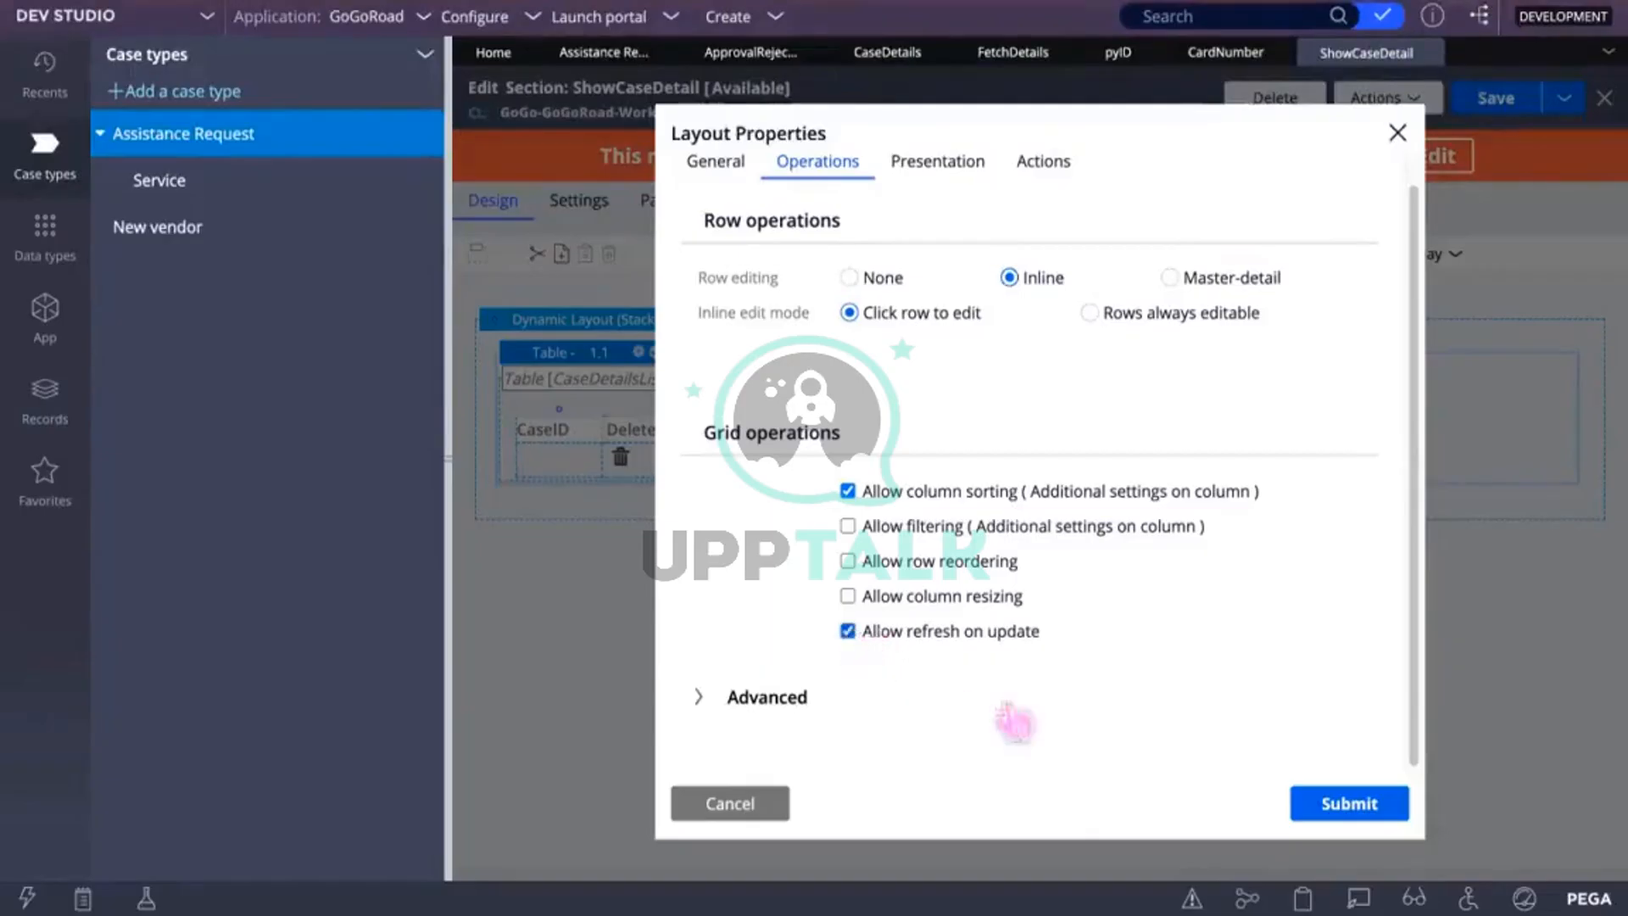
click(1360, 809)
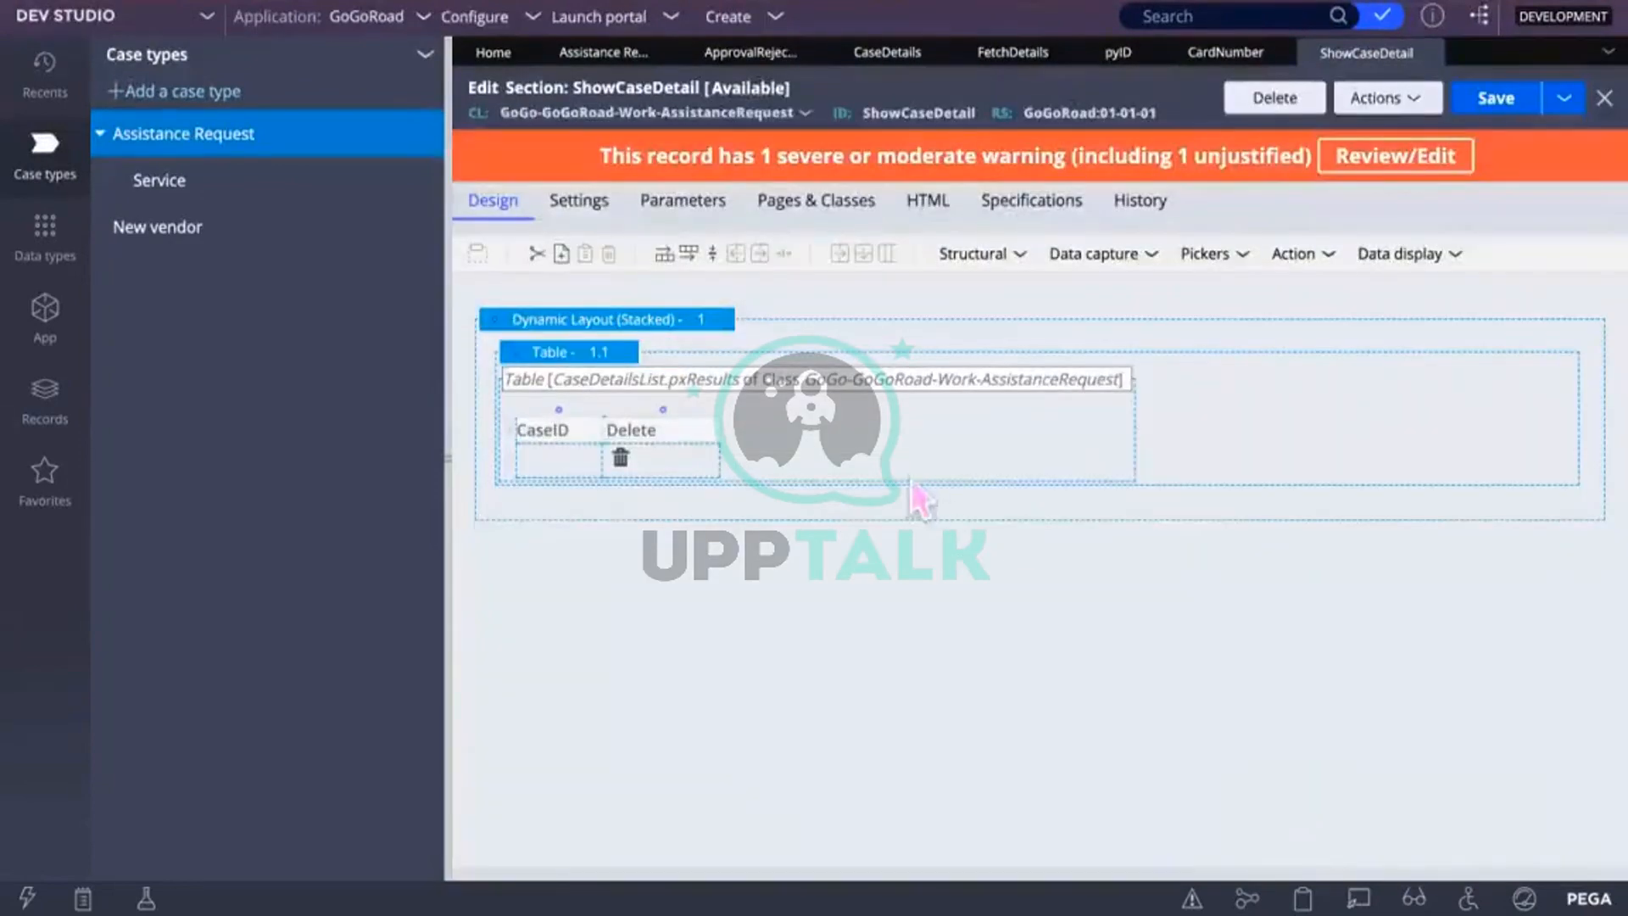
Step: Save the section and refresh the case in the portal via Actions > Refresh
click(1489, 98)
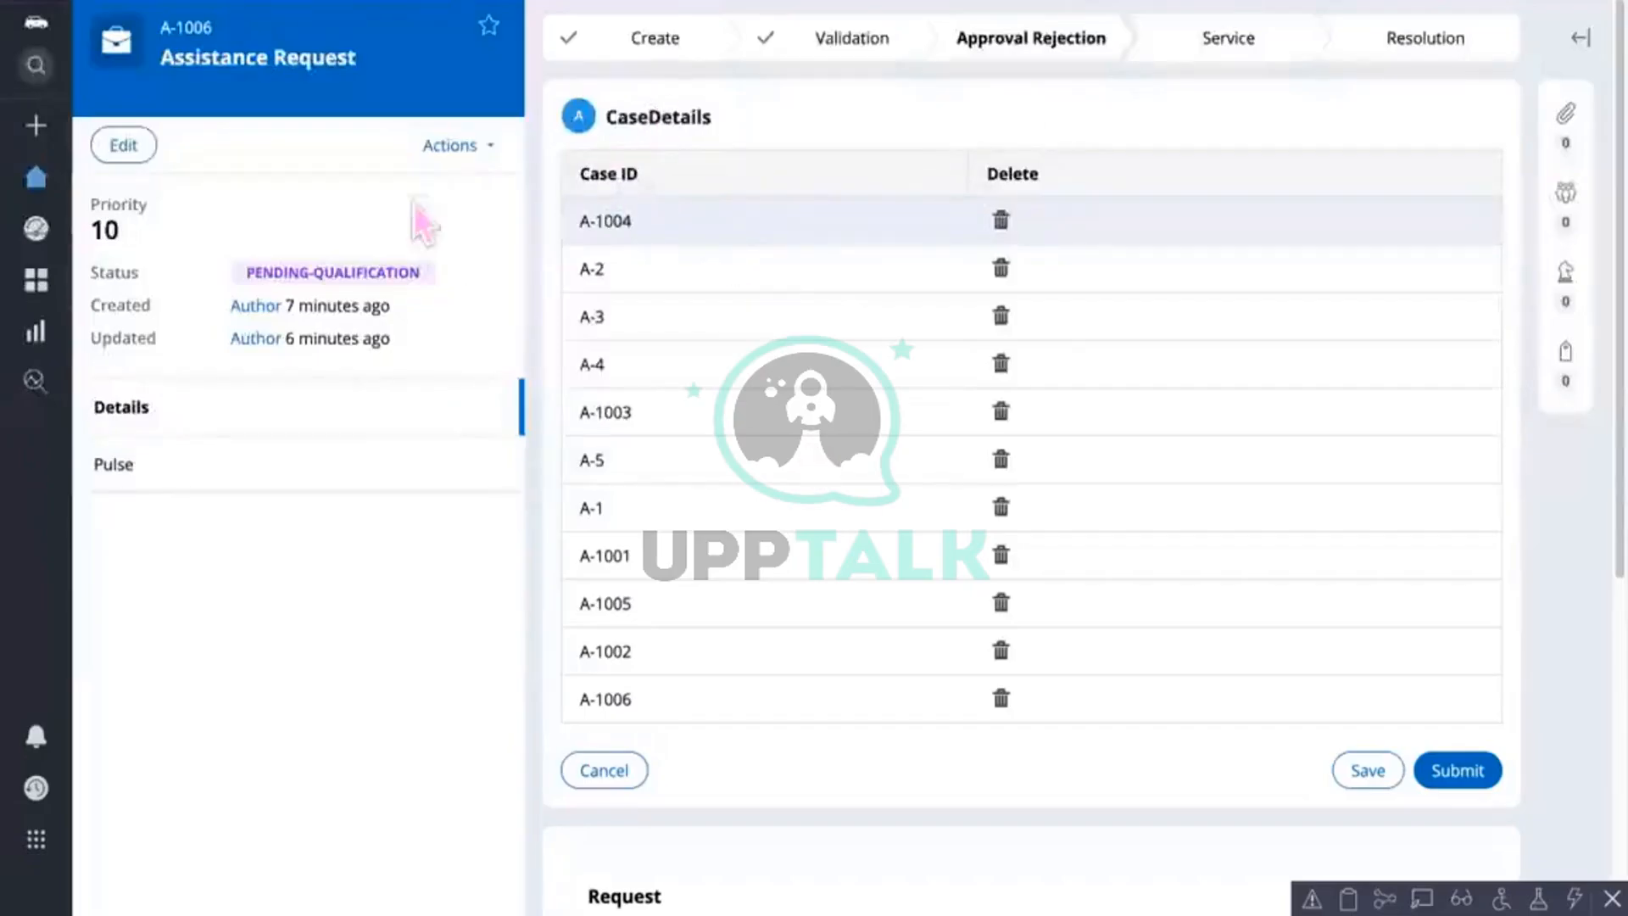
click(473, 153)
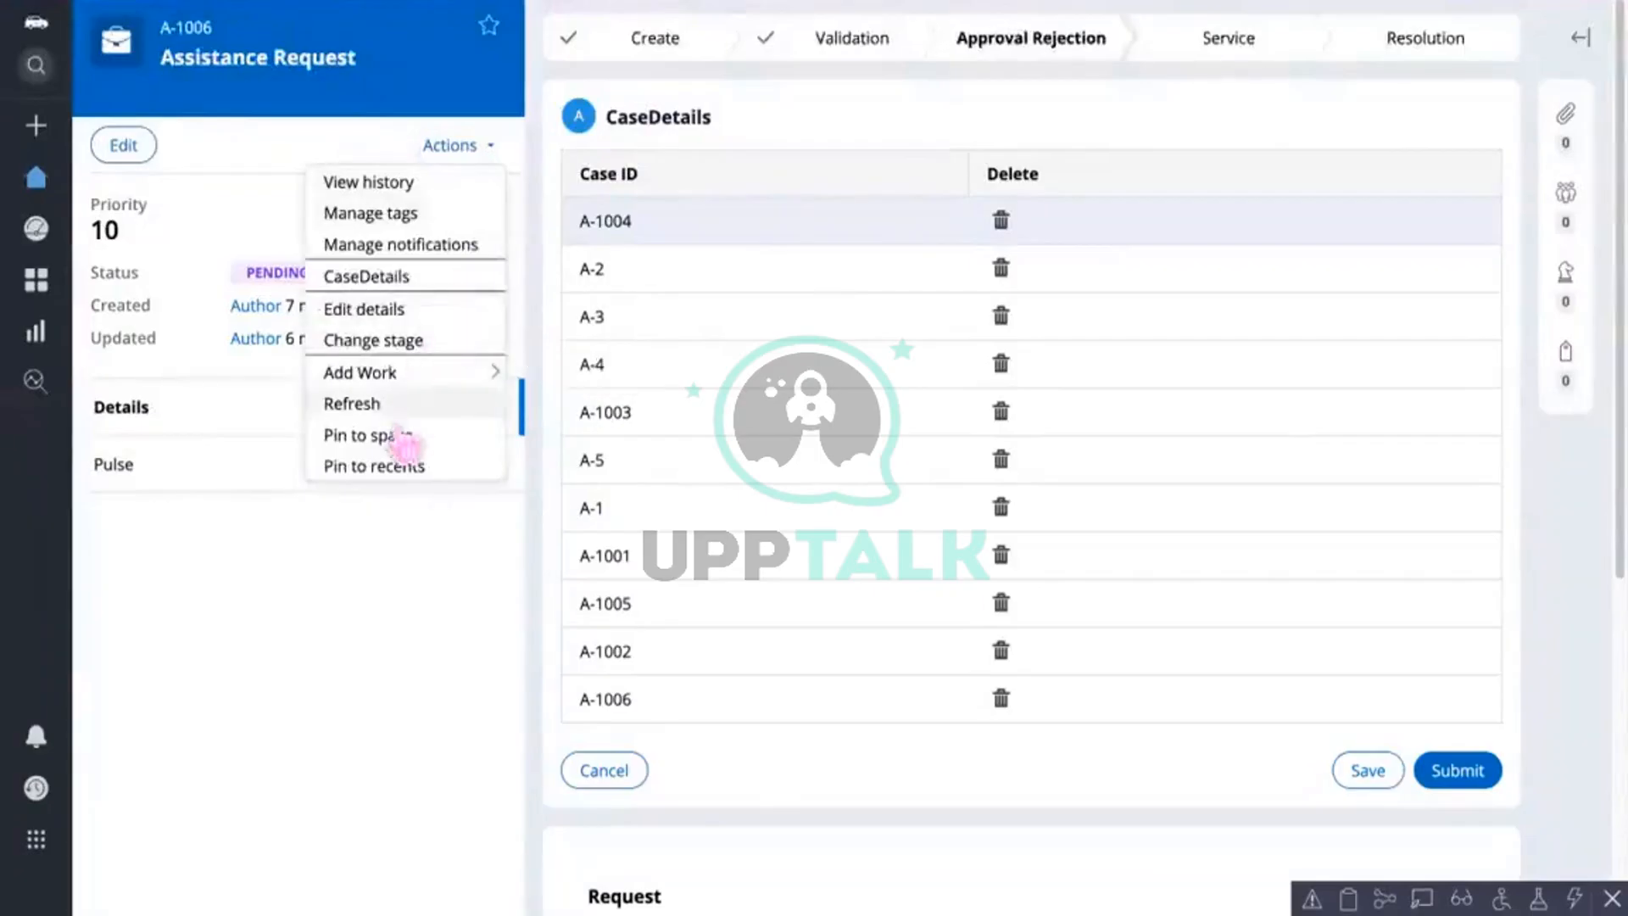
click(382, 403)
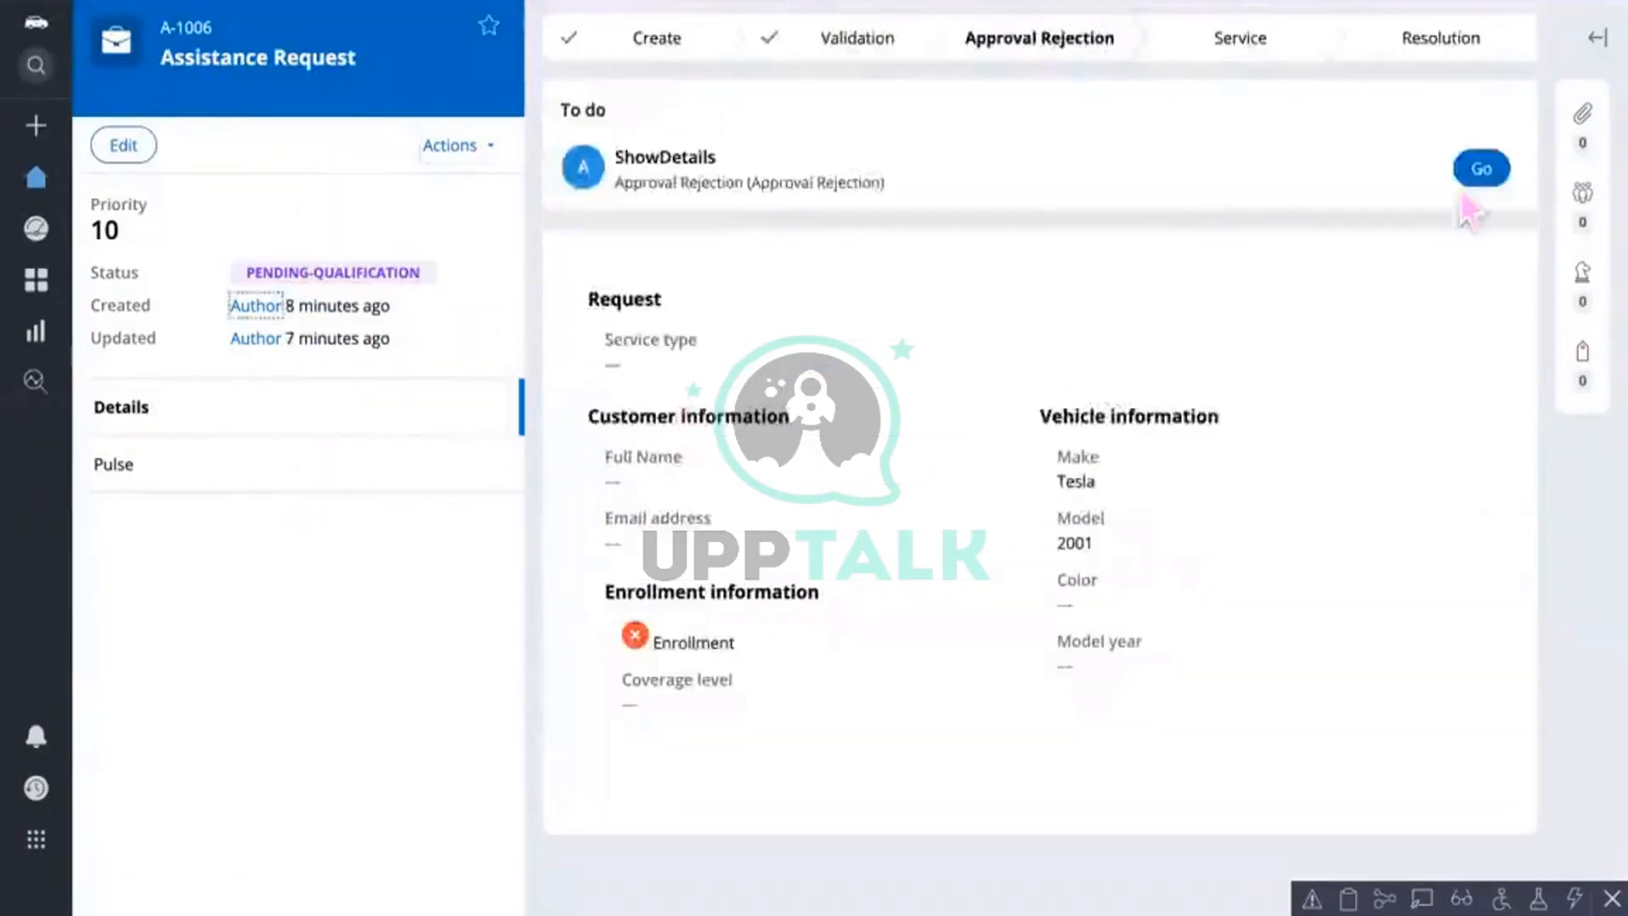
Step: Open the ShowDetails task and delete cases A-1004 and A-2 with the trash icons
click(1481, 169)
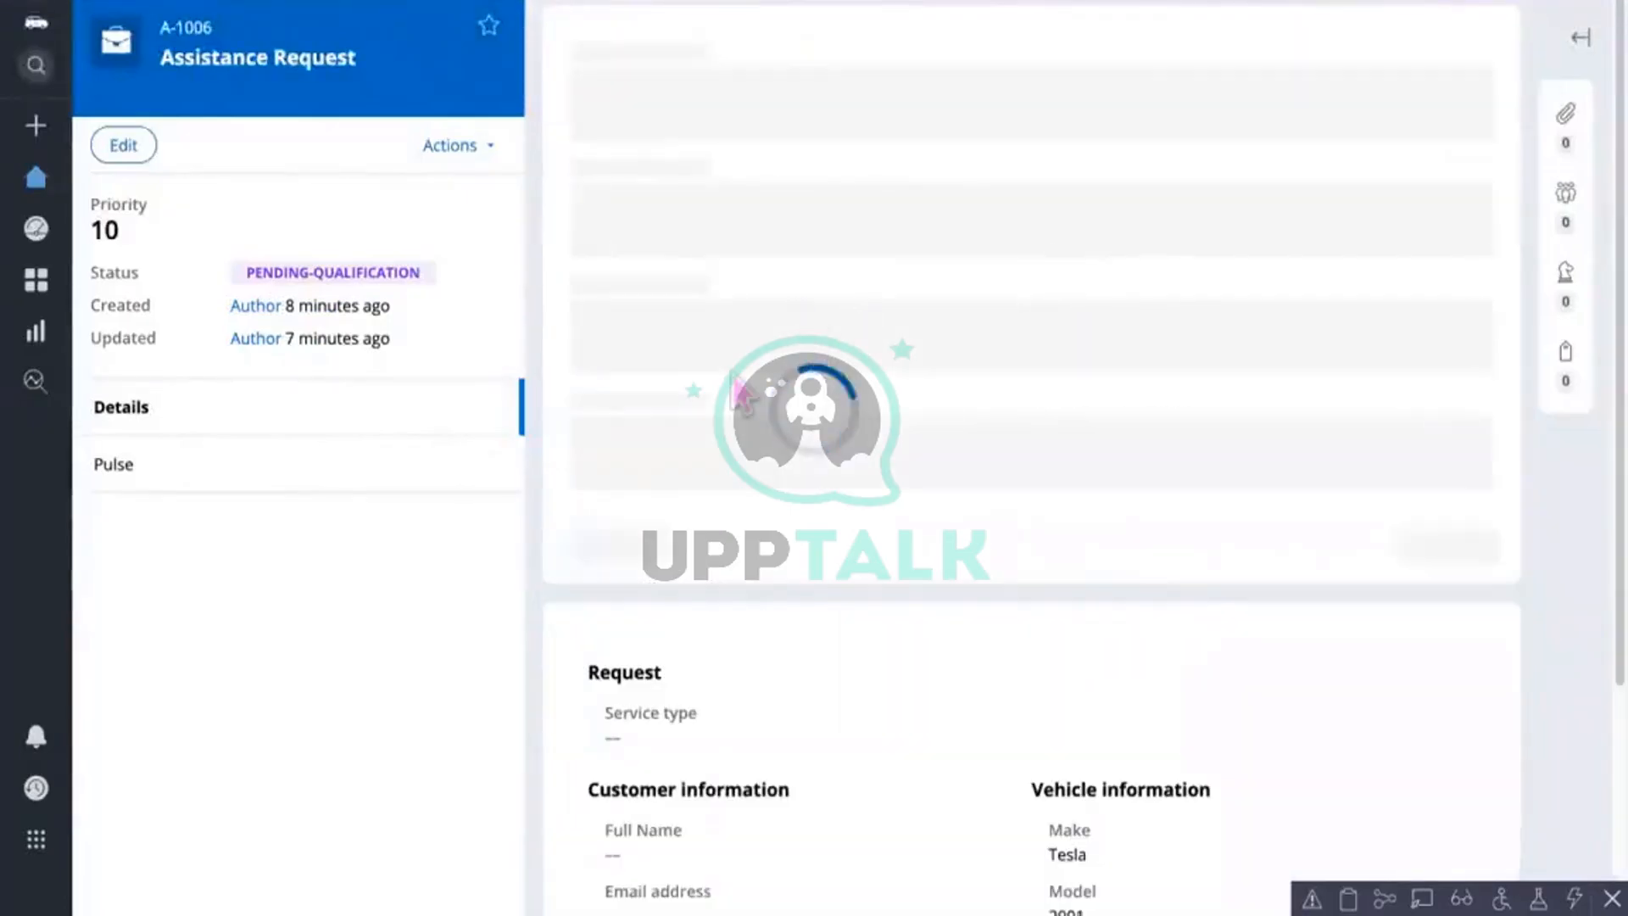
click(1003, 226)
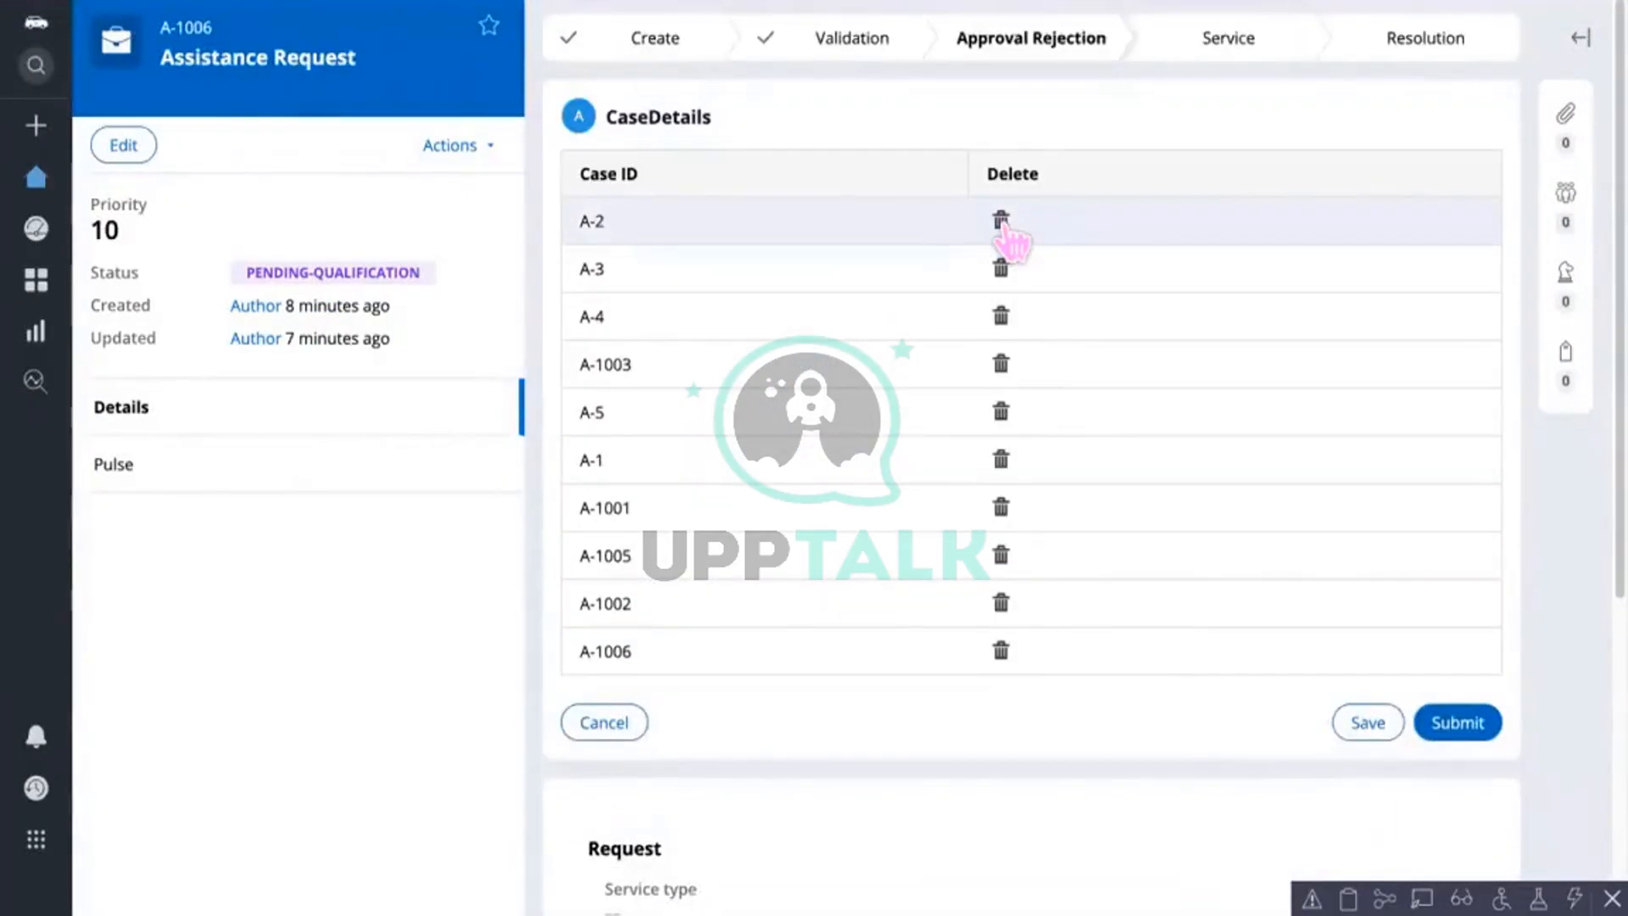
click(1001, 221)
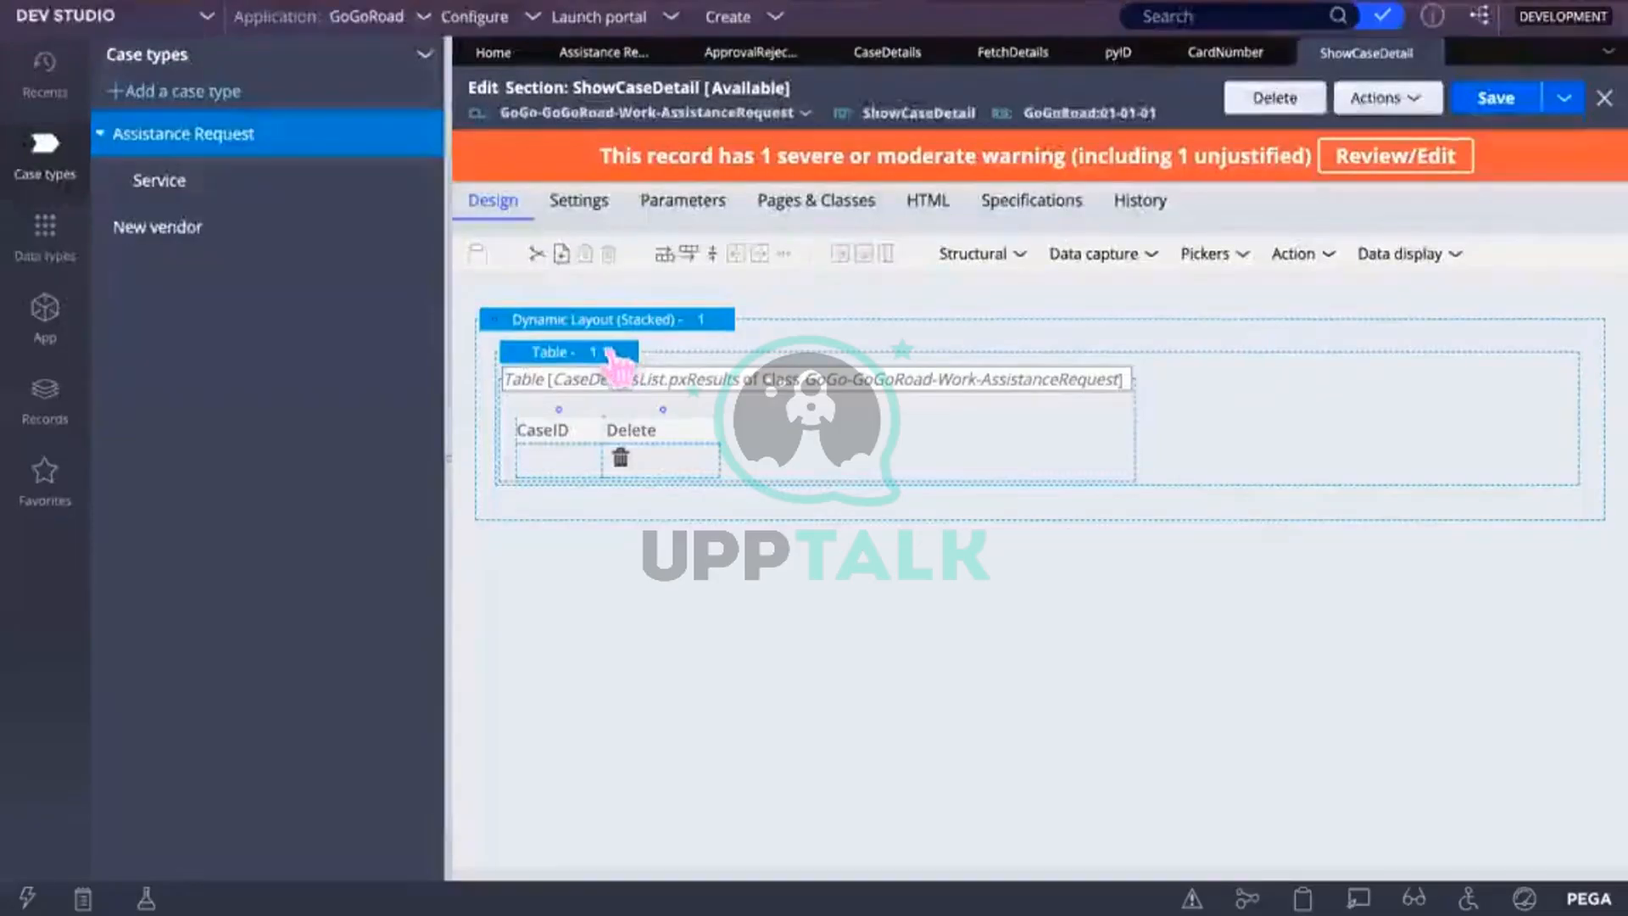
Step: Open the CaseDetails table's layout properties and set rows to Click row to edit
click(612, 354)
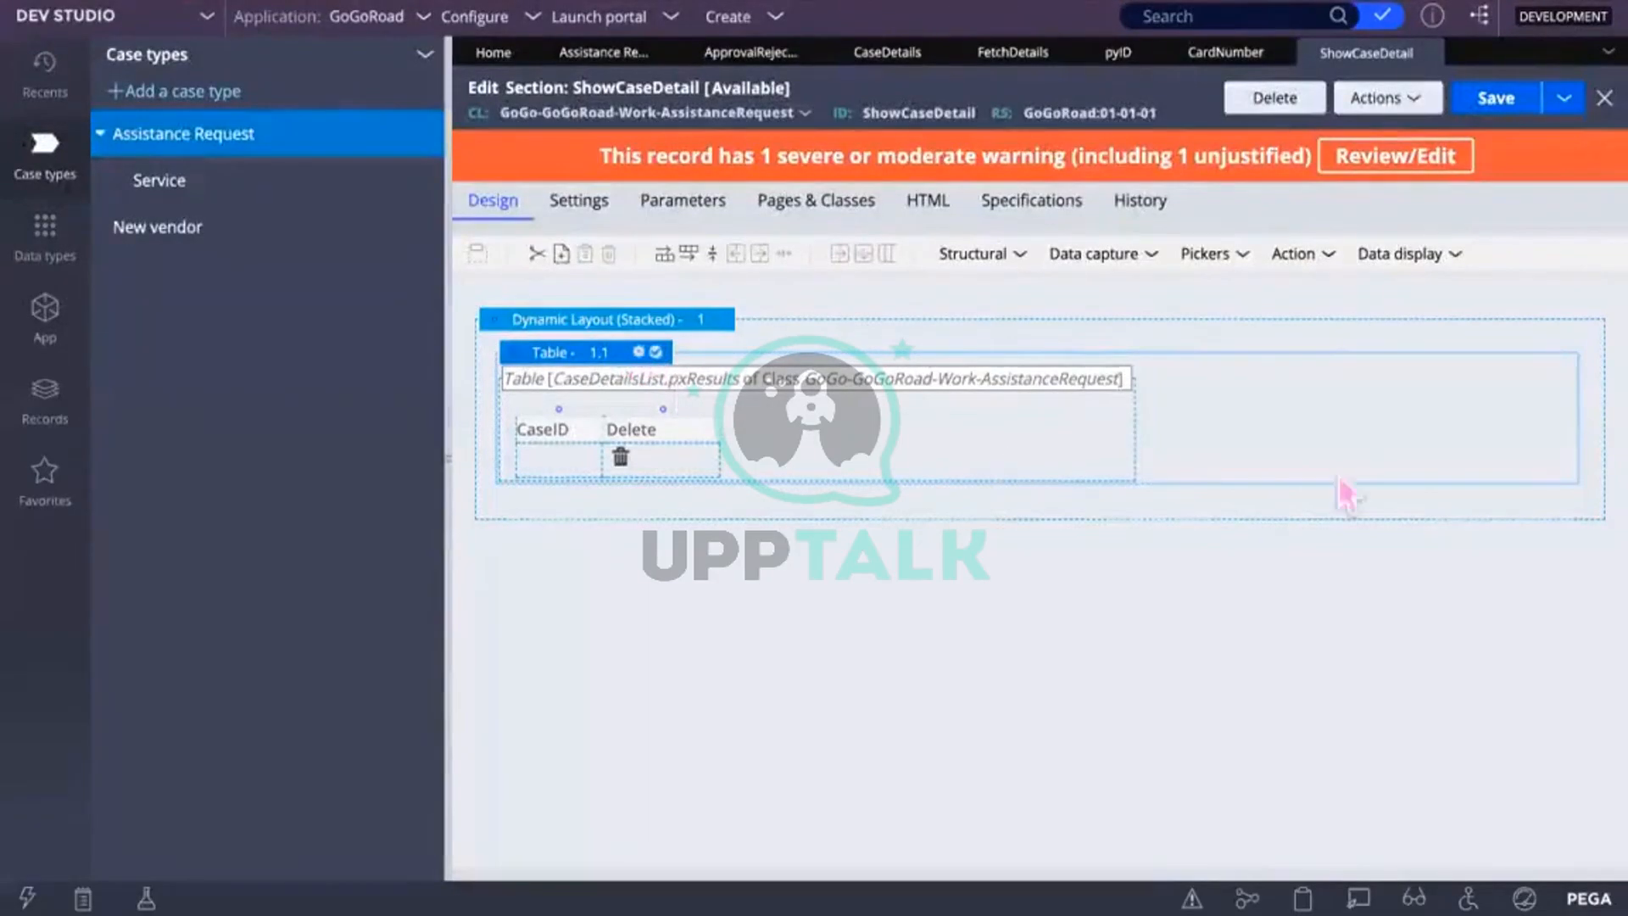
double_click(1290, 385)
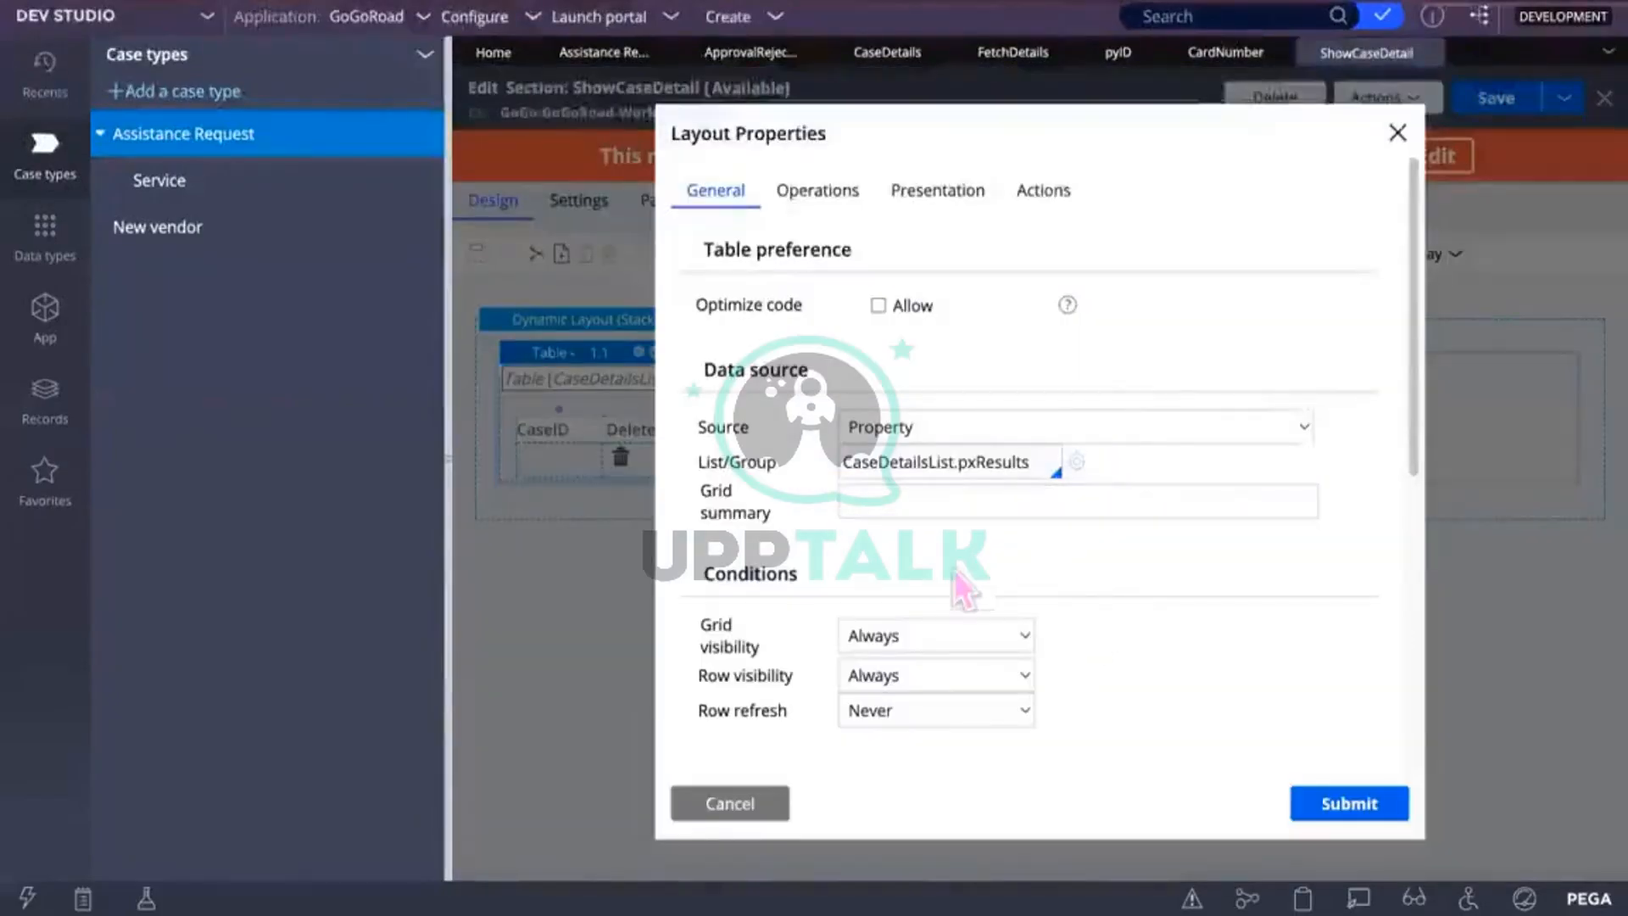
click(817, 190)
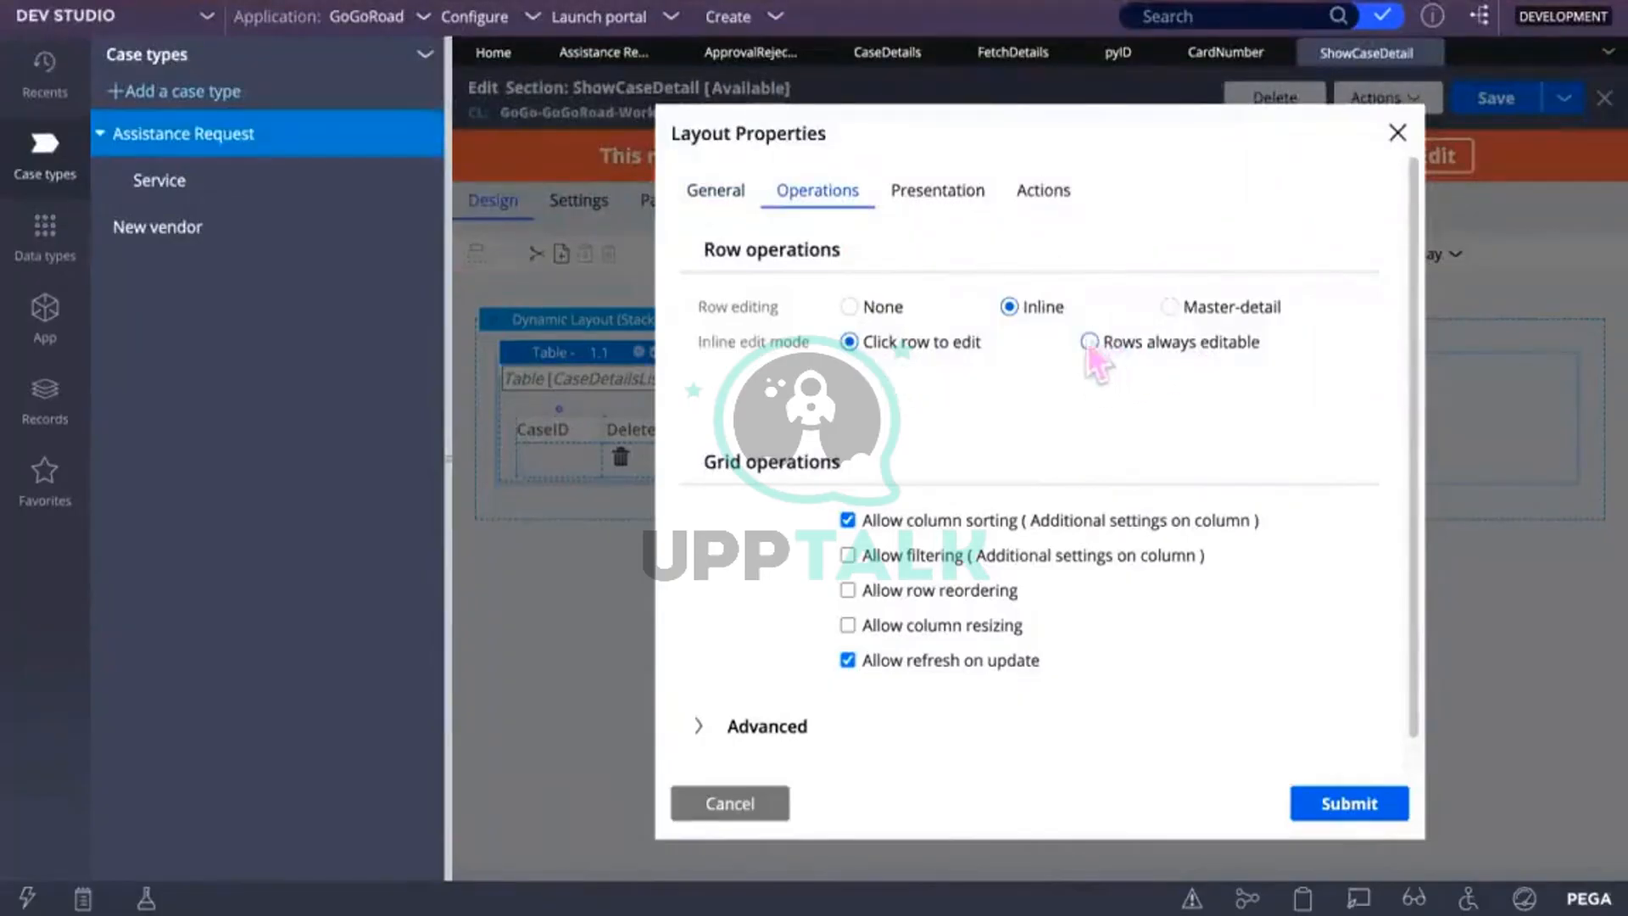
click(851, 341)
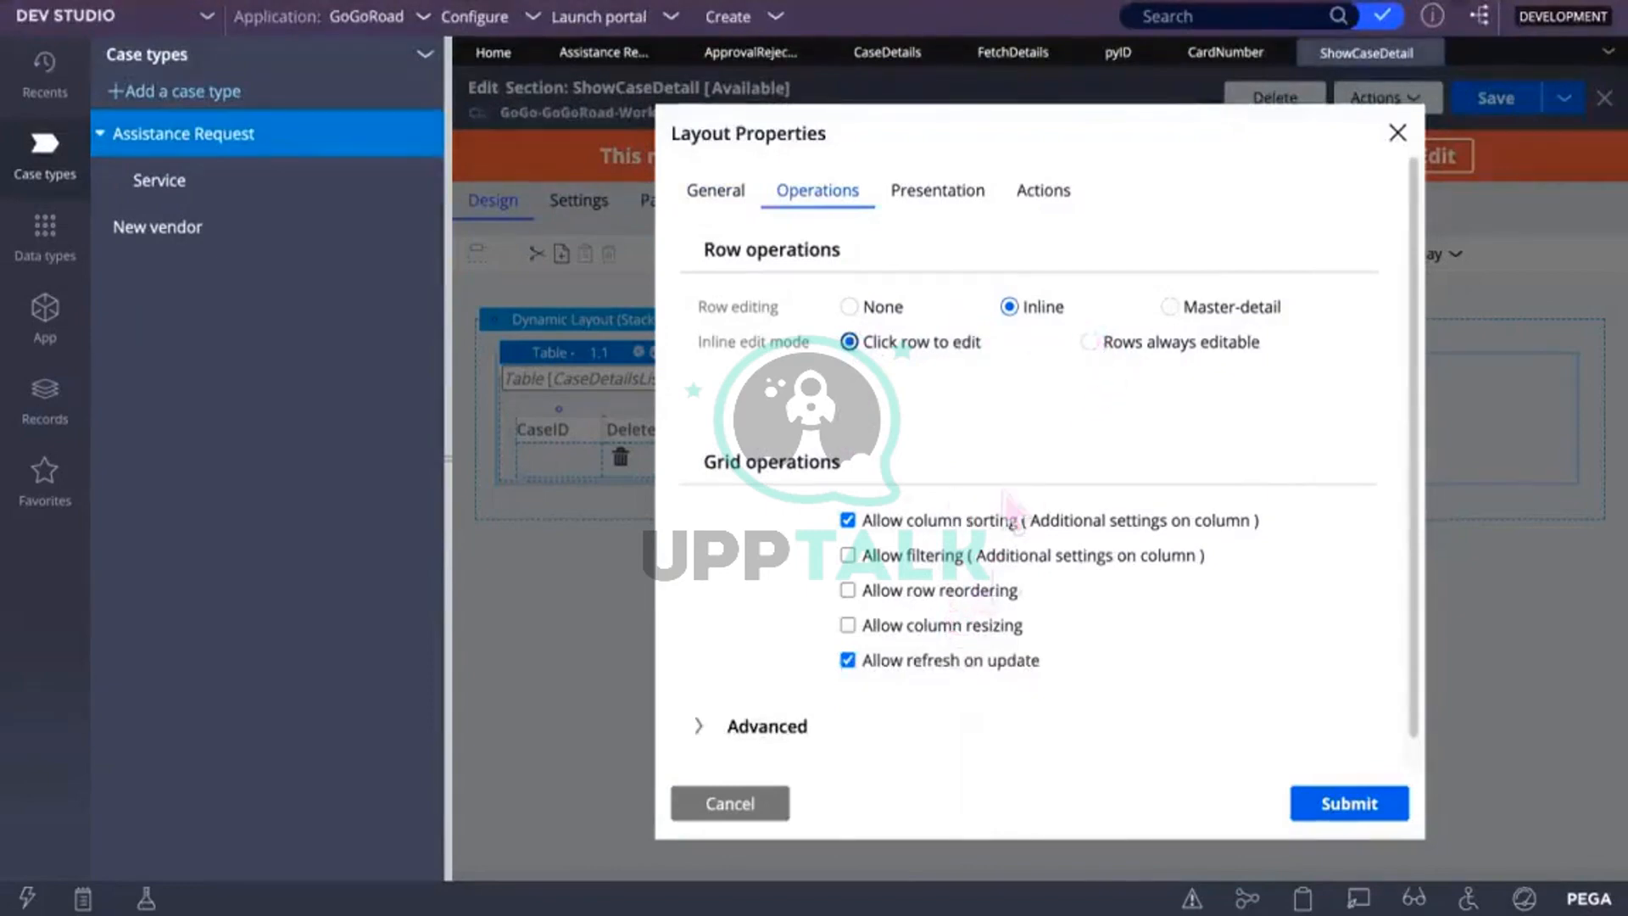
scroll(953, 691, down, 1)
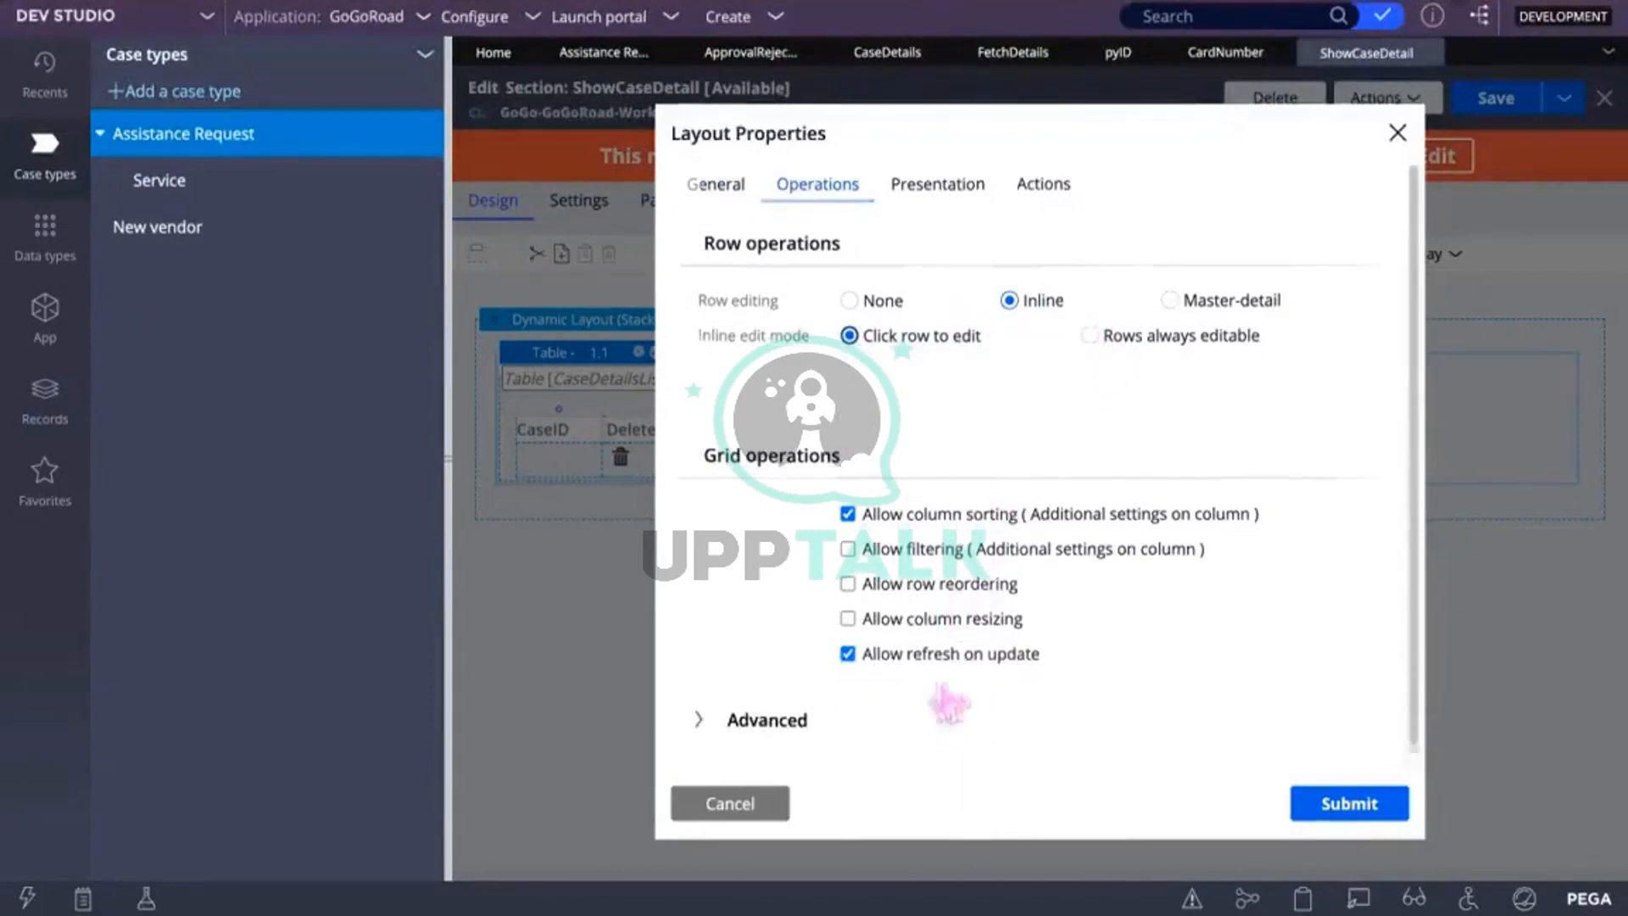
click(712, 705)
scroll(848, 678, down, 3)
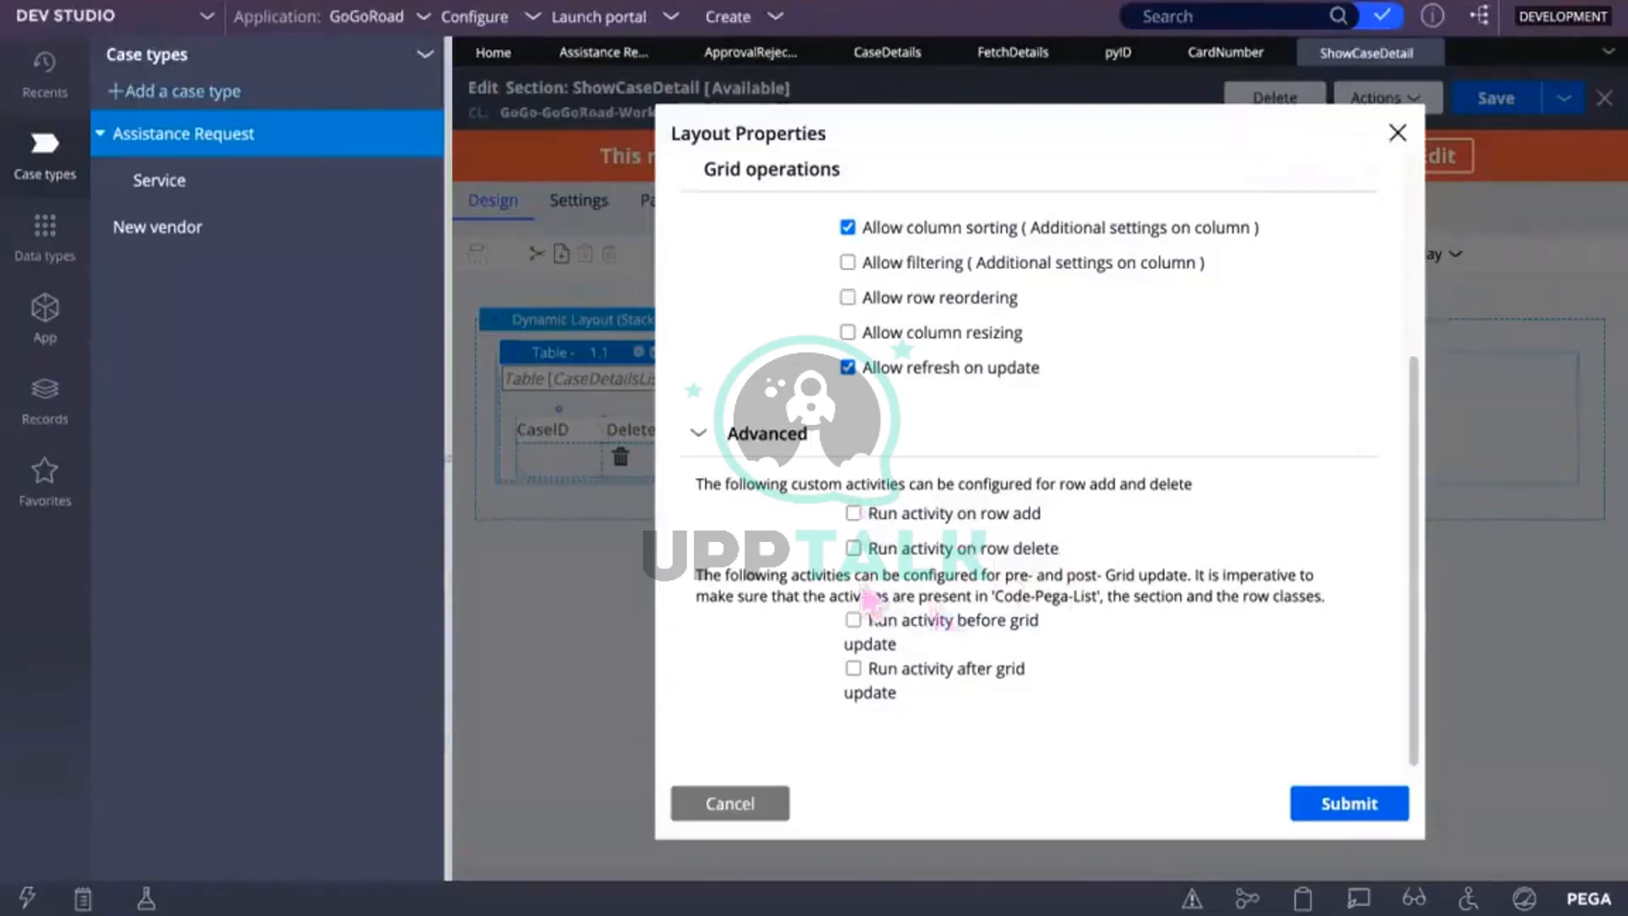
scroll(869, 597, up, 4)
Step: Settle on Inline row editing with Click row to edit after trying other modes
click(1090, 342)
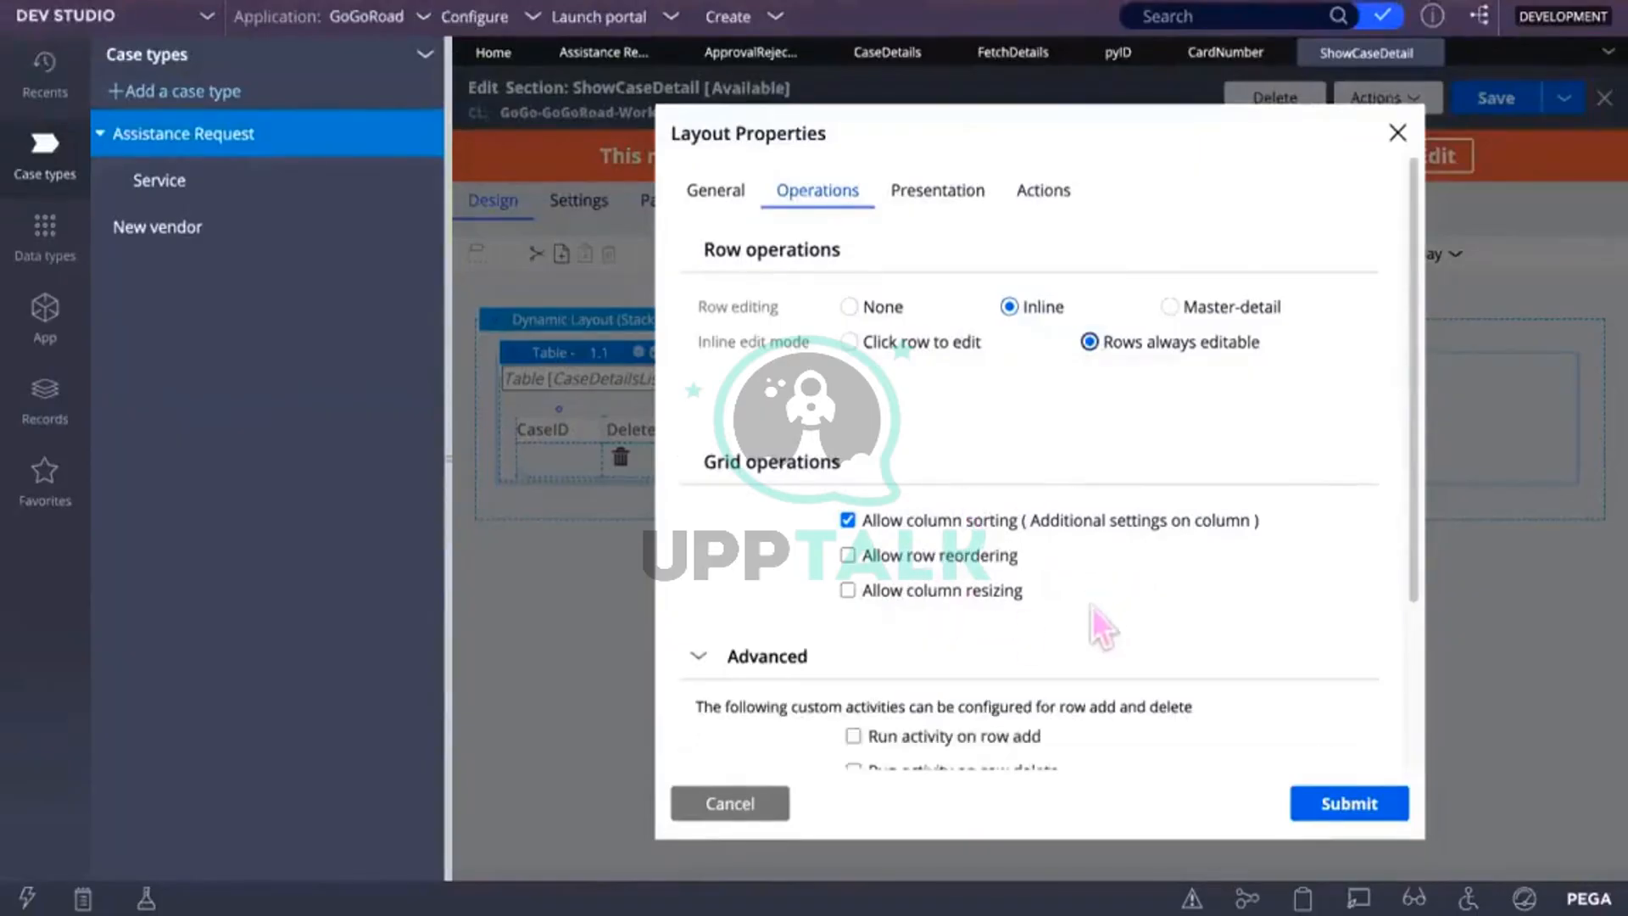
scroll(1092, 607, down, 3)
scroll(1081, 508, up, 3)
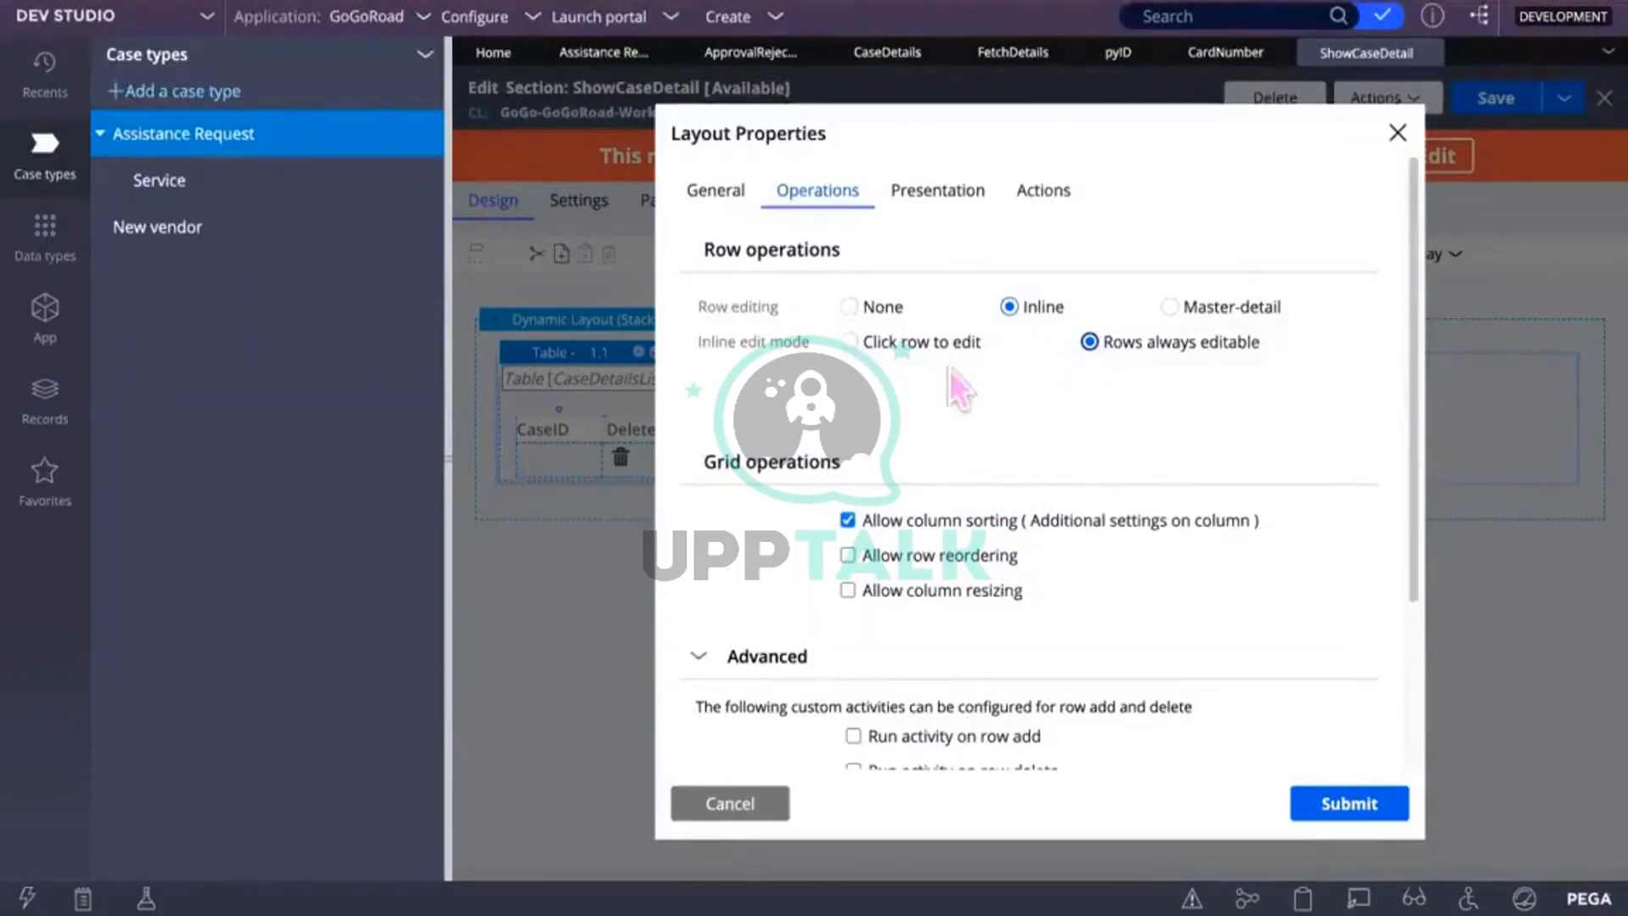
click(882, 344)
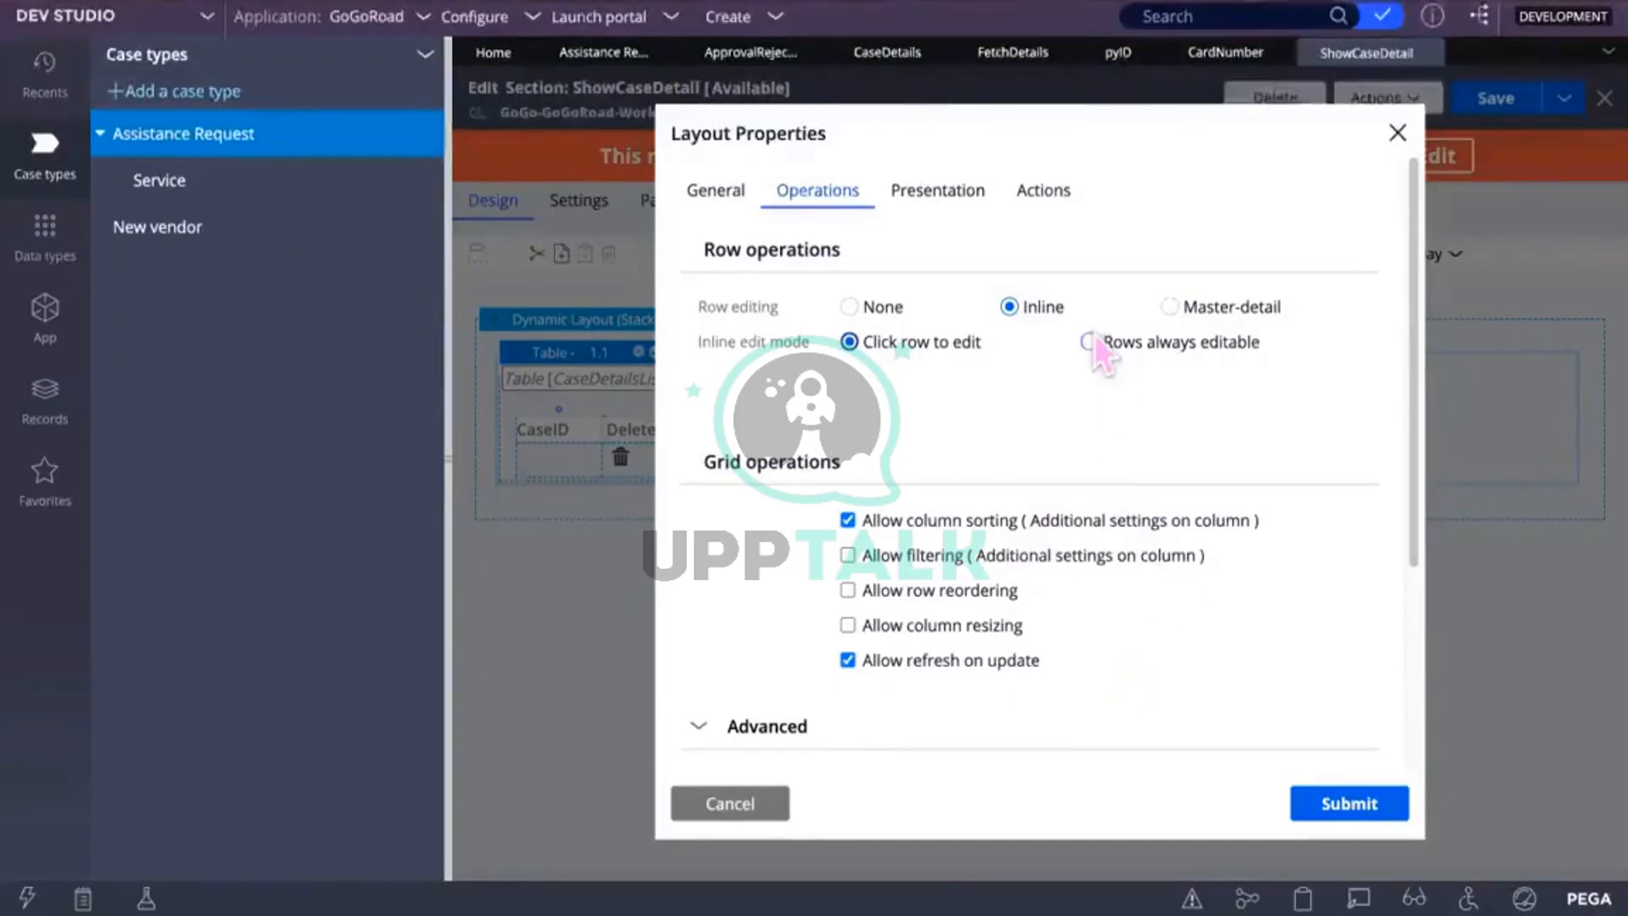
click(1170, 306)
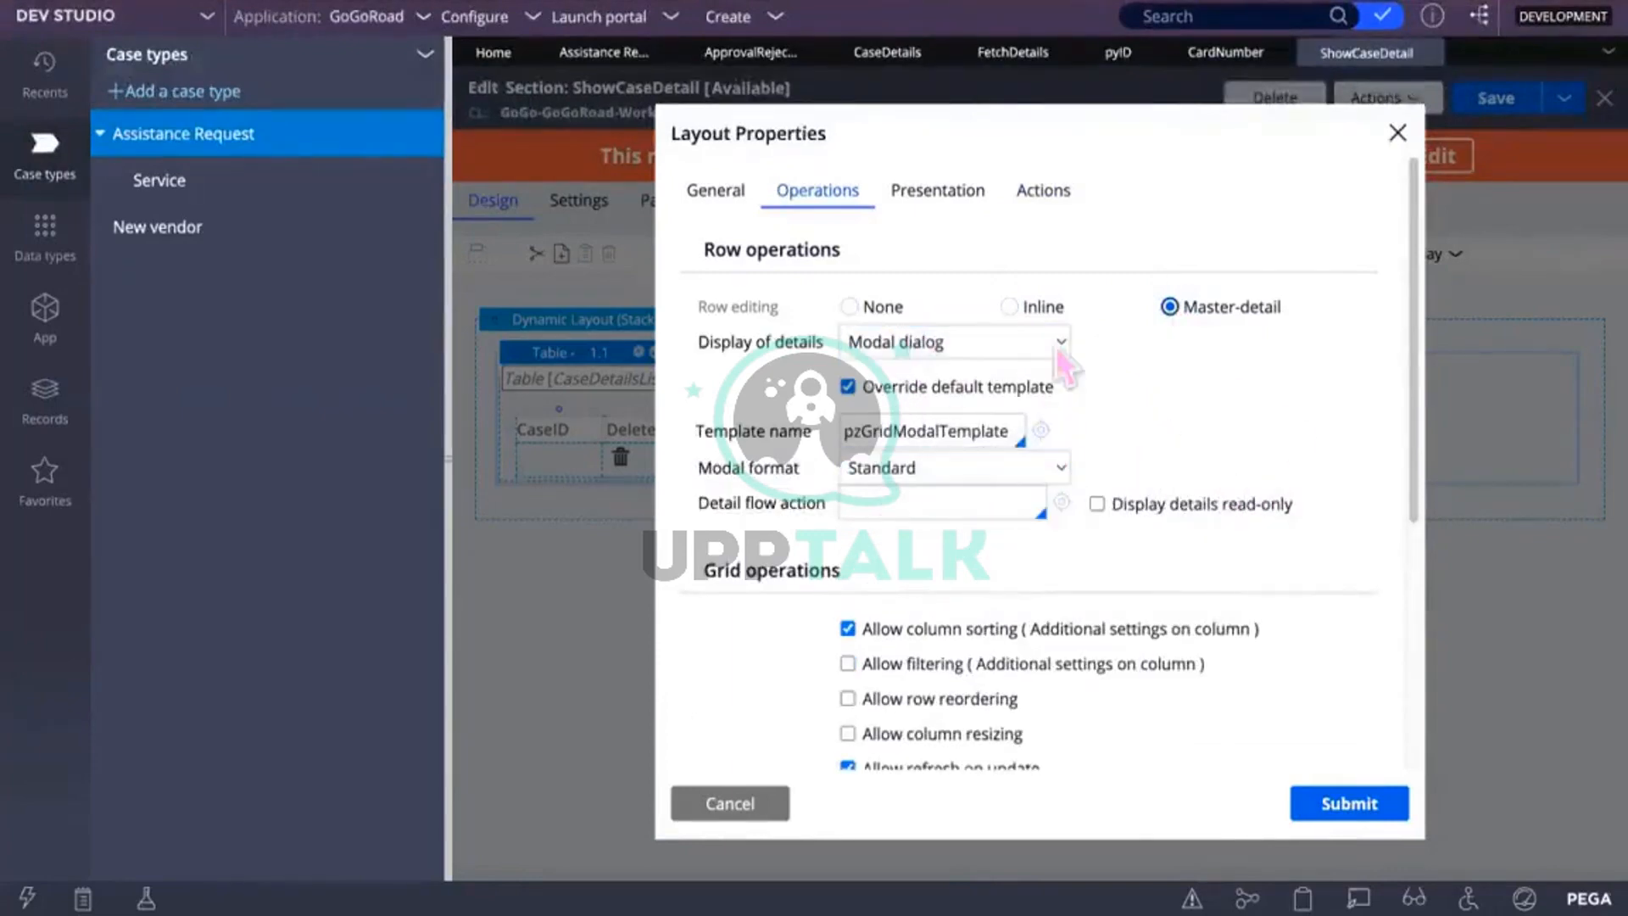
click(1015, 311)
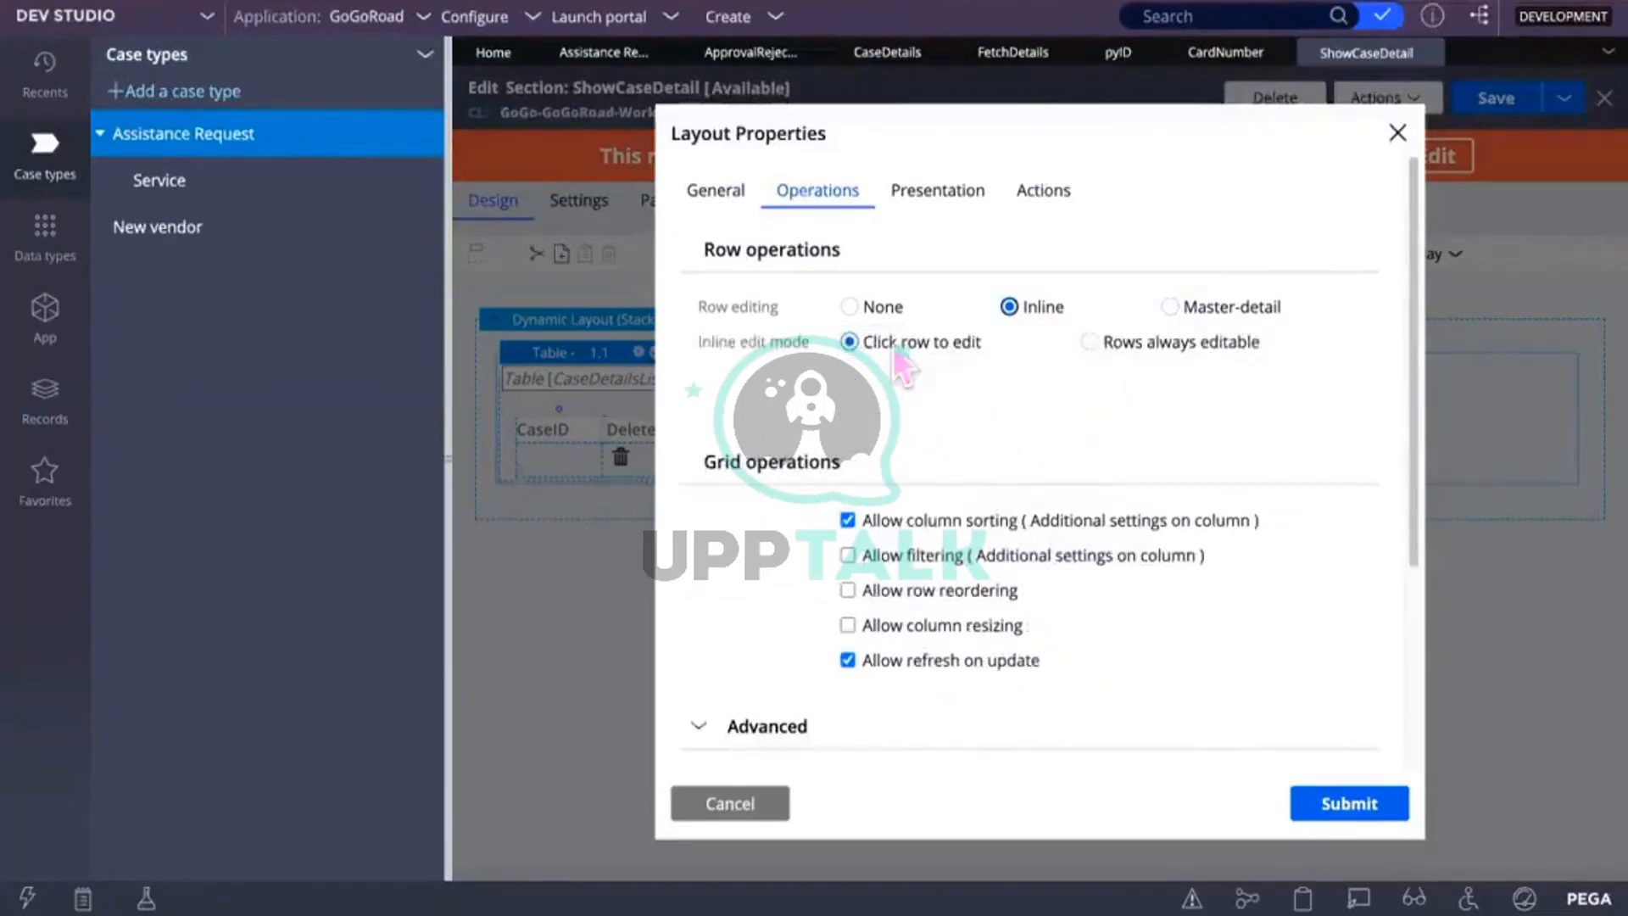
click(939, 197)
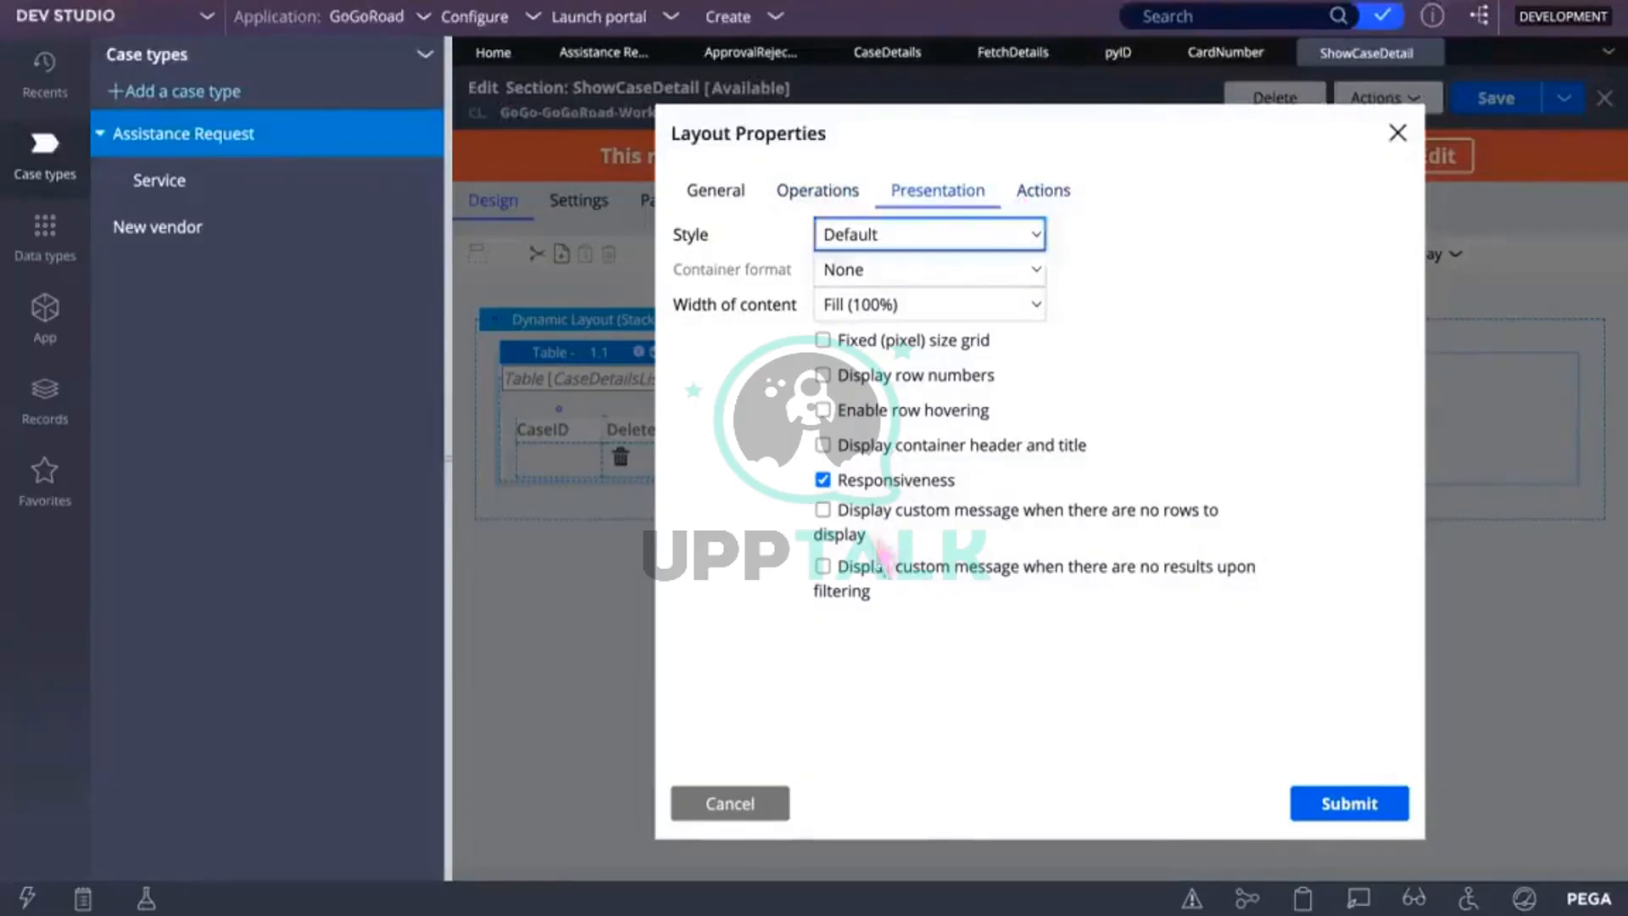
Step: Turn on Display row numbers for the CaseDetails table and save the section
click(823, 375)
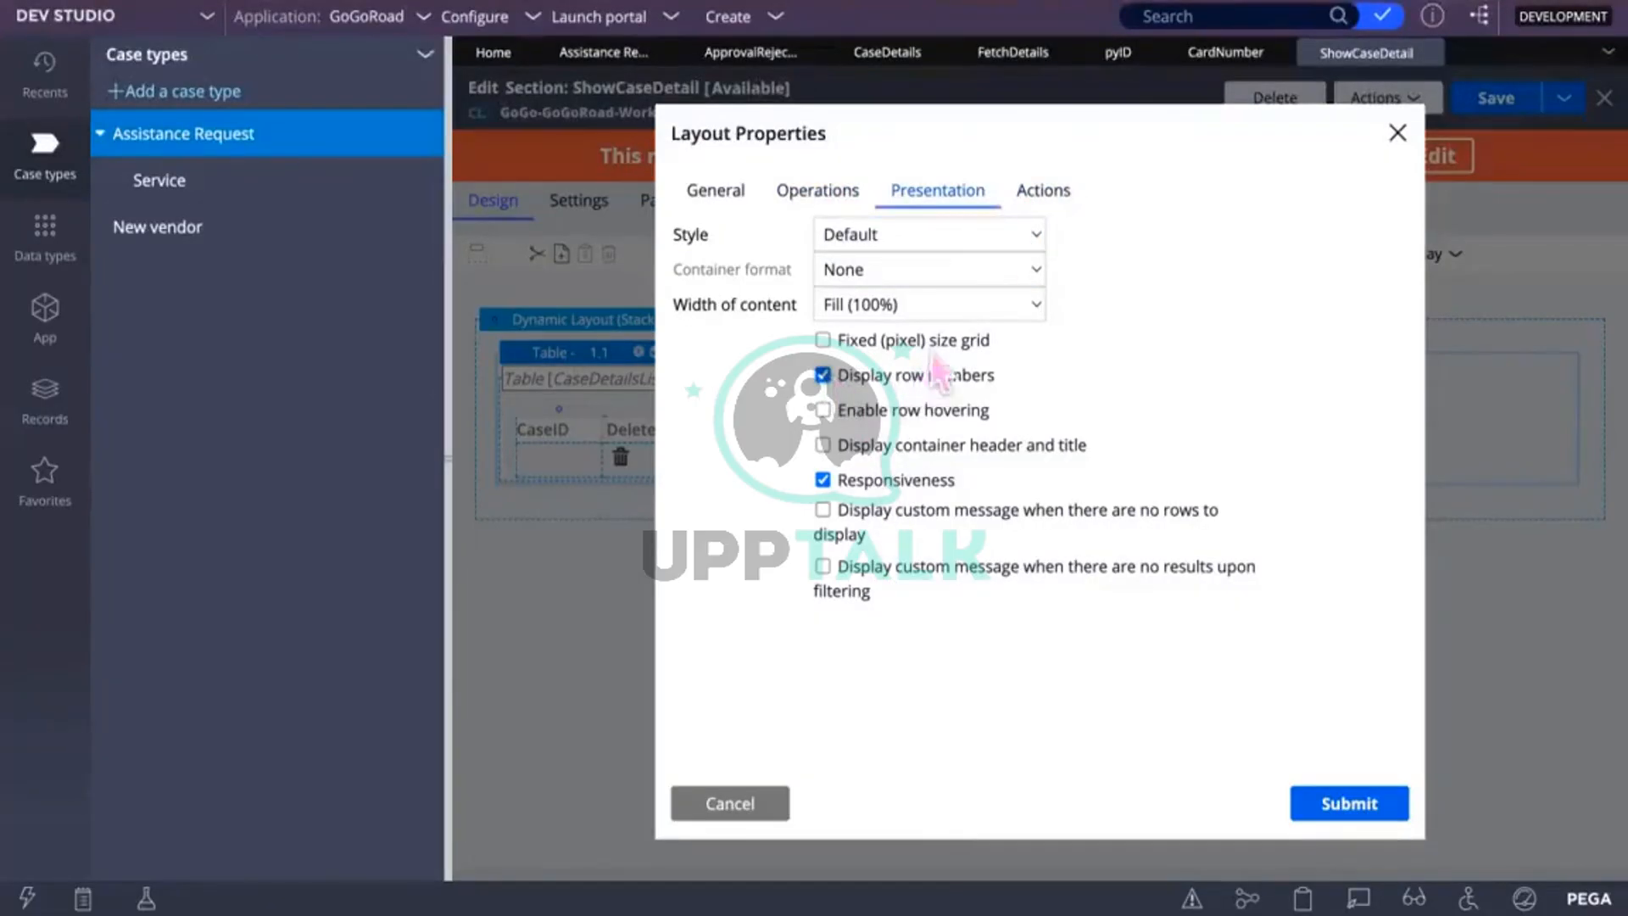
click(1322, 812)
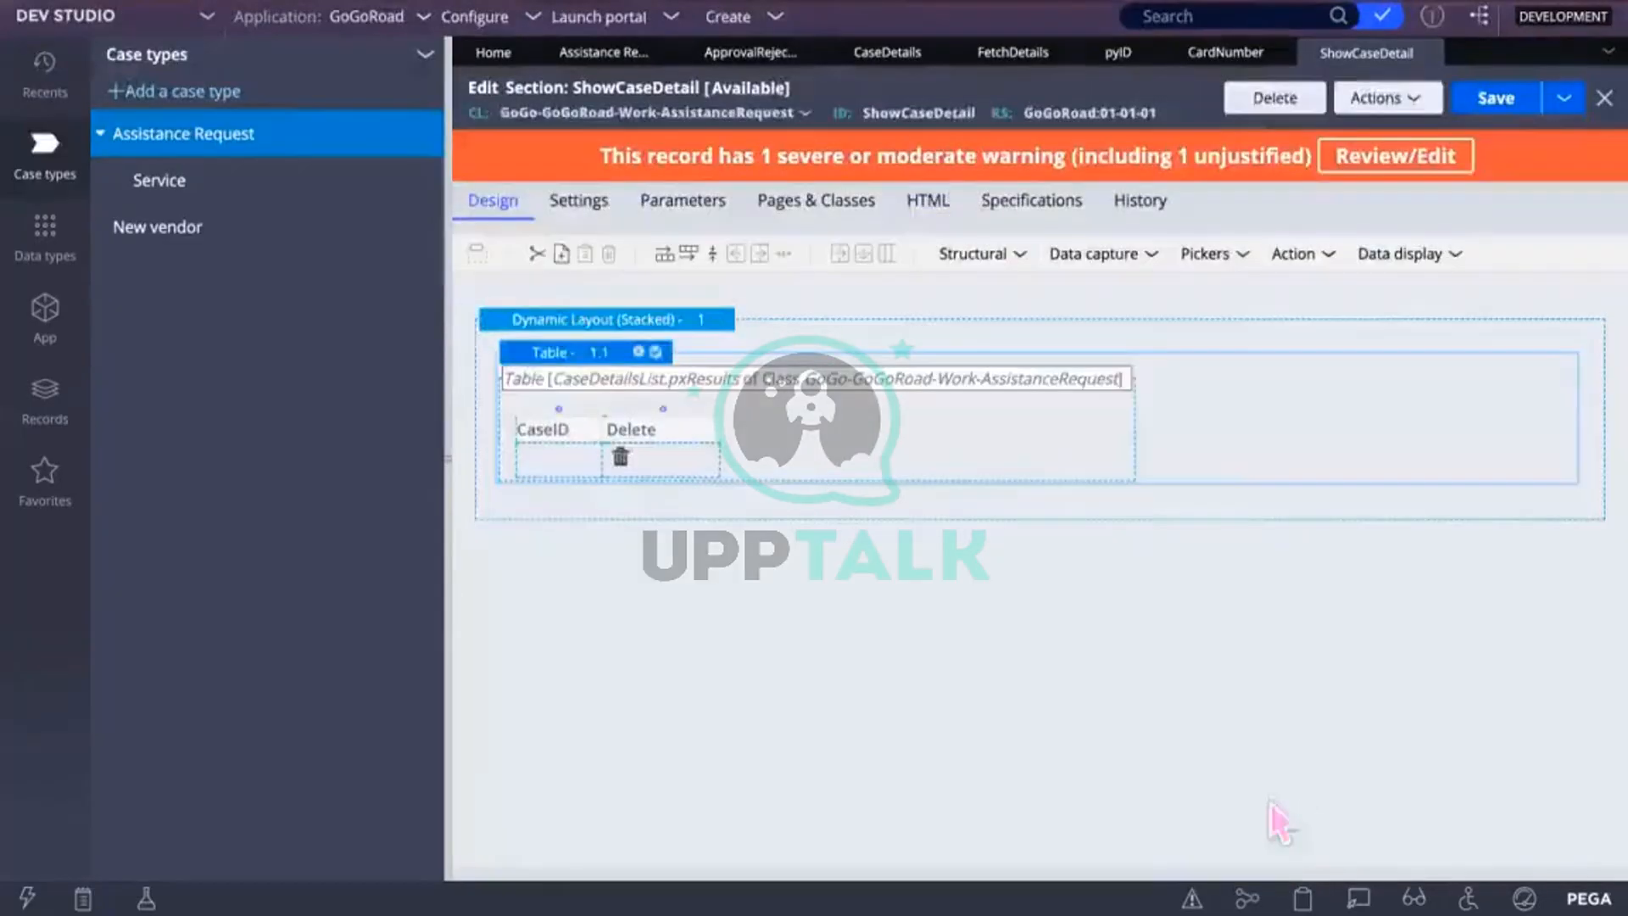
click(1493, 98)
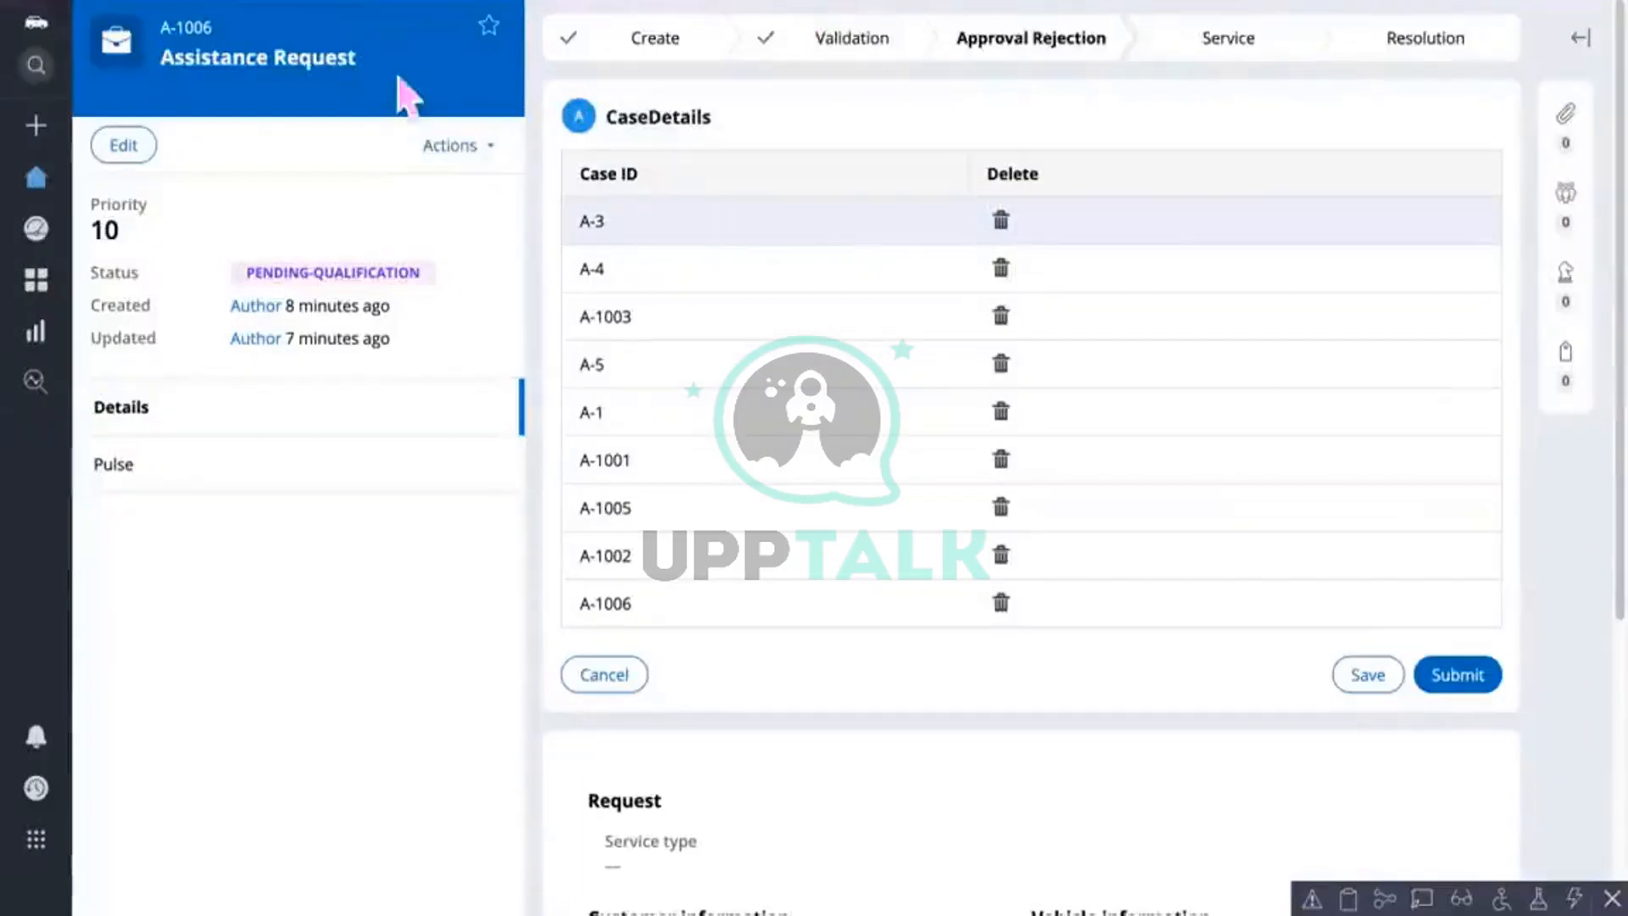
Step: Refresh case A-1006, discarding unsaved changes, and open ShowDetails to see rows numbered 1–11
click(485, 151)
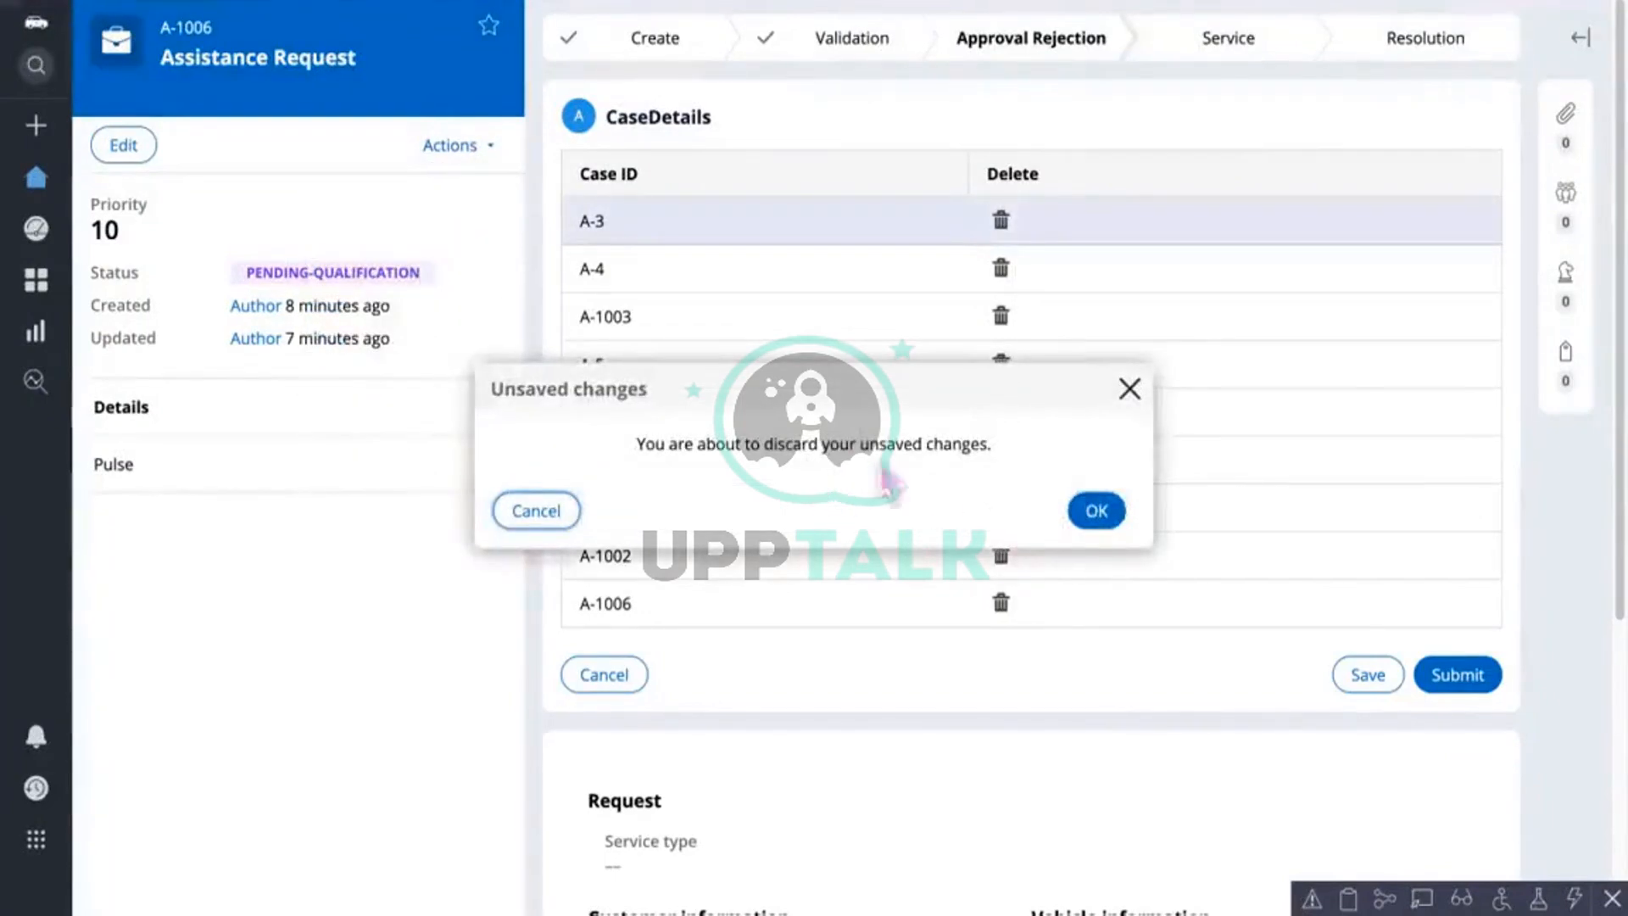
click(1129, 388)
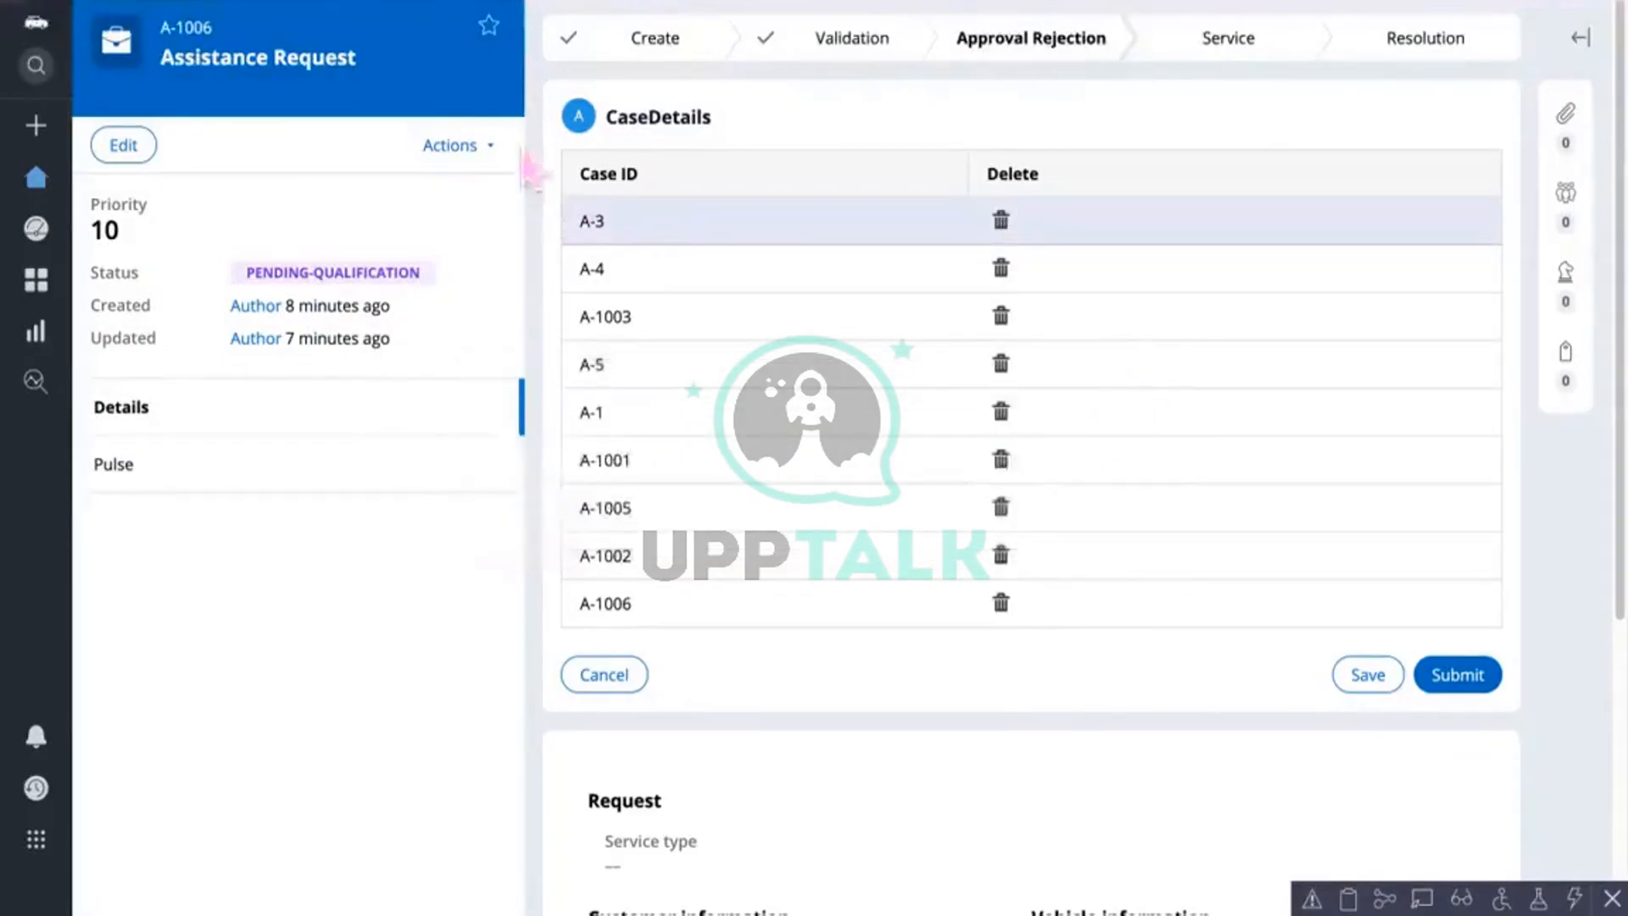
click(492, 146)
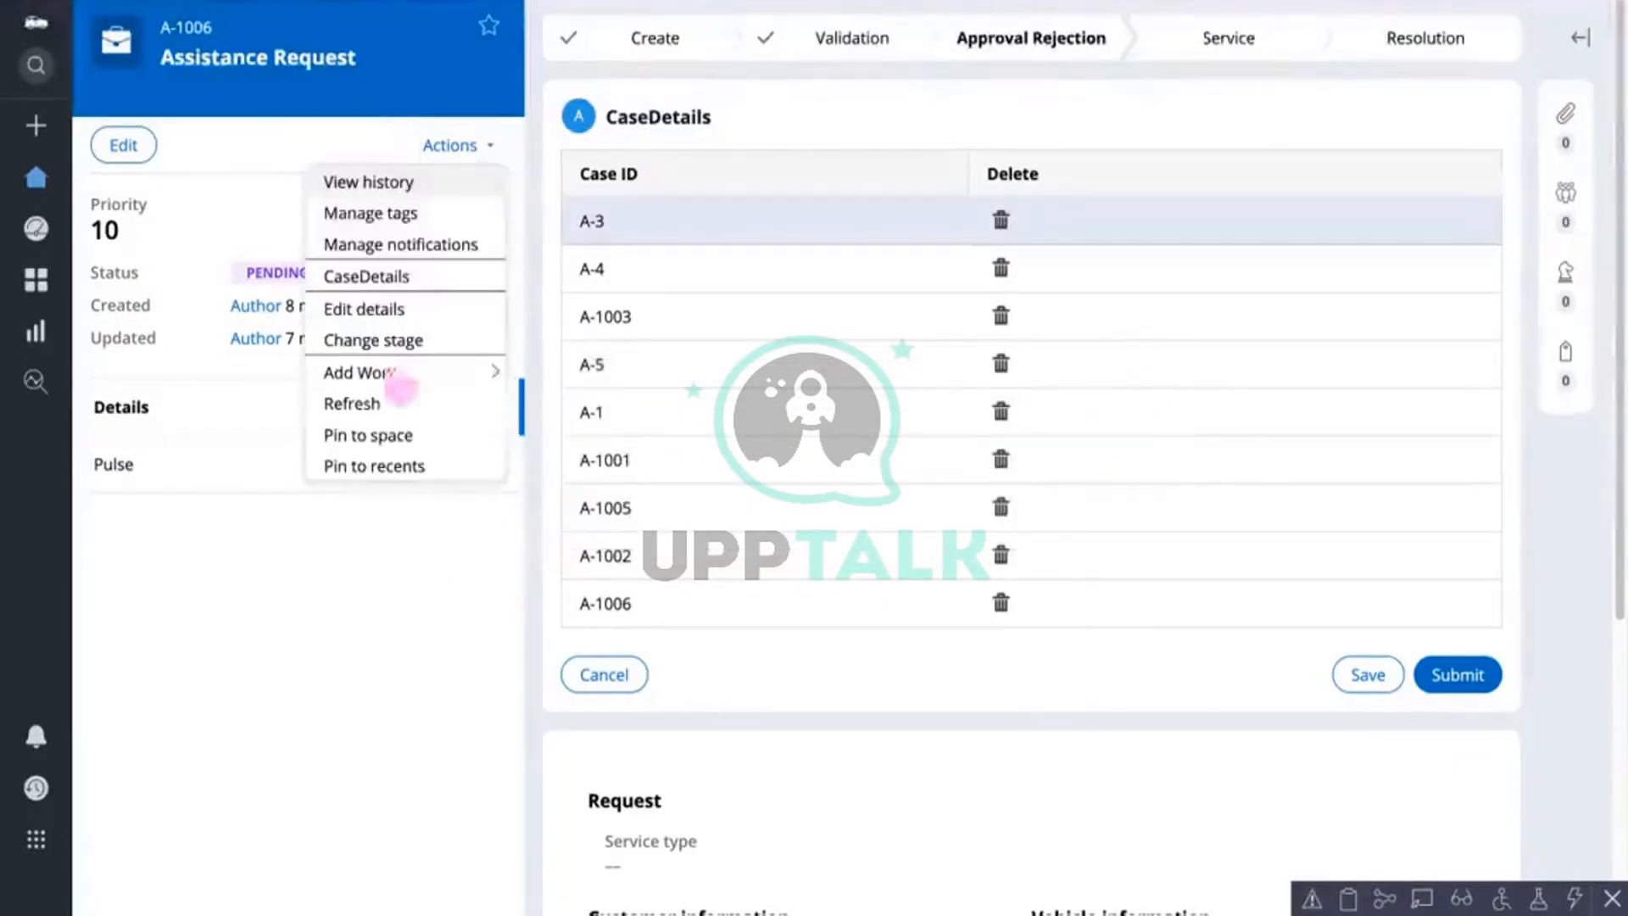
click(393, 403)
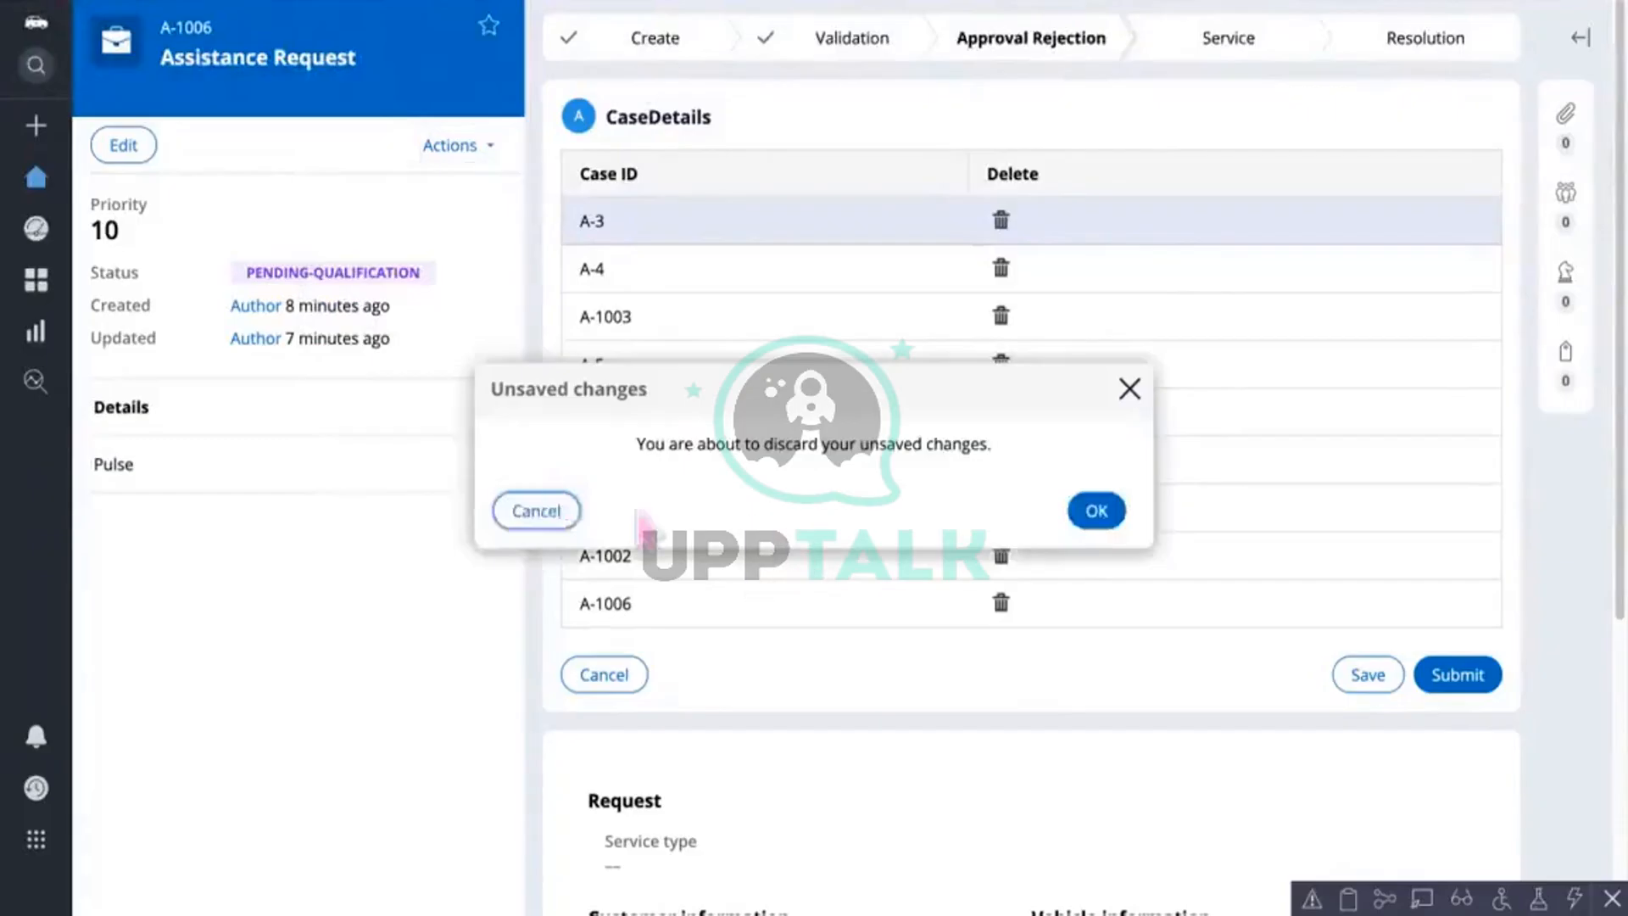
click(1089, 521)
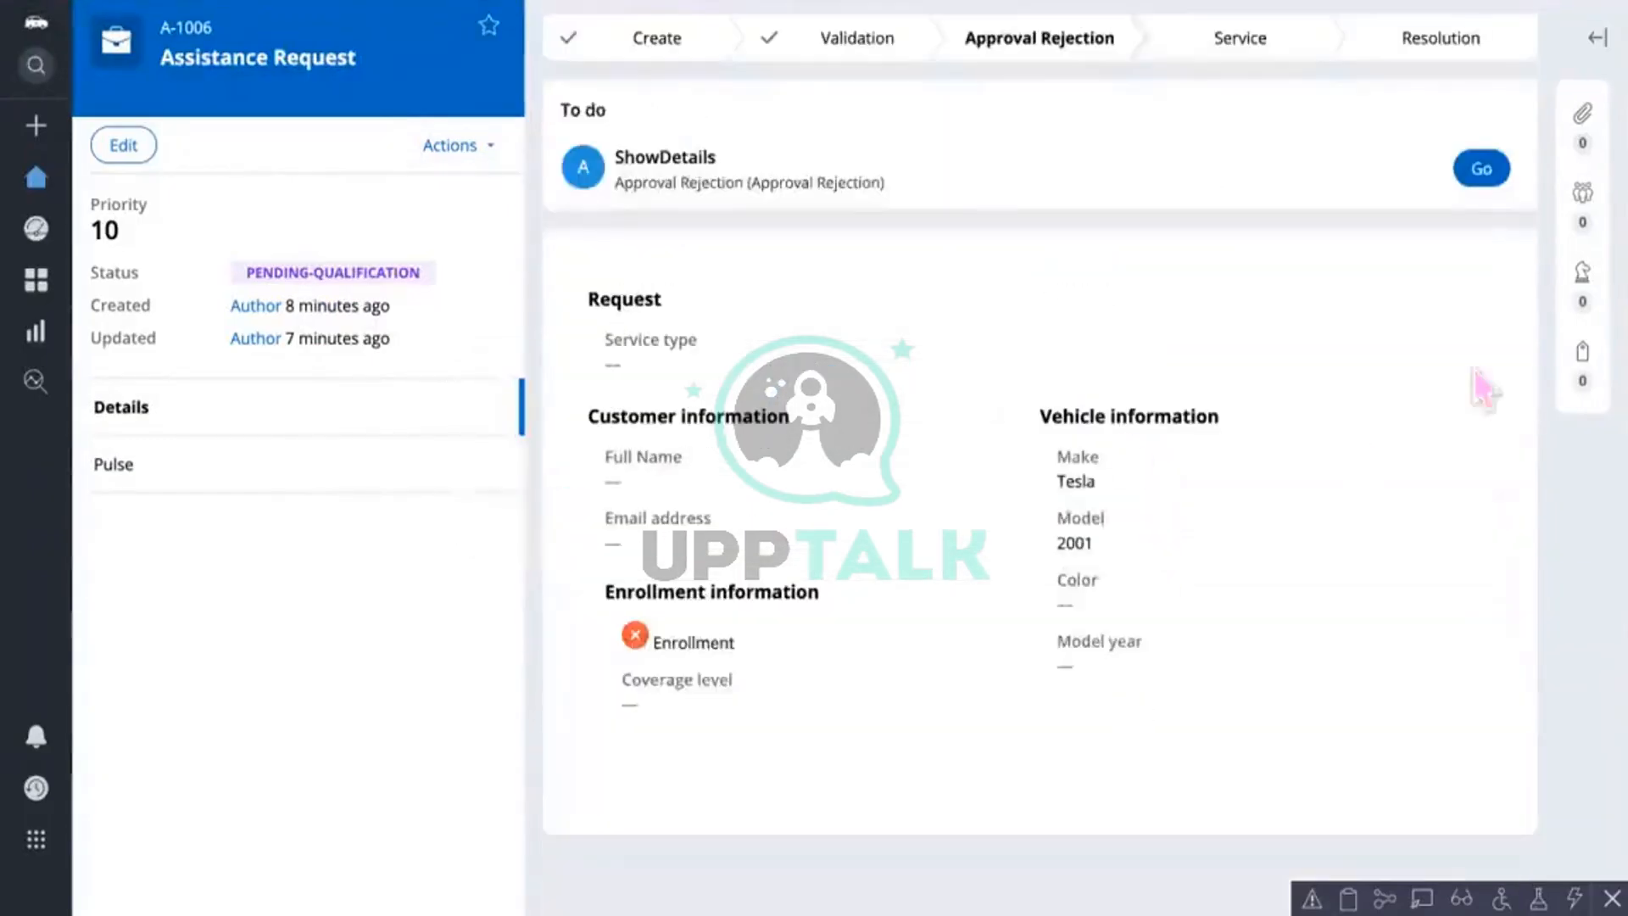
click(1481, 177)
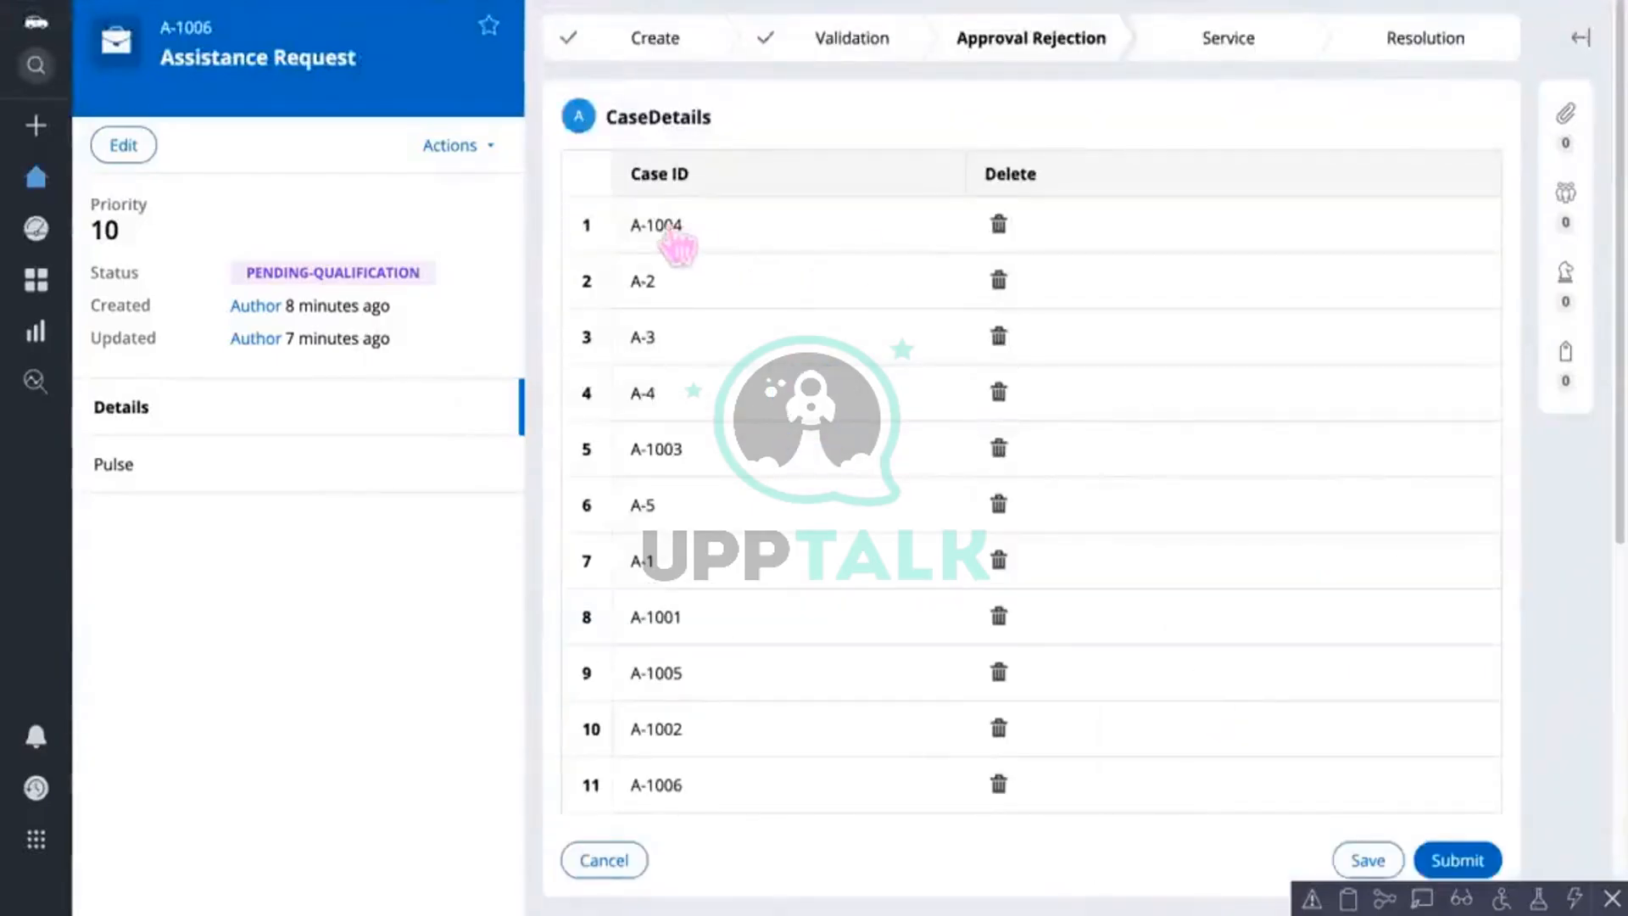
click(672, 242)
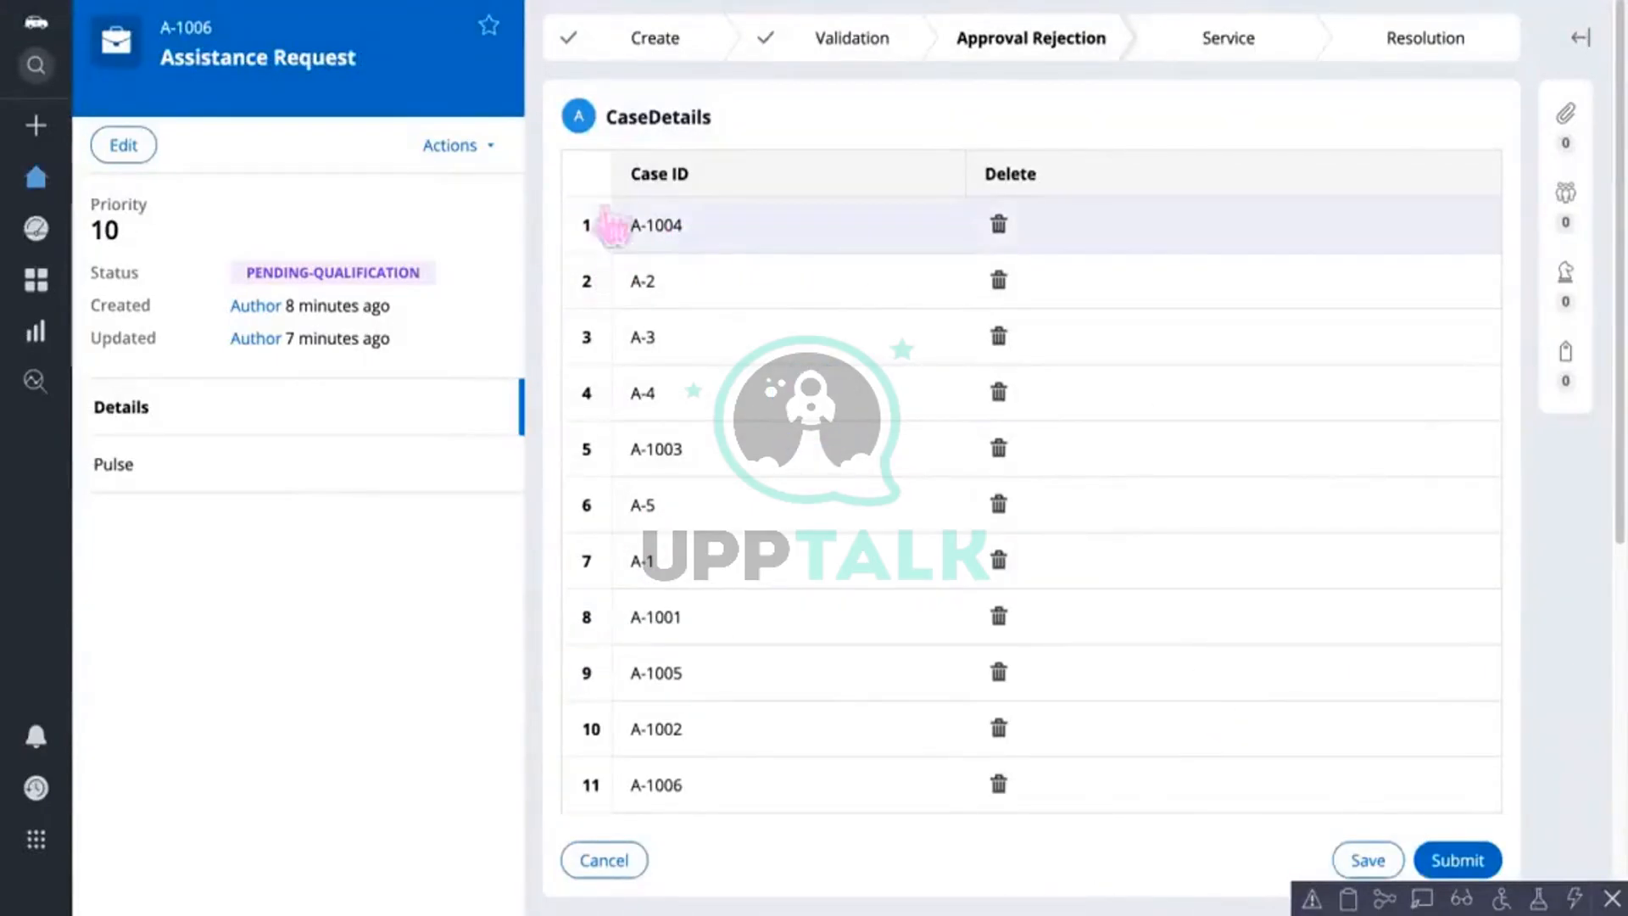